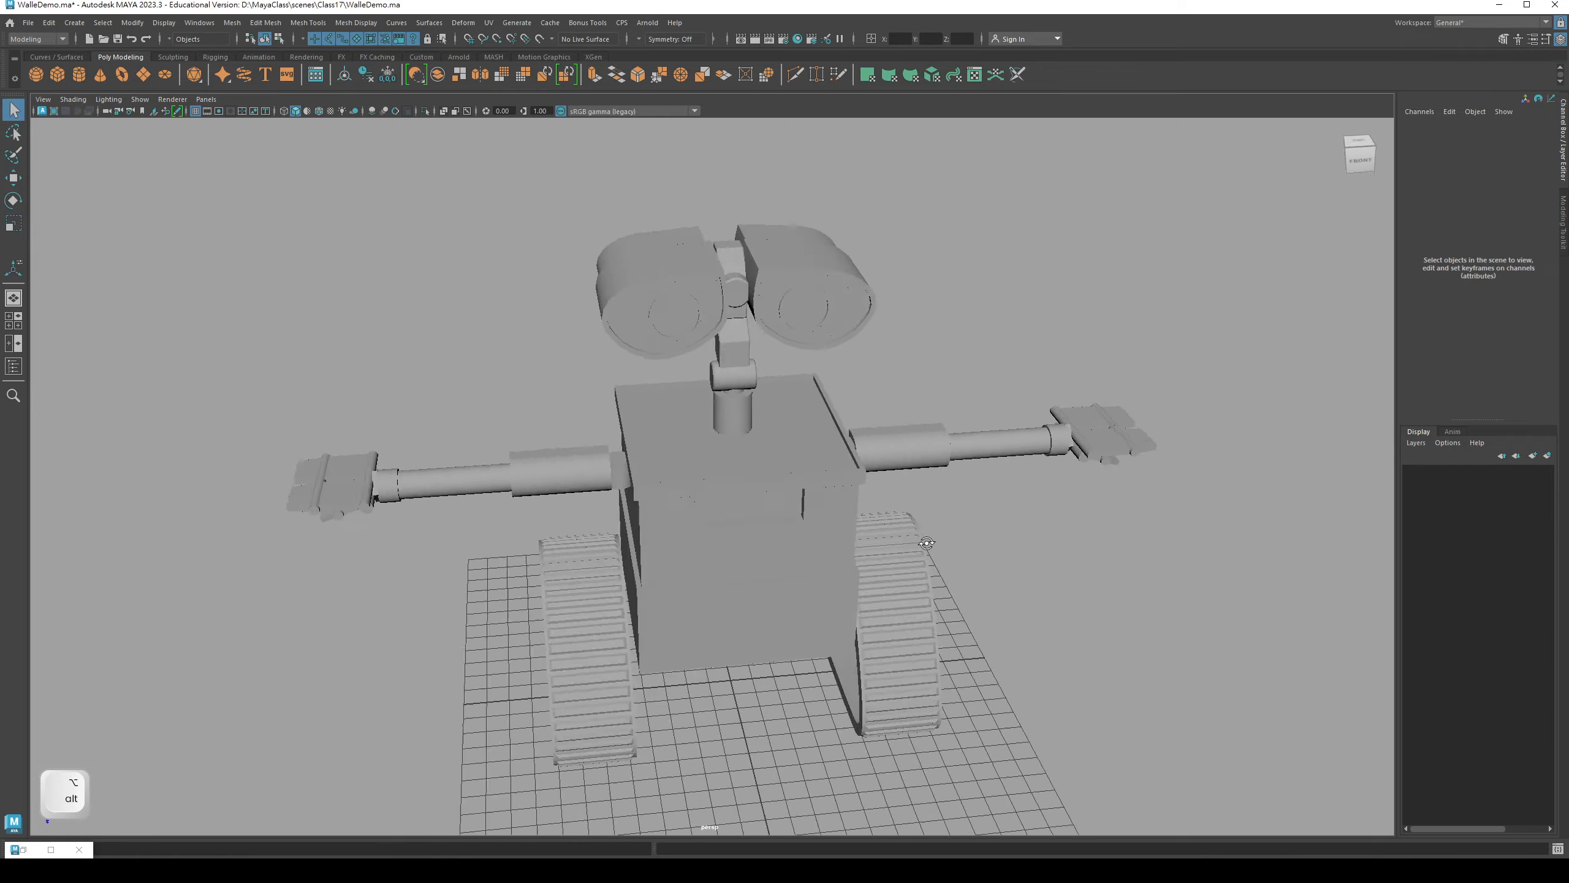
- Examine the WALL-E model's track assembly from several sides, selecting the centre block and a small gear inside the track
{"action": "left_click", "coordinate": [841, 504]}
{"action": "left_click_drag", "start_coordinate": [985, 503], "coordinate": [878, 469], "text": "alt"}
{"action": "left_click", "coordinate": [953, 420]}
{"action": "left_click", "coordinate": [871, 543]}
{"action": "left_click_drag", "start_coordinate": [871, 544], "coordinate": [744, 584], "text": "alt"}
{"action": "left_click", "coordinate": [751, 621]}
{"action": "right_click_drag", "start_coordinate": [751, 621], "coordinate": [777, 601], "text": "alt"}
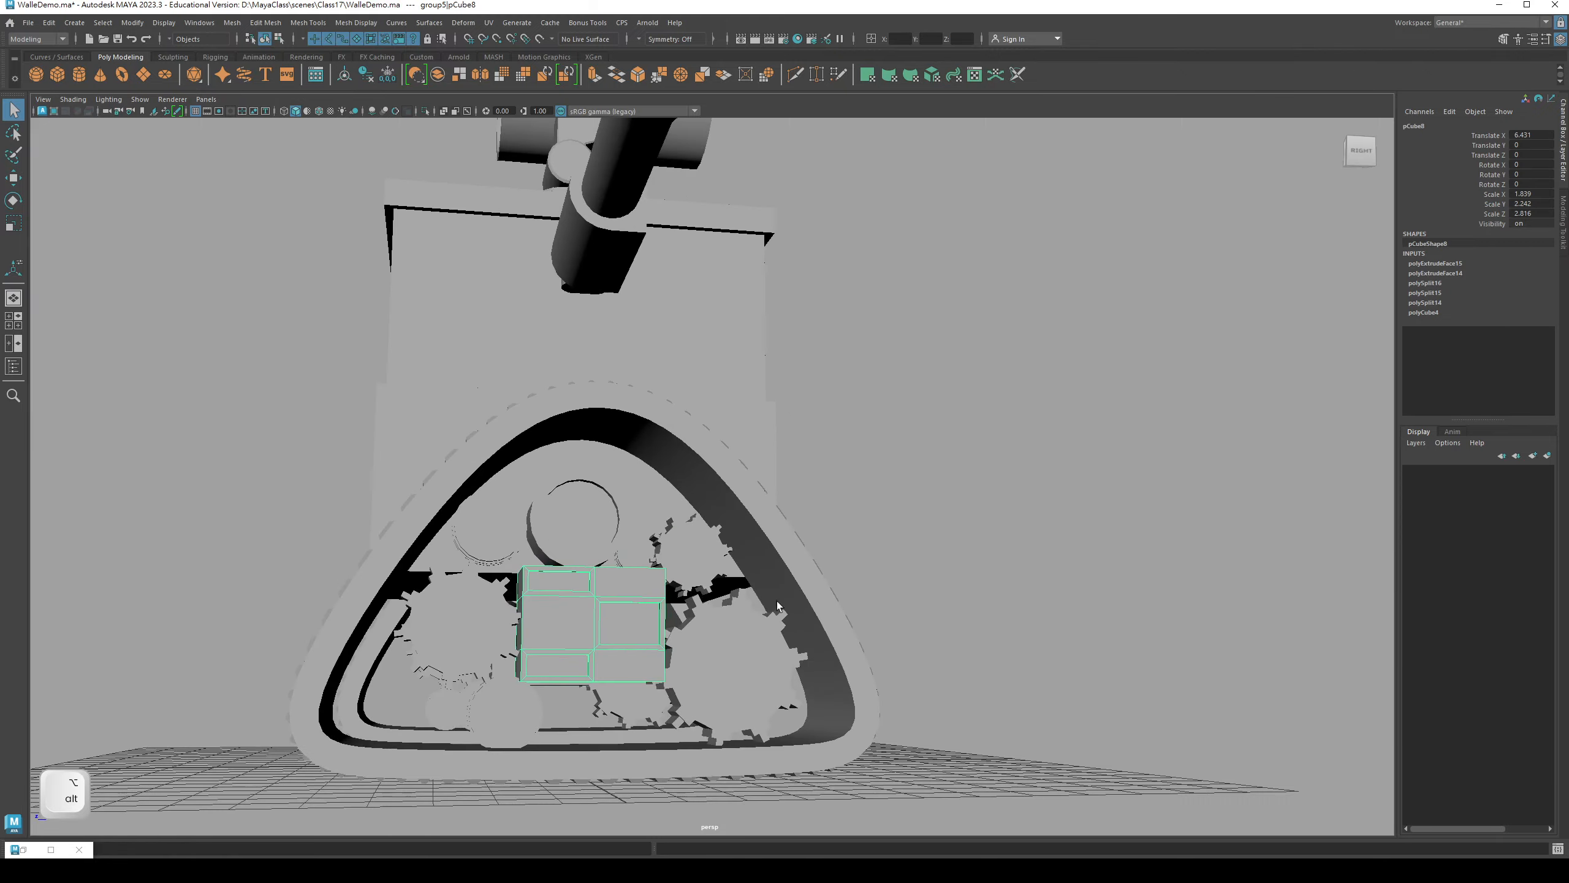
{"action": "left_click_drag", "start_coordinate": [777, 601], "coordinate": [785, 581], "text": "alt"}
{"action": "right_click_drag", "start_coordinate": [785, 581], "coordinate": [795, 560], "text": "alt"}
{"action": "left_click", "coordinate": [797, 557]}
{"action": "left_click_drag", "start_coordinate": [827, 564], "coordinate": [864, 583], "text": "alt"}
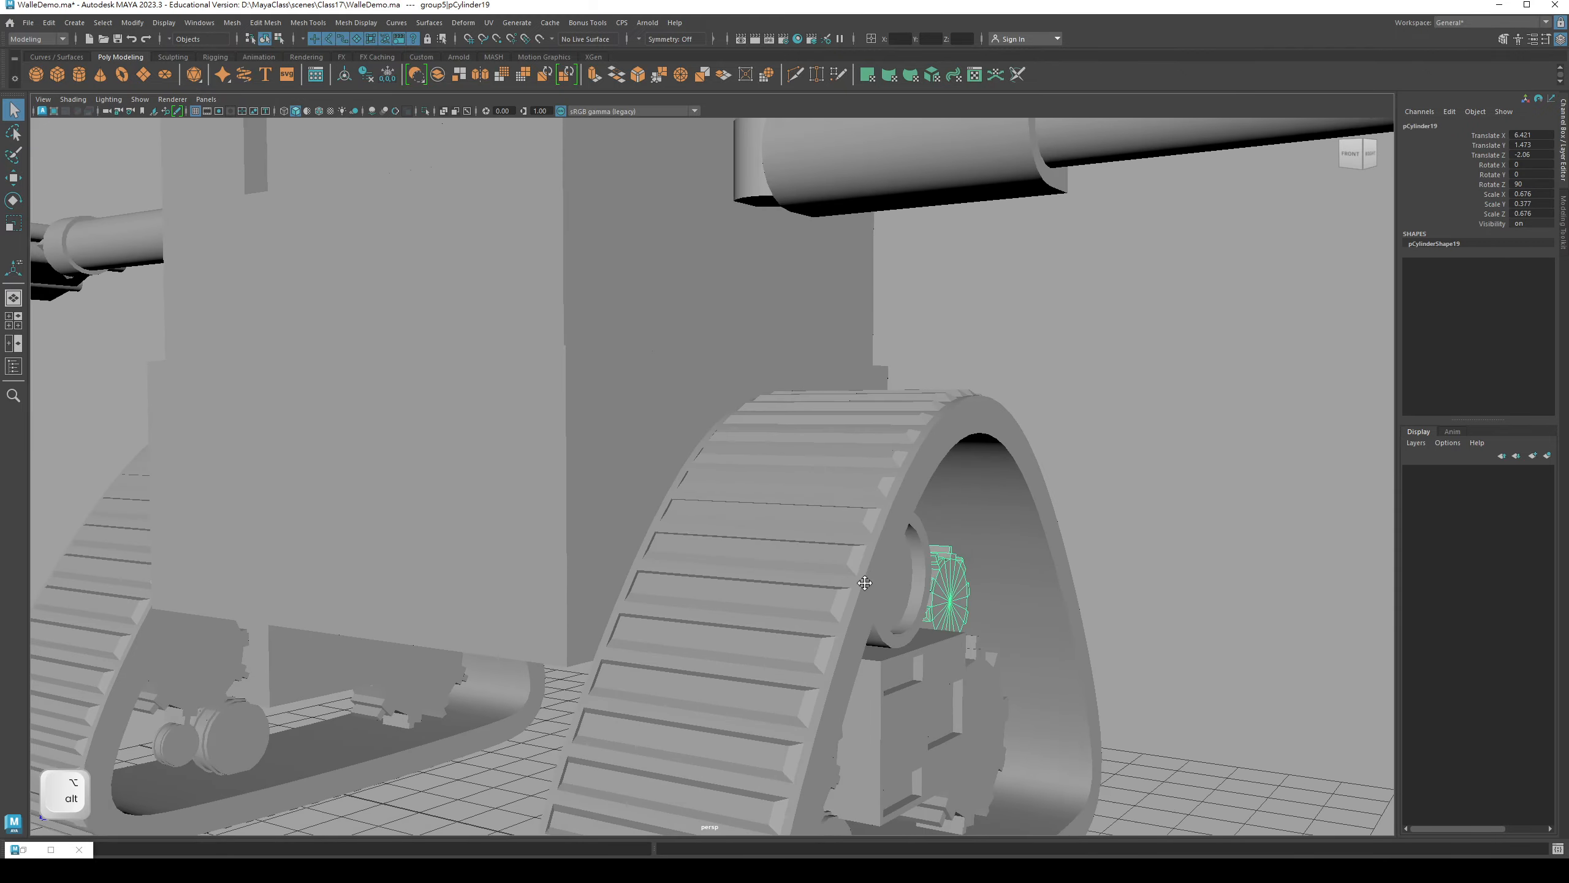
{"action": "right_click_drag", "start_coordinate": [864, 582], "coordinate": [706, 486], "text": "alt"}
{"action": "left_click_drag", "start_coordinate": [615, 493], "coordinate": [599, 468], "text": "alt"}
{"action": "right_click_drag", "start_coordinate": [599, 469], "coordinate": [553, 448], "text": "alt"}
{"action": "key", "text": "q"}
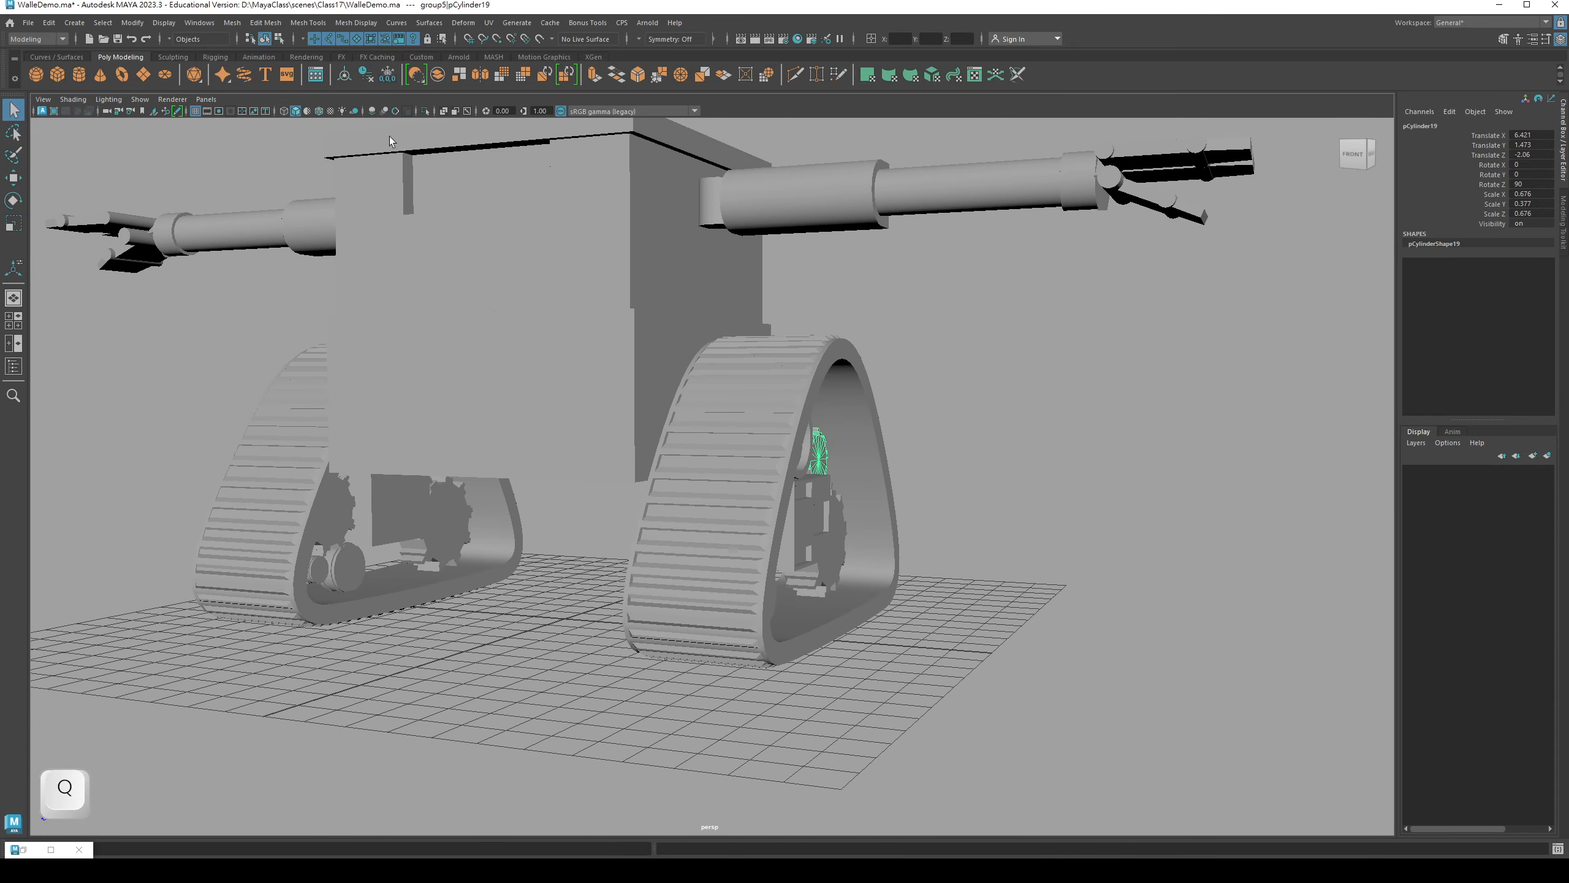
- Look up the Gear option among the extra polygon primitives, deselect the gear and view the whole robot
{"action": "right_click", "coordinate": [189, 74]}
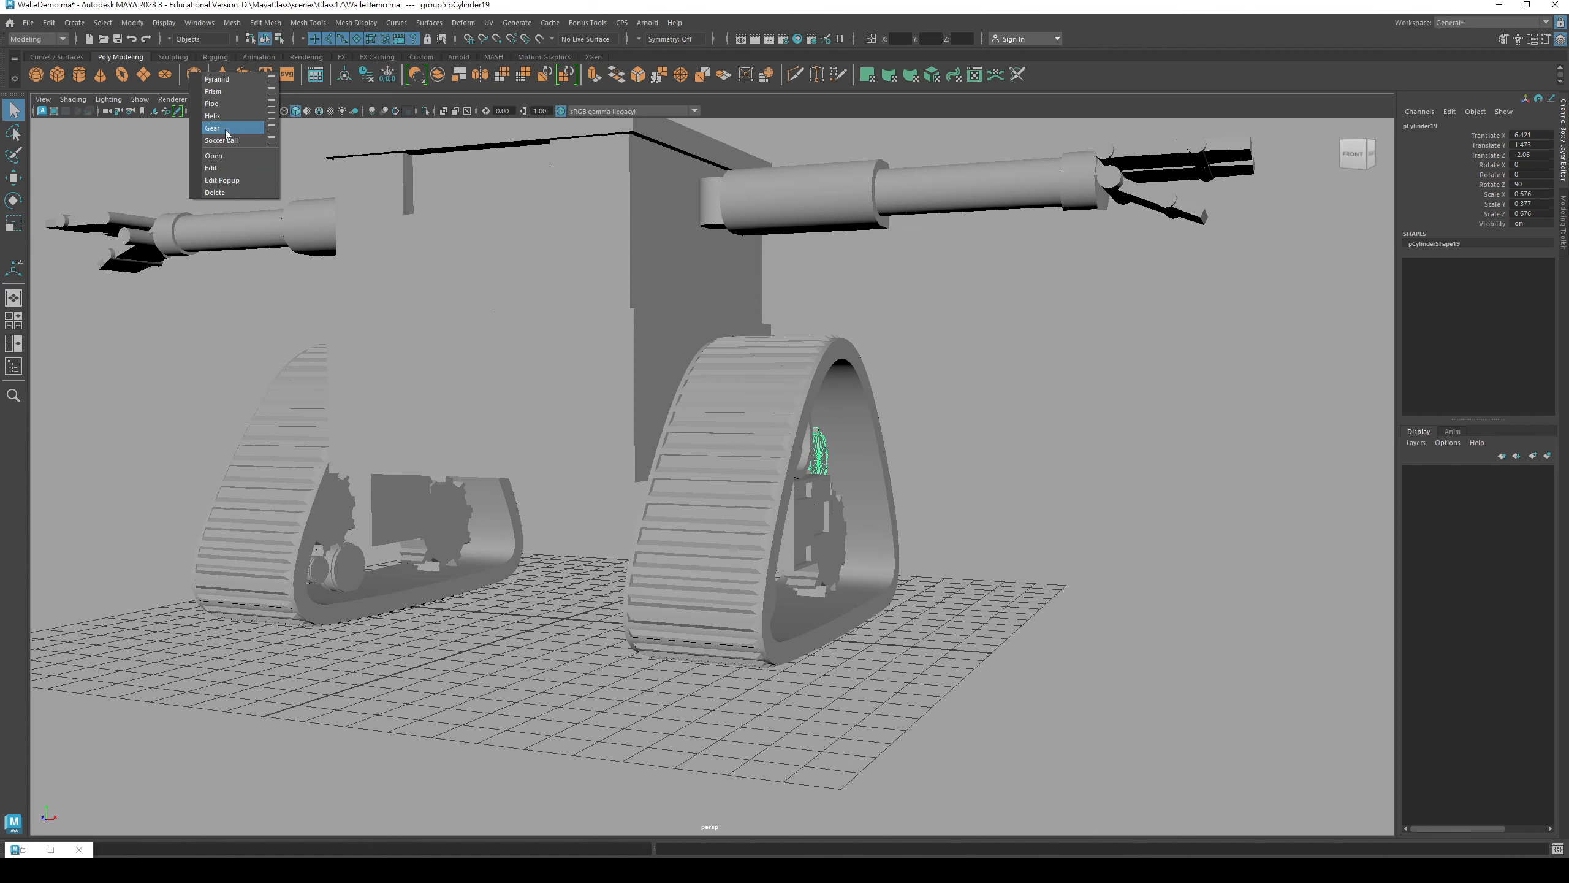
{"action": "left_click", "coordinate": [945, 383]}
{"action": "left_click_drag", "start_coordinate": [924, 369], "coordinate": [976, 415], "text": "alt"}
{"action": "left_click_drag", "start_coordinate": [833, 464], "coordinate": [945, 420], "text": "alt"}
{"action": "right_click_drag", "start_coordinate": [945, 420], "coordinate": [729, 420], "text": "alt"}
{"action": "middle_click_drag", "start_coordinate": [729, 420], "coordinate": [722, 486], "text": "alt"}
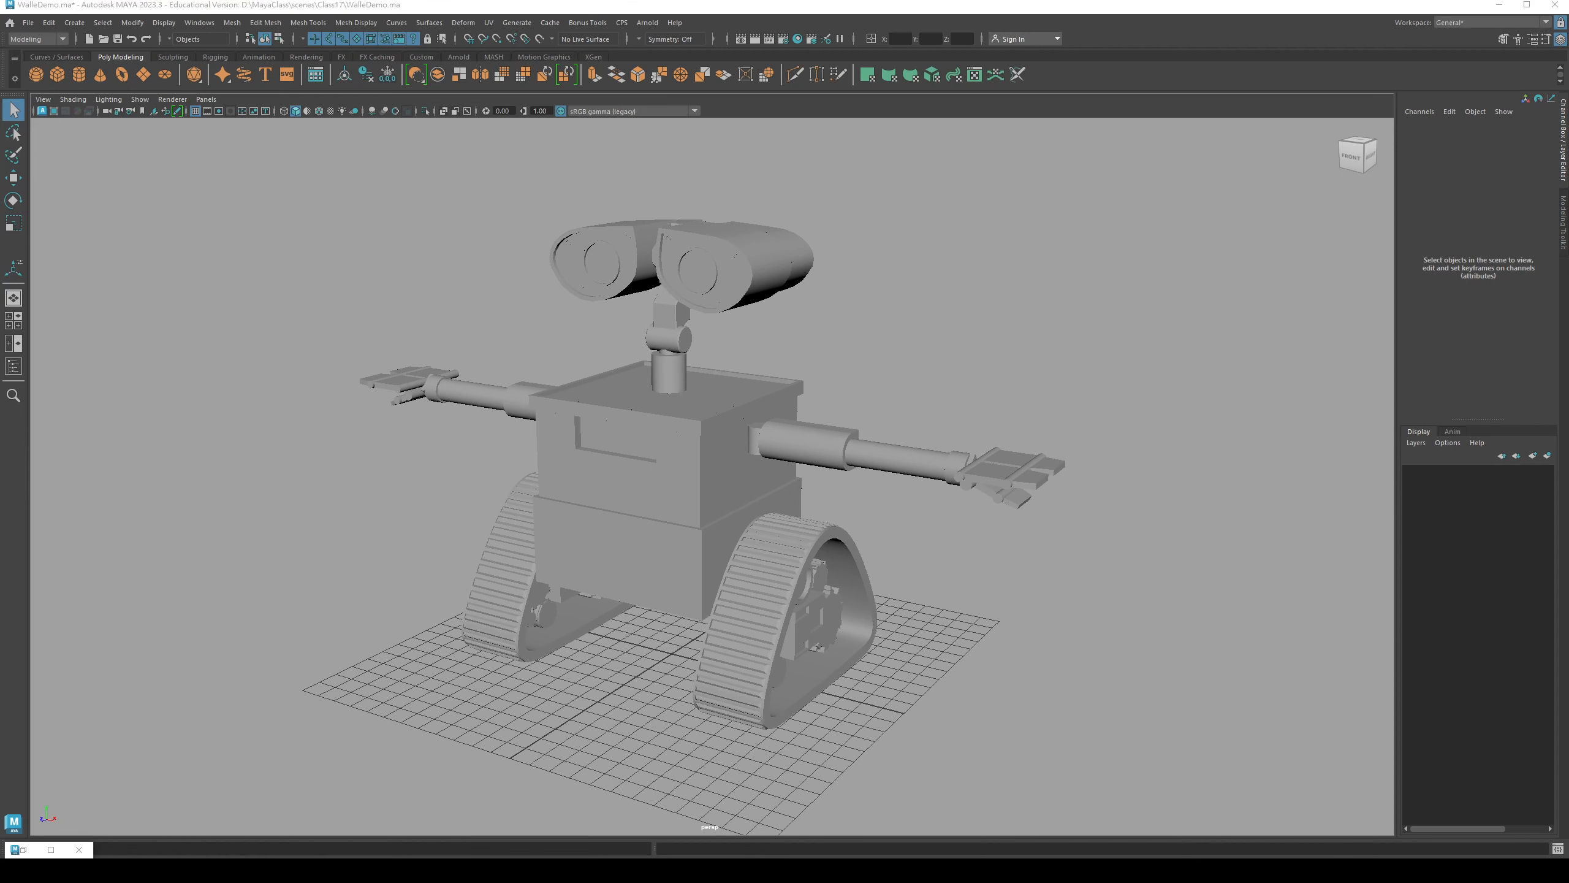
- Switch to IrfanView and look through the WALL-E reference images, staying in the current folder
{"action": "key", "text": "alt+Tab"}
{"action": "left_click_drag", "start_coordinate": [1097, 157], "coordinate": [960, 174]}
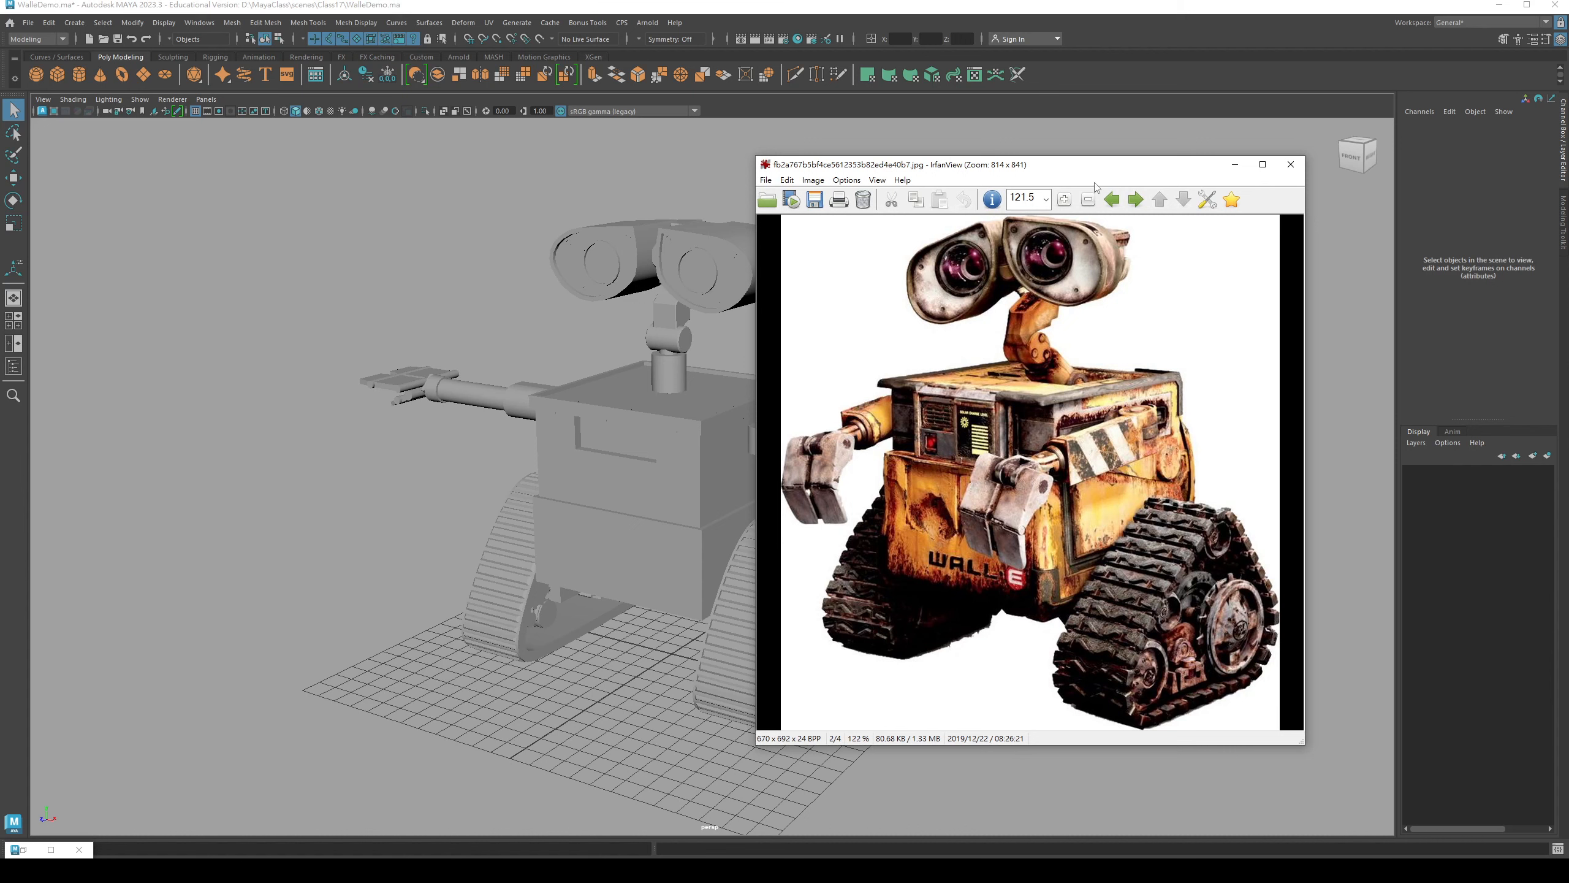
{"action": "key", "text": "Page_Up"}
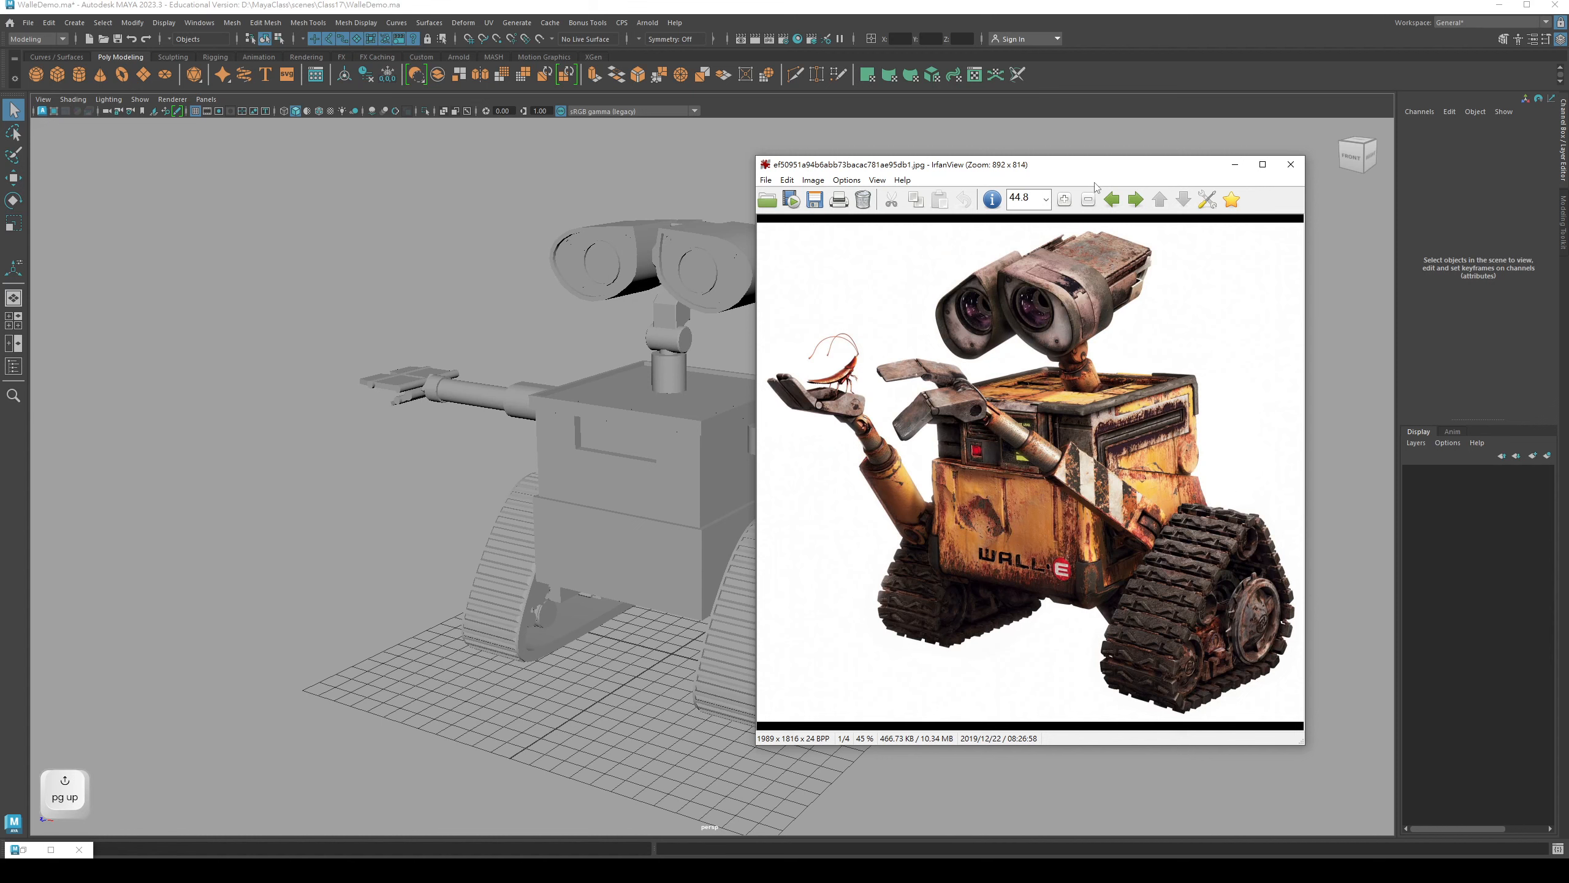
{"action": "key", "text": "Page_Down"}
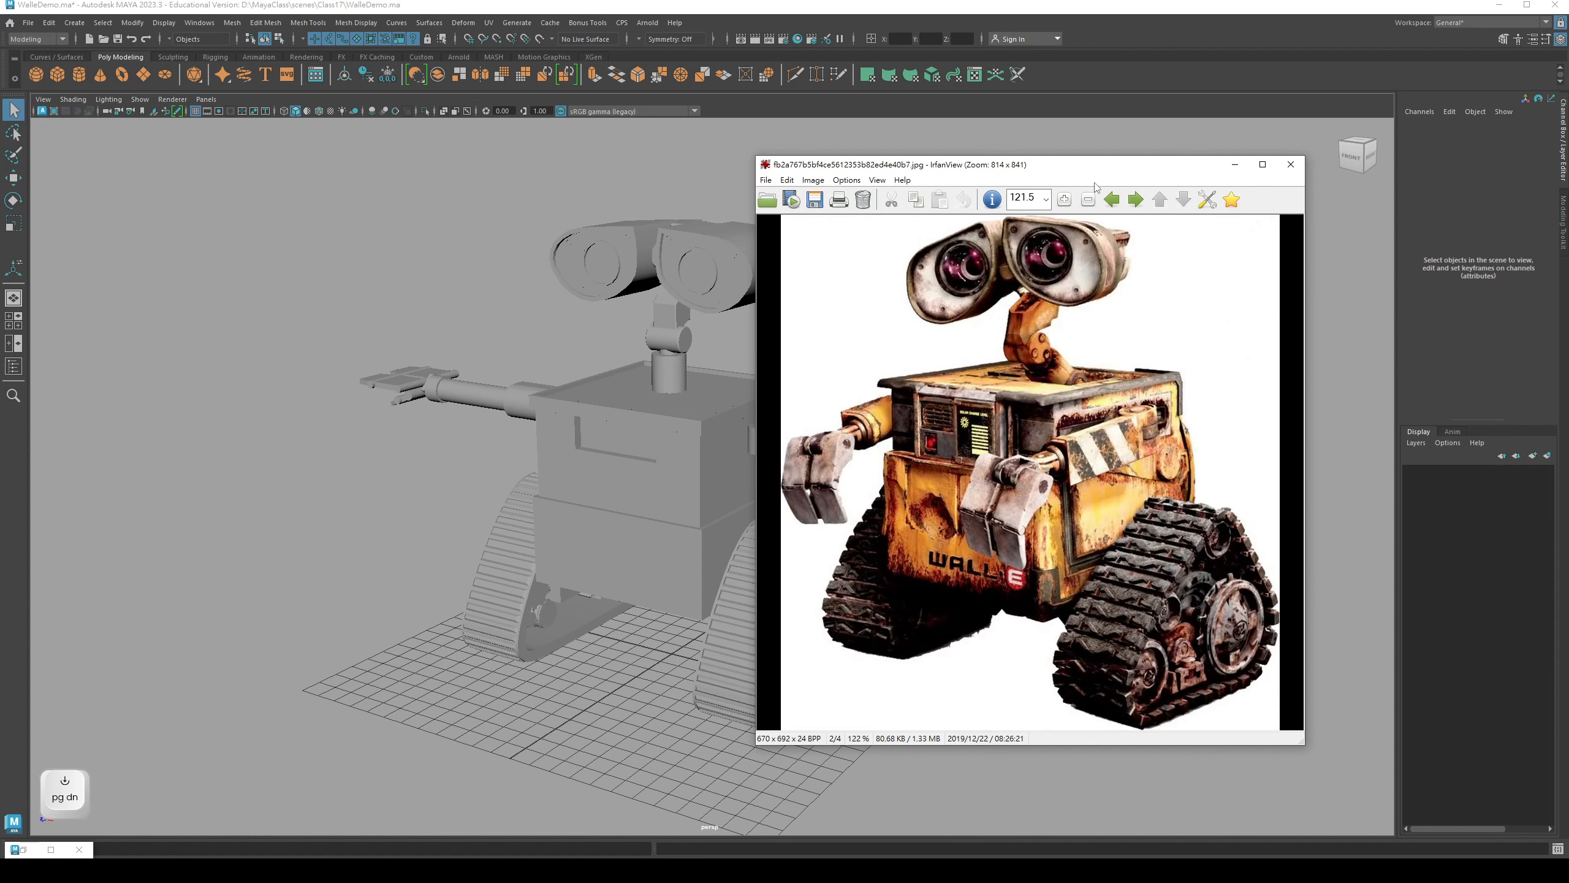
{"action": "key", "text": "Page_Down"}
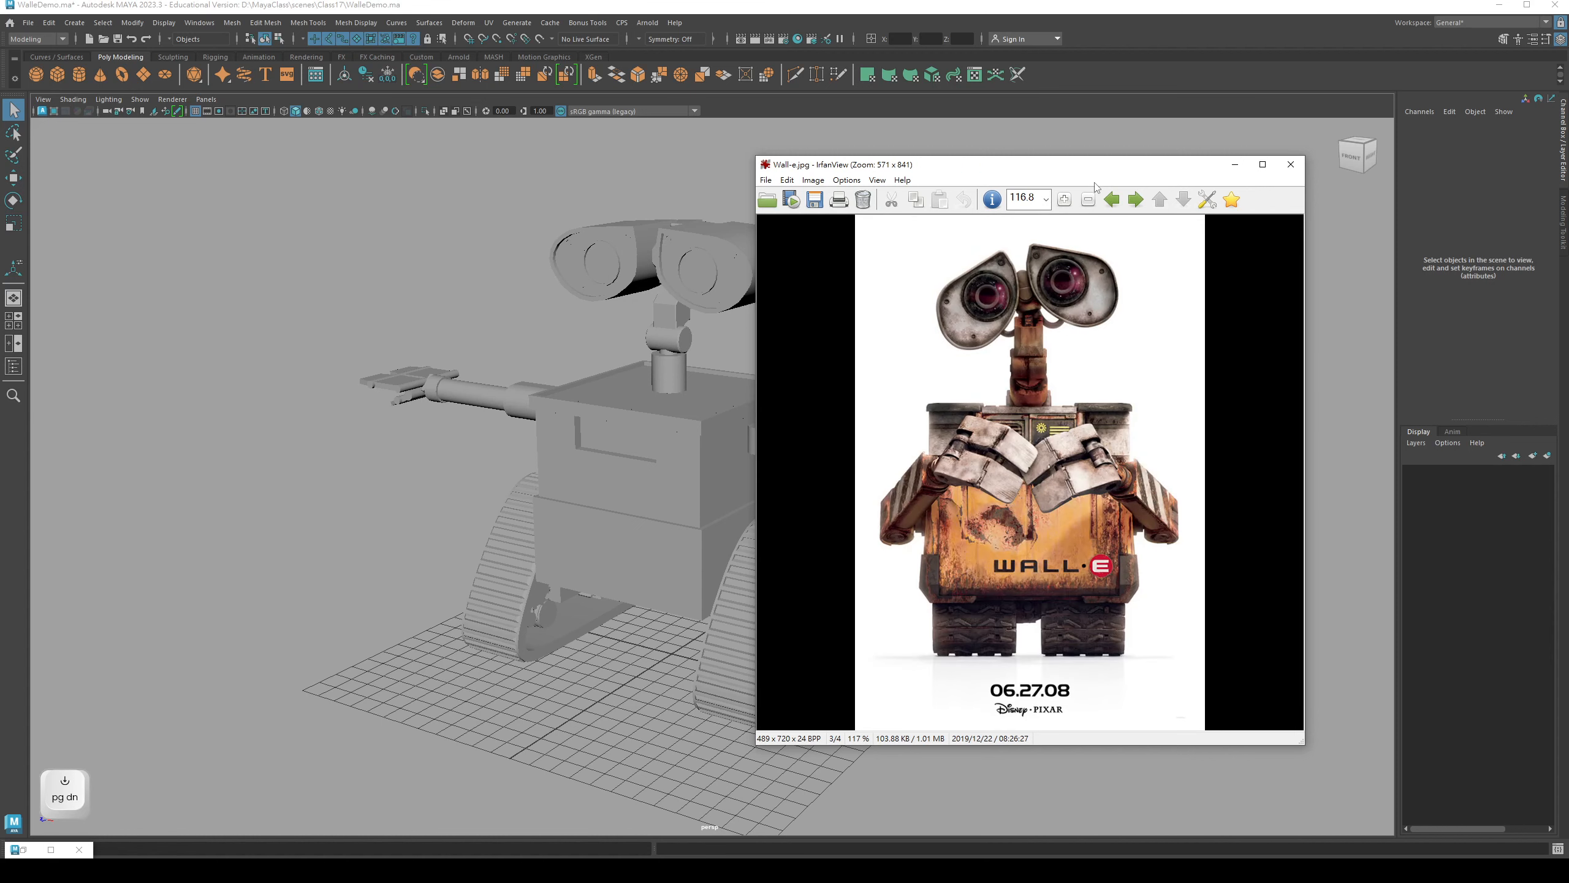
{"action": "key", "text": "Page_Down"}
{"action": "key", "text": "Page_Down"}
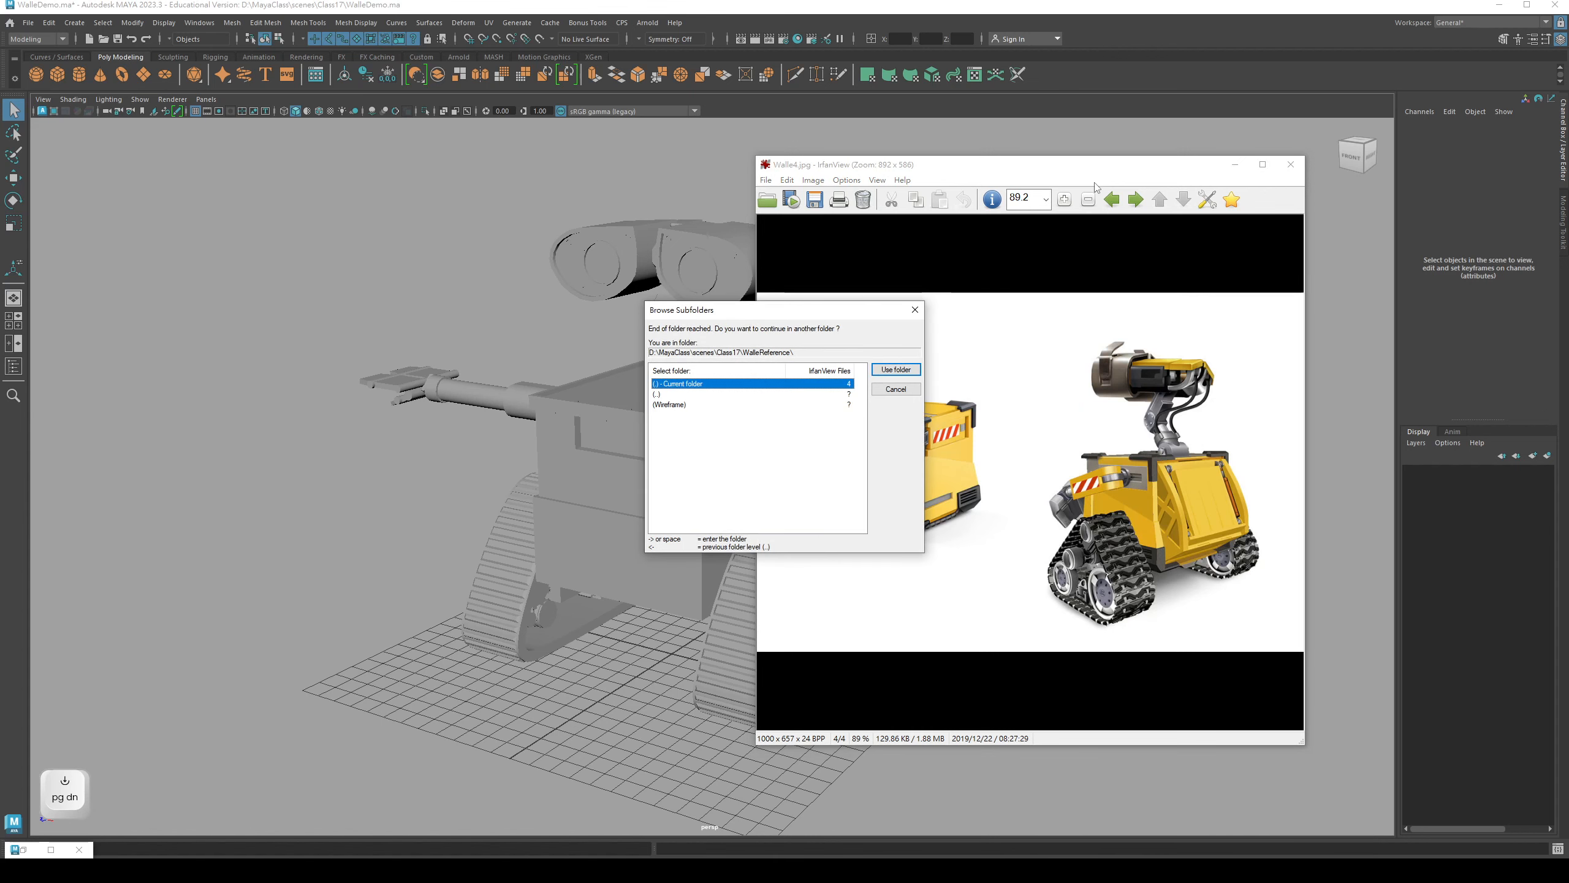
{"action": "left_click", "coordinate": [911, 390]}
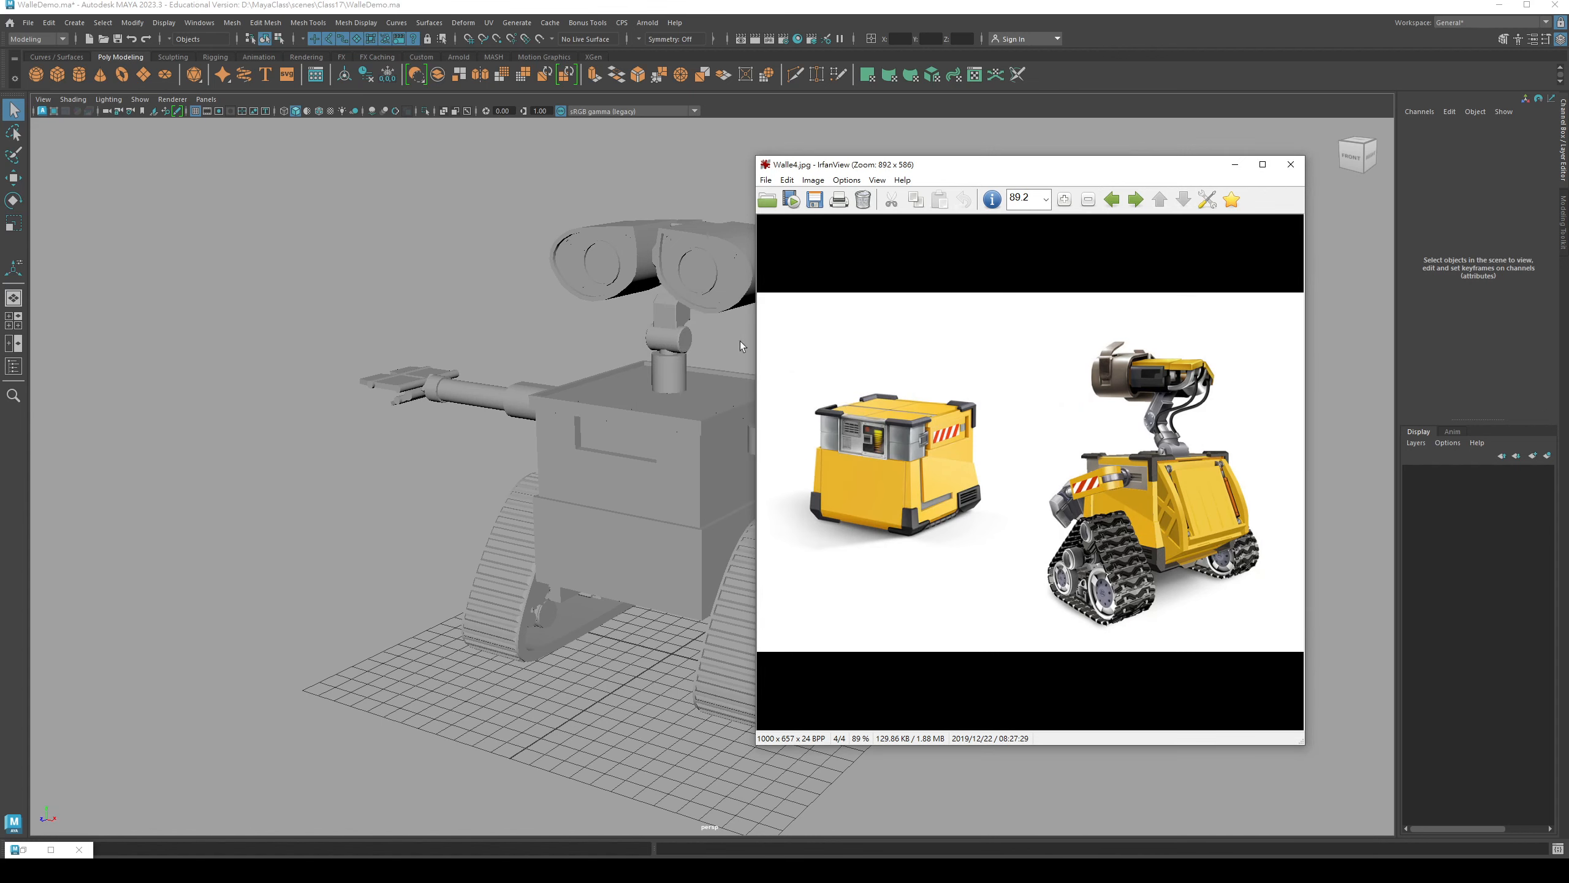
- Switch to Maya and select the robot's box-shaped body to inspect its front beside the reference image
{"action": "left_click_drag", "start_coordinate": [609, 437], "coordinate": [519, 358], "text": "alt"}
{"action": "left_click", "coordinate": [622, 446]}
{"action": "middle_click_drag", "start_coordinate": [623, 446], "coordinate": [568, 435], "text": "alt"}
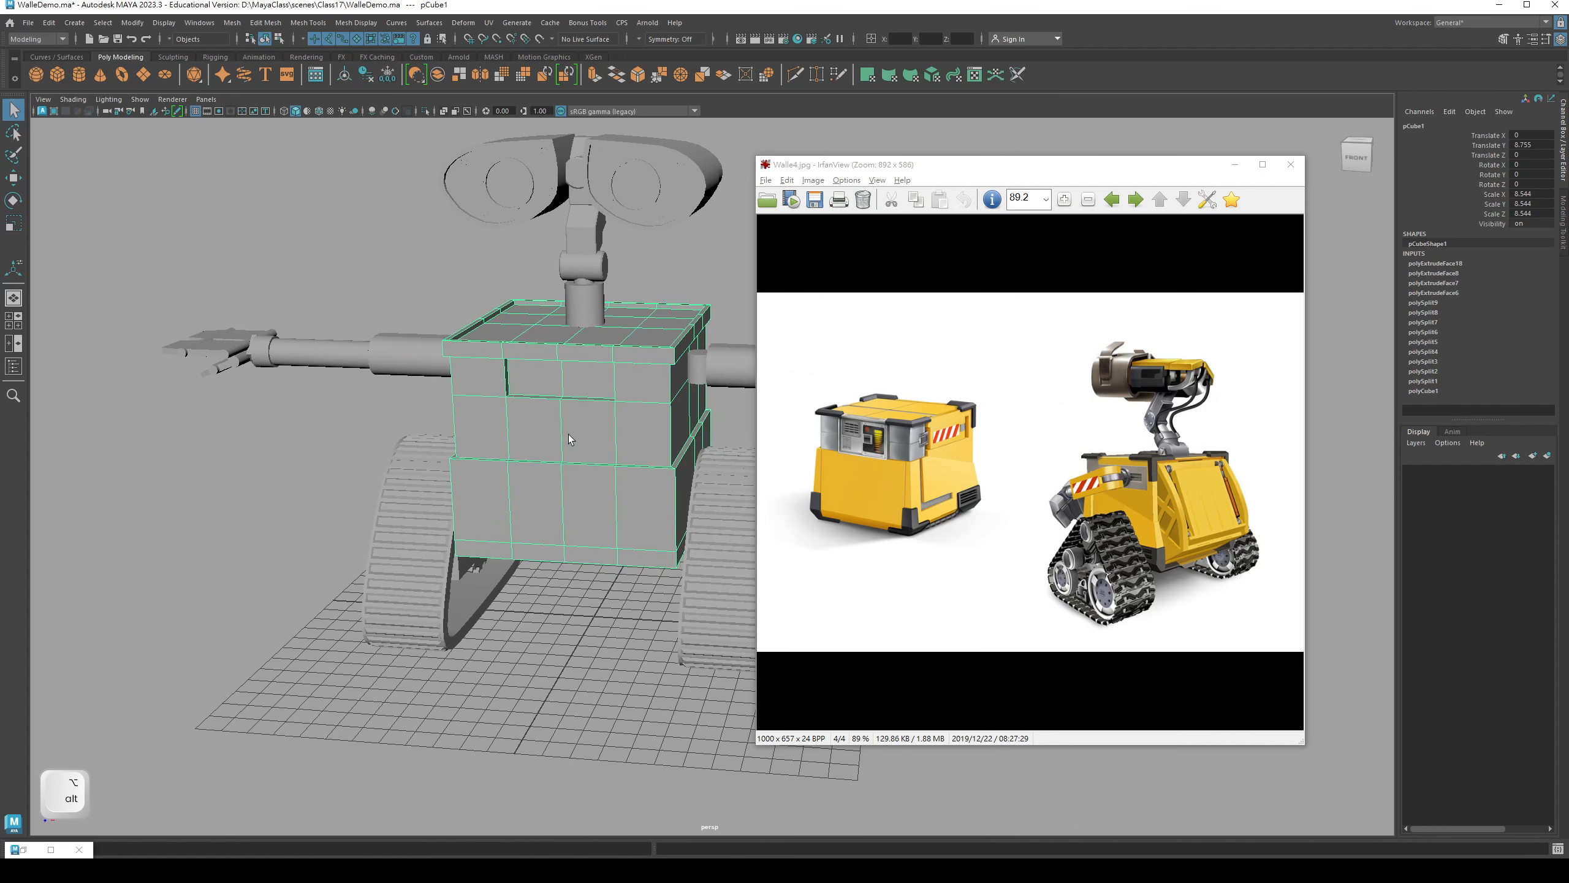
- Return to IrfanView and study the reference images again, ending on the one of WALL-E holding an insect
{"action": "left_click", "coordinate": [947, 441]}
{"action": "key", "text": "Page_Up"}
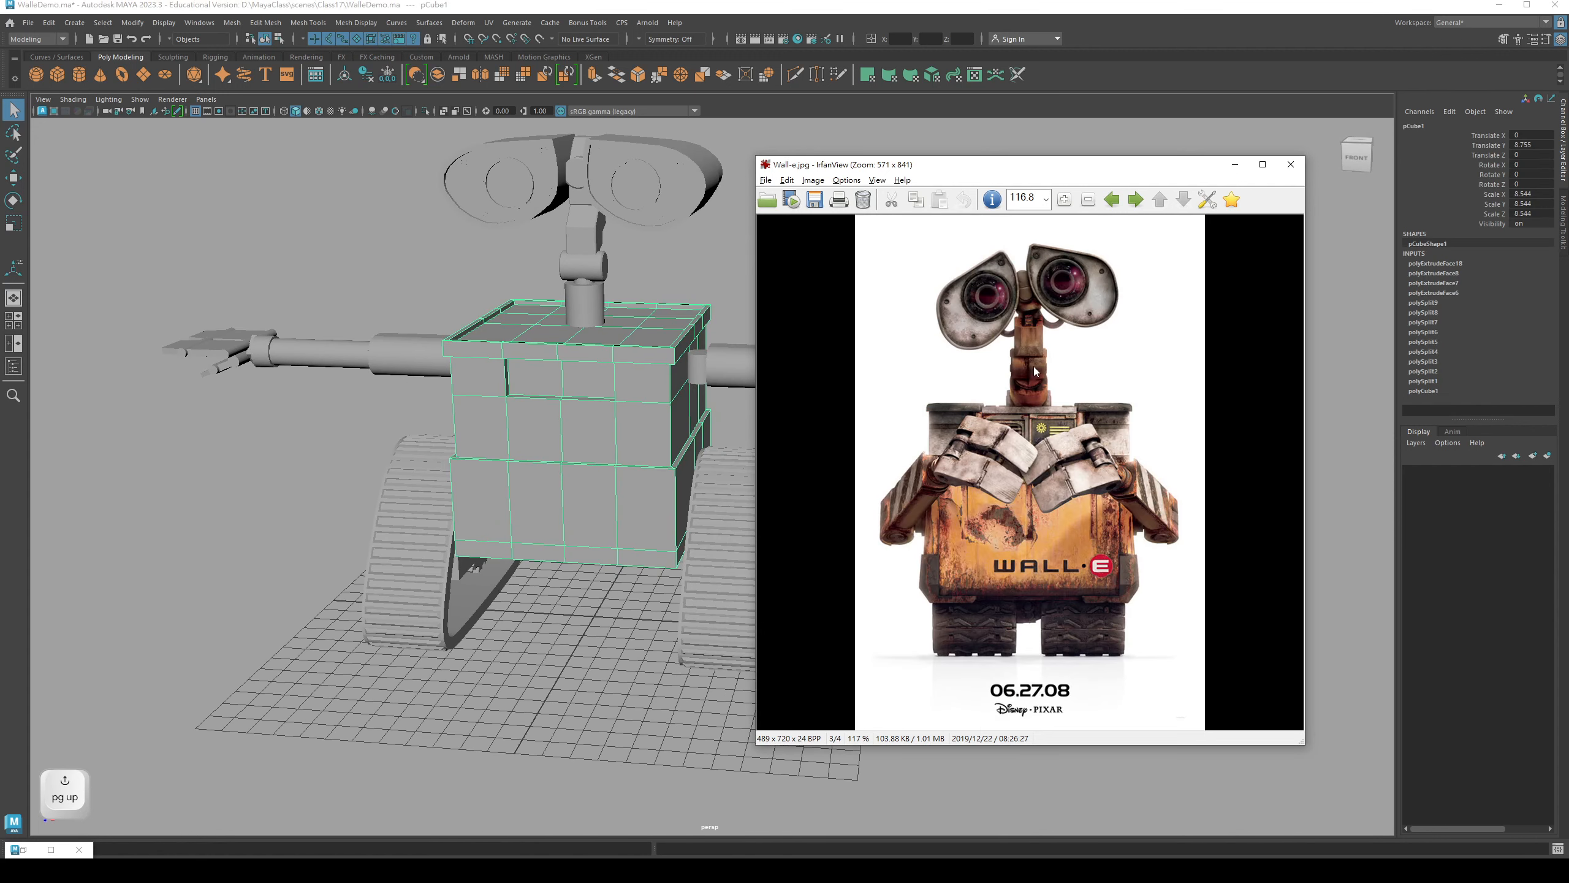
{"action": "key", "text": "Page_Up"}
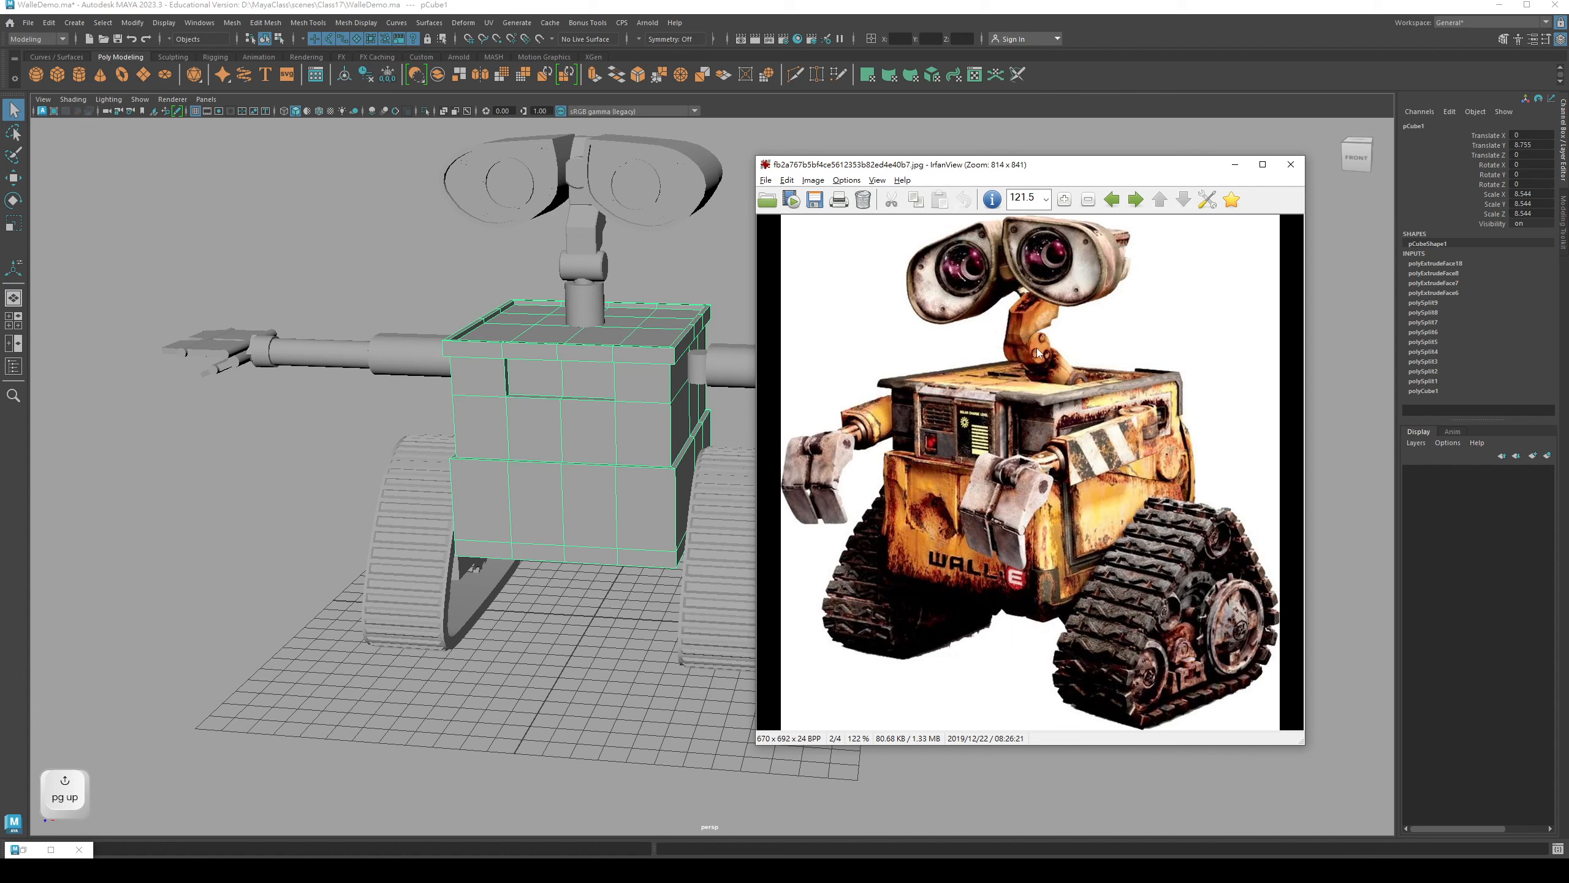
{"action": "key", "text": "Page_Up"}
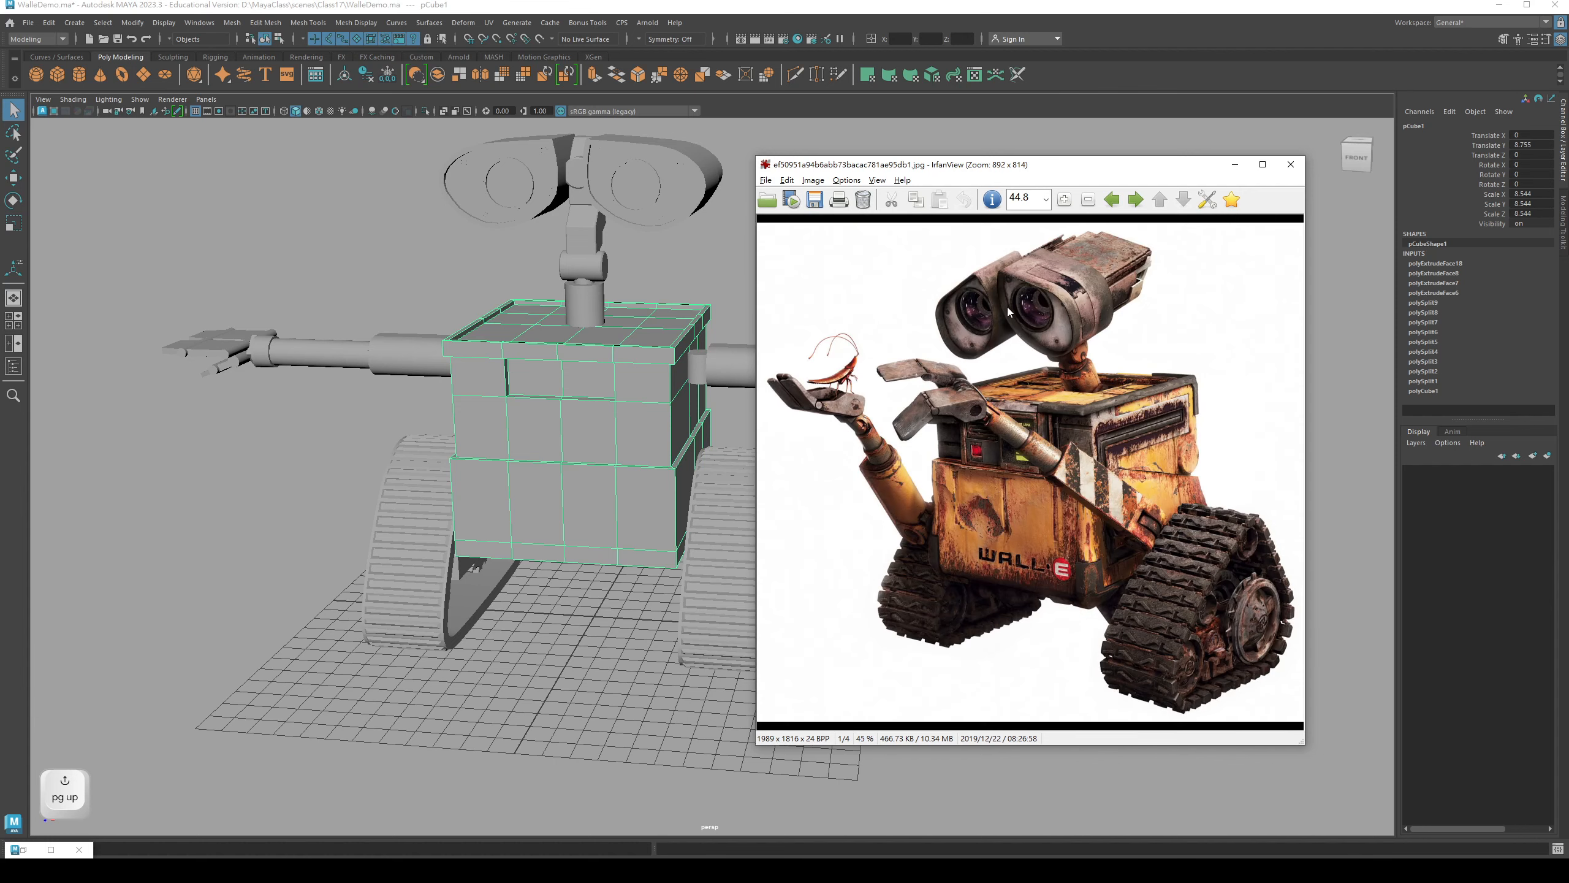
{"action": "key", "text": "Page_Up"}
{"action": "key", "text": "Return"}
{"action": "key", "text": "Page_Down"}
{"action": "key", "text": "Page_Down"}
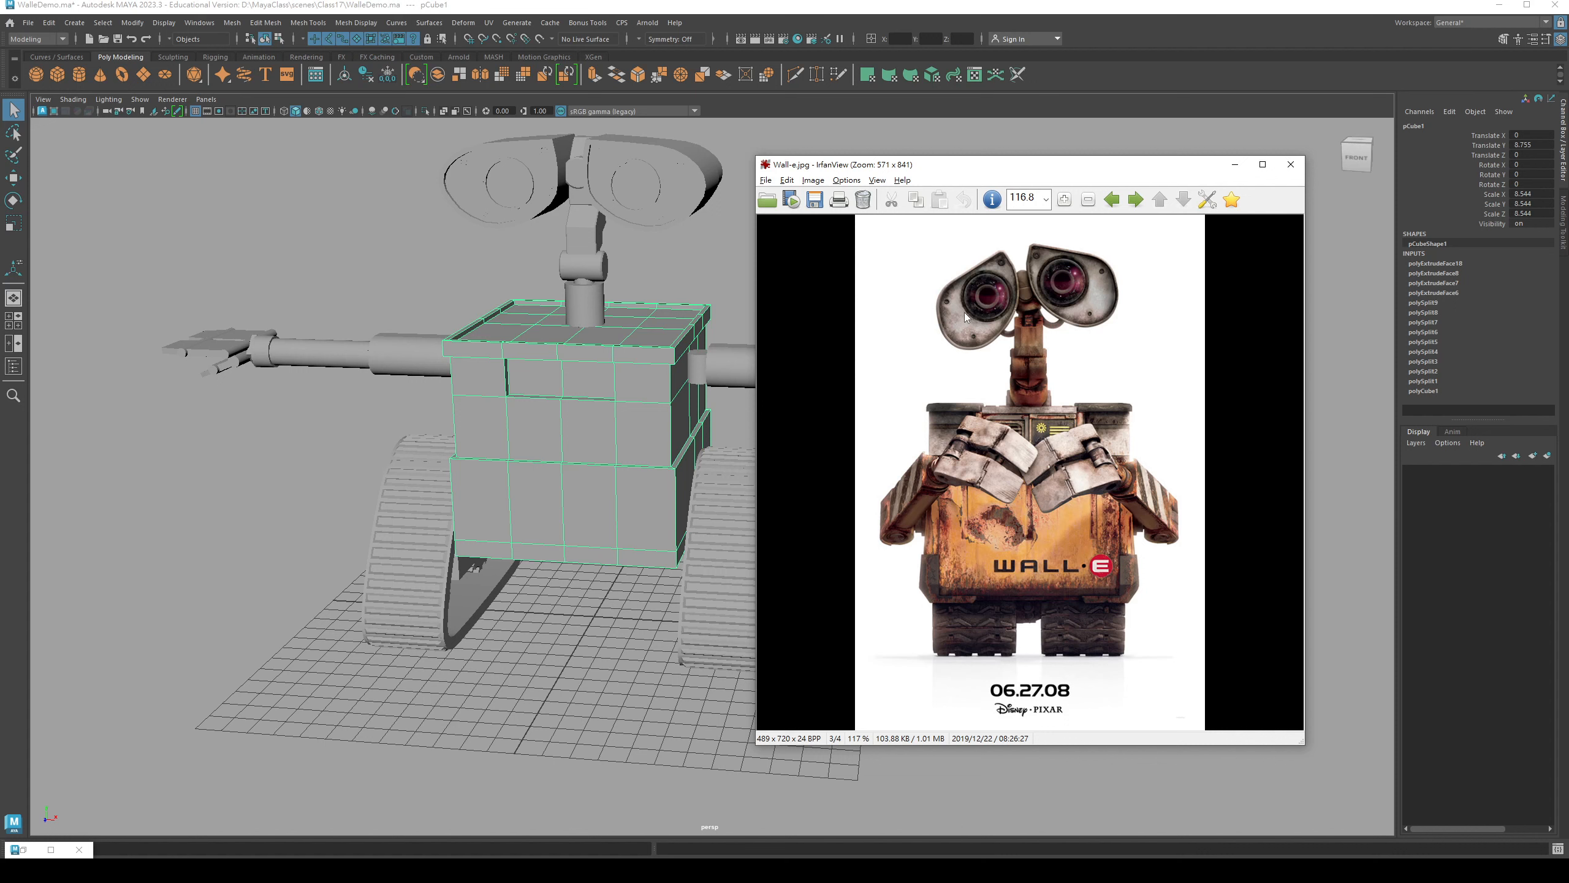
{"action": "key", "text": "Page_Up"}
{"action": "key", "text": "Page_Up"}
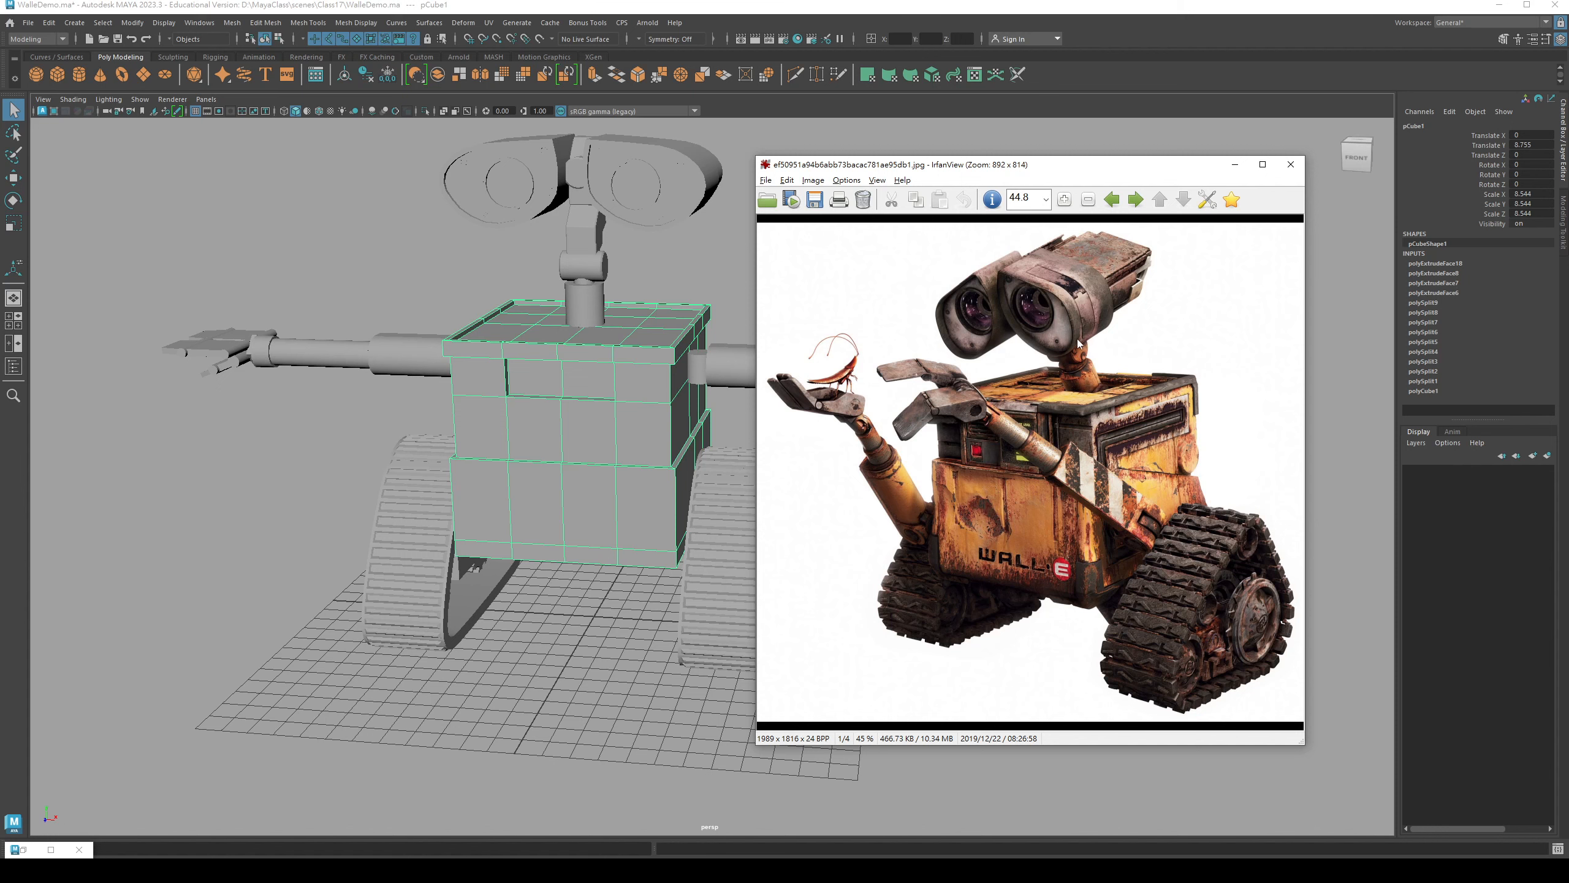
{"action": "key", "text": "Page_Up"}
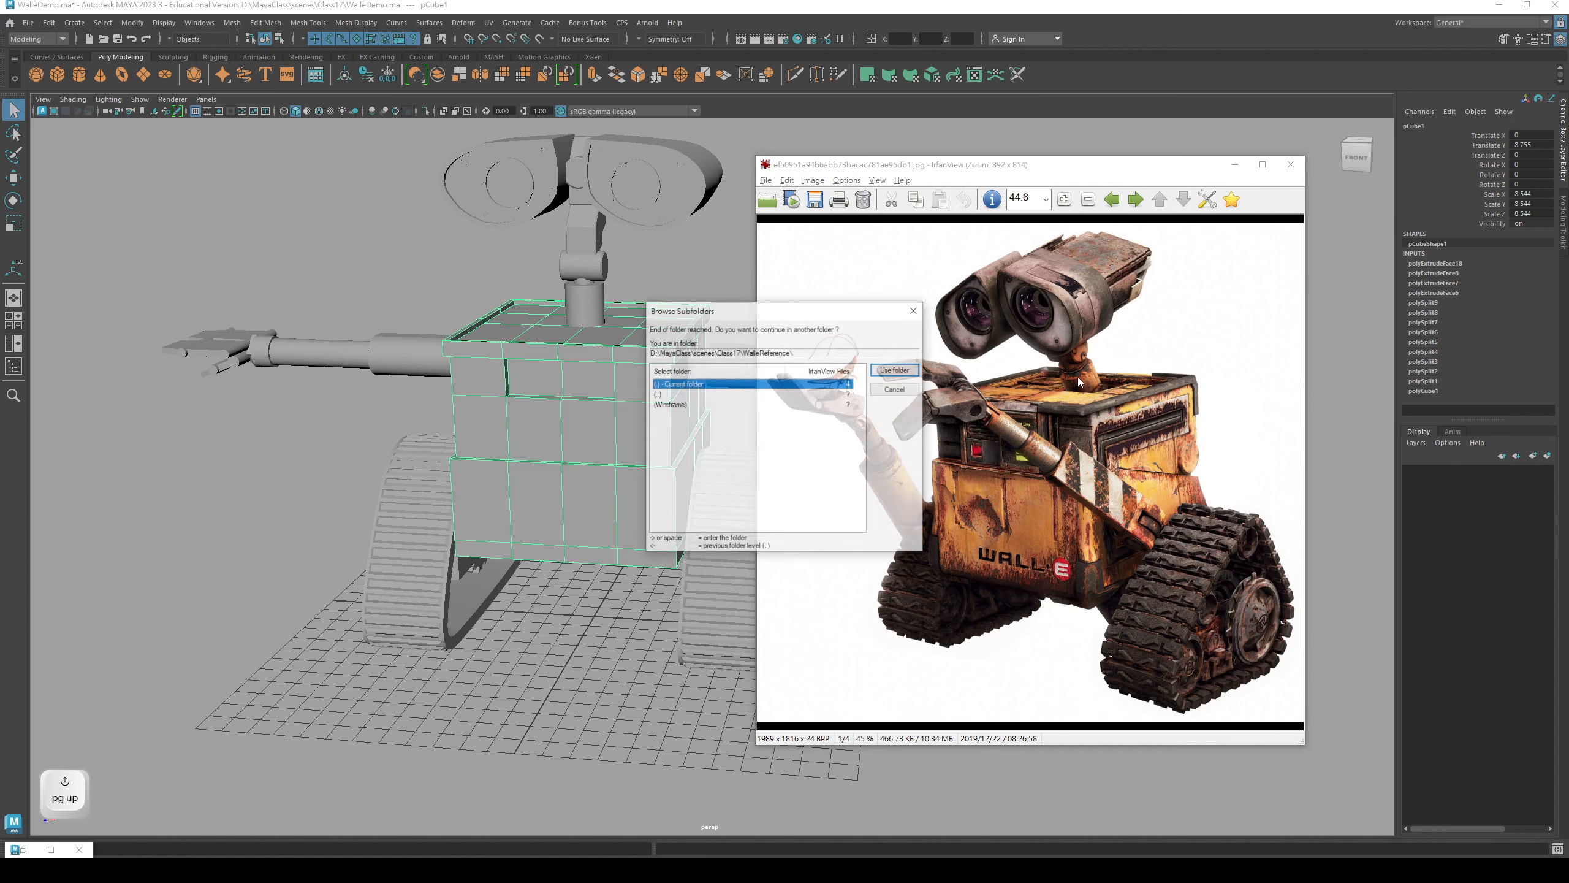
{"action": "left_click", "coordinate": [895, 388]}
{"action": "key", "text": "Page_Down"}
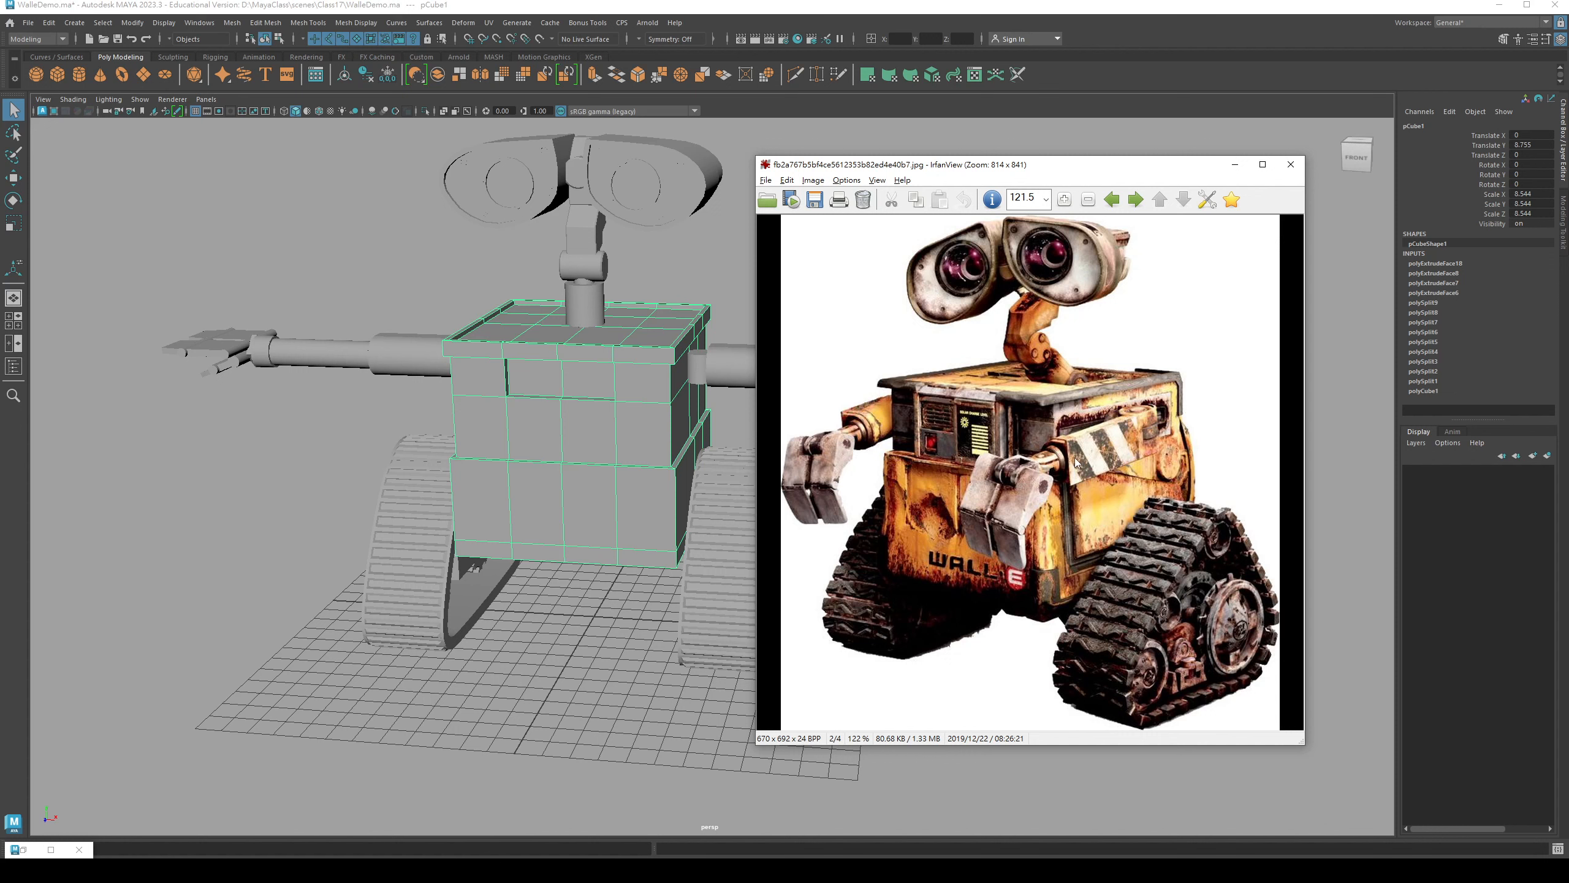
{"action": "key", "text": "Page_Down"}
{"action": "key", "text": "Page_Up"}
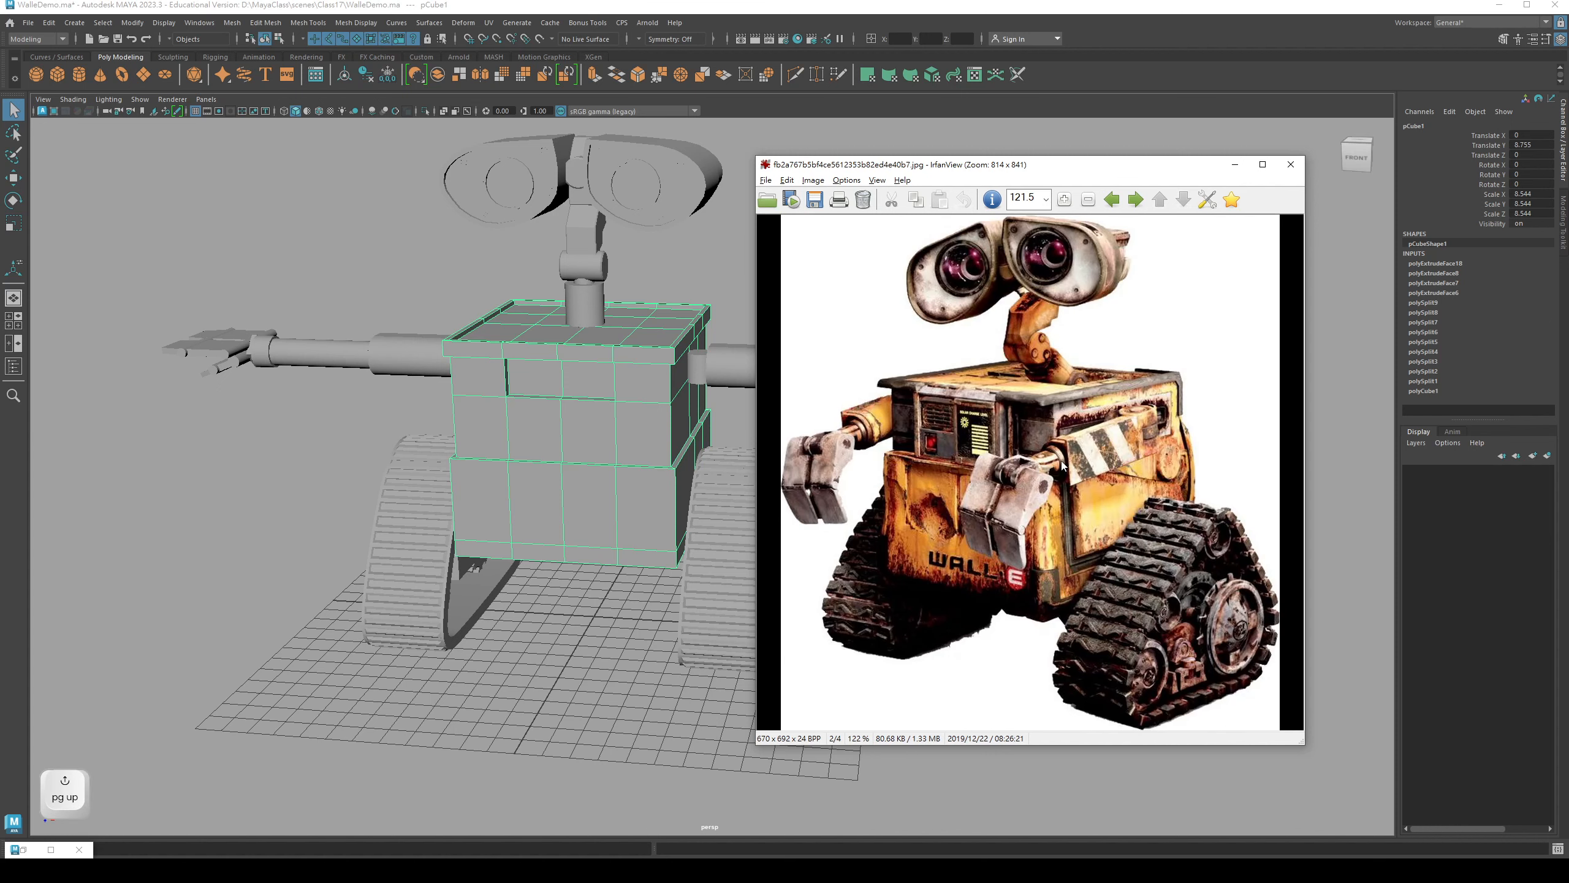
{"action": "key", "text": "Page_Up"}
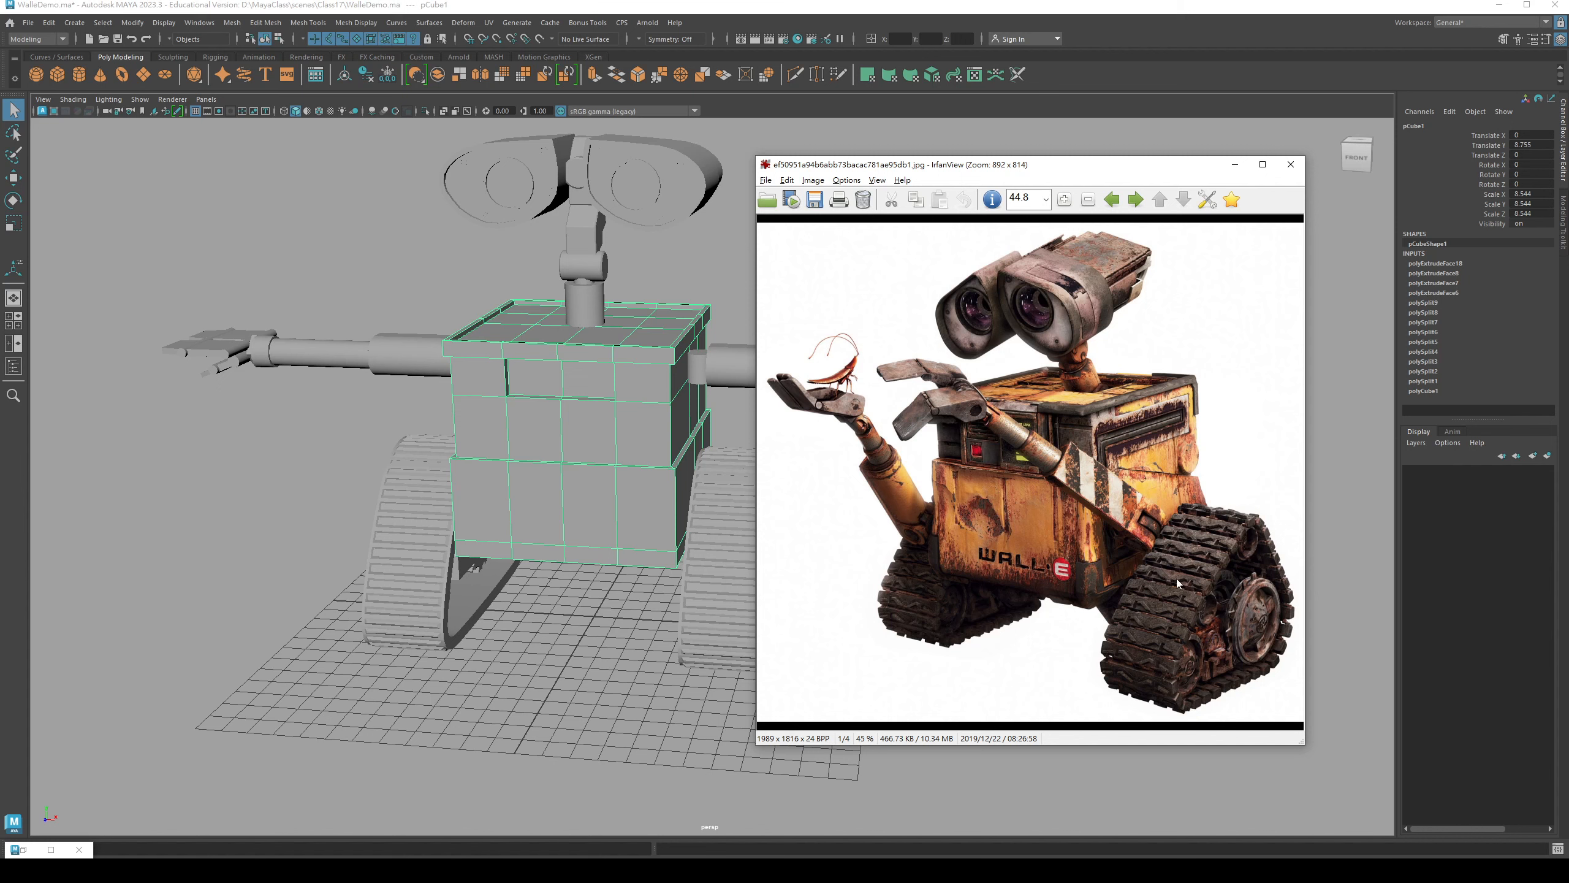
- Zoom the reference image in on the track treads, deselect the robot's body in Maya and move the image window clear of the model
{"action": "left_click_drag", "start_coordinate": [1071, 516], "coordinate": [1233, 648]}
{"action": "left_click", "coordinate": [1149, 581]}
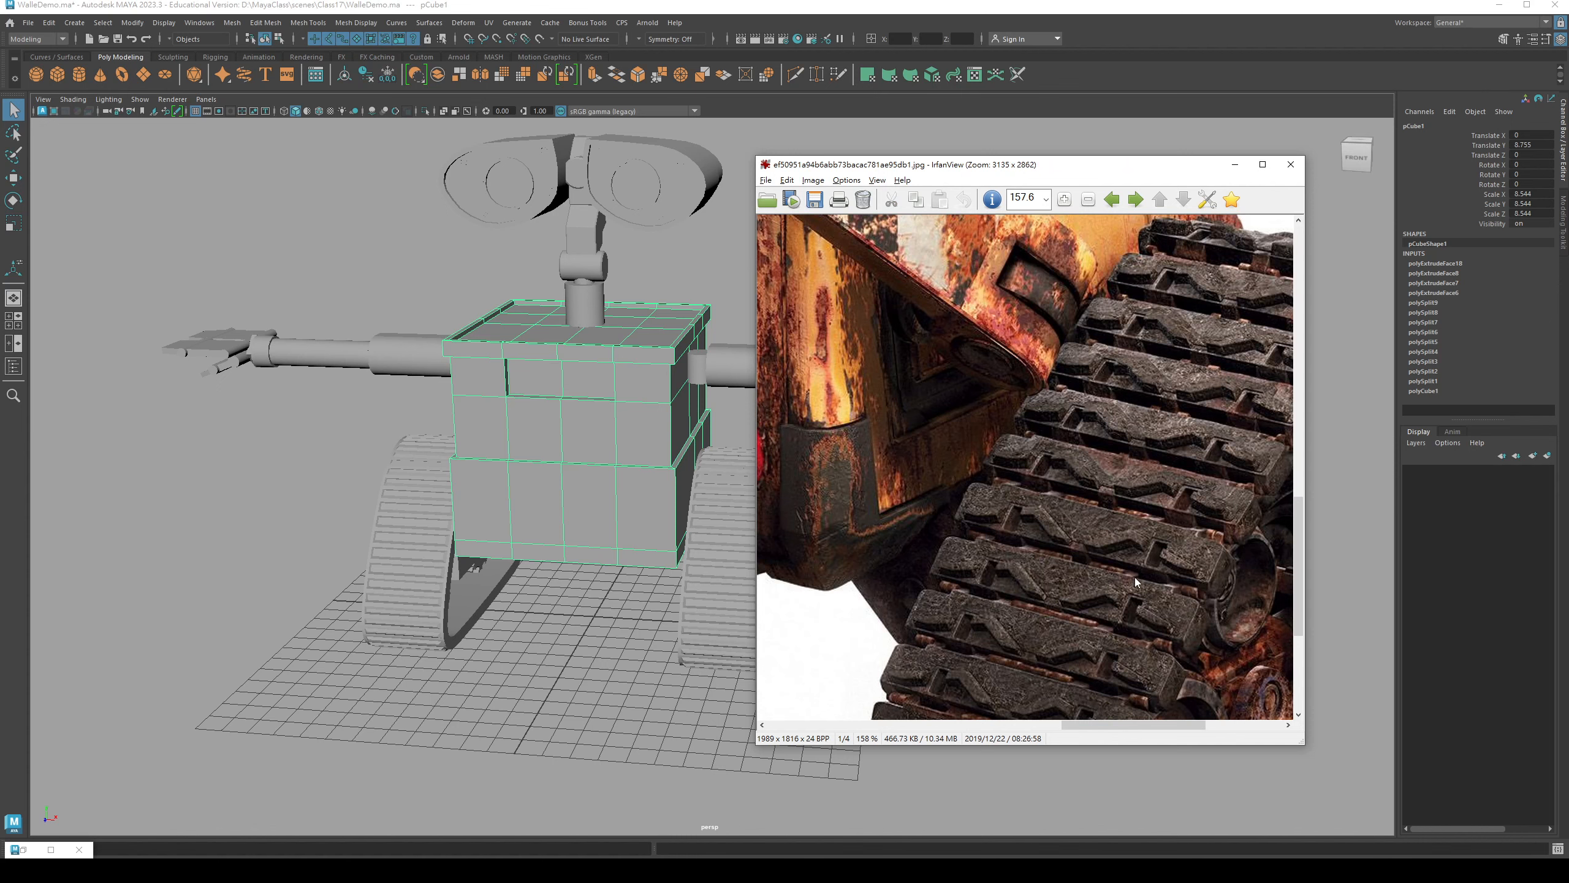
{"action": "left_click", "coordinate": [588, 730]}
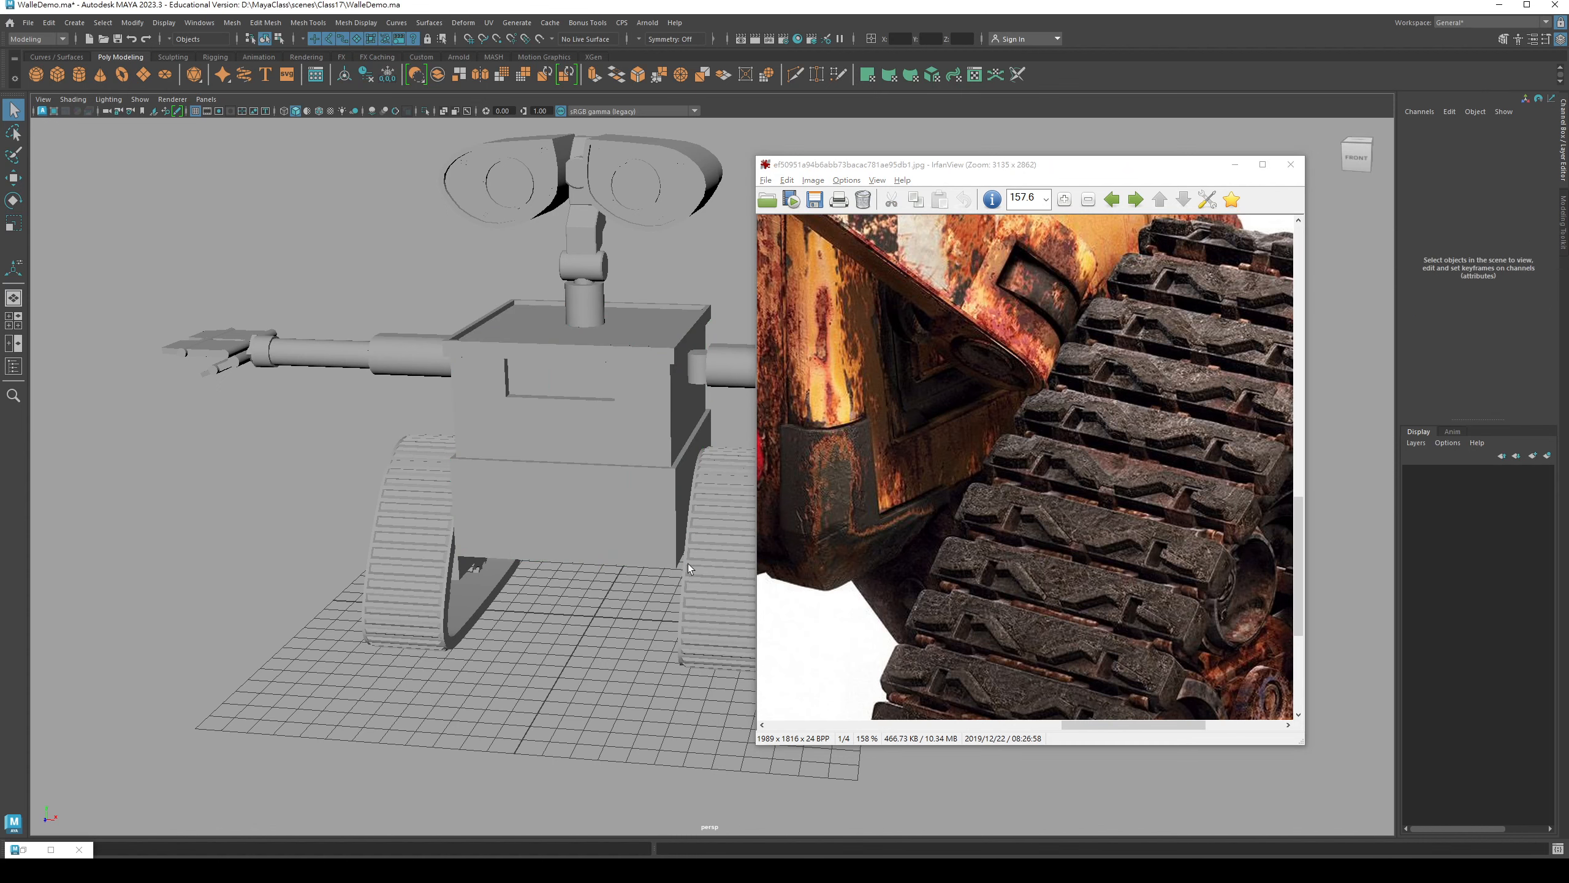
{"action": "left_click_drag", "start_coordinate": [988, 164], "coordinate": [1258, 157]}
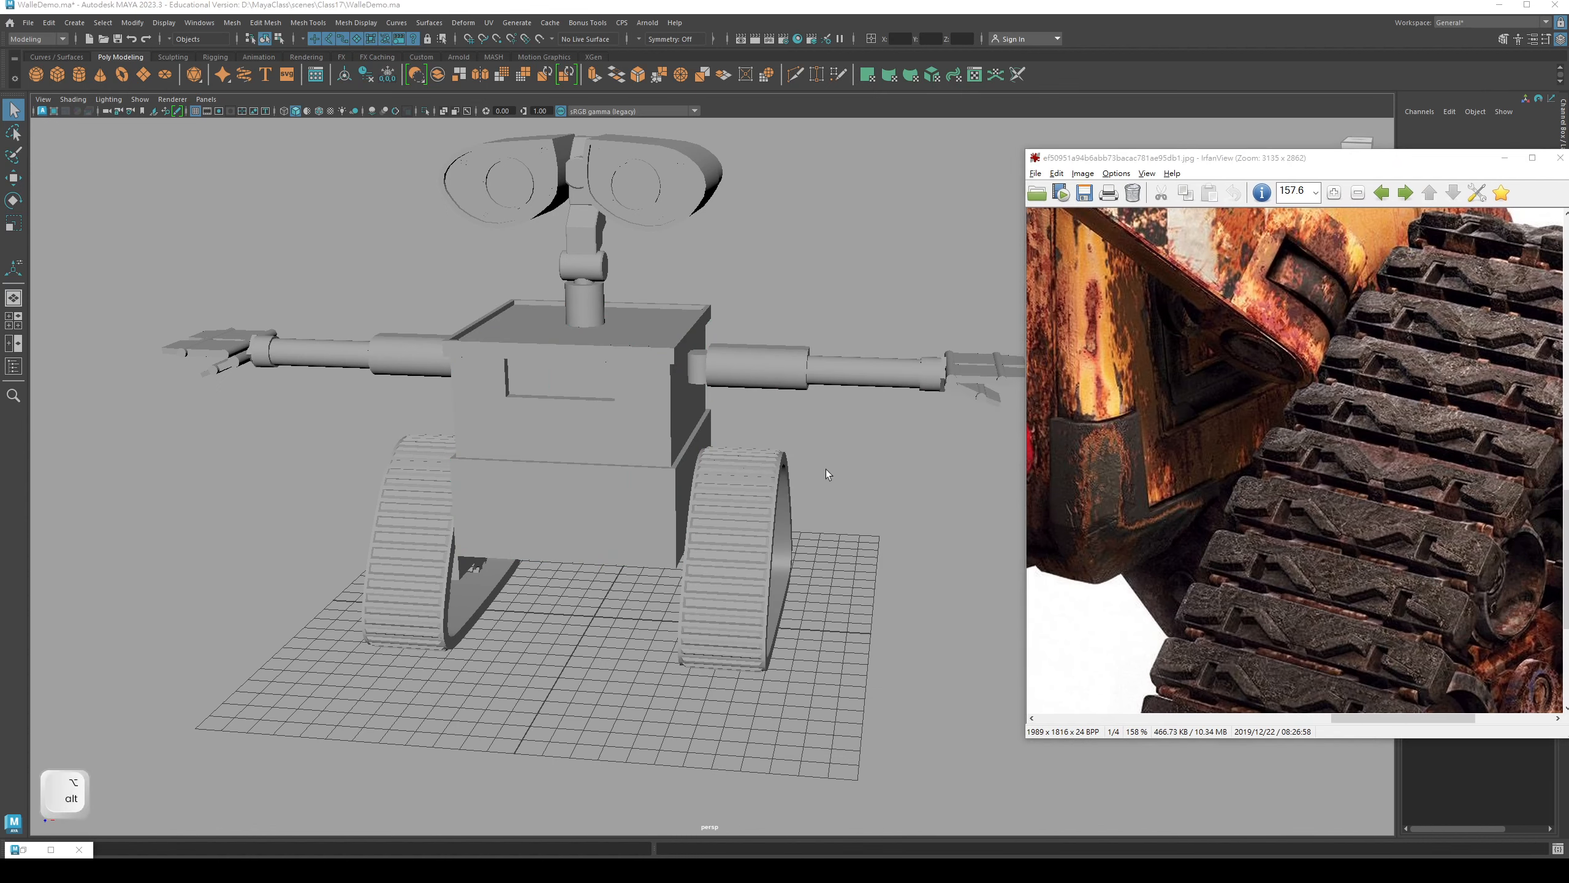
- Select the modelled track nearest the viewer in Maya and examine its treads against the reference
{"action": "left_click_drag", "start_coordinate": [830, 466], "coordinate": [659, 486], "text": "alt"}
{"action": "middle_click_drag", "start_coordinate": [658, 486], "coordinate": [712, 488], "text": "alt"}
{"action": "left_click_drag", "start_coordinate": [674, 487], "coordinate": [728, 515], "text": "alt"}
{"action": "middle_click_drag", "start_coordinate": [728, 515], "coordinate": [740, 520], "text": "alt"}
{"action": "key", "text": "q"}
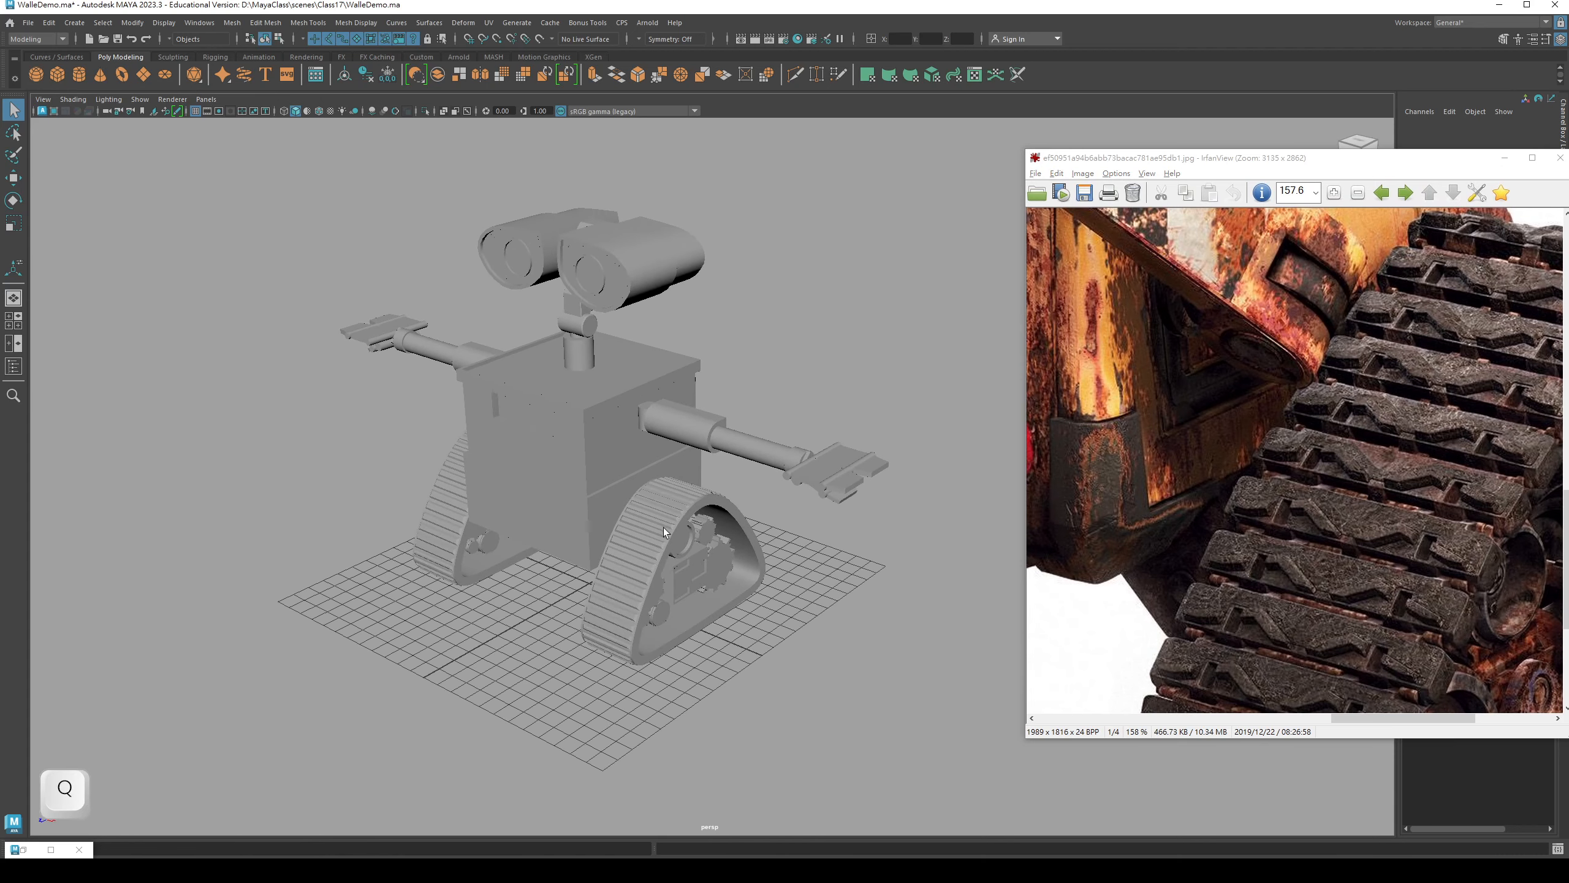
{"action": "left_click", "coordinate": [664, 527]}
{"action": "left_click_drag", "start_coordinate": [665, 528], "coordinate": [719, 537], "text": "alt"}
- Zoom the reference image in IrfanView out to 66.8% to show the complete track and wheels
{"action": "left_click", "coordinate": [1088, 473]}
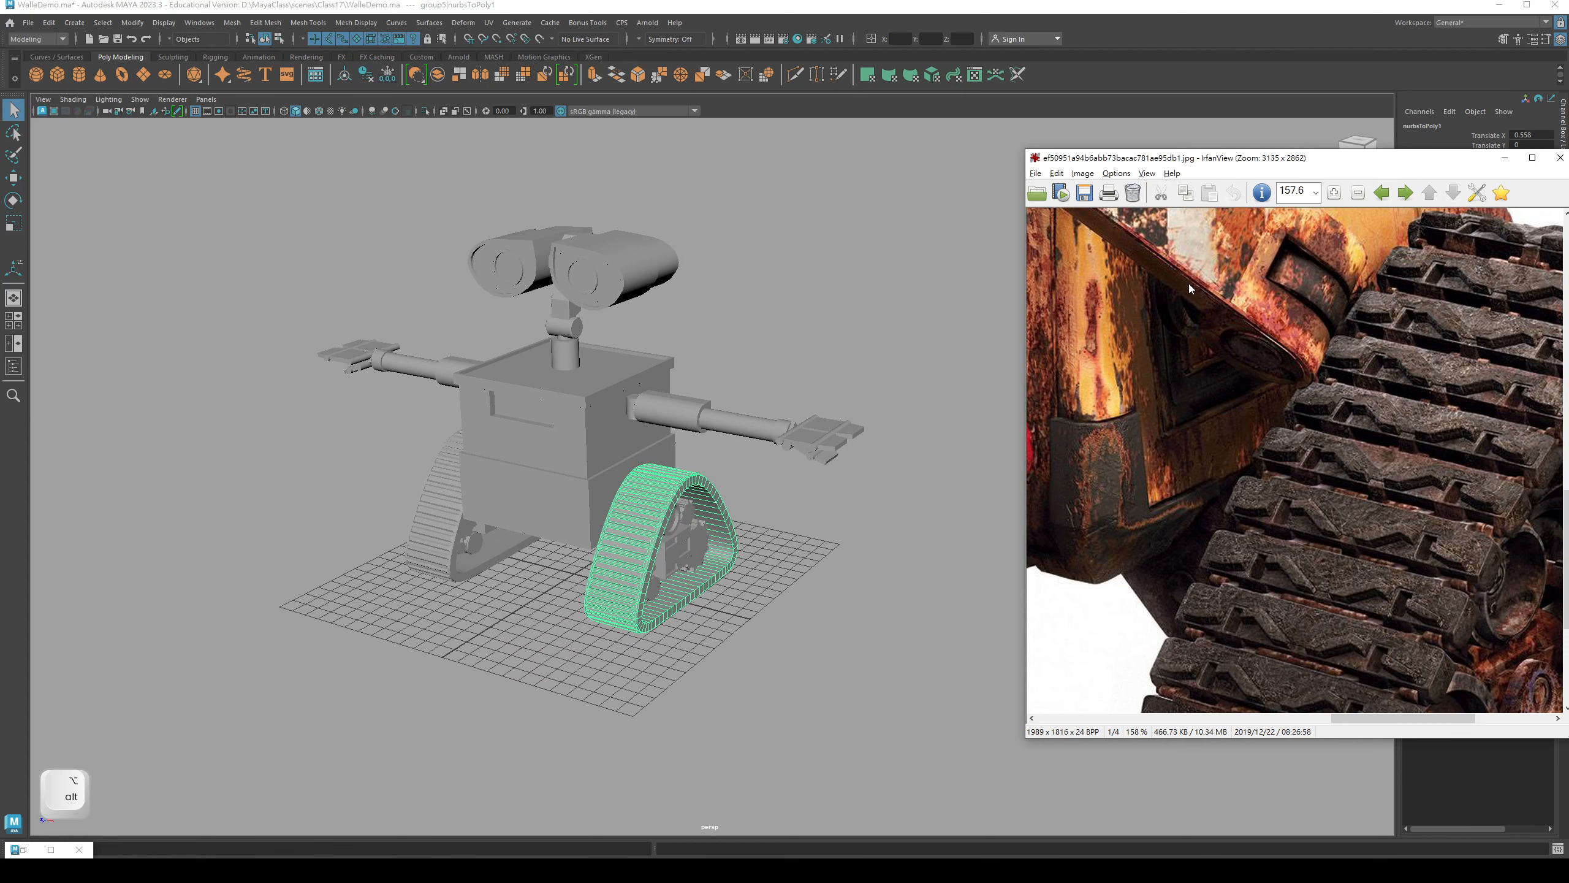
{"action": "key", "text": "minus"}
{"action": "key", "text": "minus"}
{"action": "key", "text": "minus"}
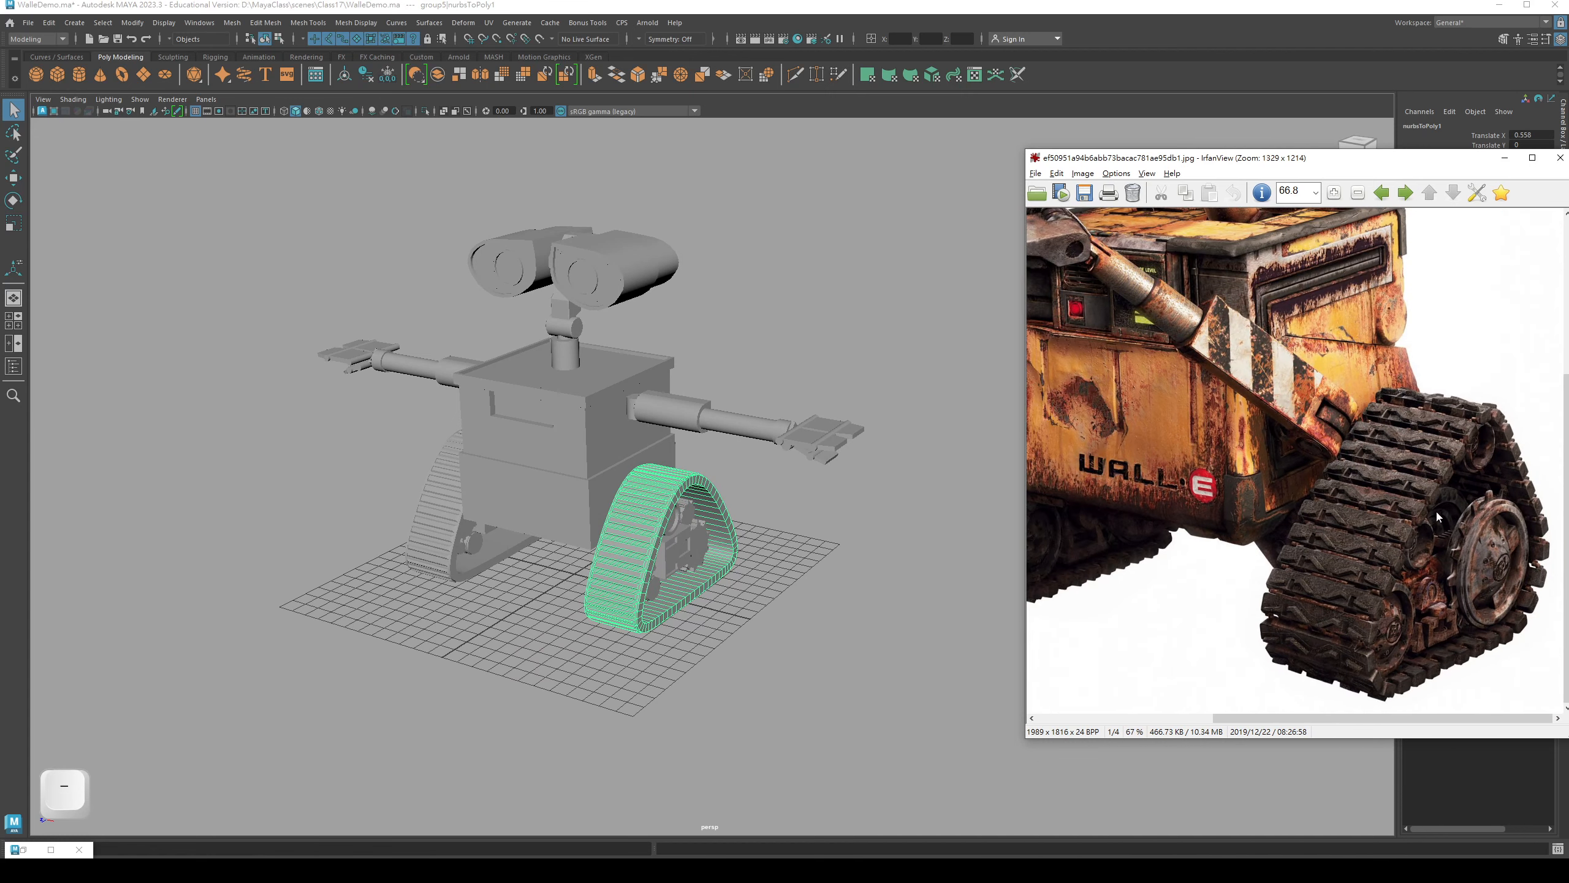
- Examine the small gear and other parts inside the track in Maya, then clear the selection and view the robot's front
{"action": "left_click_drag", "start_coordinate": [900, 550], "coordinate": [825, 531], "text": "alt"}
{"action": "scroll", "coordinate": [671, 518], "scroll_direction": "up", "scroll_amount": 3}
{"action": "scroll", "coordinate": [674, 519], "scroll_direction": "down", "scroll_amount": 5}
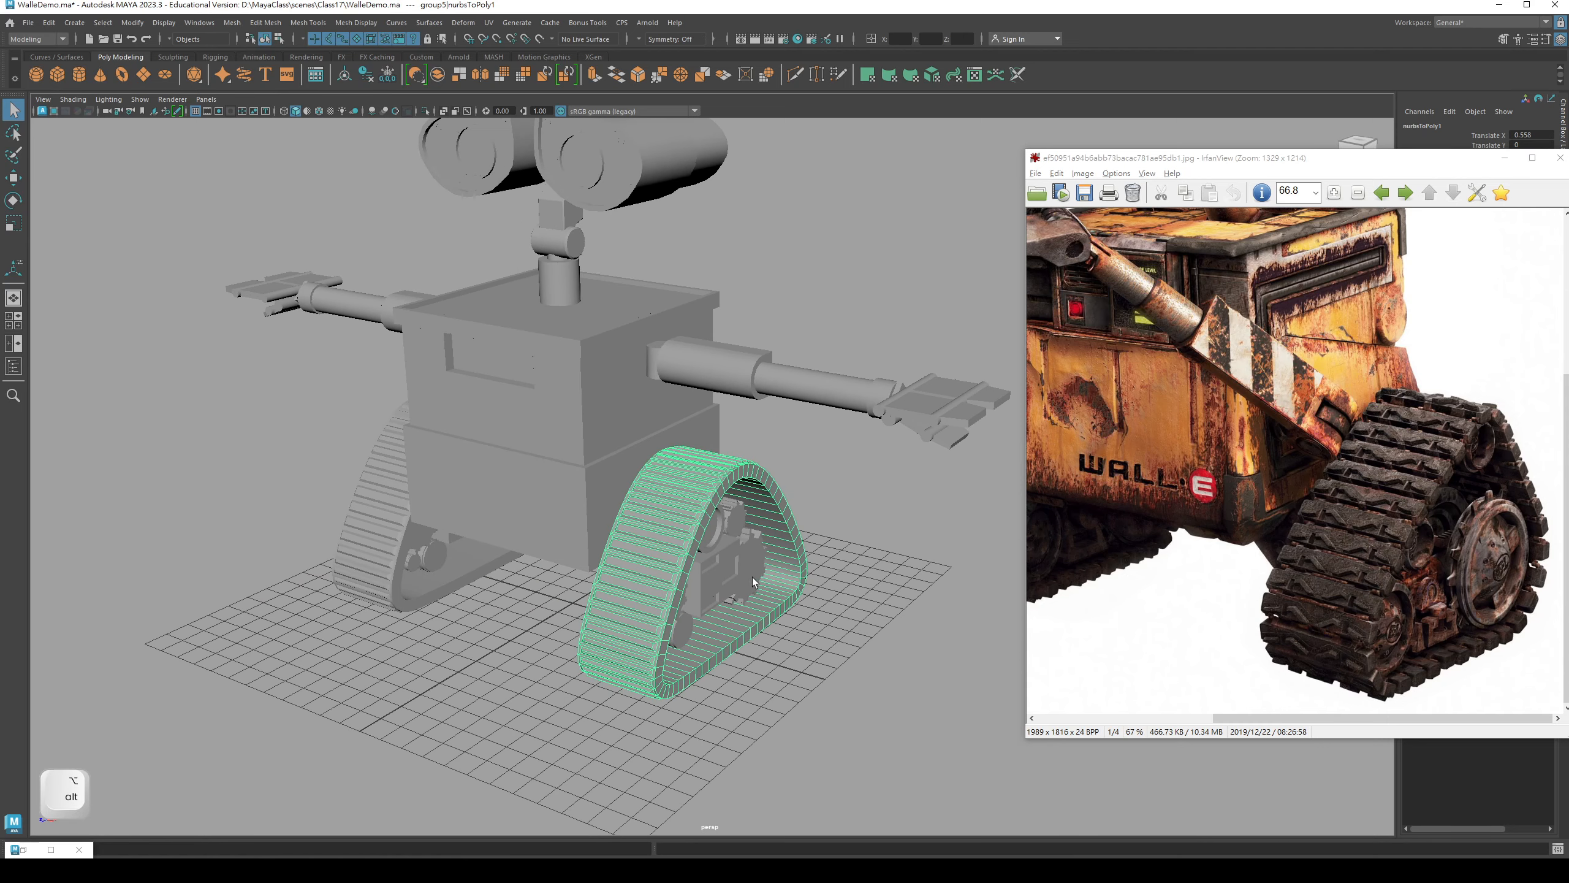
{"action": "left_click", "coordinate": [728, 536]}
{"action": "left_click", "coordinate": [738, 523]}
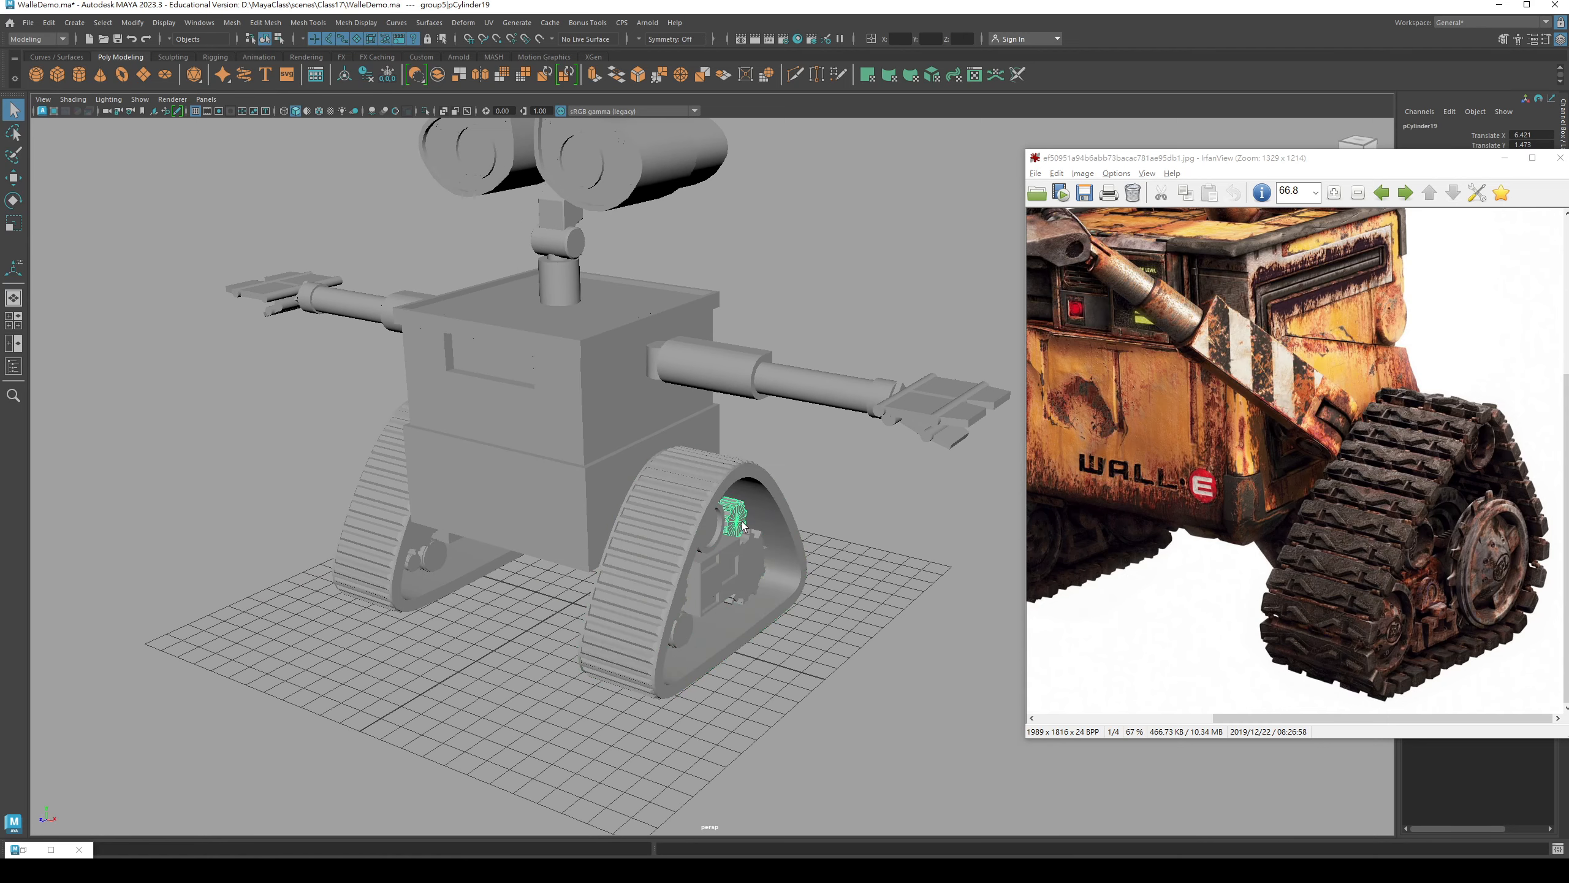
{"action": "left_click_drag", "start_coordinate": [742, 525], "coordinate": [713, 597], "text": "alt"}
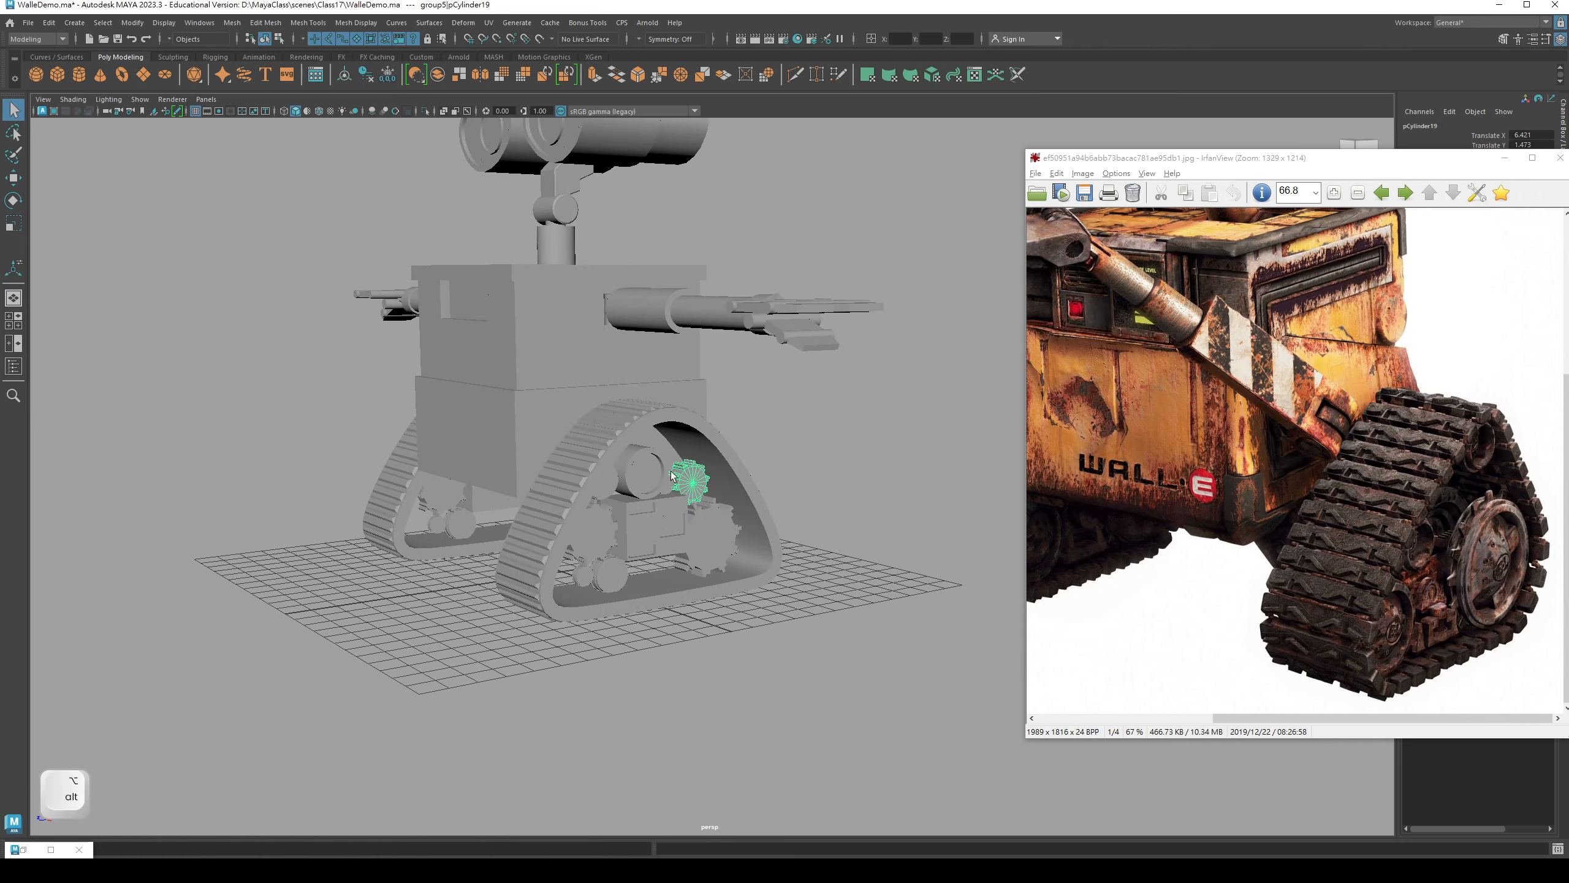
{"action": "left_click_drag", "start_coordinate": [542, 596], "coordinate": [703, 399], "text": "alt"}
{"action": "left_click", "coordinate": [704, 400]}
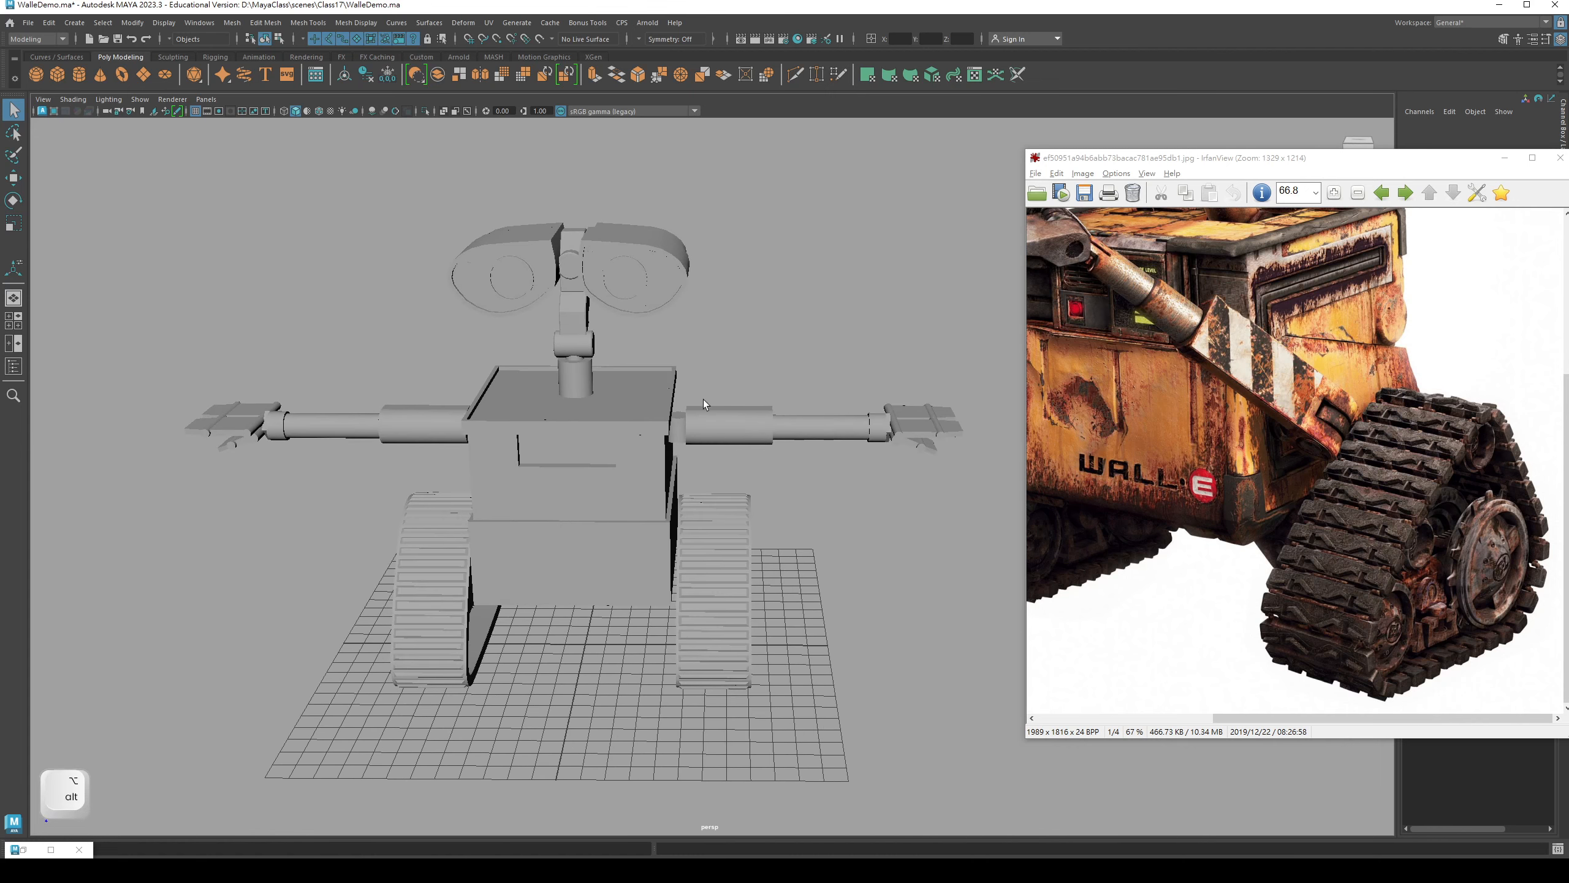
- Zoom the reference image out to show the entire robot and place its window beside the model for comparison
{"action": "middle_click_drag", "start_coordinate": [704, 400], "coordinate": [764, 418], "text": "alt"}
{"action": "right_click_drag", "start_coordinate": [764, 417], "coordinate": [734, 416], "text": "alt"}
{"action": "left_click_drag", "start_coordinate": [1260, 159], "coordinate": [937, 182]}
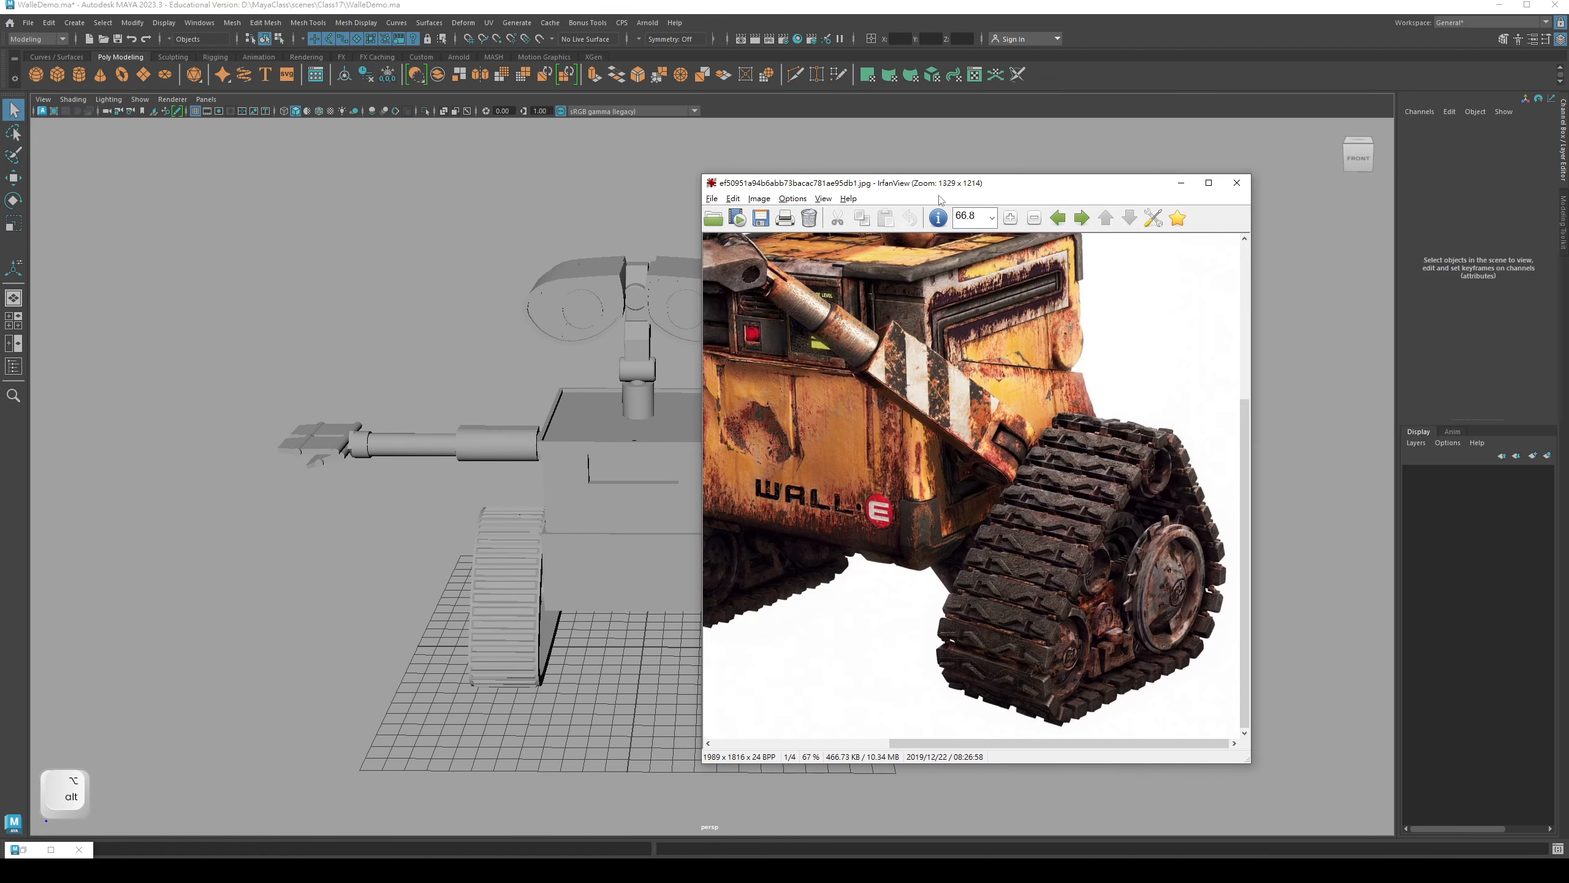
{"action": "key", "text": "minus"}
{"action": "key", "text": "minus"}
{"action": "key", "text": "minus"}
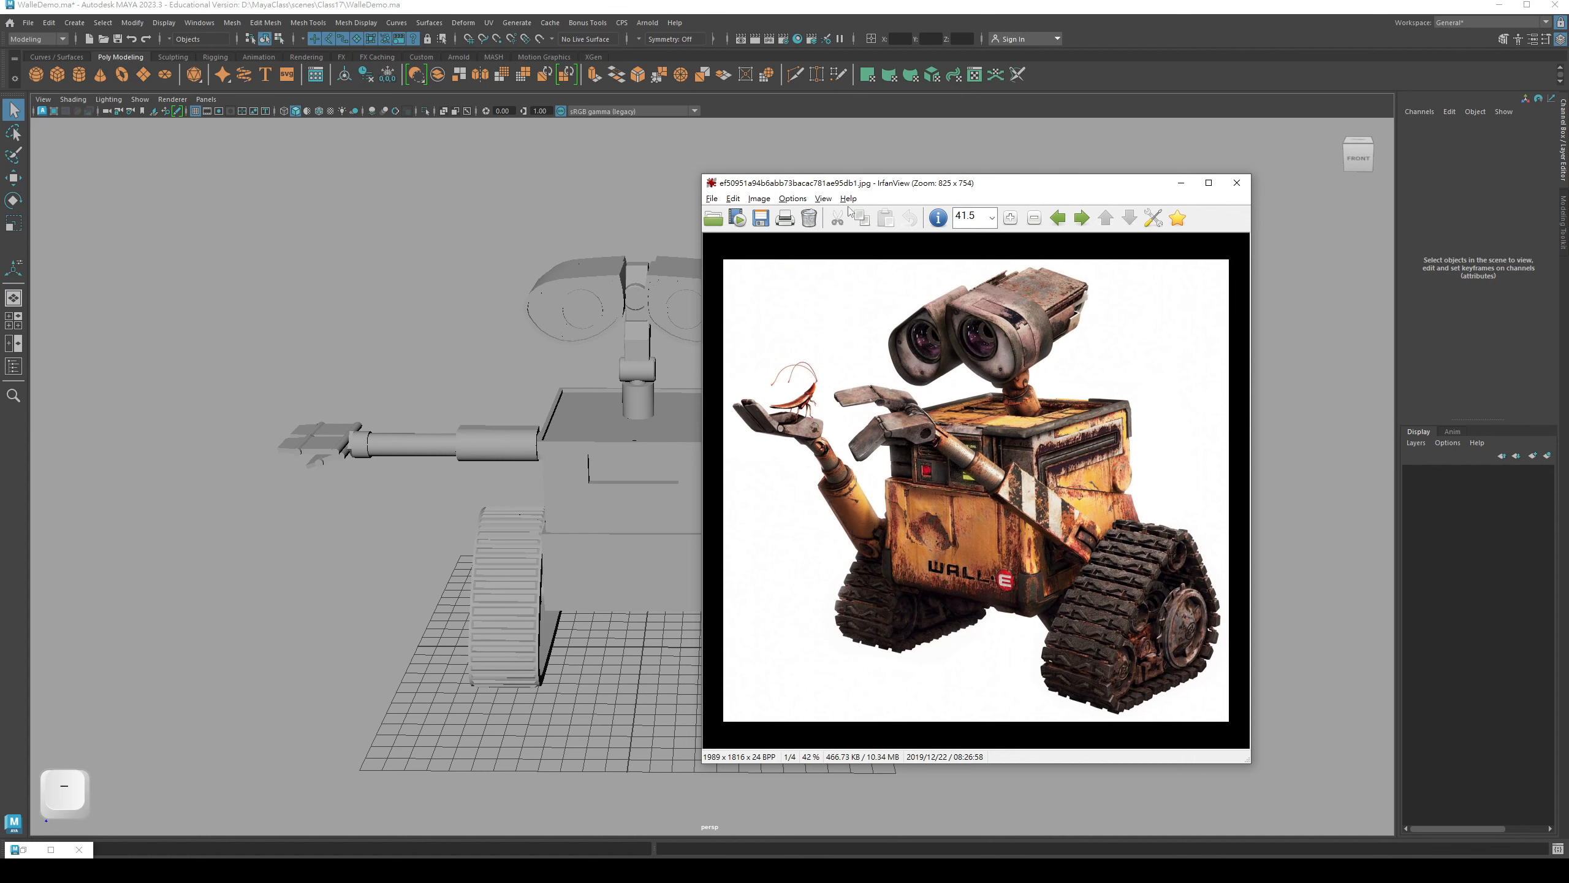
{"action": "left_click_drag", "start_coordinate": [901, 175], "coordinate": [1080, 170]}
{"action": "left_click_drag", "start_coordinate": [537, 408], "coordinate": [686, 492], "text": "alt"}
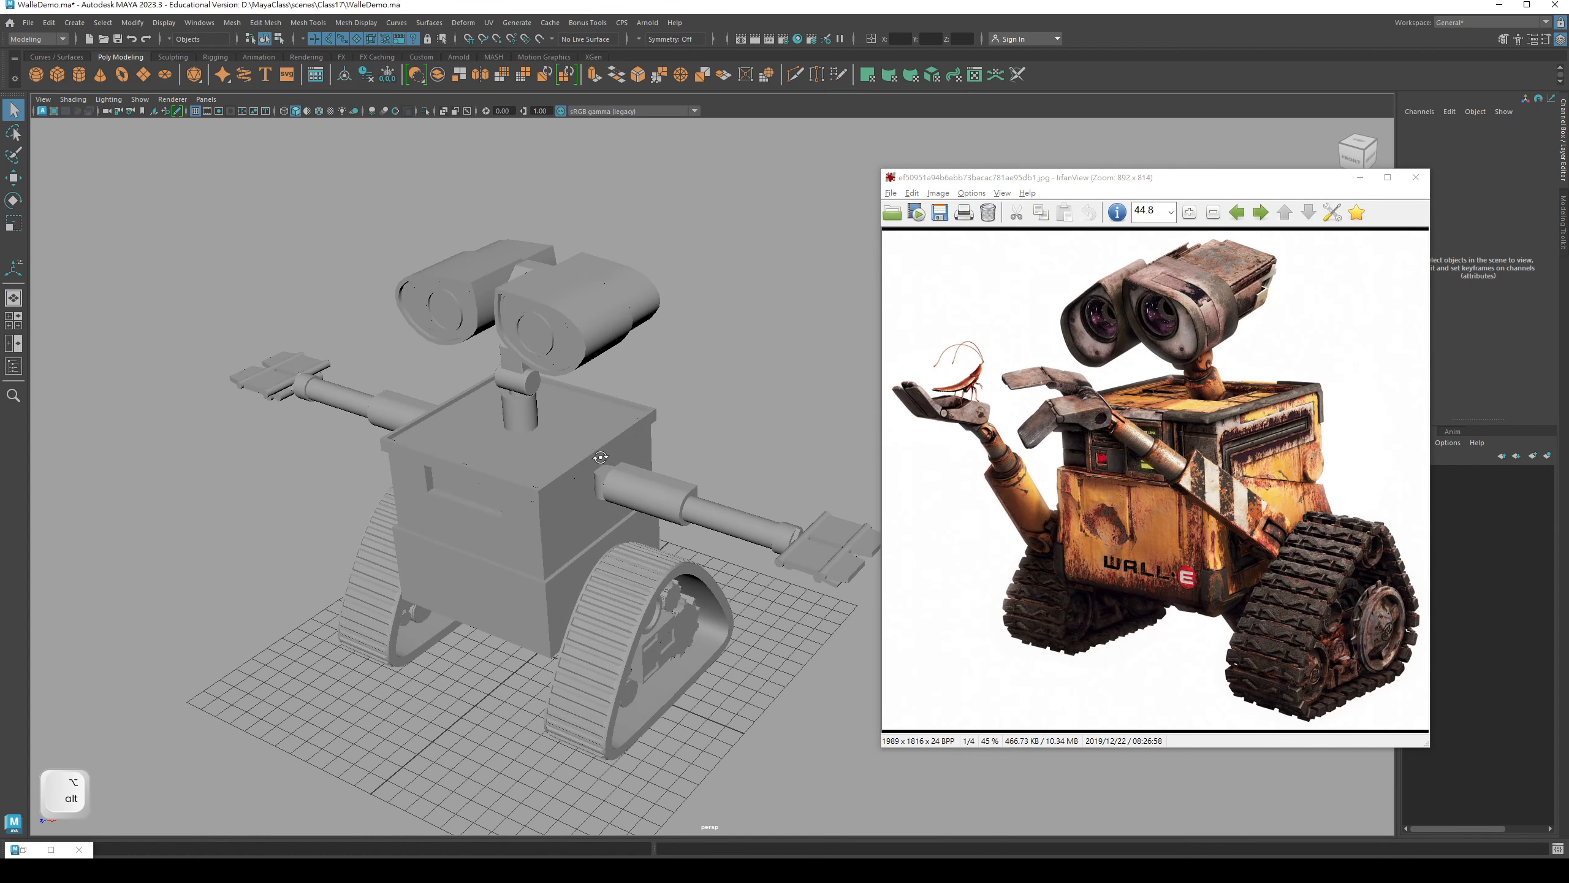
- Activate the Modeling menu set in the empty, untitled Maya scene
{"action": "key", "text": "F2"}
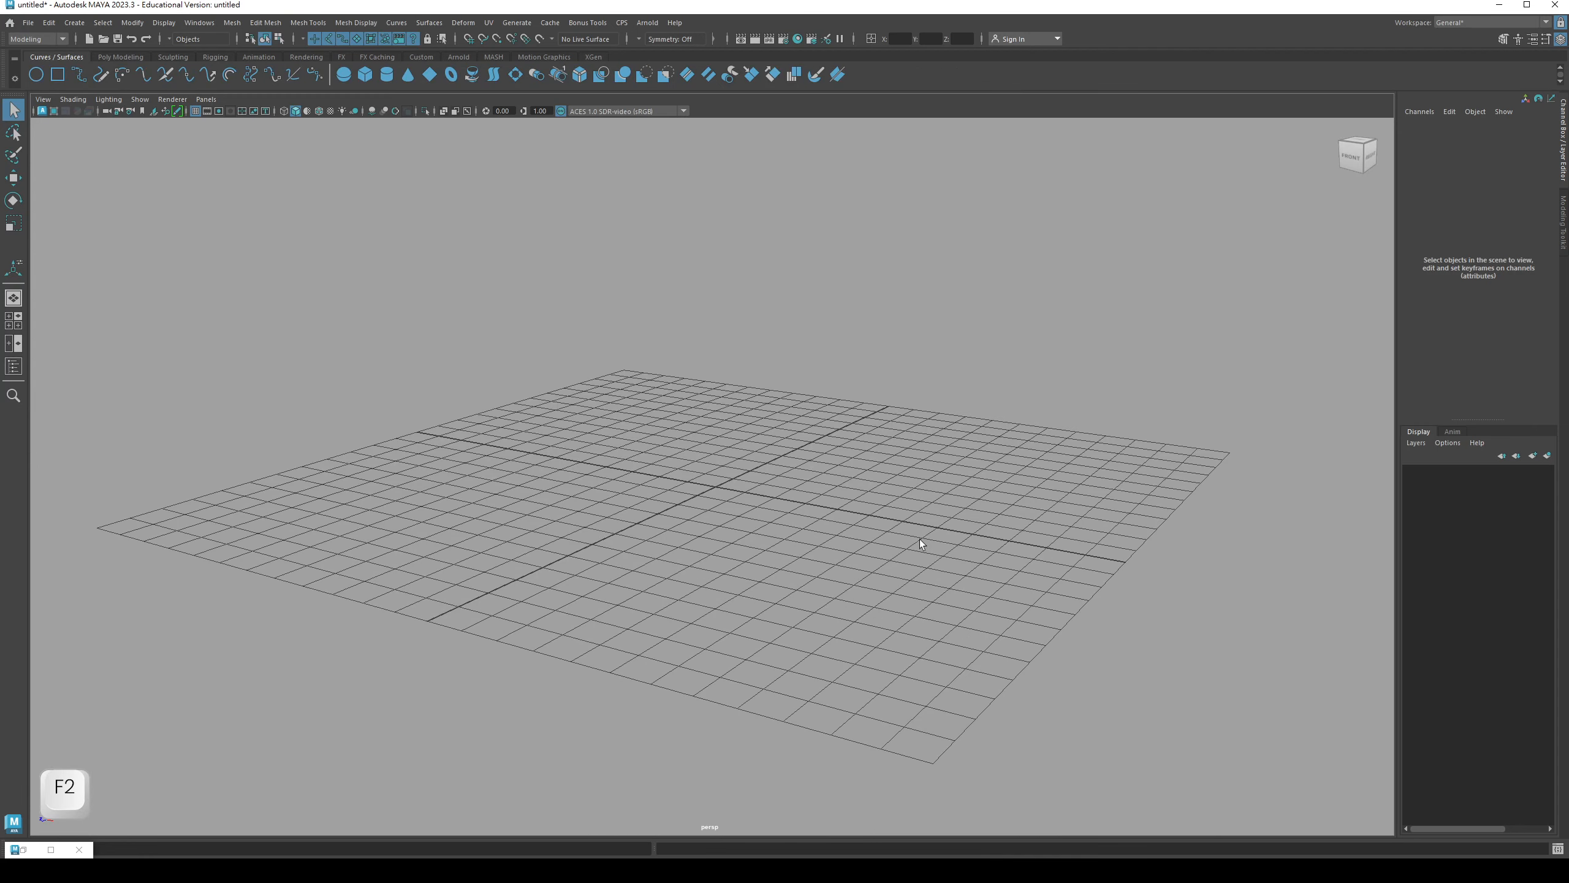
- Create a NURBS circle in the front view
{"action": "left_click_drag", "start_coordinate": [753, 559], "coordinate": [781, 444], "text": "alt"}
{"action": "key", "text": "space"}
{"action": "key", "text": "q"}
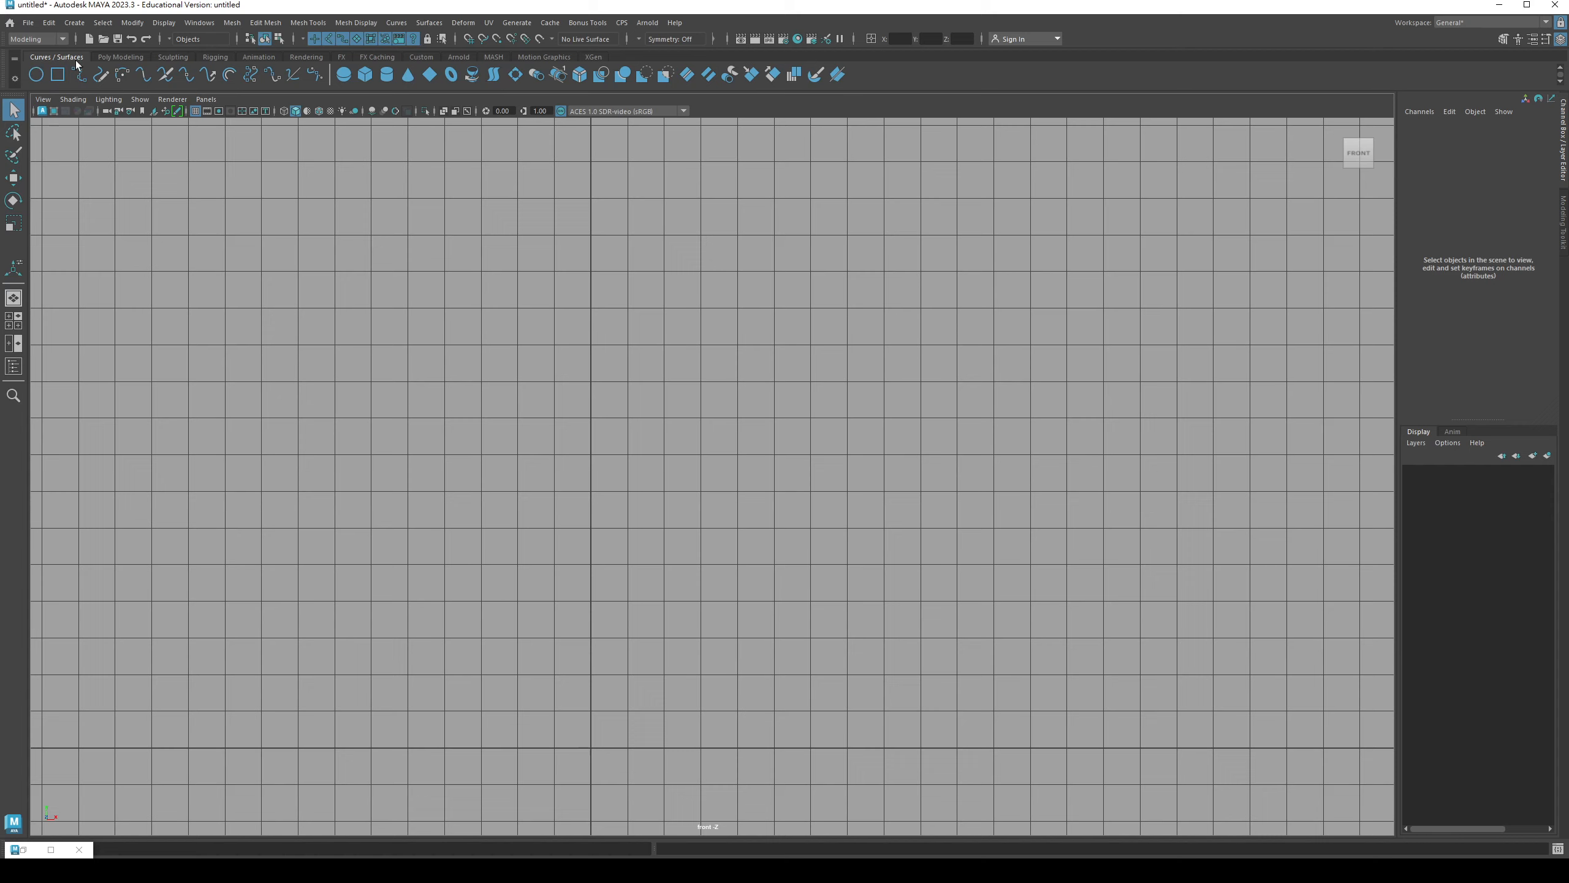
{"action": "left_click", "coordinate": [35, 75]}
- Raise the circle to a Translate Y of about 7.25 and set its Rotate X to 90
{"action": "key", "text": "w"}
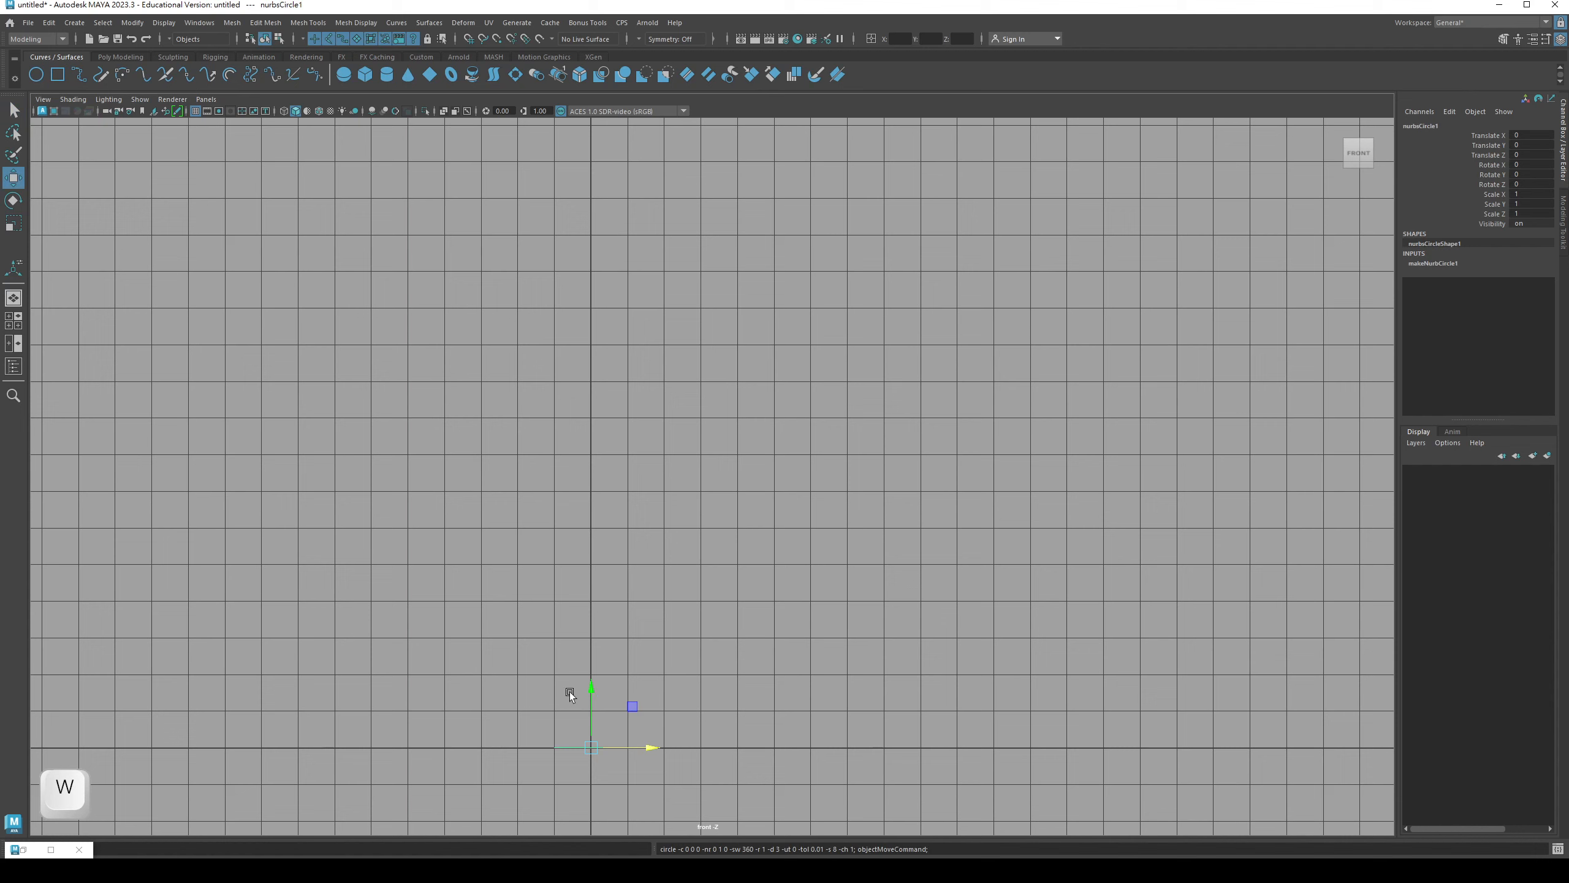
{"action": "left_click_drag", "start_coordinate": [587, 688], "coordinate": [618, 463]}
{"action": "key", "text": "e"}
{"action": "left_click", "coordinate": [1528, 164]}
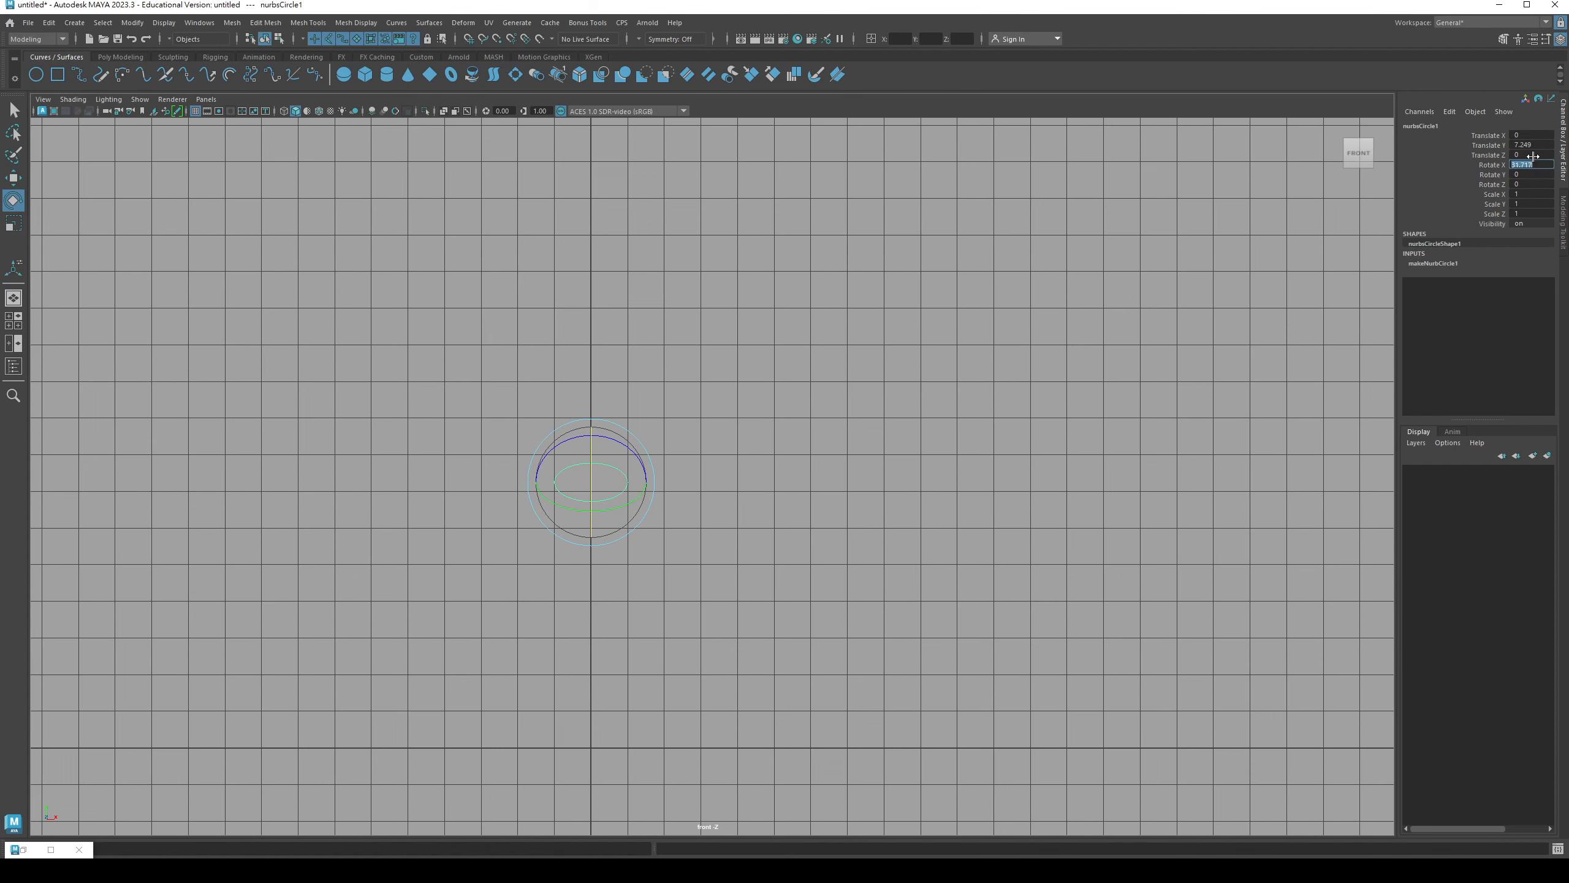
{"action": "type", "text": "90"}
{"action": "key", "text": "Return"}
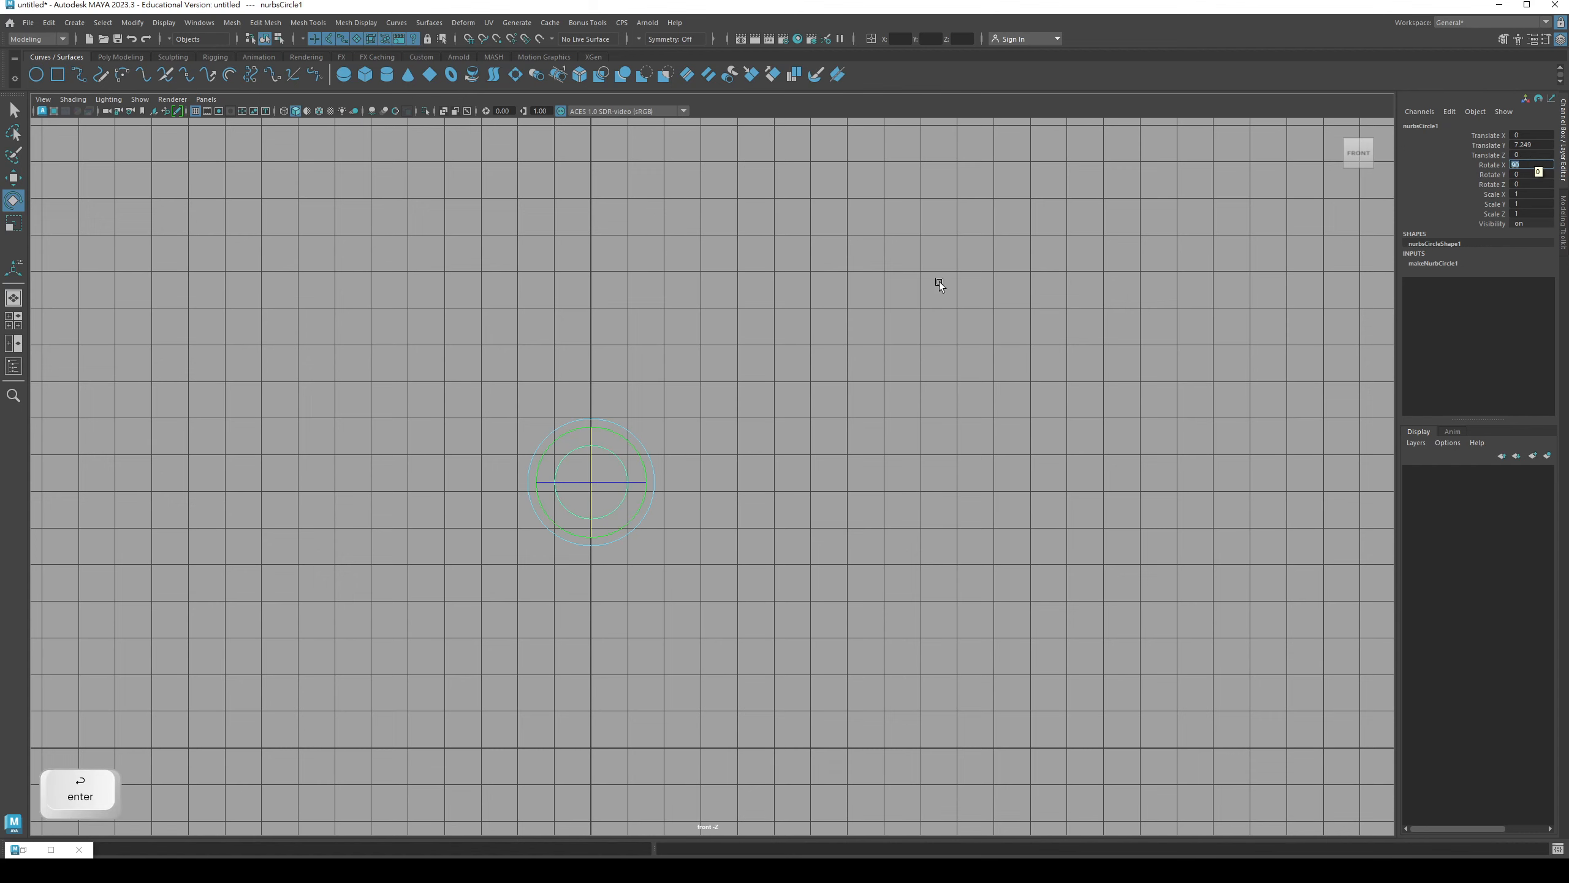
- Move the circle up and sideways to about 2.88 in X and 15.34 in Y for the eye's position
{"action": "mouse_move", "coordinate": [711, 496]}
{"action": "middle_mouse_down", "text": "alt"}
{"action": "mouse_move", "coordinate": [696, 458]}
{"action": "mouse_move", "coordinate": [714, 471]}
{"action": "middle_mouse_up", "text": "alt"}
{"action": "key", "text": "q"}
{"action": "key", "text": "w"}
{"action": "left_click_drag", "start_coordinate": [579, 441], "coordinate": [682, 341]}
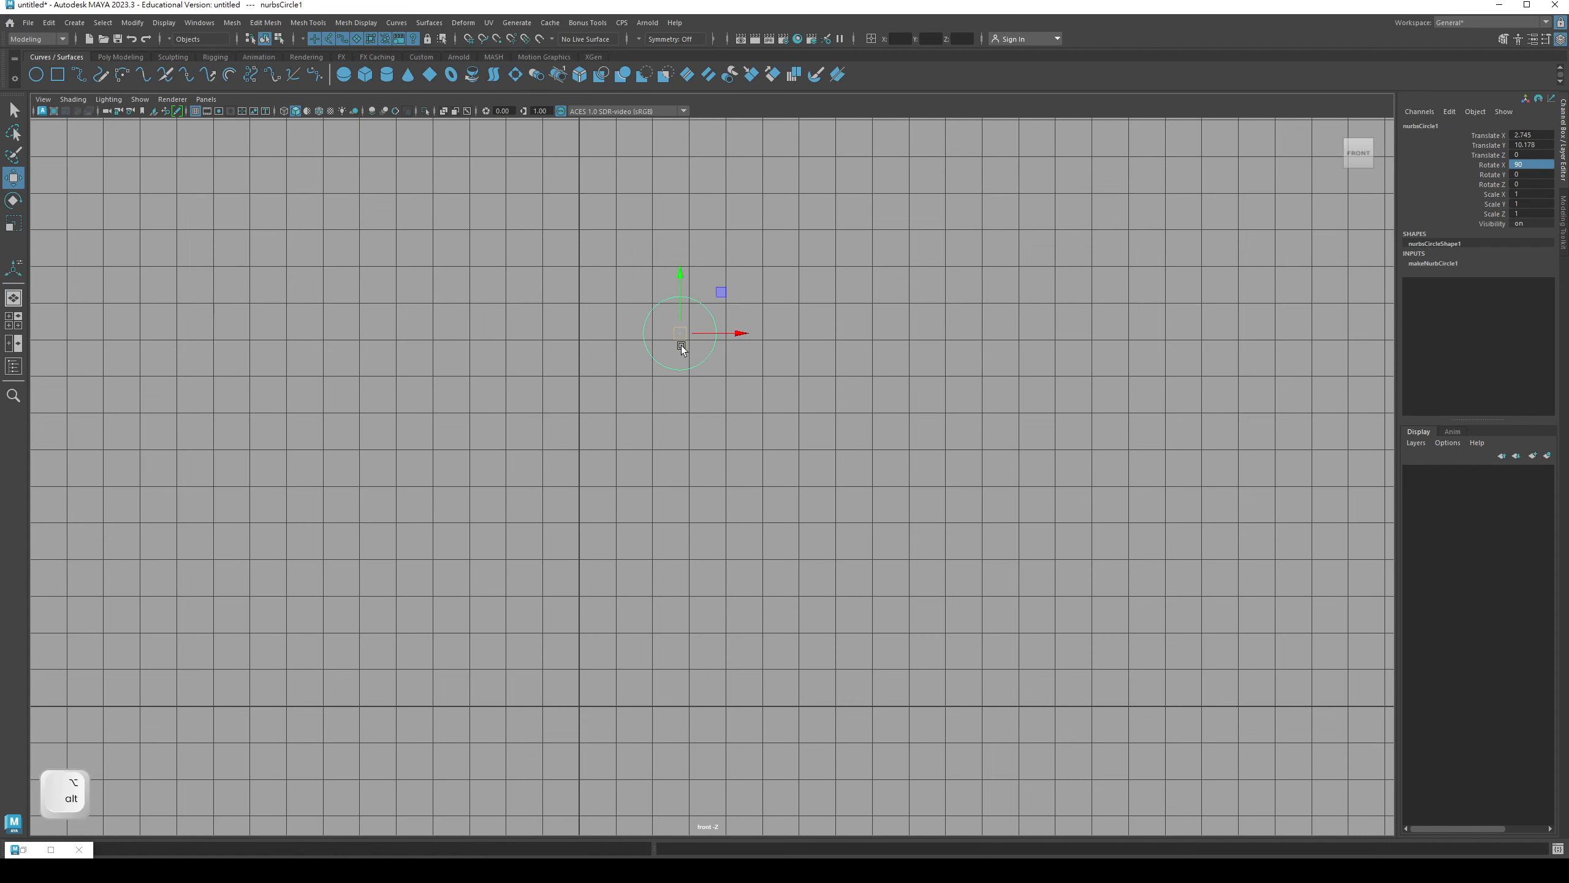
{"action": "middle_click_drag", "start_coordinate": [681, 342], "coordinate": [639, 457], "text": "alt"}
{"action": "left_click_drag", "start_coordinate": [654, 471], "coordinate": [657, 303]}
{"action": "mouse_move", "coordinate": [625, 333]}
{"action": "middle_mouse_down", "text": "alt"}
{"action": "mouse_move", "coordinate": [685, 350]}
{"action": "mouse_move", "coordinate": [622, 305]}
{"action": "middle_mouse_up", "text": "alt"}
{"action": "left_click_drag", "start_coordinate": [622, 305], "coordinate": [620, 350], "text": "alt"}
{"action": "key", "text": "q"}
{"action": "middle_click_drag", "start_coordinate": [620, 350], "coordinate": [602, 396], "text": "alt"}
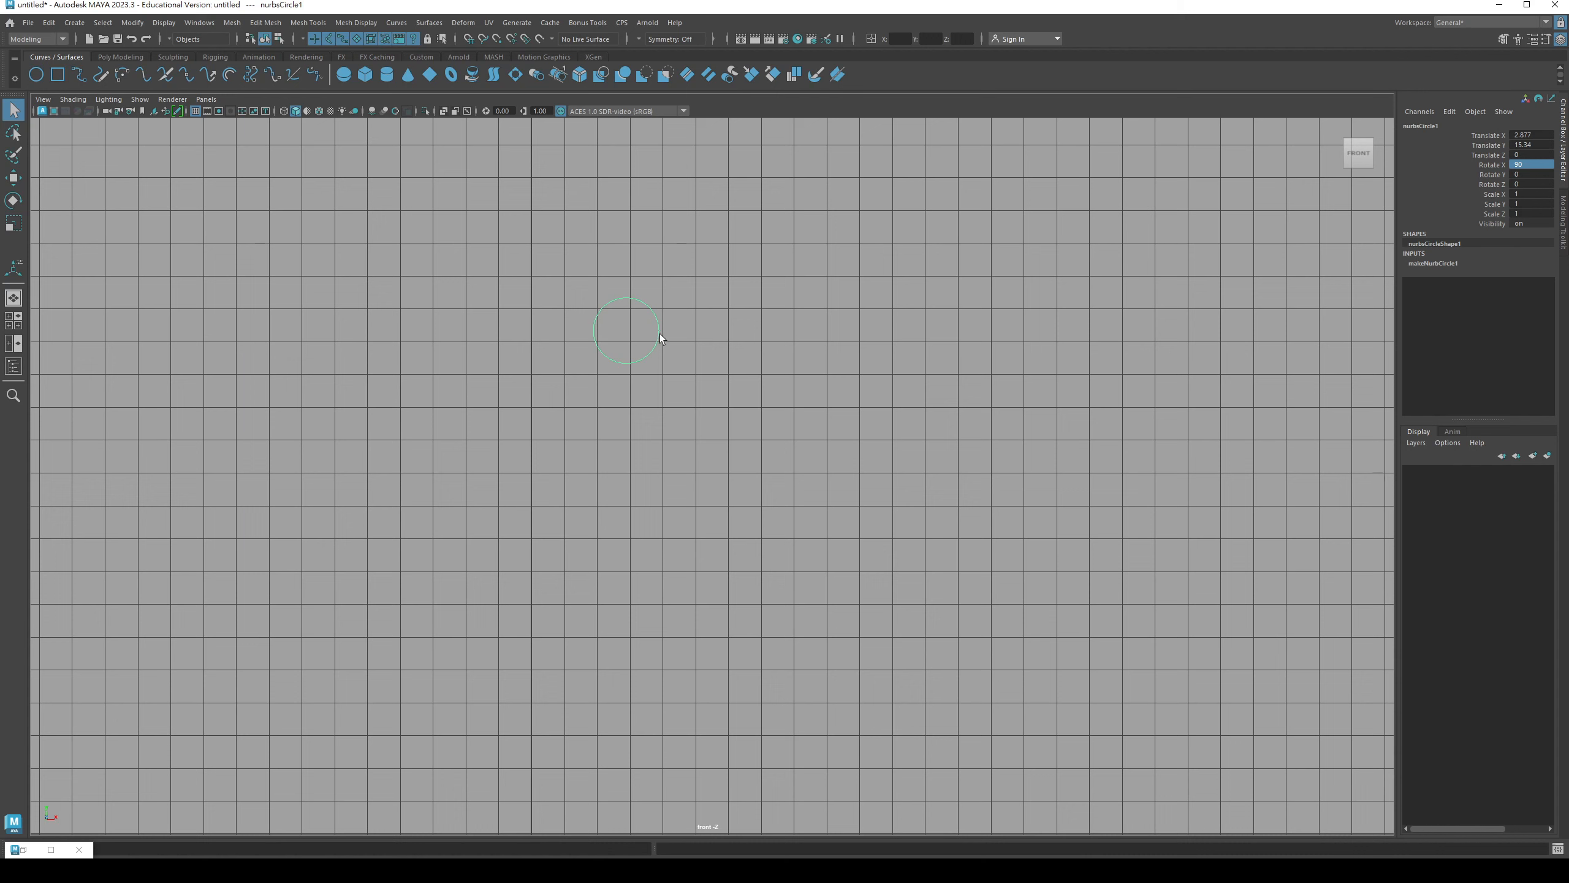
- Edit the circle's control vertices, moving its left and upper points to form a flat top edge with a pointed left corner
{"action": "right_click_drag", "start_coordinate": [693, 319], "coordinate": [641, 326]}
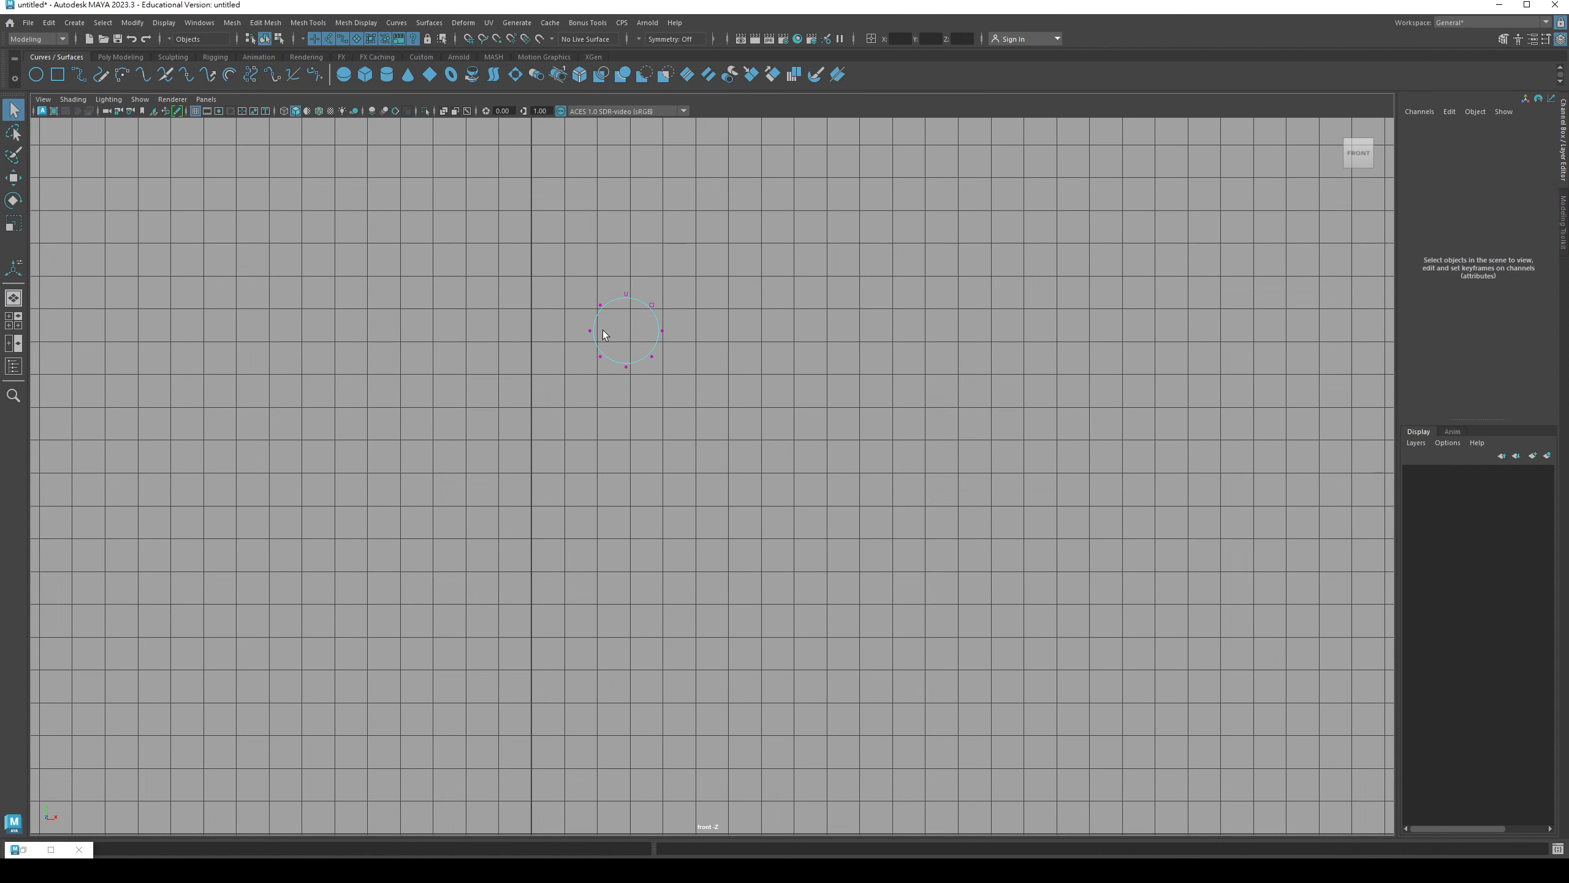
{"action": "middle_click_drag", "start_coordinate": [537, 324], "coordinate": [563, 379], "text": "alt"}
{"action": "right_click_drag", "start_coordinate": [563, 379], "coordinate": [620, 370], "text": "alt"}
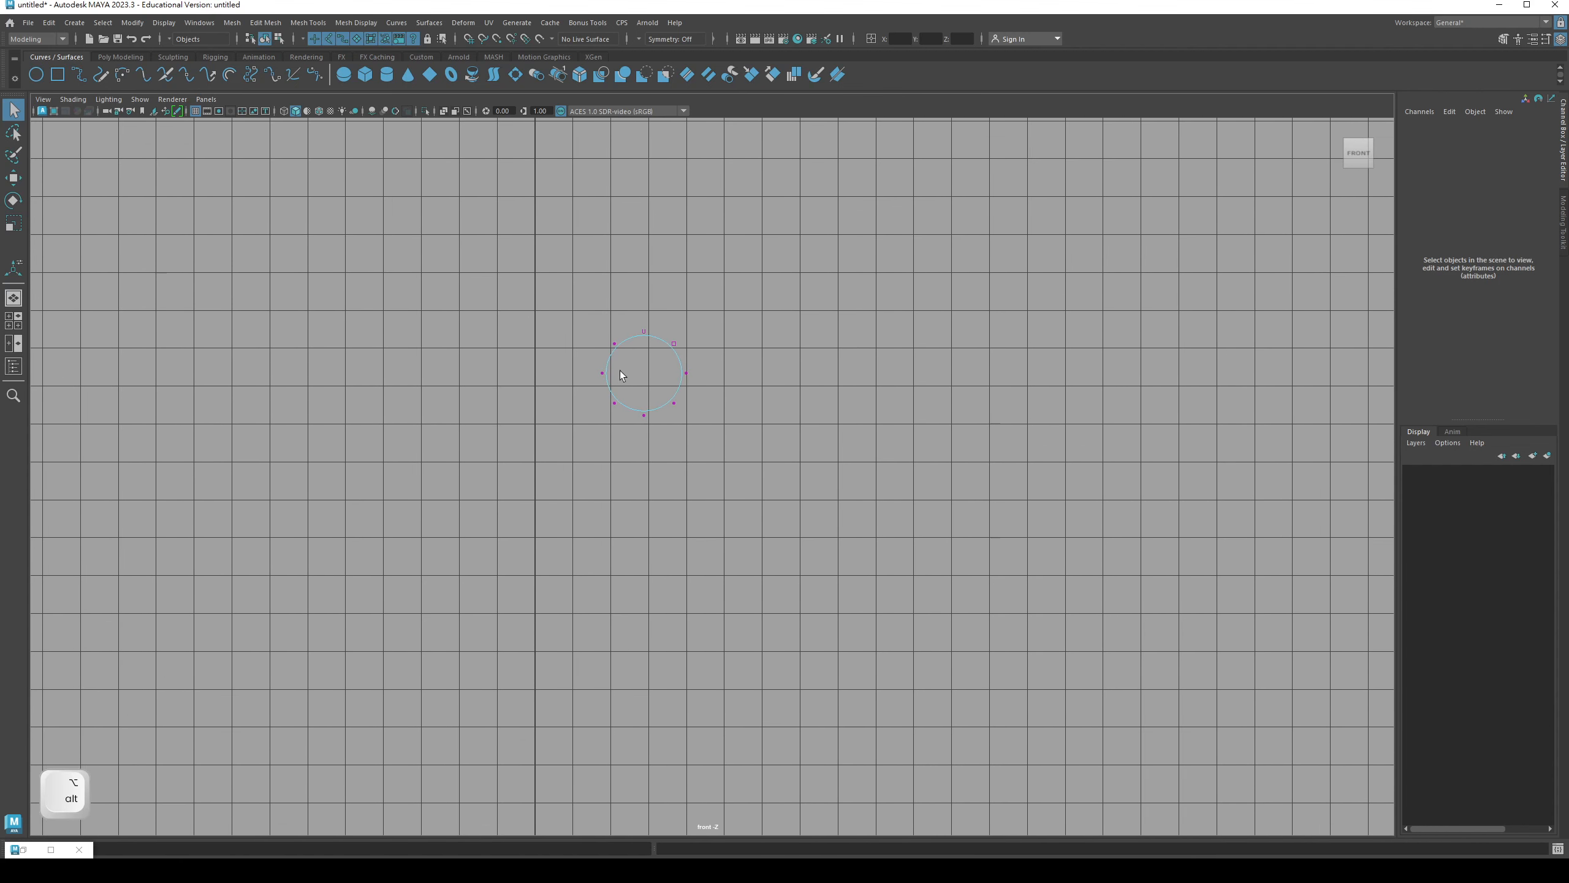
{"action": "left_click_drag", "start_coordinate": [613, 380], "coordinate": [694, 370]}
{"action": "key", "text": "w"}
{"action": "key", "text": "q"}
{"action": "key", "text": "w"}
{"action": "key", "text": "q"}
{"action": "key", "text": "w"}
{"action": "key", "text": "q"}
{"action": "key", "text": "w"}
{"action": "key", "text": "q"}
{"action": "middle_click_drag", "start_coordinate": [598, 361], "coordinate": [556, 408], "text": "alt"}
{"action": "scroll", "coordinate": [556, 408], "scroll_direction": "up", "scroll_amount": 2}
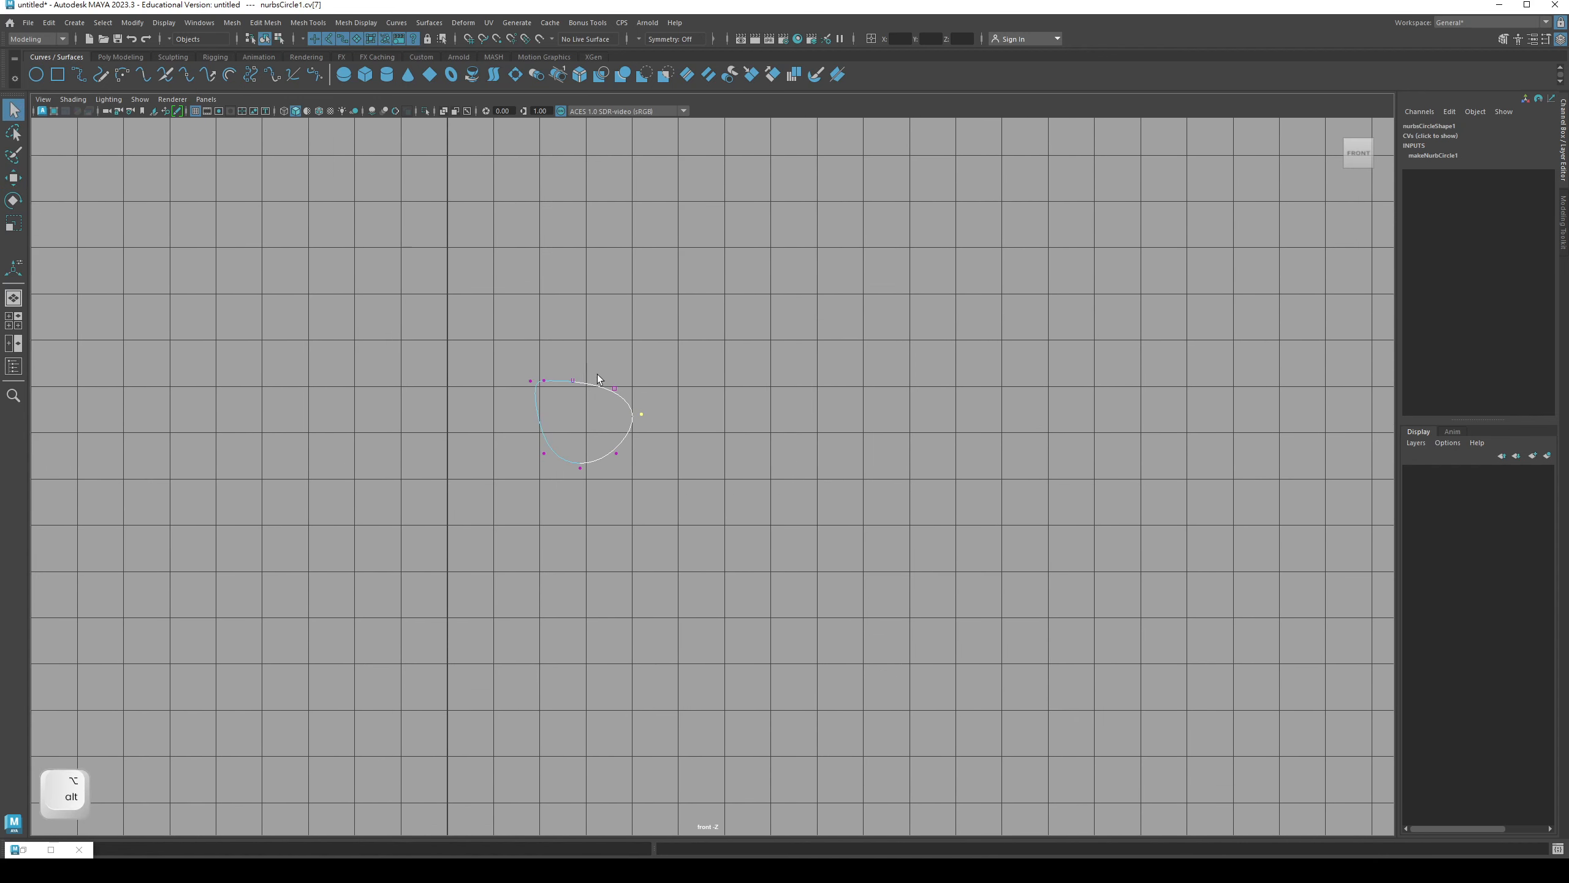
- Pull the curve's right and lower control vertices outward to widen it into an asymmetric eye outline with a rounded bottom
{"action": "key", "text": "w"}
{"action": "left_click_drag", "start_coordinate": [638, 405], "coordinate": [705, 403]}
{"action": "key", "text": "q"}
{"action": "key", "text": "w"}
{"action": "left_click_drag", "start_coordinate": [600, 444], "coordinate": [676, 473]}
{"action": "key", "text": "q"}
{"action": "key", "text": "w"}
{"action": "left_click_drag", "start_coordinate": [522, 427], "coordinate": [605, 475]}
{"action": "key", "text": "q"}
{"action": "key", "text": "w"}
{"action": "key", "text": "q"}
- Switch to IrfanView, place its window beside the curve and show the front-view reference image Wall-e.jpg
{"action": "key", "text": "alt+Tab"}
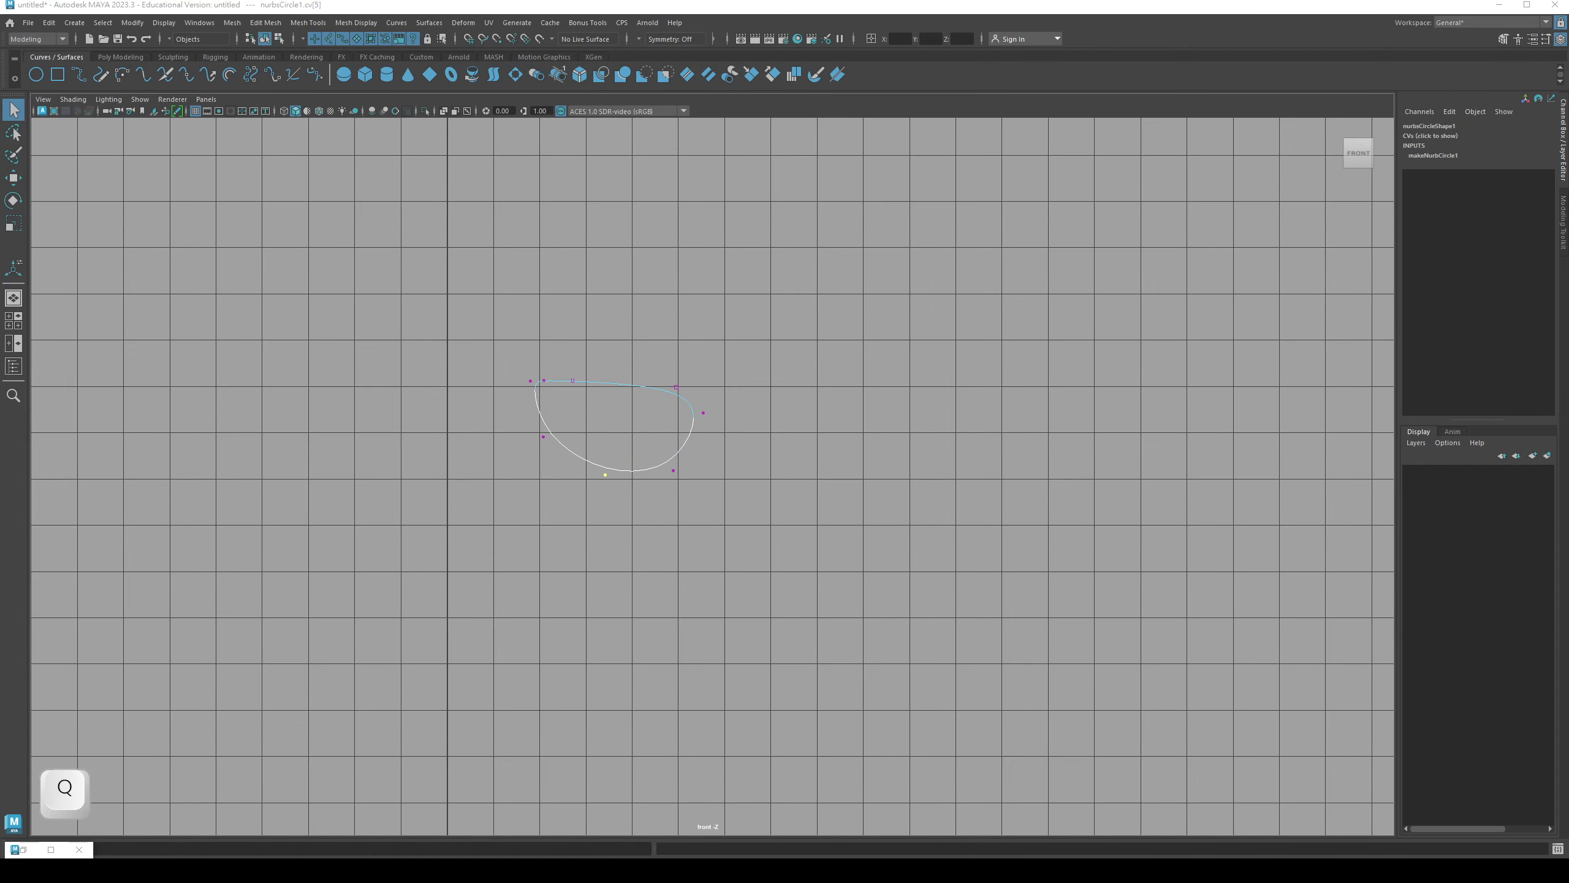
{"action": "left_click_drag", "start_coordinate": [1081, 184], "coordinate": [1177, 180]}
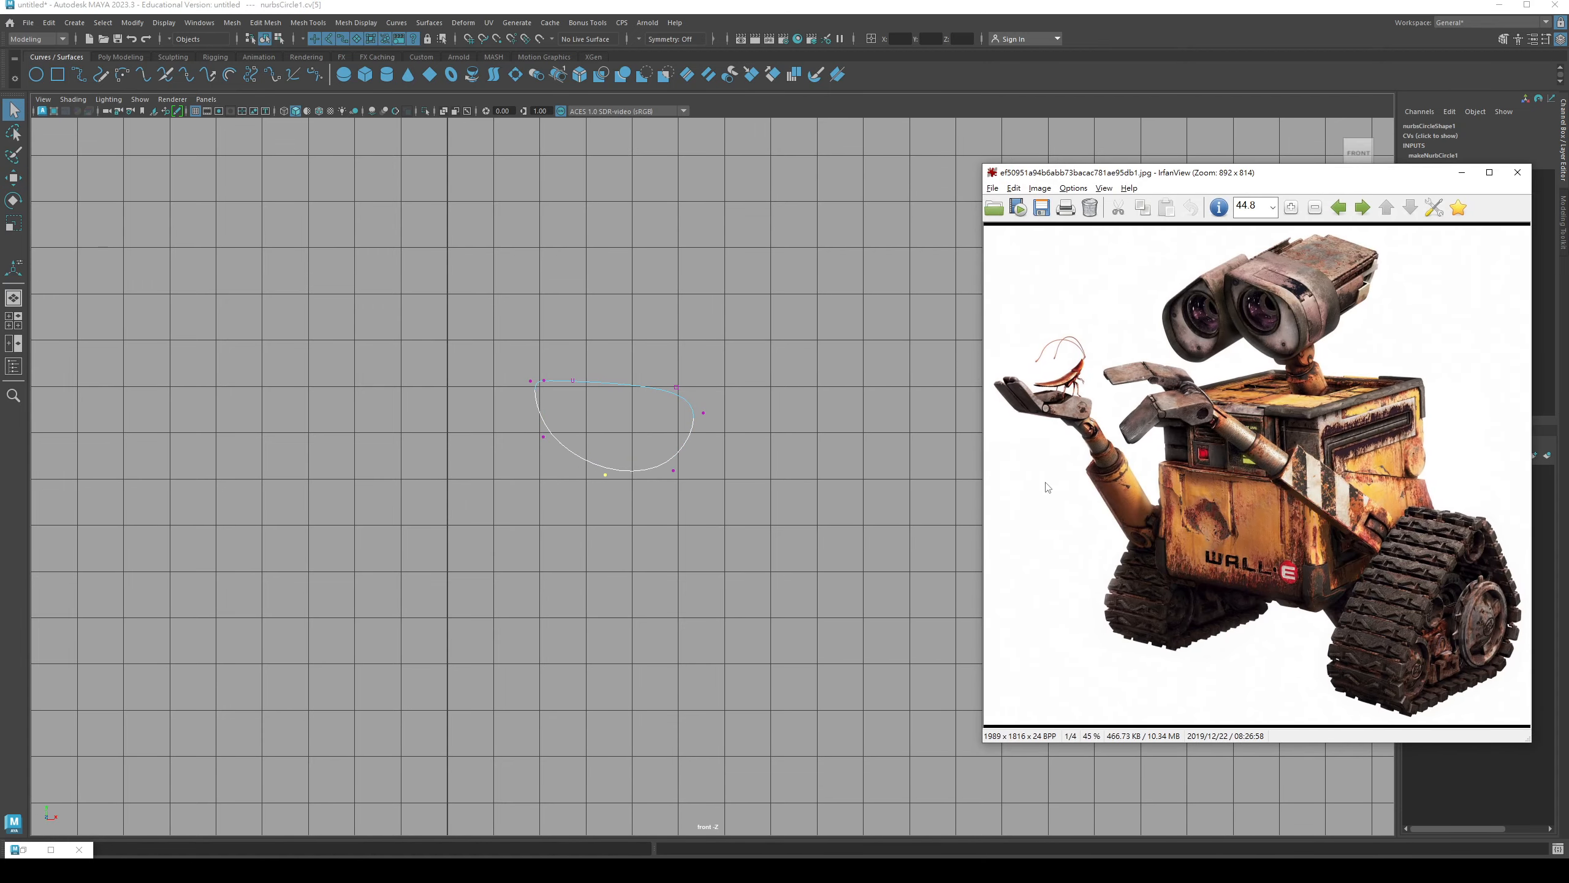
{"action": "key", "text": "Page_Up"}
{"action": "left_click", "coordinate": [879, 391]}
{"action": "key", "text": "Page_Down"}
{"action": "key", "text": "Page_Down"}
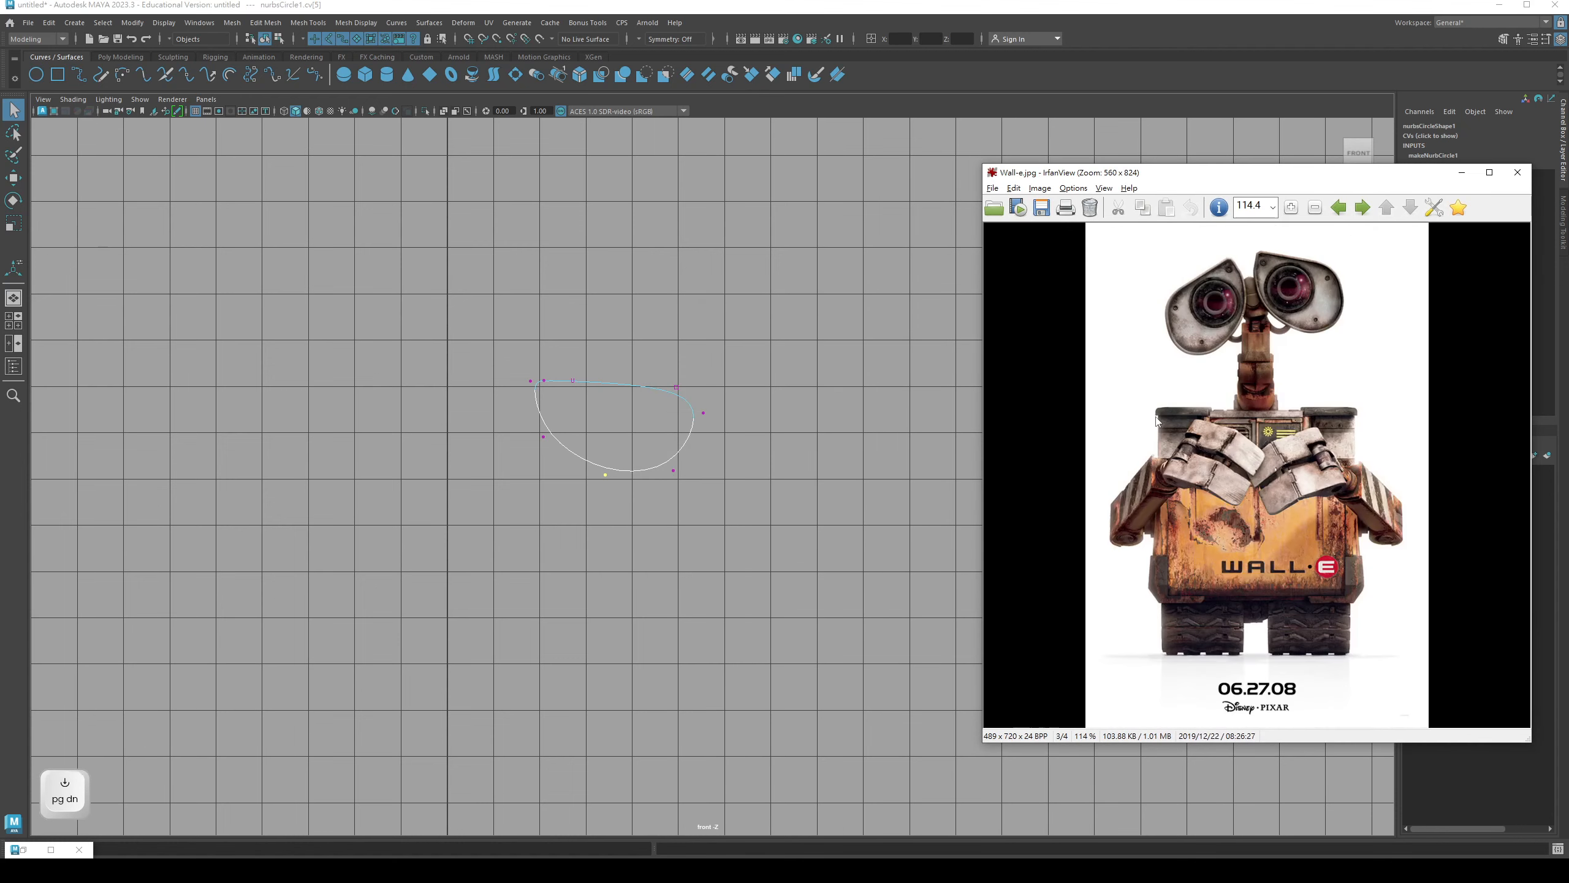
{"action": "middle_click_drag", "start_coordinate": [648, 475], "coordinate": [634, 419], "text": "alt"}
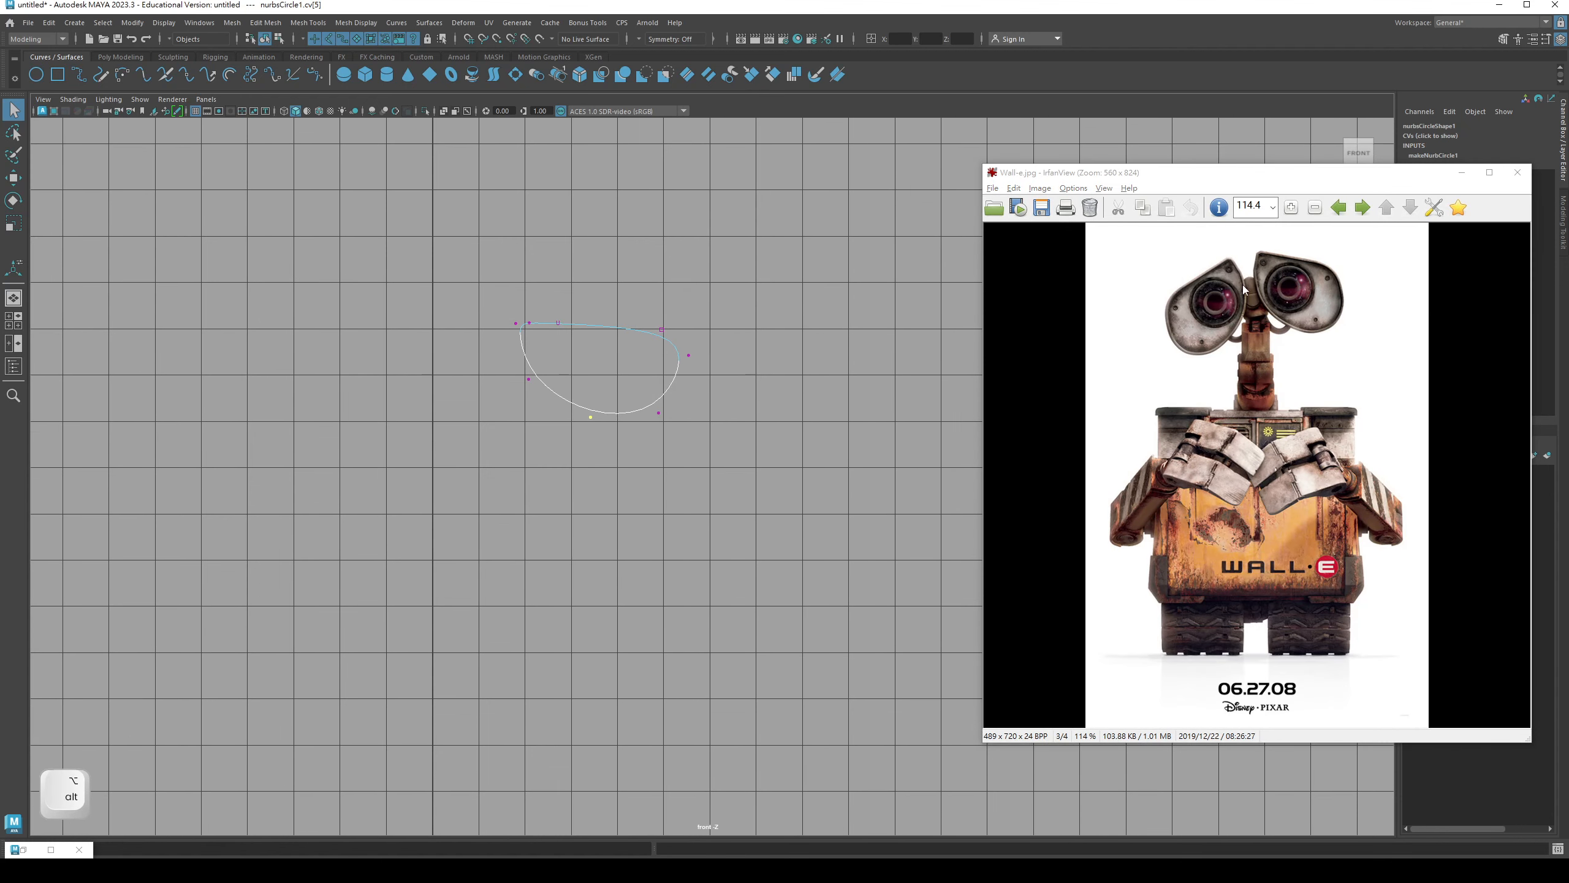
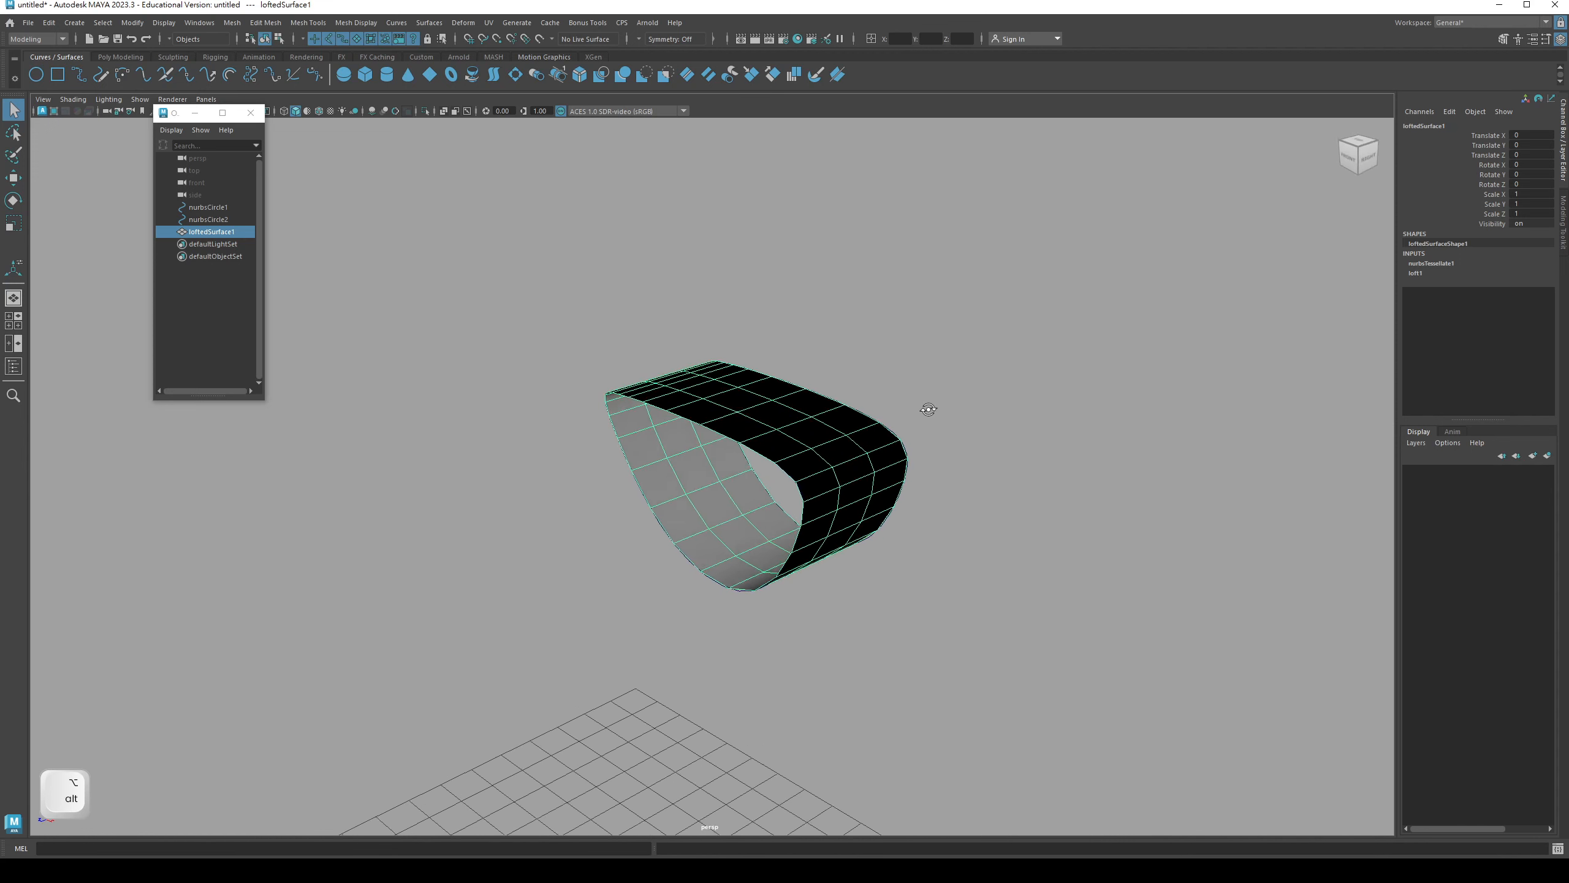
- Try a V Number of 1 in the lofted surface's nurbsTessellate1 settings and undo the change
{"action": "left_click", "coordinate": [1431, 264]}
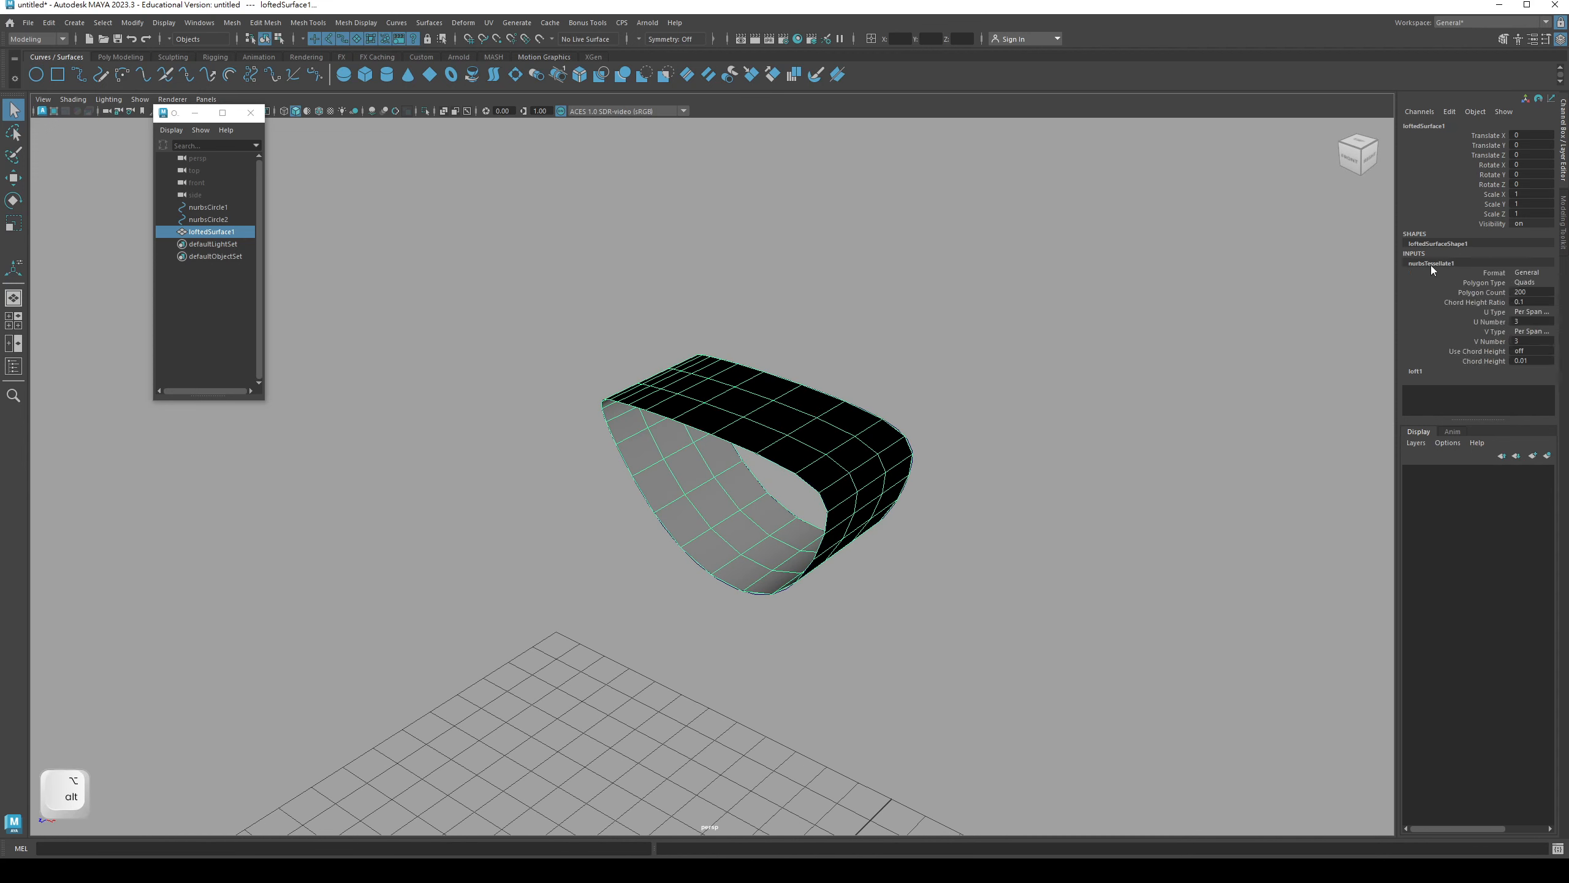
{"action": "left_click", "coordinate": [1478, 347]}
{"action": "middle_click_drag", "start_coordinate": [1181, 344], "coordinate": [1164, 349]}
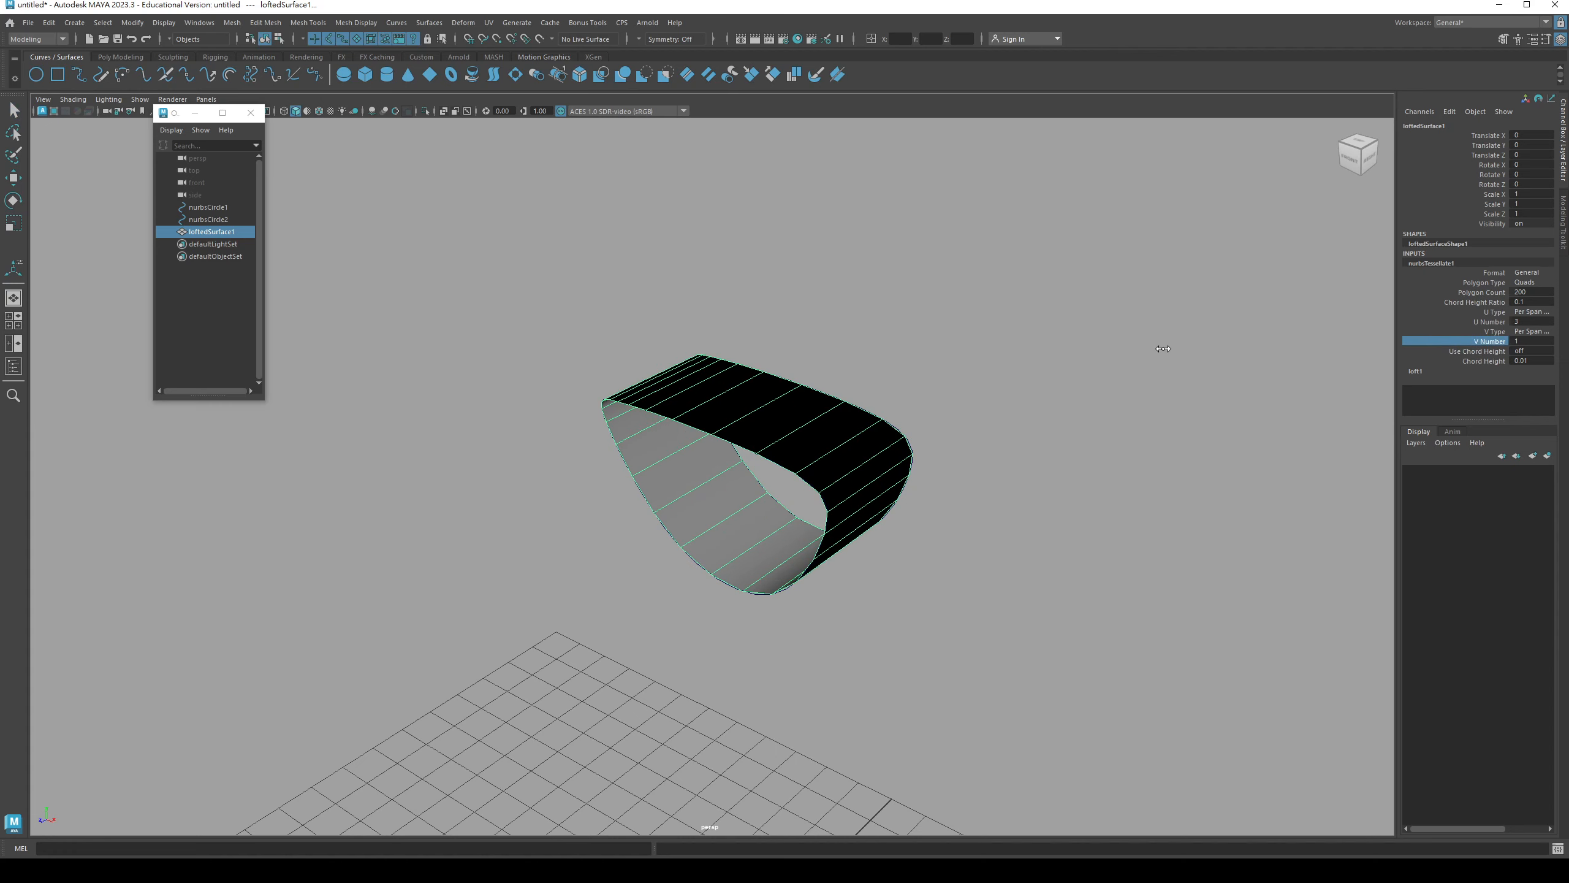
{"action": "key", "text": "ctrl+z"}
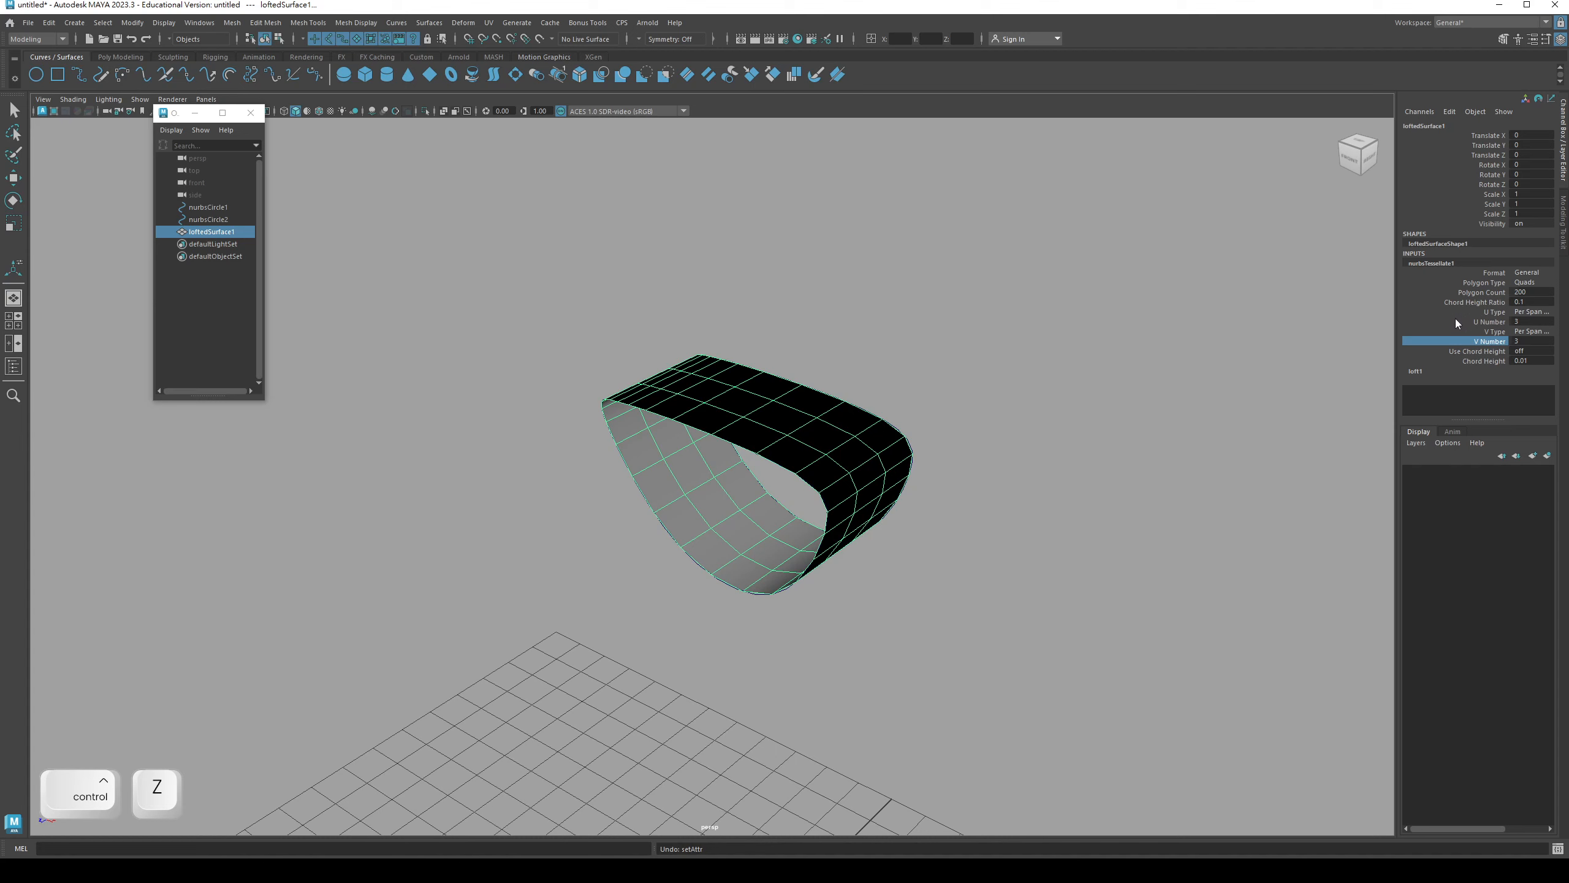
- Set the lofted surface's tessellation to a U Number of 6 and a V Number of 1
{"action": "left_click", "coordinate": [1456, 322]}
{"action": "middle_click_drag", "start_coordinate": [1007, 296], "coordinate": [1024, 307]}
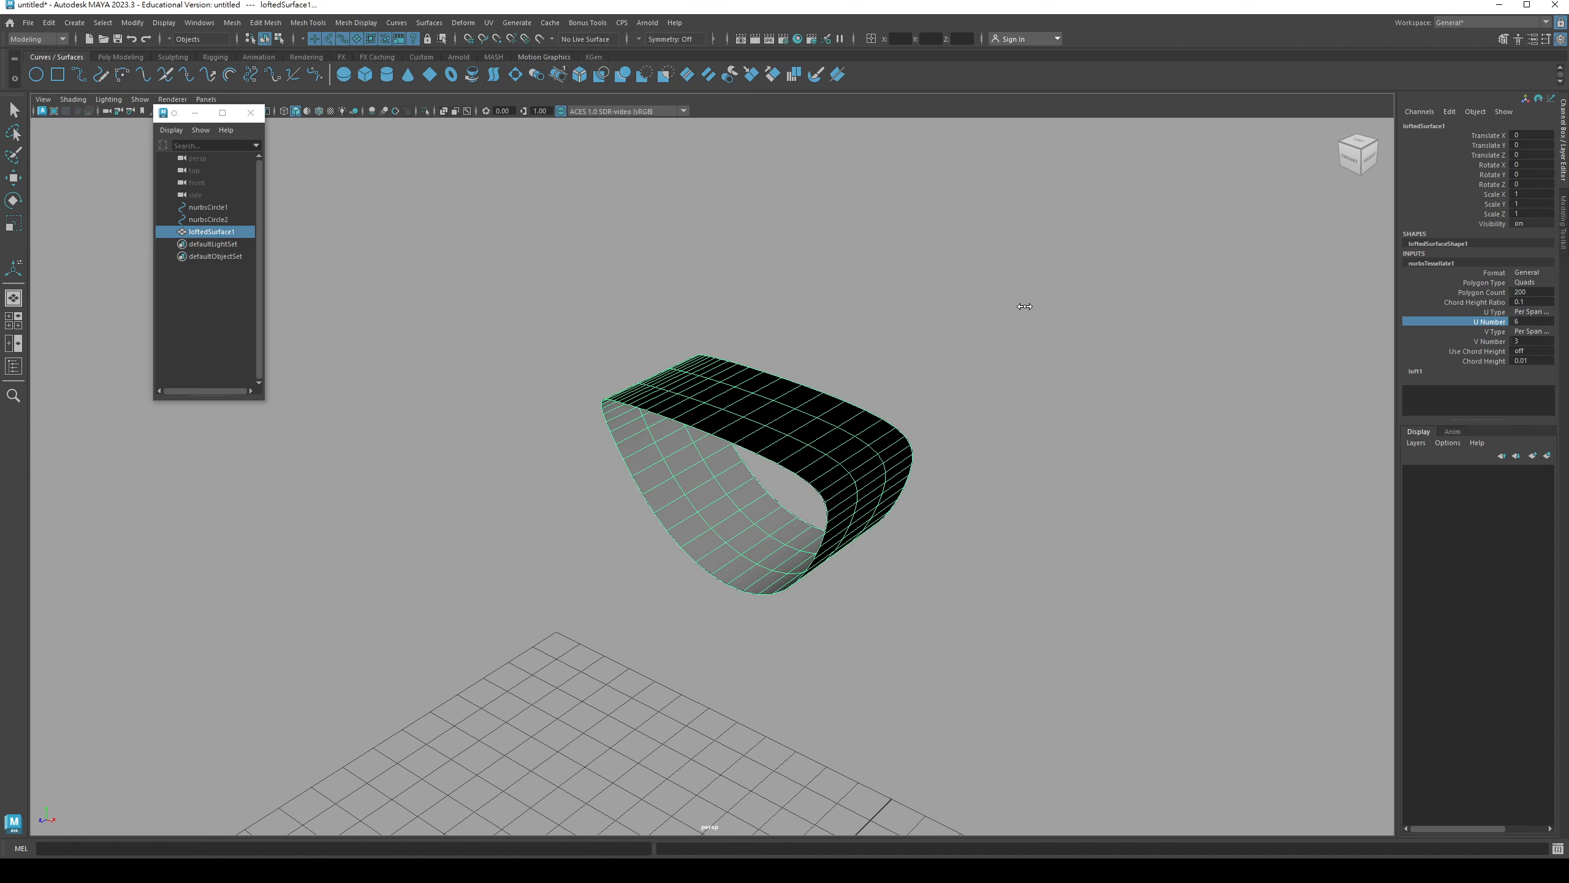
{"action": "left_click_drag", "start_coordinate": [1025, 309], "coordinate": [988, 442], "text": "alt"}
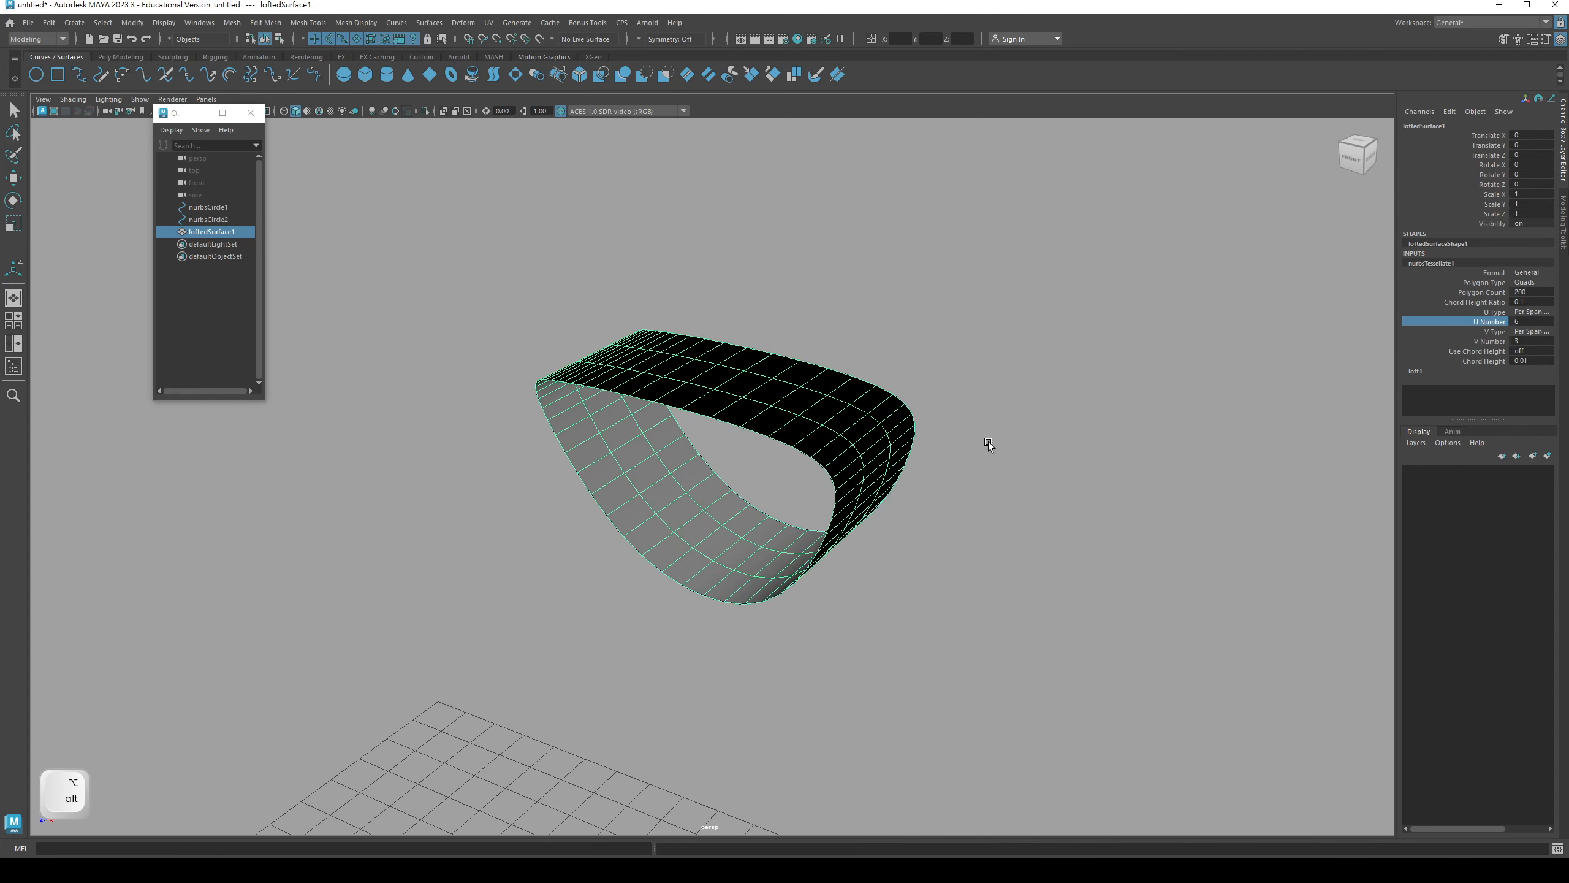
{"action": "left_click", "coordinate": [1471, 341]}
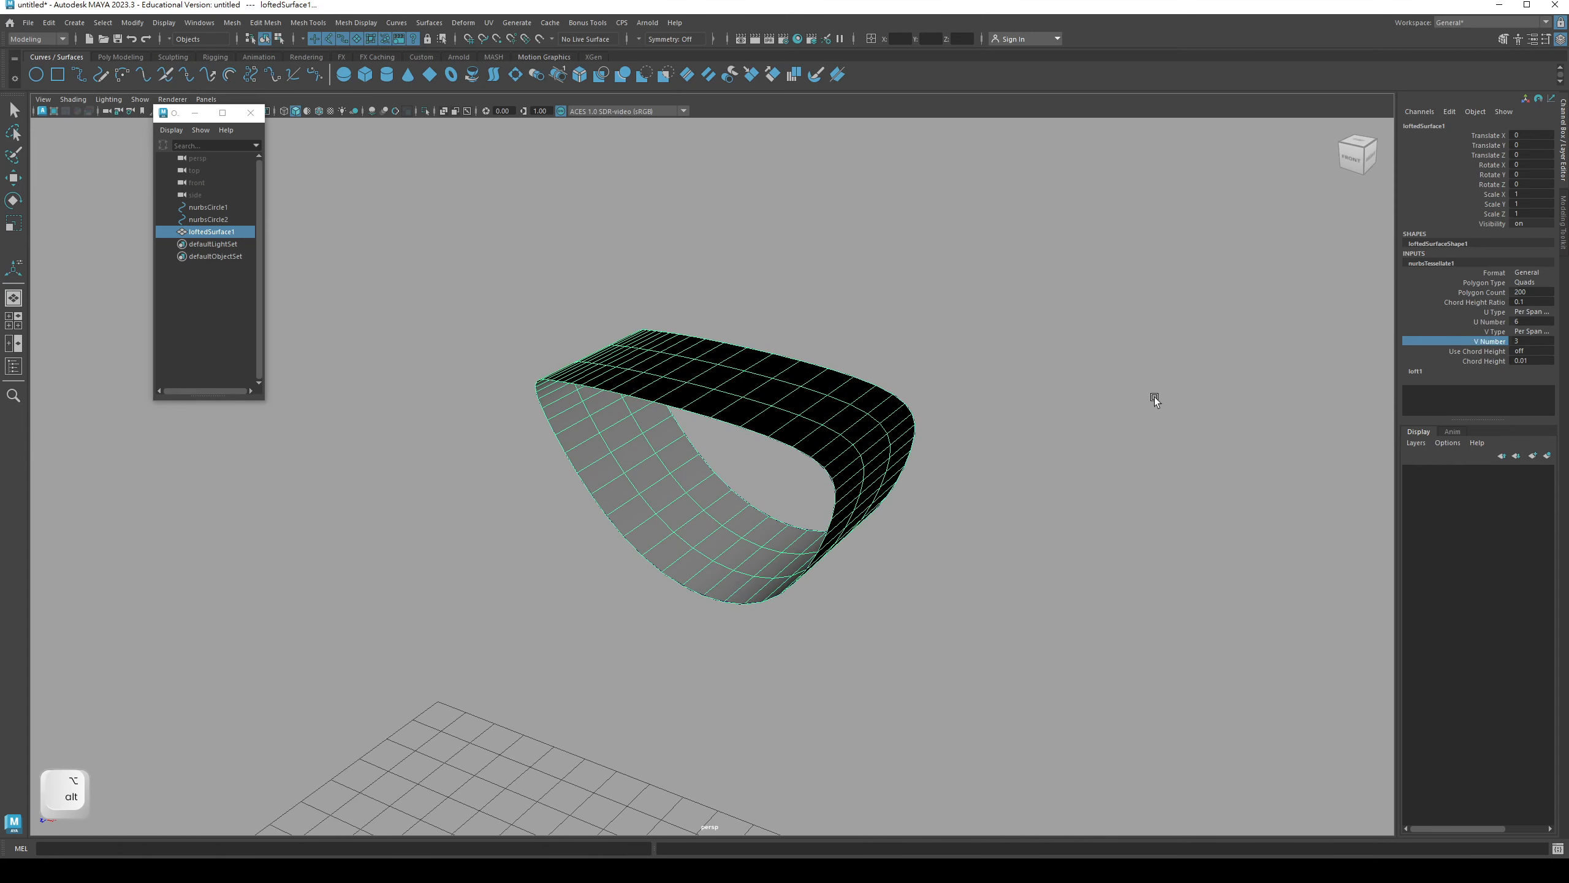
{"action": "middle_click_drag", "start_coordinate": [1130, 393], "coordinate": [1116, 397]}
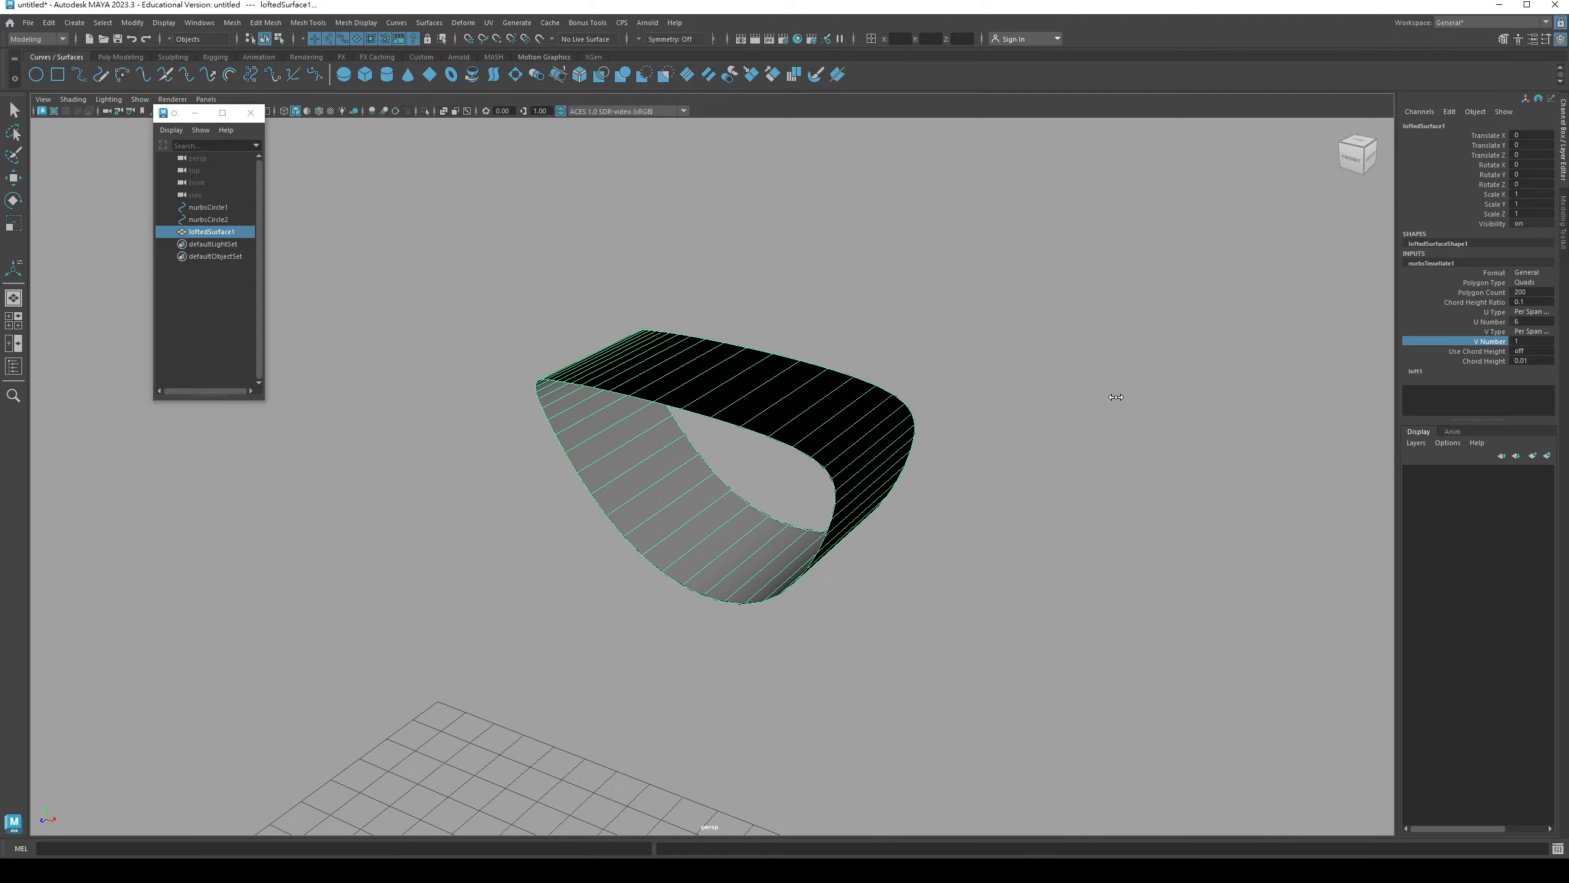
{"action": "left_click_drag", "start_coordinate": [1116, 396], "coordinate": [983, 465], "text": "alt"}
{"action": "key", "text": "q"}
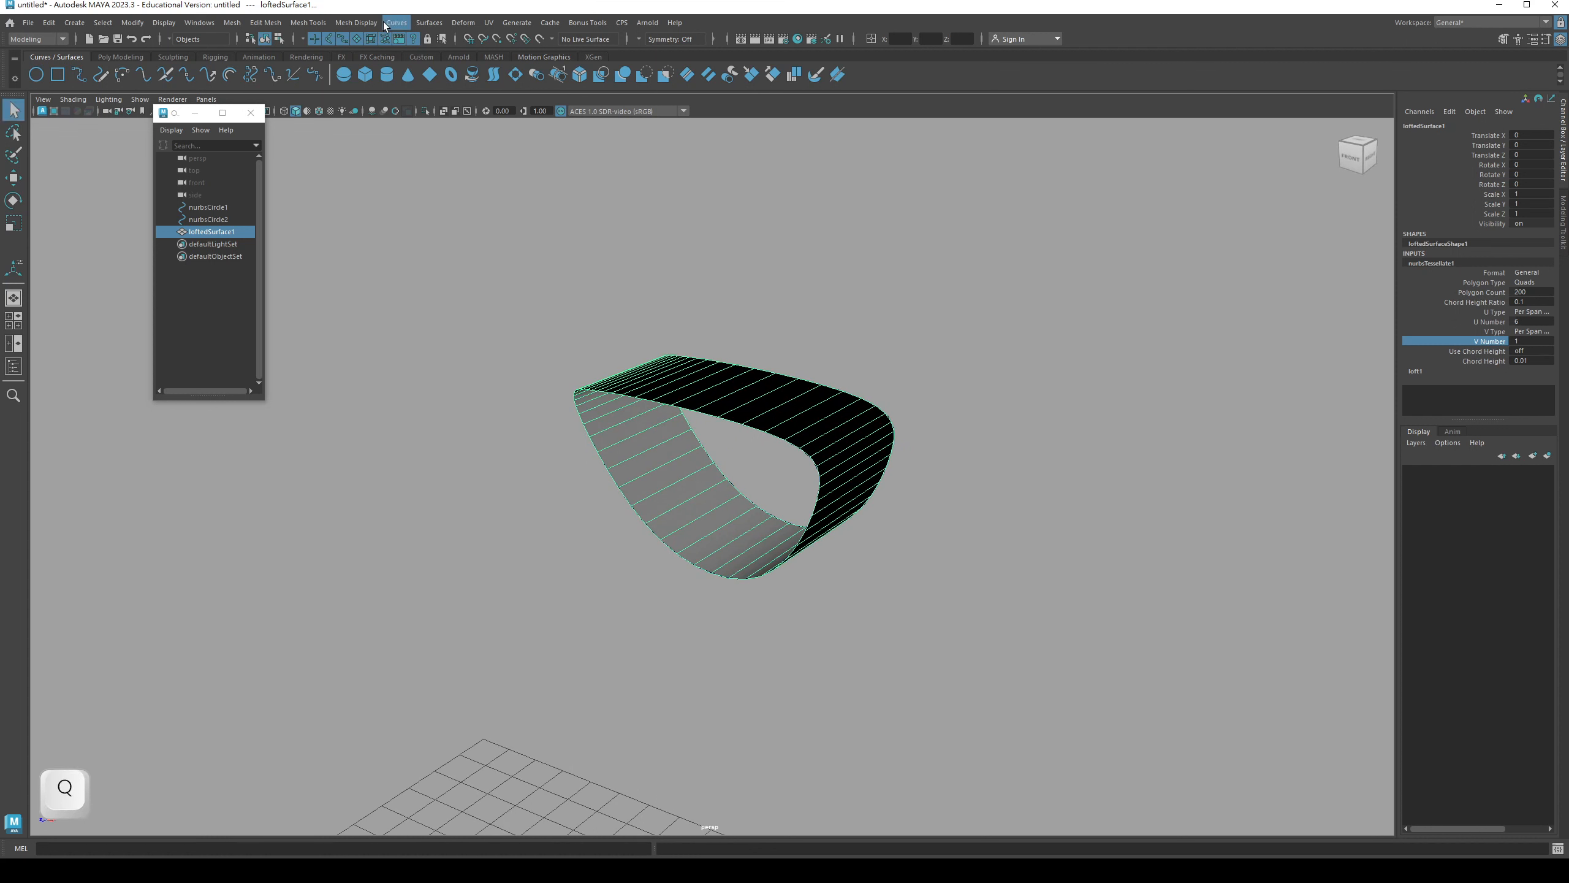
- Reverse the normals of the lofted surface so its outer side faces outward, and keep the surface selected
{"action": "left_click", "coordinate": [265, 22]}
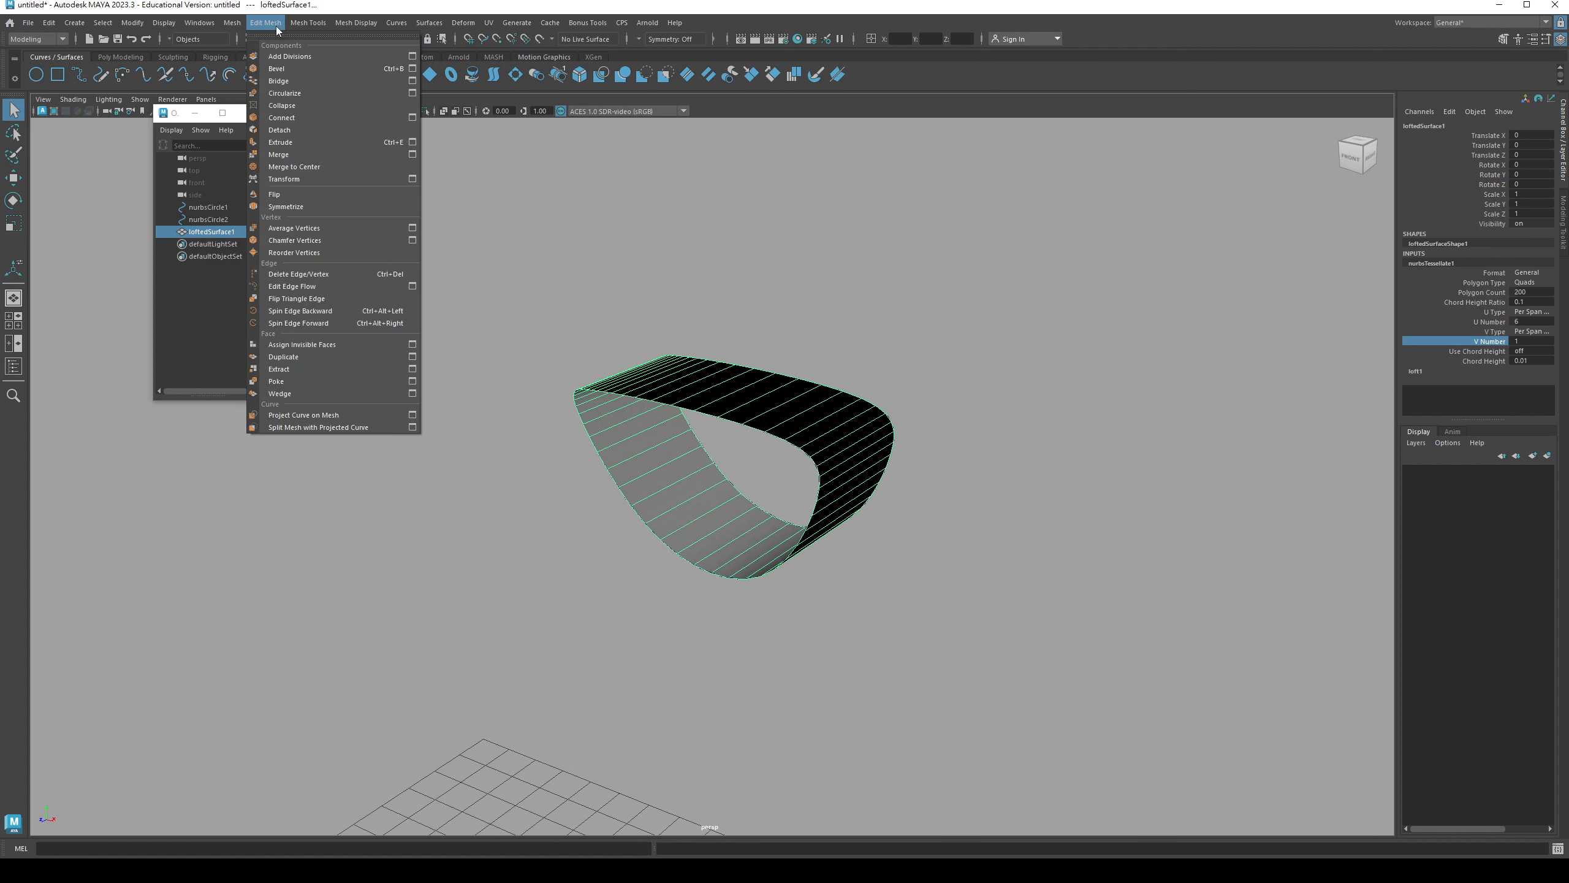
{"action": "mouse_move", "coordinate": [357, 23]}
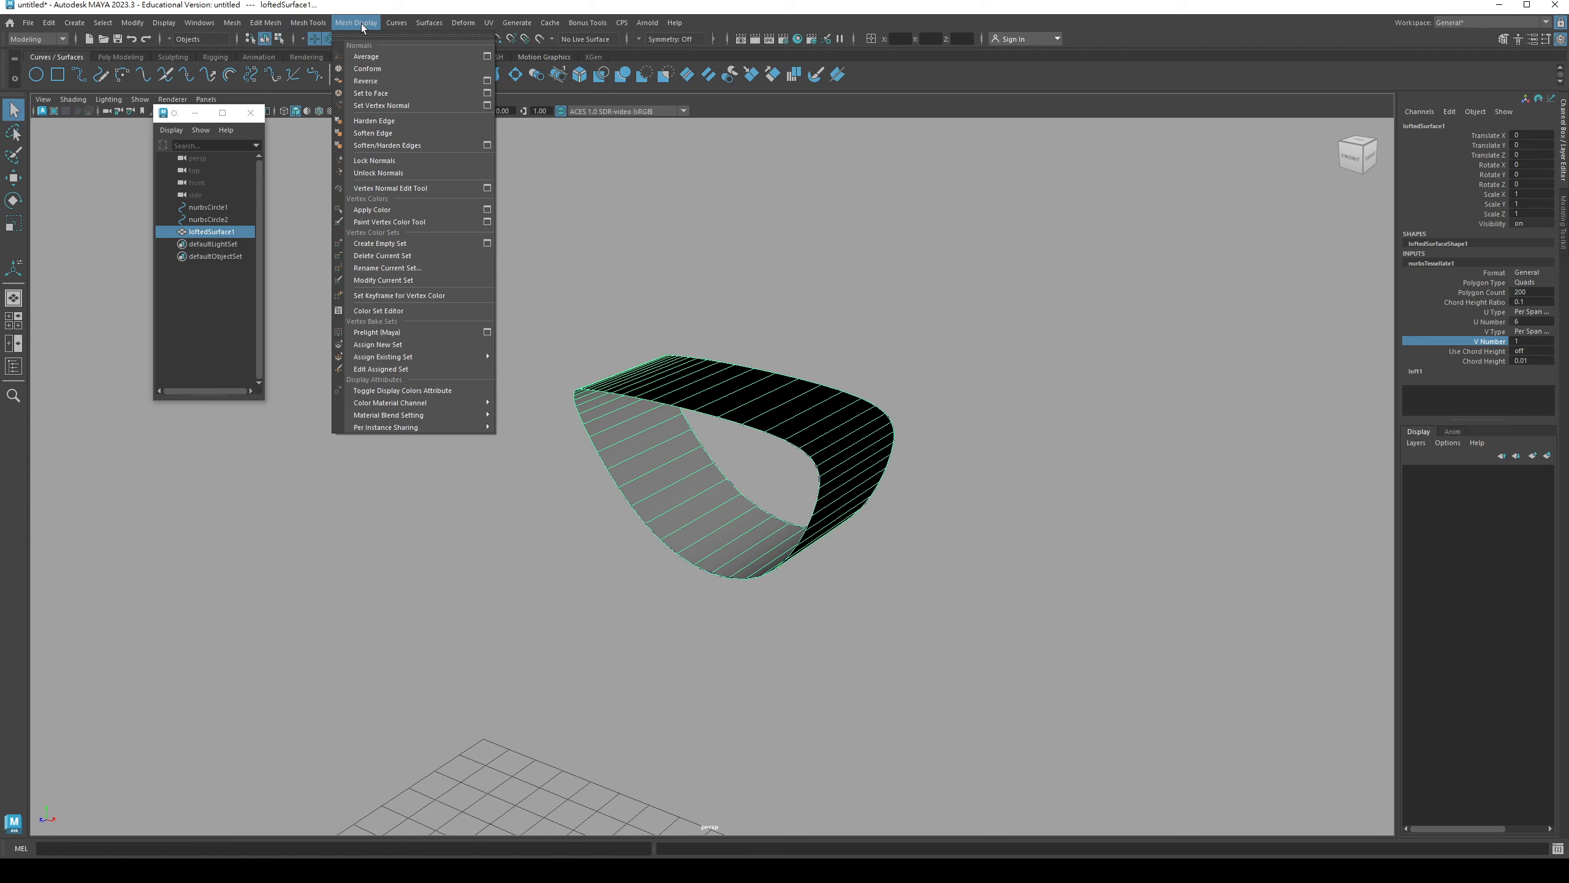
{"action": "left_click", "coordinate": [374, 81]}
{"action": "left_click_drag", "start_coordinate": [433, 247], "coordinate": [718, 501], "text": "alt"}
{"action": "left_click", "coordinate": [560, 350]}
{"action": "key", "text": "q"}
{"action": "left_click", "coordinate": [737, 428]}
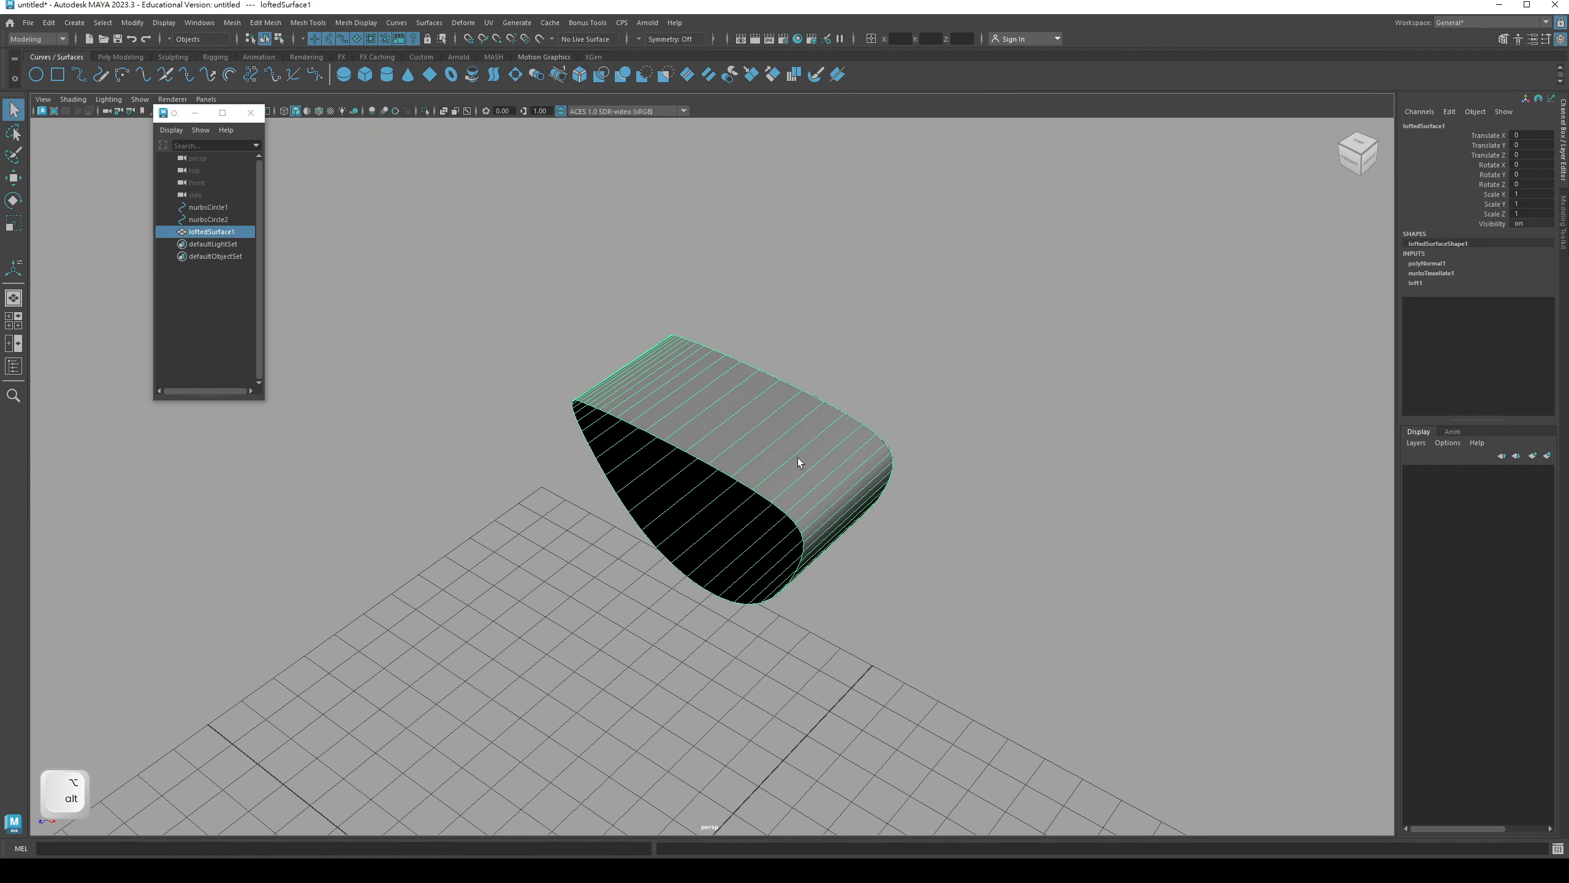
- Close both open ends of the lofted eye surface with Fill Hole
{"action": "left_click_drag", "start_coordinate": [796, 458], "coordinate": [900, 468], "text": "alt"}
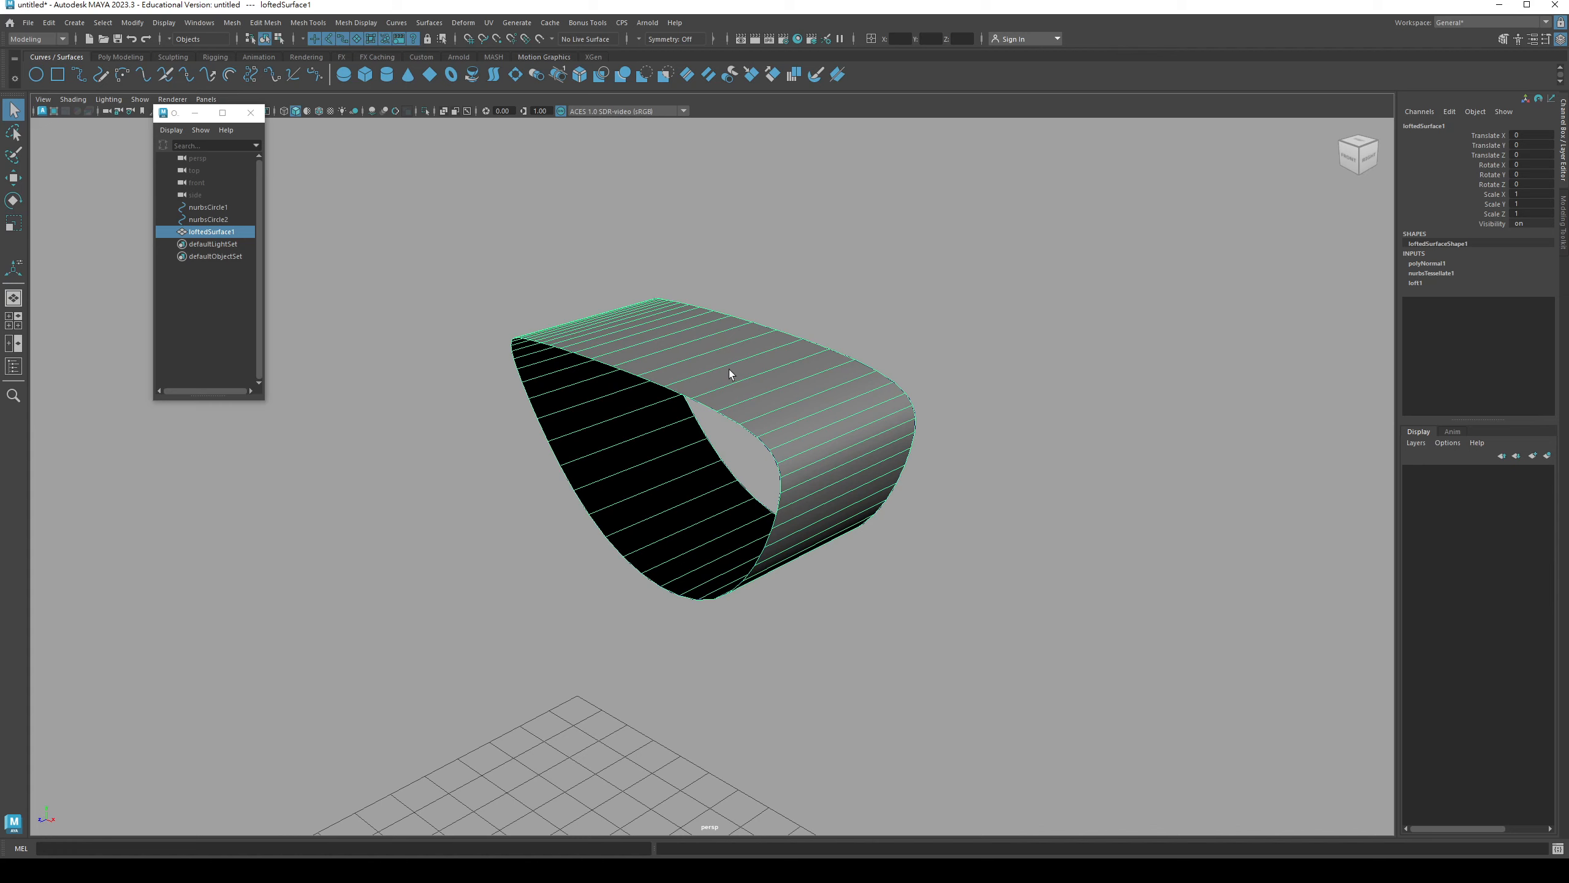
{"action": "left_click", "coordinate": [235, 25]}
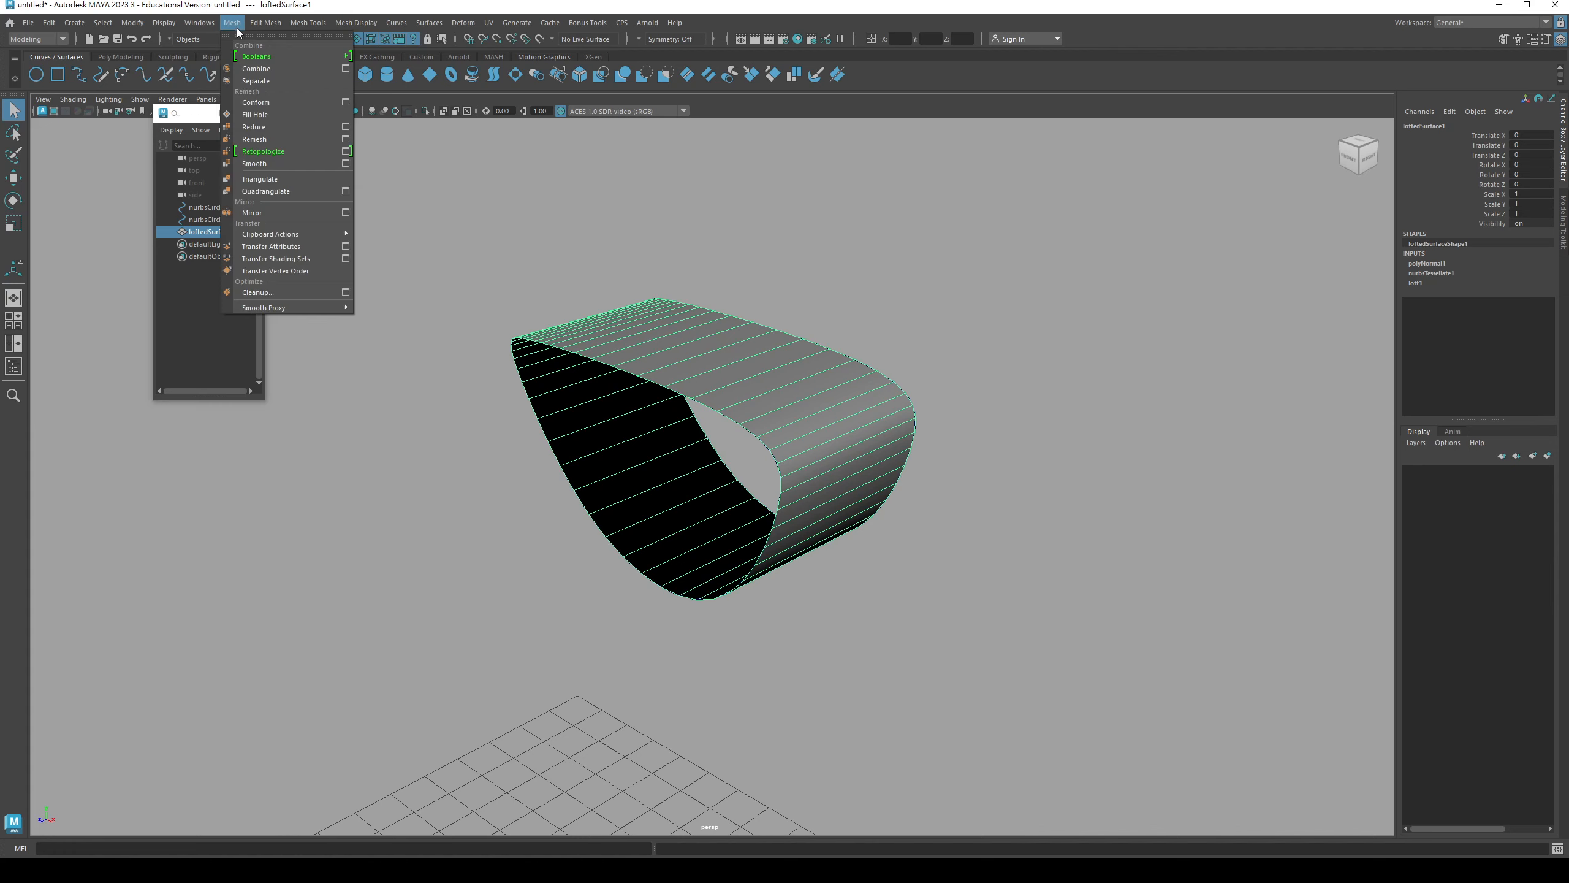
{"action": "left_click", "coordinate": [266, 117]}
{"action": "left_click_drag", "start_coordinate": [665, 518], "coordinate": [828, 435], "text": "alt"}
{"action": "left_click", "coordinate": [651, 421]}
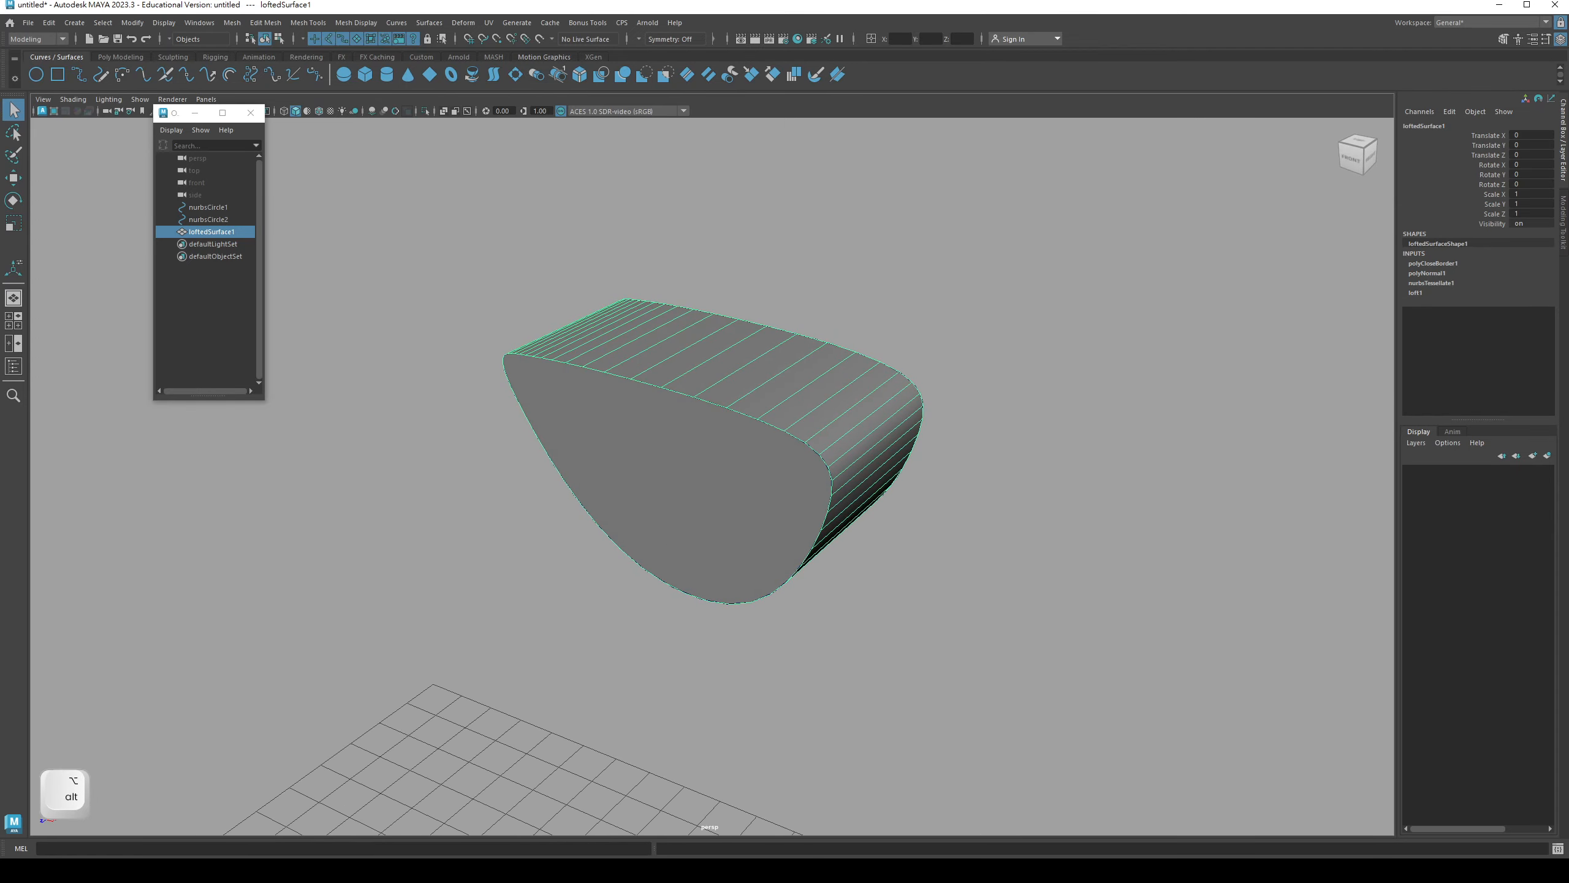
- Bring back the Wall-e.jpg reference in IrfanView and compare the closed eye shape with it from several angles
{"action": "left_click", "coordinate": [596, 870]}
{"action": "middle_click_drag", "start_coordinate": [758, 397], "coordinate": [680, 397], "text": "alt"}
{"action": "mouse_move", "coordinate": [681, 397]}
{"action": "left_mouse_down", "text": "alt"}
{"action": "mouse_move", "coordinate": [684, 380]}
{"action": "mouse_move", "coordinate": [700, 418]}
{"action": "left_mouse_up", "text": "alt"}
{"action": "left_click_drag", "start_coordinate": [887, 473], "coordinate": [777, 455], "text": "alt"}
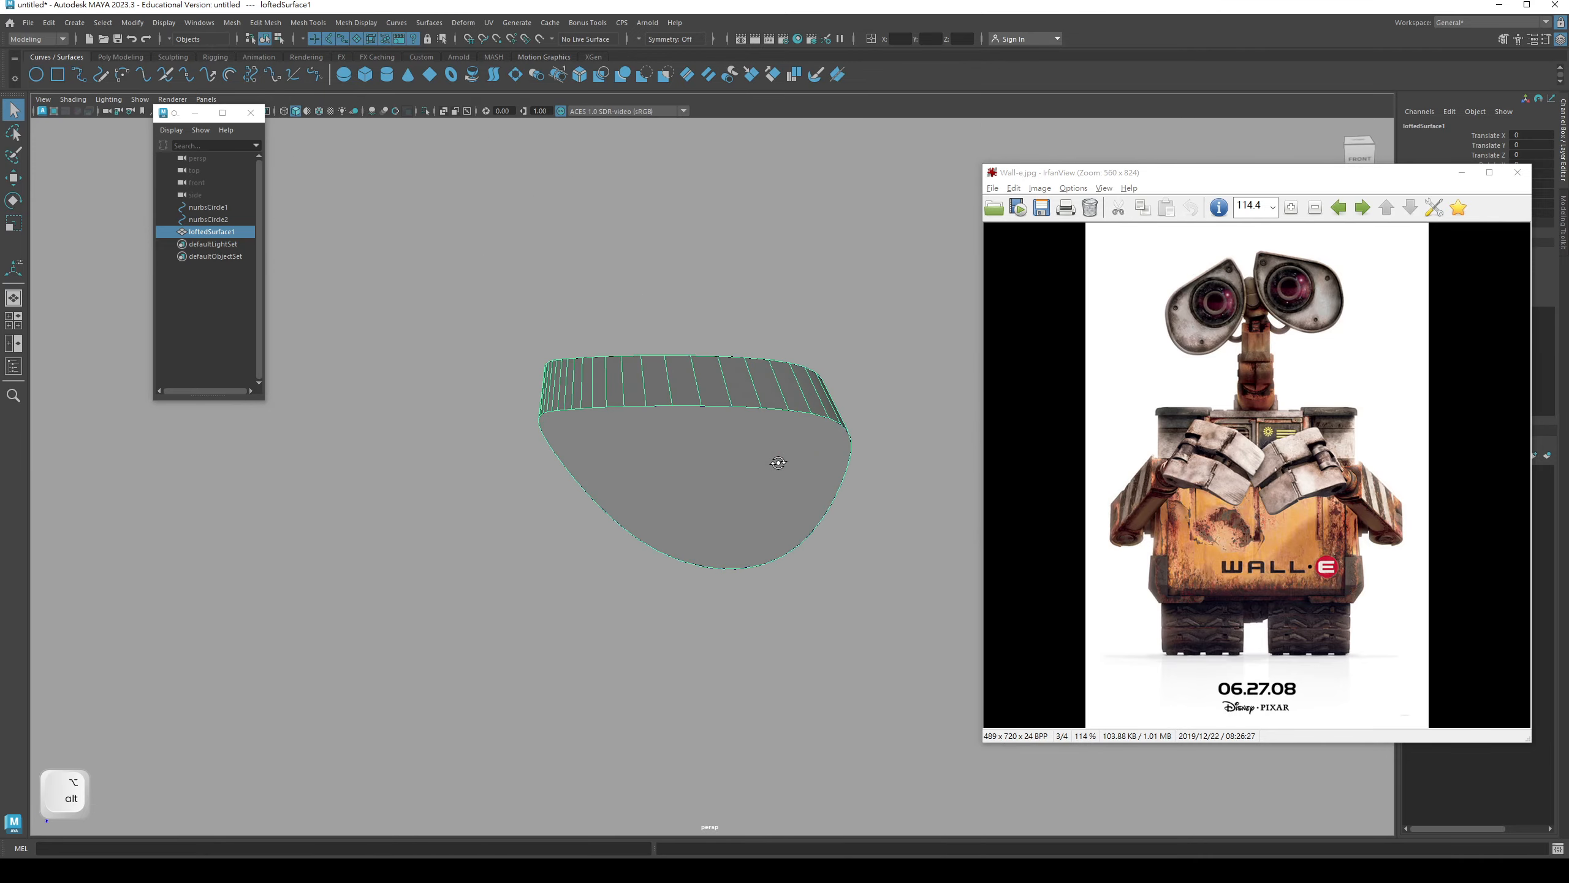
{"action": "key", "text": "q"}
{"action": "left_click_drag", "start_coordinate": [397, 671], "coordinate": [448, 633], "text": "alt"}
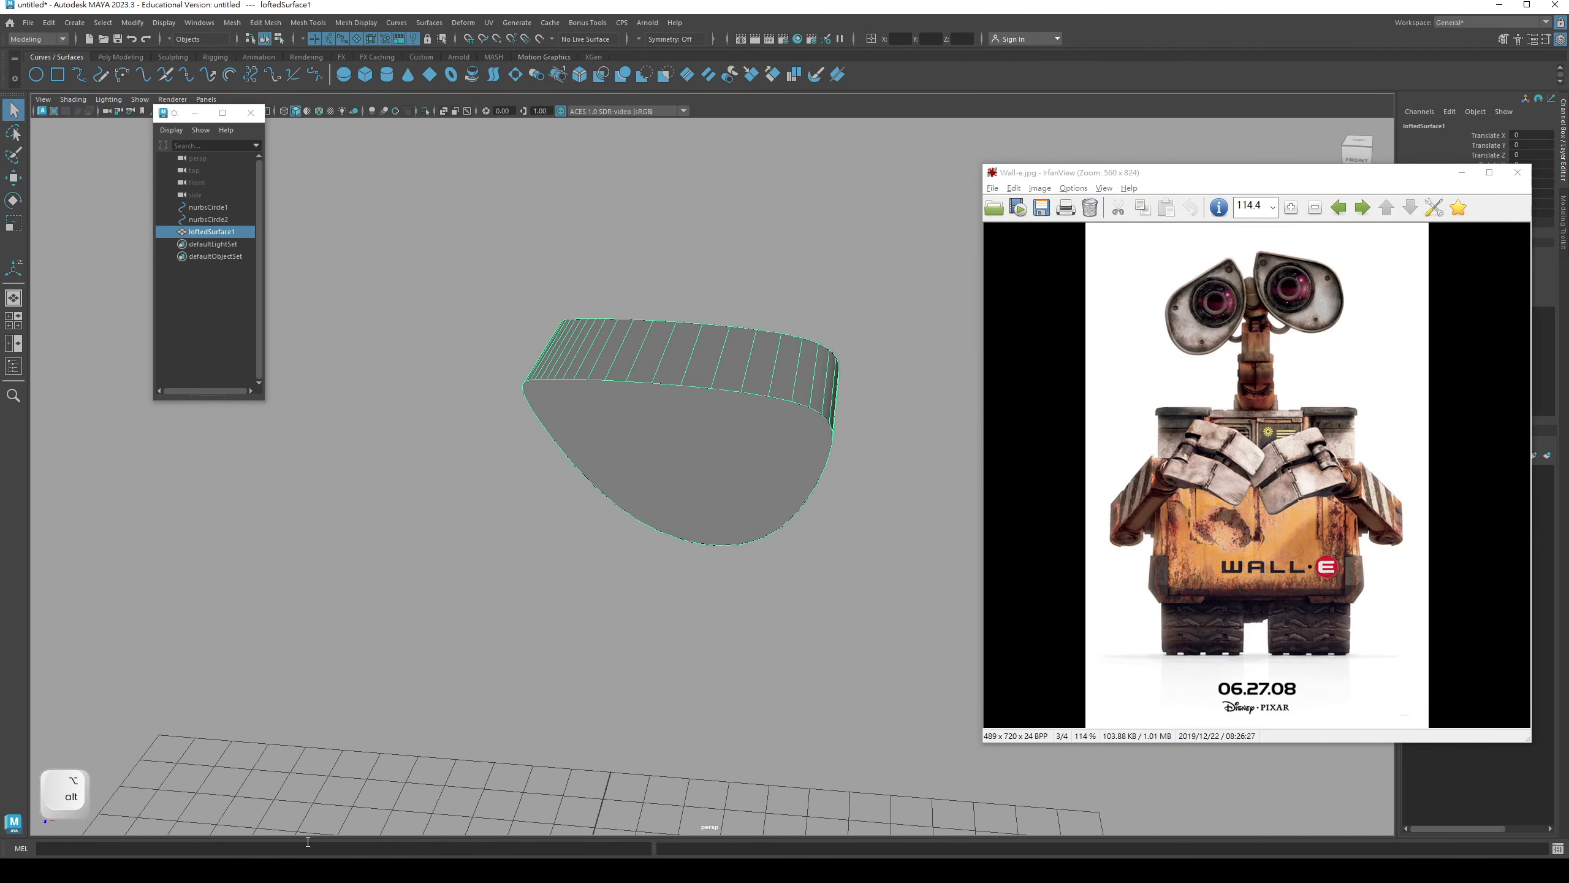
{"action": "left_click", "coordinate": [133, 814]}
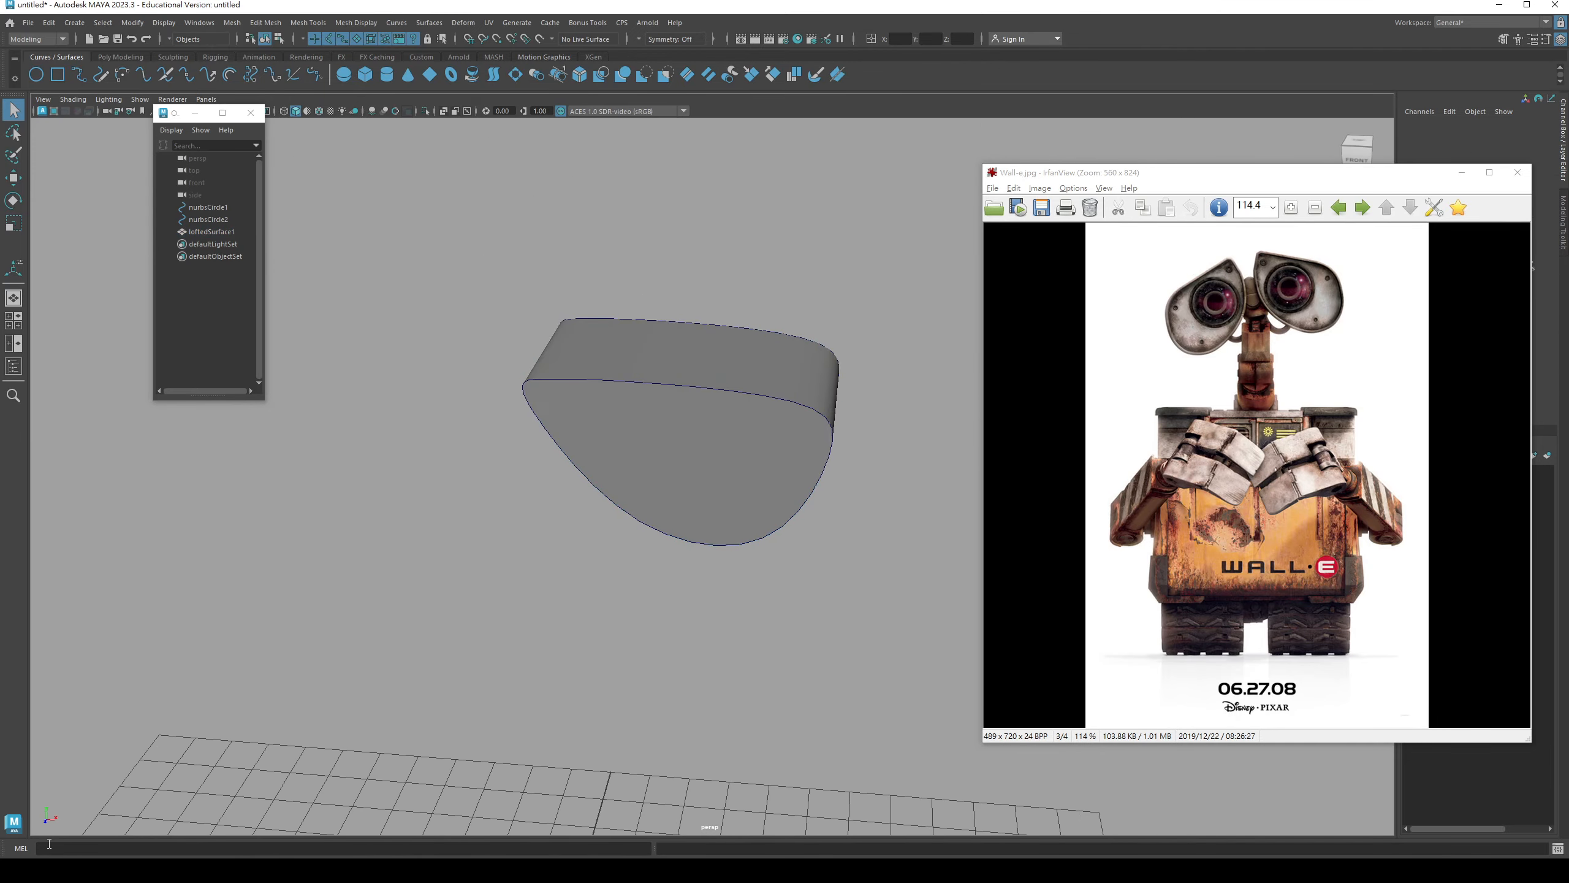
{"action": "mouse_move", "coordinate": [493, 613]}
{"action": "left_mouse_down", "text": "alt"}
{"action": "mouse_move", "coordinate": [569, 588]}
{"action": "mouse_move", "coordinate": [655, 512]}
{"action": "mouse_move", "coordinate": [564, 532]}
{"action": "mouse_move", "coordinate": [489, 595]}
{"action": "left_mouse_up", "text": "alt"}
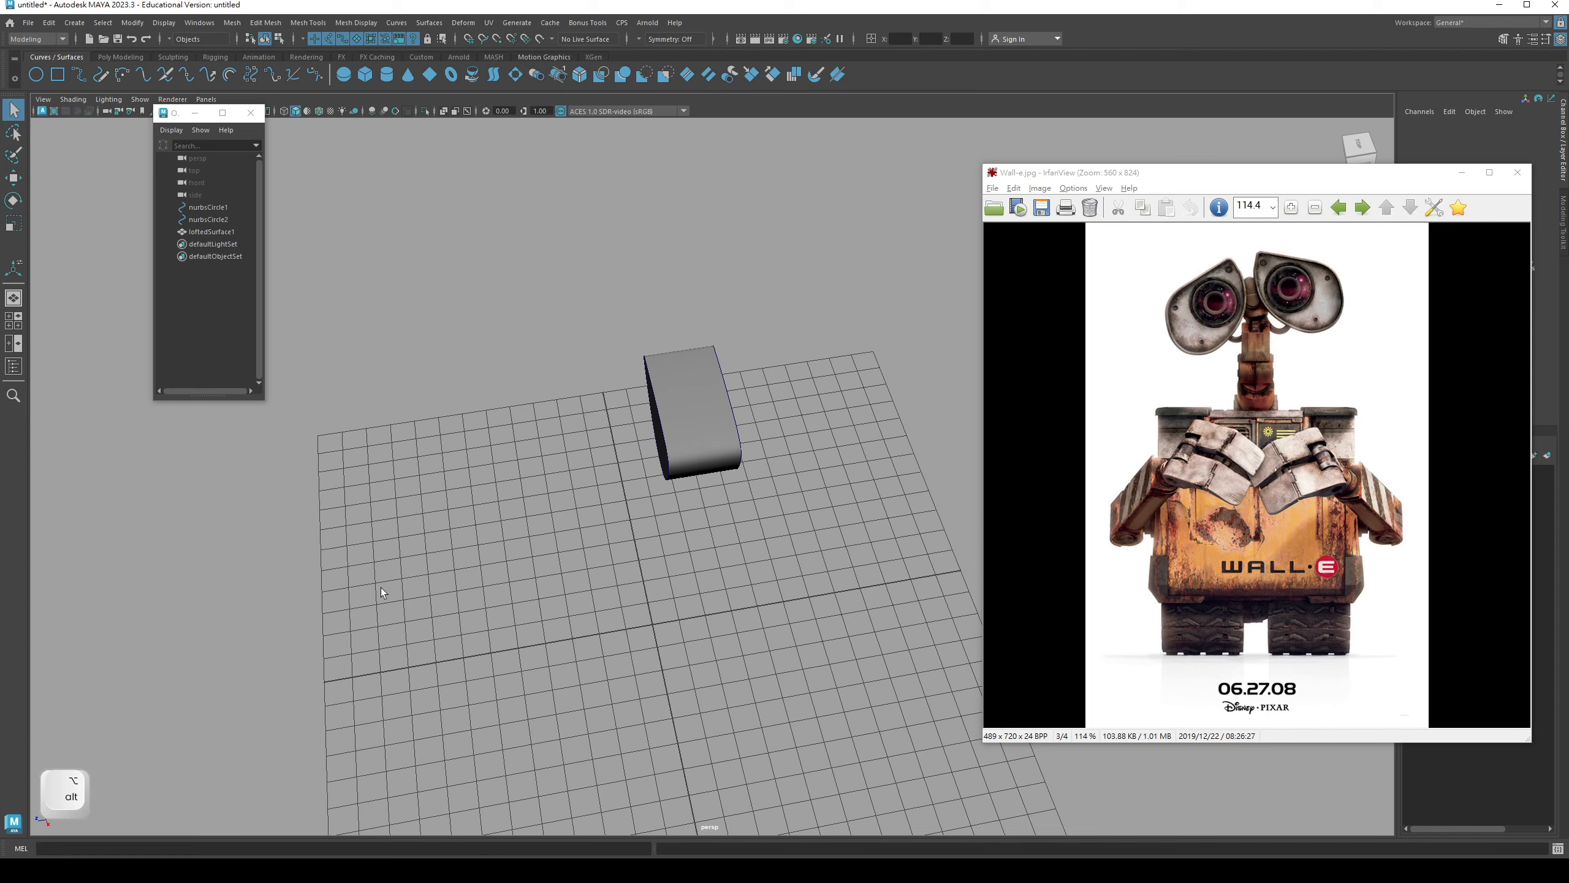
{"action": "left_click_drag", "start_coordinate": [464, 694], "coordinate": [283, 672], "text": "alt"}
{"action": "left_click_drag", "start_coordinate": [439, 486], "coordinate": [656, 481], "text": "alt"}
{"action": "key", "text": "q"}
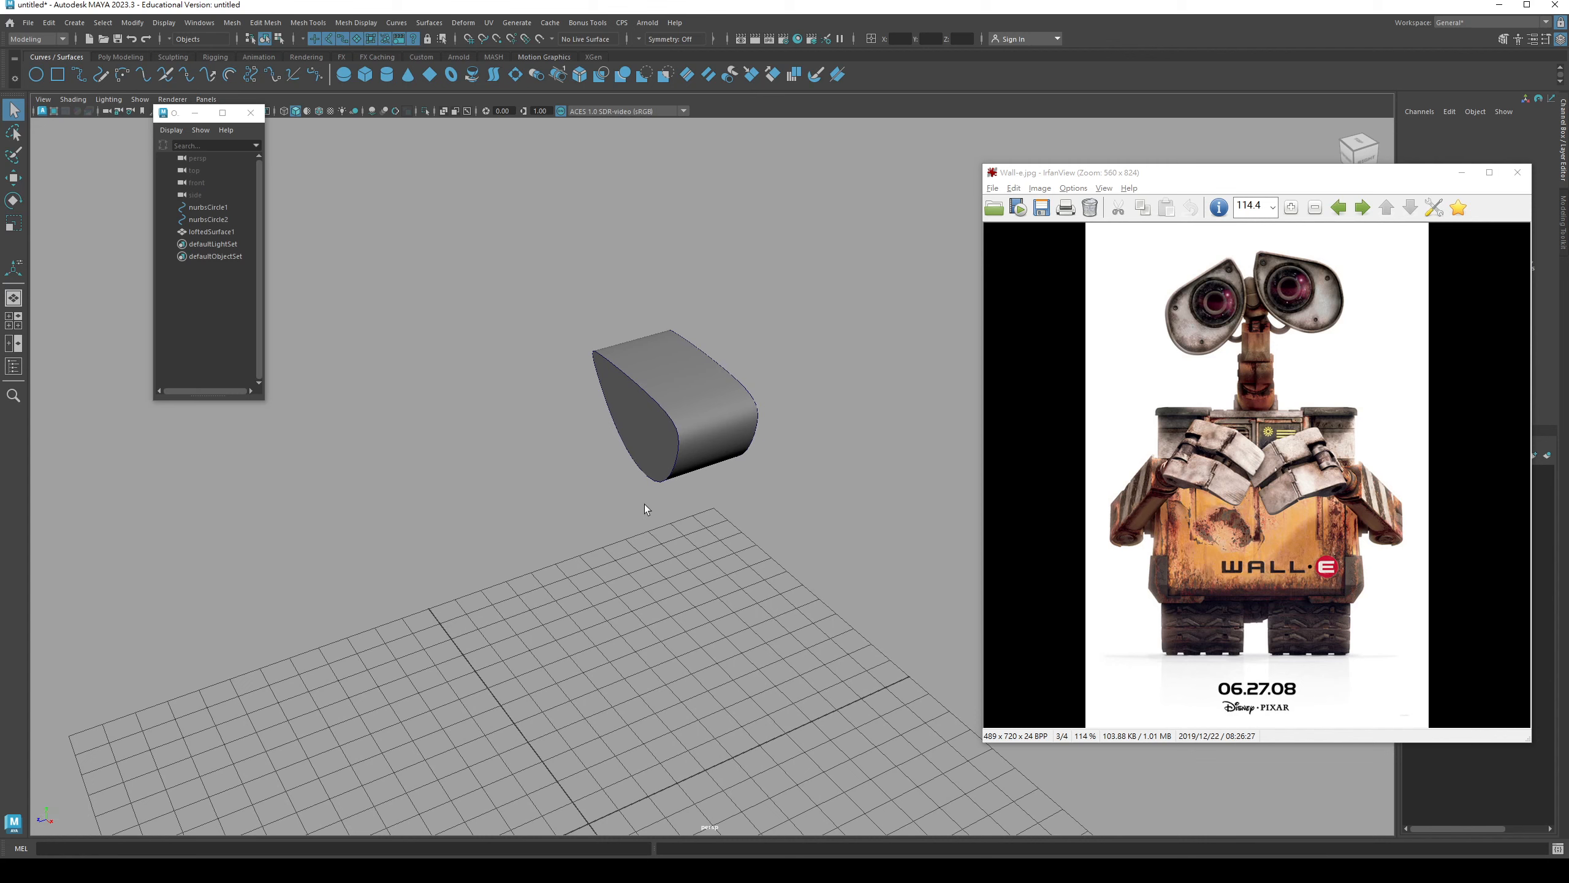
{"action": "left_click_drag", "start_coordinate": [645, 505], "coordinate": [662, 431], "text": "alt"}
{"action": "key", "text": "q"}
- Select the front cap face of the lofted eye surface and bring up the Modeling Toolkit in place of the reference image
{"action": "left_click", "coordinate": [656, 420]}
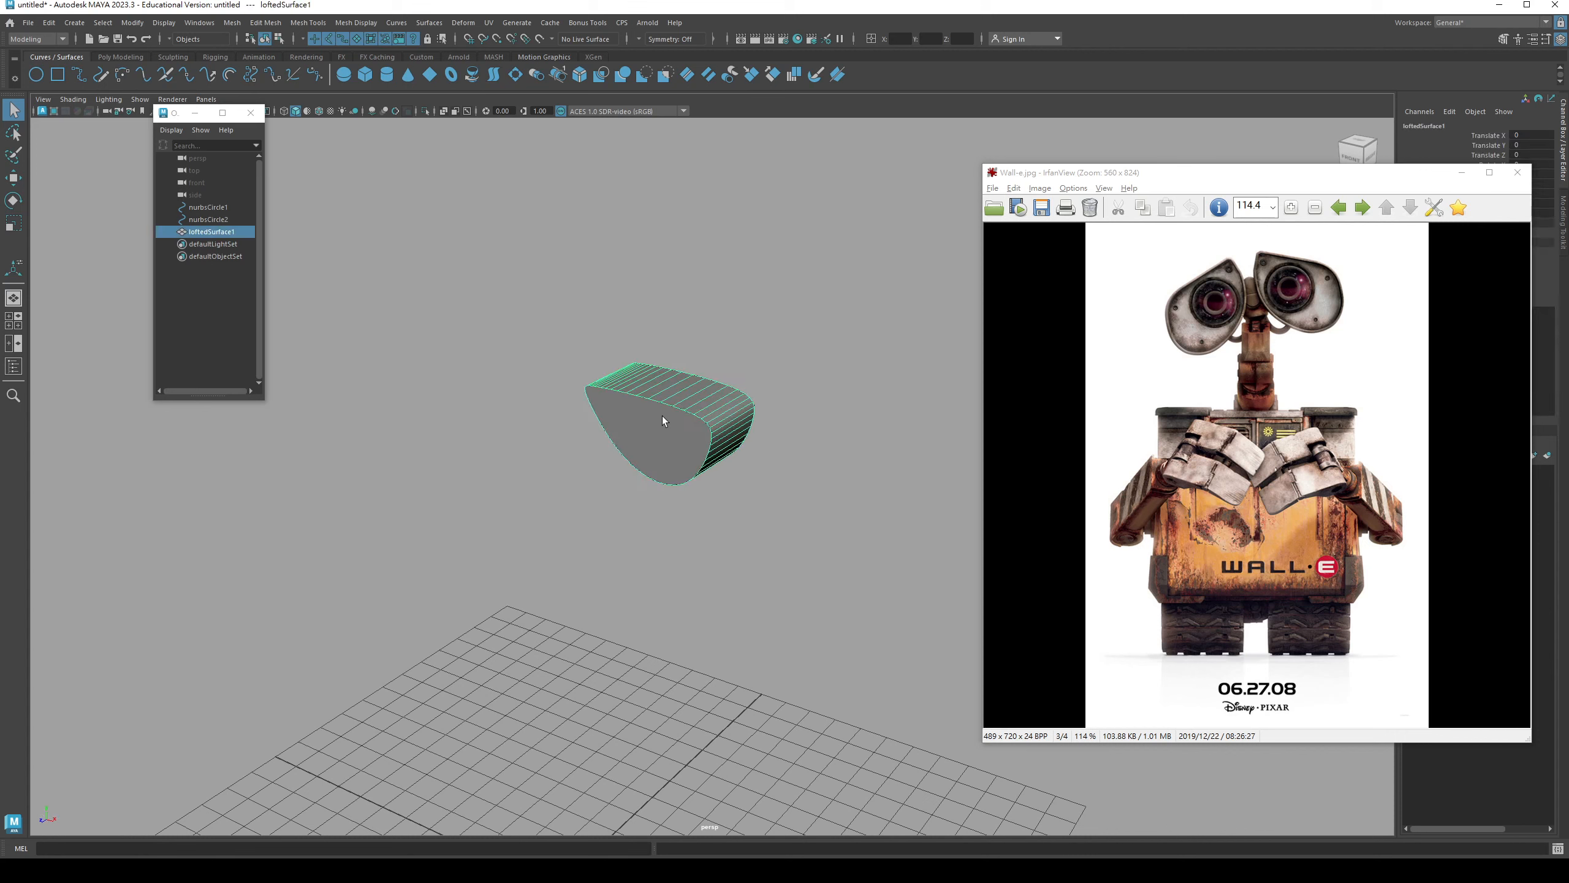
{"action": "left_click_drag", "start_coordinate": [657, 441], "coordinate": [804, 532], "text": "alt"}
{"action": "key", "text": "q"}
{"action": "right_click_drag", "start_coordinate": [650, 469], "coordinate": [660, 508]}
{"action": "left_click_drag", "start_coordinate": [661, 508], "coordinate": [710, 483], "text": "alt"}
{"action": "left_click", "coordinate": [592, 511]}
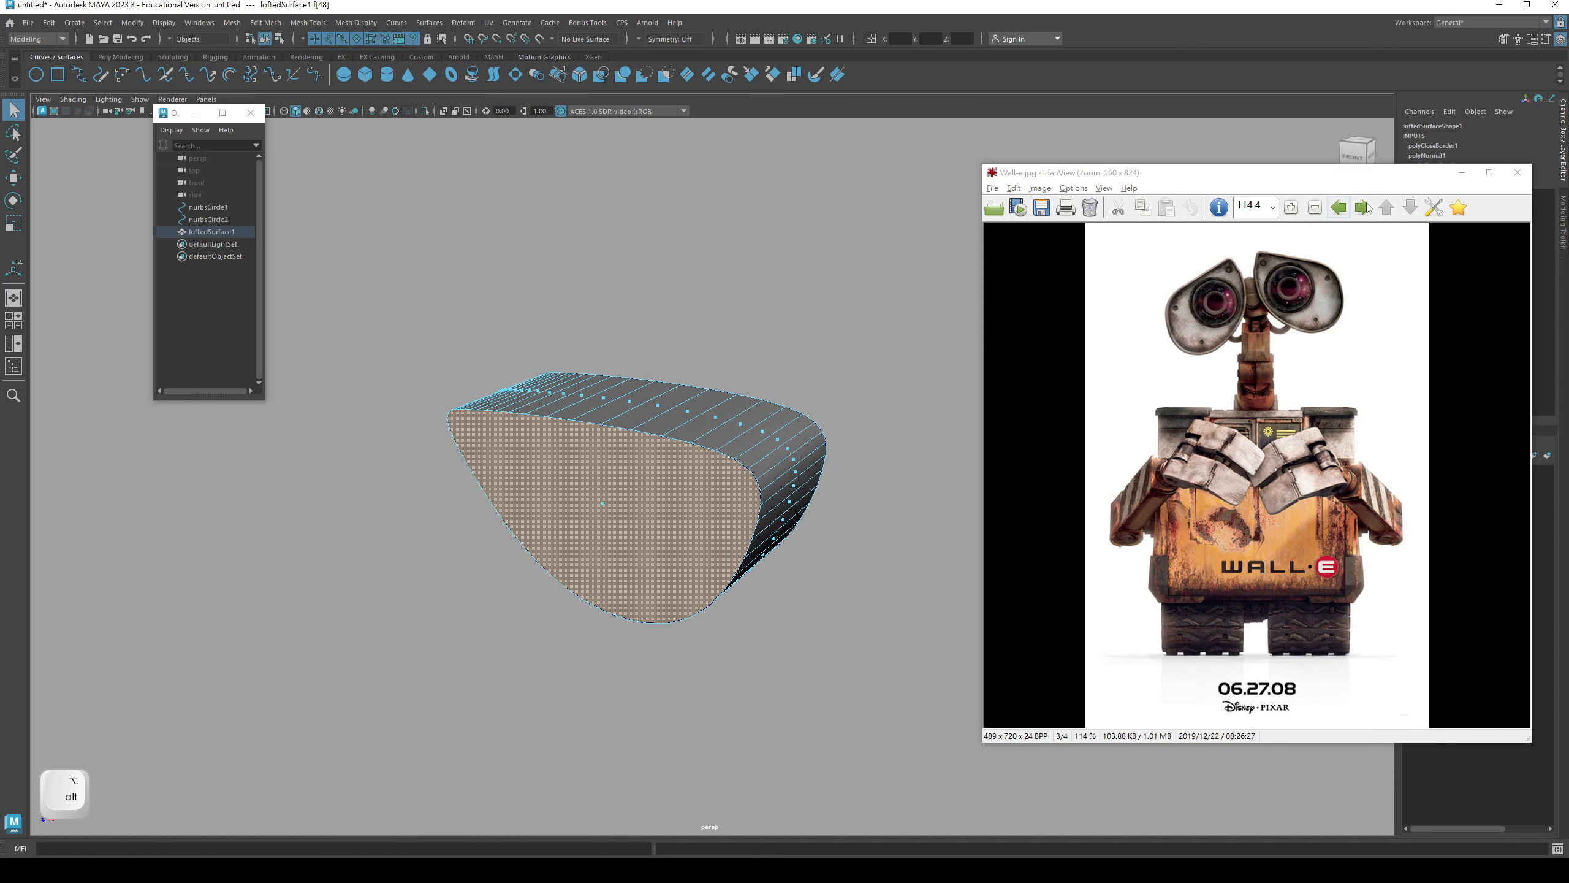
{"action": "left_click", "coordinate": [1462, 172]}
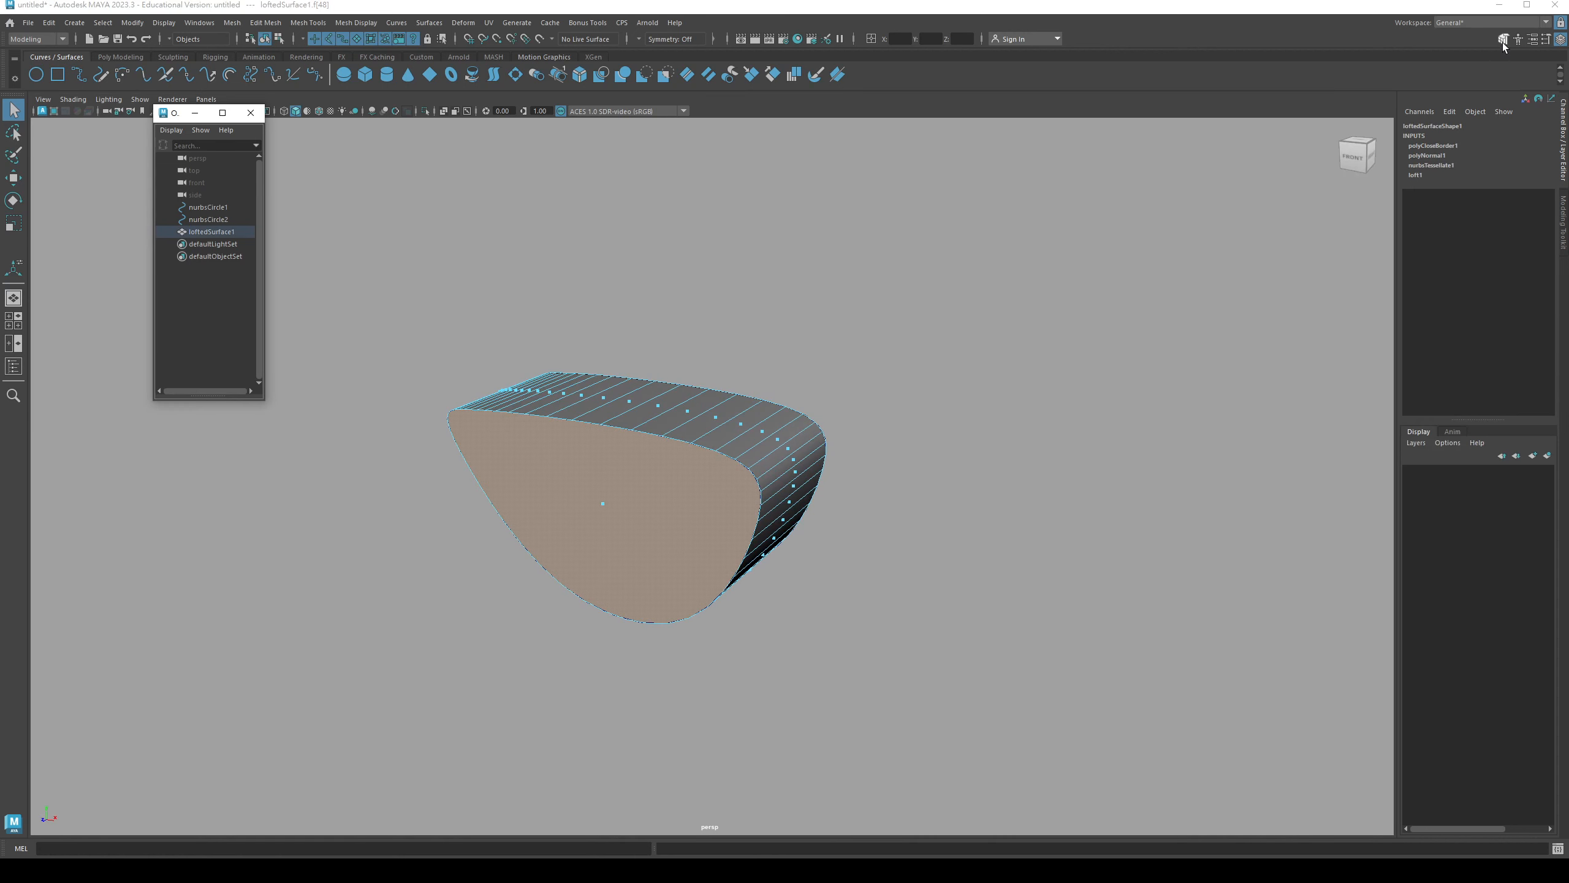
{"action": "left_click", "coordinate": [1503, 40]}
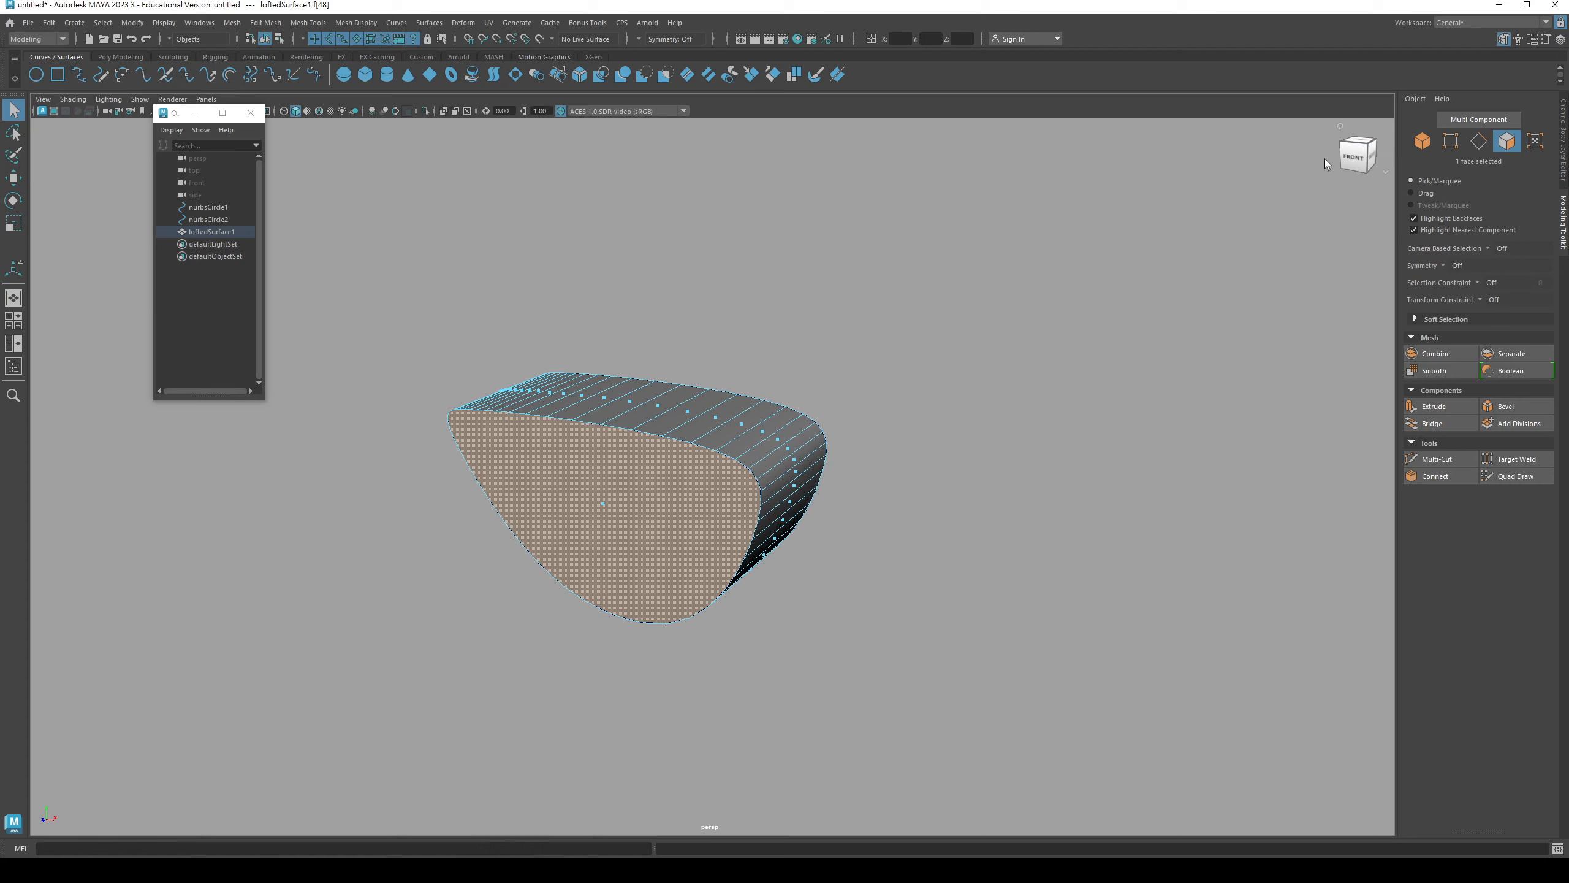
{"action": "left_click_drag", "start_coordinate": [1162, 322], "coordinate": [1073, 328], "text": "alt"}
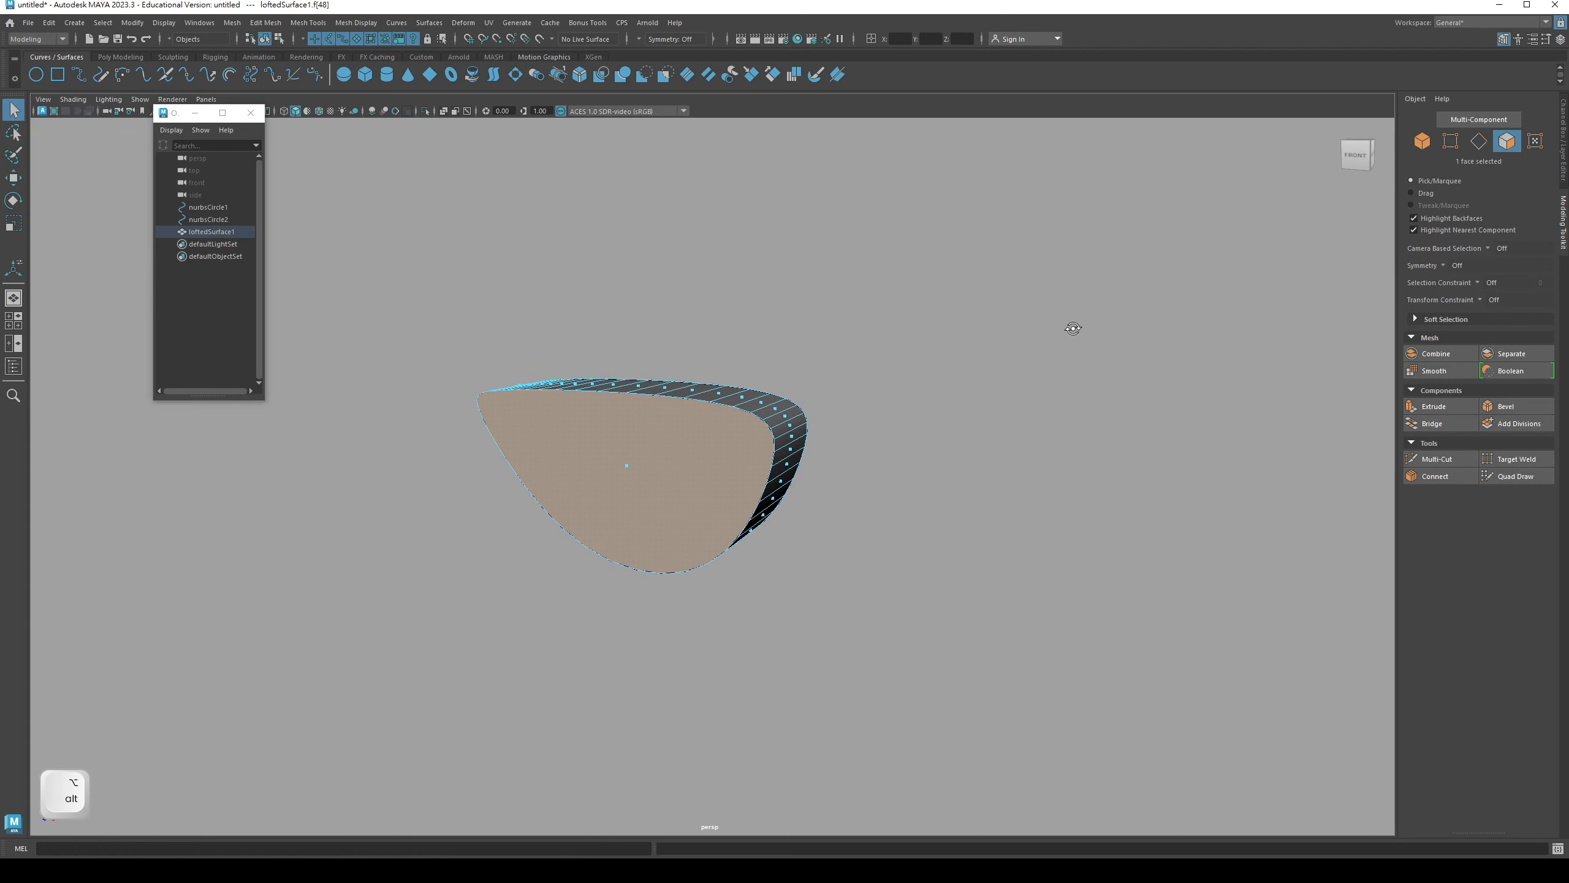
- Extrude the selected front cap face inward with an Offset of 0.1
{"action": "left_click", "coordinate": [1422, 407]}
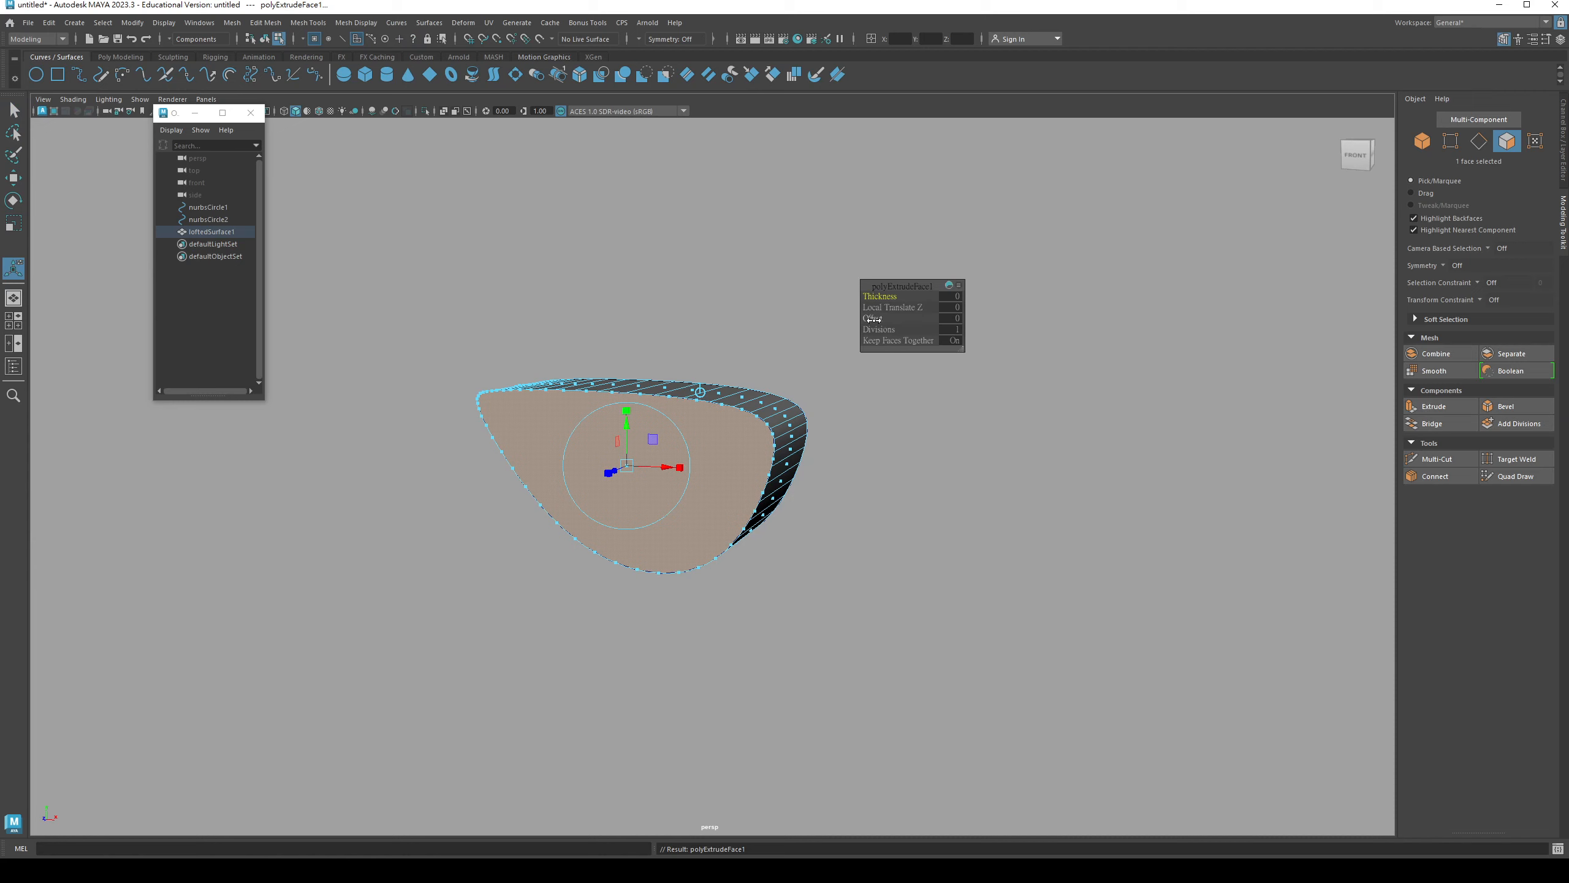
{"action": "left_click", "coordinate": [874, 320]}
{"action": "left_click_drag", "start_coordinate": [873, 320], "coordinate": [874, 321]}
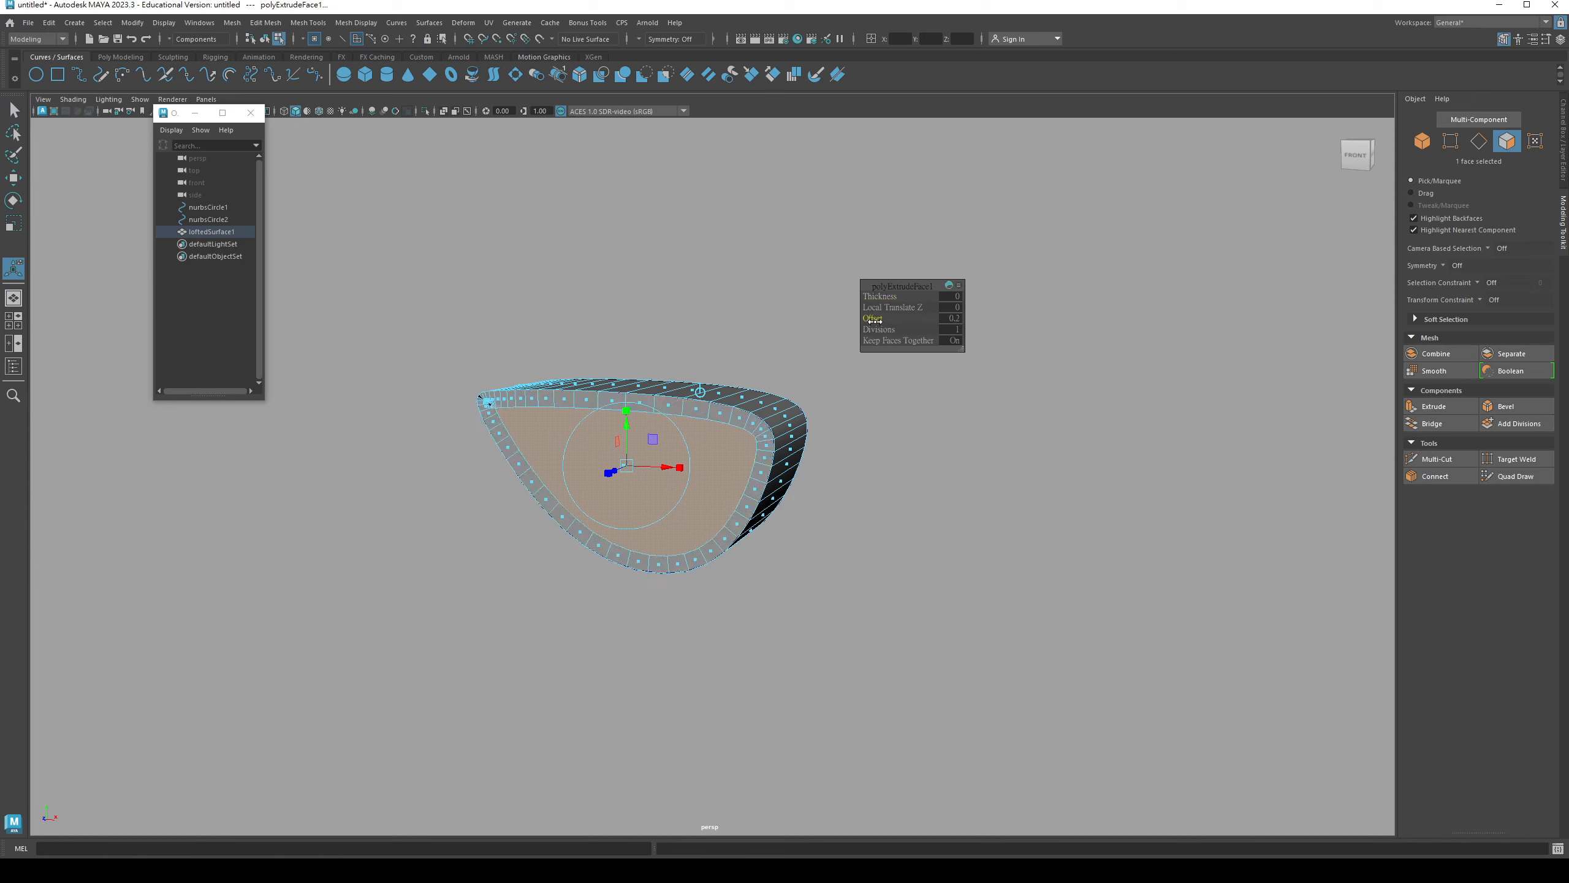
{"action": "left_click", "coordinate": [952, 318]}
{"action": "type", "text": "0.1"}
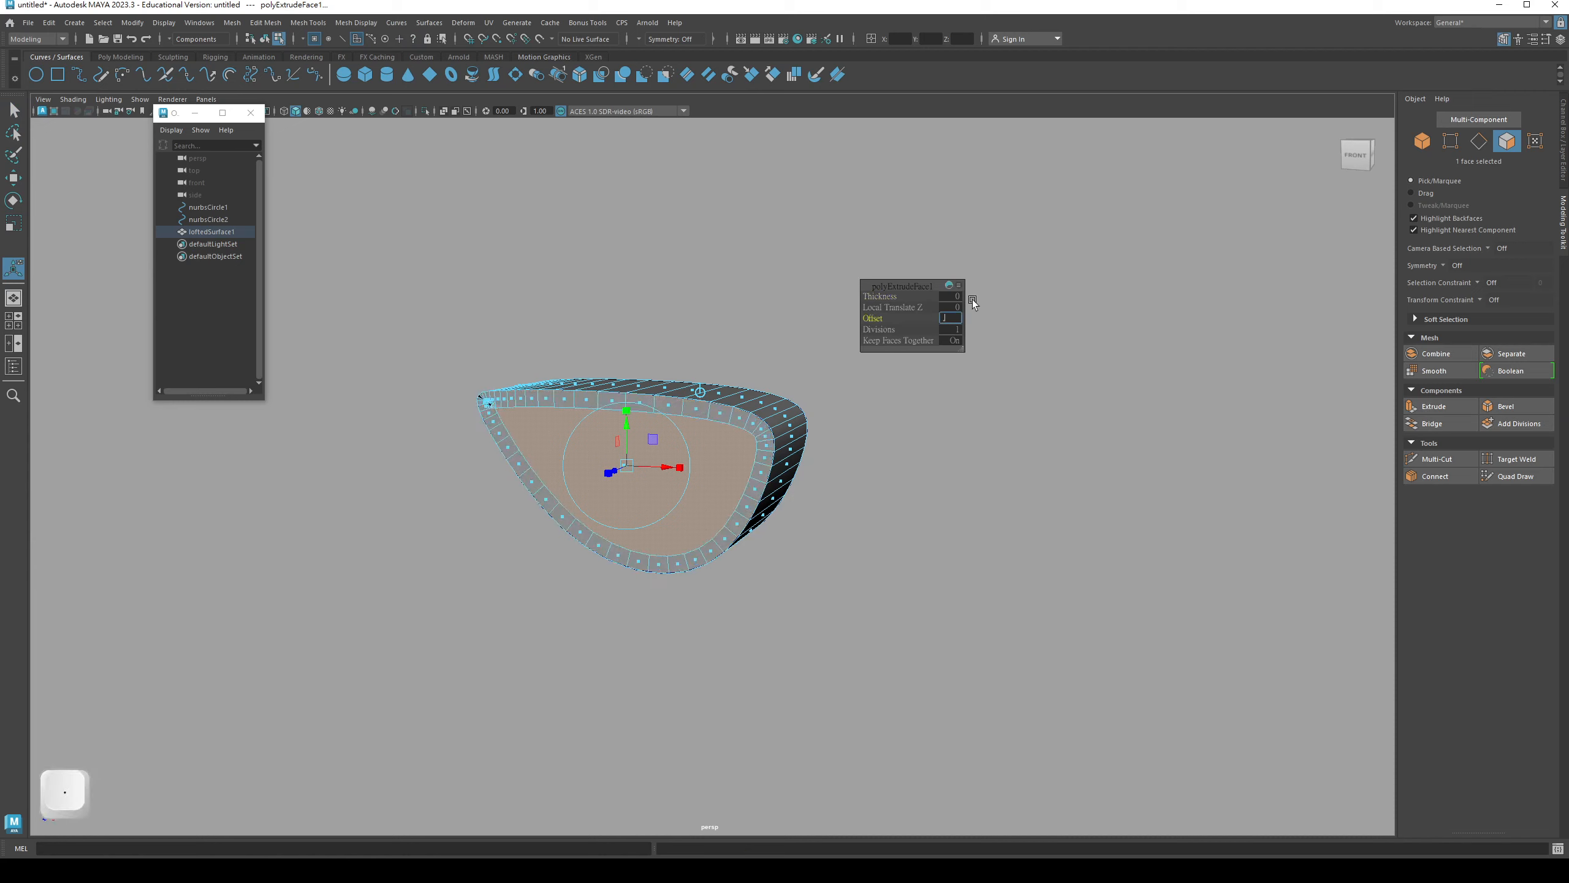
{"action": "key", "text": "Return"}
- Examine how the inset border's vertices crowd together at the pointed corner of the eye shape
{"action": "left_click_drag", "start_coordinate": [426, 278], "coordinate": [525, 384], "text": "alt"}
{"action": "right_click_drag", "start_coordinate": [525, 383], "coordinate": [556, 414], "text": "alt"}
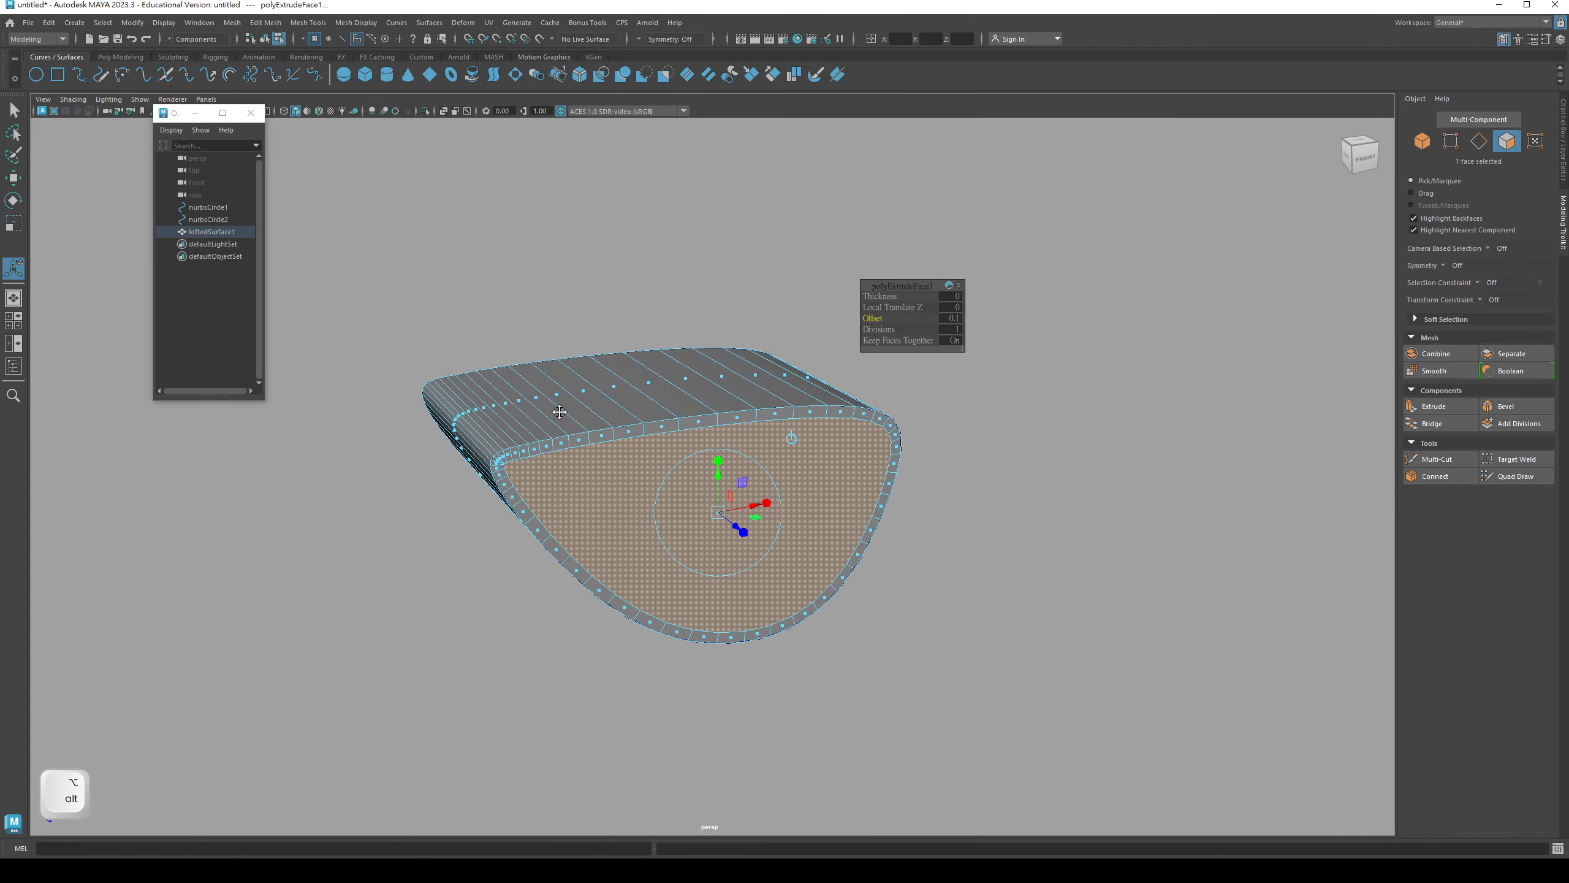
{"action": "middle_click_drag", "start_coordinate": [557, 414], "coordinate": [748, 431], "text": "alt"}
{"action": "right_click_drag", "start_coordinate": [748, 431], "coordinate": [1041, 456], "text": "alt"}
{"action": "left_click_drag", "start_coordinate": [1041, 455], "coordinate": [909, 457], "text": "alt"}
{"action": "right_click_drag", "start_coordinate": [909, 457], "coordinate": [641, 509], "text": "alt"}
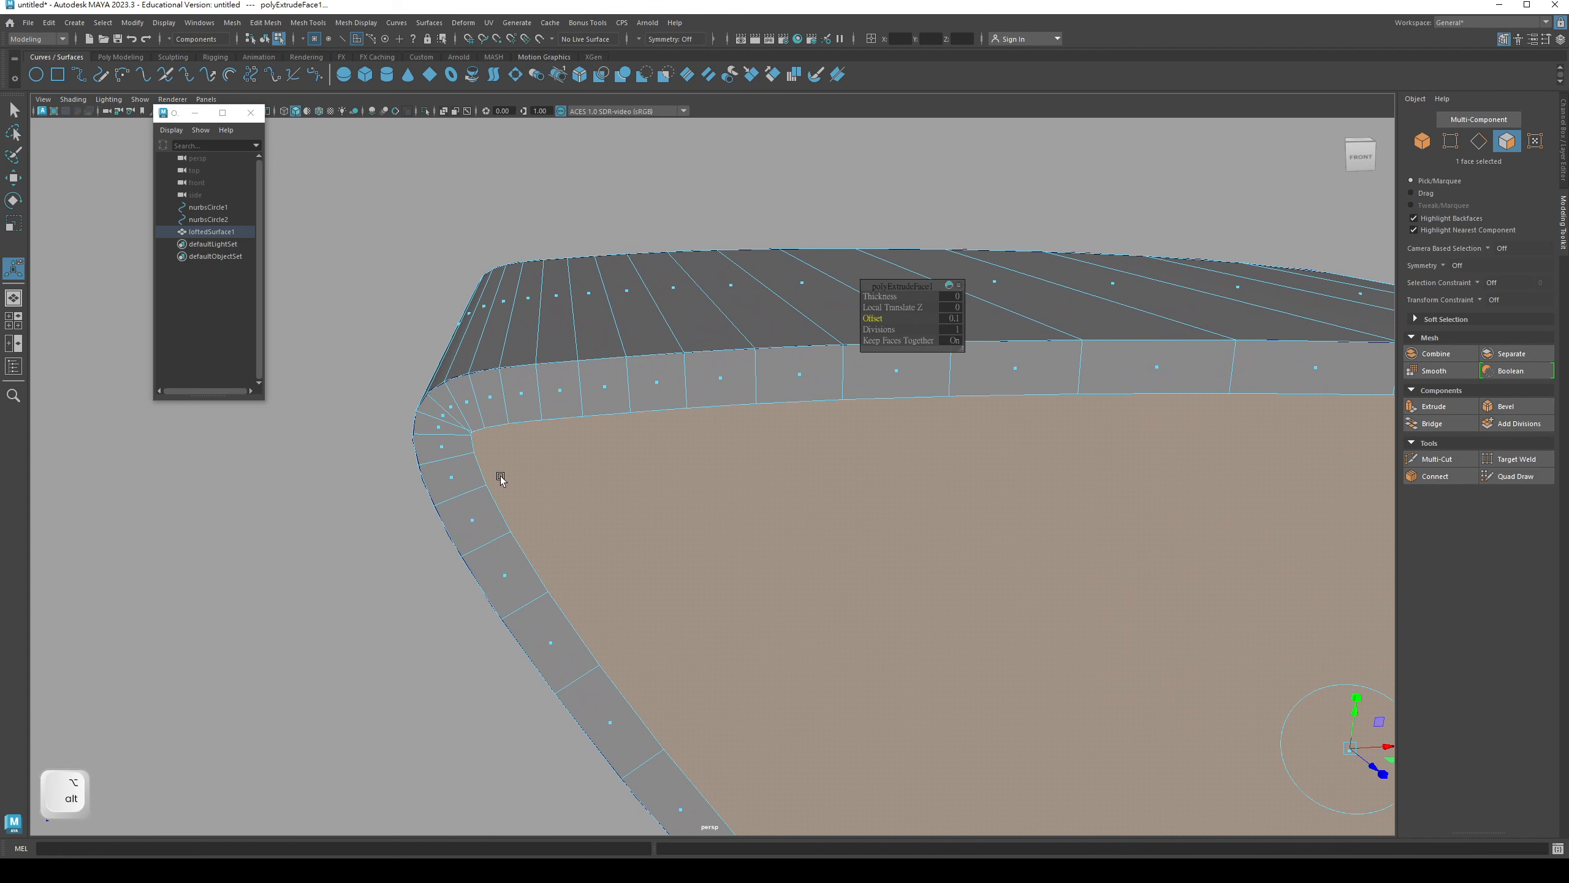
{"action": "left_click_drag", "start_coordinate": [499, 479], "coordinate": [623, 480], "text": "alt"}
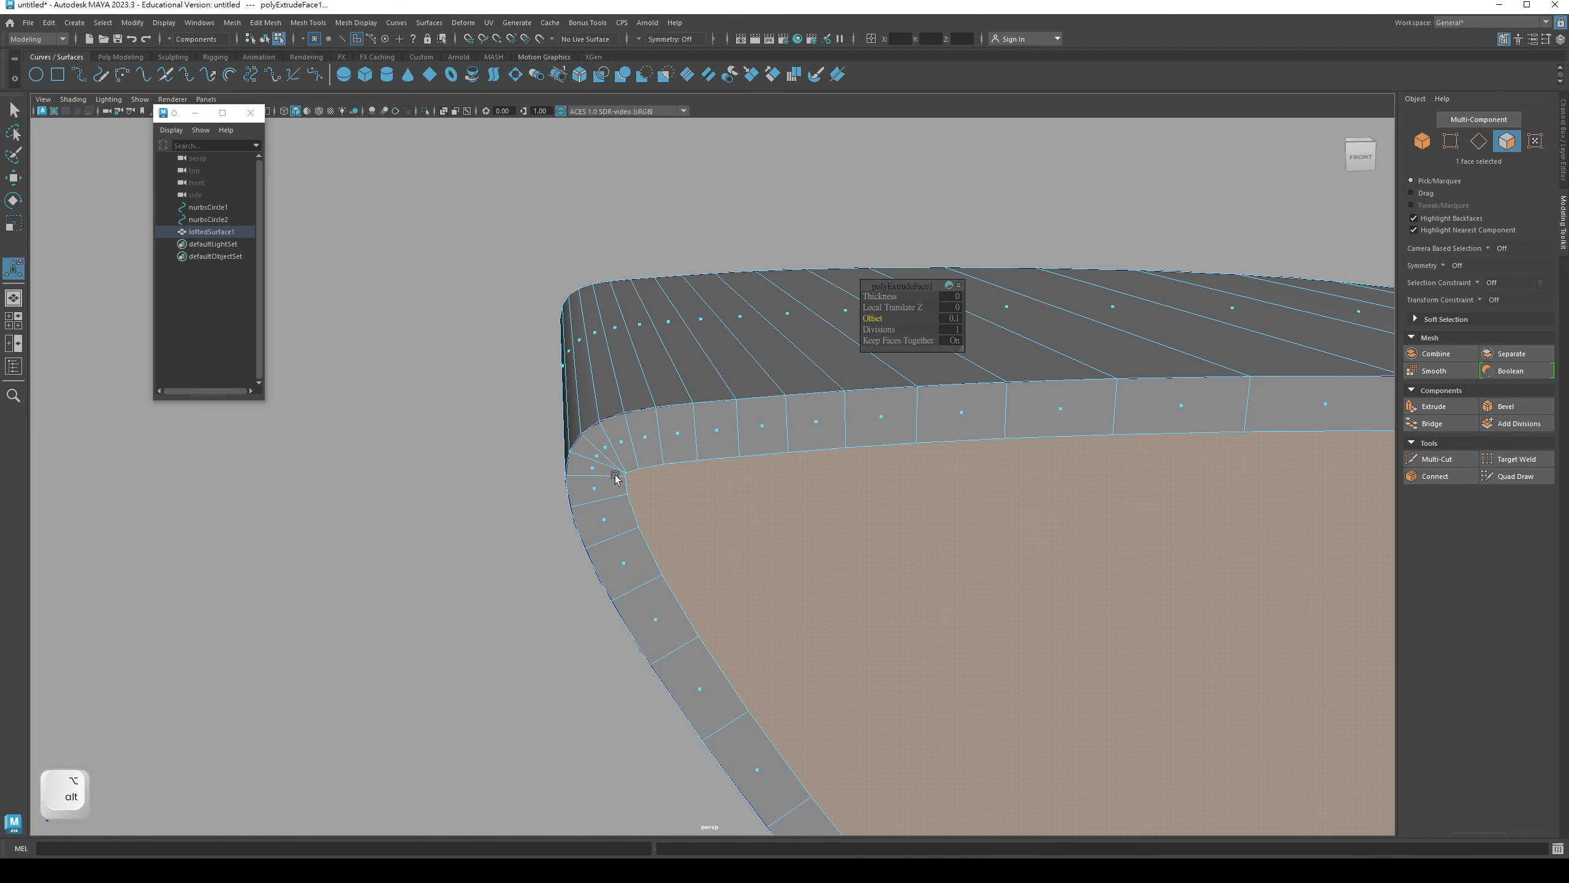
{"action": "left_click_drag", "start_coordinate": [741, 488], "coordinate": [506, 494], "text": "alt"}
{"action": "middle_click_drag", "start_coordinate": [457, 494], "coordinate": [634, 507], "text": "alt"}
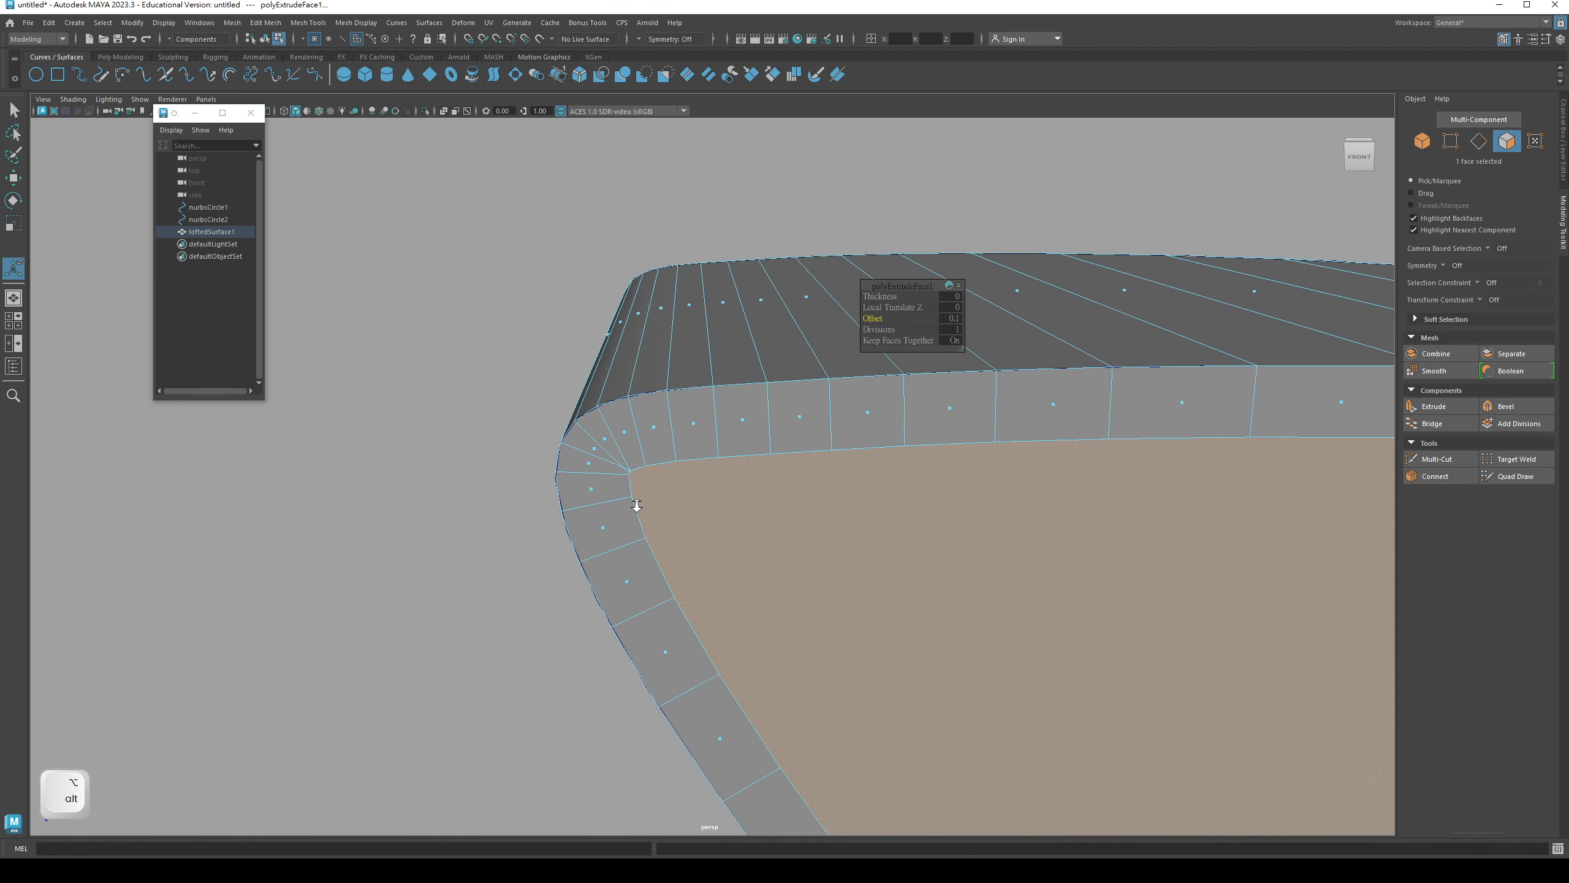
{"action": "right_click_drag", "start_coordinate": [634, 507], "coordinate": [745, 518], "text": "alt"}
{"action": "right_click_drag", "start_coordinate": [414, 489], "coordinate": [530, 483], "text": "alt"}
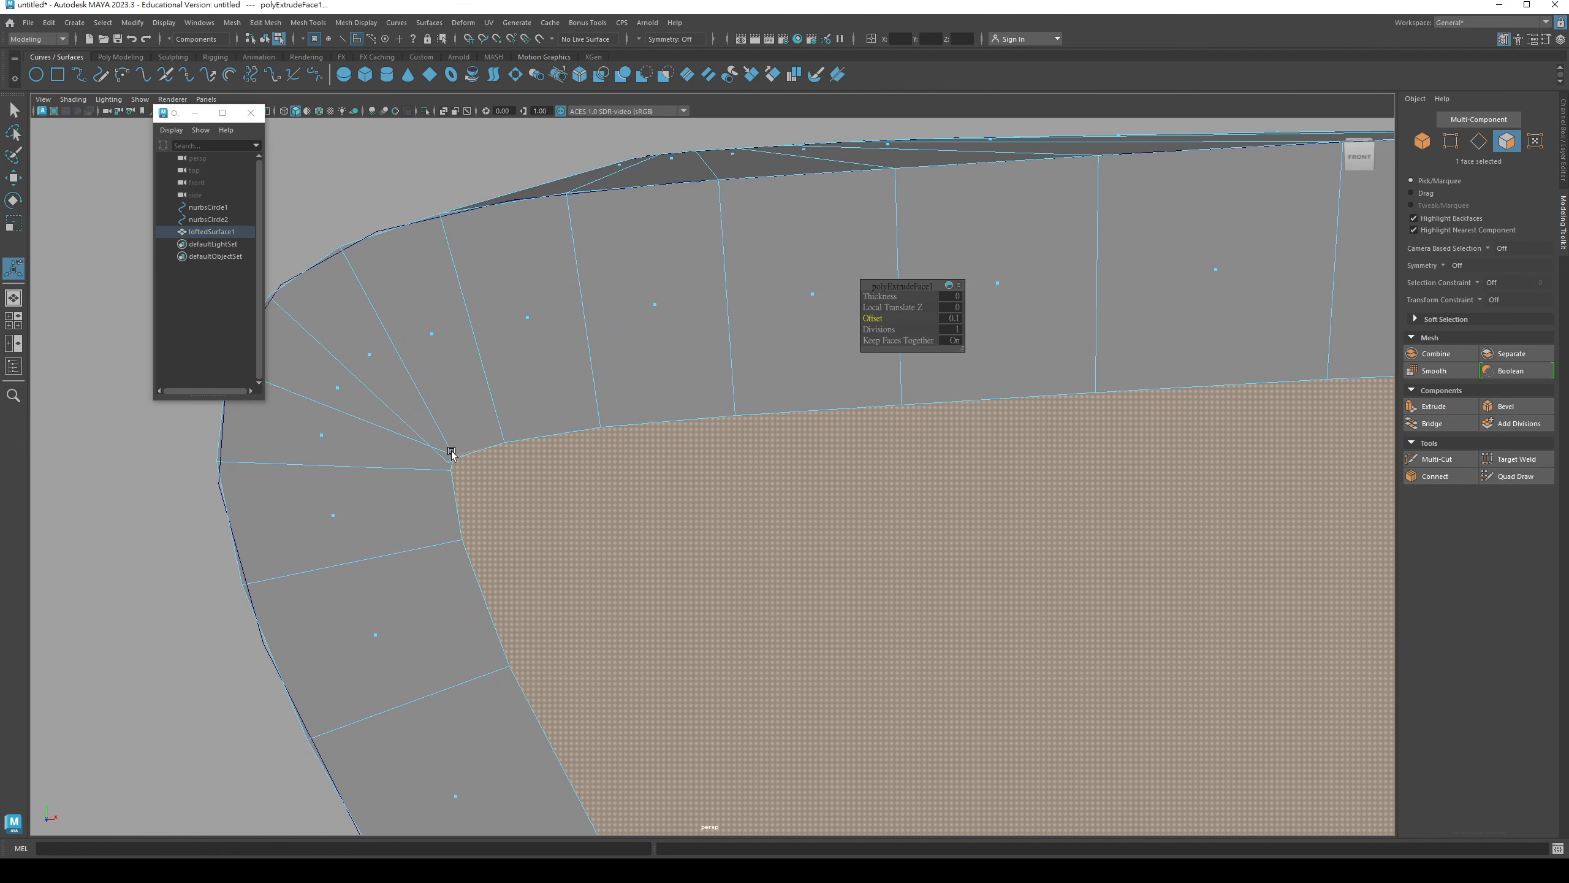
{"action": "right_click_drag", "start_coordinate": [625, 411], "coordinate": [442, 418], "text": "alt"}
{"action": "middle_click_drag", "start_coordinate": [636, 432], "coordinate": [609, 389], "text": "alt"}
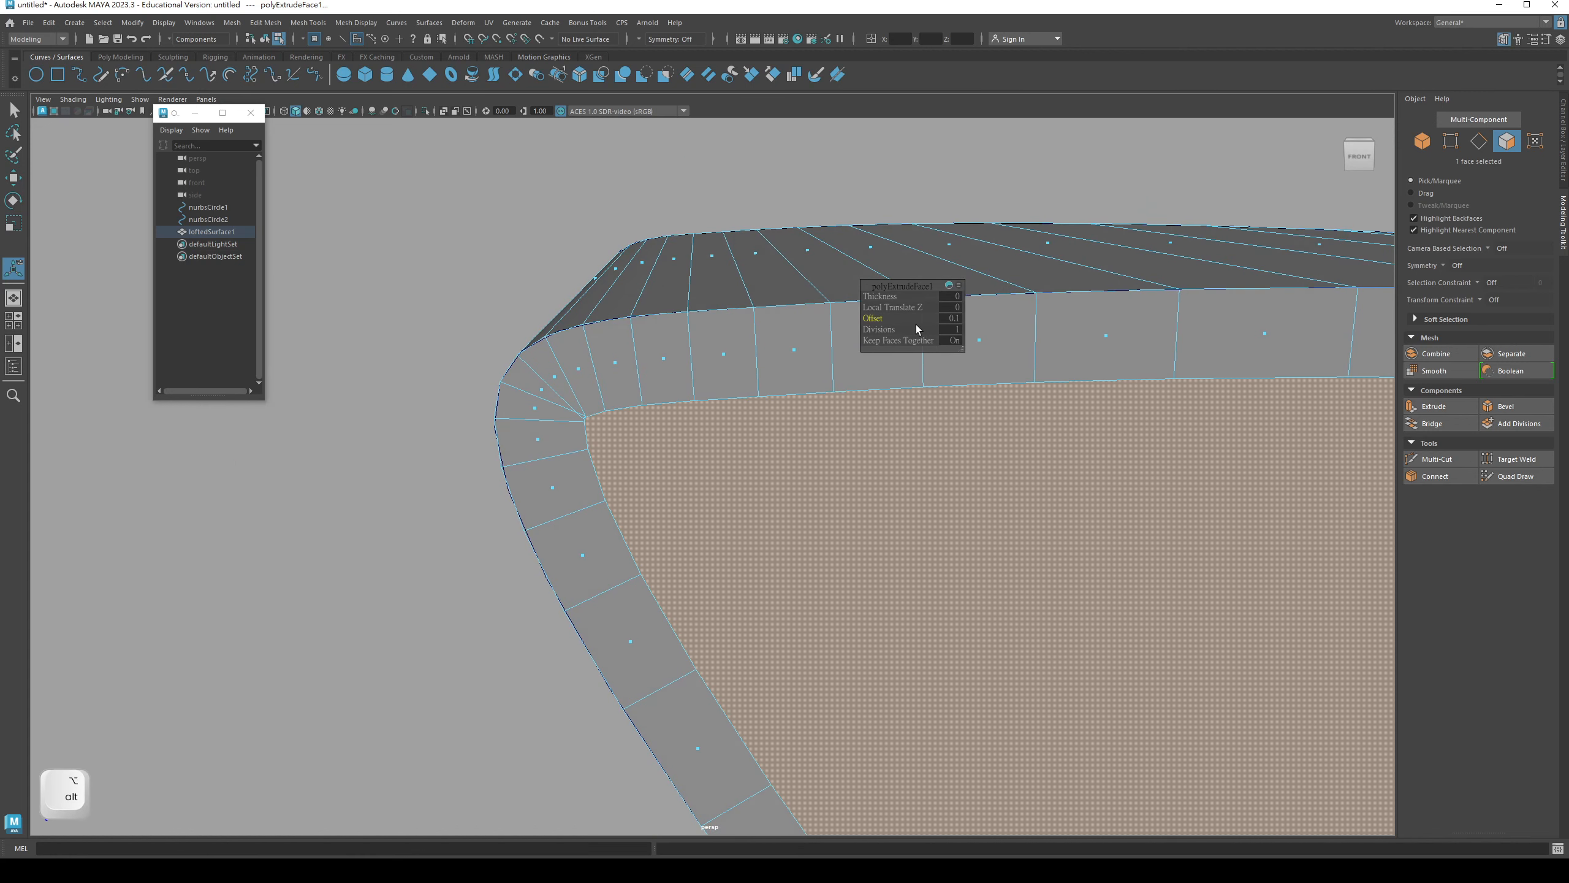
- Try an Offset of 0.05 on the front face extrusion and settle on 0.08
{"action": "left_click", "coordinate": [962, 318]}
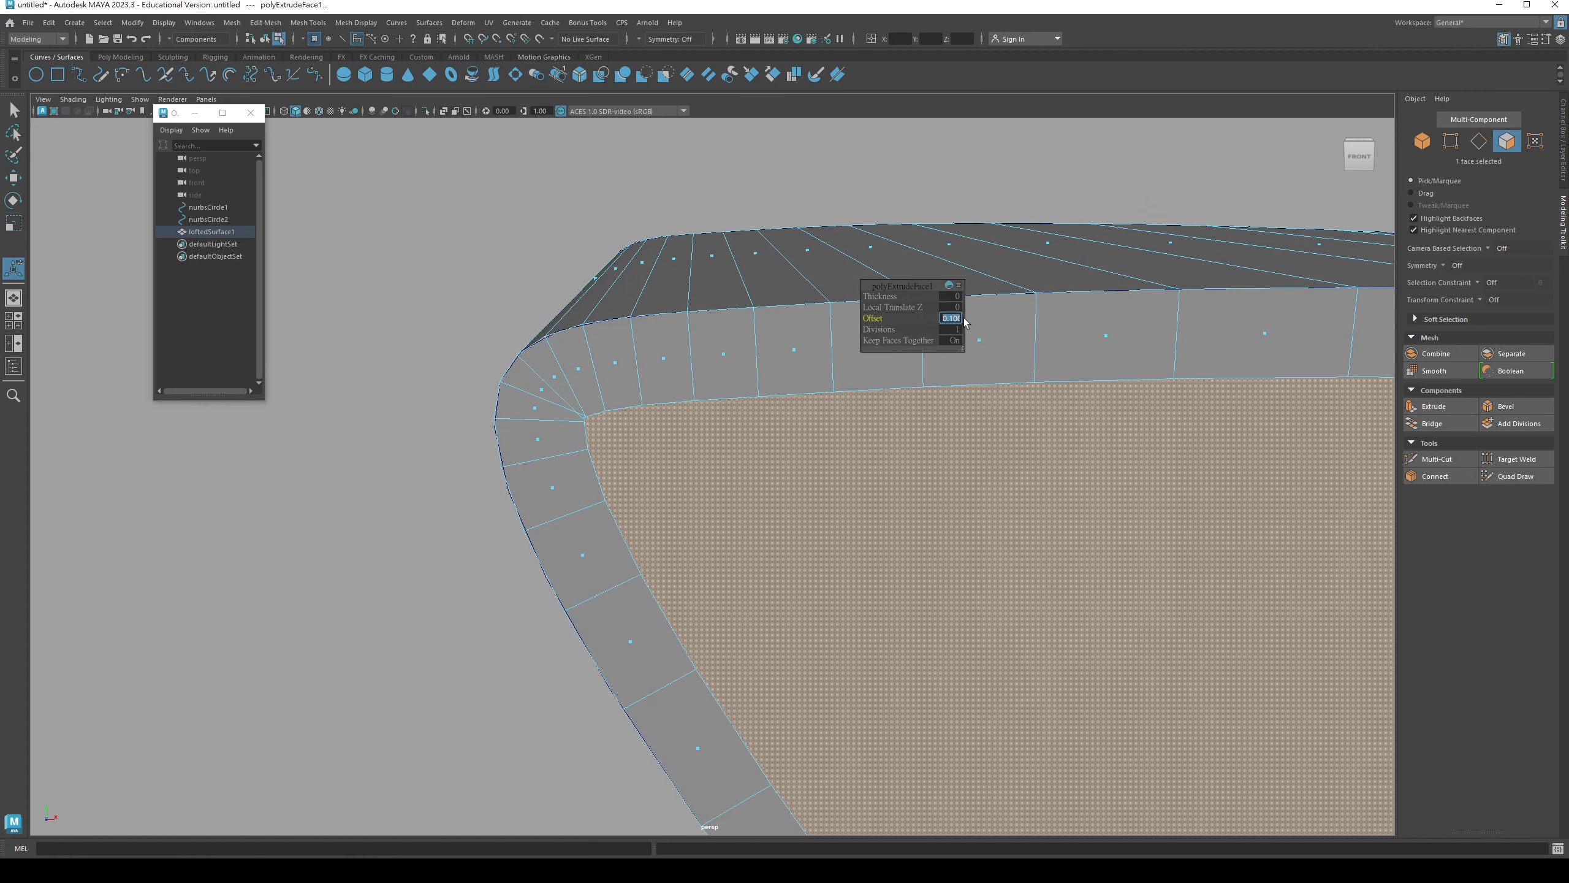
{"action": "type", "text": ".05"}
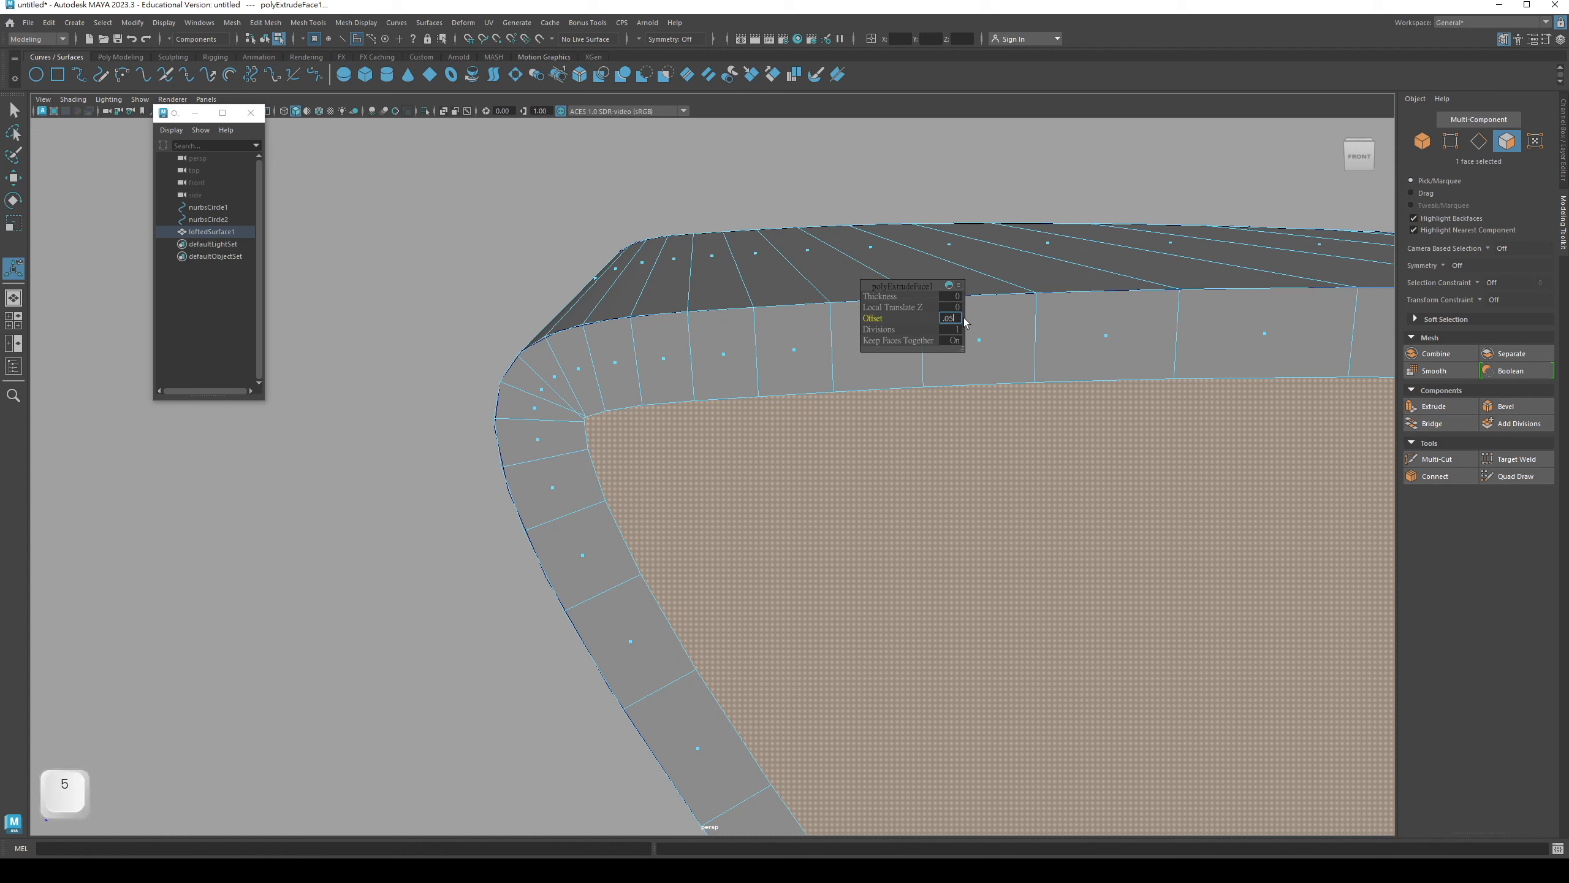
{"action": "key", "text": "Return"}
{"action": "type", "text": ".08"}
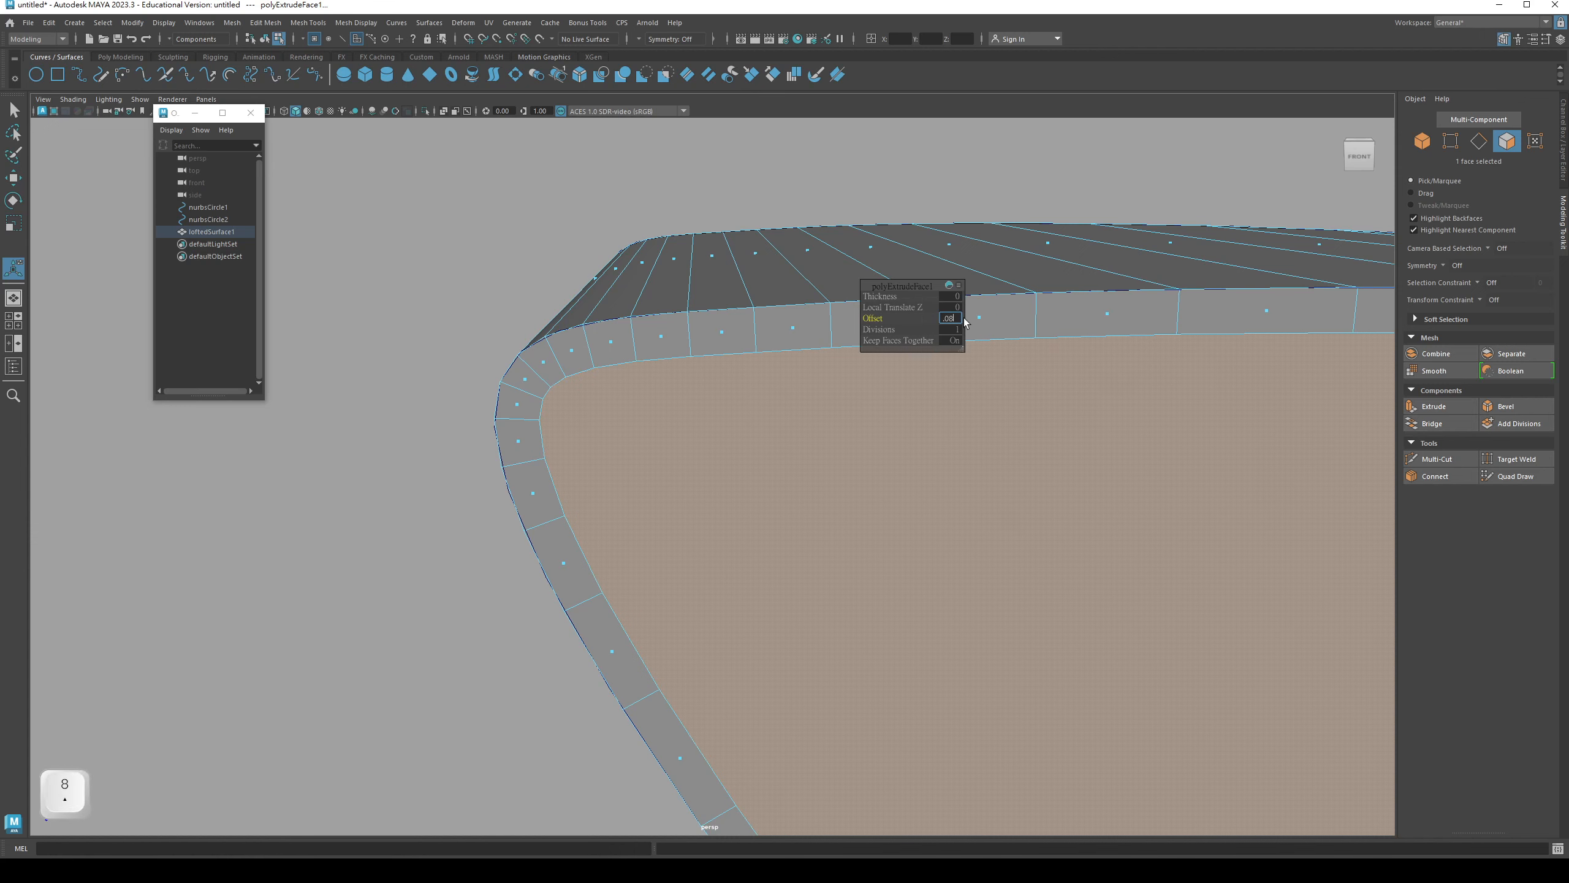
{"action": "key", "text": "Return"}
{"action": "left_click_drag", "start_coordinate": [648, 378], "coordinate": [749, 543], "text": "alt"}
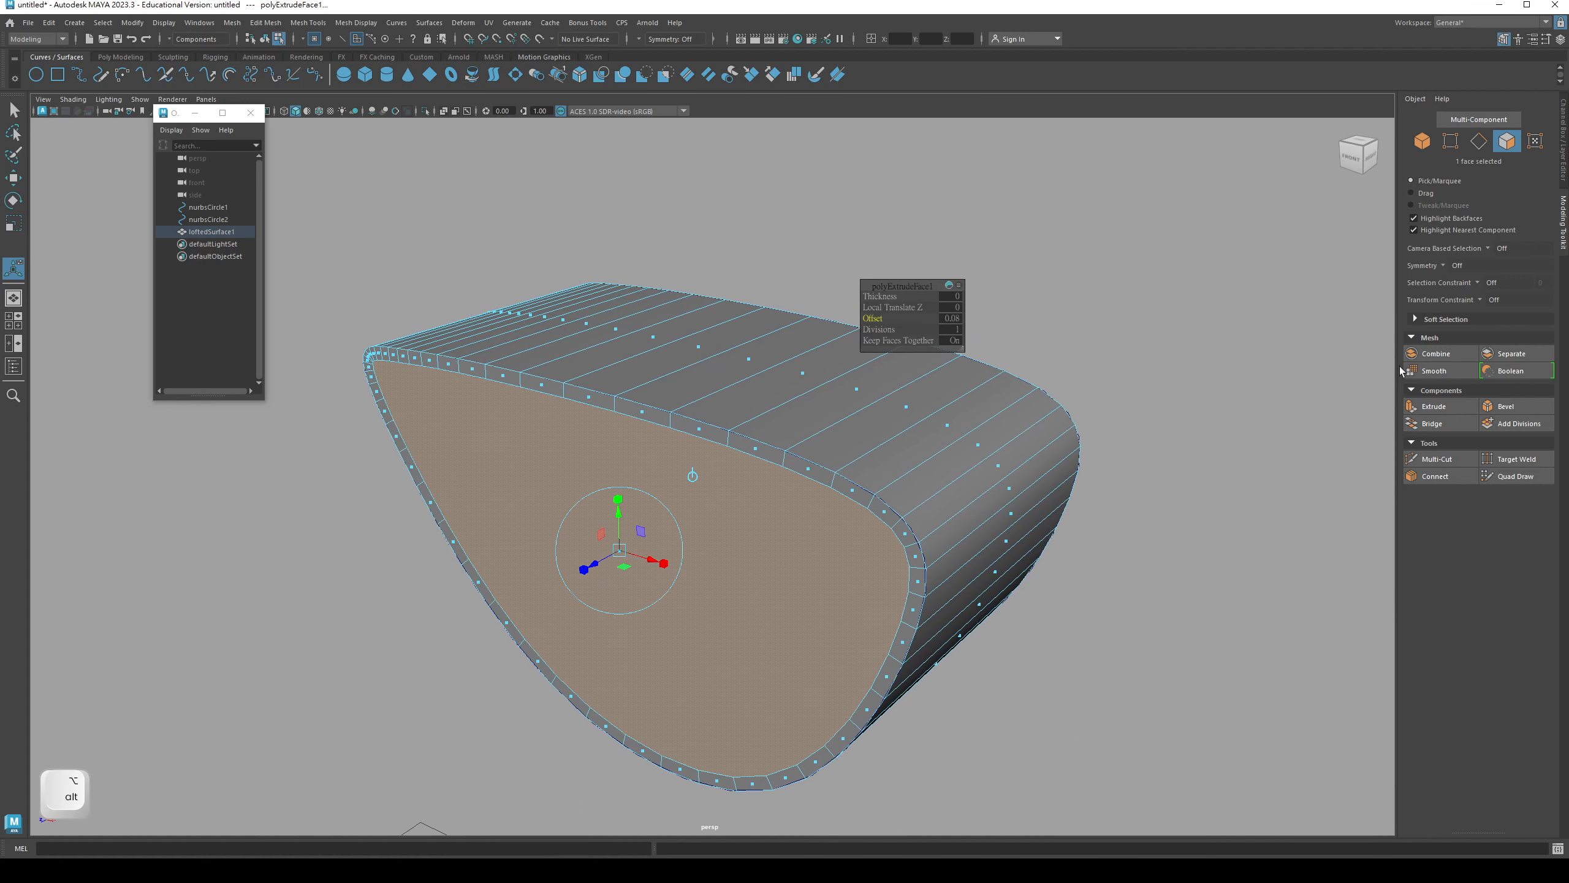
- Extrude the inset front face once more and return to object selection with the lofted surface selected
{"action": "left_click", "coordinate": [1434, 406]}
{"action": "left_click_drag", "start_coordinate": [617, 592], "coordinate": [665, 488], "text": "alt"}
{"action": "key", "text": "F8"}
{"action": "left_click", "coordinate": [466, 674]}
{"action": "left_click", "coordinate": [600, 491]}
- Select the eye shape's back cap face and study the eye housing close up in the other WALL-E reference images
{"action": "right_click", "coordinate": [659, 420]}
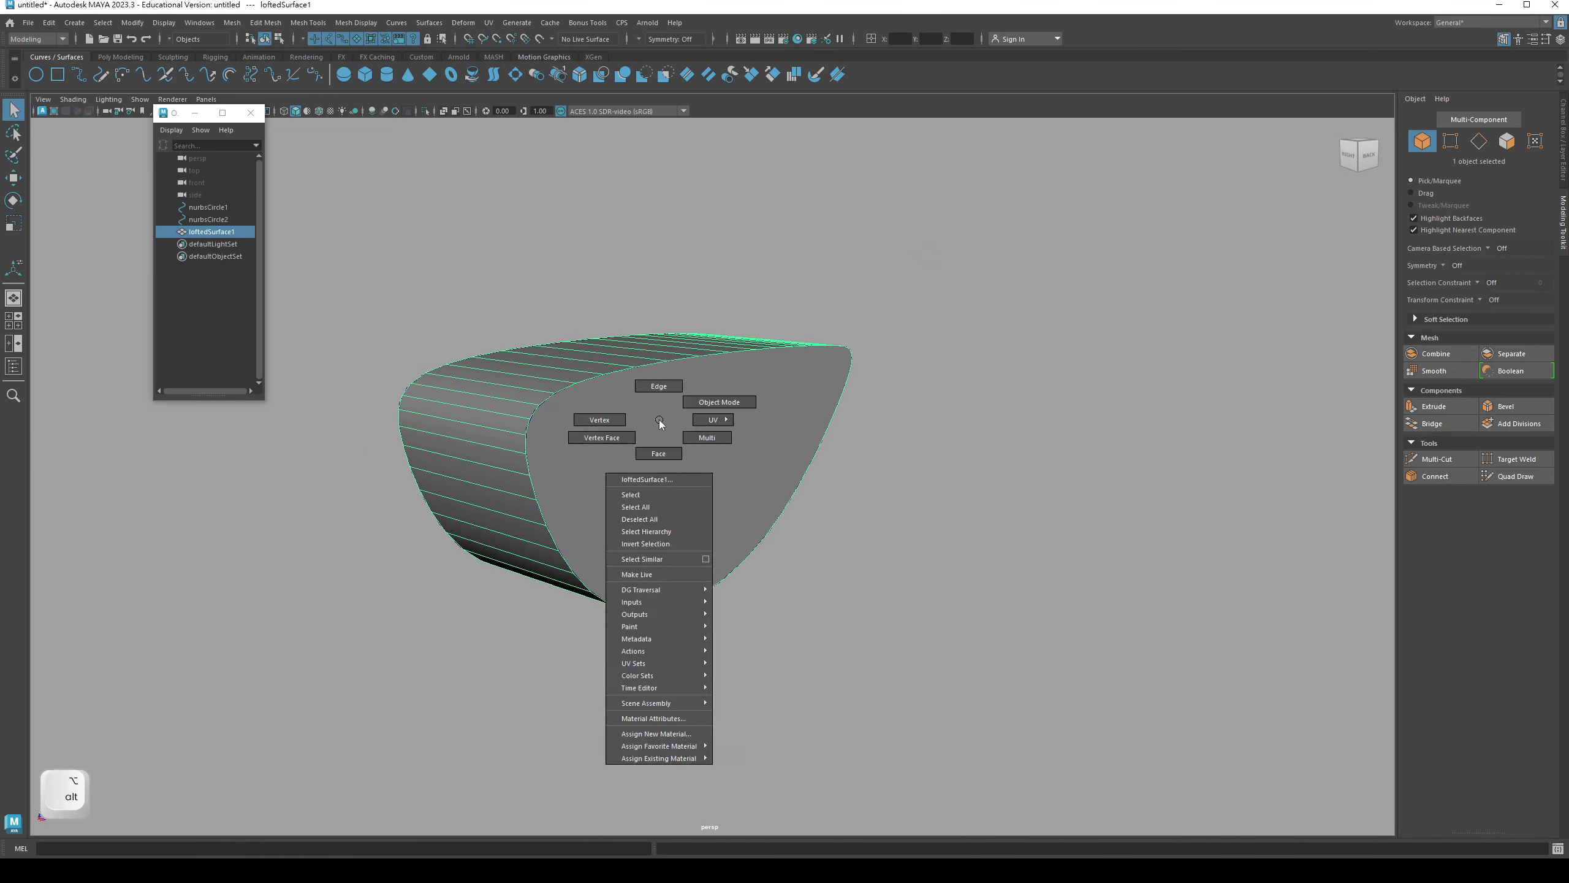
{"action": "left_click", "coordinate": [658, 452]}
{"action": "left_click", "coordinate": [682, 493]}
{"action": "left_click_drag", "start_coordinate": [681, 493], "coordinate": [671, 511], "text": "alt"}
{"action": "key", "text": "alt+Tab"}
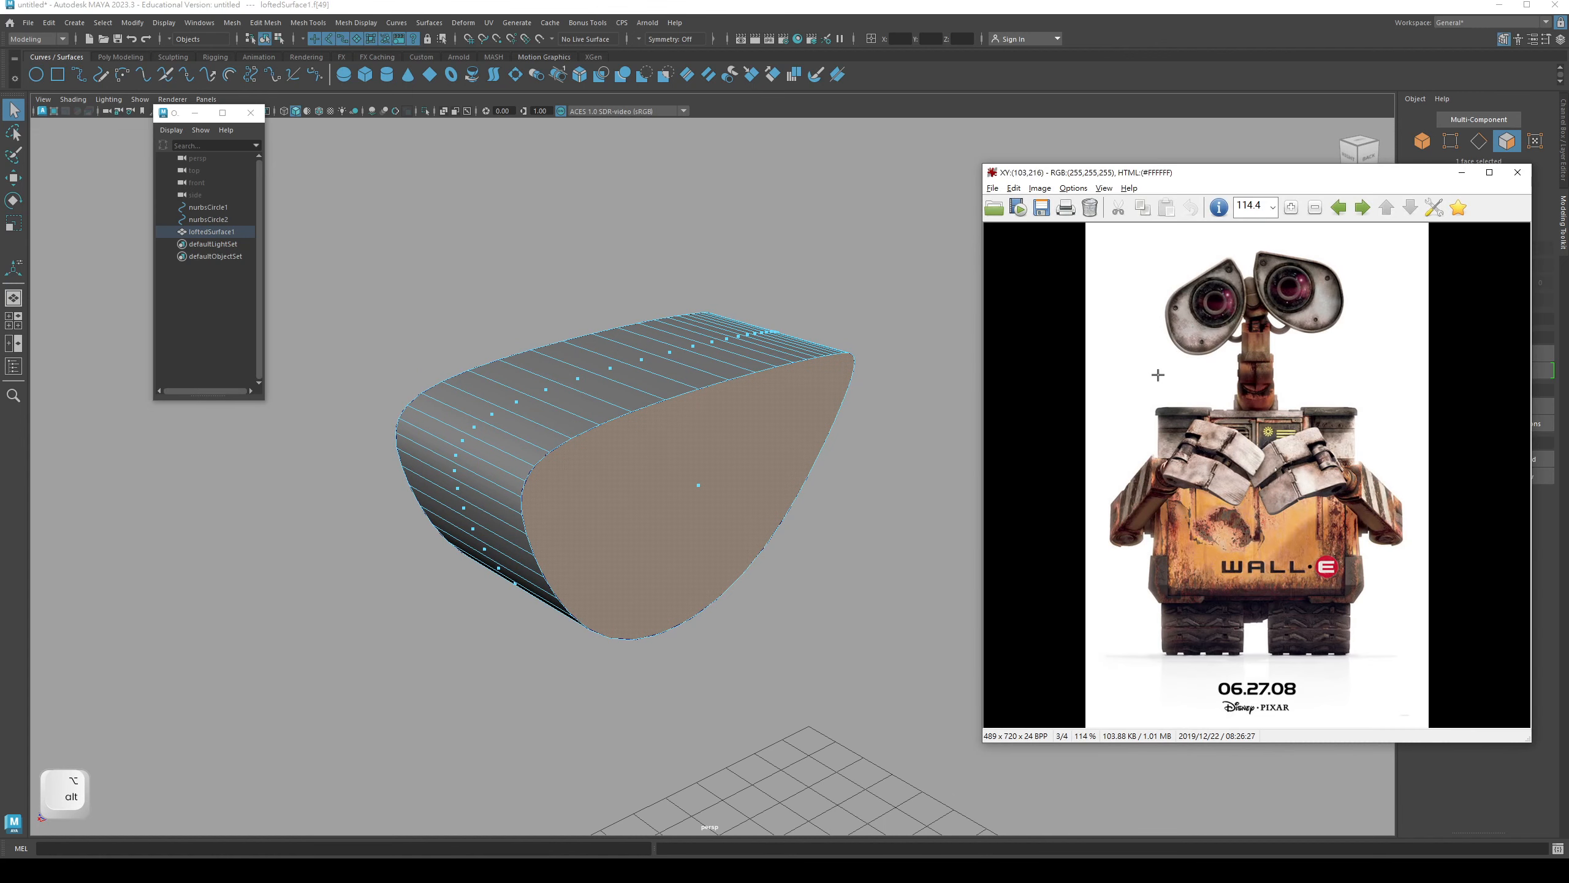
{"action": "key", "text": "Page_Up"}
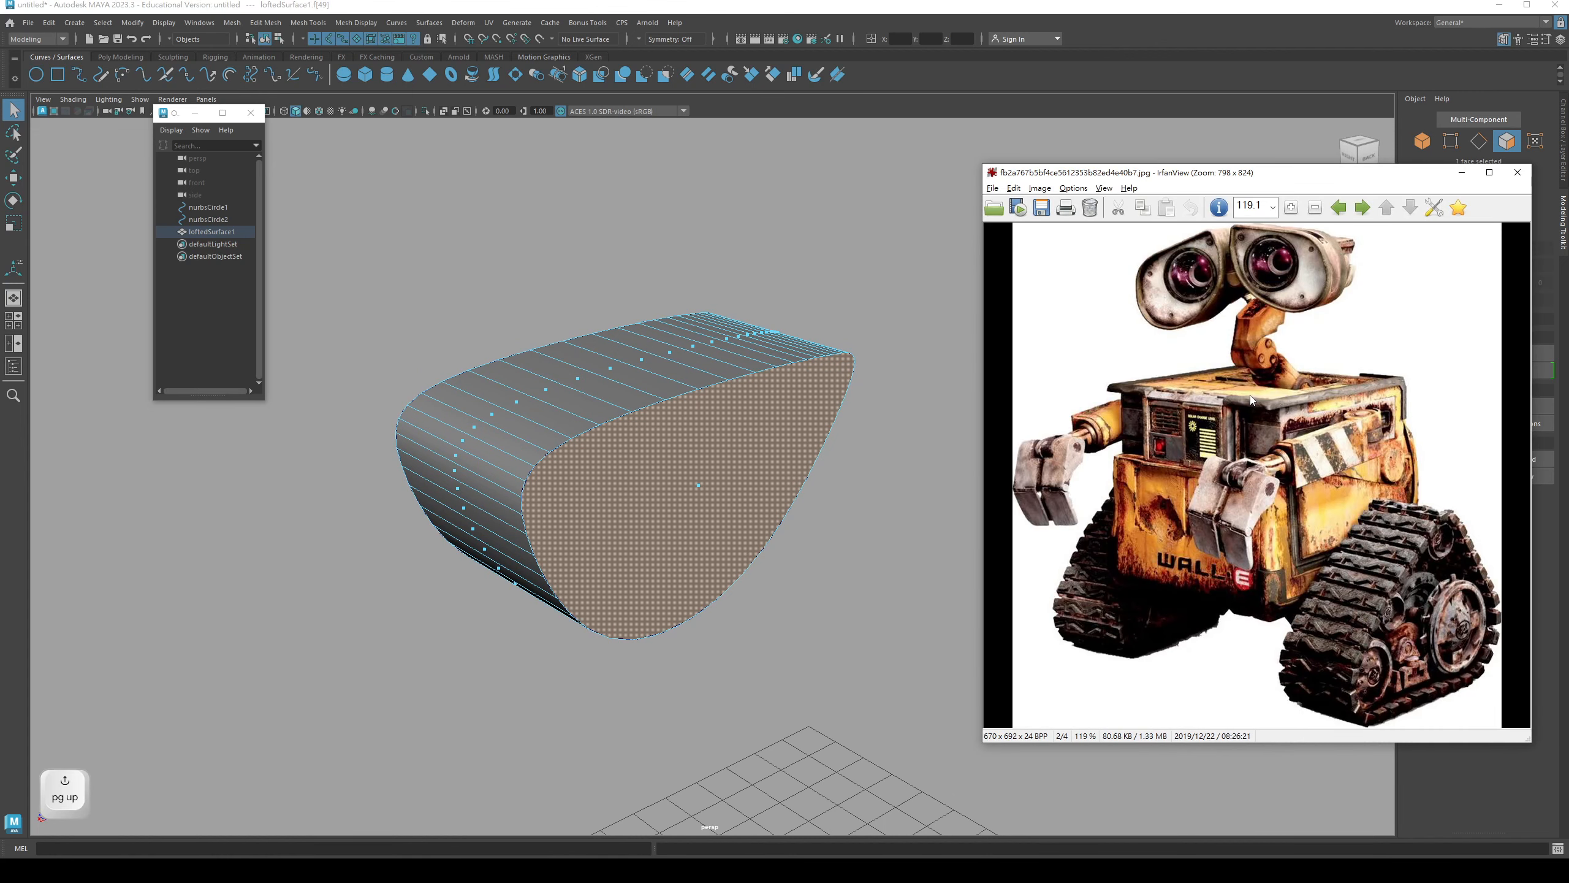
{"action": "key", "text": "Page_Up"}
{"action": "key", "text": "Page_Up"}
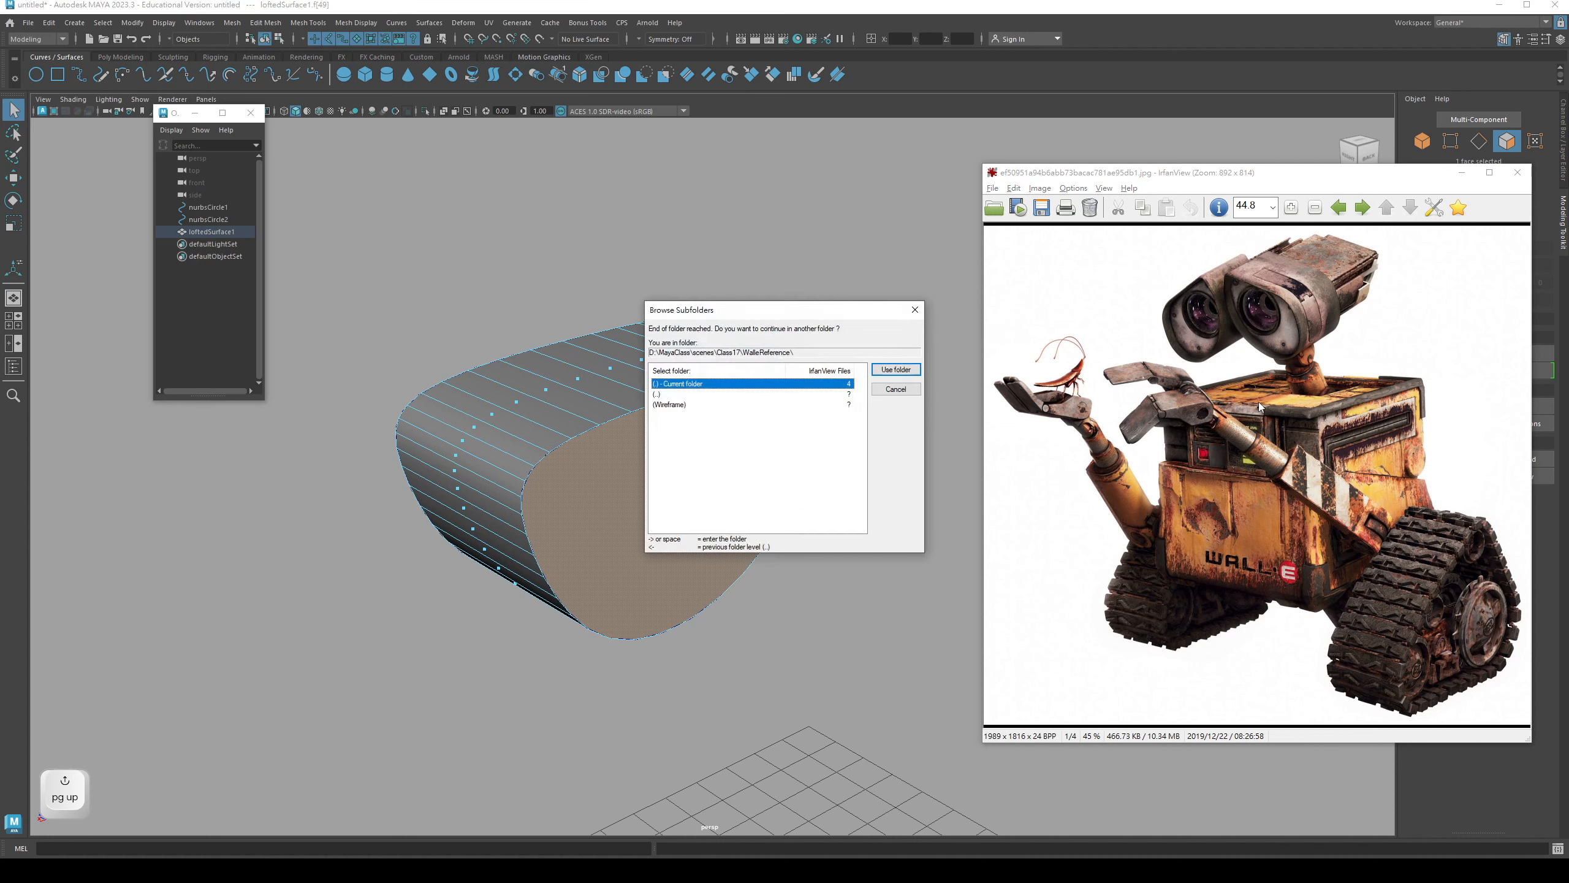
{"action": "key", "text": "Page_Down"}
{"action": "left_click", "coordinate": [886, 392]}
{"action": "left_click_drag", "start_coordinate": [1169, 268], "coordinate": [1375, 365]}
{"action": "left_click", "coordinate": [1331, 315]}
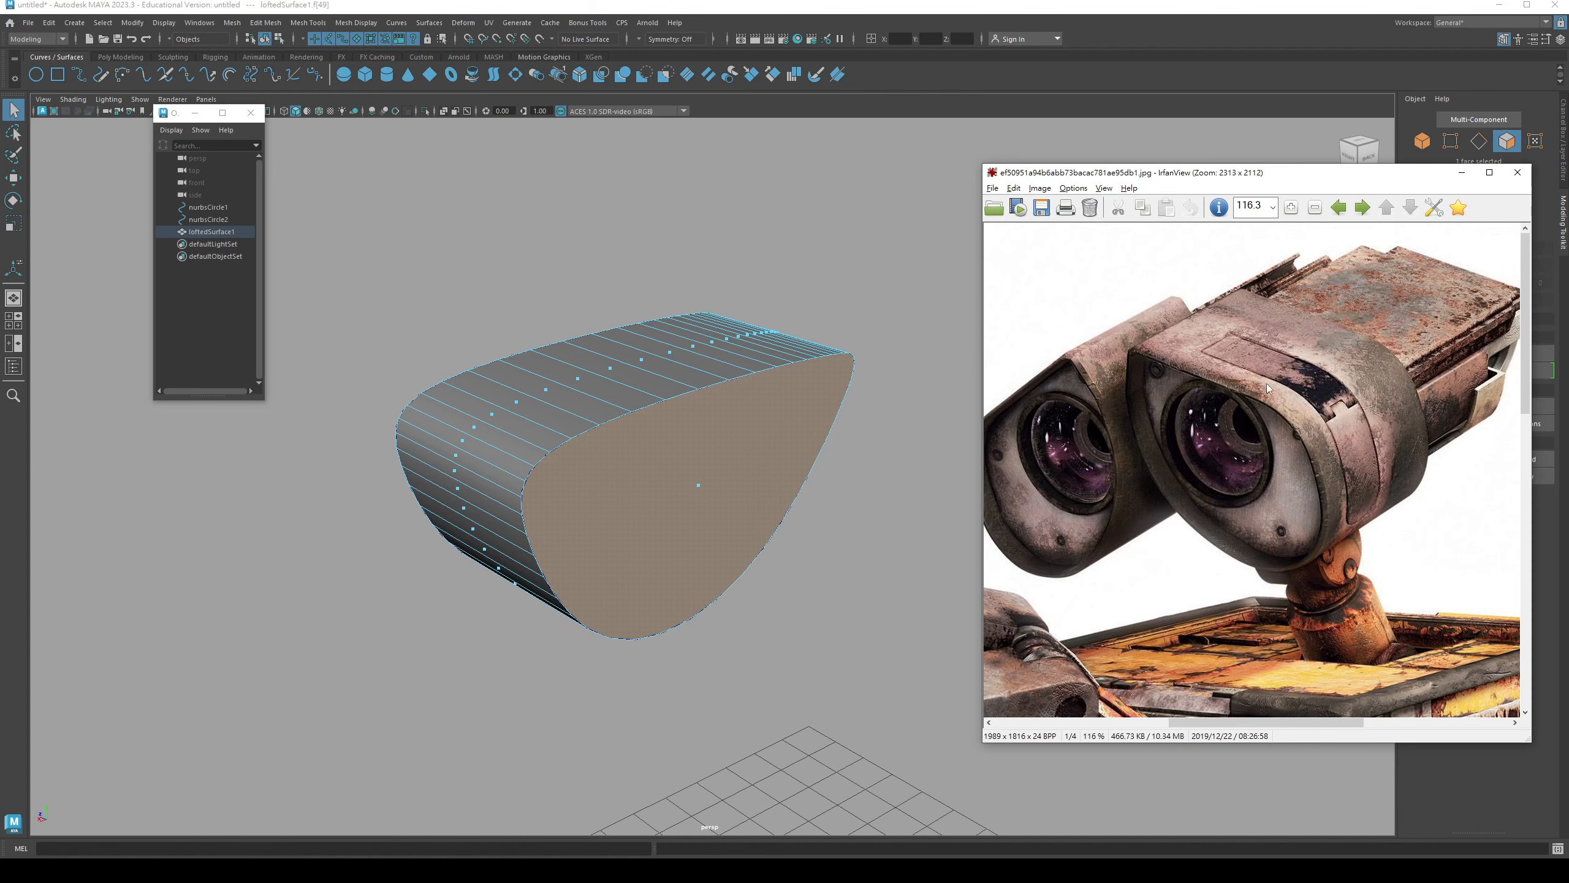
- Hide the reference image and try extruding the back cap face of the eye shape
{"action": "left_click", "coordinate": [662, 464]}
{"action": "right_click_drag", "start_coordinate": [696, 501], "coordinate": [532, 523], "text": "alt"}
{"action": "left_click_drag", "start_coordinate": [637, 464], "coordinate": [652, 491], "text": "alt"}
{"action": "key", "text": "q"}
{"action": "left_click", "coordinate": [551, 509]}
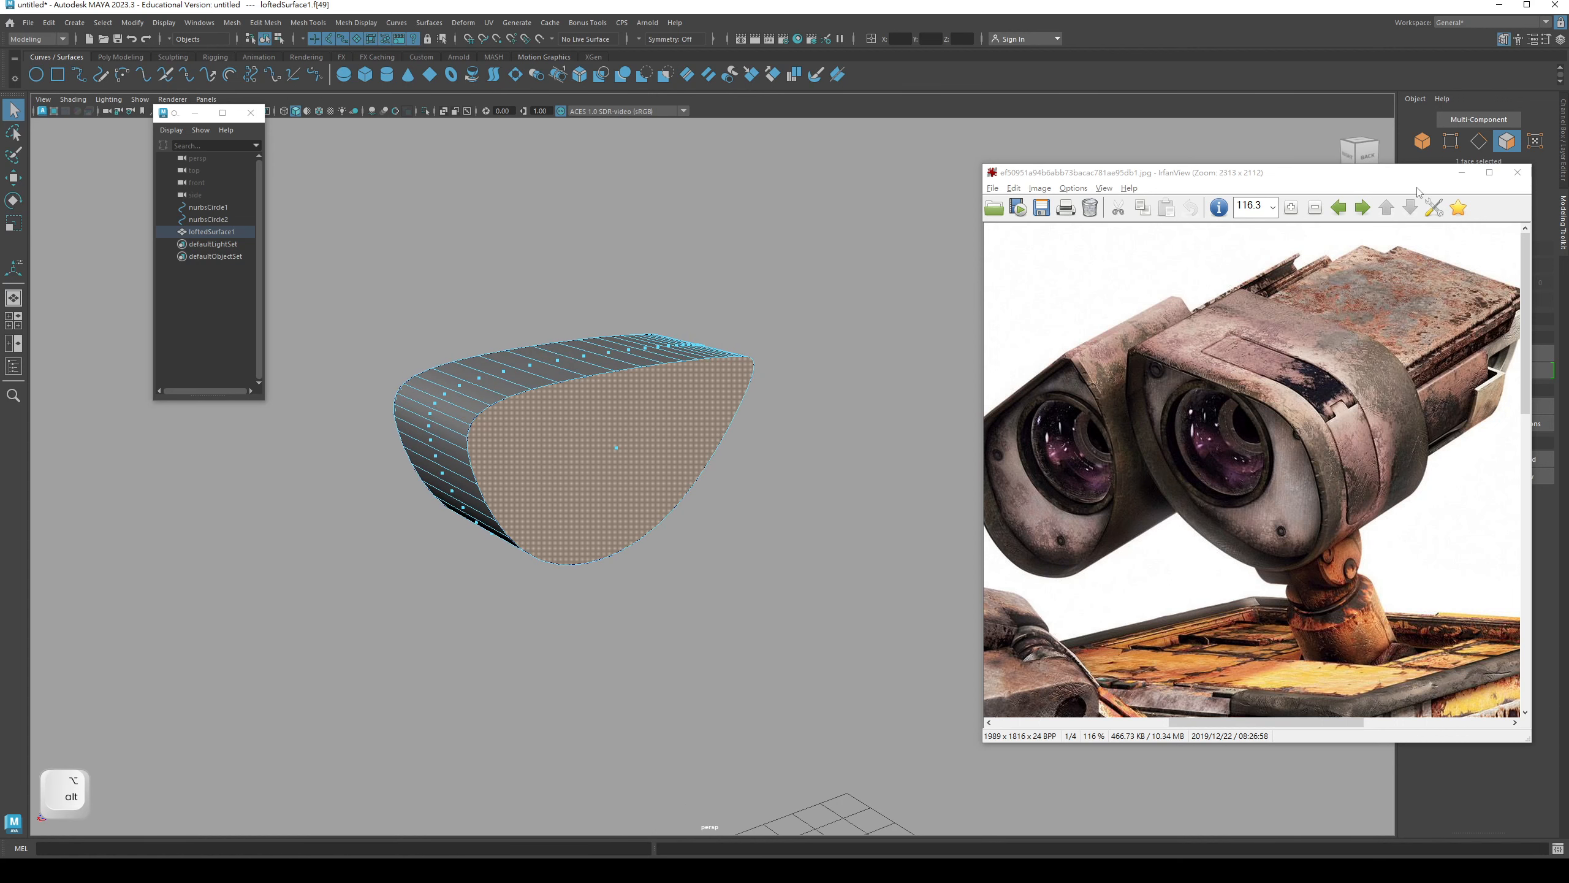
{"action": "left_click", "coordinate": [1462, 172]}
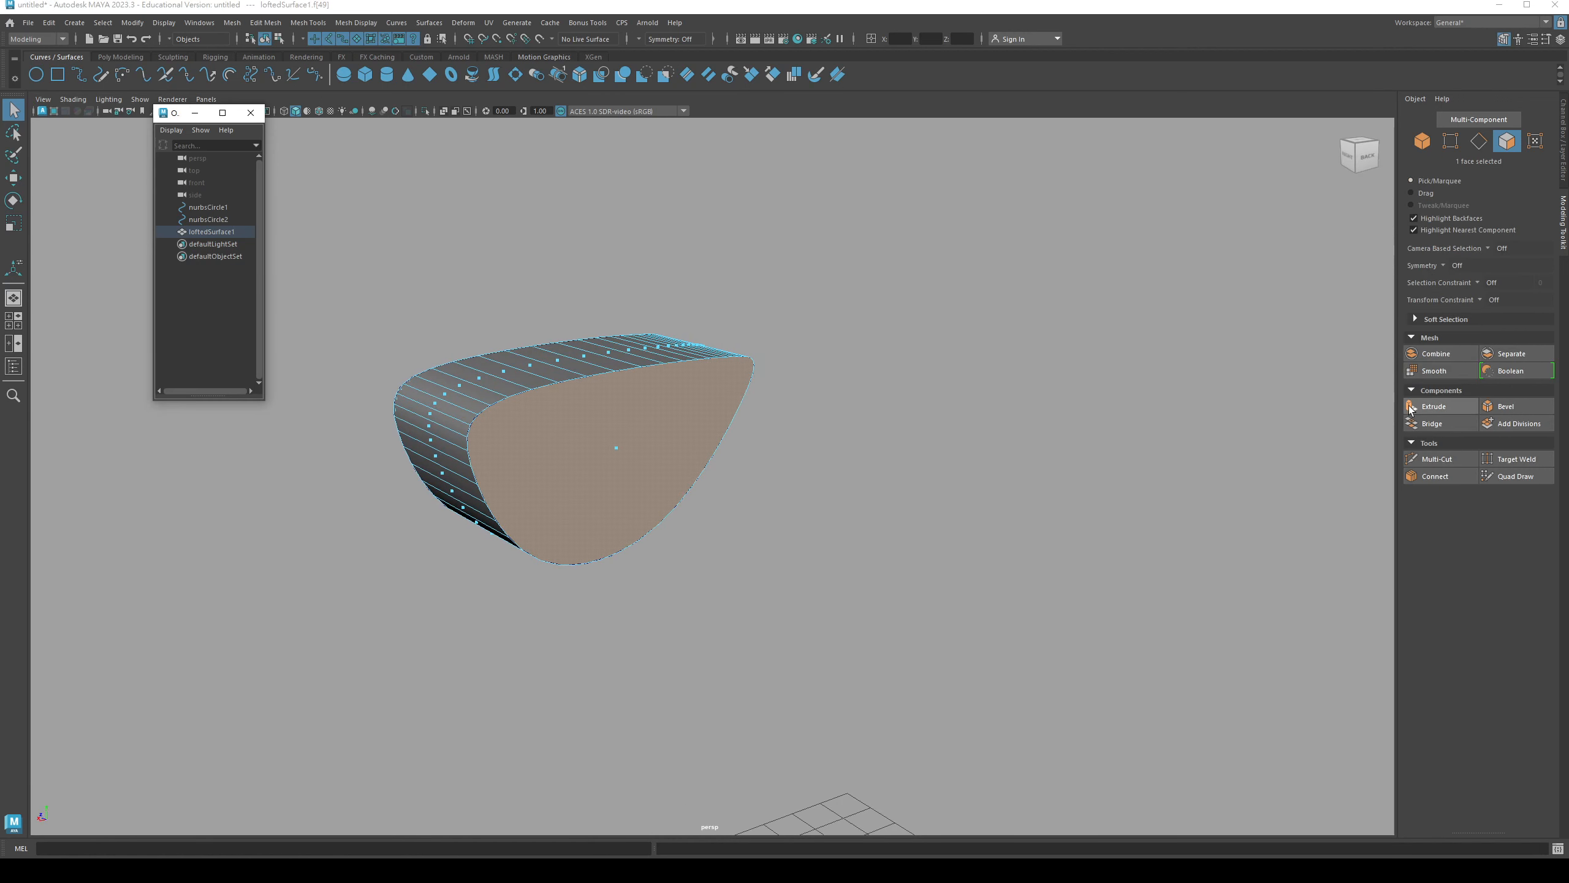
{"action": "left_click", "coordinate": [1411, 406]}
{"action": "left_click_drag", "start_coordinate": [788, 407], "coordinate": [878, 335], "text": "alt"}
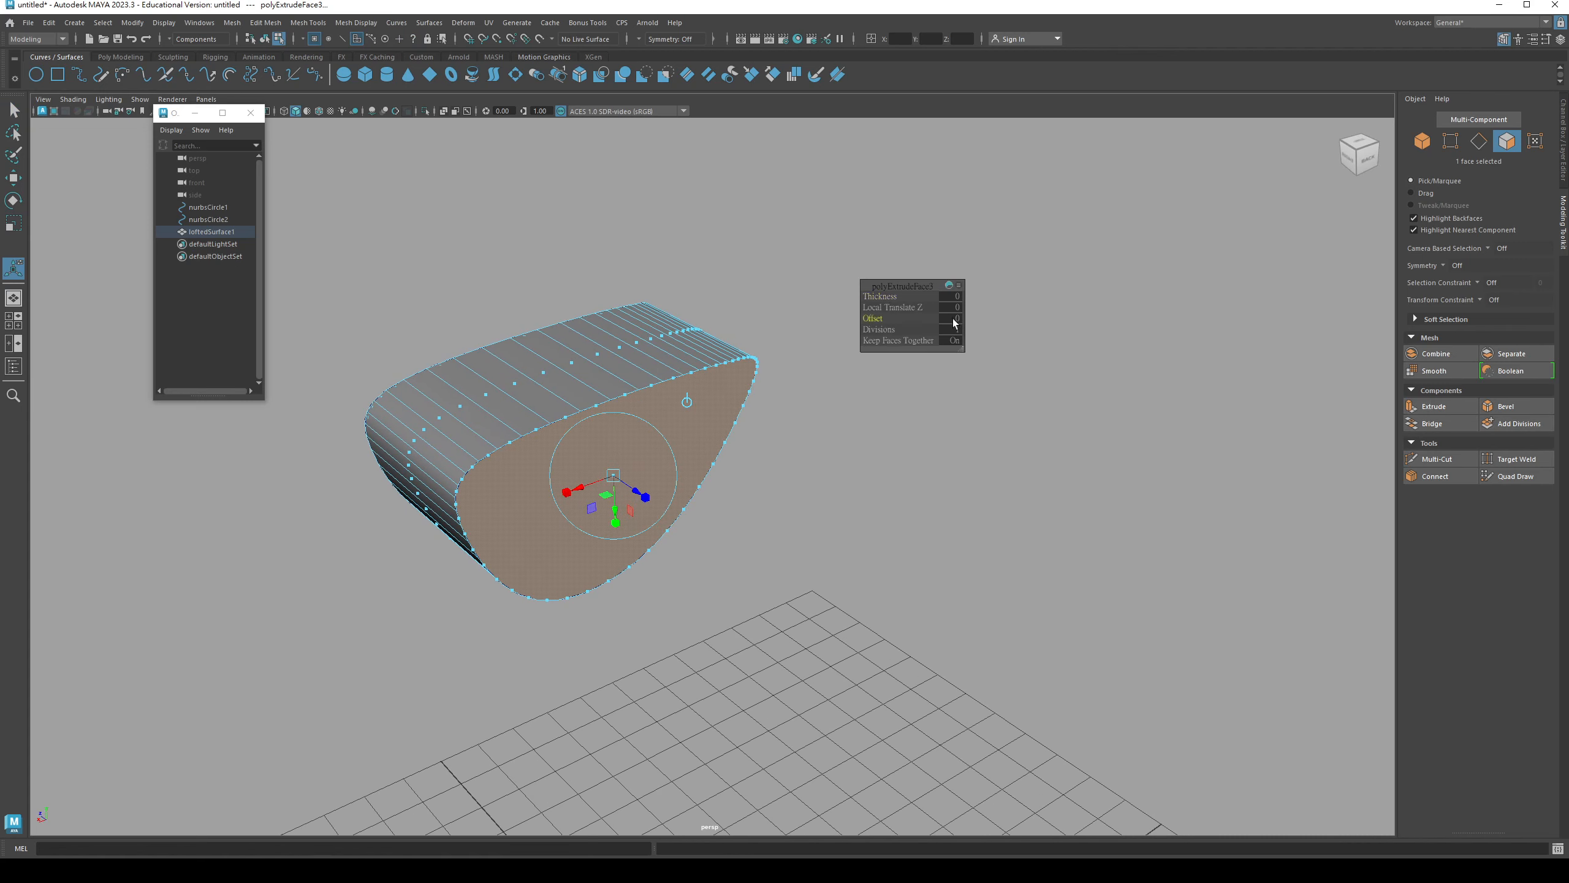
{"action": "left_click_drag", "start_coordinate": [1006, 364], "coordinate": [773, 518], "text": "alt"}
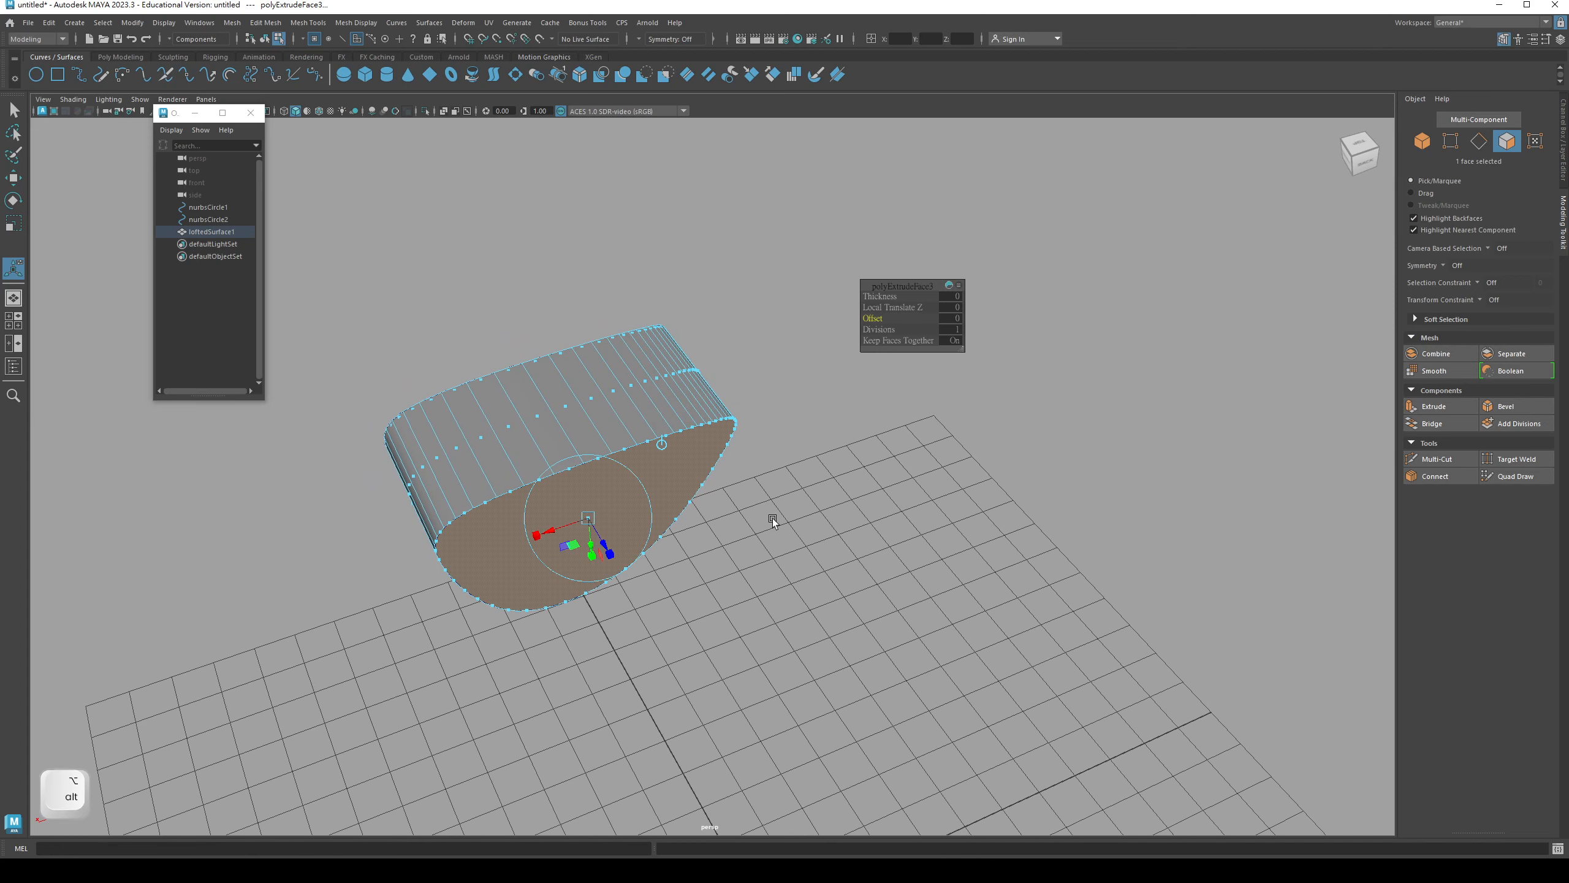
{"action": "key", "text": "ctrl+z"}
{"action": "key", "text": "ctrl+z"}
- Duplicate the closed eye surface as a whole object
{"action": "right_click_drag", "start_coordinate": [577, 413], "coordinate": [636, 403]}
{"action": "left_click_drag", "start_coordinate": [570, 438], "coordinate": [578, 508], "text": "alt"}
{"action": "key", "text": "ctrl+d"}
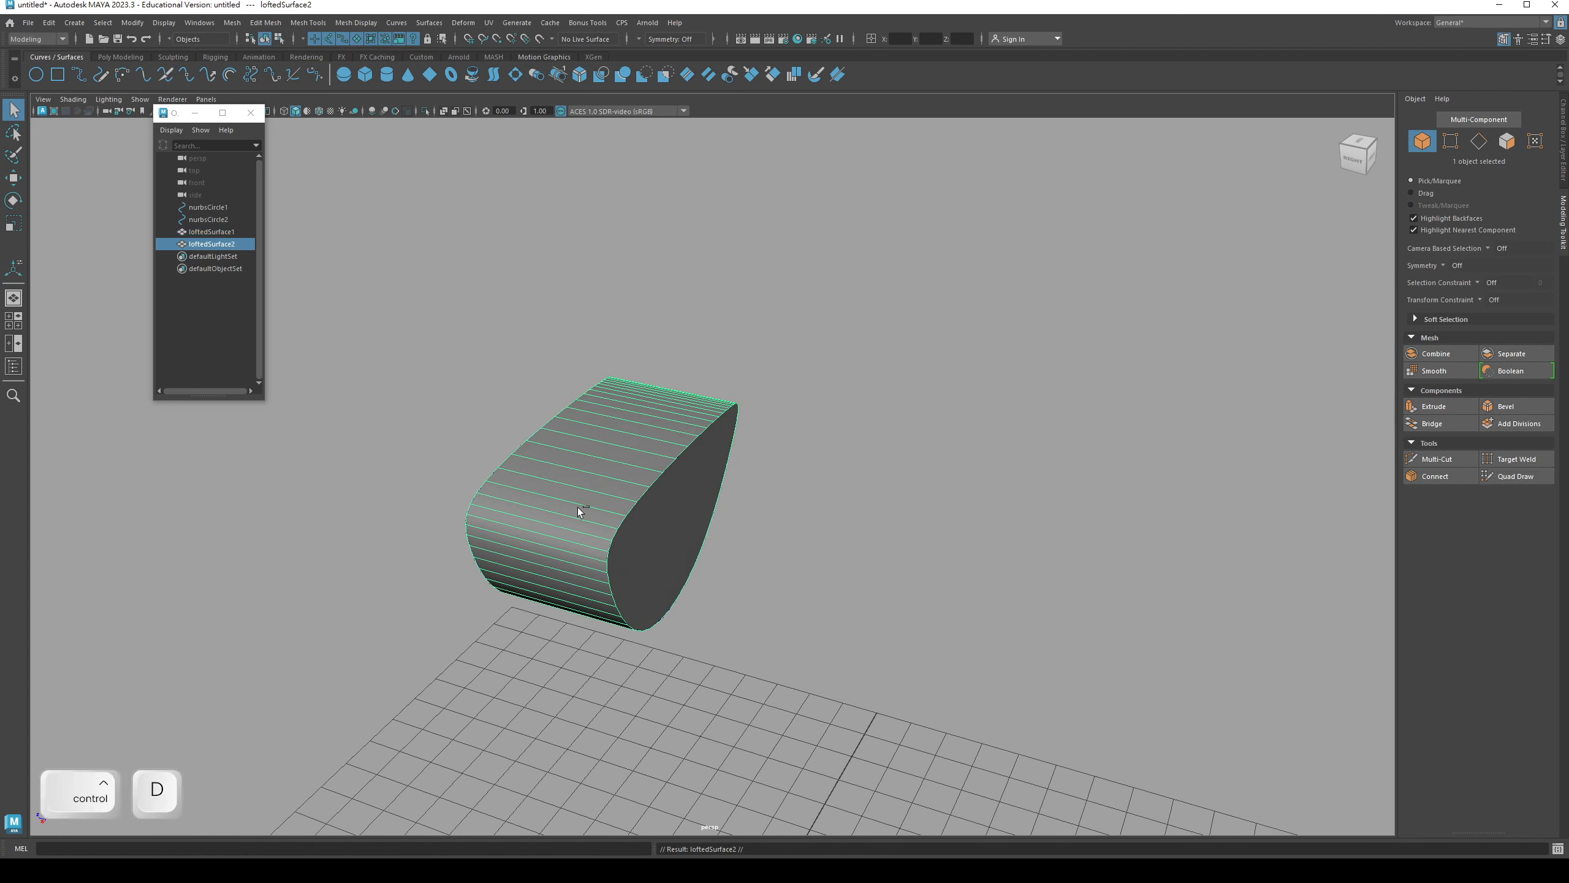
- Center the duplicate's pivot and move it backward, clear of the original eye surface
{"action": "key", "text": "w"}
{"action": "scroll", "coordinate": [404, 257], "scroll_direction": "down", "scroll_amount": 2}
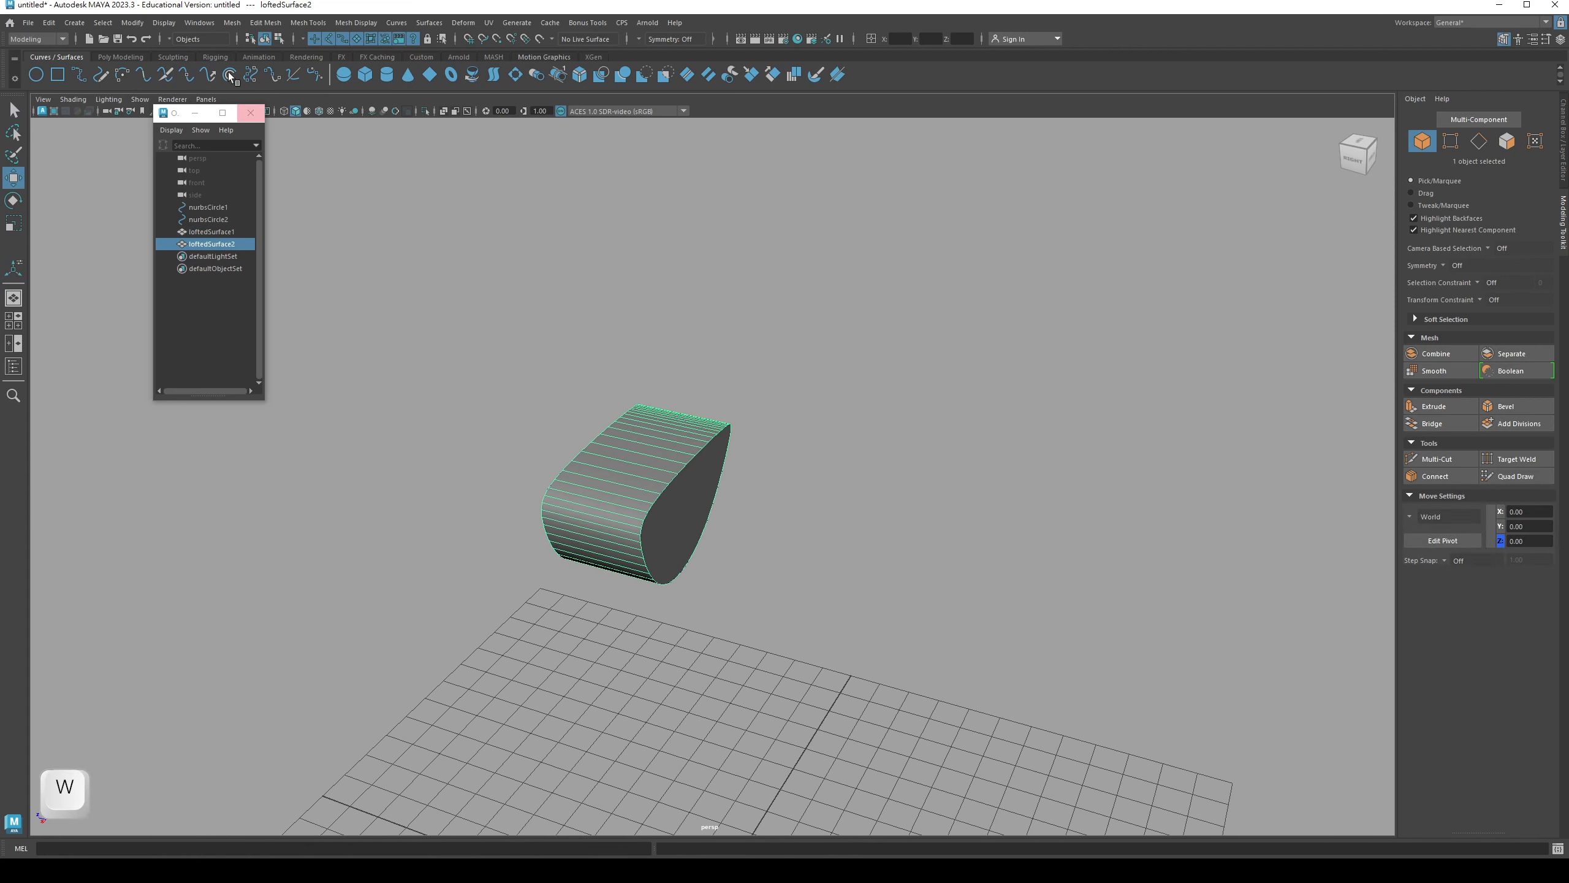
{"action": "left_click", "coordinate": [262, 27]}
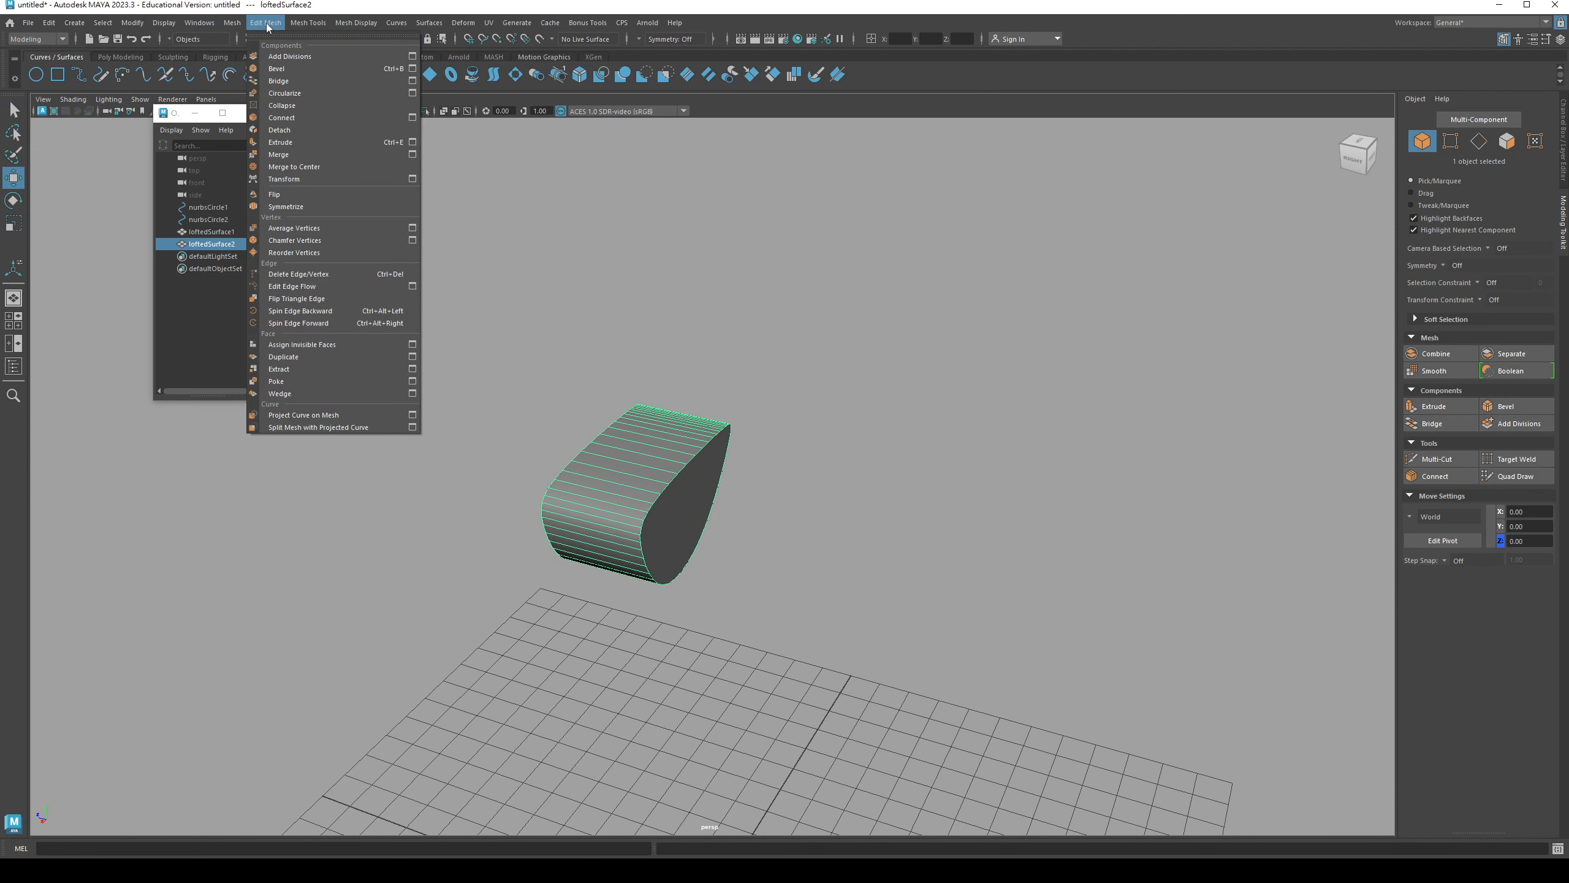
{"action": "mouse_move", "coordinate": [137, 31]}
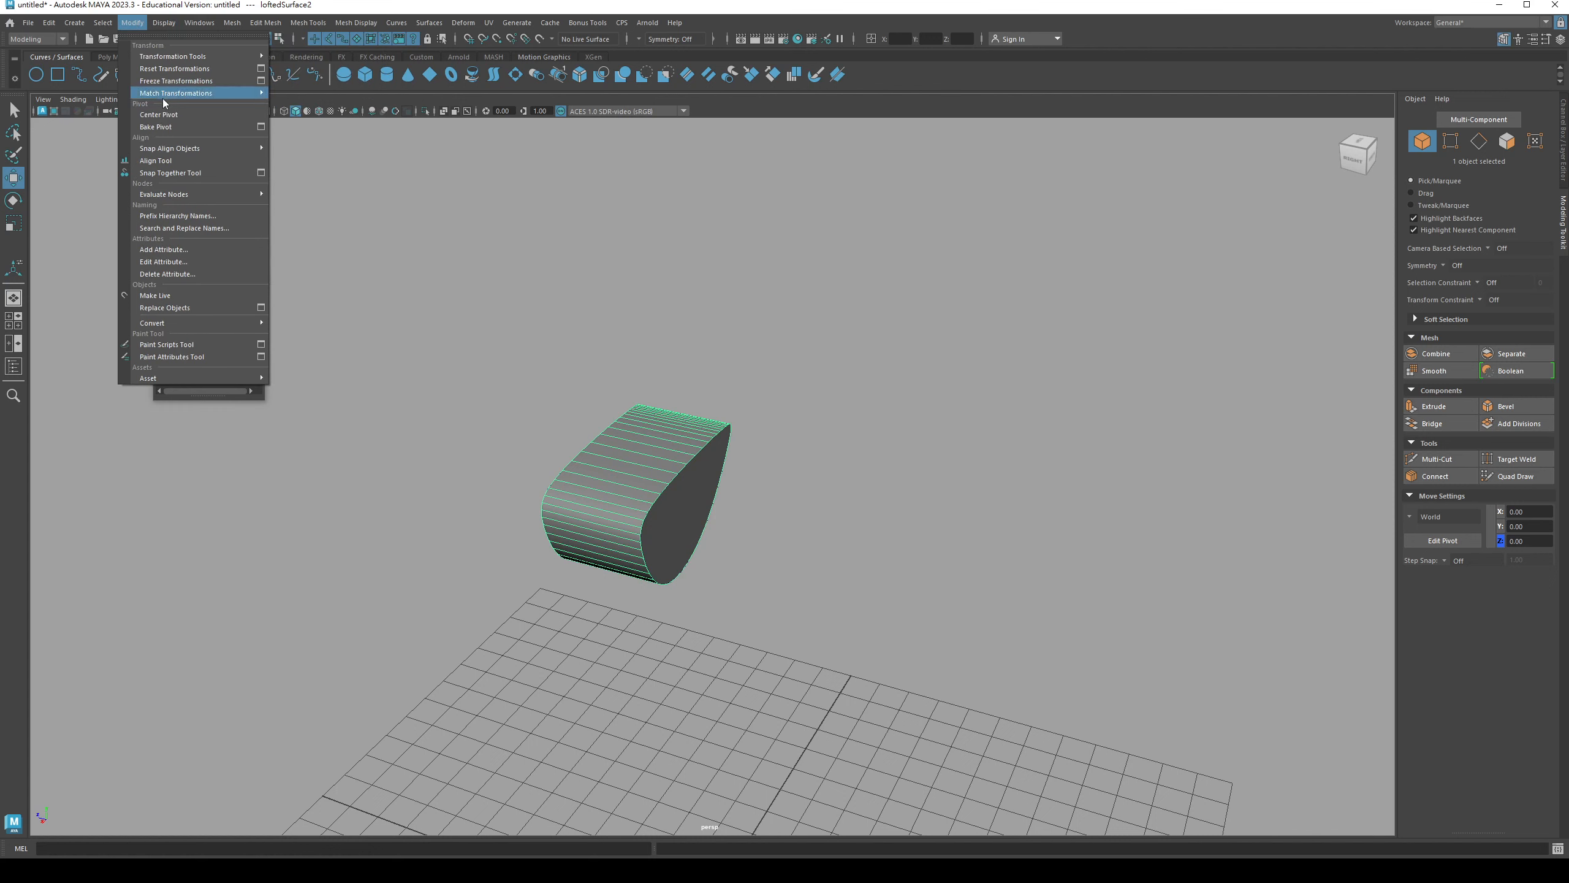
{"action": "left_click_drag", "start_coordinate": [624, 532], "coordinate": [787, 479], "text": "alt"}
{"action": "key", "text": "q"}
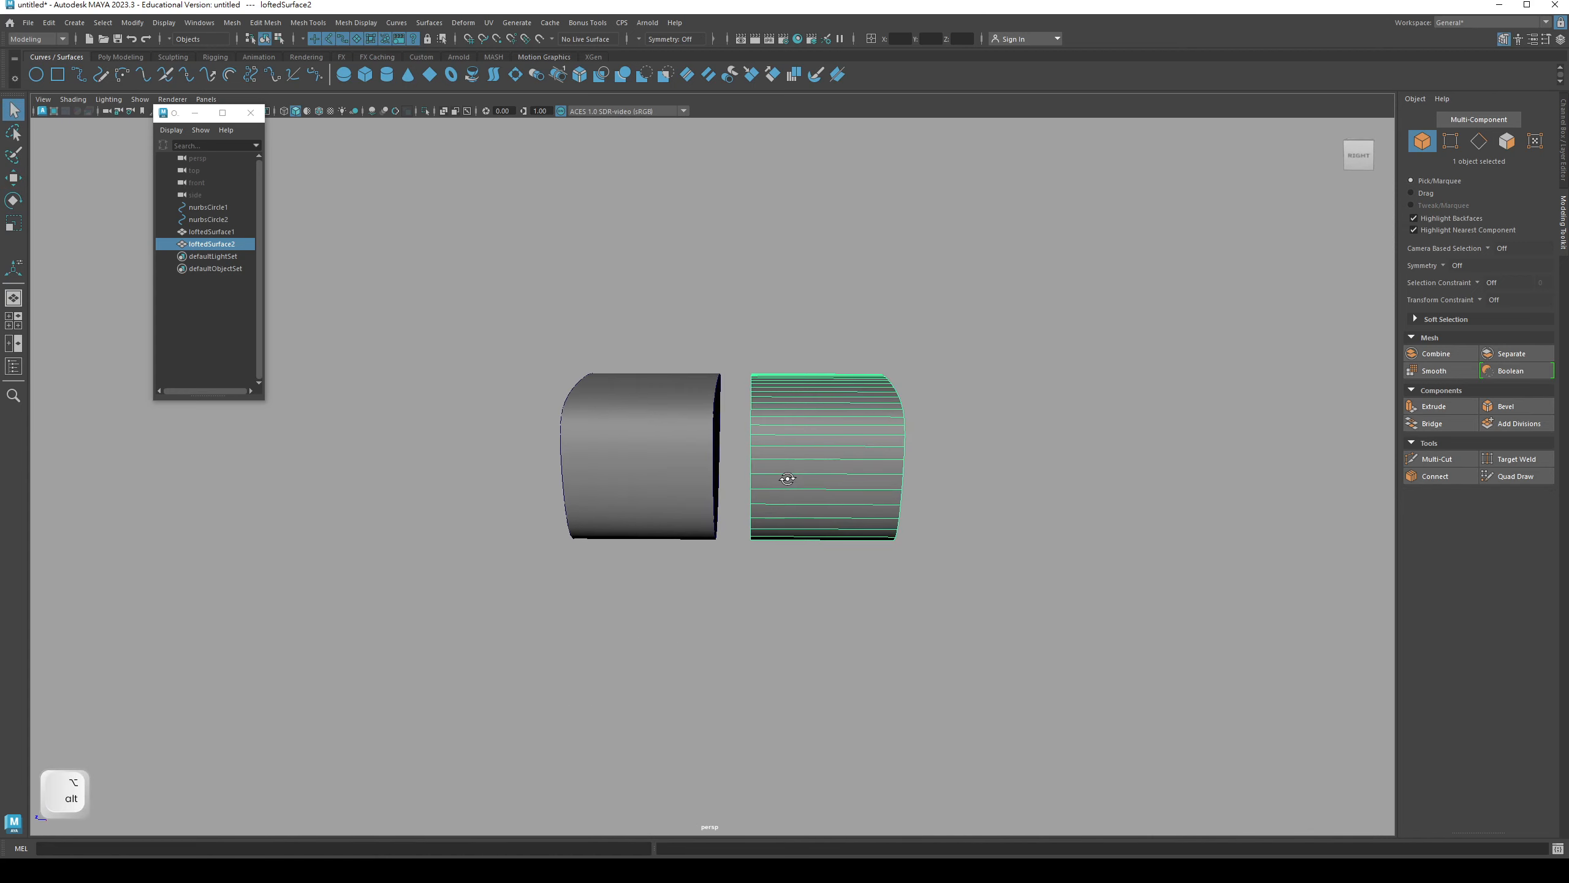
{"action": "right_click", "coordinate": [790, 426]}
{"action": "left_click", "coordinate": [787, 457]}
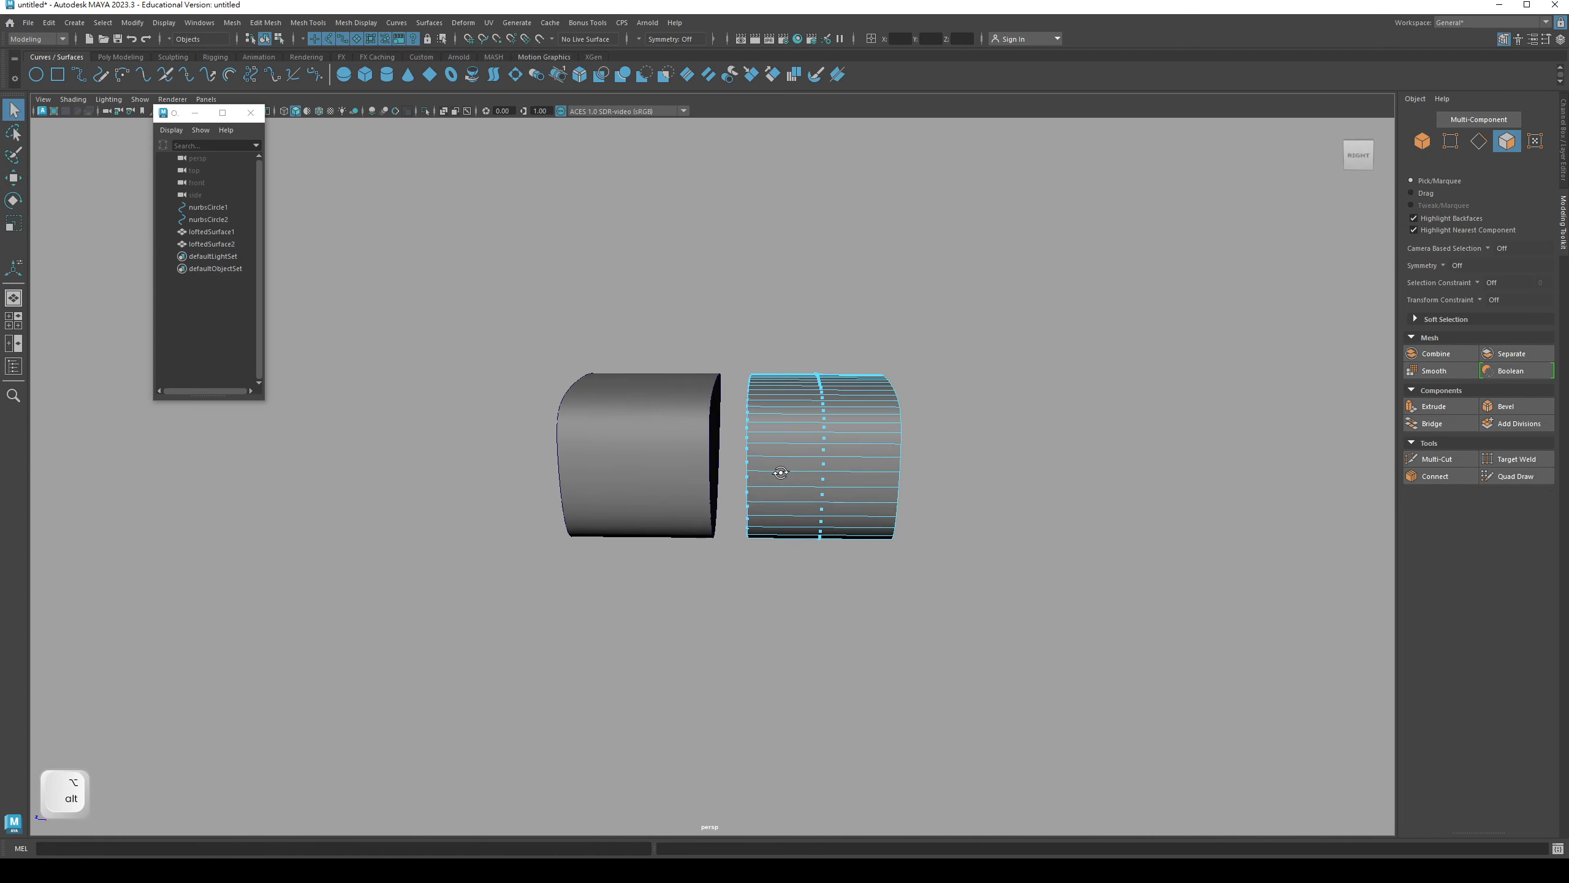
{"action": "left_click_drag", "start_coordinate": [776, 586], "coordinate": [777, 584]}
{"action": "mouse_move", "coordinate": [790, 476]}
{"action": "left_mouse_down", "text": "alt"}
{"action": "mouse_move", "coordinate": [827, 456]}
{"action": "mouse_move", "coordinate": [904, 455]}
{"action": "mouse_move", "coordinate": [816, 471]}
{"action": "left_mouse_up", "text": "alt"}
{"action": "left_click", "coordinate": [794, 466]}
- Scale the duplicated rear section down uniformly and move it forward against the back of the front eye housing
{"action": "key", "text": "F8"}
{"action": "left_click", "coordinate": [803, 472]}
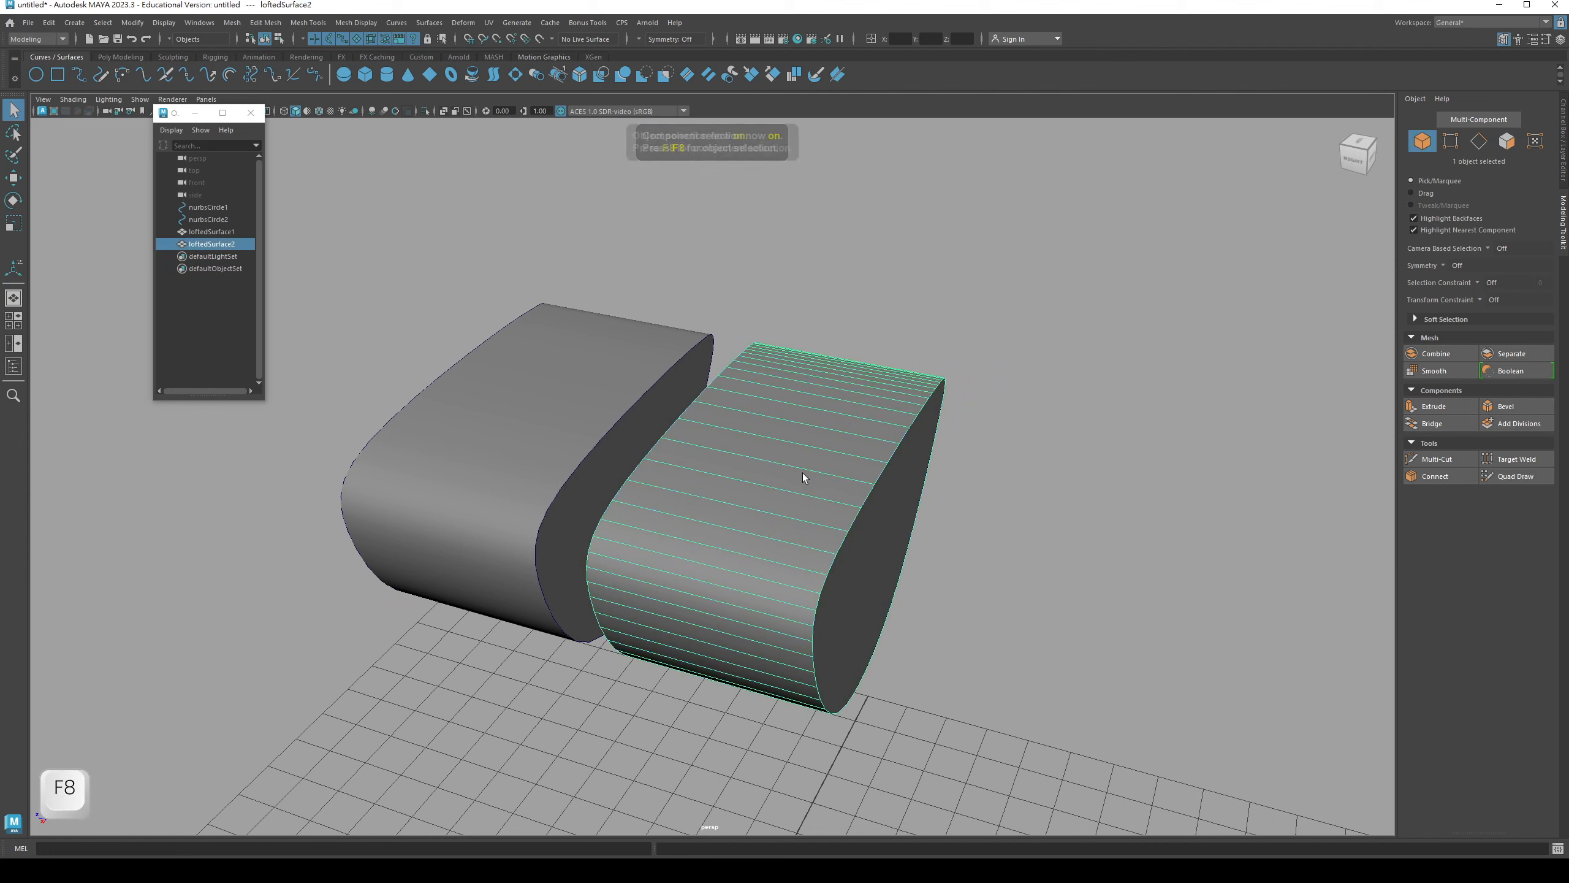
{"action": "key", "text": "w"}
{"action": "key", "text": "r"}
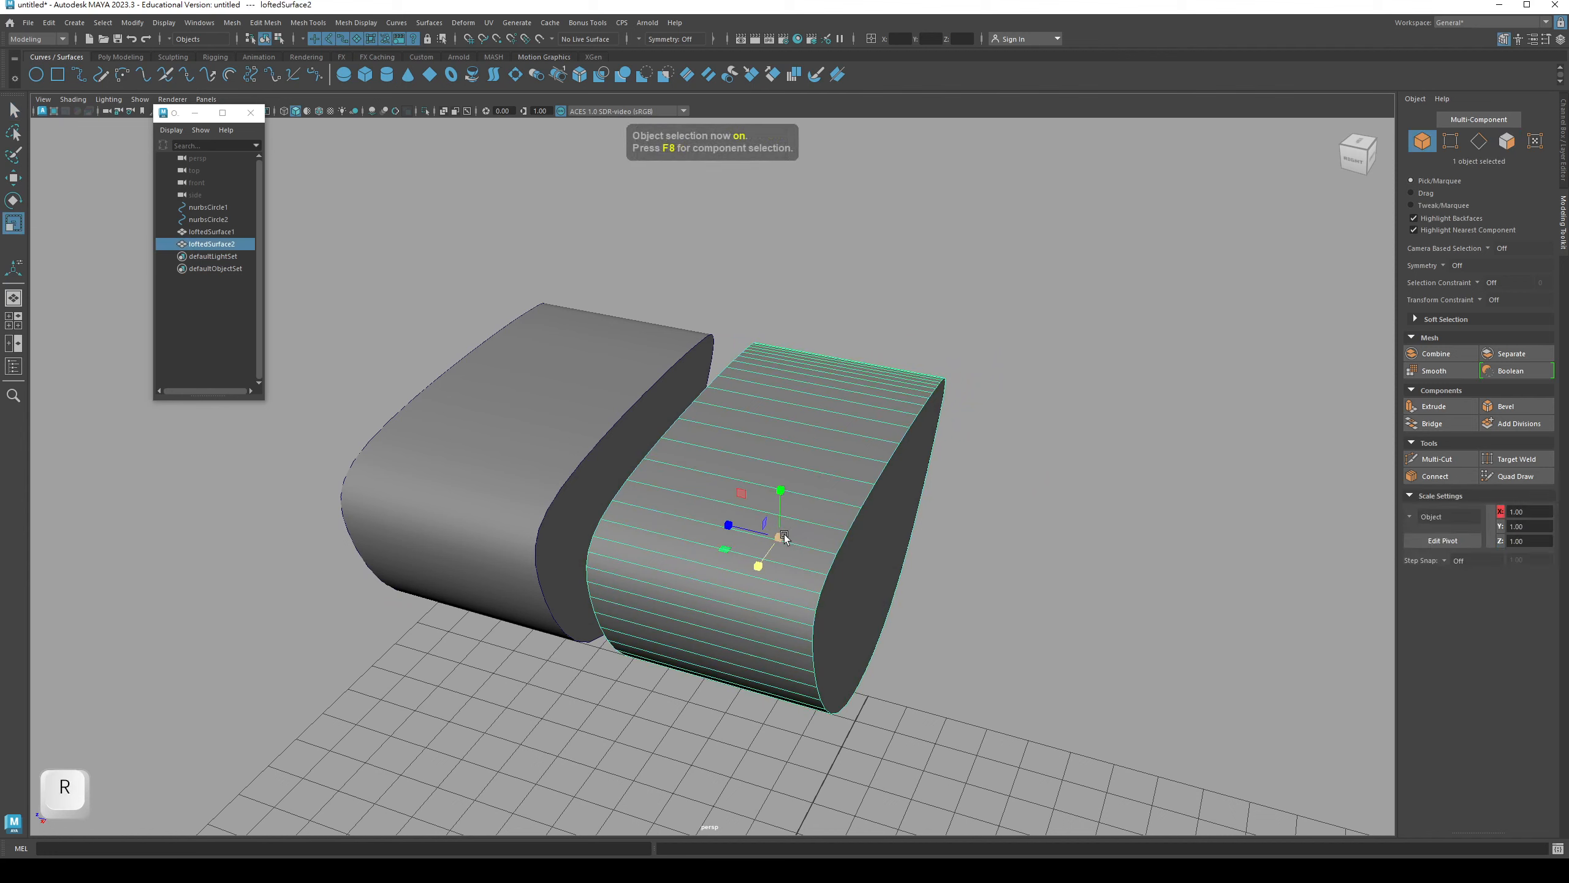
{"action": "left_click_drag", "start_coordinate": [779, 536], "coordinate": [694, 518]}
{"action": "key", "text": "w"}
{"action": "left_click_drag", "start_coordinate": [785, 480], "coordinate": [755, 414], "text": "alt"}
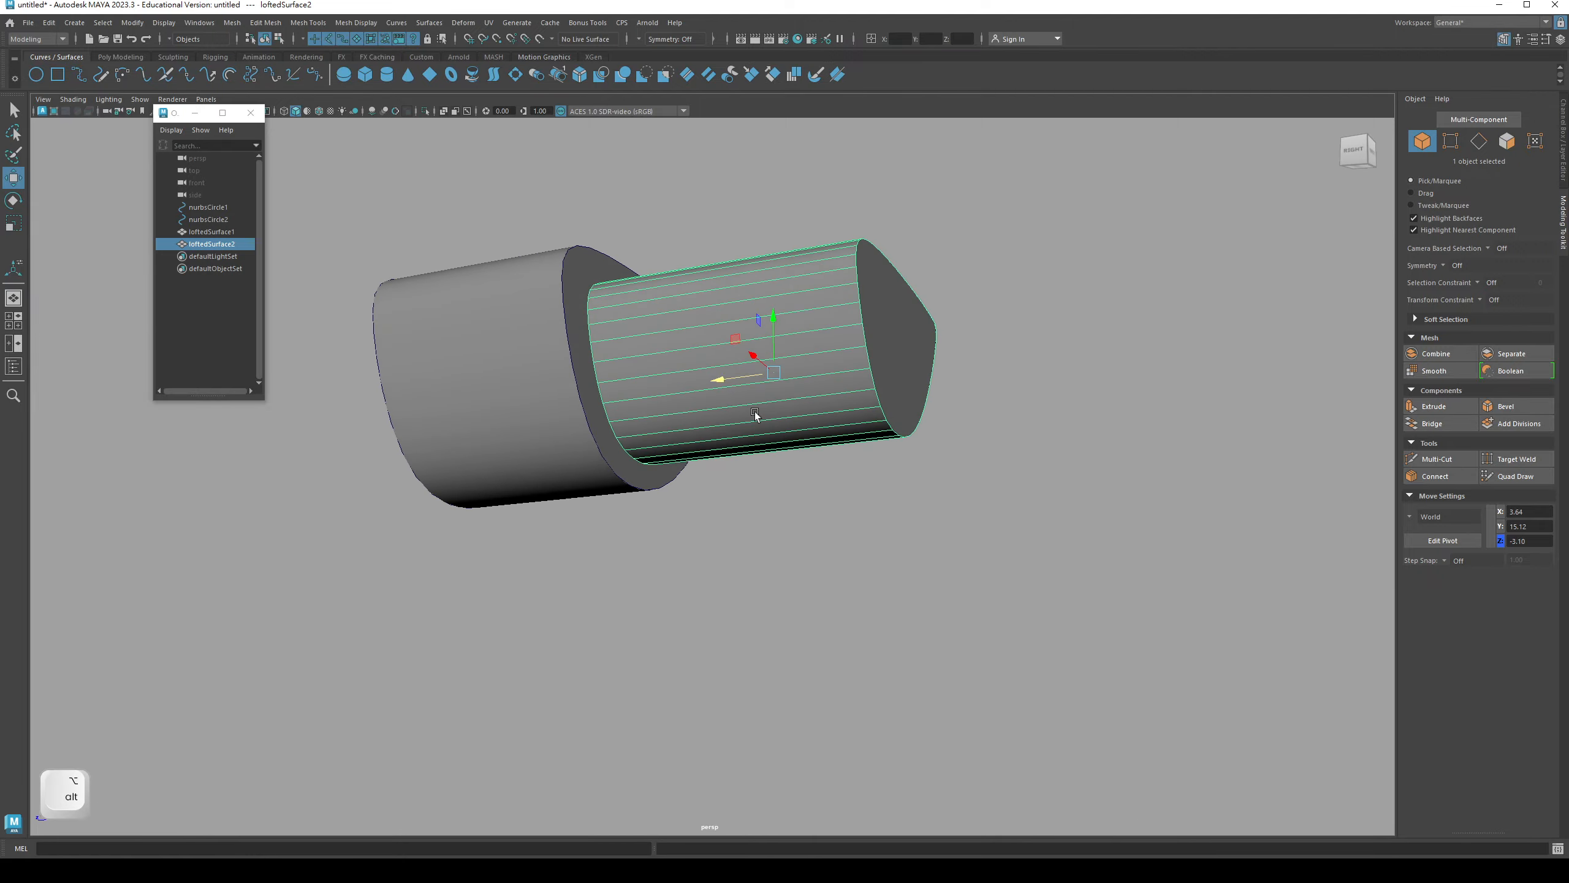
- Move the rear section's back-end vertices toward the front housing to shorten it, then return to object selection
{"action": "key", "text": "q"}
{"action": "left_click_drag", "start_coordinate": [746, 340], "coordinate": [765, 378], "text": "alt"}
{"action": "key", "text": "w"}
{"action": "key", "text": "q"}
{"action": "right_click_drag", "start_coordinate": [774, 369], "coordinate": [733, 371]}
{"action": "left_click_drag", "start_coordinate": [733, 371], "coordinate": [789, 374], "text": "alt"}
{"action": "left_click_drag", "start_coordinate": [905, 558], "coordinate": [904, 556]}
{"action": "key", "text": "w"}
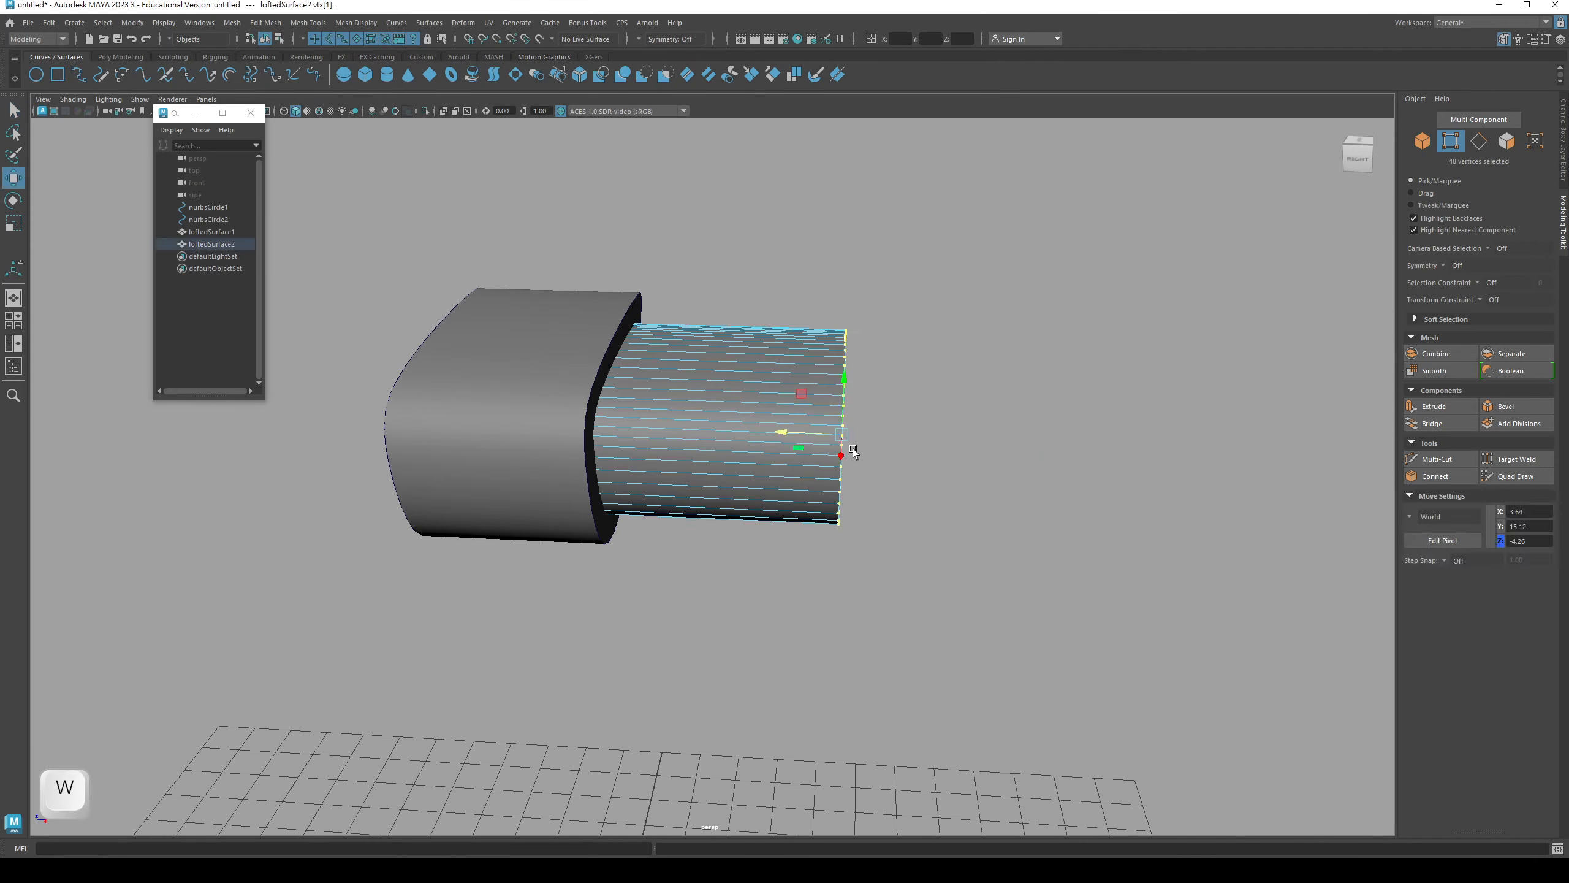
{"action": "left_click_drag", "start_coordinate": [822, 449], "coordinate": [758, 413], "text": "alt"}
{"action": "key", "text": "q"}
{"action": "right_click_drag", "start_coordinate": [759, 413], "coordinate": [778, 361]}
{"action": "left_click_drag", "start_coordinate": [781, 371], "coordinate": [704, 408], "text": "alt"}
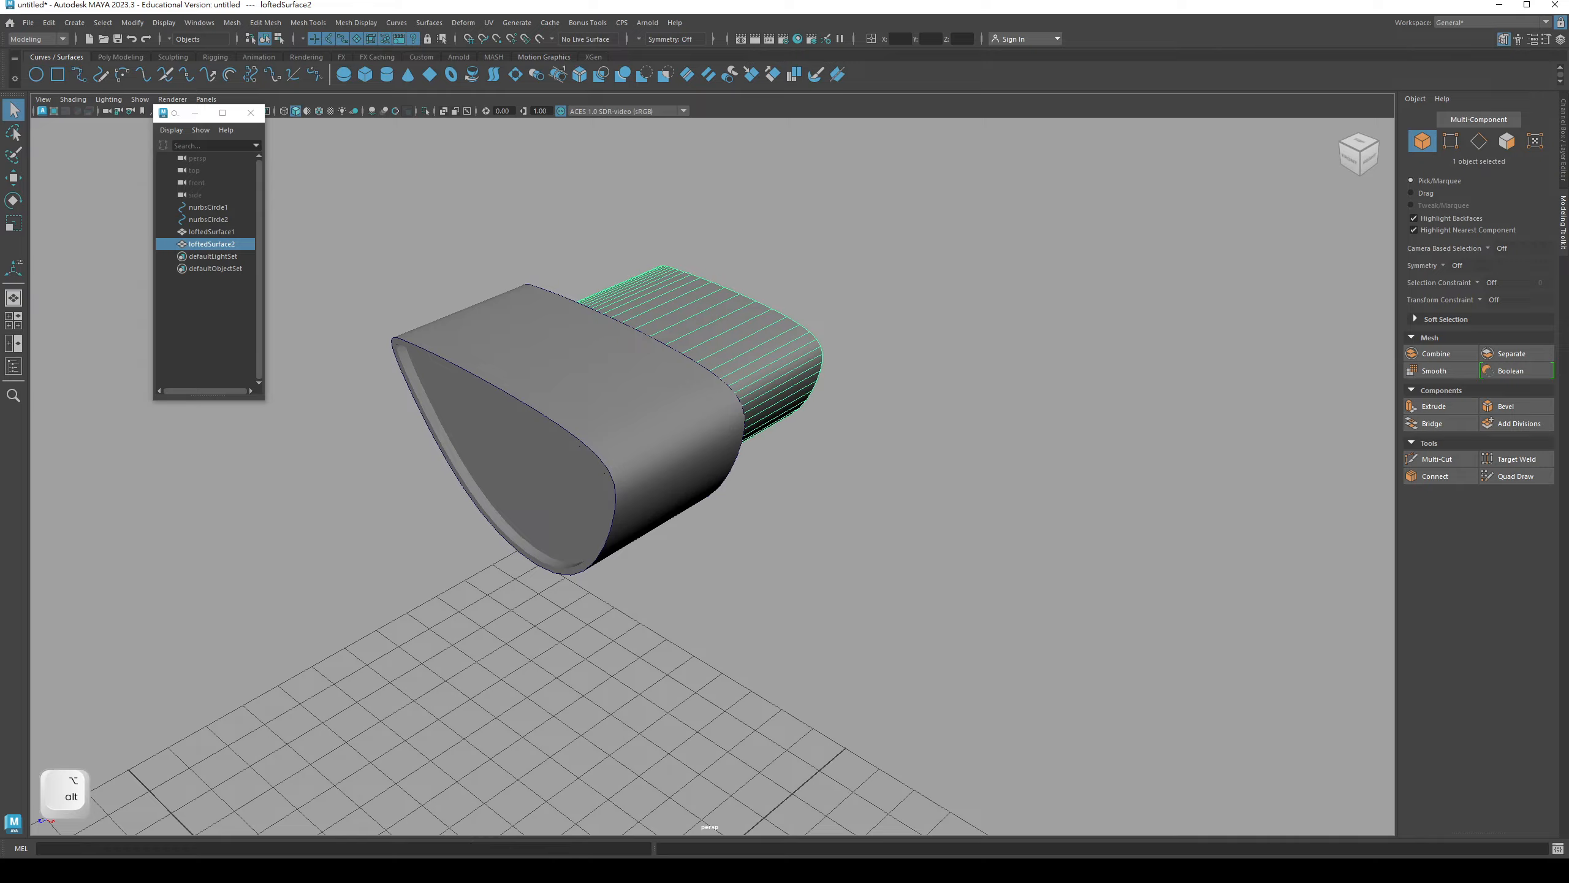
- Compare the proportions of the two-part eye housing with the WALL-E eye reference image
{"action": "left_click", "coordinate": [803, 870]}
{"action": "middle_click_drag", "start_coordinate": [598, 354], "coordinate": [540, 378], "text": "alt"}
{"action": "left_click_drag", "start_coordinate": [540, 378], "coordinate": [601, 372], "text": "alt"}
{"action": "left_click", "coordinate": [744, 337]}
{"action": "left_click_drag", "start_coordinate": [744, 336], "coordinate": [682, 402], "text": "alt"}
{"action": "key", "text": "q"}
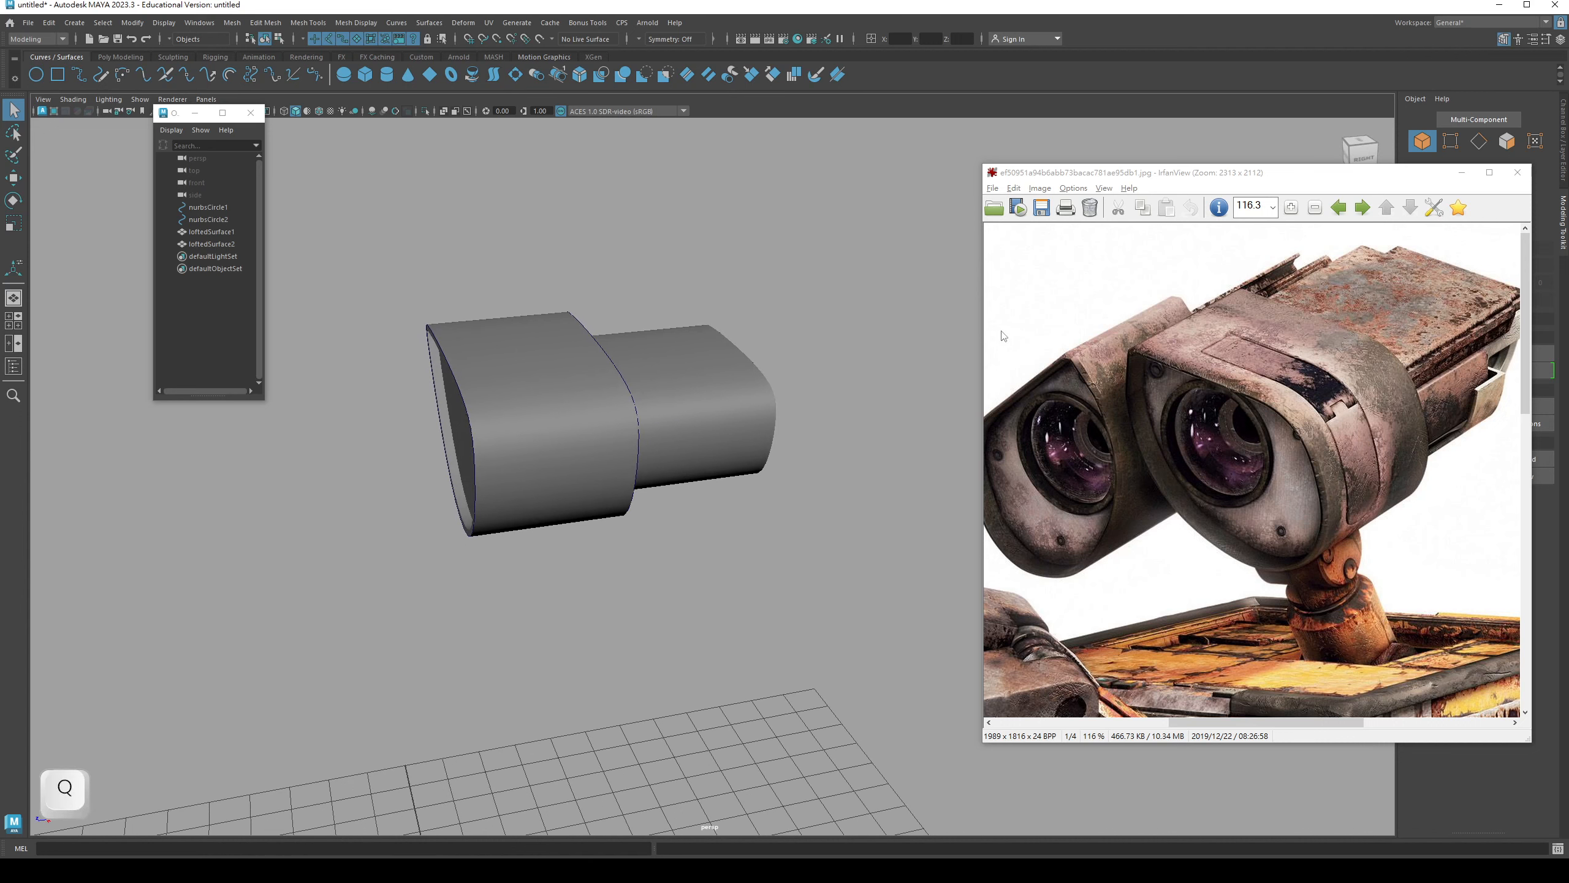
{"action": "left_click", "coordinate": [758, 438]}
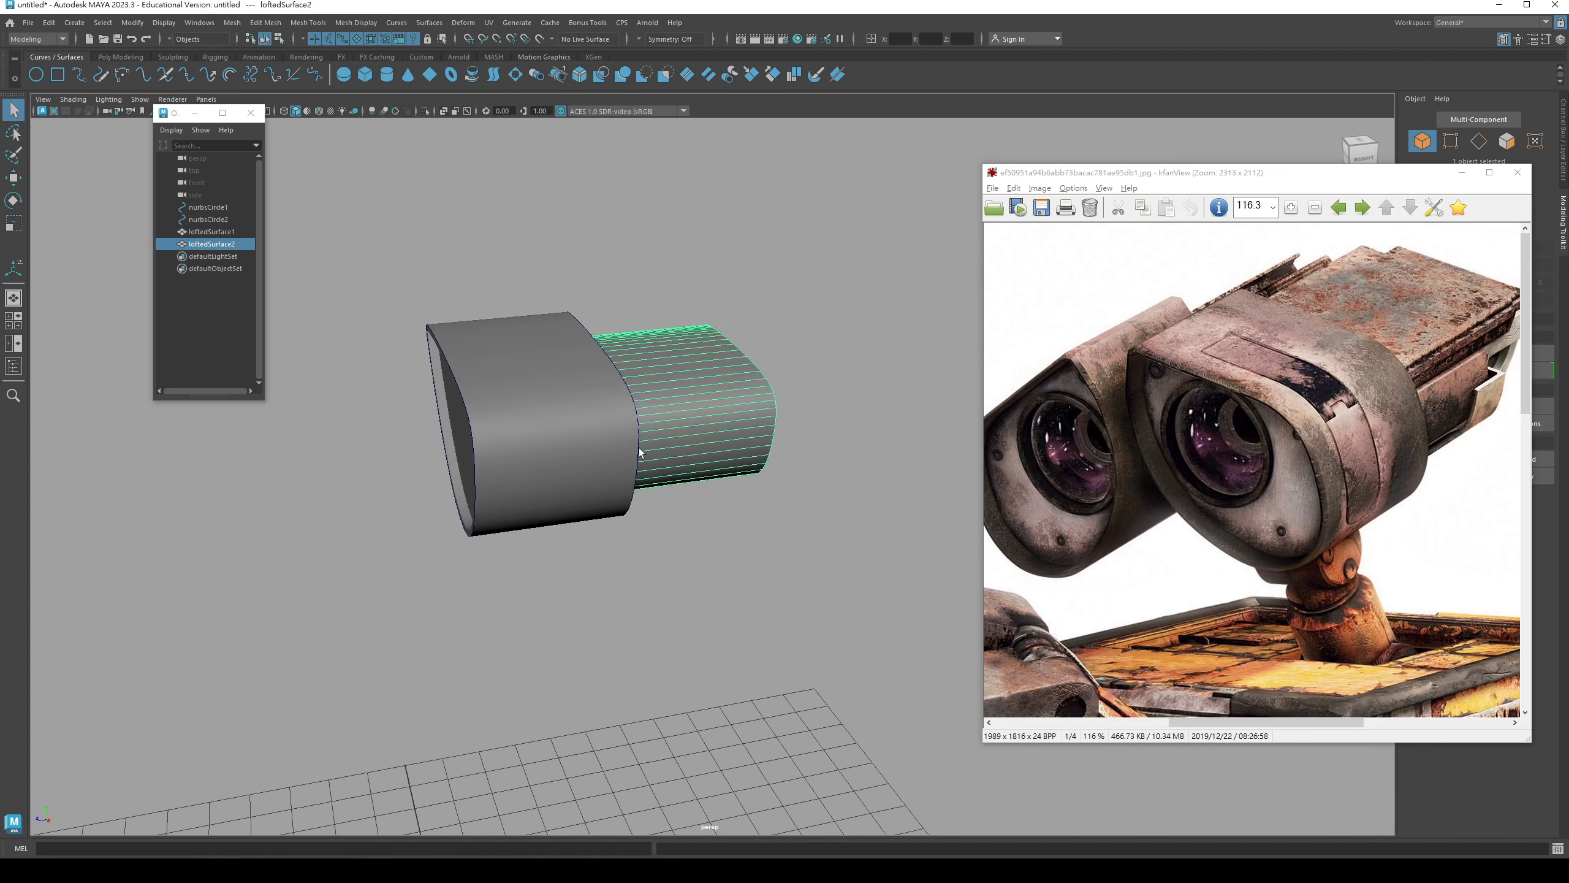
{"action": "left_click_drag", "start_coordinate": [758, 438], "coordinate": [696, 472], "text": "alt"}
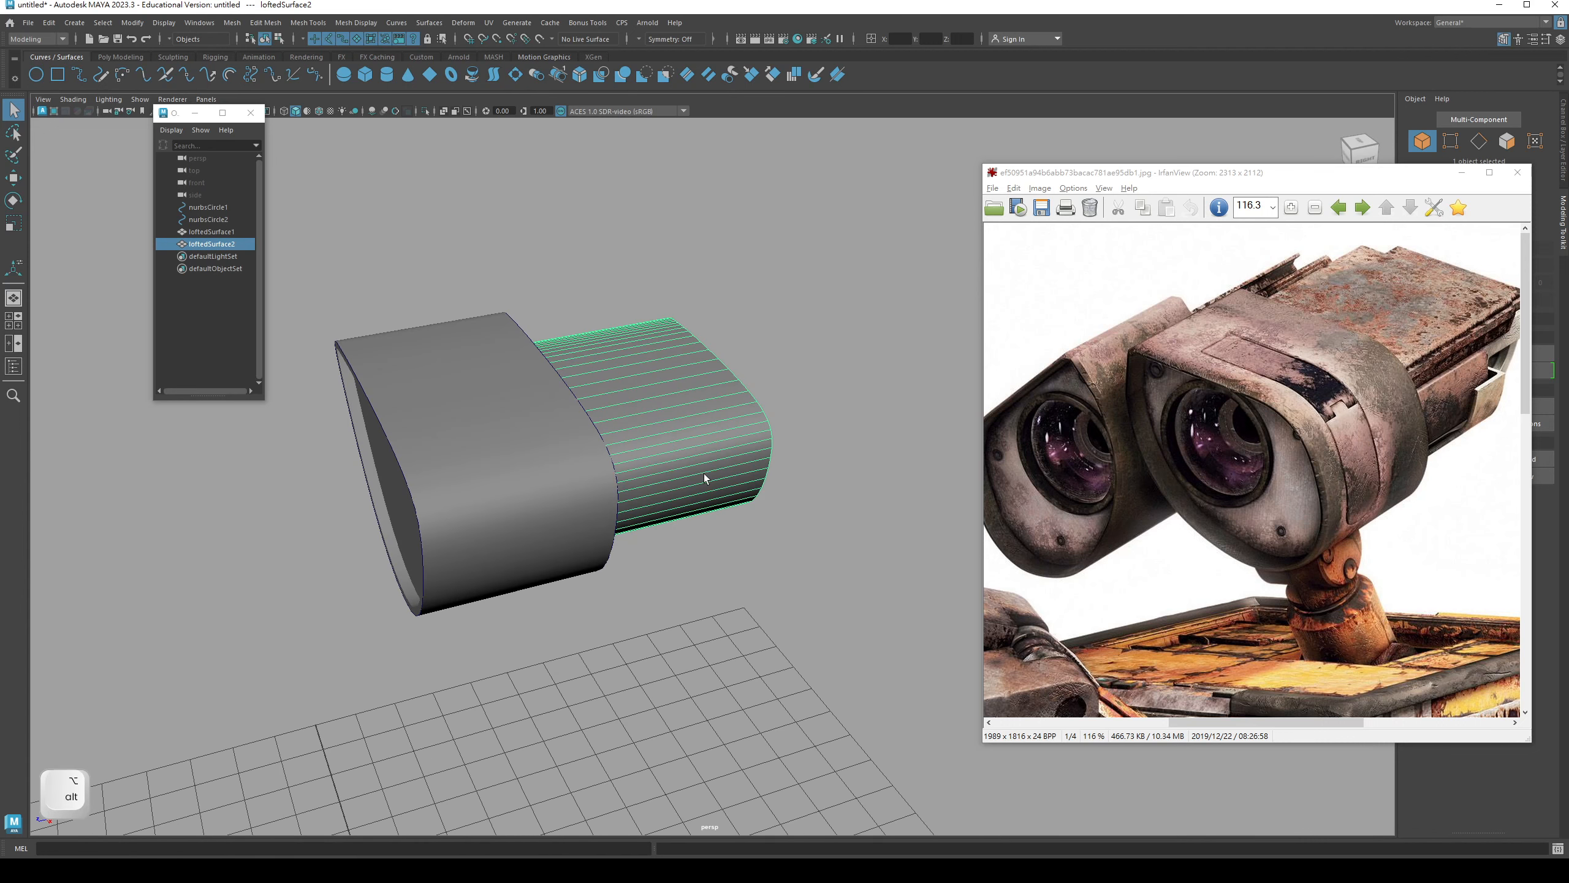
{"action": "left_click", "coordinate": [1462, 172]}
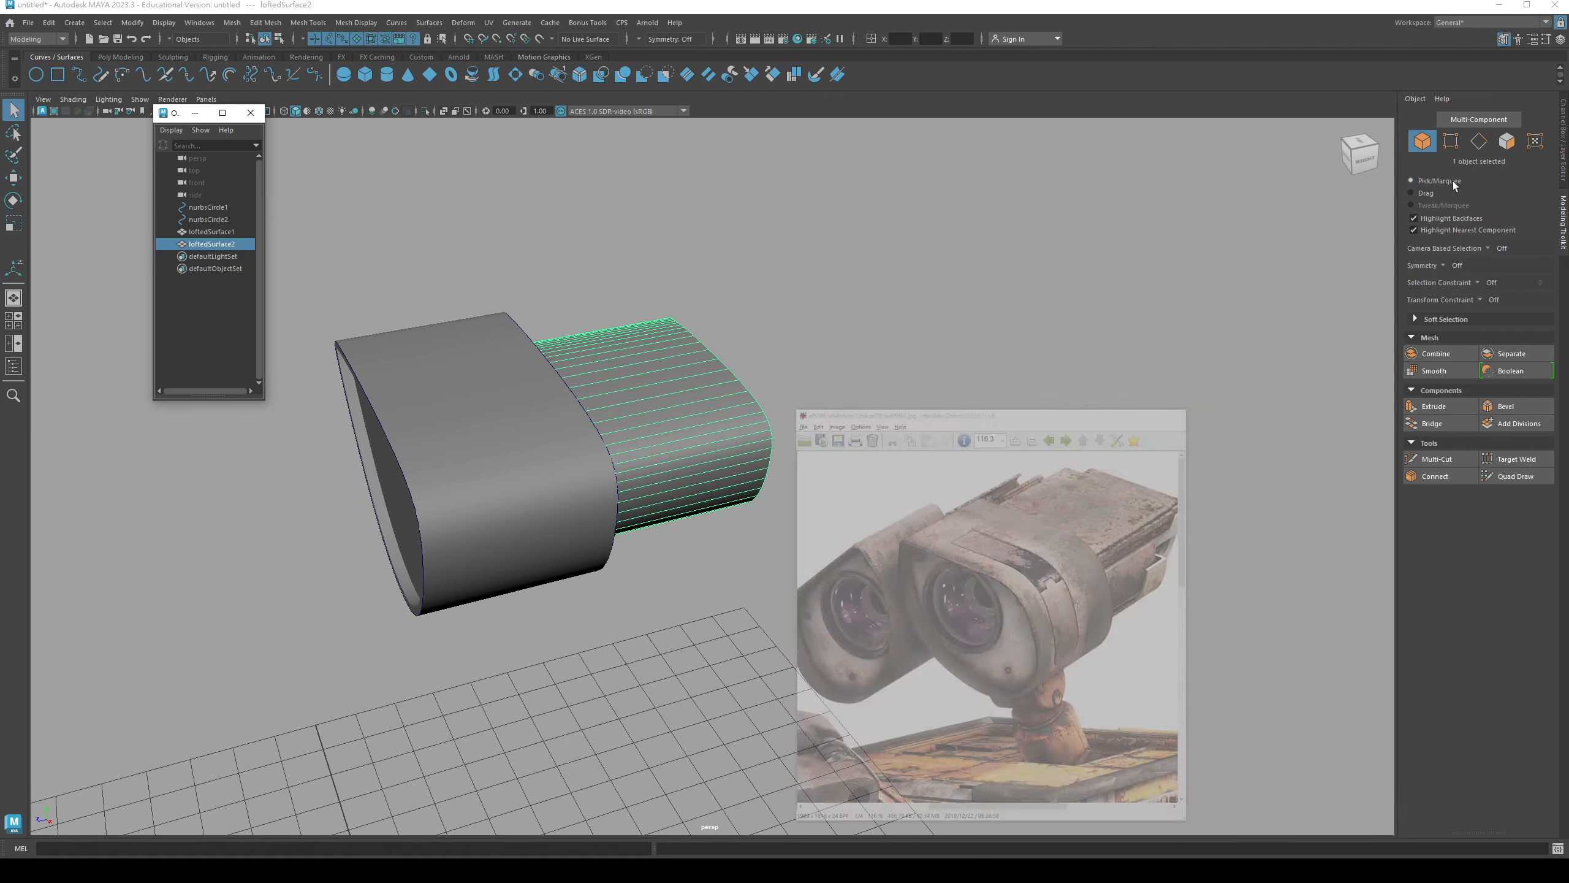
- Cut two edge loops around the rear section, near its back end and beside the front housing, and switch to face selection
{"action": "left_click", "coordinate": [1440, 464]}
{"action": "right_click_drag", "start_coordinate": [875, 473], "coordinate": [913, 488], "text": "alt"}
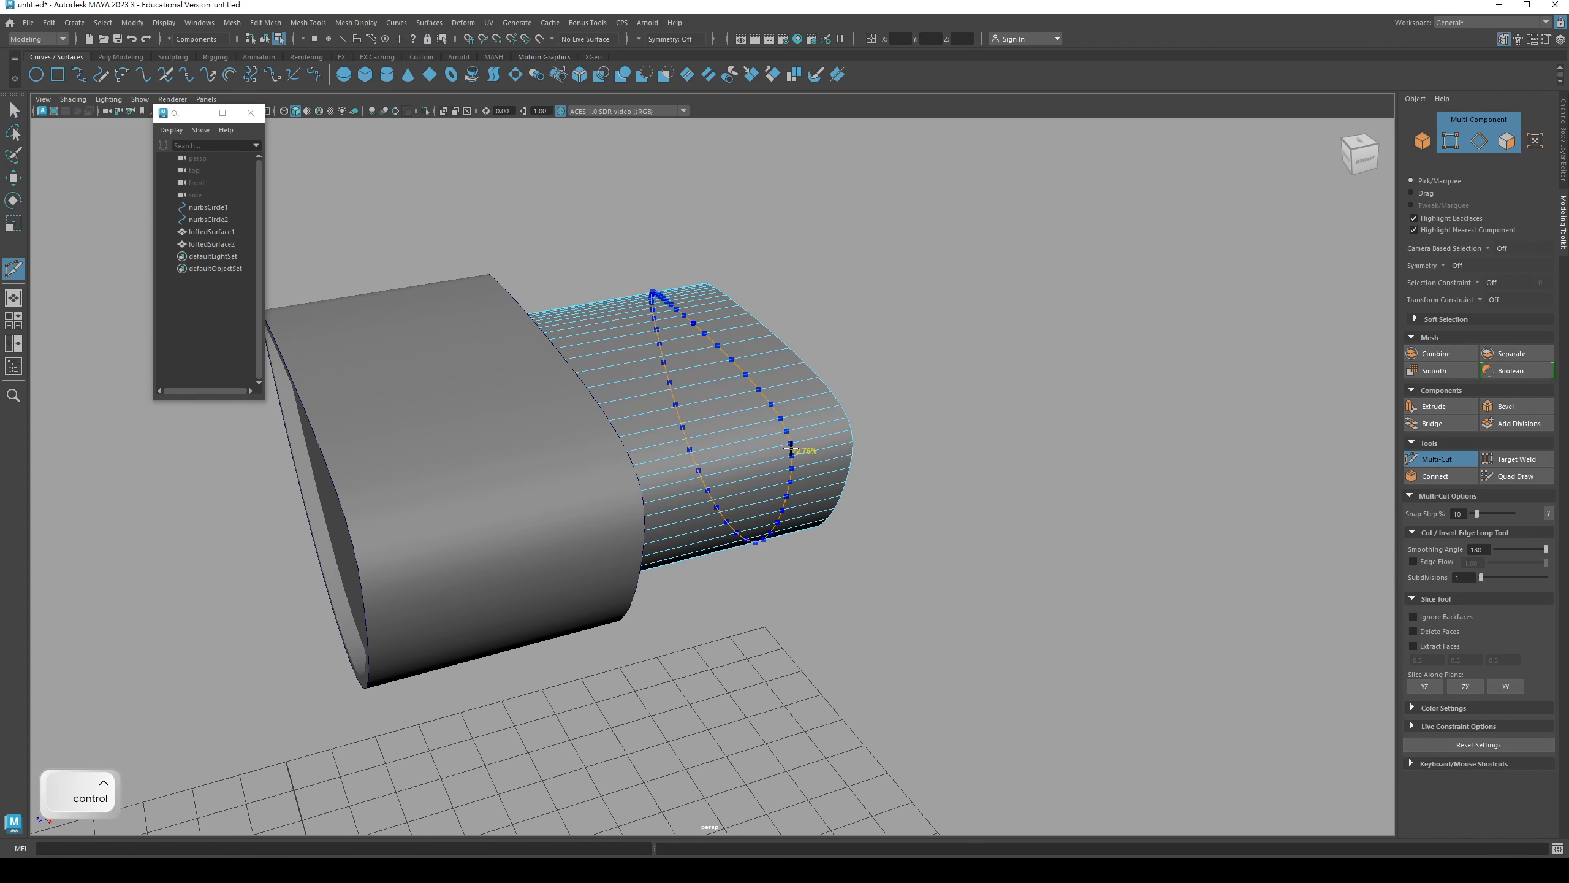
{"action": "left_click", "coordinate": [780, 457], "text": "ctrl"}
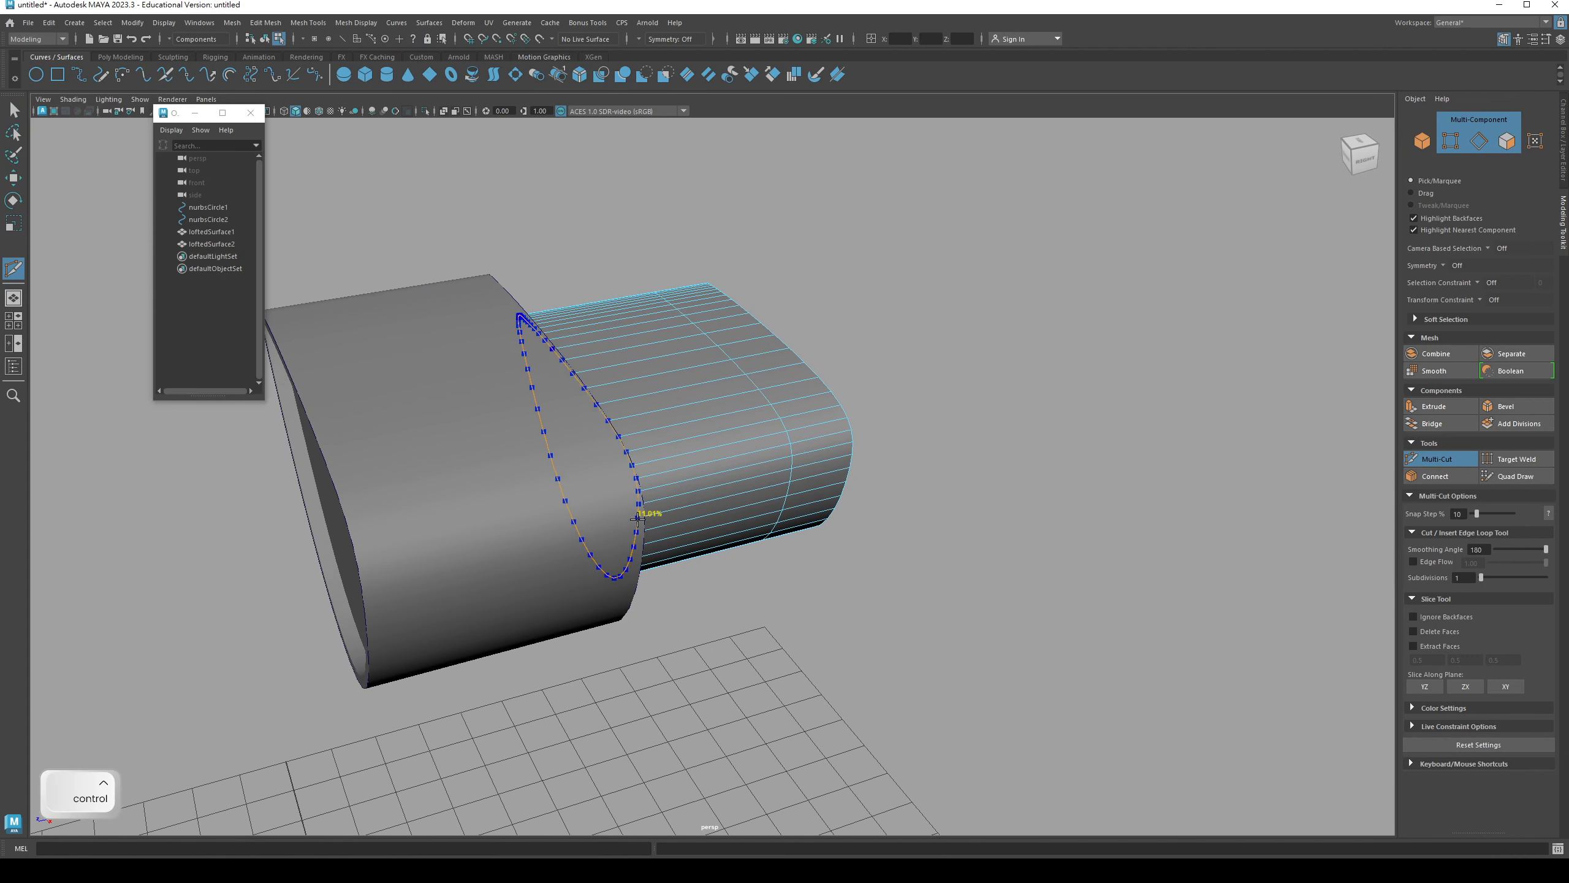
{"action": "left_click_drag", "start_coordinate": [648, 533], "coordinate": [696, 518], "text": "alt"}
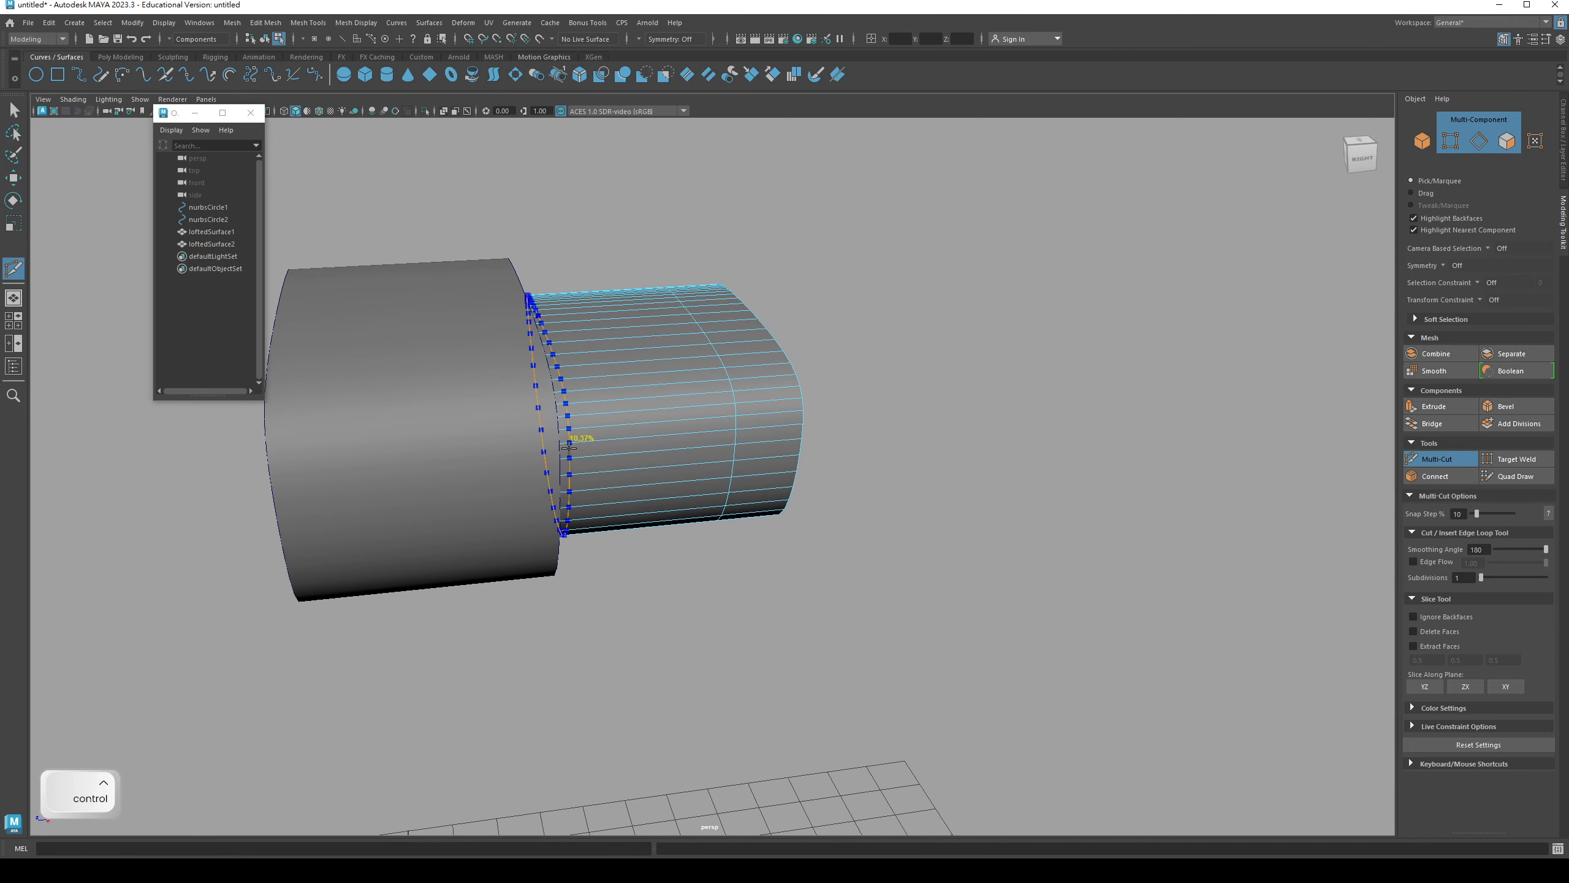
{"action": "key", "text": "q"}
{"action": "right_click", "coordinate": [603, 382]}
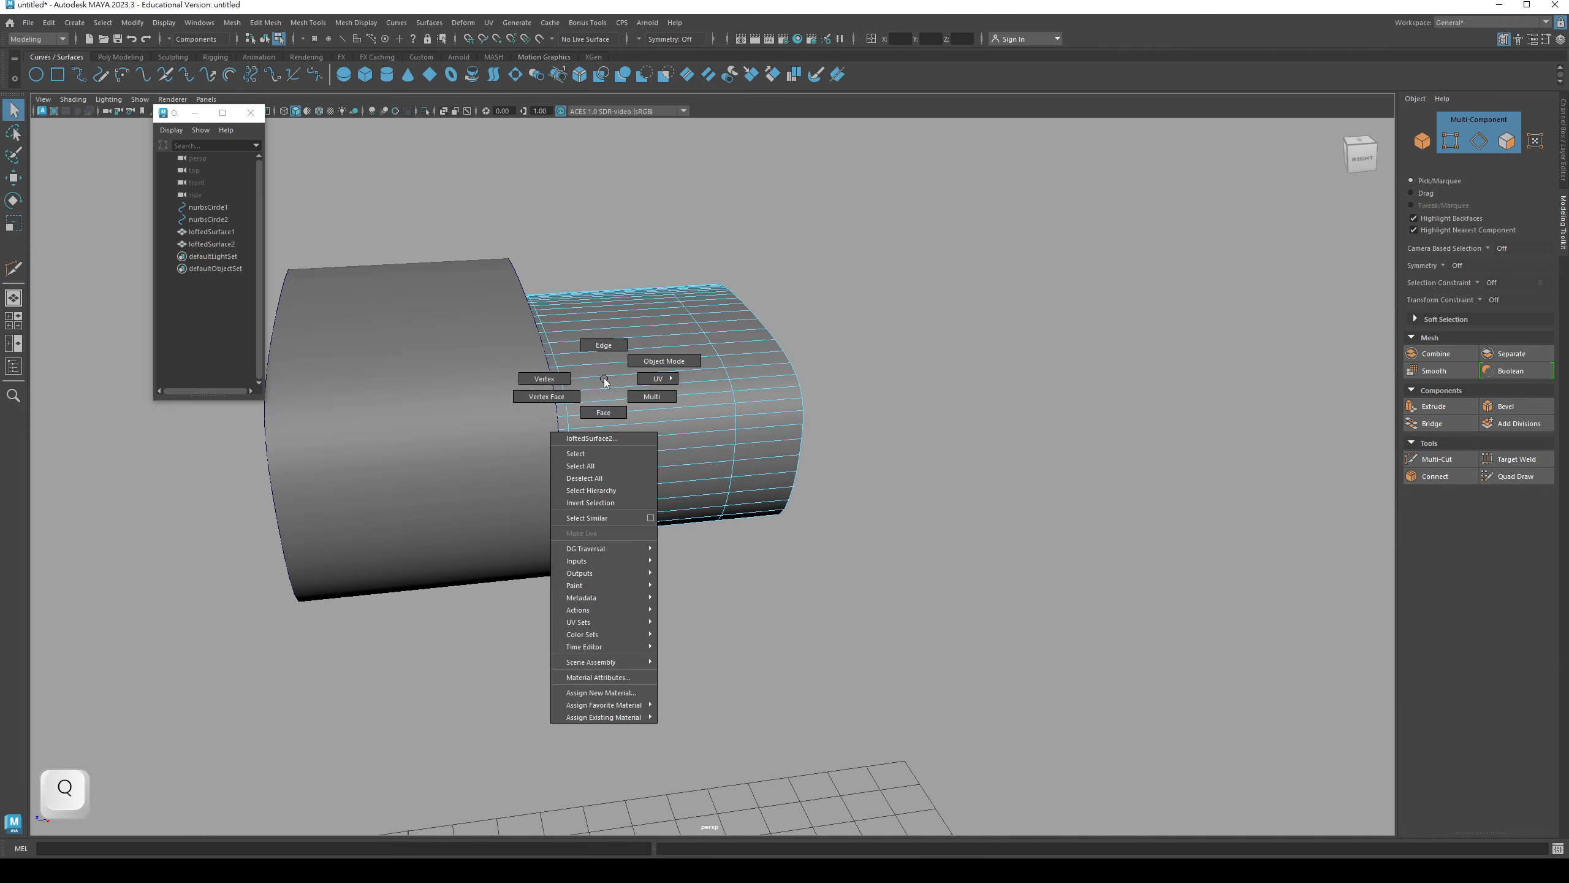
{"action": "left_click", "coordinate": [603, 411]}
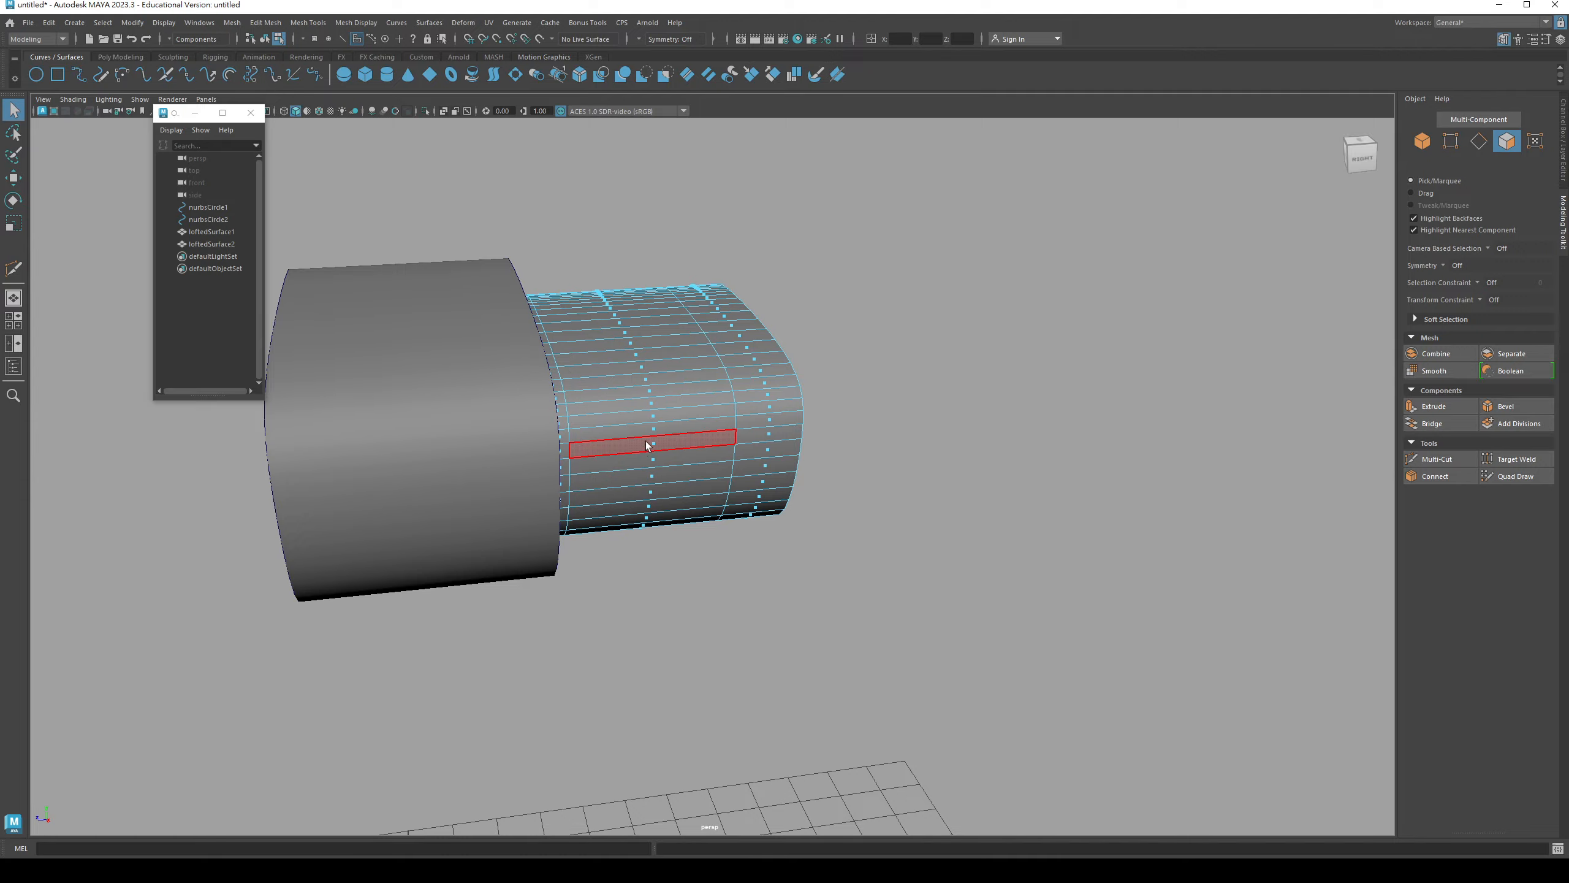
{"action": "left_click", "coordinate": [653, 445]}
{"action": "left_click_drag", "start_coordinate": [653, 447], "coordinate": [634, 519], "text": "alt"}
{"action": "right_click_drag", "start_coordinate": [634, 519], "coordinate": [778, 473], "text": "alt"}
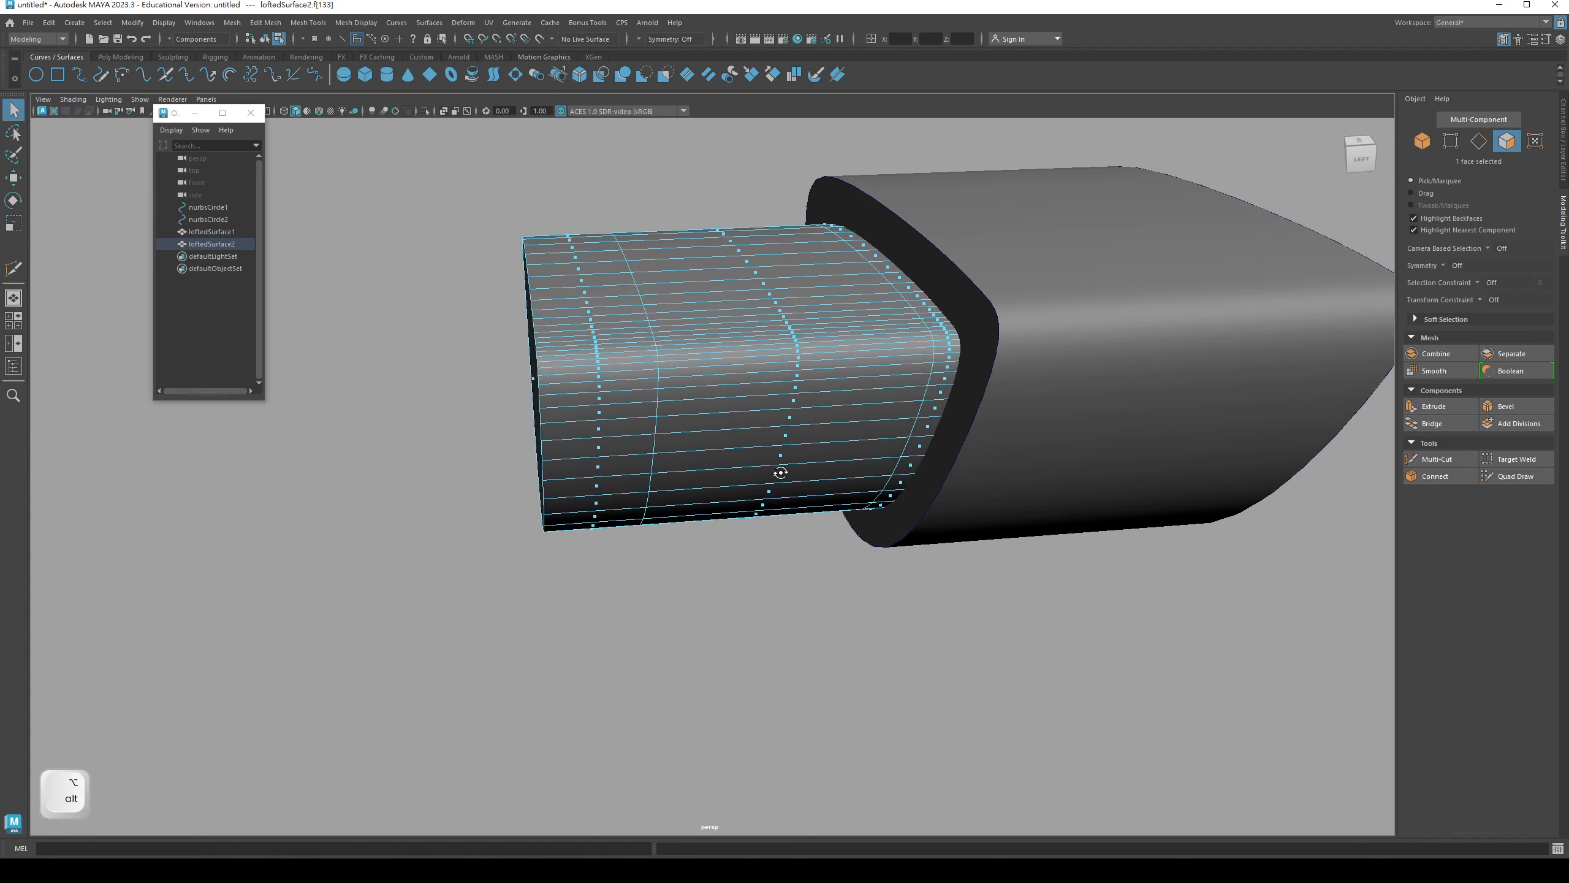
{"action": "double_click", "coordinate": [796, 377], "text": "shift"}
{"action": "left_click_drag", "start_coordinate": [795, 376], "coordinate": [795, 499], "text": "alt"}
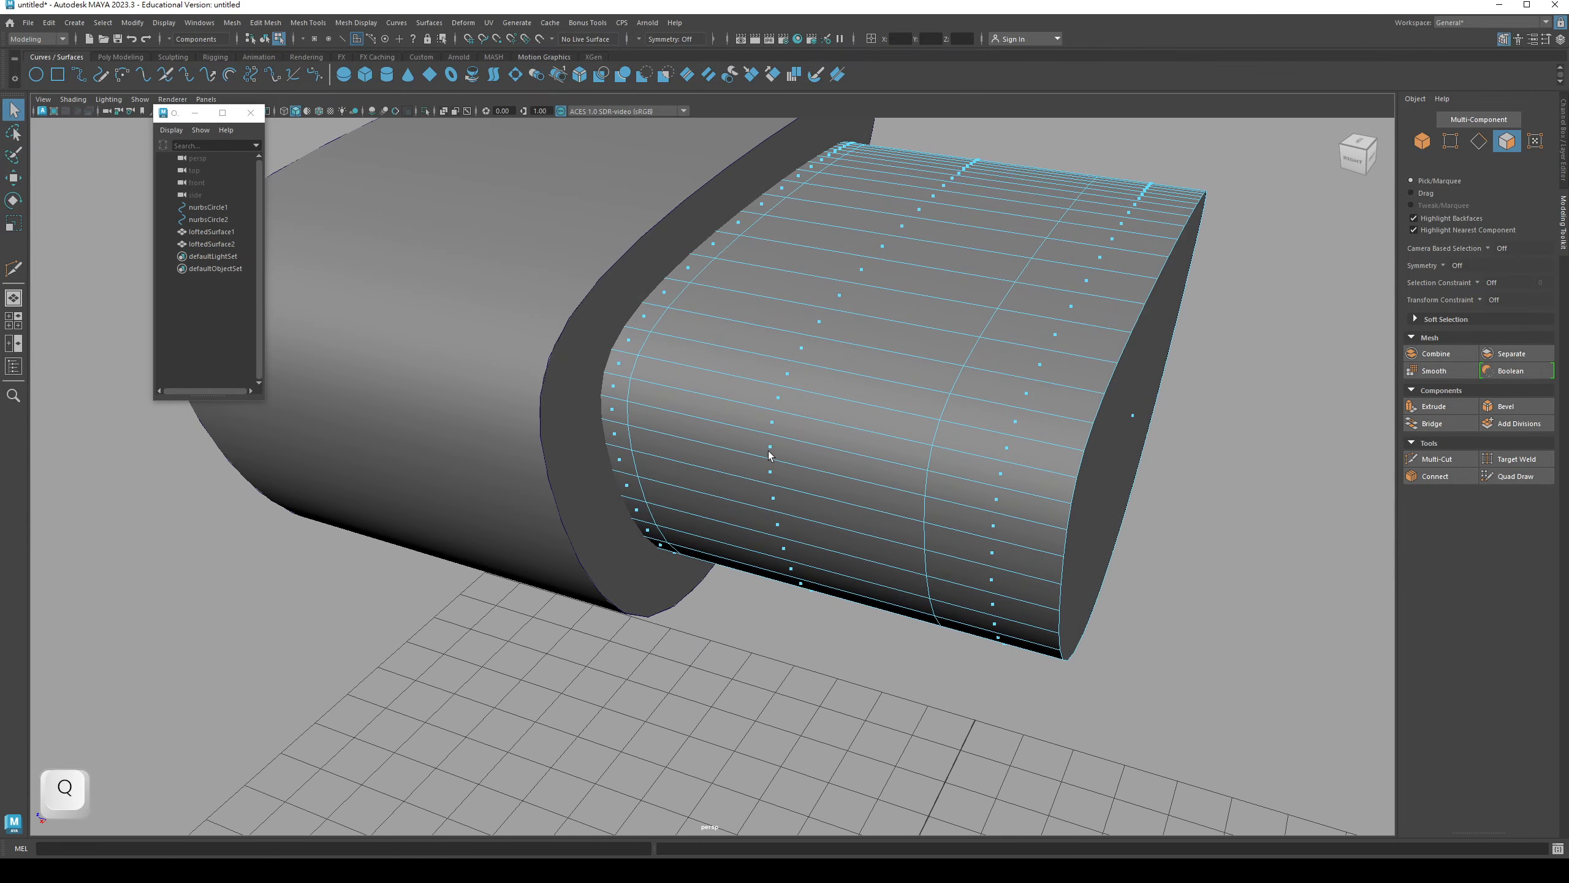
- Select the first run of adjacent faces on top of the rear section between the two edge loops
{"action": "left_click_drag", "start_coordinate": [771, 452], "coordinate": [780, 339], "text": "alt"}
{"action": "left_click", "coordinate": [789, 276]}
{"action": "left_click_drag", "start_coordinate": [807, 279], "coordinate": [728, 466], "text": "alt"}
{"action": "double_click", "coordinate": [827, 370], "text": "shift"}
{"action": "left_click_drag", "start_coordinate": [831, 303], "coordinate": [649, 396], "text": "alt"}
{"action": "left_click", "coordinate": [678, 409], "text": "shift"}
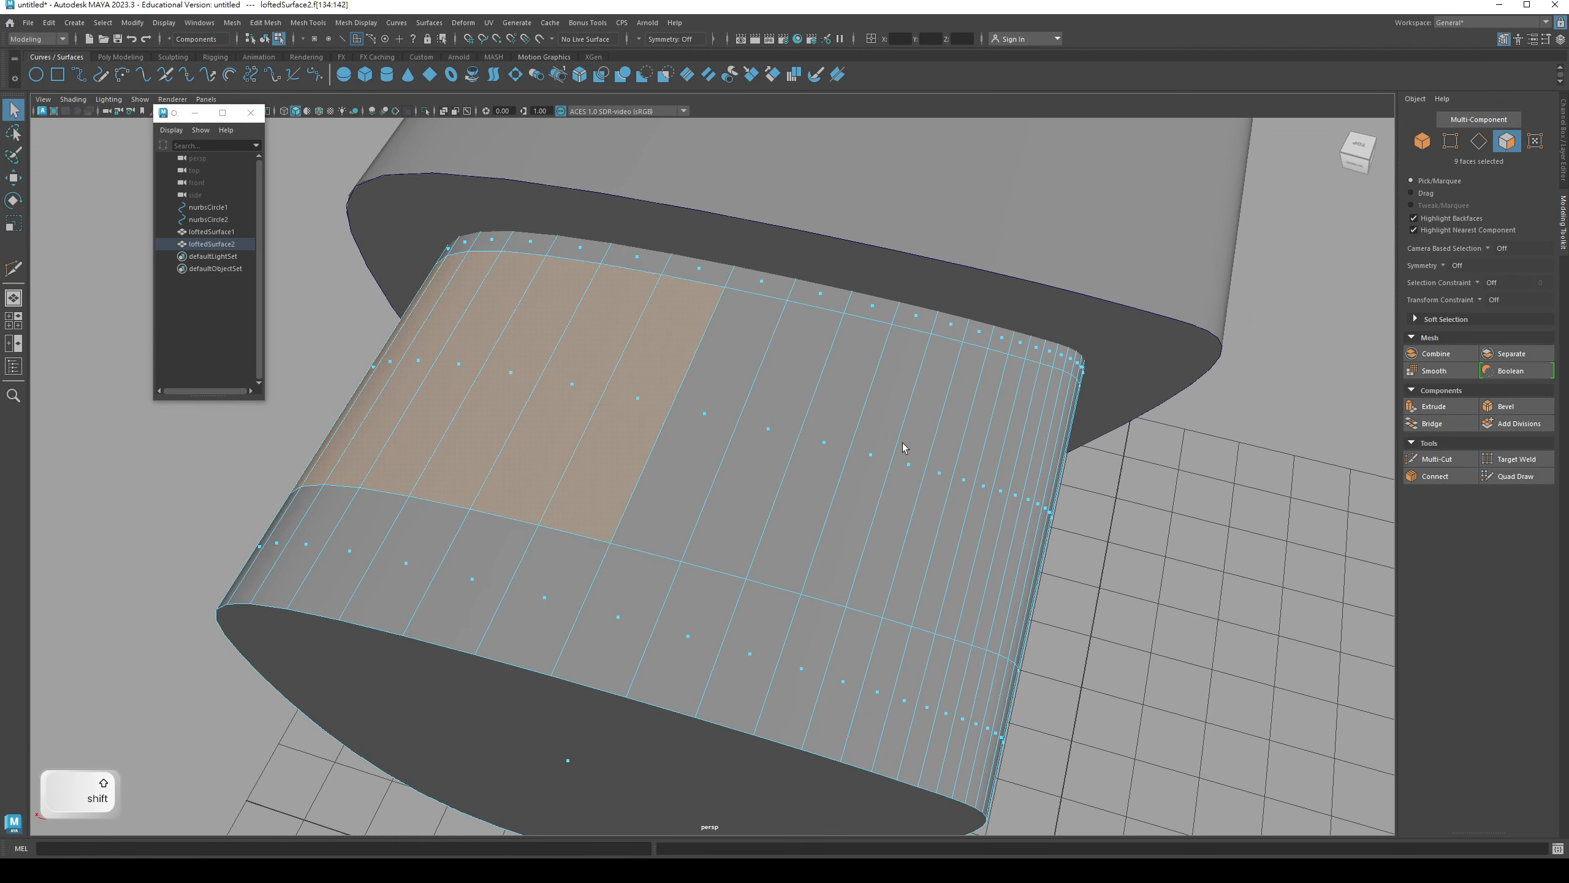
{"action": "left_click", "coordinate": [913, 464], "text": "shift"}
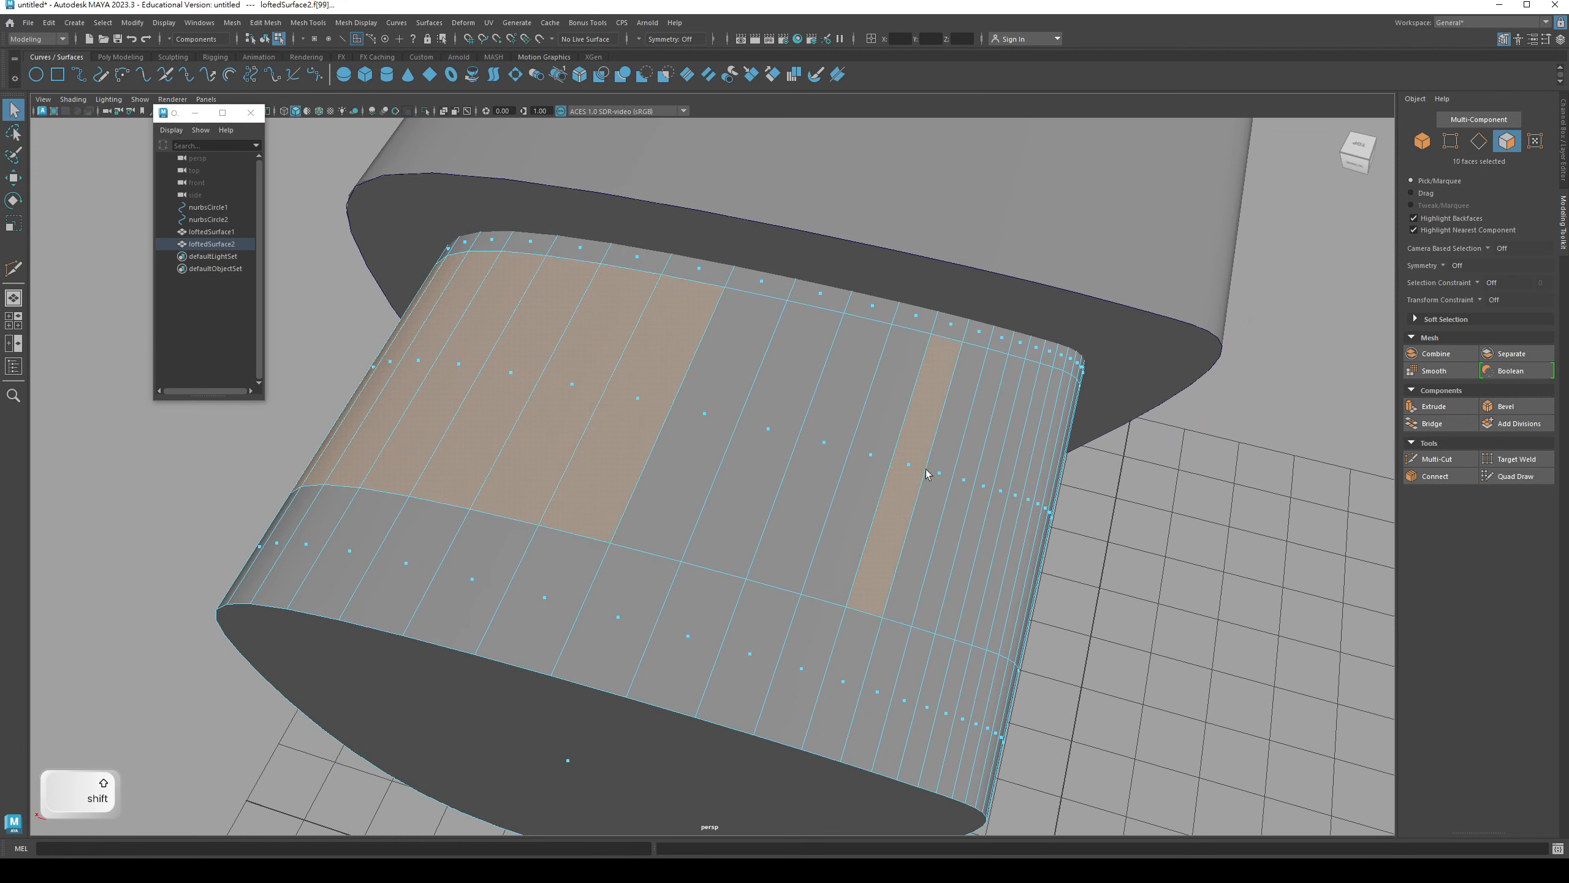
{"action": "double_click", "coordinate": [871, 456], "text": "shift"}
{"action": "mouse_move", "coordinate": [871, 456]}
{"action": "left_mouse_down", "text": "alt"}
{"action": "mouse_move", "coordinate": [890, 445]}
{"action": "mouse_move", "coordinate": [852, 457]}
{"action": "mouse_move", "coordinate": [868, 467]}
{"action": "left_mouse_up", "text": "alt"}
{"action": "key", "text": "z"}
{"action": "key", "text": "z"}
- Extend the face selection between the loops across the top and around the rear section's curved outer side
{"action": "left_click", "coordinate": [887, 374], "text": "shift"}
{"action": "left_click_drag", "start_coordinate": [889, 407], "coordinate": [784, 432], "text": "alt"}
{"action": "left_click", "coordinate": [780, 362], "text": "shift"}
{"action": "left_click", "coordinate": [818, 354], "text": "shift"}
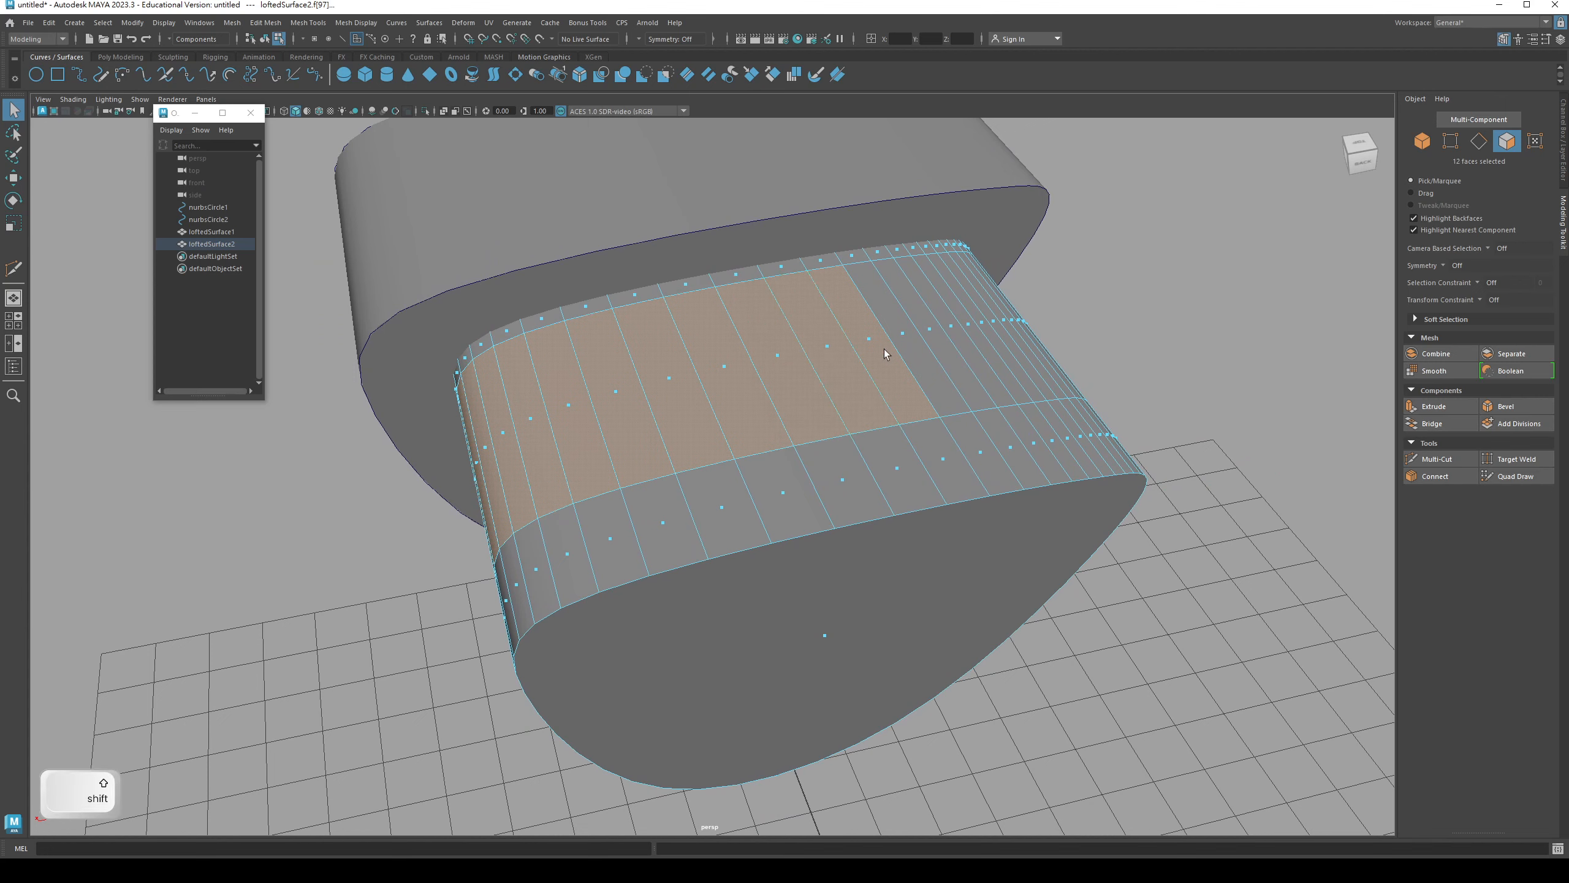
{"action": "left_click", "coordinate": [904, 340], "text": "shift"}
{"action": "scroll", "coordinate": [904, 340], "scroll_direction": "up", "scroll_amount": 5}
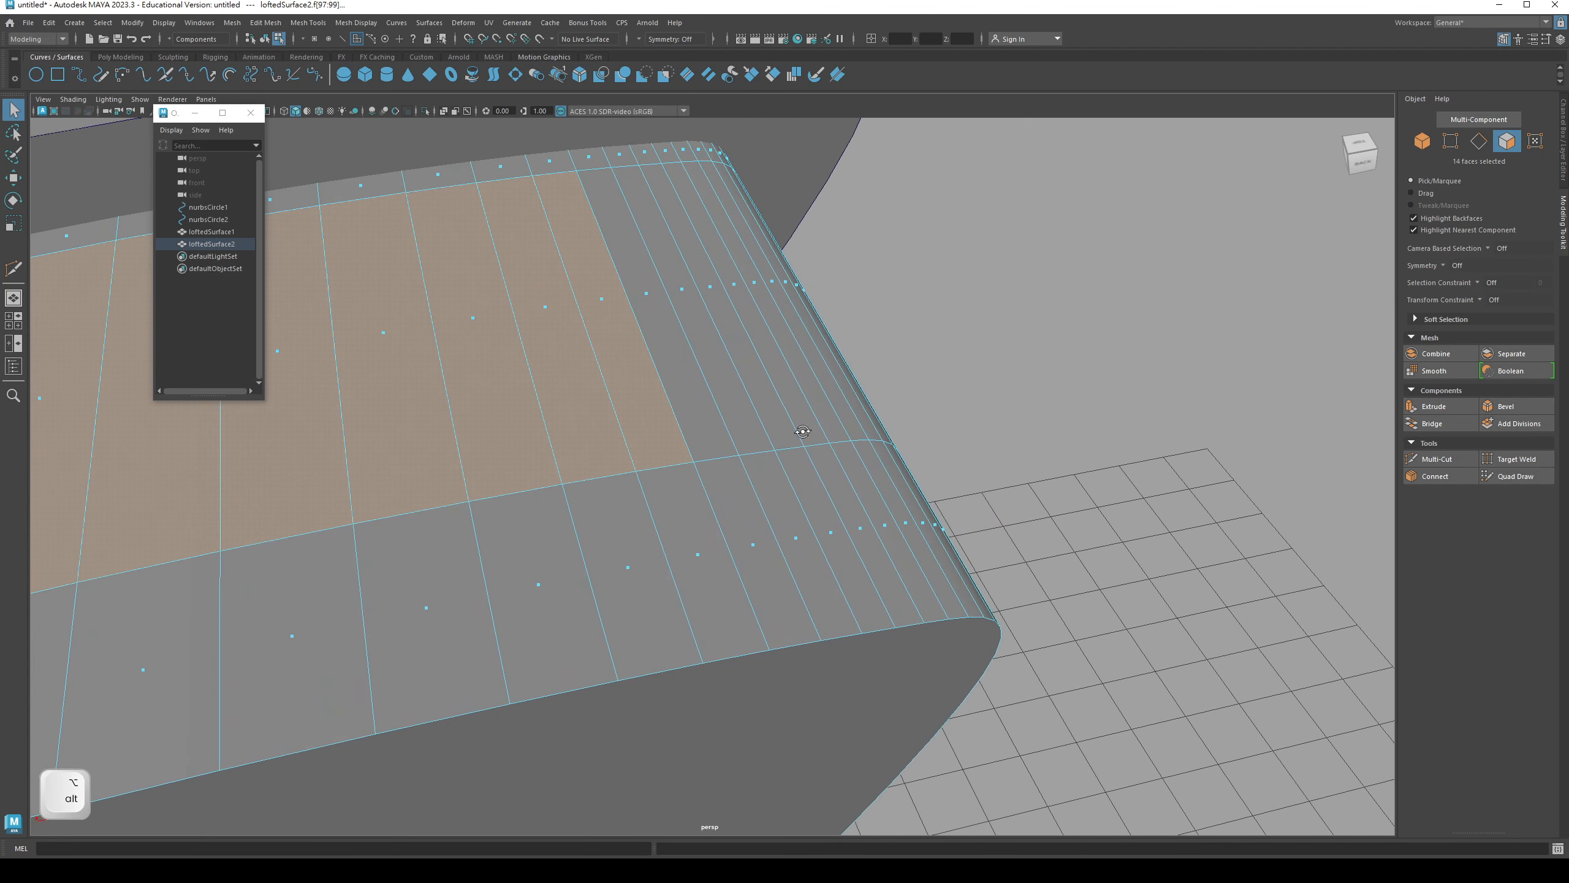
{"action": "left_click", "coordinate": [636, 395], "text": "shift"}
{"action": "left_click", "coordinate": [672, 392], "text": "shift"}
{"action": "left_click", "coordinate": [700, 386], "text": "shift"}
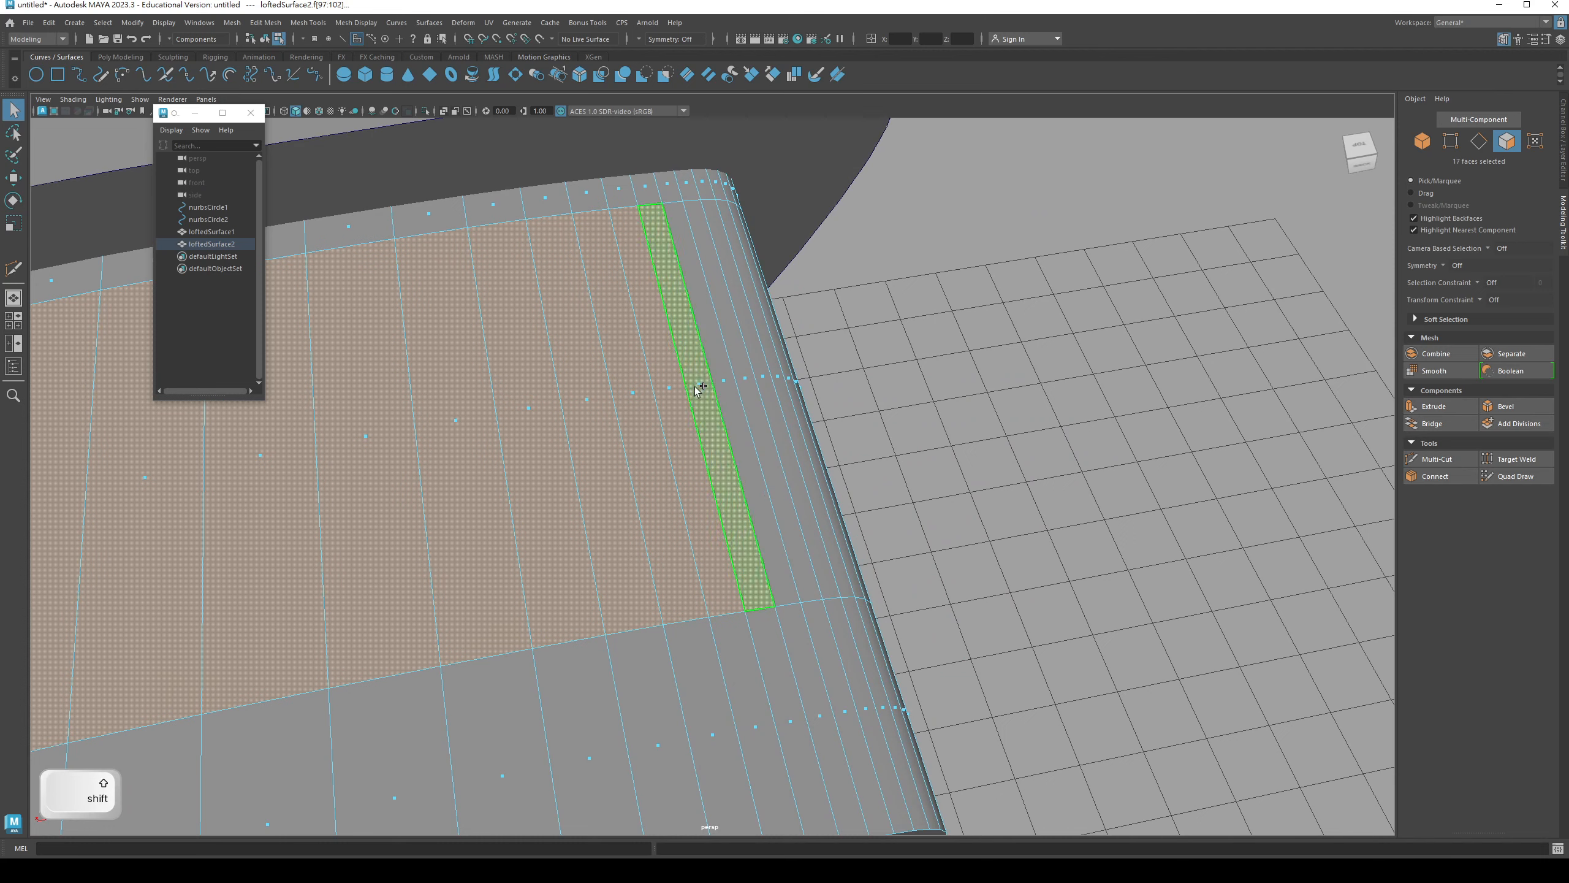
{"action": "left_click", "coordinate": [733, 386], "text": "shift"}
{"action": "left_click", "coordinate": [733, 387], "text": "shift"}
{"action": "left_click", "coordinate": [765, 380], "text": "shift"}
{"action": "left_click_drag", "start_coordinate": [765, 380], "coordinate": [654, 418], "text": "alt"}
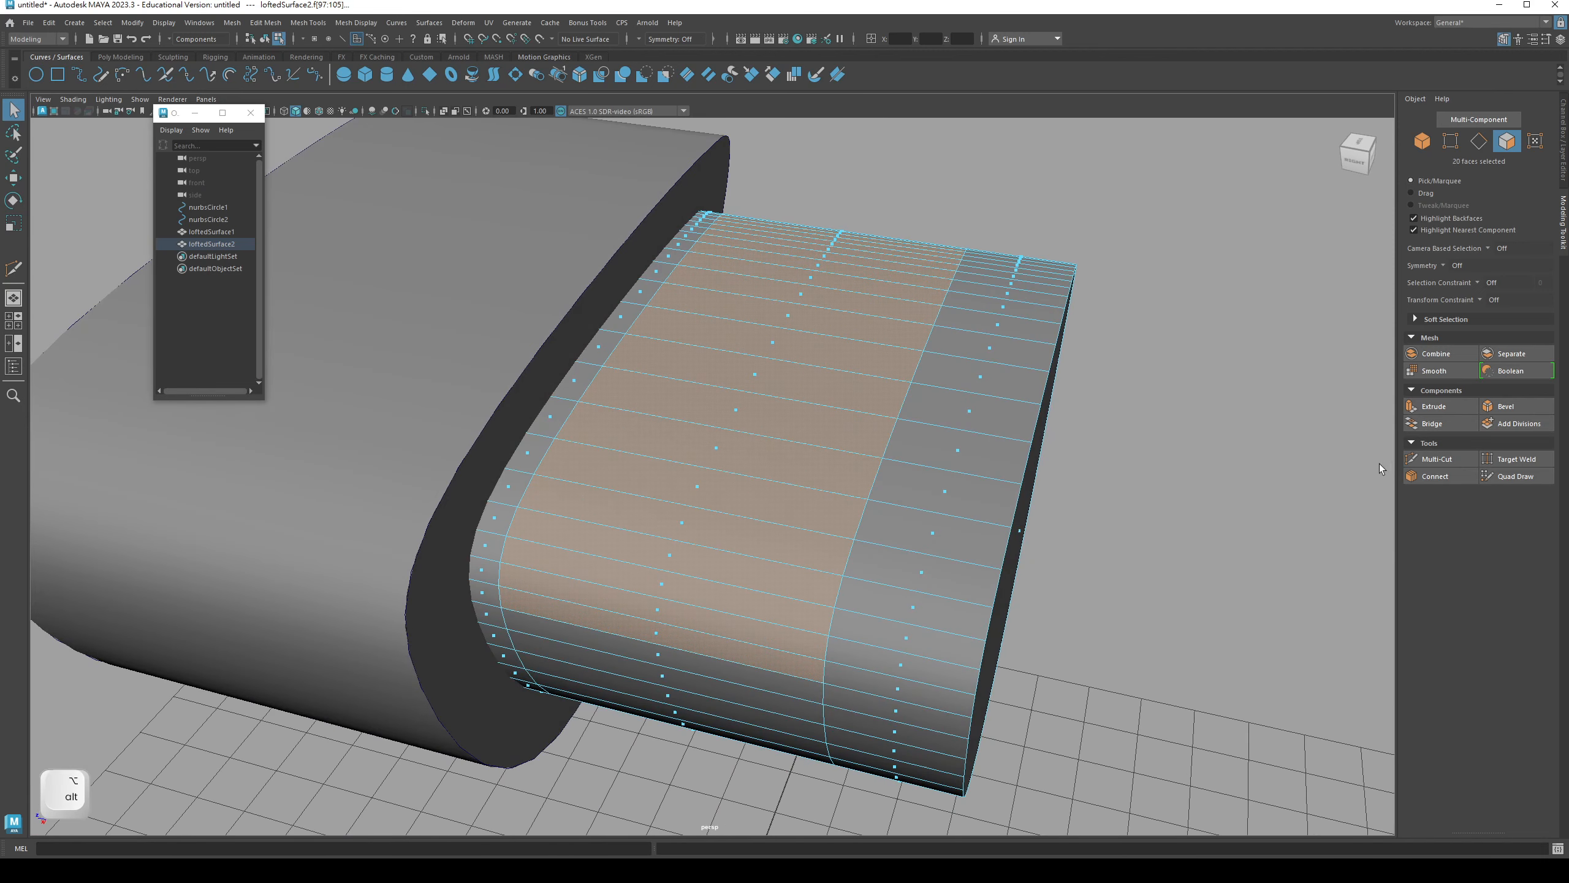
- Extrude the selected faces slightly outward by about 0.09 as a raised panel and return to object selection
{"action": "left_click", "coordinate": [1415, 407]}
{"action": "left_click_drag", "start_coordinate": [802, 258], "coordinate": [798, 237]}
{"action": "left_click_drag", "start_coordinate": [698, 309], "coordinate": [729, 408], "text": "alt"}
{"action": "key", "text": "q"}
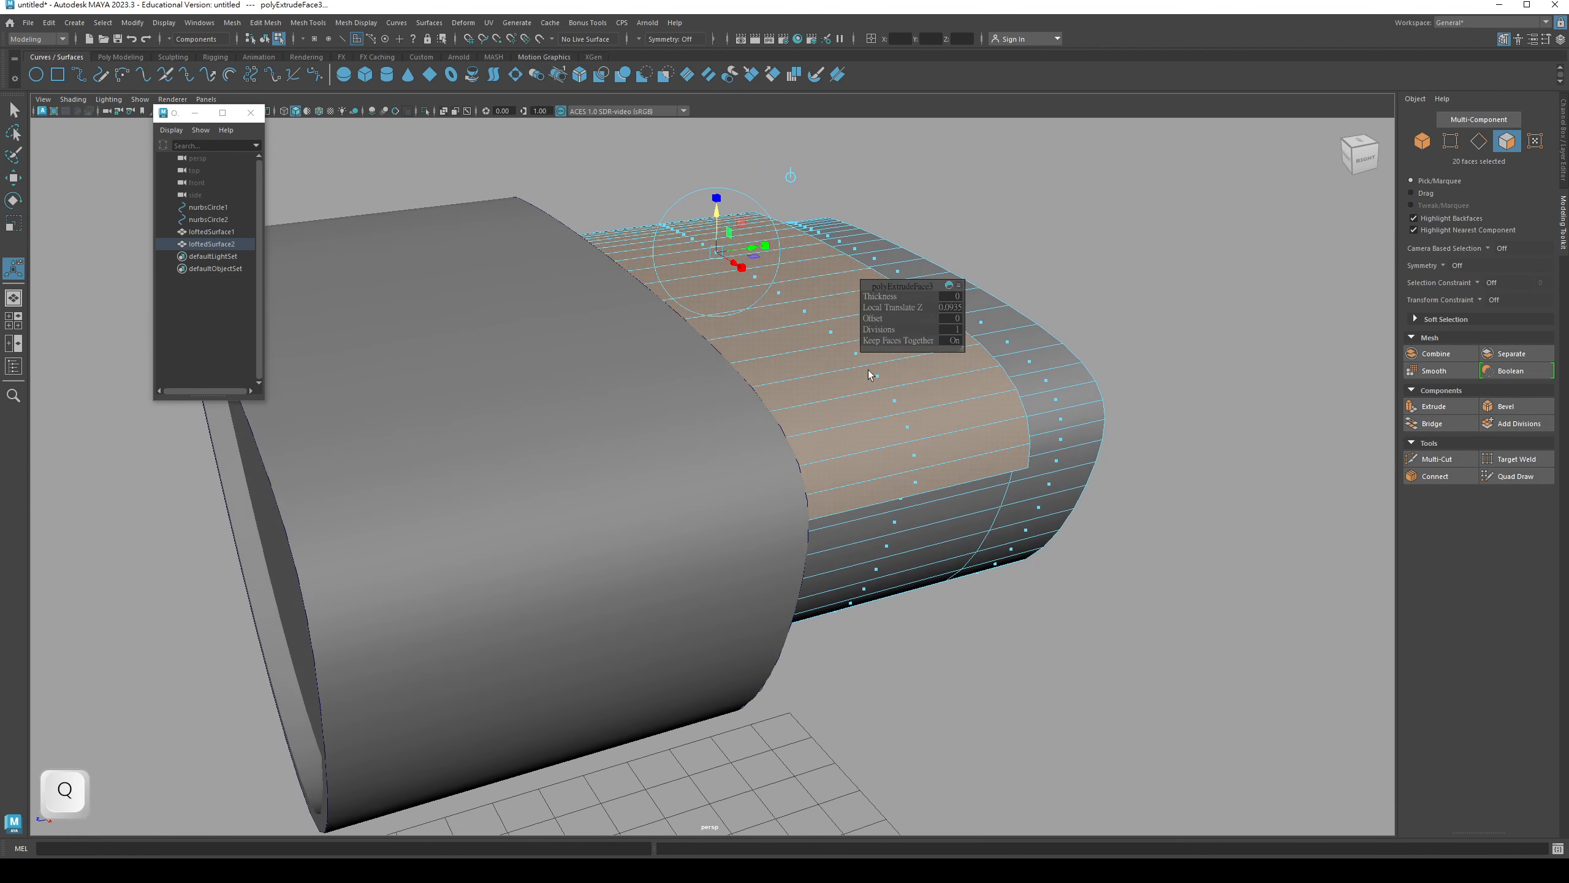
{"action": "right_click_drag", "start_coordinate": [866, 383], "coordinate": [928, 360]}
{"action": "left_click", "coordinate": [1108, 273]}
{"action": "left_click_drag", "start_coordinate": [1100, 290], "coordinate": [865, 455], "text": "alt"}
- Select the two rows of side faces below the raised panel, including their continuation to the rear section's back end
{"action": "left_click", "coordinate": [883, 403]}
{"action": "right_click_drag", "start_coordinate": [864, 455], "coordinate": [864, 486]}
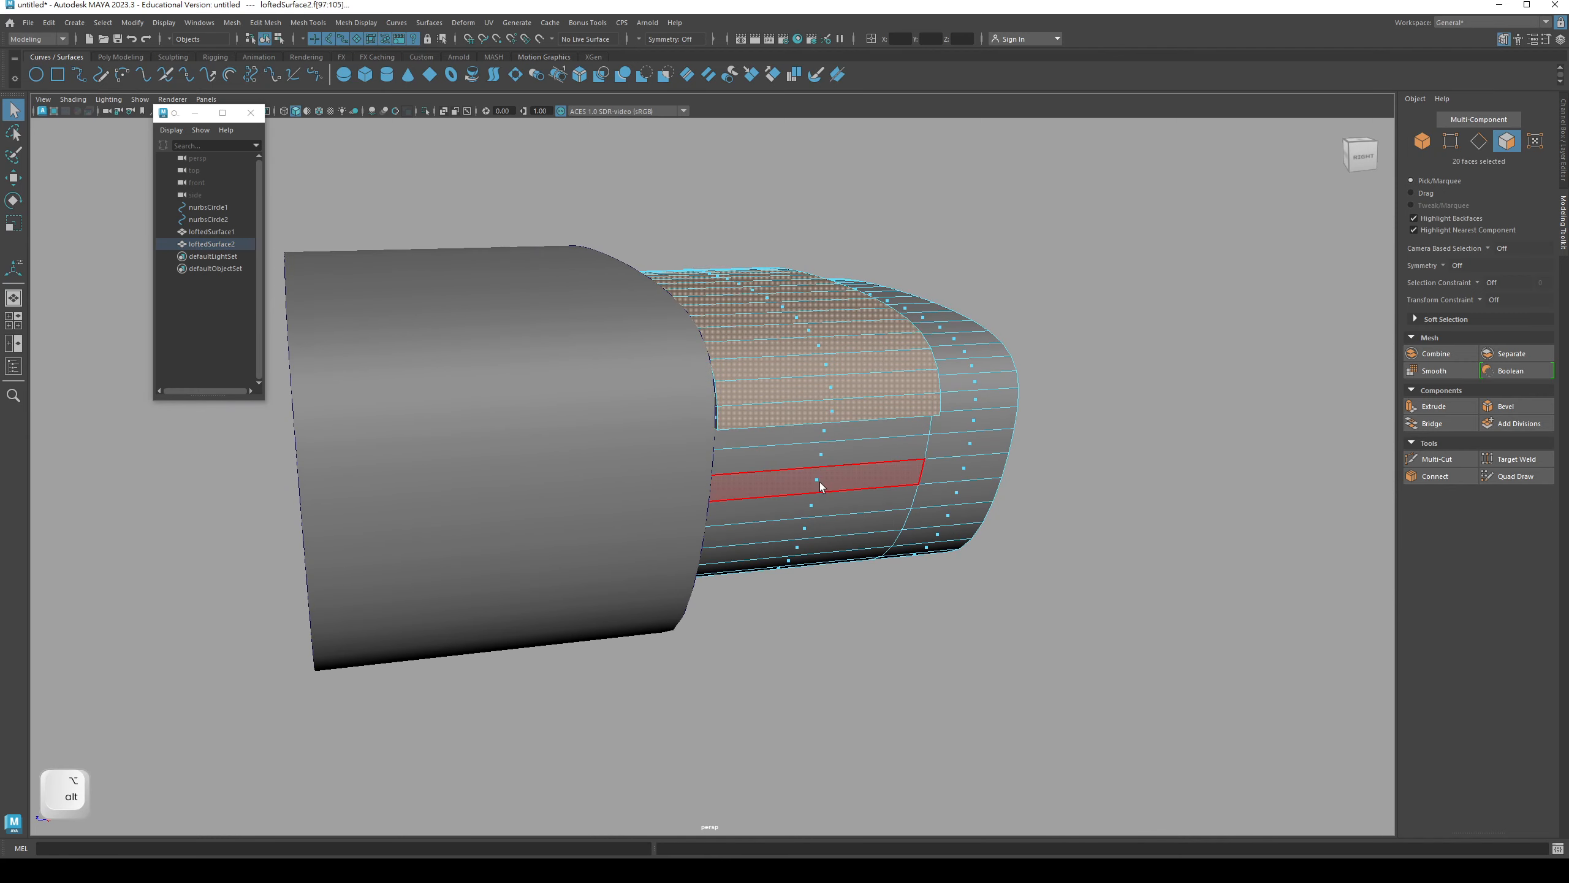
{"action": "left_click", "coordinate": [819, 482]}
{"action": "left_click", "coordinate": [814, 505], "text": "shift"}
{"action": "left_click", "coordinate": [956, 498], "text": "shift"}
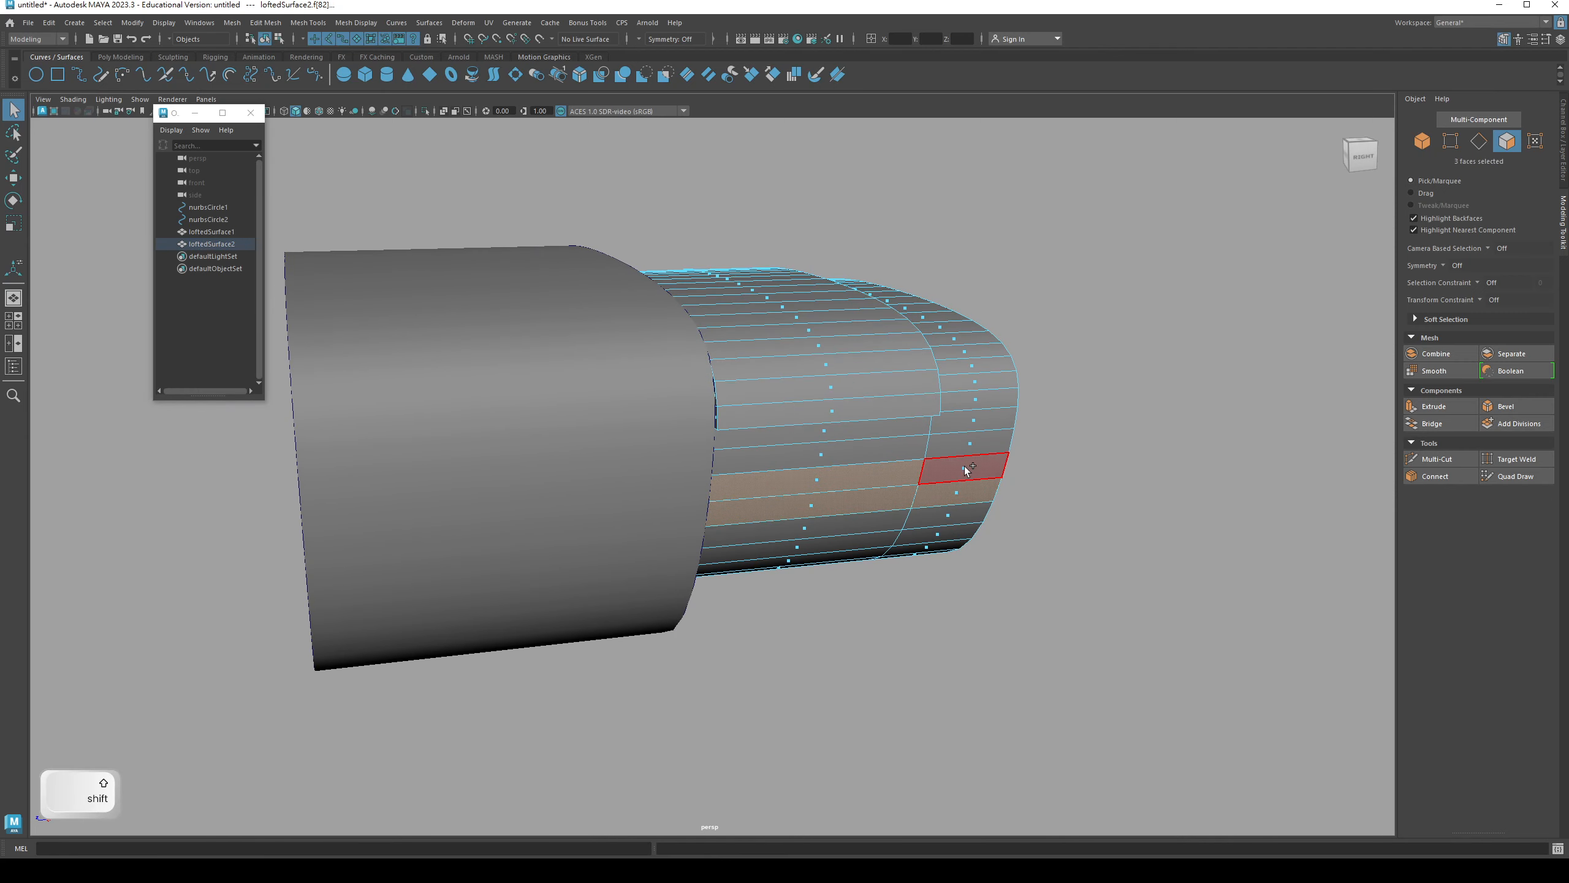
{"action": "left_click", "coordinate": [967, 469], "text": "shift"}
{"action": "left_click_drag", "start_coordinate": [1022, 466], "coordinate": [978, 470], "text": "alt"}
{"action": "left_click_drag", "start_coordinate": [853, 548], "coordinate": [1062, 575], "text": "alt"}
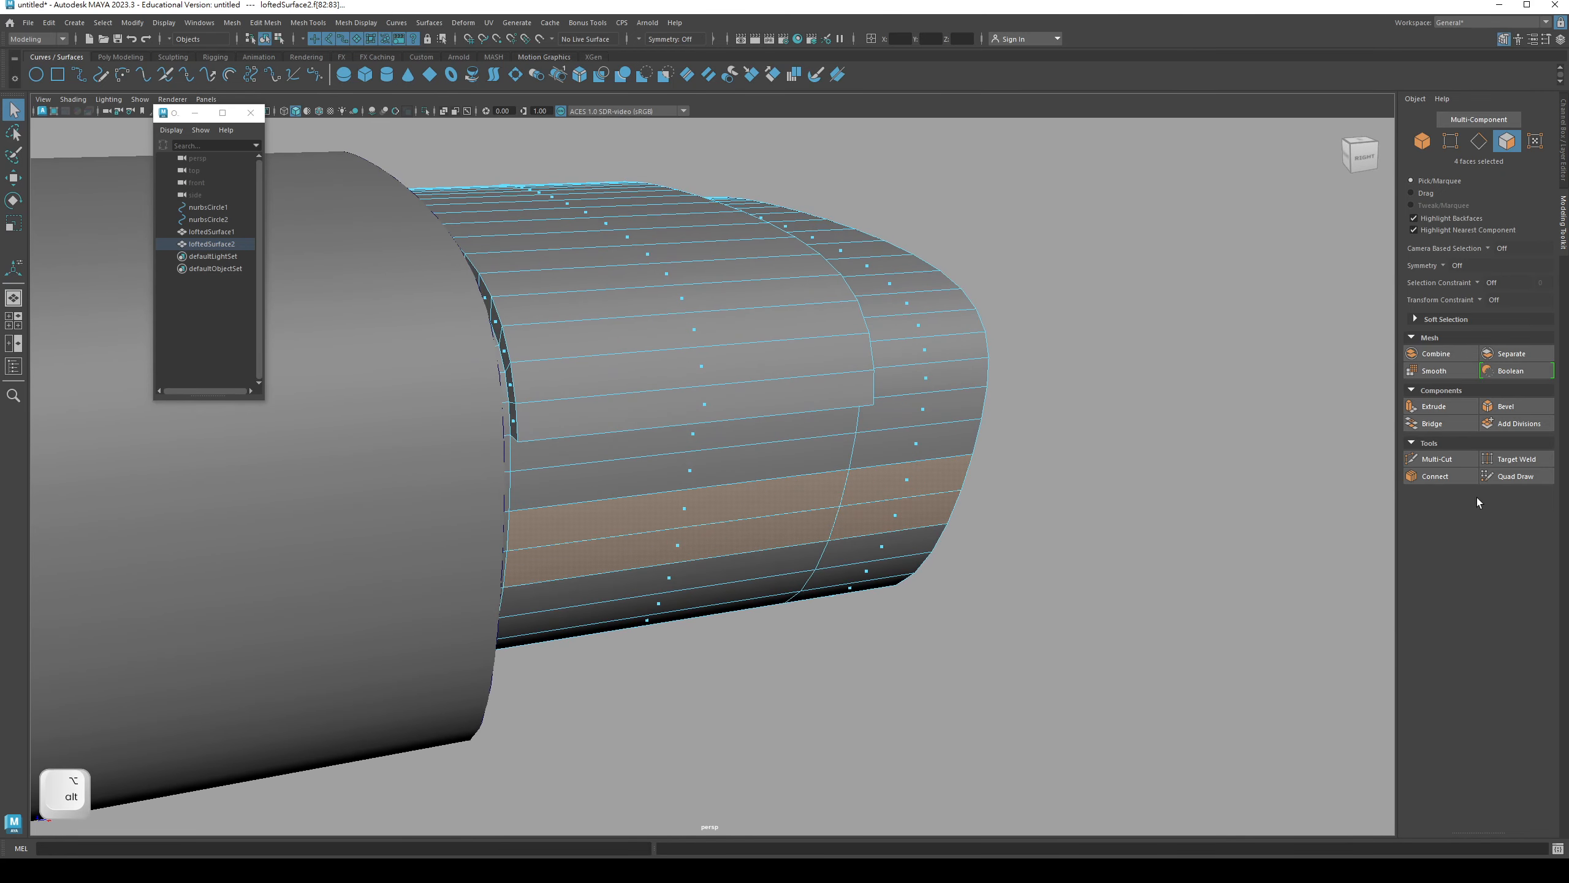
- Extrude the selected side faces with an offset of 0.05 to inset them as one strip
{"action": "left_click", "coordinate": [1444, 409]}
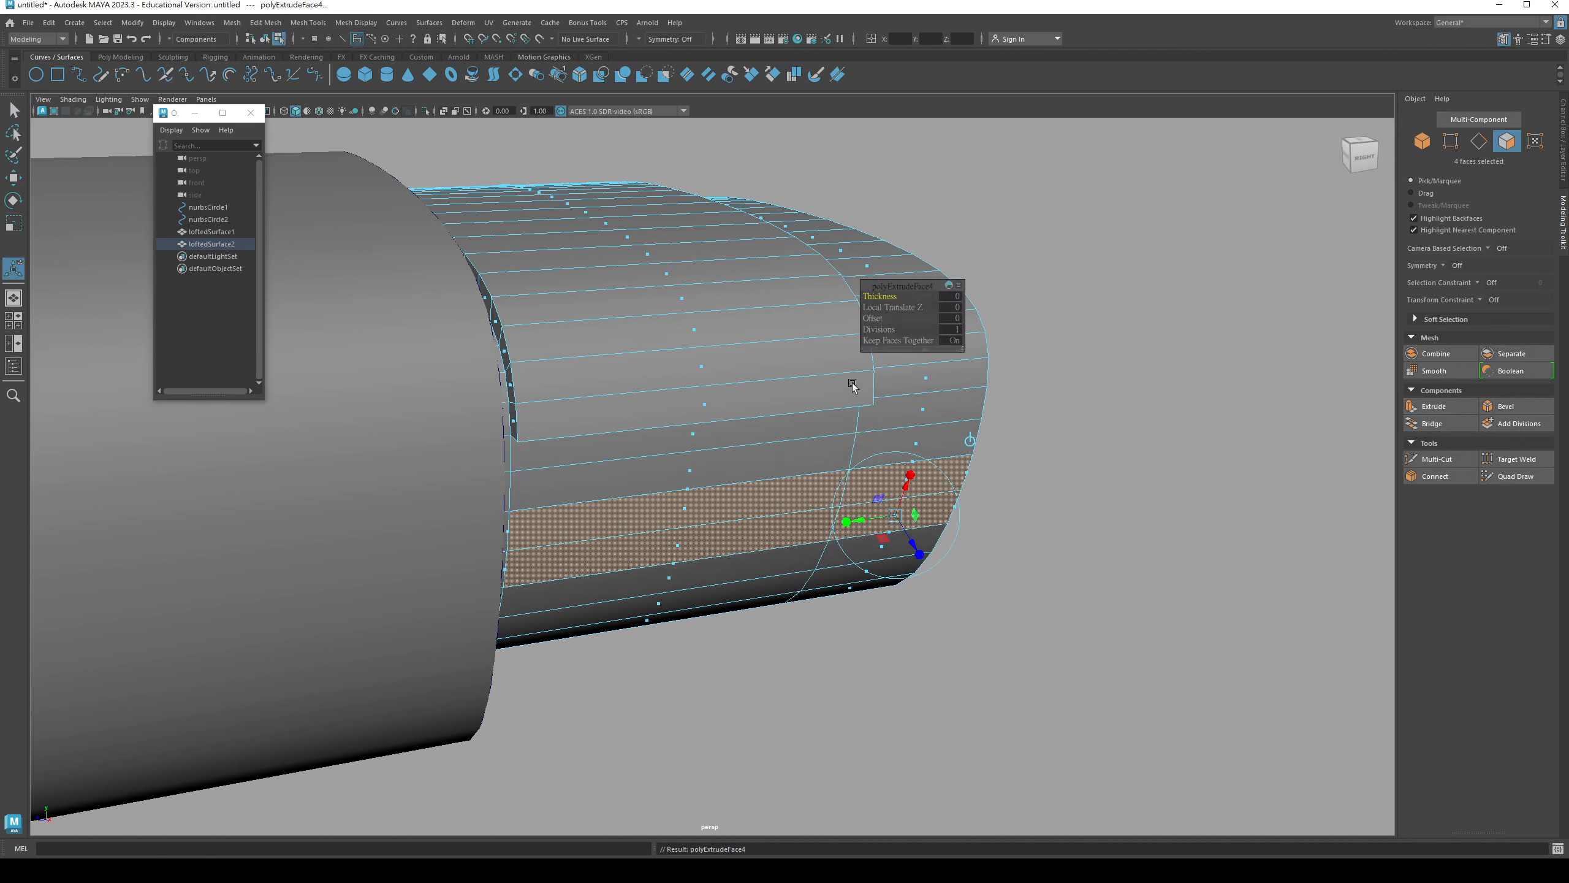
{"action": "type", "text": "3"}
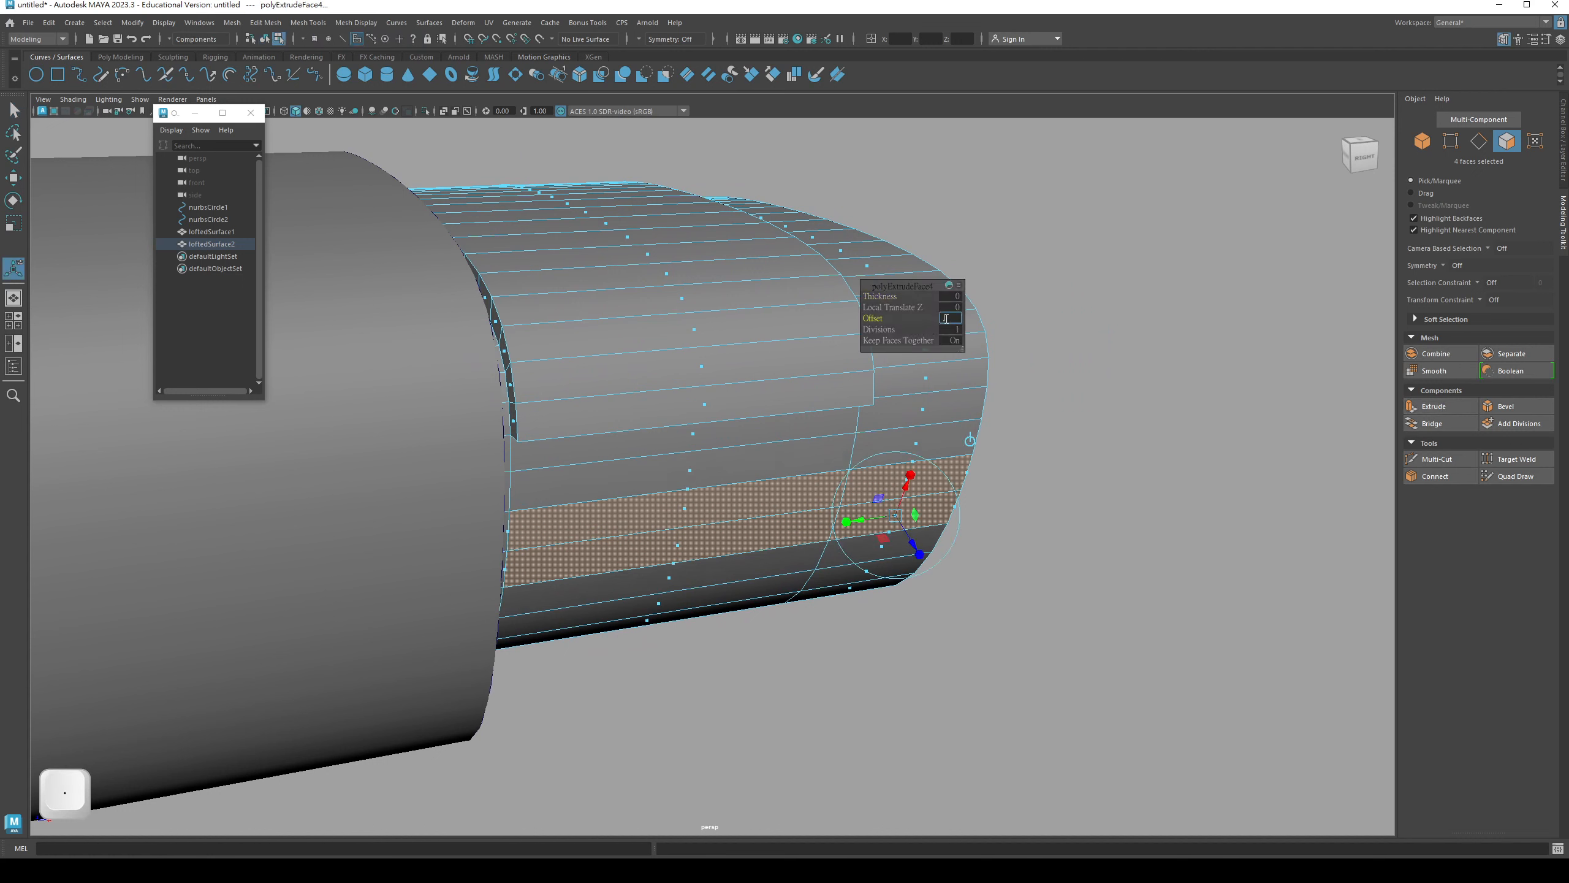
{"action": "key", "text": "Return"}
{"action": "type", "text": ".05"}
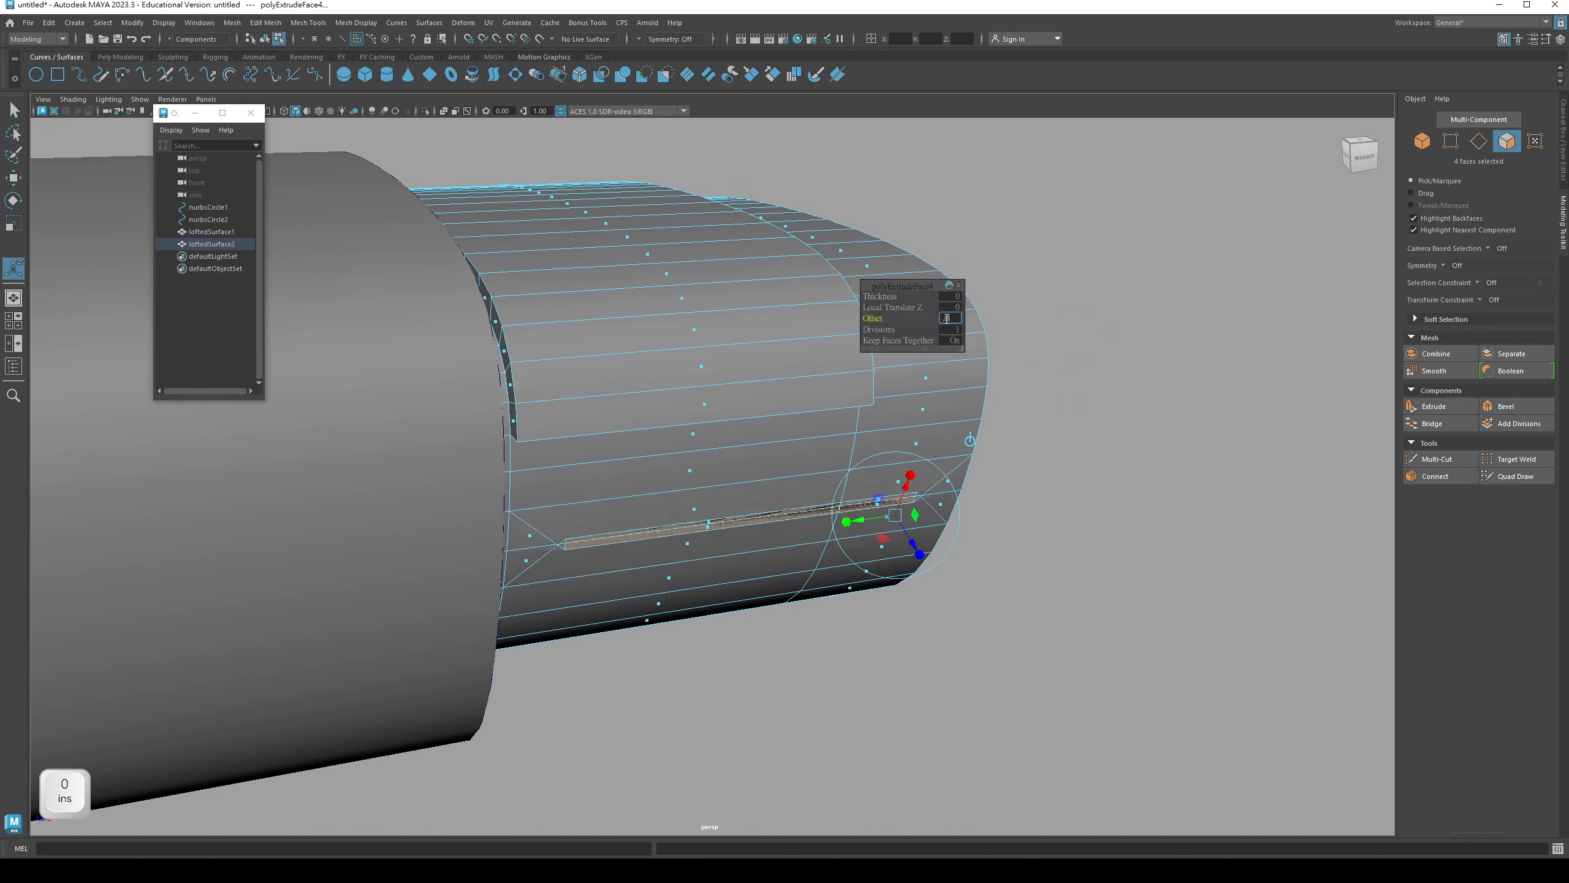
{"action": "key", "text": "Return"}
{"action": "middle_click_drag", "start_coordinate": [856, 433], "coordinate": [853, 450], "text": "alt"}
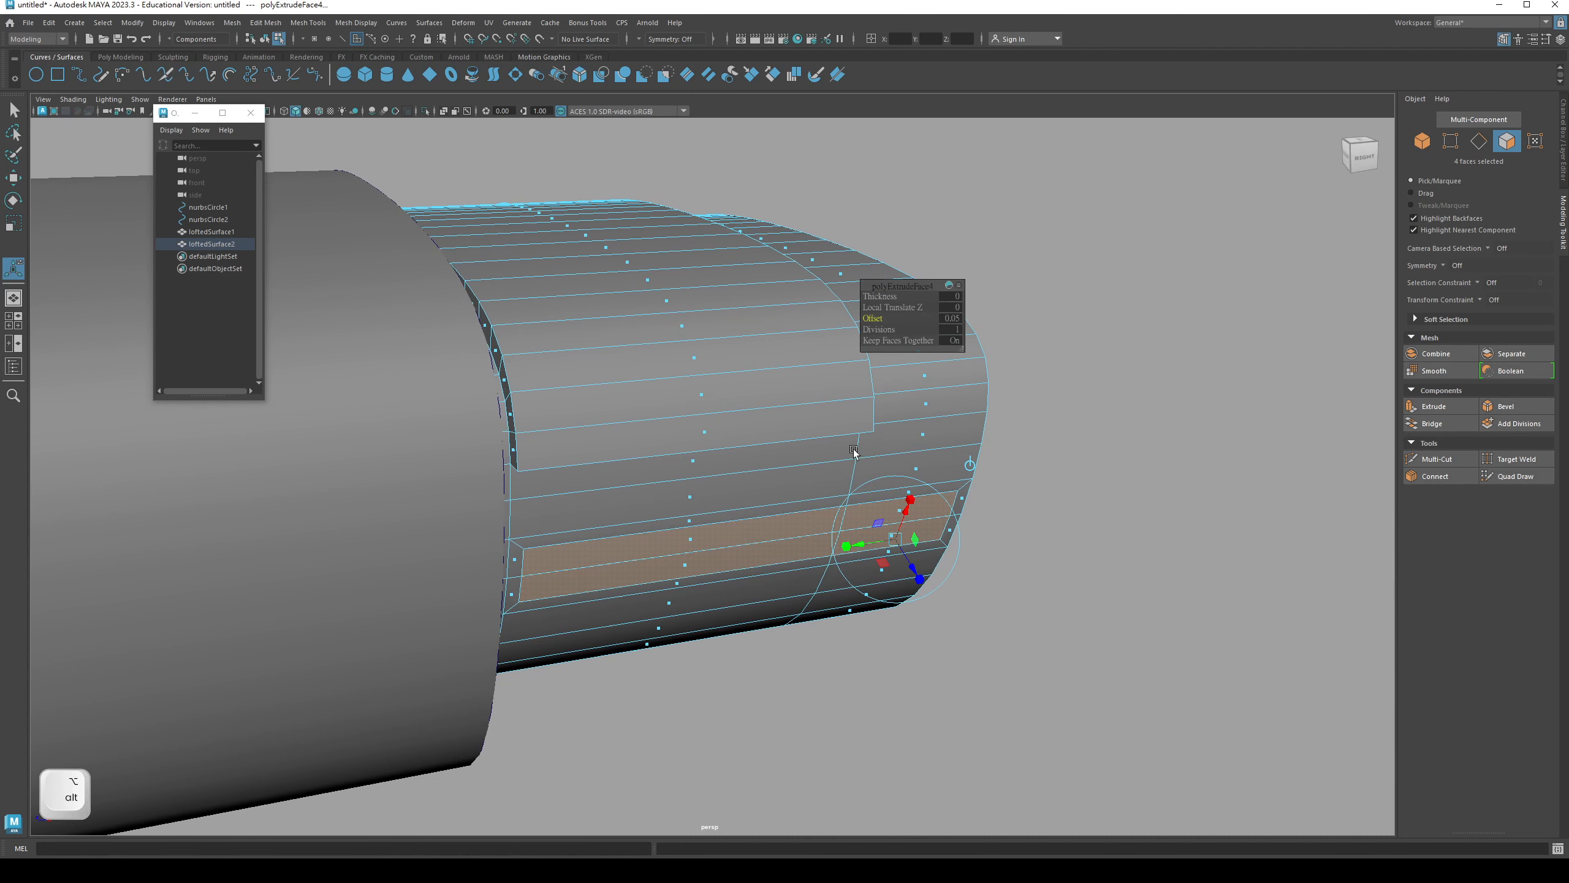
- Extrude the inset side strip inward to form a recessed slot and return to object selection
{"action": "left_click", "coordinate": [1414, 410]}
{"action": "left_click_drag", "start_coordinate": [862, 612], "coordinate": [877, 617], "text": "alt"}
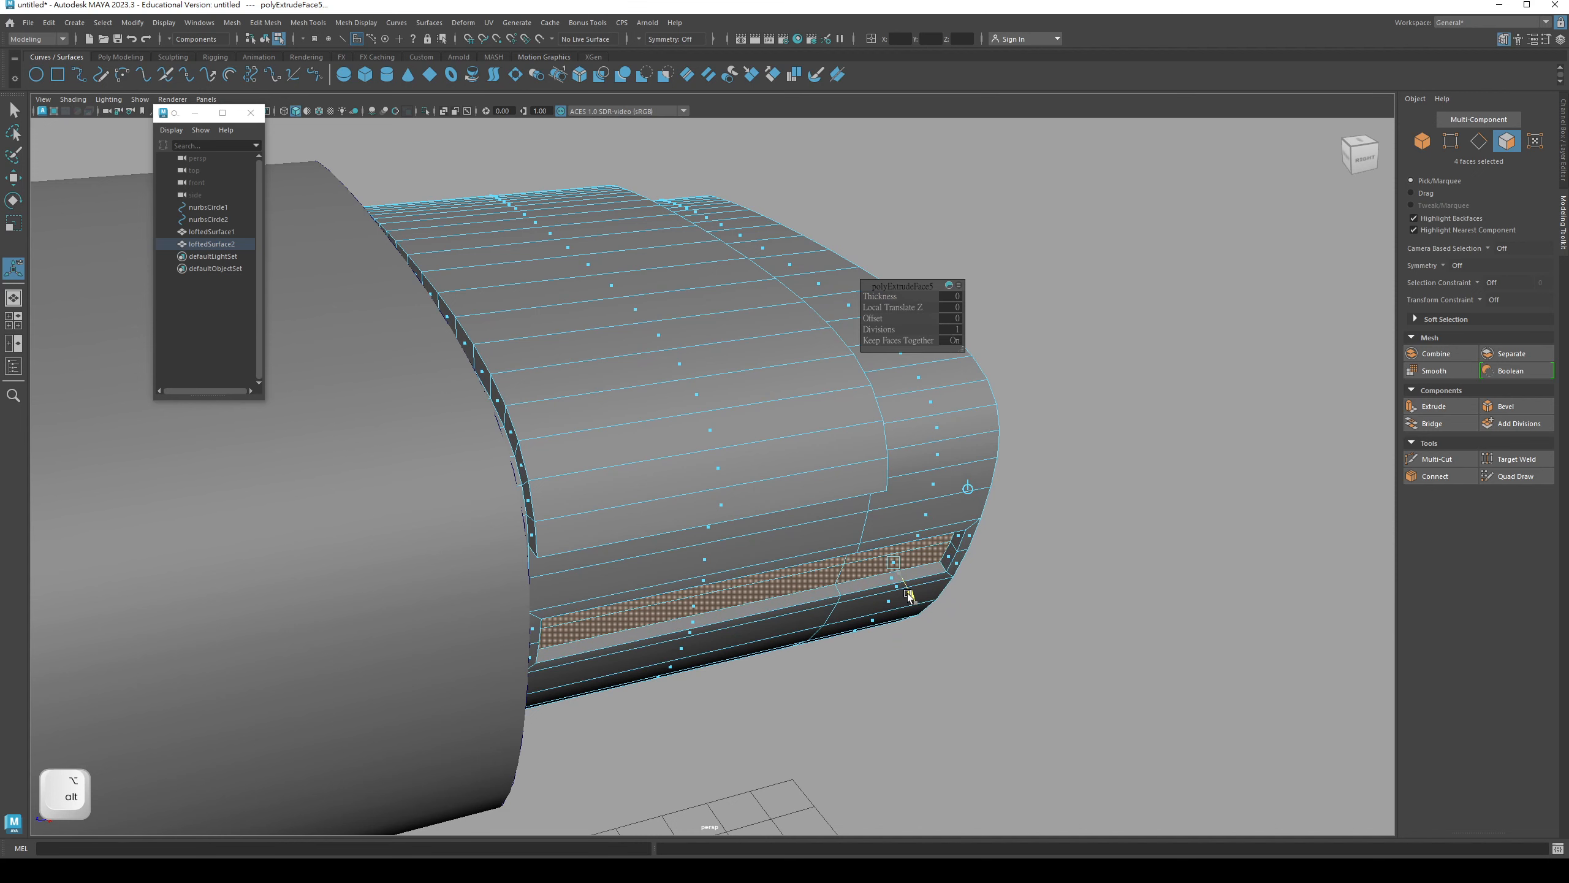
{"action": "key", "text": "q"}
{"action": "right_click", "coordinate": [780, 508]}
{"action": "right_click_drag", "start_coordinate": [818, 507], "coordinate": [865, 491]}
{"action": "left_click", "coordinate": [1149, 380]}
- Inspect the eye housing from several angles and compare it with the WALL-E eye reference image
{"action": "right_click_drag", "start_coordinate": [763, 529], "coordinate": [705, 540], "text": "alt"}
{"action": "left_click_drag", "start_coordinate": [705, 539], "coordinate": [800, 537], "text": "alt"}
{"action": "key", "text": "q"}
{"action": "left_click", "coordinate": [1022, 616]}
{"action": "left_click_drag", "start_coordinate": [1022, 616], "coordinate": [763, 525], "text": "alt"}
{"action": "scroll", "coordinate": [847, 576], "scroll_direction": "up", "scroll_amount": 3}
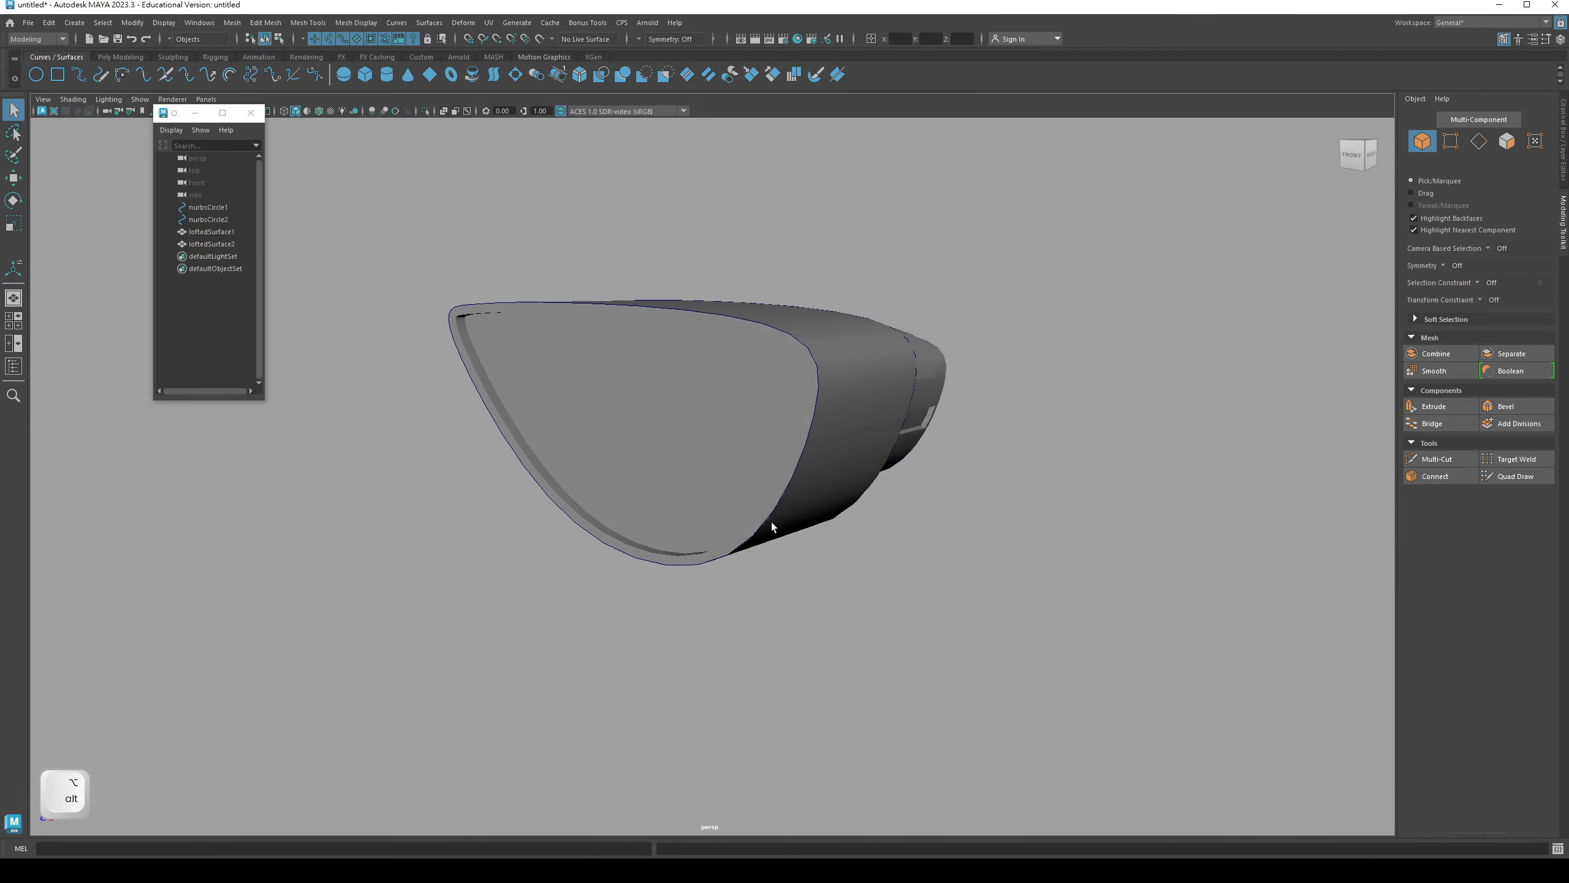
{"action": "left_click", "coordinate": [763, 466]}
{"action": "left_click_drag", "start_coordinate": [763, 466], "coordinate": [634, 484], "text": "alt"}
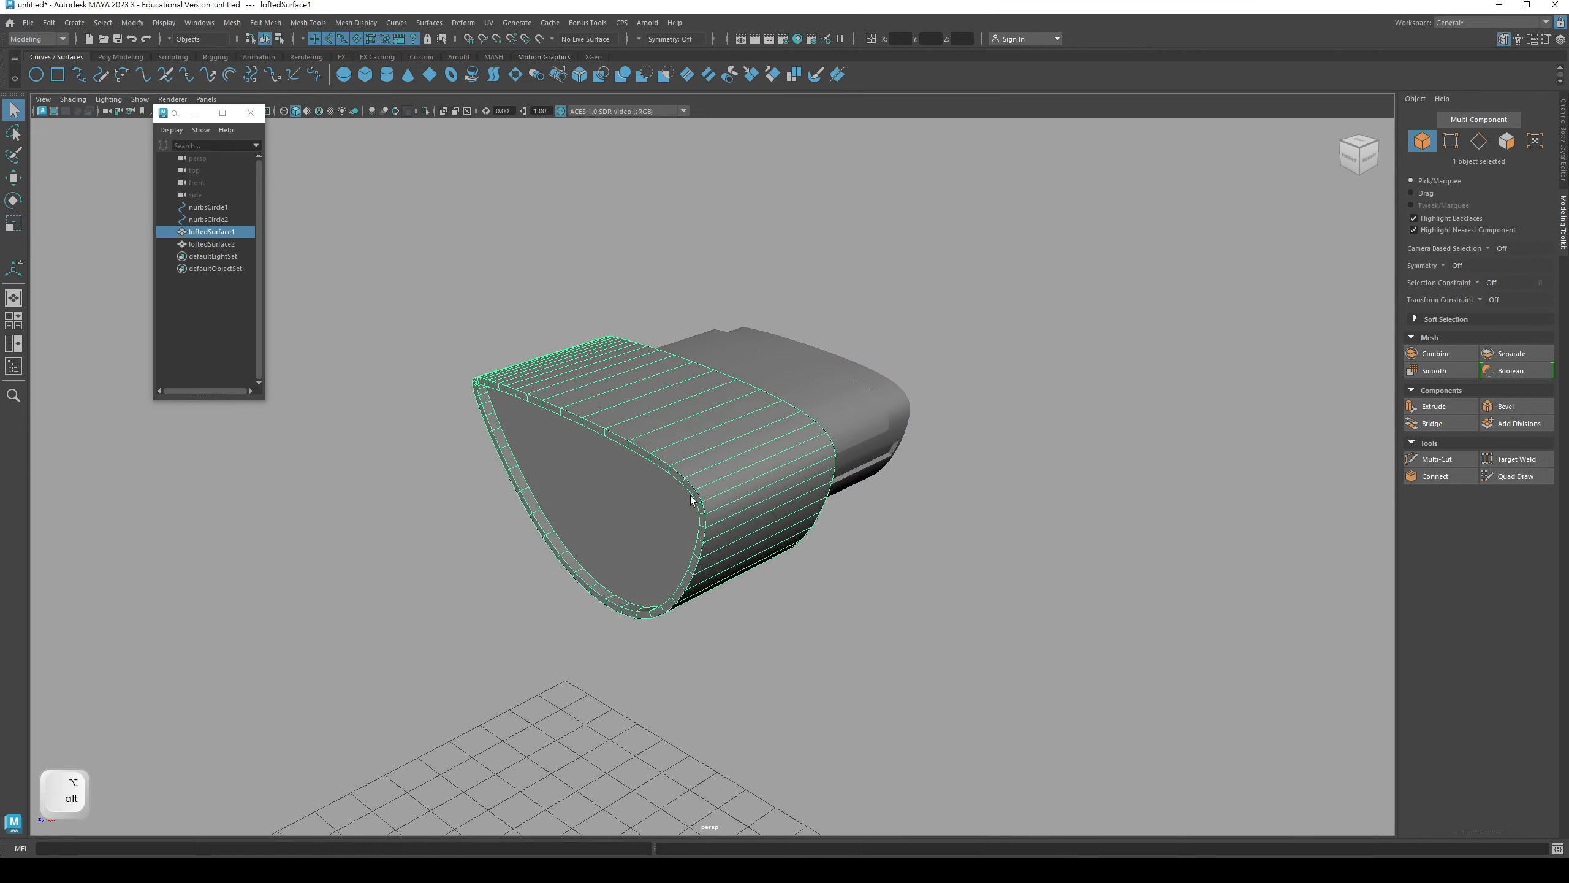
{"action": "left_click", "coordinate": [880, 629]}
{"action": "key", "text": "F2"}
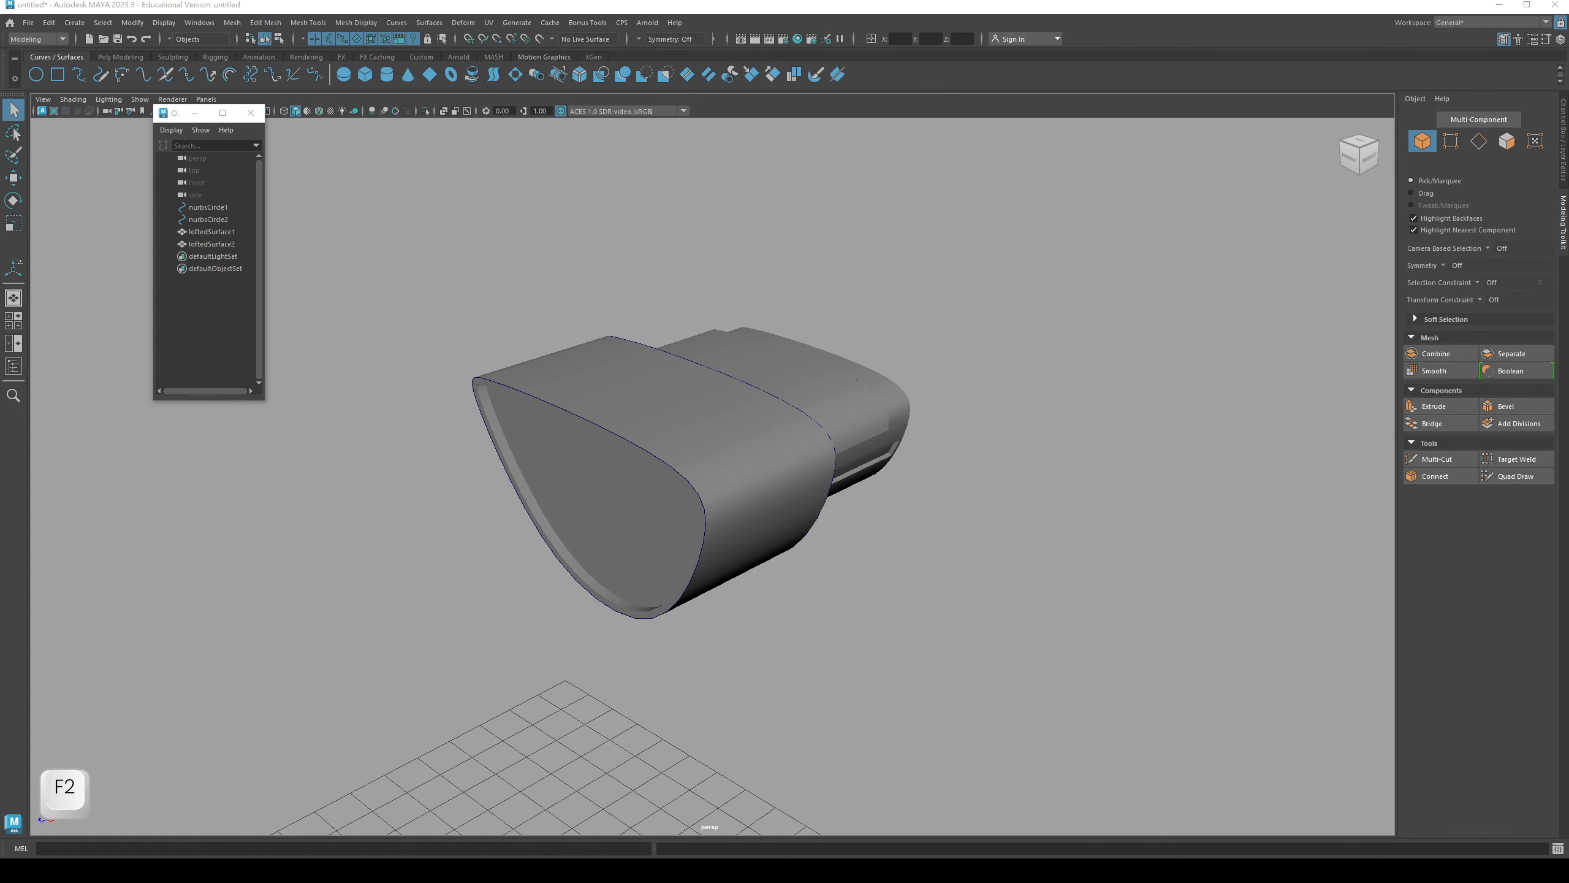
{"action": "key", "text": "alt+Tab"}
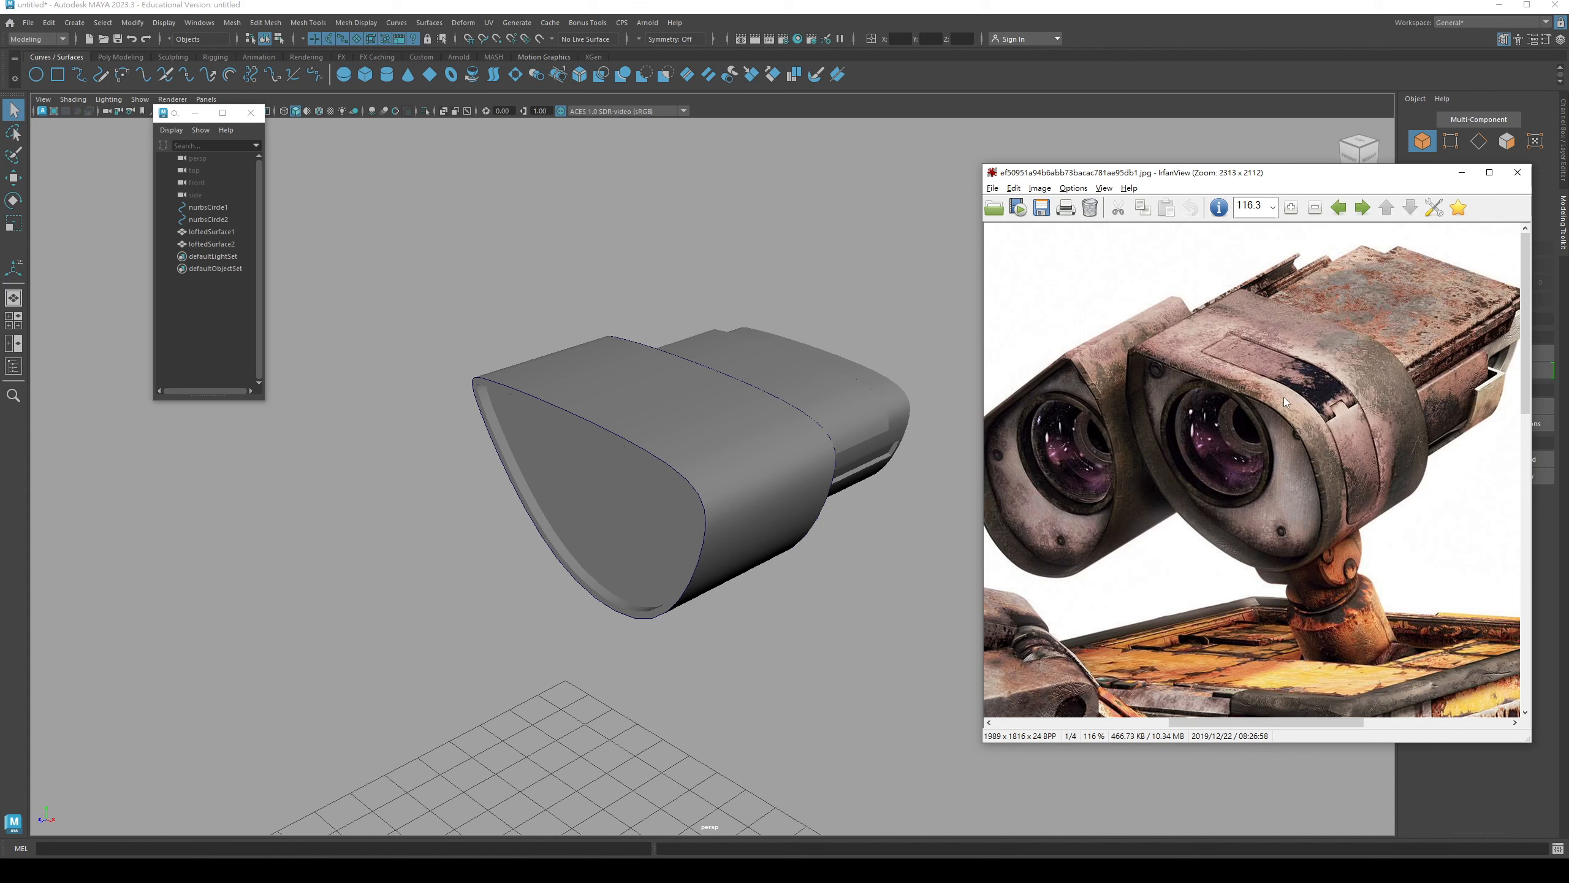
- Browse the WALL-E reference images and bring up the full-body front view poster
{"action": "key", "text": "Page_Down"}
{"action": "key", "text": "Page_Down"}
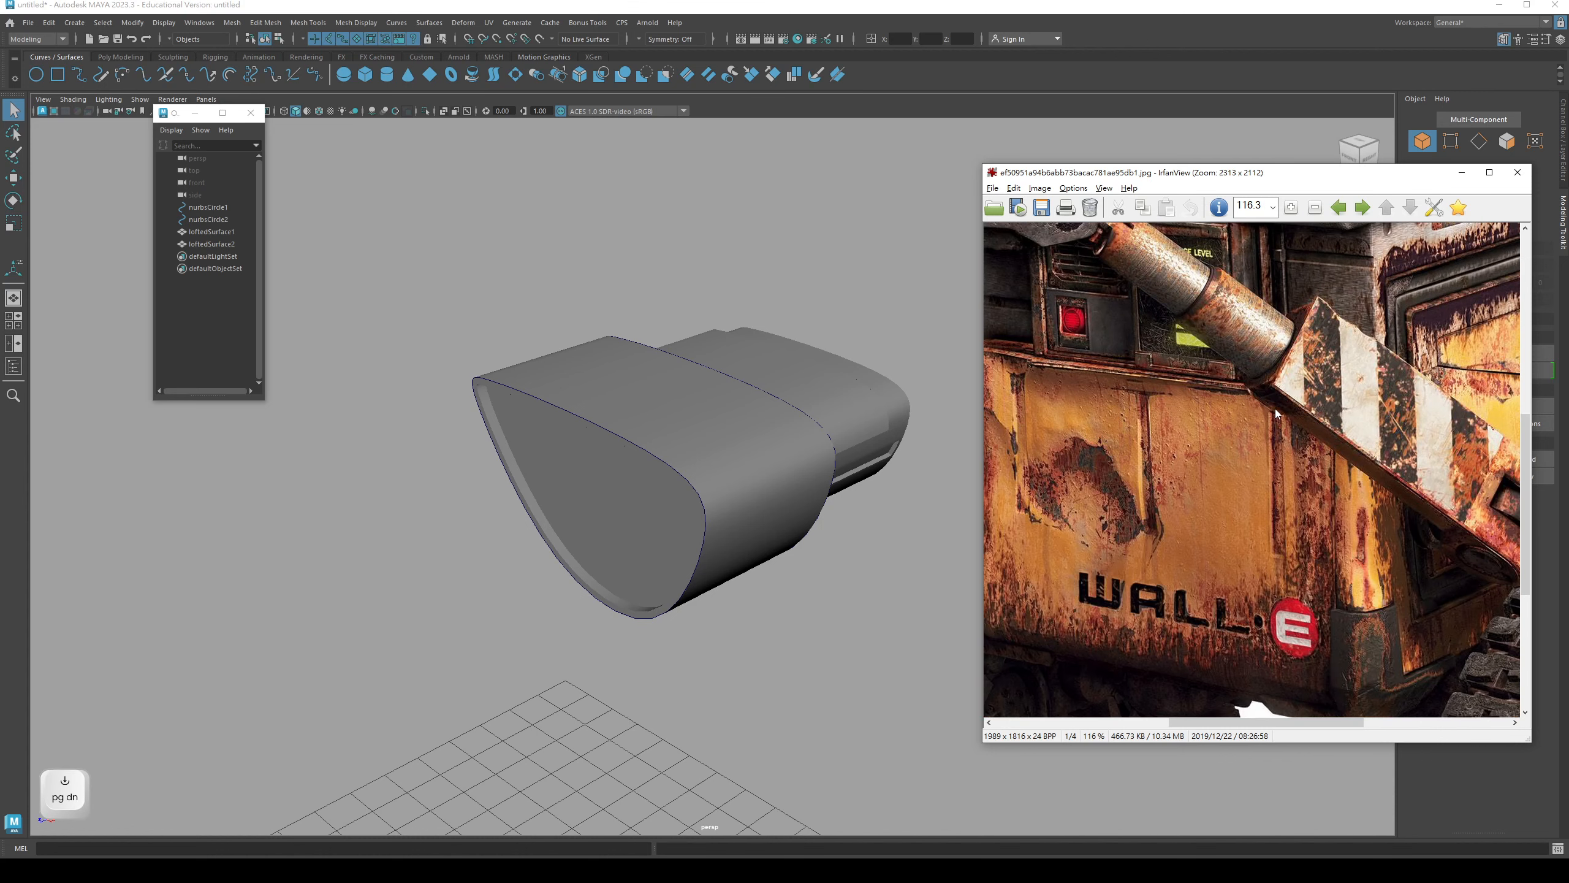
{"action": "left_click", "coordinate": [1341, 212]}
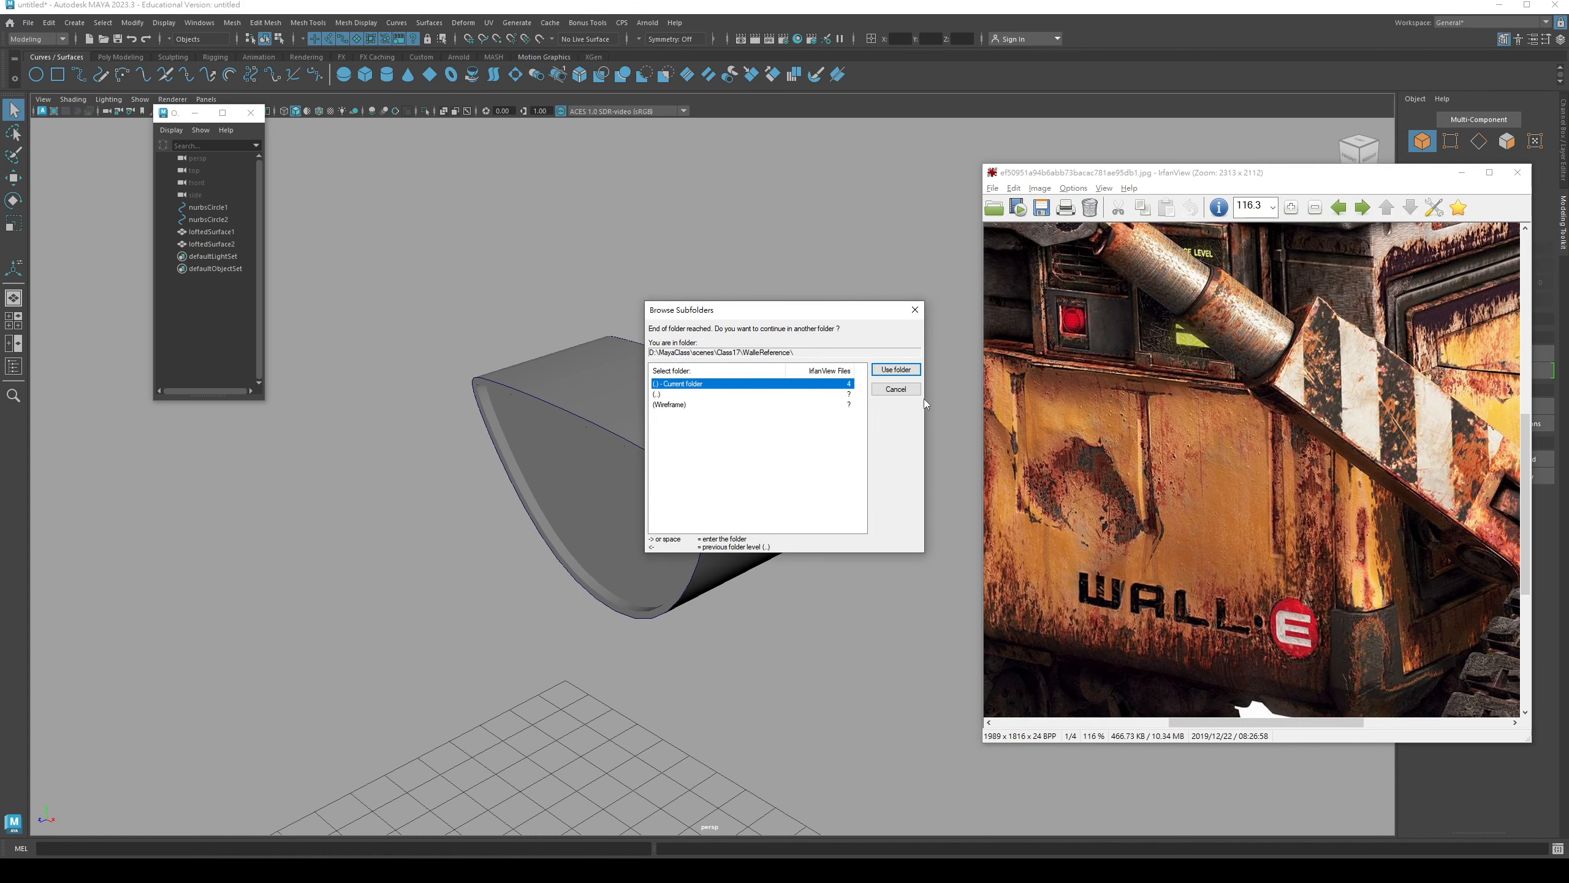
{"action": "left_click", "coordinate": [902, 390]}
{"action": "left_click", "coordinate": [1363, 208]}
{"action": "left_click", "coordinate": [1361, 209]}
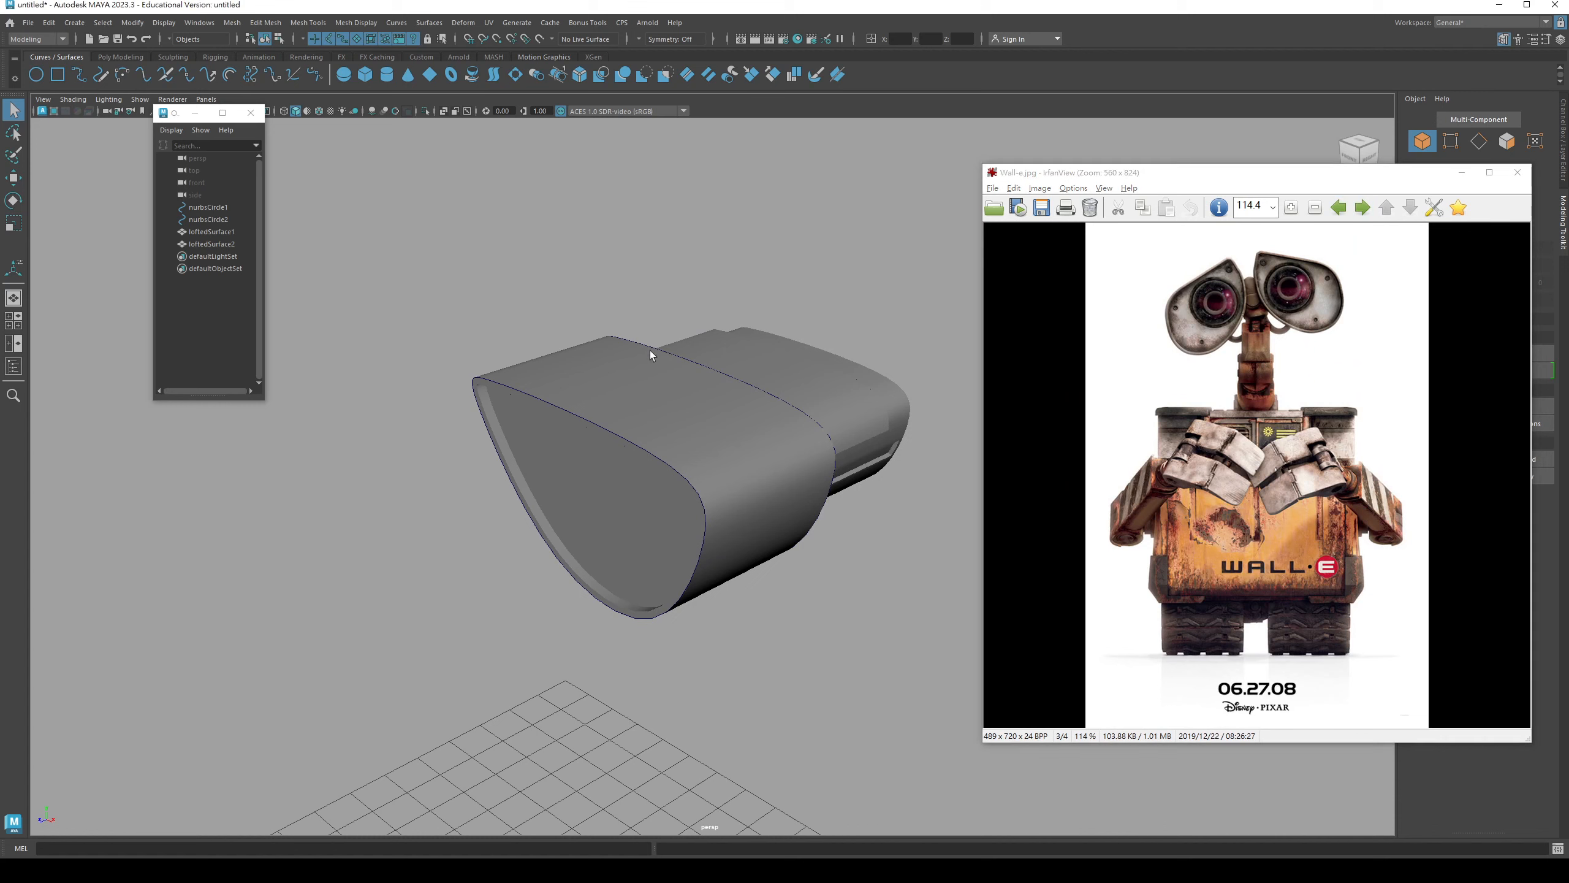
- Create a polygon sphere and raise it to the eye housing's height, about Y 13.979
{"action": "left_click_drag", "start_coordinate": [647, 350], "coordinate": [573, 402], "text": "alt"}
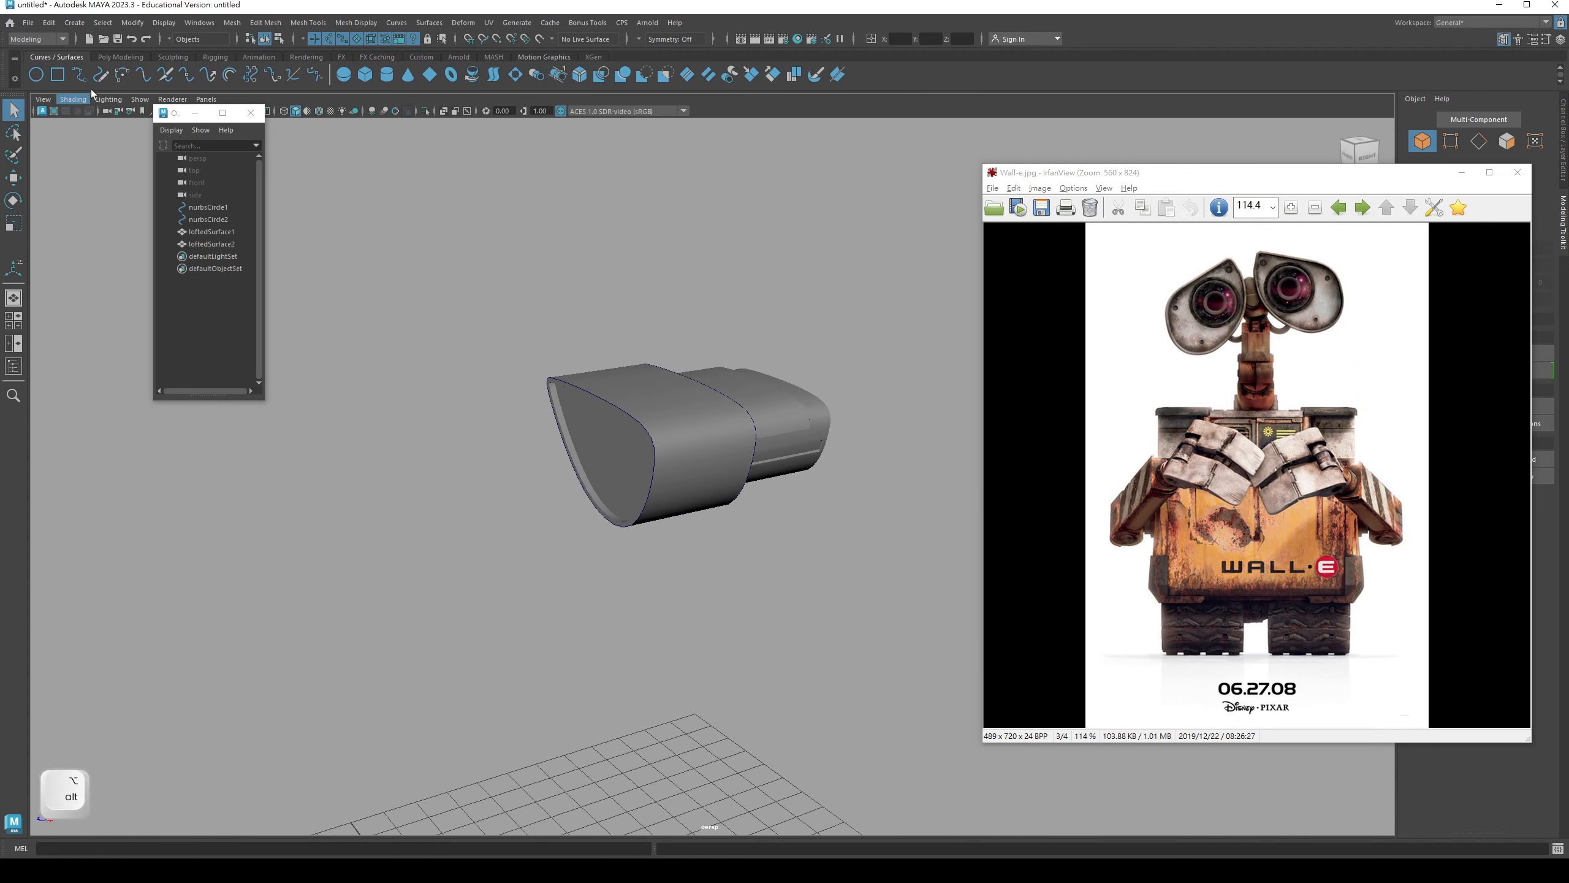
{"action": "left_click", "coordinate": [121, 57]}
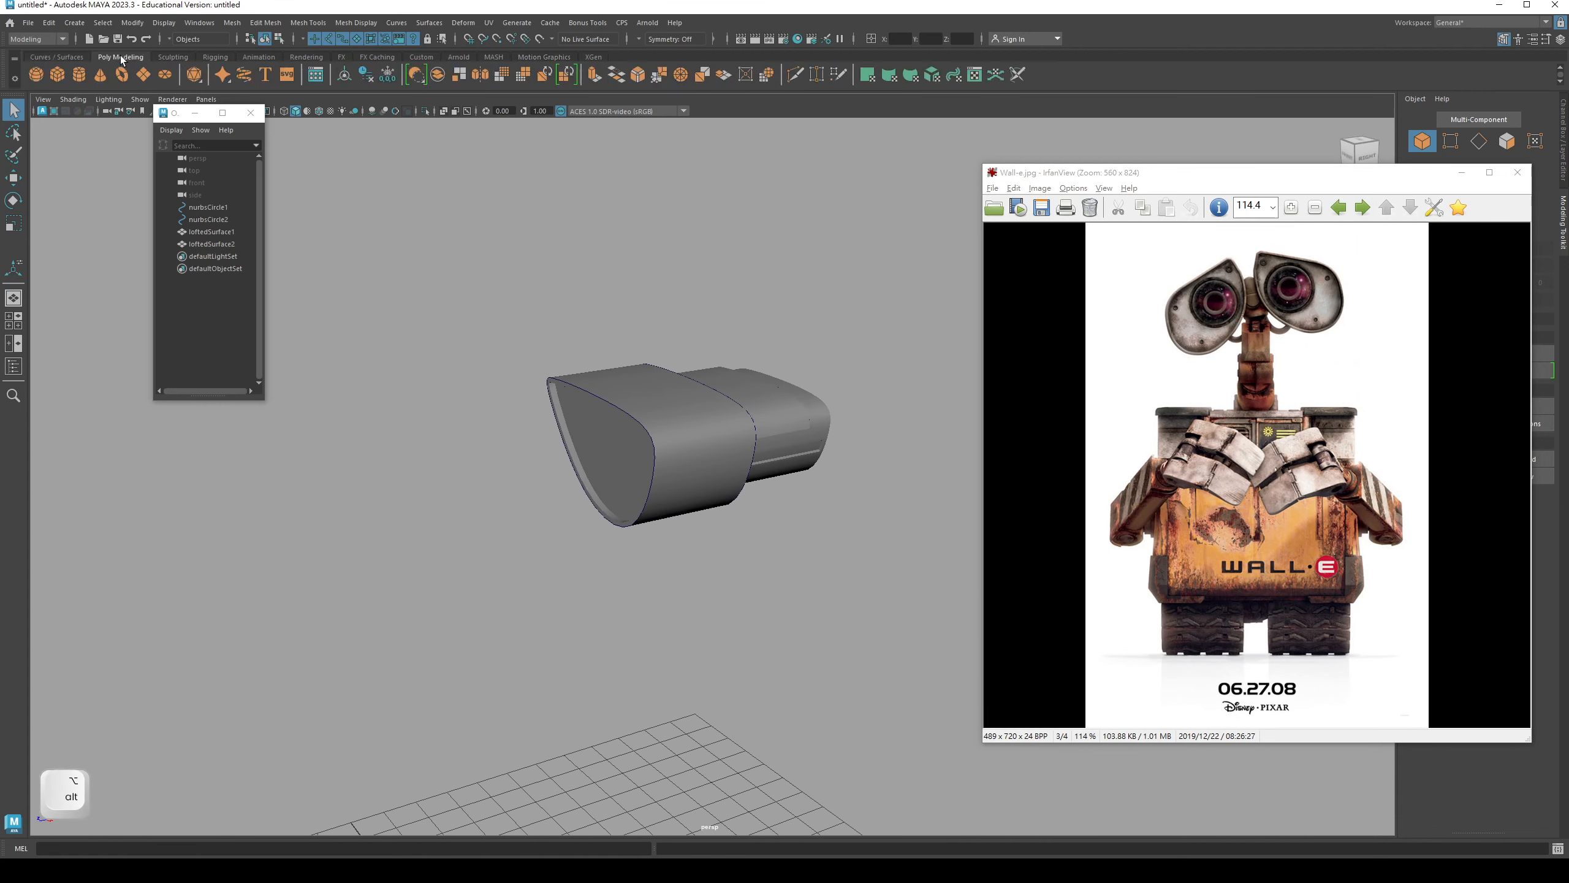
{"action": "left_click", "coordinate": [35, 74]}
{"action": "scroll", "coordinate": [677, 573], "scroll_direction": "down", "scroll_amount": 3}
{"action": "key", "text": "w"}
{"action": "left_click_drag", "start_coordinate": [597, 796], "coordinate": [596, 435]}
- Put the reference image away and set the sphere's X rotation to 90
{"action": "key", "text": "e"}
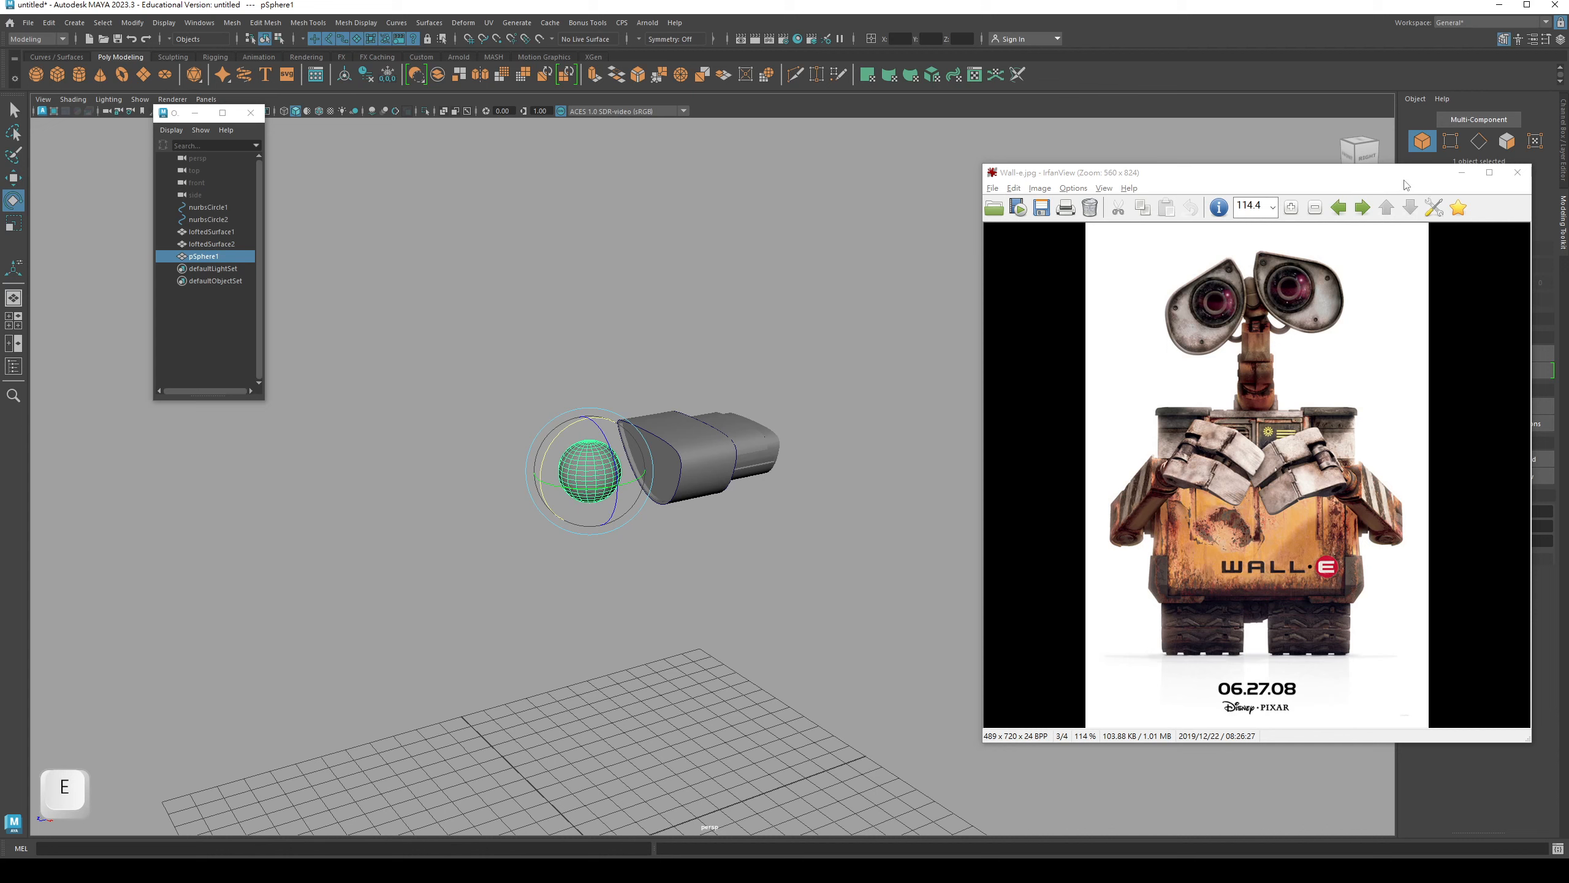
{"action": "left_click", "coordinate": [1462, 172]}
{"action": "left_click_drag", "start_coordinate": [753, 378], "coordinate": [473, 479], "text": "alt"}
{"action": "left_click", "coordinate": [1565, 159]}
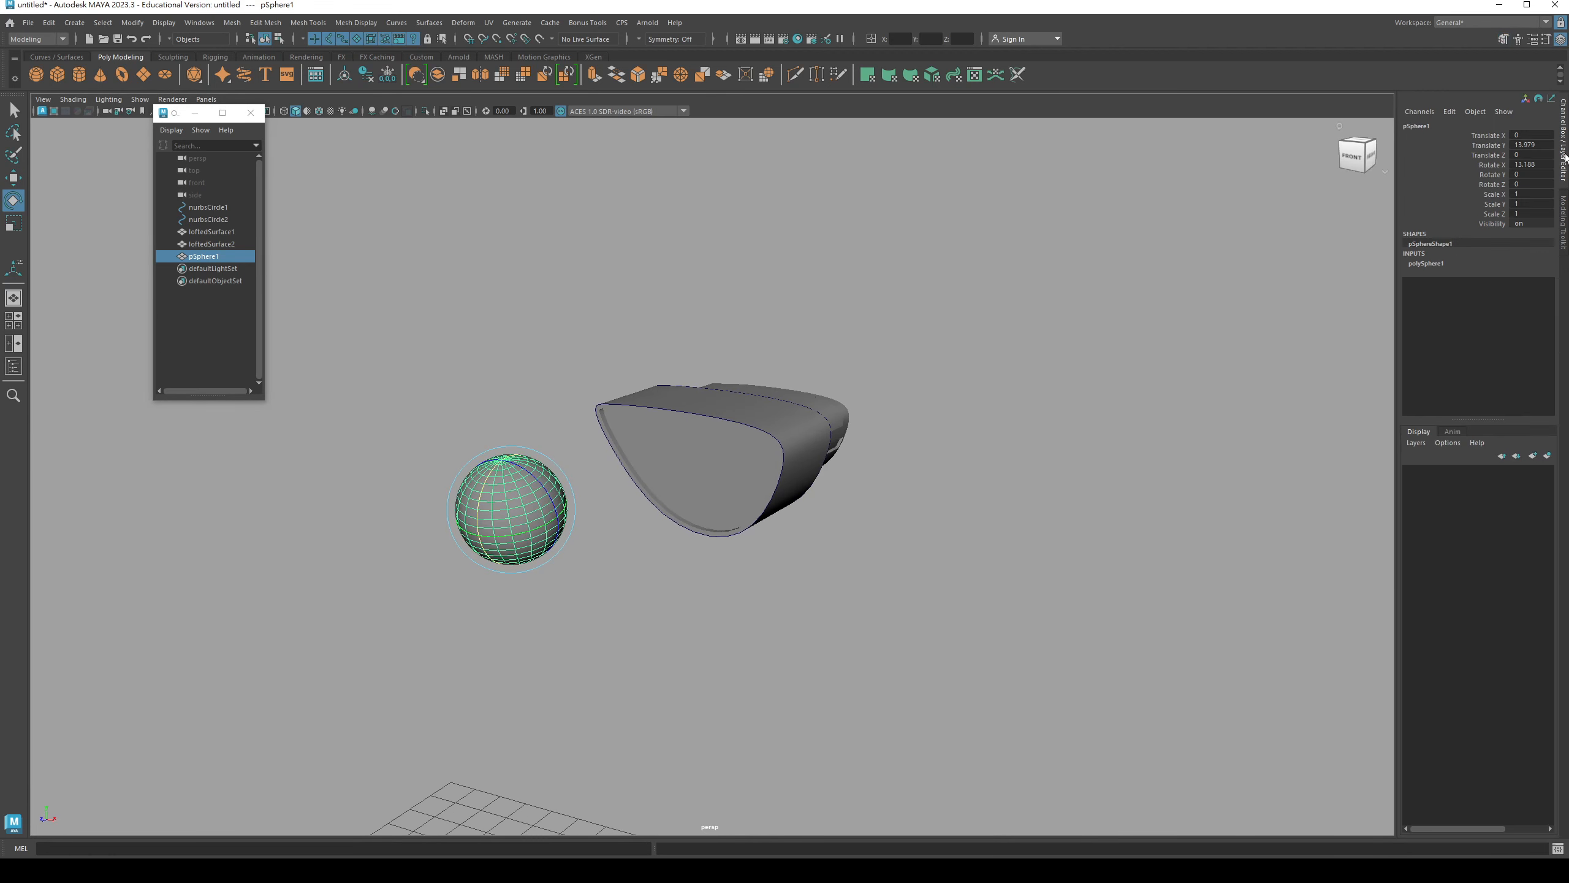
{"action": "type", "text": "90"}
{"action": "key", "text": "Return"}
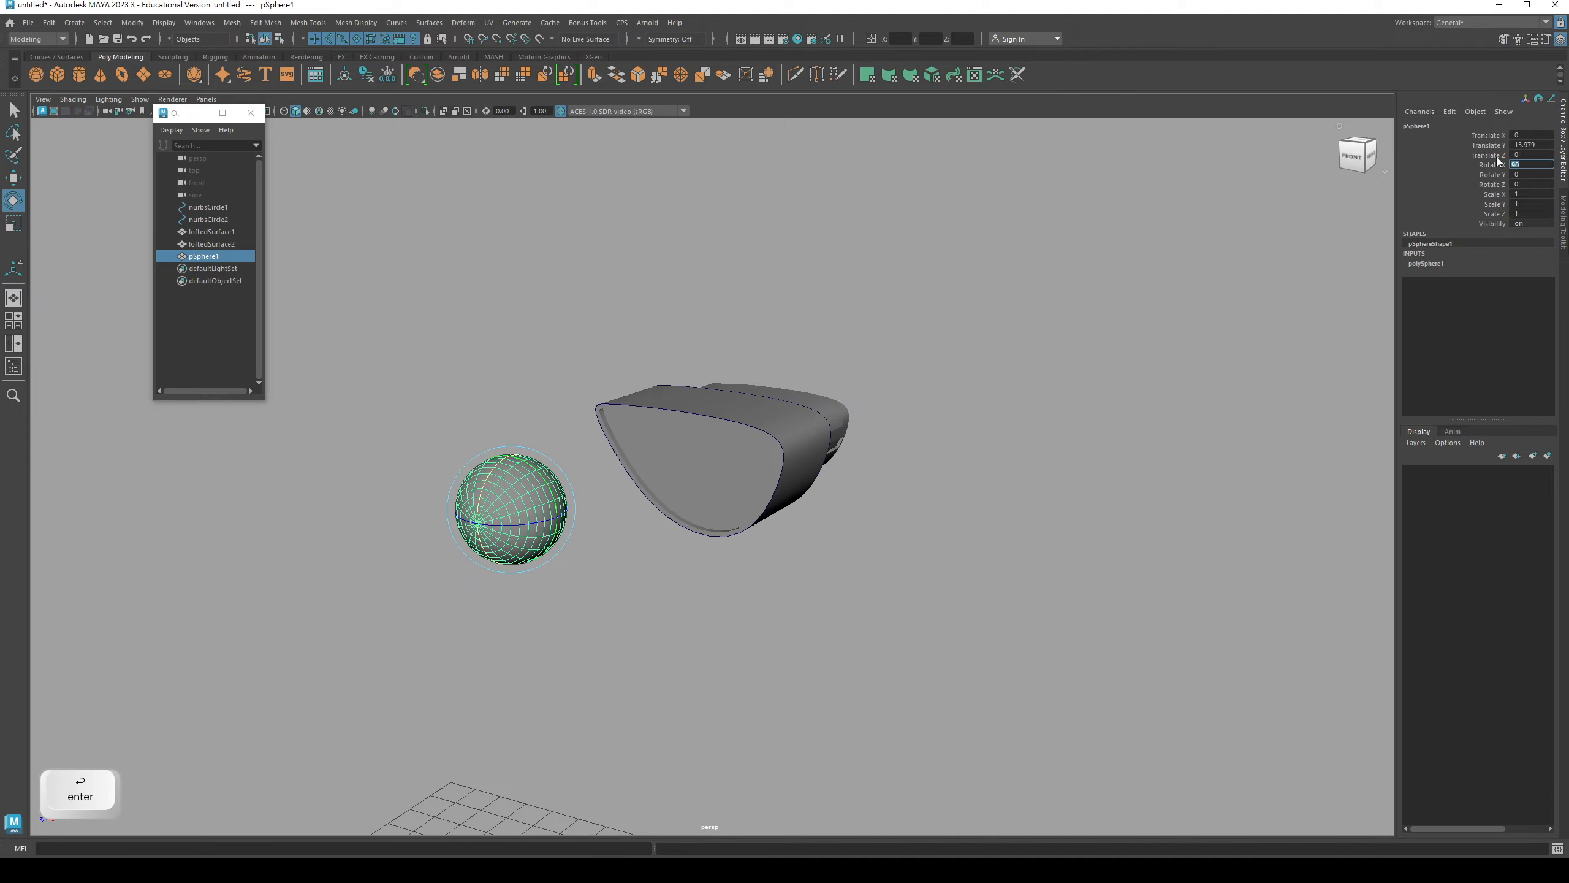
- Move the sphere into the eye housing's front opening and flatten it to a scale of about 0.776, 0.274, 0.776
{"action": "mouse_move", "coordinate": [745, 471]}
{"action": "left_mouse_down", "text": "alt"}
{"action": "mouse_move", "coordinate": [742, 542]}
{"action": "mouse_move", "coordinate": [755, 489]}
{"action": "left_mouse_up", "text": "alt"}
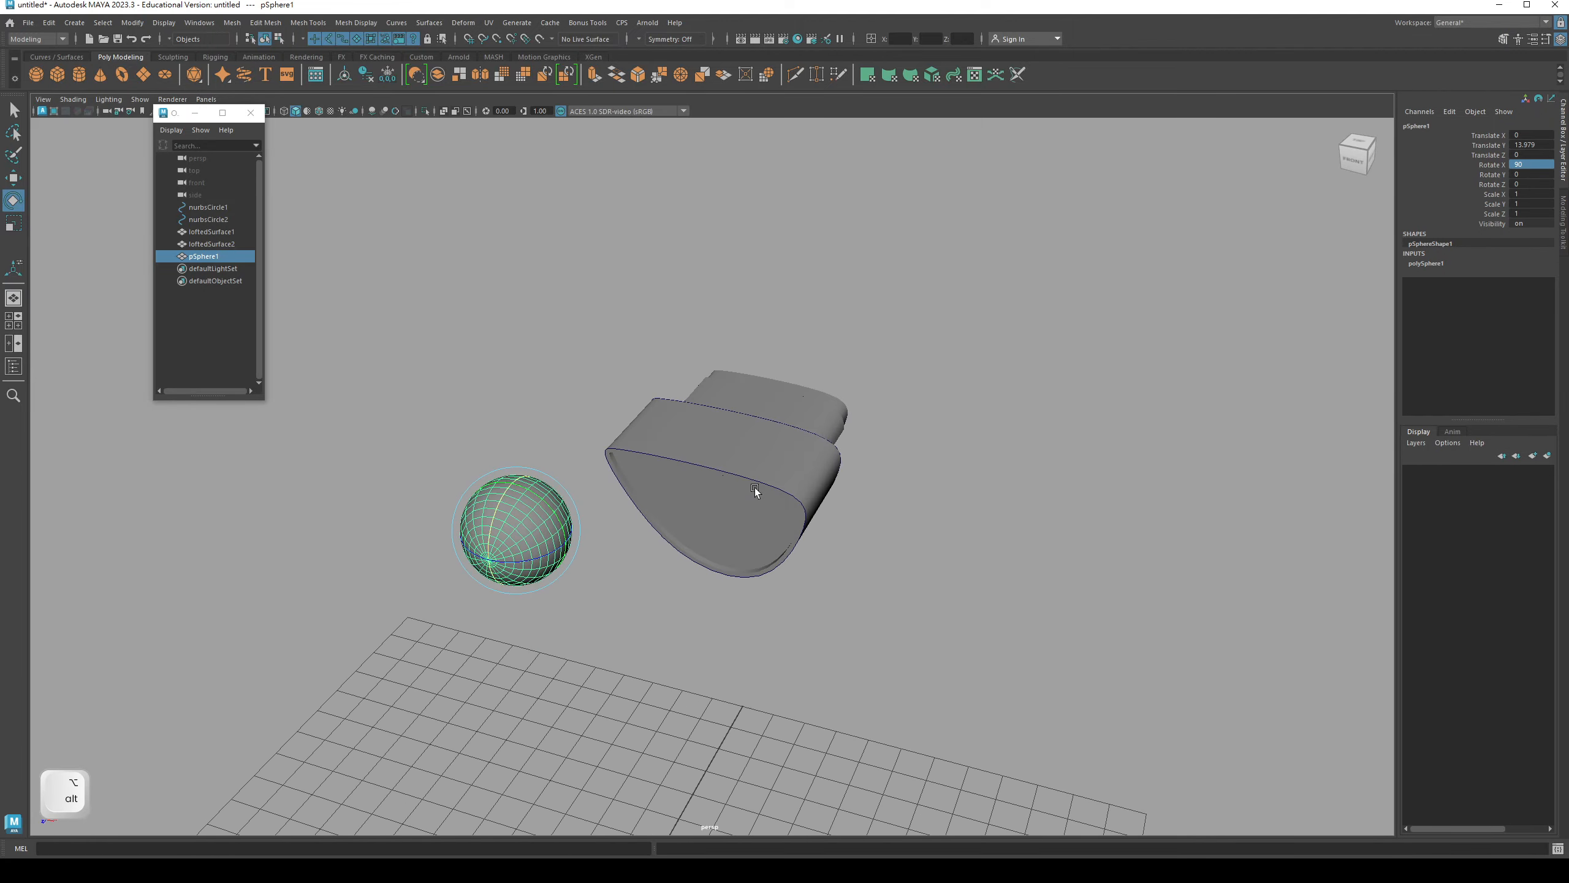
{"action": "key", "text": "w"}
{"action": "left_click_drag", "start_coordinate": [565, 538], "coordinate": [763, 572]}
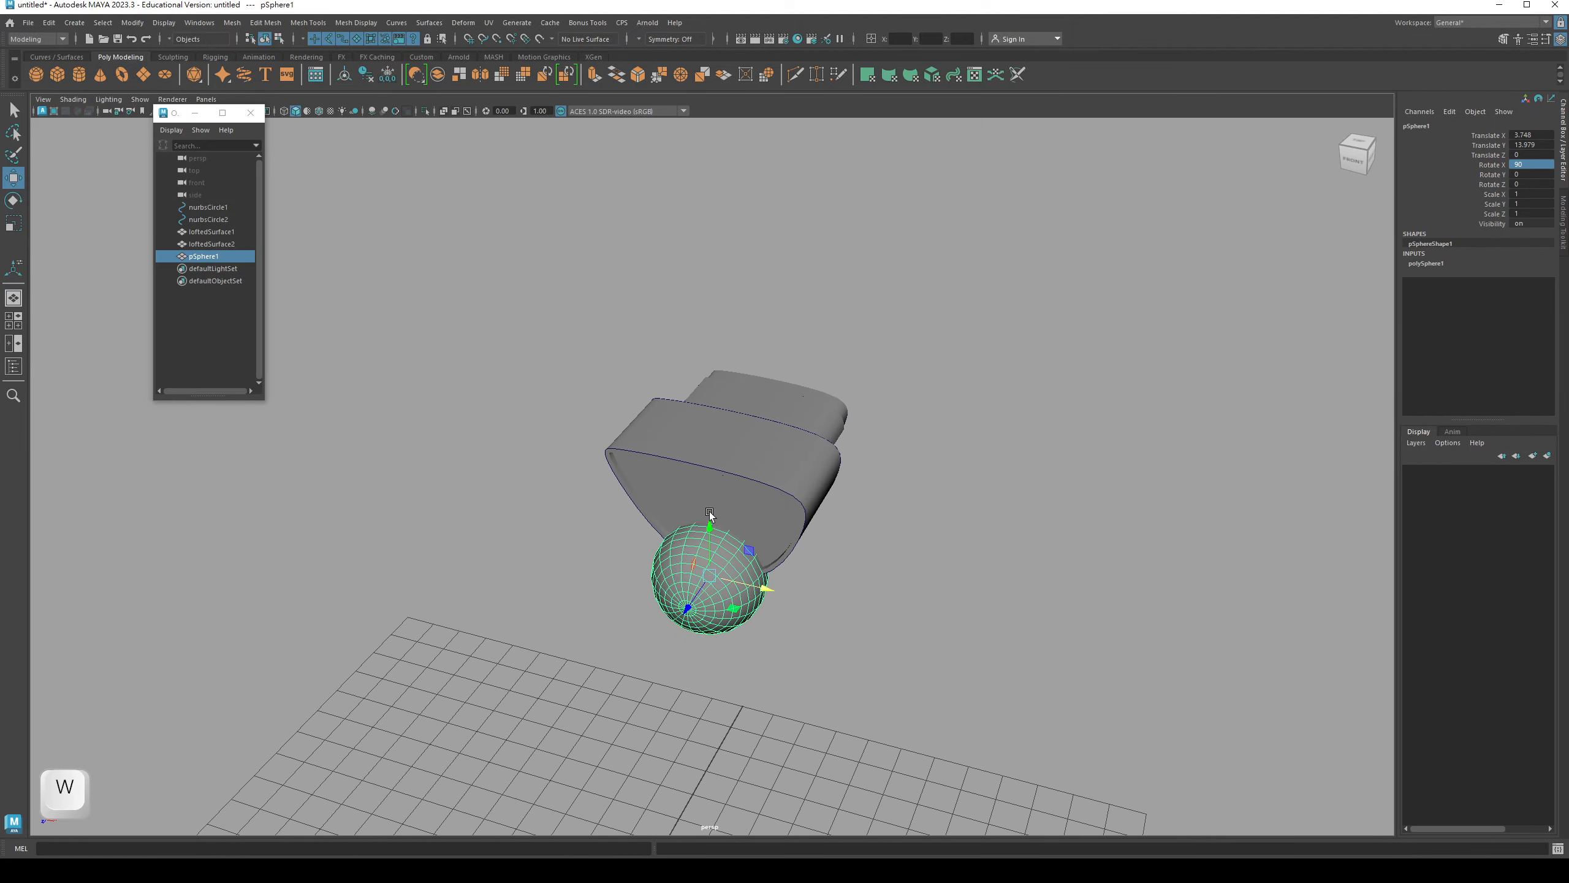
{"action": "left_click_drag", "start_coordinate": [710, 521], "coordinate": [588, 491]}
{"action": "key", "text": "r"}
{"action": "key", "text": "q"}
{"action": "middle_click_drag", "start_coordinate": [587, 490], "coordinate": [615, 522], "text": "alt"}
{"action": "key", "text": "f"}
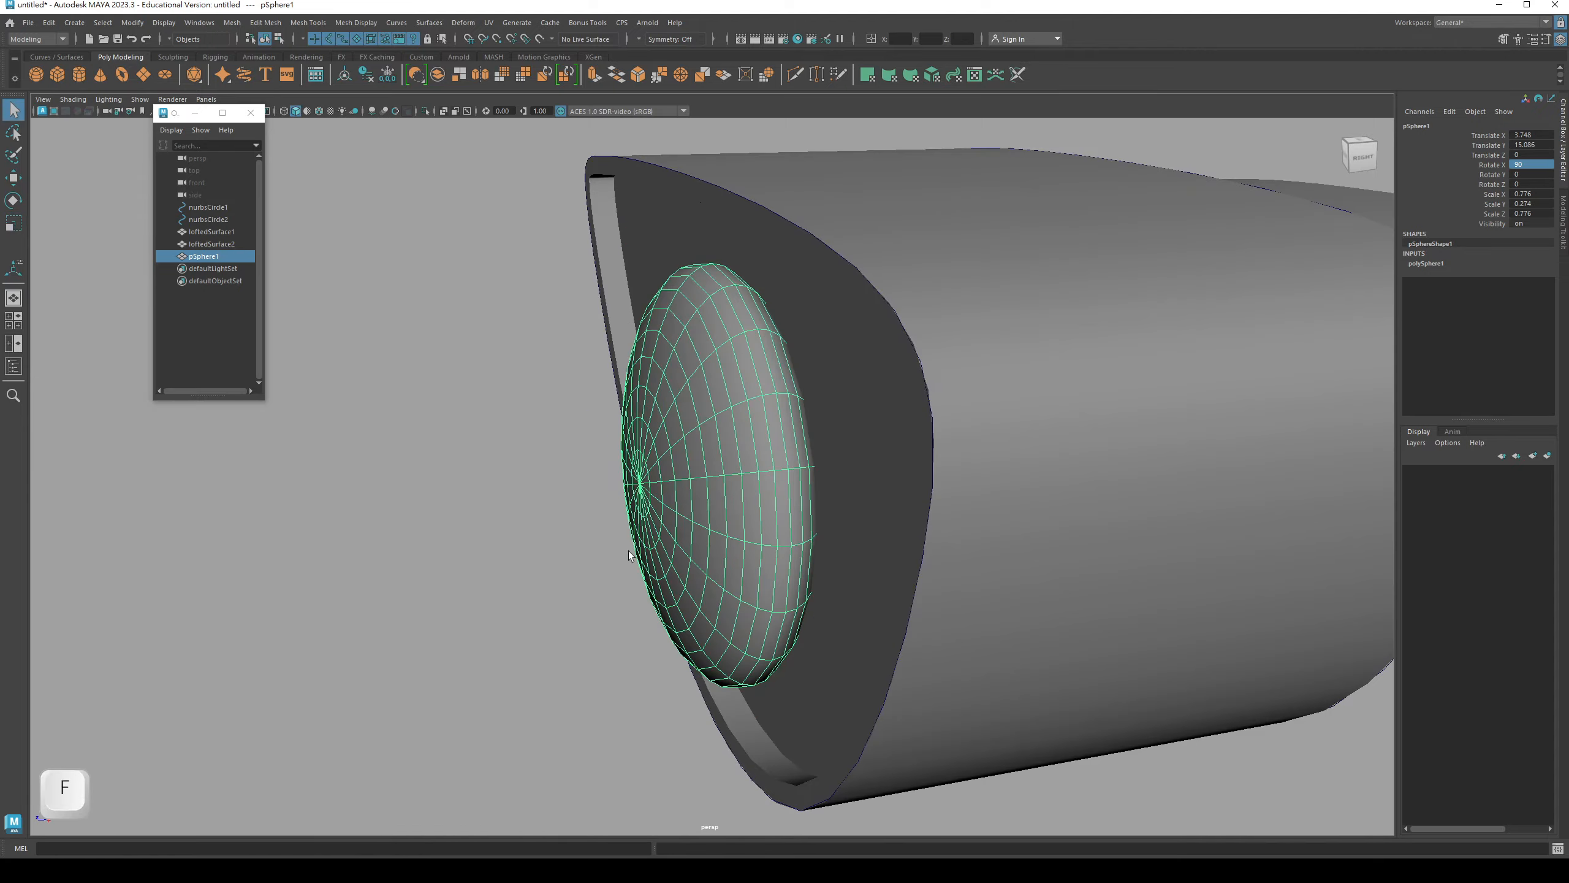
{"action": "left_click_drag", "start_coordinate": [640, 548], "coordinate": [566, 440], "text": "alt"}
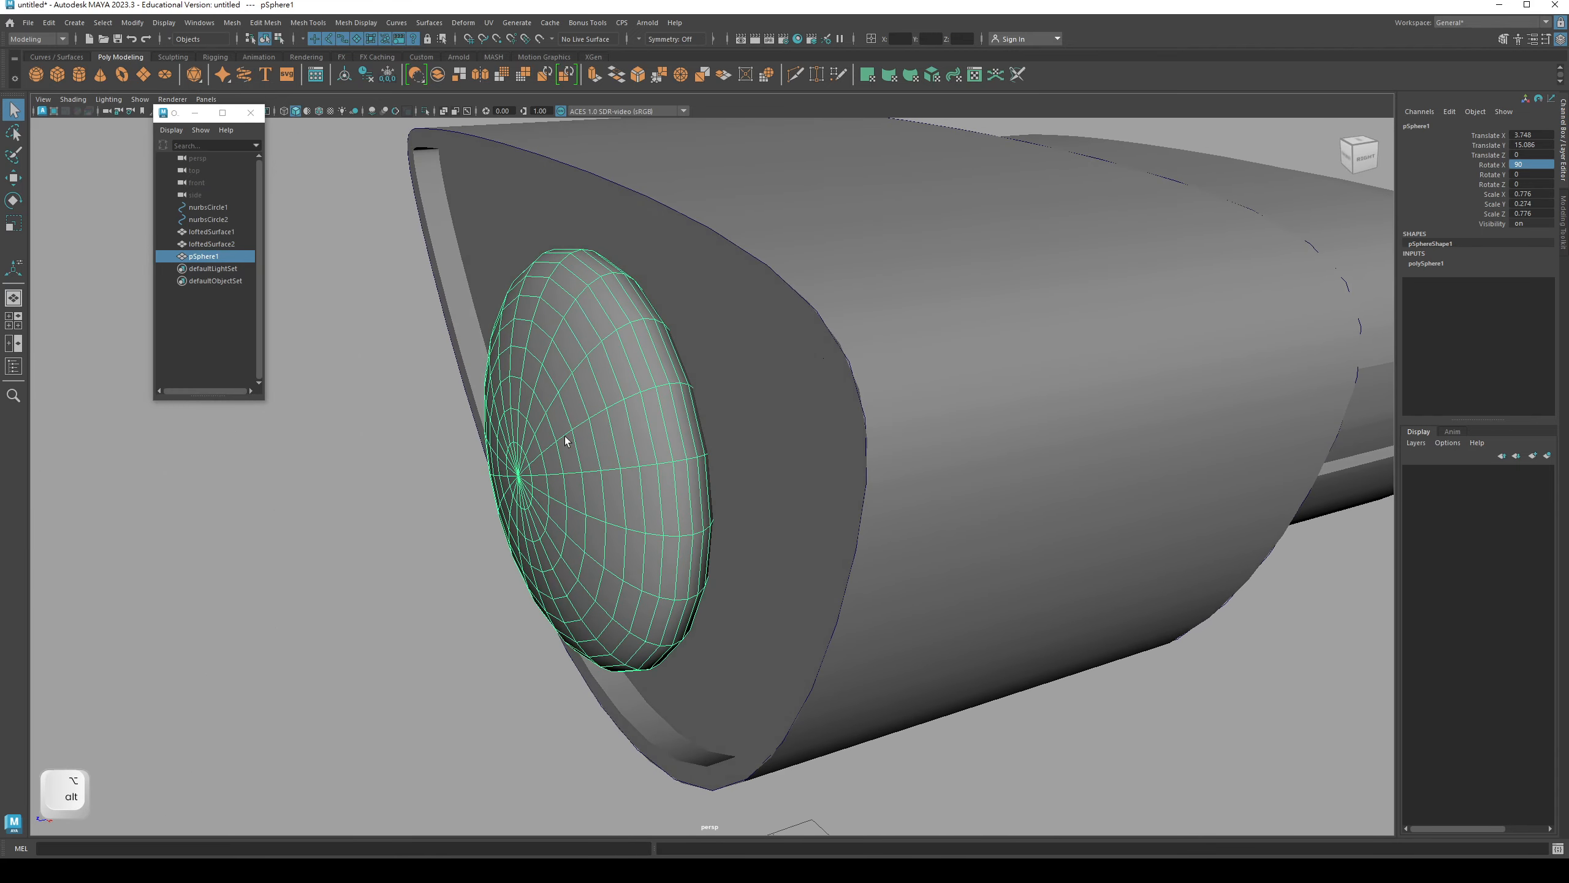
- Isolate the flattened sphere, delete the faces of its rear half in the side view, and return to object selection
{"action": "left_click", "coordinate": [424, 111]}
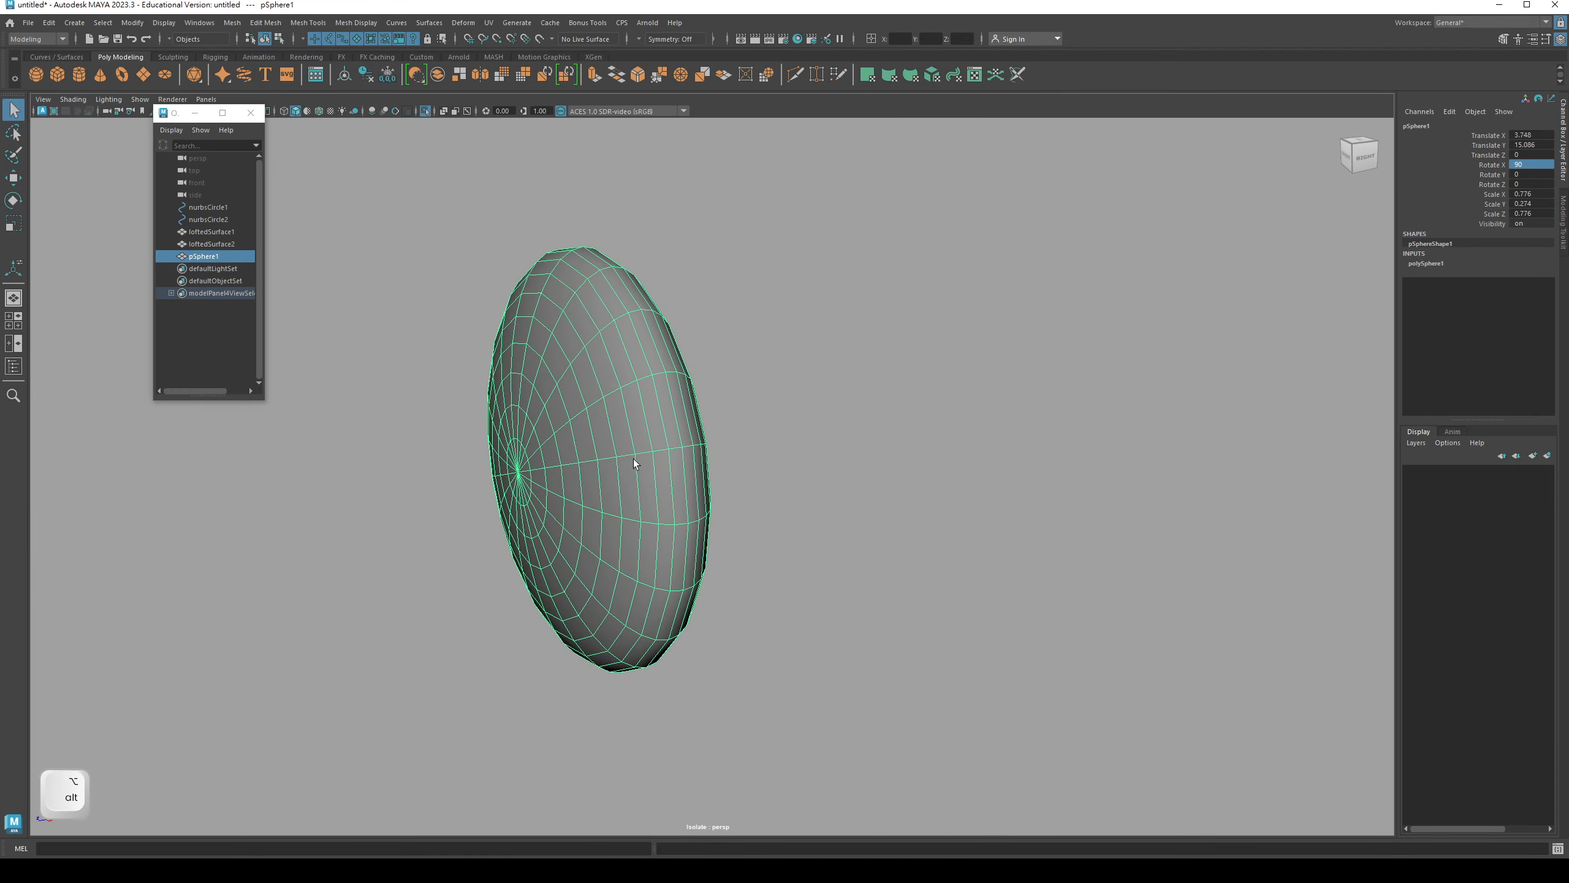
{"action": "key", "text": "space"}
{"action": "left_click_drag", "start_coordinate": [634, 463], "coordinate": [695, 459]}
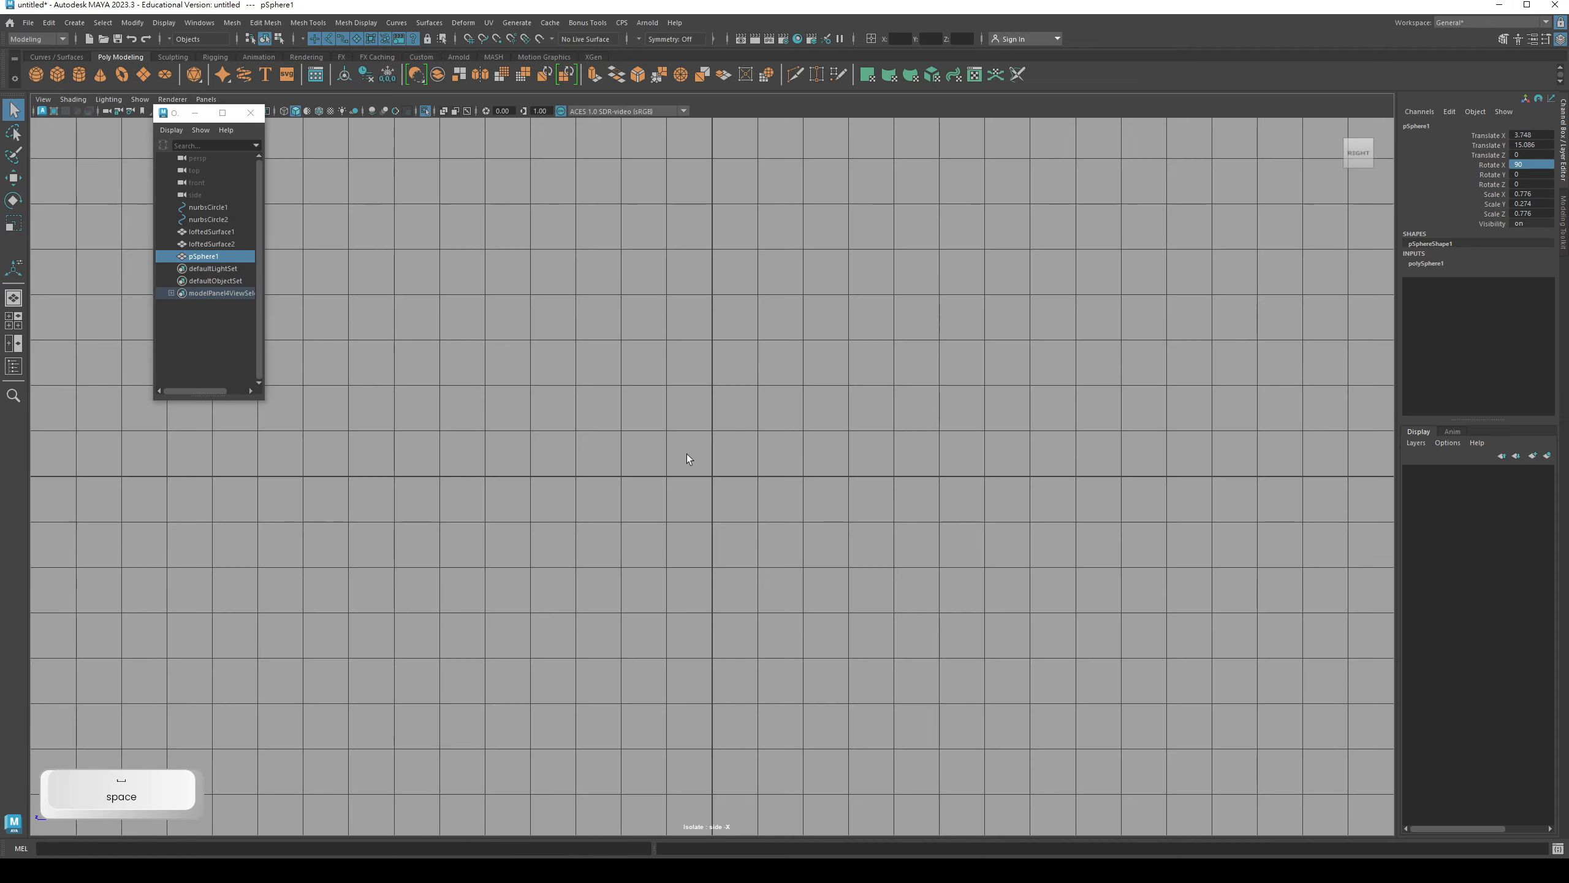
{"action": "scroll", "coordinate": [804, 470], "scroll_direction": "up", "scroll_amount": 5}
{"action": "scroll", "coordinate": [804, 471], "scroll_direction": "down", "scroll_amount": 8}
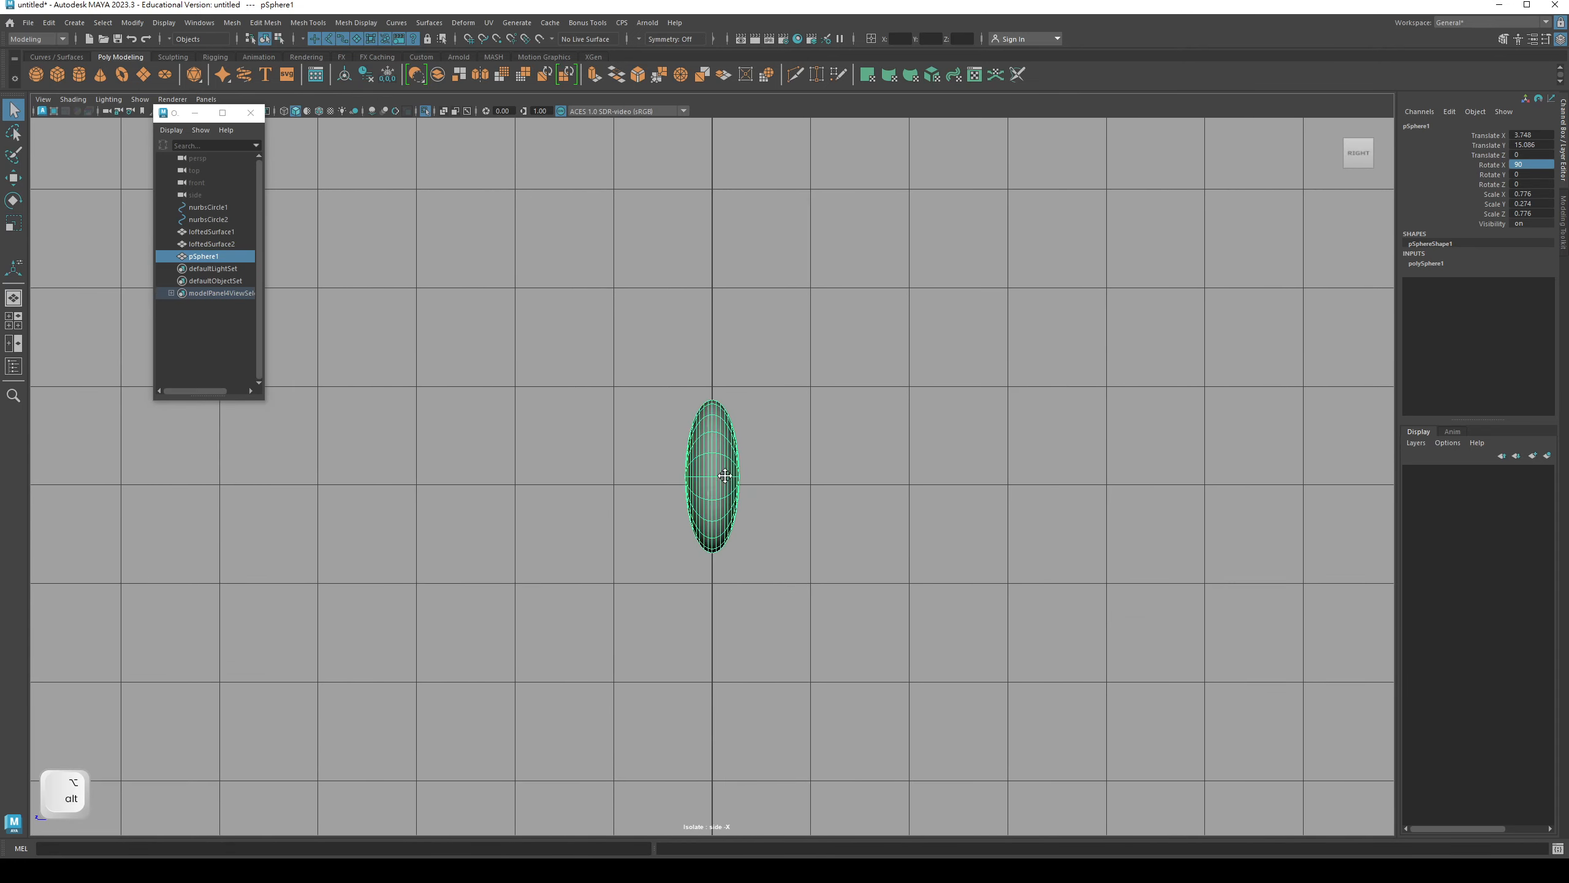
{"action": "right_click_drag", "start_coordinate": [765, 444], "coordinate": [776, 386], "text": "alt"}
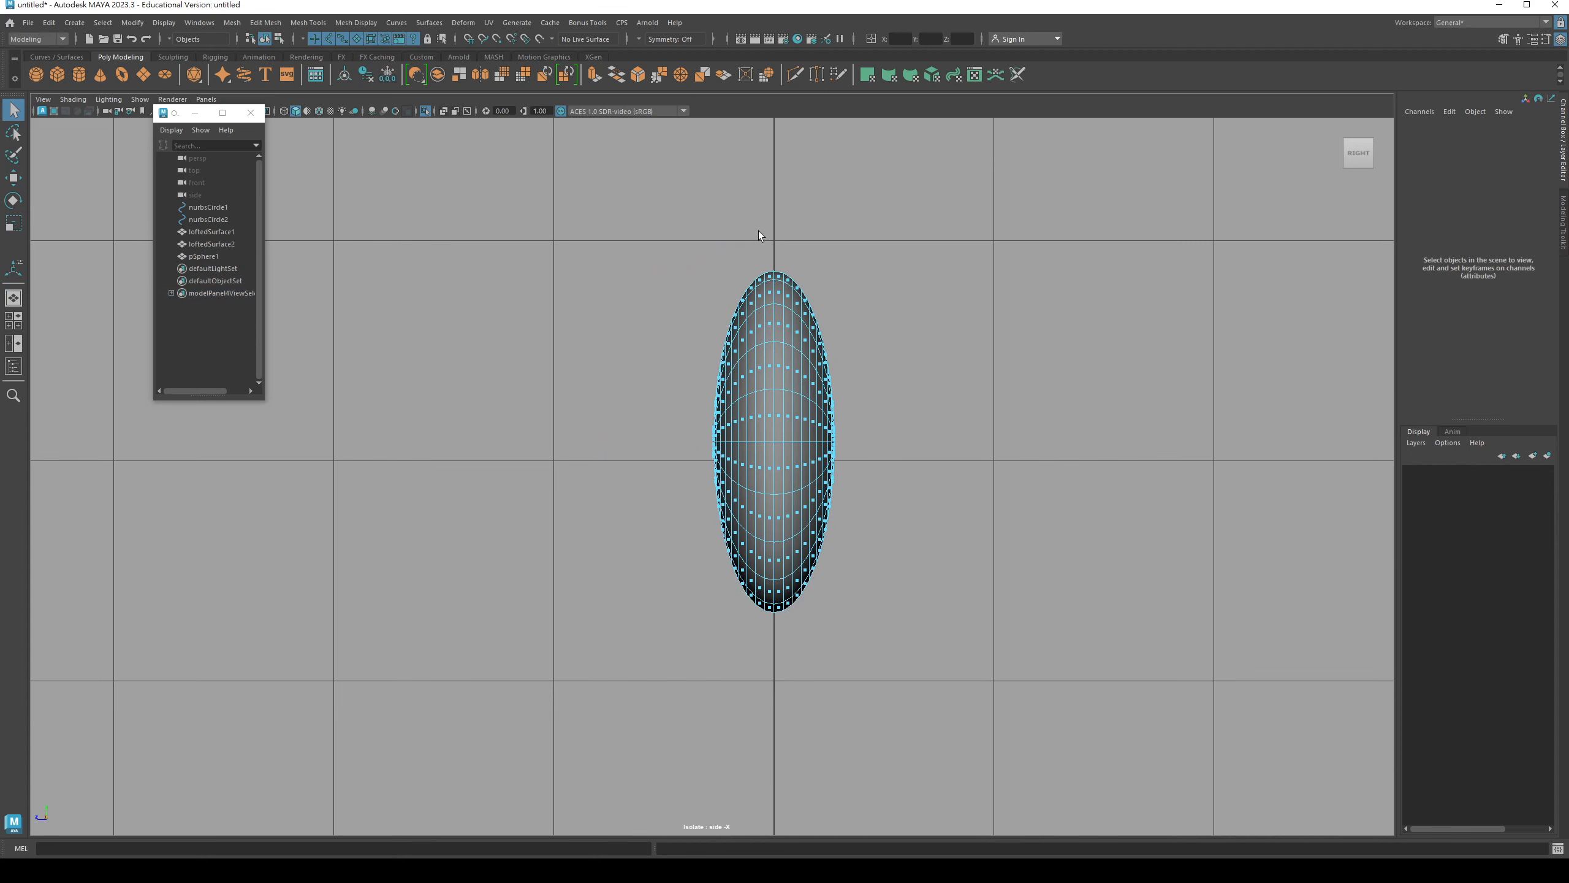
{"action": "left_click_drag", "start_coordinate": [774, 241], "coordinate": [951, 735]}
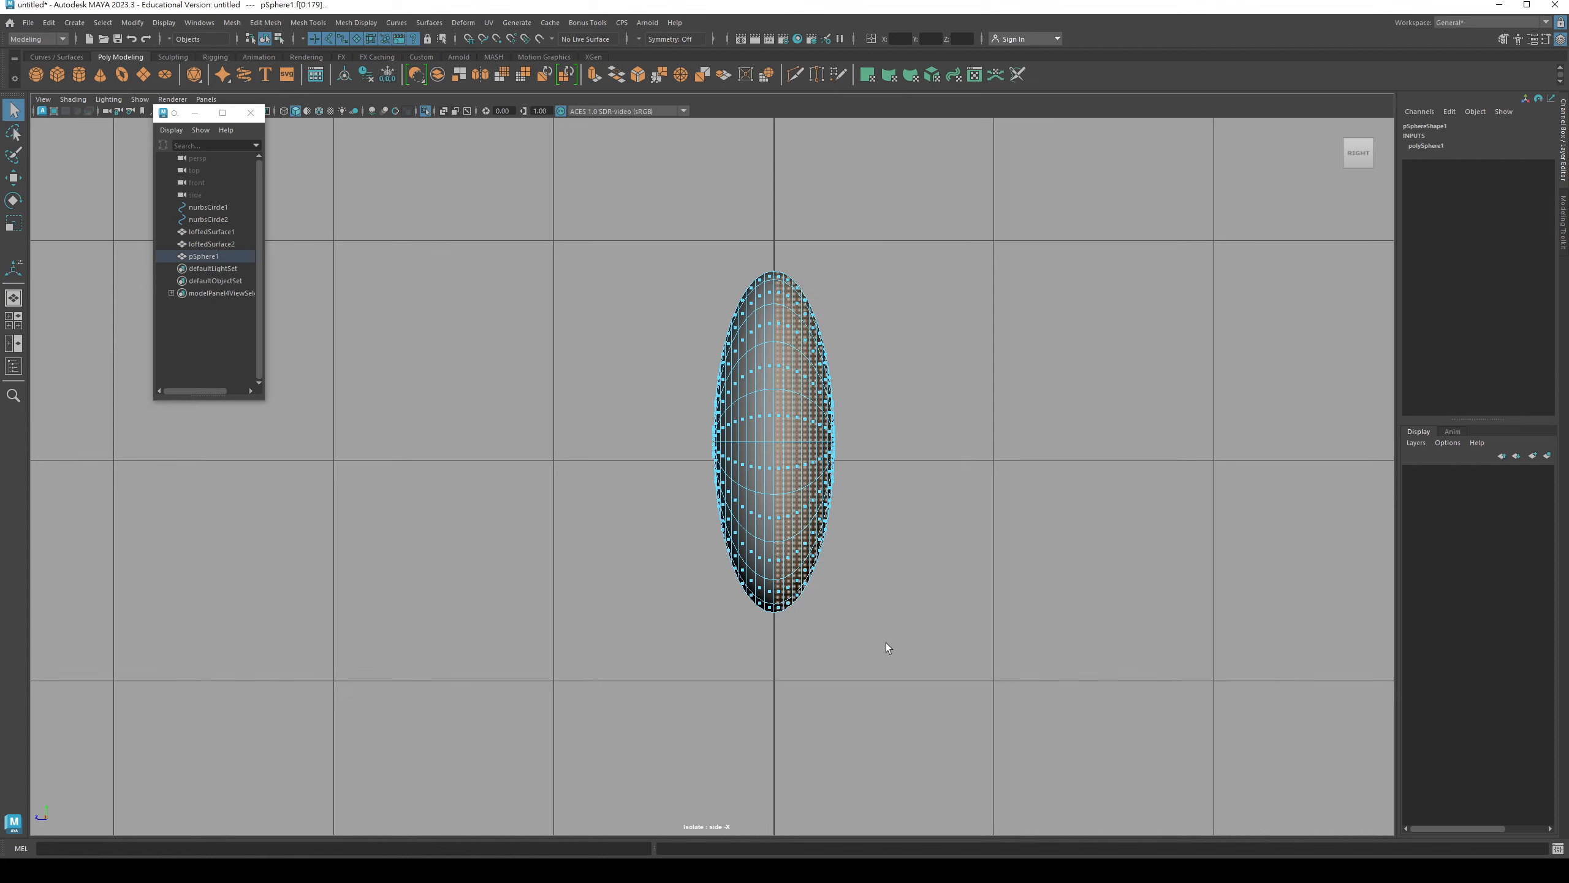
{"action": "key", "text": "Delete"}
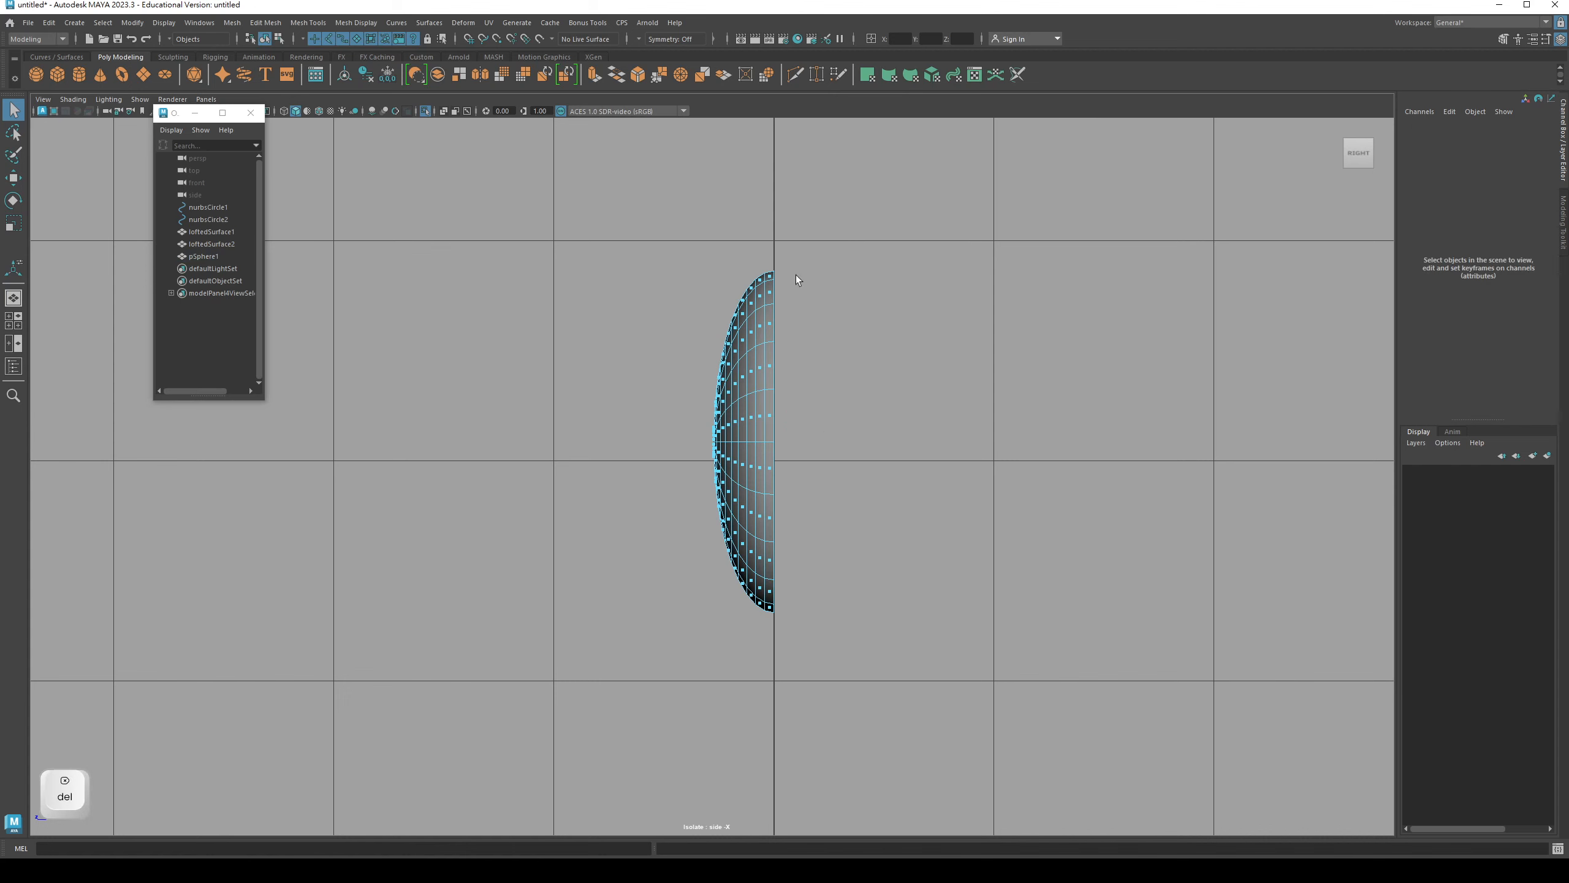
{"action": "key", "text": "F8"}
- Show the eye housing again, shrink the dome to a scale of about 0.691, 0.244, 0.691 and push it back to Z -0.138
{"action": "key", "text": "space"}
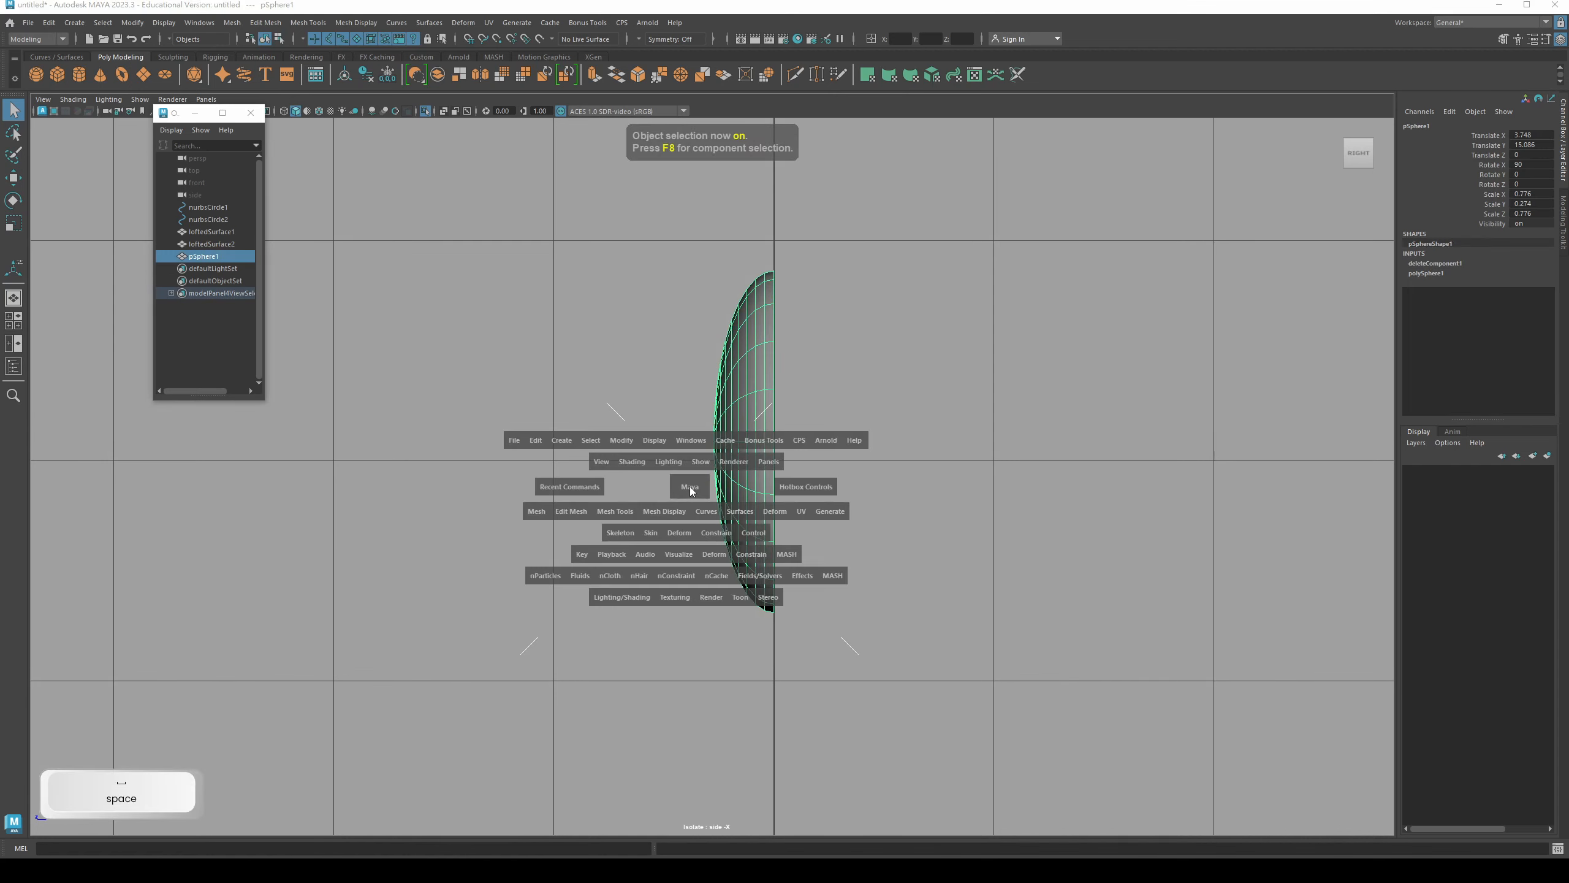
{"action": "left_click_drag", "start_coordinate": [688, 424], "coordinate": [635, 352]}
{"action": "left_click", "coordinate": [427, 114]}
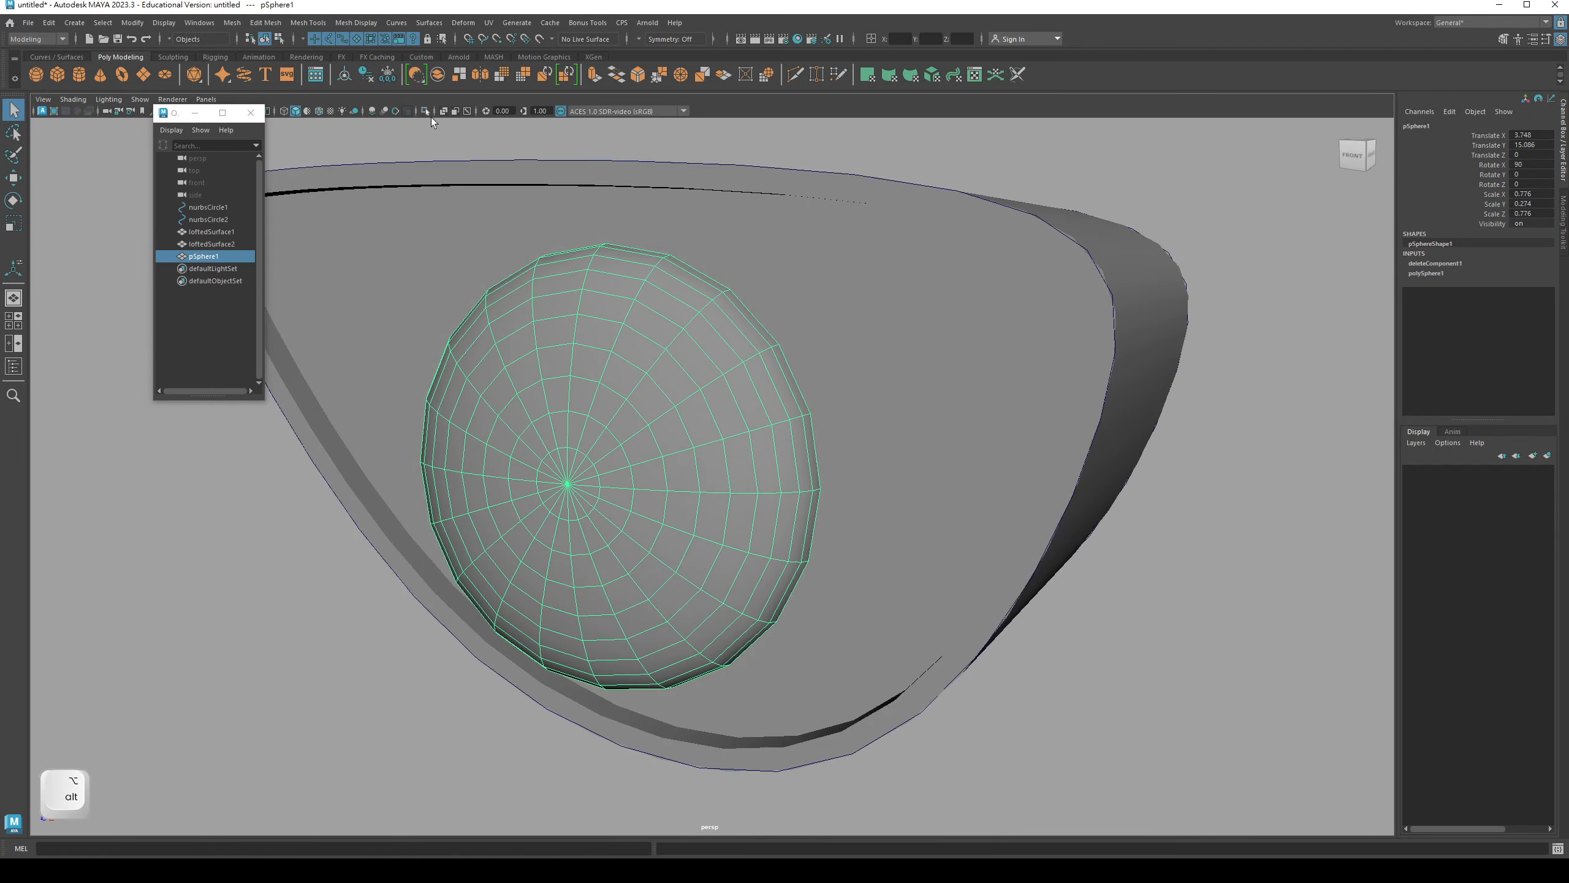
{"action": "middle_click_drag", "start_coordinate": [549, 461], "coordinate": [602, 439], "text": "alt"}
{"action": "left_click_drag", "start_coordinate": [809, 460], "coordinate": [745, 468], "text": "alt"}
{"action": "key", "text": "w"}
{"action": "key", "text": "r"}
{"action": "mouse_move", "coordinate": [658, 440]}
{"action": "left_mouse_down"}
{"action": "mouse_move", "coordinate": [613, 458]}
{"action": "mouse_move", "coordinate": [711, 466]}
{"action": "mouse_move", "coordinate": [637, 456]}
{"action": "mouse_move", "coordinate": [655, 457]}
{"action": "left_mouse_up"}
{"action": "key", "text": "w"}
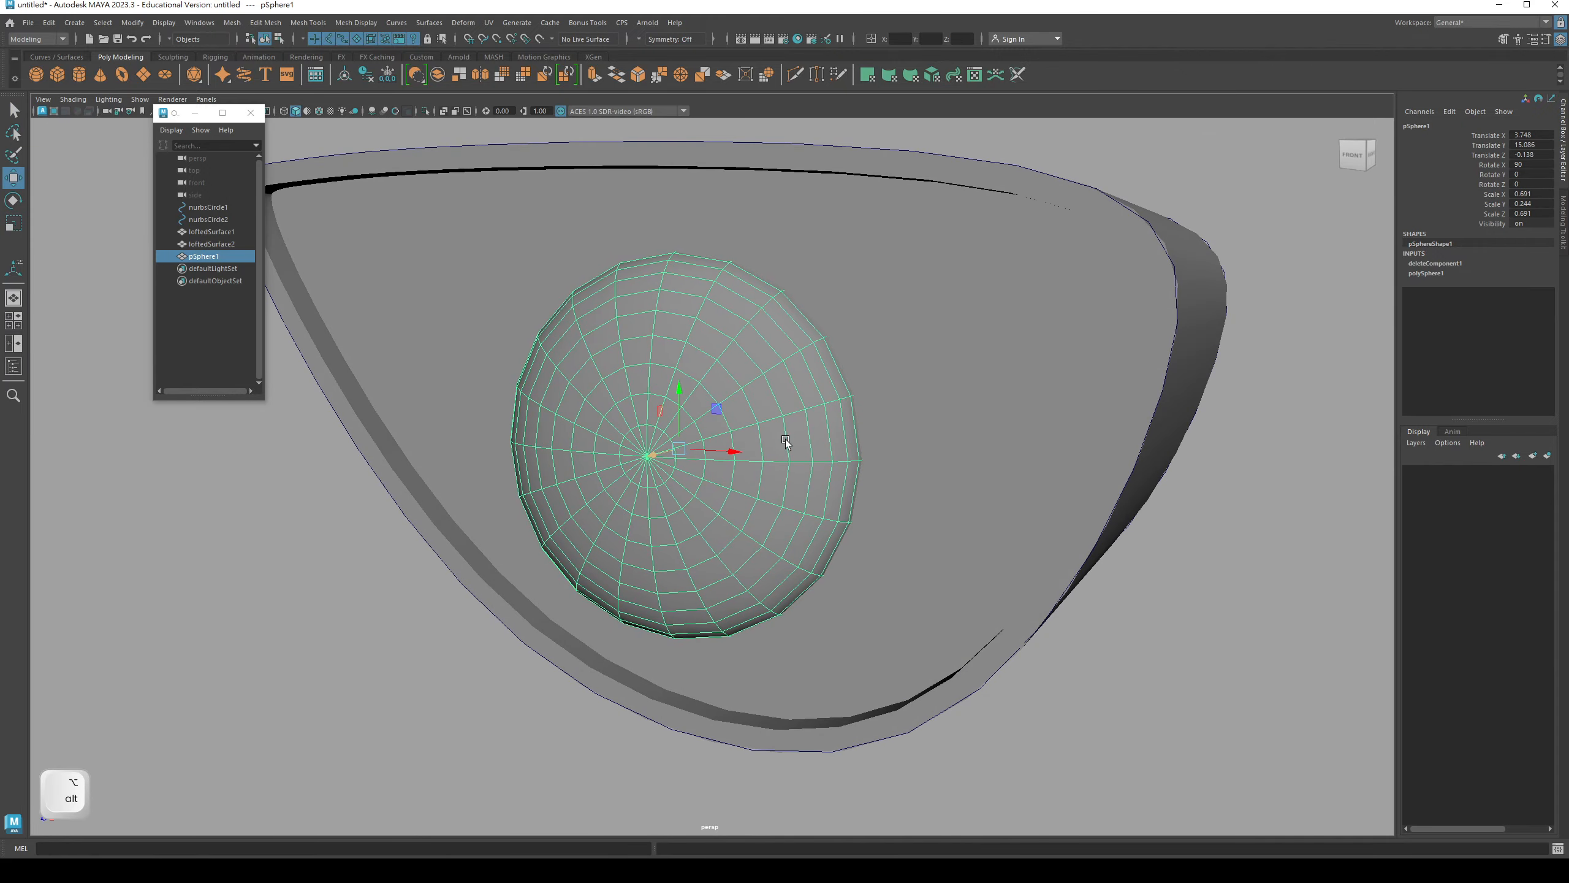
- Raise the dome to about Y 15.196 and adjust its depth in the opening to about Z -0.129
{"action": "left_click_drag", "start_coordinate": [784, 438], "coordinate": [733, 429], "text": "alt"}
{"action": "left_click_drag", "start_coordinate": [659, 394], "coordinate": [655, 444]}
{"action": "key", "text": "w"}
{"action": "left_click_drag", "start_coordinate": [681, 364], "coordinate": [681, 379]}
{"action": "left_click_drag", "start_coordinate": [722, 448], "coordinate": [691, 481], "text": "alt"}
{"action": "scroll", "coordinate": [691, 481], "scroll_direction": "up", "scroll_amount": 3, "text": "alt"}
{"action": "left_click_drag", "start_coordinate": [597, 505], "coordinate": [713, 474]}
{"action": "key", "text": "q"}
- Fine-tune the dome's placement within the eye outline in the front view, to about X 3.688, Y 15.204
{"action": "key", "text": "space"}
{"action": "key", "text": "w"}
{"action": "middle_click_drag", "start_coordinate": [513, 427], "coordinate": [712, 518], "text": "alt"}
{"action": "right_click_drag", "start_coordinate": [713, 518], "coordinate": [792, 529], "text": "alt"}
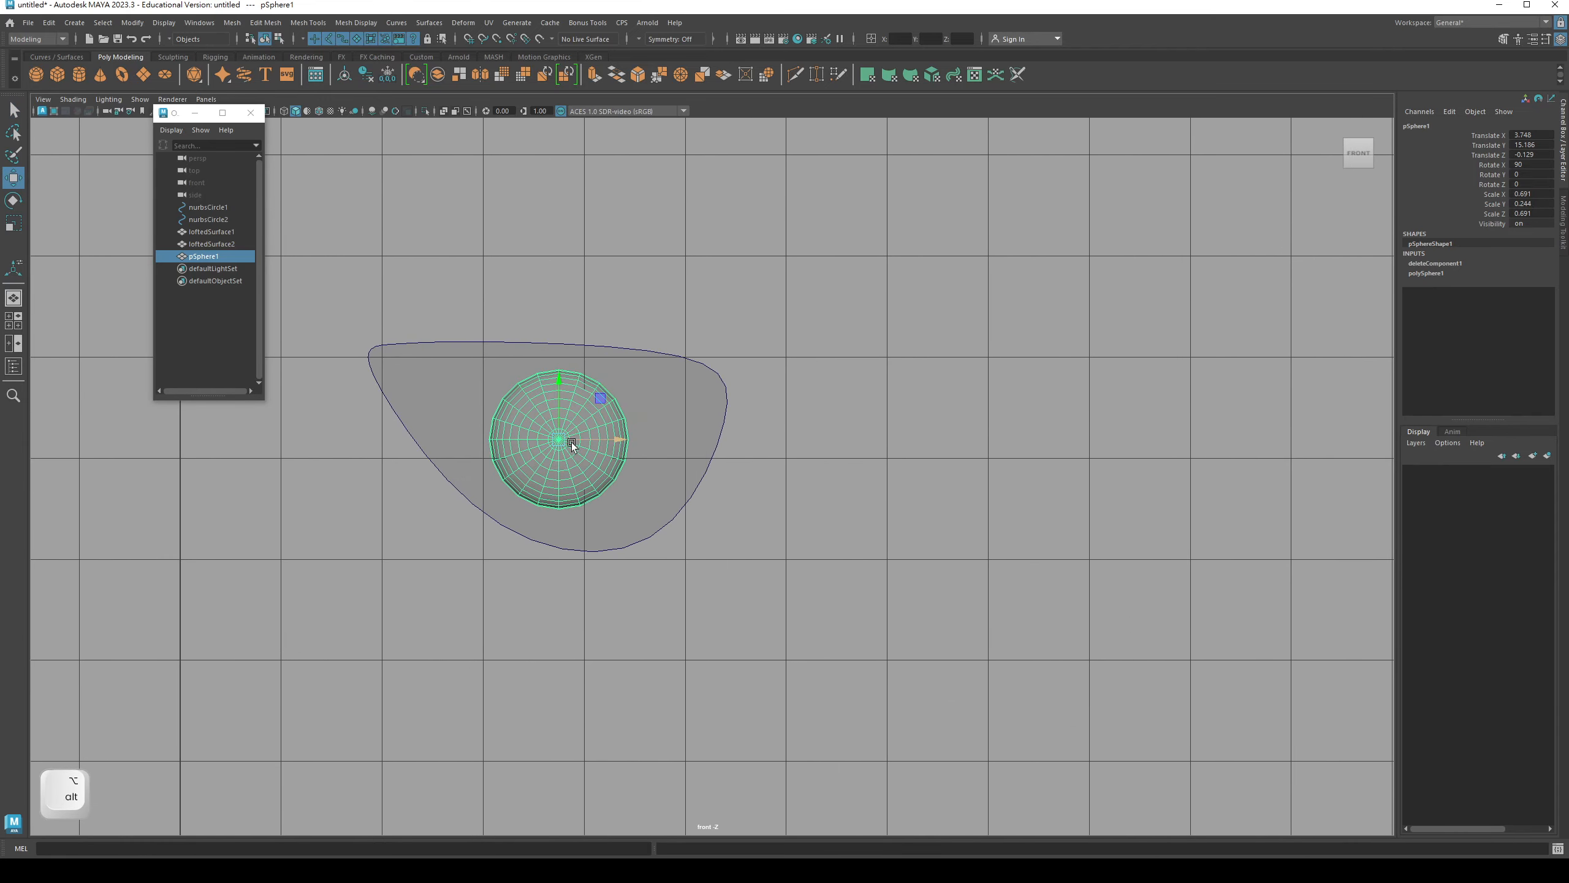
{"action": "left_click_drag", "start_coordinate": [561, 439], "coordinate": [556, 436]}
{"action": "key", "text": "q"}
- Examine the lens and its surrounding ring closely in the WALL-E front reference image, with the dome in perspective alongside
{"action": "key", "text": "alt+Tab"}
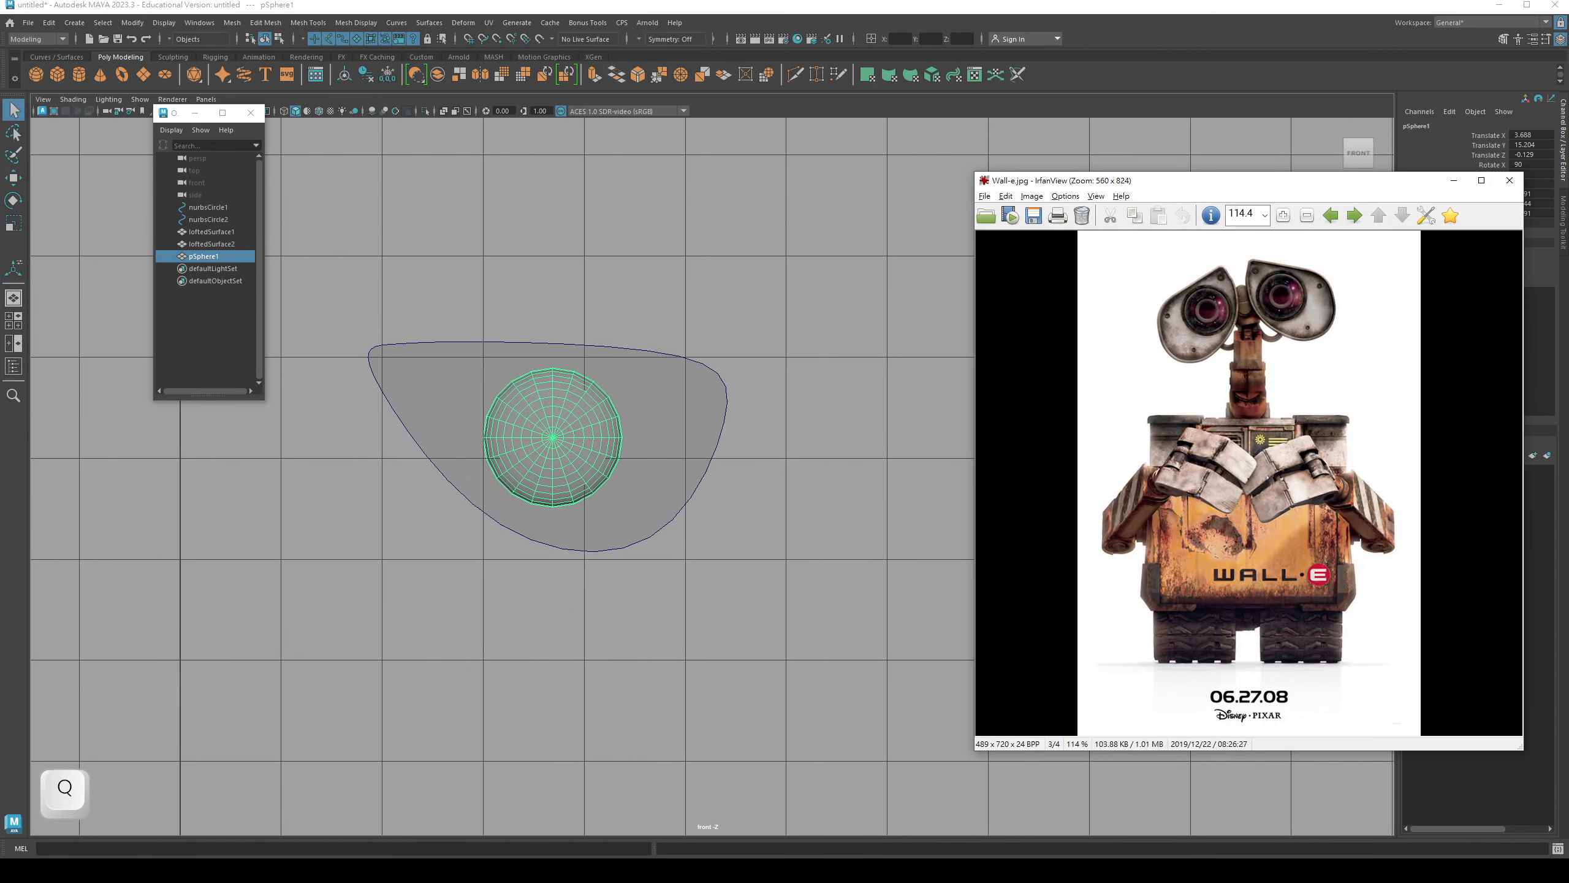
{"action": "key", "text": "space"}
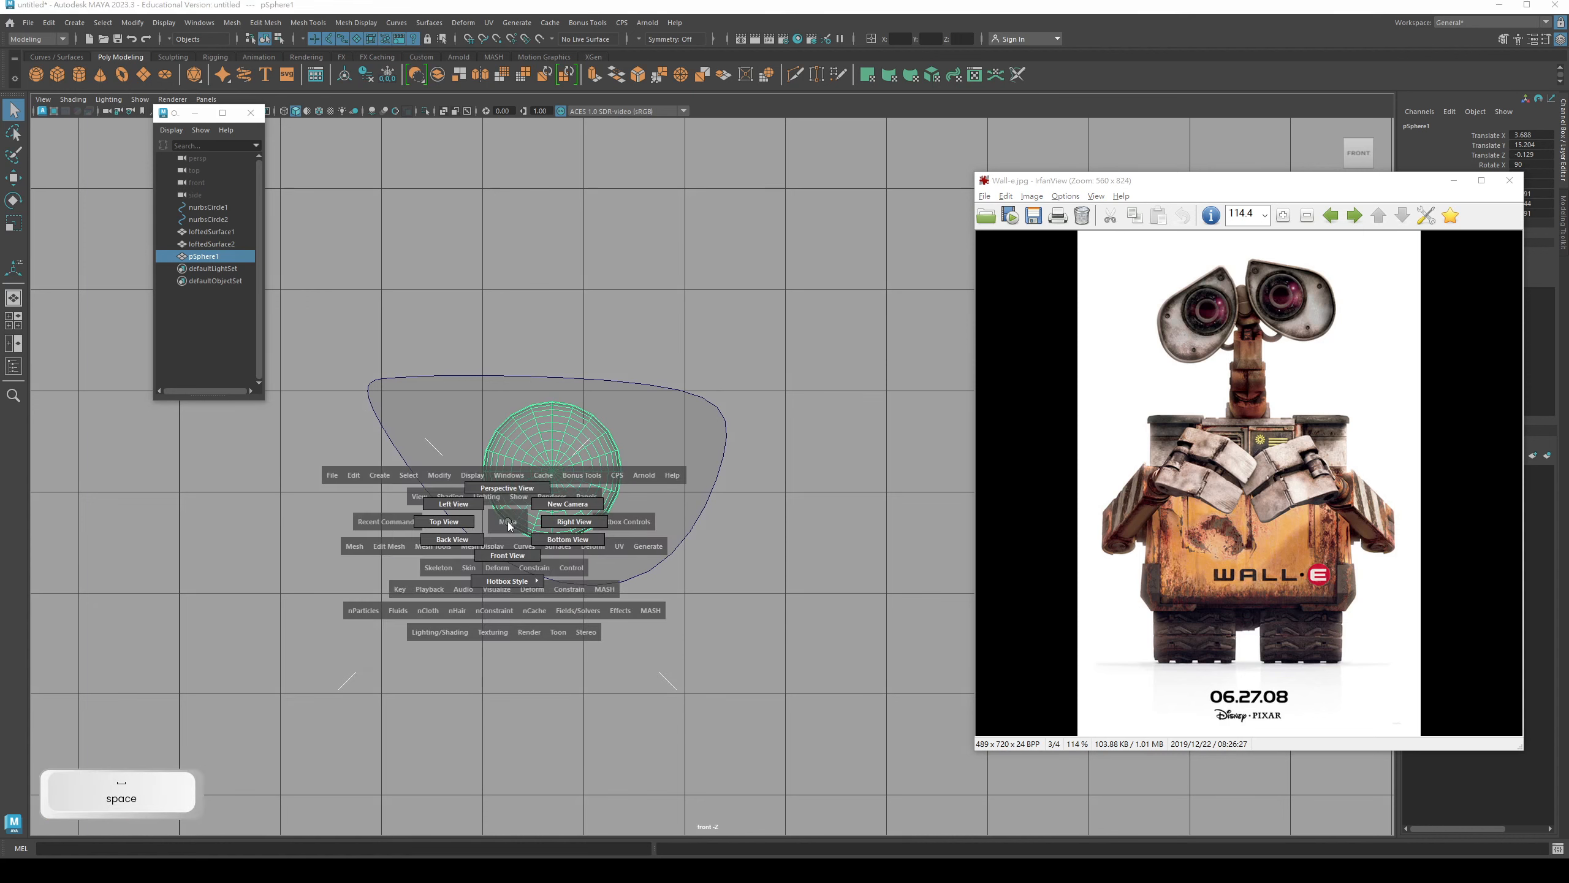
{"action": "left_click_drag", "start_coordinate": [508, 521], "coordinate": [552, 454]}
{"action": "left_click_drag", "start_coordinate": [701, 408], "coordinate": [608, 563], "text": "alt"}
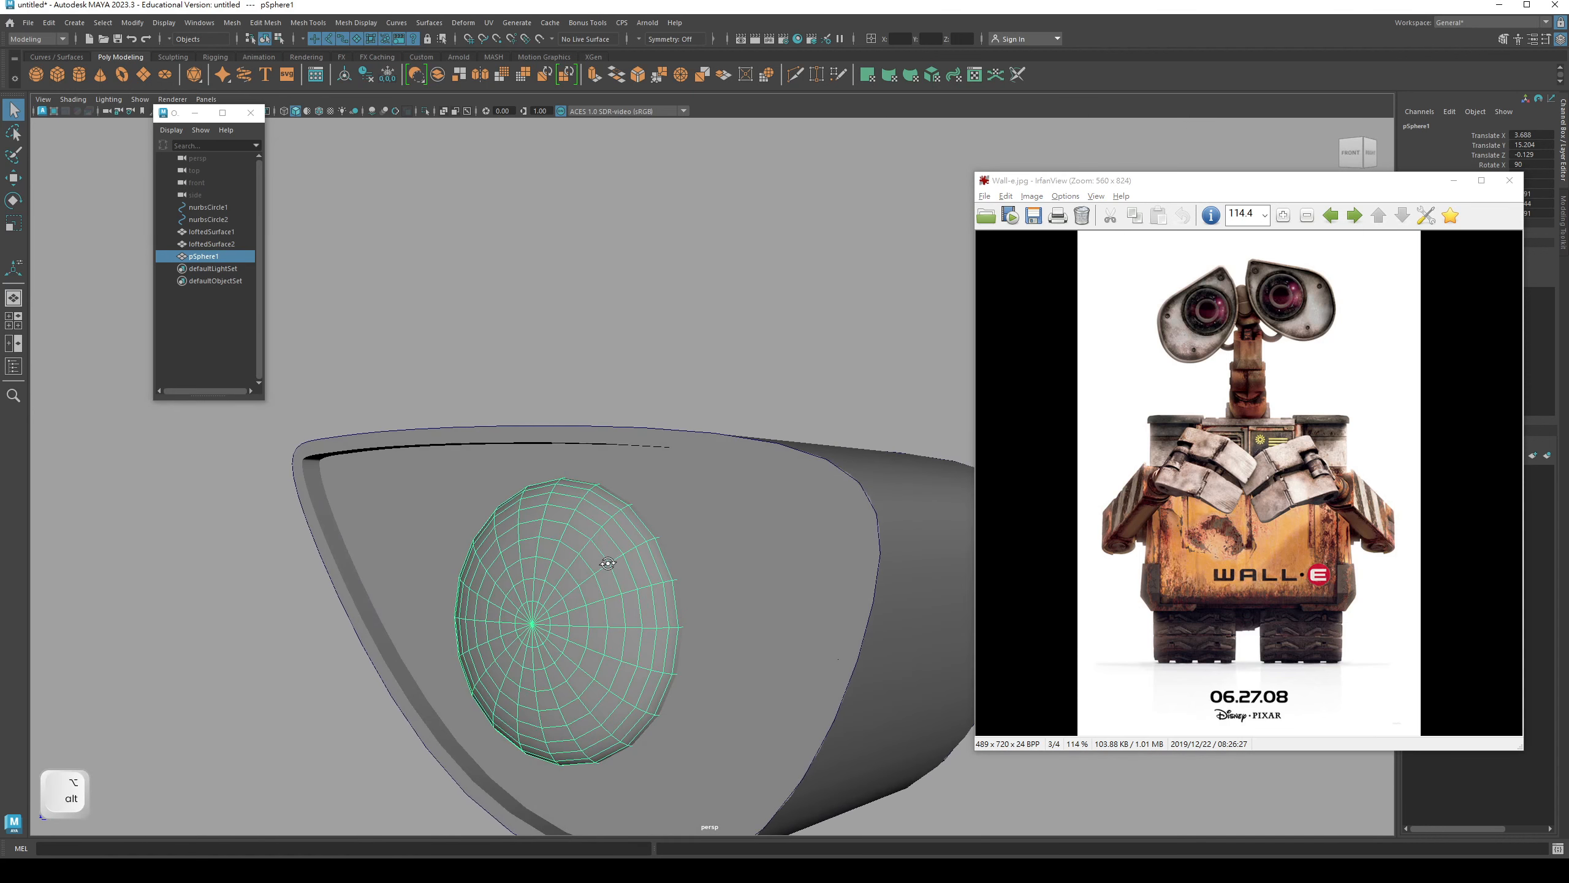
{"action": "scroll", "coordinate": [1279, 315], "scroll_direction": "up", "scroll_amount": 4, "text": "ctrl"}
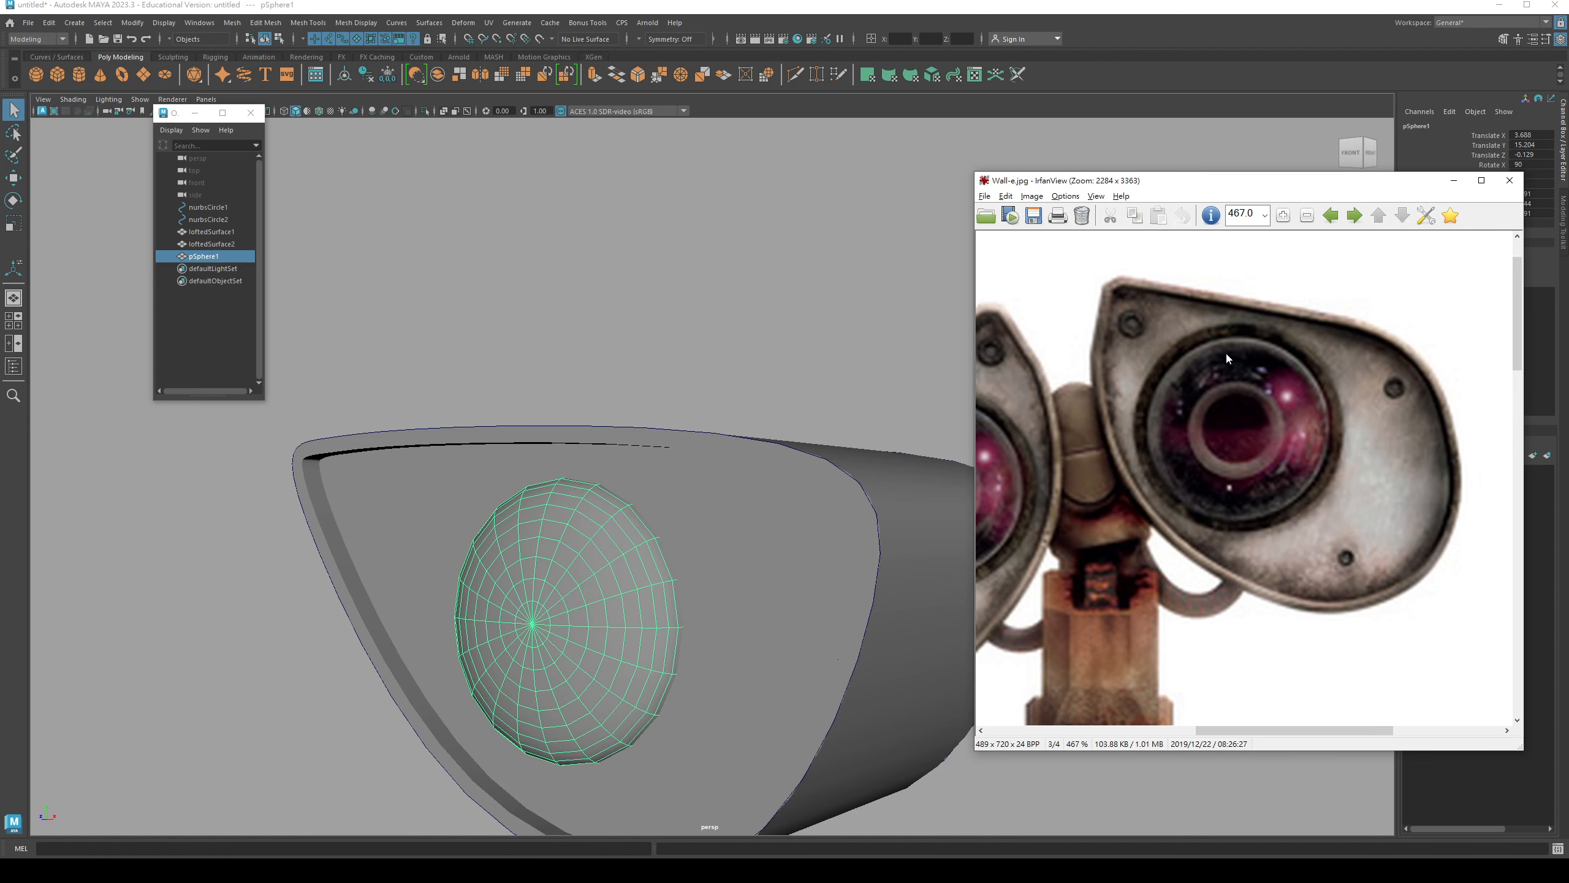
{"action": "left_click", "coordinate": [1454, 180]}
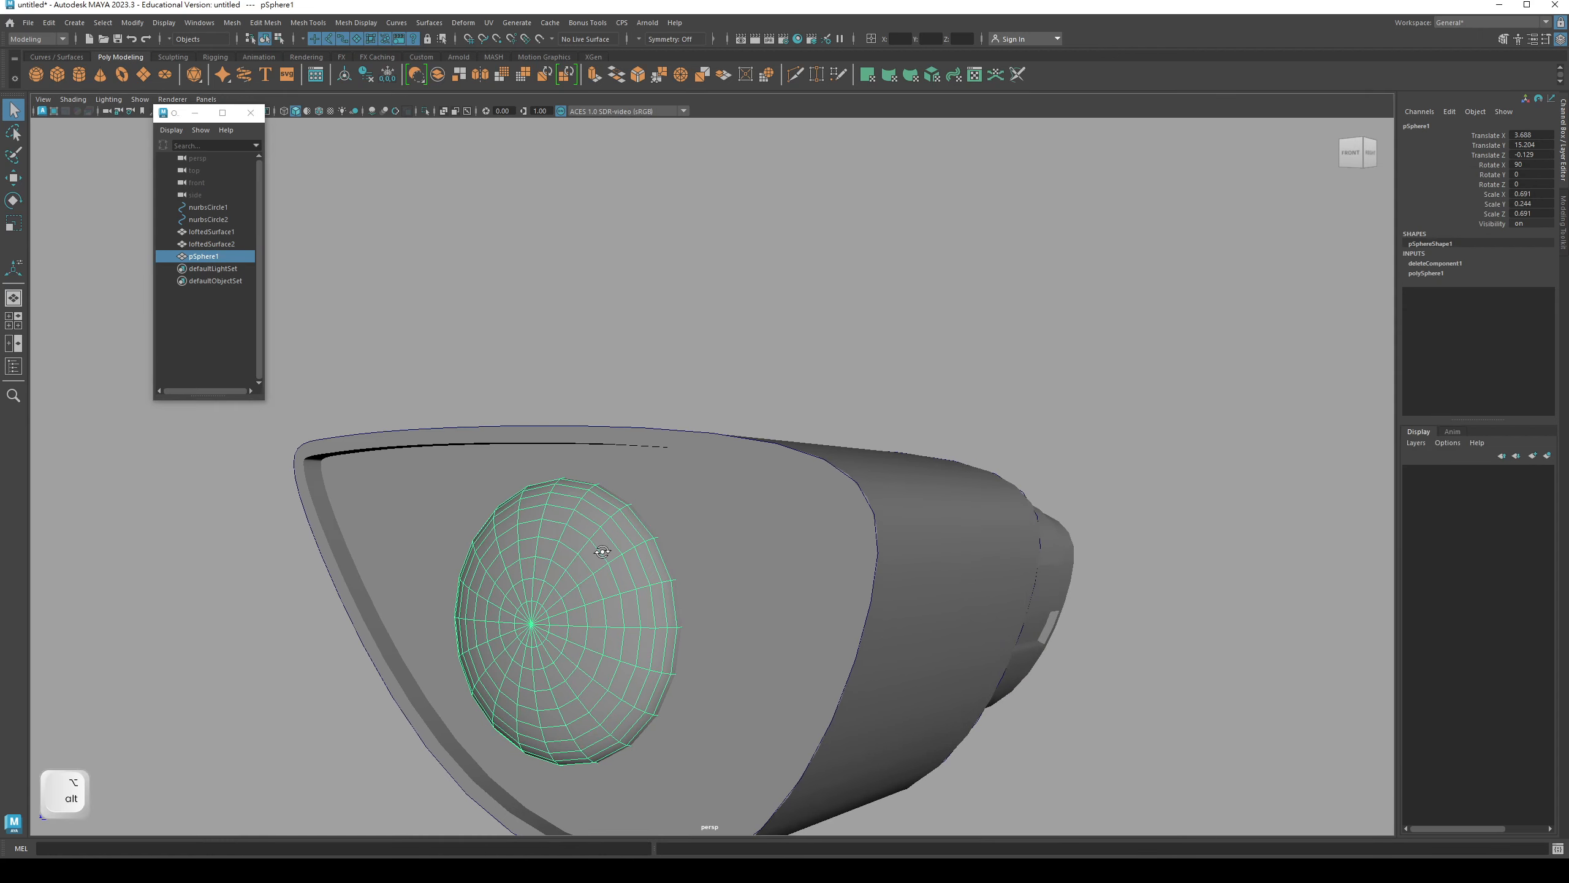
- Isolate the dome and select the outermost ring of faces along its open back edge in the side view
{"action": "middle_click_drag", "start_coordinate": [634, 444], "coordinate": [647, 510], "text": "alt"}
{"action": "right_click_drag", "start_coordinate": [585, 543], "coordinate": [584, 511]}
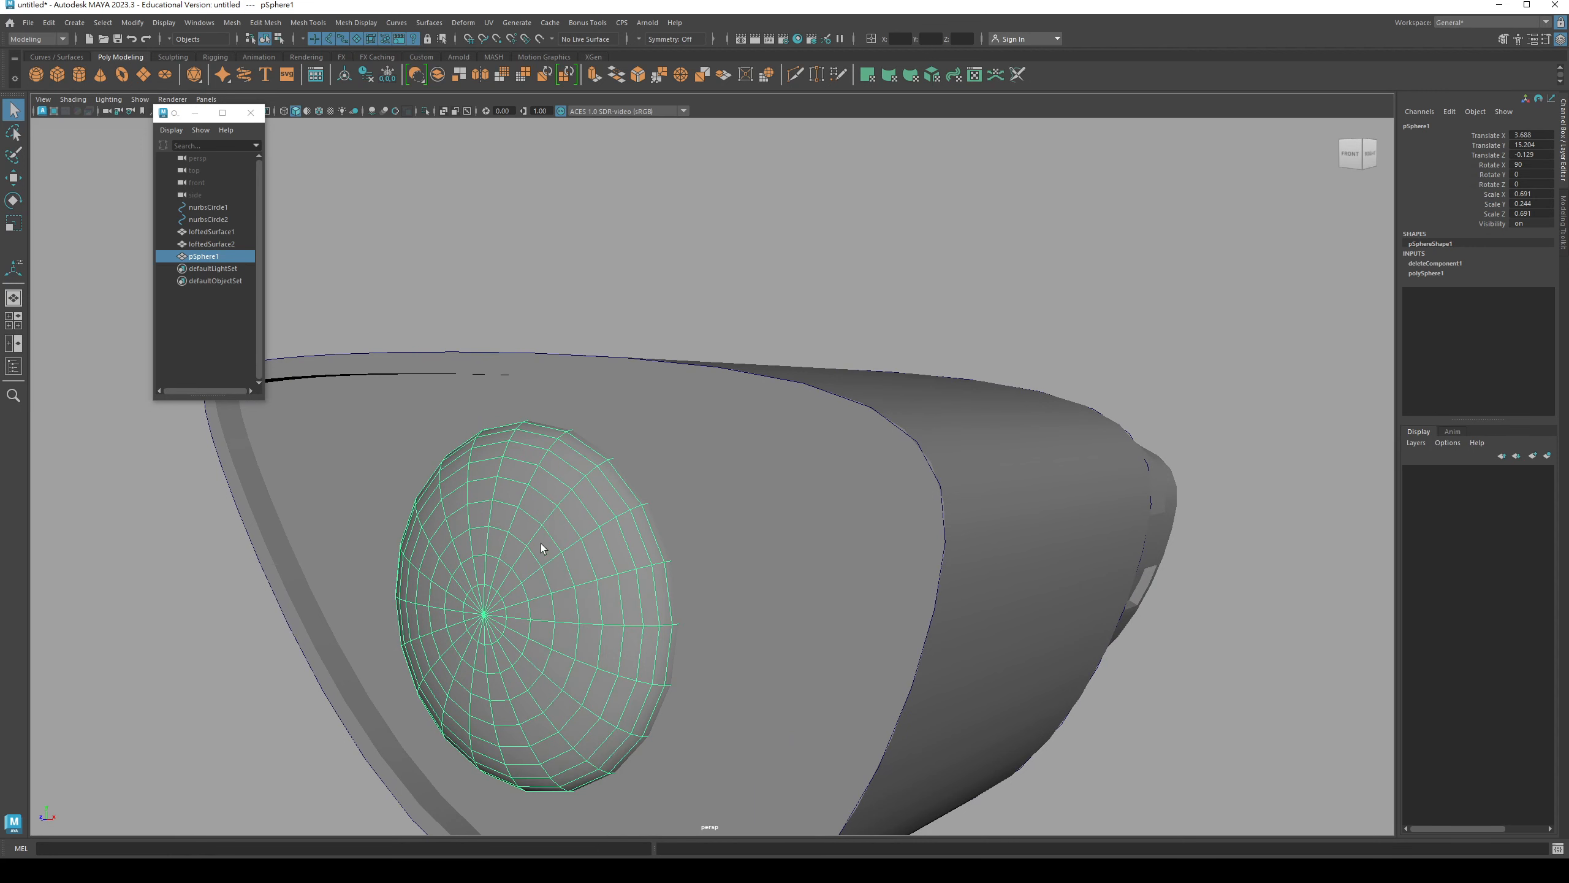
{"action": "left_click_drag", "start_coordinate": [541, 544], "coordinate": [557, 630], "text": "alt"}
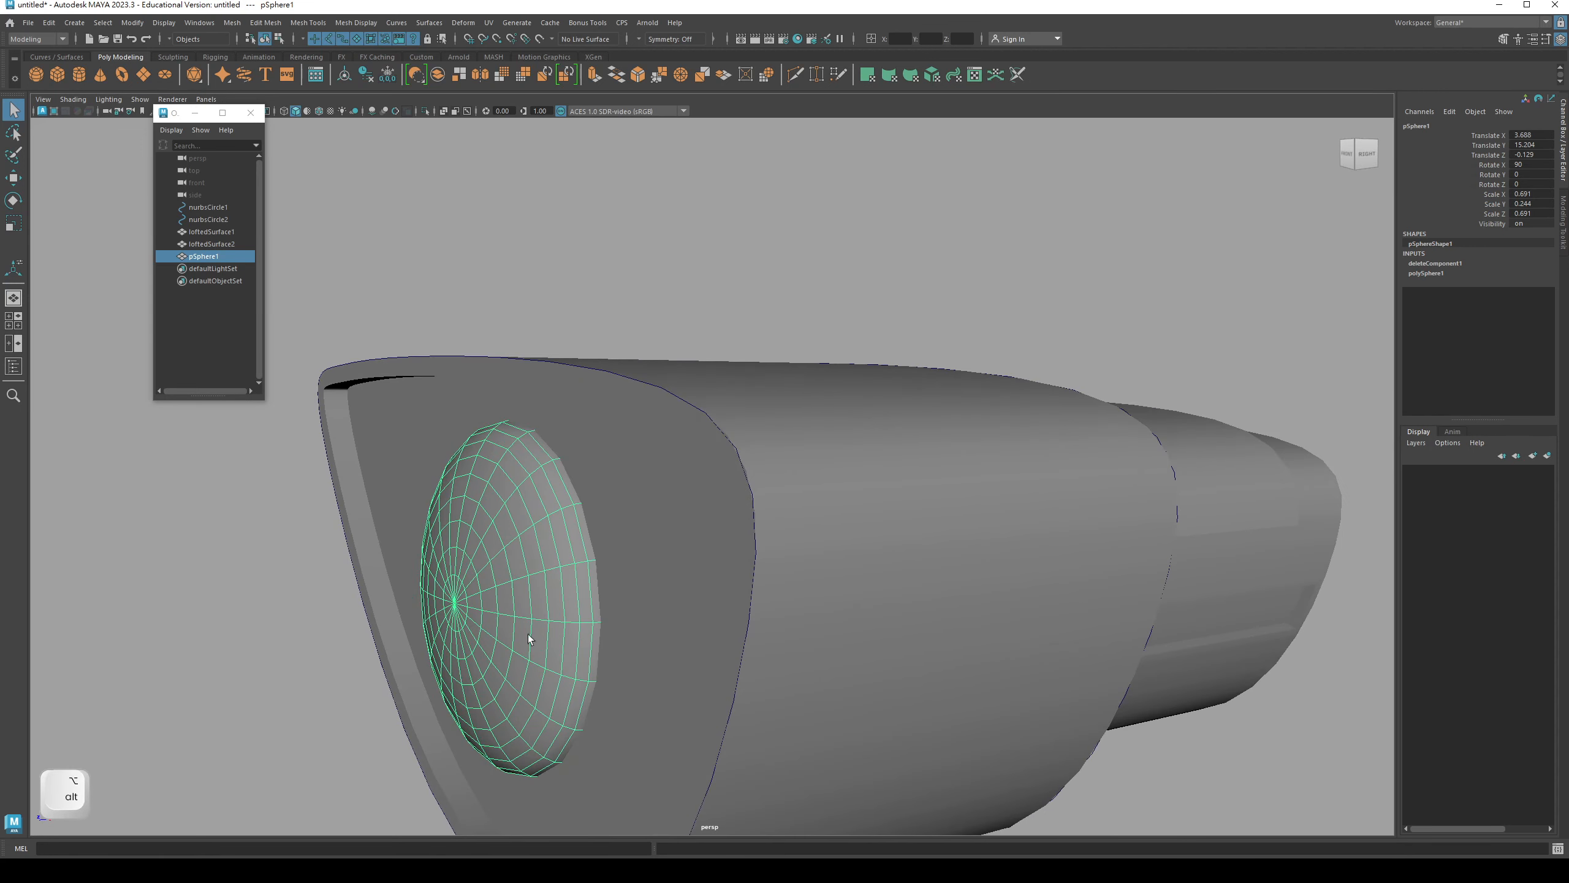
{"action": "left_click", "coordinate": [424, 112]}
{"action": "right_click", "coordinate": [523, 510]}
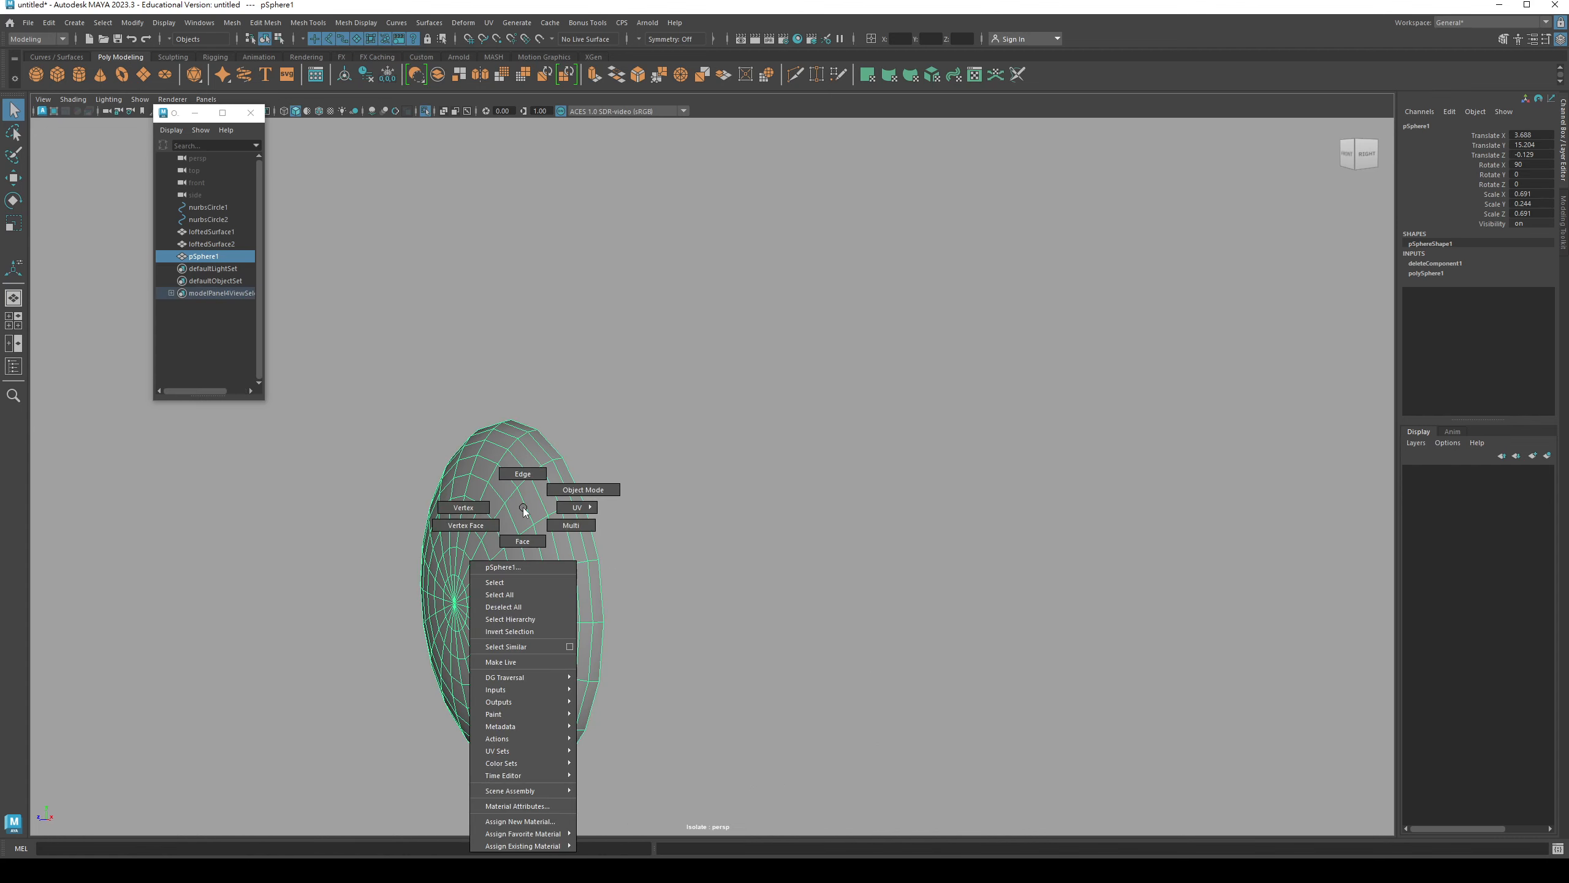
{"action": "left_click", "coordinate": [523, 542]}
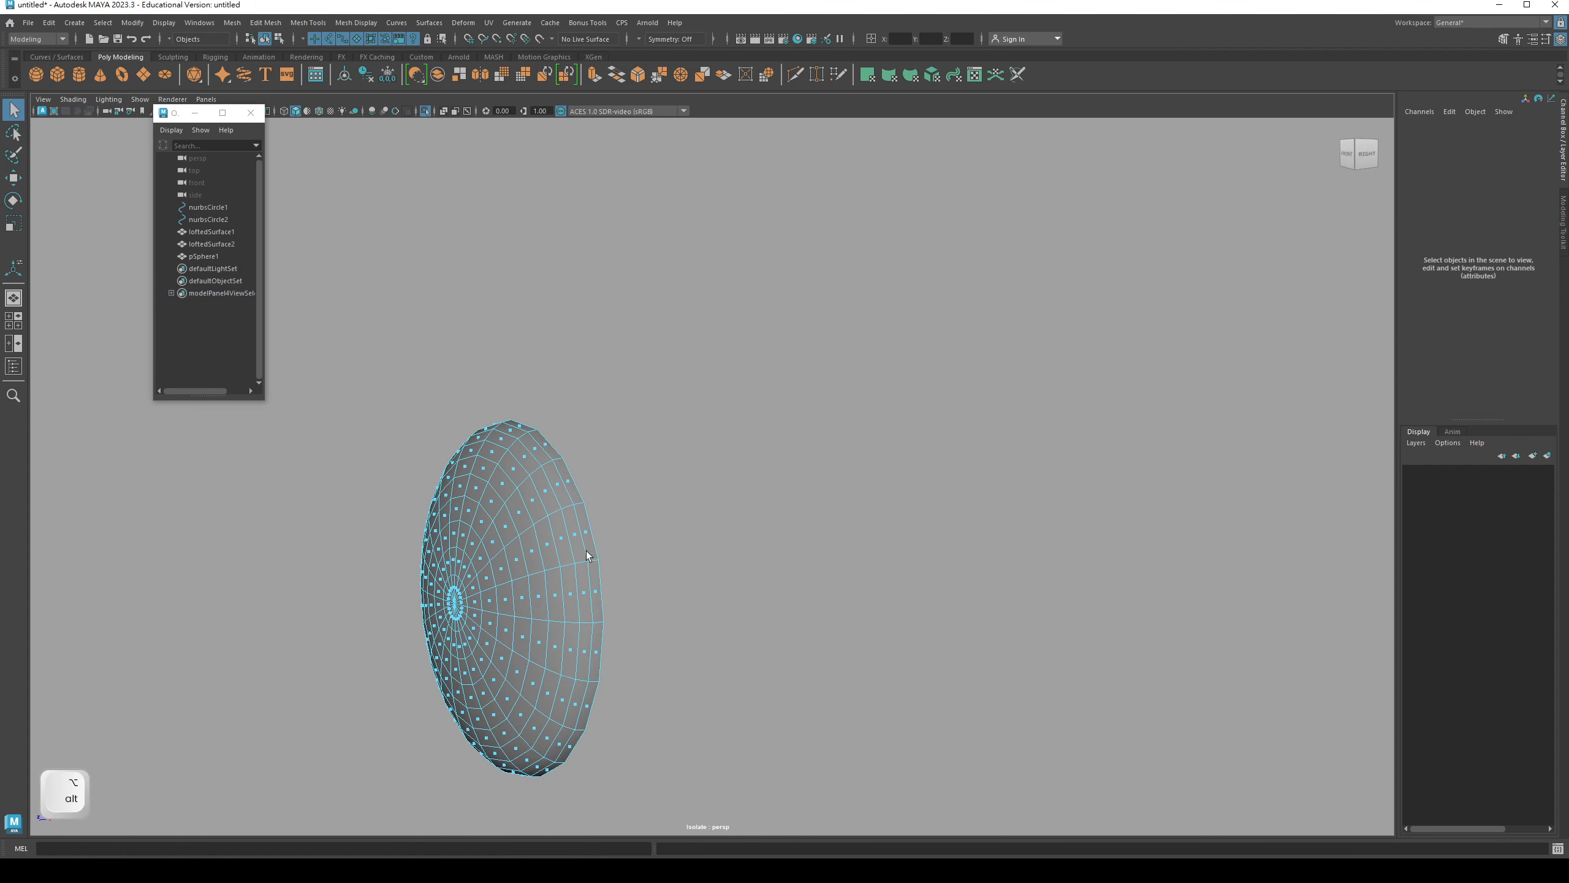
{"action": "key", "text": "space"}
{"action": "left_click_drag", "start_coordinate": [588, 540], "coordinate": [674, 546]}
{"action": "right_click_drag", "start_coordinate": [676, 548], "coordinate": [788, 628], "text": "alt"}
{"action": "key", "text": "q"}
{"action": "left_click_drag", "start_coordinate": [798, 167], "coordinate": [914, 699]}
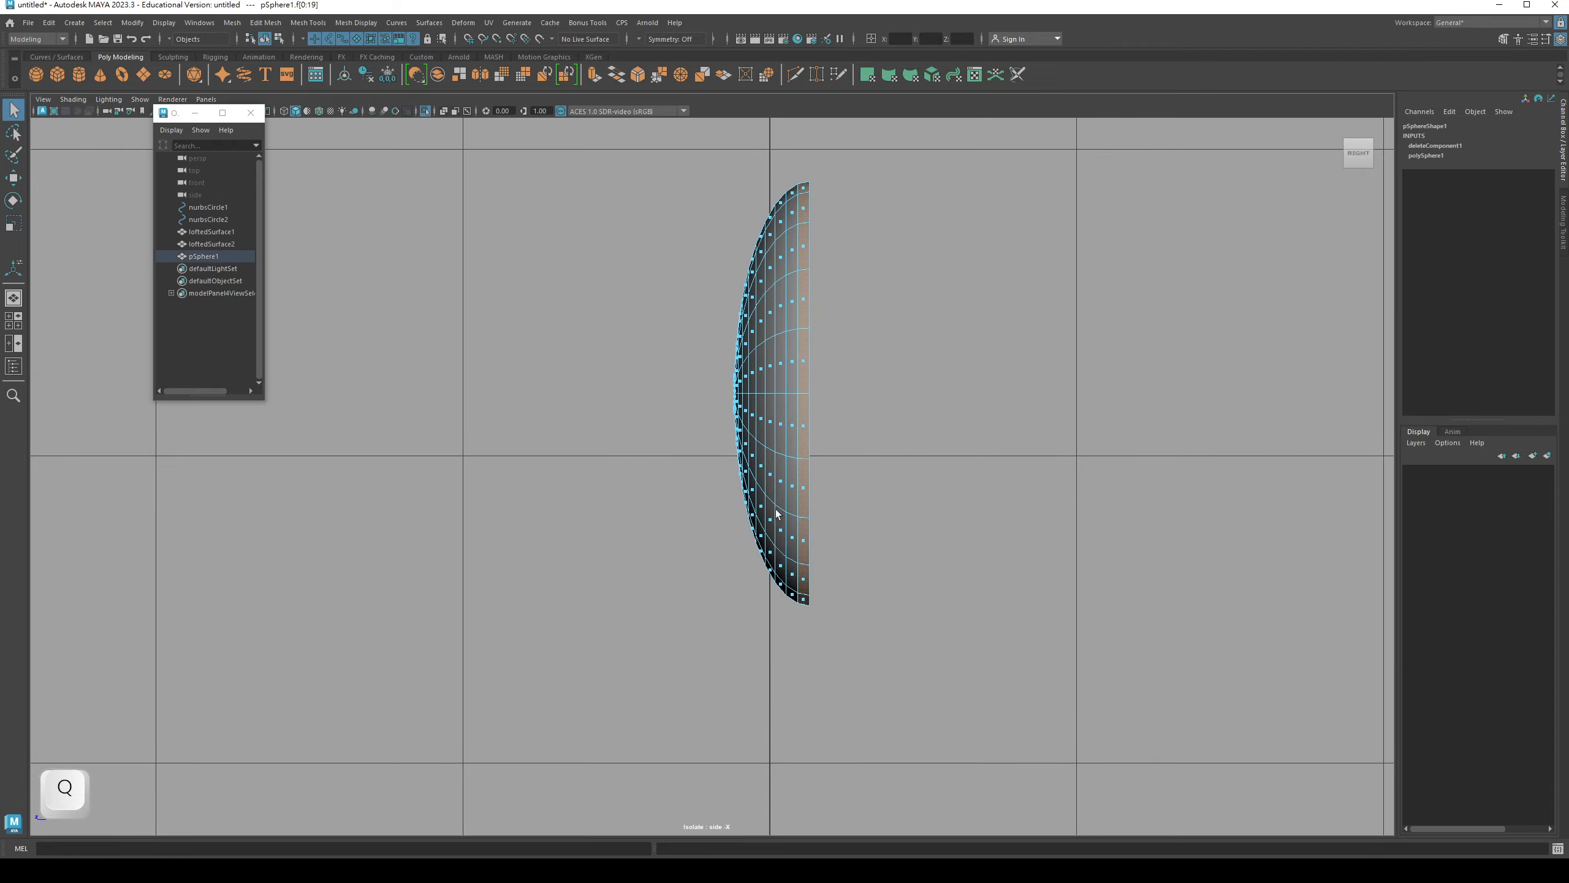
- Return to the perspective view and duplicate the selected ring of faces as a separate piece
{"action": "key", "text": "space"}
{"action": "left_click_drag", "start_coordinate": [744, 356], "coordinate": [814, 388]}
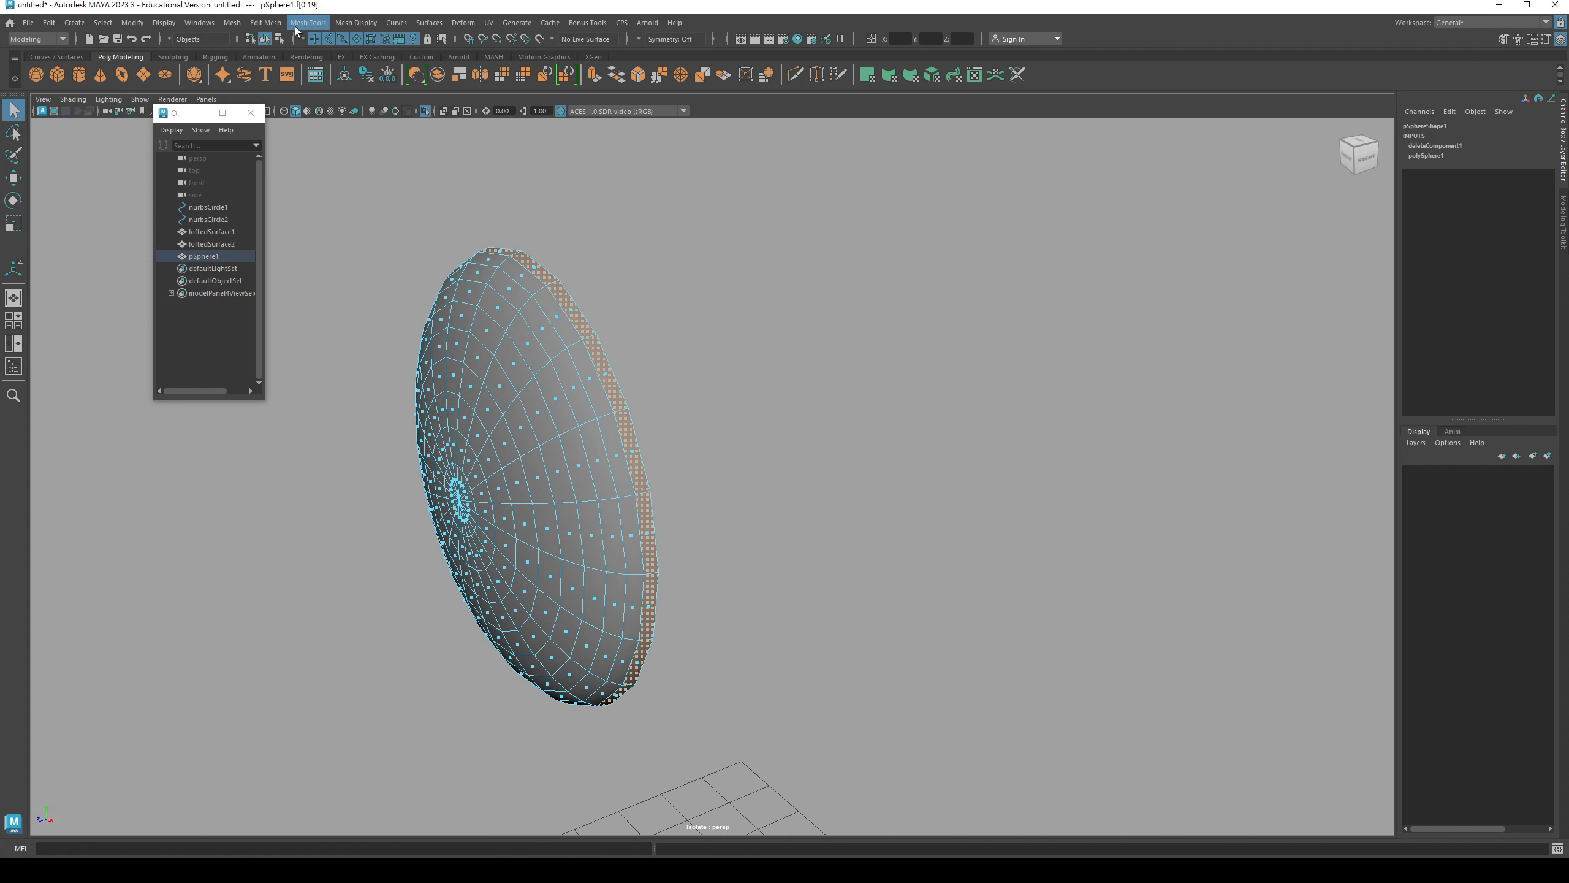
{"action": "left_click", "coordinate": [275, 24]}
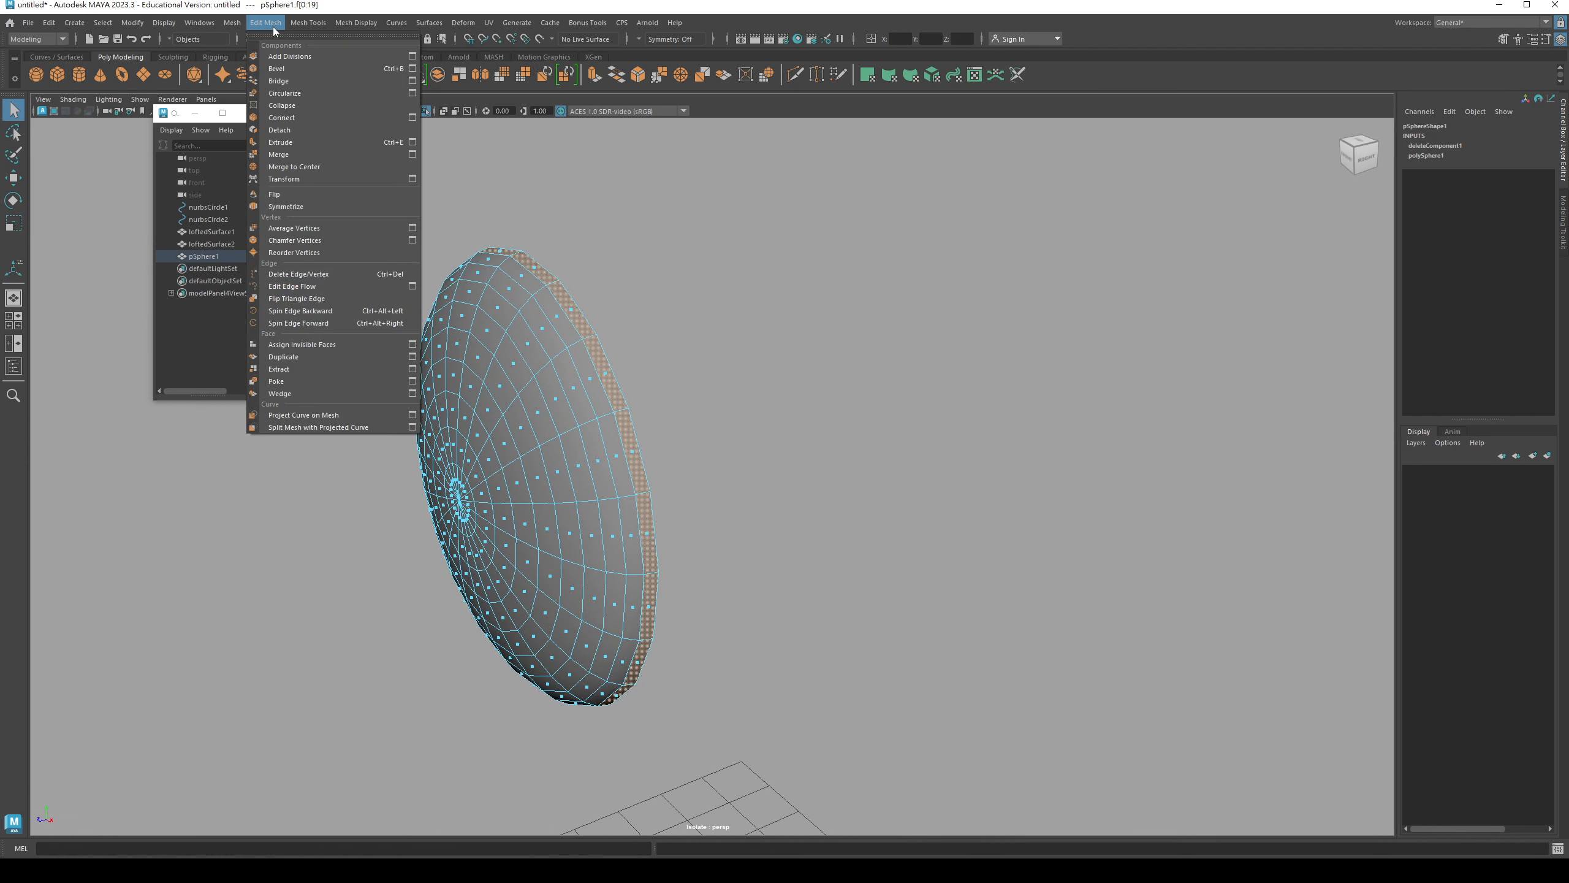
{"action": "left_click", "coordinate": [319, 357]}
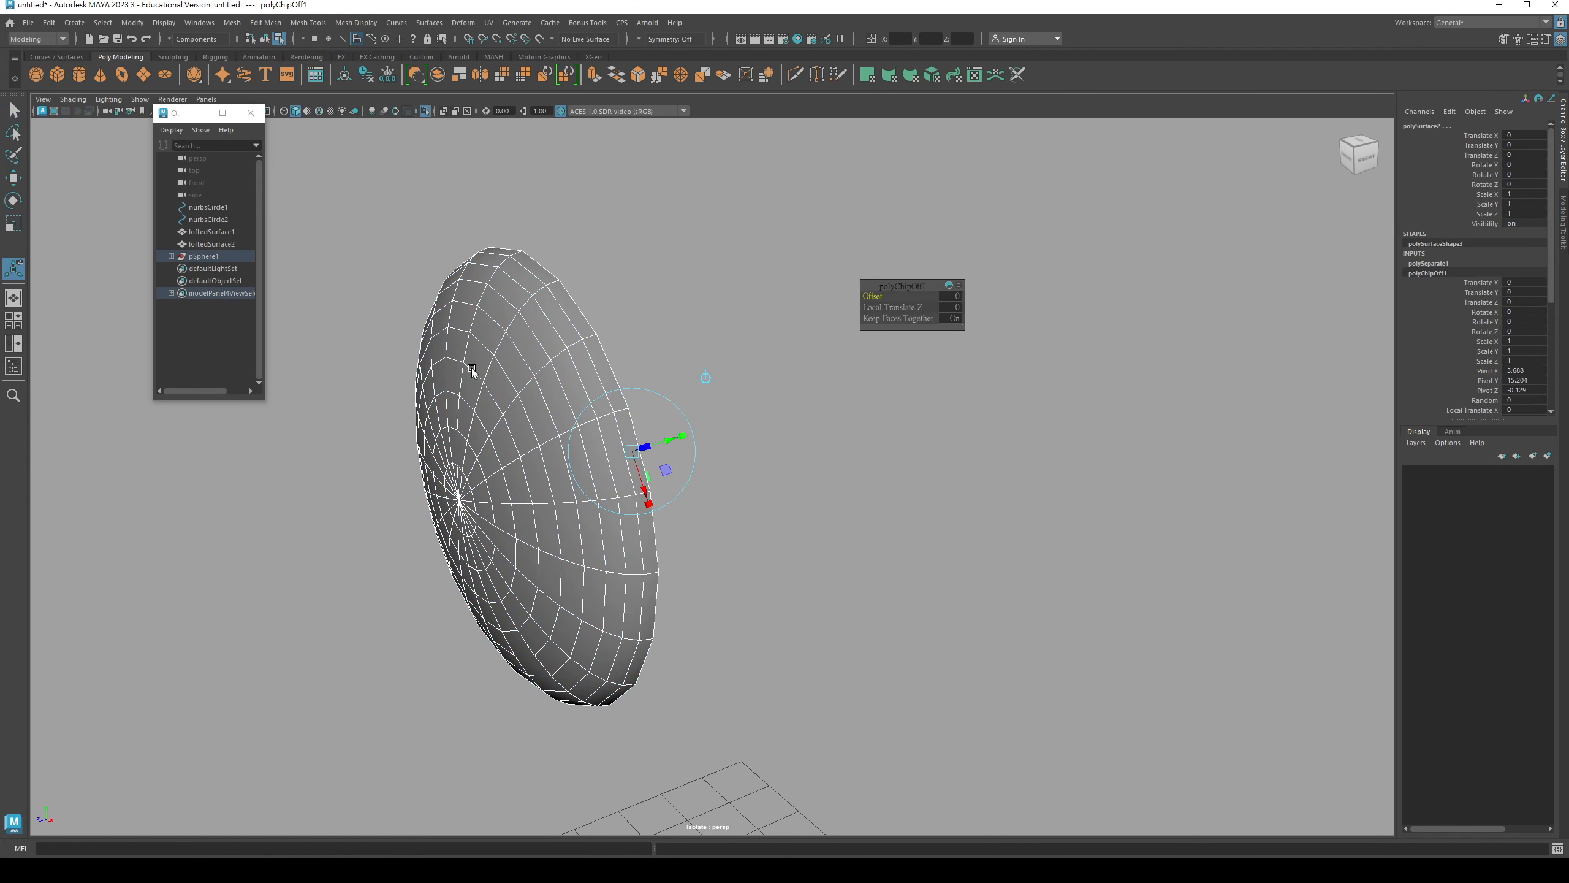
- Select the separated ring of faces as an object and extrude it with a Local Translate Z of about 0.042
{"action": "key", "text": "q"}
{"action": "left_click", "coordinate": [409, 346]}
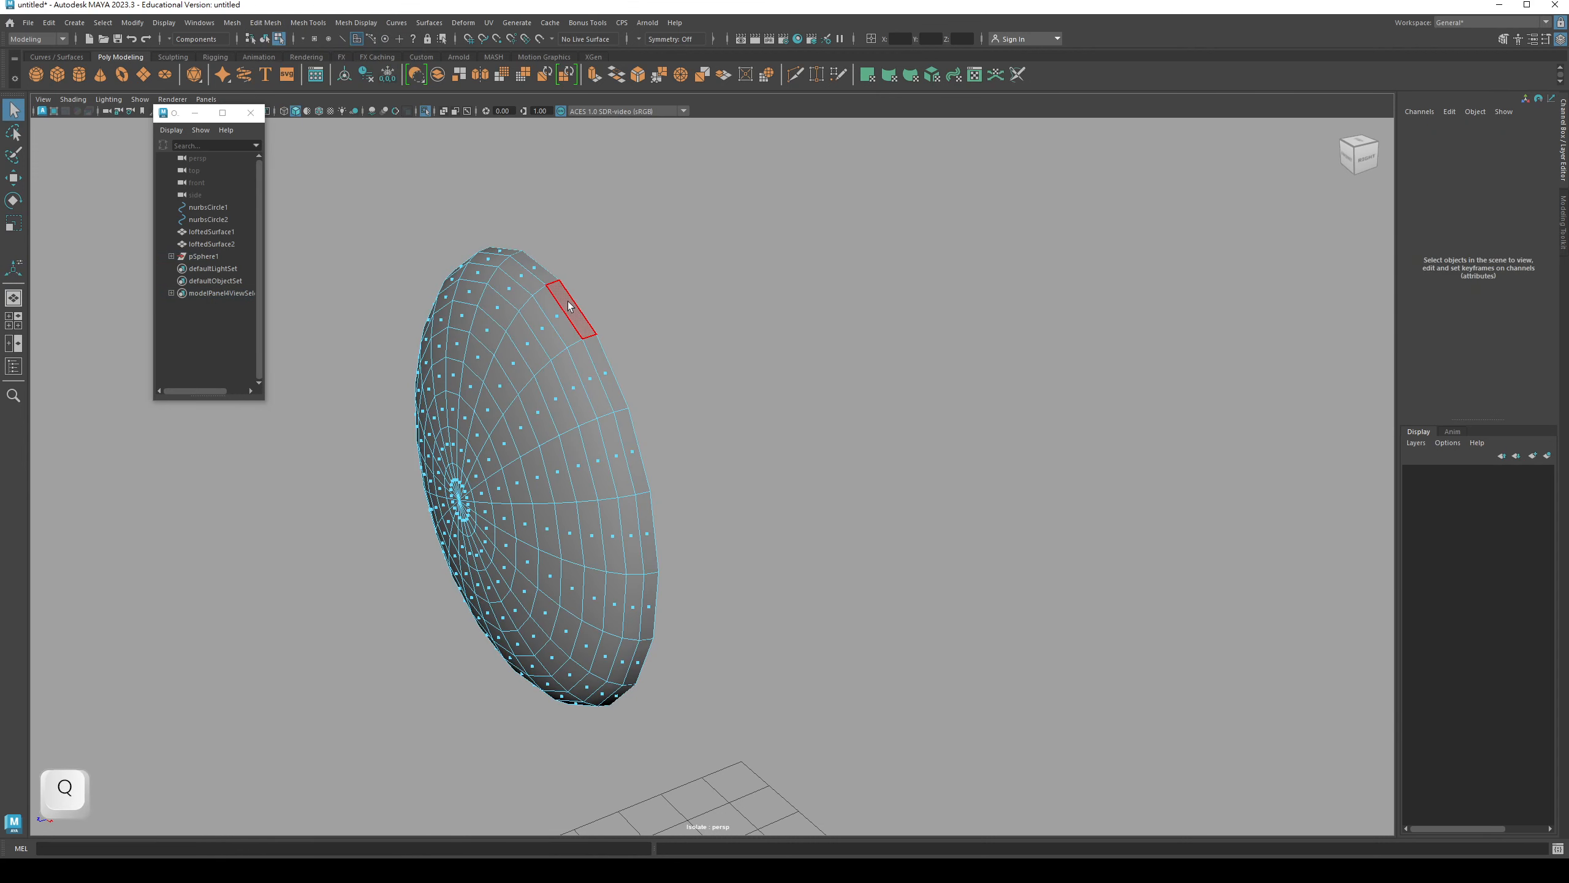
{"action": "key", "text": "F8"}
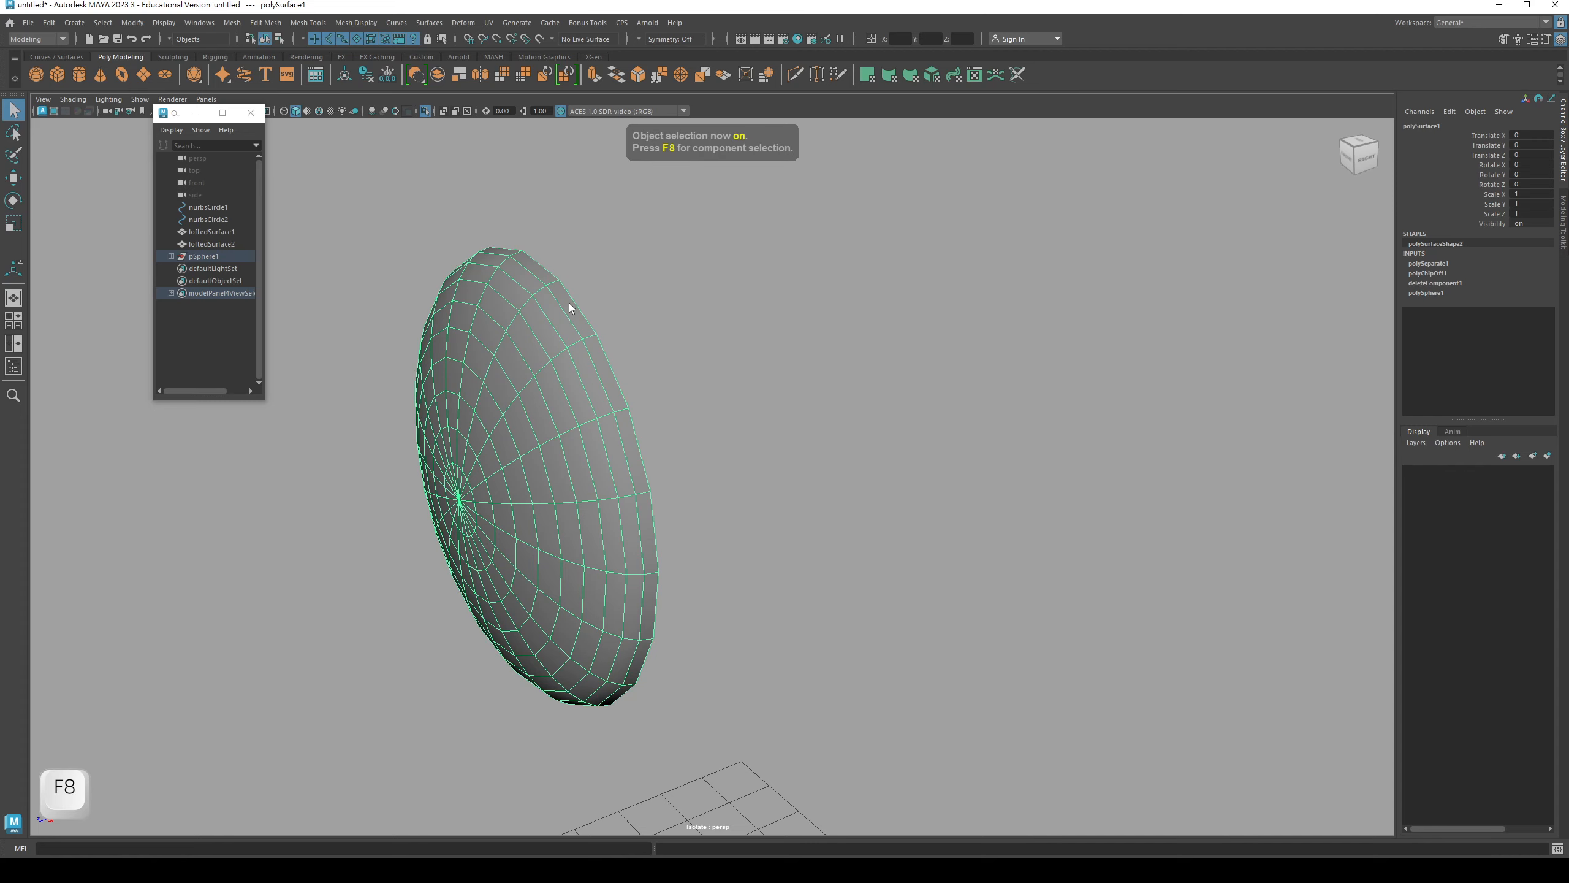
{"action": "left_click", "coordinate": [569, 303]}
{"action": "left_click_drag", "start_coordinate": [569, 303], "coordinate": [648, 342], "text": "alt"}
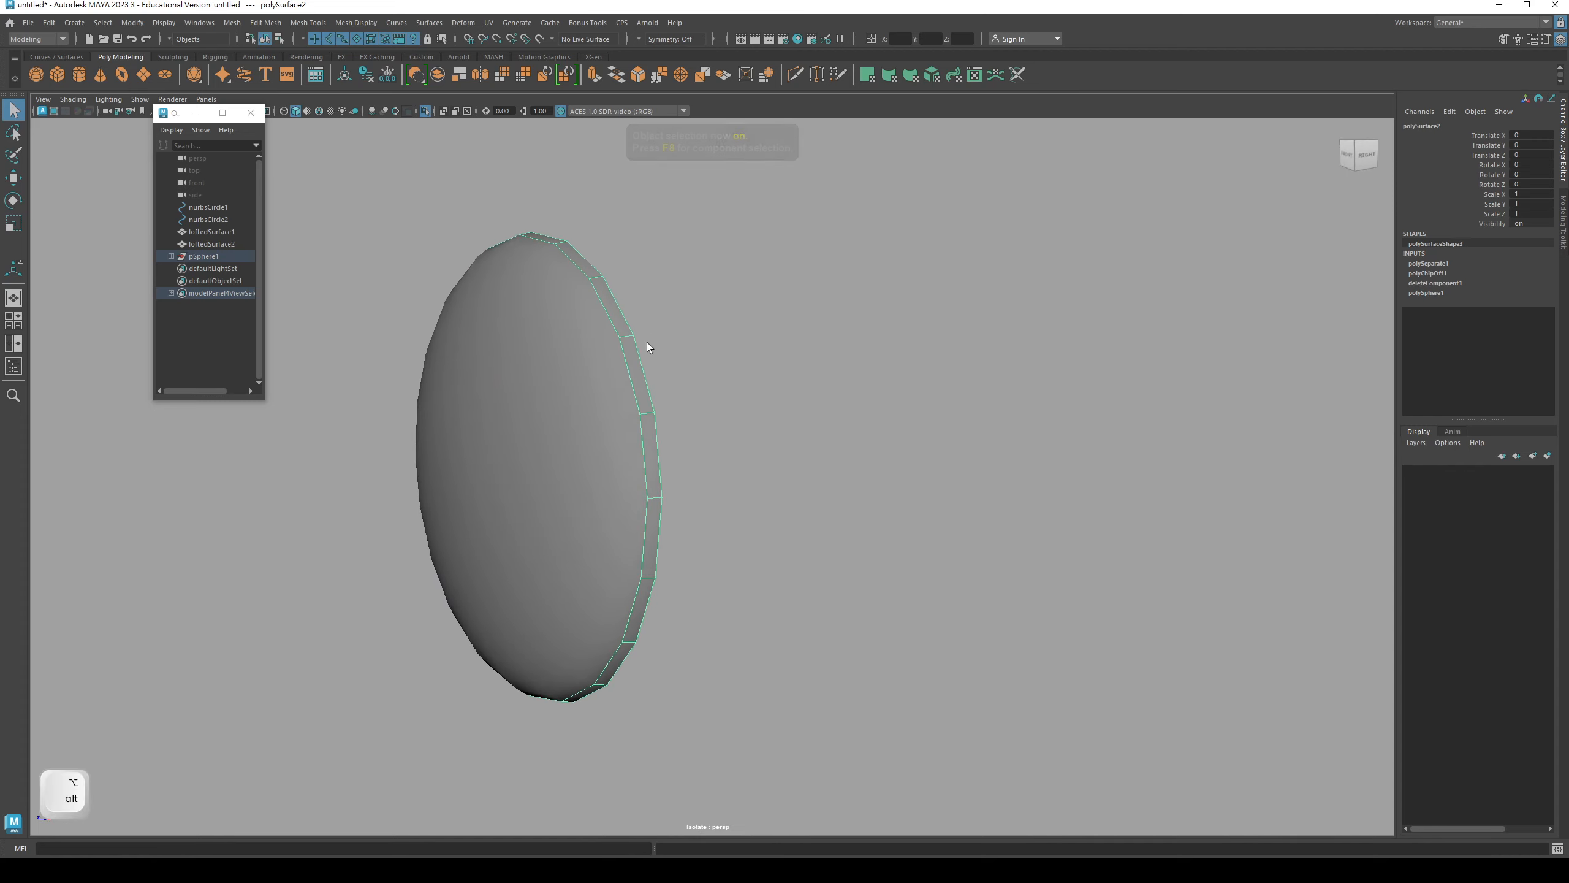
{"action": "mouse_move", "coordinate": [730, 446]}
{"action": "left_mouse_down", "text": "alt"}
{"action": "mouse_move", "coordinate": [714, 432]}
{"action": "mouse_move", "coordinate": [758, 440]}
{"action": "left_mouse_up", "text": "alt"}
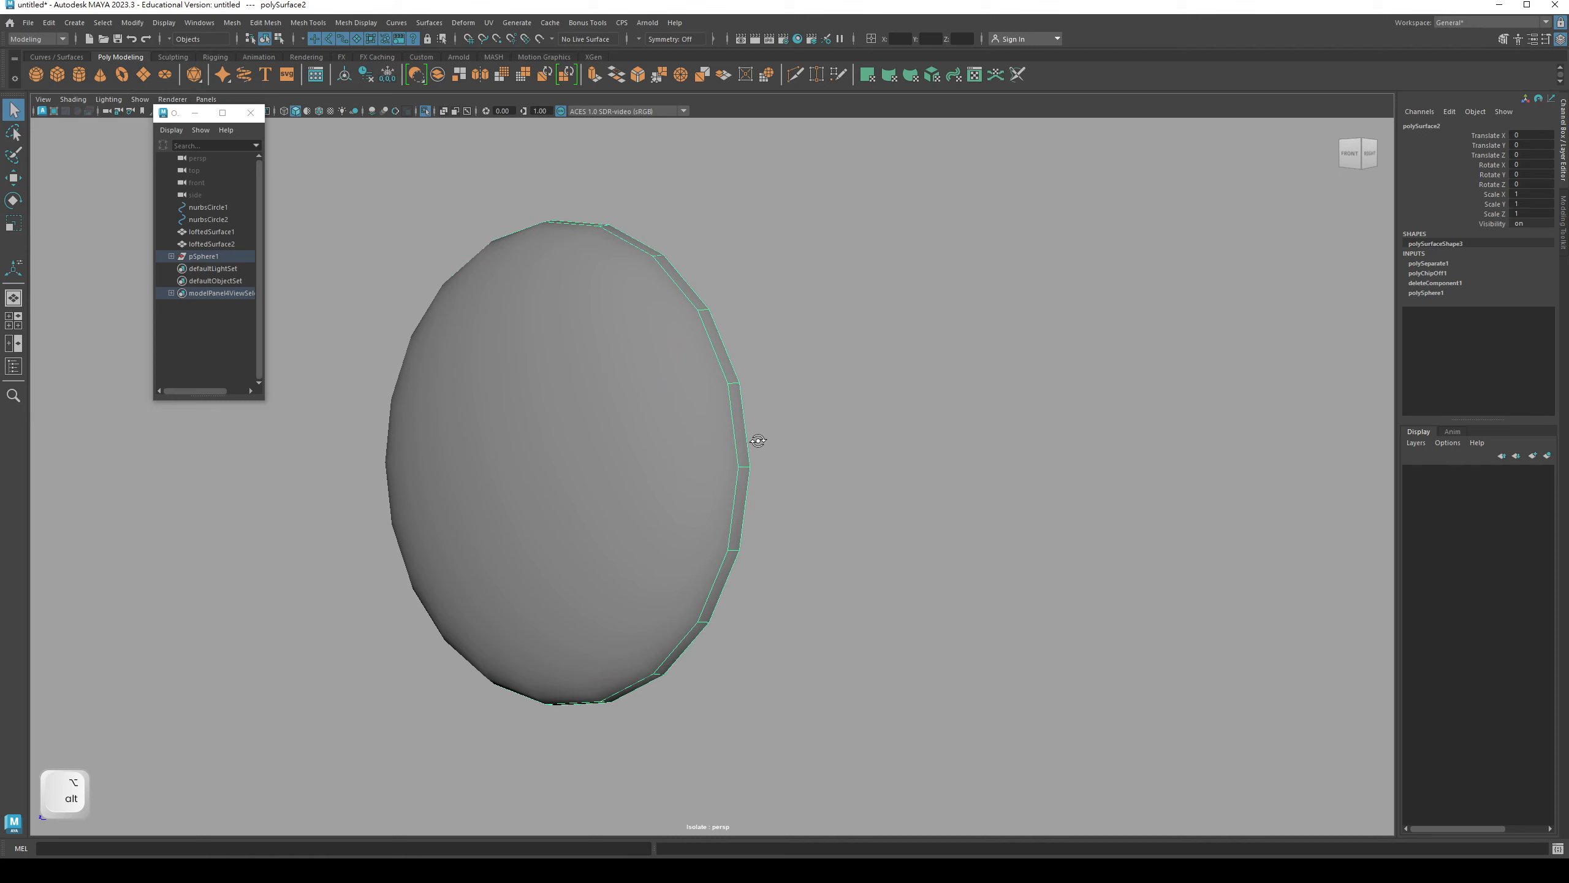
{"action": "left_click", "coordinate": [1504, 38]}
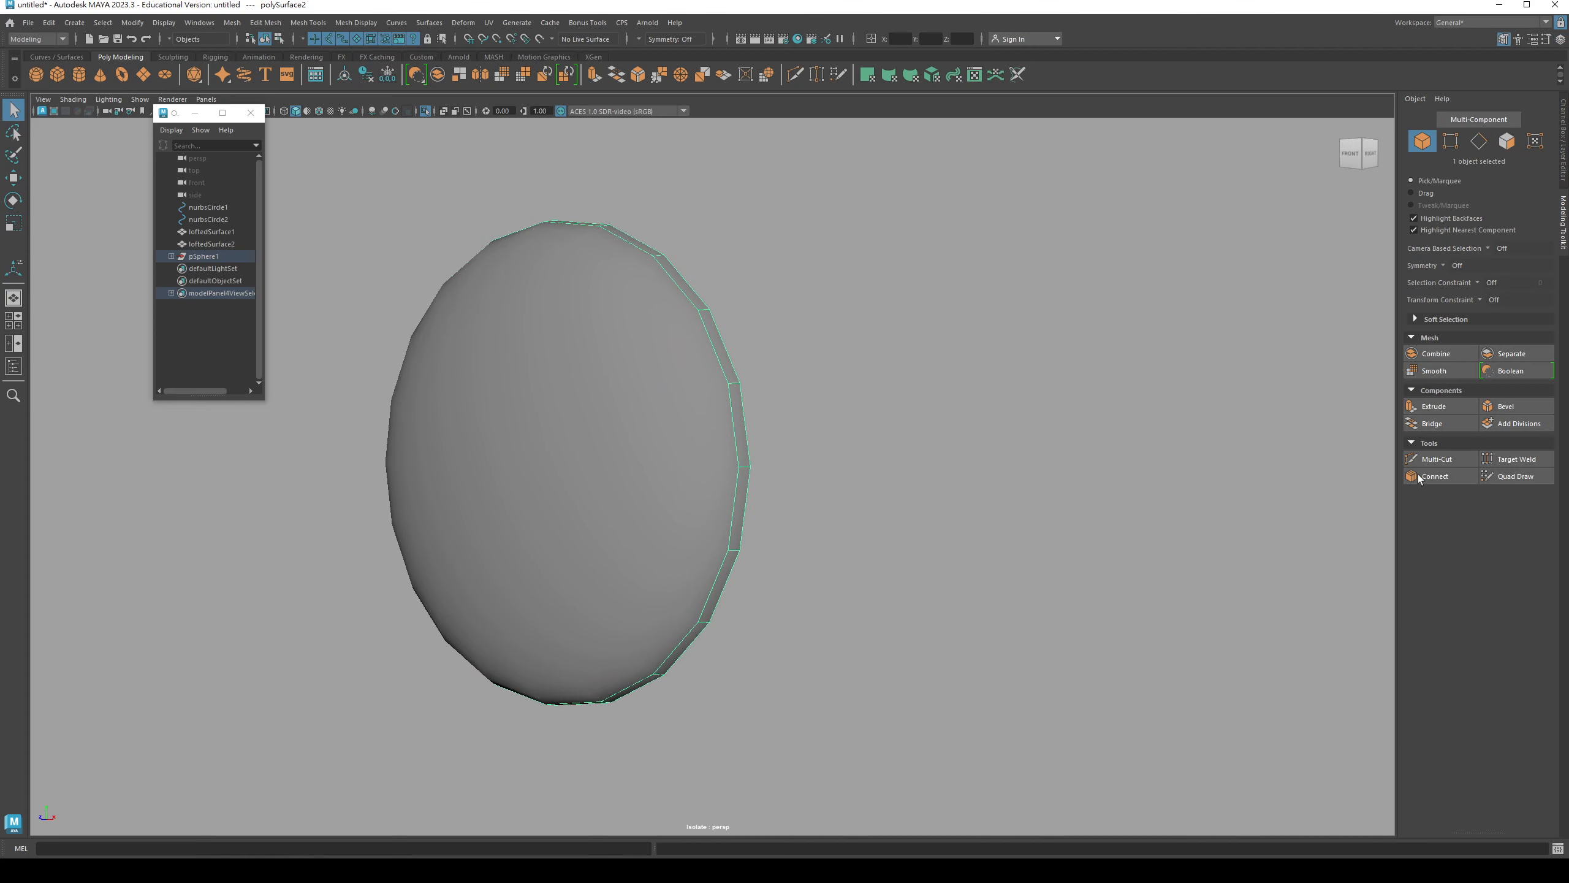
{"action": "left_click", "coordinate": [1429, 407]}
{"action": "left_click_drag", "start_coordinate": [738, 322], "coordinate": [704, 369]}
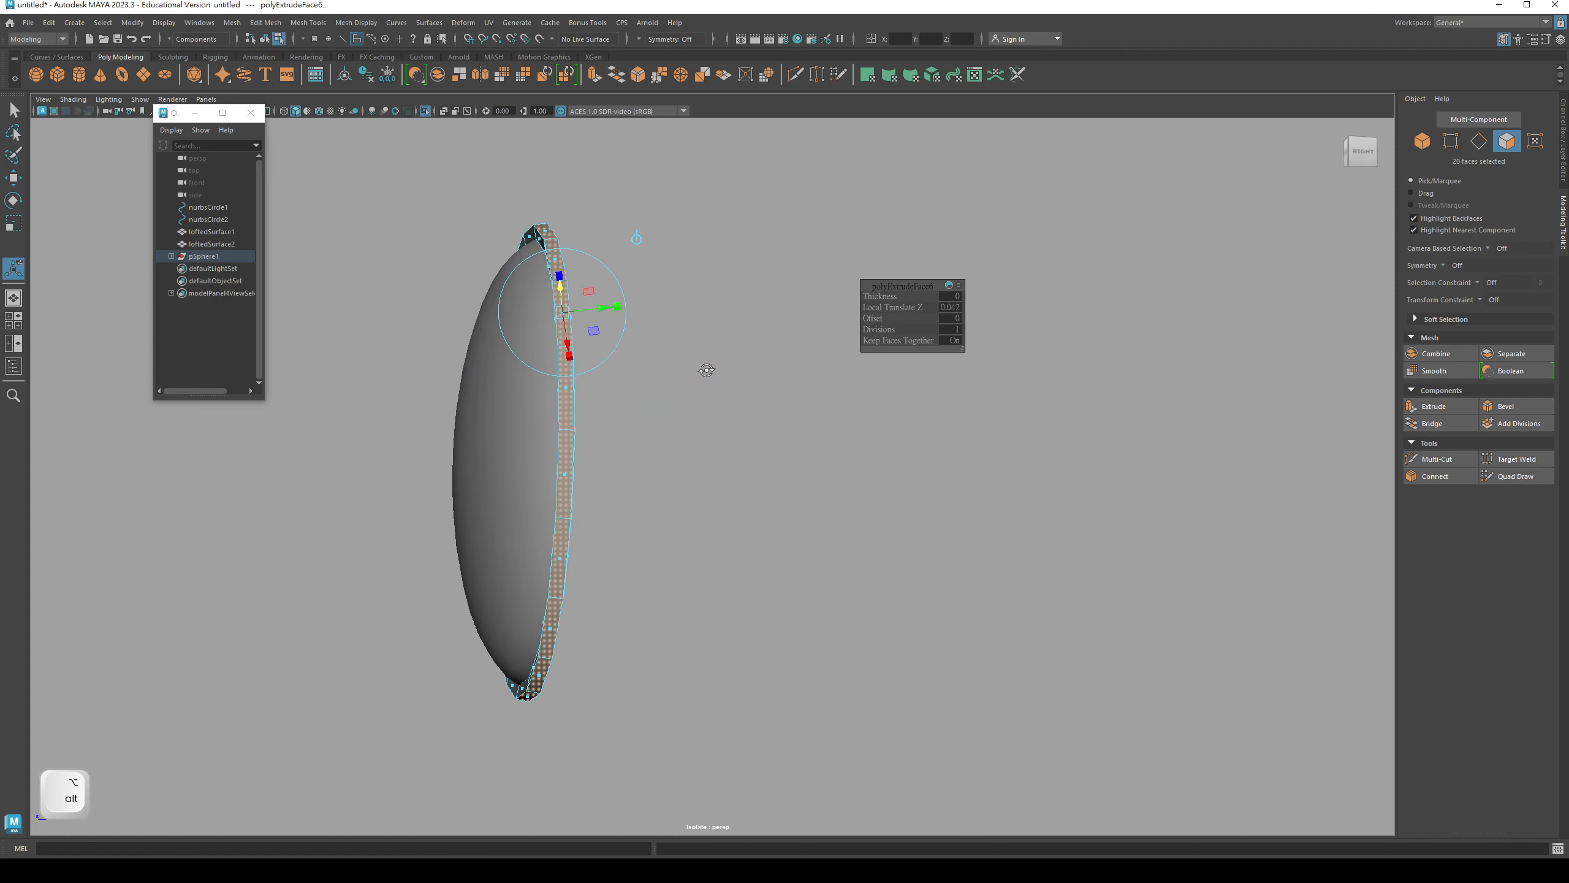
- Bevel the outer front edge loop of the lens ring with a fraction of 0.1
{"action": "key", "text": "w"}
{"action": "left_click_drag", "start_coordinate": [460, 460], "coordinate": [733, 398]}
{"action": "key", "text": "q"}
{"action": "right_click_drag", "start_coordinate": [750, 348], "coordinate": [787, 363]}
{"action": "left_click", "coordinate": [778, 455]}
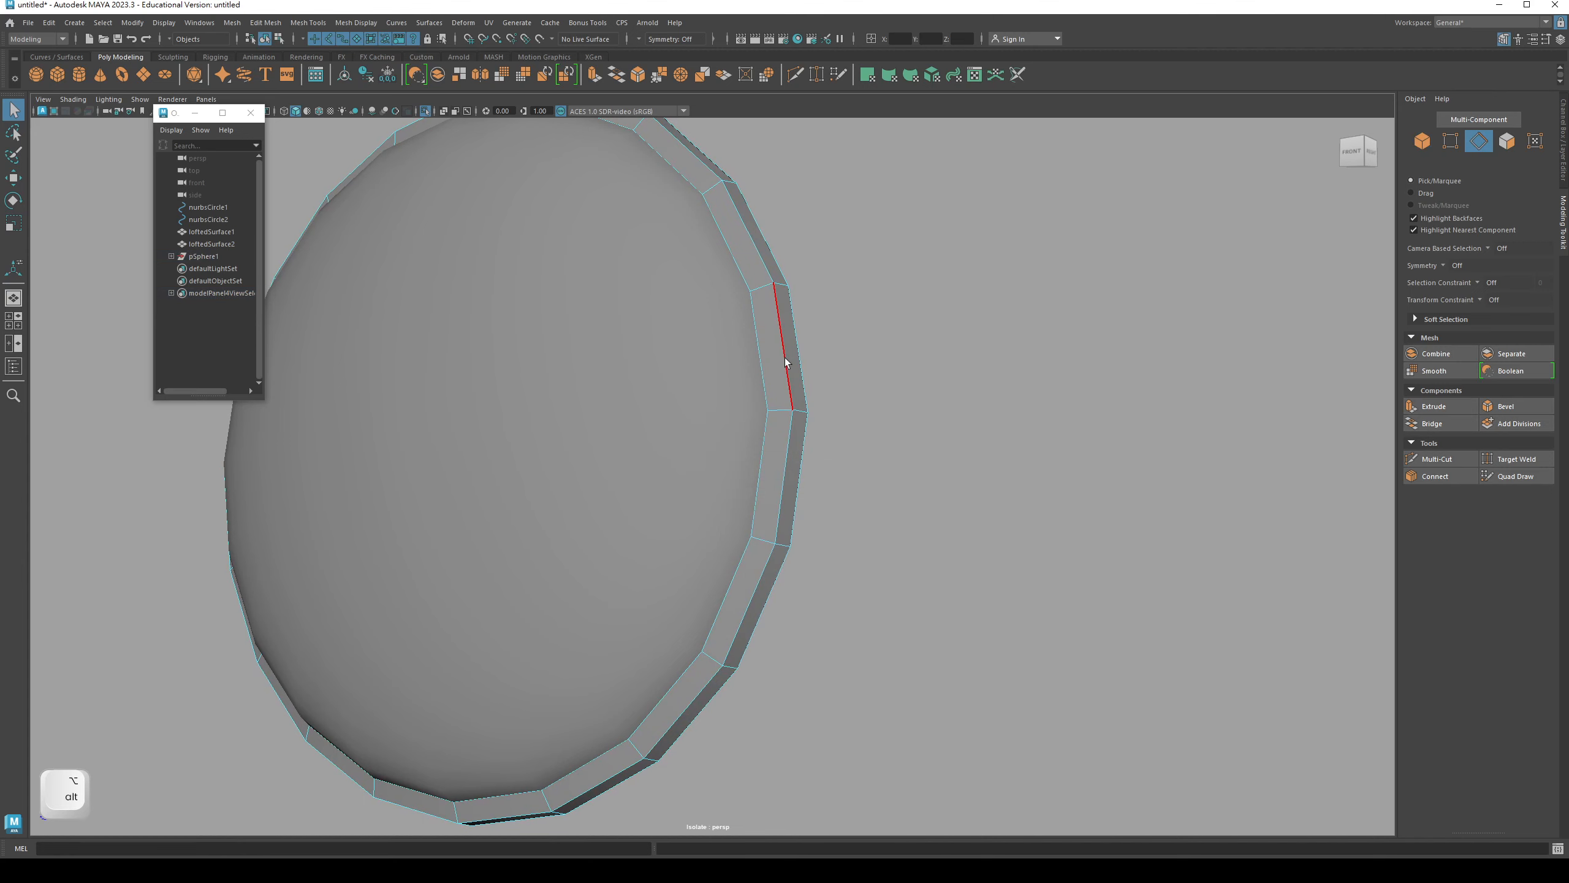
{"action": "double_click", "coordinate": [785, 363]}
{"action": "left_click_drag", "start_coordinate": [759, 414], "coordinate": [683, 366], "text": "alt"}
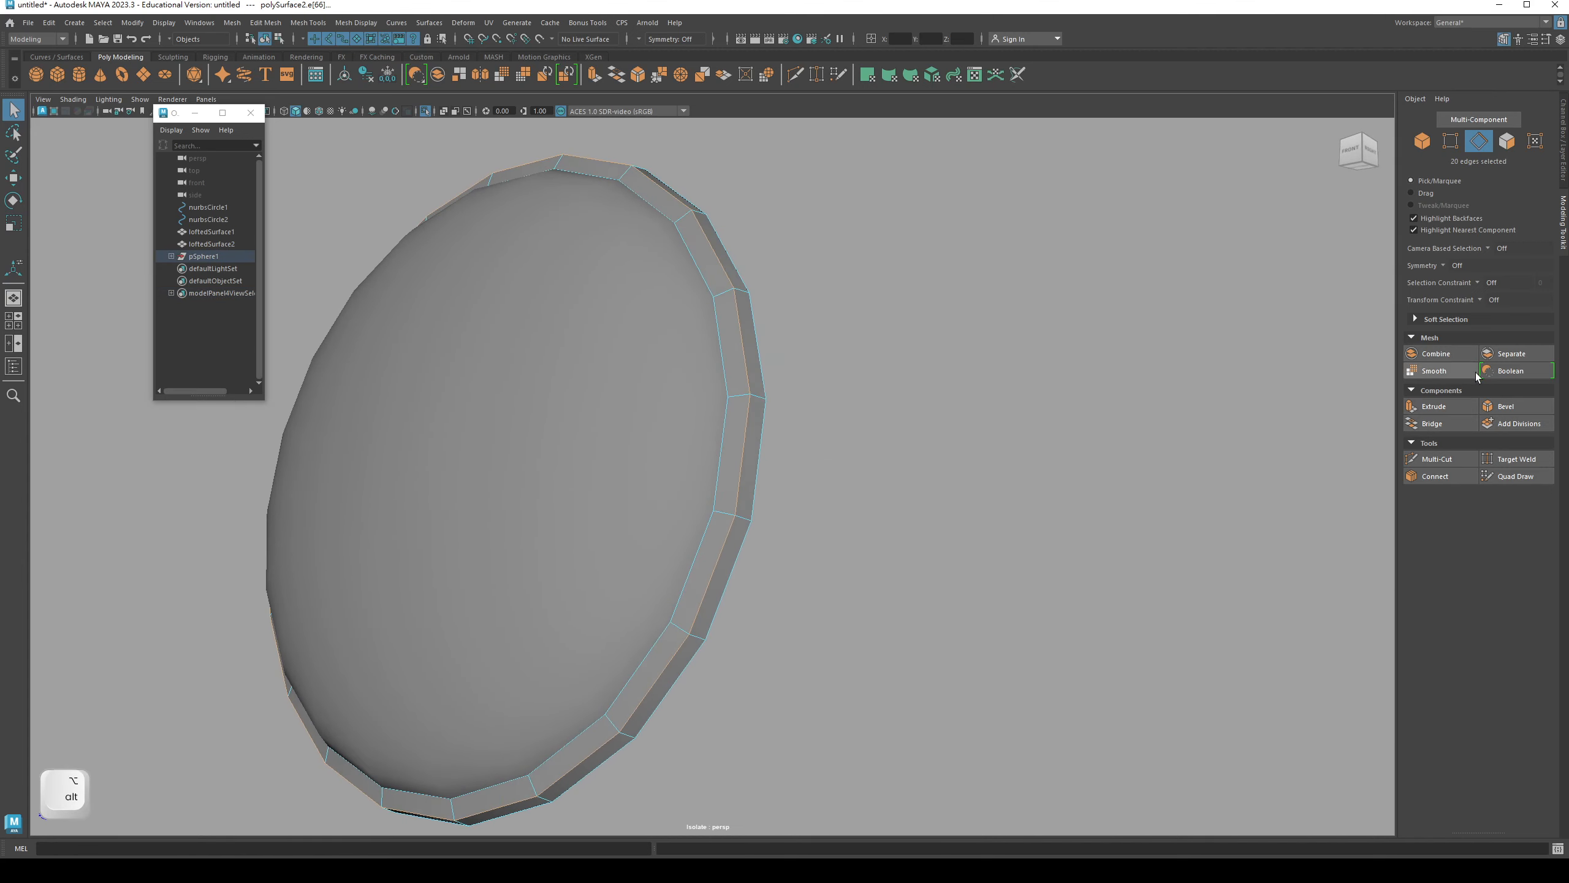
{"action": "left_click", "coordinate": [1507, 407]}
{"action": "left_click", "coordinate": [938, 297]}
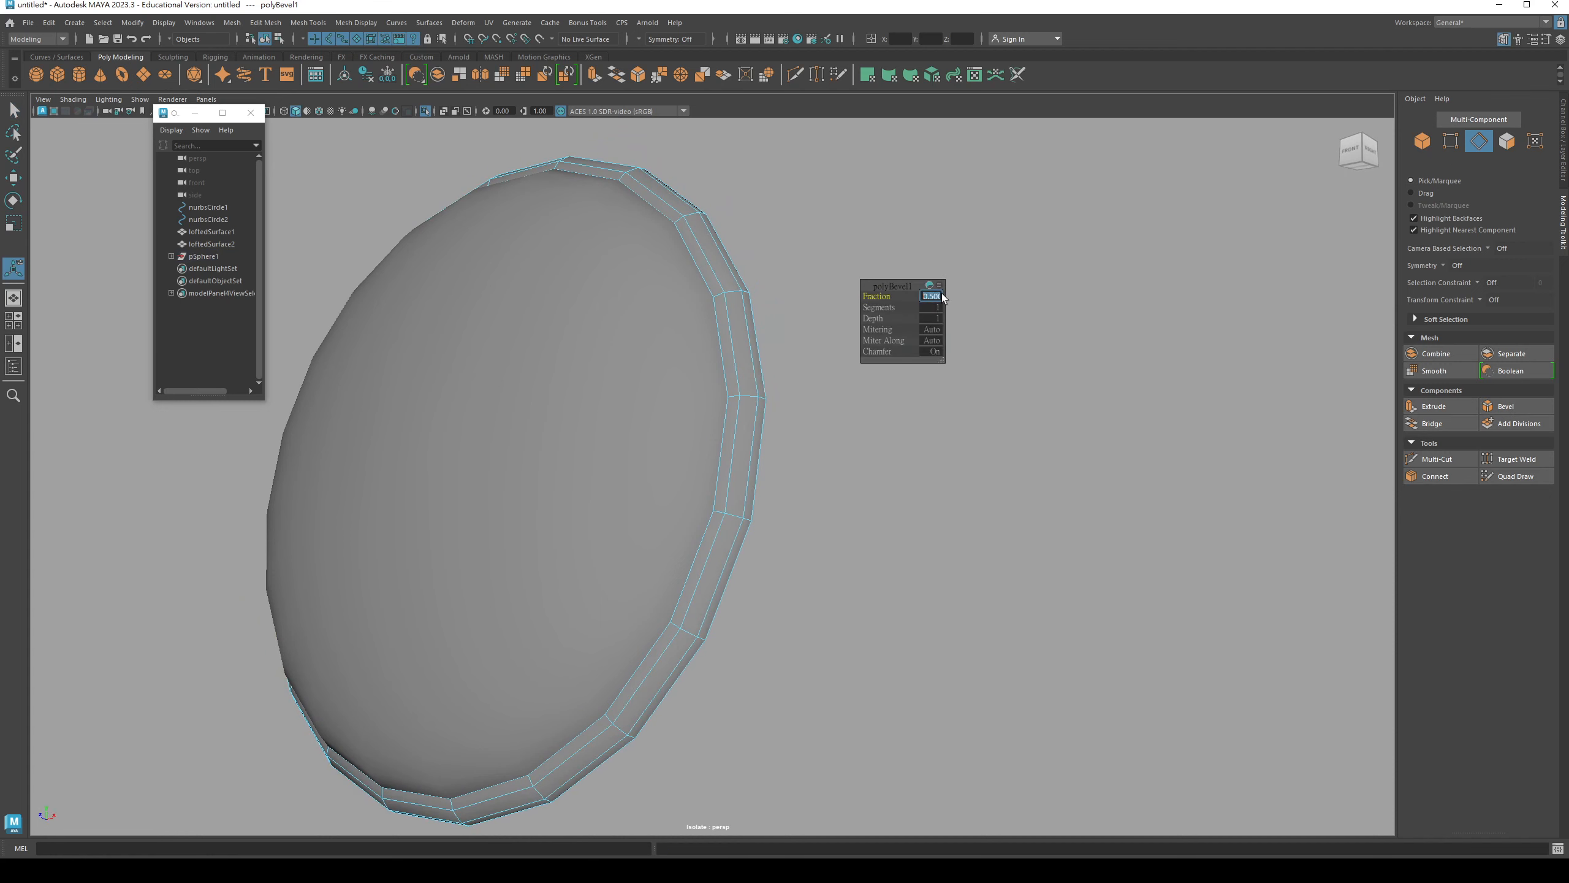
{"action": "type", "text": "0.1"}
{"action": "key", "text": "Return"}
{"action": "left_click_drag", "start_coordinate": [696, 451], "coordinate": [545, 431], "text": "alt"}
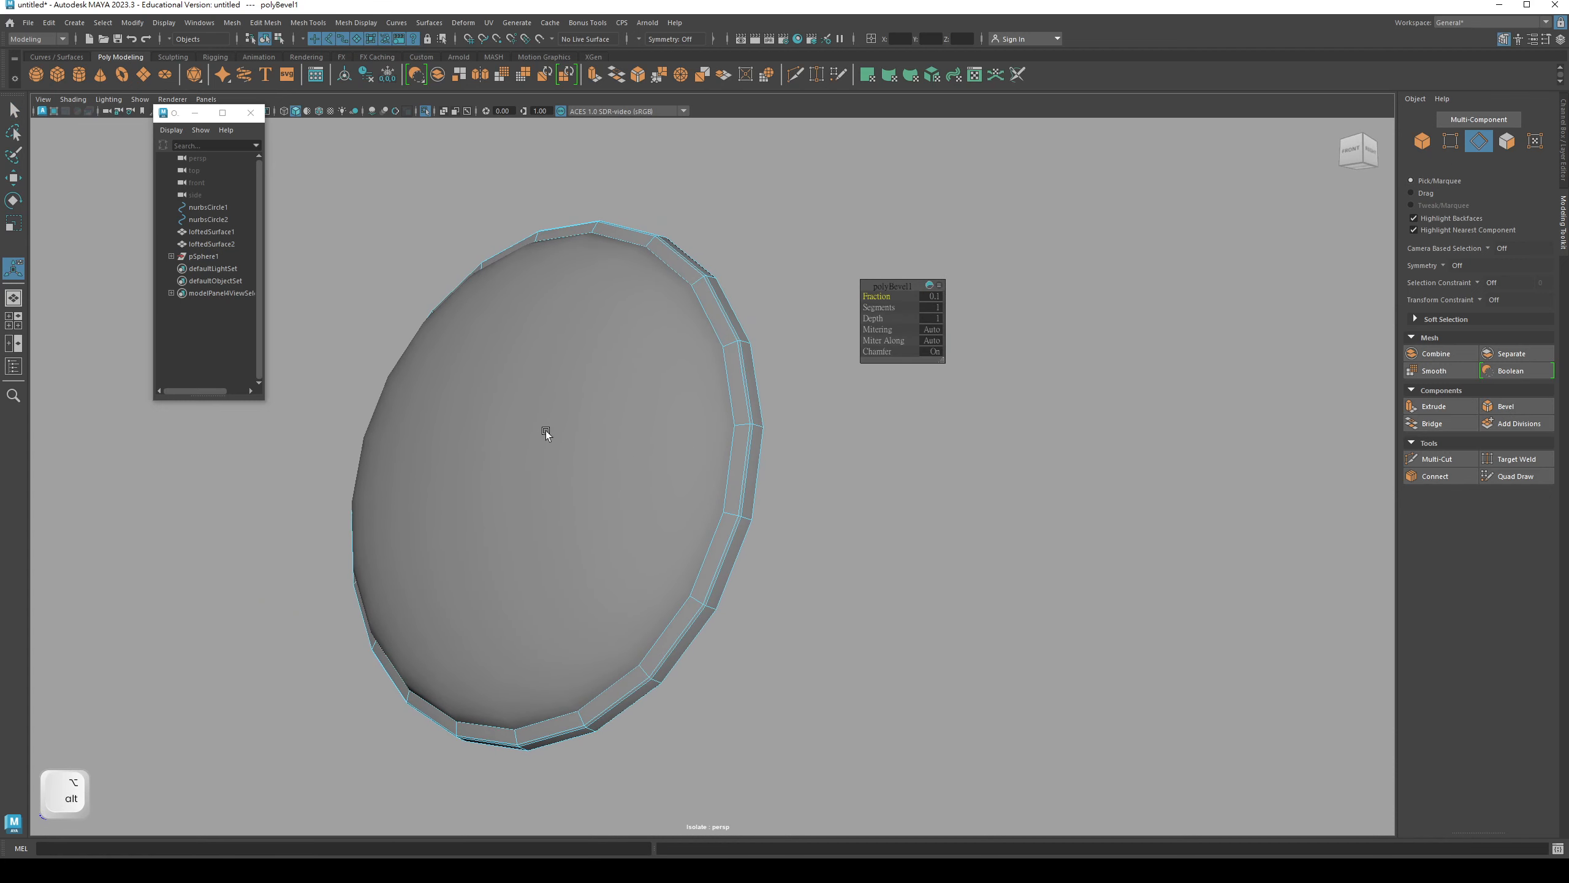
- Return to object mode, end the isolation to show the whole eye, and compare it with the WALL-E reference image
{"action": "key", "text": "q"}
{"action": "right_click_drag", "start_coordinate": [742, 361], "coordinate": [794, 350]}
{"action": "left_click_drag", "start_coordinate": [792, 429], "coordinate": [855, 429], "text": "alt"}
{"action": "key", "text": "q"}
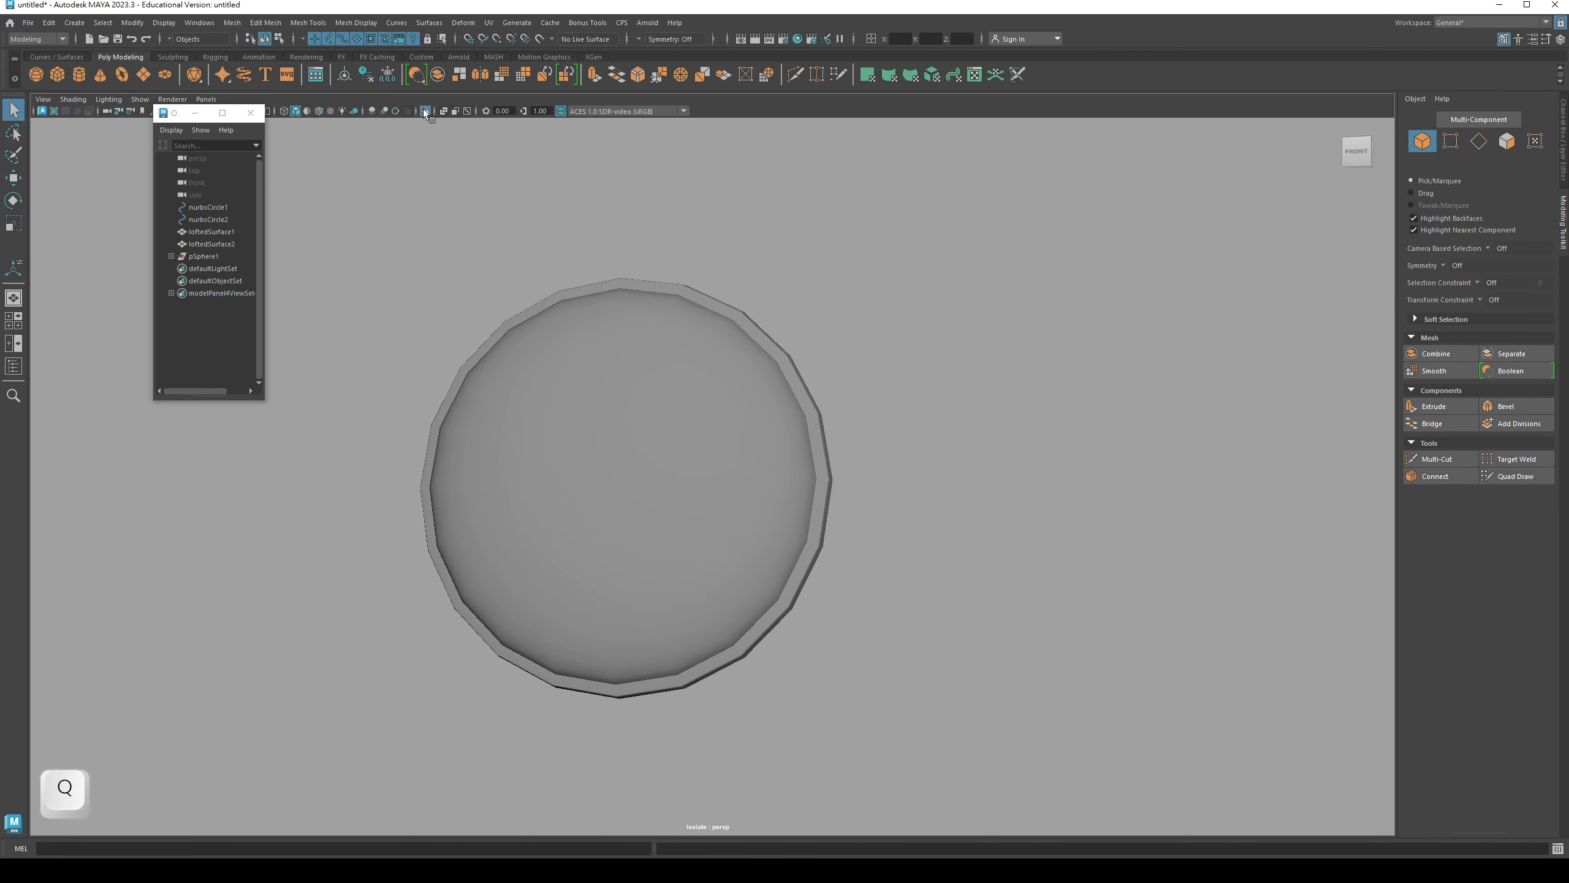
{"action": "left_click", "coordinate": [424, 111]}
{"action": "right_click_drag", "start_coordinate": [525, 370], "coordinate": [389, 368], "text": "alt"}
{"action": "middle_click_drag", "start_coordinate": [616, 392], "coordinate": [738, 344], "text": "alt"}
{"action": "left_click_drag", "start_coordinate": [739, 343], "coordinate": [637, 395], "text": "alt"}
{"action": "left_click_drag", "start_coordinate": [722, 479], "coordinate": [643, 564], "text": "alt"}
{"action": "key", "text": "q"}
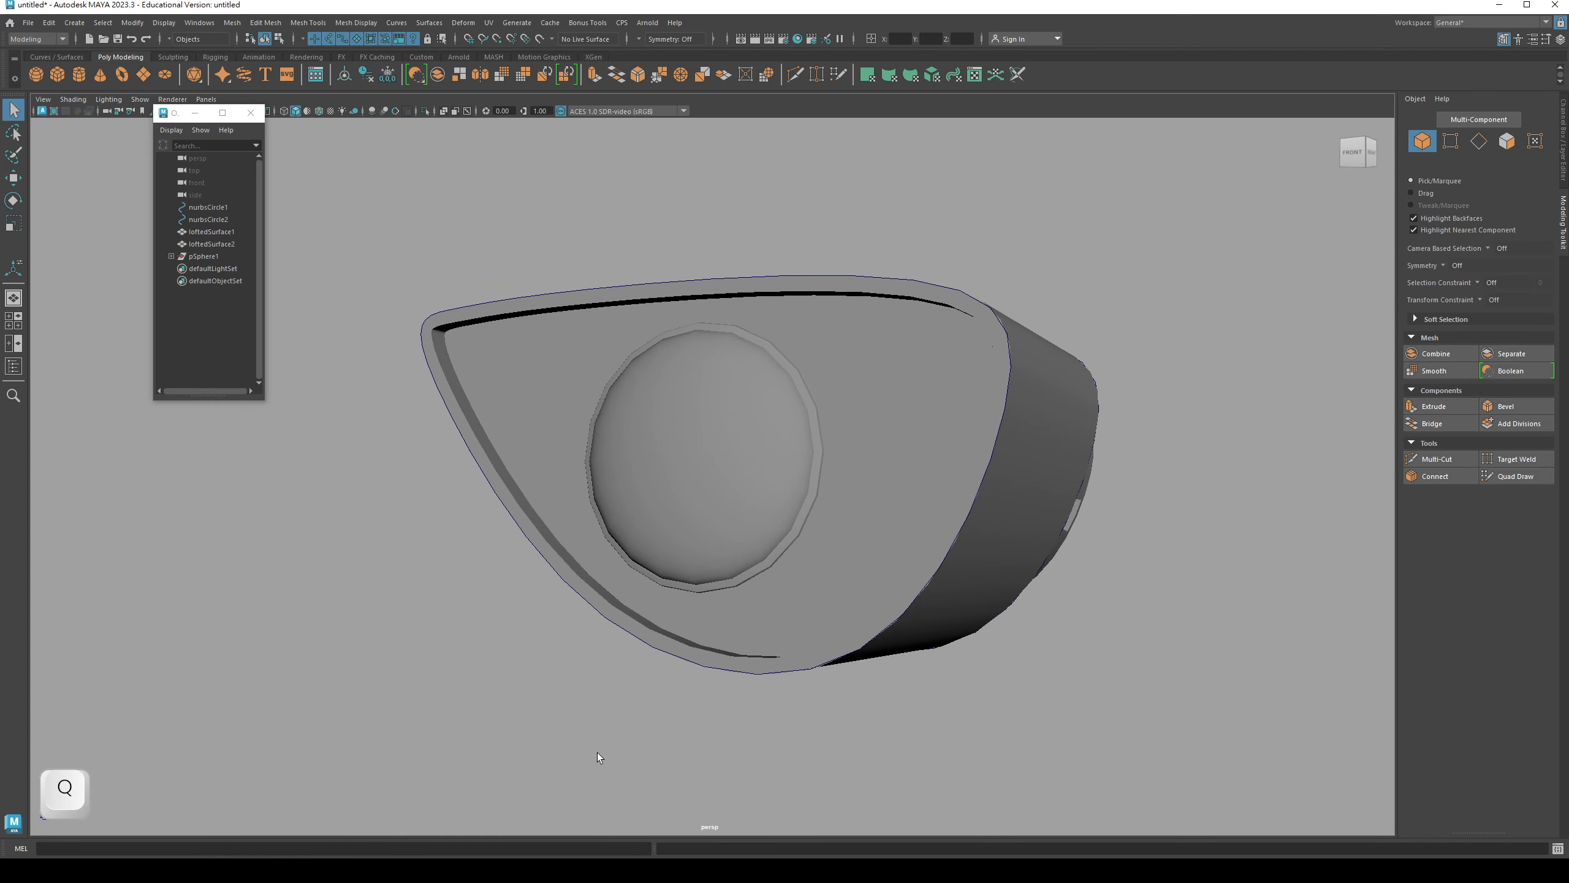
{"action": "left_click", "coordinate": [615, 870]}
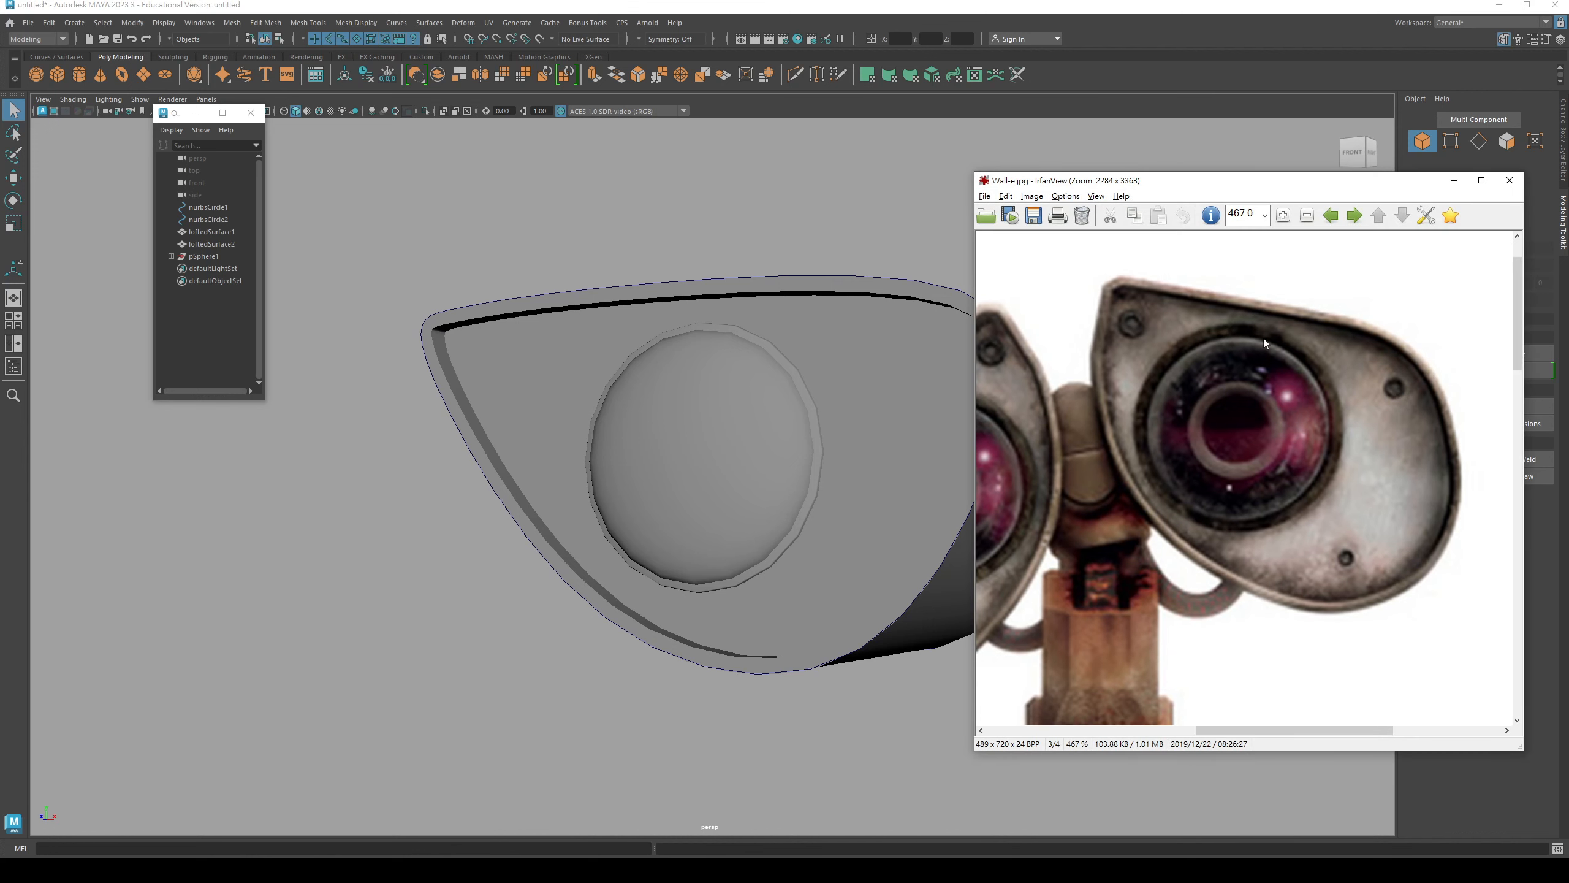
{"action": "left_click", "coordinate": [1454, 179]}
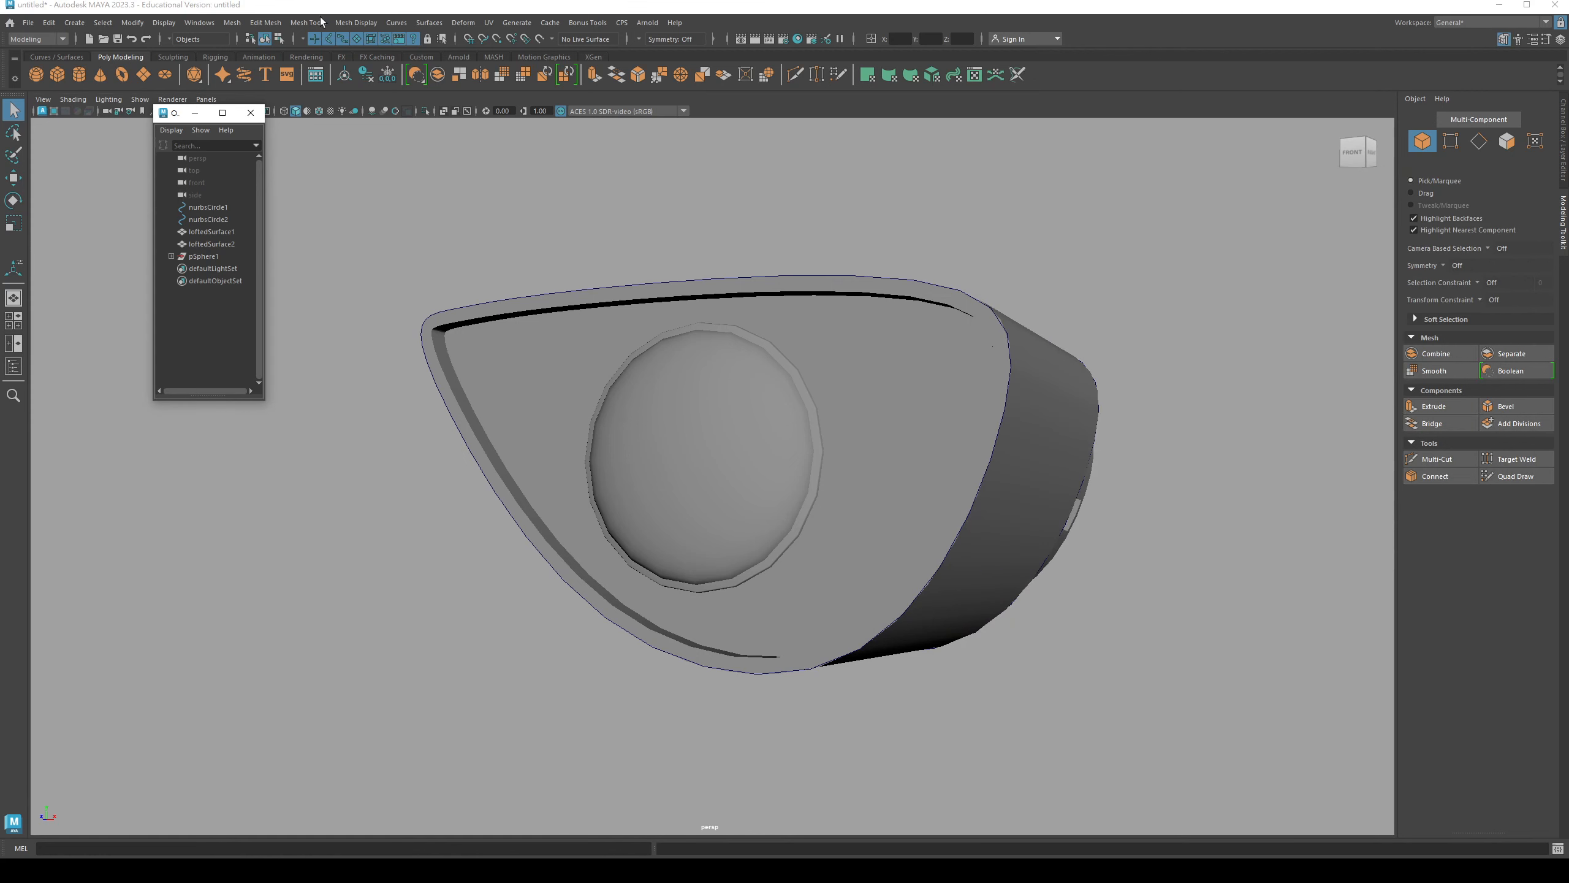
- Minimize the Outliner, create a polygon pipe, and raise it to about Y 13.73 beside the eye housing
{"action": "left_click", "coordinate": [194, 112]}
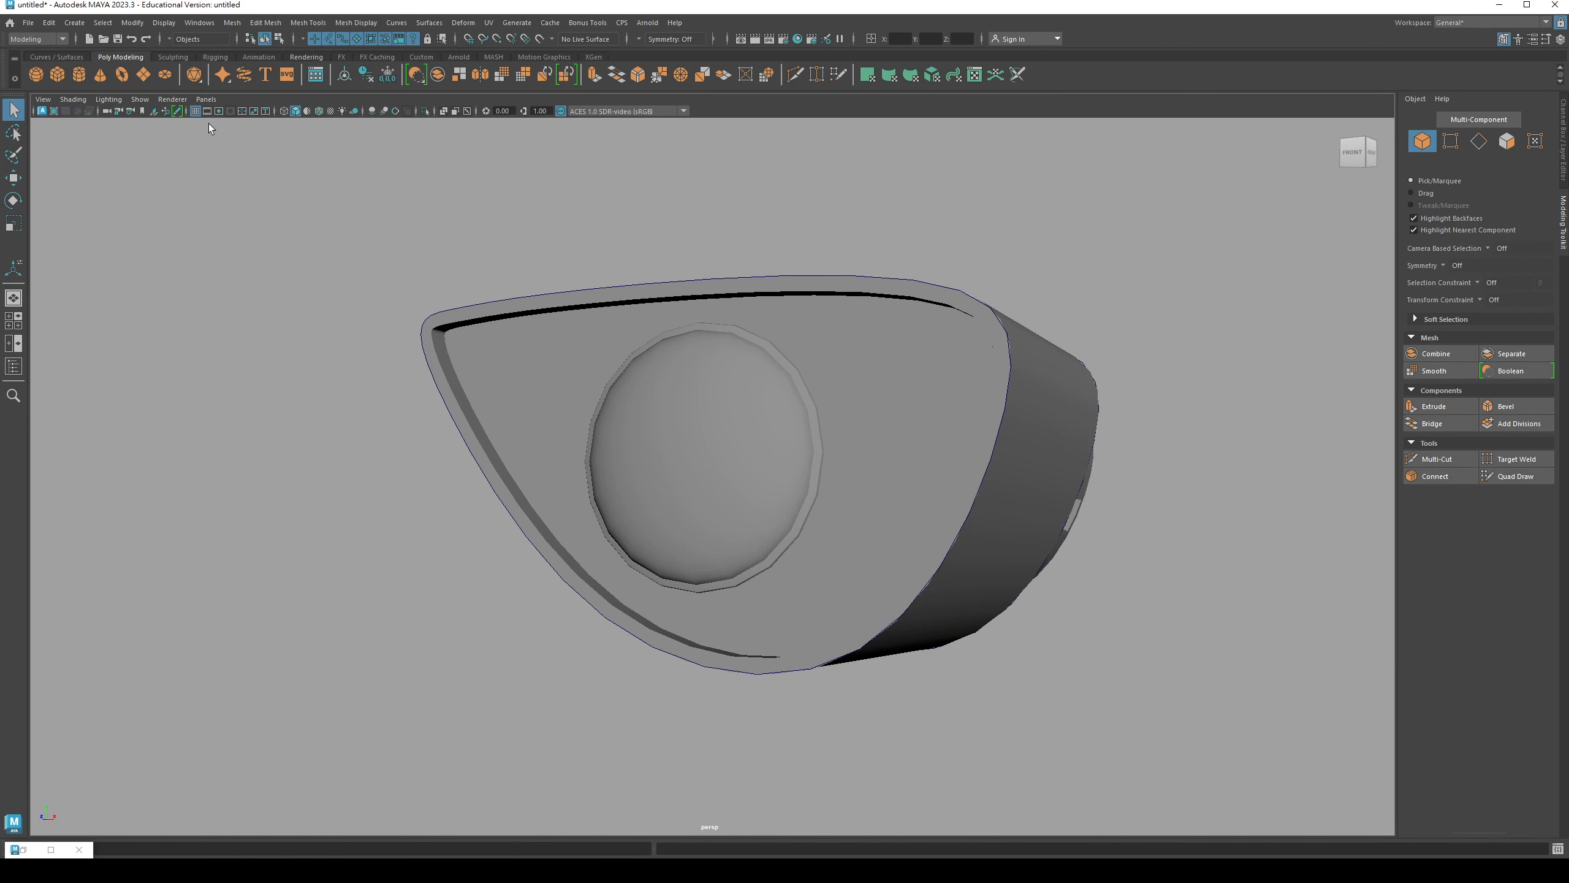
{"action": "left_click_drag", "start_coordinate": [188, 132], "coordinate": [126, 129], "text": "alt"}
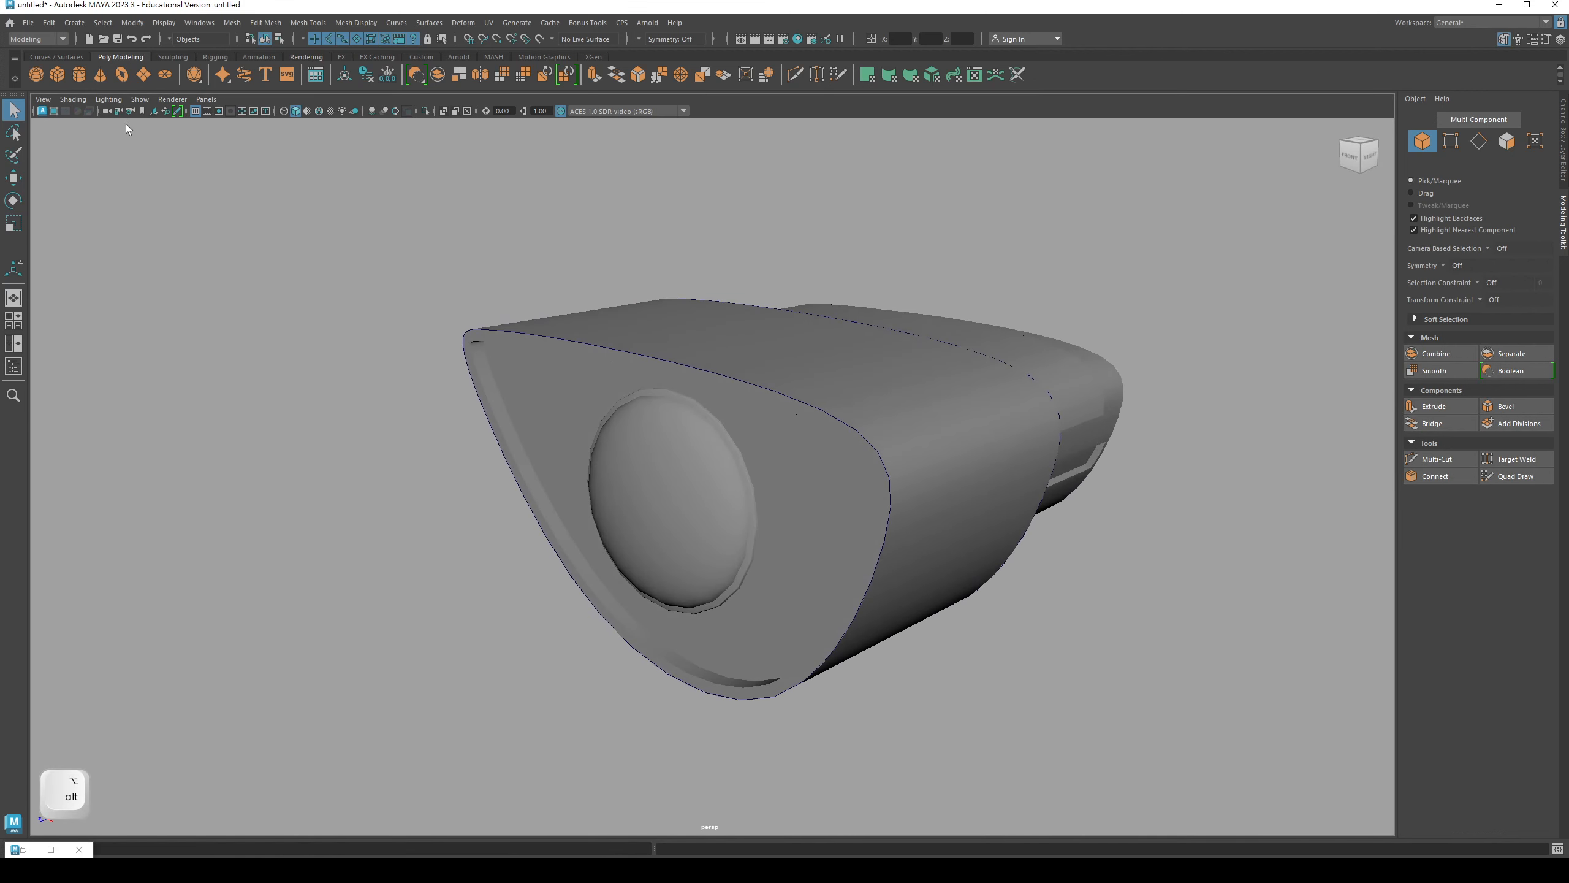
{"action": "right_click", "coordinate": [195, 85]}
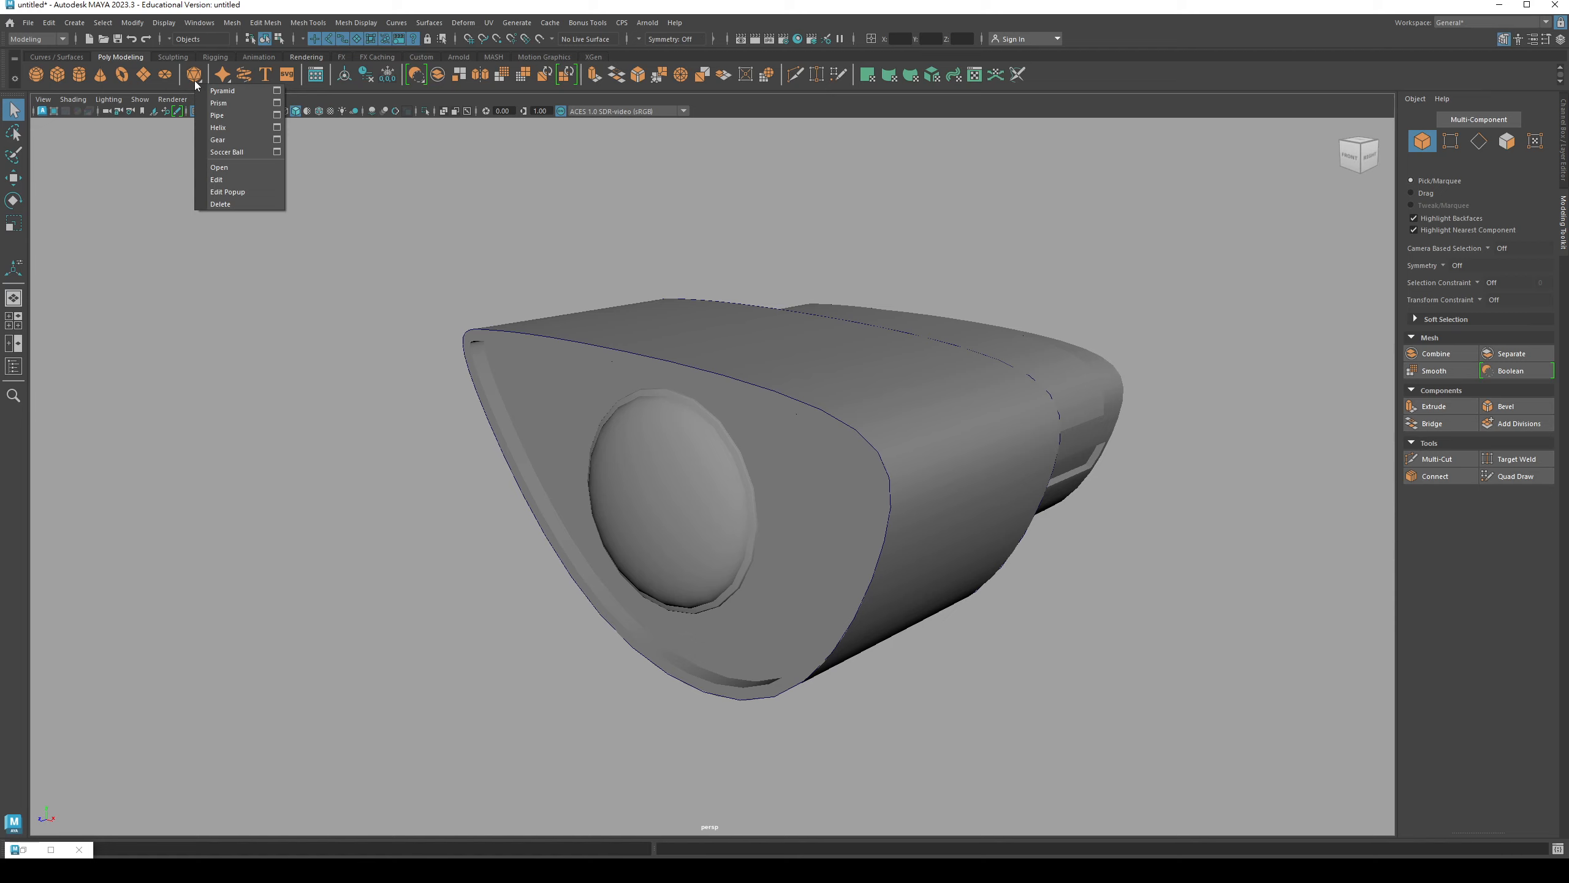
{"action": "left_click", "coordinate": [228, 117]}
{"action": "scroll", "coordinate": [914, 457], "scroll_direction": "down", "scroll_amount": 6}
{"action": "key", "text": "w"}
{"action": "middle_click_drag", "start_coordinate": [729, 624], "coordinate": [713, 414], "text": "alt"}
{"action": "right_click_drag", "start_coordinate": [637, 792], "coordinate": [664, 734], "text": "alt"}
{"action": "left_click_drag", "start_coordinate": [599, 761], "coordinate": [584, 346]}
{"action": "right_click_drag", "start_coordinate": [557, 429], "coordinate": [571, 402], "text": "alt"}
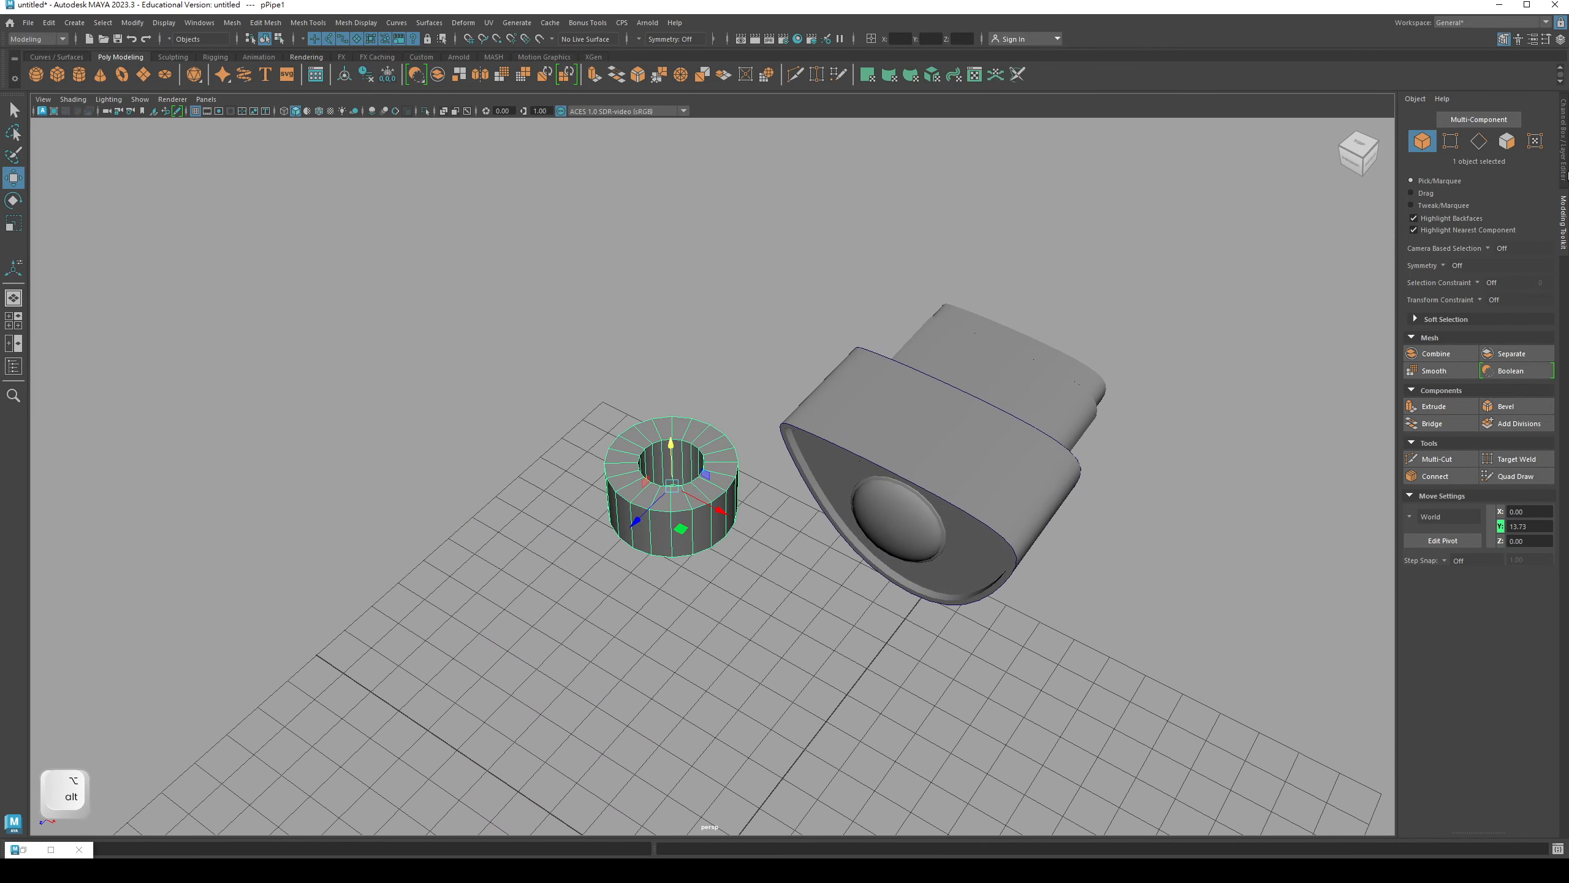
- Set the pipe's Subdivisions Axis to 12
{"action": "left_click", "coordinate": [1565, 166]}
{"action": "left_click", "coordinate": [1410, 266]}
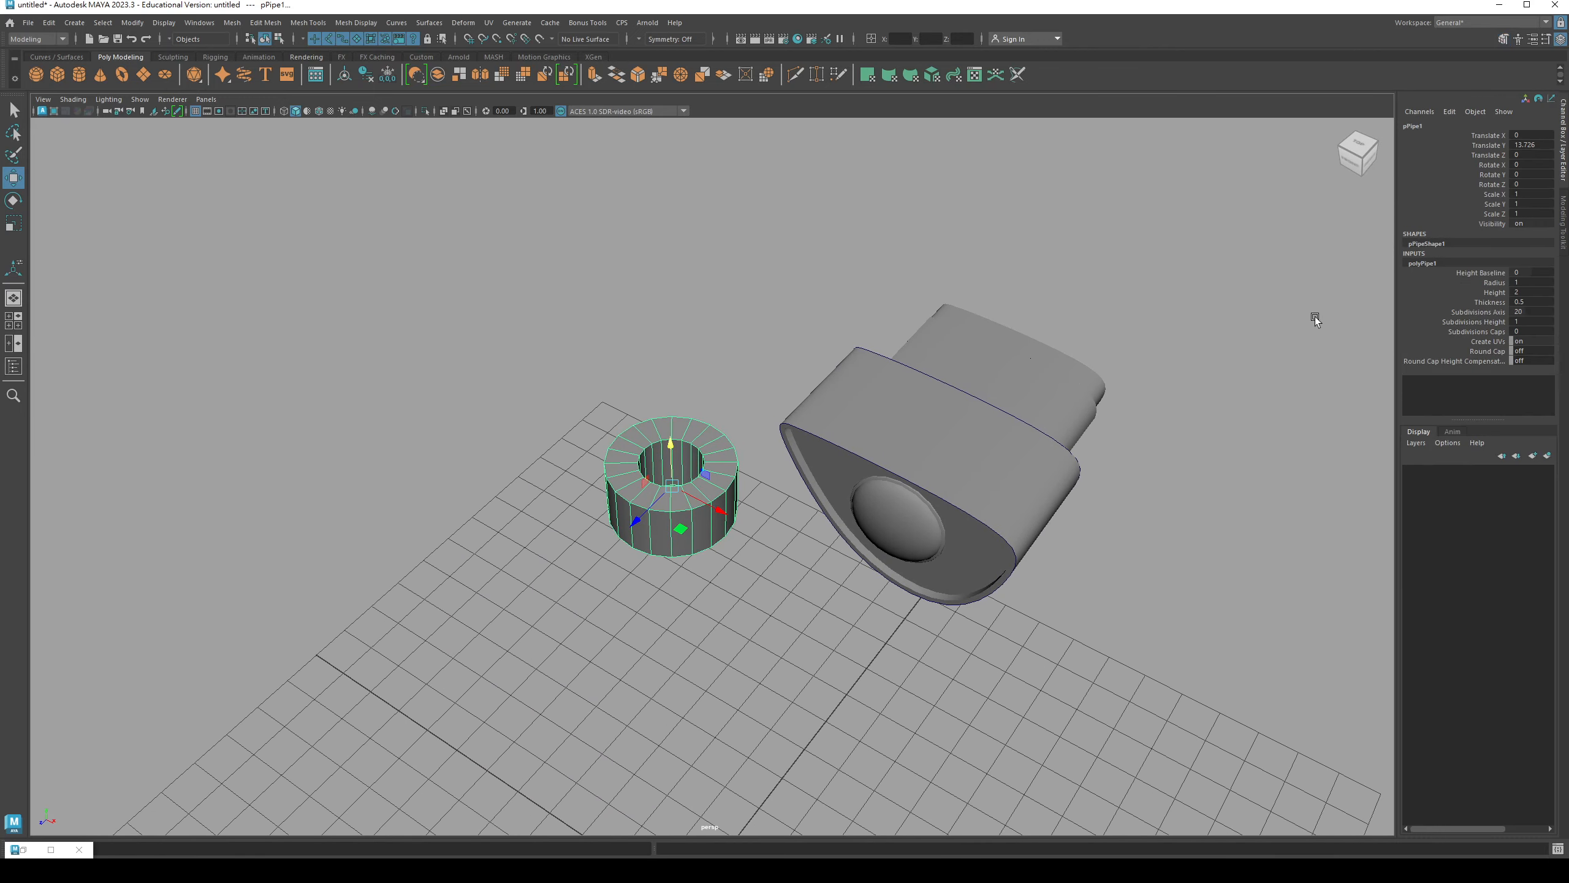
{"action": "left_click", "coordinate": [1452, 312]}
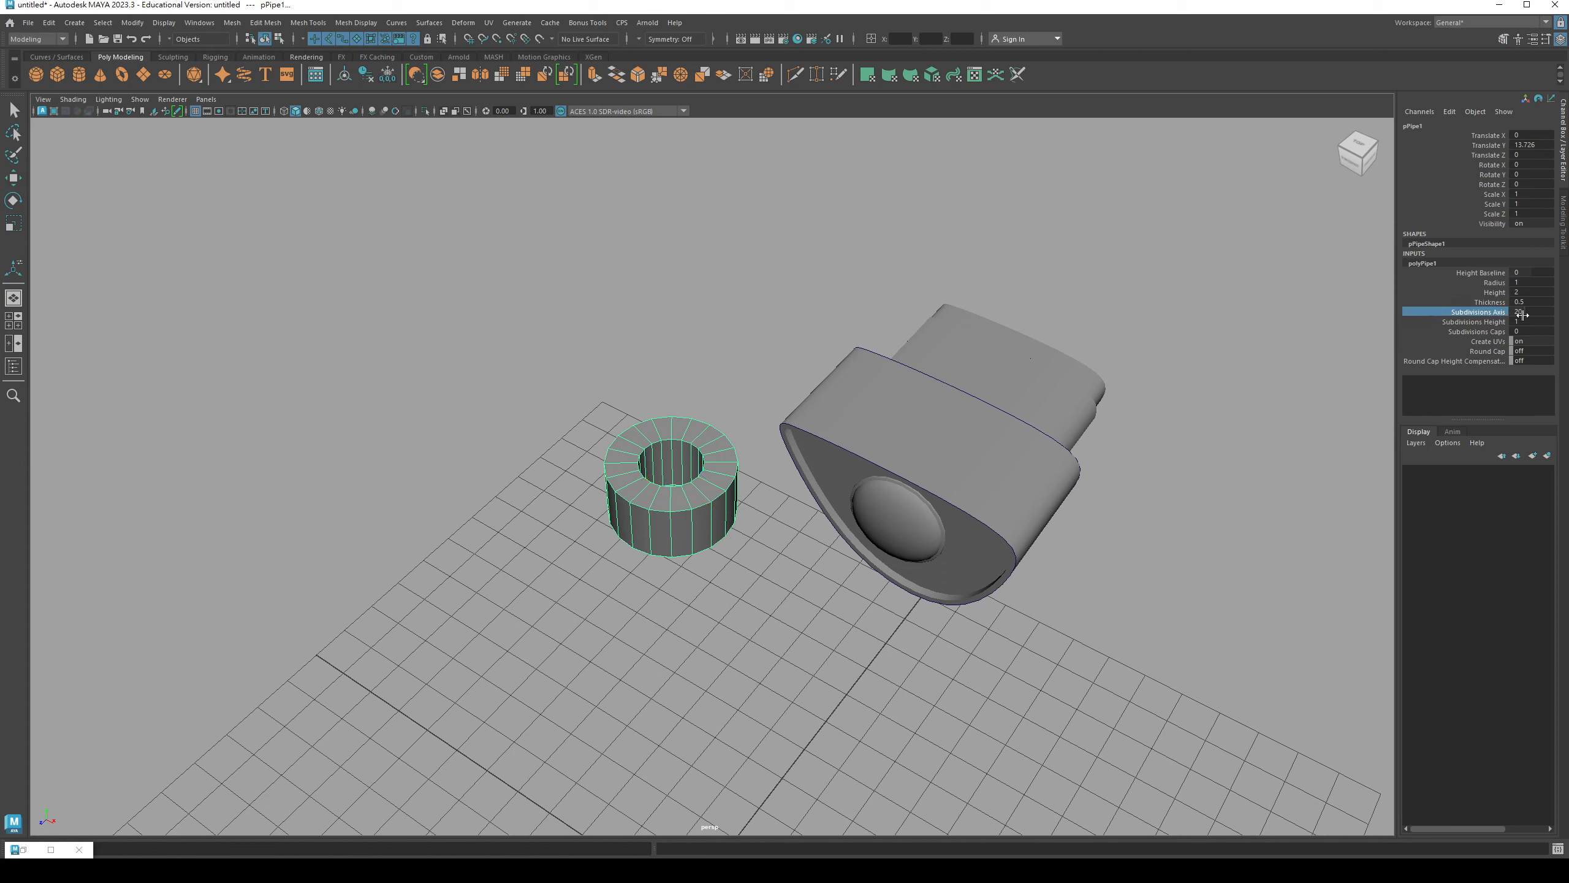
{"action": "double_click", "coordinate": [1525, 312]}
{"action": "type", "text": "12"}
{"action": "key", "text": "Return"}
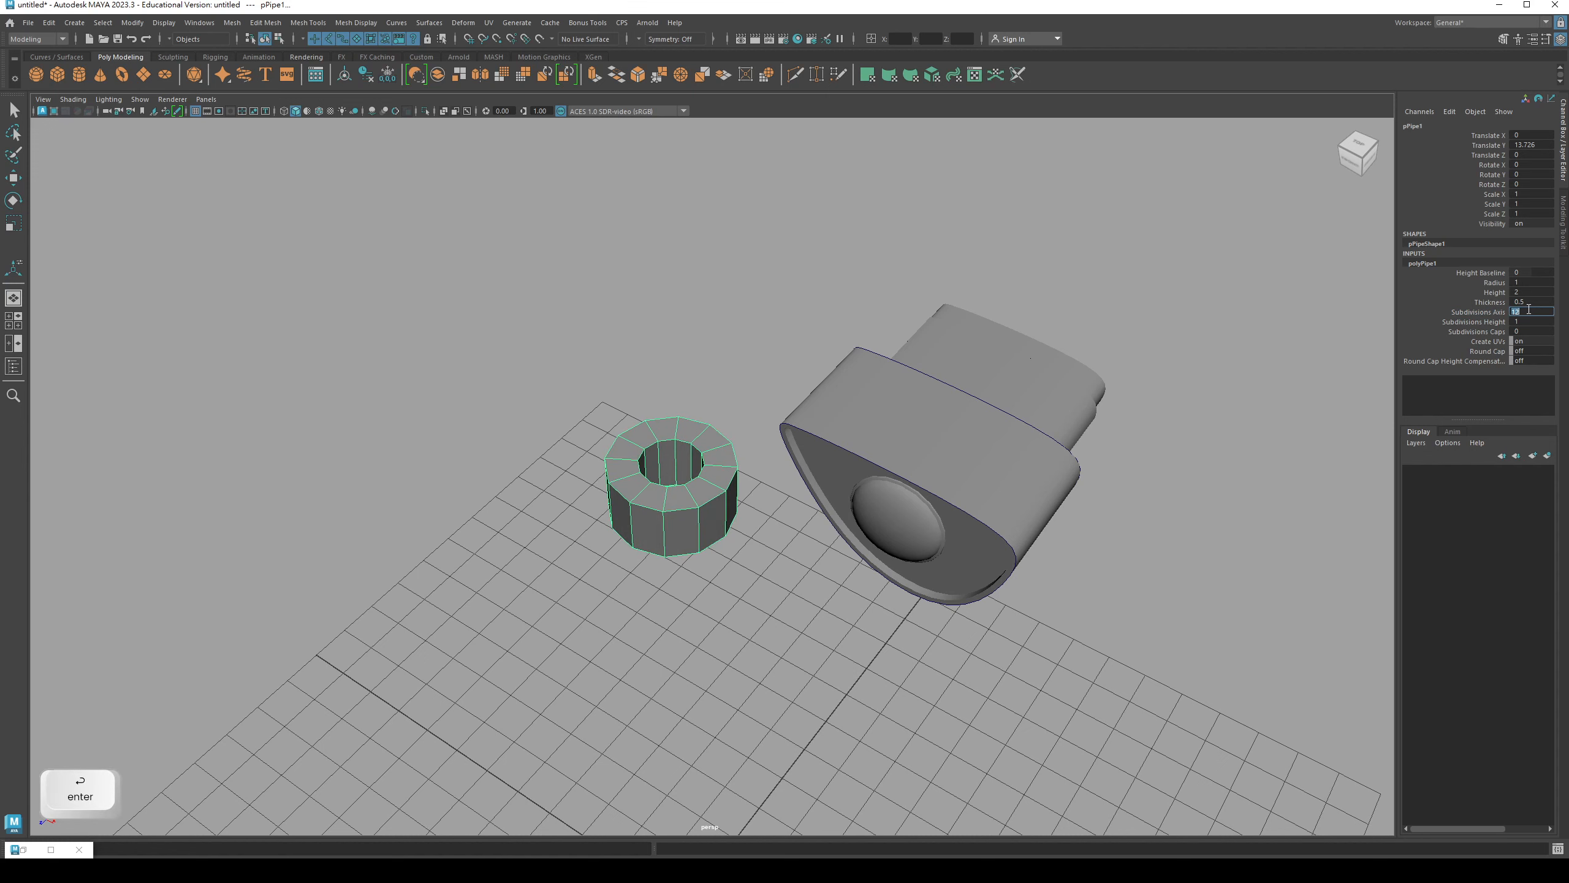
- Scale the pipe down and flatten it to about 0.387 in X and Z and 0.144 in Y
{"action": "left_click_drag", "start_coordinate": [629, 567], "coordinate": [628, 560], "text": "alt"}
{"action": "key", "text": "r"}
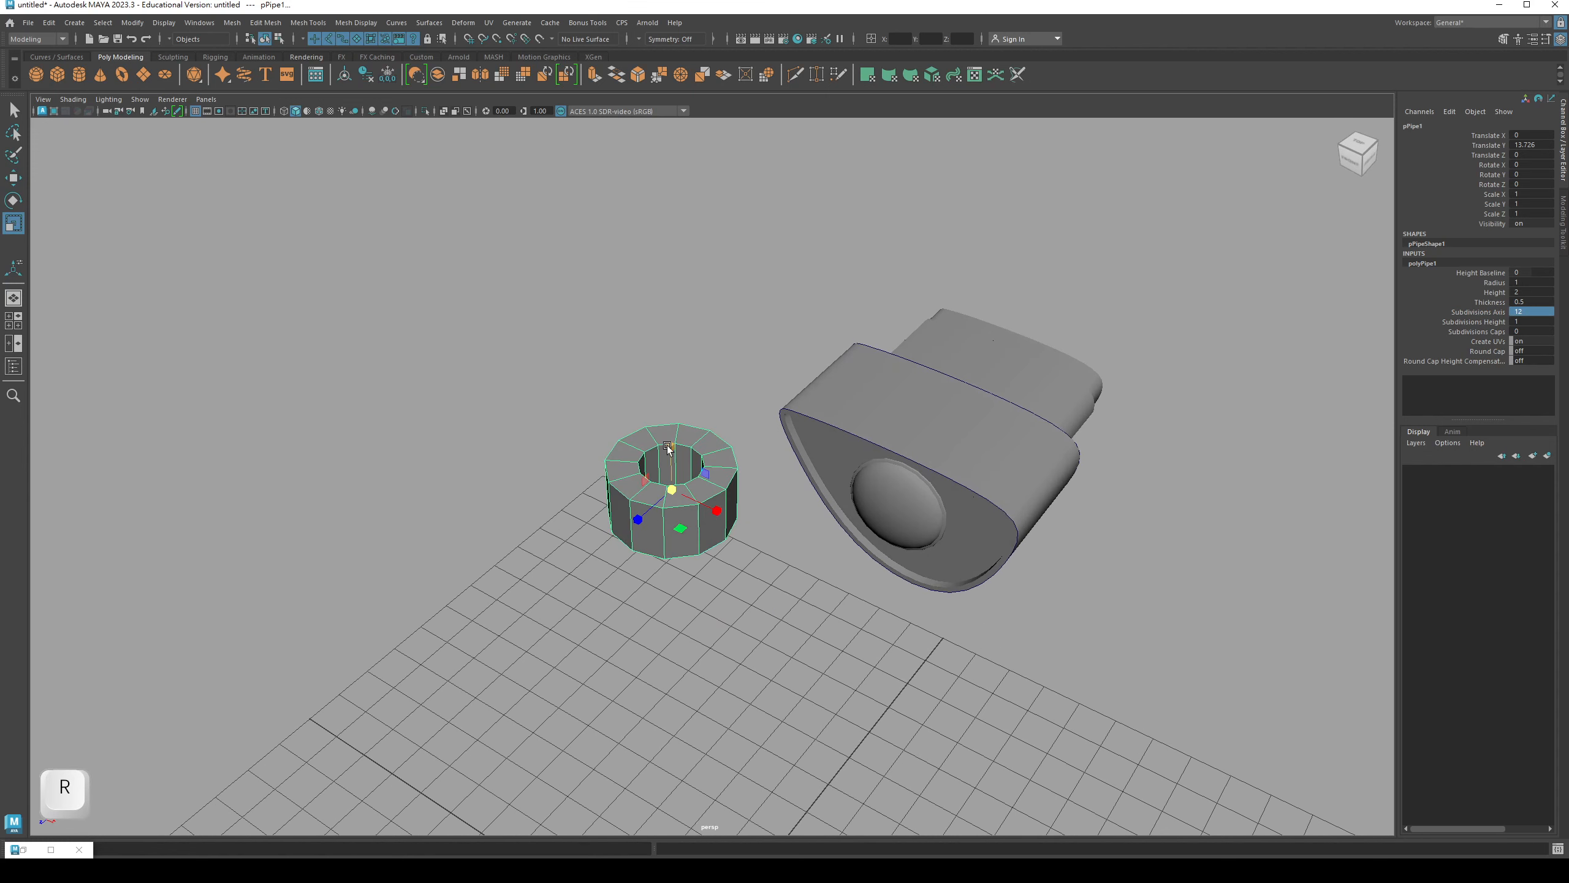
{"action": "left_click_drag", "start_coordinate": [668, 445], "coordinate": [624, 502]}
{"action": "right_click_drag", "start_coordinate": [772, 415], "coordinate": [1063, 433], "text": "alt"}
{"action": "key", "text": "q"}
- Thin the pipe's wall by setting its Thickness to 0.3
{"action": "double_click", "coordinate": [1524, 282]}
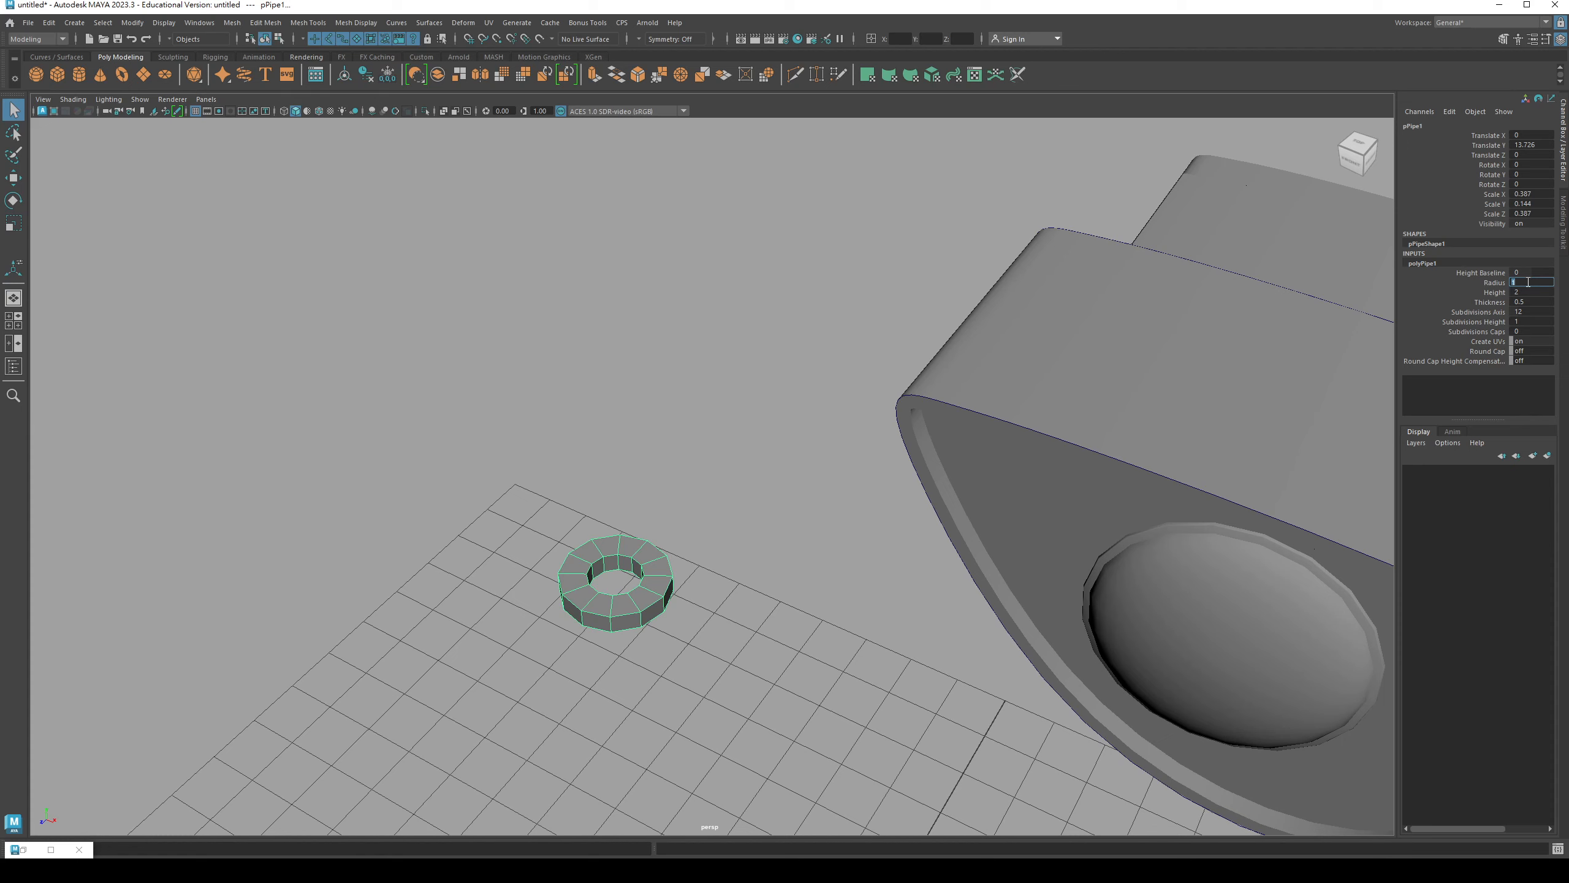
{"action": "double_click", "coordinate": [1526, 302]}
{"action": "type", "text": ".25"}
{"action": "key", "text": "Return"}
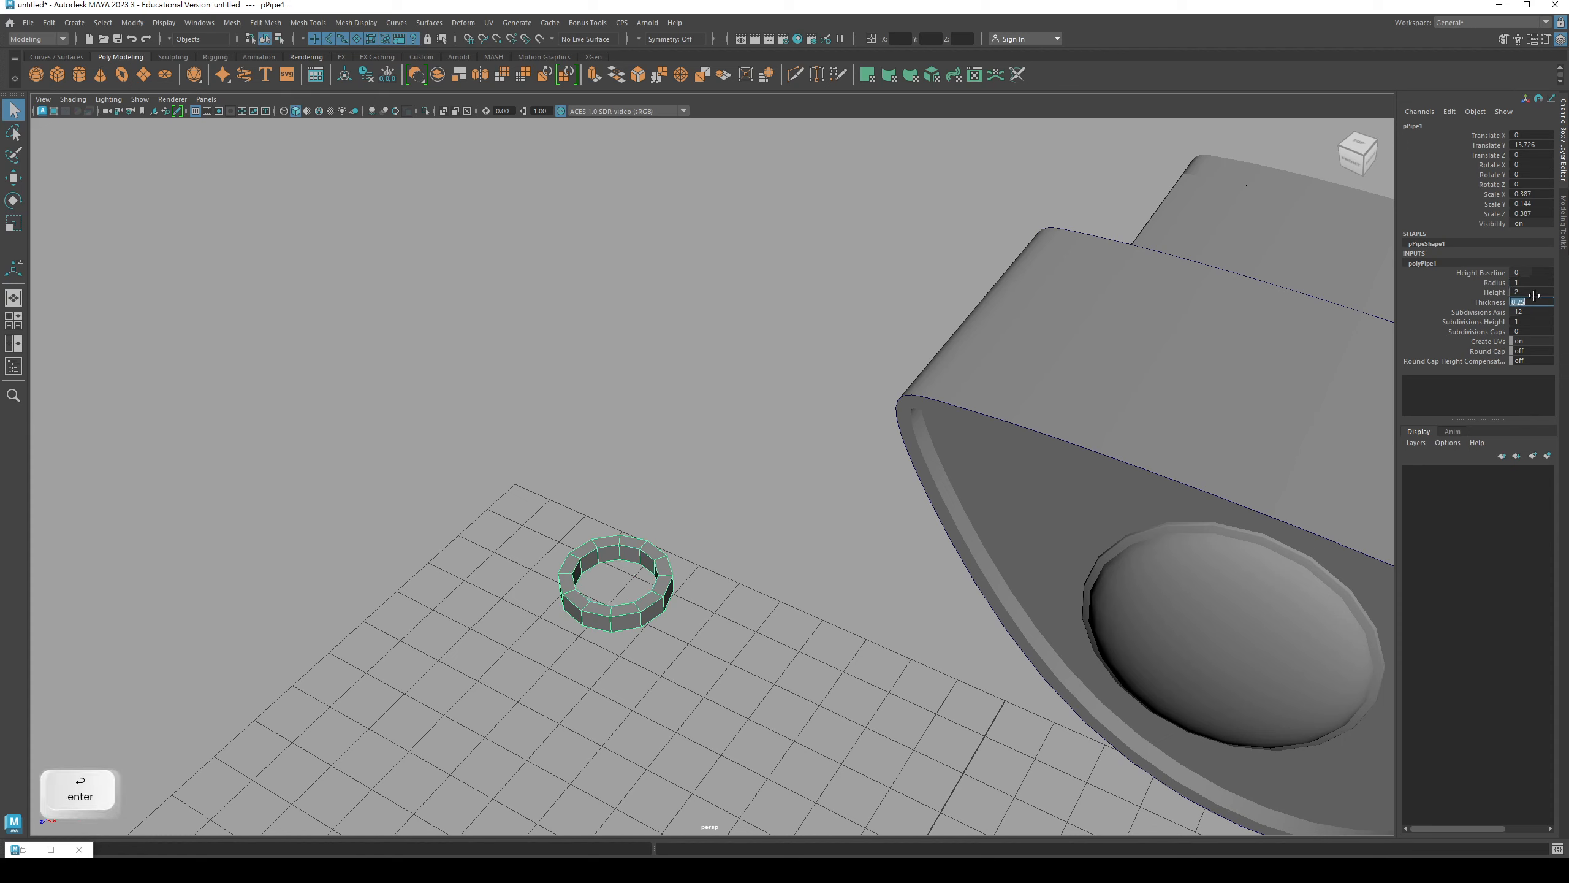
{"action": "type", "text": ".3"}
{"action": "key", "text": "Return"}
- Turn the pipe to face forward by setting its Rotate X to 90
{"action": "left_click_drag", "start_coordinate": [571, 522], "coordinate": [612, 496], "text": "alt"}
{"action": "key", "text": "e"}
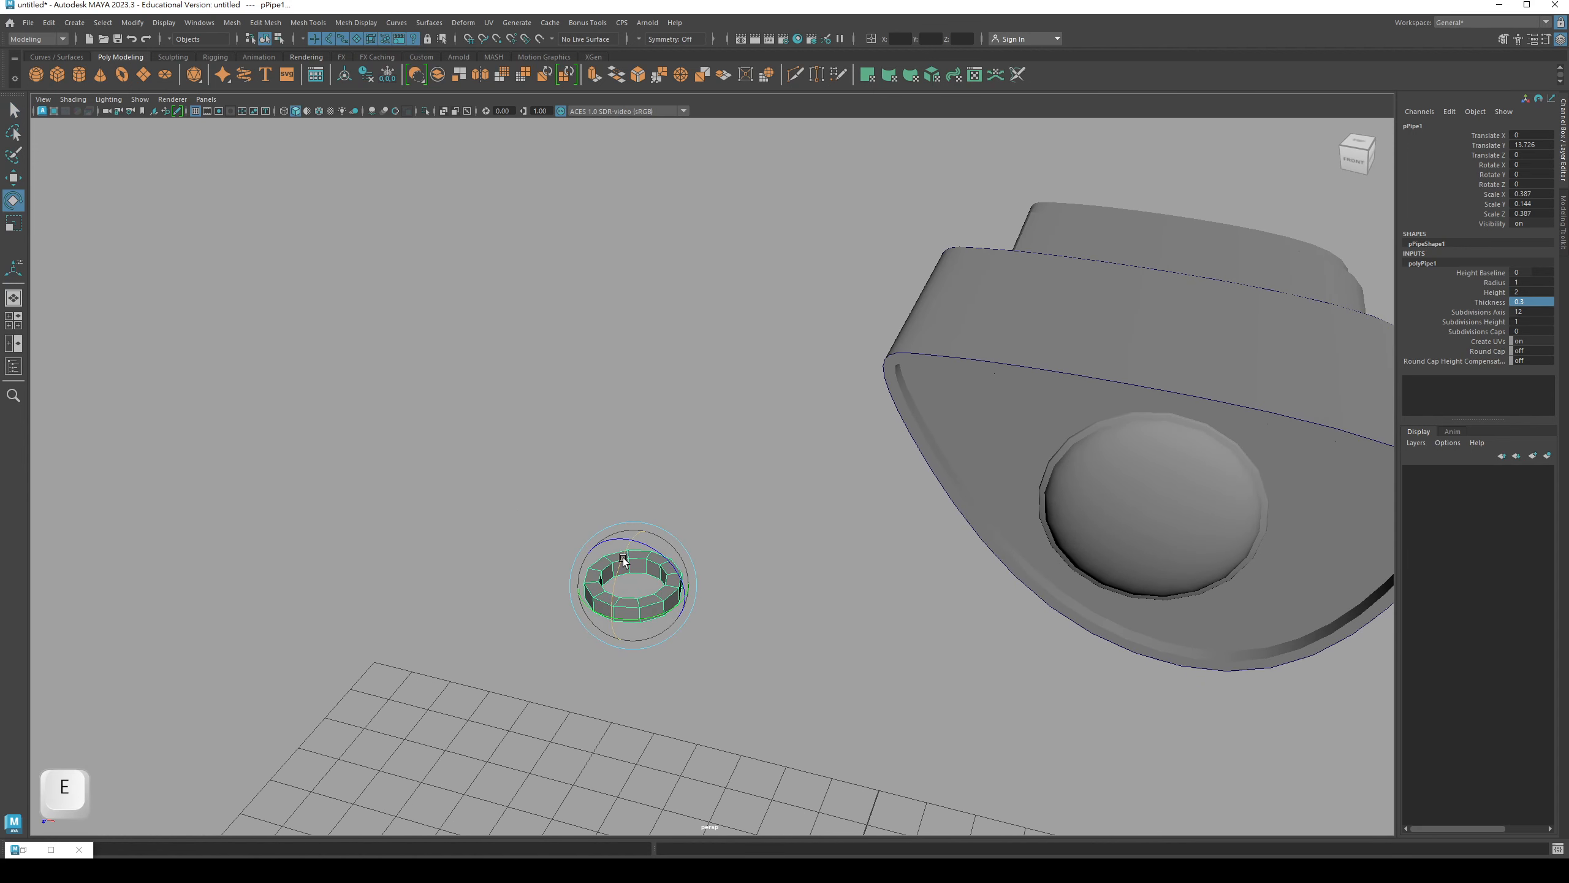
{"action": "left_click_drag", "start_coordinate": [622, 556], "coordinate": [642, 557]}
{"action": "double_click", "coordinate": [1531, 165]}
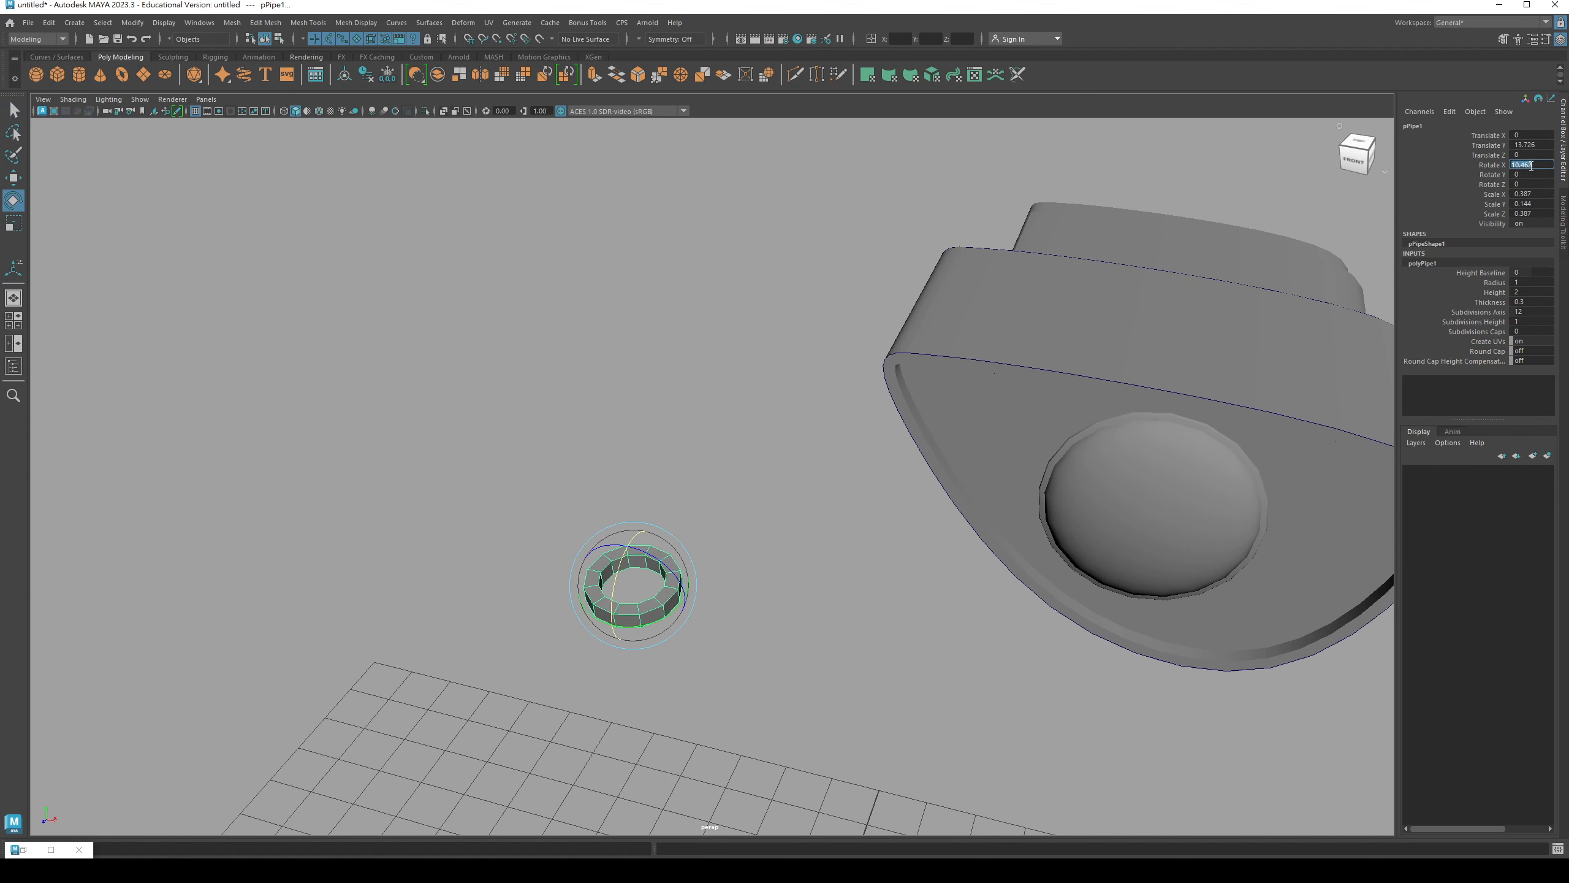
{"action": "type", "text": "90"}
{"action": "key", "text": "Return"}
- In the front view, place the pipe in the eye plate's pointed corner at about X 2.391, Y 15.832, scaled to about 0.166
{"action": "middle_click_drag", "start_coordinate": [949, 422], "coordinate": [816, 393], "text": "alt"}
{"action": "key", "text": "w"}
{"action": "key", "text": "space"}
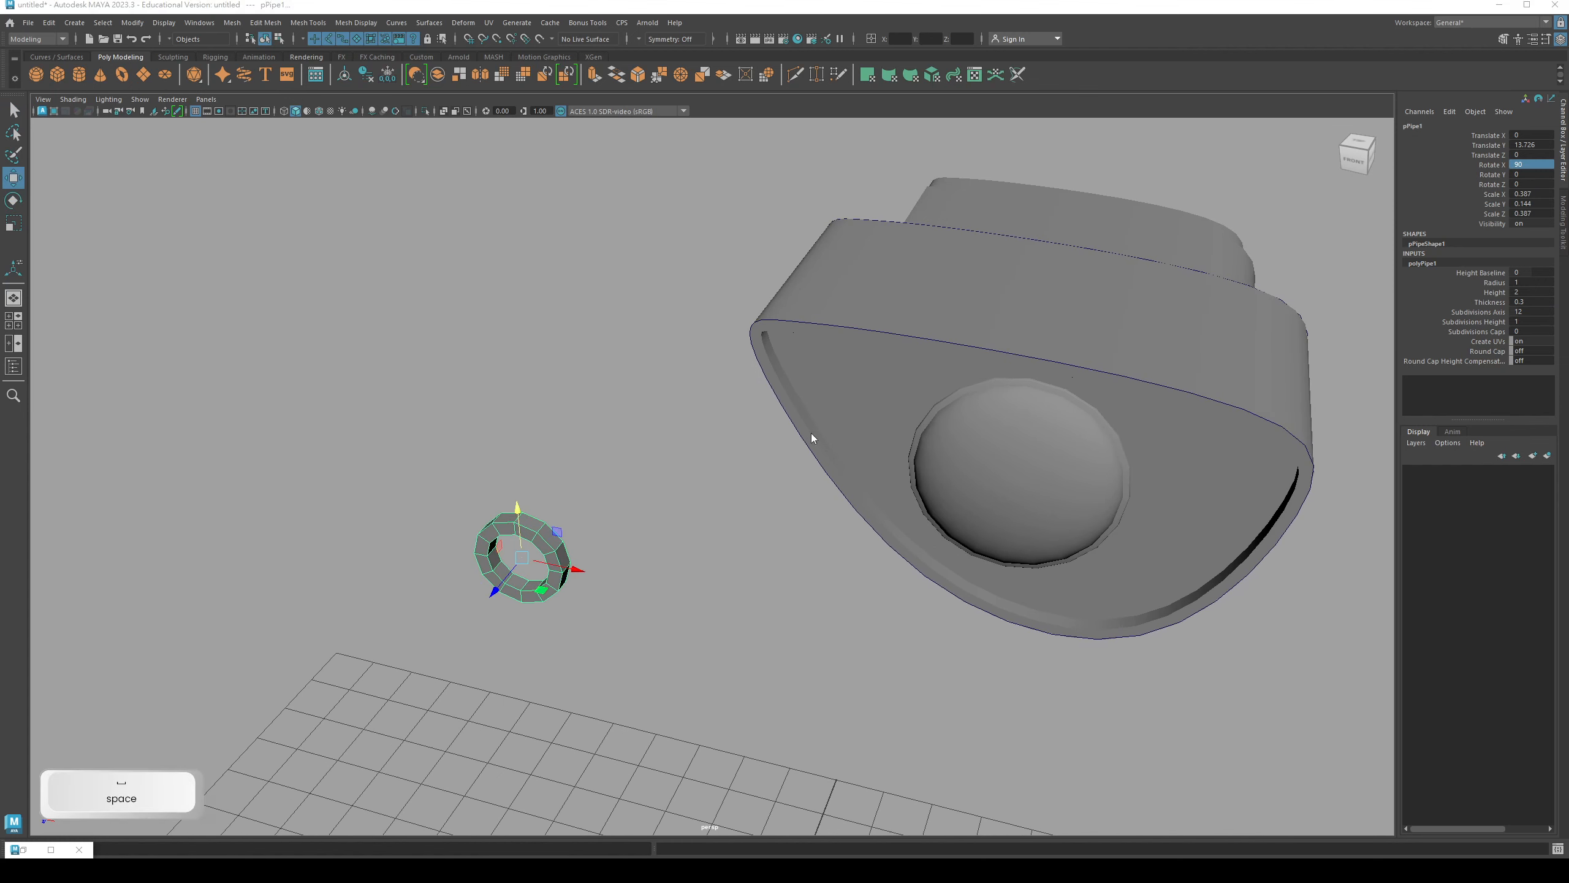
{"action": "left_click_drag", "start_coordinate": [811, 457], "coordinate": [811, 463]}
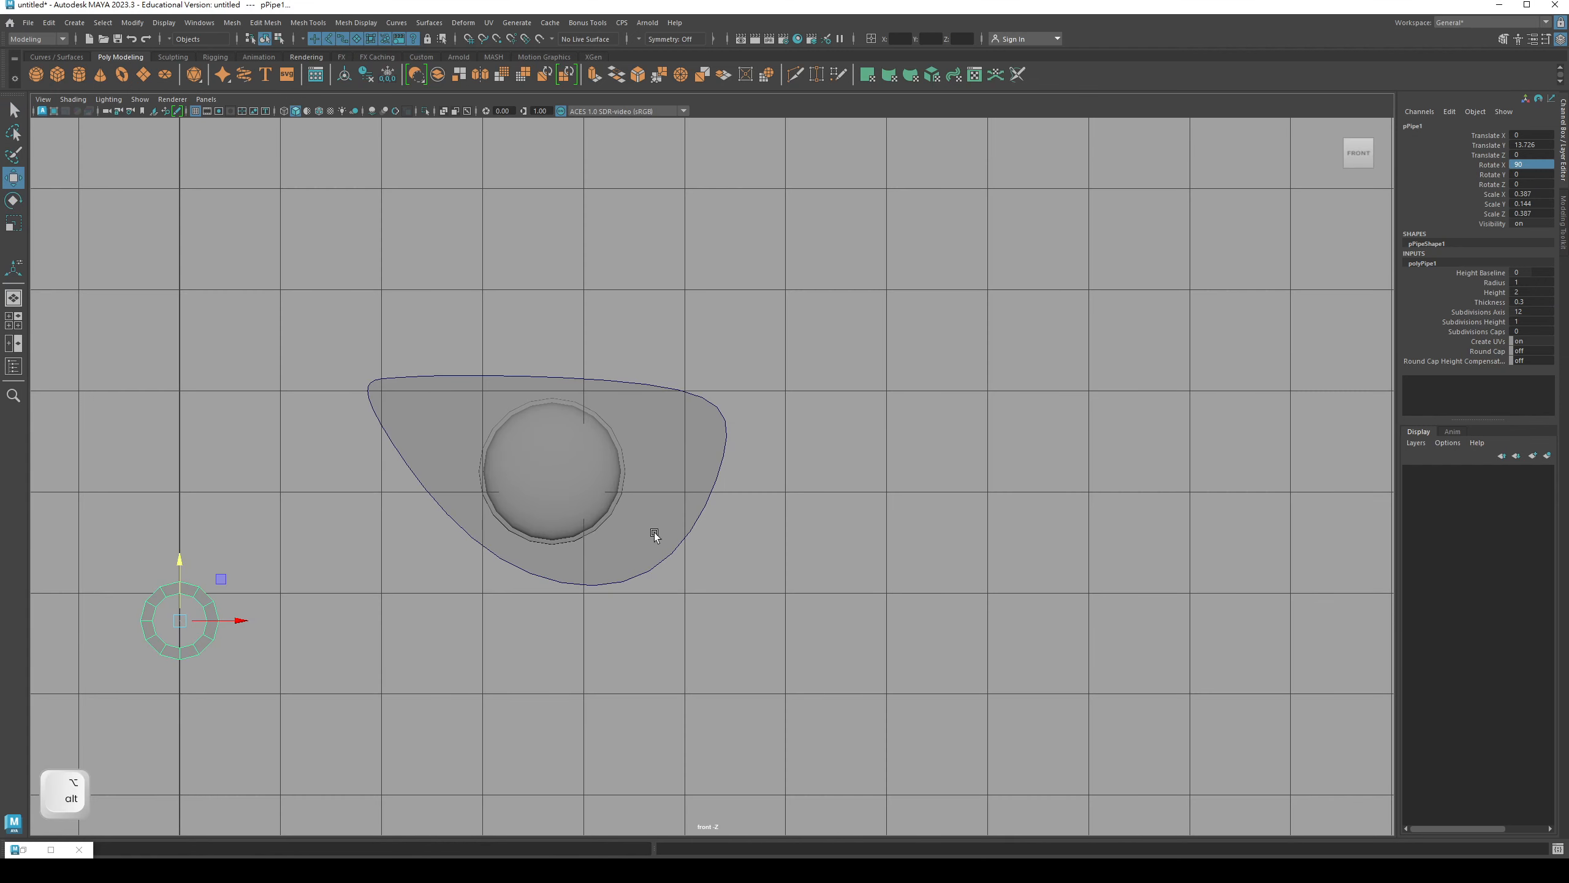
{"action": "middle_click_drag", "start_coordinate": [654, 532], "coordinate": [904, 515], "text": "alt"}
{"action": "left_click_drag", "start_coordinate": [432, 601], "coordinate": [672, 388]}
{"action": "key", "text": "r"}
{"action": "key", "text": "w"}
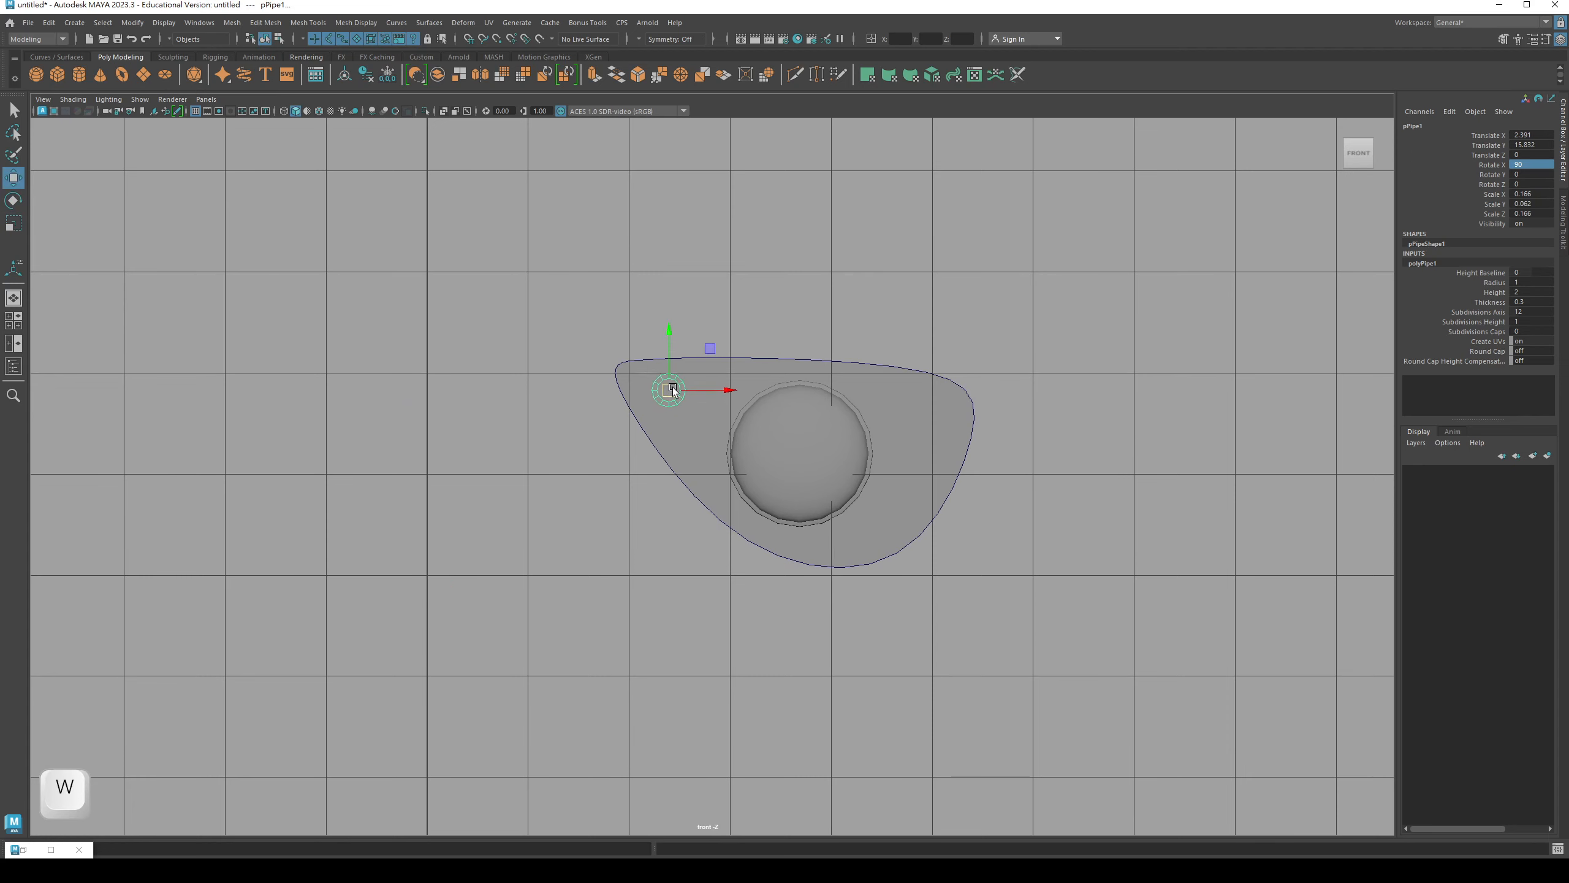
- Show wireframe on the shaded models, then refine the pipe's scale to about 0.127 and its position to about X 2.34, Y 15.822
{"action": "middle_click_drag", "start_coordinate": [361, 211], "coordinate": [345, 277], "text": "alt"}
{"action": "right_click_drag", "start_coordinate": [345, 277], "coordinate": [662, 283], "text": "alt"}
{"action": "middle_click_drag", "start_coordinate": [662, 283], "coordinate": [560, 248], "text": "alt"}
{"action": "key", "text": "q"}
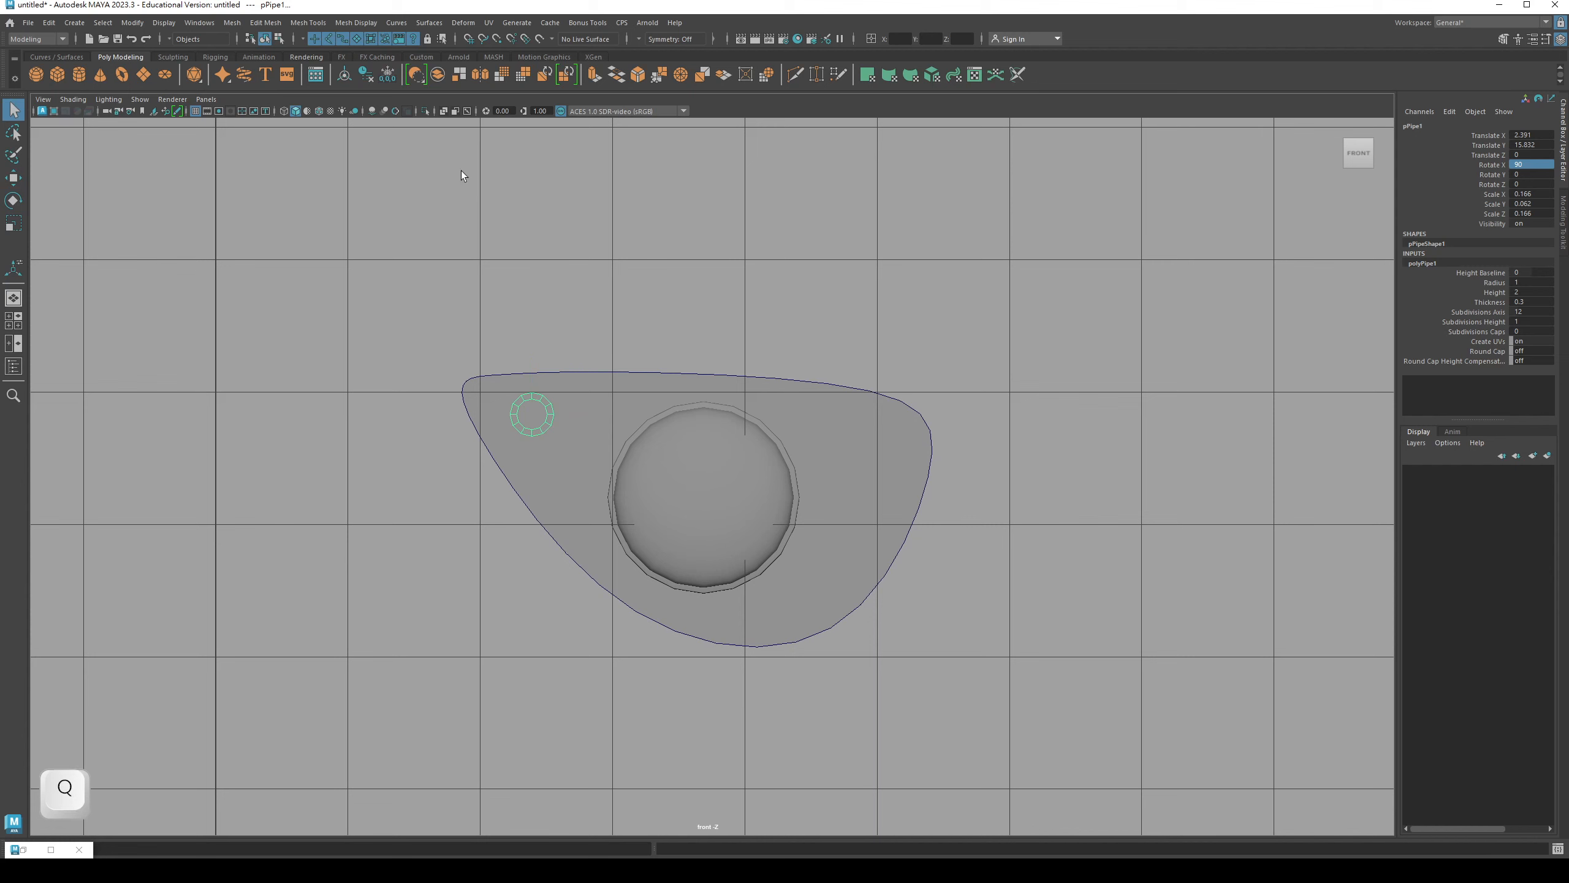
{"action": "left_click", "coordinate": [319, 111]}
{"action": "middle_click_drag", "start_coordinate": [534, 555], "coordinate": [536, 546], "text": "alt"}
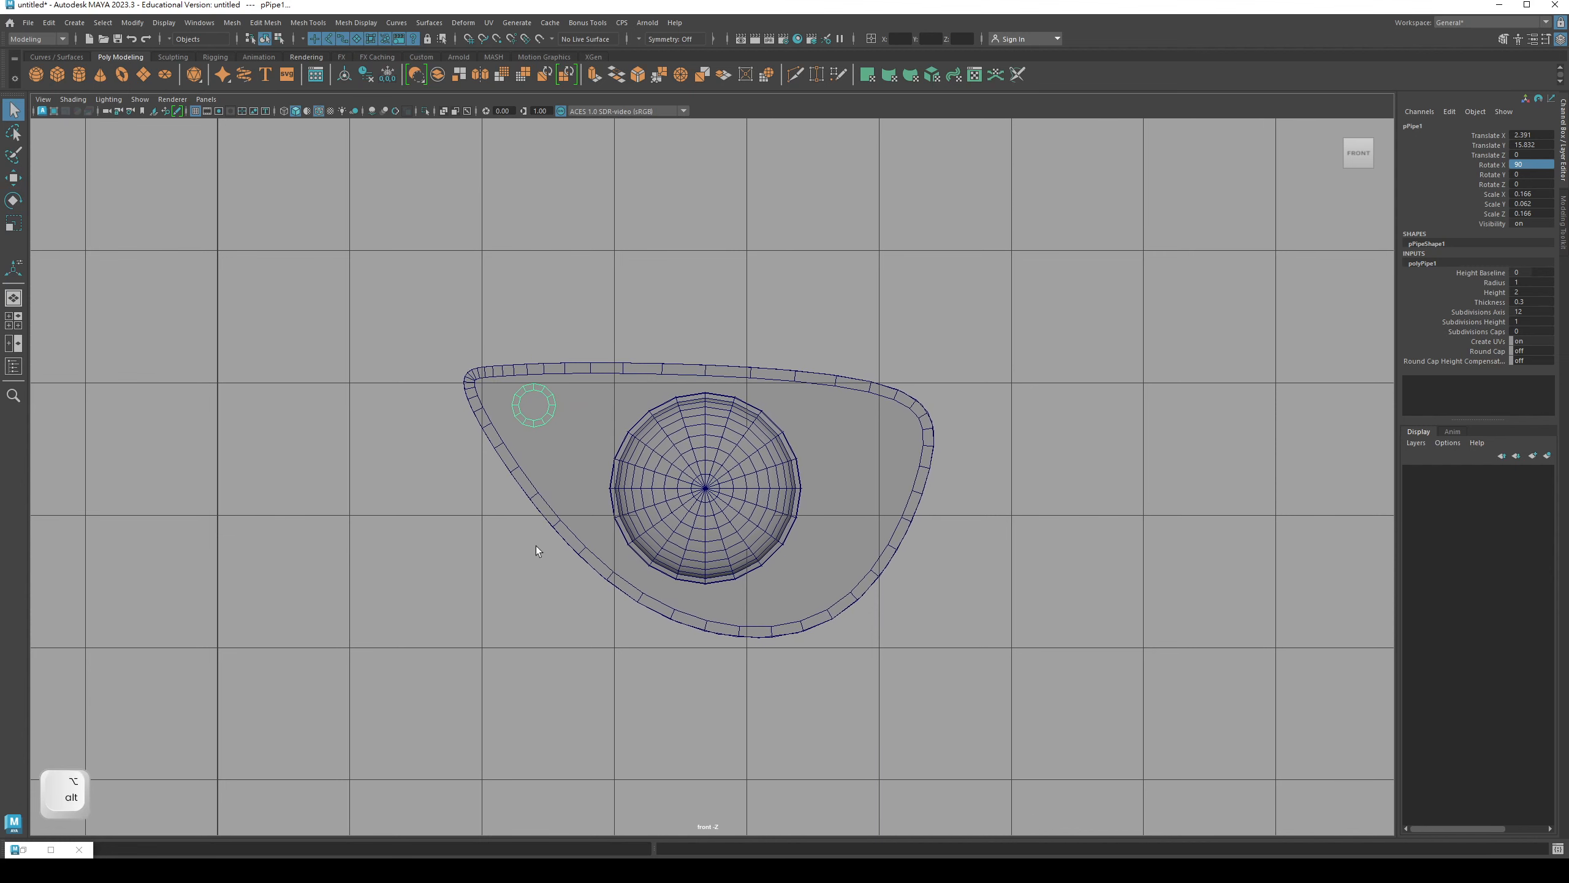
{"action": "key", "text": "w"}
{"action": "key", "text": "r"}
{"action": "left_click_drag", "start_coordinate": [528, 408], "coordinate": [522, 407]}
{"action": "key", "text": "w"}
{"action": "key", "text": "r"}
{"action": "key", "text": "q"}
{"action": "key", "text": "w"}
{"action": "key", "text": "r"}
{"action": "key", "text": "w"}
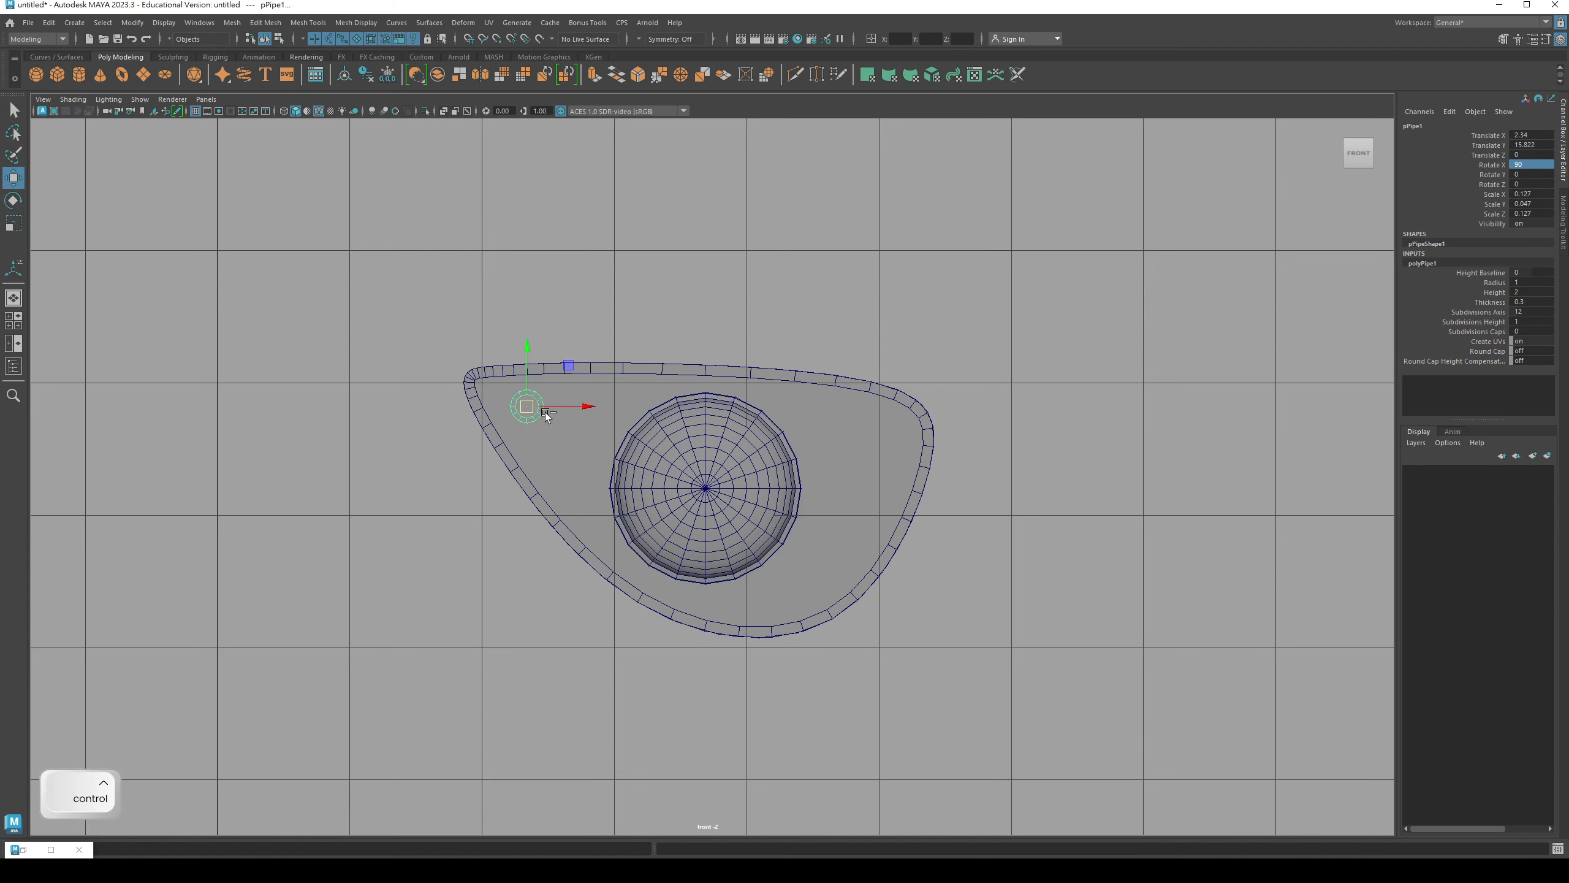
- Duplicate the small pipe and place the copy in the eye plate's opposite upper corner, at about X 5.064, Y 15.609
{"action": "key", "text": "ctrl+d"}
{"action": "key", "text": "w"}
{"action": "left_click_drag", "start_coordinate": [527, 408], "coordinate": [888, 436]}
{"action": "middle_click_drag", "start_coordinate": [871, 476], "coordinate": [853, 460], "text": "alt"}
- Duplicate the pipe again, place the copy near the plate's lower edge at about X 4.29, Y 14.4, and return to the perspective view
{"action": "key", "text": "ctrl+d"}
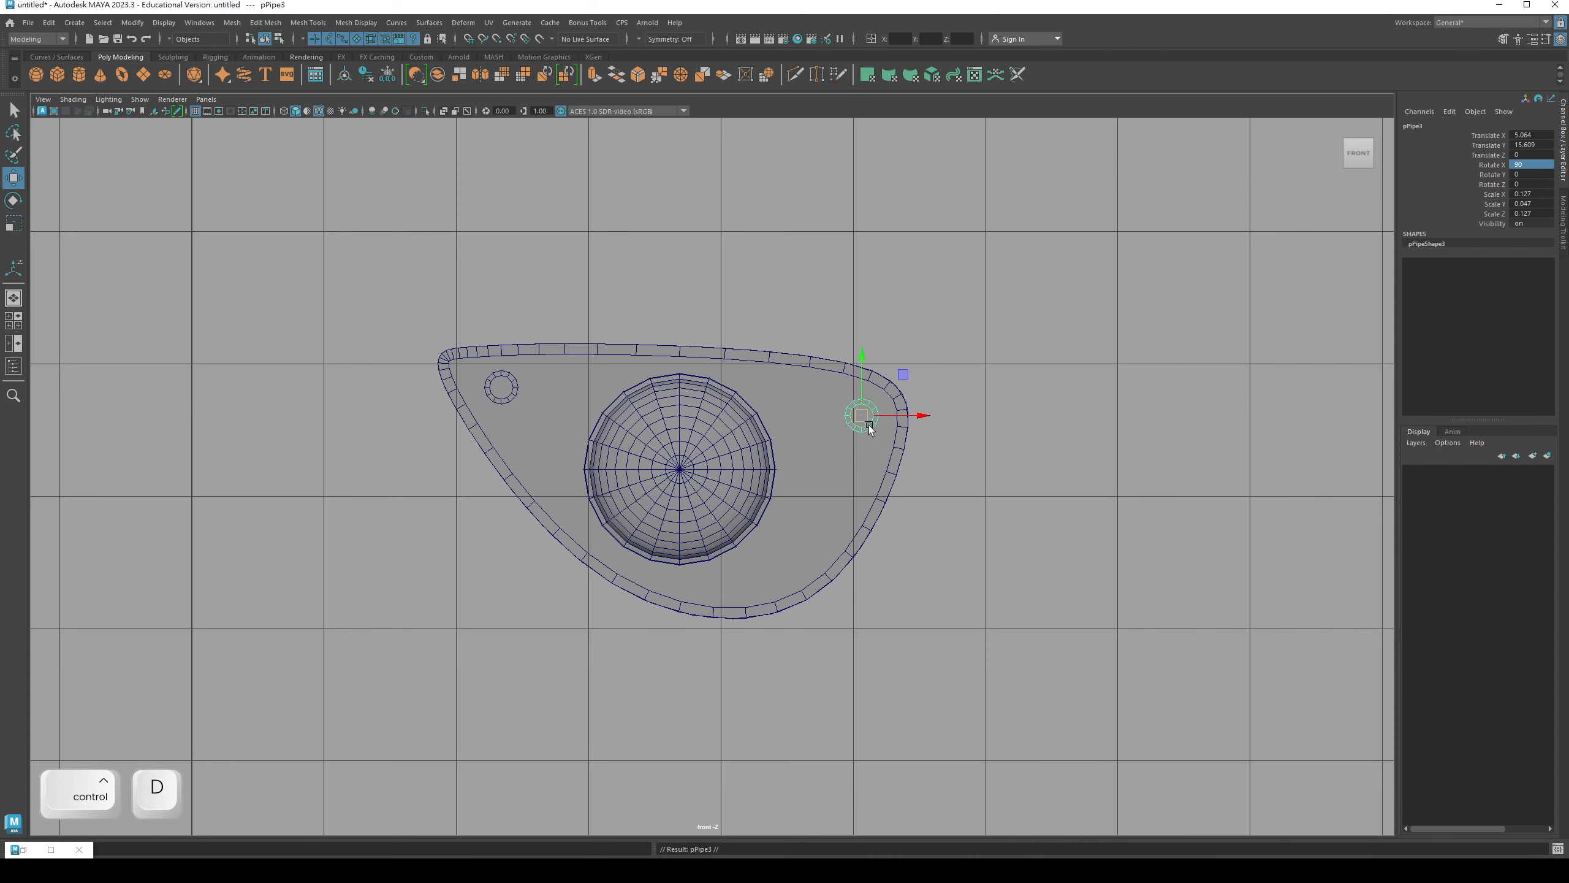
{"action": "left_click_drag", "start_coordinate": [869, 427], "coordinate": [763, 578]}
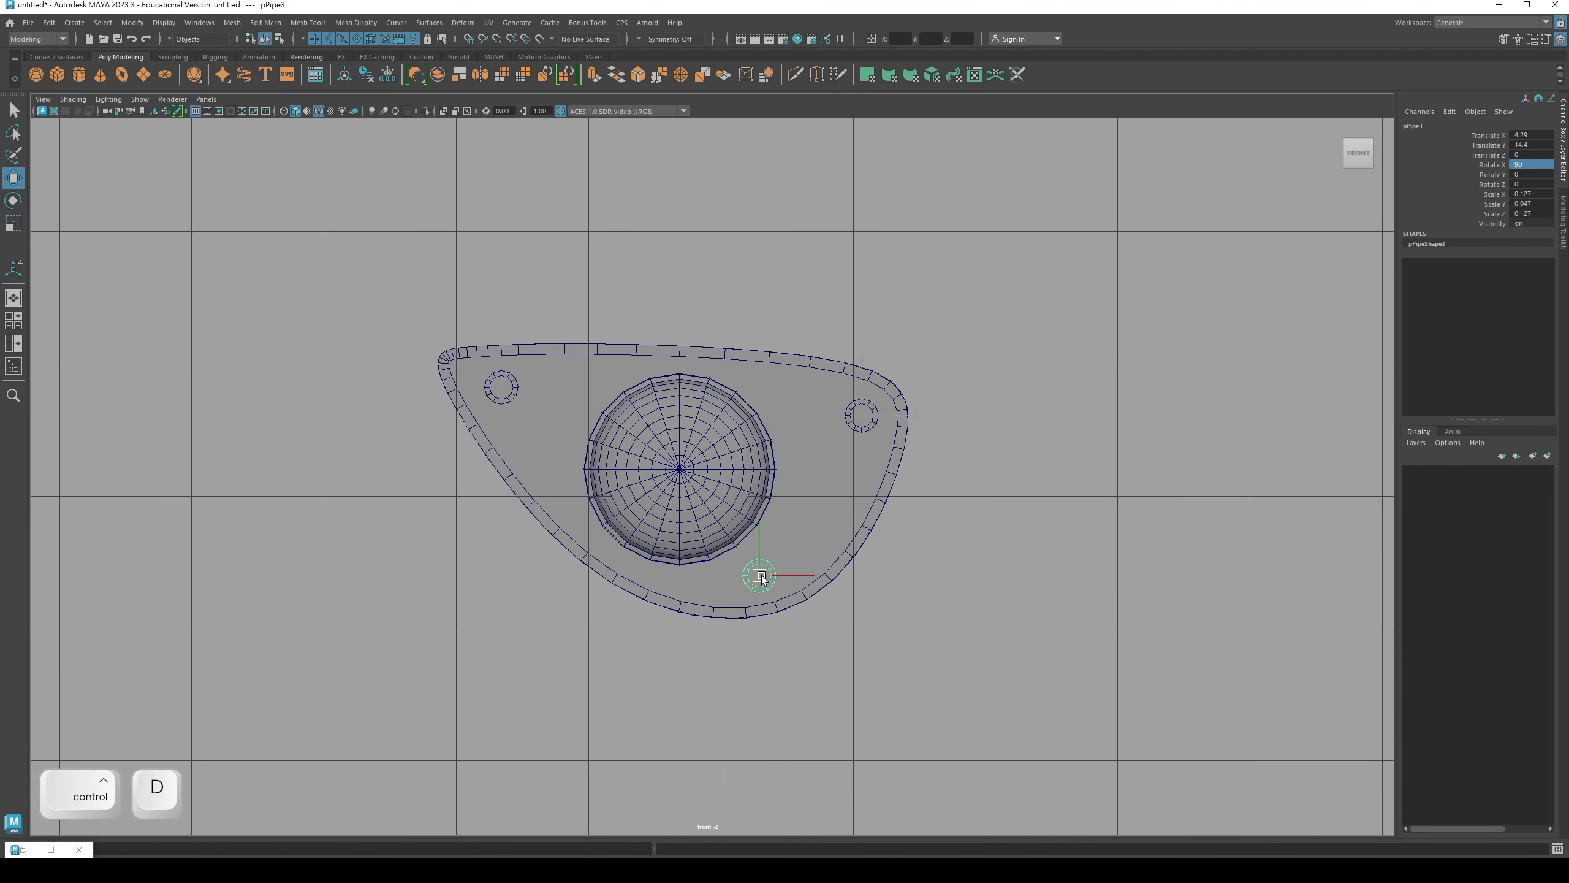
{"action": "left_click", "coordinate": [1029, 577]}
{"action": "key", "text": "space"}
{"action": "left_click_drag", "start_coordinate": [922, 533], "coordinate": [922, 394]}
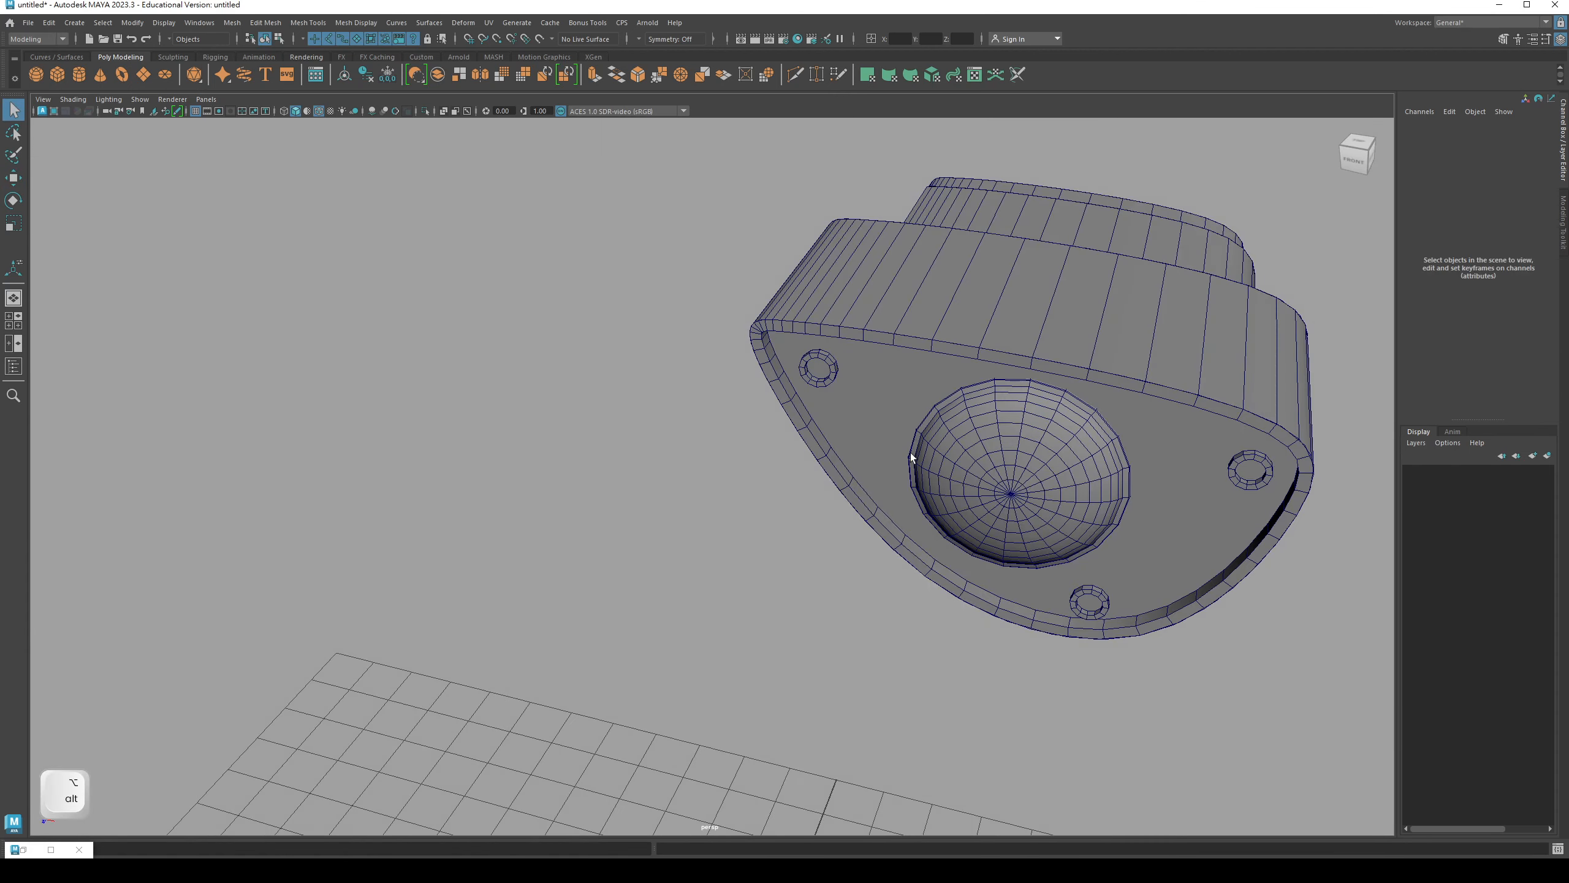
- Examine the three bolt rings on the eye's front plate and compare them with the Wall-e.jpg reference image
{"action": "left_click_drag", "start_coordinate": [909, 452], "coordinate": [868, 413], "text": "alt"}
{"action": "key", "text": "q"}
{"action": "middle_click_drag", "start_coordinate": [868, 412], "coordinate": [772, 523], "text": "alt"}
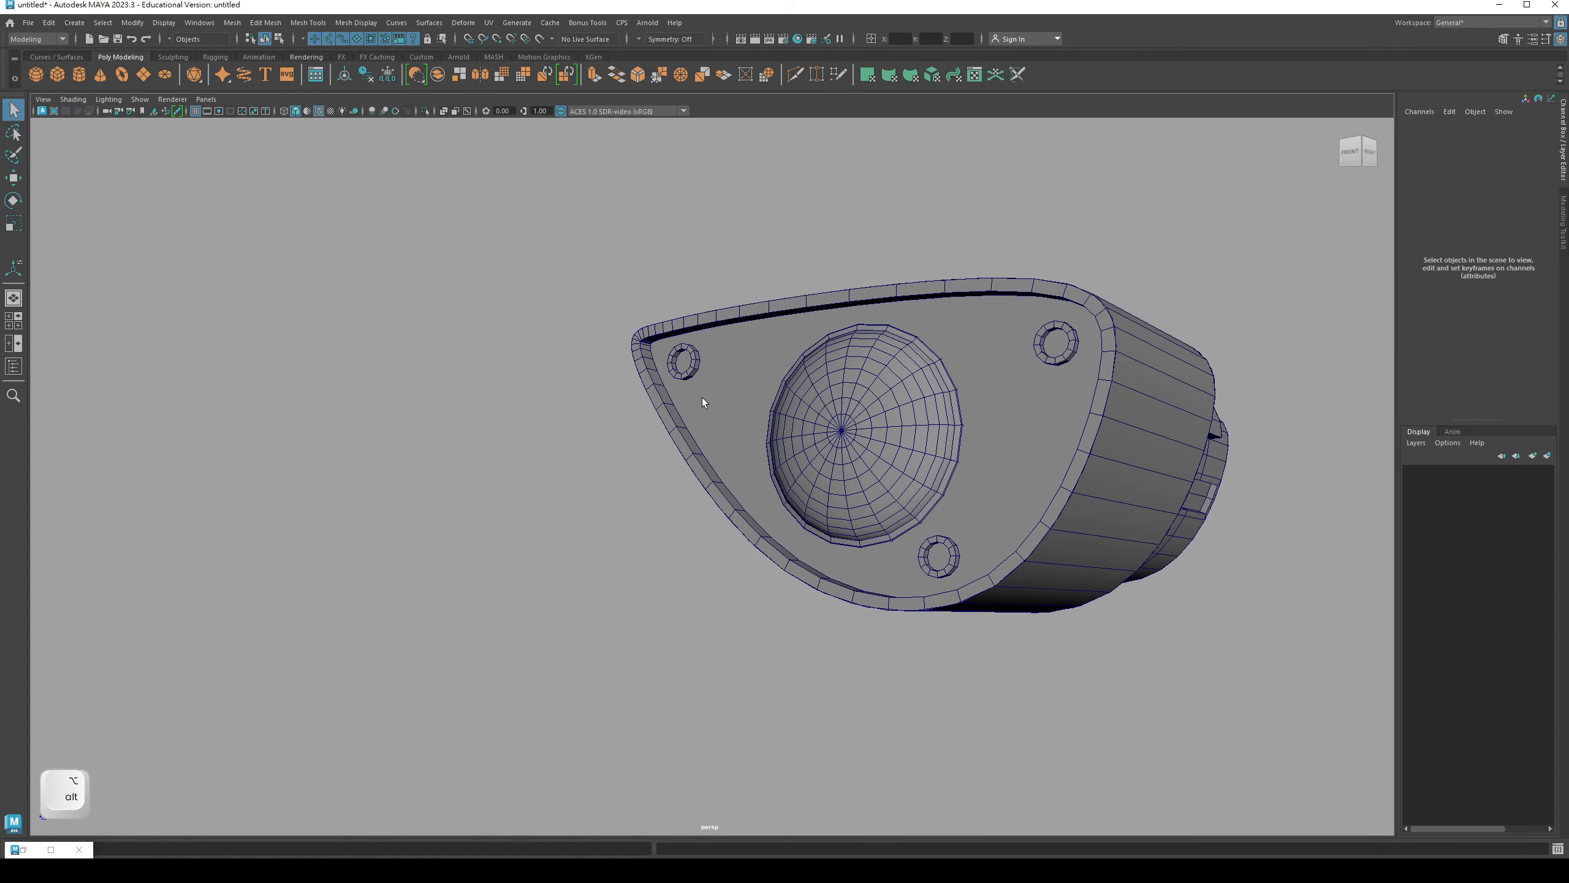
{"action": "left_click", "coordinate": [683, 361]}
{"action": "left_click", "coordinate": [1050, 360], "text": "shift"}
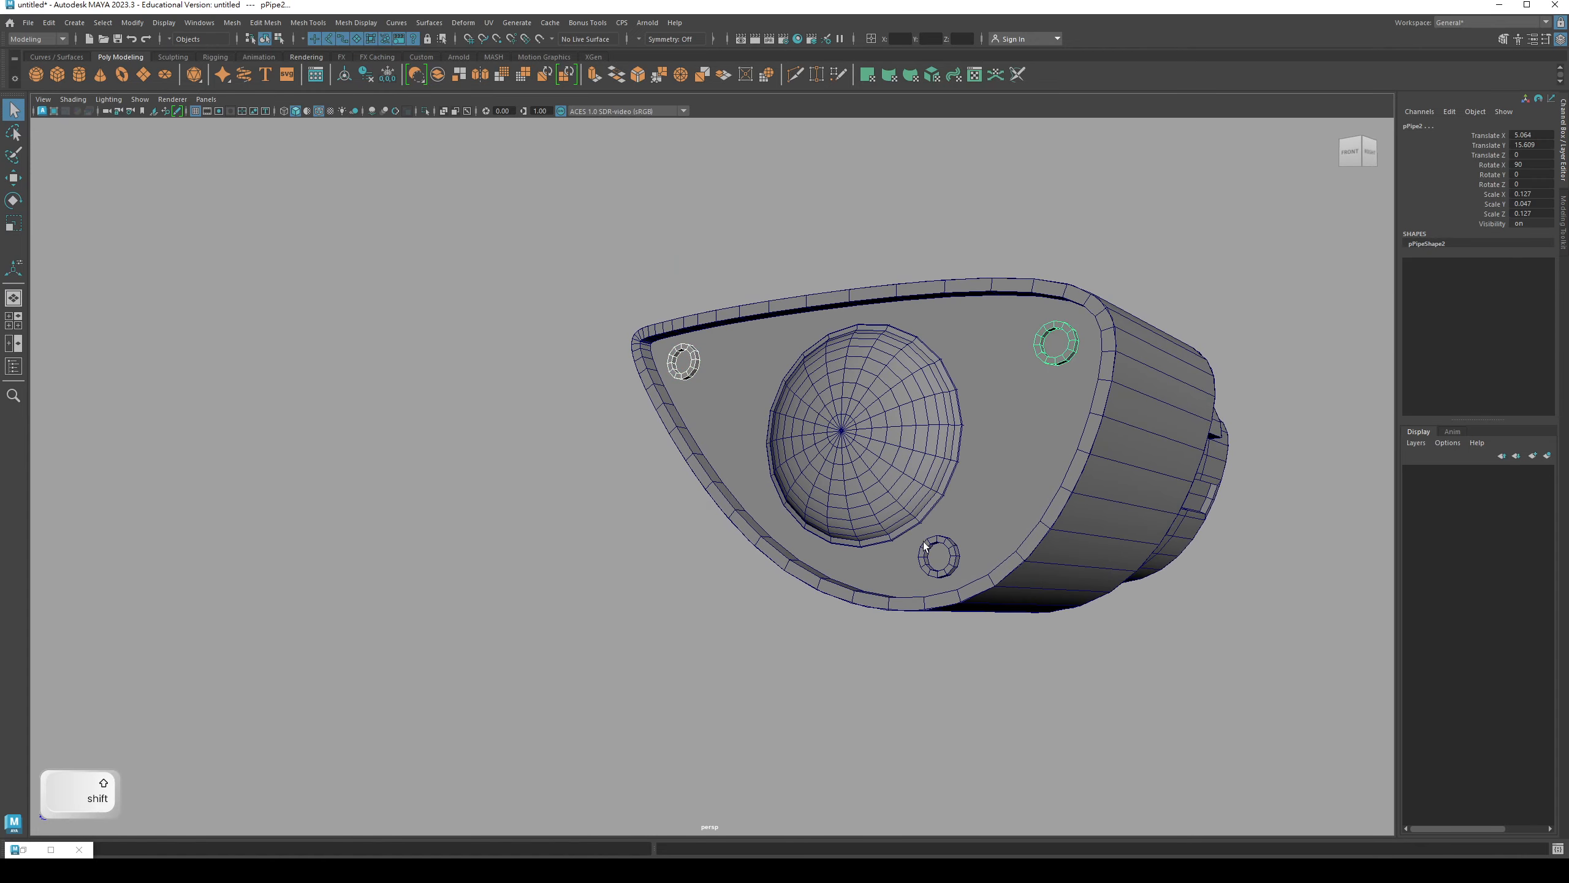
{"action": "left_click", "coordinate": [926, 546], "text": "shift"}
{"action": "middle_click_drag", "start_coordinate": [903, 525], "coordinate": [792, 484], "text": "alt"}
{"action": "key", "text": "w"}
{"action": "left_click_drag", "start_coordinate": [792, 484], "coordinate": [549, 625], "text": "alt"}
{"action": "key", "text": "q"}
{"action": "left_click", "coordinate": [445, 544]}
{"action": "left_click_drag", "start_coordinate": [445, 544], "coordinate": [600, 488], "text": "alt"}
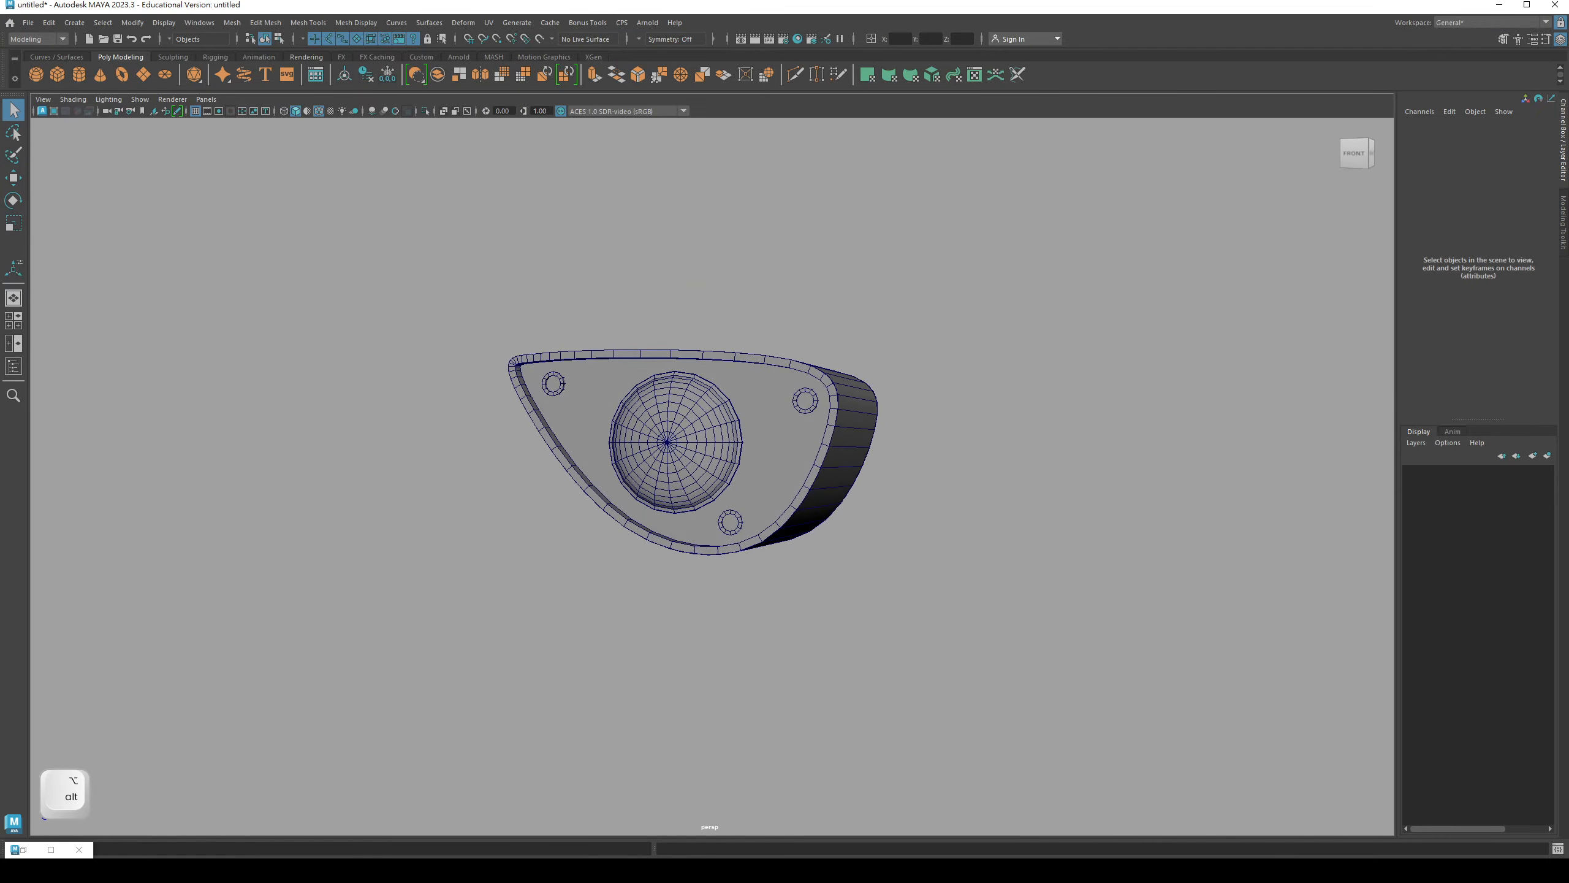
{"action": "key", "text": "alt+Tab"}
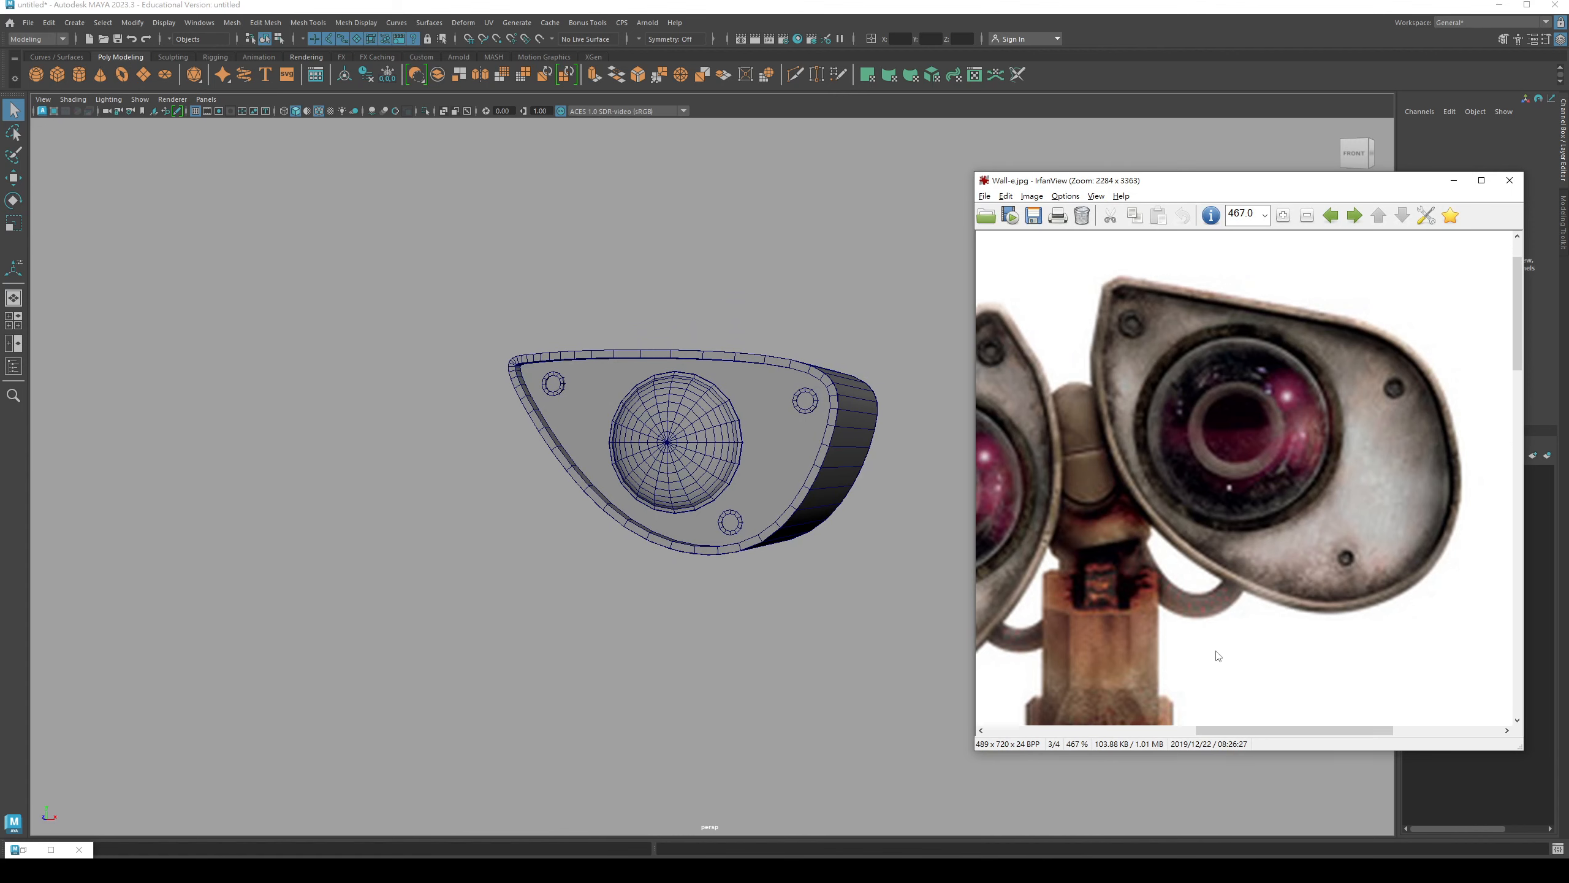
{"action": "left_click", "coordinate": [1454, 180]}
- Select all parts of the eye, group them and name the group L_eye
{"action": "left_click_drag", "start_coordinate": [671, 408], "coordinate": [662, 417], "text": "alt"}
{"action": "middle_click_drag", "start_coordinate": [696, 404], "coordinate": [672, 409], "text": "alt"}
{"action": "left_click_drag", "start_coordinate": [413, 284], "coordinate": [846, 625]}
{"action": "key", "text": "ctrl+g"}
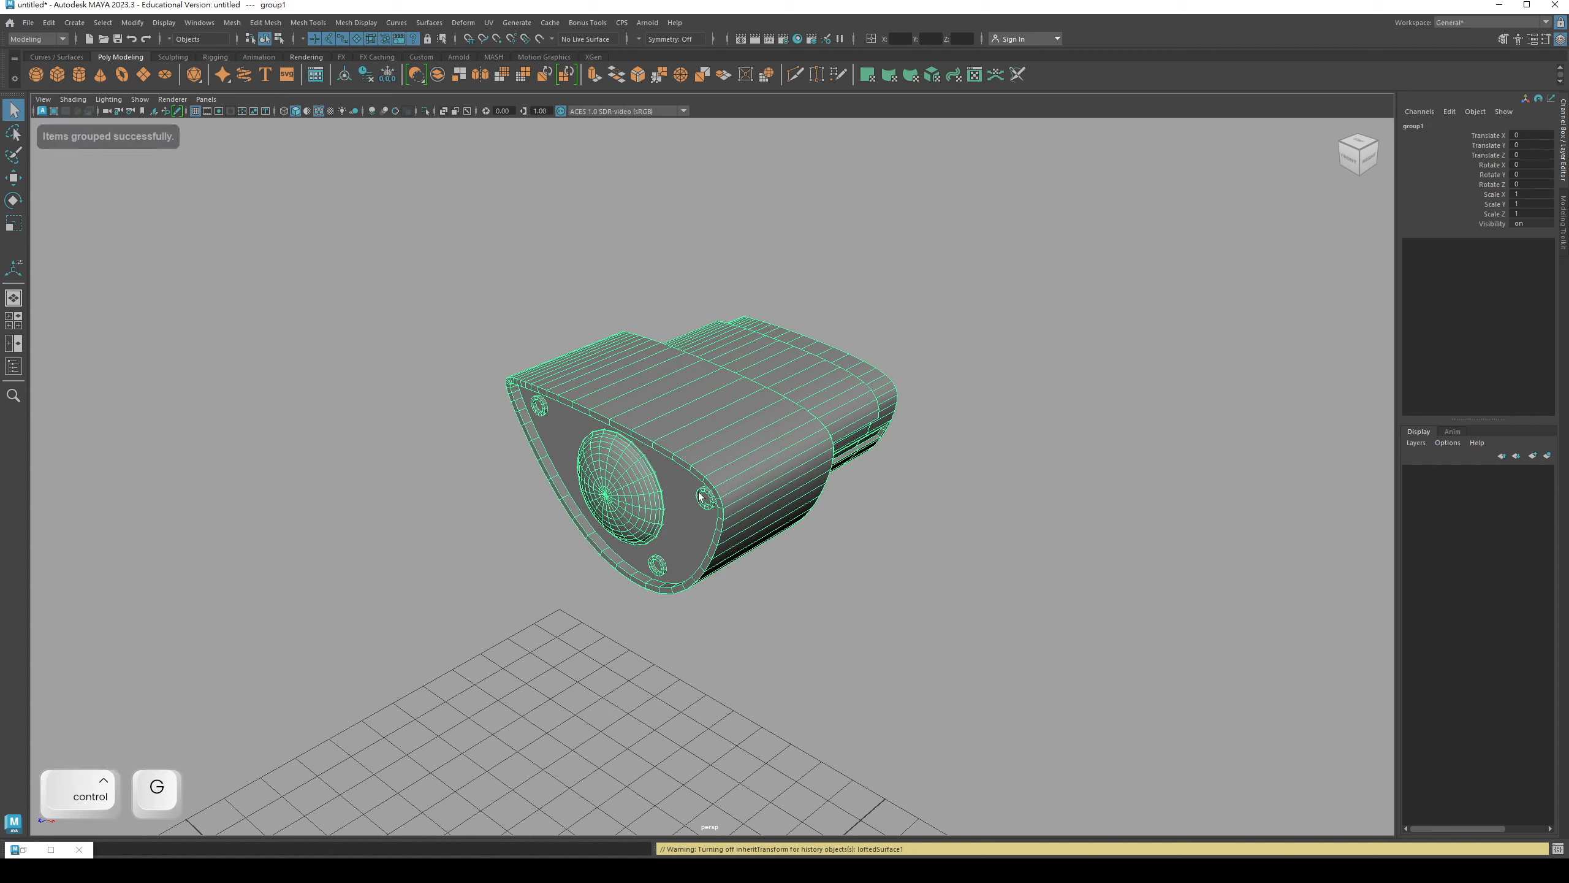
{"action": "left_click", "coordinate": [1412, 127]}
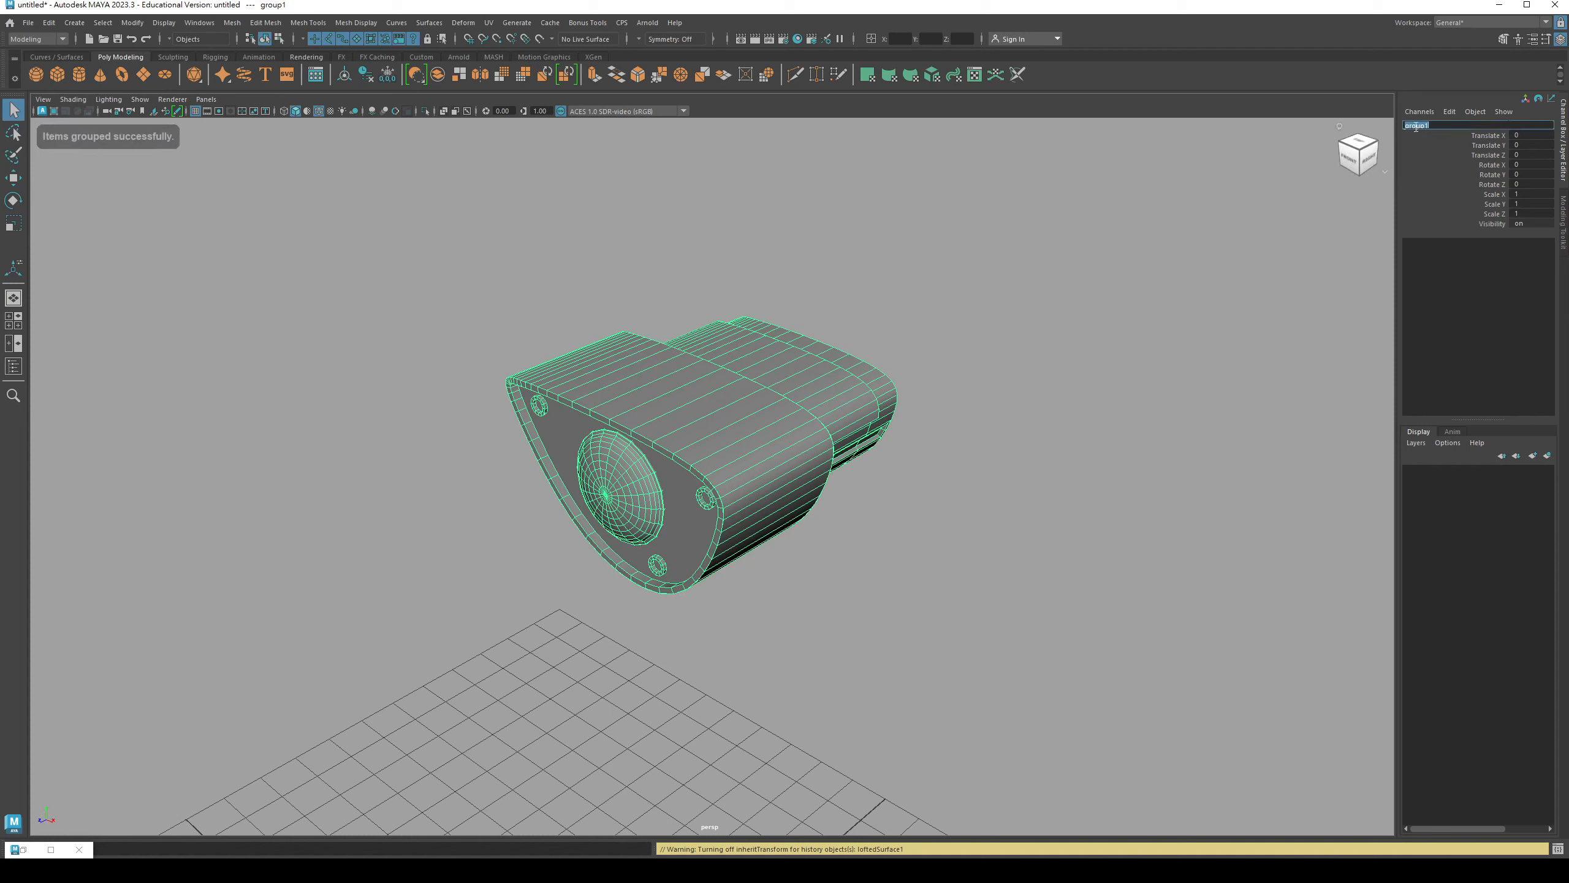
{"action": "type", "text": "L_eye"}
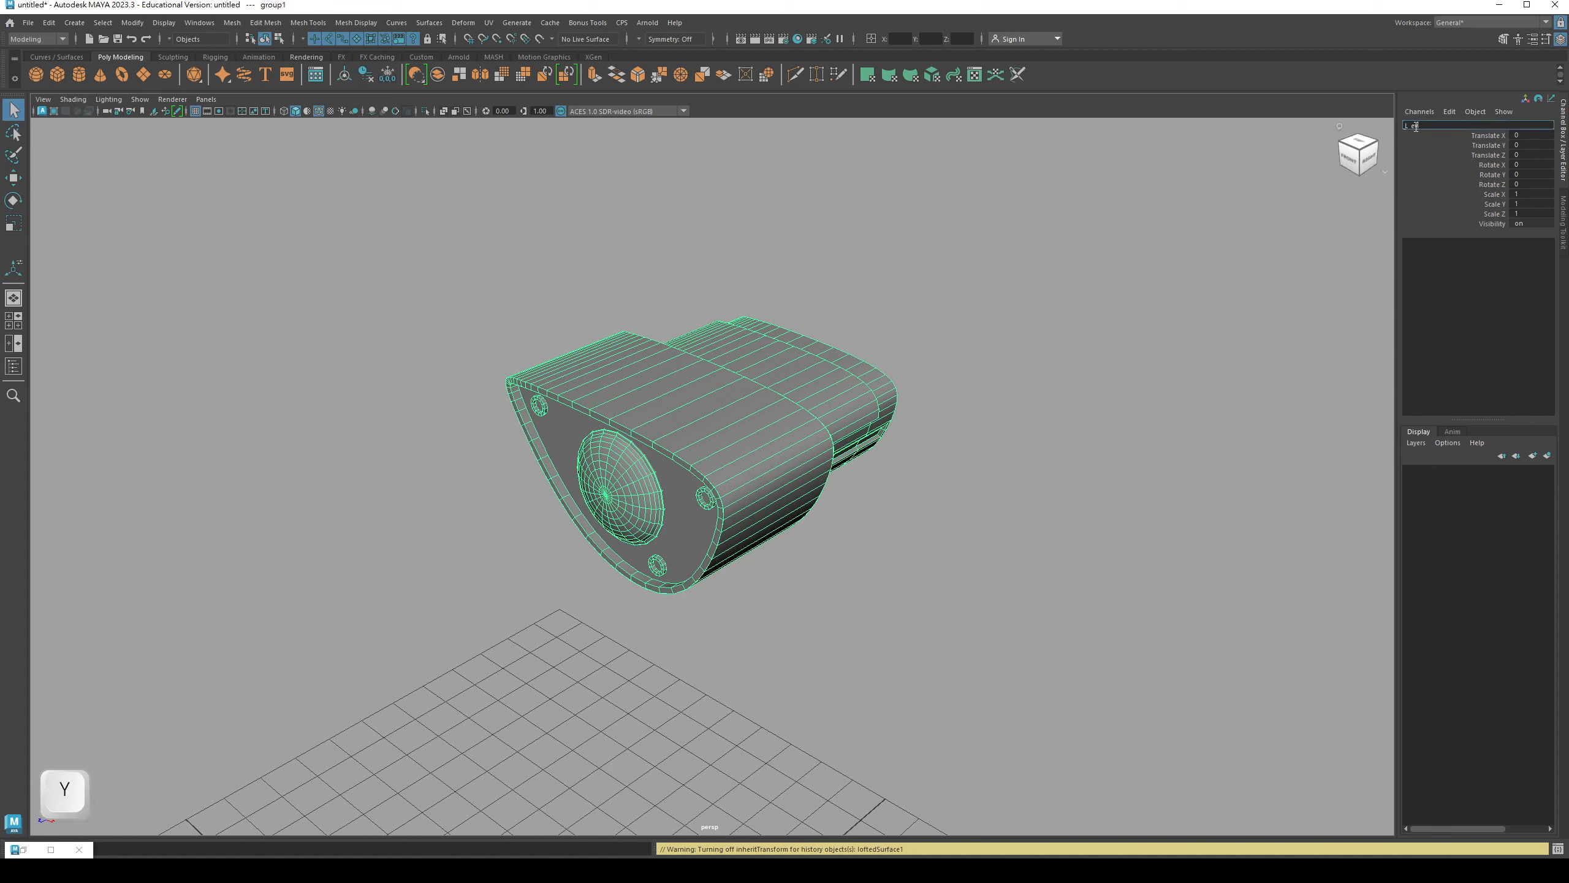
{"action": "key", "text": "Return"}
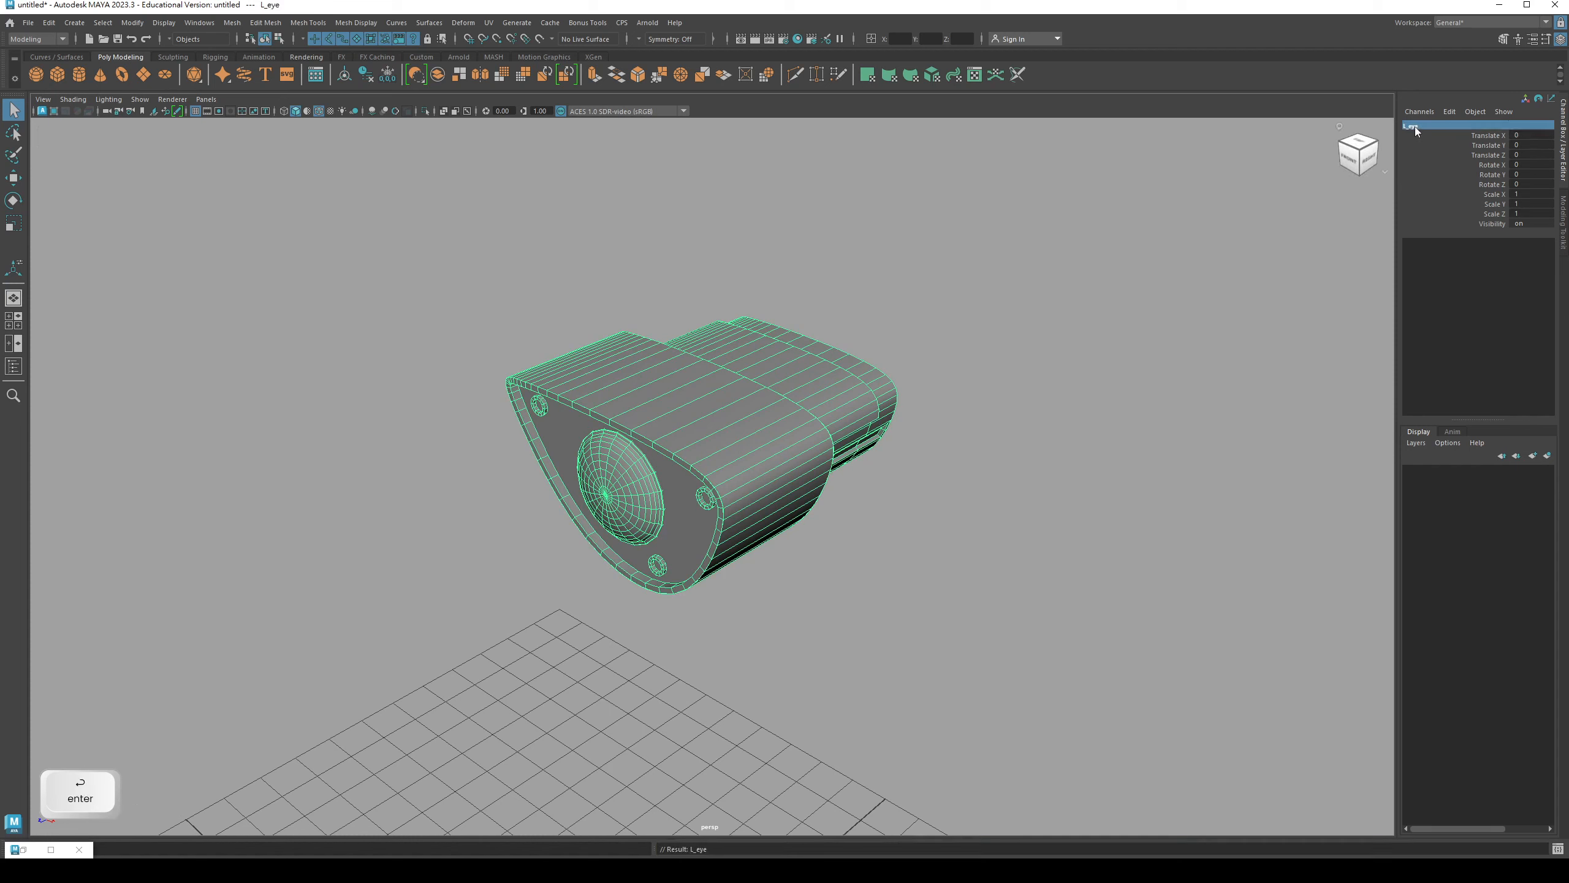
- List the contents of the L_eye group in the Outliner and delete the group's construction history
{"action": "left_click", "coordinate": [193, 22]}
{"action": "left_click", "coordinate": [210, 174]}
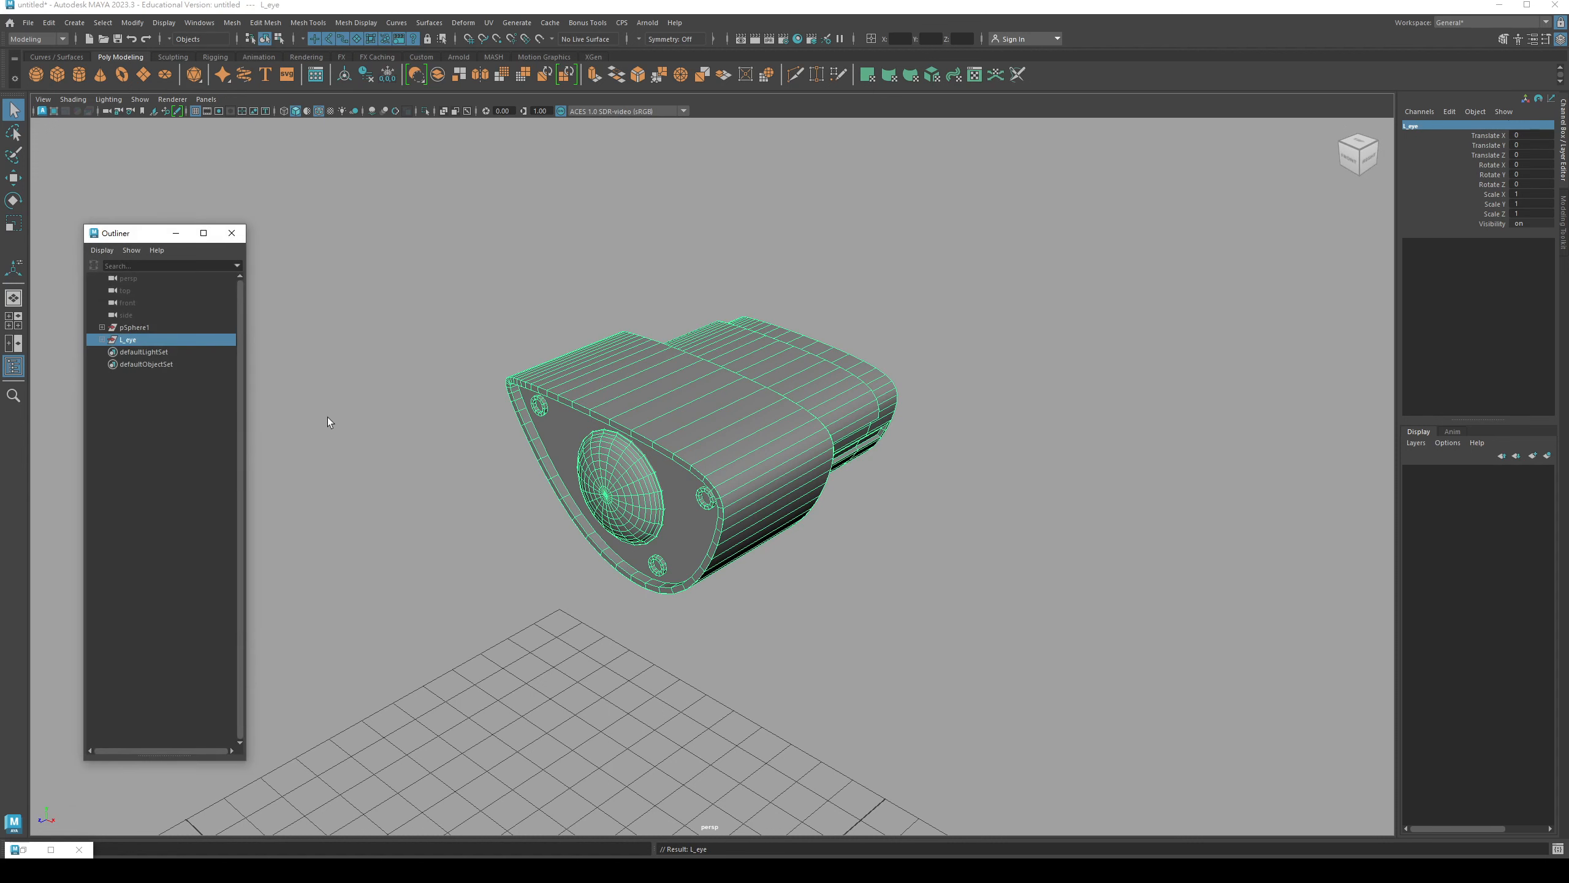
{"action": "left_click", "coordinate": [102, 340]}
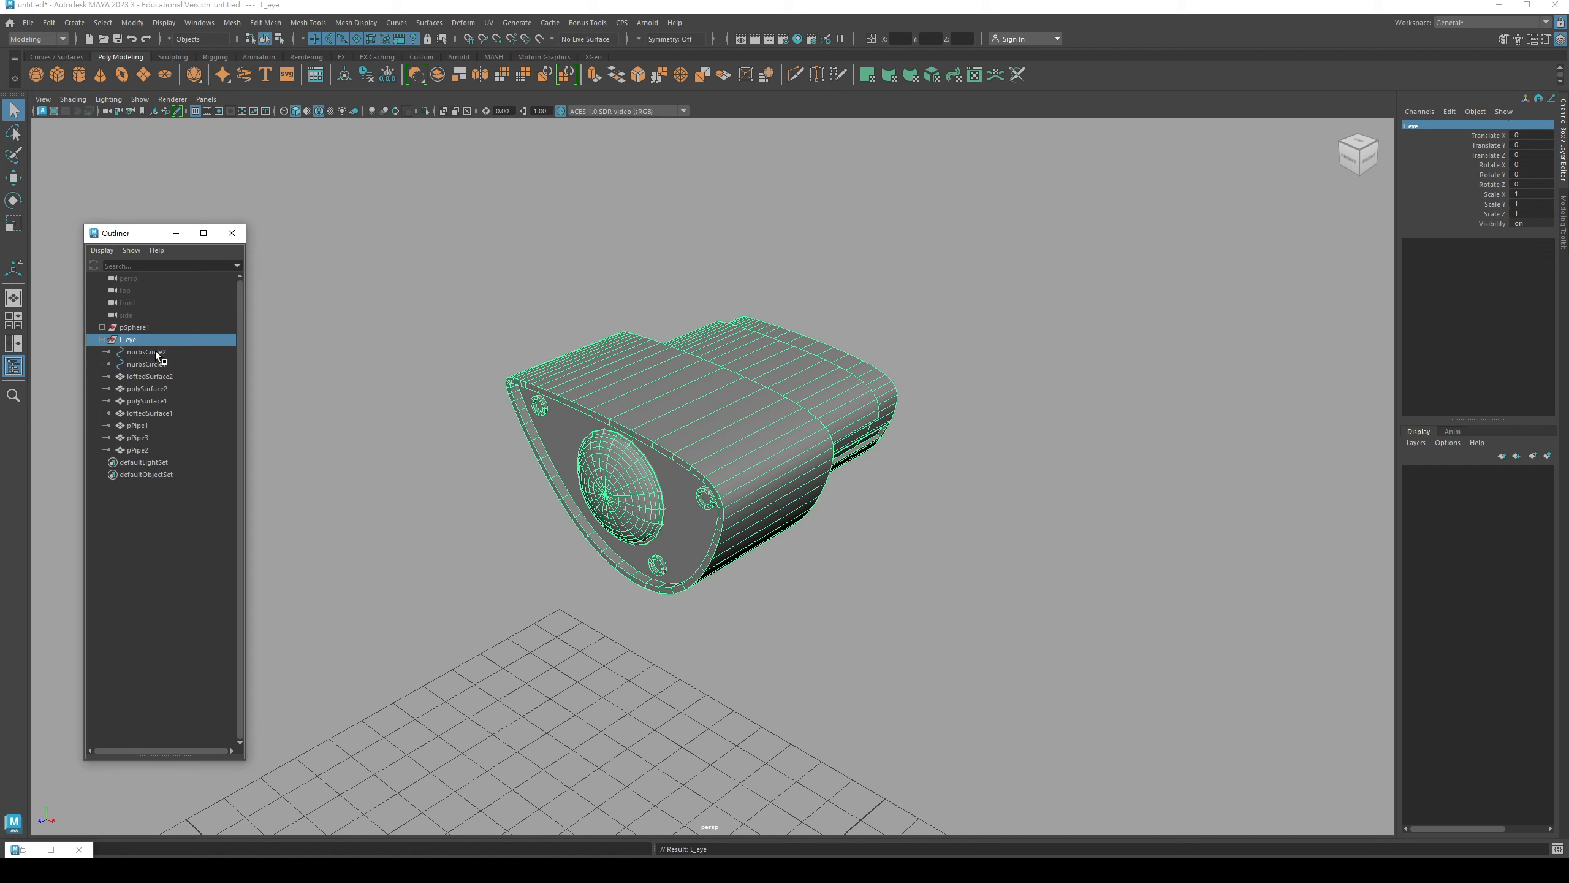
{"action": "mouse_move", "coordinate": [628, 435]}
{"action": "left_mouse_down", "text": "alt"}
{"action": "mouse_move", "coordinate": [612, 401]}
{"action": "mouse_move", "coordinate": [636, 419]}
{"action": "left_mouse_up", "text": "alt"}
{"action": "key", "text": "q"}
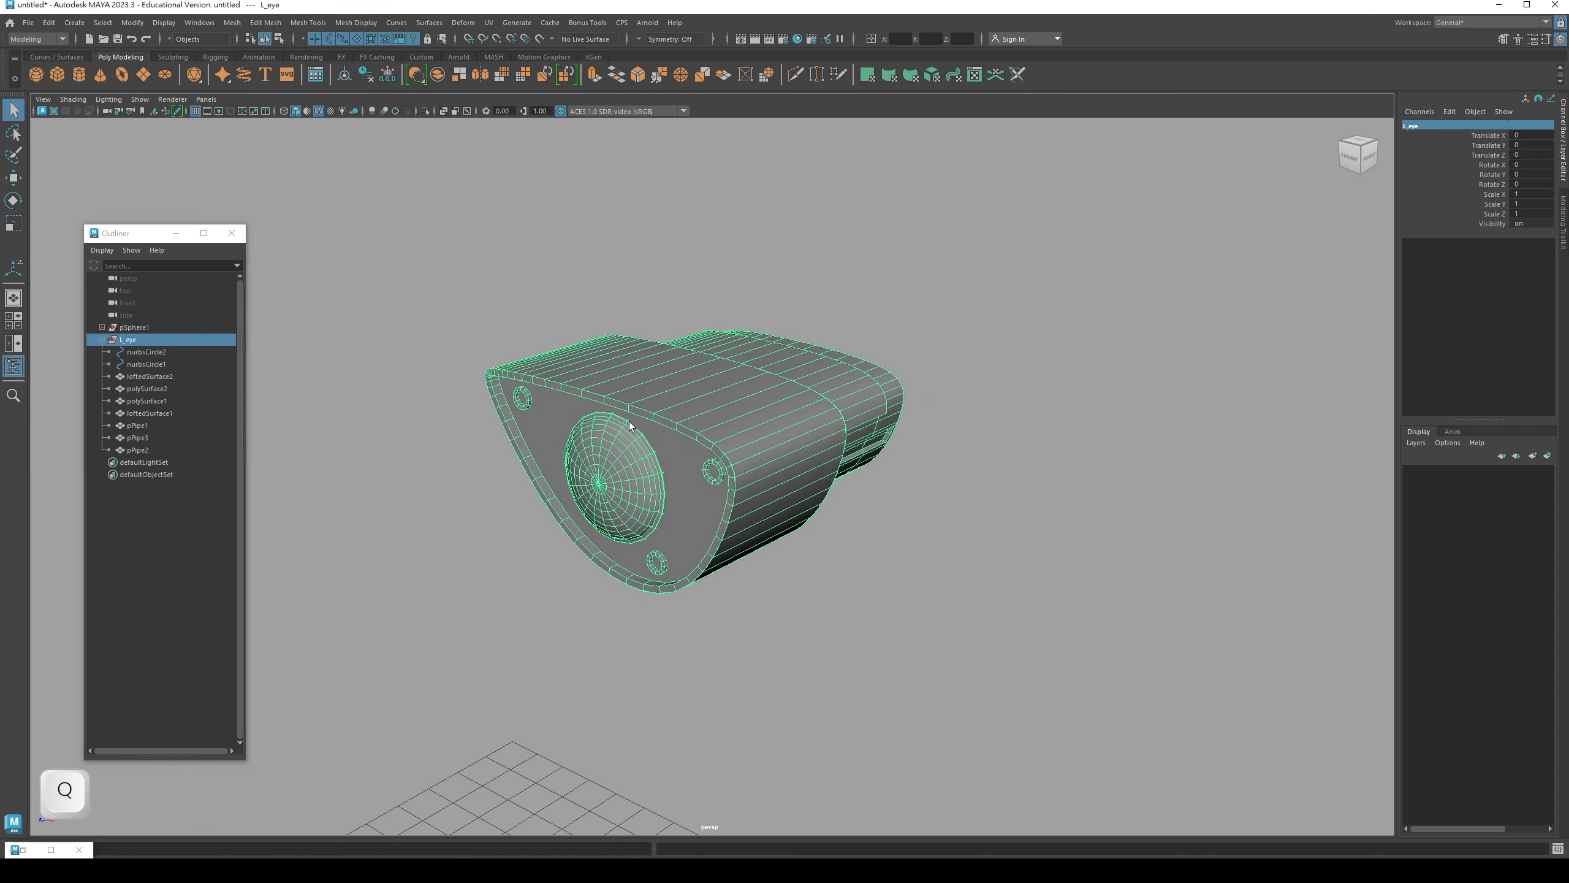
{"action": "left_click", "coordinate": [49, 22]}
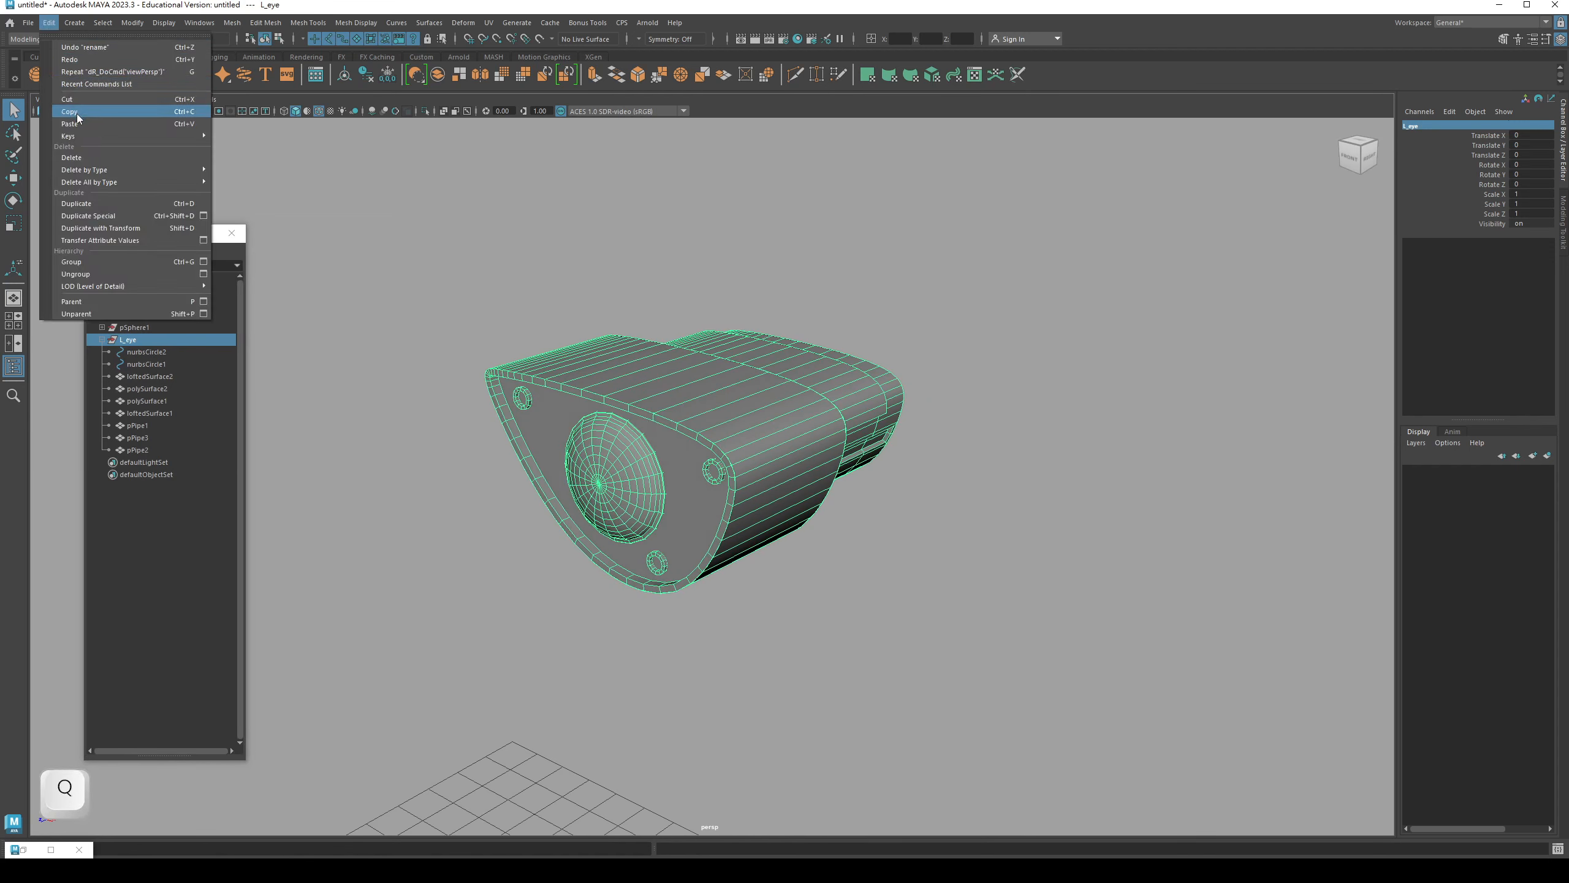
{"action": "mouse_move", "coordinate": [87, 171]}
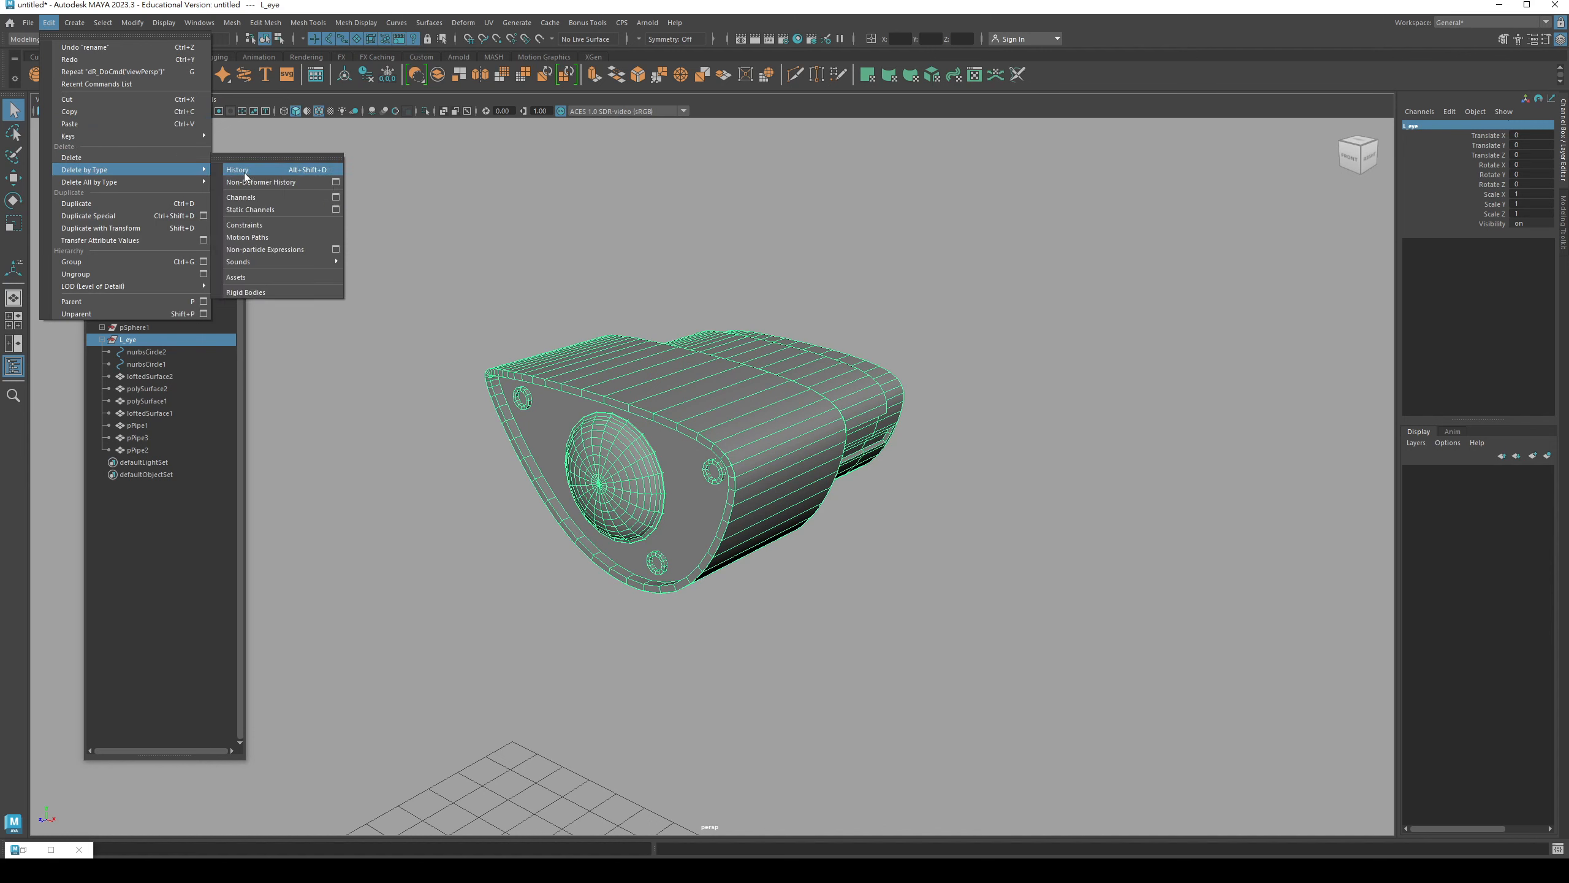
{"action": "left_click", "coordinate": [266, 172]}
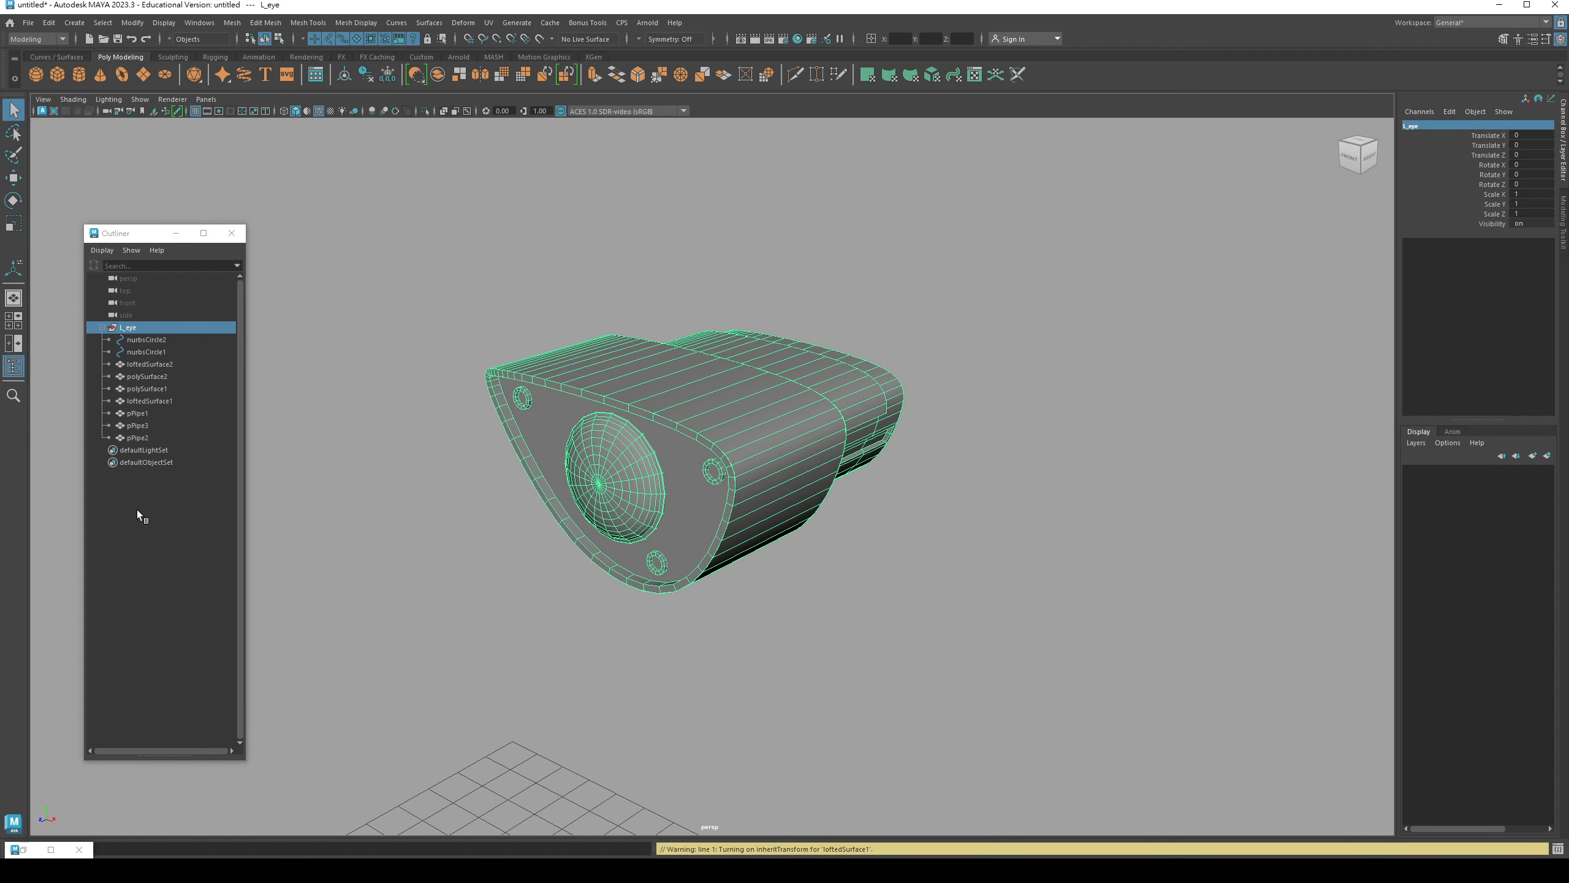
- Unparent the two curves nurbsCircle1 and nurbsCircle2 from the L_eye group
{"action": "left_click", "coordinate": [148, 352]}
{"action": "left_click", "coordinate": [150, 340], "text": "ctrl"}
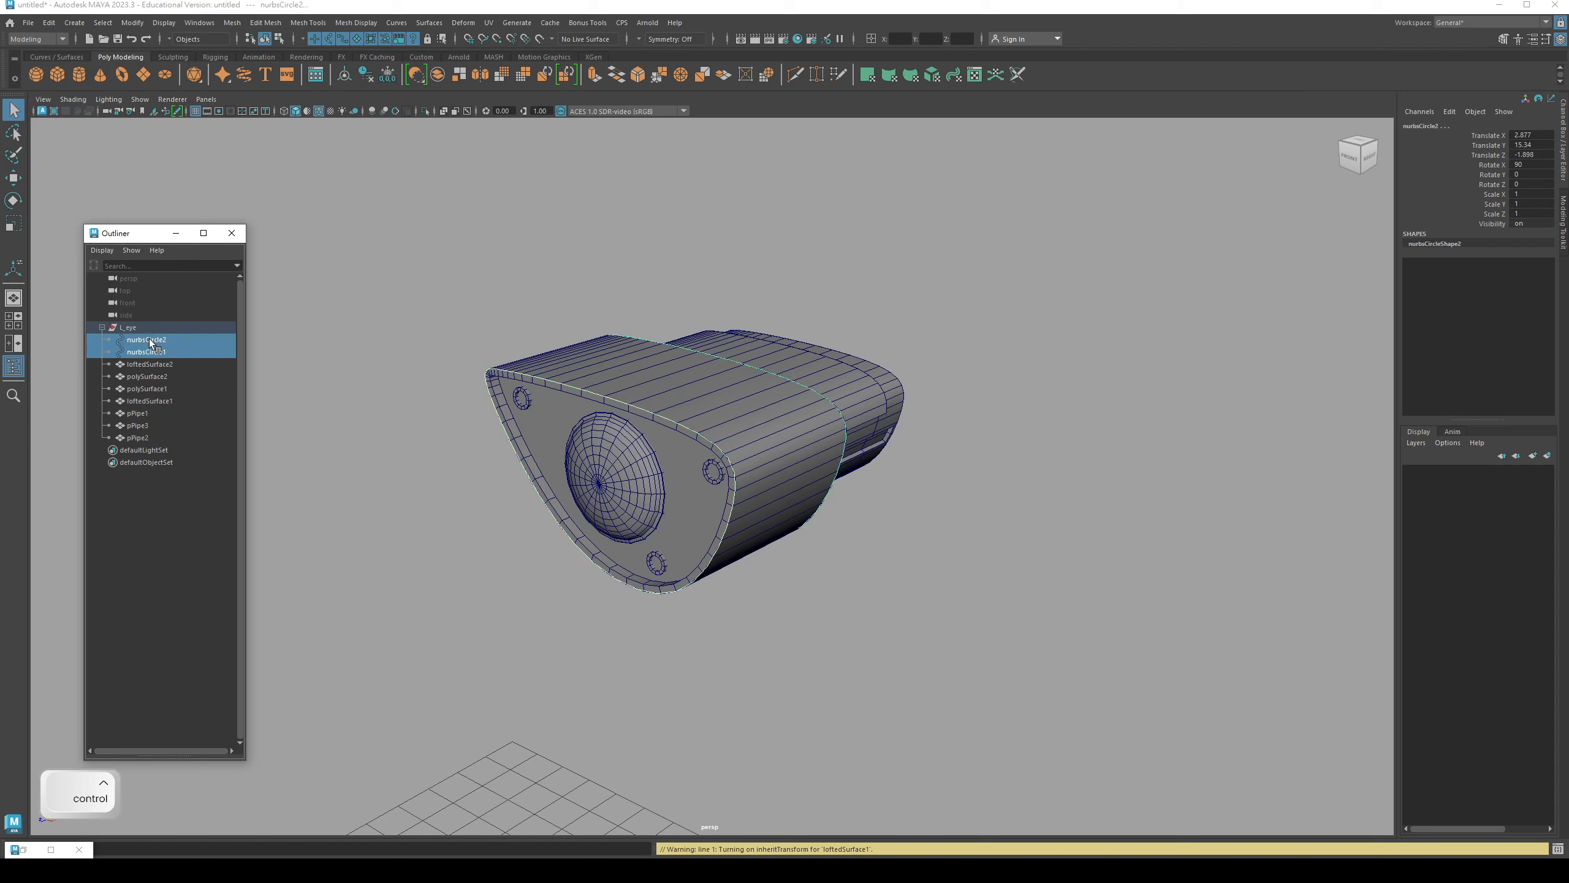
{"action": "mouse_move", "coordinate": [739, 463]}
{"action": "left_mouse_down", "text": "alt"}
{"action": "mouse_move", "coordinate": [553, 451]}
{"action": "mouse_move", "coordinate": [724, 455]}
{"action": "left_mouse_up", "text": "alt"}
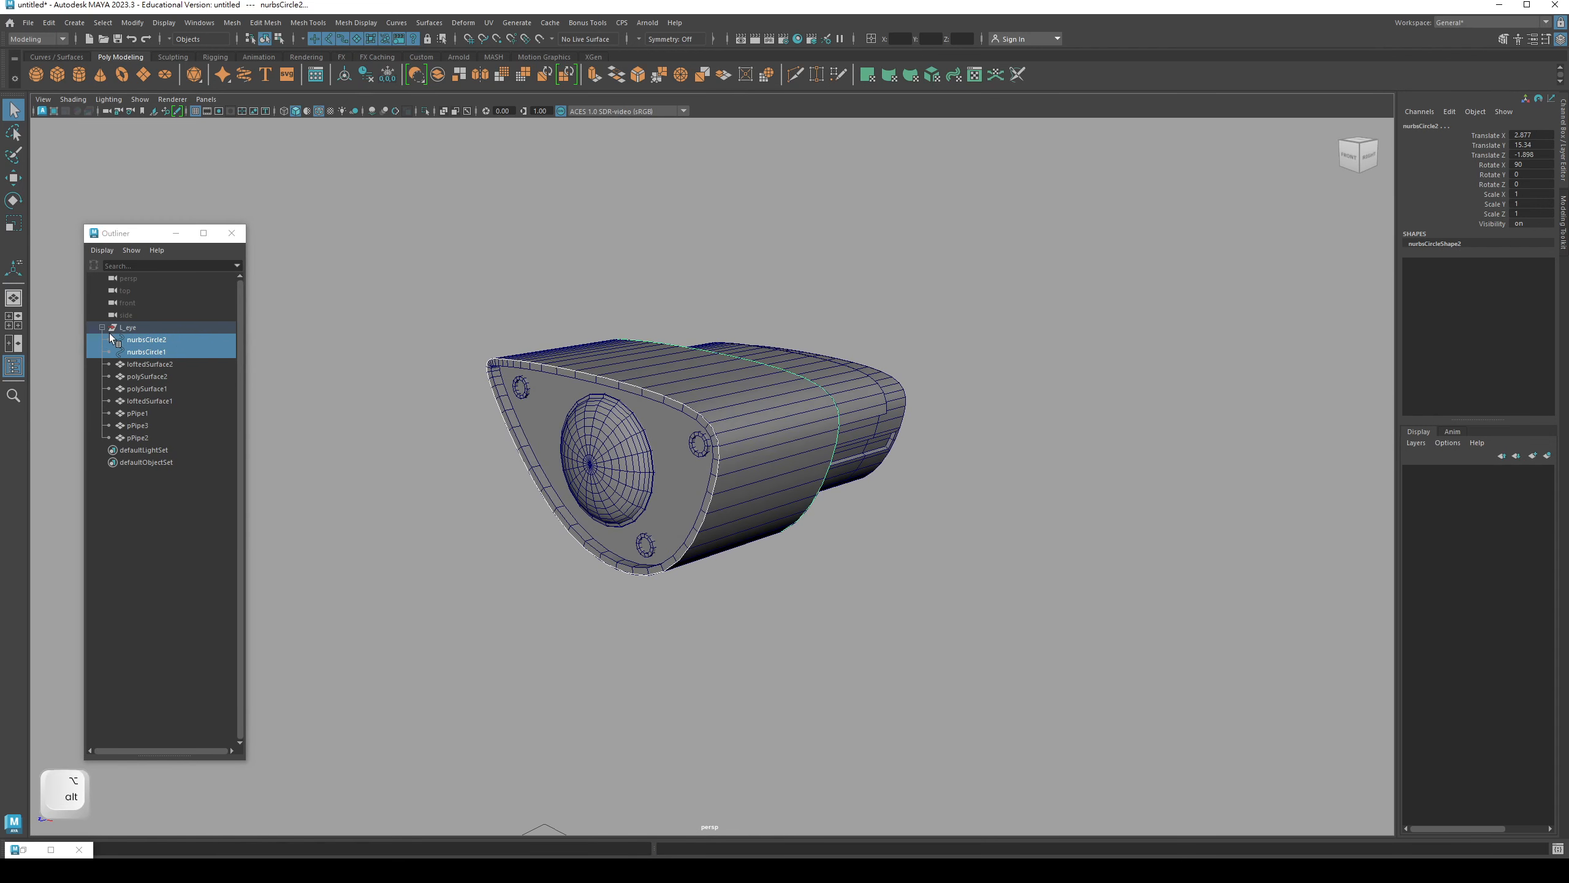
{"action": "left_click", "coordinate": [133, 327]}
{"action": "left_click", "coordinate": [143, 340]}
{"action": "left_click", "coordinate": [147, 353], "text": "ctrl"}
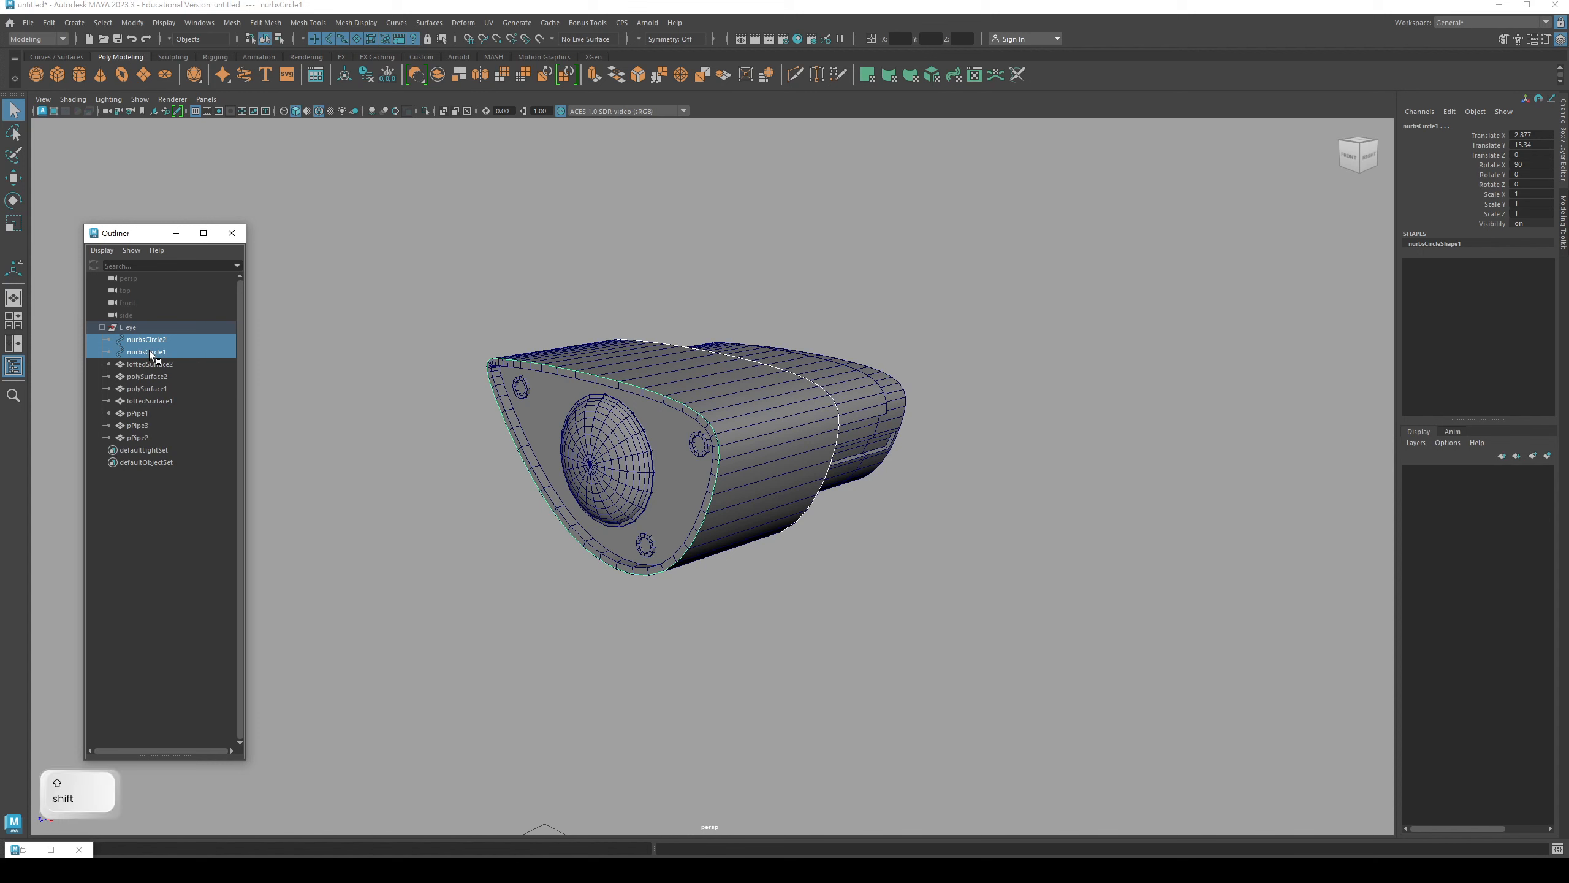
{"action": "key", "text": "shift+p"}
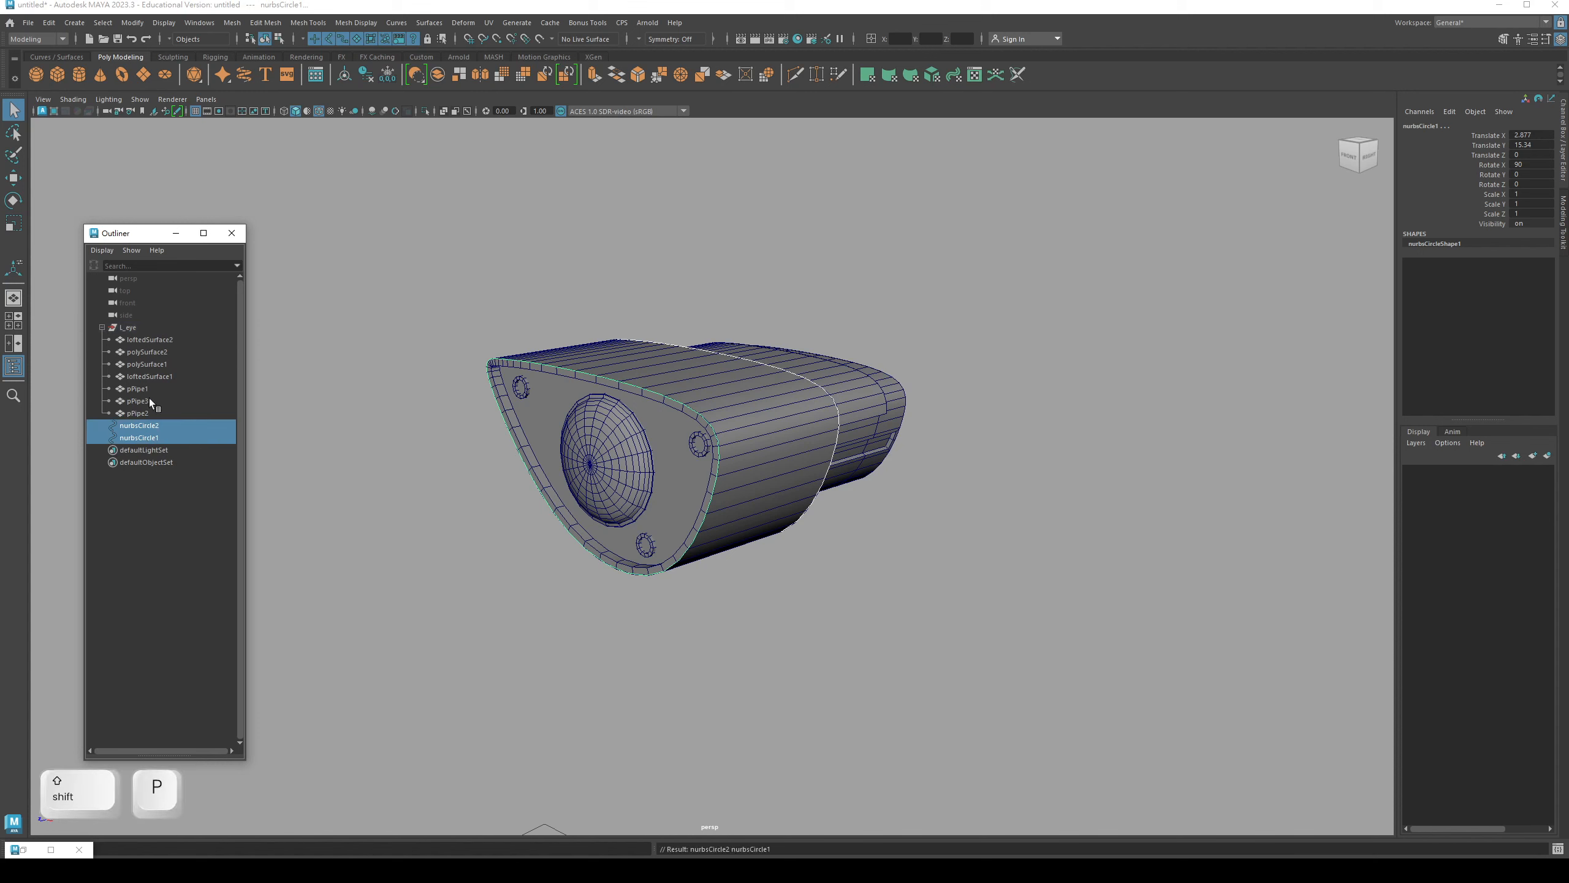
- Group nurbsCircle1 and nurbsCircle2 under the name Curve and hide the group
{"action": "left_click", "coordinate": [125, 327]}
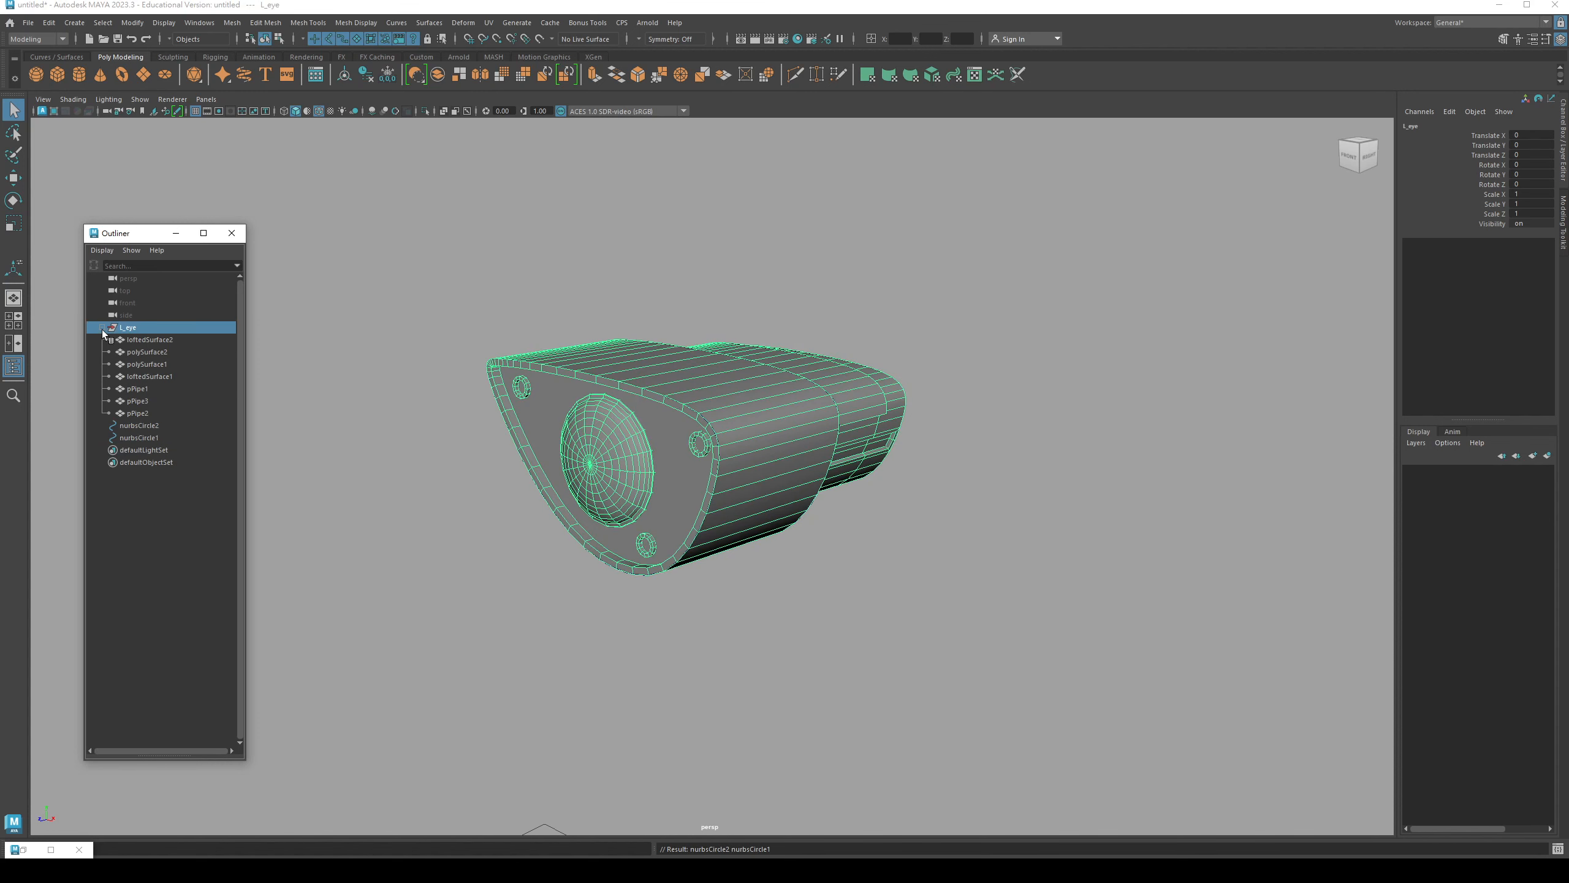
{"action": "left_click", "coordinate": [102, 327]}
{"action": "left_click", "coordinate": [127, 535]}
{"action": "left_click", "coordinate": [139, 340]}
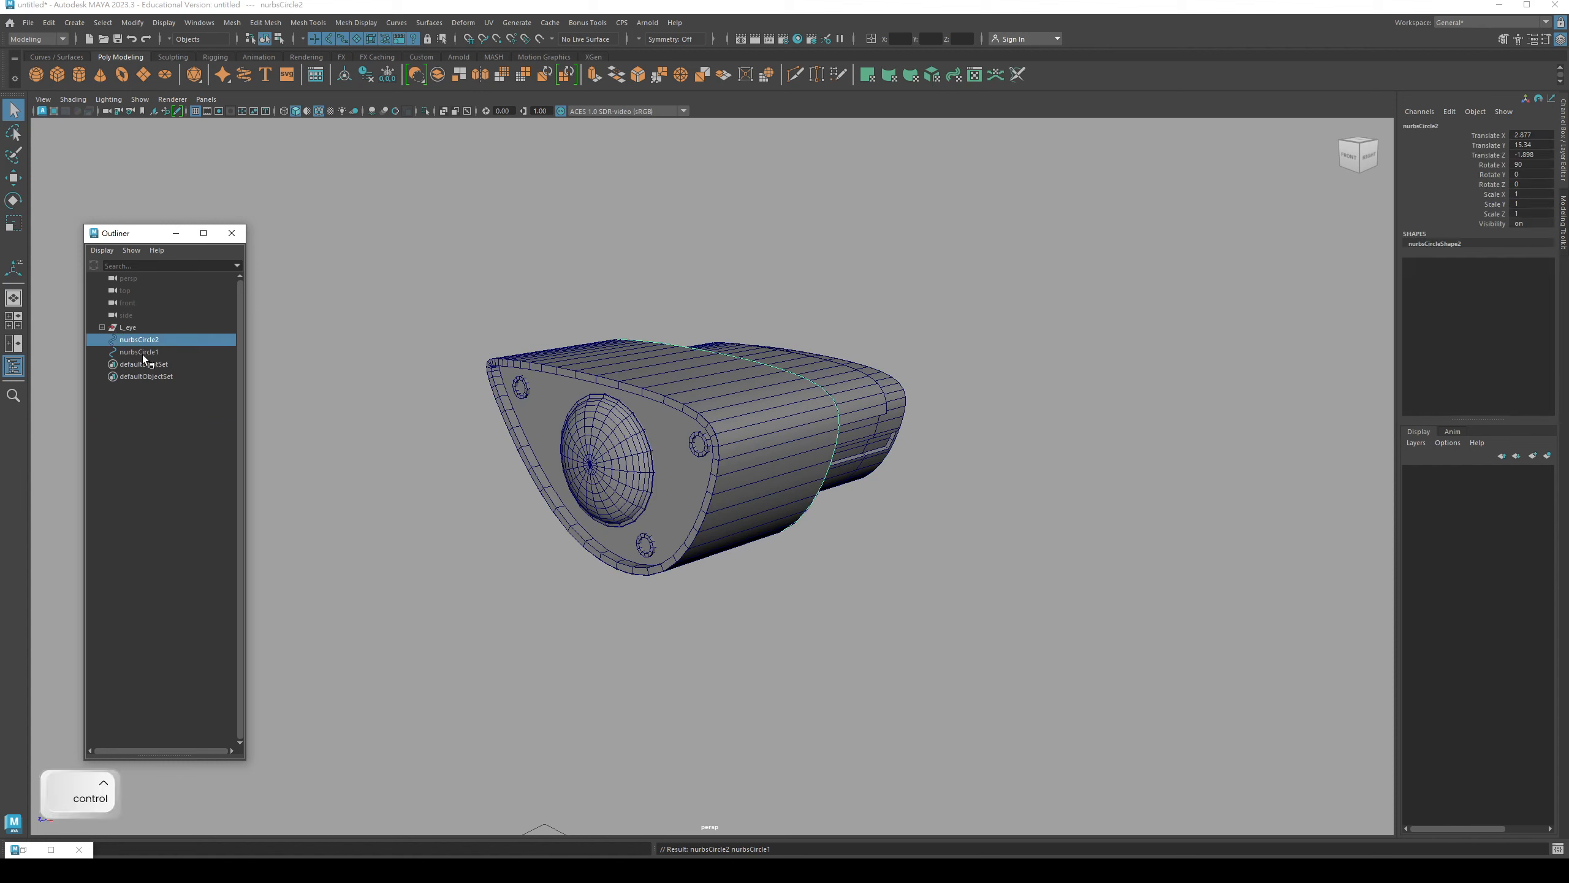
{"action": "left_click", "coordinate": [142, 352], "text": "ctrl"}
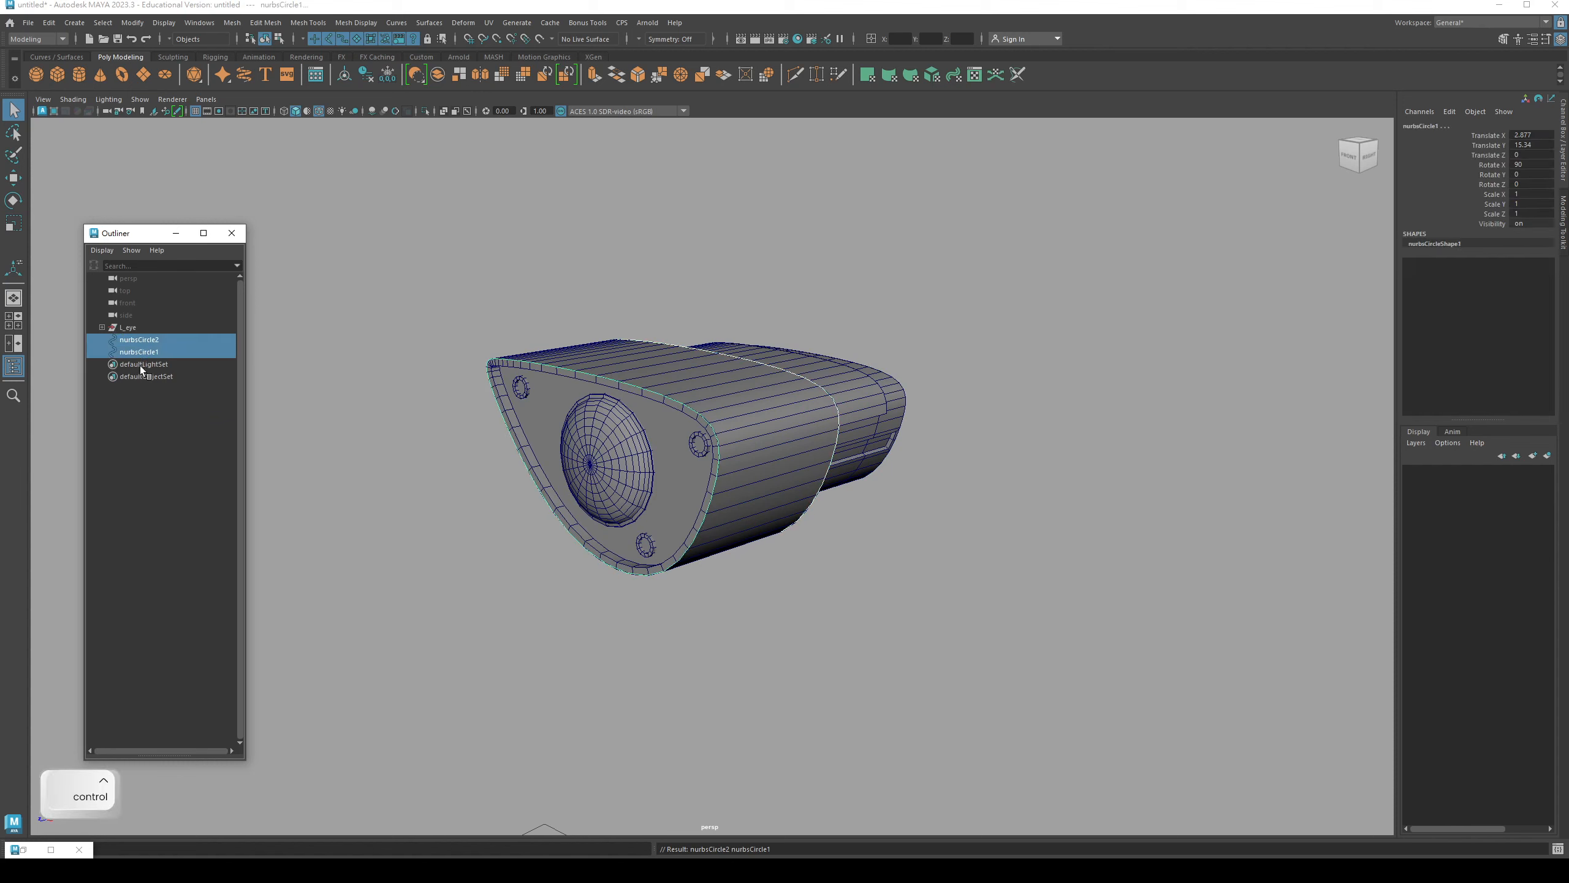
{"action": "key", "text": "ctrl+g"}
{"action": "double_click", "coordinate": [131, 340]}
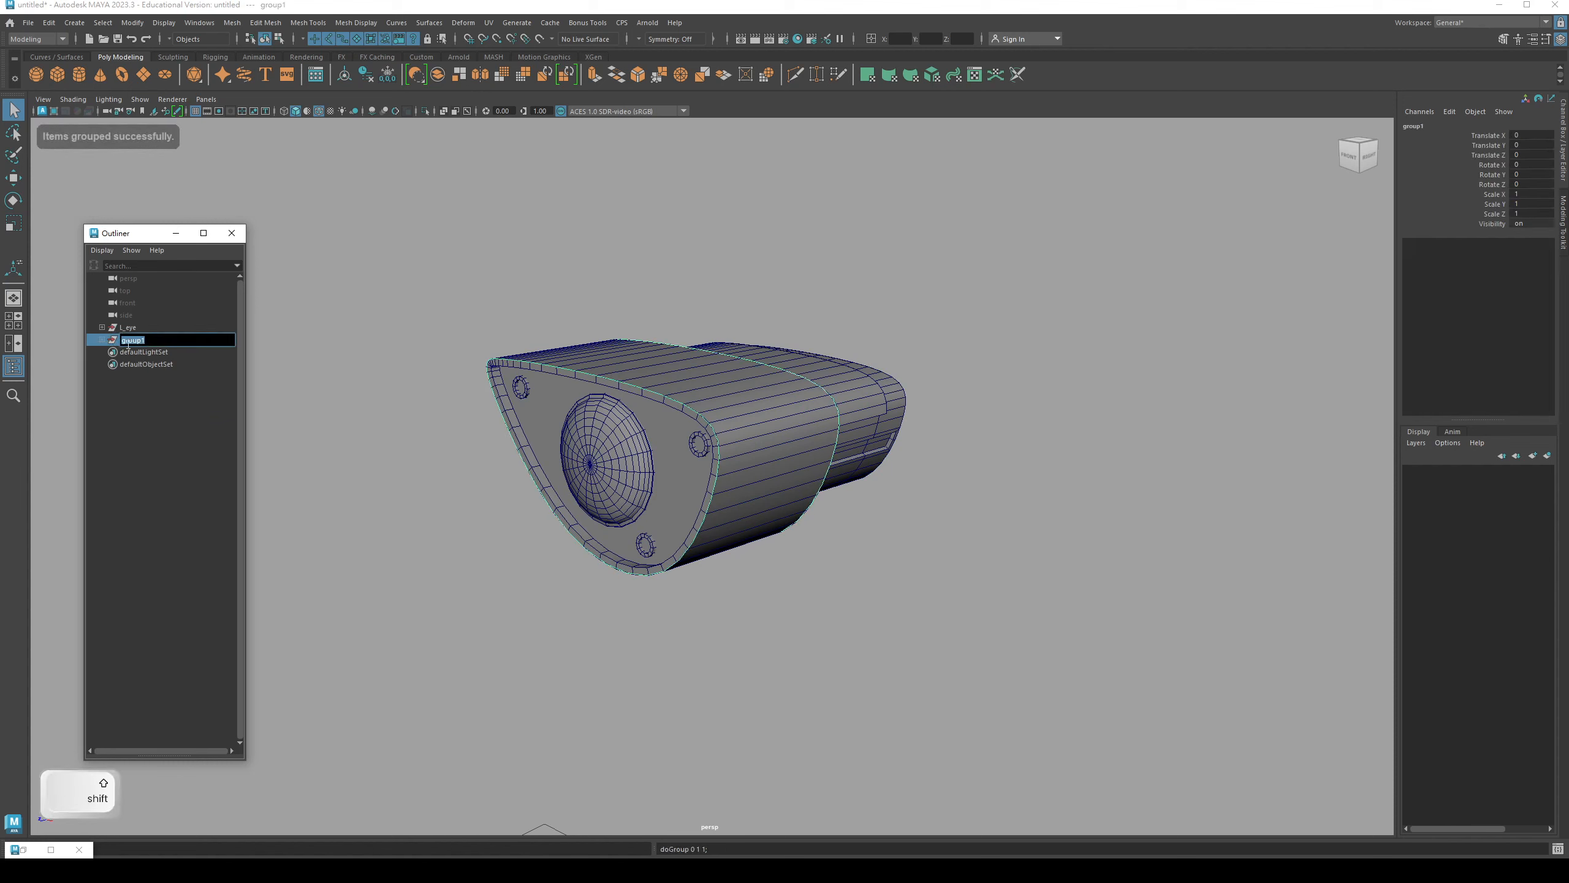
{"action": "type", "text": "Curve"}
{"action": "key", "text": "Return"}
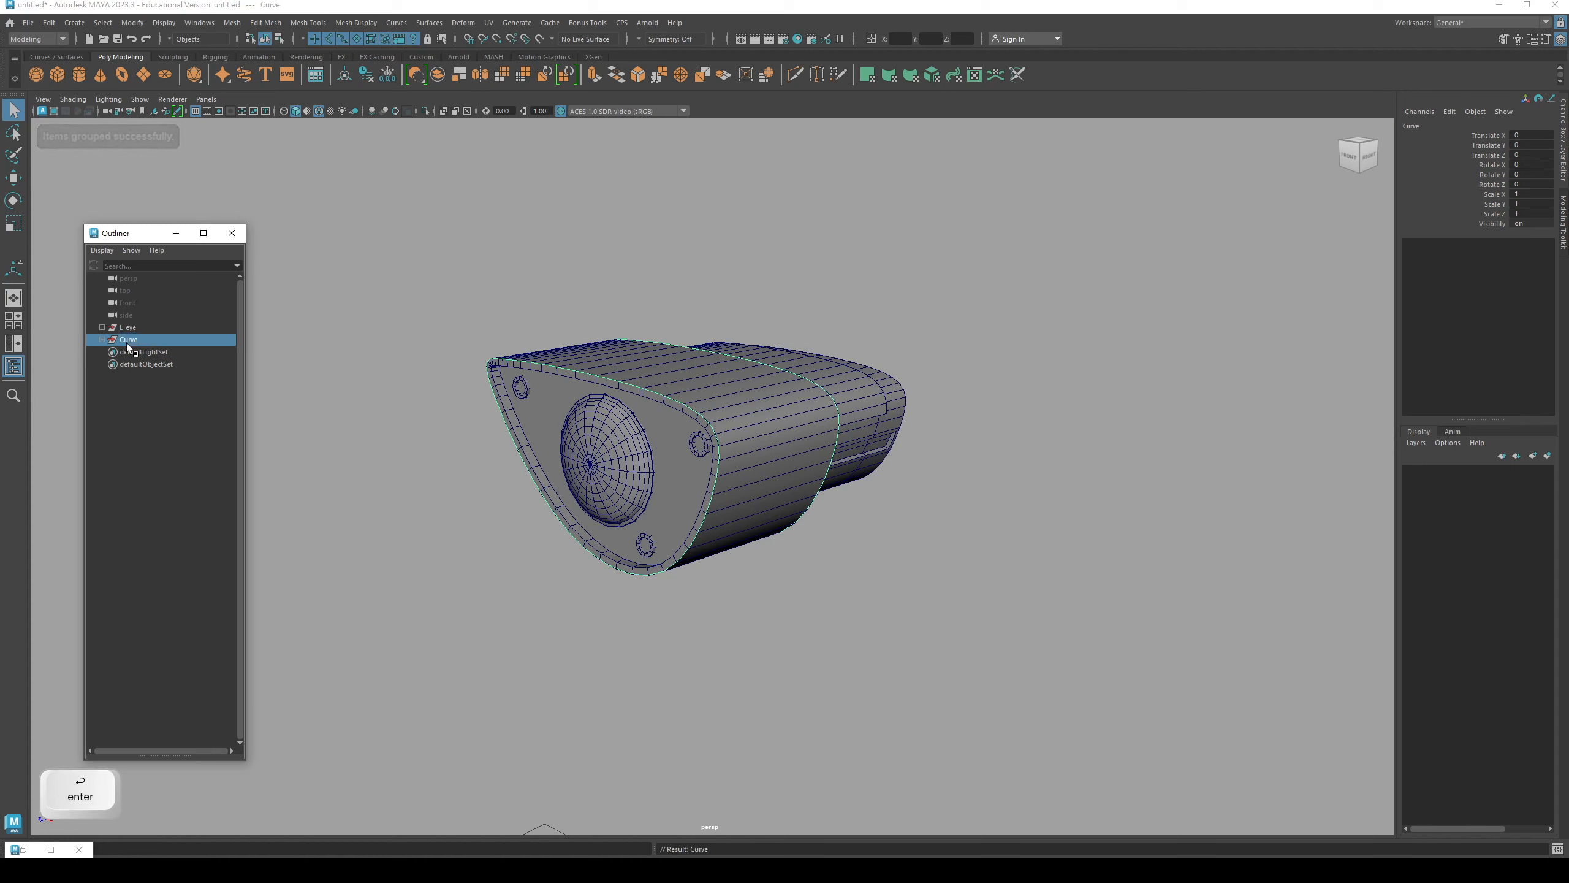
{"action": "key", "text": "ctrl+h"}
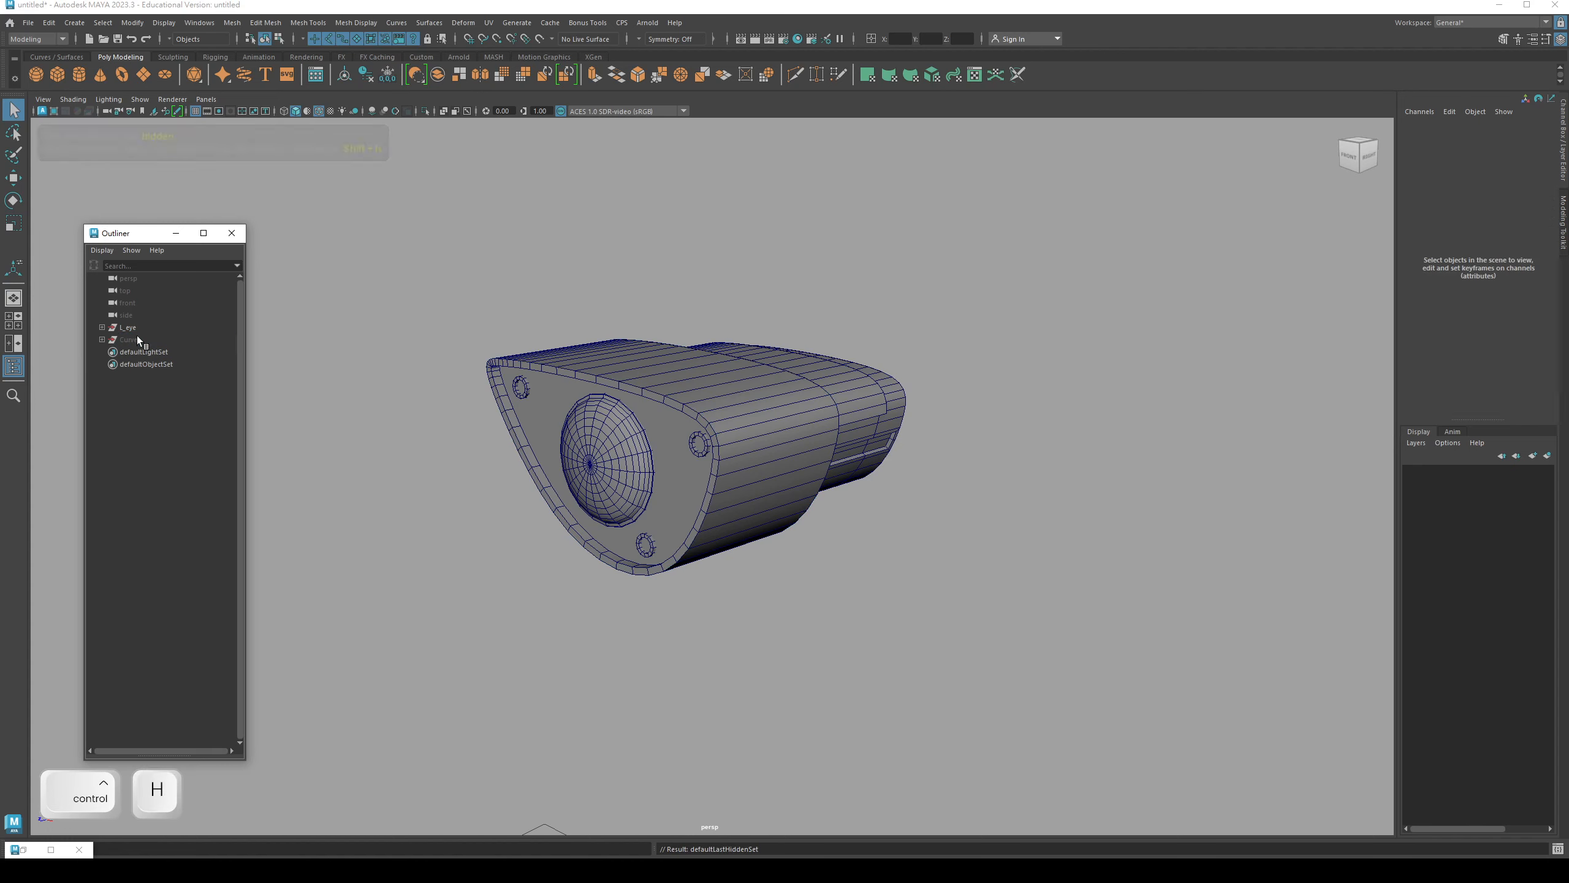
- In the front view, center the pivot of the L_eye group on its geometry
{"action": "left_click_drag", "start_coordinate": [143, 236], "coordinate": [135, 199]}
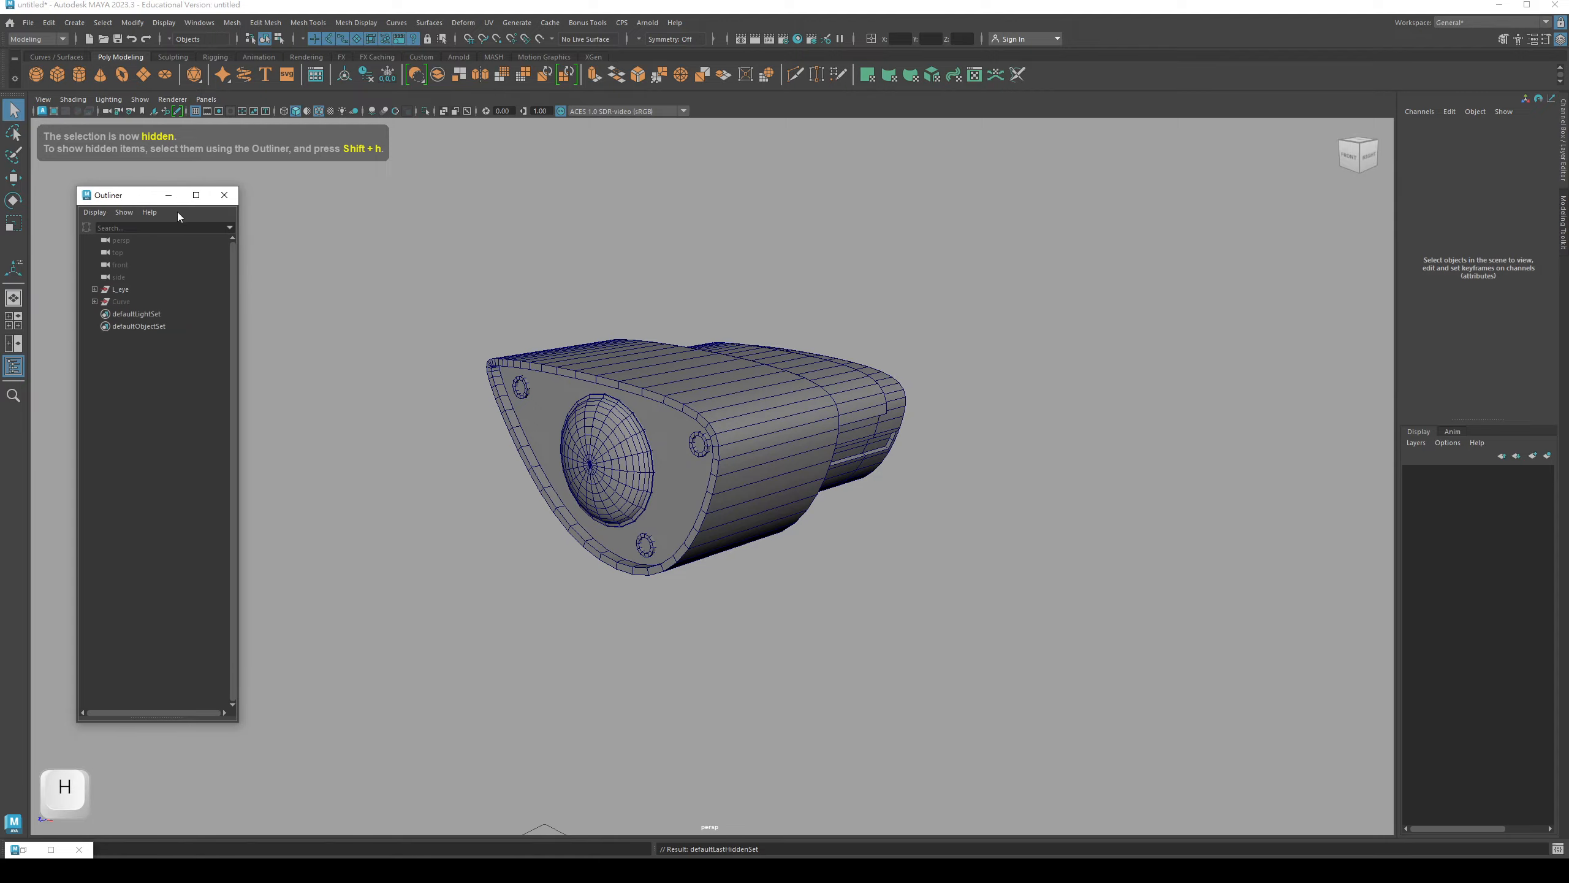
{"action": "left_click", "coordinate": [169, 196]}
{"action": "left_click_drag", "start_coordinate": [495, 510], "coordinate": [595, 468], "text": "alt"}
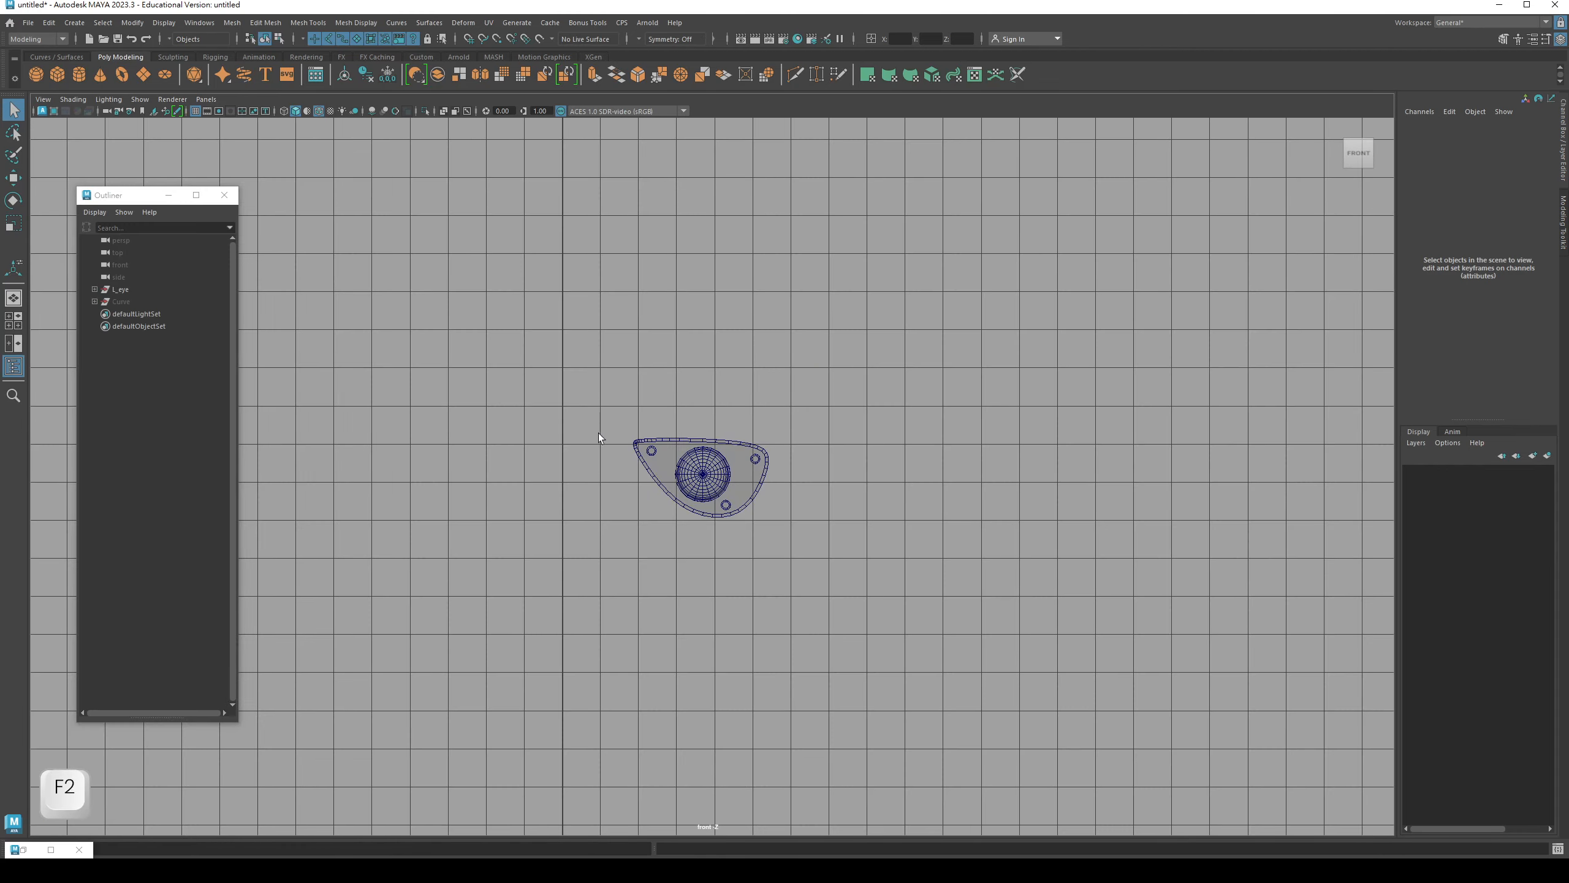
{"action": "right_click_drag", "start_coordinate": [598, 433], "coordinate": [652, 473], "text": "alt"}
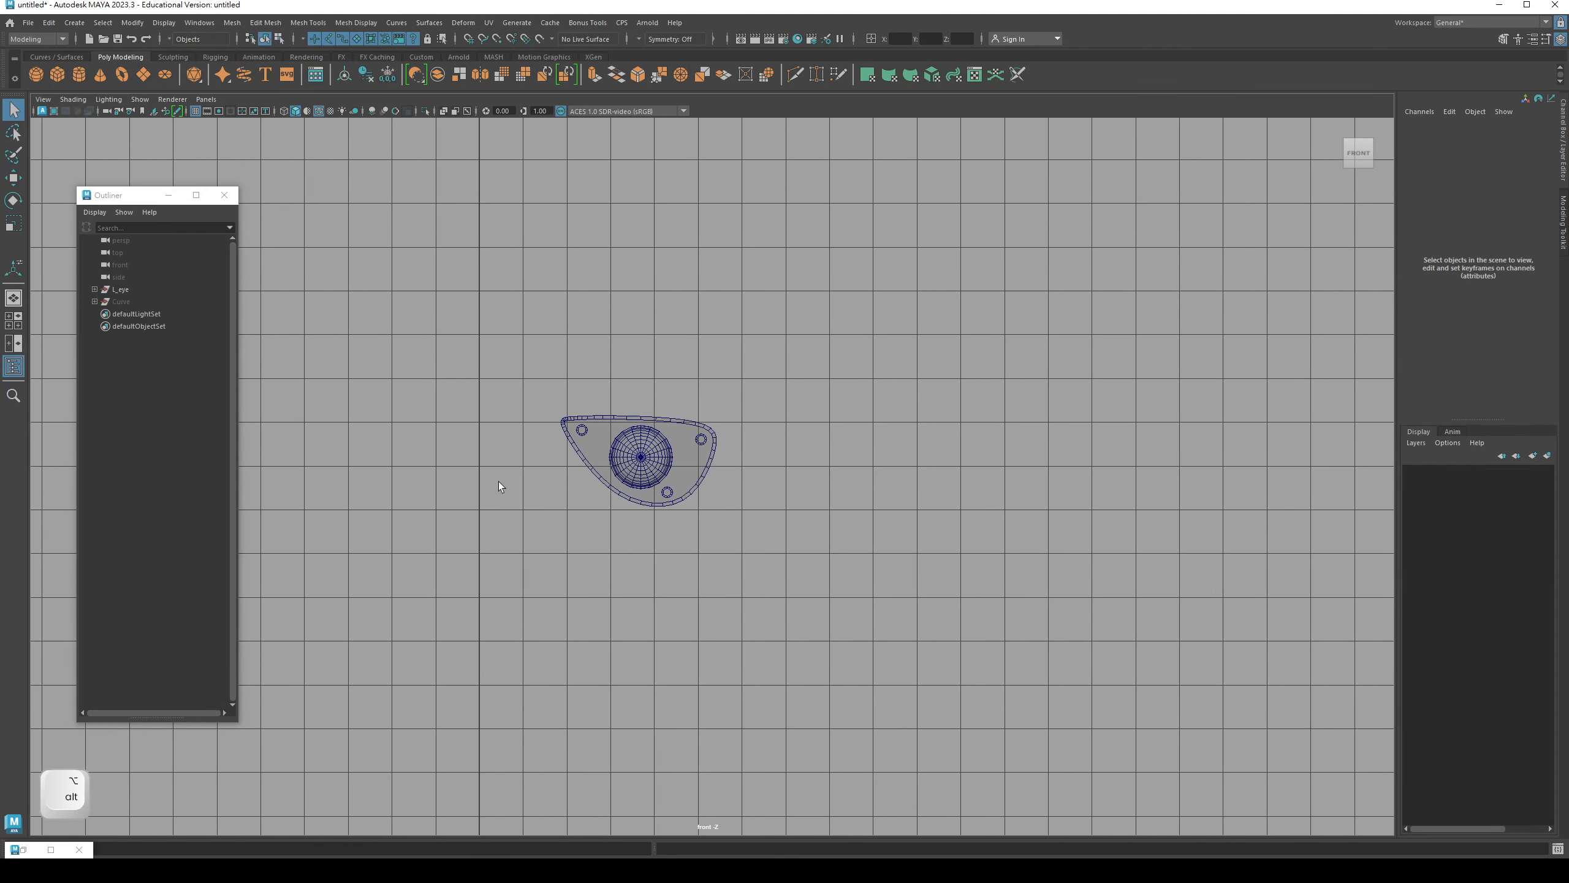
{"action": "middle_click_drag", "start_coordinate": [499, 482], "coordinate": [508, 488], "text": "alt"}
{"action": "left_click", "coordinate": [141, 291]}
{"action": "key", "text": "w"}
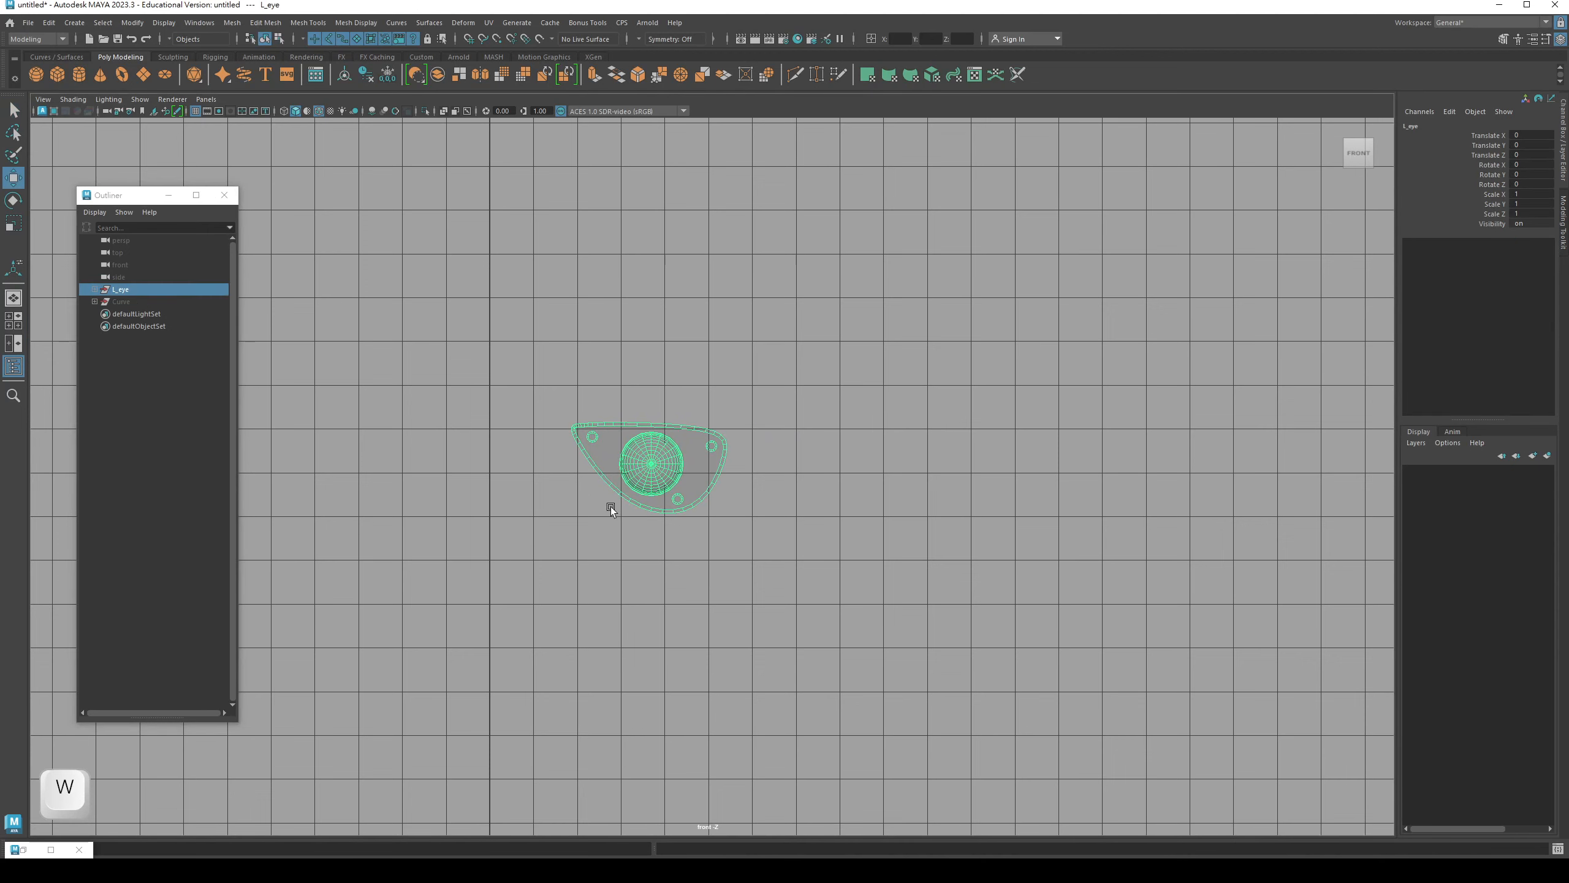
{"action": "right_click_drag", "start_coordinate": [618, 400], "coordinate": [517, 496], "text": "alt"}
{"action": "middle_click_drag", "start_coordinate": [518, 496], "coordinate": [517, 180], "text": "alt"}
{"action": "middle_click_drag", "start_coordinate": [577, 406], "coordinate": [569, 484], "text": "alt"}
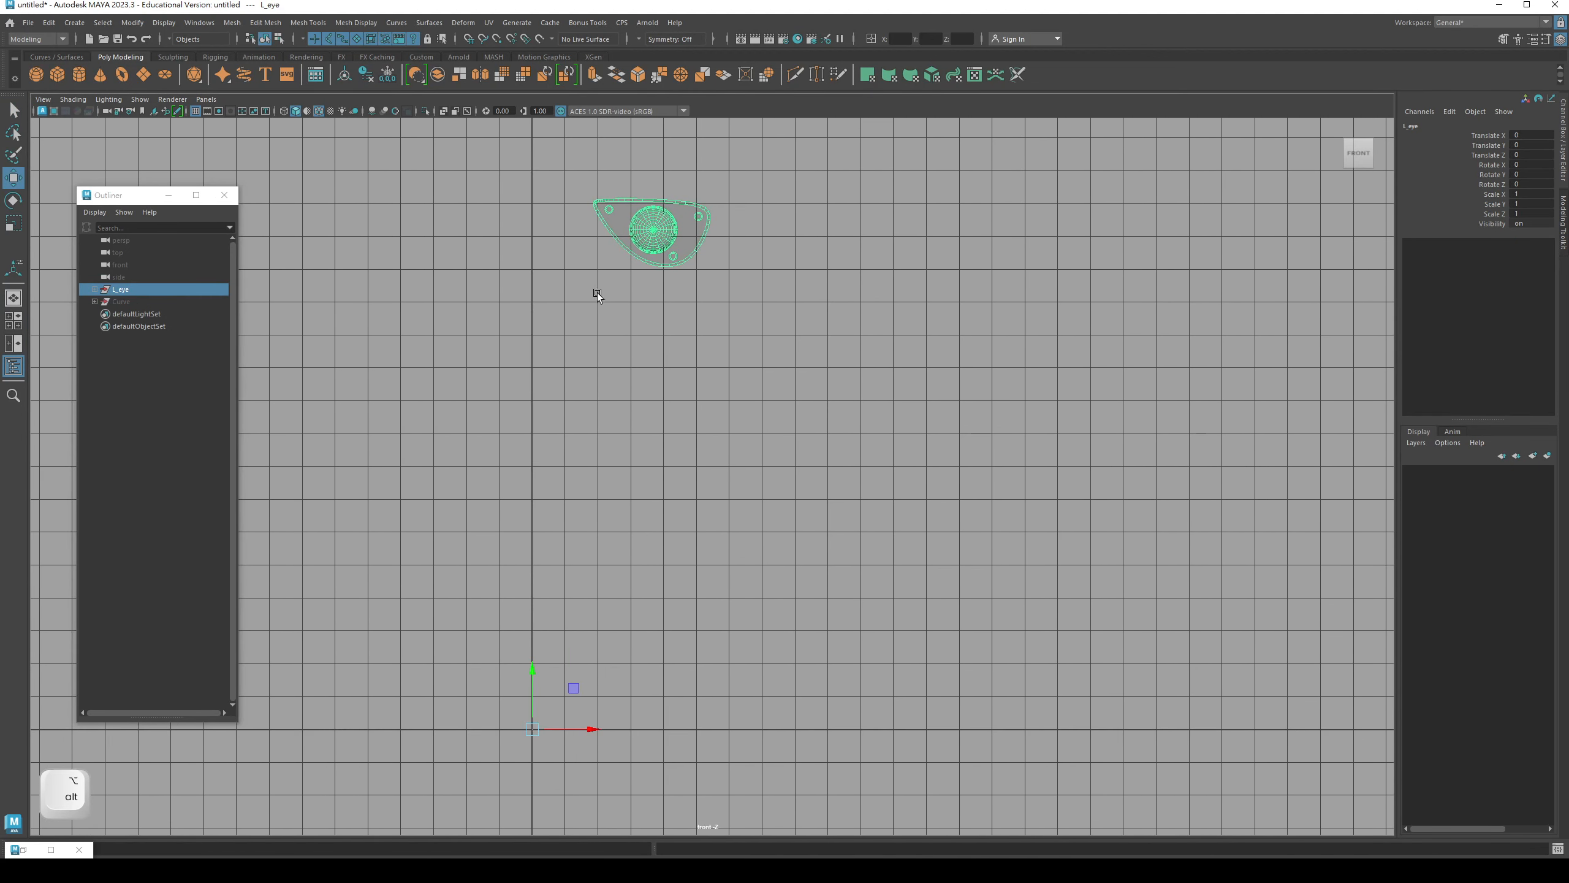
{"action": "left_click", "coordinate": [132, 23]}
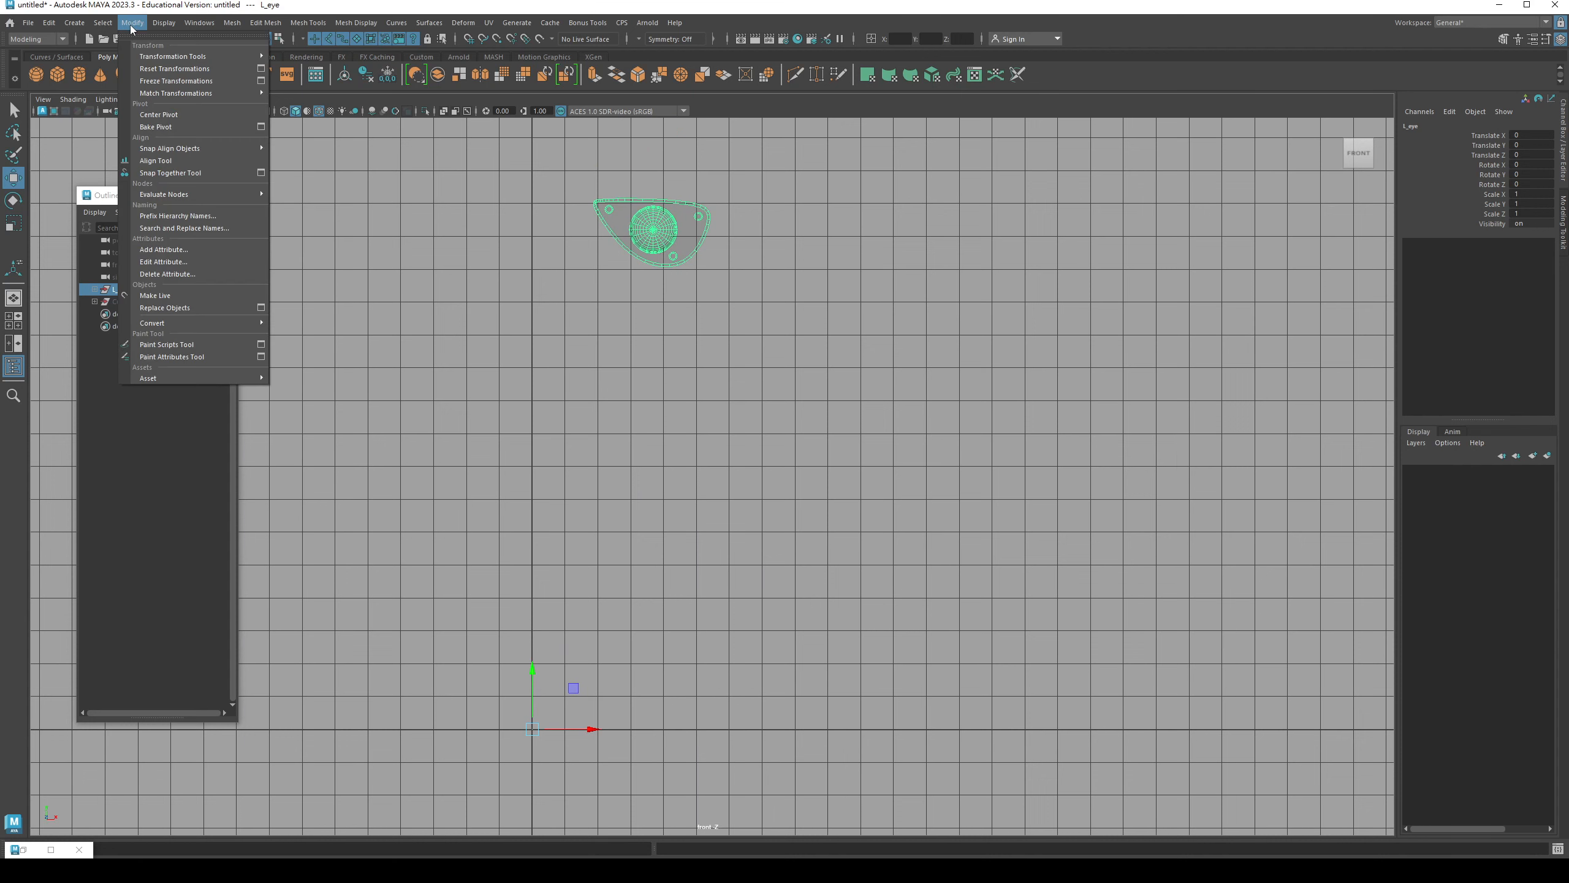
{"action": "left_click", "coordinate": [162, 116]}
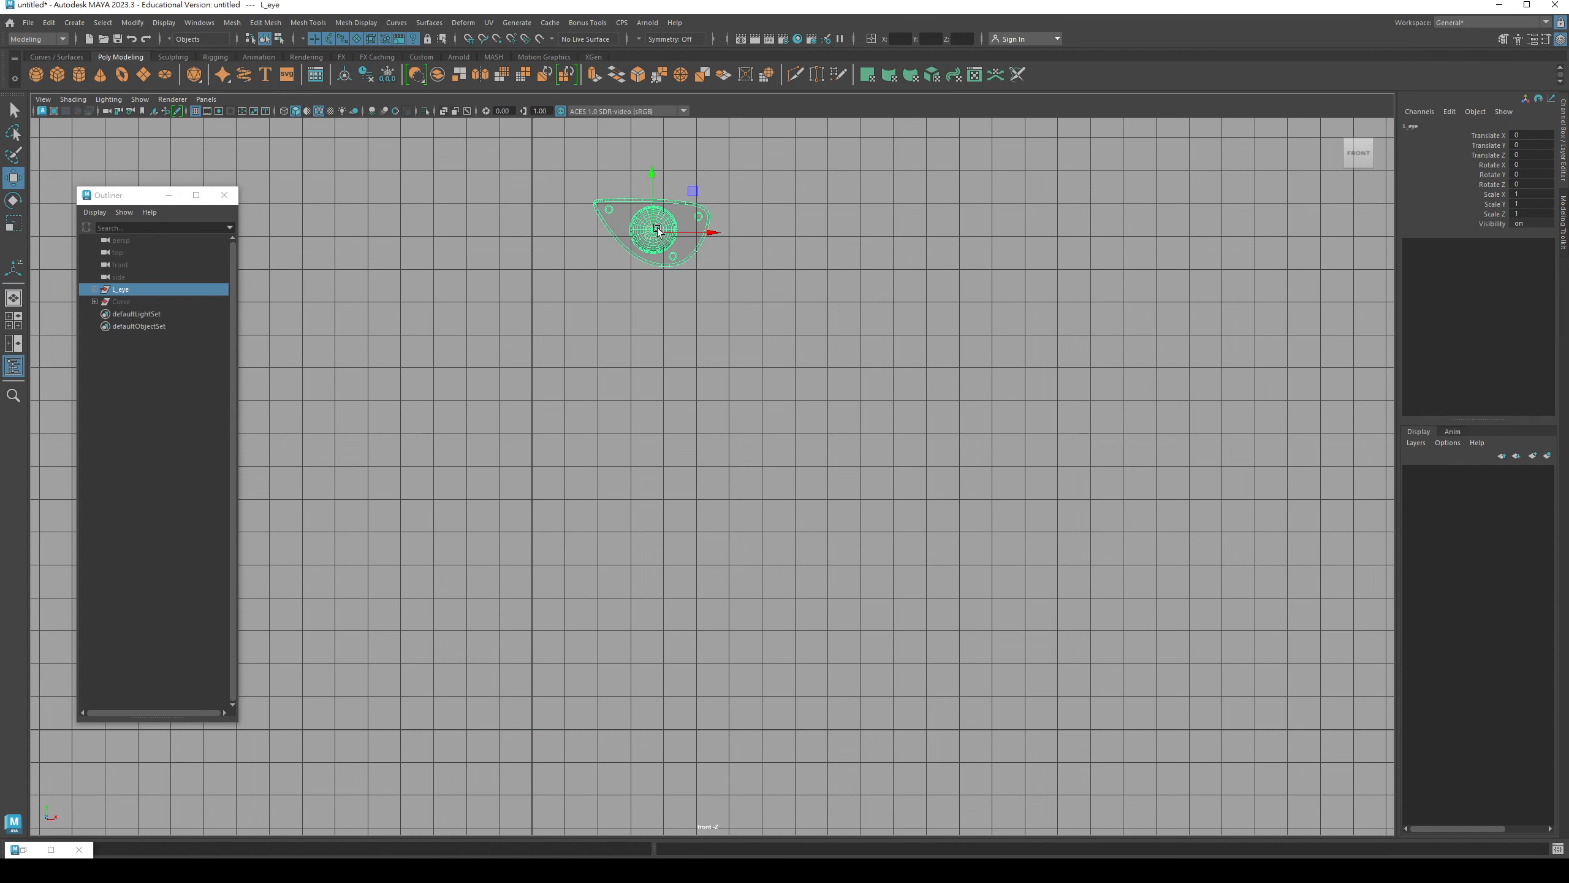
- Move the L_eye group closer to the origin, to about X -1.418, Y -2.332, and freeze its transformations
{"action": "left_click_drag", "start_coordinate": [654, 232], "coordinate": [610, 309]}
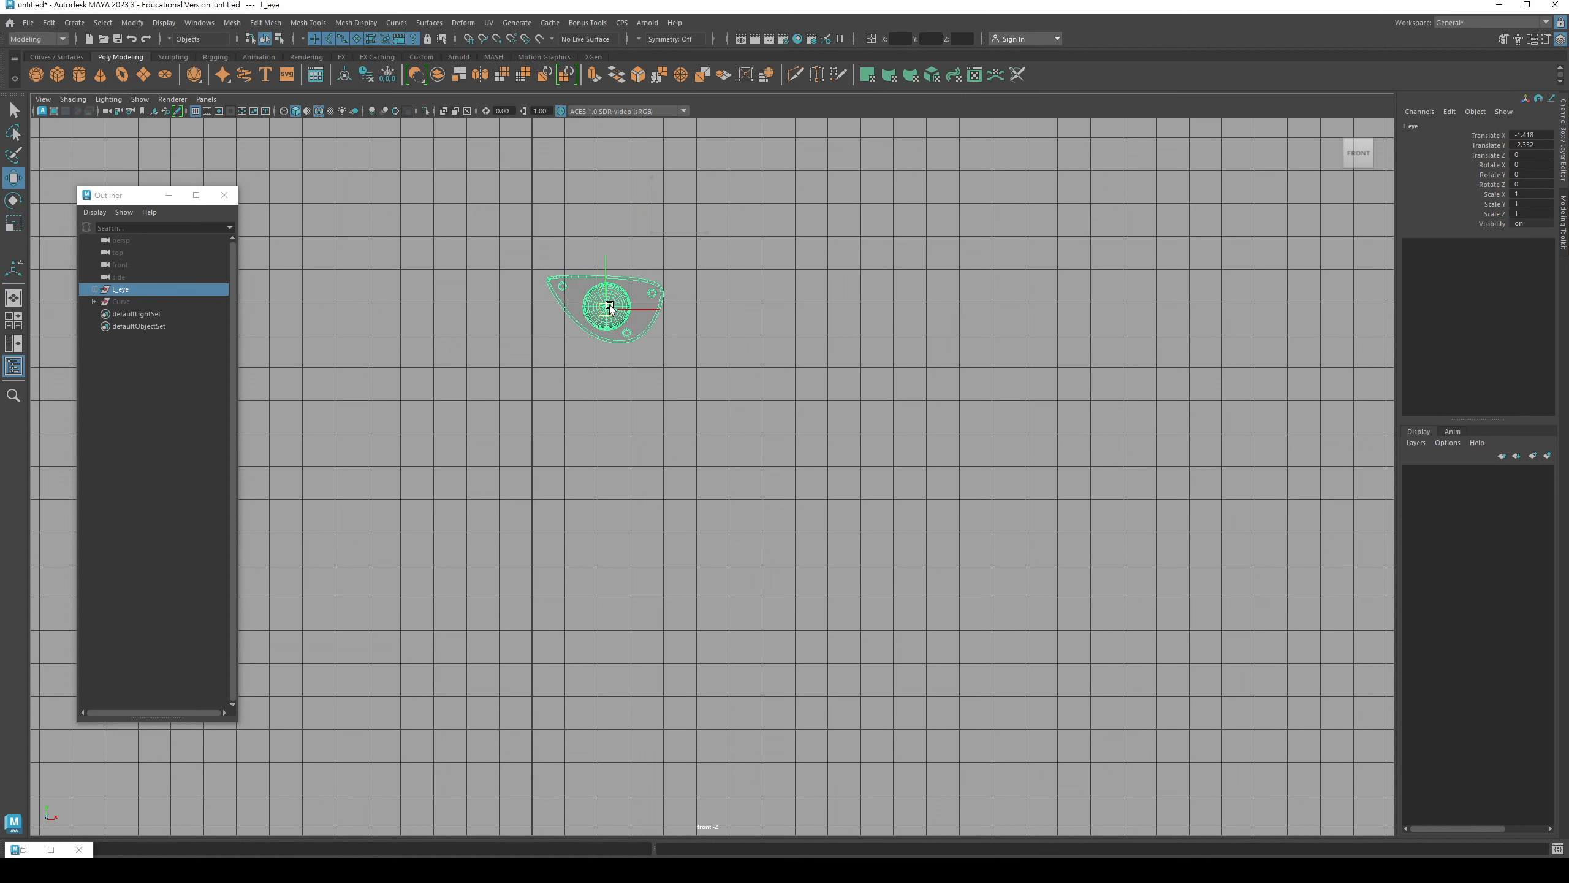
{"action": "key", "text": "q"}
{"action": "right_click_drag", "start_coordinate": [630, 357], "coordinate": [674, 338], "text": "alt"}
{"action": "middle_click_drag", "start_coordinate": [674, 339], "coordinate": [728, 408], "text": "alt"}
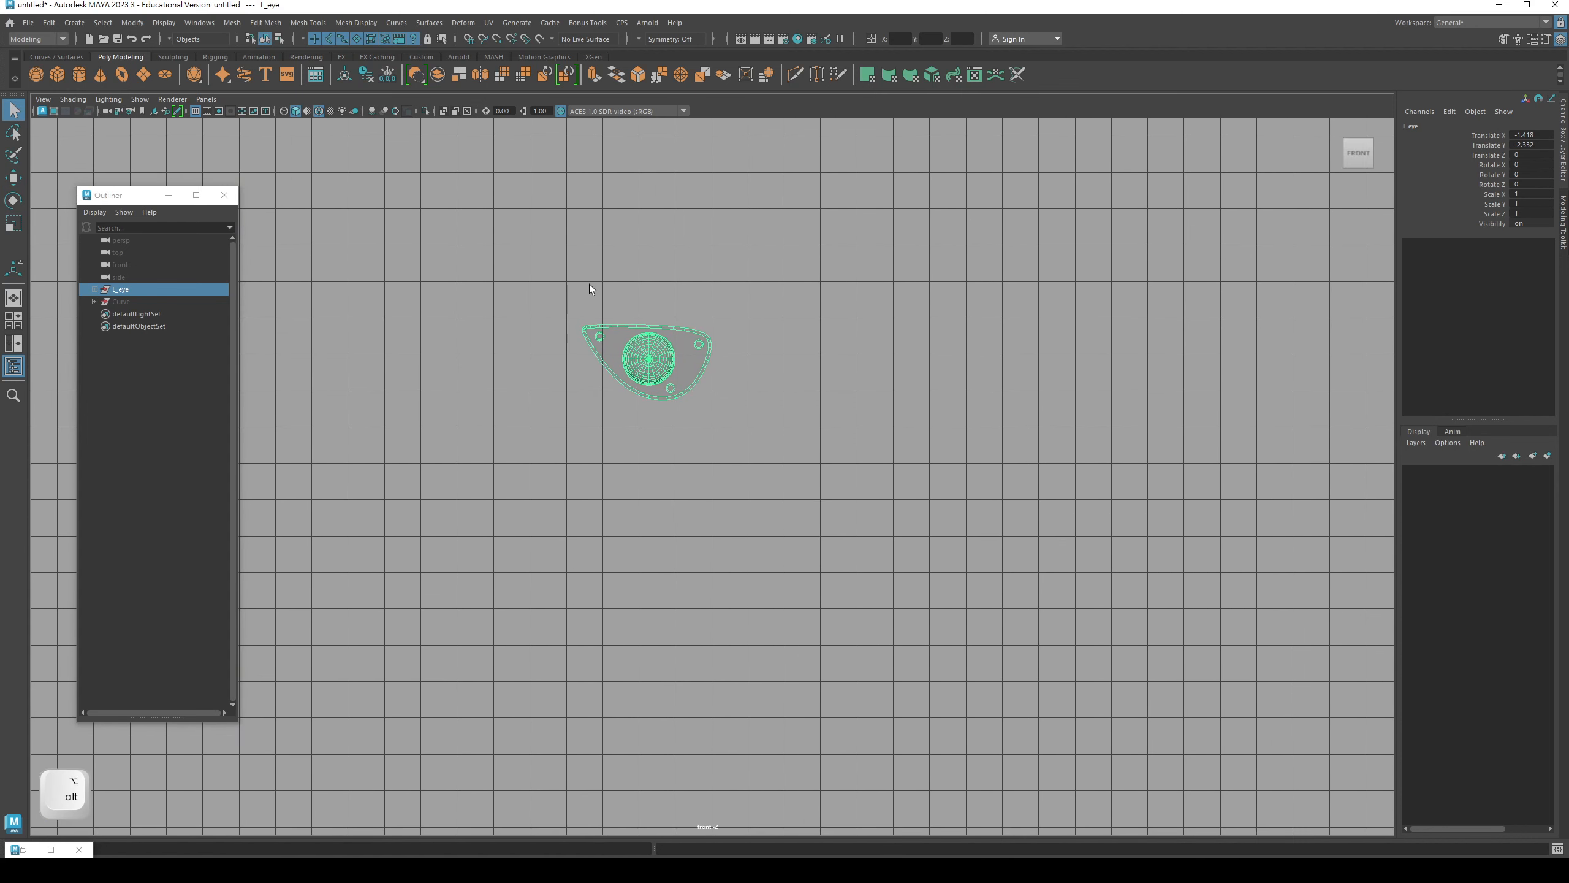
{"action": "left_click", "coordinate": [132, 22]}
{"action": "left_click", "coordinate": [176, 81]}
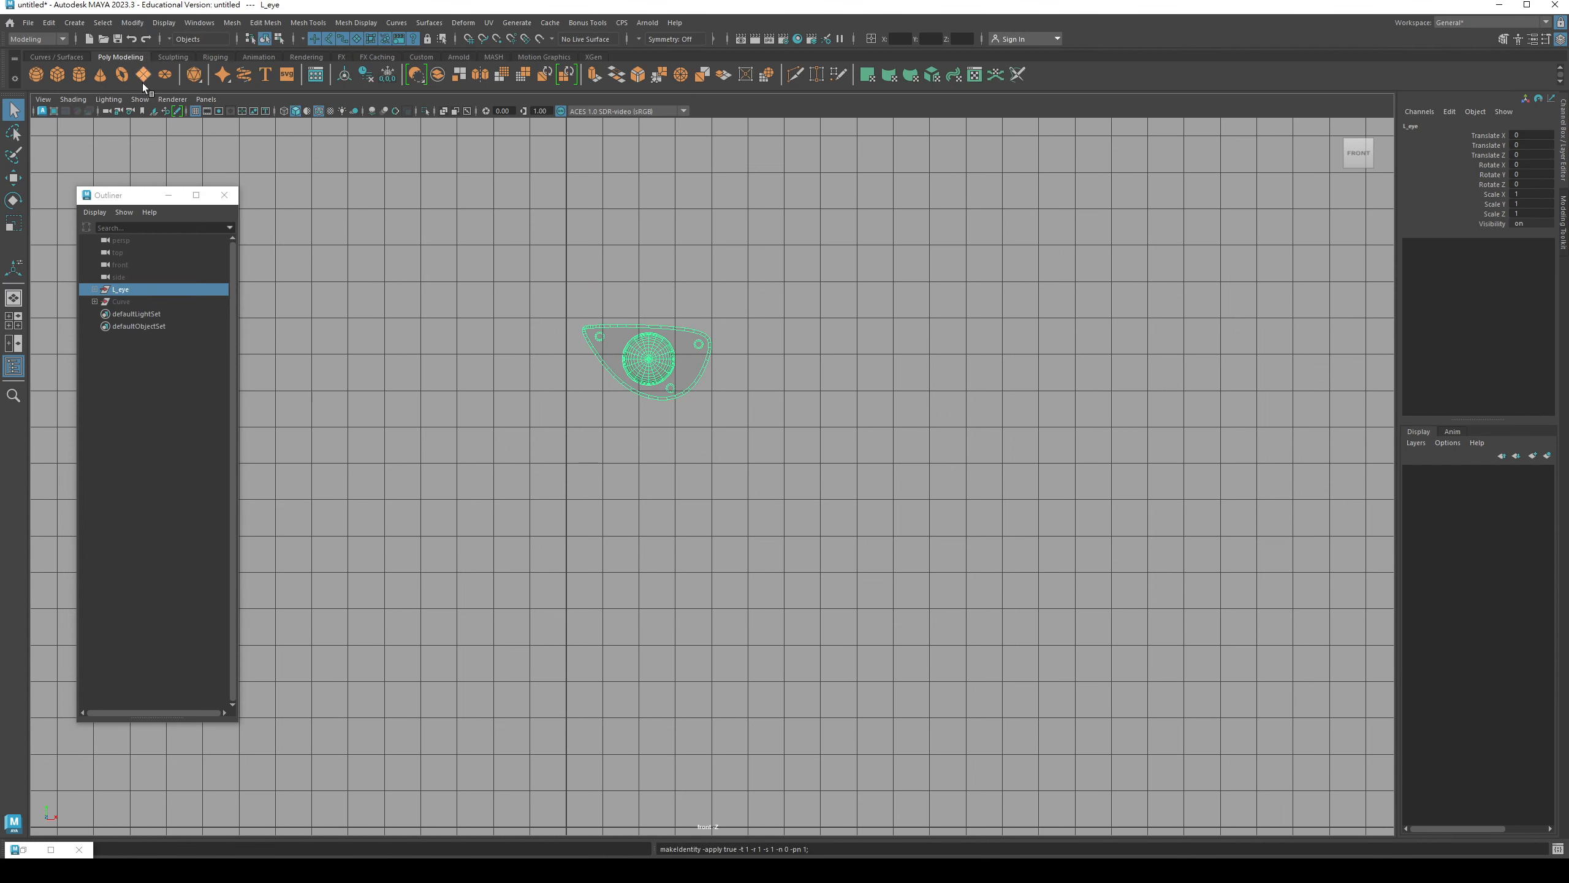
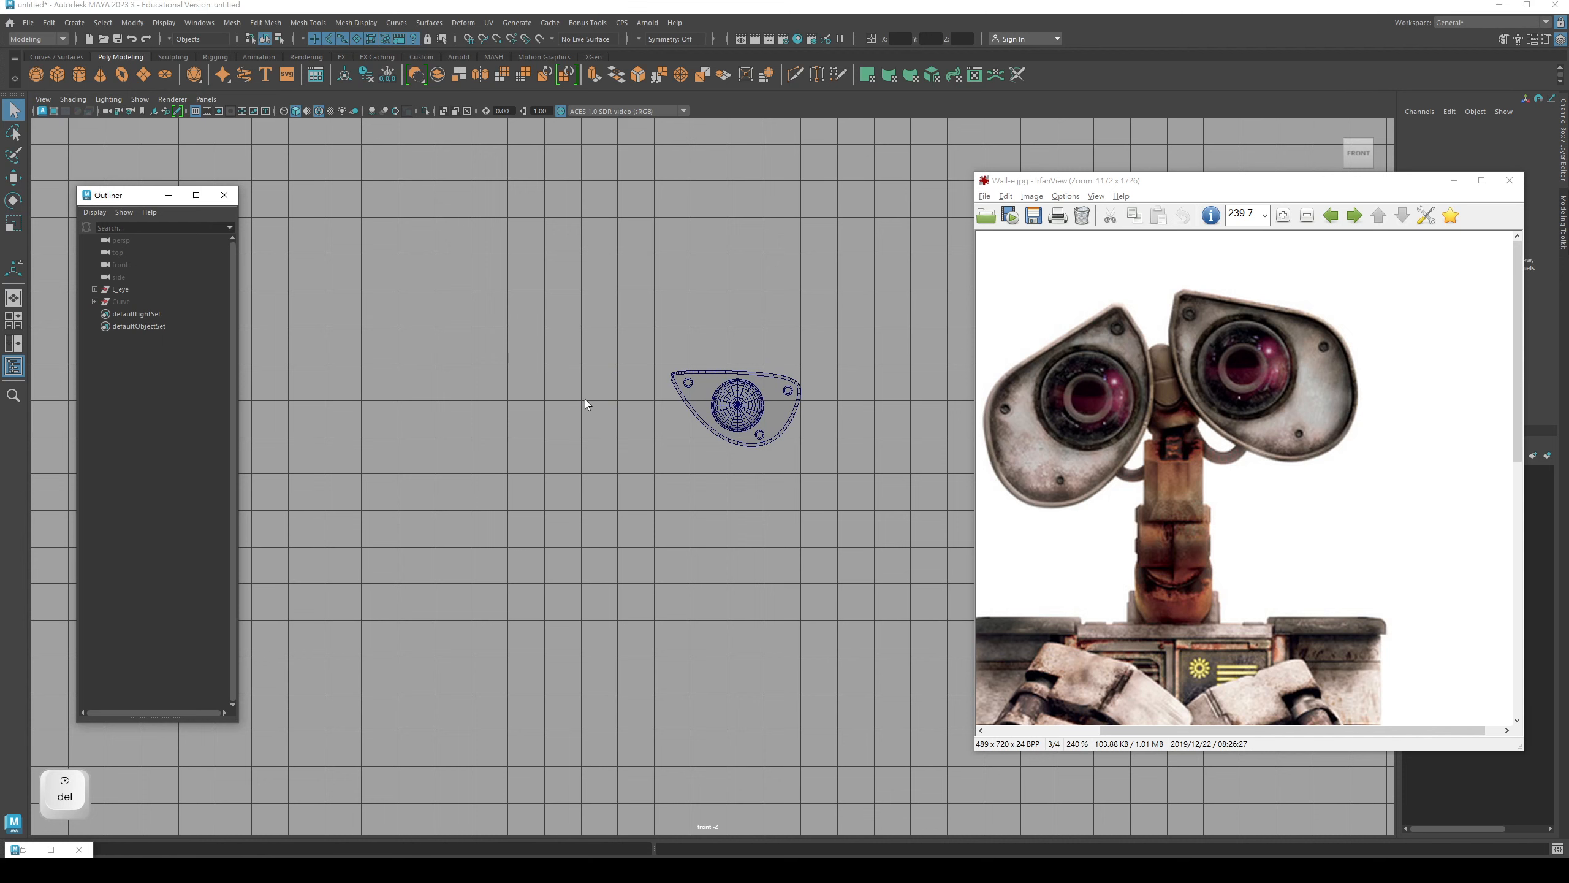
- Center the pivot of the L_eye group on its geometry in the front view
{"action": "key", "text": "q"}
{"action": "middle_click_drag", "start_coordinate": [754, 421], "coordinate": [636, 477], "text": "alt"}
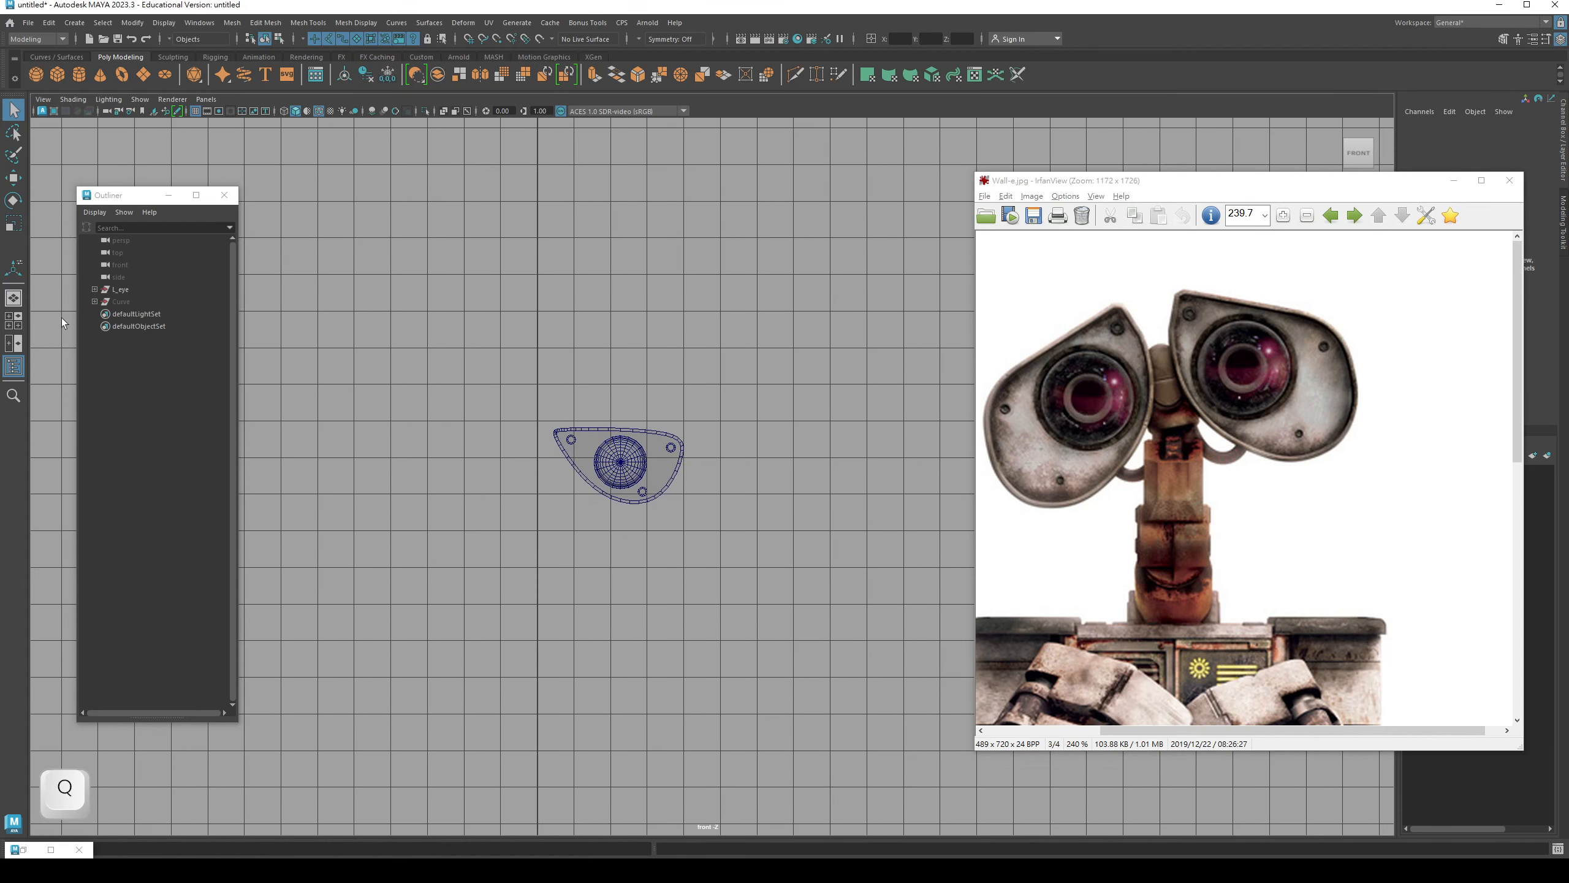
{"action": "left_click", "coordinate": [121, 289]}
{"action": "key", "text": "w"}
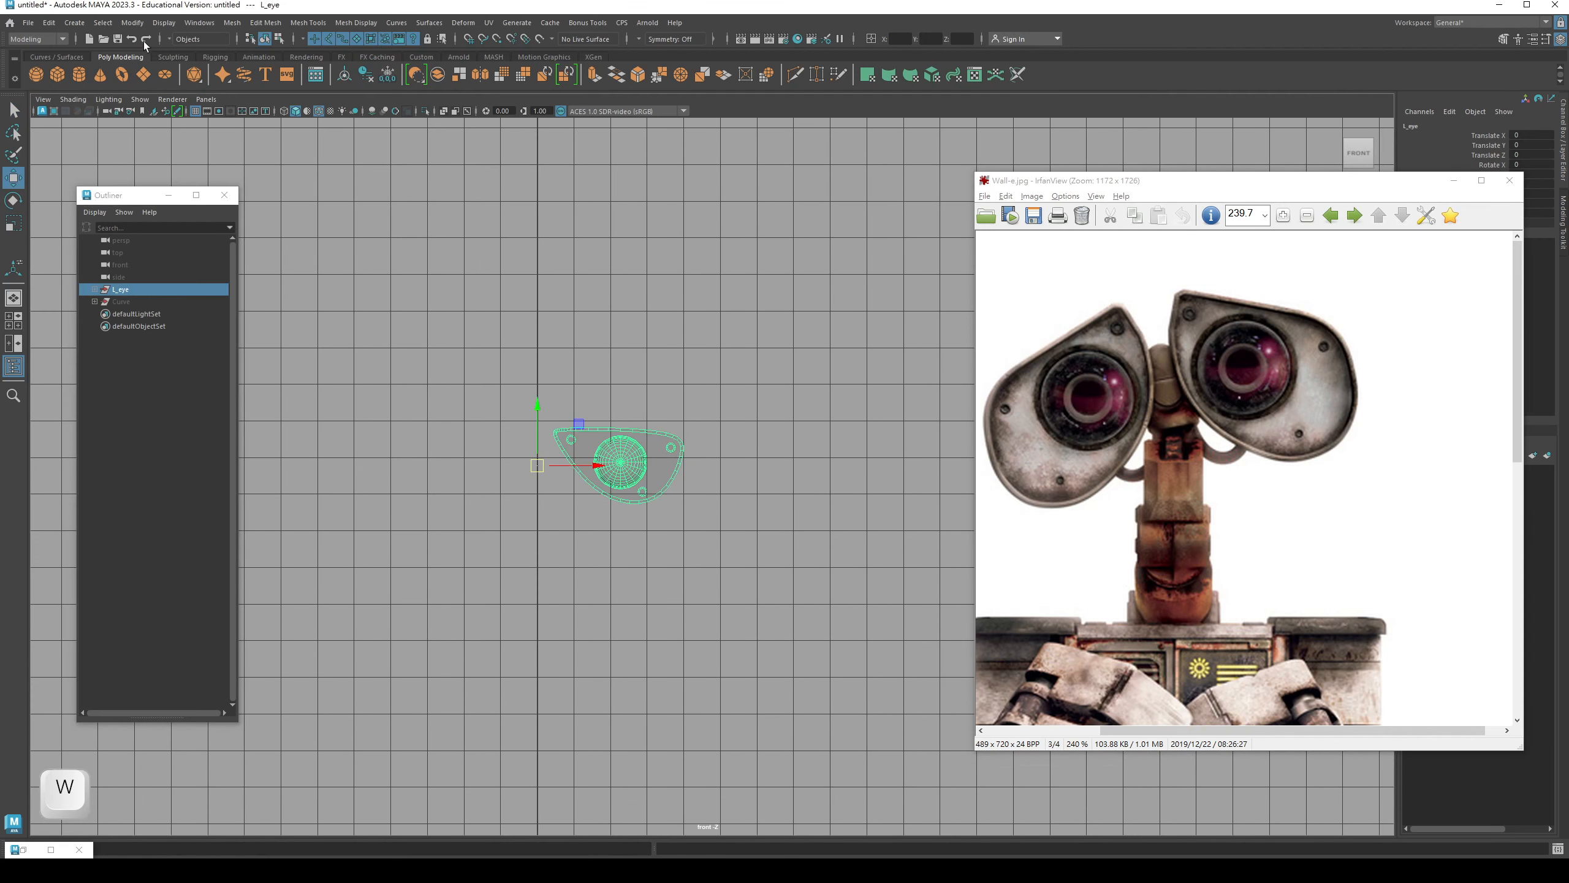
{"action": "left_click", "coordinate": [132, 22]}
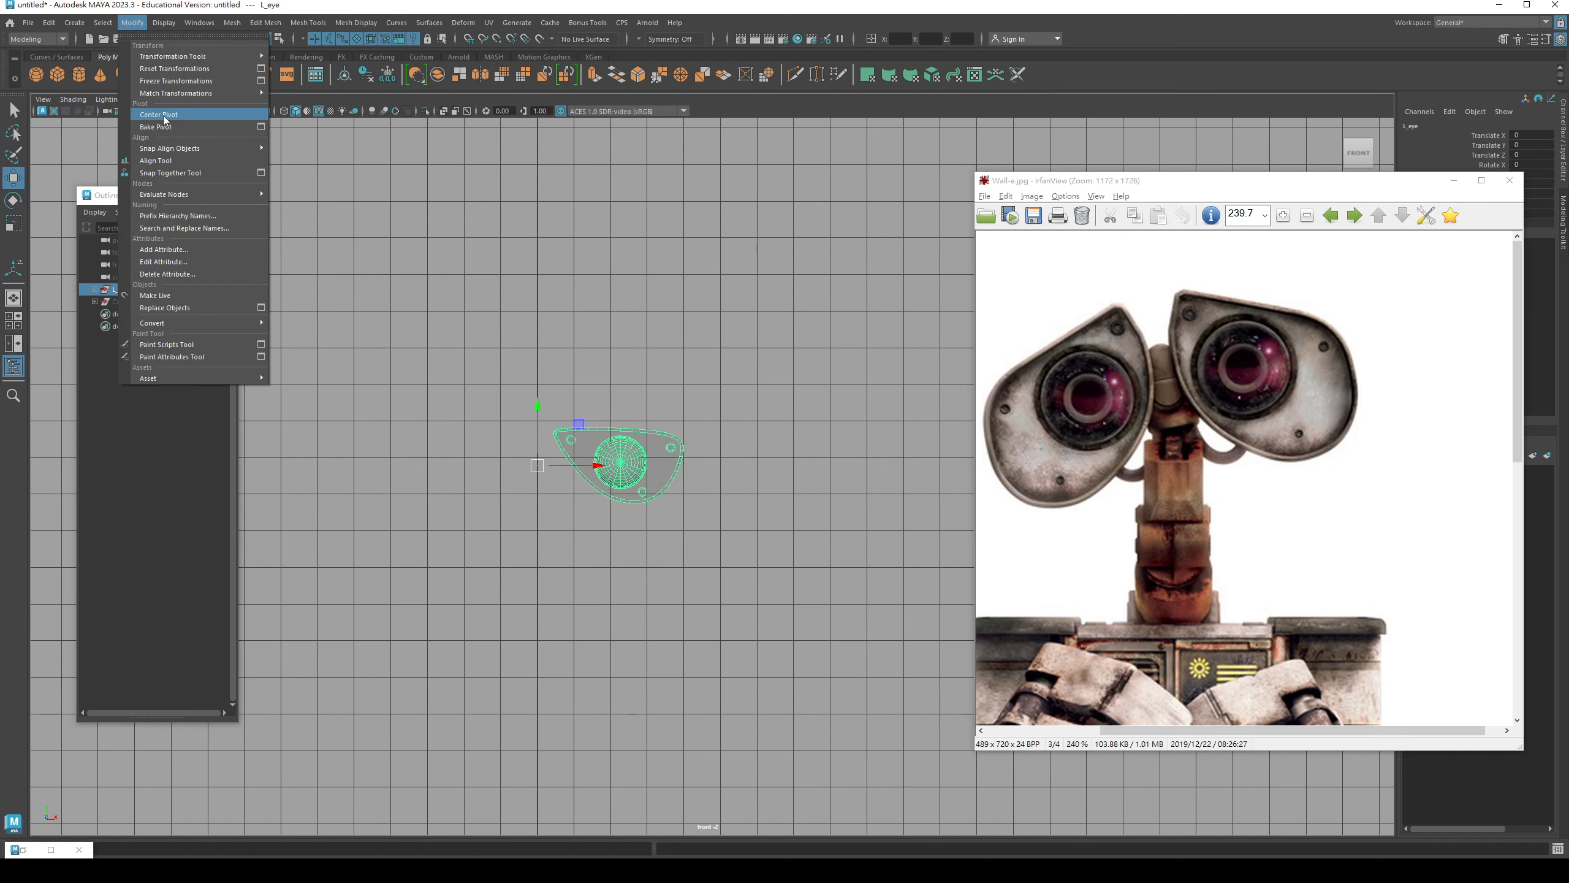
{"action": "left_click", "coordinate": [160, 115]}
- Rotate the L_eye group slightly clockwise in the front view so its outer end tilts down, and freeze its transformations
{"action": "key", "text": "e"}
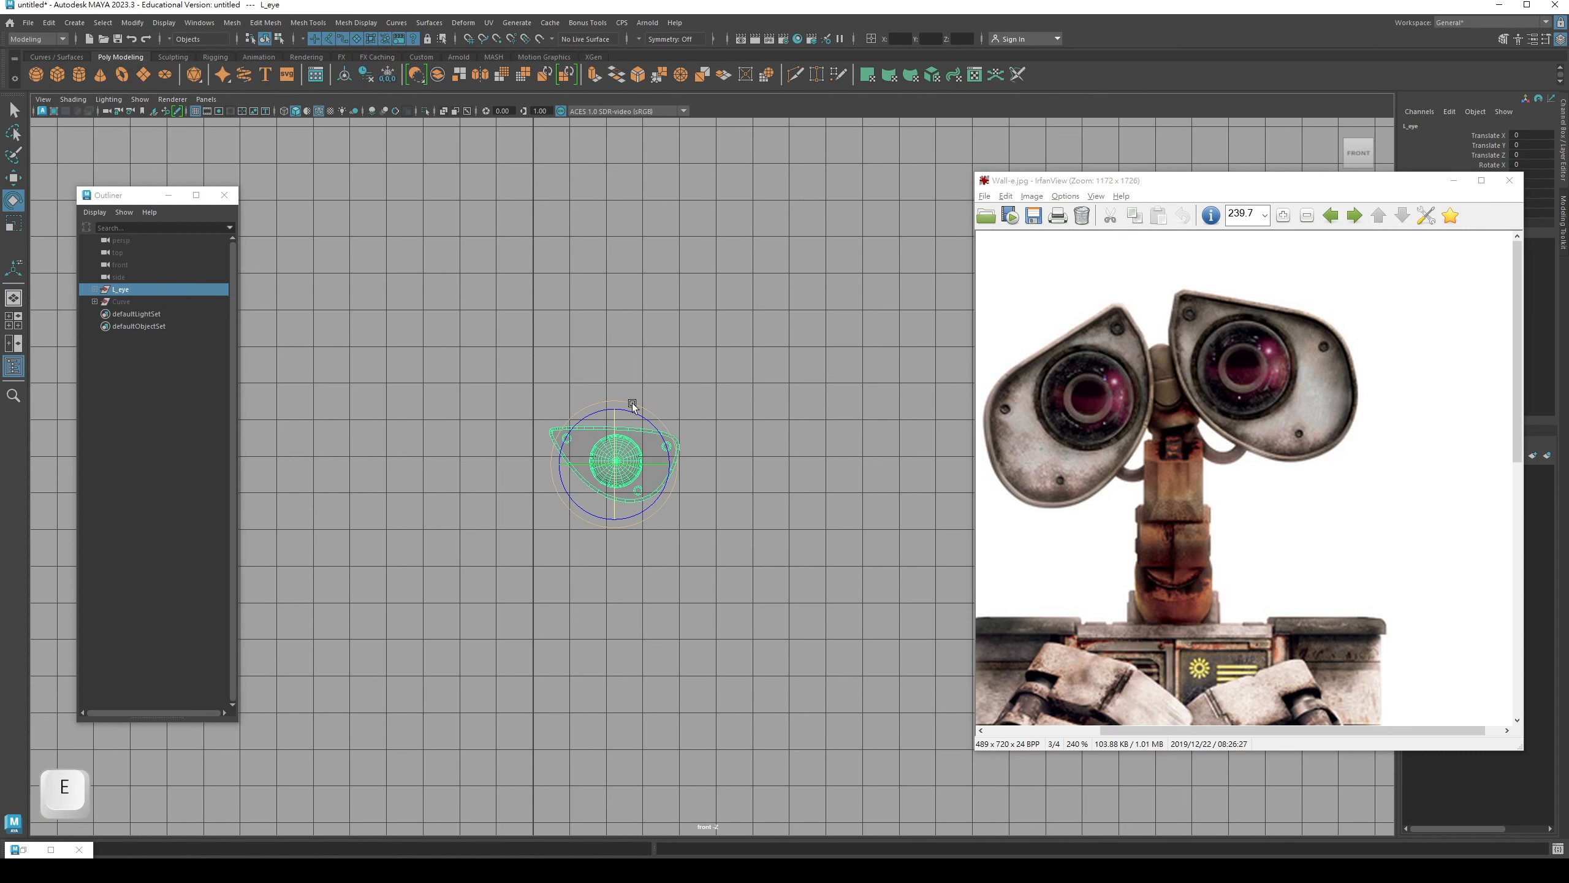
{"action": "left_click_drag", "start_coordinate": [634, 405], "coordinate": [643, 406]}
{"action": "middle_click_drag", "start_coordinate": [643, 407], "coordinate": [571, 330], "text": "alt"}
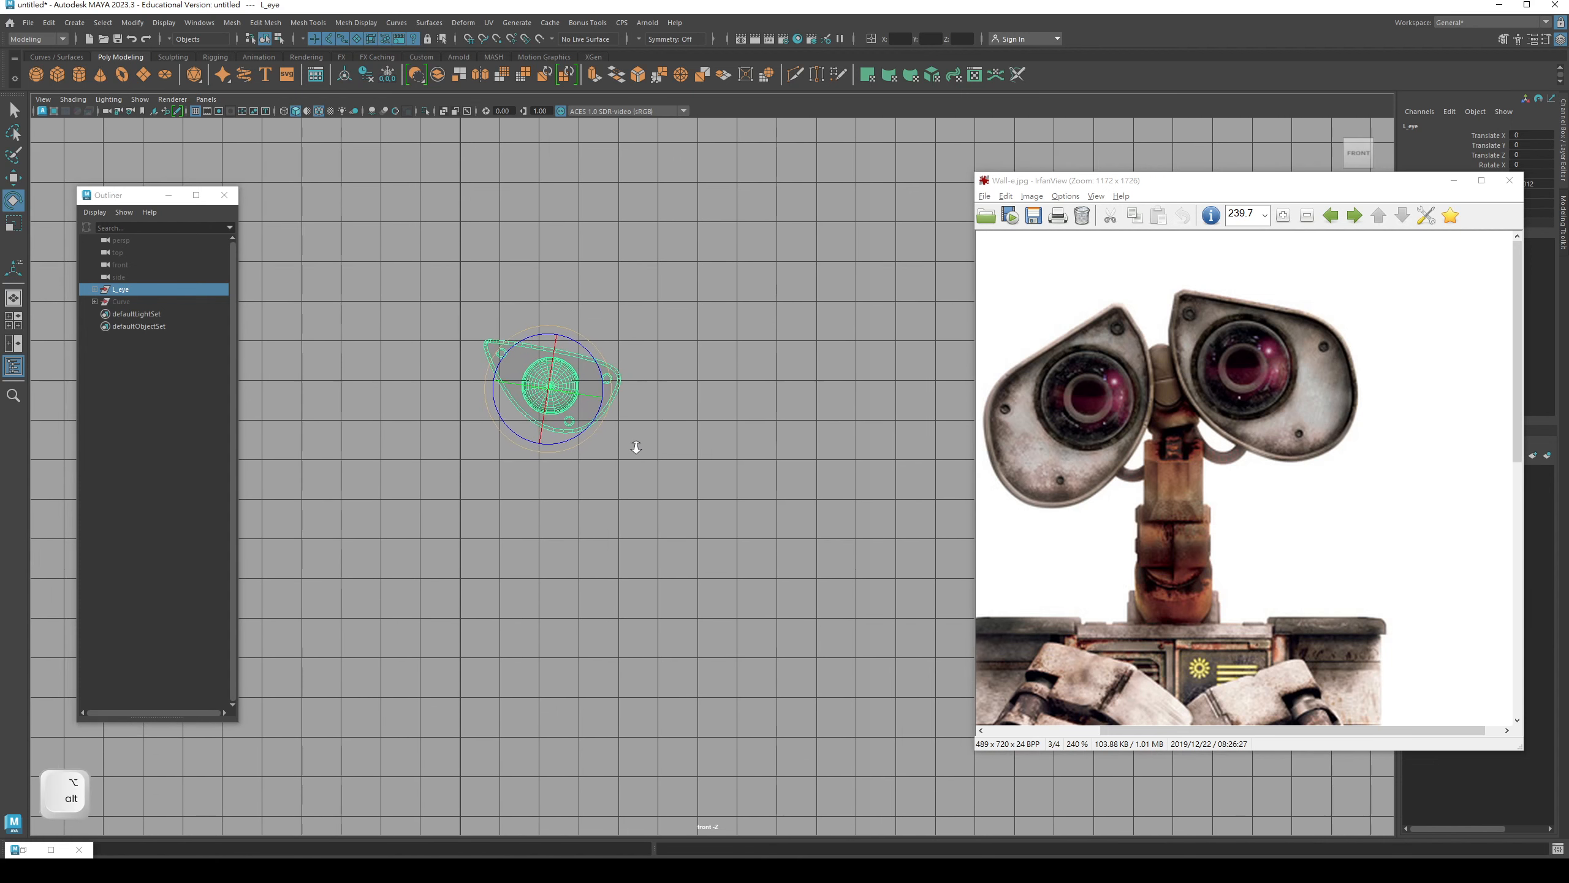
{"action": "key", "text": "w"}
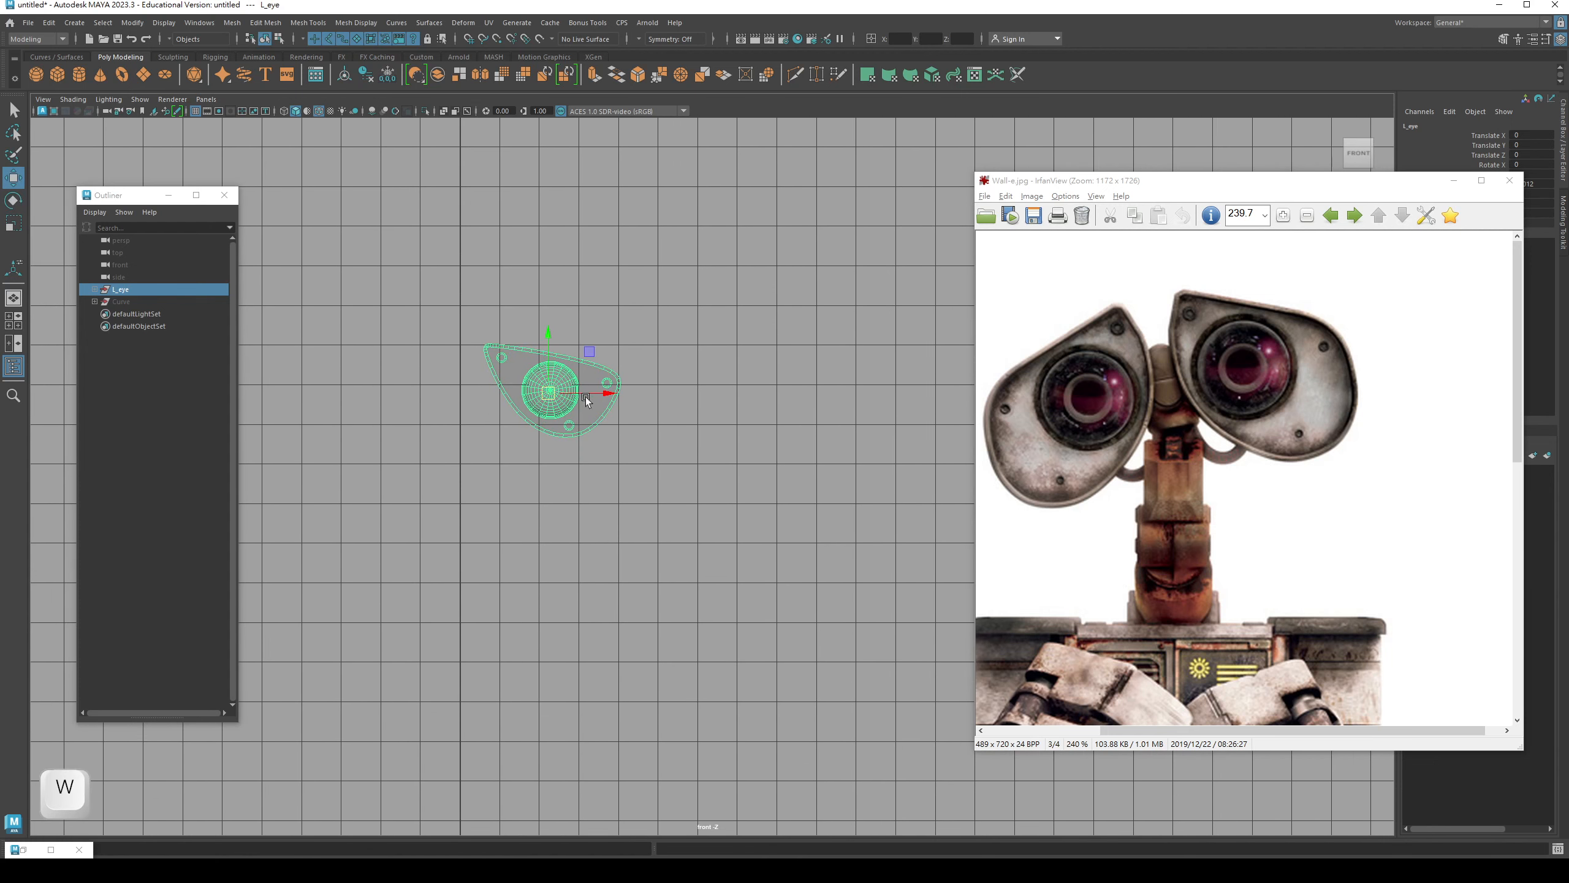
{"action": "left_click", "coordinate": [132, 22]}
{"action": "left_click", "coordinate": [160, 86]}
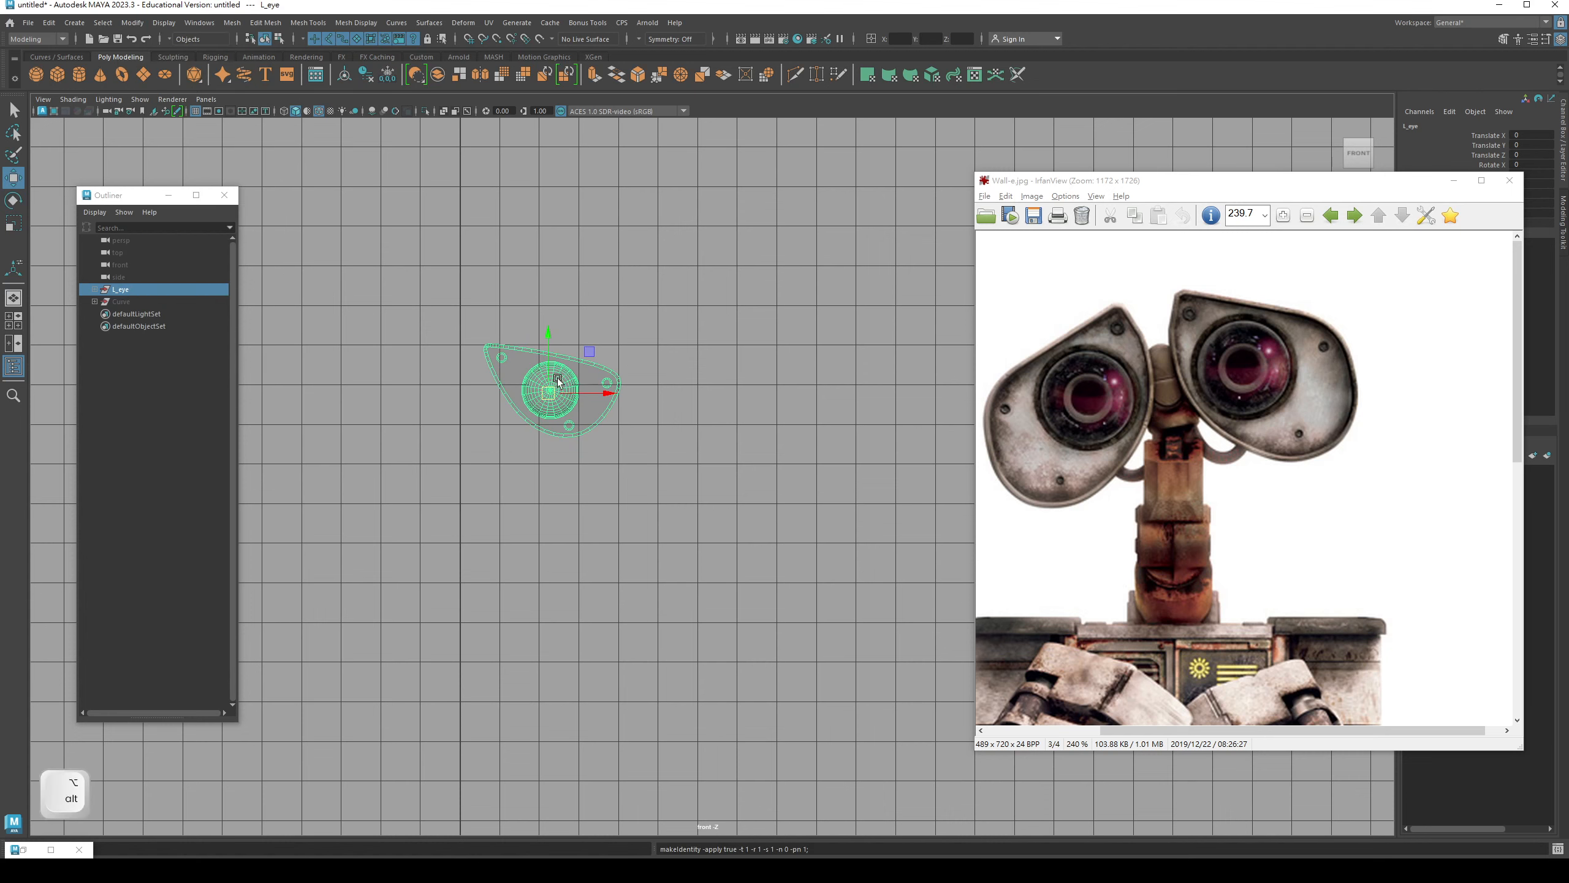
- Move the pivot of the L_eye group horizontally onto the vertical center line at X 0, snapping it to the grid
{"action": "middle_click_drag", "start_coordinate": [680, 396], "coordinate": [777, 402], "text": "alt"}
{"action": "scroll", "coordinate": [639, 407], "scroll_direction": "up", "scroll_amount": 1}
{"action": "key", "text": "d"}
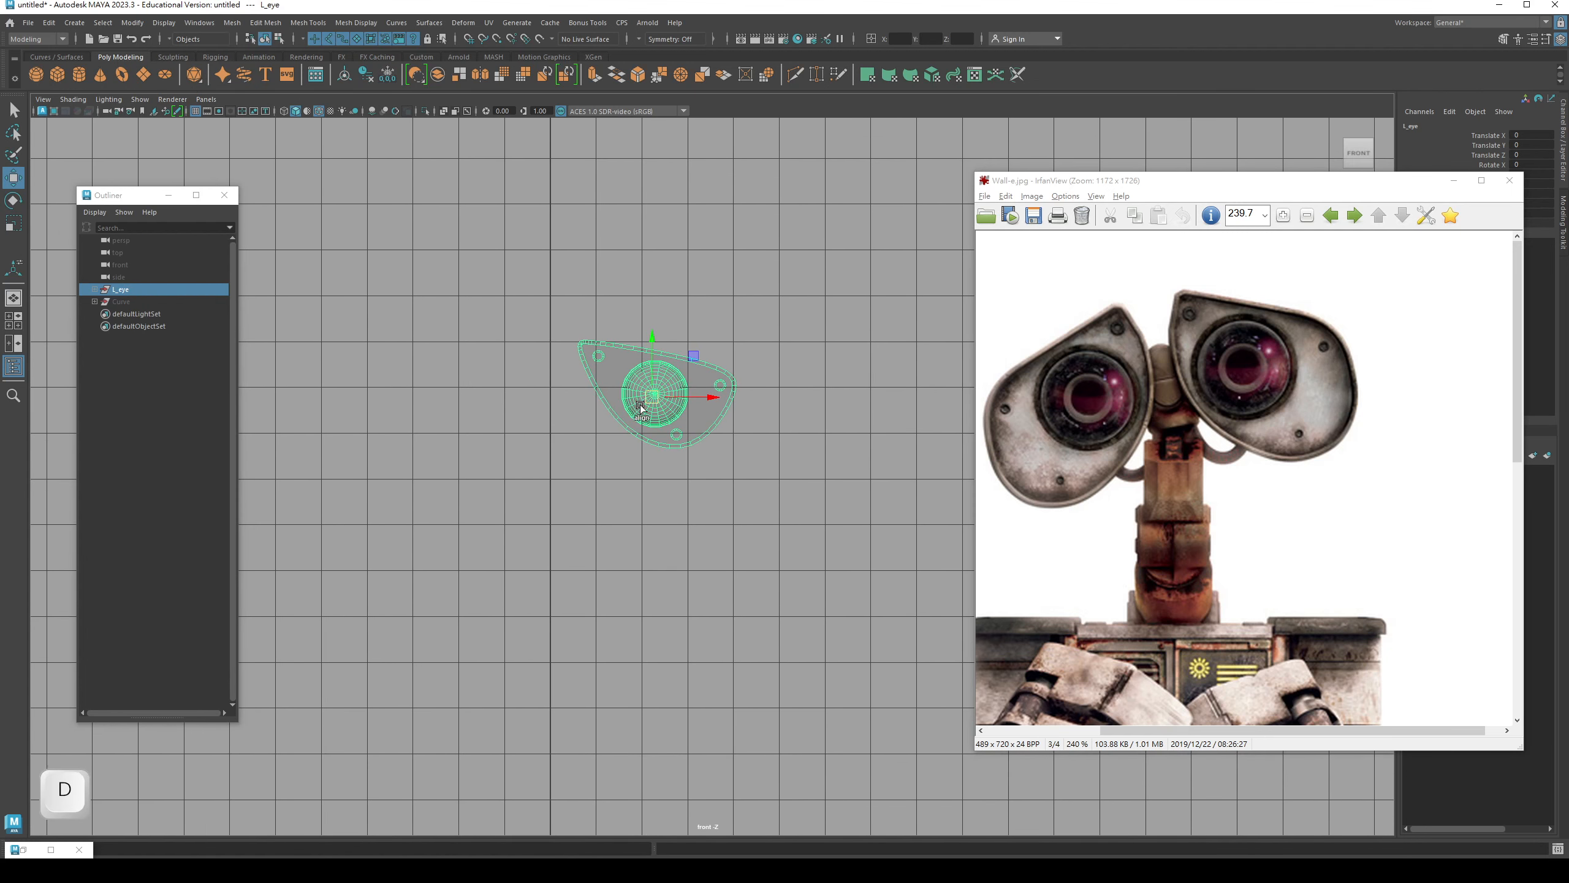
{"action": "key", "text": "x"}
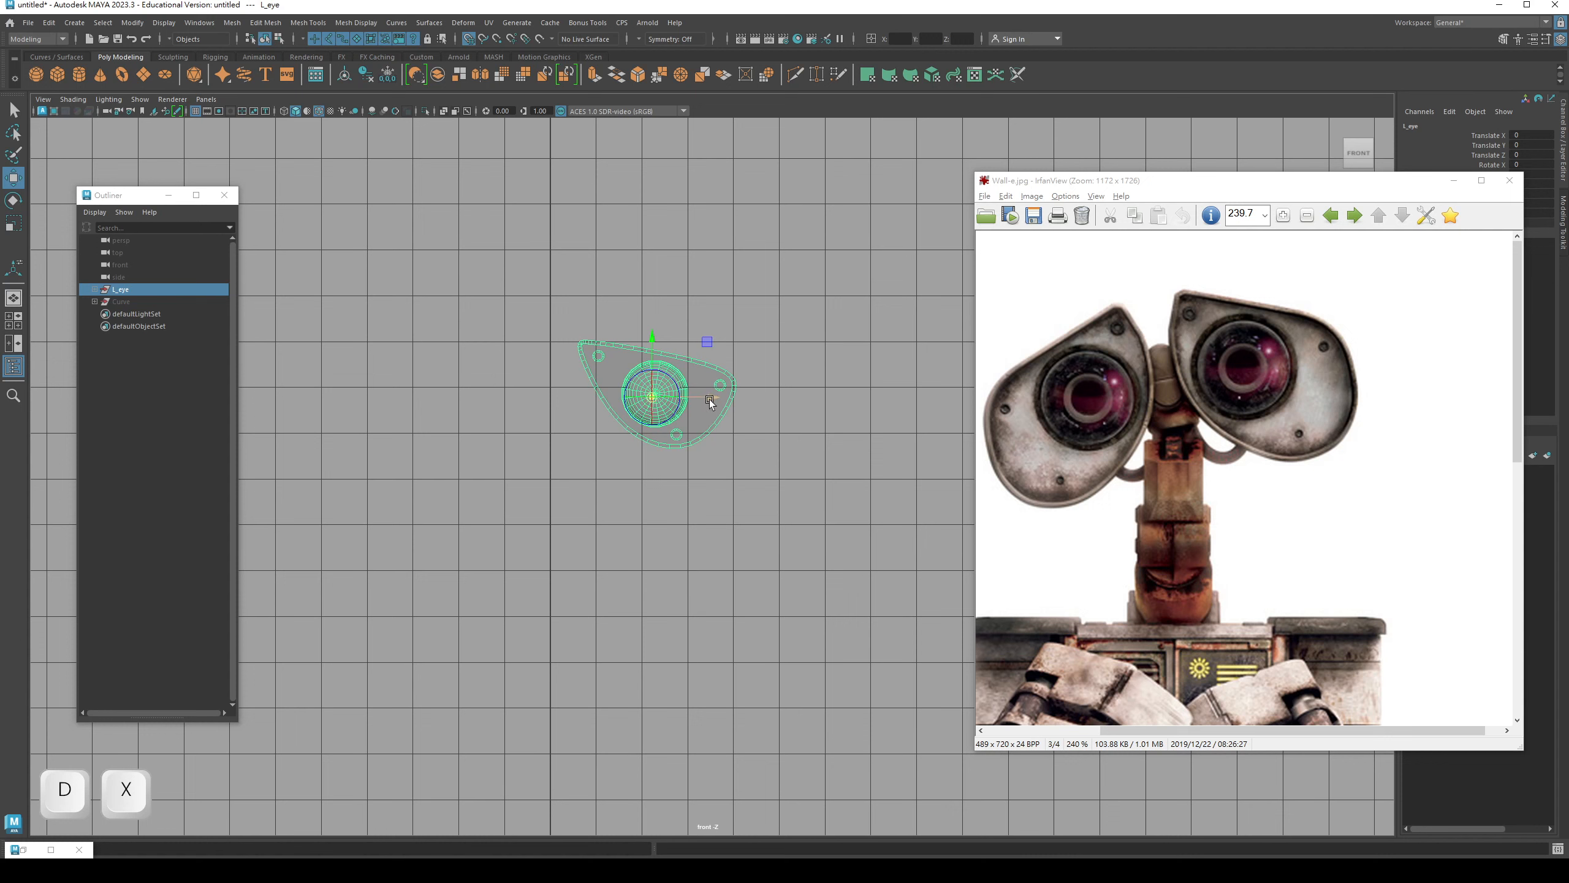
{"action": "left_click_drag", "start_coordinate": [704, 397], "coordinate": [559, 406]}
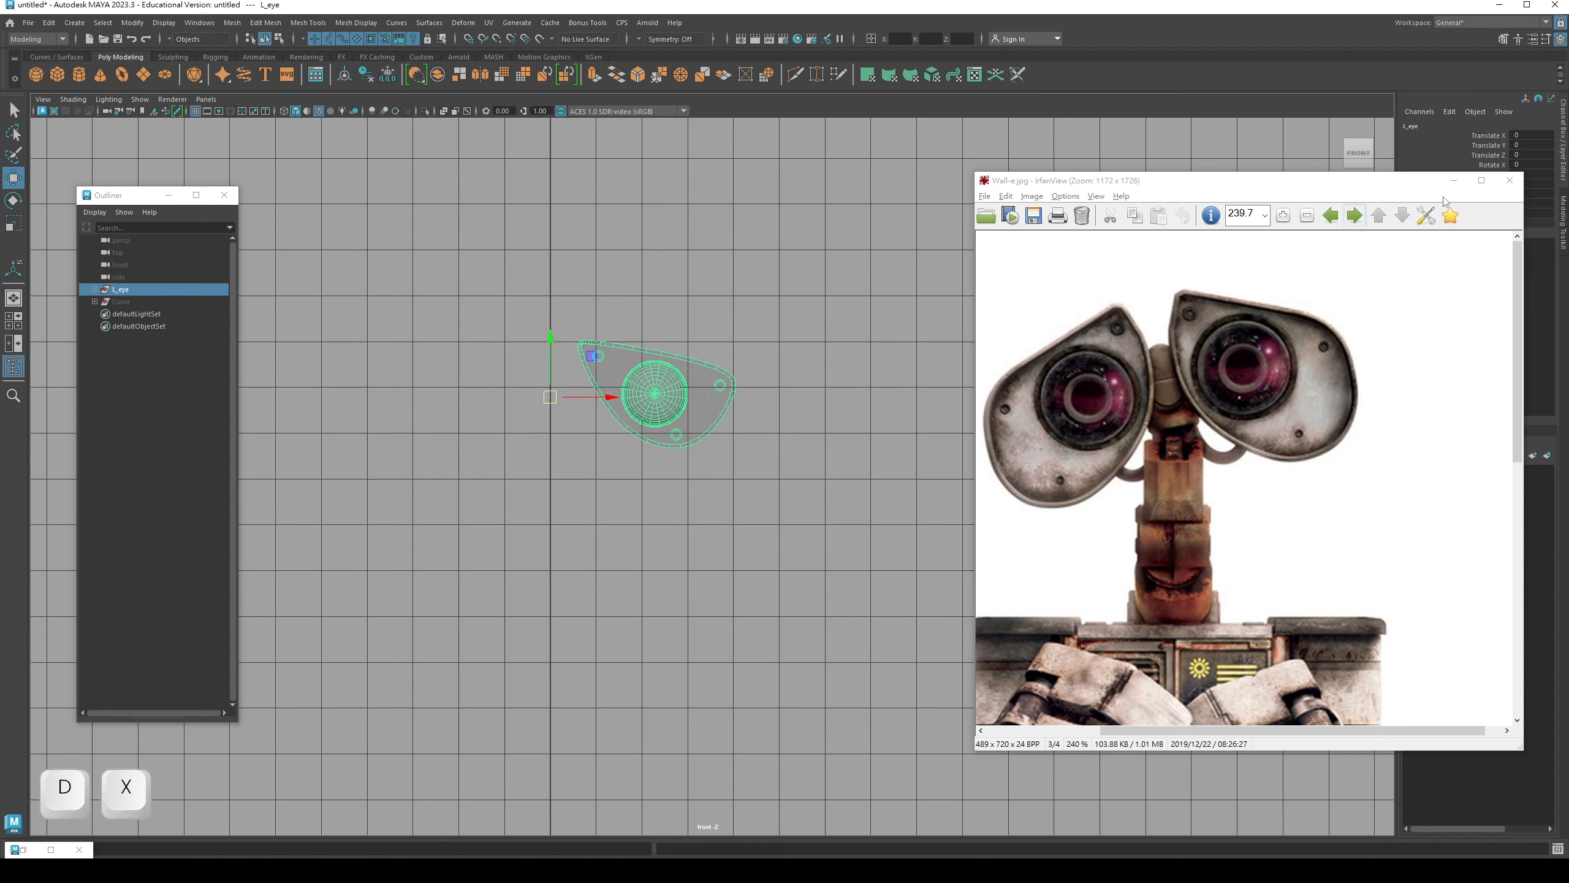
- Duplicate the L_eye group and rename the copy R_Eye
{"action": "left_click_drag", "start_coordinate": [145, 195], "coordinate": [180, 202]}
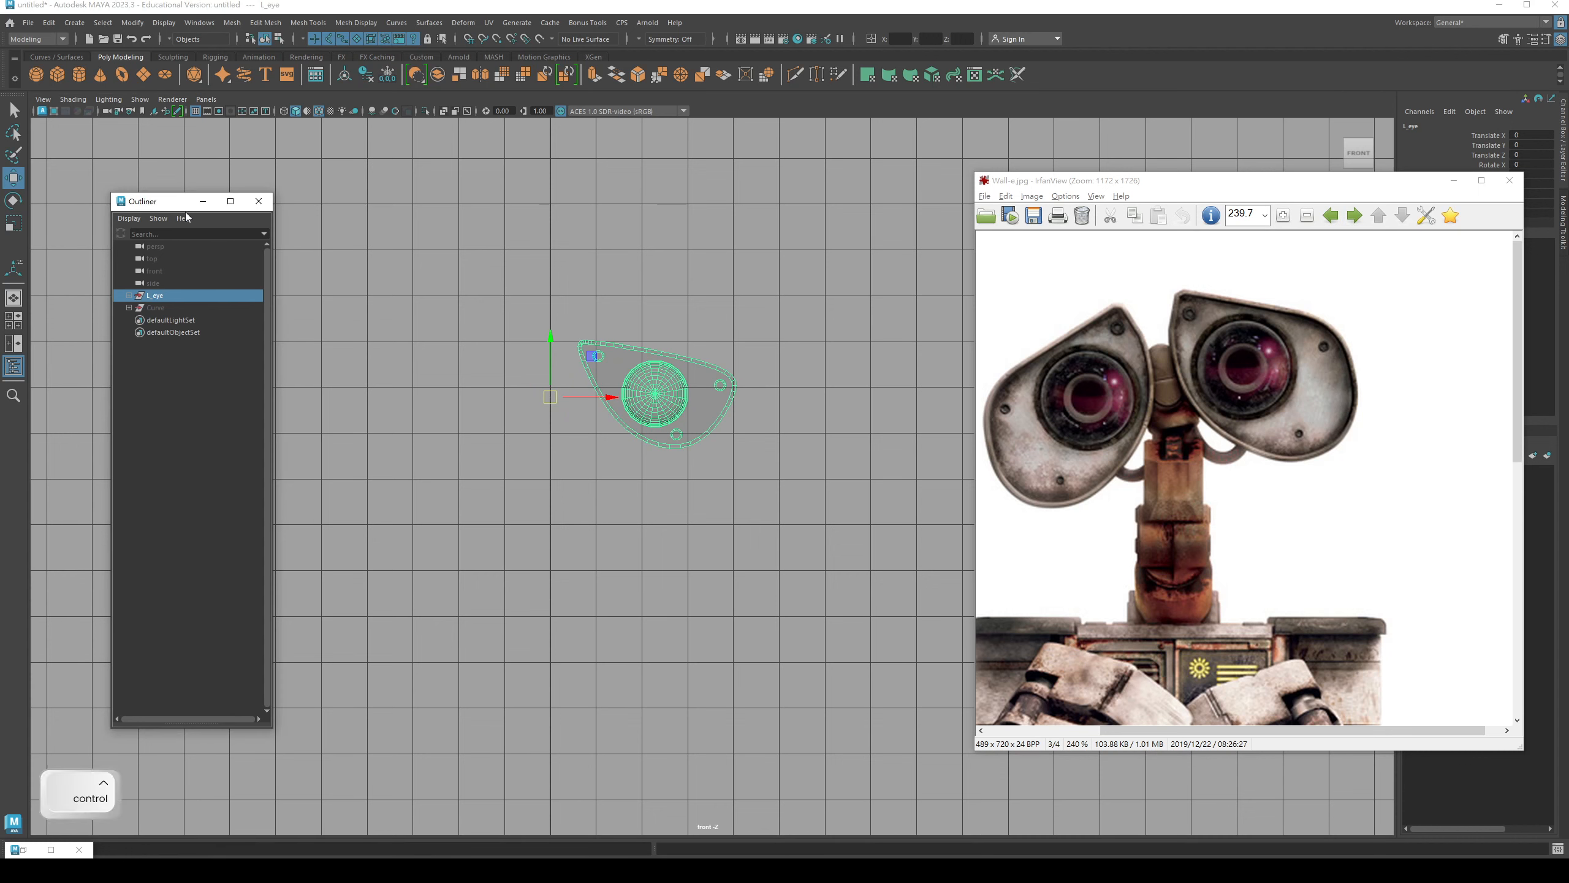
{"action": "key", "text": "ctrl+d"}
{"action": "double_click", "coordinate": [158, 320]}
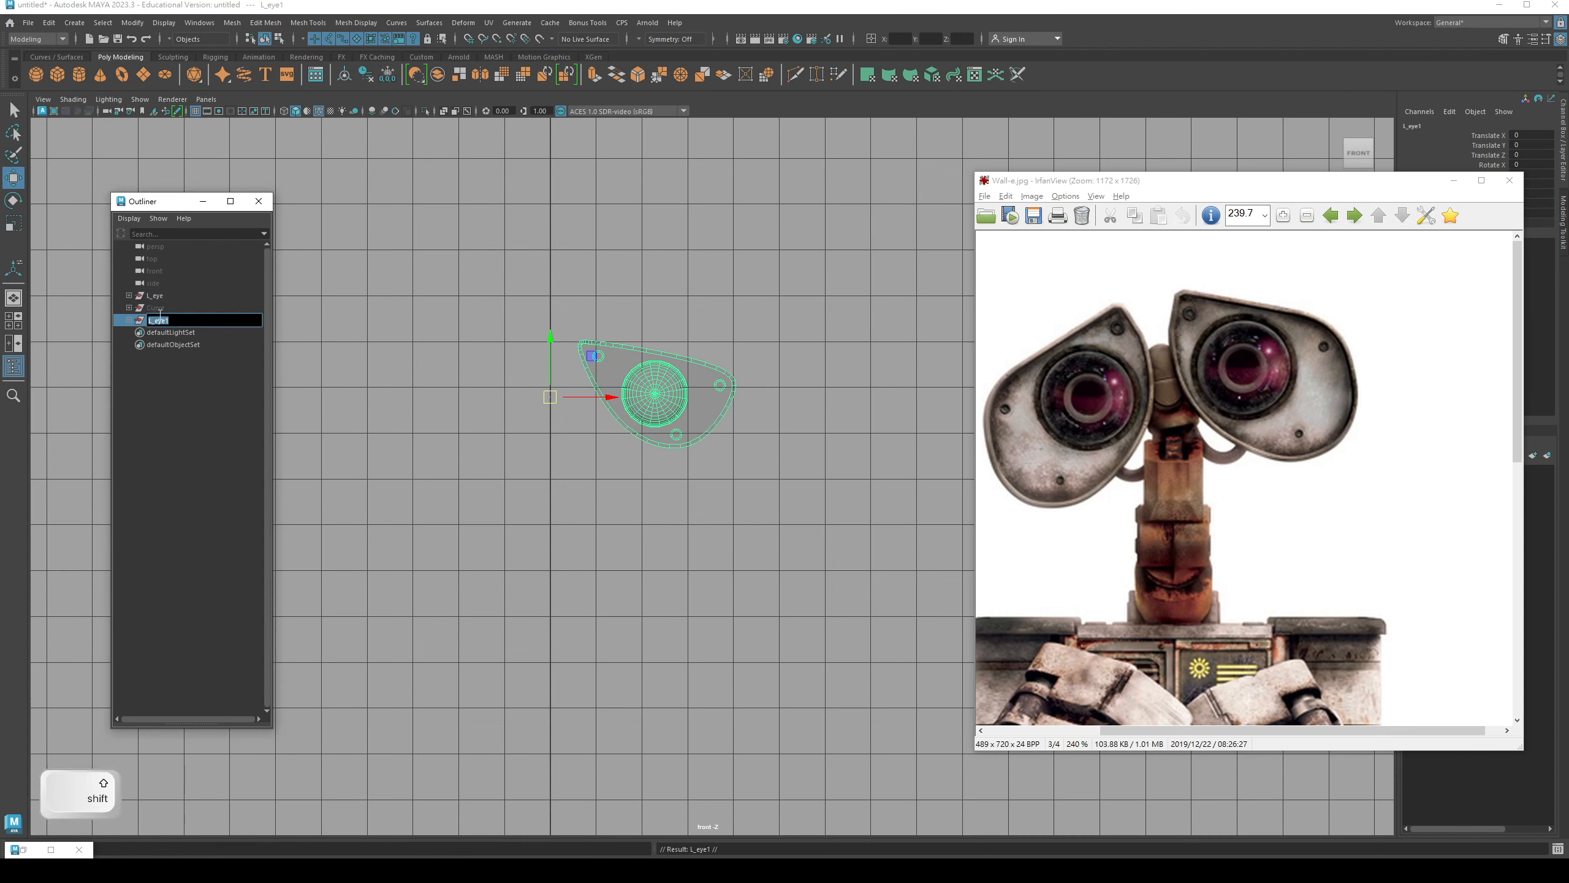
{"action": "type", "text": "R_"}
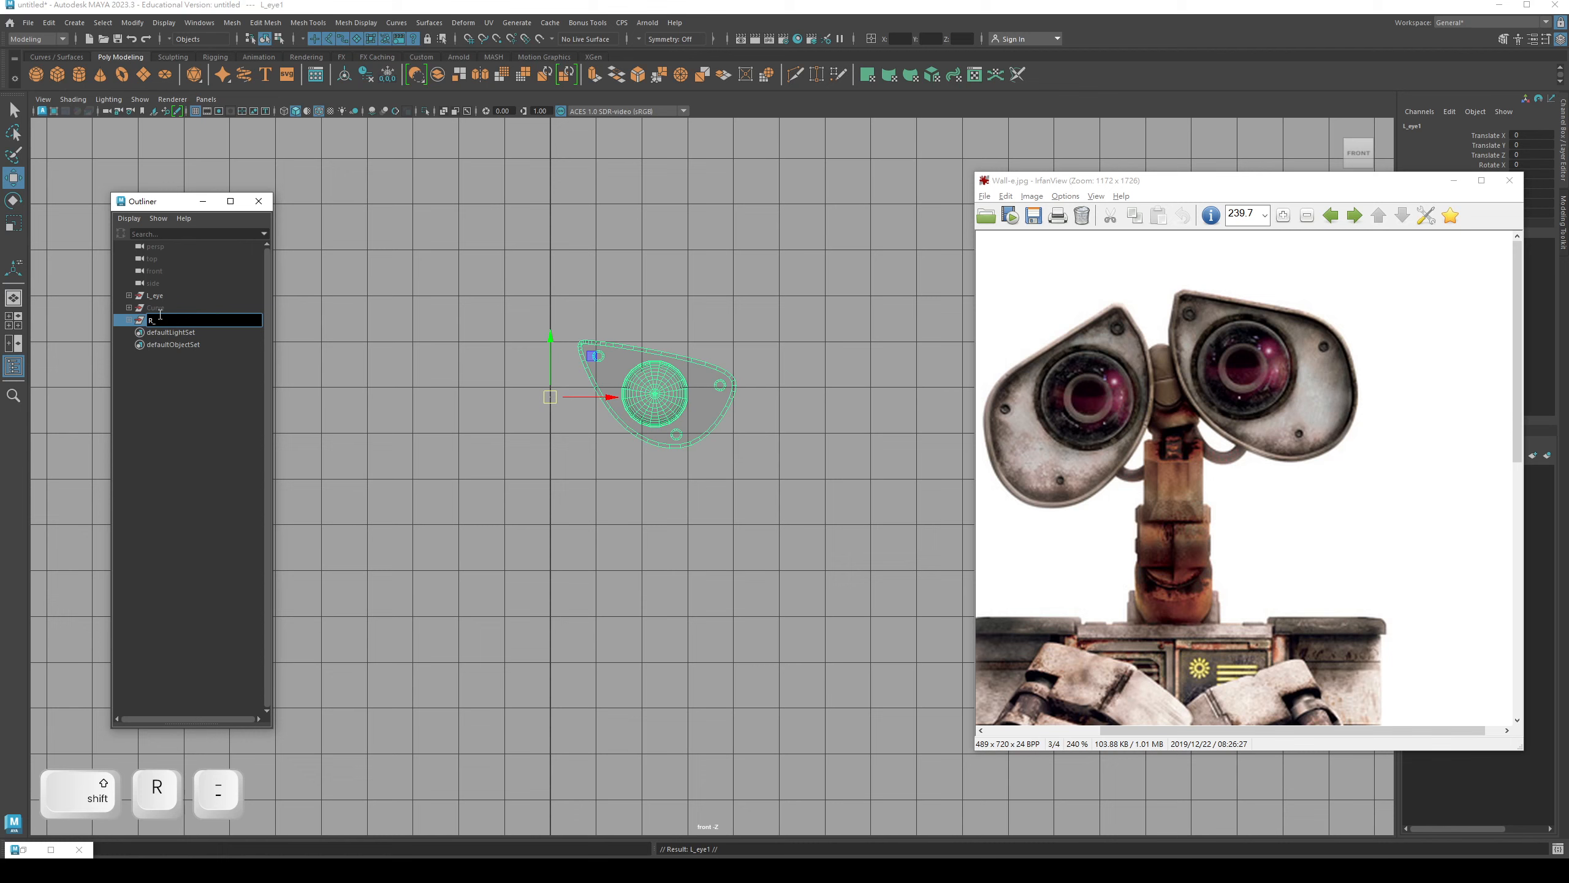
{"action": "type", "text": "Eye"}
{"action": "key", "text": "Return"}
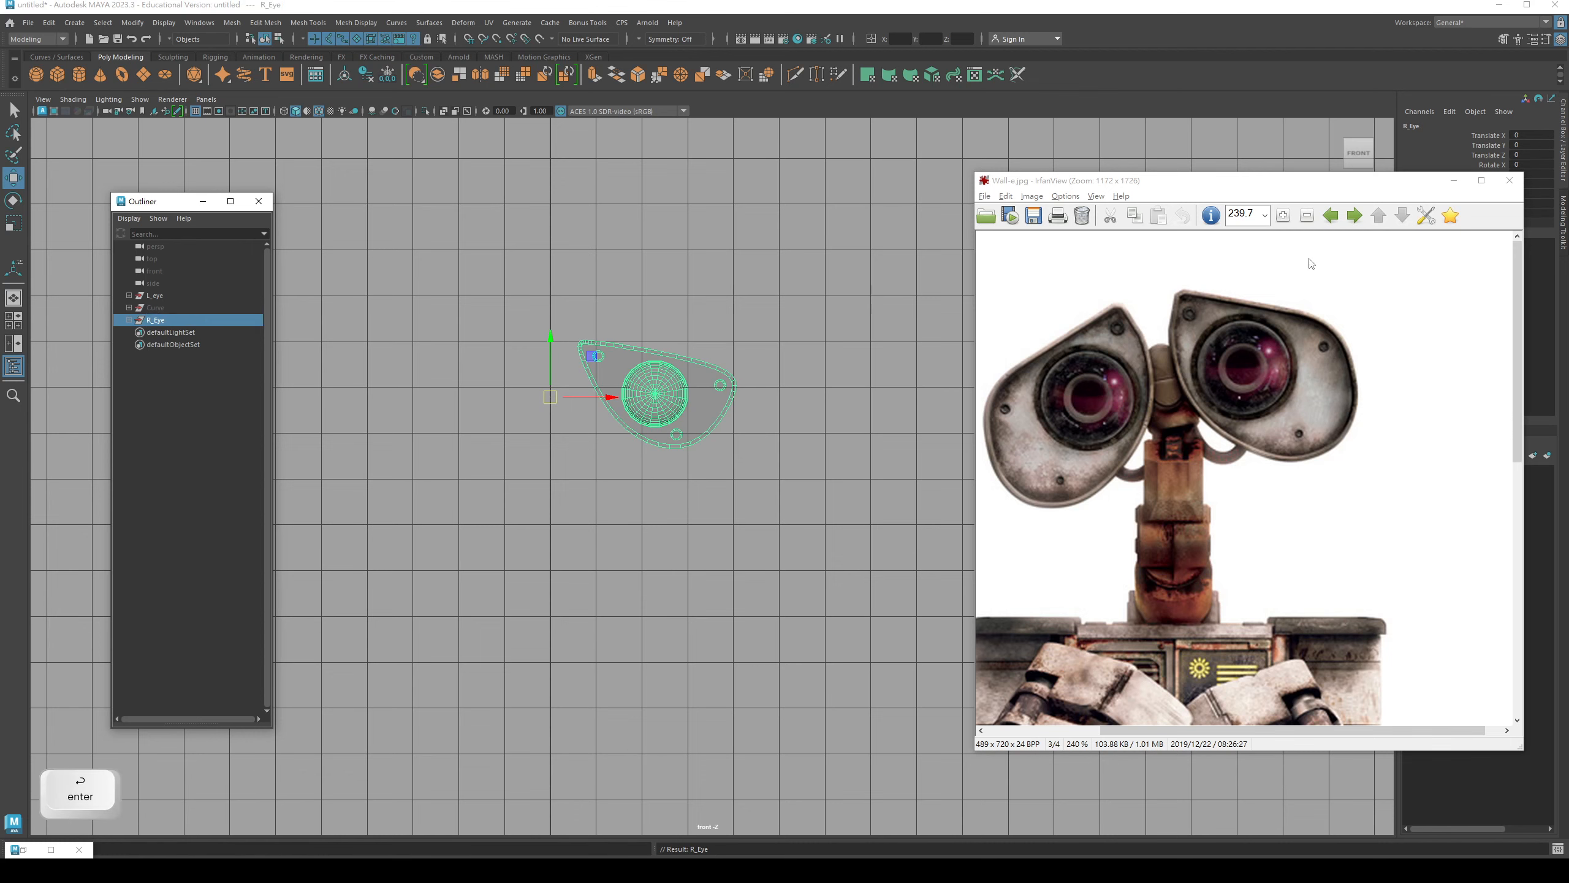
- Minimize the reference image, mirror the R_Eye group by setting its Scale X to -1, and deselect it
{"action": "left_click", "coordinate": [1454, 180]}
{"action": "double_click", "coordinate": [1528, 194]}
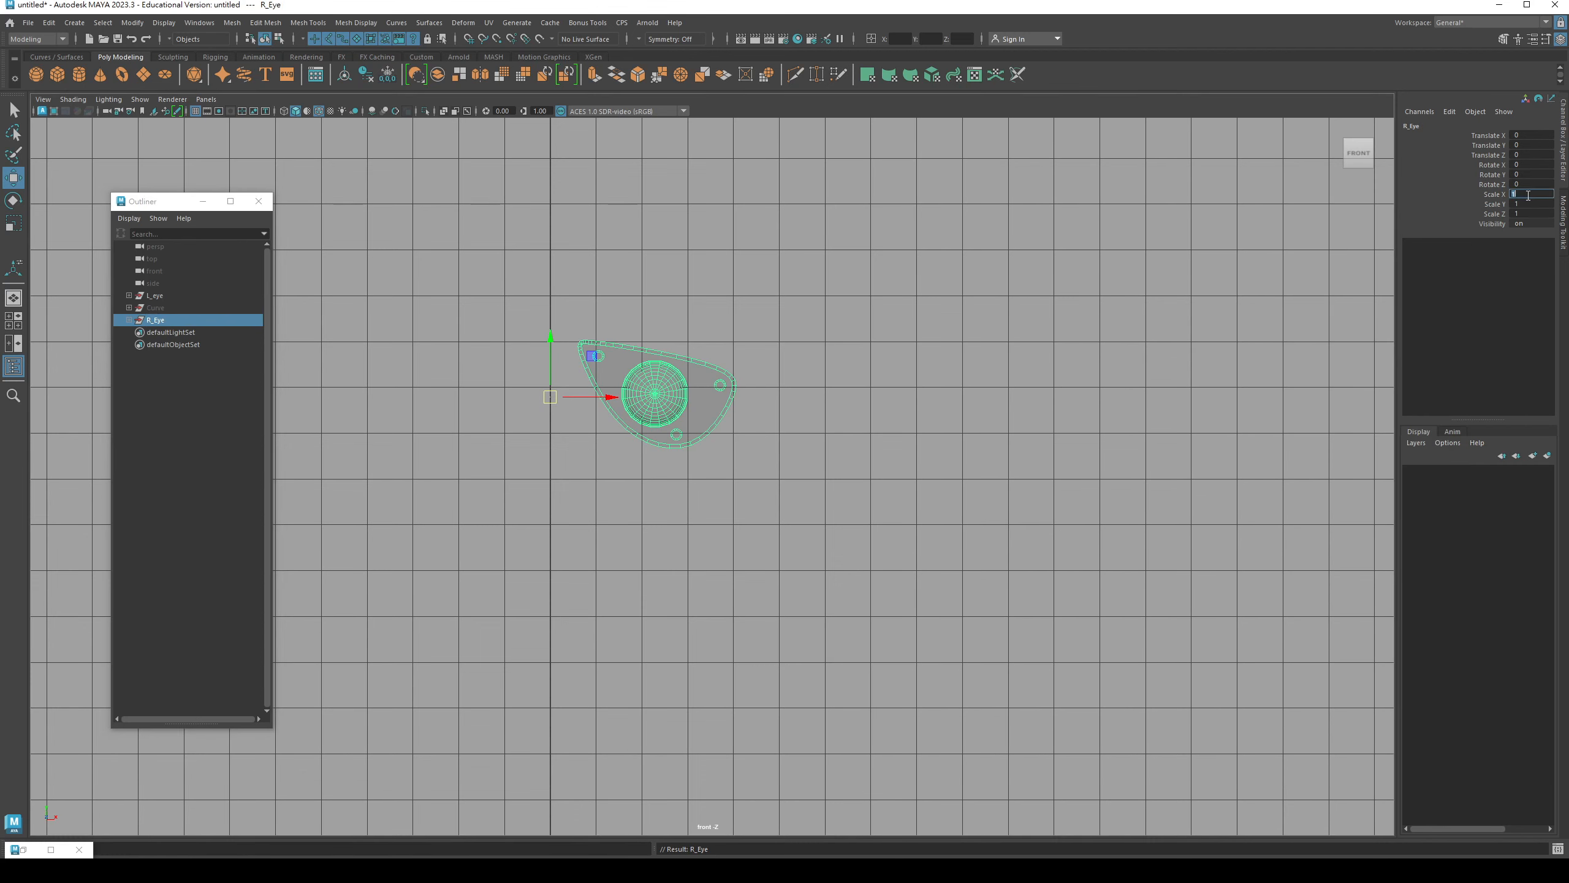
{"action": "type", "text": "-1"}
{"action": "key", "text": "Return"}
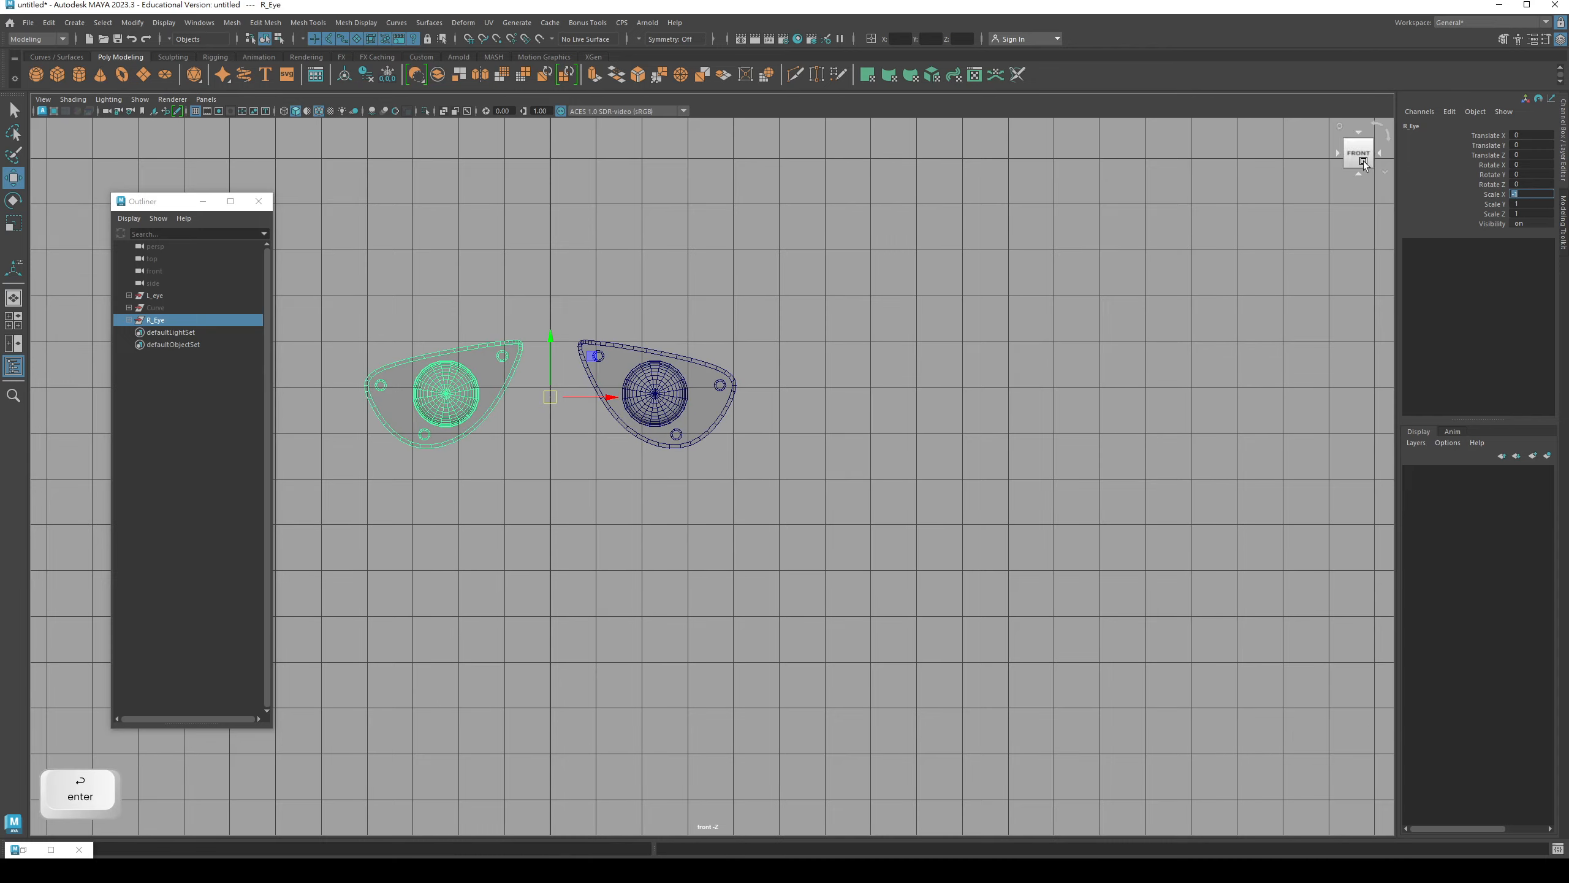
{"action": "left_click", "coordinate": [520, 496]}
{"action": "key", "text": "q"}
{"action": "scroll", "coordinate": [543, 445], "scroll_direction": "down", "scroll_amount": 1}
{"action": "middle_click_drag", "start_coordinate": [543, 445], "coordinate": [577, 420], "text": "alt"}
{"action": "scroll", "coordinate": [577, 419], "scroll_direction": "down", "scroll_amount": 1}
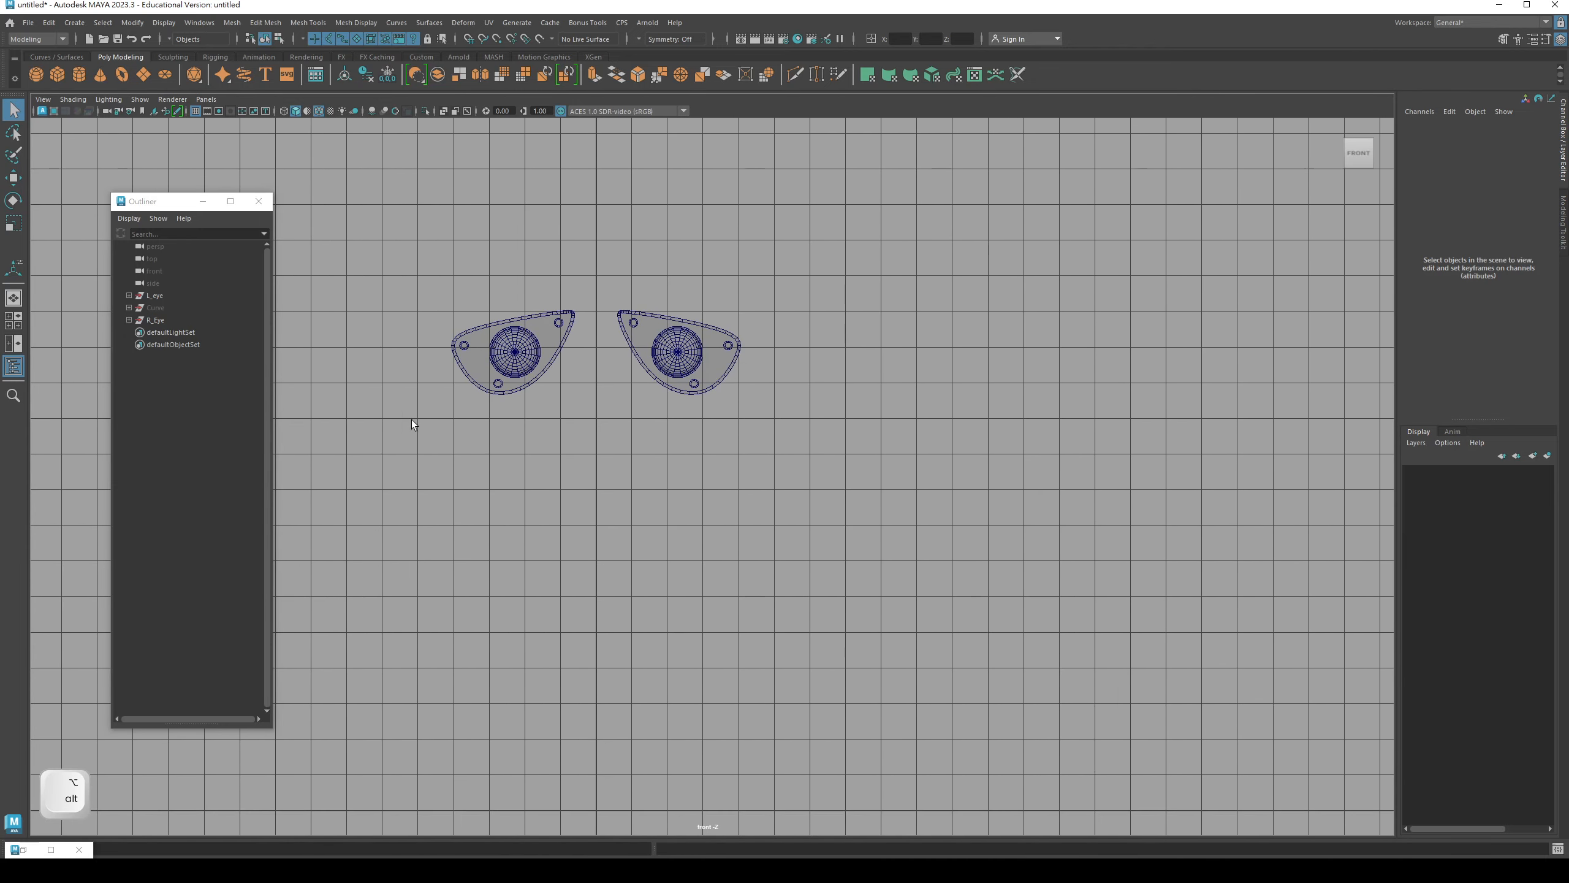
{"action": "left_click_drag", "start_coordinate": [592, 434], "coordinate": [584, 431], "text": "alt"}
{"action": "scroll", "coordinate": [583, 431], "scroll_direction": "down", "scroll_amount": 1}
{"action": "scroll", "coordinate": [583, 431], "scroll_direction": "down", "scroll_amount": 1}
{"action": "middle_click_drag", "start_coordinate": [624, 465], "coordinate": [587, 443], "text": "alt"}
{"action": "key", "text": "q"}
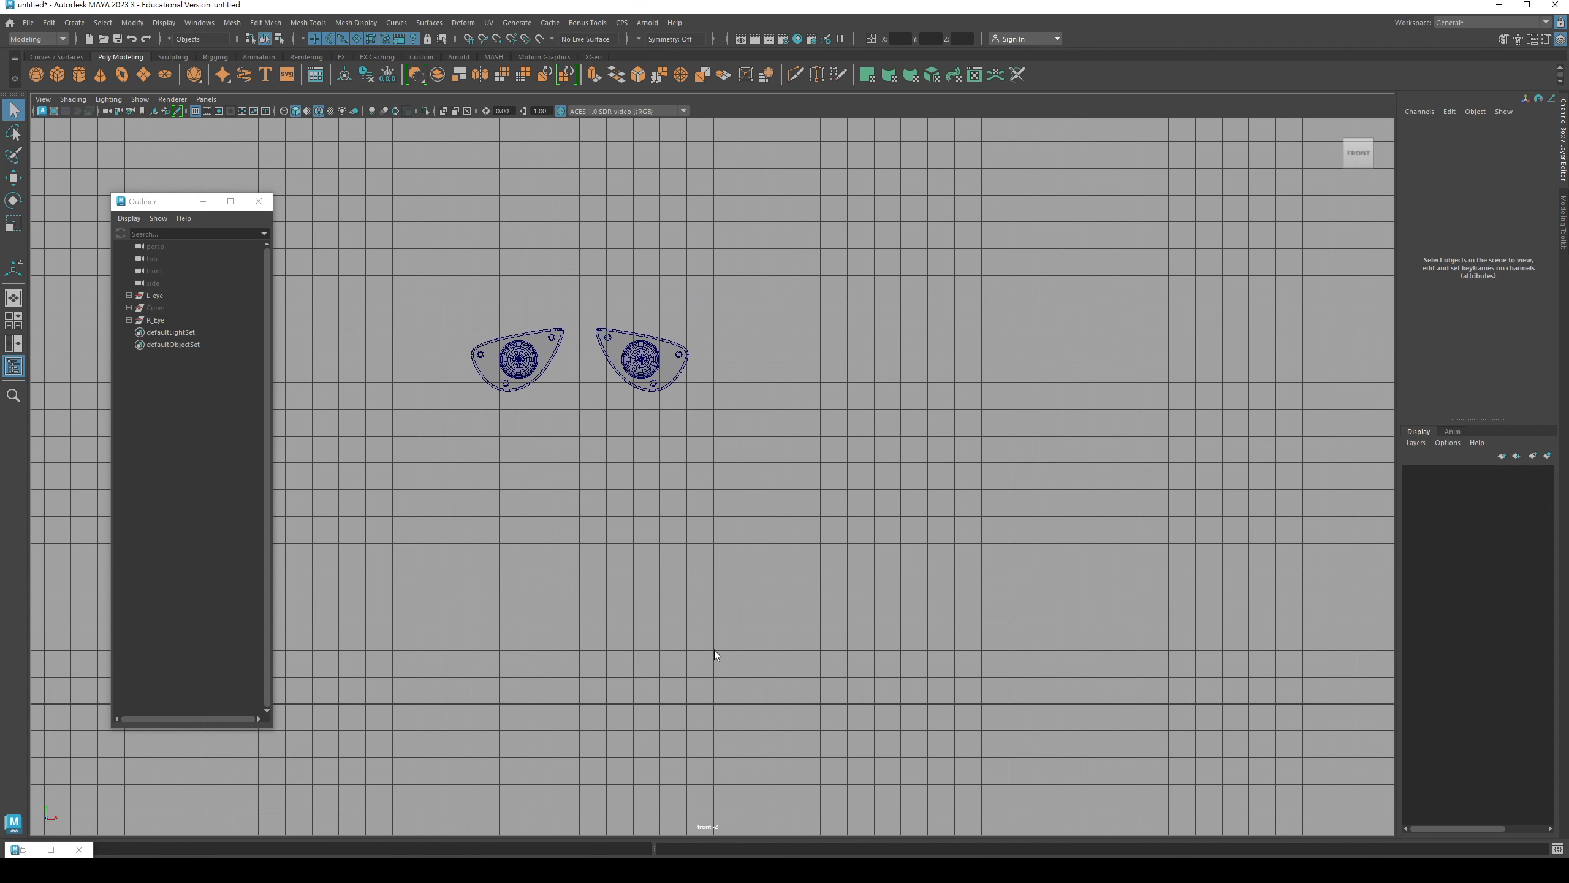
{"action": "key", "text": "F2"}
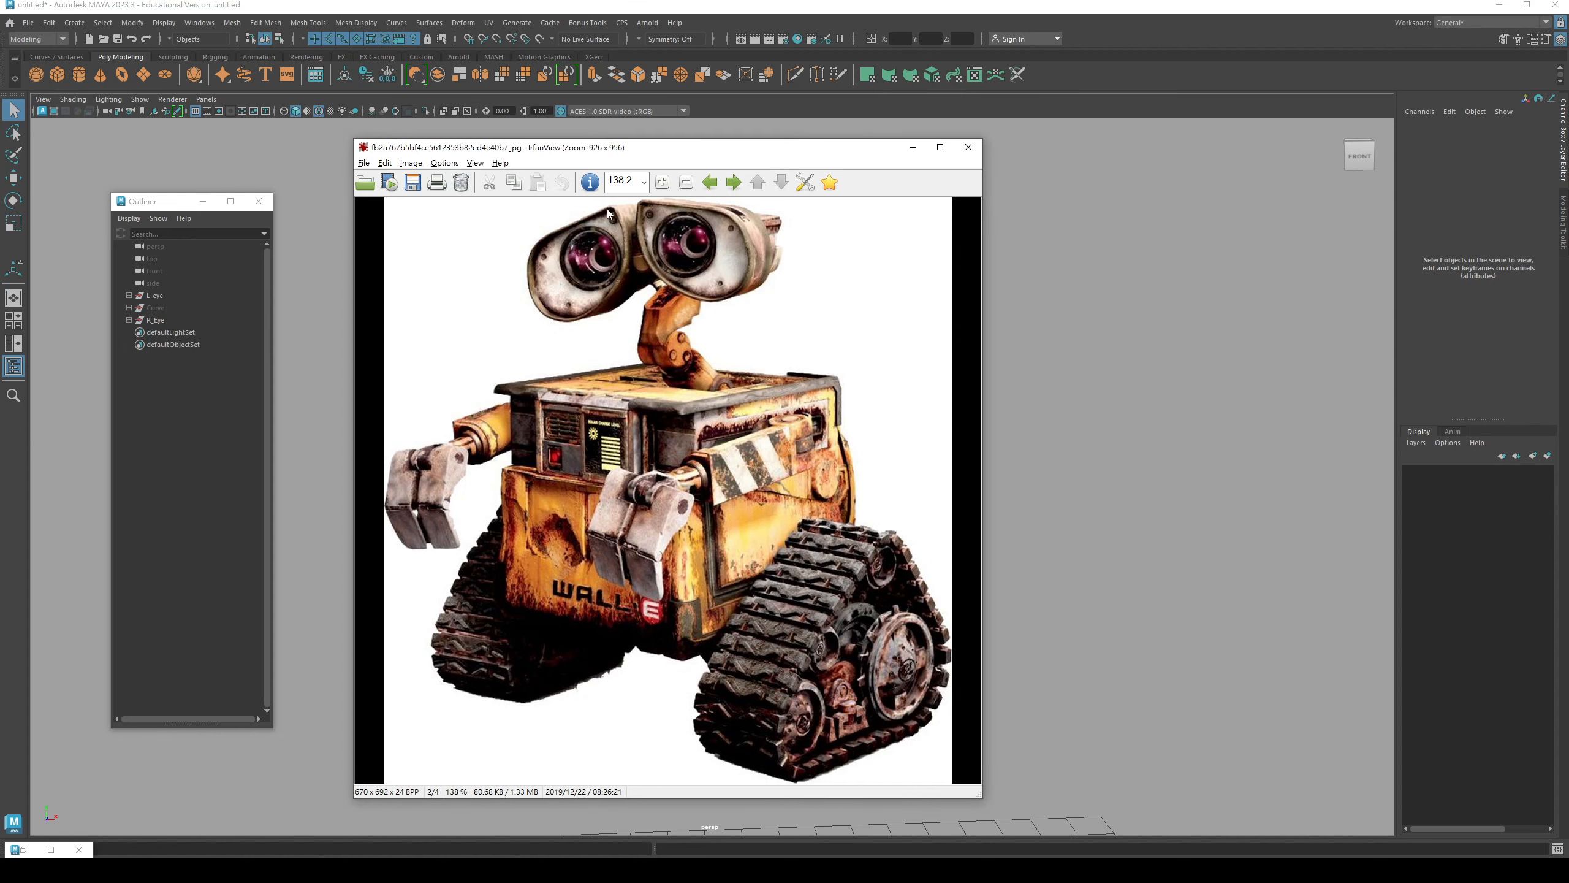
- Browse the reference images to Wall-e.jpg, enlarge it to about 235% on the eyes and neck, and place it beside the model
{"action": "left_click", "coordinate": [711, 182]}
{"action": "left_click", "coordinate": [710, 182]}
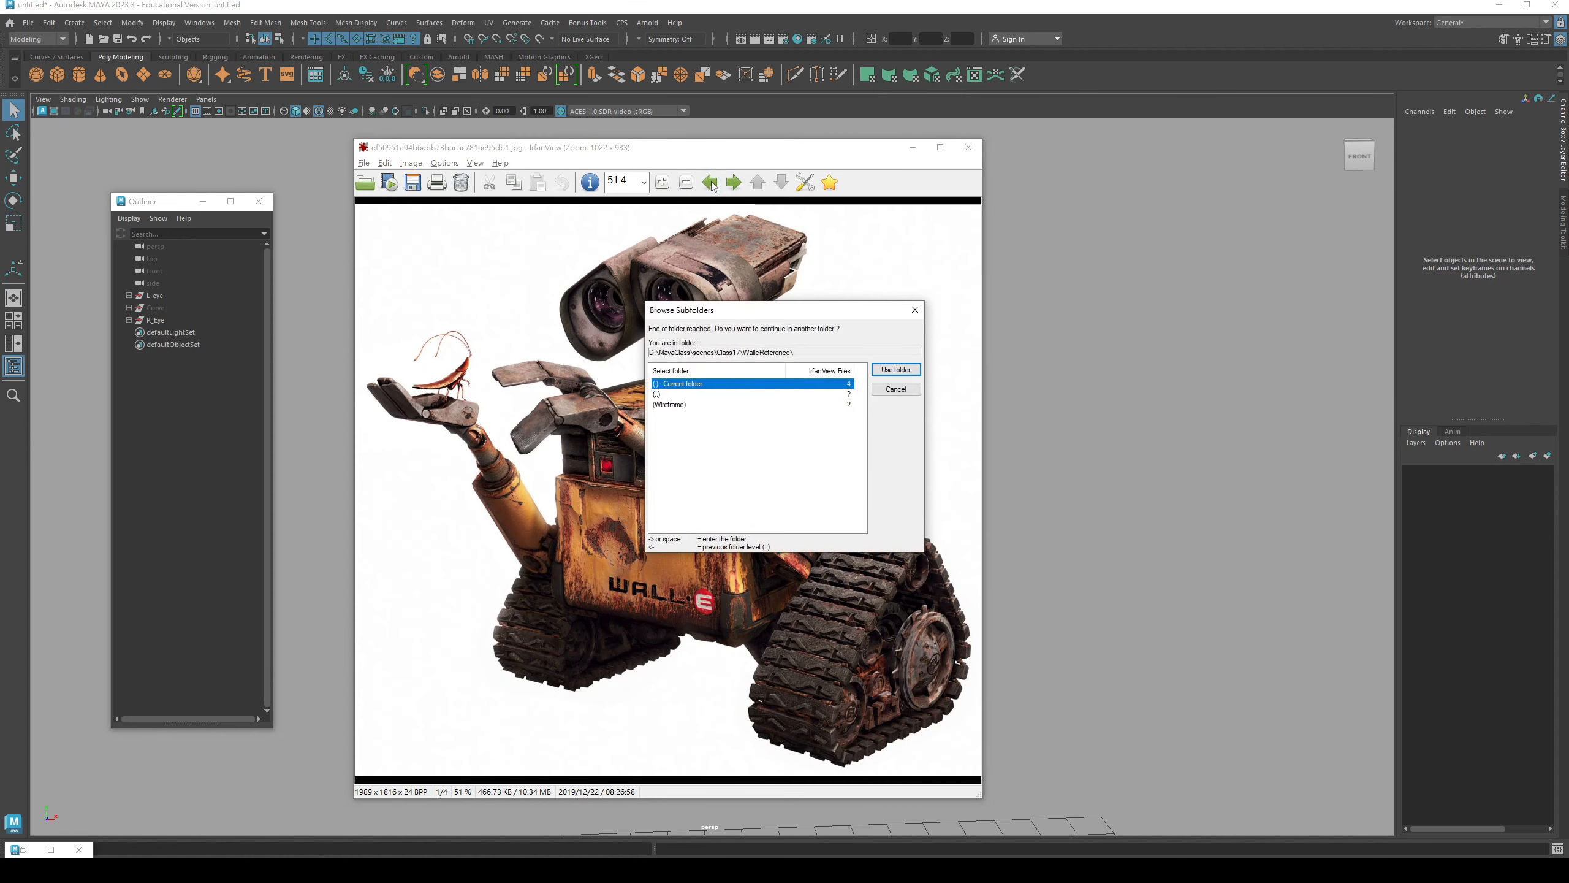
{"action": "left_click", "coordinate": [896, 388]}
{"action": "left_click", "coordinate": [732, 183]}
{"action": "left_click", "coordinate": [732, 183]}
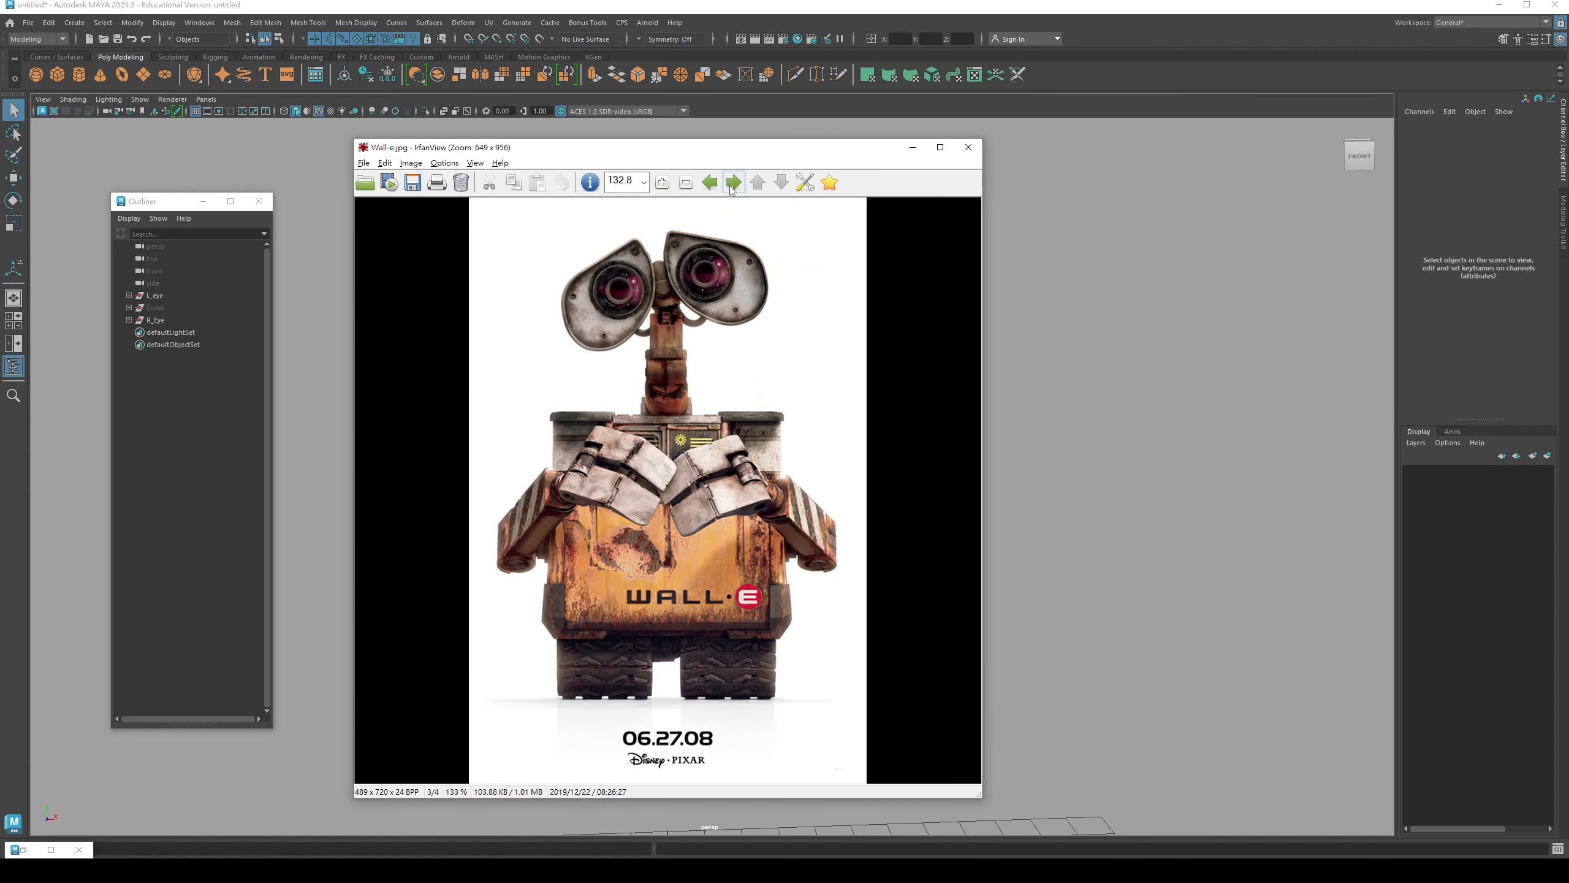
{"action": "key", "text": "plus"}
{"action": "key", "text": "plus"}
{"action": "key", "text": "plus"}
{"action": "key", "text": "plus"}
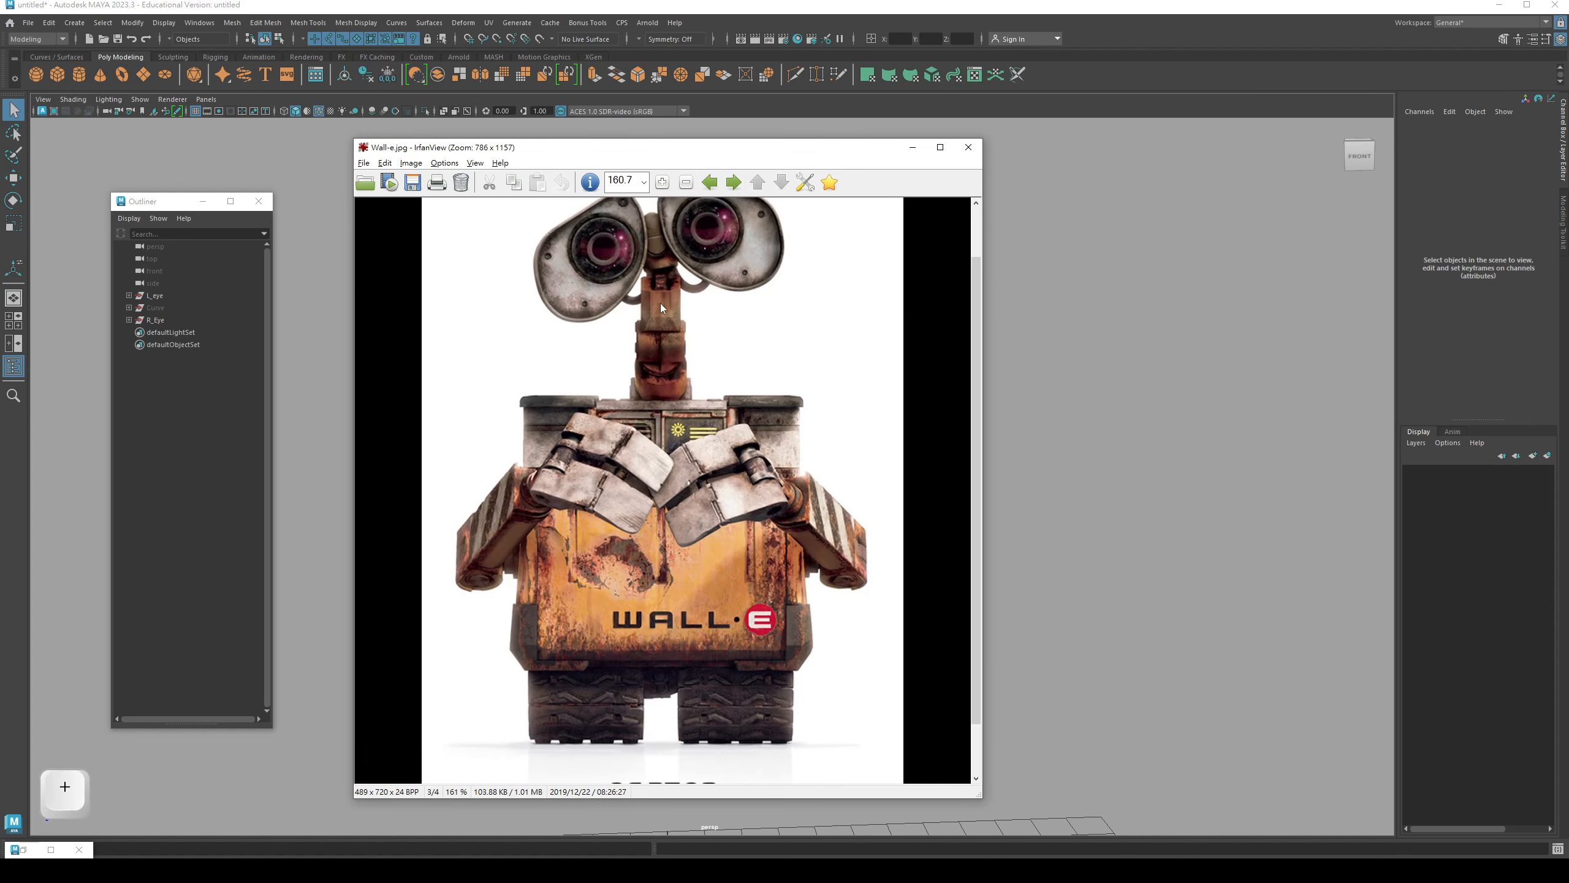
{"action": "right_click_drag", "start_coordinate": [646, 307], "coordinate": [655, 434]}
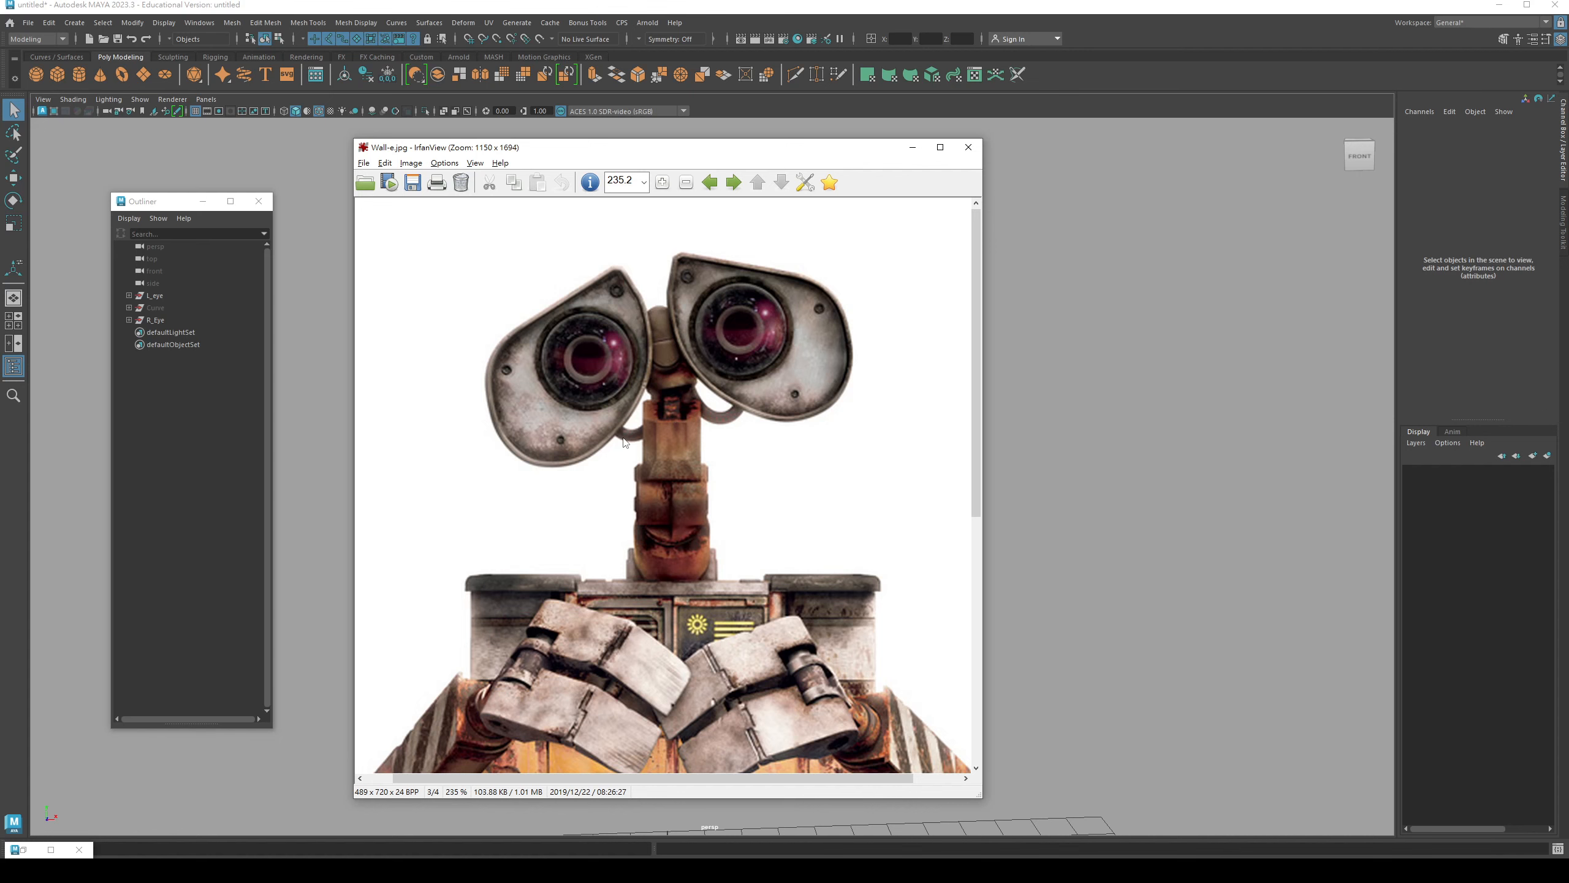
{"action": "left_click_drag", "start_coordinate": [739, 152], "coordinate": [1219, 161]}
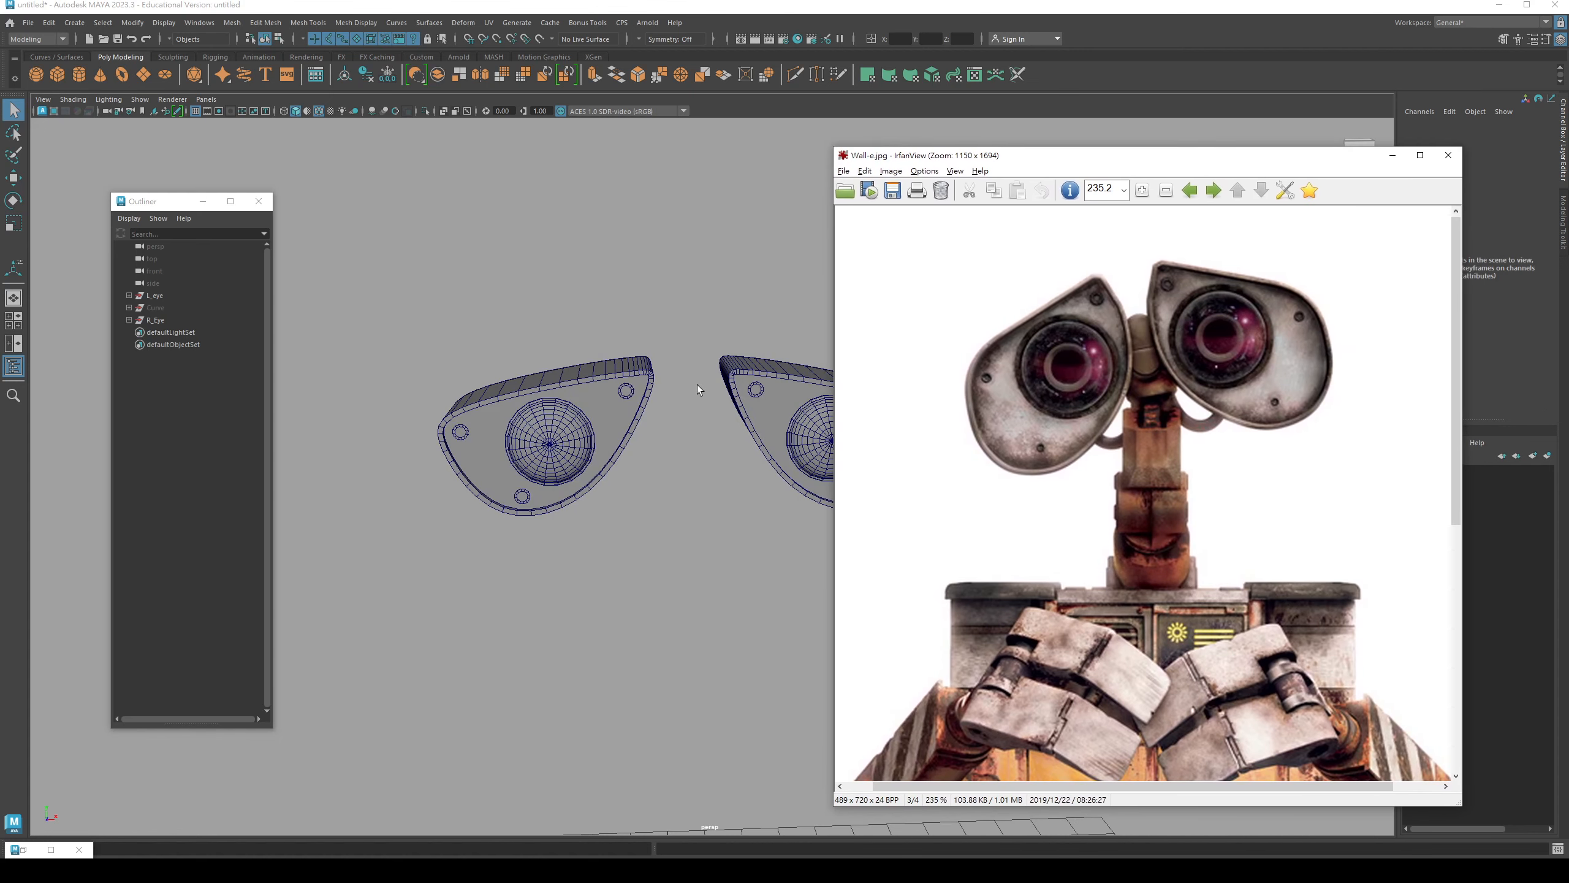
- Create a NURBS circle and, in the front view, raise it above the eyes to about Translate Y 15.019
{"action": "left_click_drag", "start_coordinate": [610, 337], "coordinate": [524, 411], "text": "alt"}
{"action": "key", "text": "space"}
{"action": "key", "text": "q"}
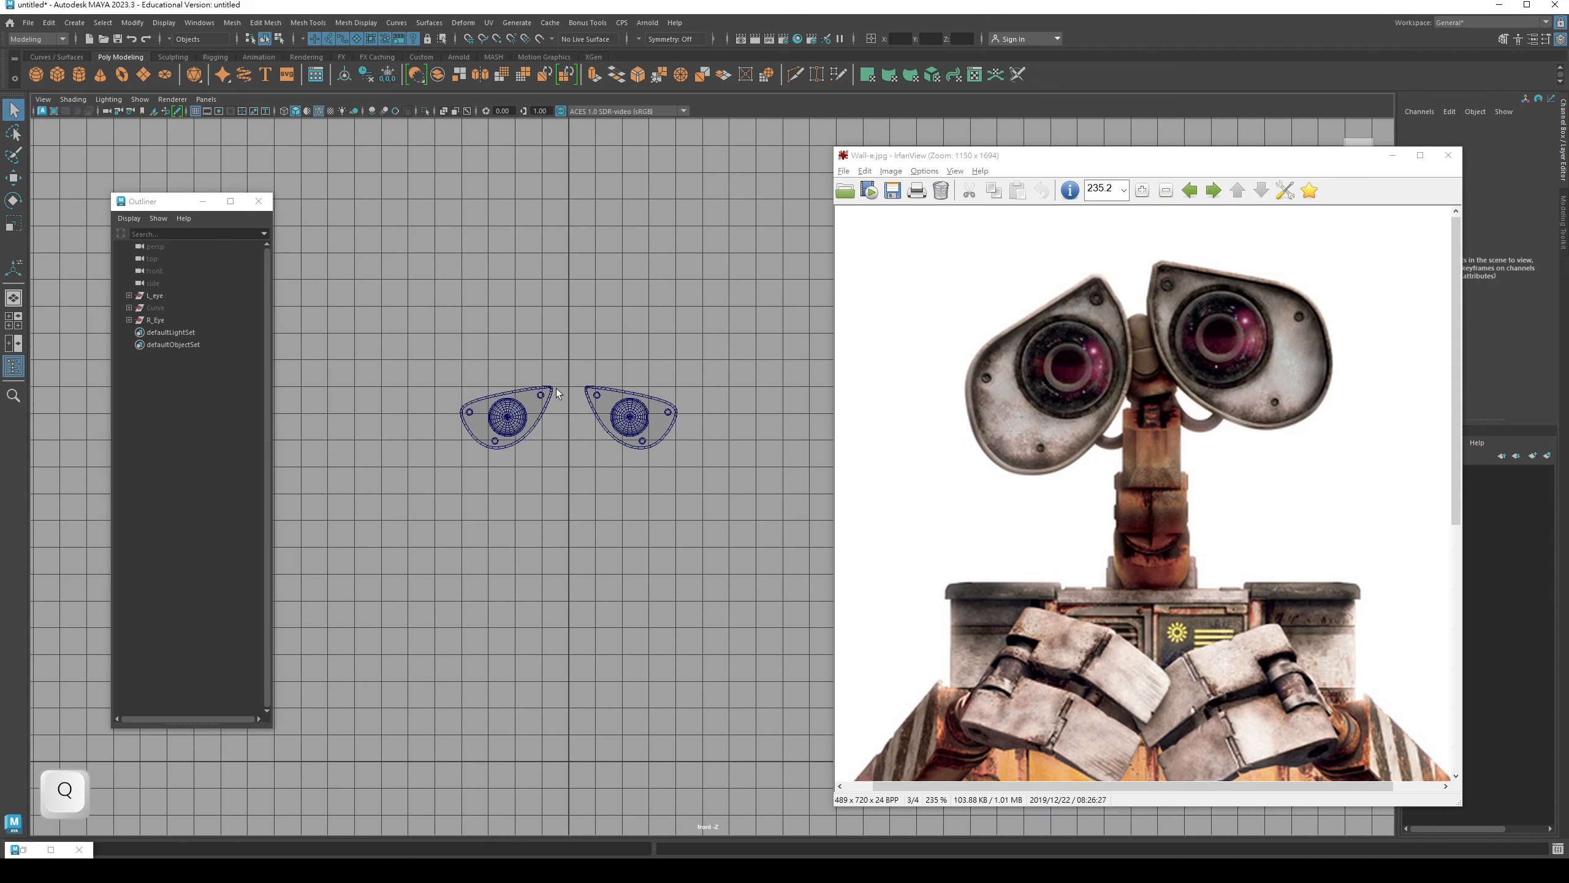
{"action": "left_click", "coordinate": [57, 57]}
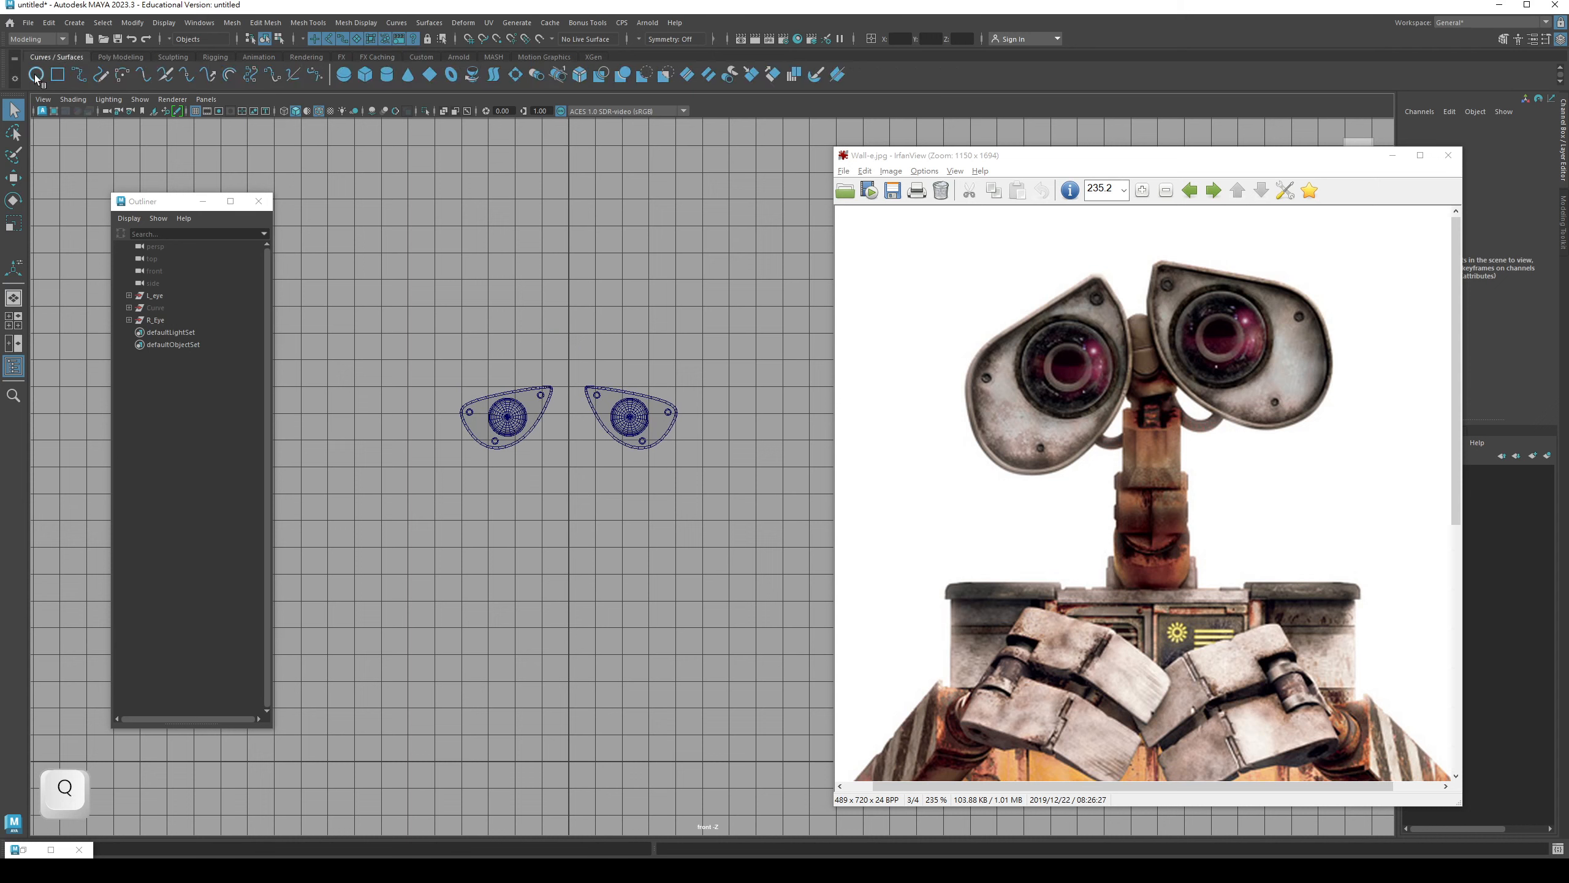
{"action": "left_click", "coordinate": [35, 75]}
{"action": "key", "text": "w"}
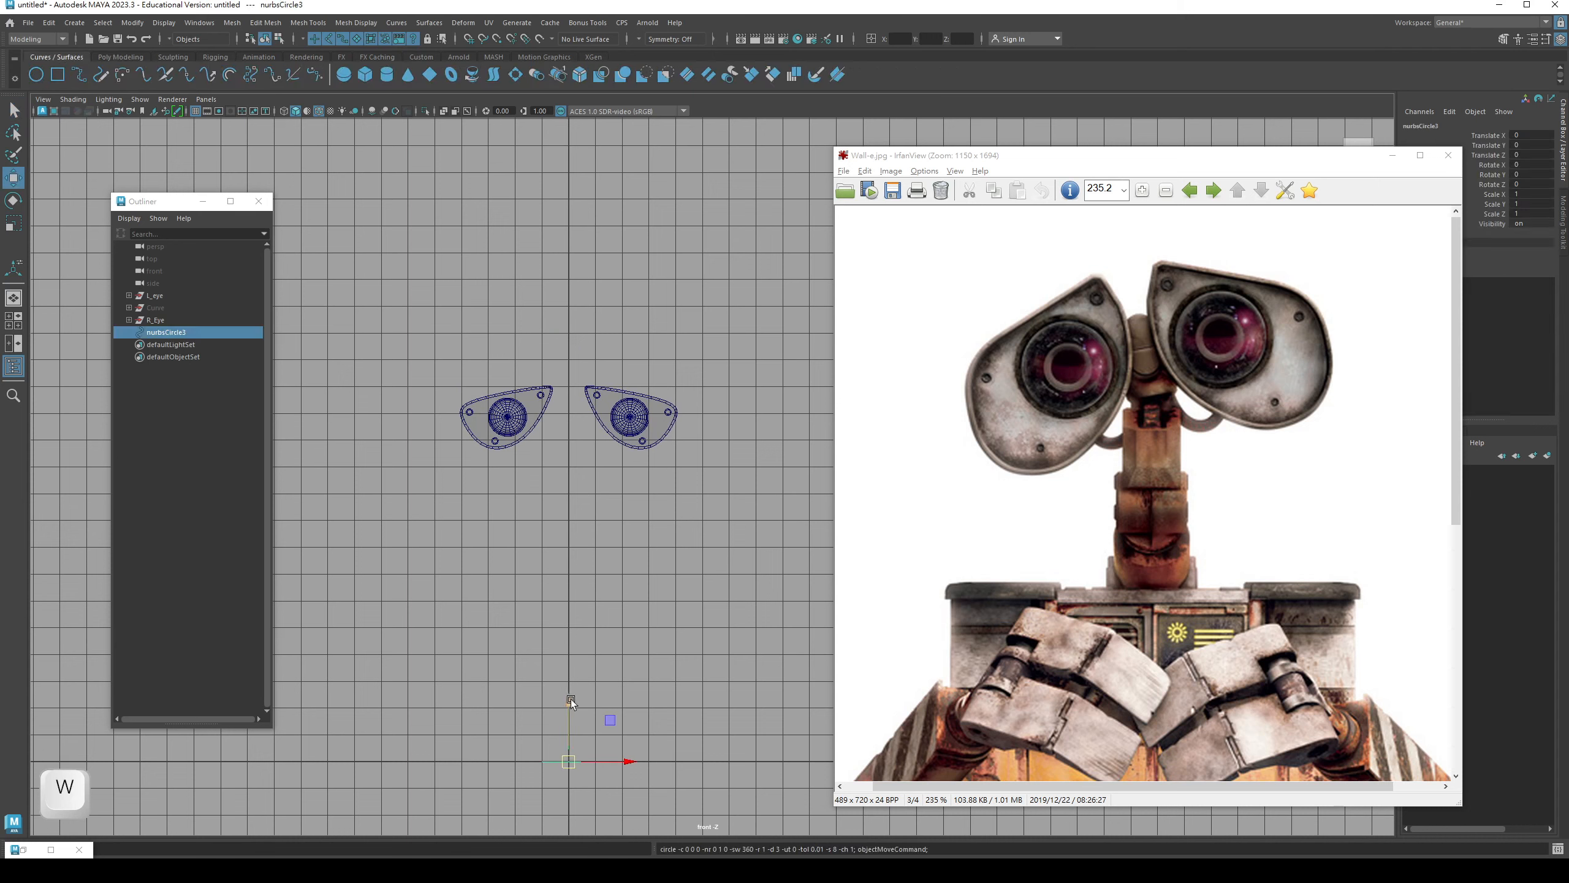
{"action": "left_click_drag", "start_coordinate": [571, 702], "coordinate": [848, 304]}
- Set the new circle's Rotate X to 90 so that it faces the front view
{"action": "key", "text": "e"}
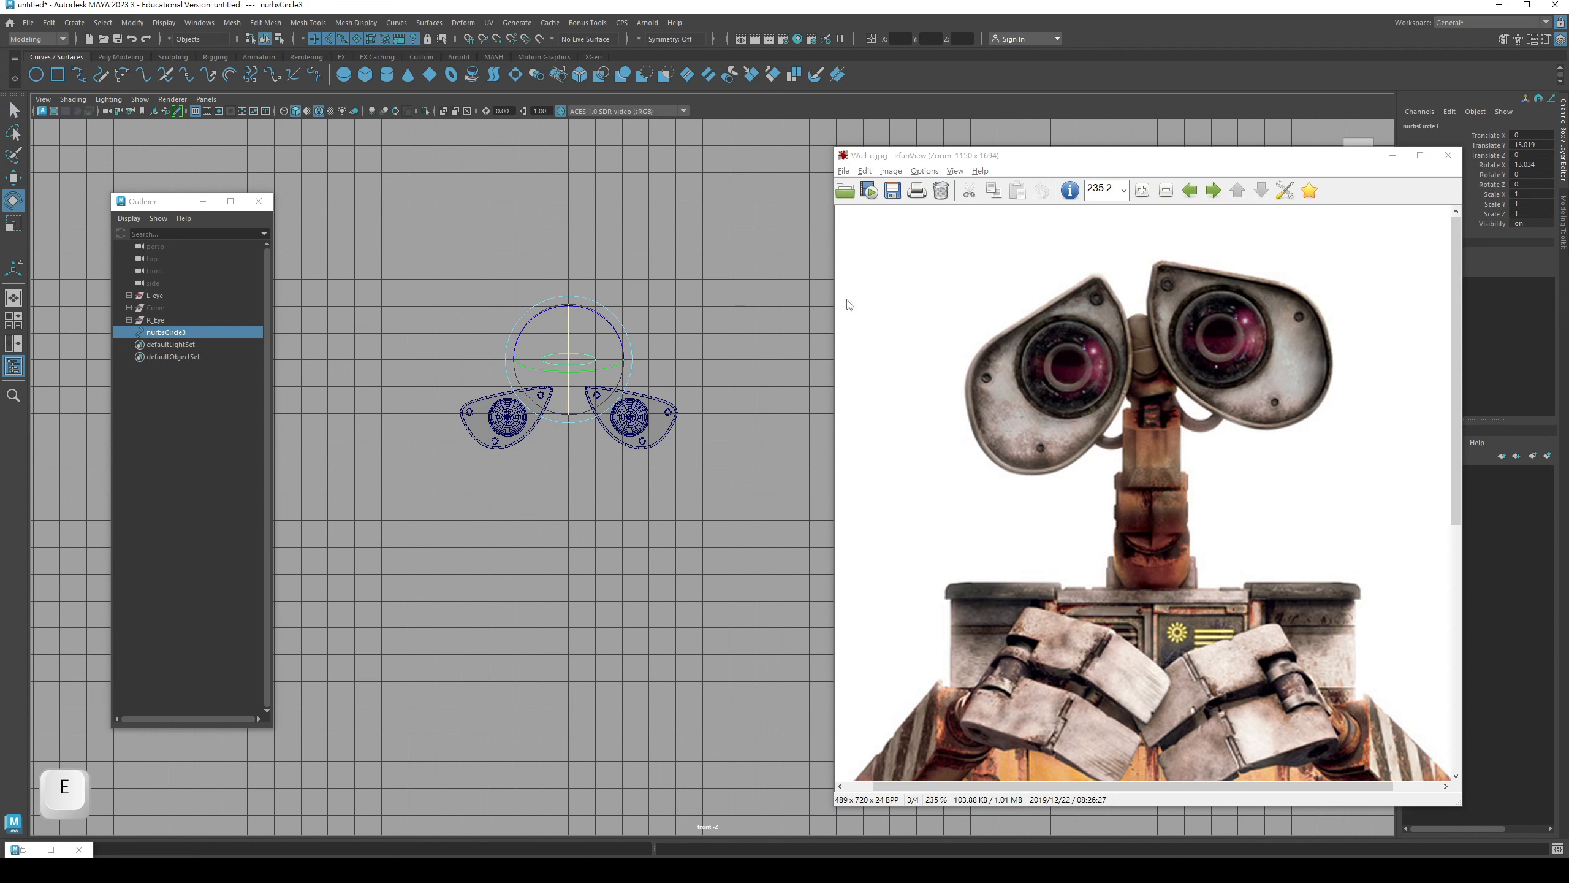
{"action": "left_click", "coordinate": [1524, 164]}
{"action": "type", "text": "90"}
{"action": "key", "text": "Return"}
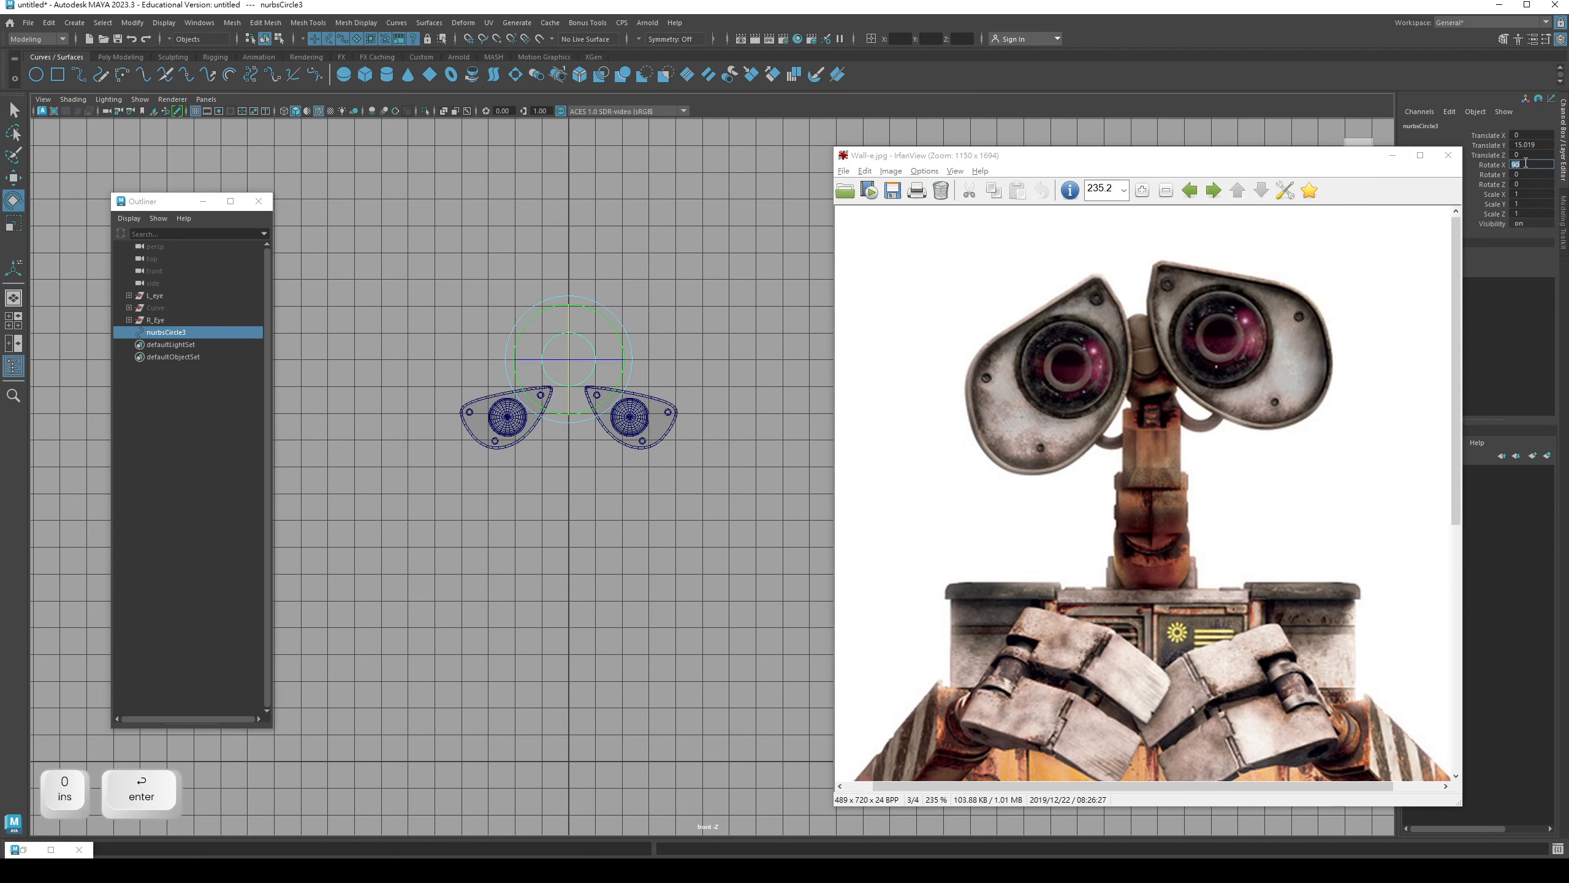
- Scale the circle's two middle side control vertices inward to pinch its waist, and return to object selection
{"action": "scroll", "coordinate": [577, 491], "scroll_direction": "up", "scroll_amount": 3}
{"action": "key", "text": "q"}
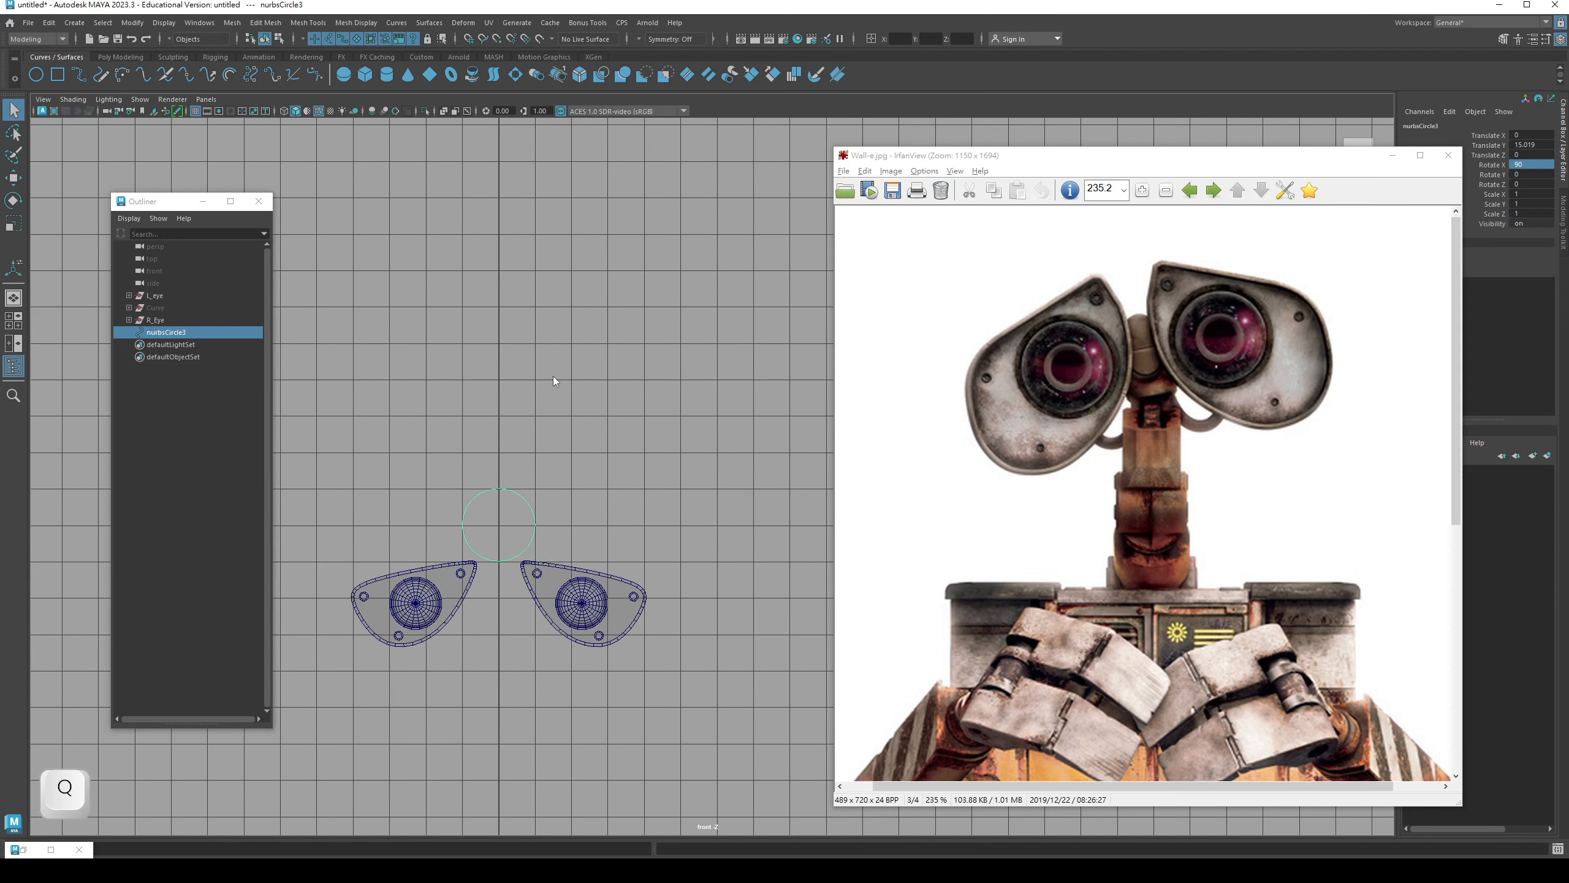
{"action": "right_click_drag", "start_coordinate": [553, 376], "coordinate": [517, 381]}
{"action": "middle_click_drag", "start_coordinate": [517, 381], "coordinate": [407, 486], "text": "alt"}
{"action": "left_click_drag", "start_coordinate": [374, 474], "coordinate": [434, 503]}
{"action": "key", "text": "r"}
{"action": "key", "text": "q"}
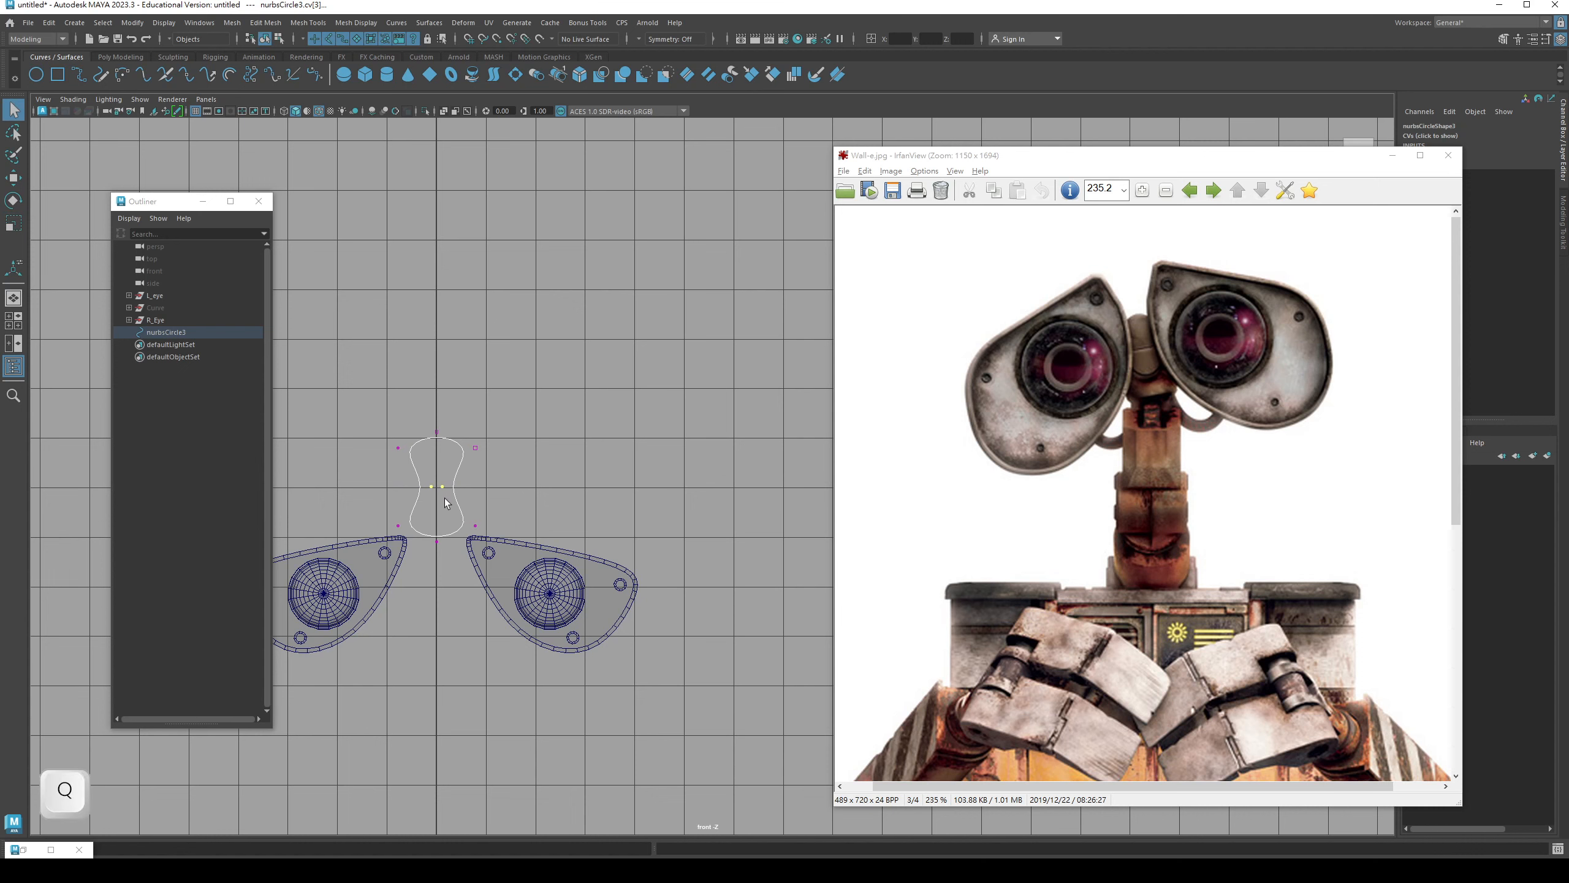
{"action": "key", "text": "F8"}
- Scale the pinched curve to about 0.817 in X and Y and 1.154 in Z, and lower it between the eyes to about Y 12.816
{"action": "middle_click_drag", "start_coordinate": [481, 453], "coordinate": [509, 440], "text": "alt"}
{"action": "key", "text": "w"}
{"action": "key", "text": "r"}
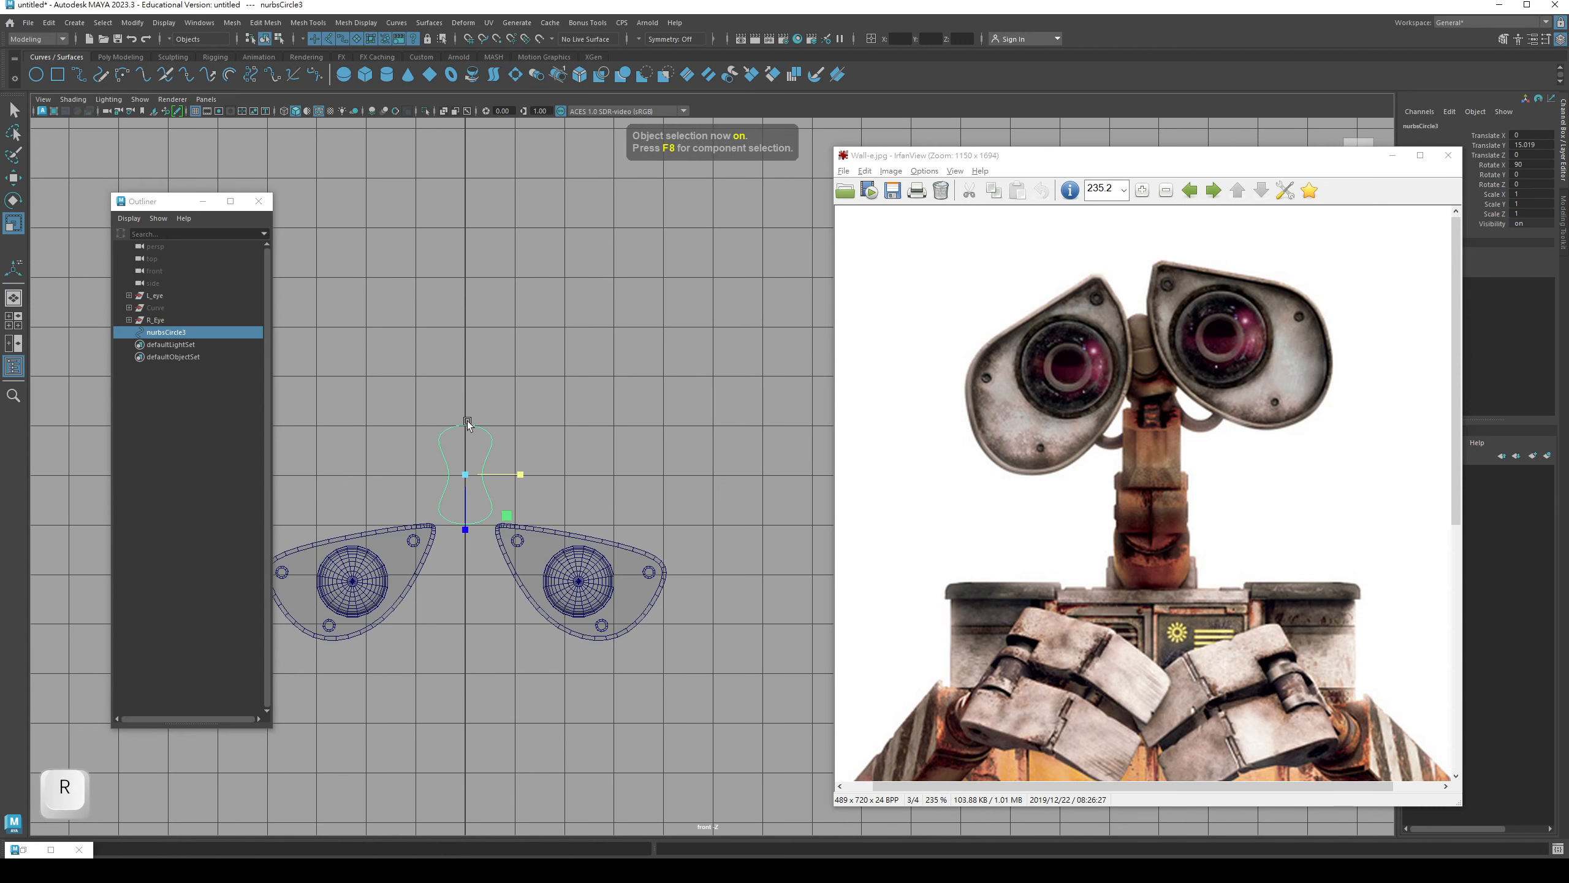
{"action": "left_click_drag", "start_coordinate": [466, 528], "coordinate": [467, 543]}
{"action": "key", "text": "w"}
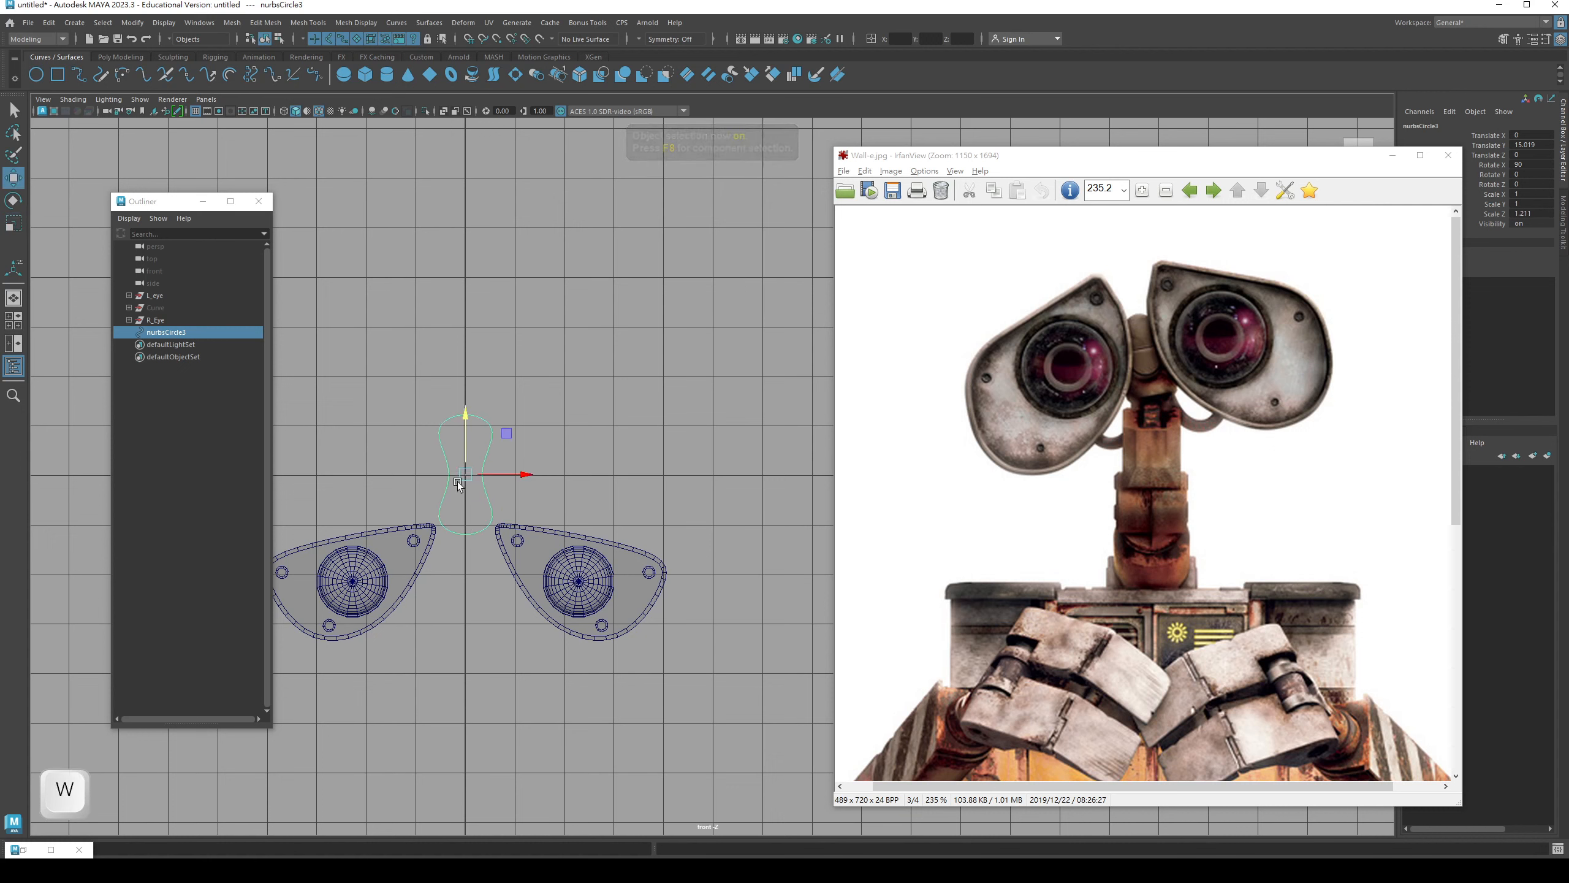
{"action": "left_click_drag", "start_coordinate": [465, 424], "coordinate": [465, 650]}
{"action": "key", "text": "r"}
{"action": "key", "text": "q"}
{"action": "middle_click_drag", "start_coordinate": [488, 600], "coordinate": [542, 499], "text": "alt"}
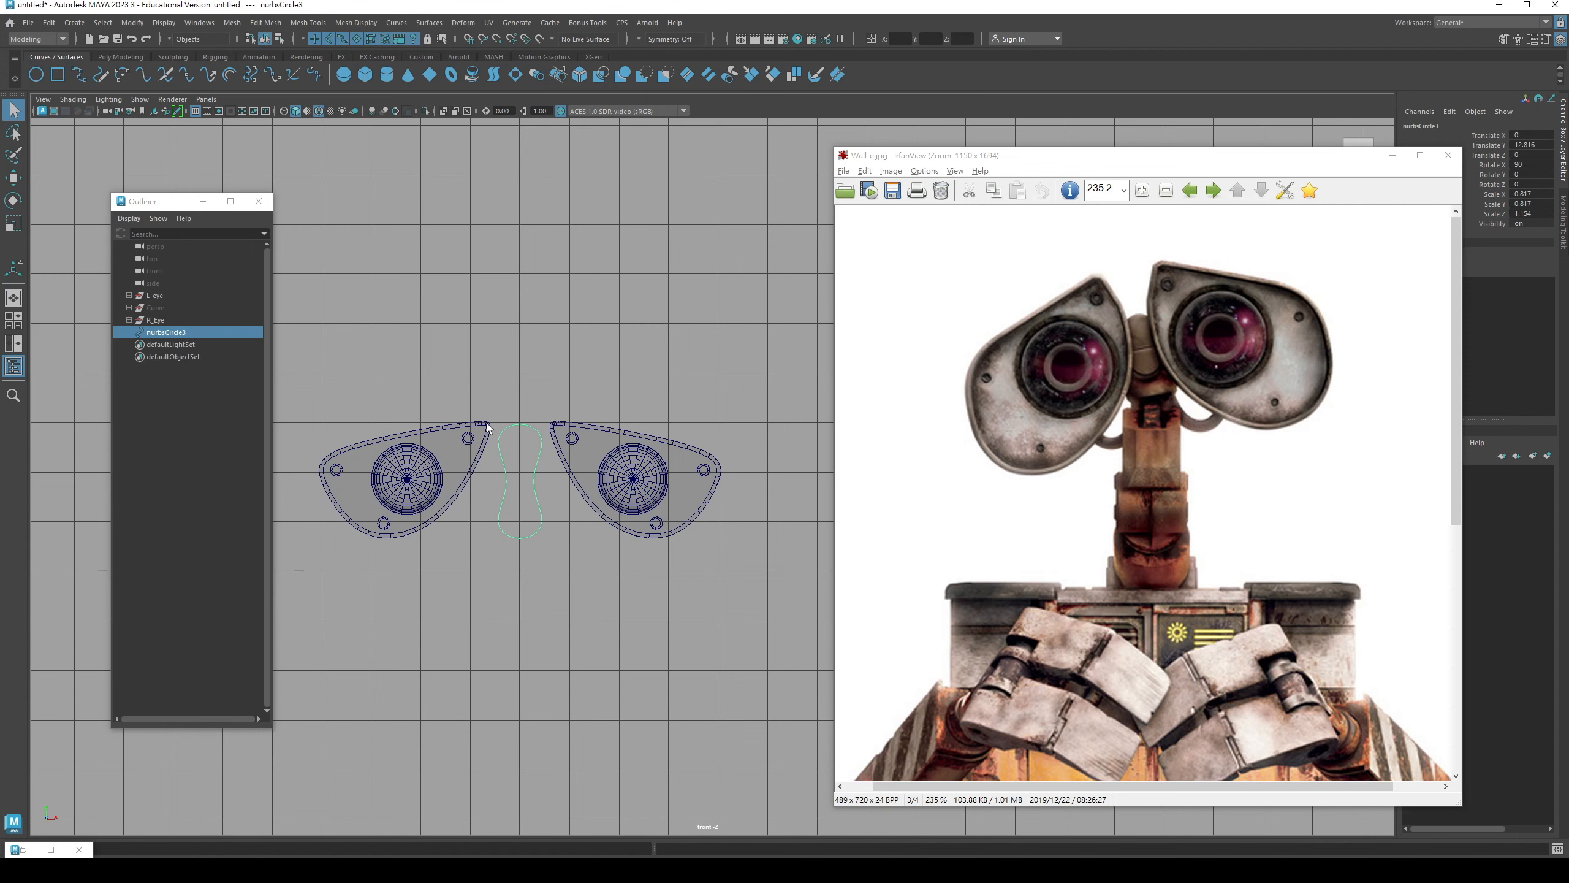
{"action": "key", "text": "space"}
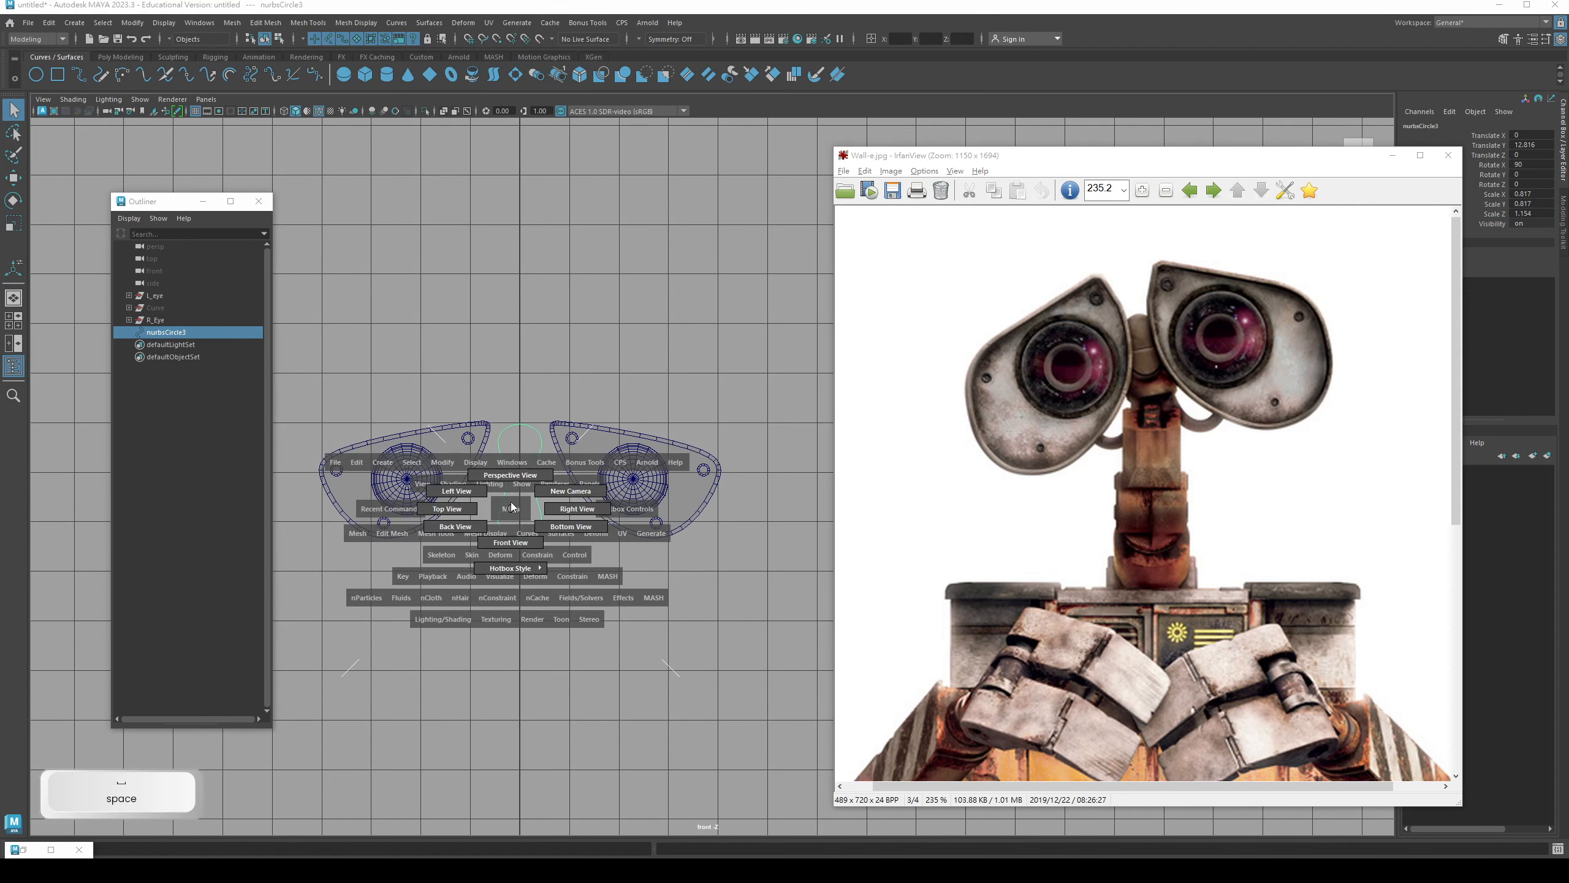
- In the perspective view, move the pinched curve to about Translate Z -0.694 and place a duplicate behind it at about Translate Z -1.495
{"action": "left_click_drag", "start_coordinate": [510, 509], "coordinate": [584, 411]}
{"action": "key", "text": "w"}
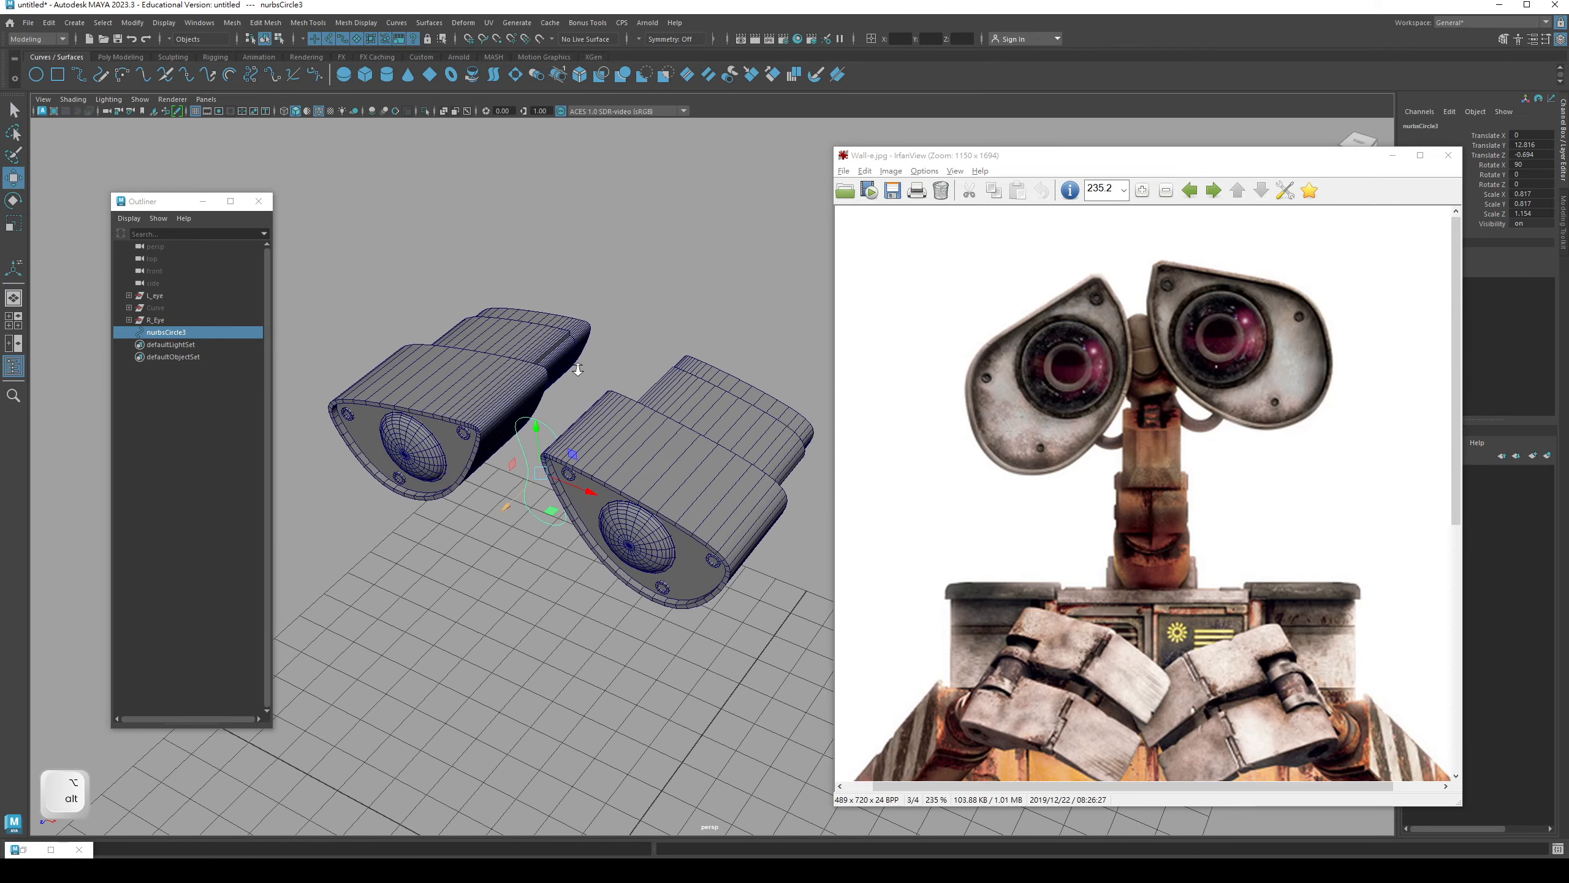
{"action": "right_click_drag", "start_coordinate": [584, 411], "coordinate": [649, 382], "text": "alt"}
{"action": "key", "text": "ctrl+d"}
{"action": "key", "text": "w"}
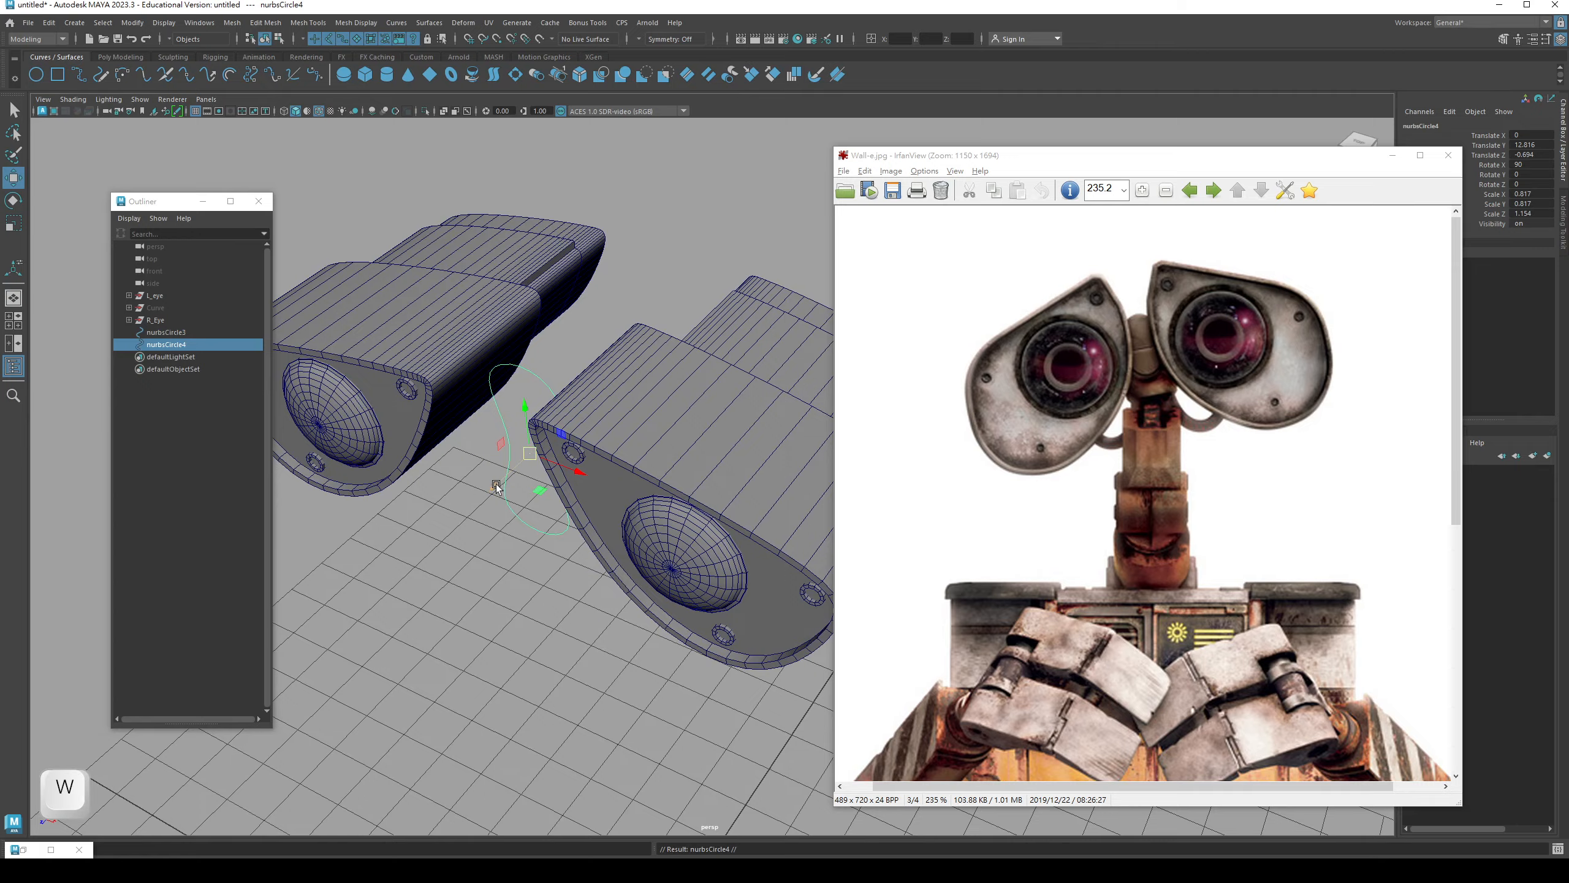
{"action": "left_click_drag", "start_coordinate": [494, 485], "coordinate": [524, 453]}
{"action": "key", "text": "q"}
{"action": "middle_click_drag", "start_coordinate": [526, 456], "coordinate": [581, 396], "text": "alt"}
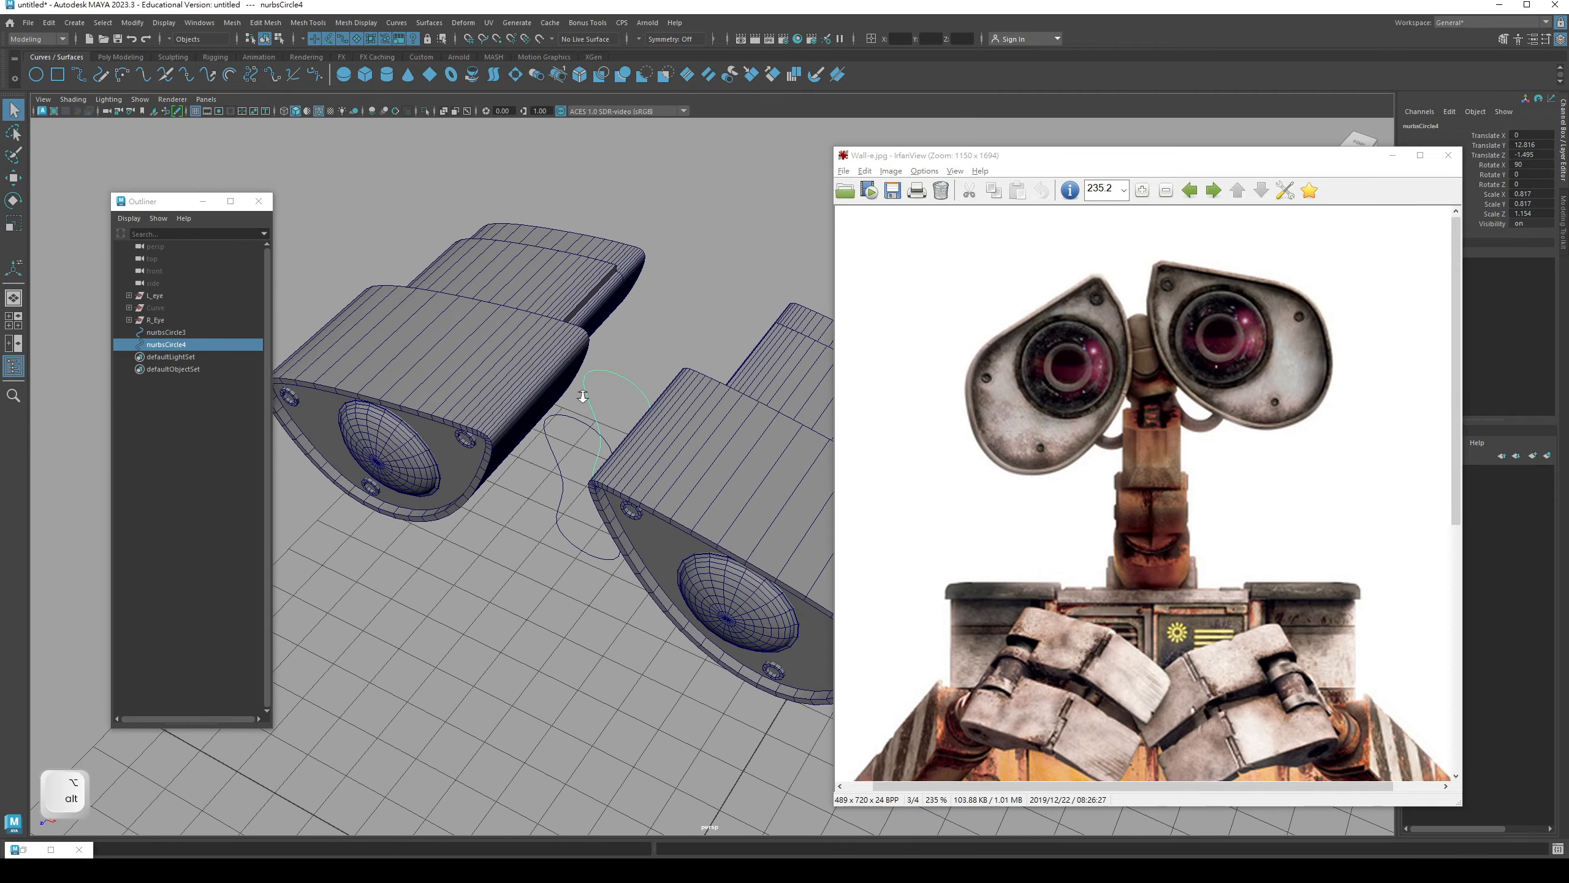
- Select both pinched curves and loft between them with section spans 1 and polygon quad output using the General tessellation method
{"action": "left_click_drag", "start_coordinate": [581, 396], "coordinate": [555, 426], "text": "alt"}
{"action": "left_click", "coordinate": [552, 426]}
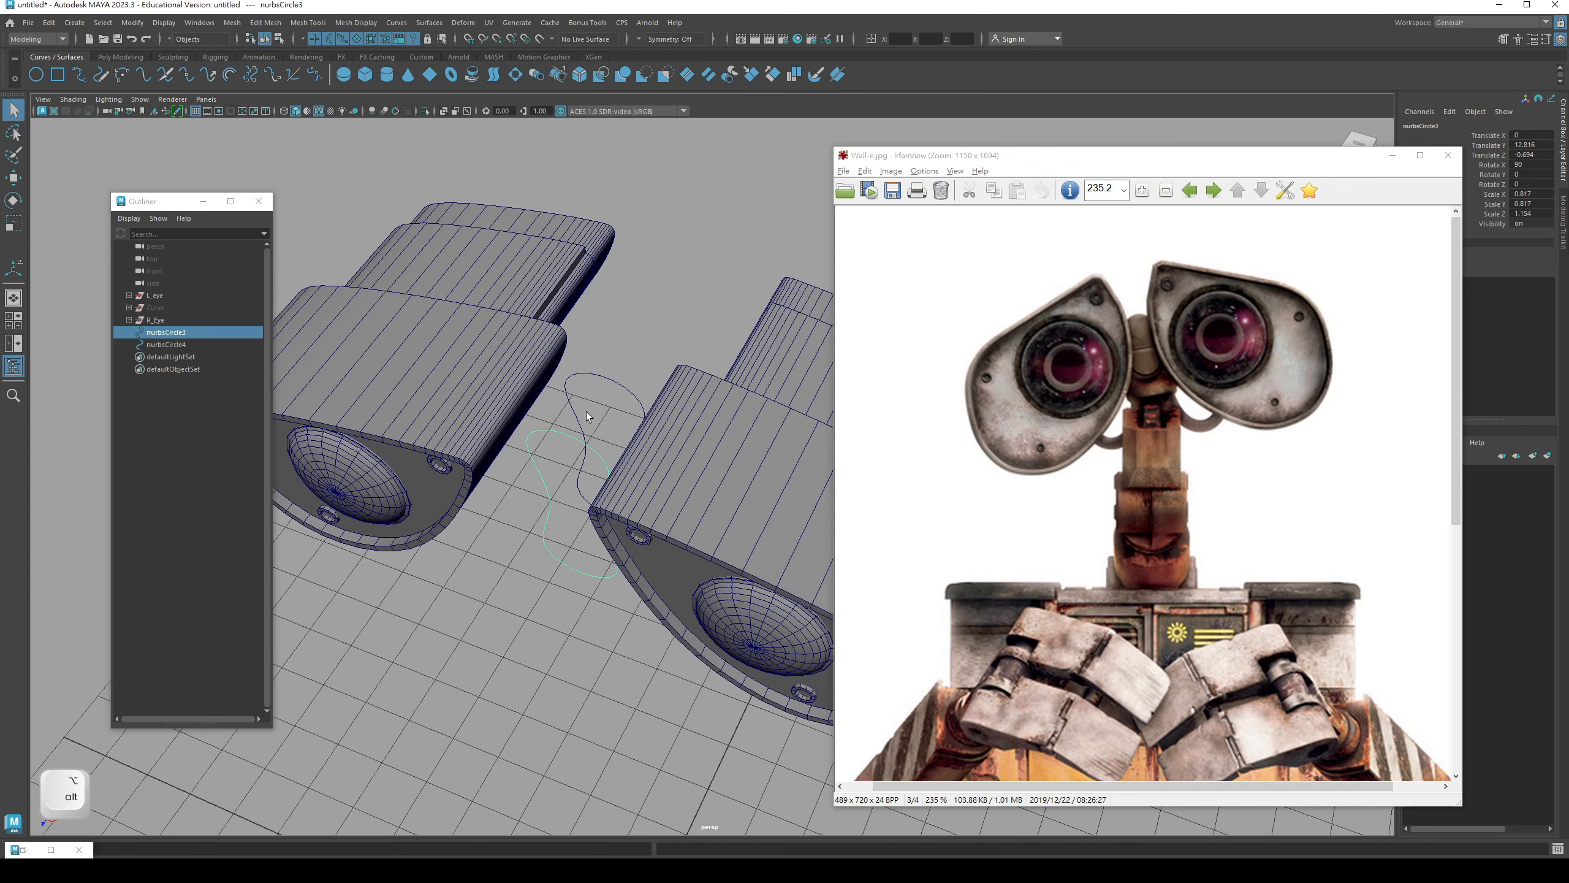
{"action": "left_click_drag", "start_coordinate": [609, 373], "coordinate": [604, 392], "text": "alt"}
{"action": "left_click", "coordinate": [609, 376]}
{"action": "middle_click_drag", "start_coordinate": [609, 358], "coordinate": [644, 370], "text": "alt"}
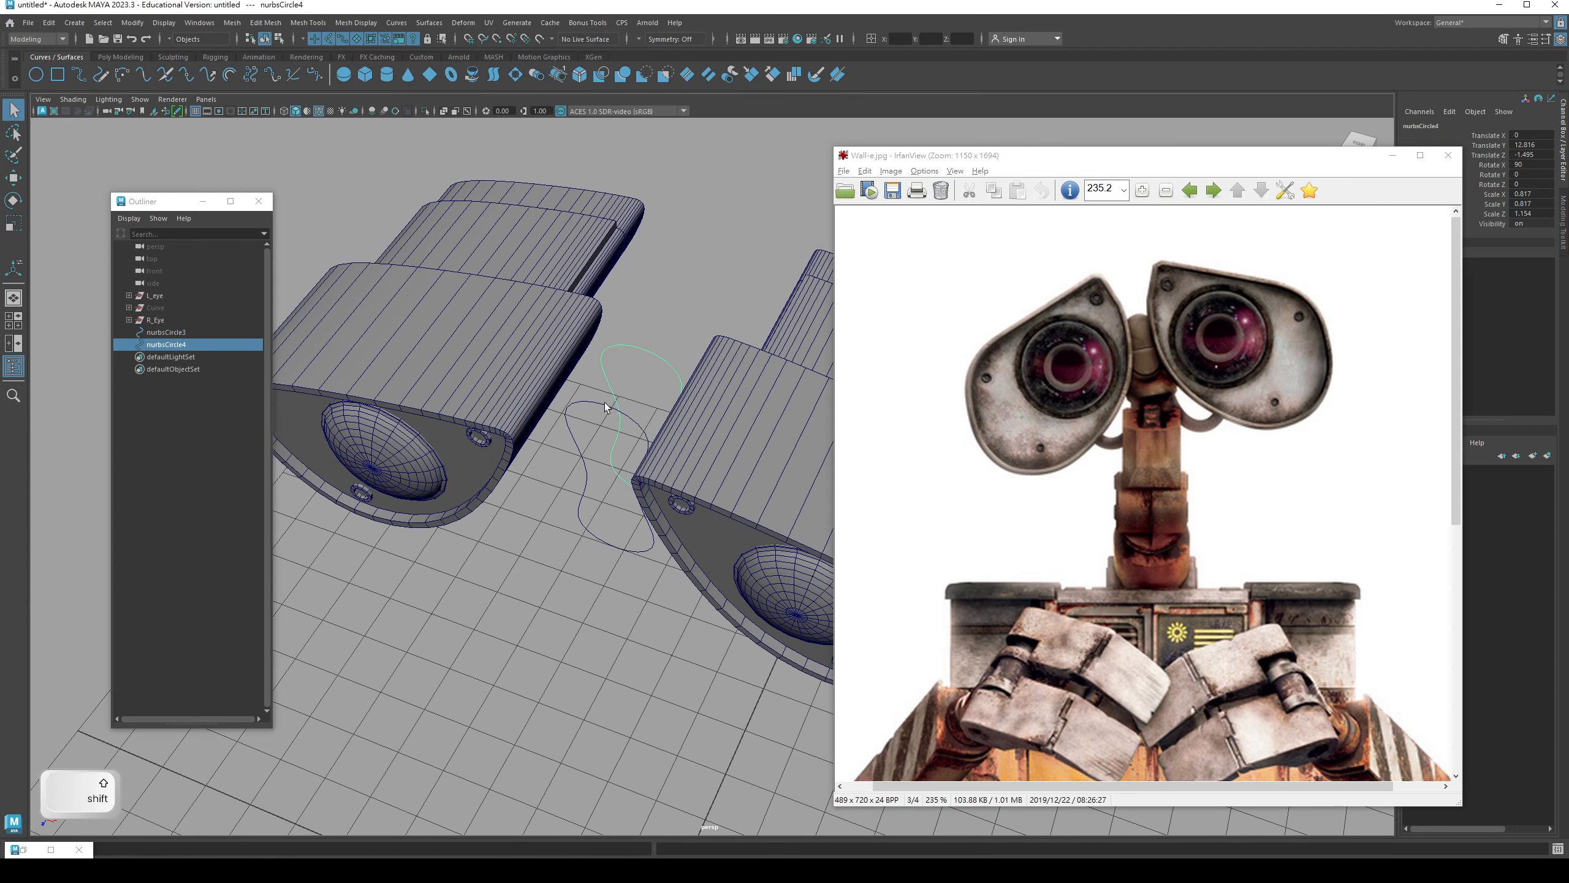
{"action": "left_click", "coordinate": [585, 402], "text": "shift"}
{"action": "left_click_drag", "start_coordinate": [606, 402], "coordinate": [559, 339], "text": "alt"}
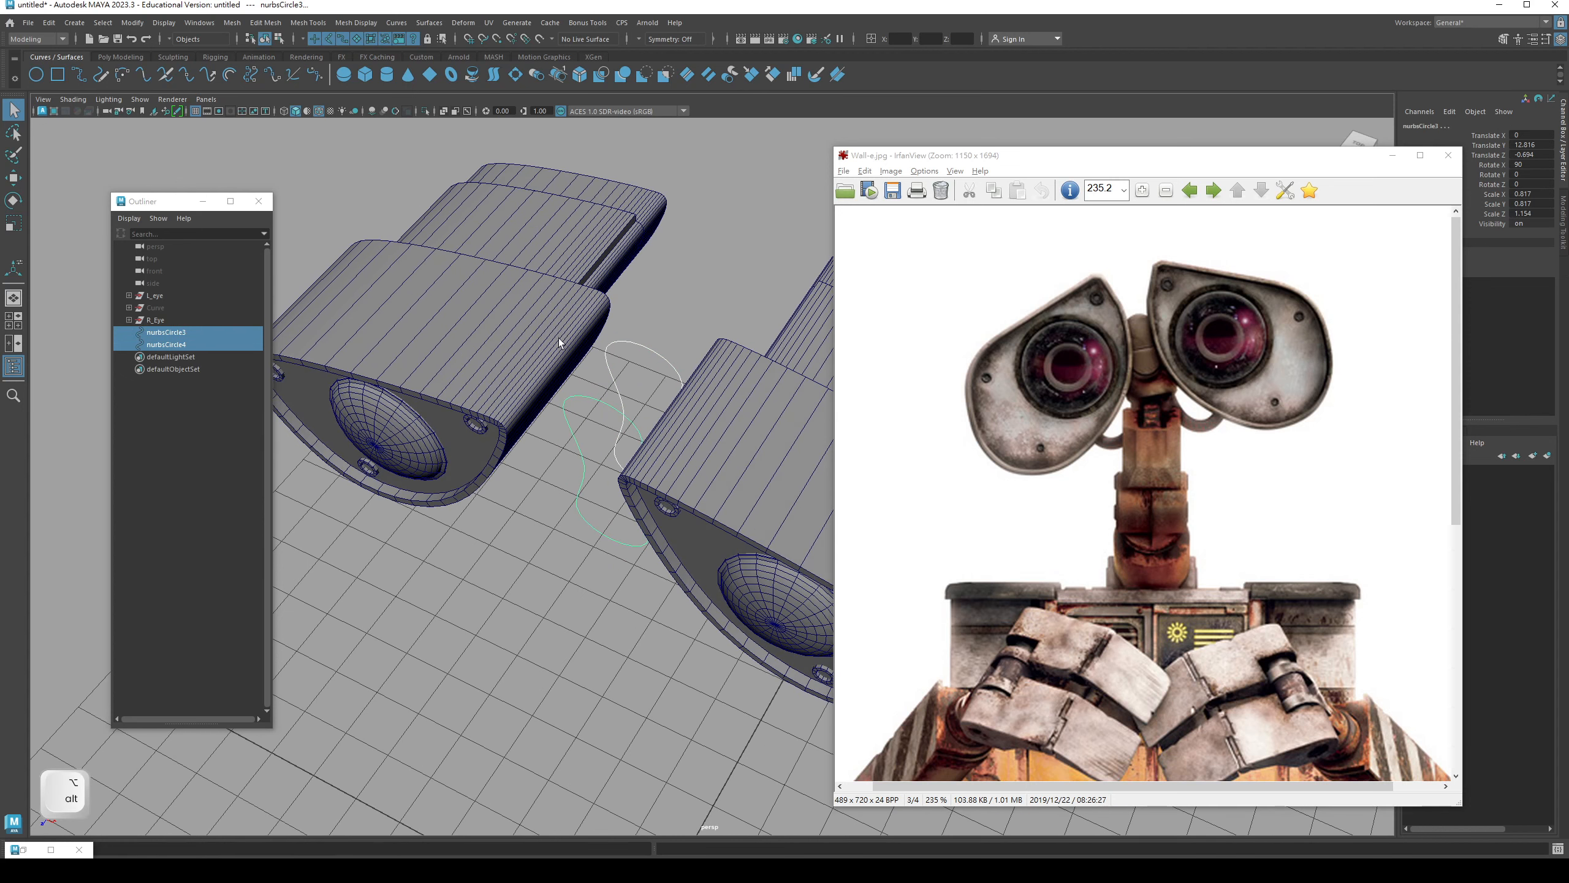
{"action": "middle_click_drag", "start_coordinate": [559, 339], "coordinate": [546, 309], "text": "alt"}
{"action": "left_click", "coordinate": [429, 22]}
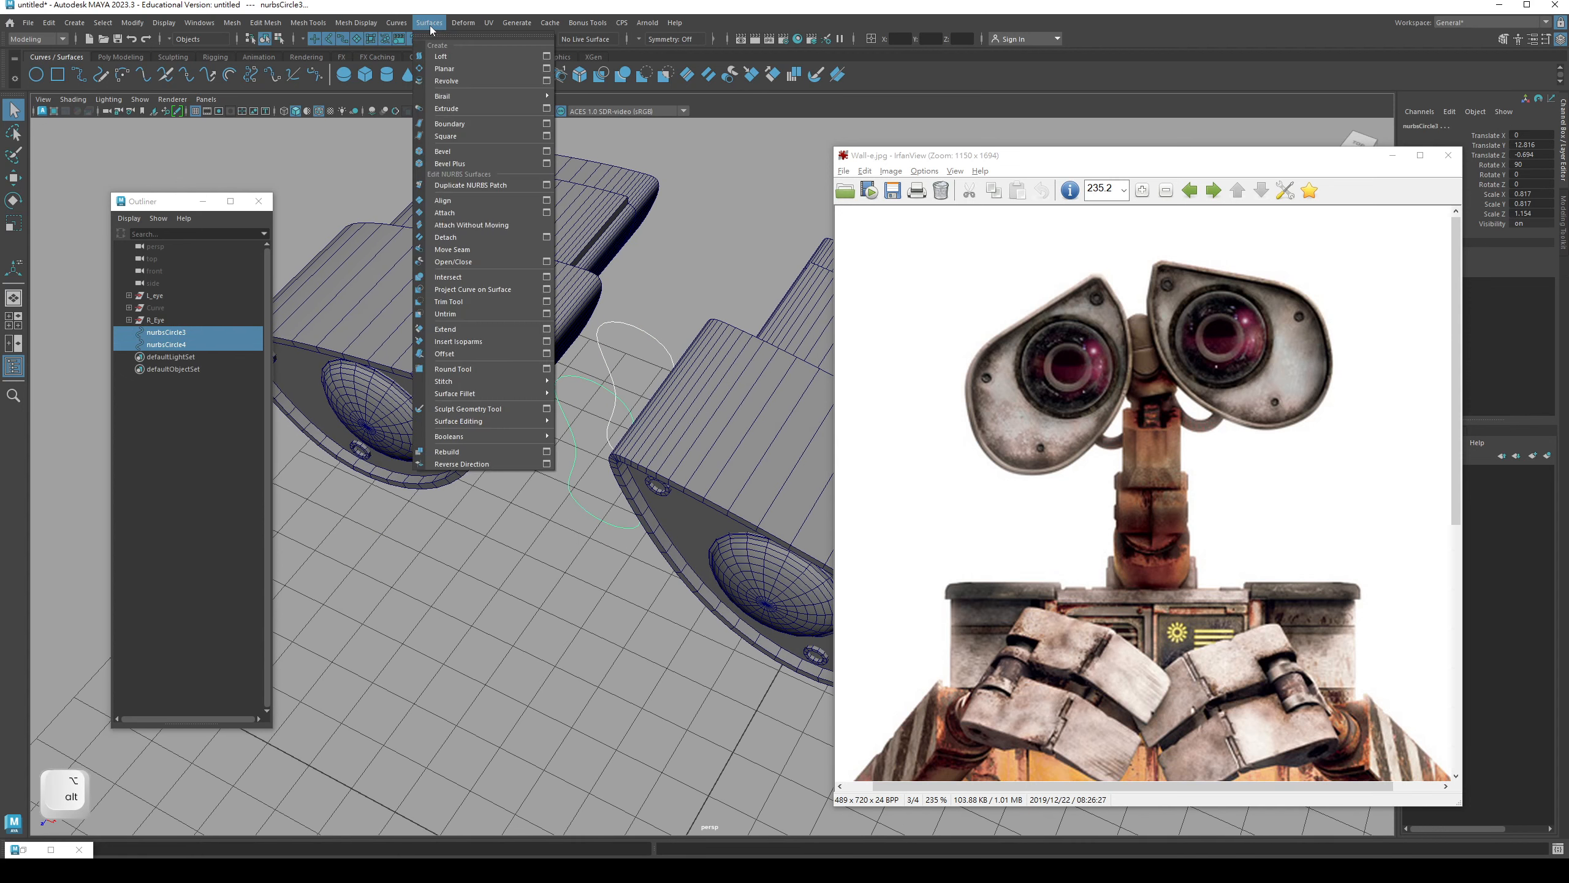
{"action": "left_click", "coordinate": [546, 57]}
{"action": "left_click", "coordinate": [1394, 161]}
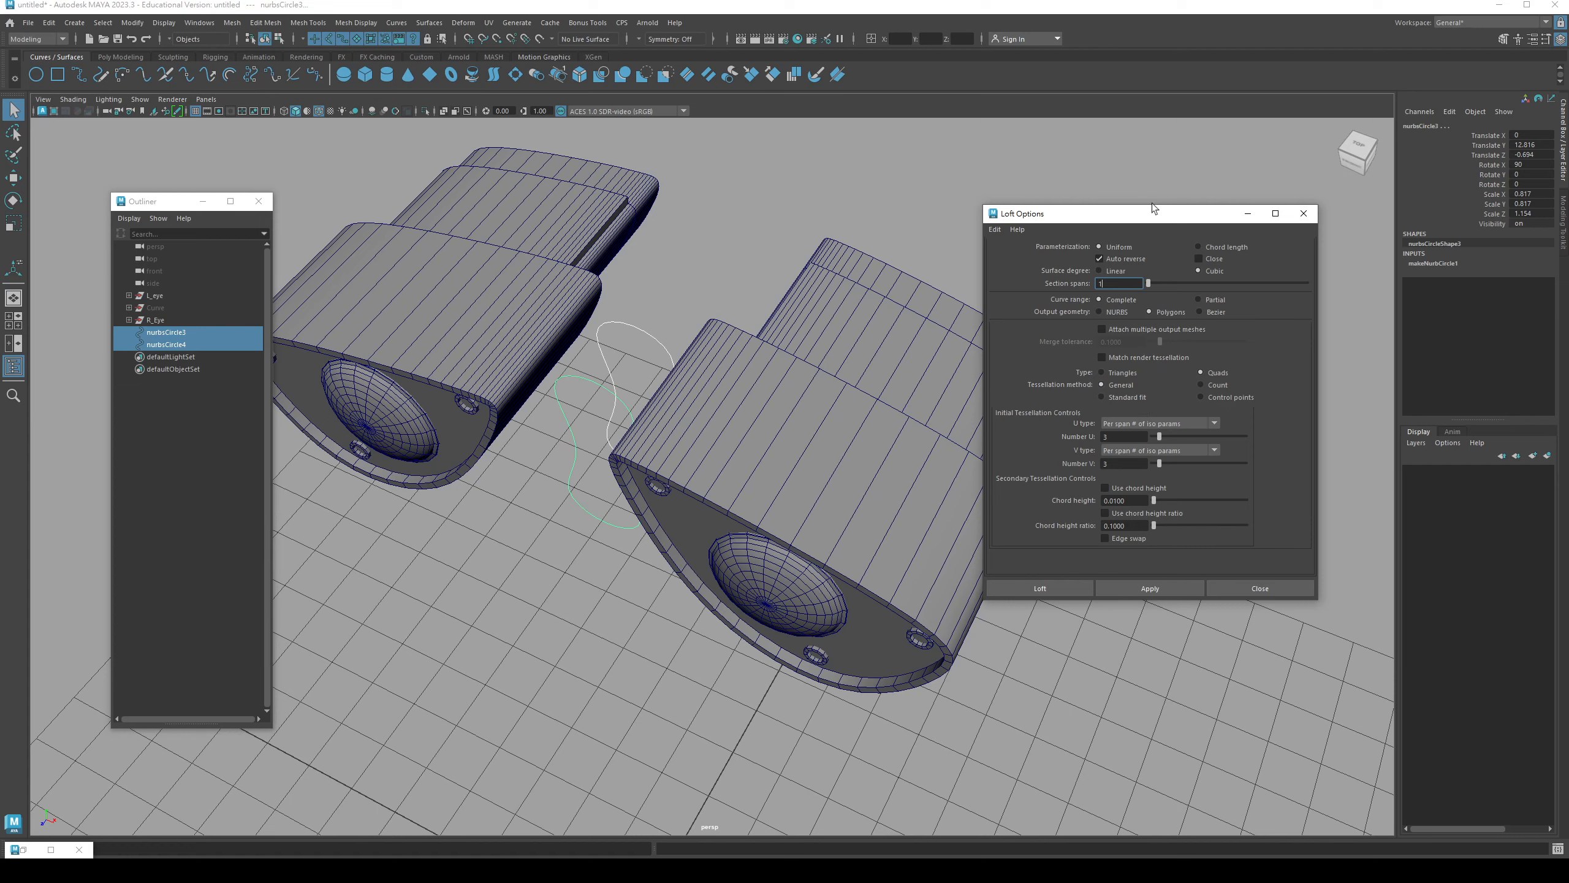
{"action": "left_click_drag", "start_coordinate": [1152, 205], "coordinate": [1239, 147]}
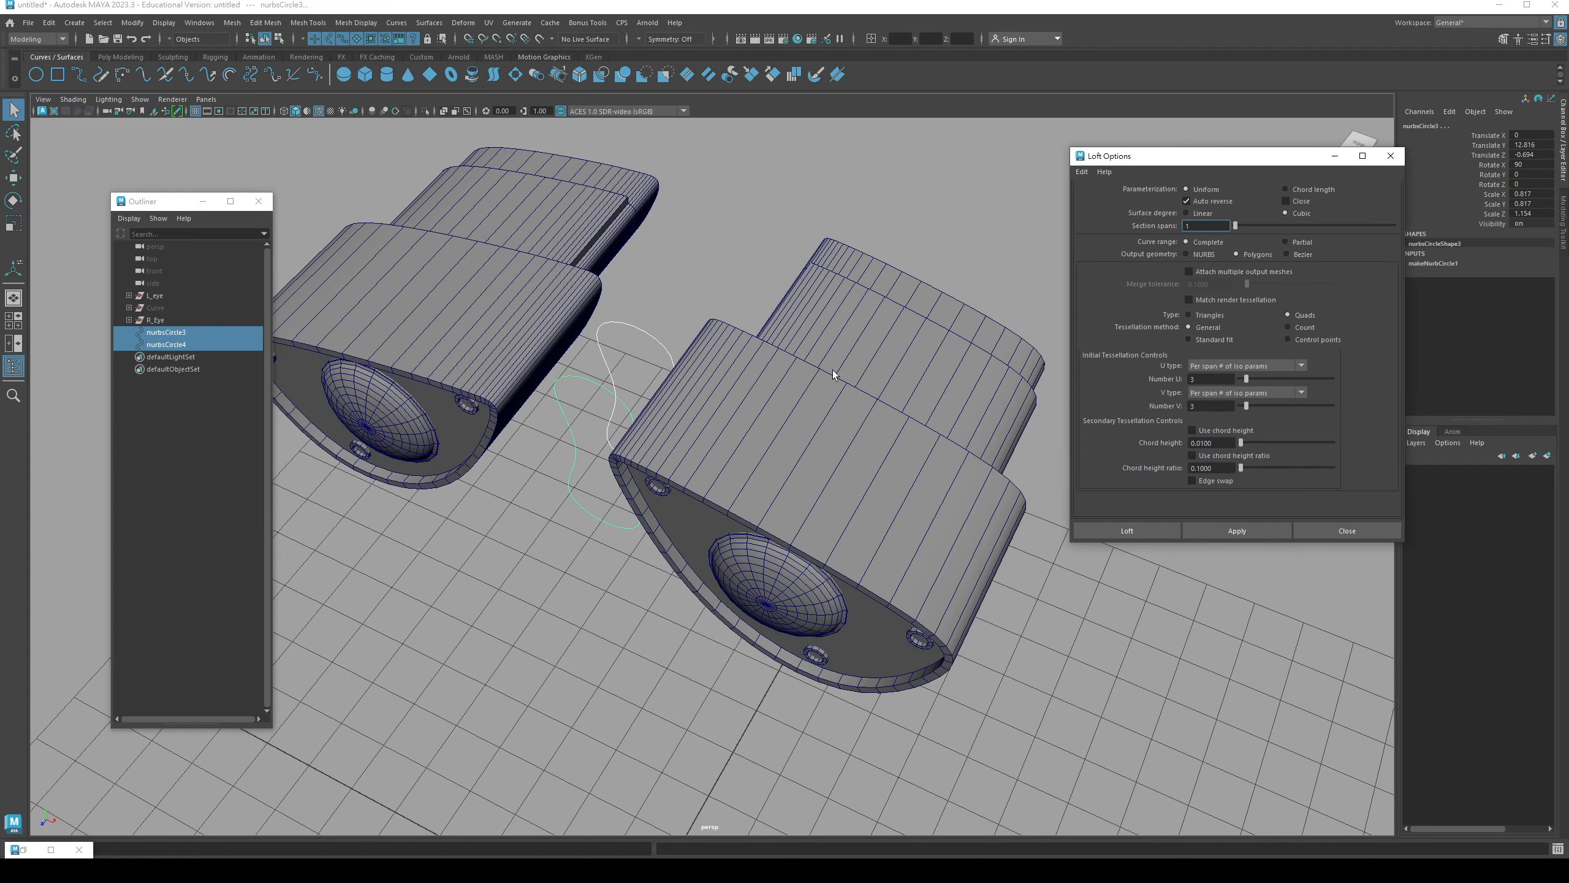
{"action": "left_click", "coordinate": [1096, 530]}
- Set the lofted connector's tessellation to U Number 8 and V Number 1
{"action": "left_click_drag", "start_coordinate": [875, 527], "coordinate": [792, 449], "text": "alt"}
{"action": "middle_click_drag", "start_coordinate": [793, 449], "coordinate": [866, 521], "text": "alt"}
{"action": "right_click_drag", "start_coordinate": [867, 520], "coordinate": [907, 504], "text": "alt"}
{"action": "left_click_drag", "start_coordinate": [907, 504], "coordinate": [899, 587], "text": "alt"}
{"action": "left_click", "coordinate": [713, 366]}
{"action": "left_click_drag", "start_coordinate": [710, 494], "coordinate": [740, 459], "text": "alt"}
{"action": "key", "text": "q"}
{"action": "left_click", "coordinate": [701, 435]}
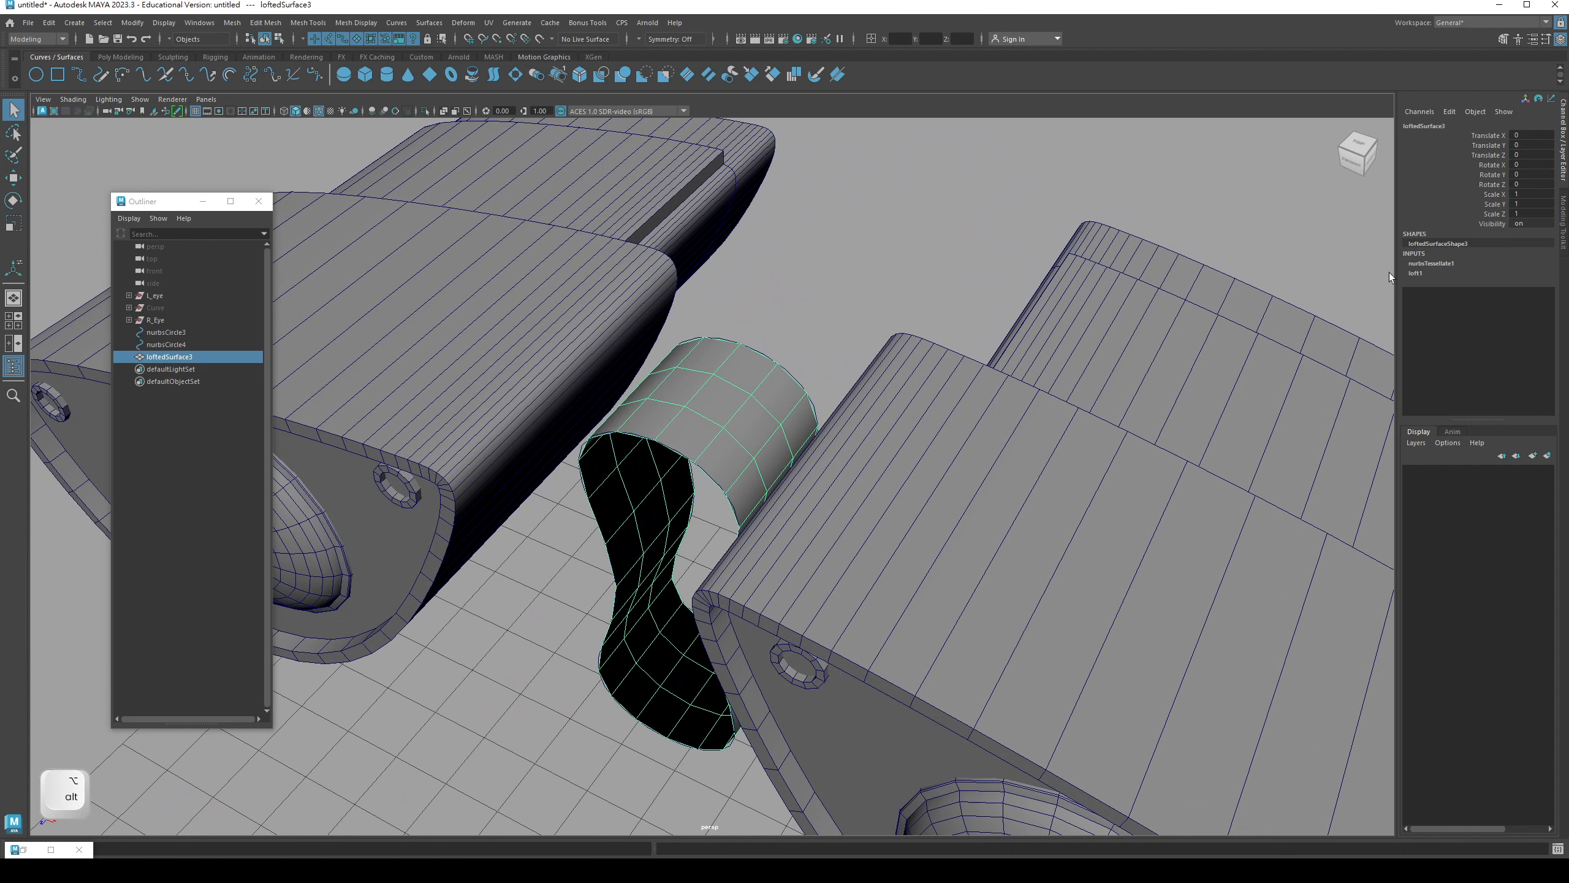
{"action": "left_click", "coordinate": [1430, 265]}
{"action": "left_click", "coordinate": [1449, 321]}
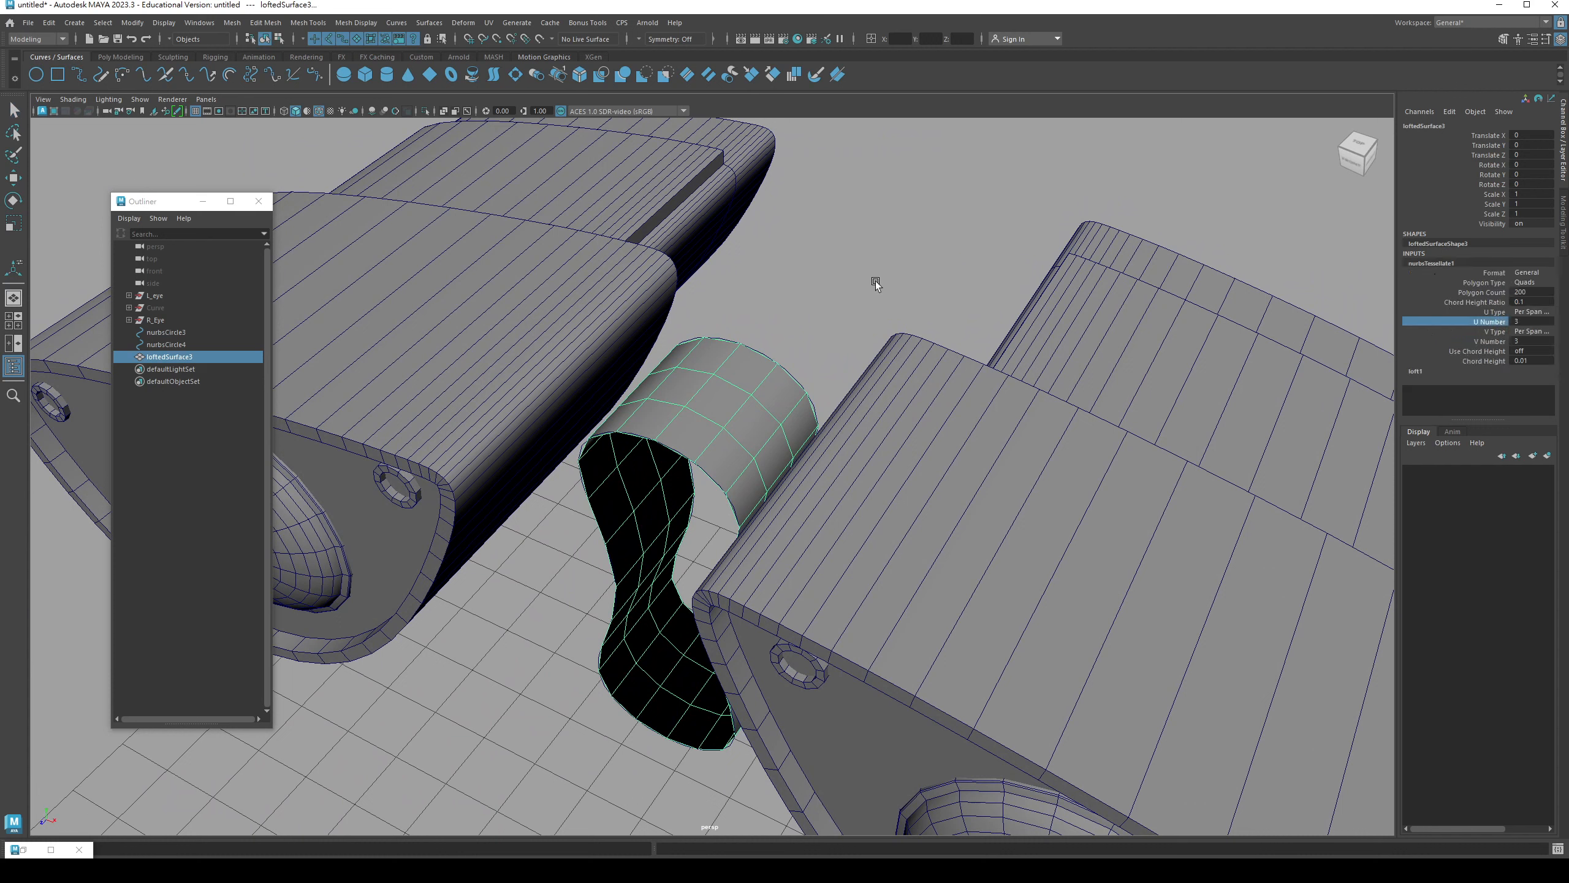
{"action": "middle_click_drag", "start_coordinate": [841, 275], "coordinate": [871, 290]}
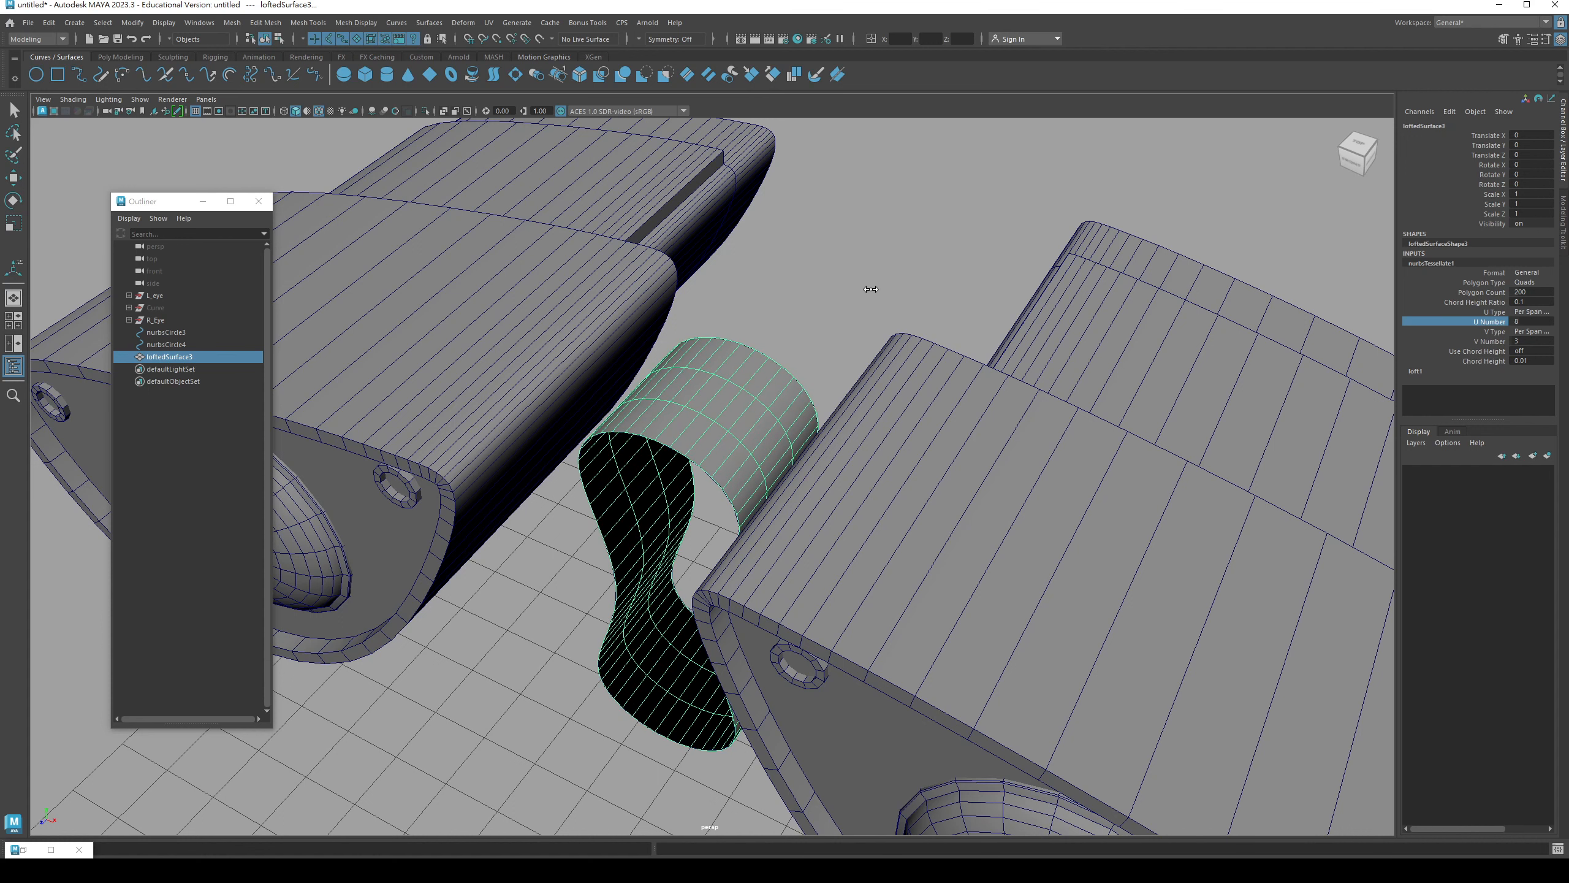
{"action": "left_click", "coordinate": [1494, 341]}
{"action": "middle_click_drag", "start_coordinate": [1106, 220], "coordinate": [1099, 214]}
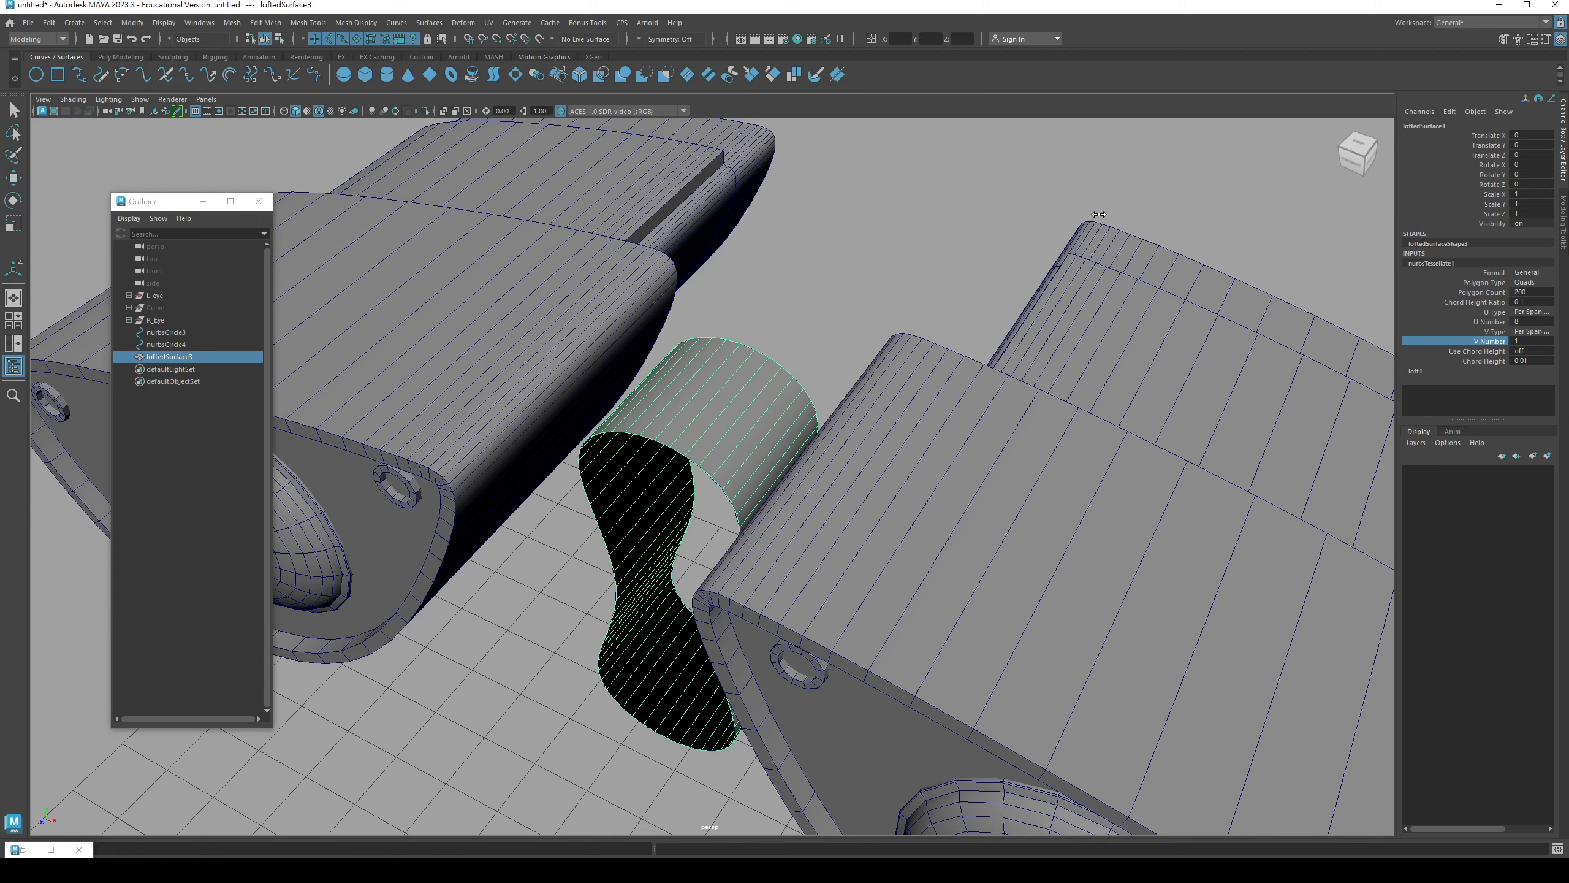
{"action": "left_click_drag", "start_coordinate": [939, 402], "coordinate": [864, 378], "text": "alt"}
{"action": "left_click", "coordinate": [1537, 340]}
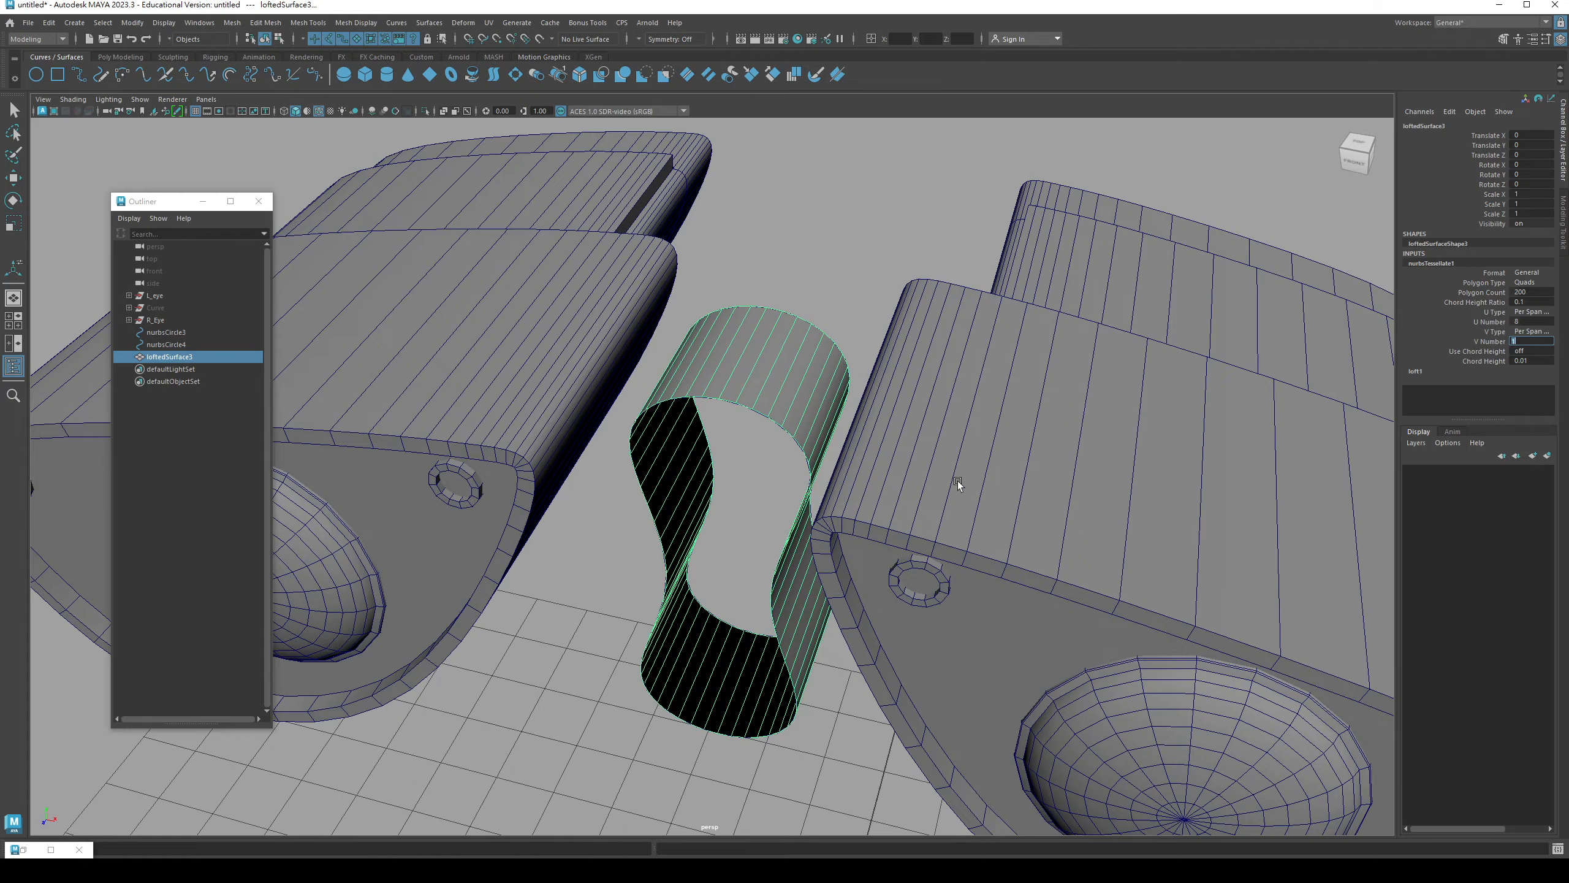
{"action": "left_click_drag", "start_coordinate": [993, 482], "coordinate": [766, 392], "text": "alt"}
{"action": "key", "text": "q"}
- Cap the open ends of the lofted connector with Fill Hole
{"action": "left_click", "coordinate": [231, 22]}
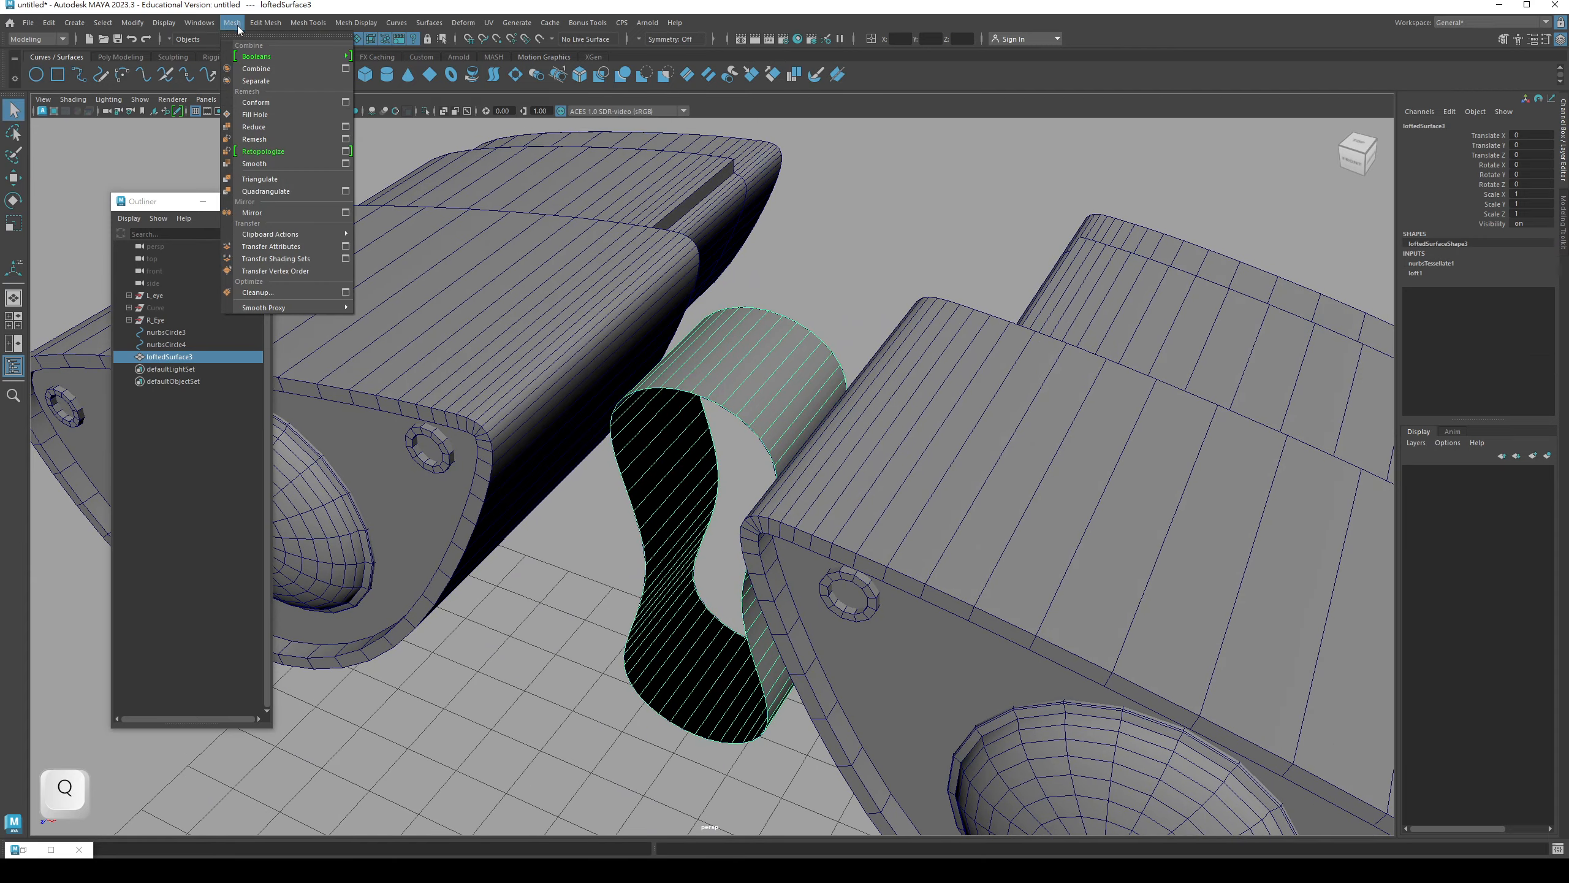
{"action": "left_click", "coordinate": [265, 115]}
{"action": "left_click_drag", "start_coordinate": [667, 402], "coordinate": [726, 322], "text": "alt"}
{"action": "right_click_drag", "start_coordinate": [726, 322], "coordinate": [796, 287]}
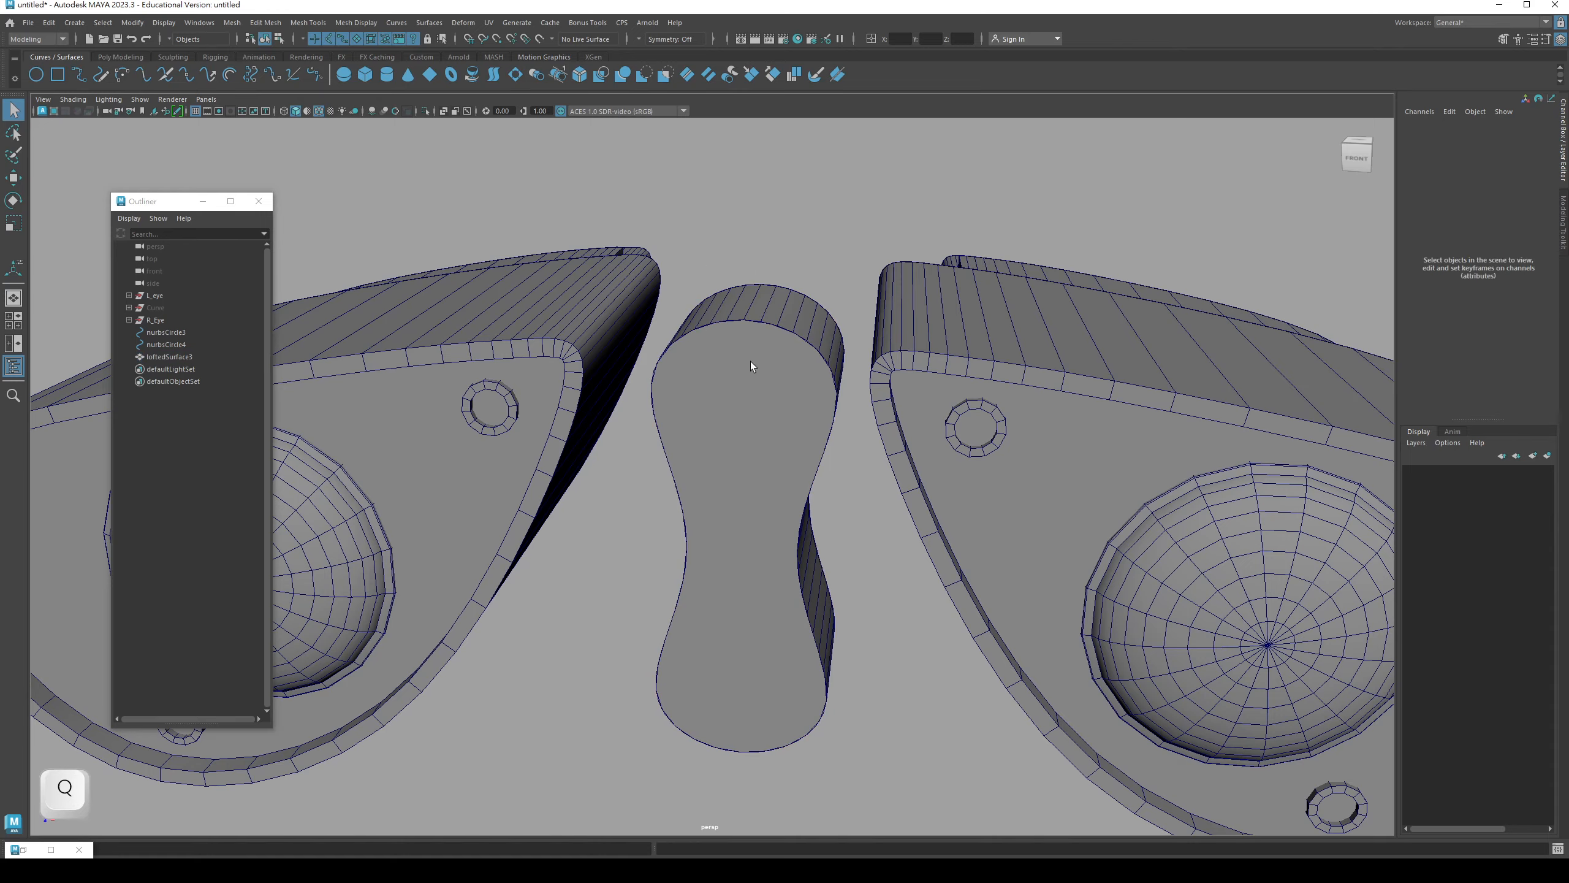
- Select the capped connector and delete its construction history
{"action": "left_click", "coordinate": [778, 407]}
{"action": "left_click_drag", "start_coordinate": [778, 407], "coordinate": [744, 427], "text": "alt"}
{"action": "left_click_drag", "start_coordinate": [750, 417], "coordinate": [603, 375], "text": "alt"}
{"action": "left_click", "coordinate": [49, 22]}
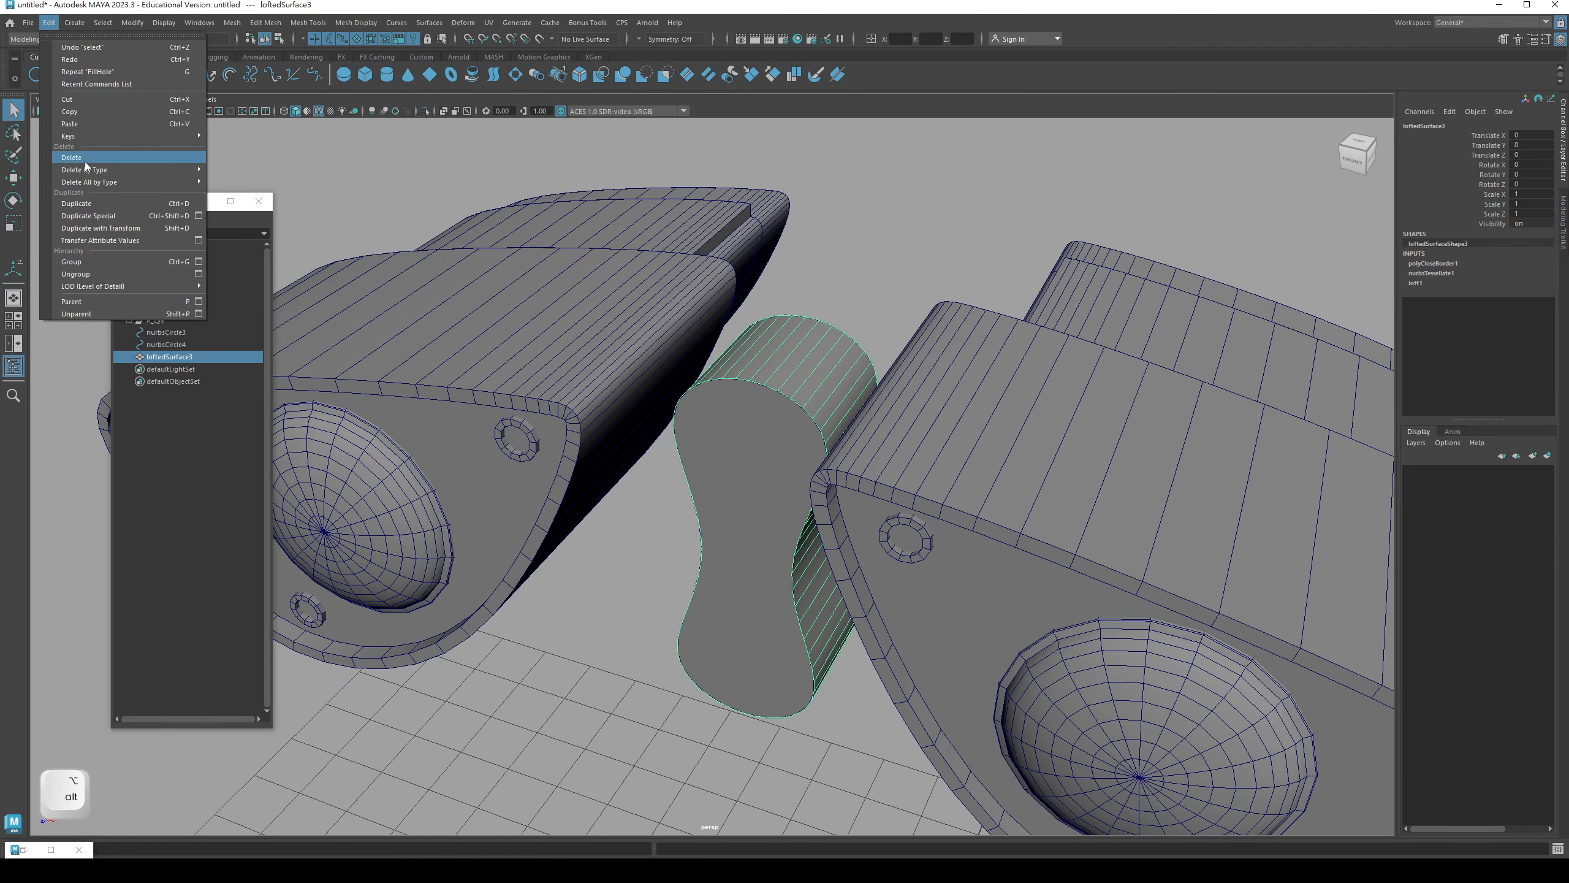
{"action": "mouse_move", "coordinate": [179, 169]}
{"action": "left_click", "coordinate": [240, 171]}
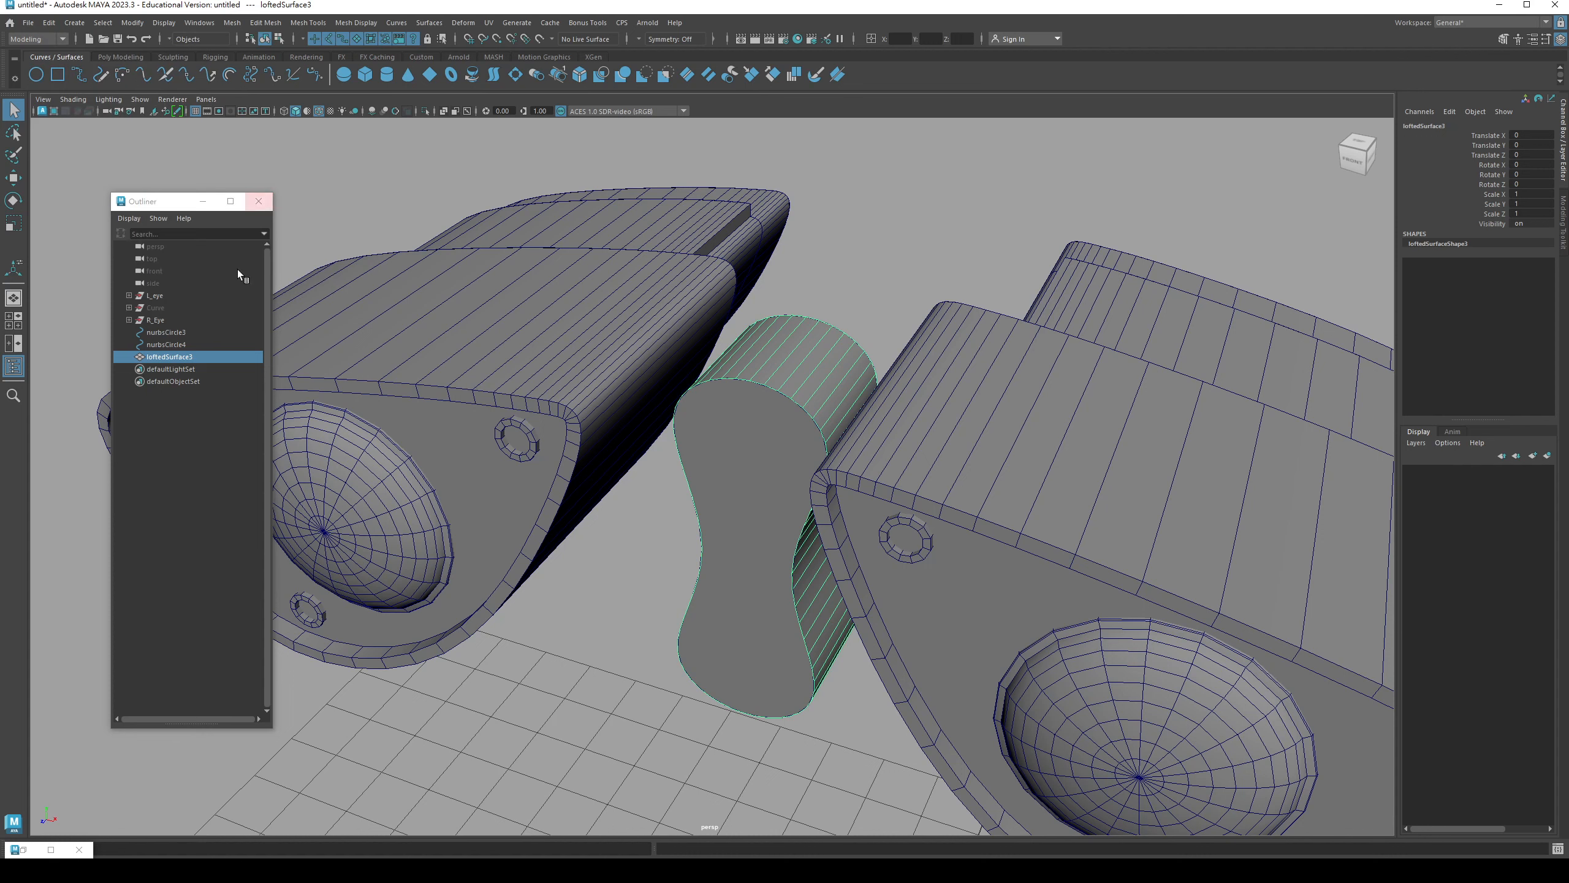
- Move the two source curves, nurbsCircle3 and nurbsCircle4, into the hidden curve group
{"action": "left_click", "coordinate": [171, 344]}
{"action": "left_click", "coordinate": [172, 335], "text": "ctrl"}
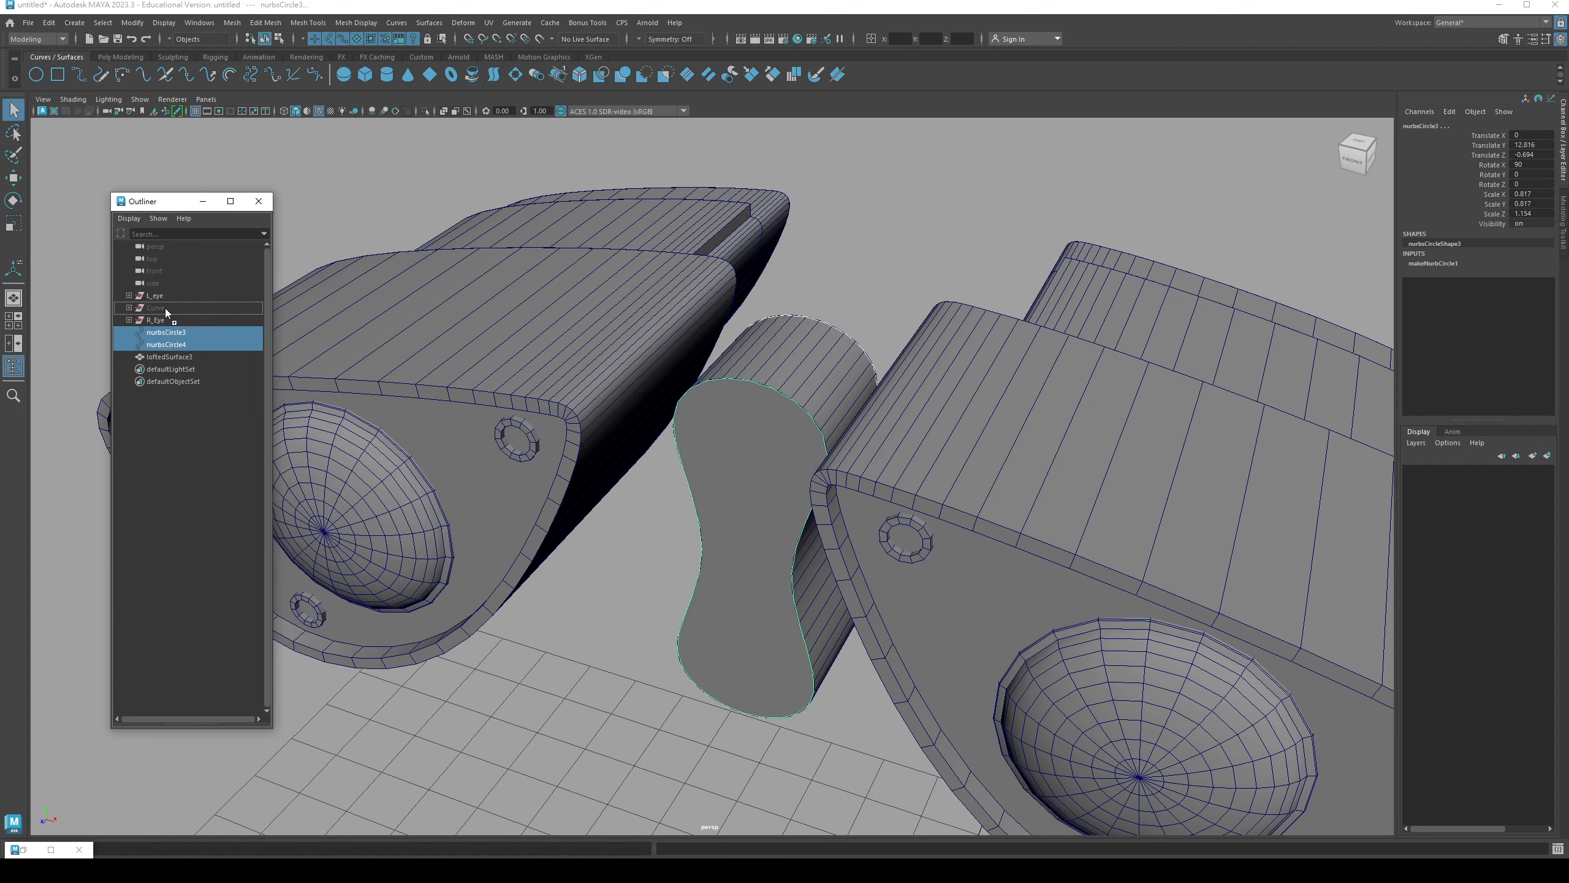
{"action": "left_click_drag", "start_coordinate": [161, 314], "coordinate": [159, 310]}
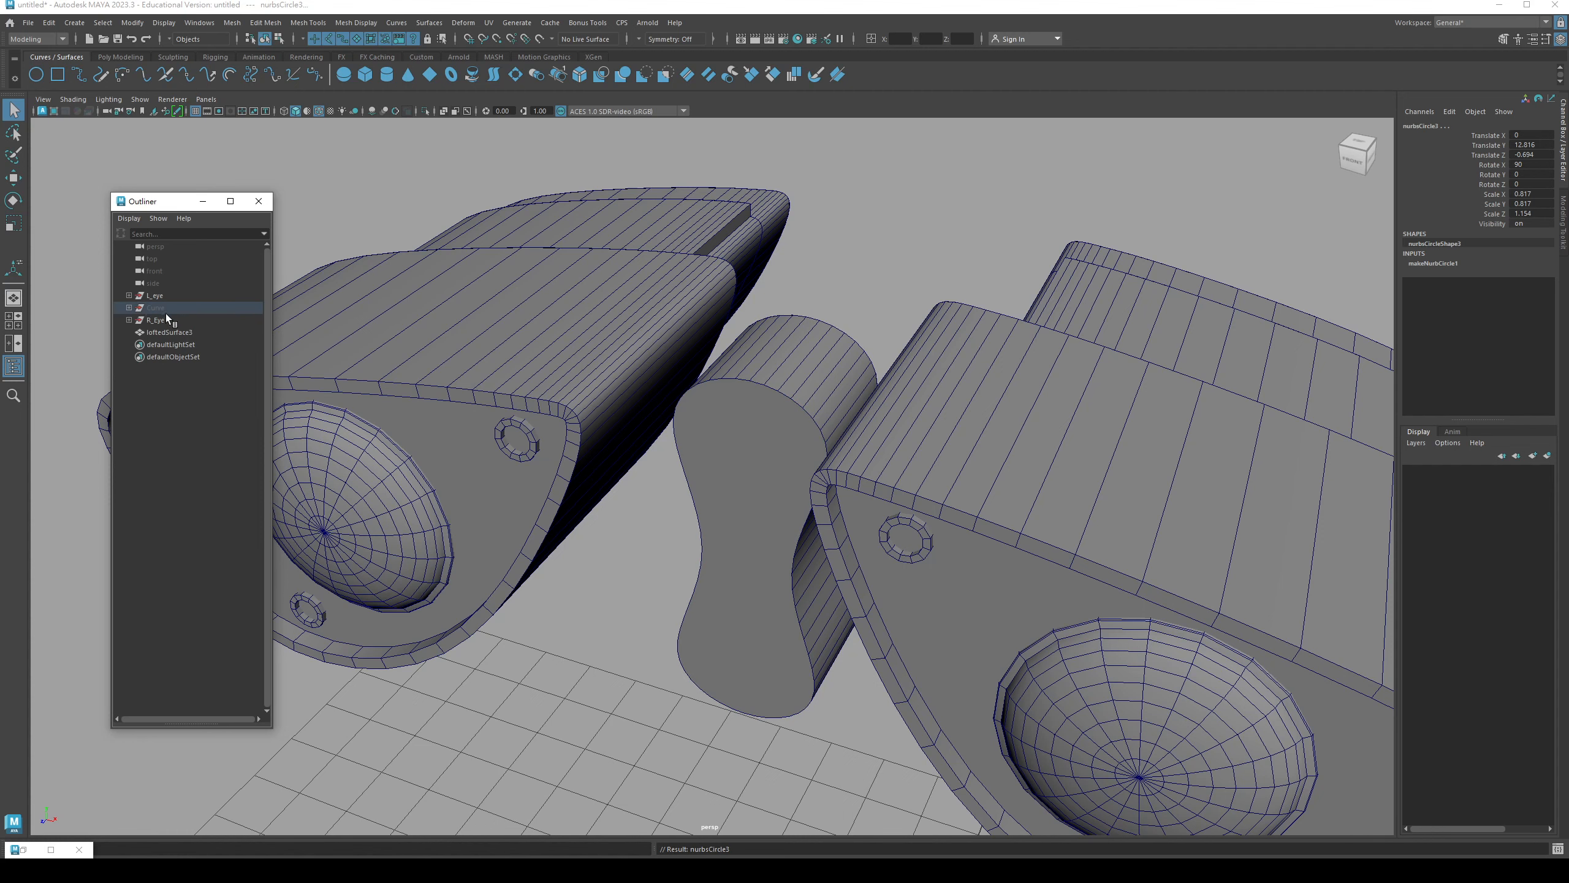
- Cut a horizontal edge across the narrow waist of the connector's front cap with Multi-Cut
{"action": "left_click", "coordinate": [714, 476]}
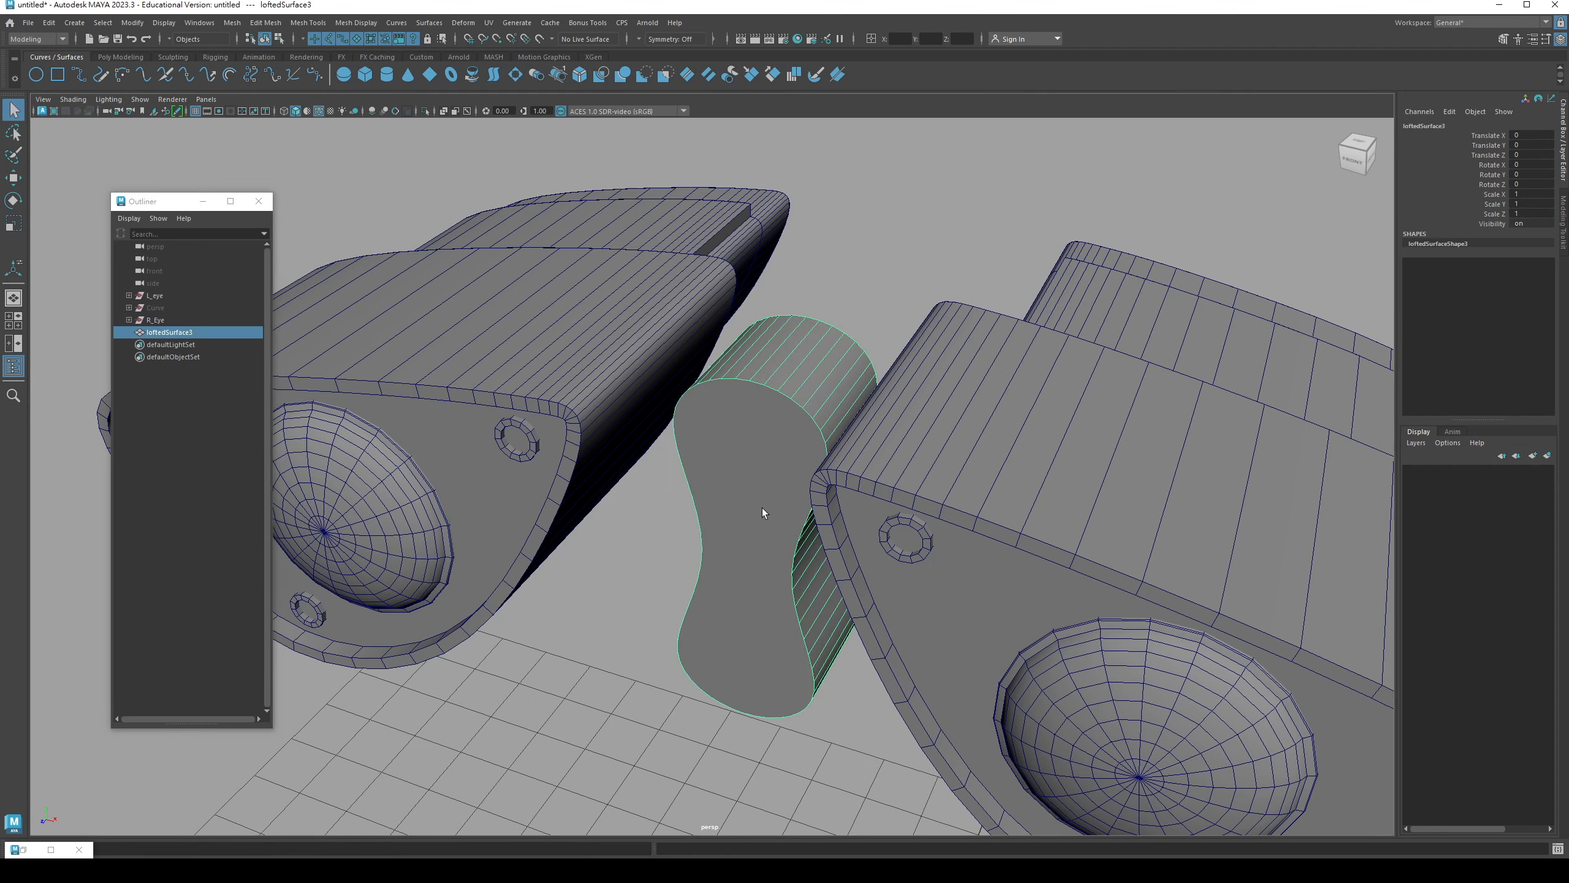
{"action": "left_click_drag", "start_coordinate": [763, 508], "coordinate": [724, 378], "text": "alt"}
{"action": "right_click_drag", "start_coordinate": [725, 378], "coordinate": [908, 400], "text": "alt"}
{"action": "left_click_drag", "start_coordinate": [761, 403], "coordinate": [803, 420], "text": "alt"}
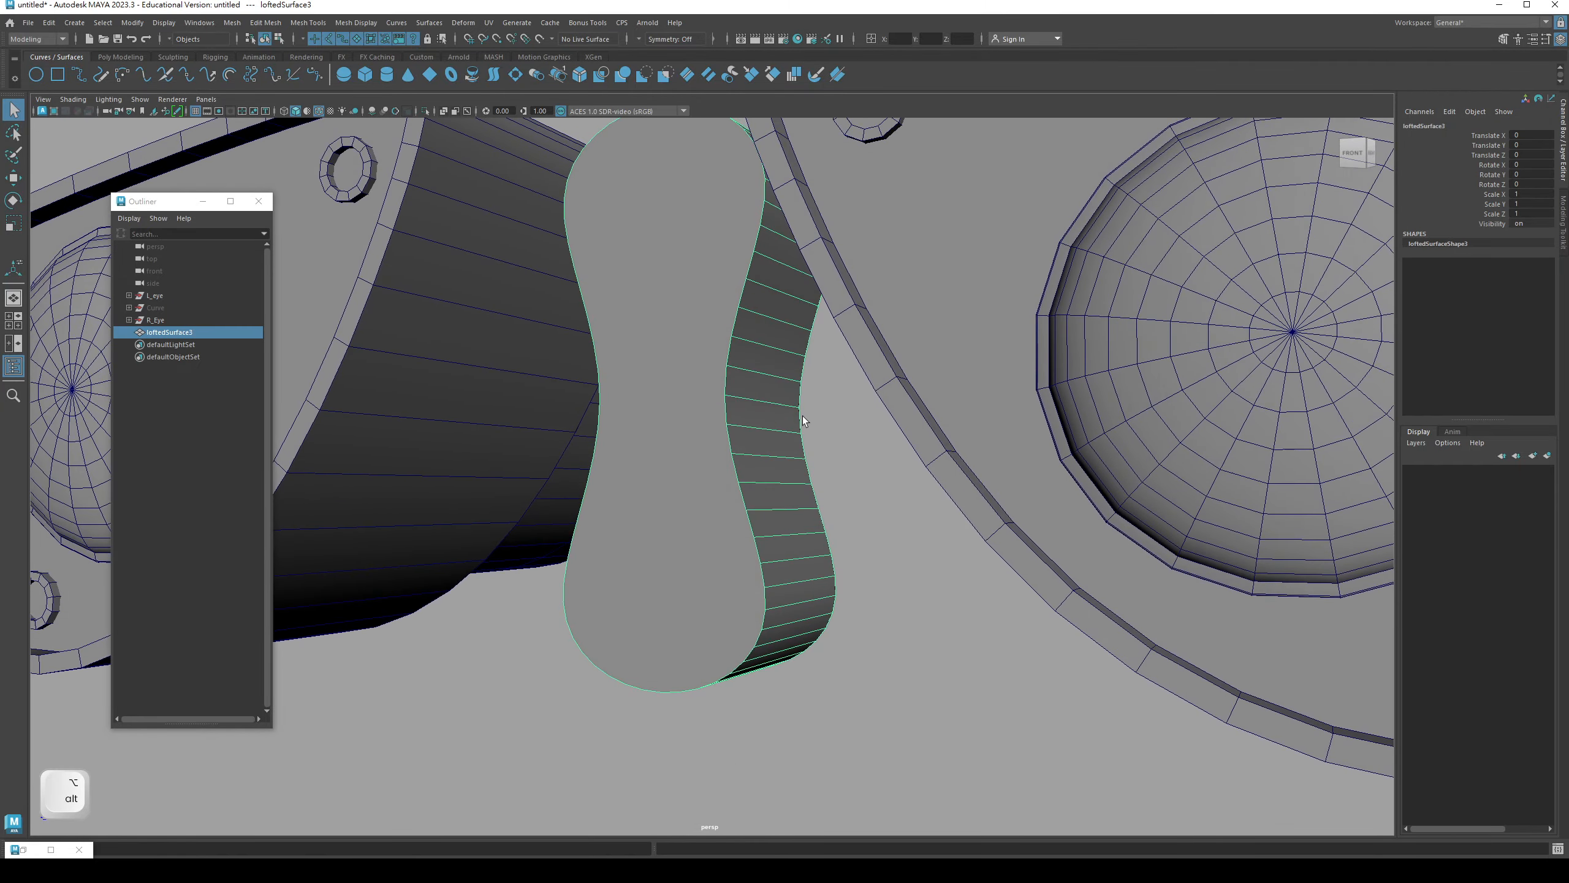
{"action": "left_click", "coordinate": [1505, 38]}
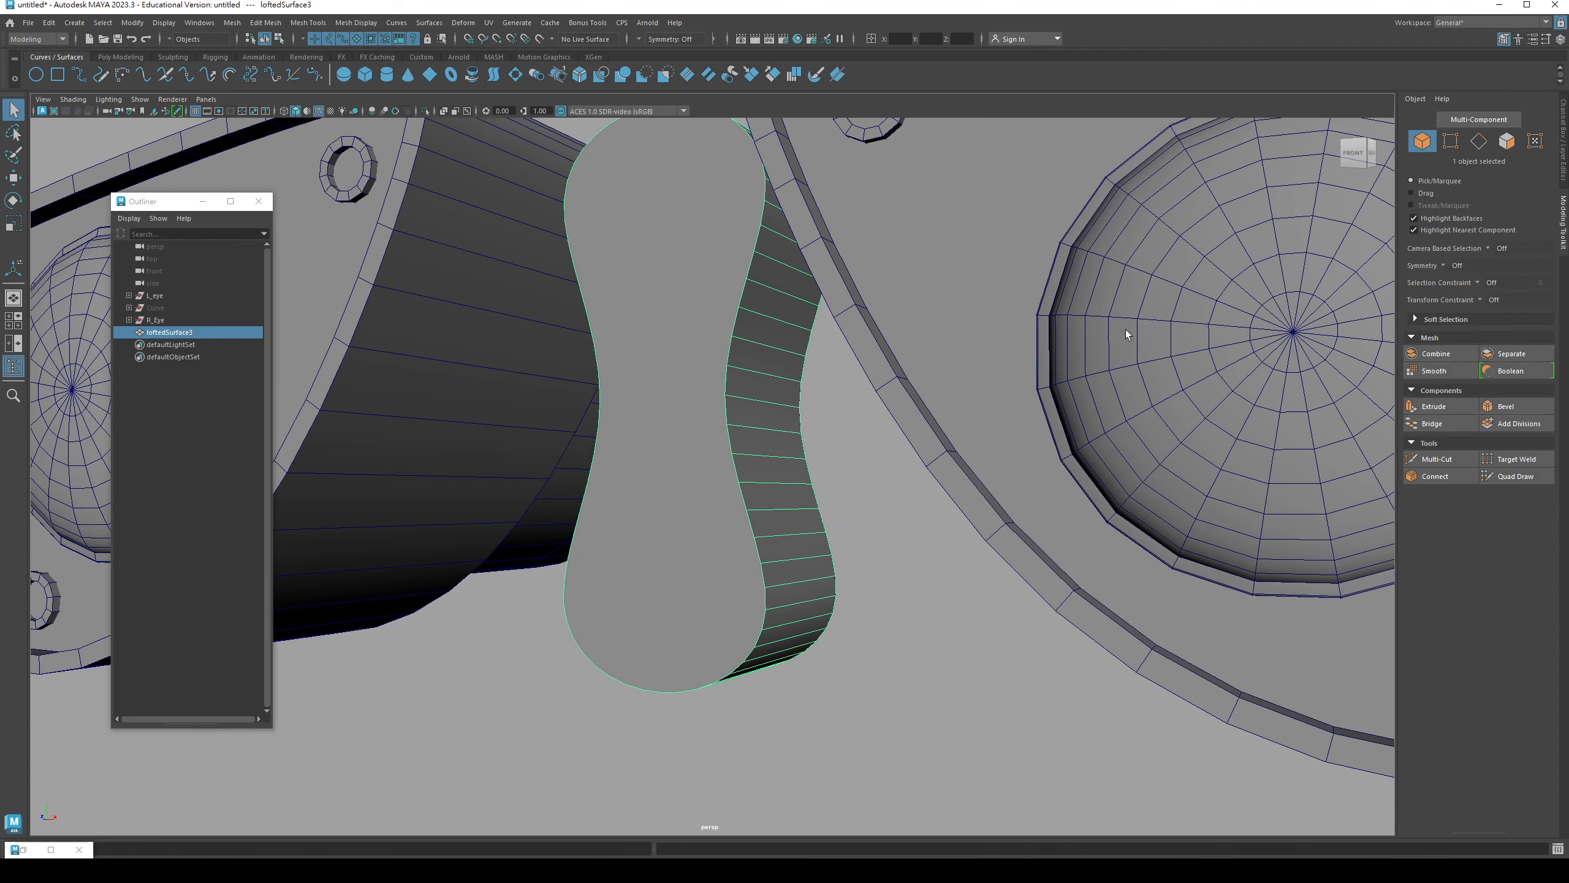
{"action": "left_click", "coordinate": [1432, 459]}
{"action": "scroll", "coordinate": [704, 479], "scroll_direction": "up", "scroll_amount": 5}
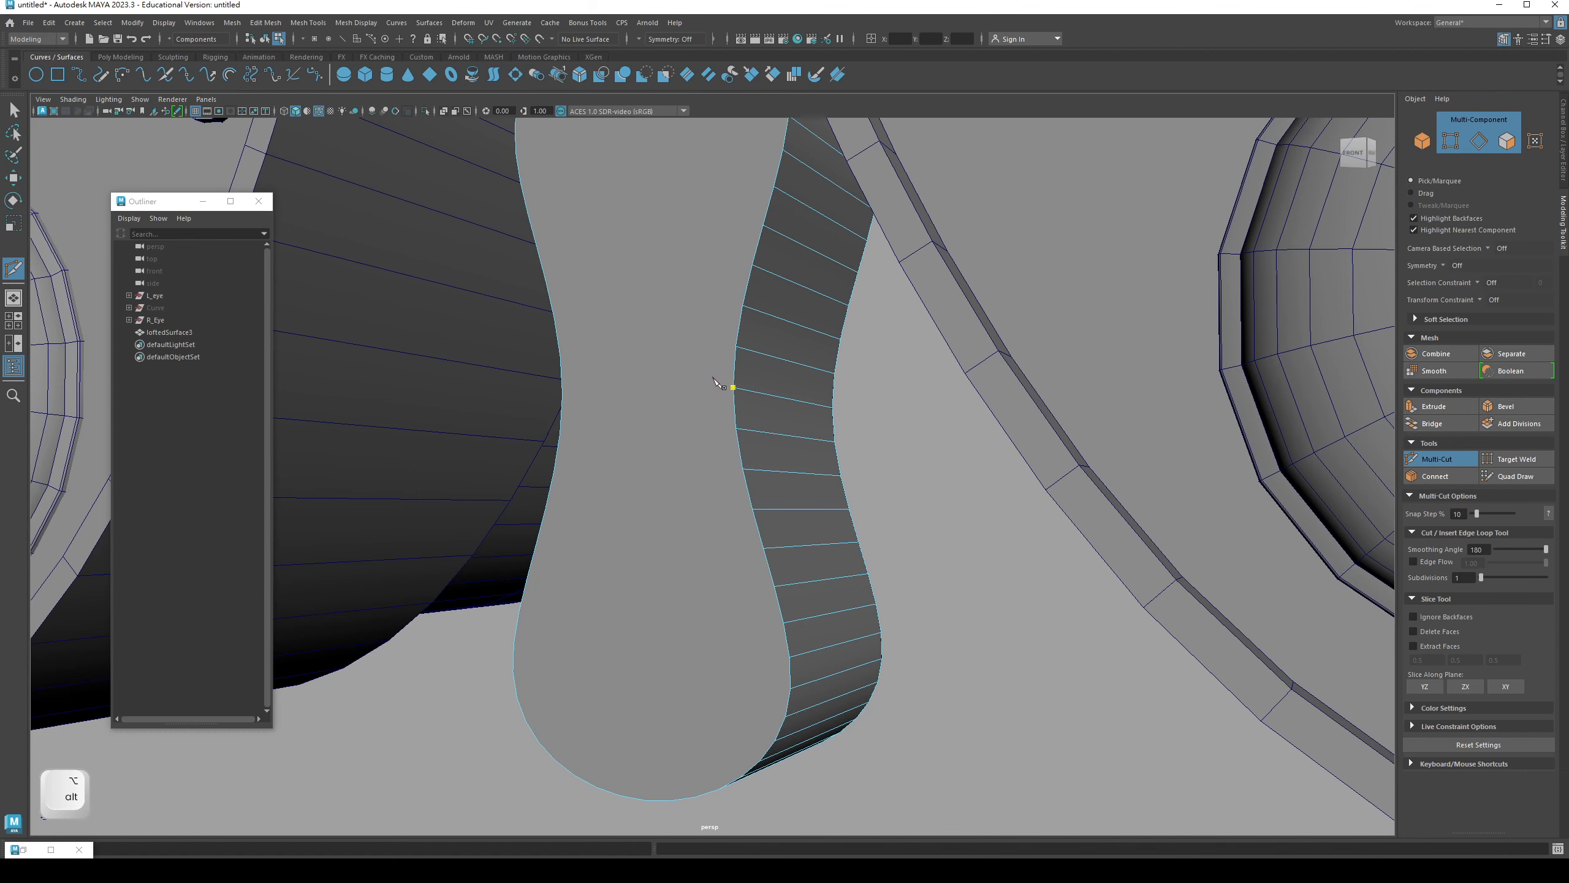
{"action": "left_click_drag", "start_coordinate": [691, 389], "coordinate": [715, 425], "text": "alt"}
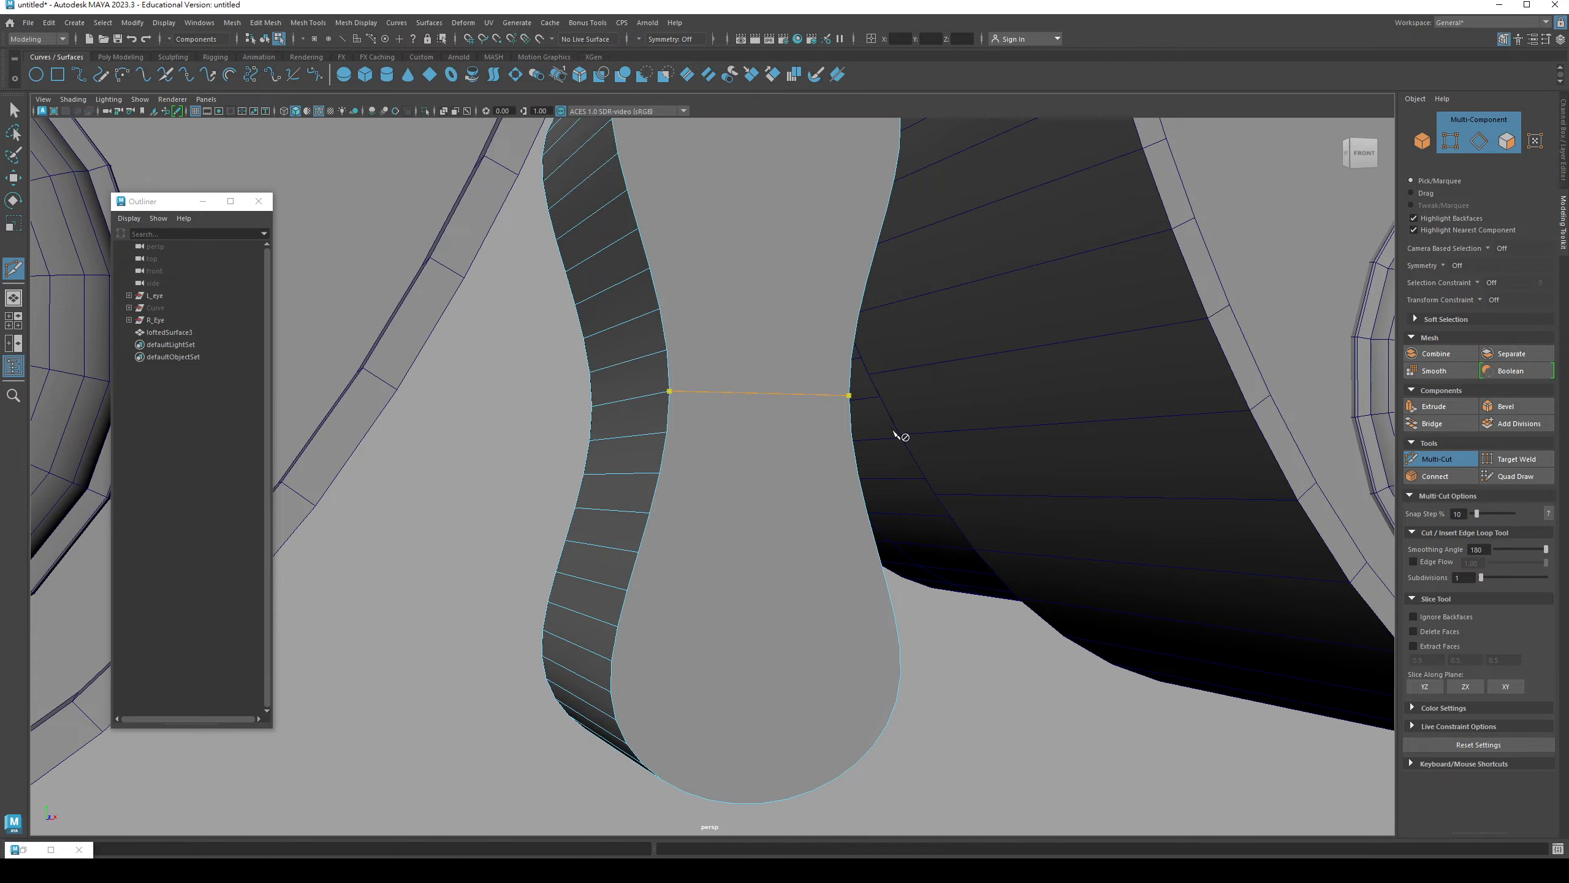
{"action": "key", "text": "Return"}
{"action": "scroll", "coordinate": [893, 438], "scroll_direction": "down", "scroll_amount": 3}
{"action": "left_click_drag", "start_coordinate": [893, 438], "coordinate": [771, 449], "text": "alt"}
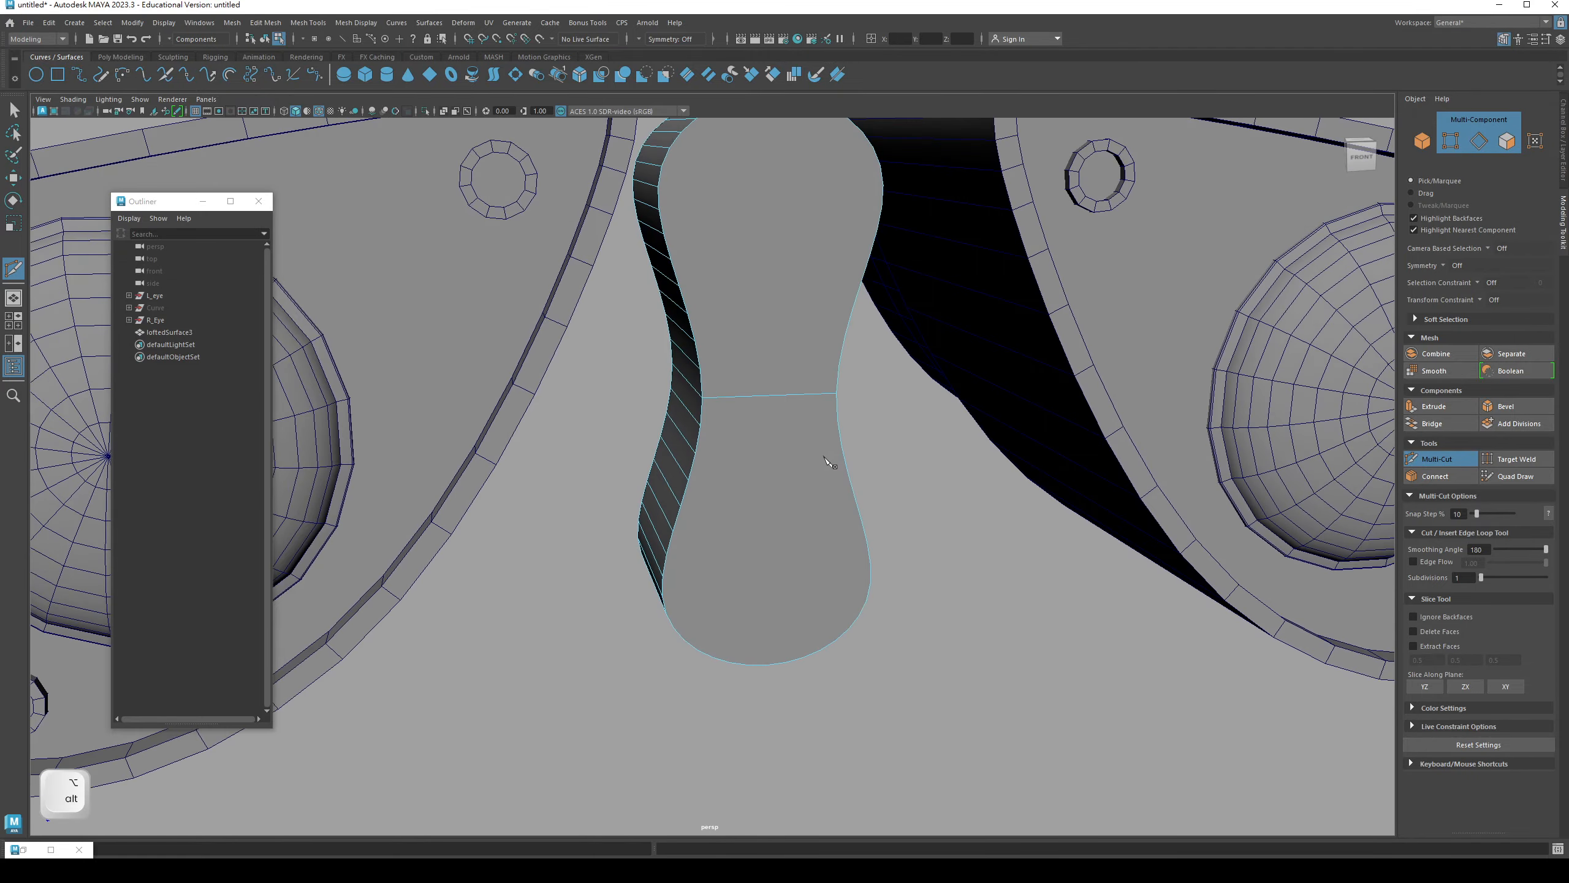
{"action": "key", "text": "q"}
- Extrude the lower half of the connector's front cap straight forward to form a protruding block
{"action": "left_click_drag", "start_coordinate": [812, 346], "coordinate": [717, 367], "text": "alt"}
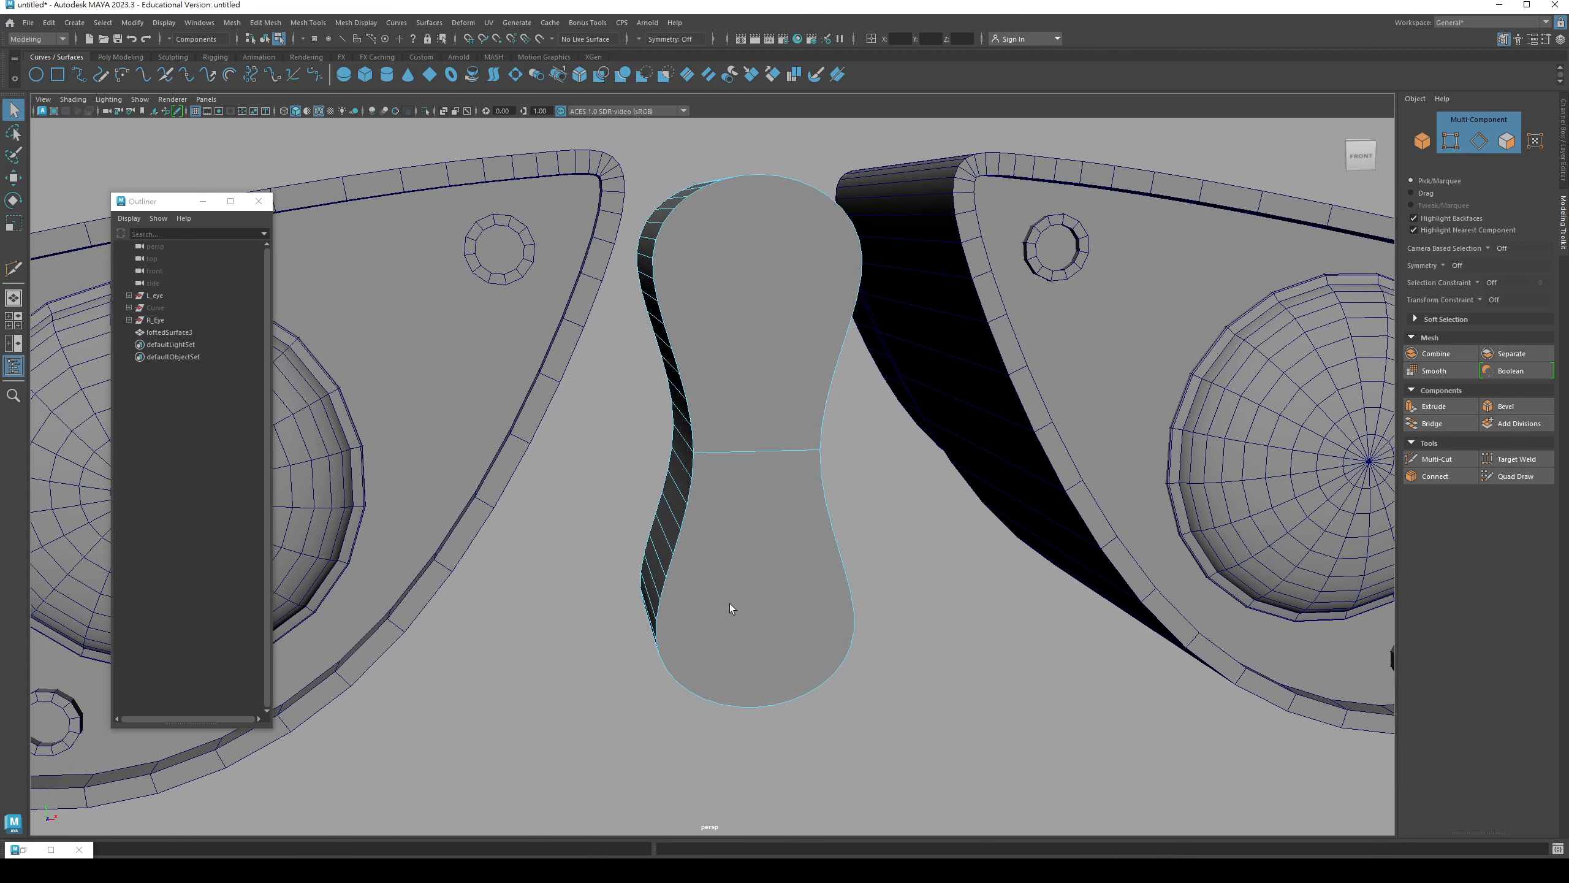
{"action": "scroll", "coordinate": [769, 534], "scroll_direction": "up", "scroll_amount": 3}
{"action": "right_click_drag", "start_coordinate": [773, 369], "coordinate": [778, 402]}
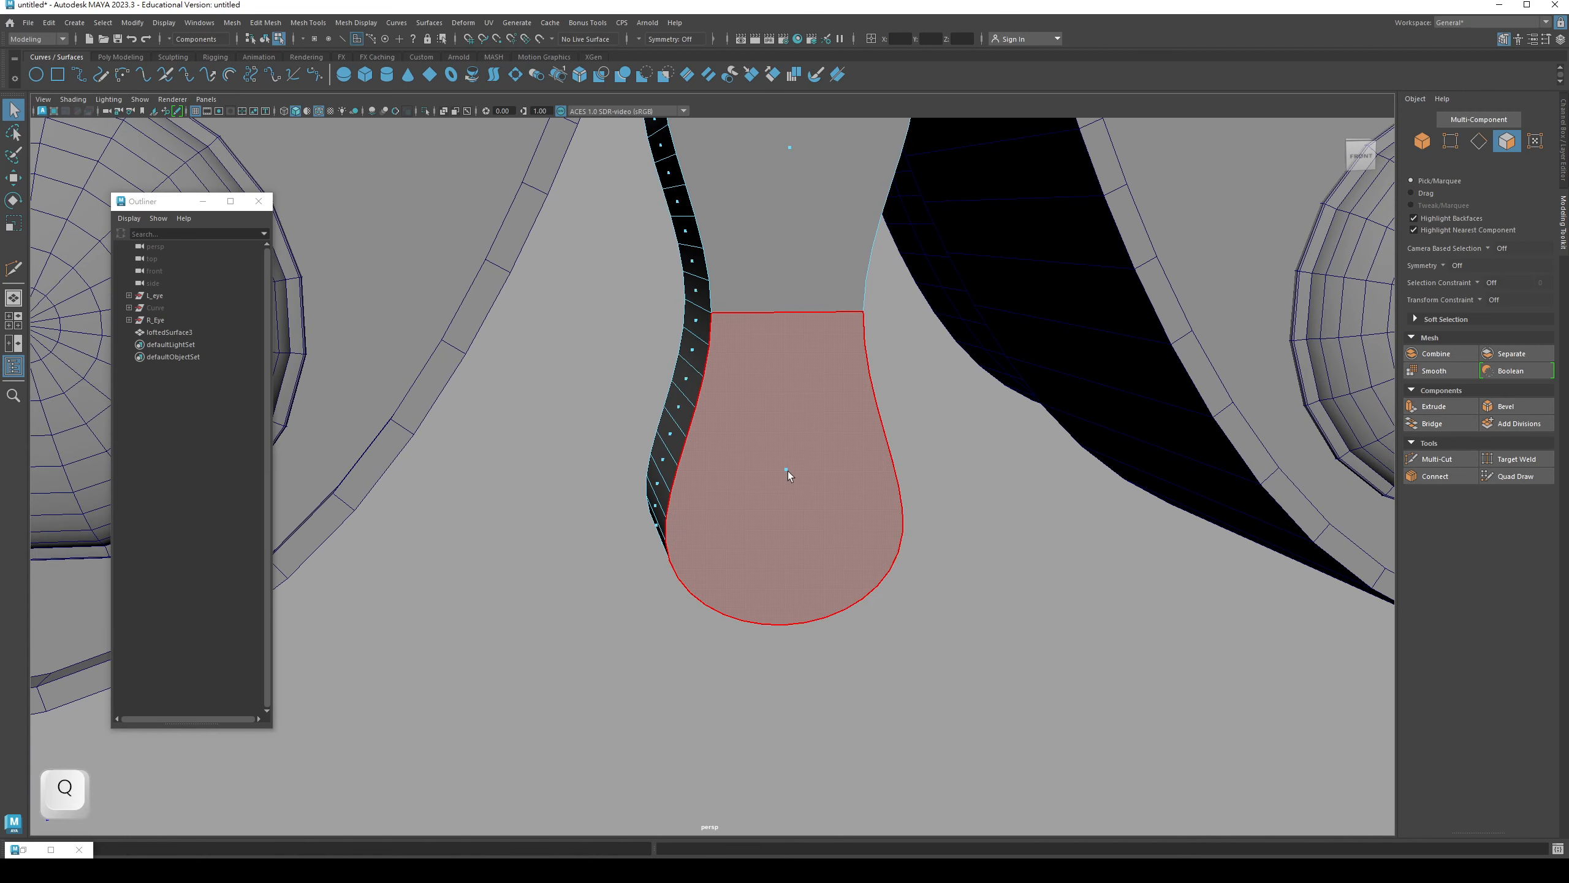
{"action": "left_click", "coordinate": [824, 468]}
{"action": "right_click_drag", "start_coordinate": [920, 476], "coordinate": [809, 481], "text": "alt"}
{"action": "left_click_drag", "start_coordinate": [809, 481], "coordinate": [828, 484], "text": "alt"}
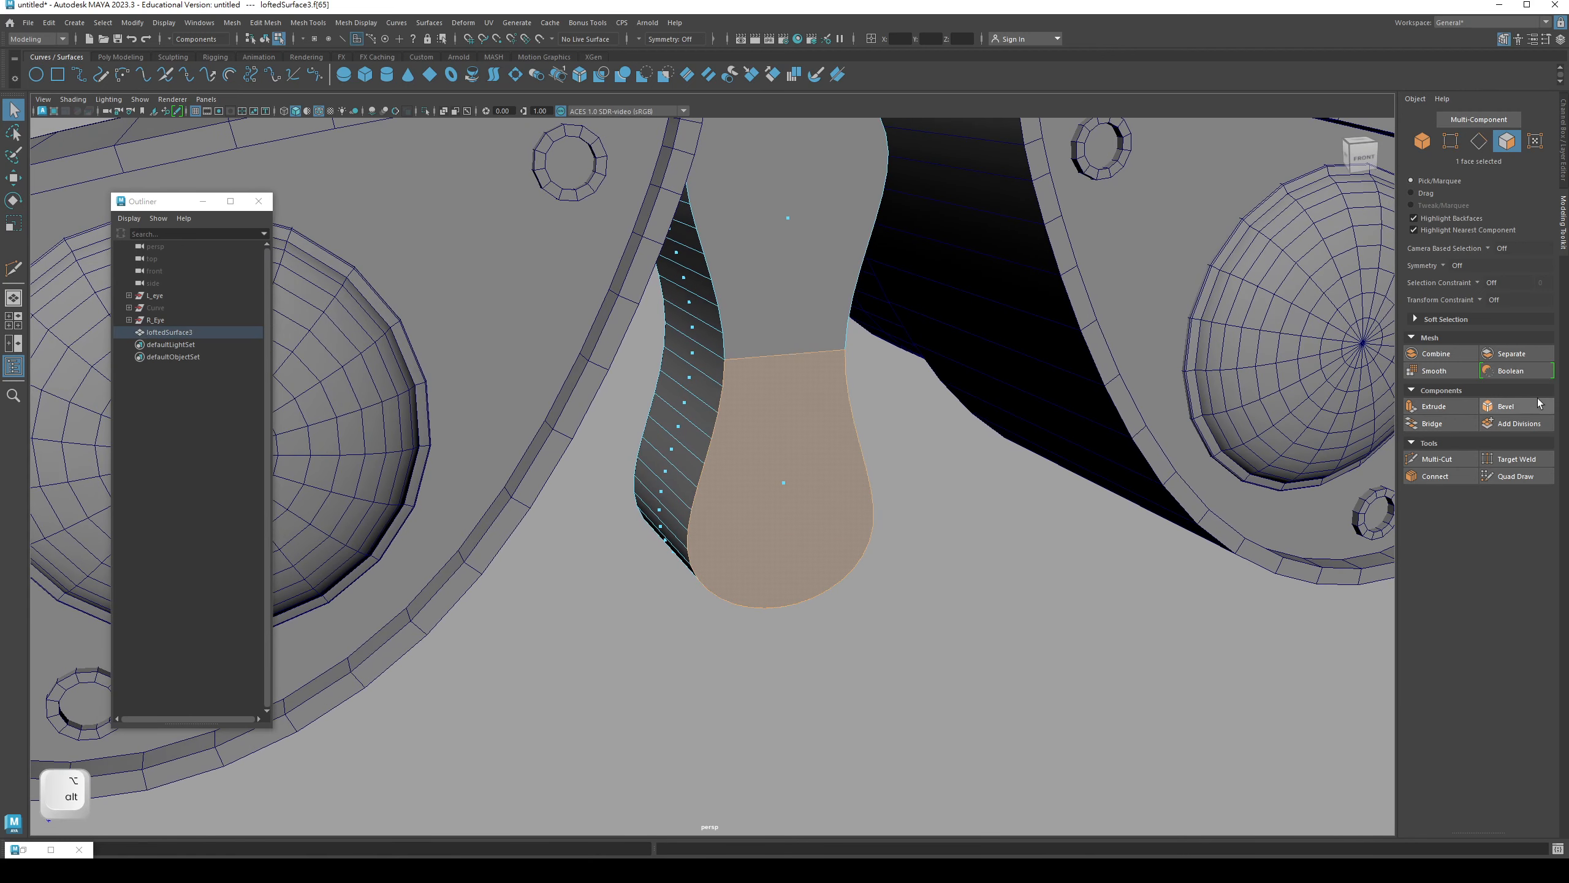
{"action": "left_click", "coordinate": [1455, 410]}
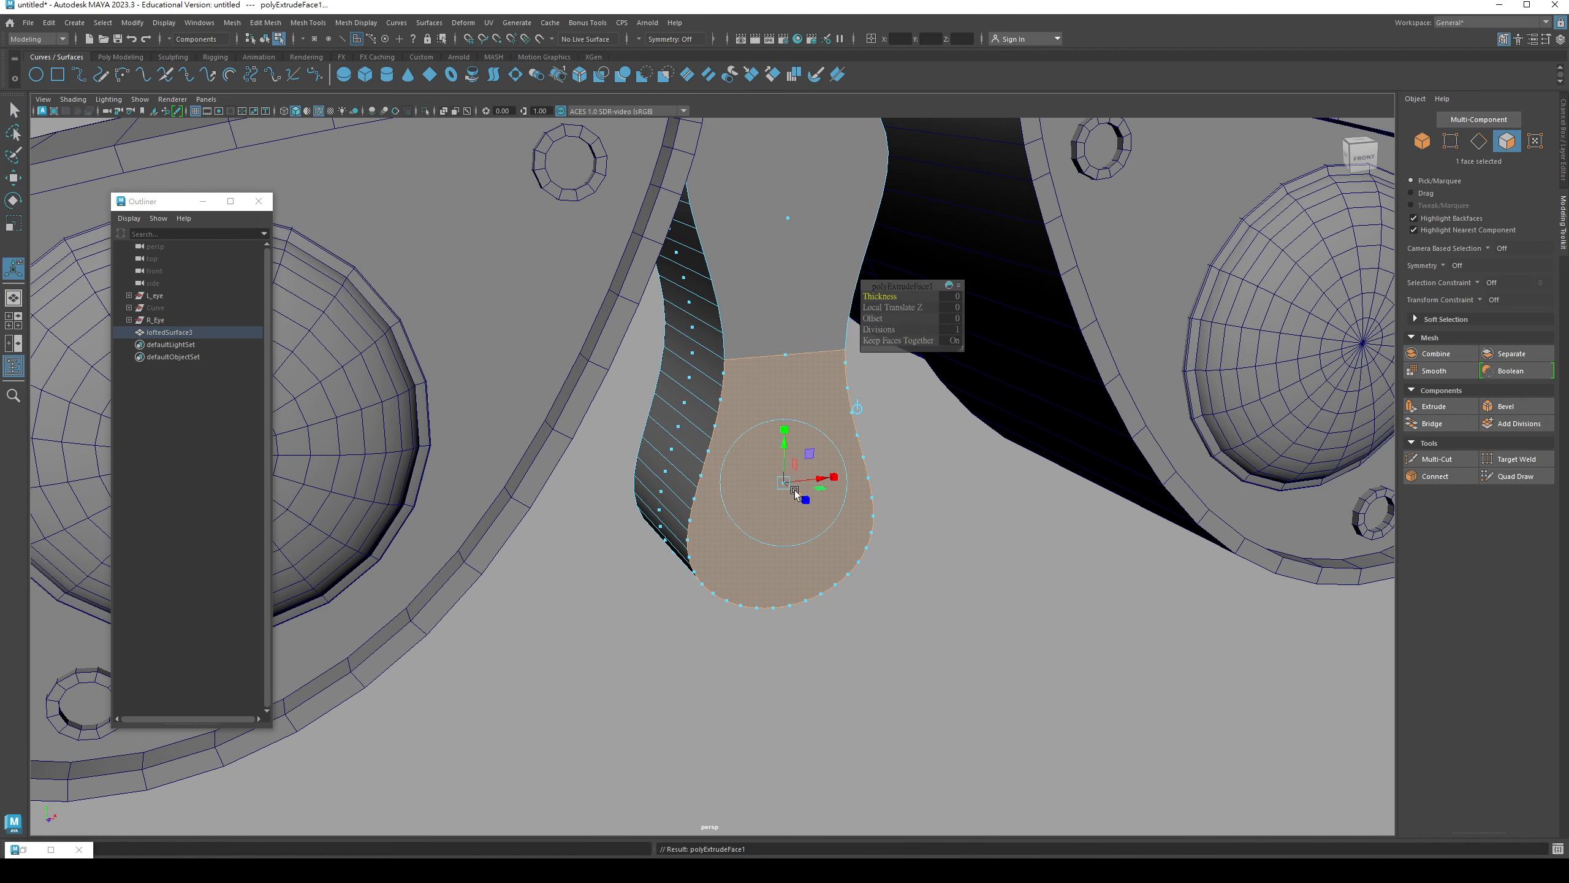
{"action": "left_click_drag", "start_coordinate": [795, 493], "coordinate": [831, 527]}
{"action": "key", "text": "q"}
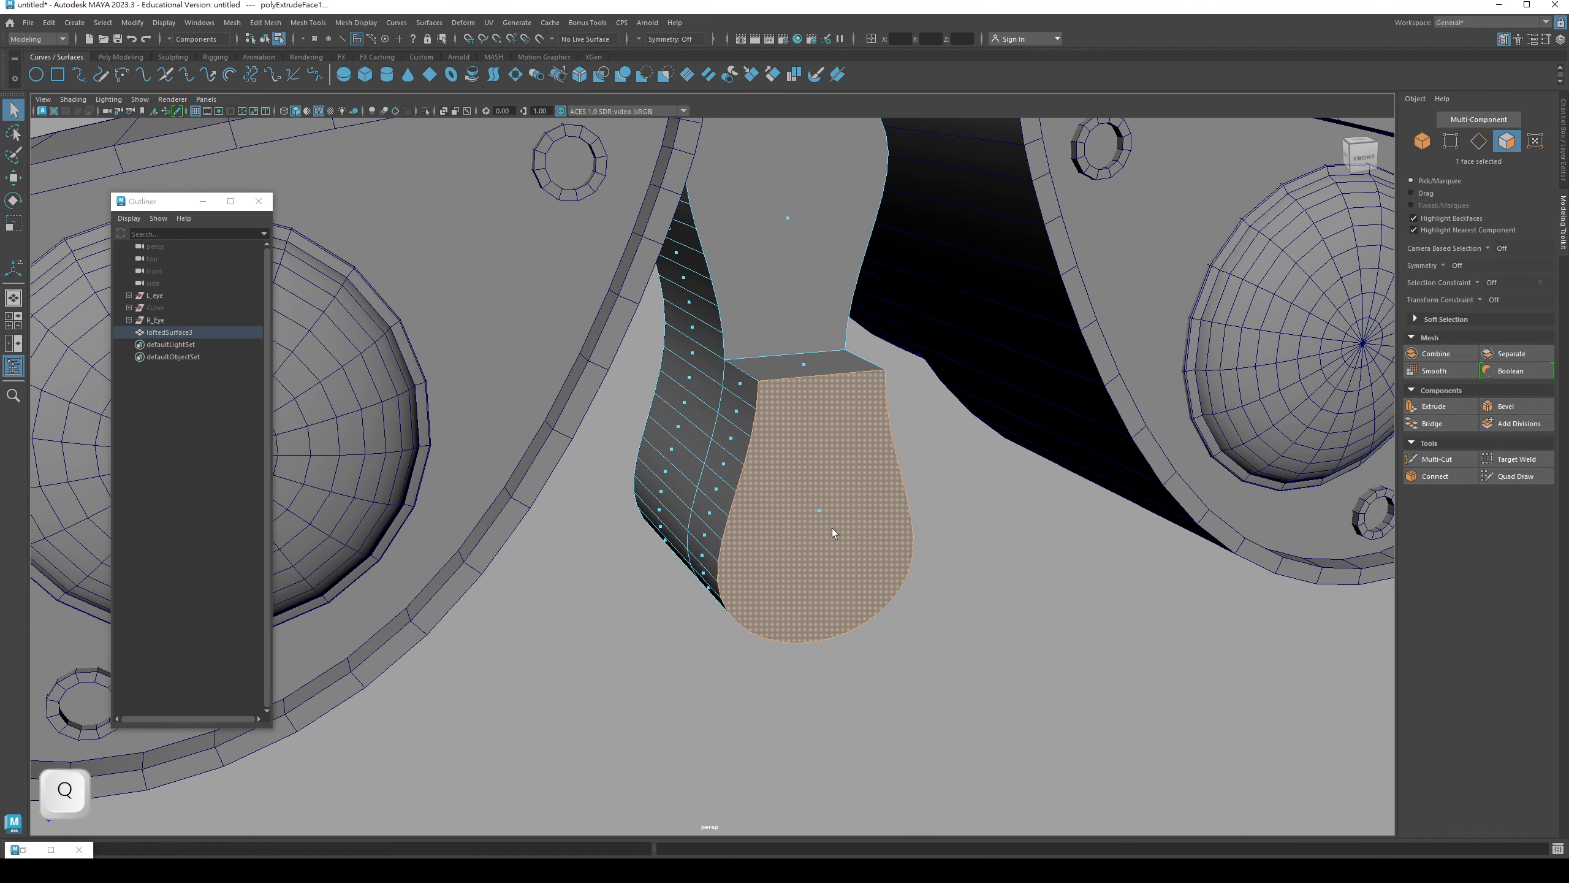
- Return to object selection, then isolate the connector piece and frame it in the view
{"action": "right_click_drag", "start_coordinate": [907, 467], "coordinate": [671, 465], "text": "alt"}
{"action": "left_click_drag", "start_coordinate": [716, 470], "coordinate": [683, 425], "text": "alt"}
{"action": "right_click_drag", "start_coordinate": [694, 360], "coordinate": [741, 344]}
{"action": "left_click", "coordinate": [887, 608]}
{"action": "left_click_drag", "start_coordinate": [845, 572], "coordinate": [936, 596], "text": "alt"}
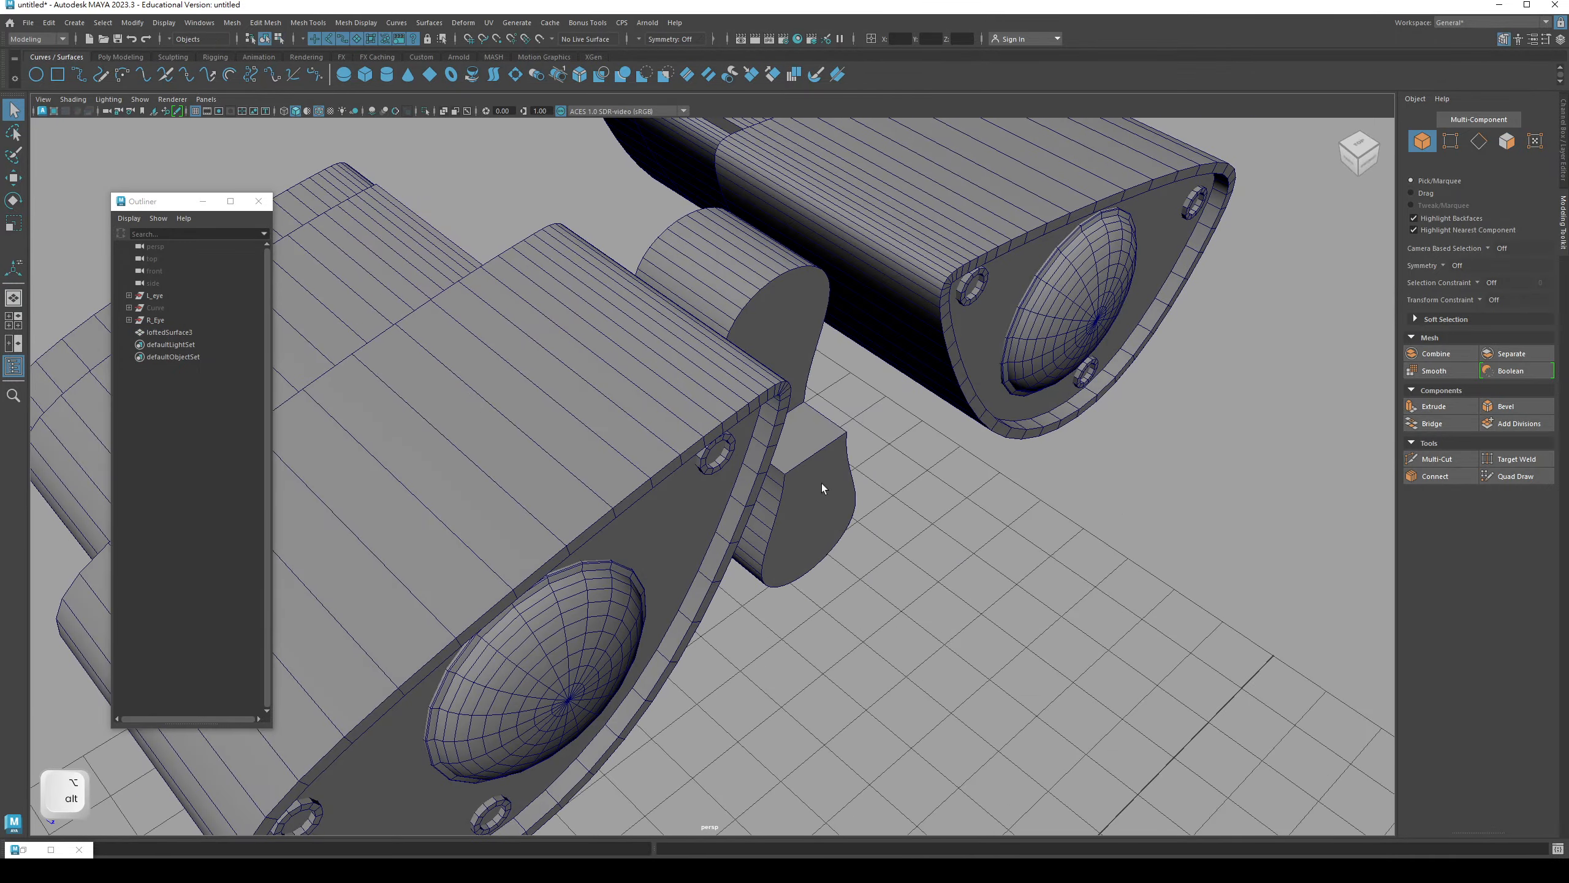
{"action": "left_click", "coordinate": [821, 488]}
{"action": "left_click_drag", "start_coordinate": [821, 489], "coordinate": [561, 157], "text": "alt"}
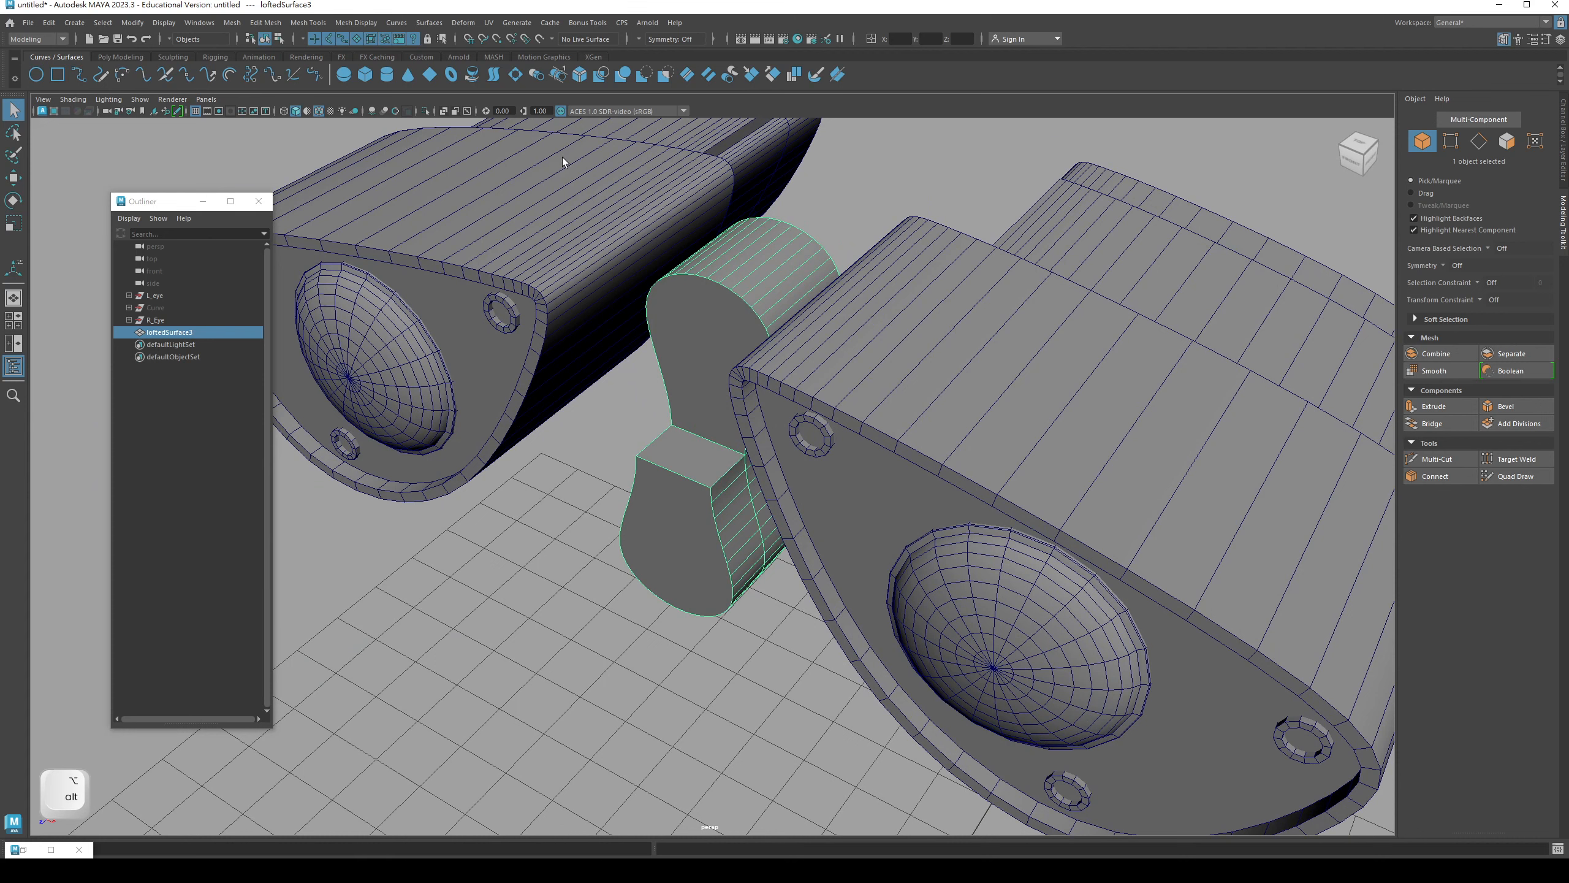
{"action": "left_click", "coordinate": [426, 112]}
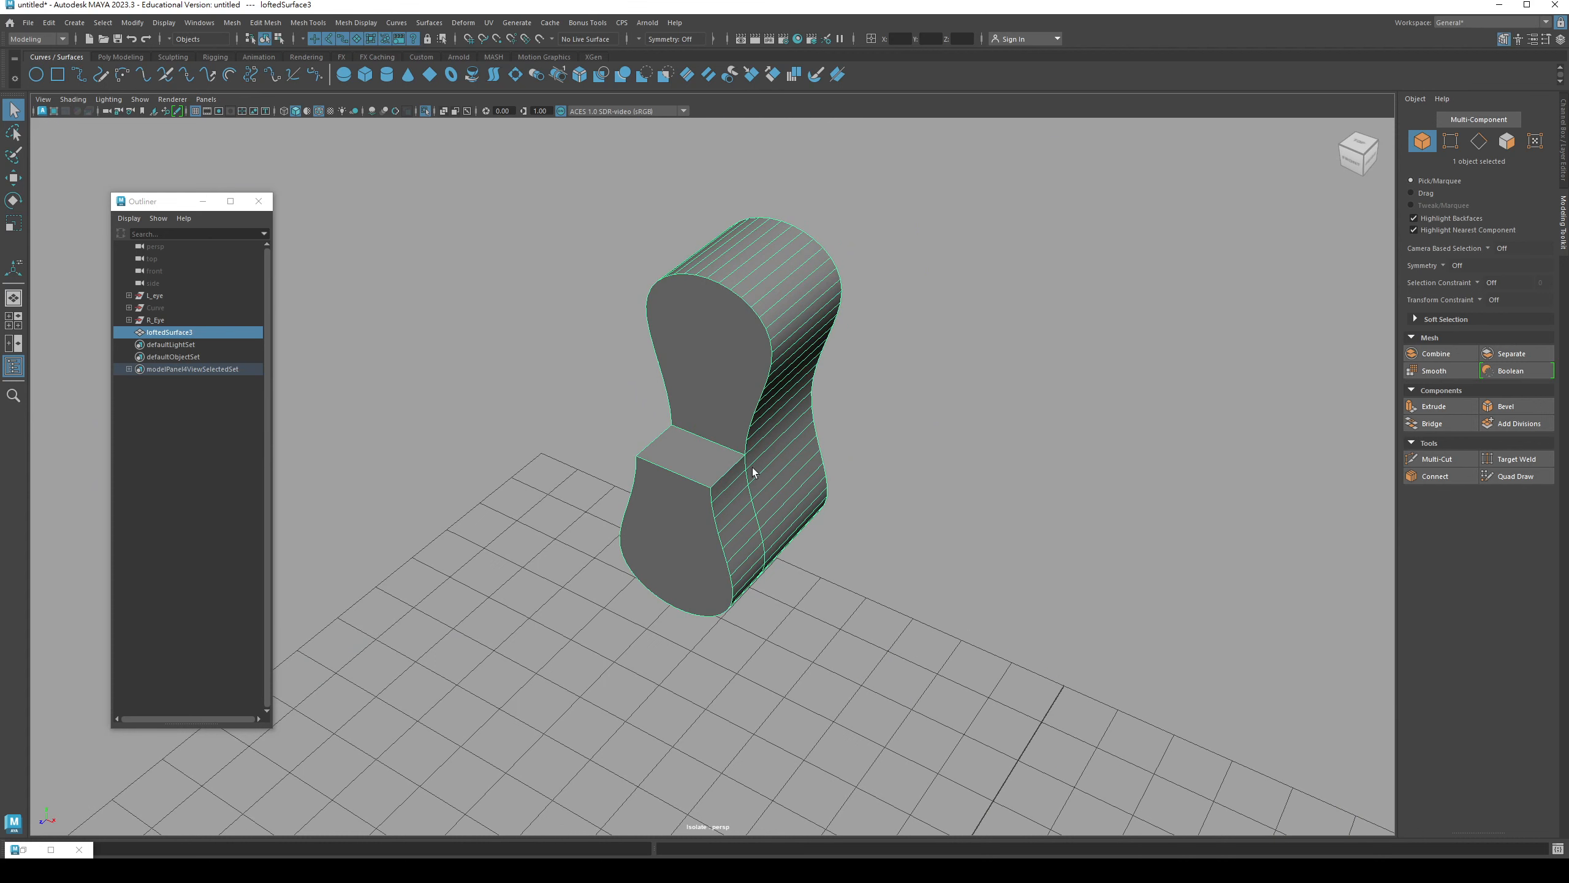
{"action": "key", "text": "f"}
- Switch to edge selection and select every edge of the connector piece
{"action": "key", "text": "q"}
{"action": "right_click_drag", "start_coordinate": [711, 319], "coordinate": [710, 287]}
{"action": "left_click_drag", "start_coordinate": [797, 308], "coordinate": [684, 320], "text": "alt"}
{"action": "left_click", "coordinate": [824, 278]}
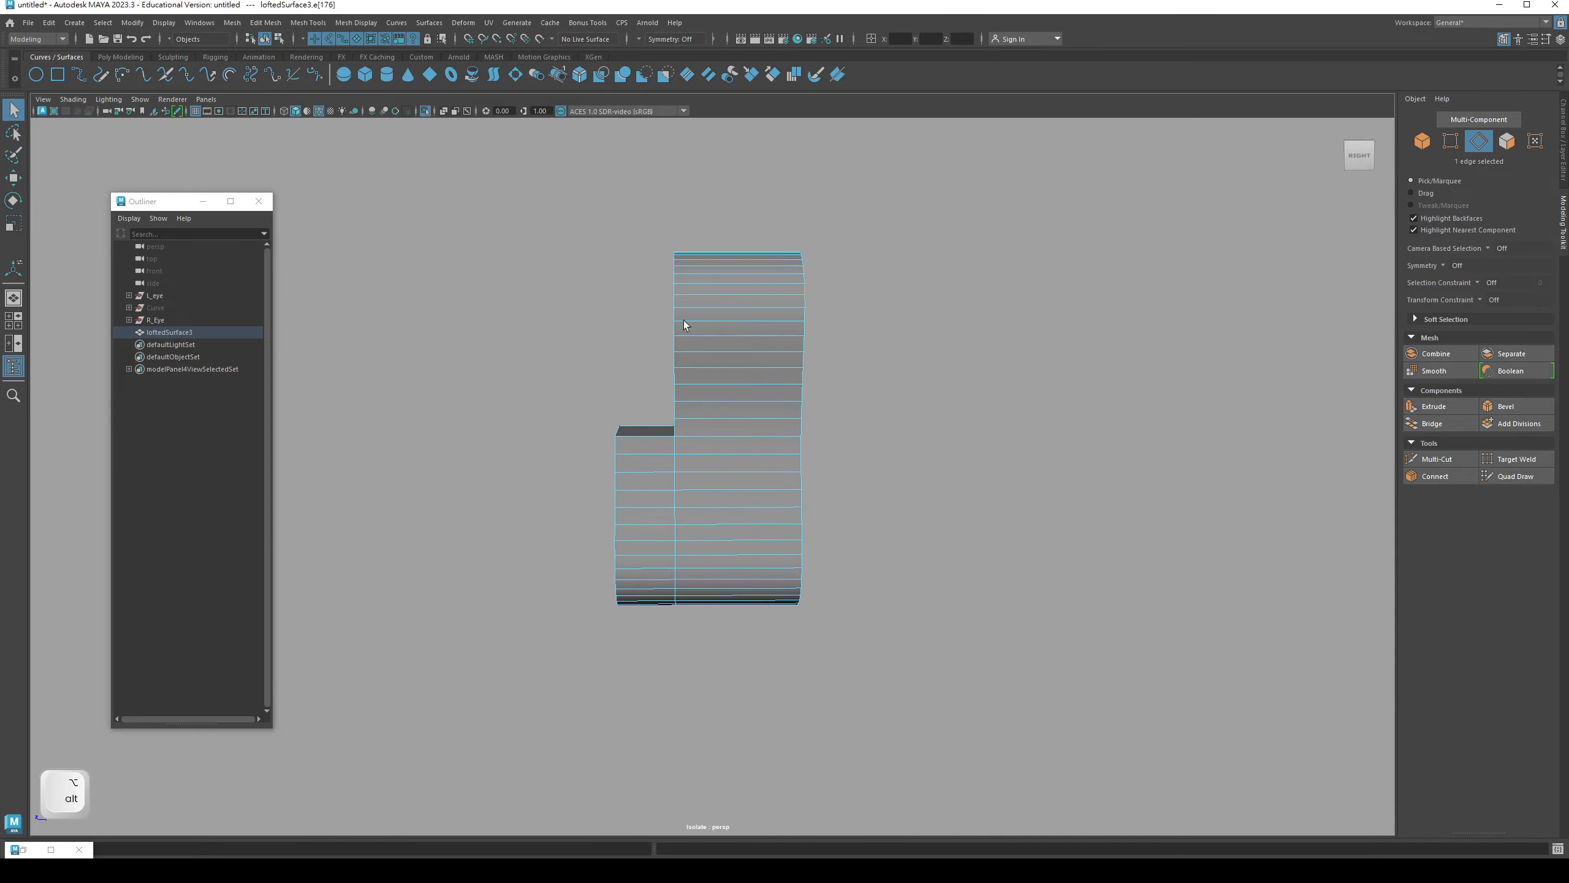
{"action": "left_click_drag", "start_coordinate": [525, 200], "coordinate": [951, 624]}
{"action": "left_click_drag", "start_coordinate": [793, 555], "coordinate": [882, 492], "text": "alt"}
- Remove the connector's lengthwise edges and the seam behind the protruding block from the selection, keeping only the cap and step outline edges
{"action": "key", "text": "space"}
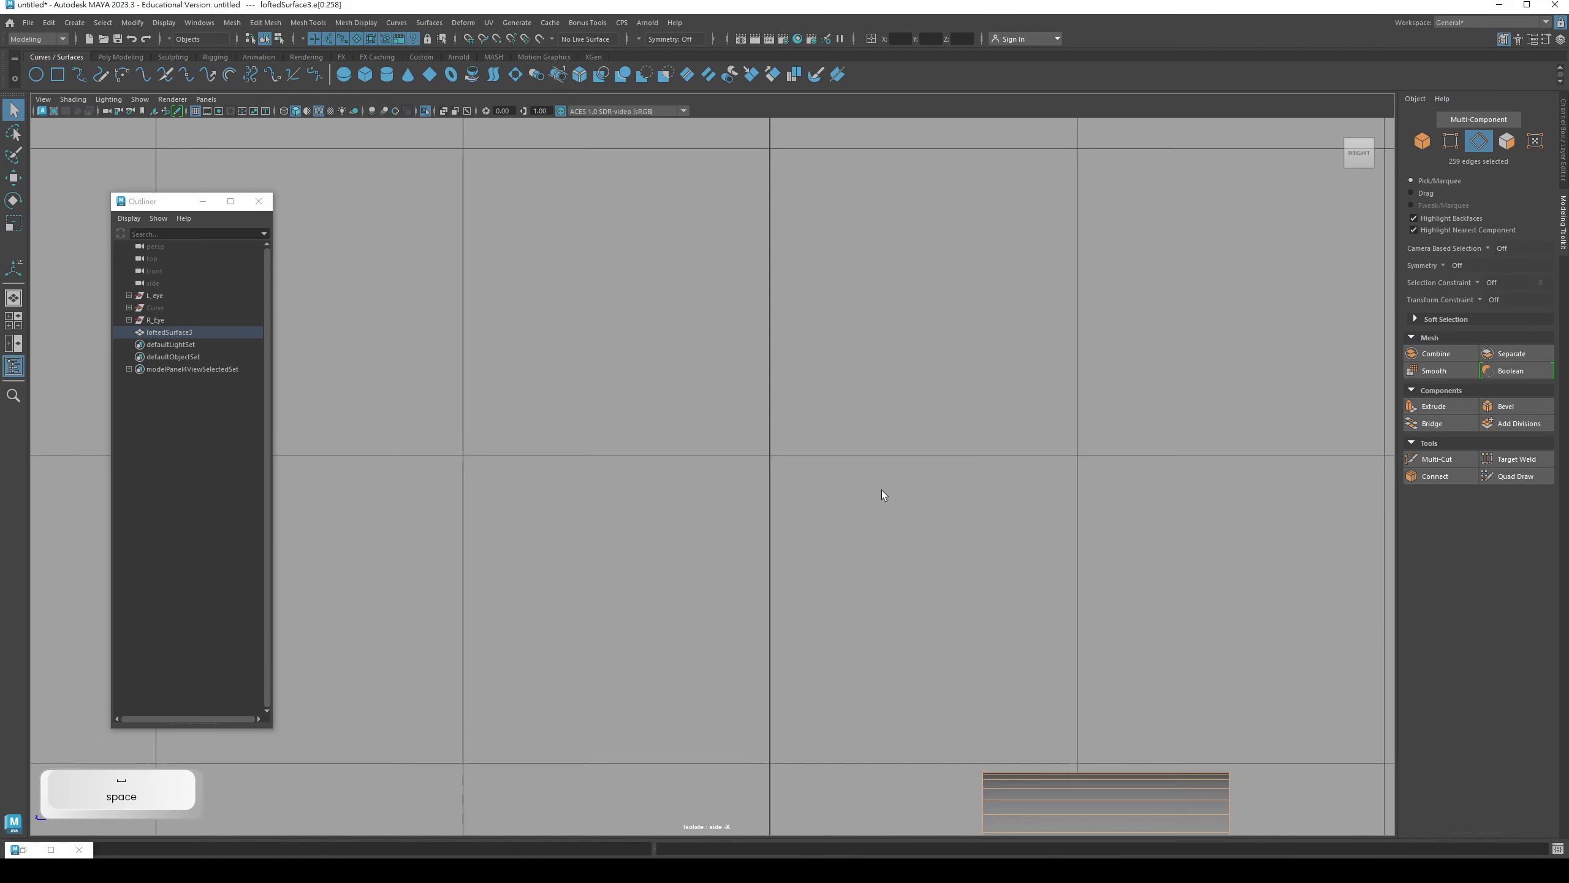
{"action": "right_click_drag", "start_coordinate": [883, 491], "coordinate": [699, 431], "text": "alt"}
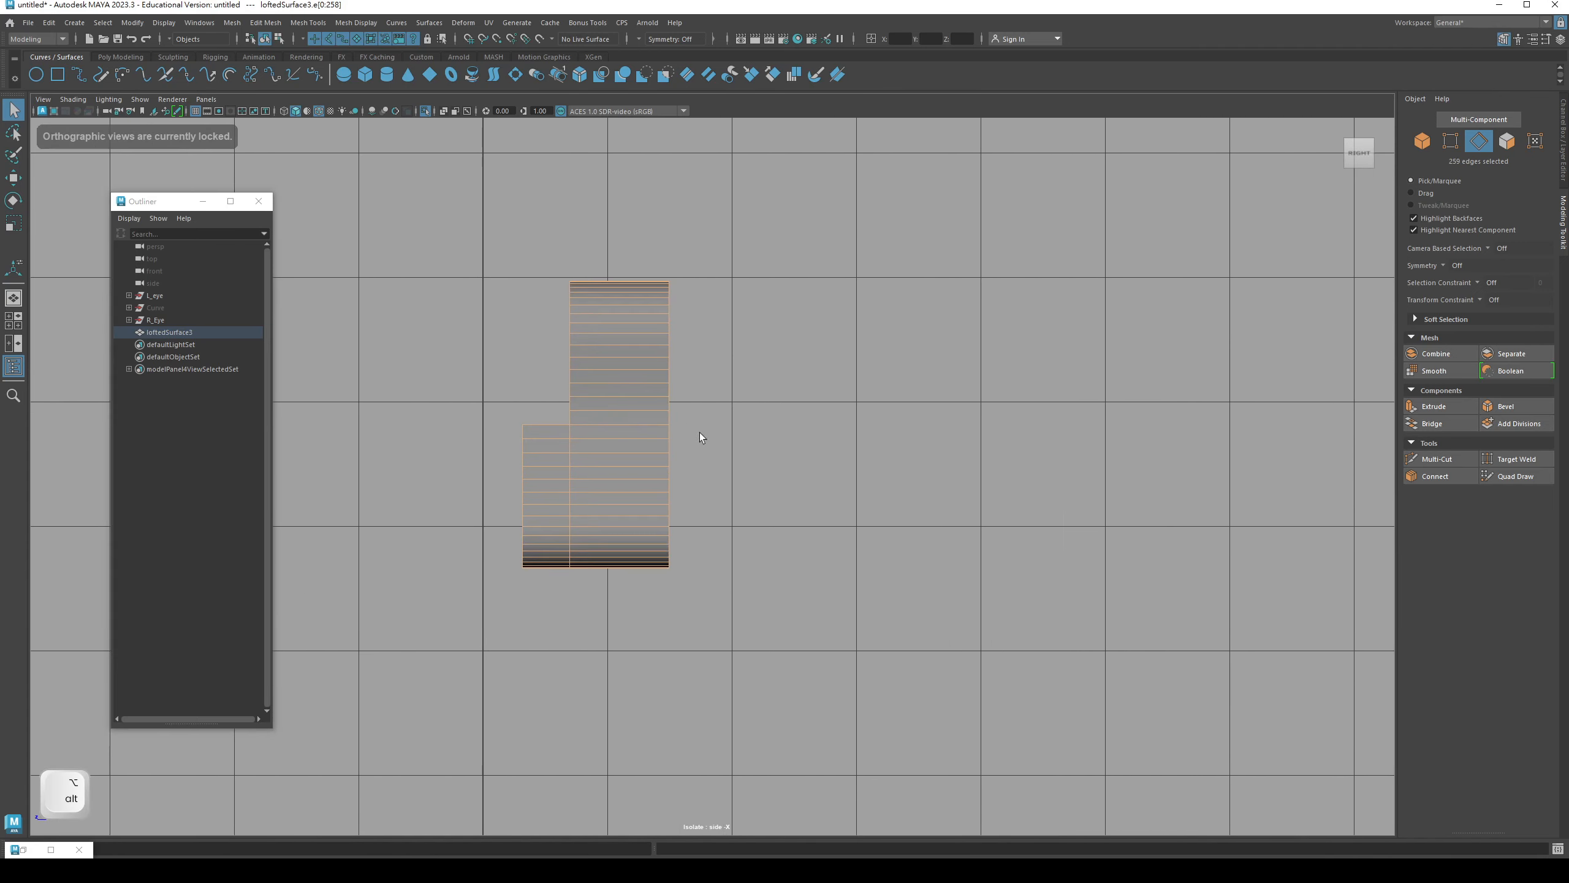
{"action": "left_click_drag", "start_coordinate": [627, 564], "coordinate": [628, 565], "text": "ctrl"}
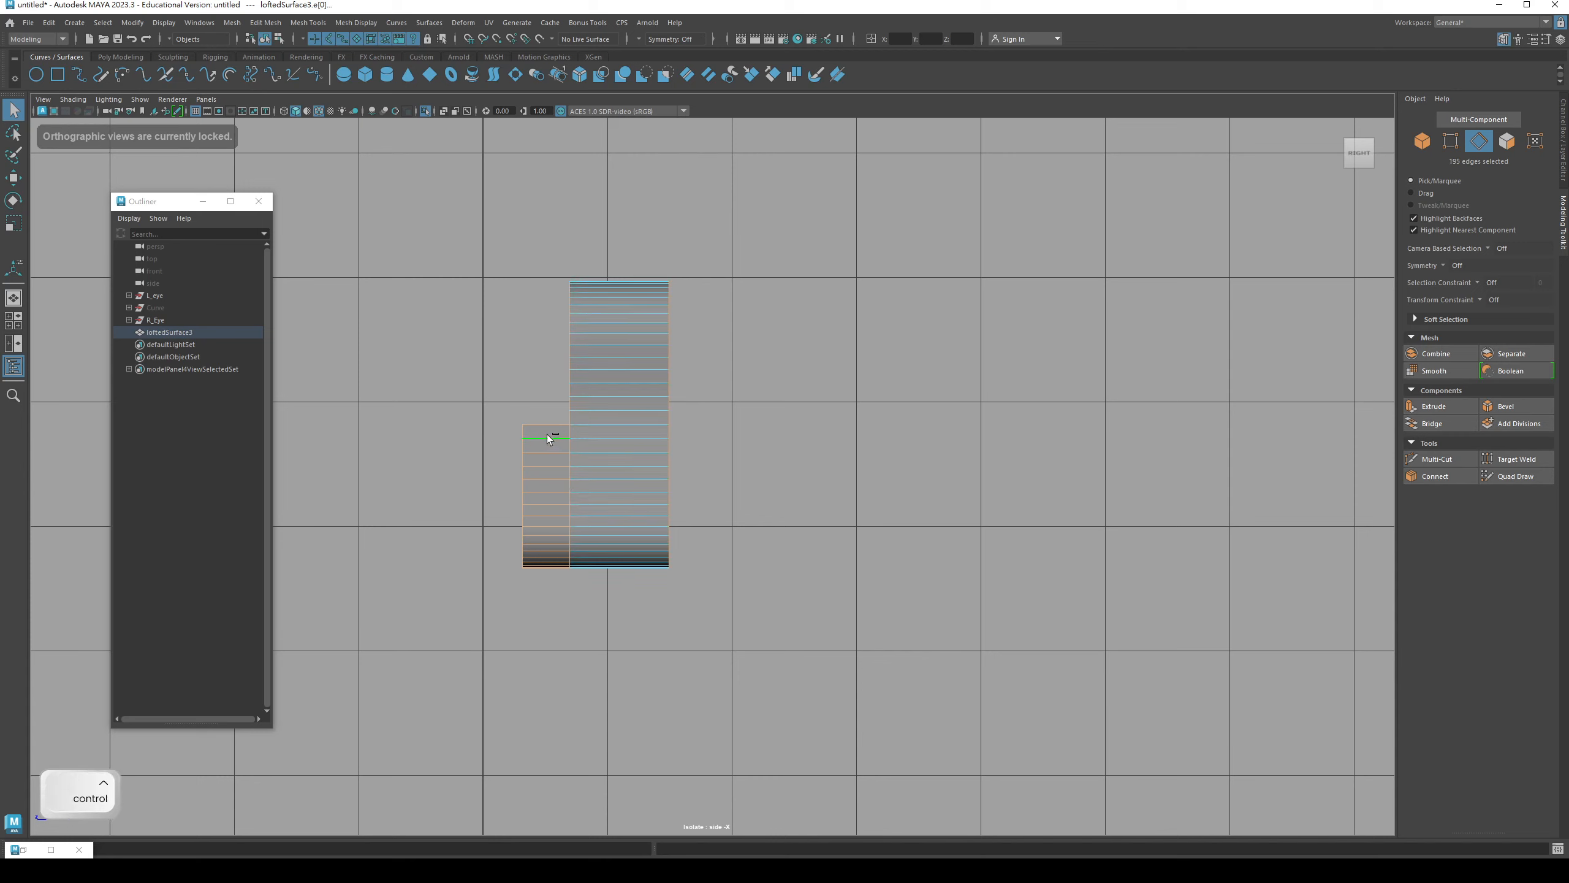
{"action": "left_click_drag", "start_coordinate": [546, 434], "coordinate": [598, 625], "text": "ctrl"}
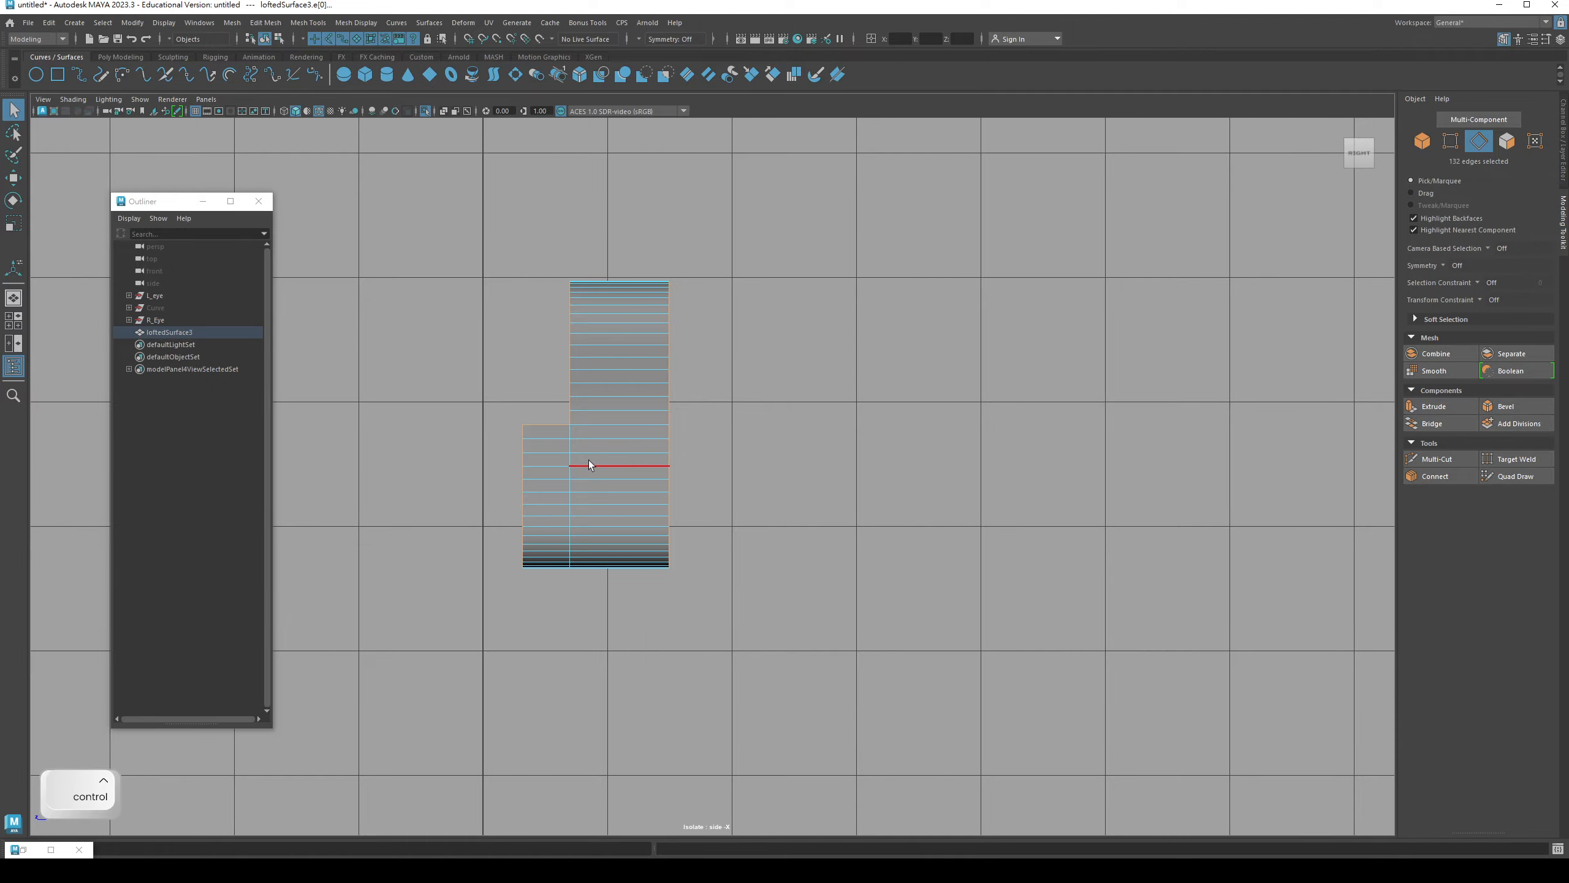
{"action": "key", "text": "space"}
{"action": "left_click_drag", "start_coordinate": [590, 465], "coordinate": [588, 427]}
{"action": "left_click_drag", "start_coordinate": [680, 445], "coordinate": [705, 504], "text": "alt"}
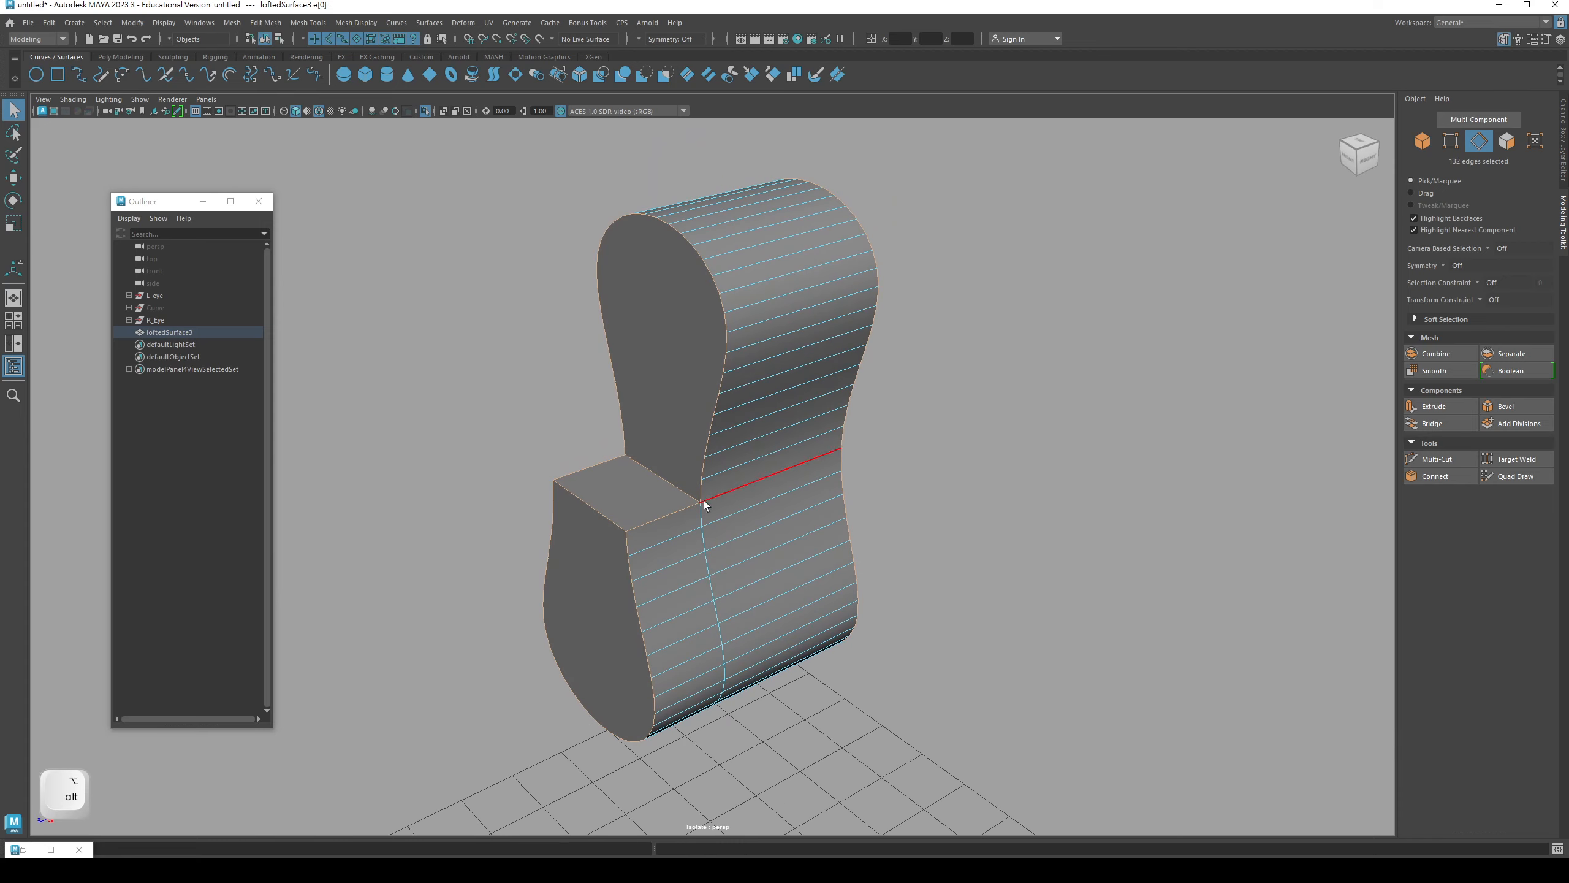
{"action": "left_click_drag", "start_coordinate": [580, 560], "coordinate": [755, 474], "text": "alt"}
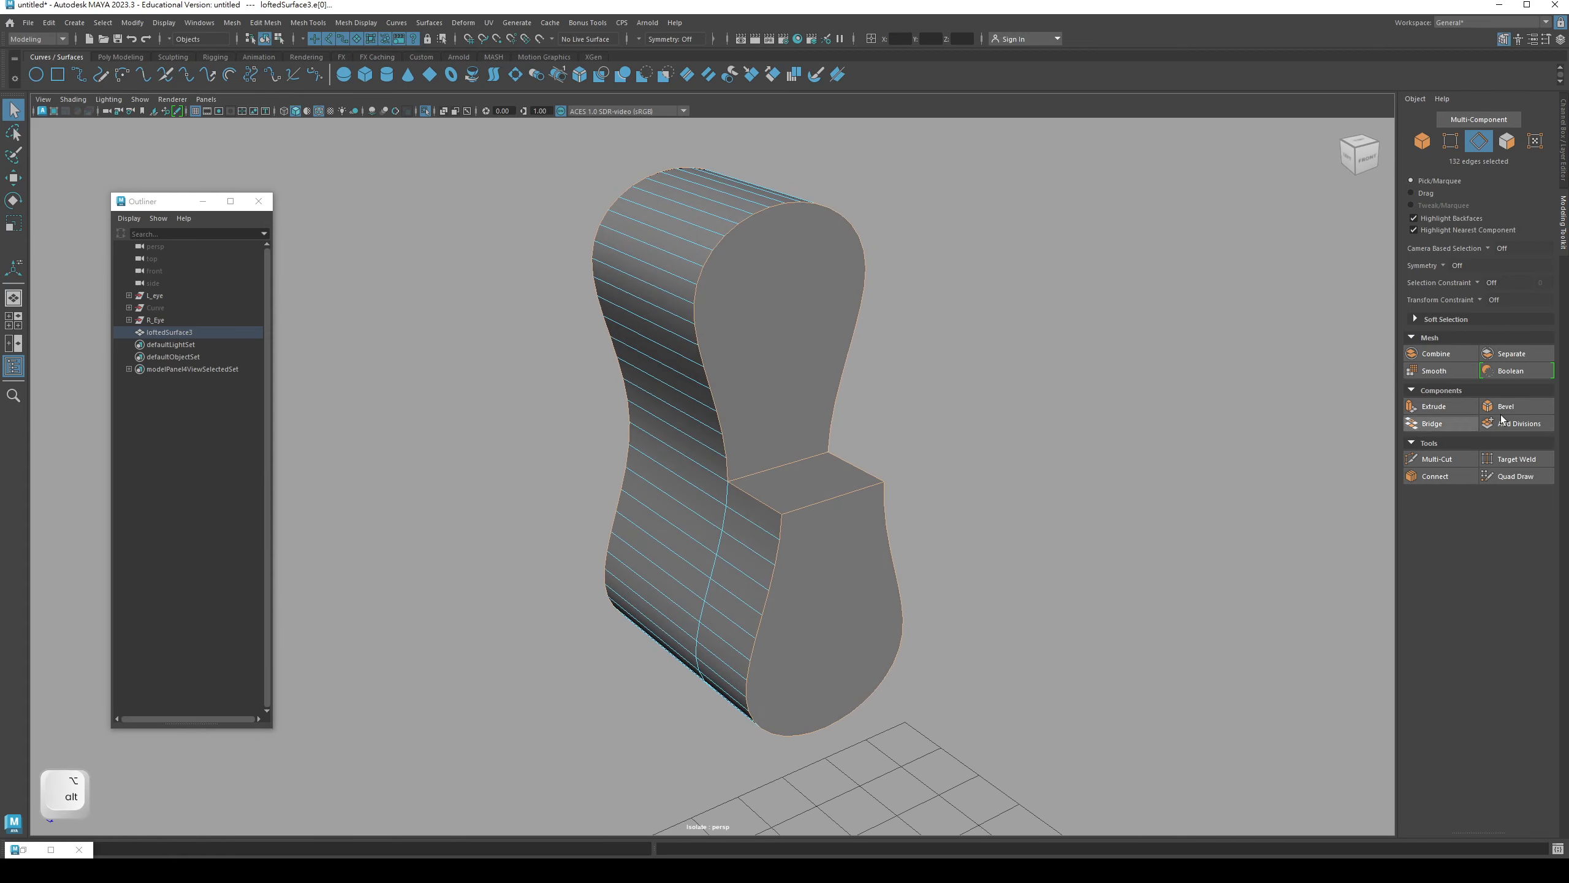
- Bevel the selected outline edges of the connector with a fraction of 0.2, then return to object selection and deselect it
{"action": "left_click", "coordinate": [1532, 412]}
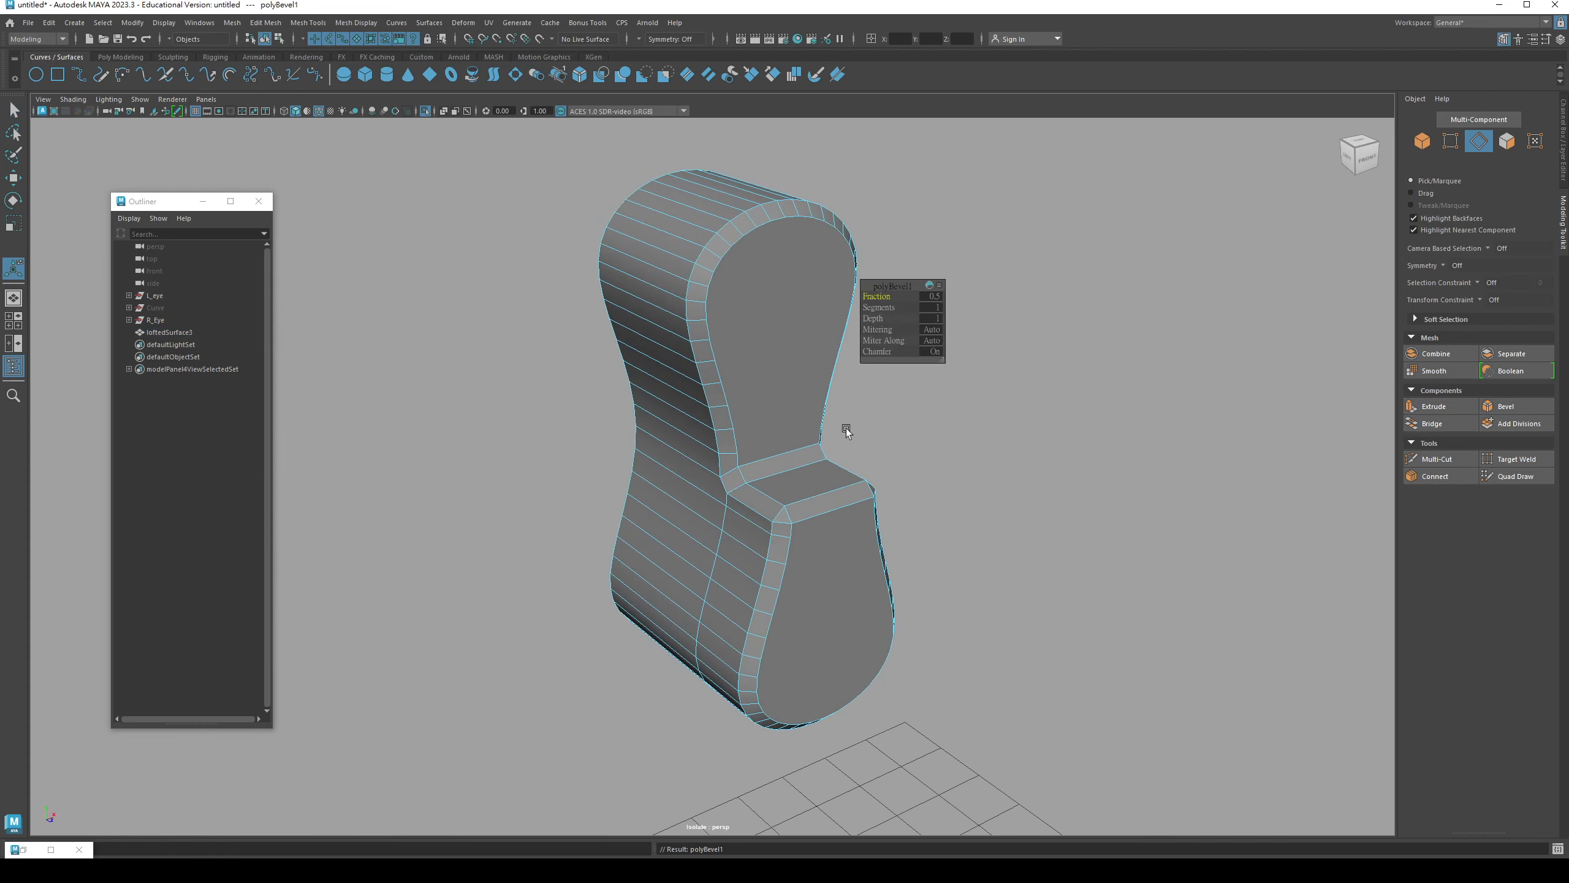
{"action": "type", "text": "."}
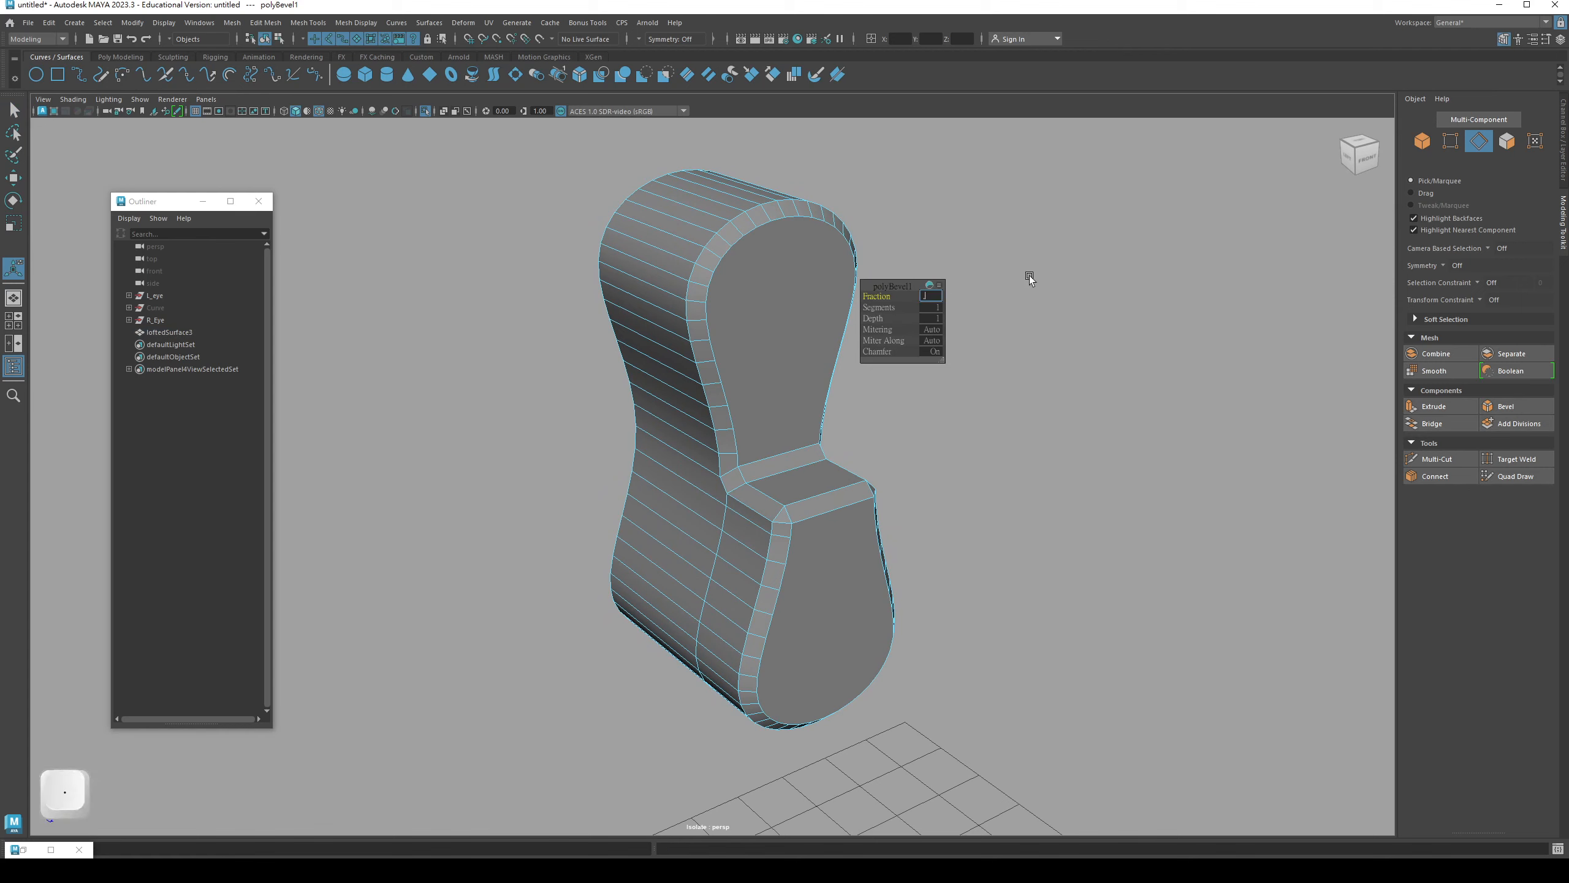
{"action": "type", "text": "2"}
{"action": "key", "text": "Return"}
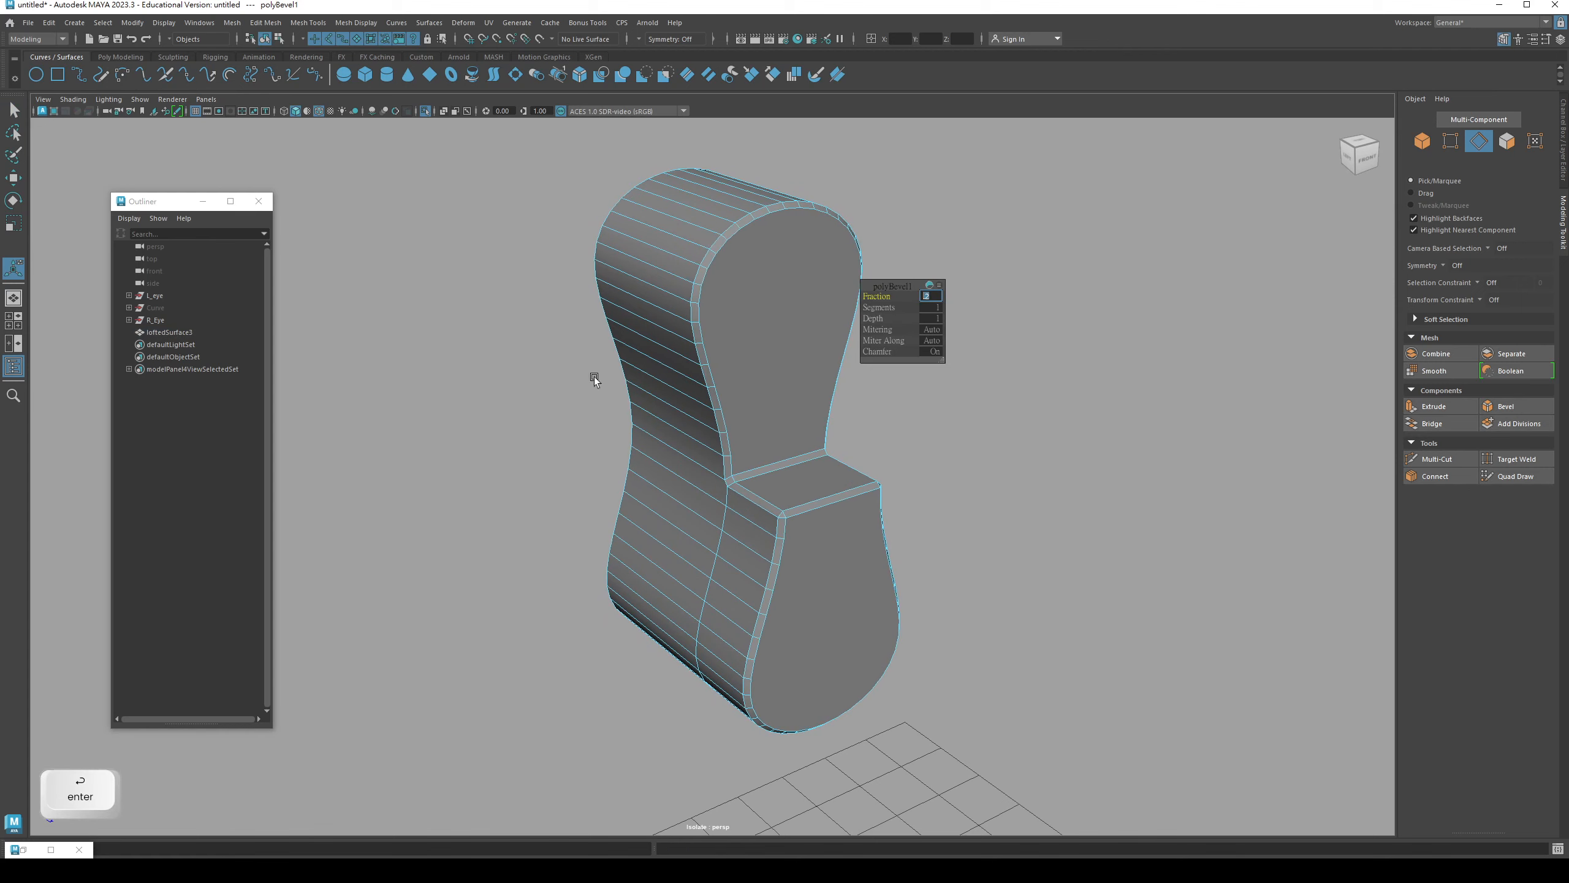
{"action": "left_click_drag", "start_coordinate": [592, 376], "coordinate": [672, 324], "text": "alt"}
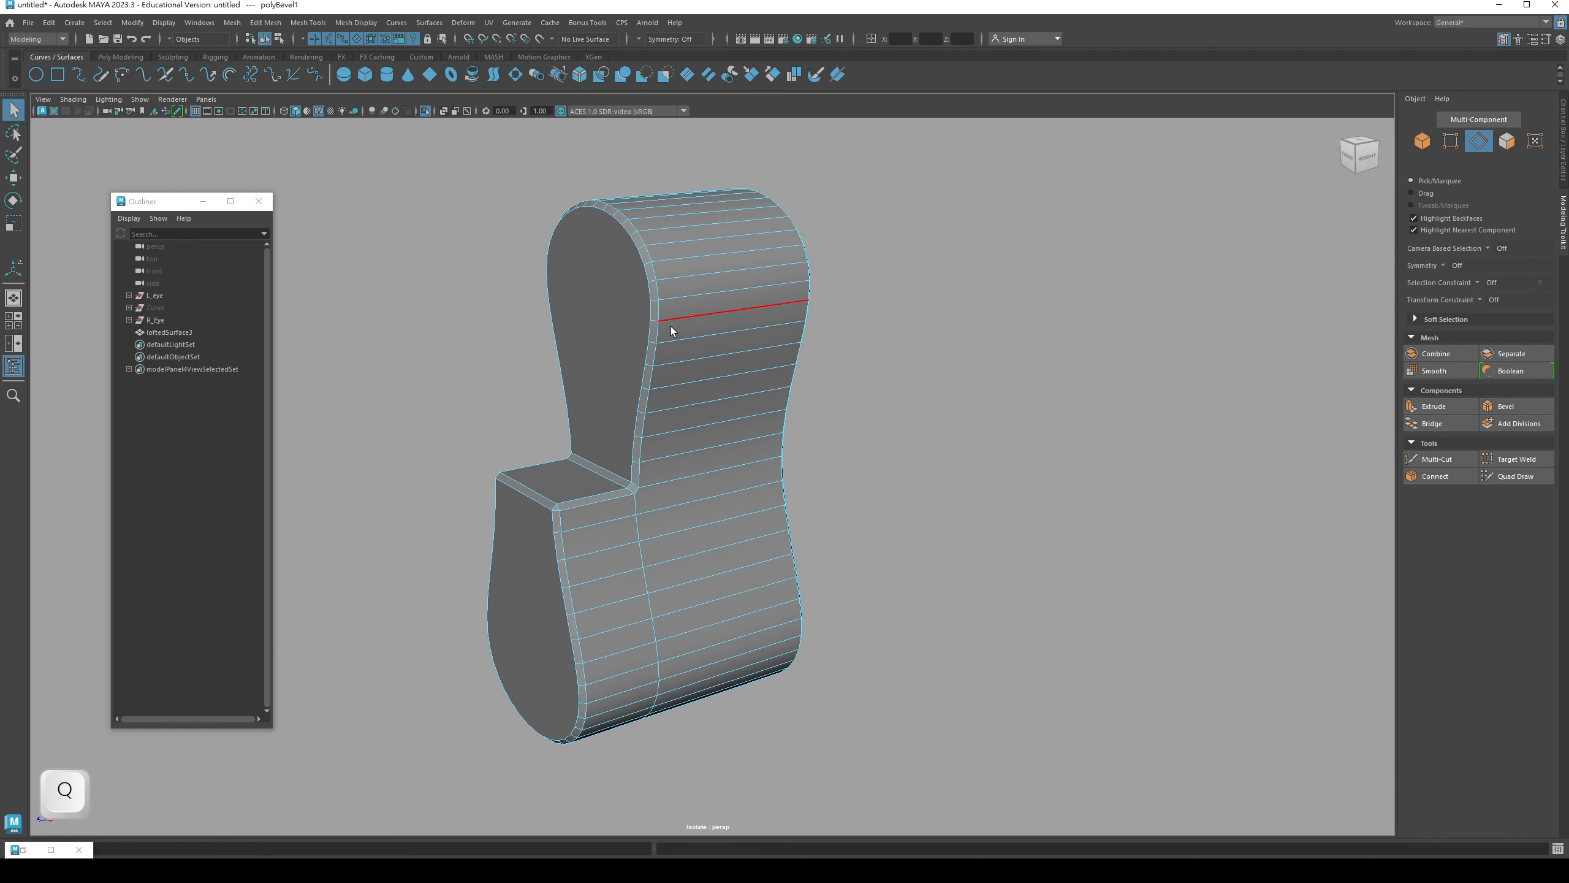
{"action": "right_click_drag", "start_coordinate": [672, 324], "coordinate": [702, 311]}
{"action": "left_click", "coordinate": [468, 335]}
- Turn off the wireframe overlay on shaded objects and end isolation to show the connector between both eyes
{"action": "scroll", "coordinate": [671, 368], "scroll_direction": "down", "scroll_amount": 6}
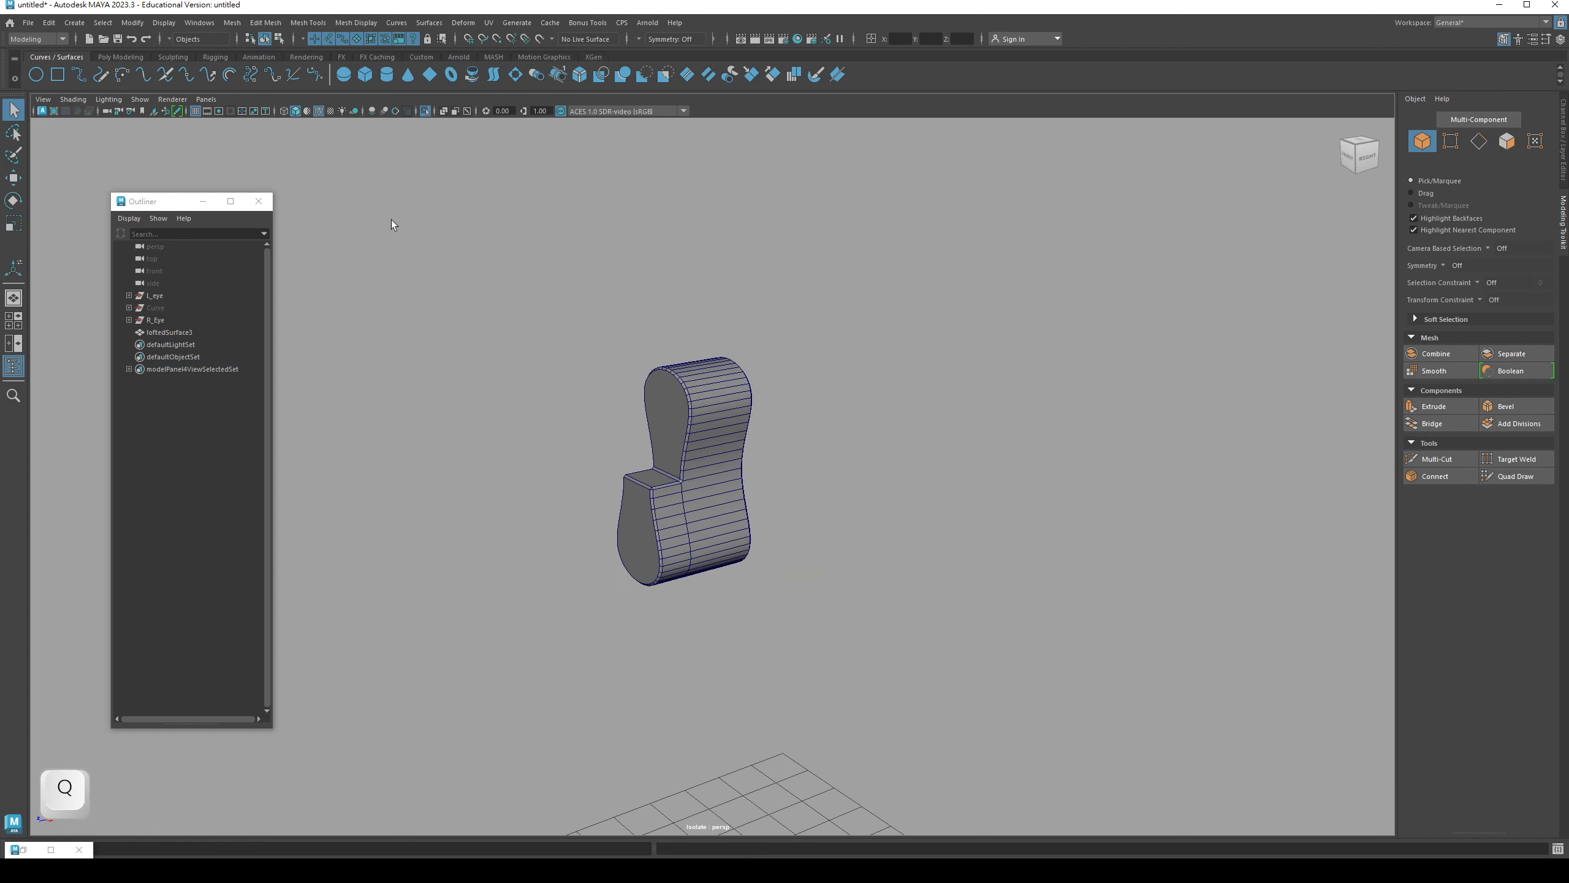
{"action": "left_click", "coordinate": [318, 111]}
{"action": "mouse_move", "coordinate": [603, 414]}
{"action": "left_mouse_down", "text": "alt"}
{"action": "mouse_move", "coordinate": [702, 436]}
{"action": "mouse_move", "coordinate": [834, 426]}
{"action": "mouse_move", "coordinate": [728, 395]}
{"action": "left_mouse_up", "text": "alt"}
{"action": "key", "text": "q"}
{"action": "left_click", "coordinate": [425, 111]}
{"action": "left_click_drag", "start_coordinate": [692, 469], "coordinate": [727, 584], "text": "alt"}
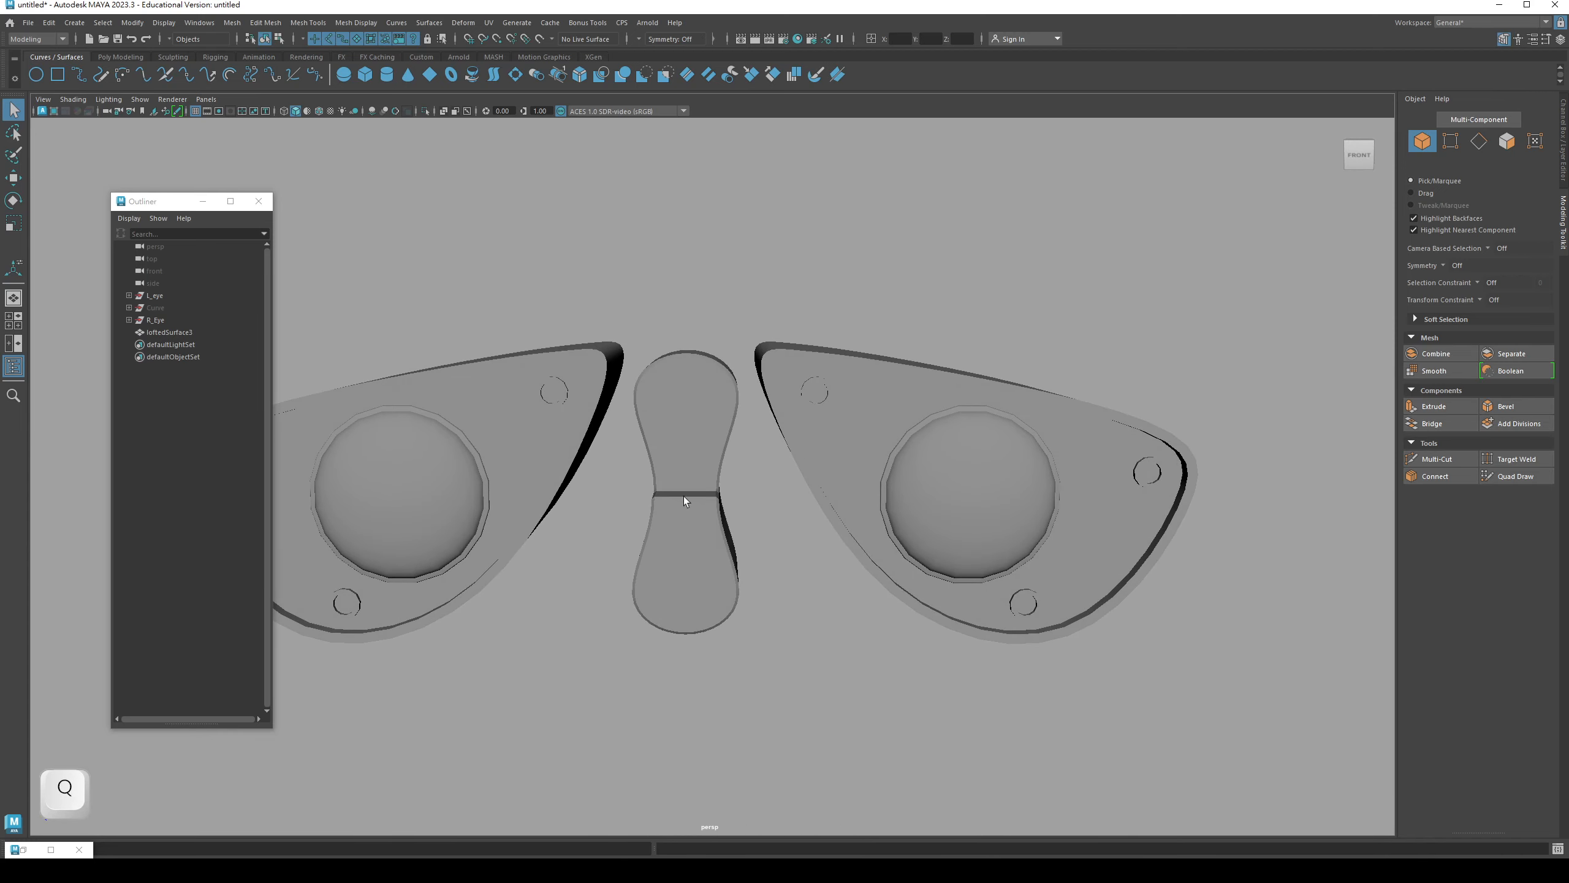
{"action": "mouse_move", "coordinate": [684, 496]}
{"action": "left_mouse_down", "text": "alt"}
{"action": "mouse_move", "coordinate": [660, 475]}
{"action": "mouse_move", "coordinate": [695, 522]}
{"action": "mouse_move", "coordinate": [693, 476]}
{"action": "left_mouse_up", "text": "alt"}
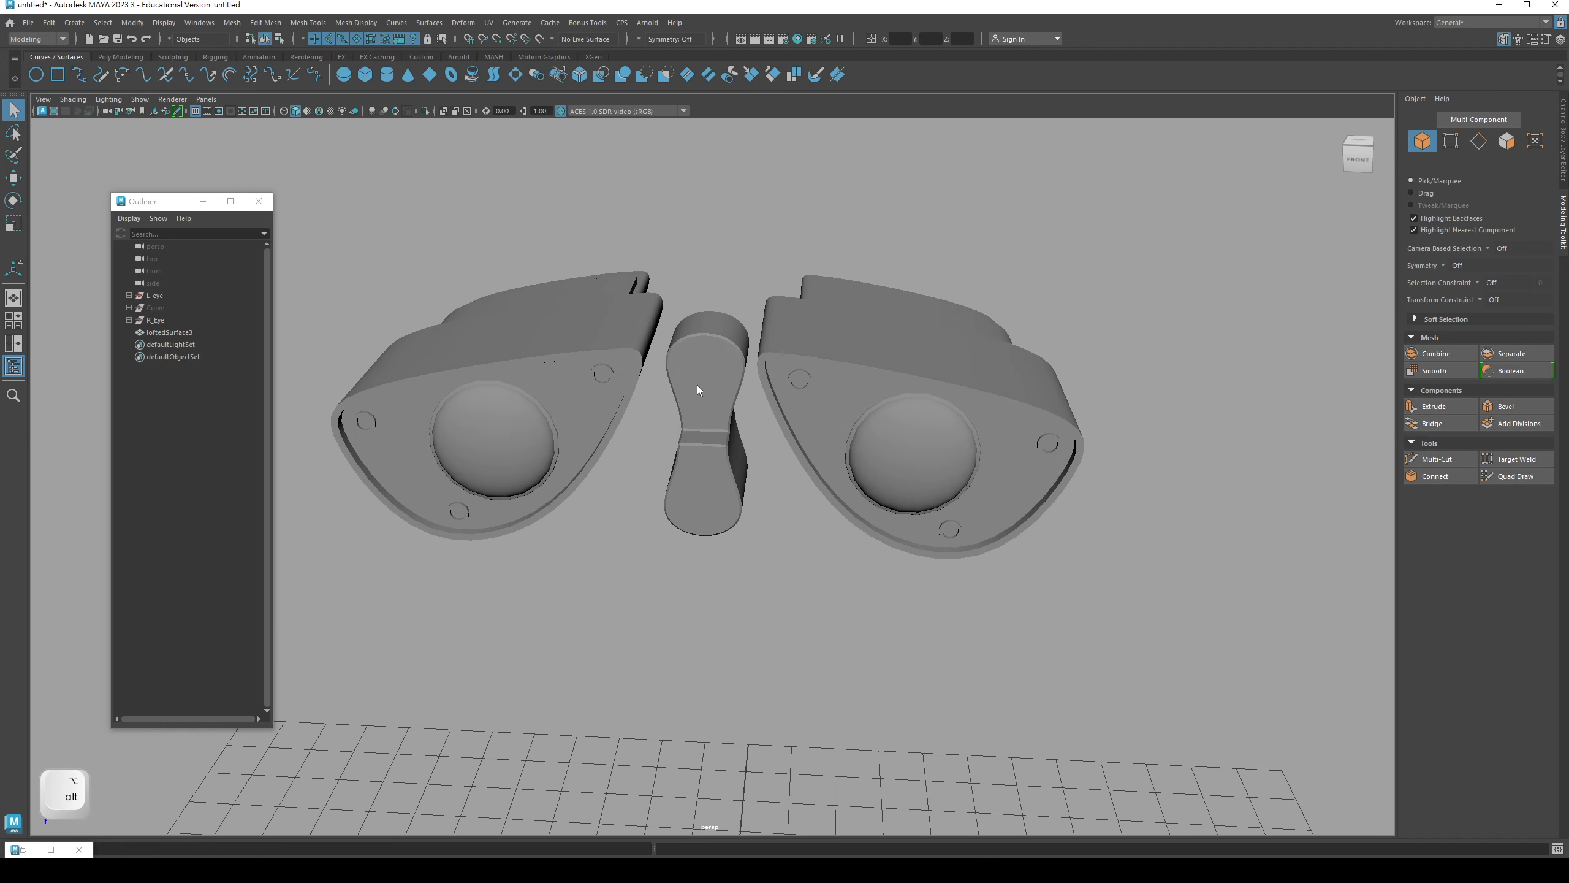
- Compare the connector and the eye spacing with the Wall-e.jpg reference image in IrfanView
{"action": "left_click", "coordinate": [709, 395]}
{"action": "left_click_drag", "start_coordinate": [709, 394], "coordinate": [741, 456], "text": "alt"}
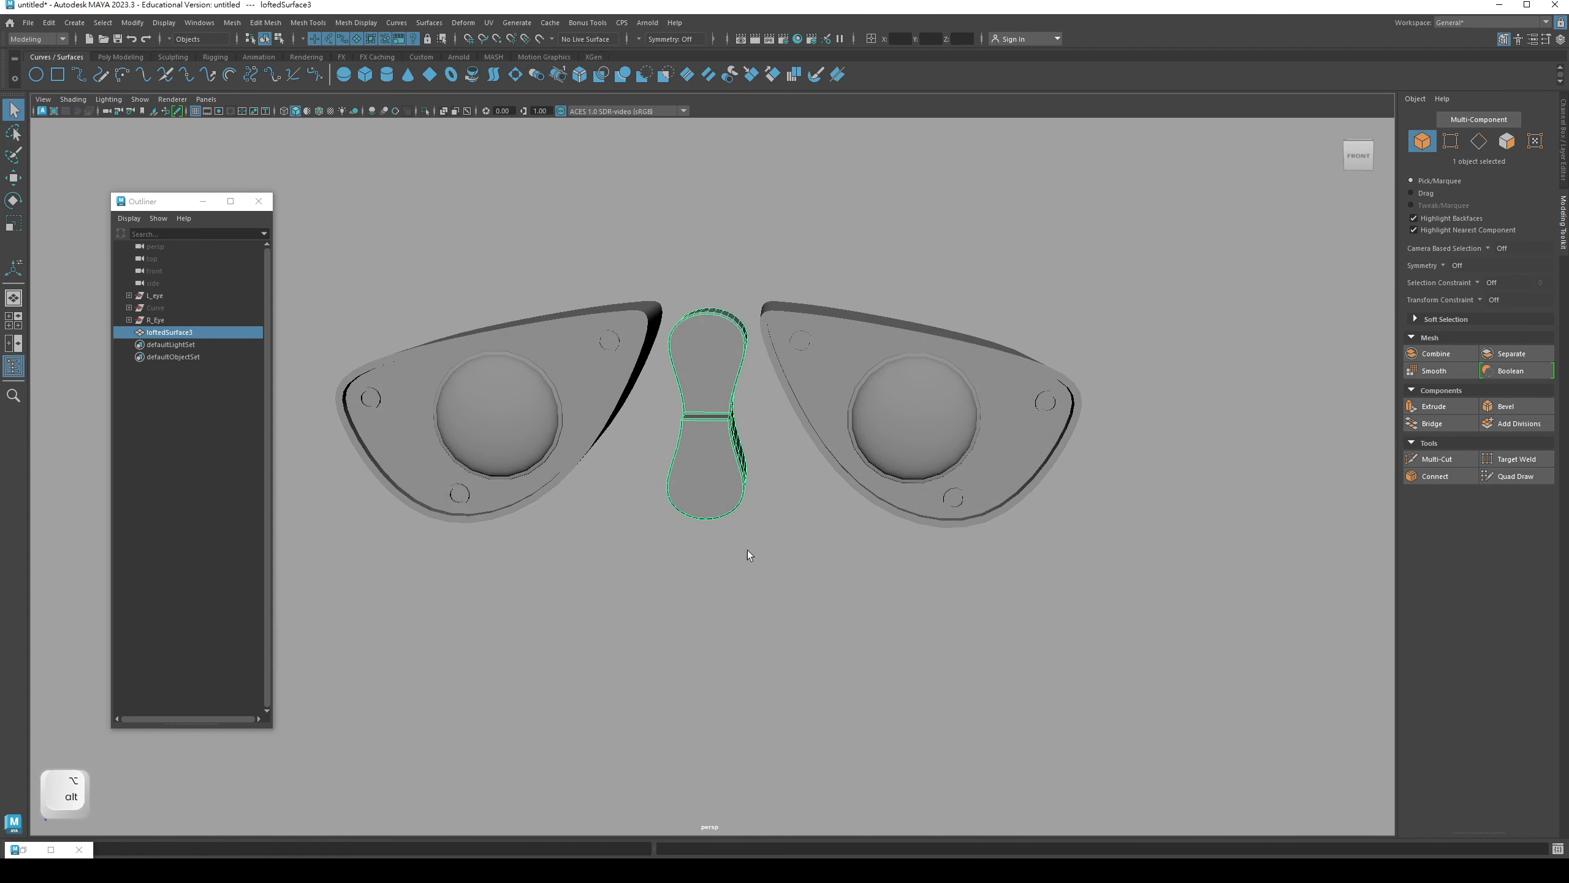
{"action": "key", "text": "alt+Tab"}
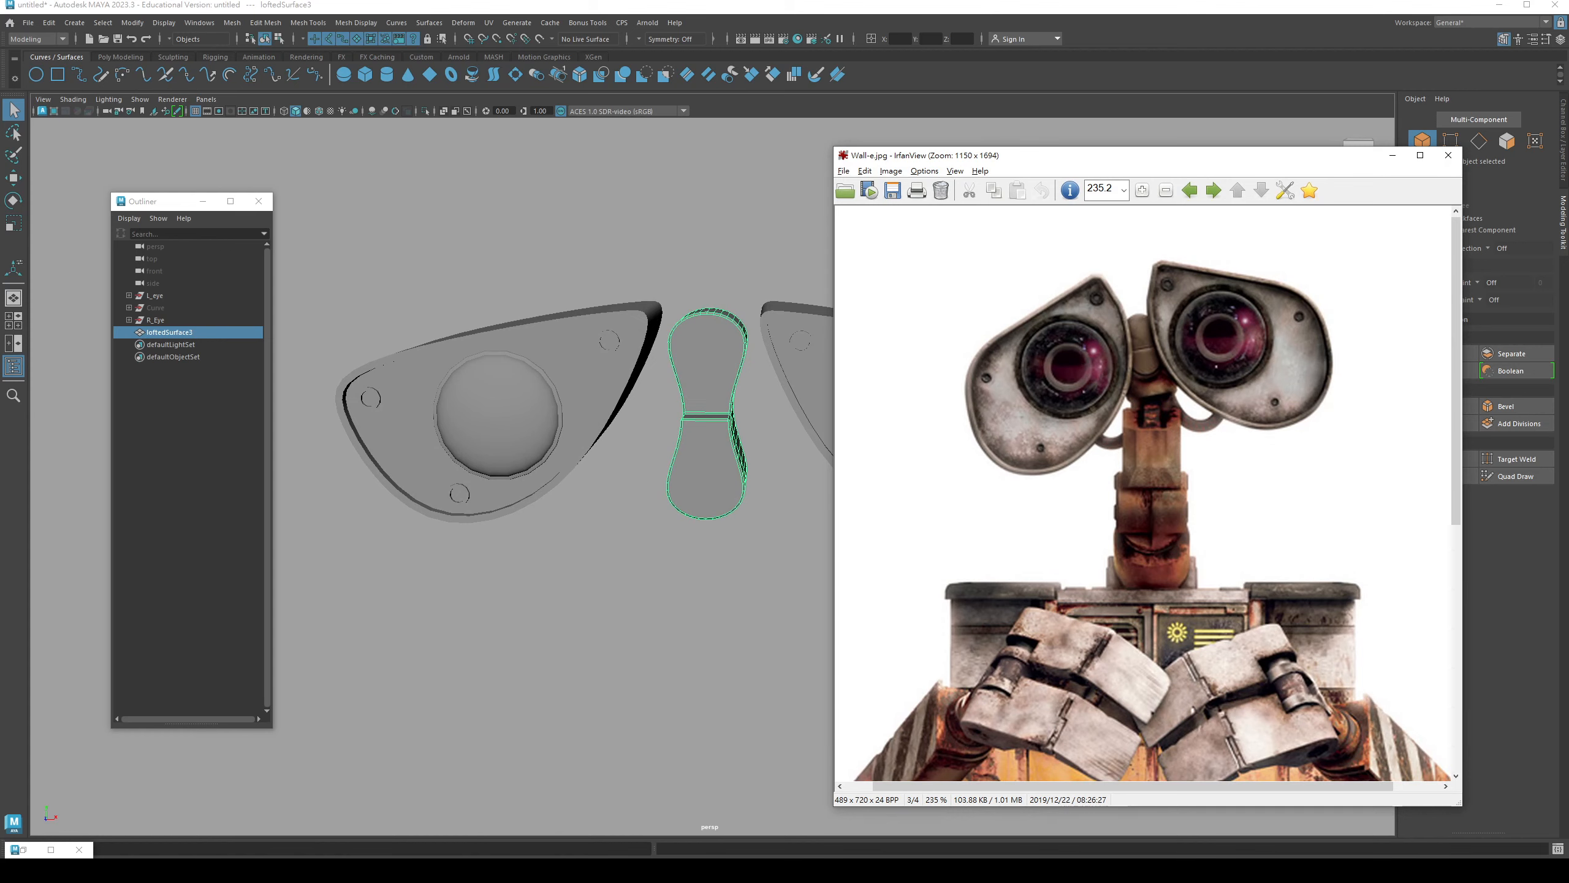
{"action": "left_click", "coordinate": [538, 677]}
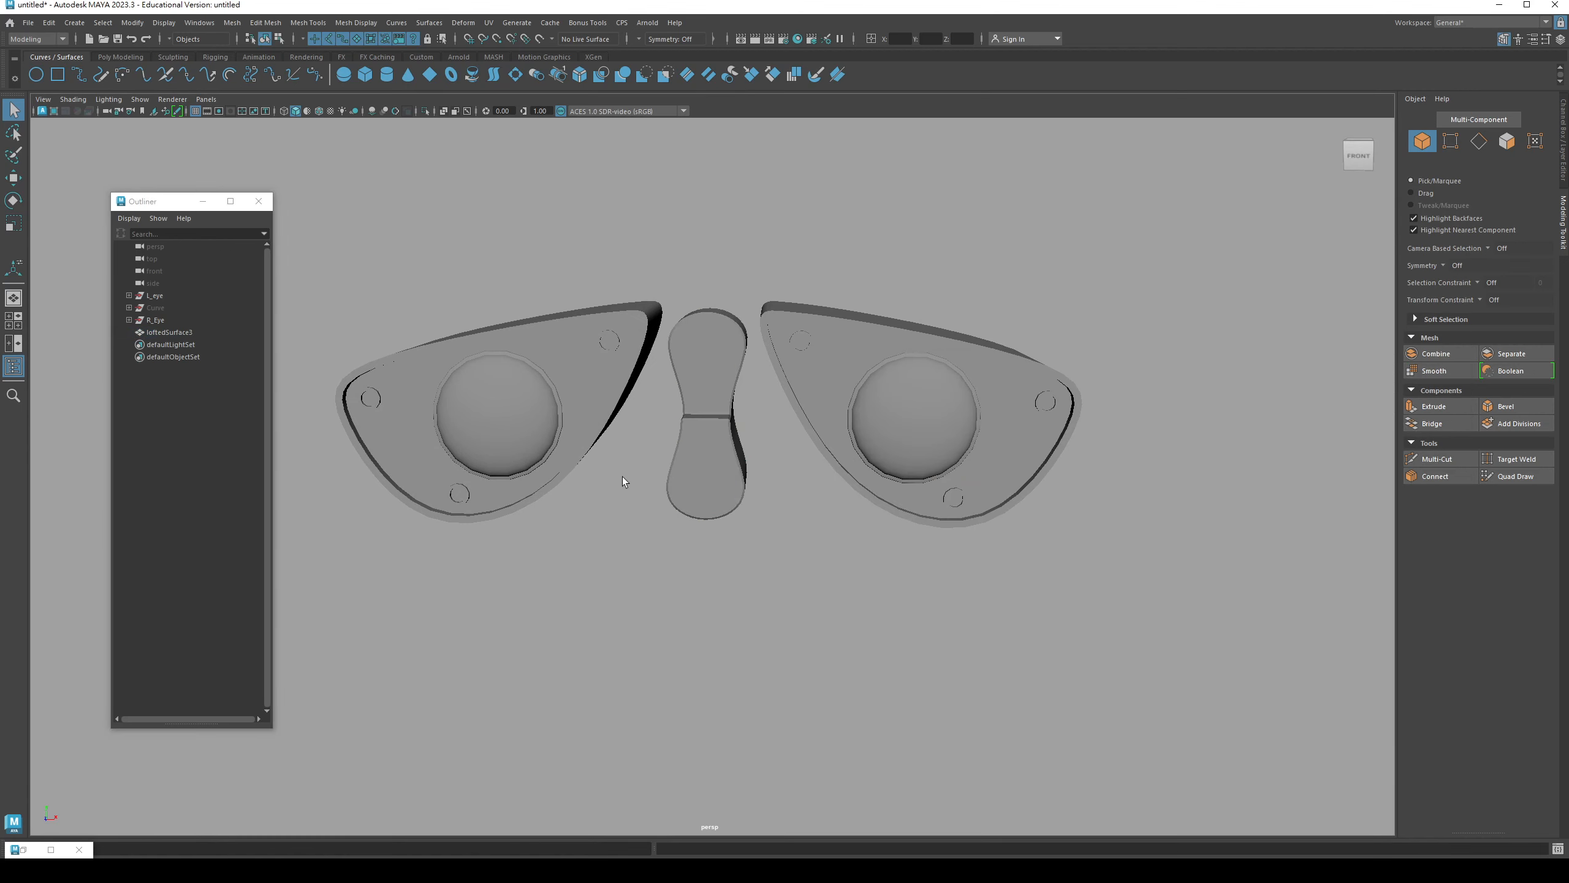
- Delete the R_Eye group in the front view, keeping only L_eye beside the connector
{"action": "key", "text": "space"}
{"action": "left_click_drag", "start_coordinate": [623, 476], "coordinate": [625, 511]}
{"action": "middle_click_drag", "start_coordinate": [621, 535], "coordinate": [861, 543], "text": "alt"}
{"action": "scroll", "coordinate": [861, 543], "scroll_direction": "up", "scroll_amount": 2}
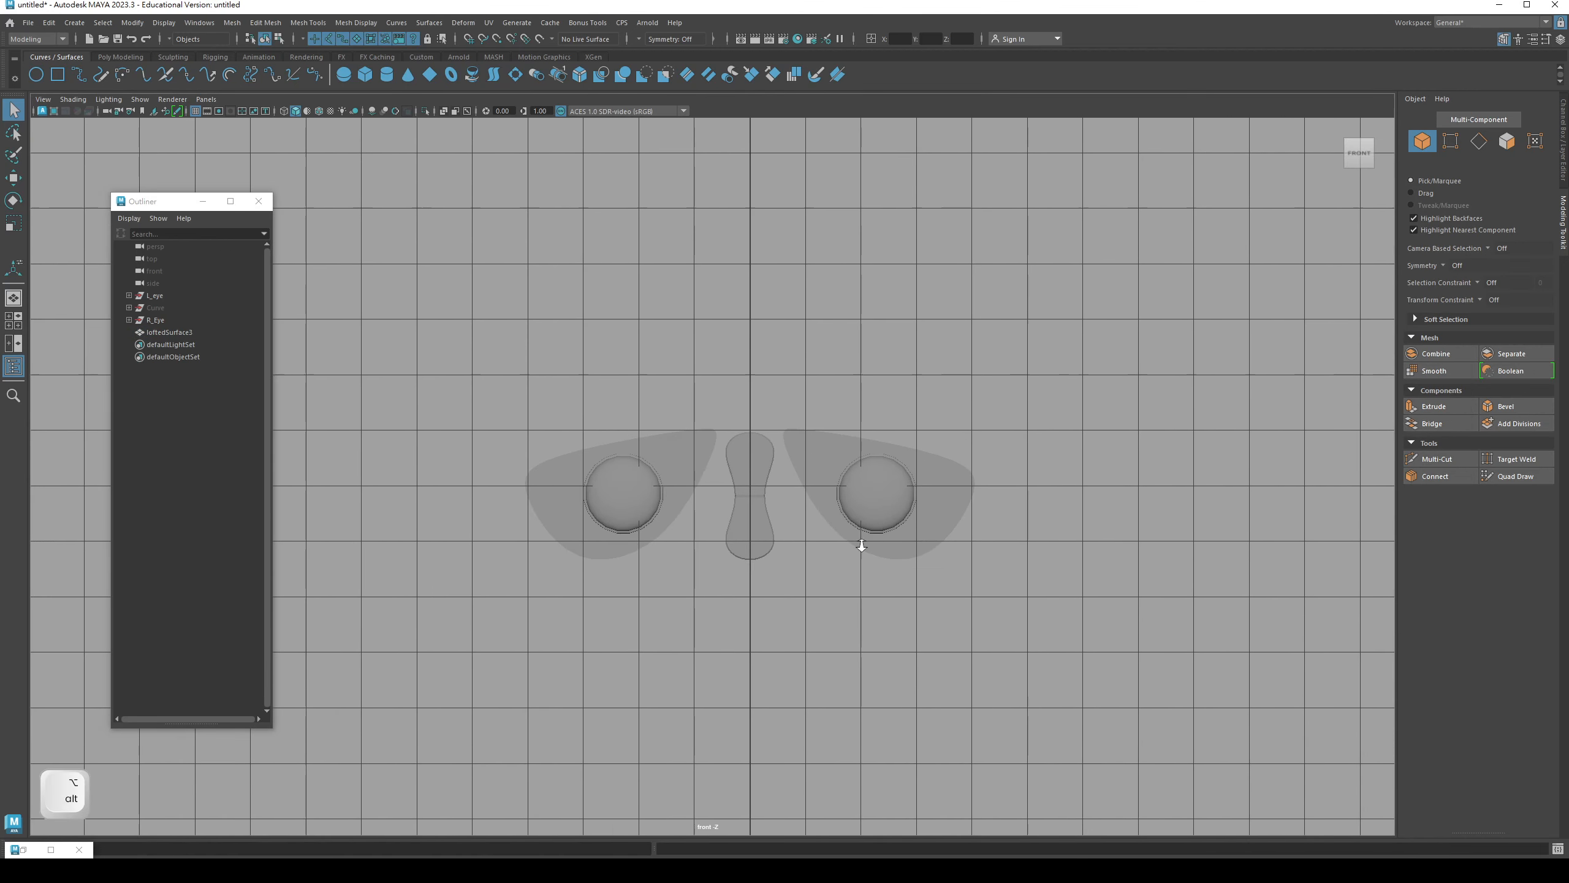
{"action": "key", "text": "q"}
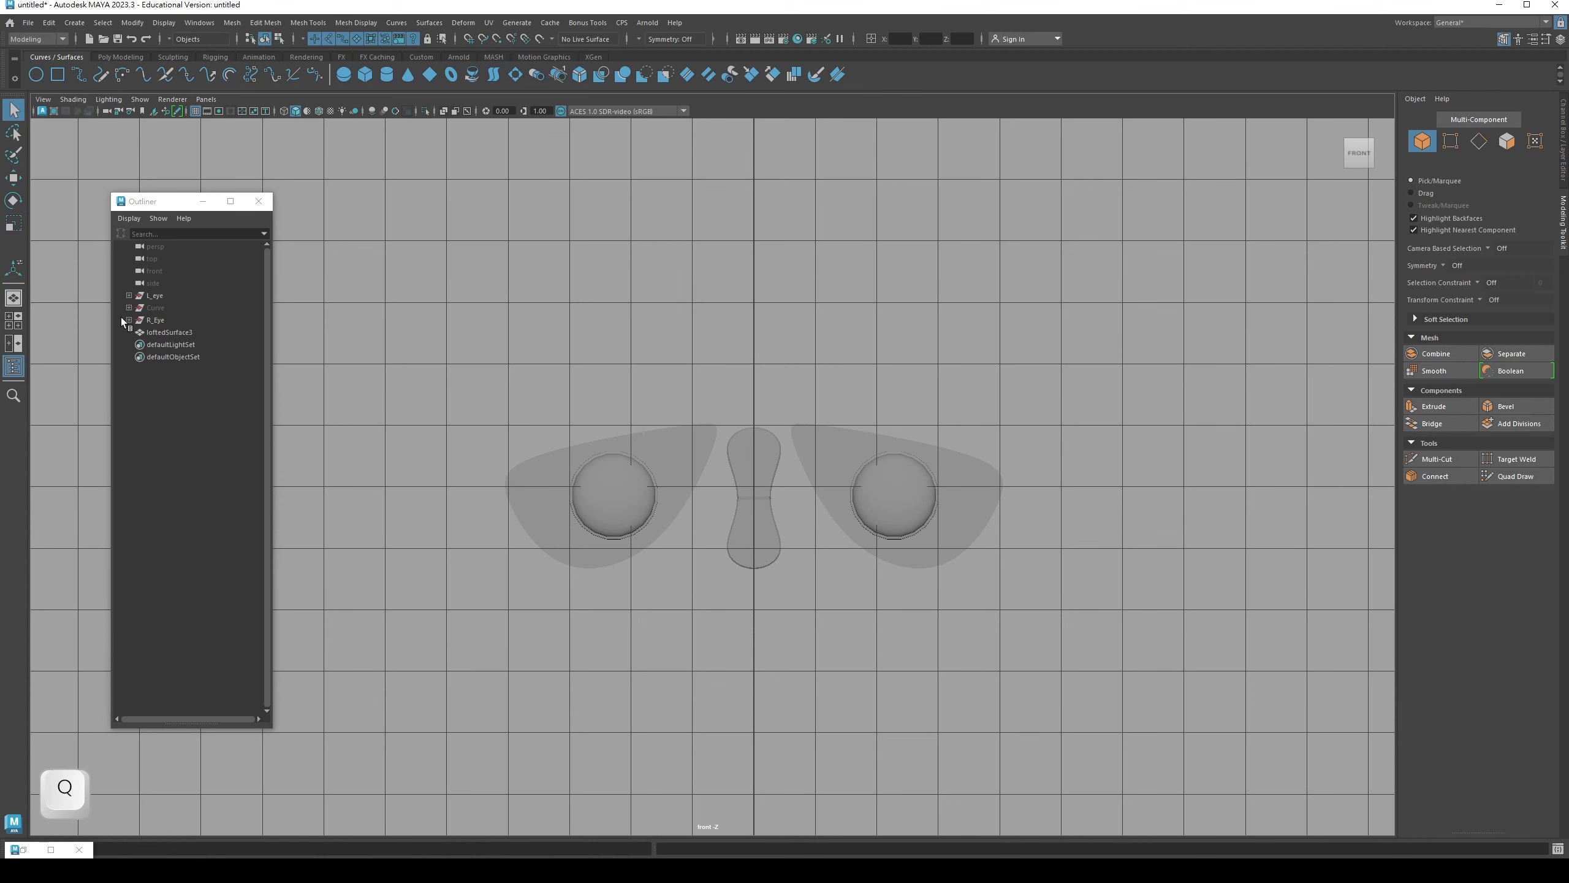
{"action": "left_click", "coordinate": [158, 319]}
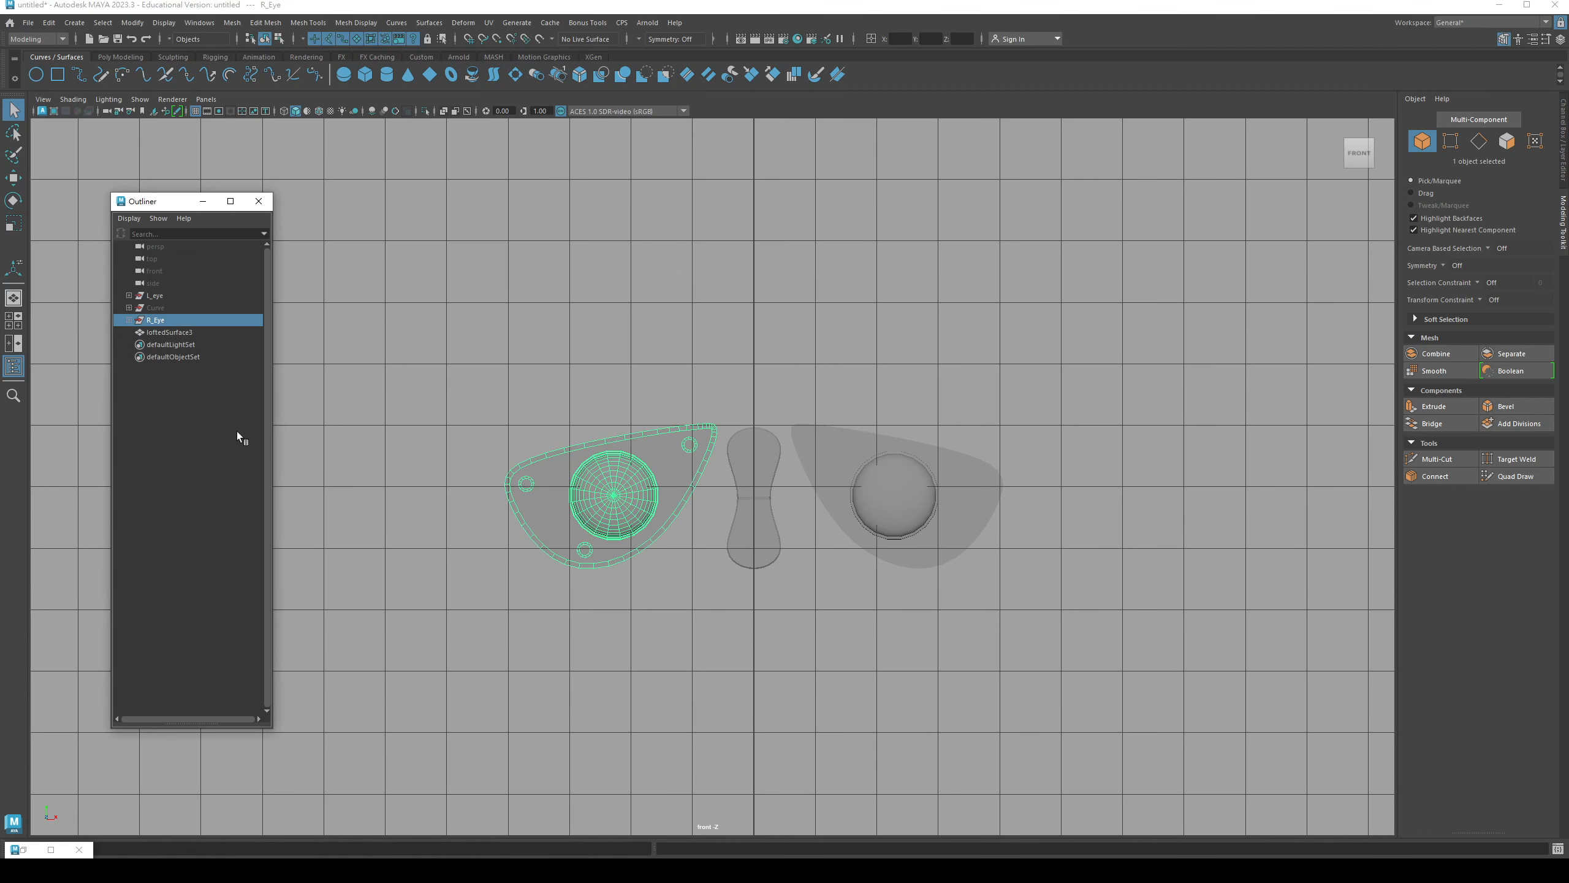
{"action": "key", "text": "Delete"}
- Move the whole L_eye group inward and slightly up to about X -0.38, Y 12.99, so its inner corner overlaps the connector
{"action": "left_click", "coordinate": [817, 445]}
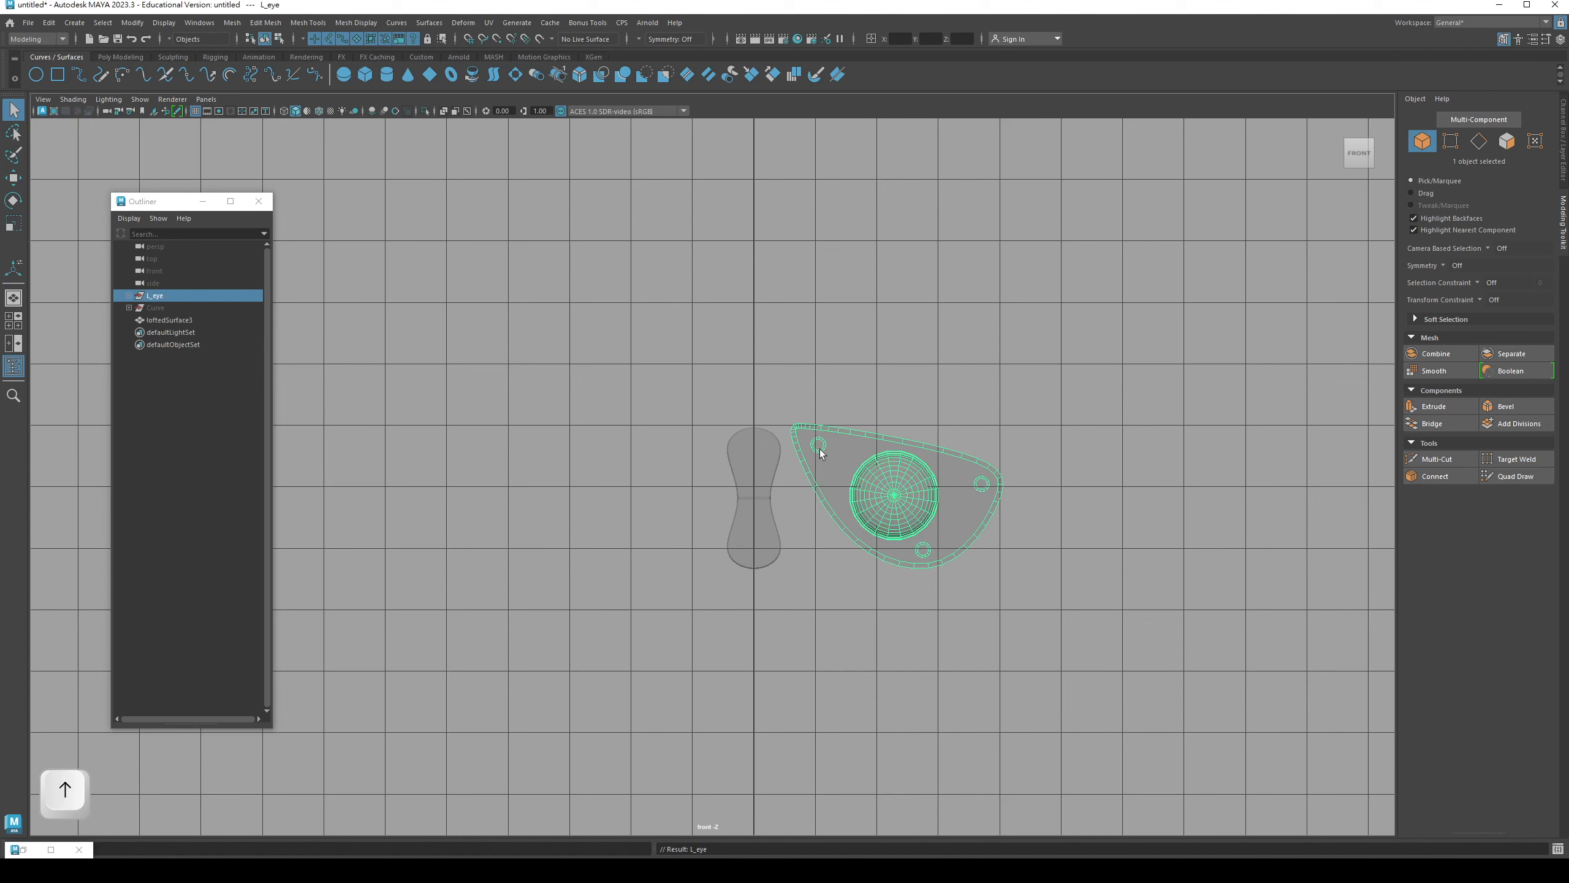
{"action": "key", "text": "w"}
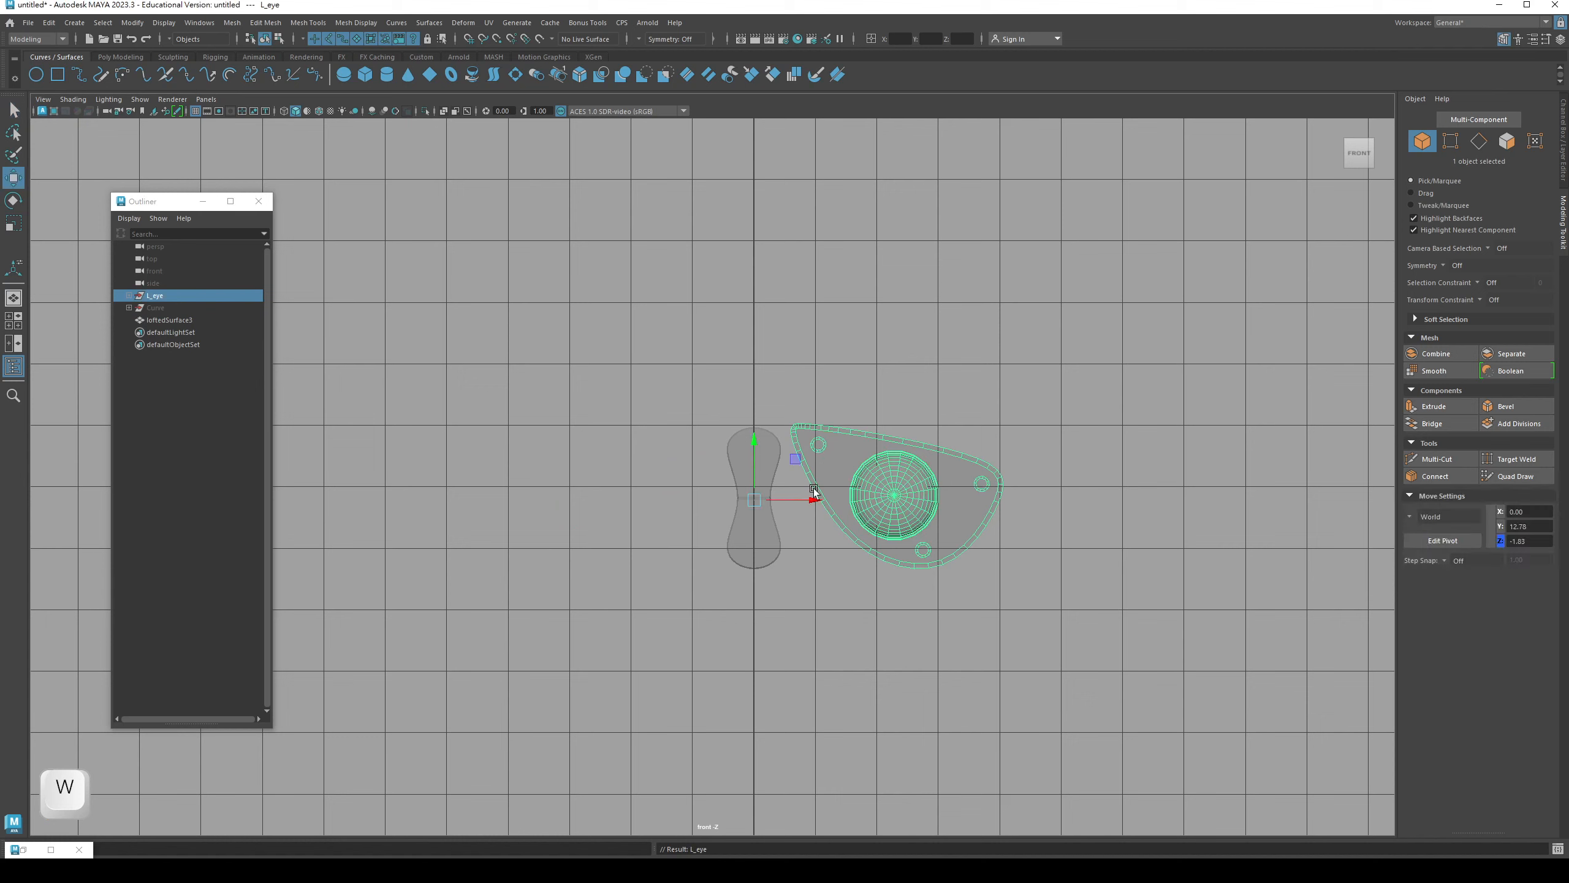
{"action": "left_click_drag", "start_coordinate": [815, 499], "coordinate": [733, 486]}
{"action": "middle_click_drag", "start_coordinate": [733, 486], "coordinate": [723, 489], "text": "alt"}
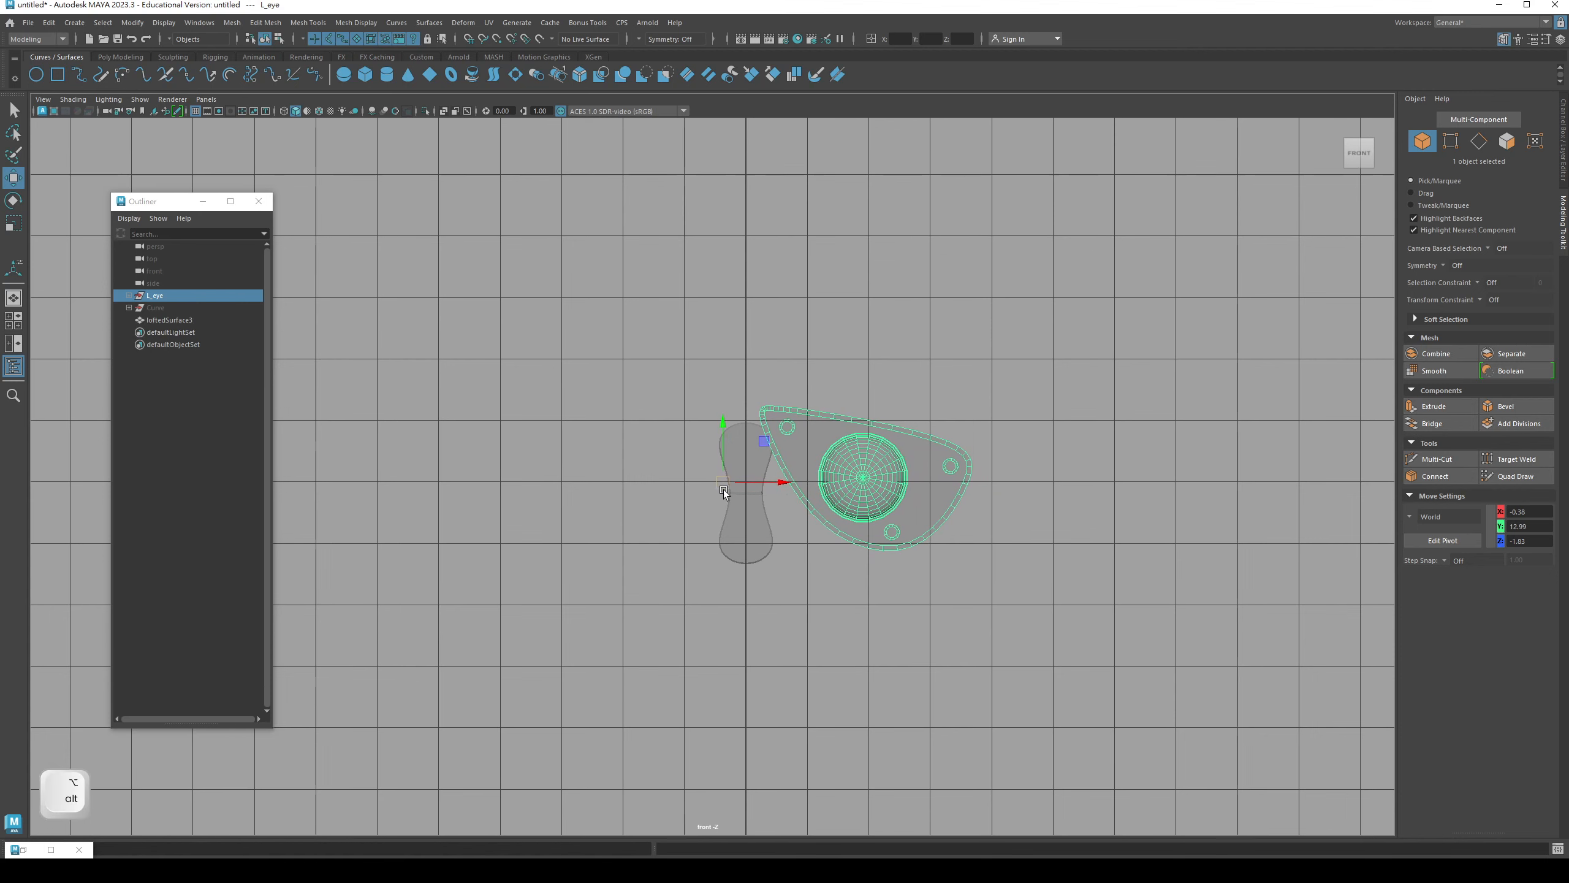
{"action": "right_click_drag", "start_coordinate": [723, 489], "coordinate": [763, 482], "text": "alt"}
{"action": "left_click", "coordinate": [756, 463]}
{"action": "key", "text": "q"}
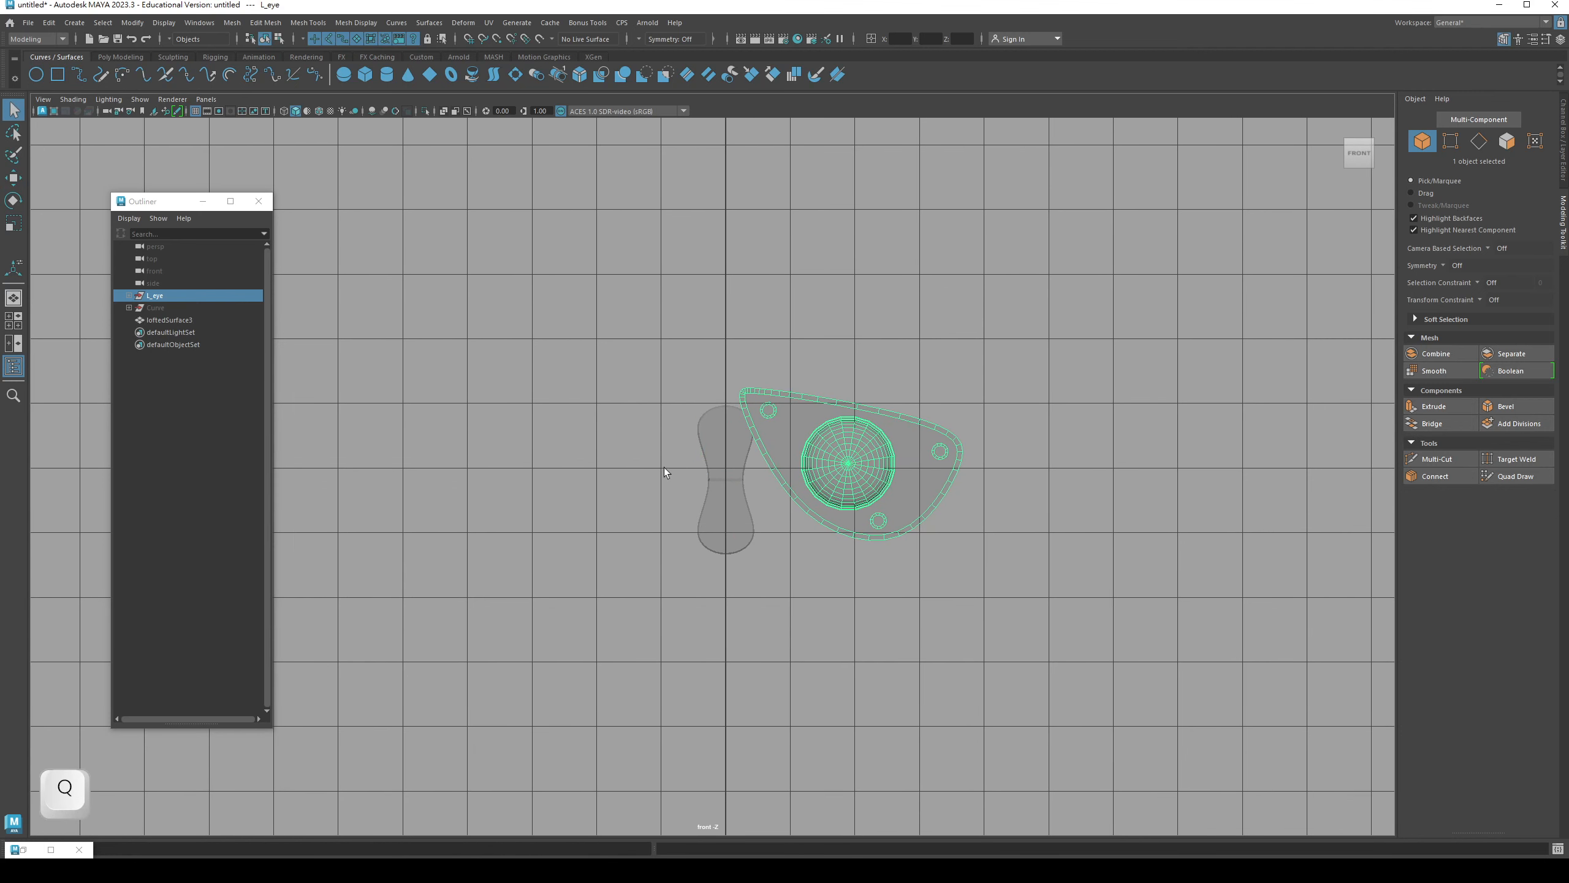
- Move the L_eye group's pivot horizontally onto the vertical centre line at X 0, snapping it to the grid
{"action": "key", "text": "w"}
{"action": "key", "text": "d"}
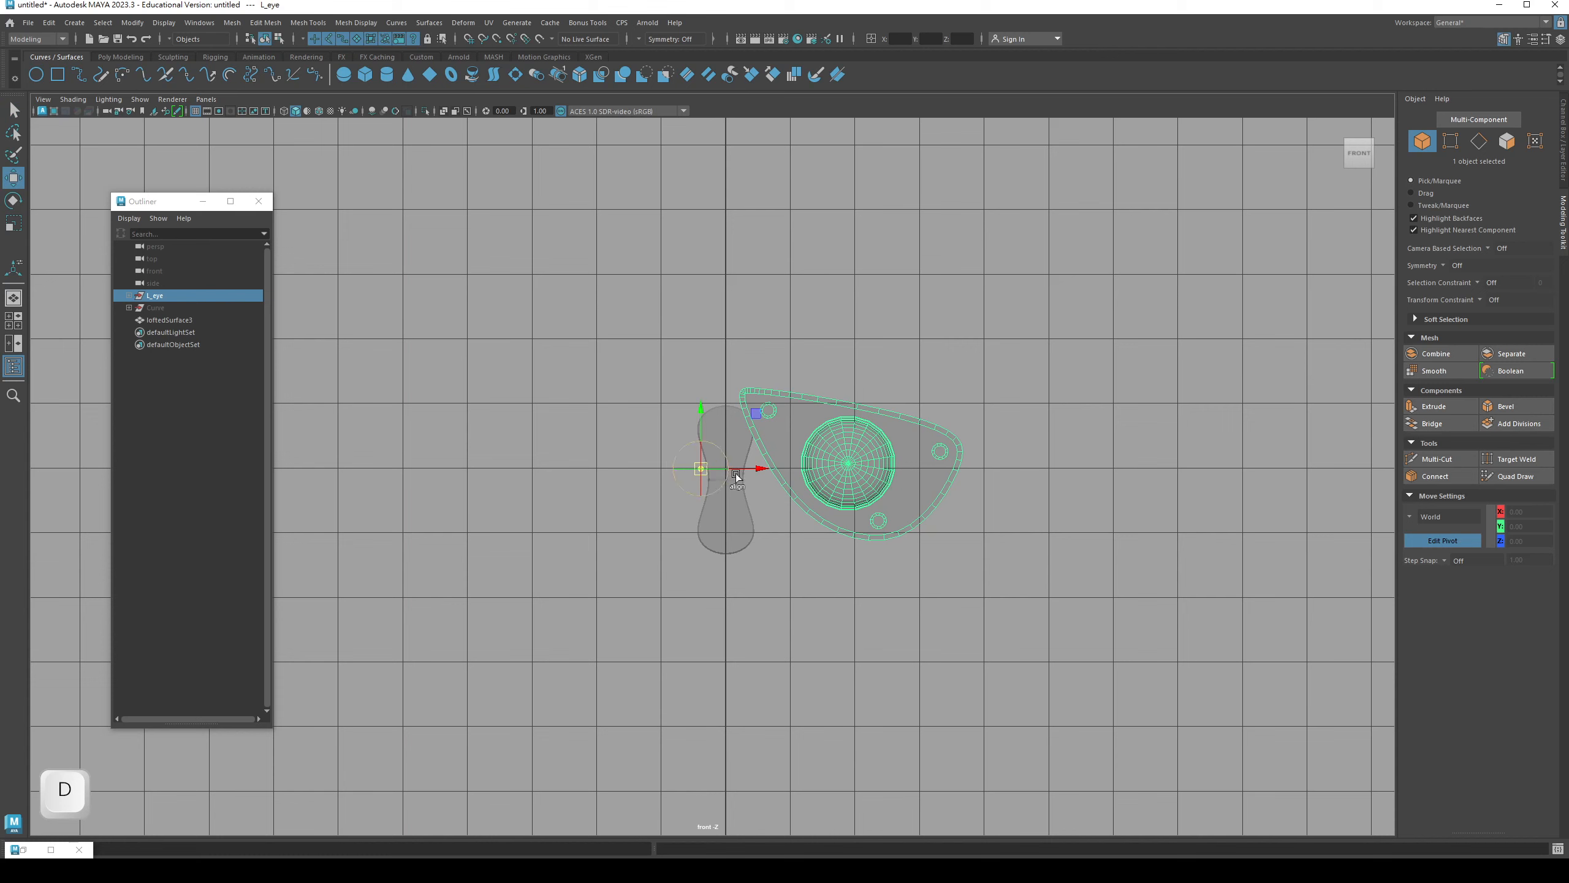
{"action": "key", "text": "x"}
{"action": "left_click_drag", "start_coordinate": [765, 469], "coordinate": [751, 471]}
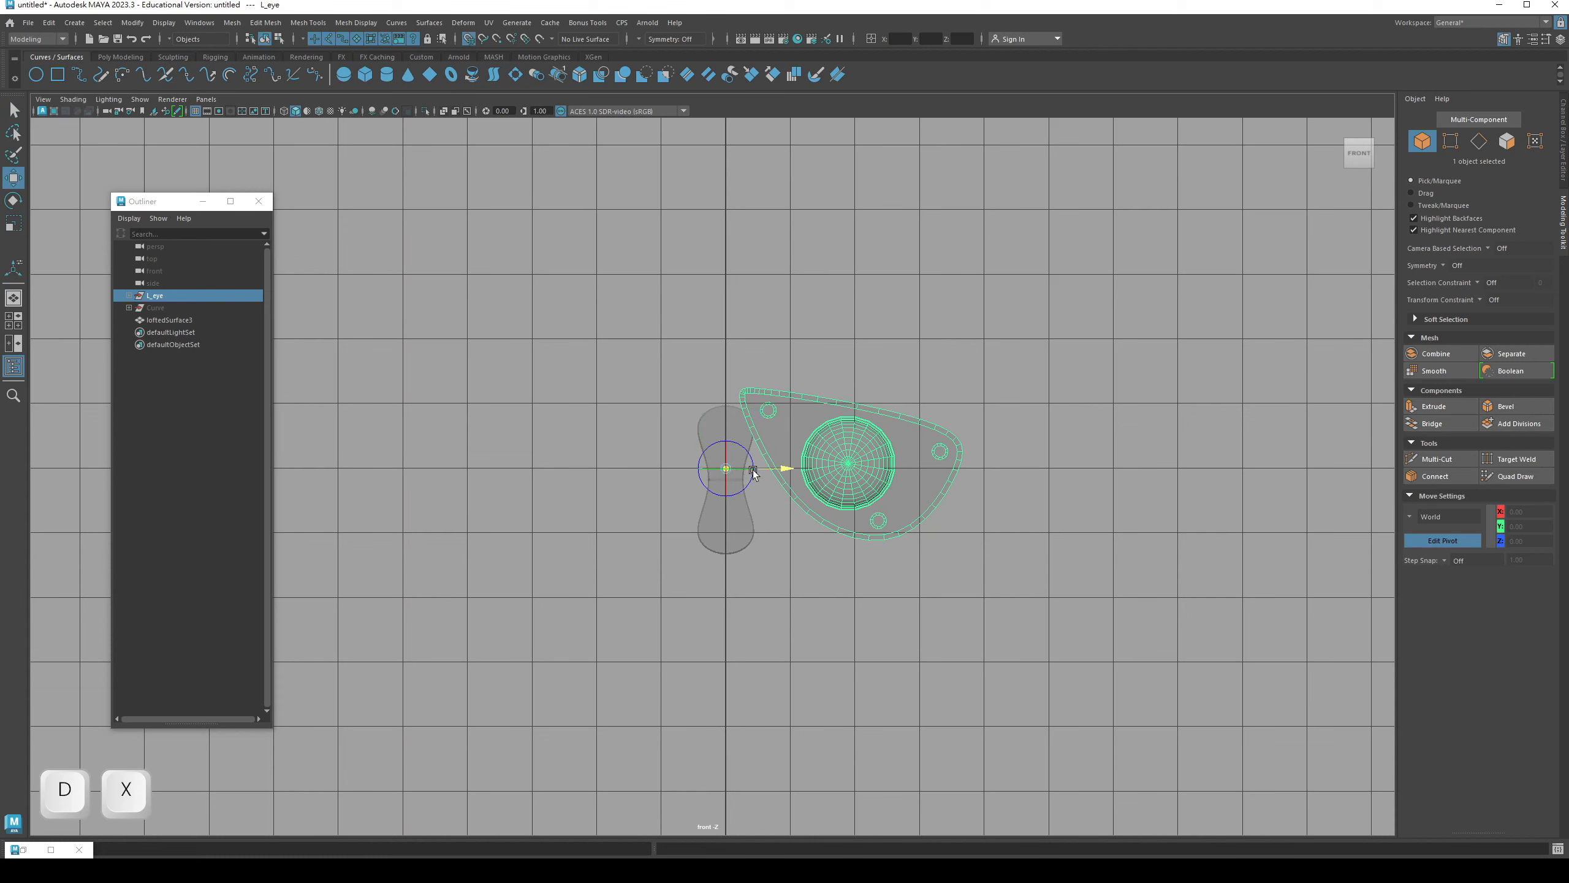
{"action": "key", "text": "d"}
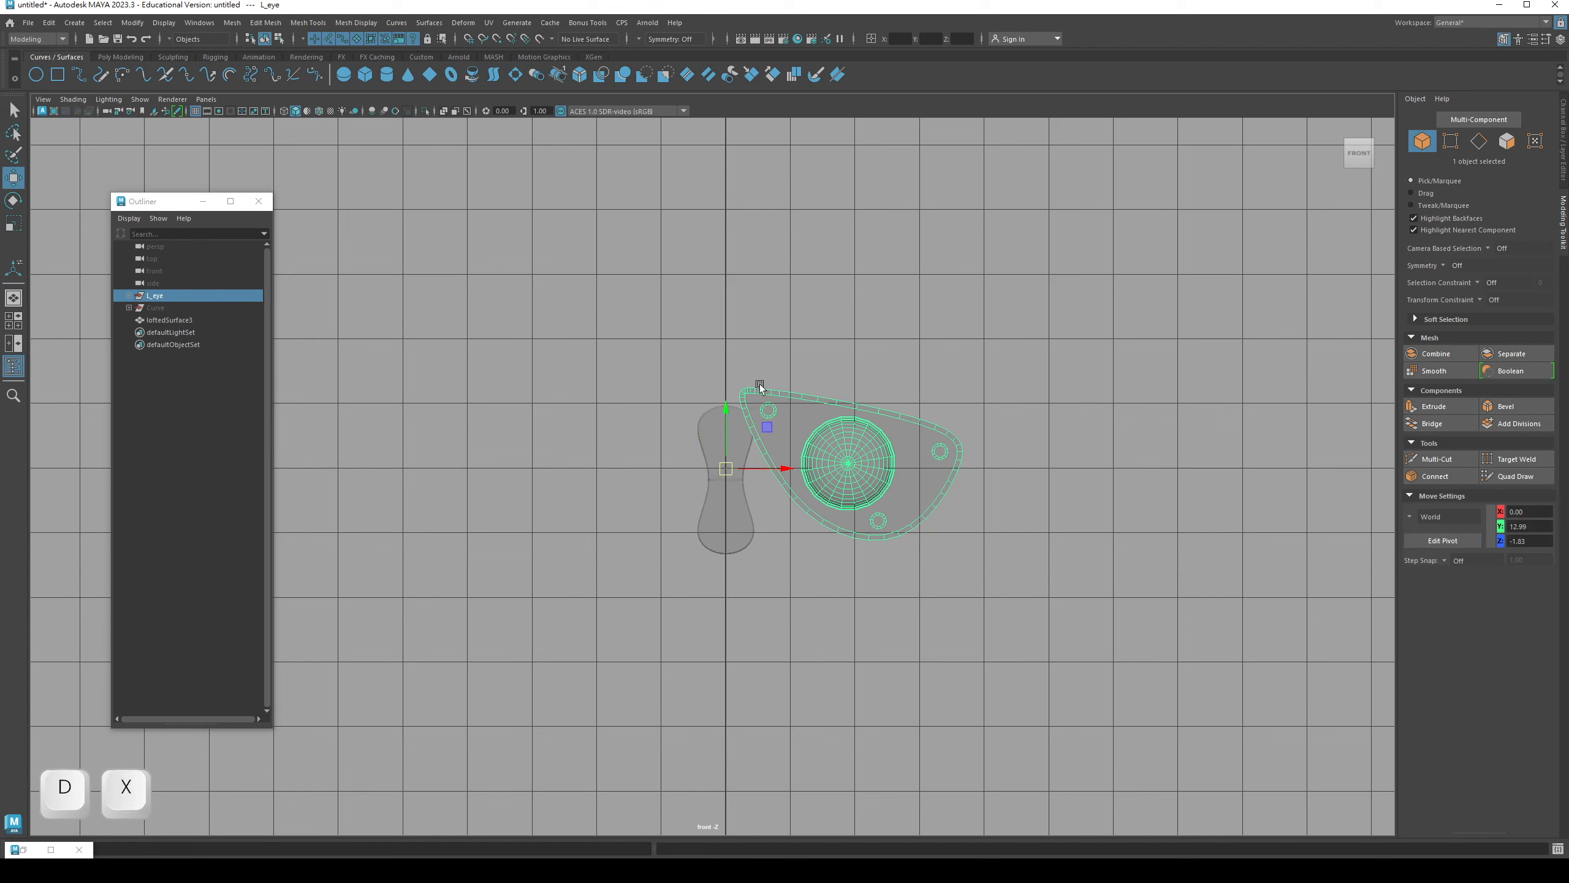
{"action": "key", "text": "q"}
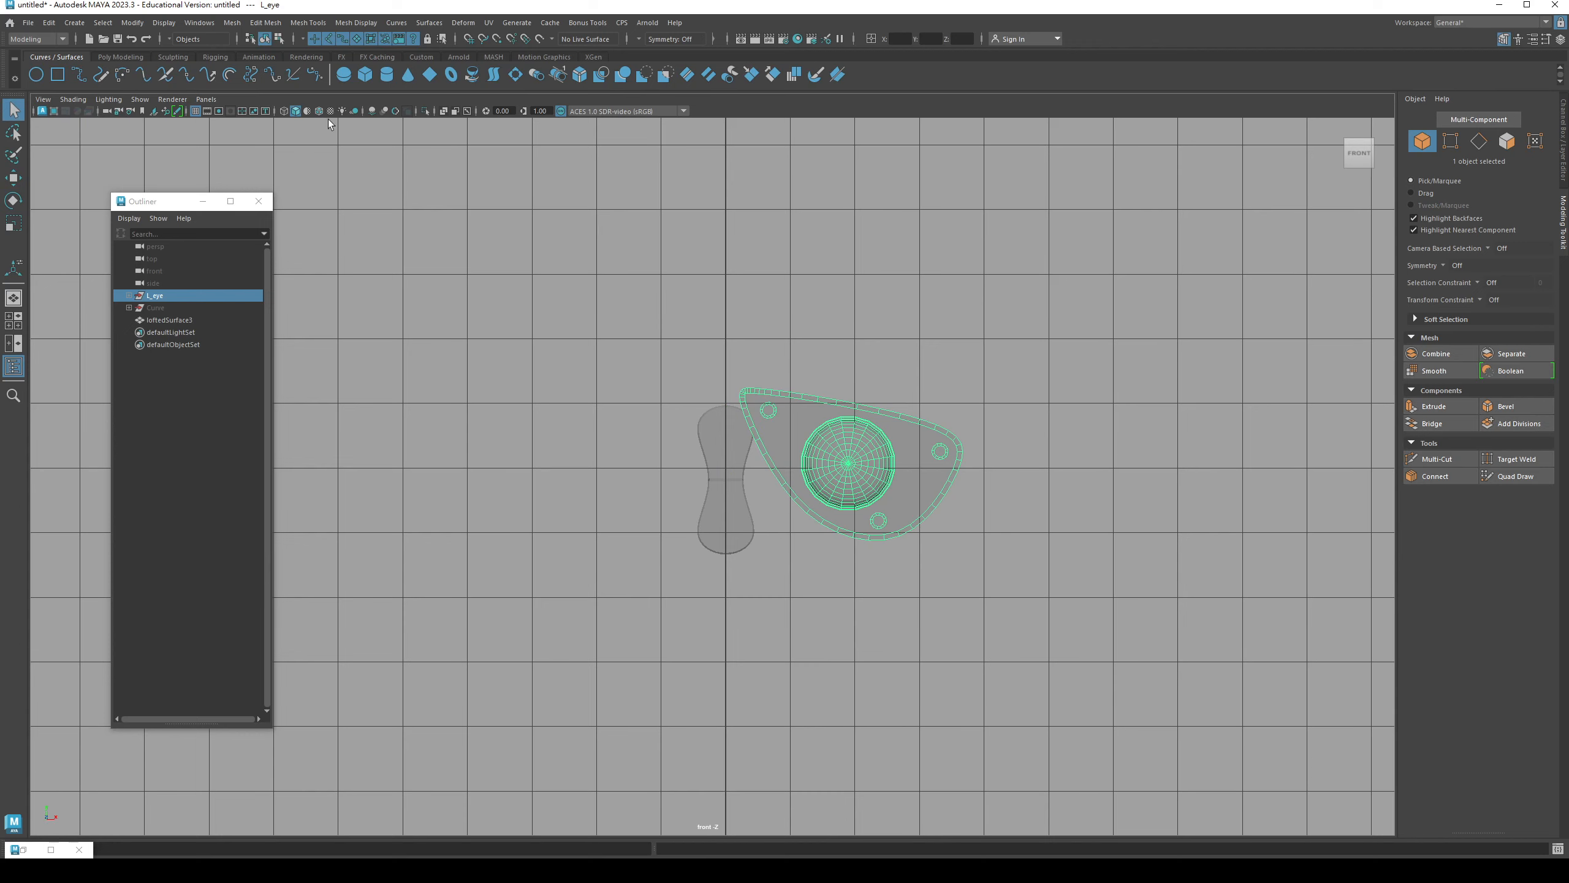
- Turn off X-ray shading, switch to the perspective view and select the L_eye group with the Move tool
{"action": "middle_click_drag", "start_coordinate": [781, 399], "coordinate": [778, 412], "text": "alt"}
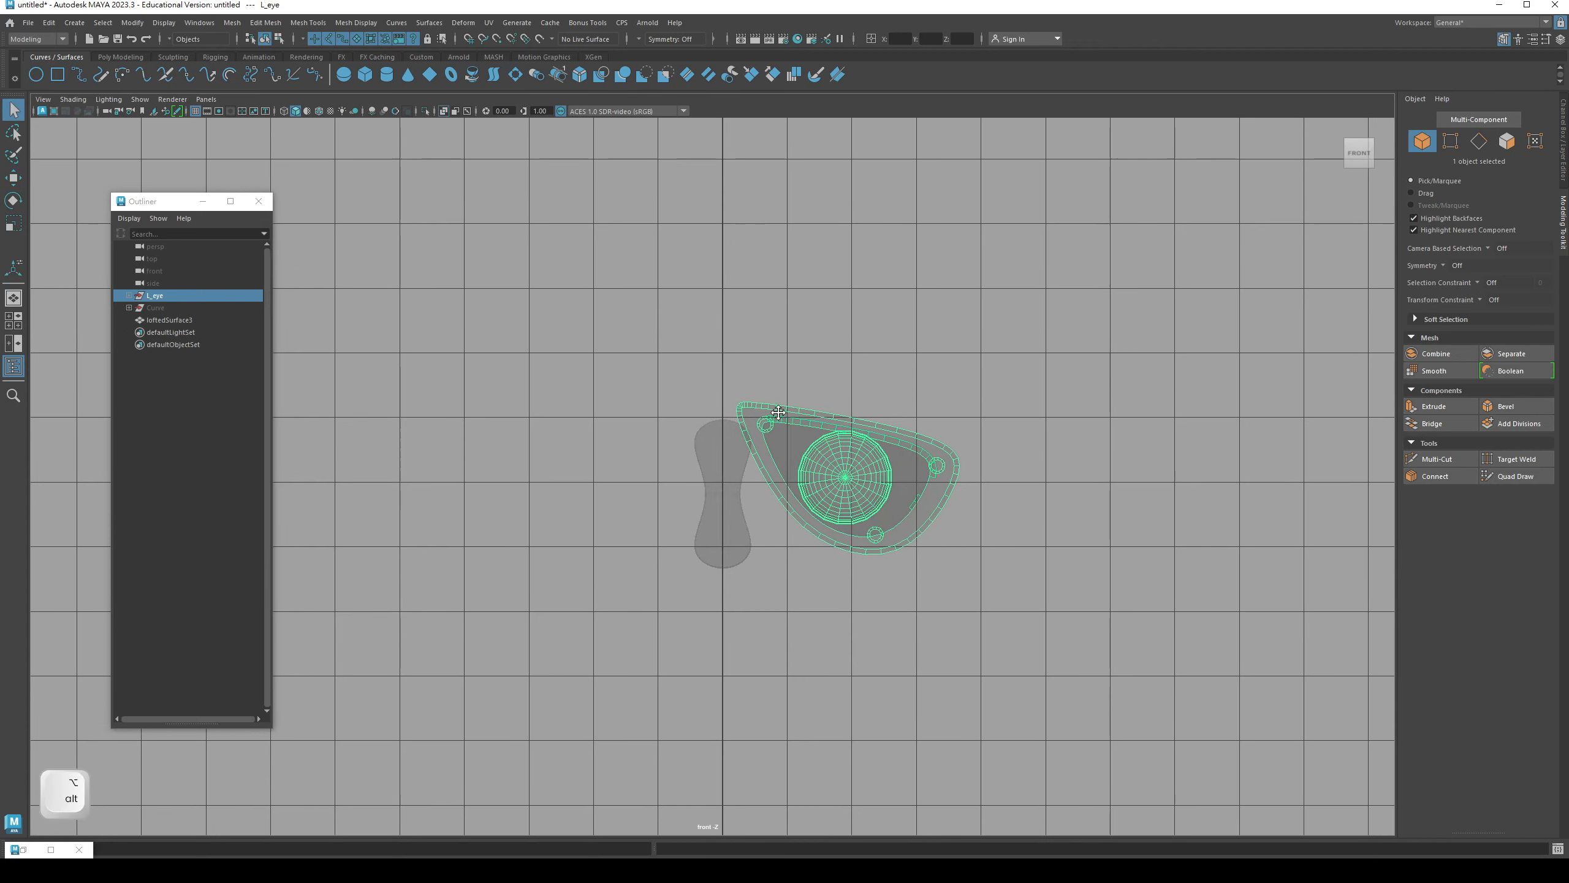
{"action": "left_click", "coordinate": [448, 113]}
{"action": "key", "text": "space"}
{"action": "left_click_drag", "start_coordinate": [714, 352], "coordinate": [738, 423]}
{"action": "left_click", "coordinate": [642, 357]}
{"action": "key", "text": "q"}
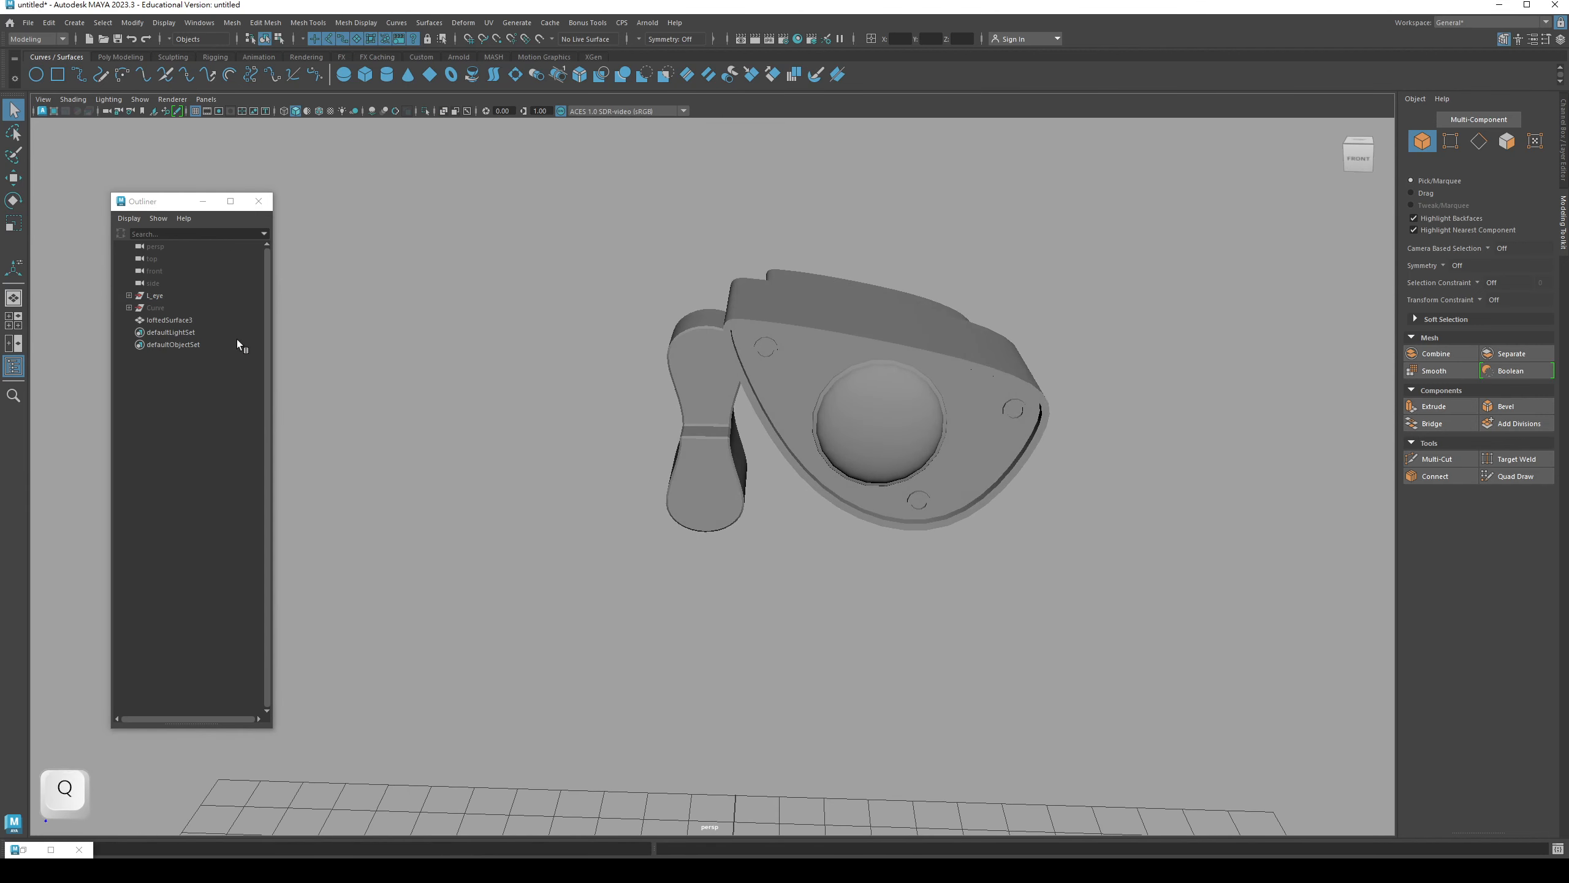
{"action": "left_click", "coordinate": [159, 304]}
{"action": "left_click", "coordinate": [155, 297]}
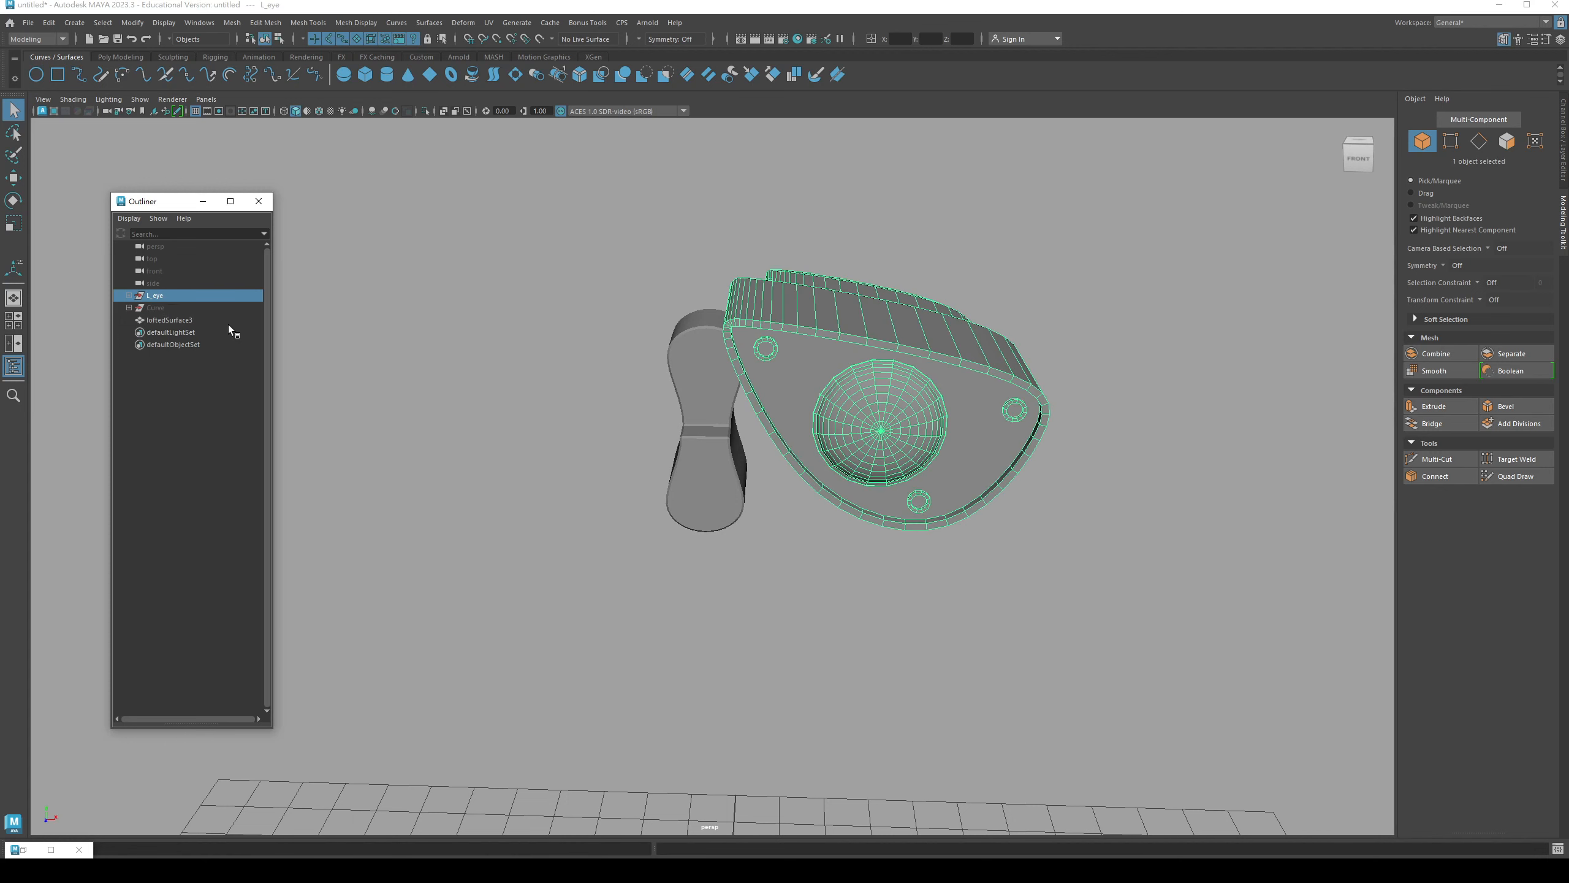
{"action": "left_click_drag", "start_coordinate": [606, 382], "coordinate": [553, 350], "text": "alt"}
{"action": "key", "text": "w"}
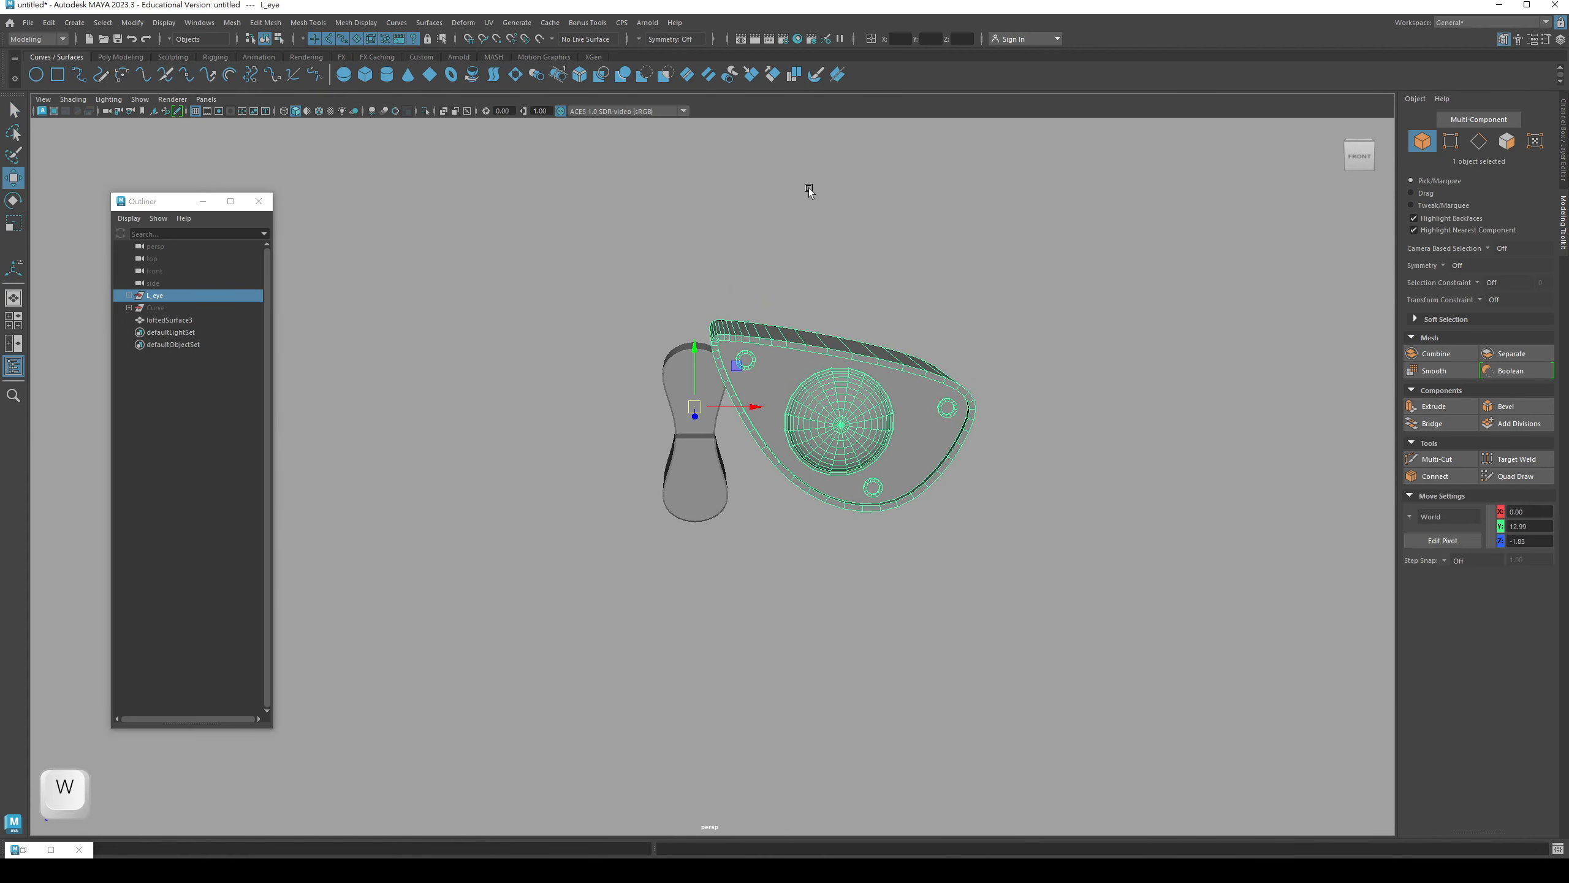
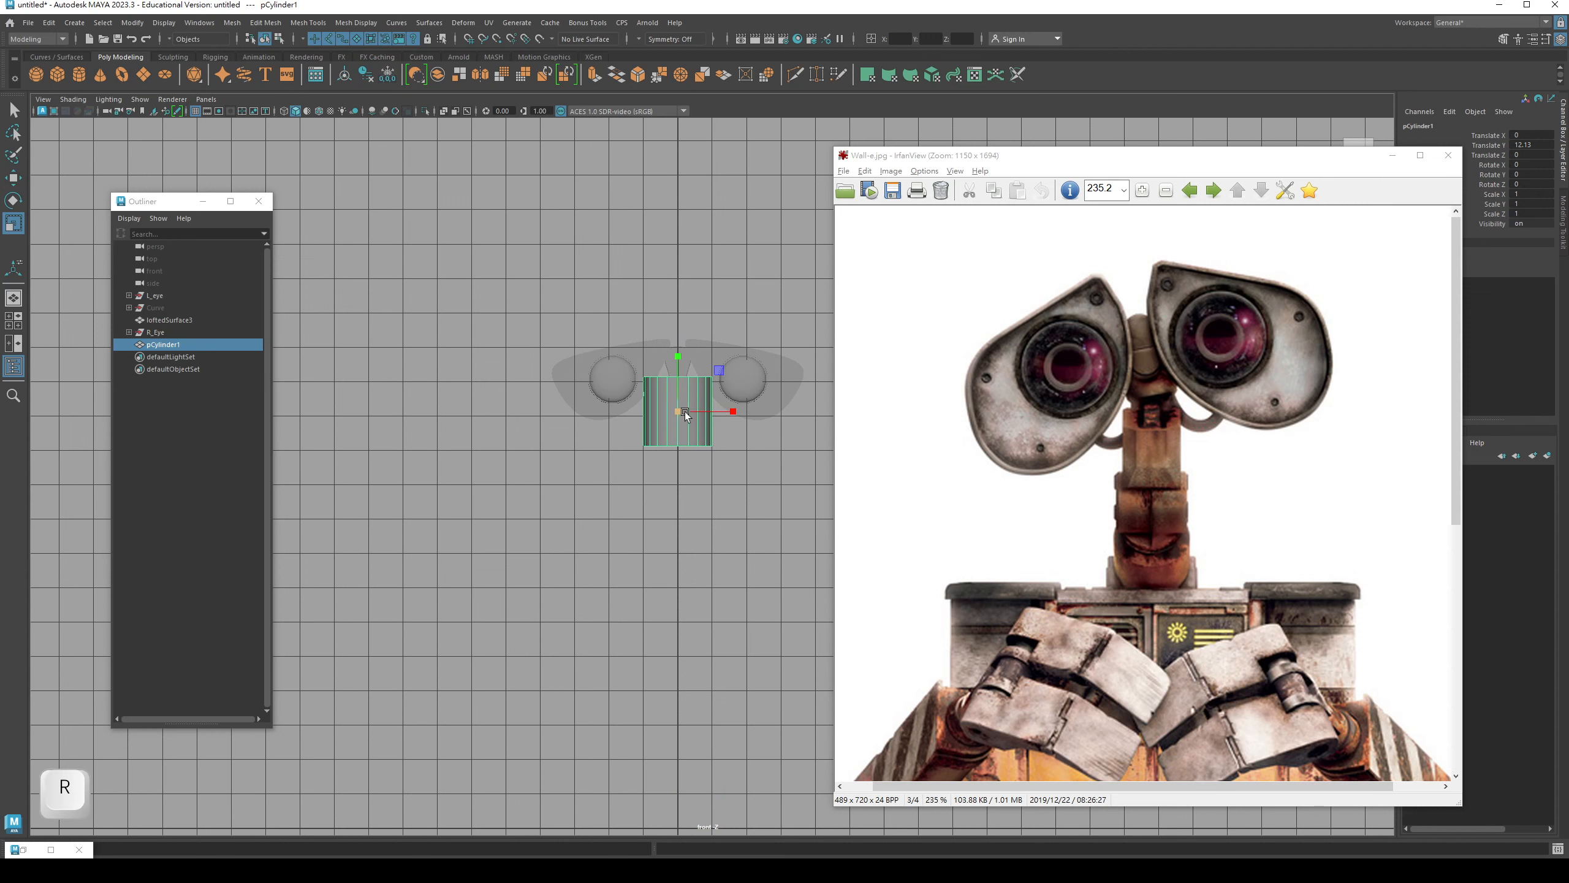
- Scale the cylinder below the eyes uniformly to about 0.619 and move it back to about Z -1.089
{"action": "left_click_drag", "start_coordinate": [682, 413], "coordinate": [658, 422]}
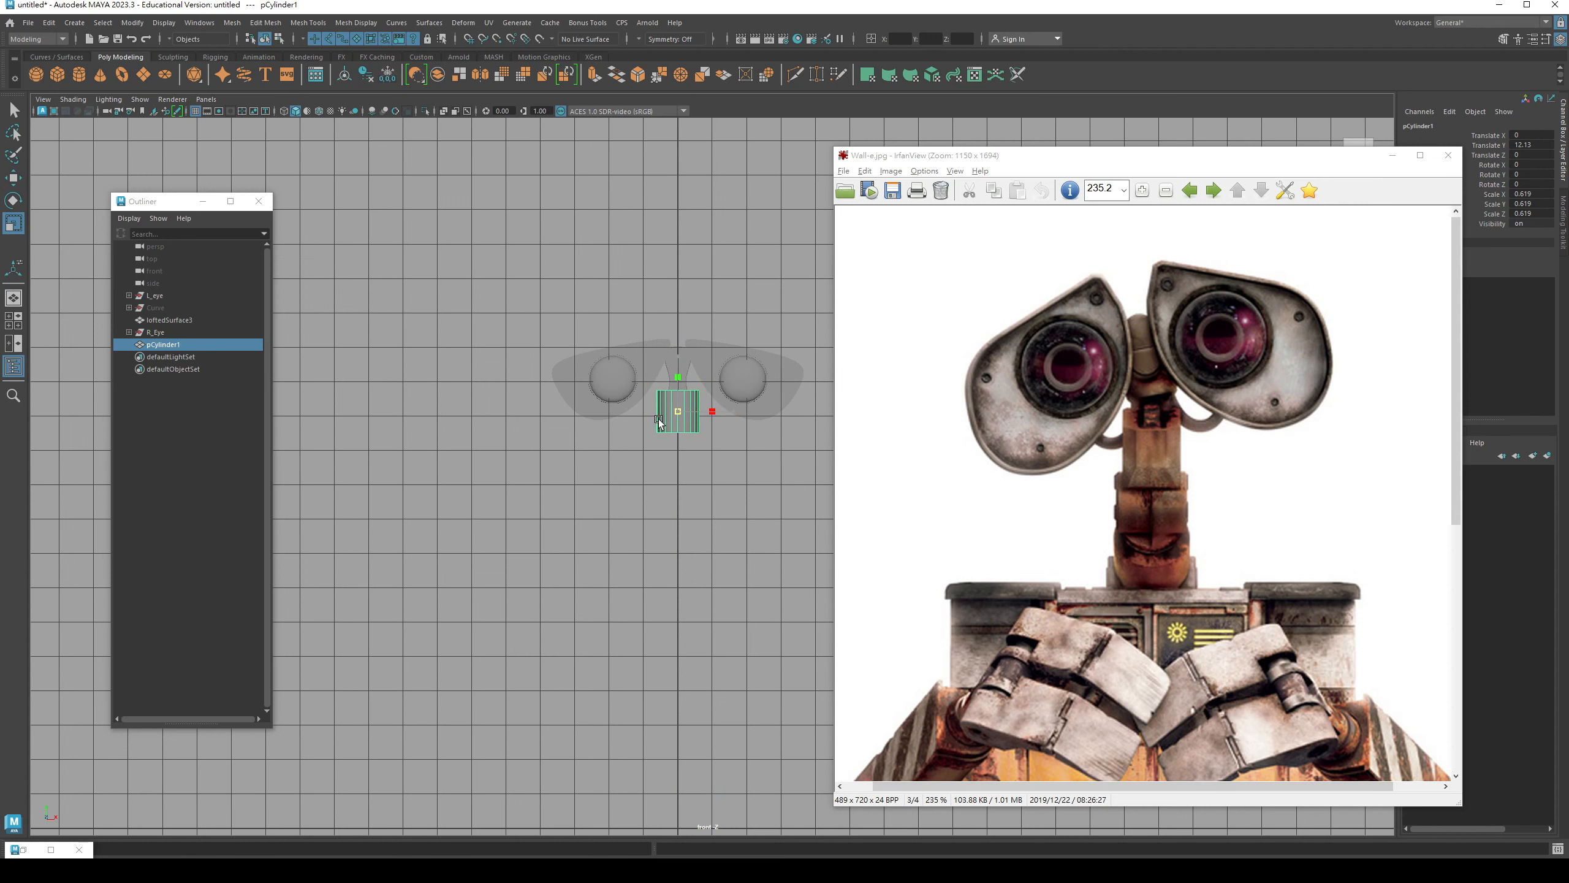
{"action": "key", "text": "q"}
{"action": "key", "text": "space"}
{"action": "left_click", "coordinate": [695, 423]}
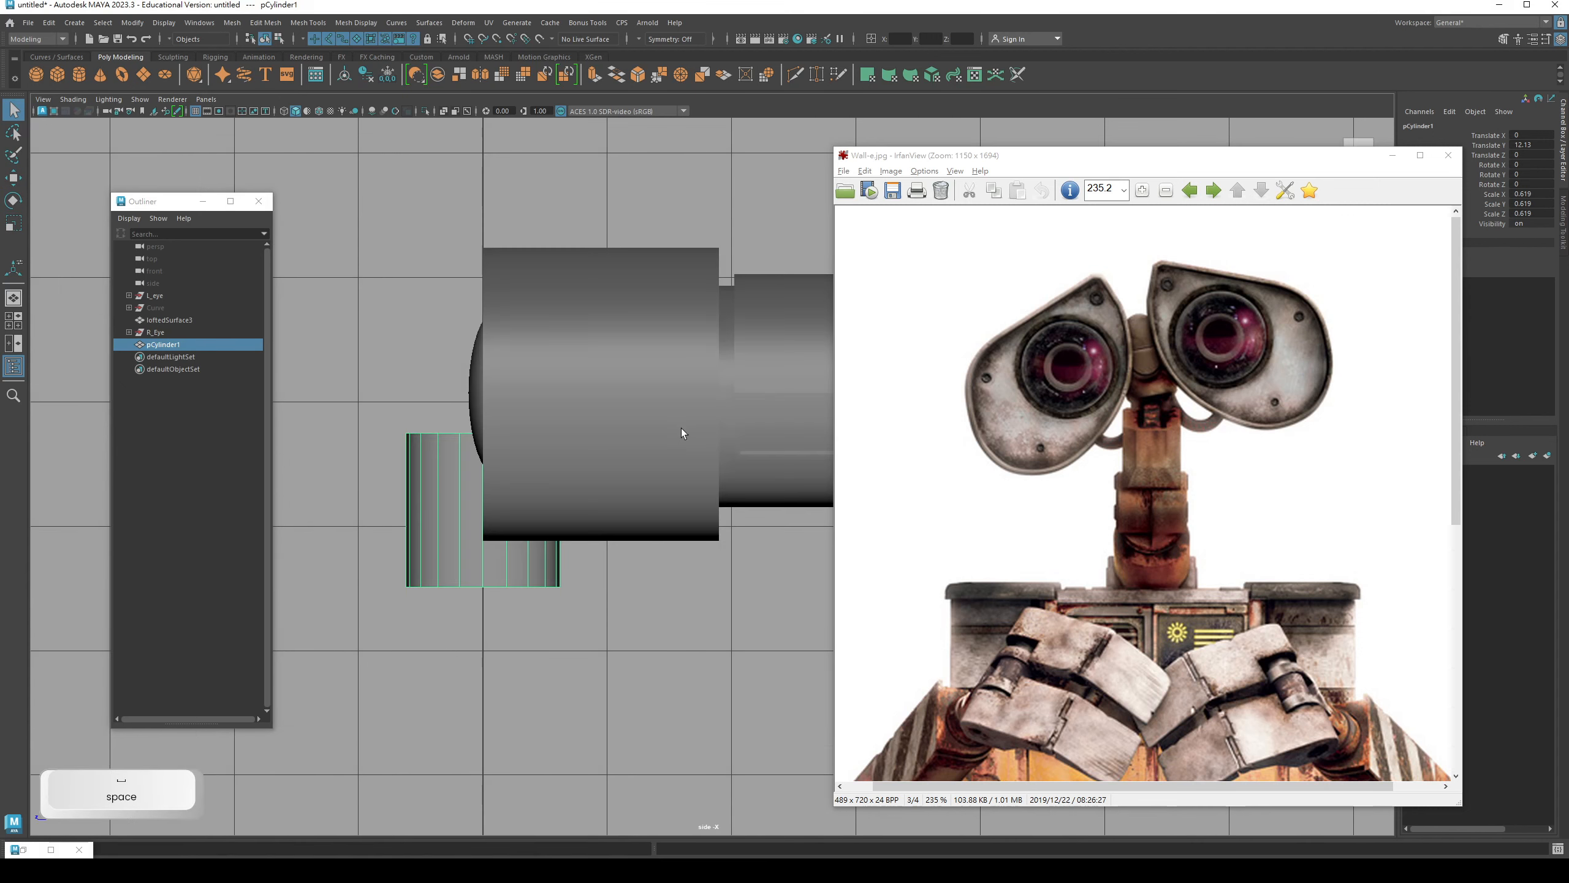
{"action": "left_click", "coordinate": [443, 112]}
{"action": "middle_click_drag", "start_coordinate": [463, 379], "coordinate": [442, 398], "text": "alt"}
{"action": "key", "text": "w"}
{"action": "left_click_drag", "start_coordinate": [344, 390], "coordinate": [470, 399]}
{"action": "key", "text": "q"}
{"action": "scroll", "coordinate": [476, 357], "scroll_direction": "down", "scroll_amount": 6}
{"action": "middle_click_drag", "start_coordinate": [476, 357], "coordinate": [480, 371], "text": "alt"}
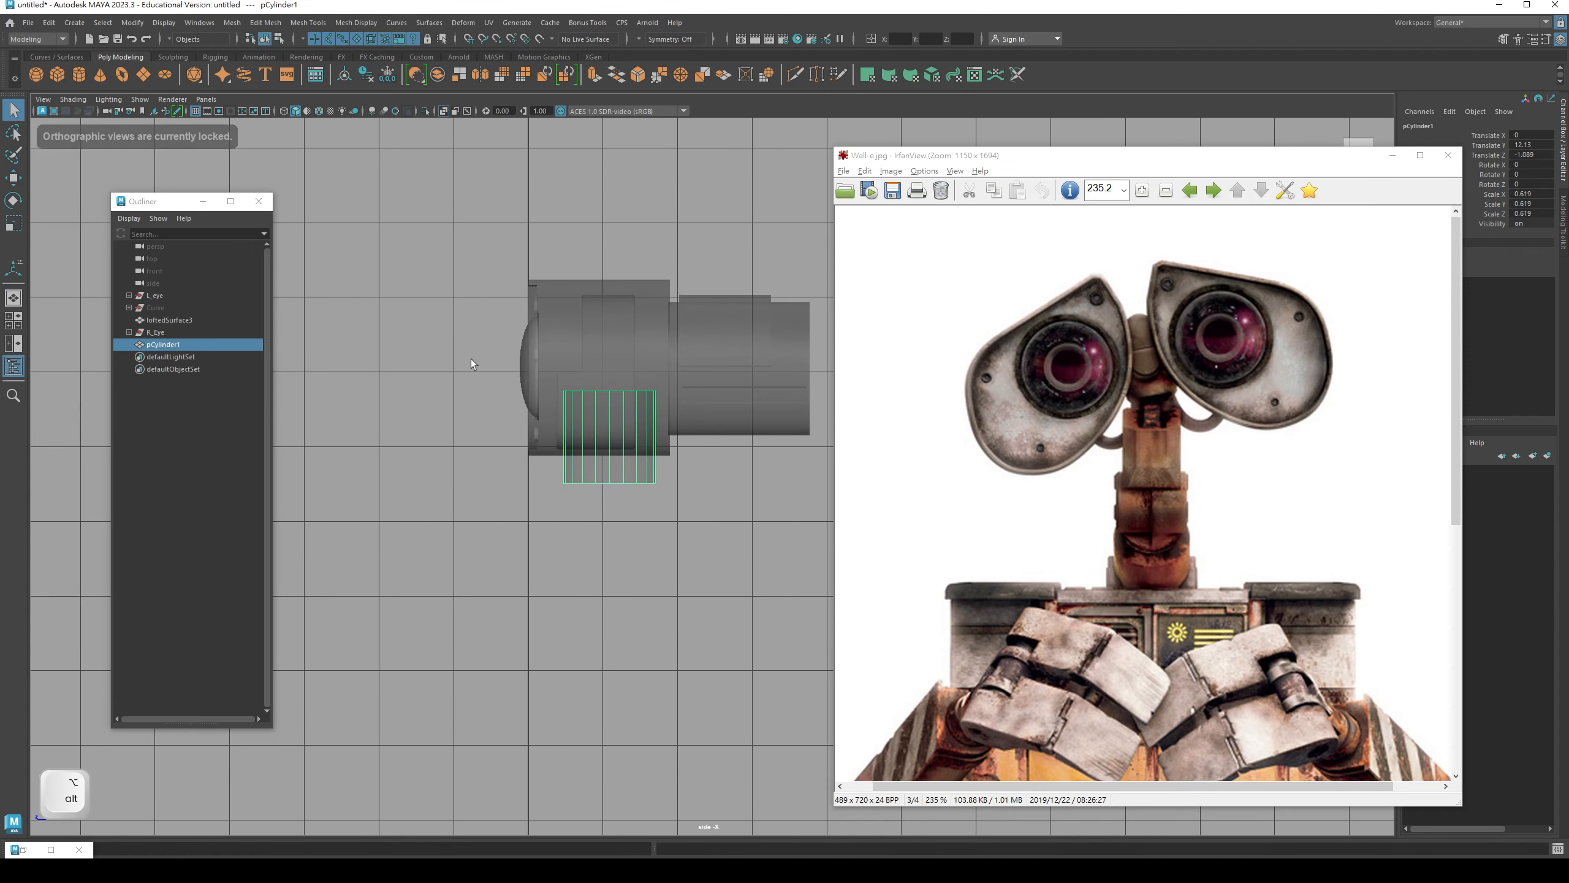
- Shift the cylinder to about Z -1.167 and narrow it to a scale of about 0.542 in X and Z
{"action": "left_click", "coordinate": [446, 114]}
{"action": "key", "text": "space"}
{"action": "left_click_drag", "start_coordinate": [543, 350], "coordinate": [543, 315]}
{"action": "mouse_move", "coordinate": [579, 476]}
{"action": "left_mouse_down", "text": "alt"}
{"action": "mouse_move", "coordinate": [546, 502]}
{"action": "mouse_move", "coordinate": [524, 453]}
{"action": "left_mouse_up", "text": "alt"}
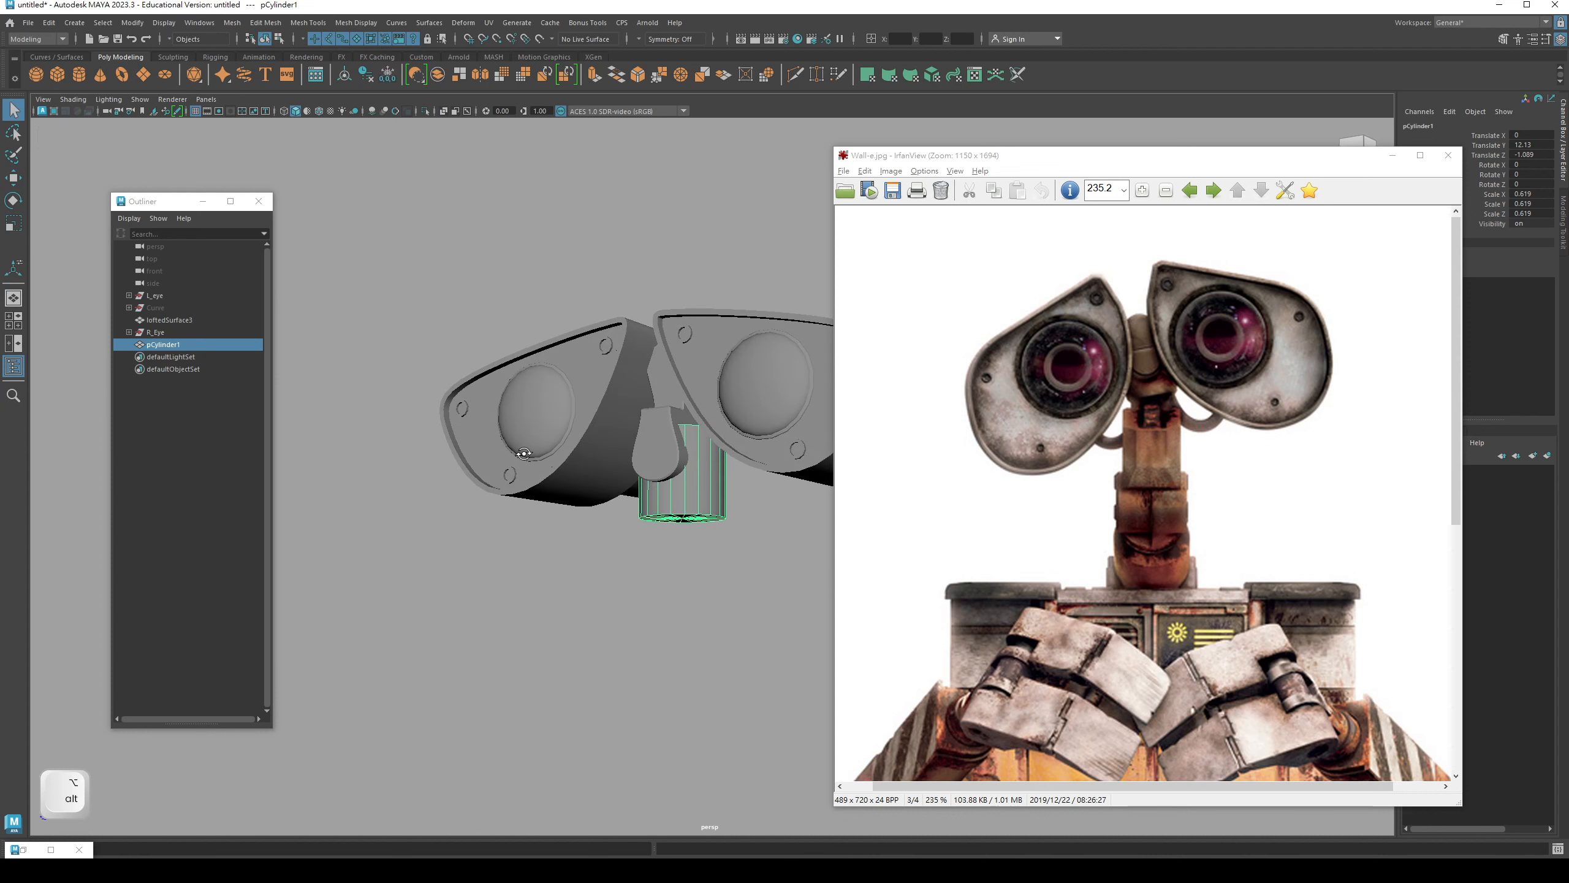
{"action": "key", "text": "w"}
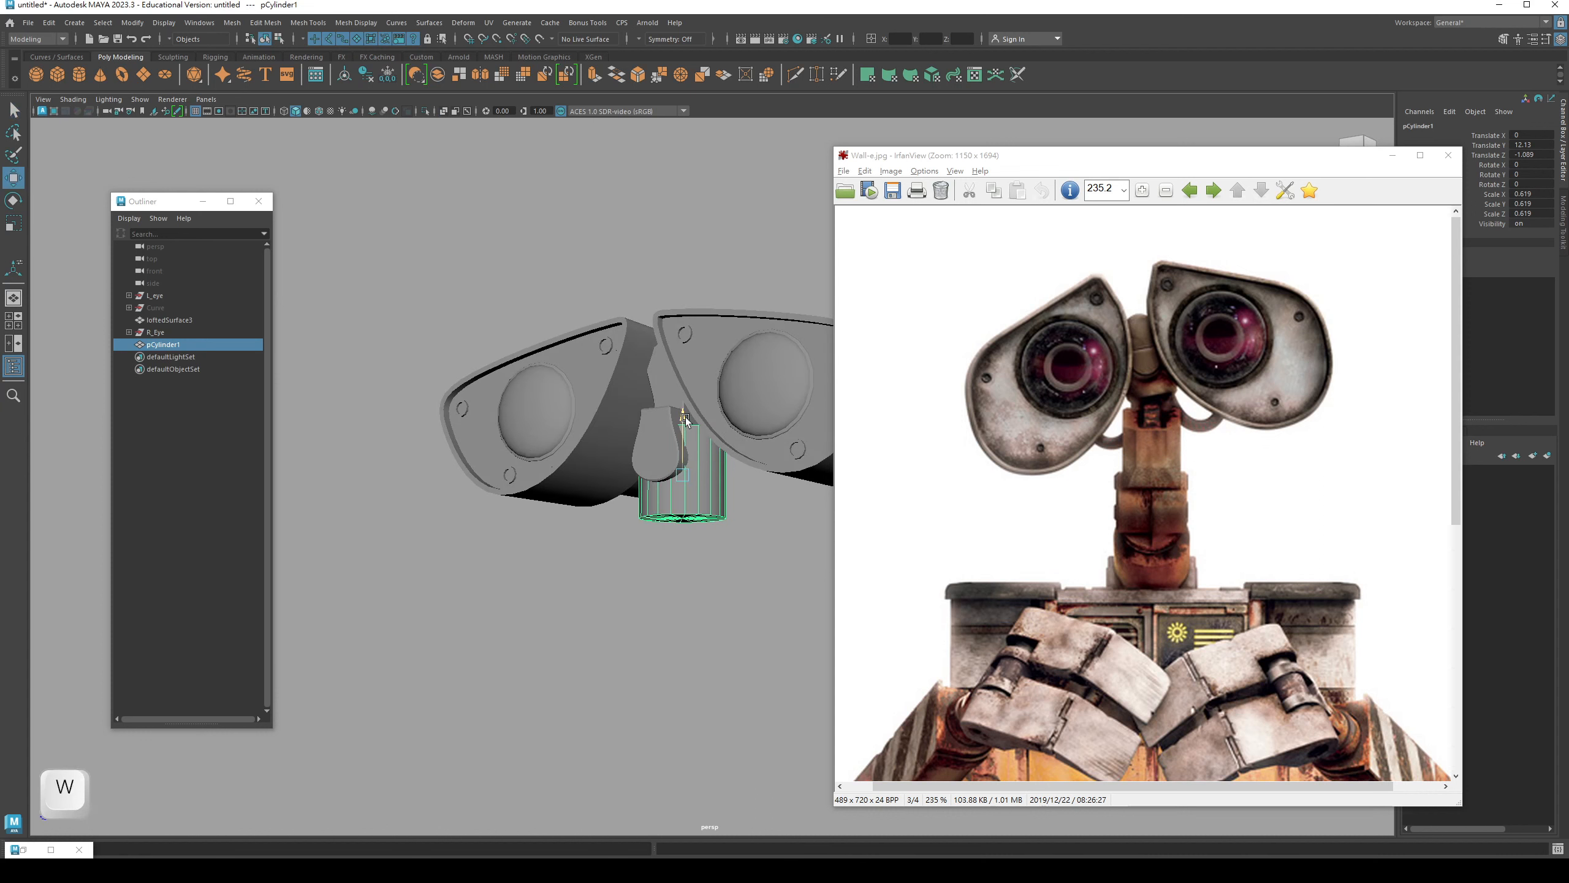
{"action": "left_click_drag", "start_coordinate": [685, 418], "coordinate": [680, 477]}
{"action": "key", "text": "r"}
{"action": "key", "text": "q"}
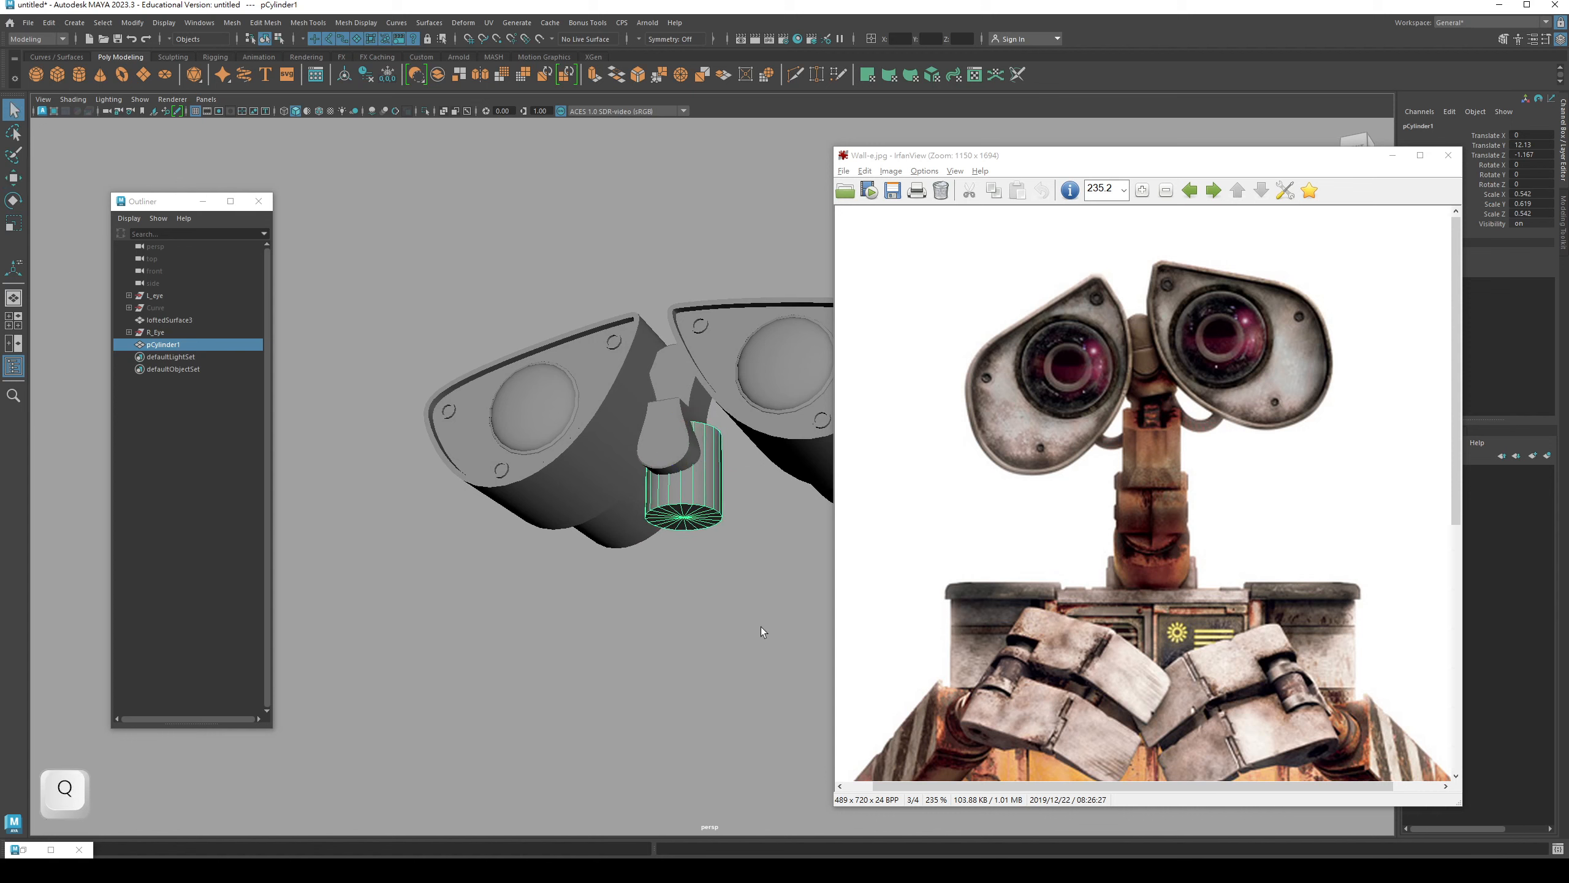
- Raise the cylinder's bottom ring of vertices to shorten it, and return to object selection with nothing selected
{"action": "left_click", "coordinate": [762, 630]}
{"action": "left_click_drag", "start_coordinate": [760, 626], "coordinate": [701, 571], "text": "alt"}
{"action": "left_click", "coordinate": [679, 512]}
{"action": "right_click", "coordinate": [673, 508]}
{"action": "left_click", "coordinate": [605, 505]}
{"action": "key", "text": "w"}
{"action": "left_click_drag", "start_coordinate": [688, 458], "coordinate": [692, 440]}
{"action": "key", "text": "q"}
{"action": "key", "text": "w"}
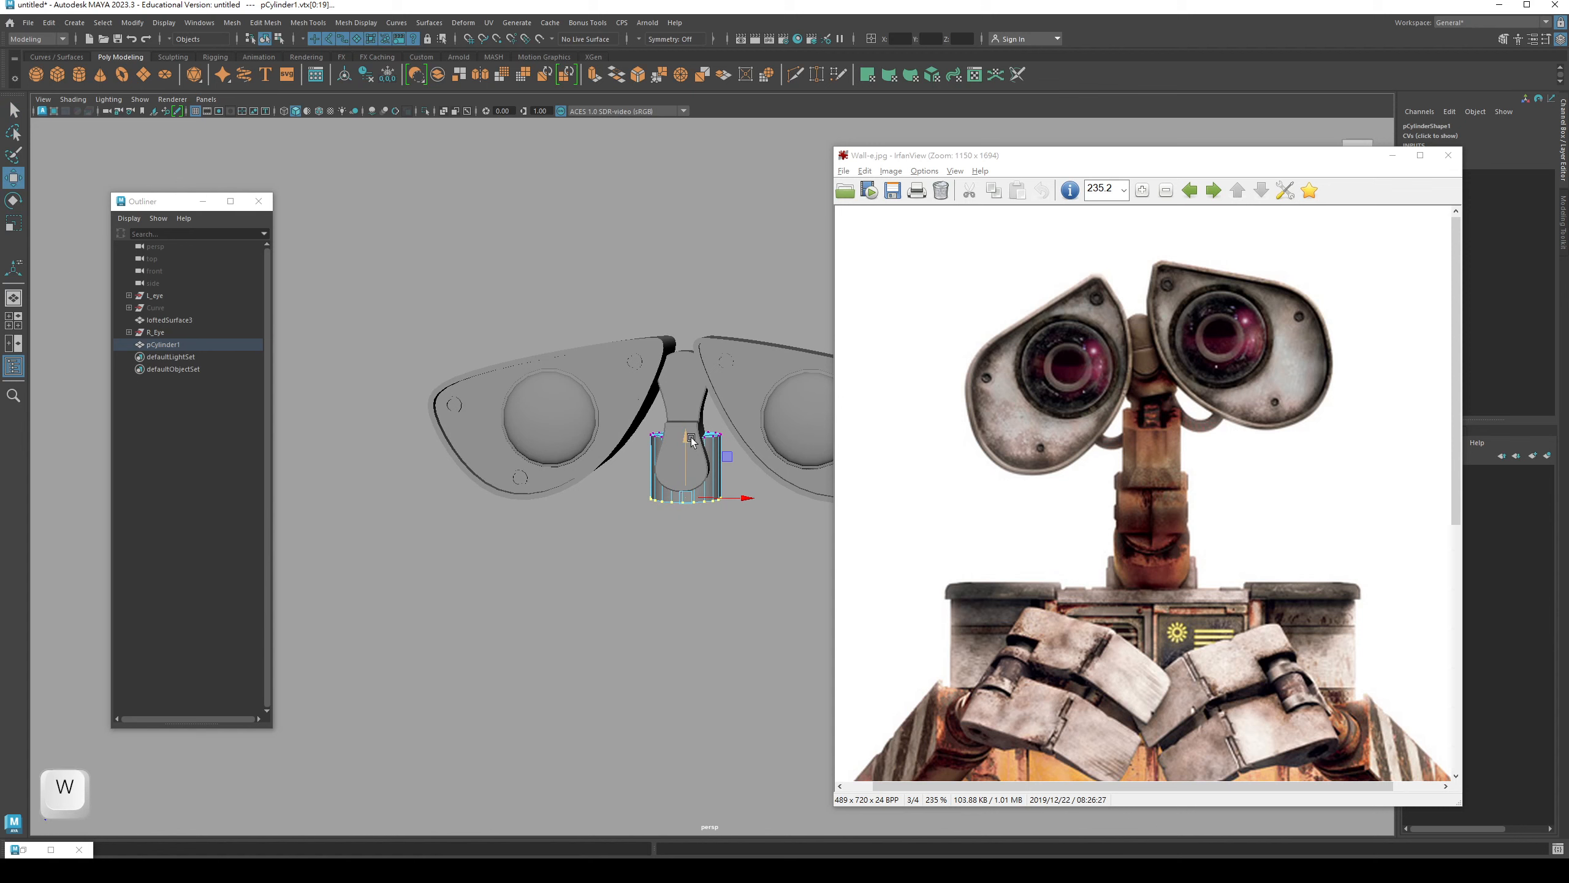
{"action": "key", "text": "q"}
{"action": "key", "text": "F8"}
{"action": "left_click", "coordinate": [687, 507]}
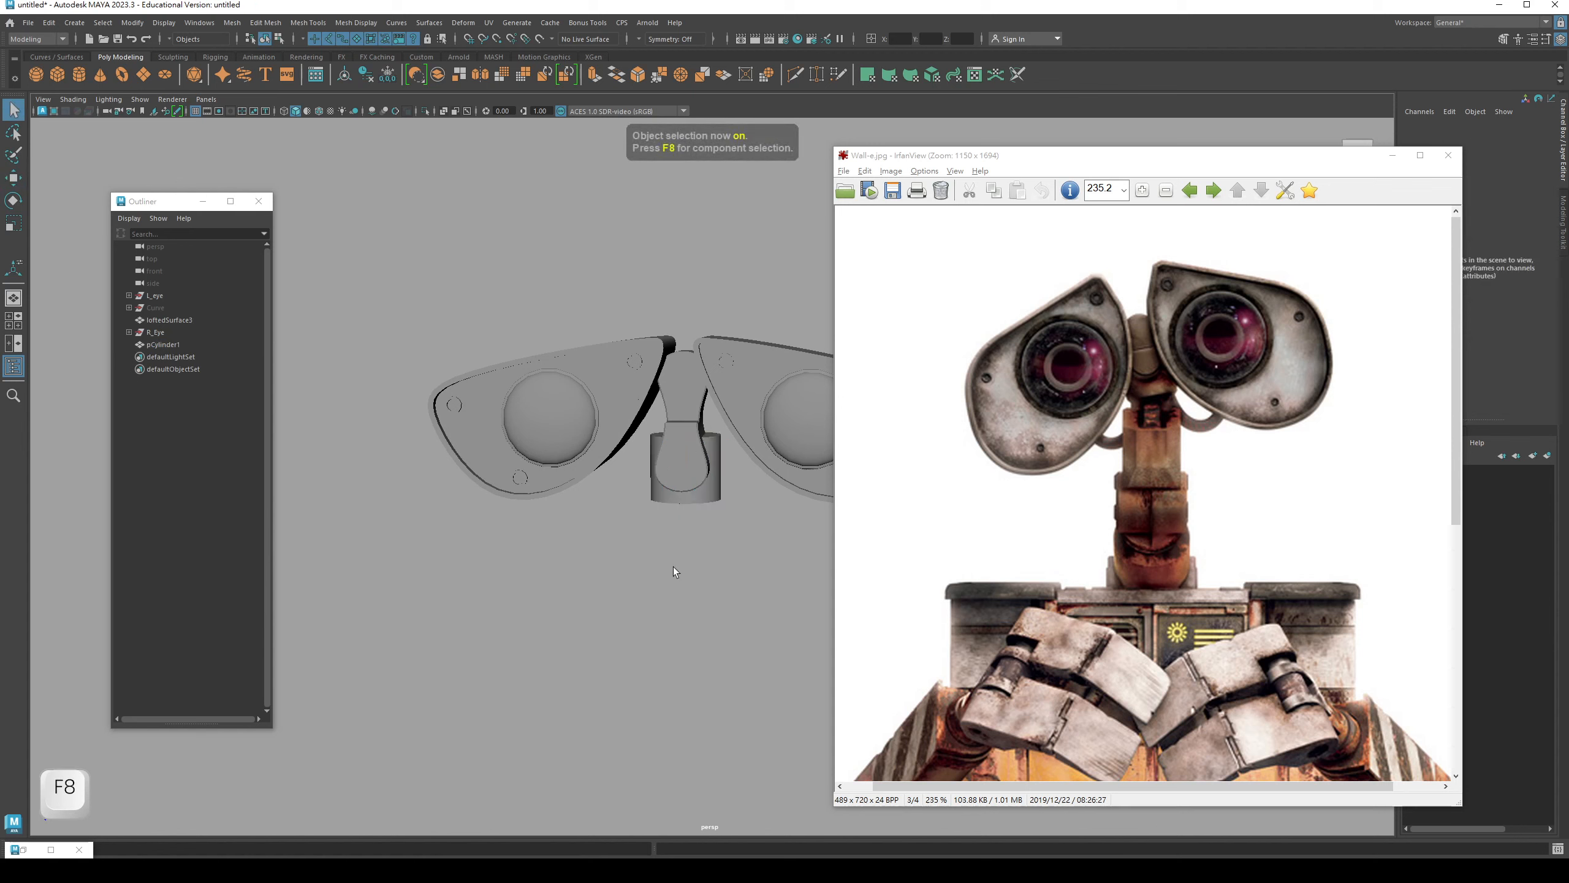
- Browse the Wall-E reference images to the three-quarter view showing the neck, body and tracks
{"action": "middle_click_drag", "start_coordinate": [687, 507], "coordinate": [612, 438], "text": "alt"}
{"action": "left_click_drag", "start_coordinate": [612, 438], "coordinate": [650, 431], "text": "alt"}
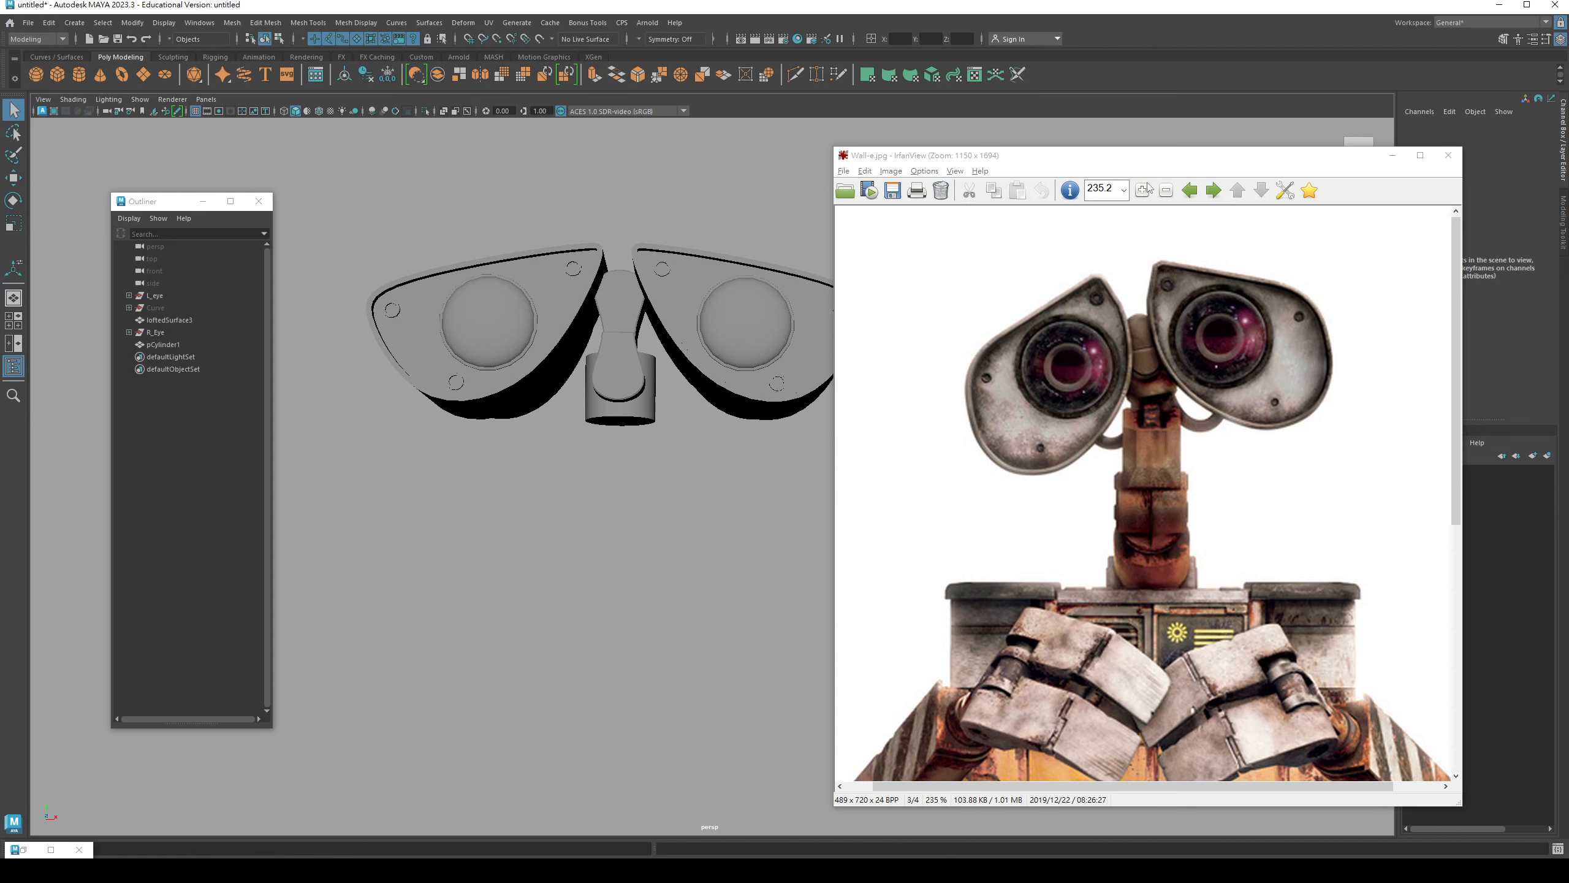
{"action": "key", "text": "Page_Down"}
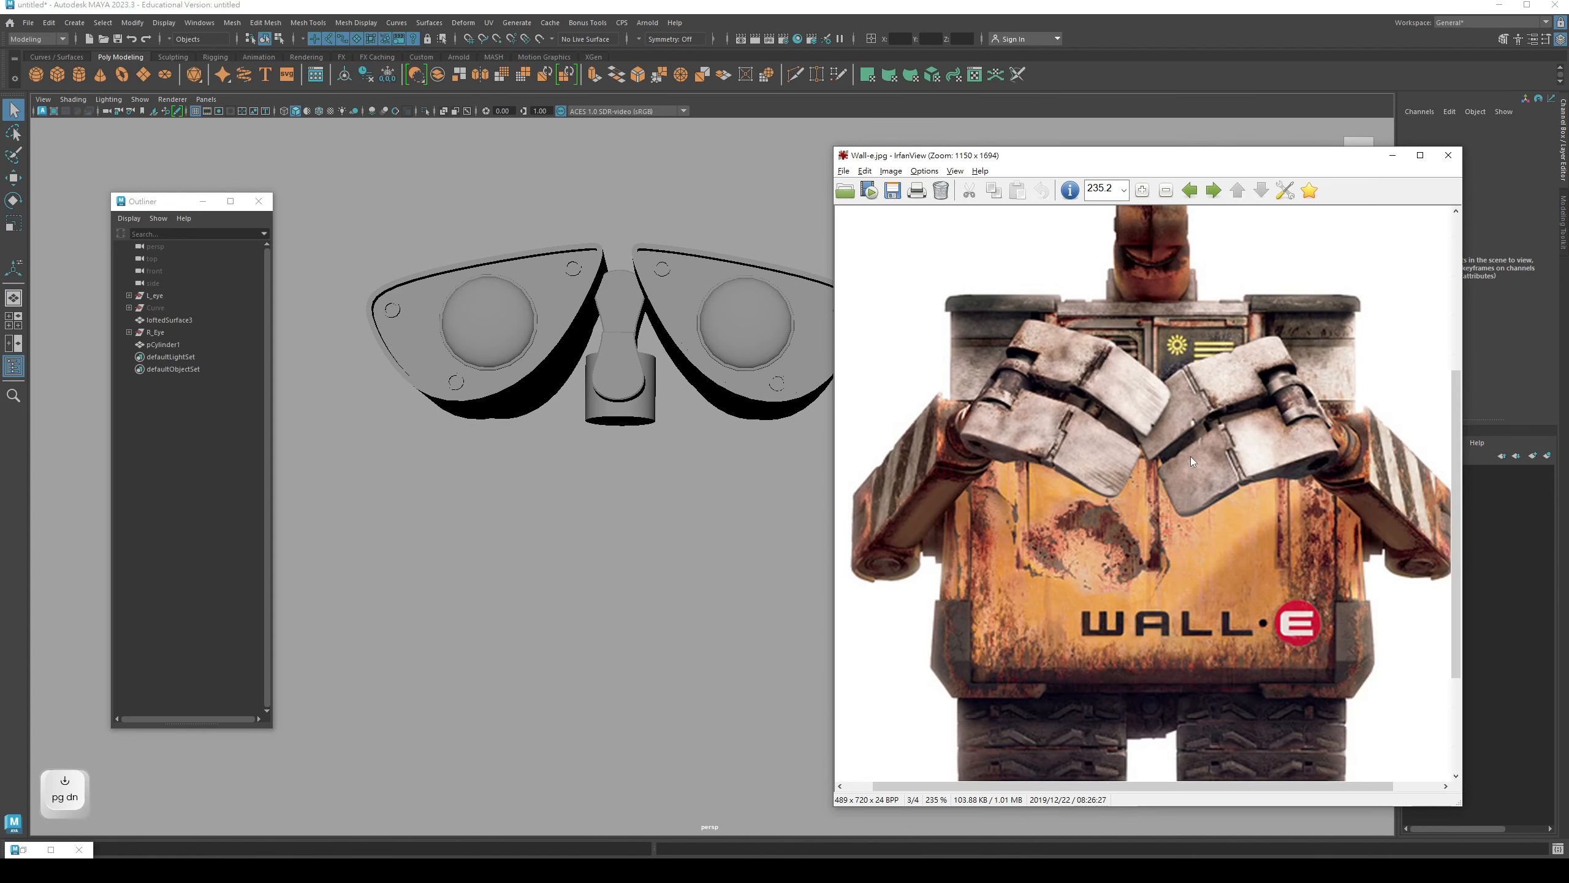
{"action": "left_click", "coordinate": [1212, 192]}
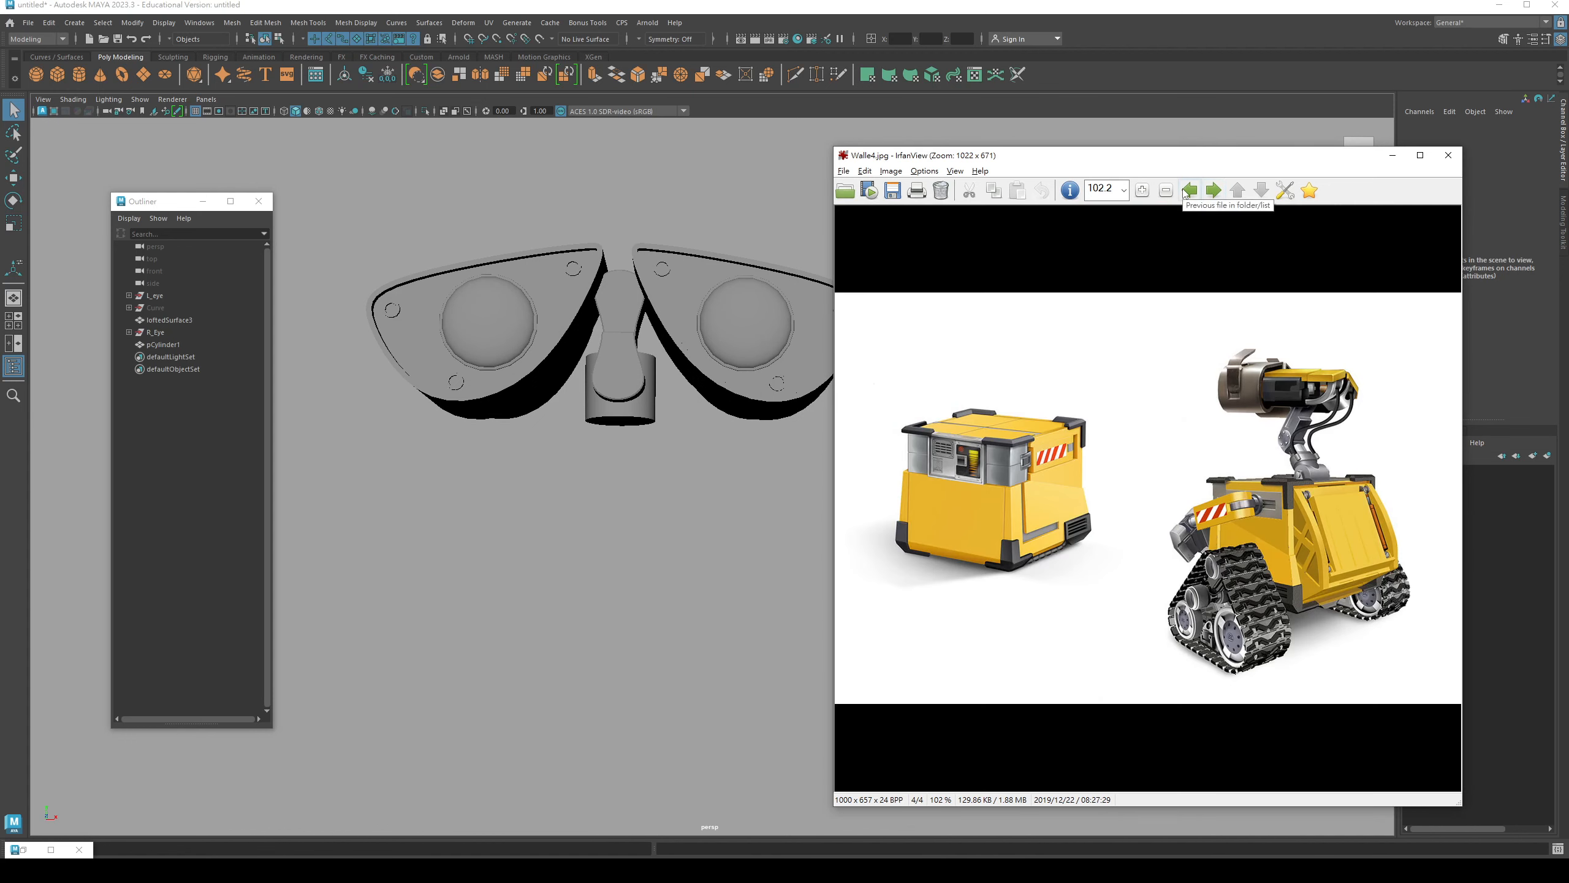
{"action": "double_click", "coordinate": [1189, 191]}
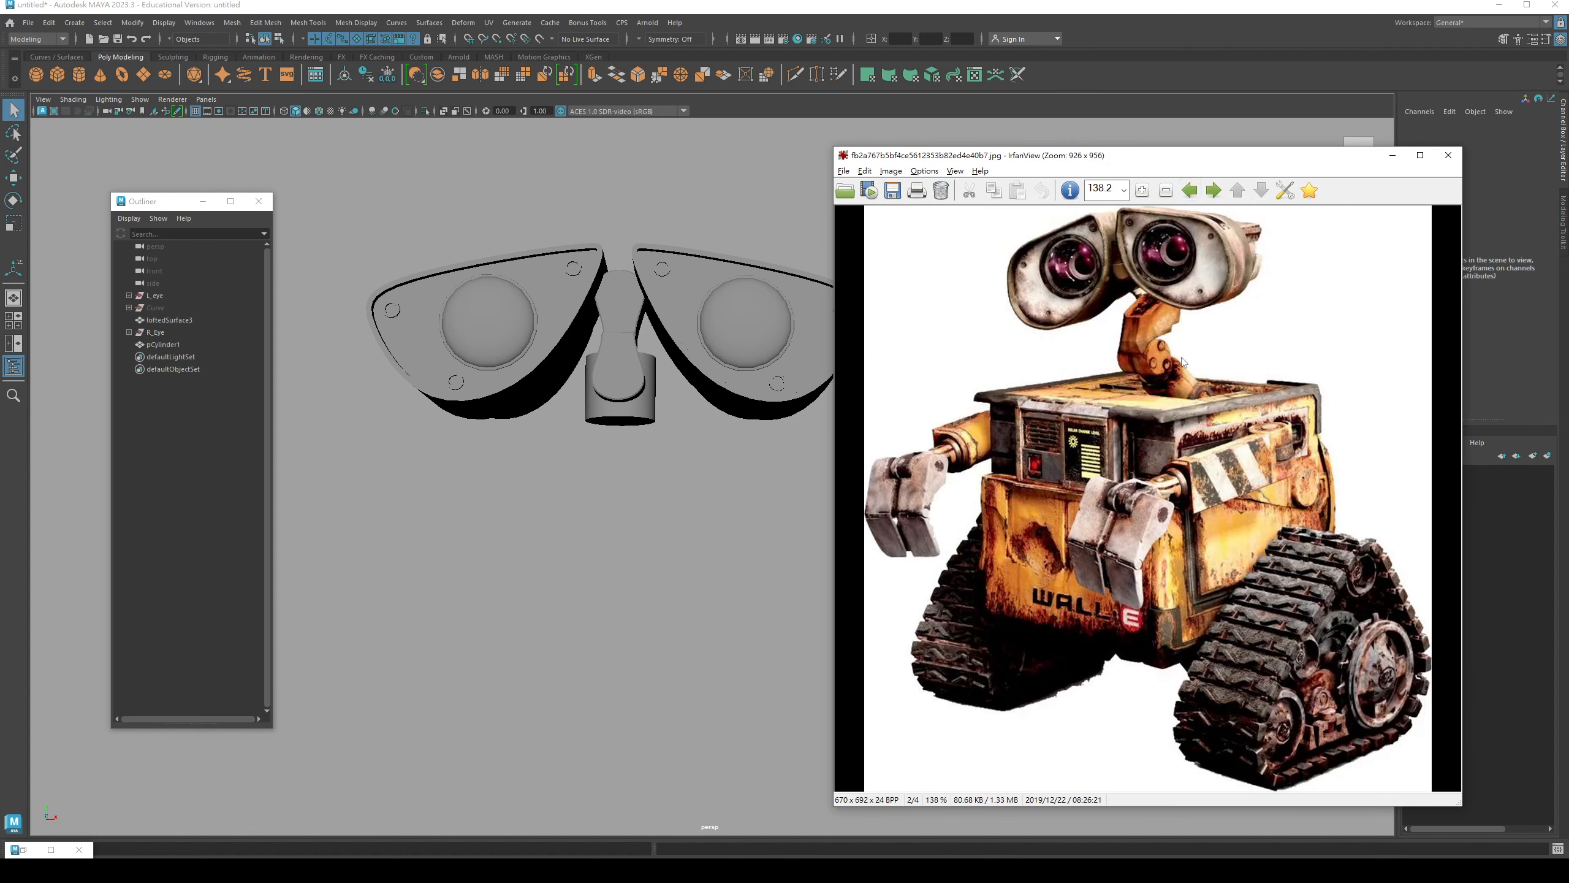
- Create a polygon cube at the origin in the front view for the robot's body
{"action": "right_click_drag", "start_coordinate": [711, 465], "coordinate": [610, 450], "text": "alt"}
{"action": "middle_click_drag", "start_coordinate": [610, 449], "coordinate": [567, 289], "text": "alt"}
{"action": "left_click_drag", "start_coordinate": [605, 371], "coordinate": [647, 461], "text": "alt"}
{"action": "key", "text": "space"}
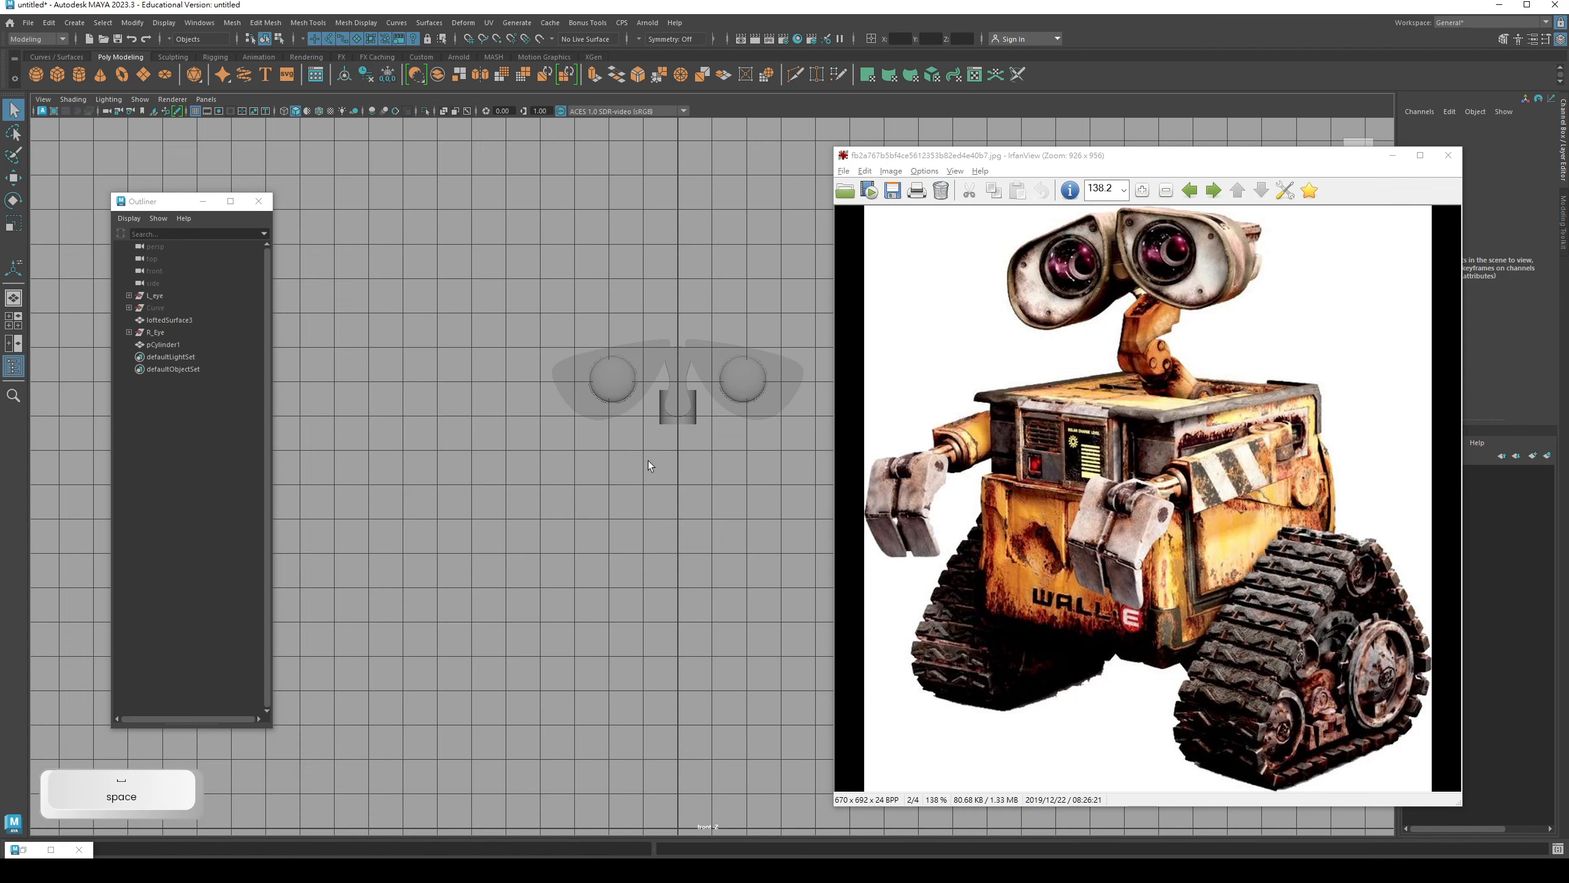
{"action": "middle_click_drag", "start_coordinate": [589, 447], "coordinate": [557, 437], "text": "alt"}
{"action": "key", "text": "q"}
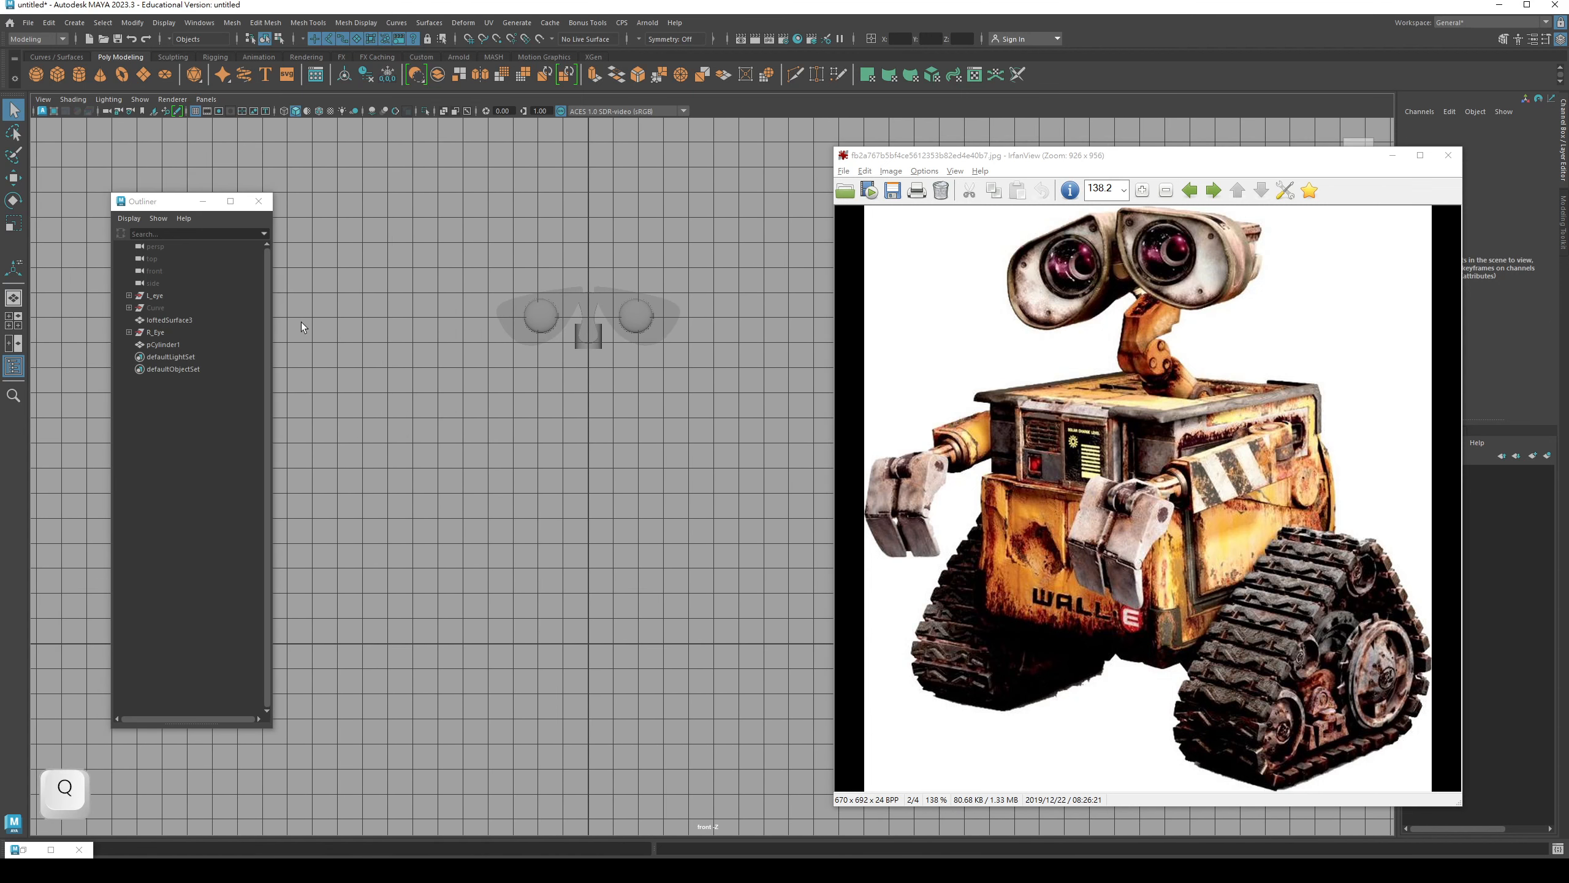
{"action": "left_click", "coordinate": [58, 71]}
{"action": "key", "text": "w"}
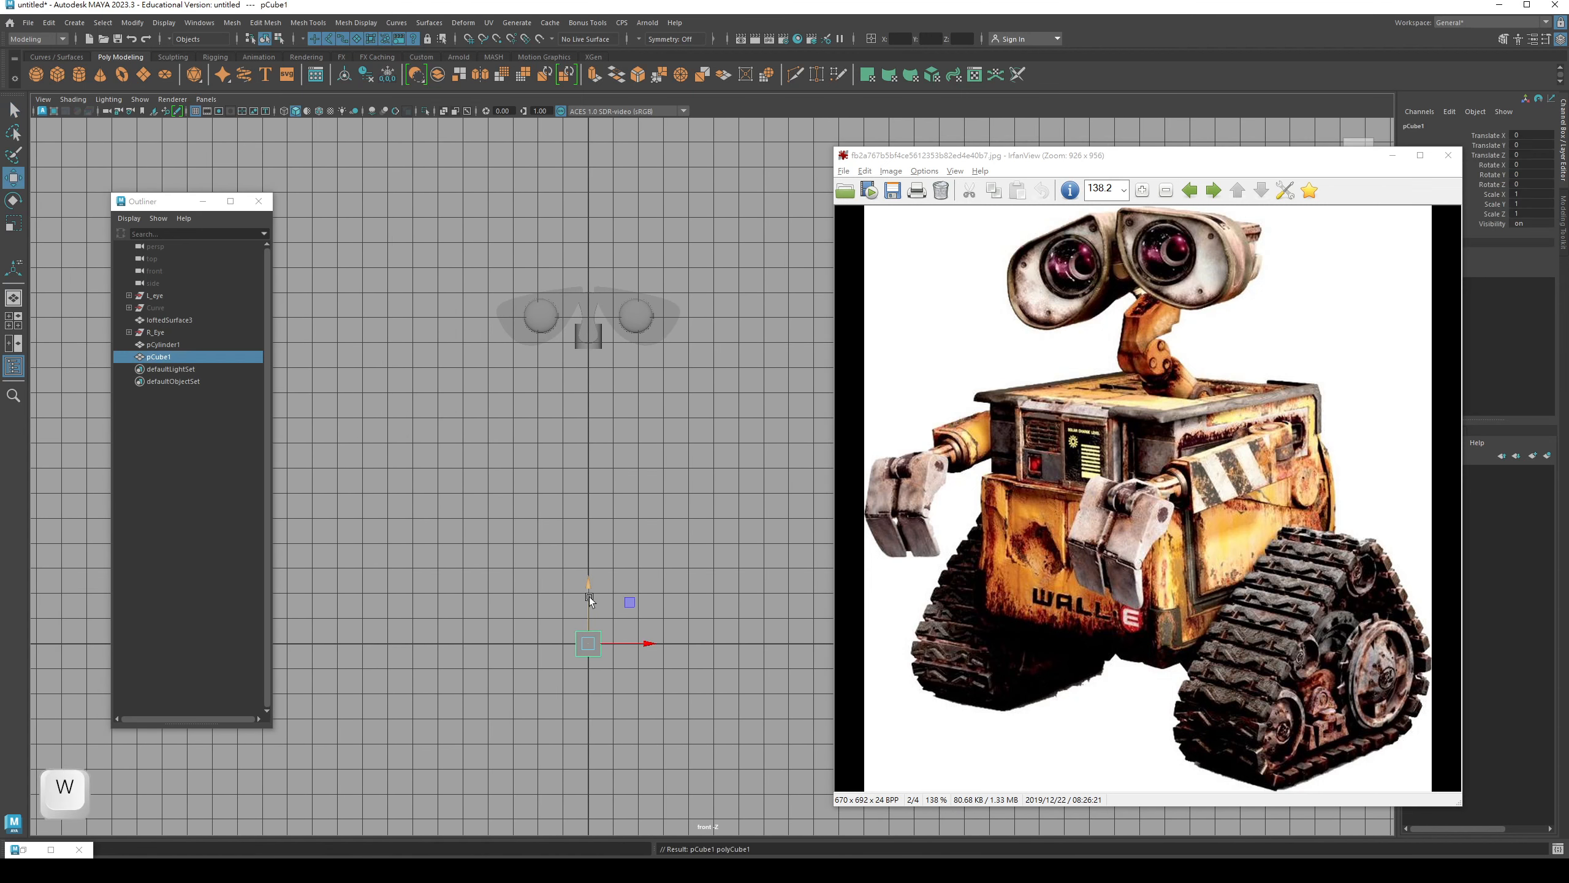
- Scale the cube uniformly to about 6.534 and place it below the eyes at about Y 4.67
{"action": "left_click_drag", "start_coordinate": [585, 578], "coordinate": [624, 507]}
{"action": "key", "text": "r"}
{"action": "key", "text": "w"}
{"action": "mouse_move", "coordinate": [588, 444]}
{"action": "left_mouse_down"}
{"action": "mouse_move", "coordinate": [593, 476]}
{"action": "mouse_move", "coordinate": [596, 397]}
{"action": "mouse_move", "coordinate": [593, 470]}
{"action": "left_mouse_up"}
{"action": "scroll", "coordinate": [587, 475], "scroll_direction": "up", "scroll_amount": 1}
{"action": "mouse_move", "coordinate": [572, 508]}
{"action": "middle_mouse_down", "text": "alt"}
{"action": "mouse_move", "coordinate": [568, 453]}
{"action": "mouse_move", "coordinate": [572, 497]}
{"action": "middle_mouse_up", "text": "alt"}
- Enlarge the cube uniformly to a scale of about 6.881 and lower it to about Y 4.508
{"action": "key", "text": "r"}
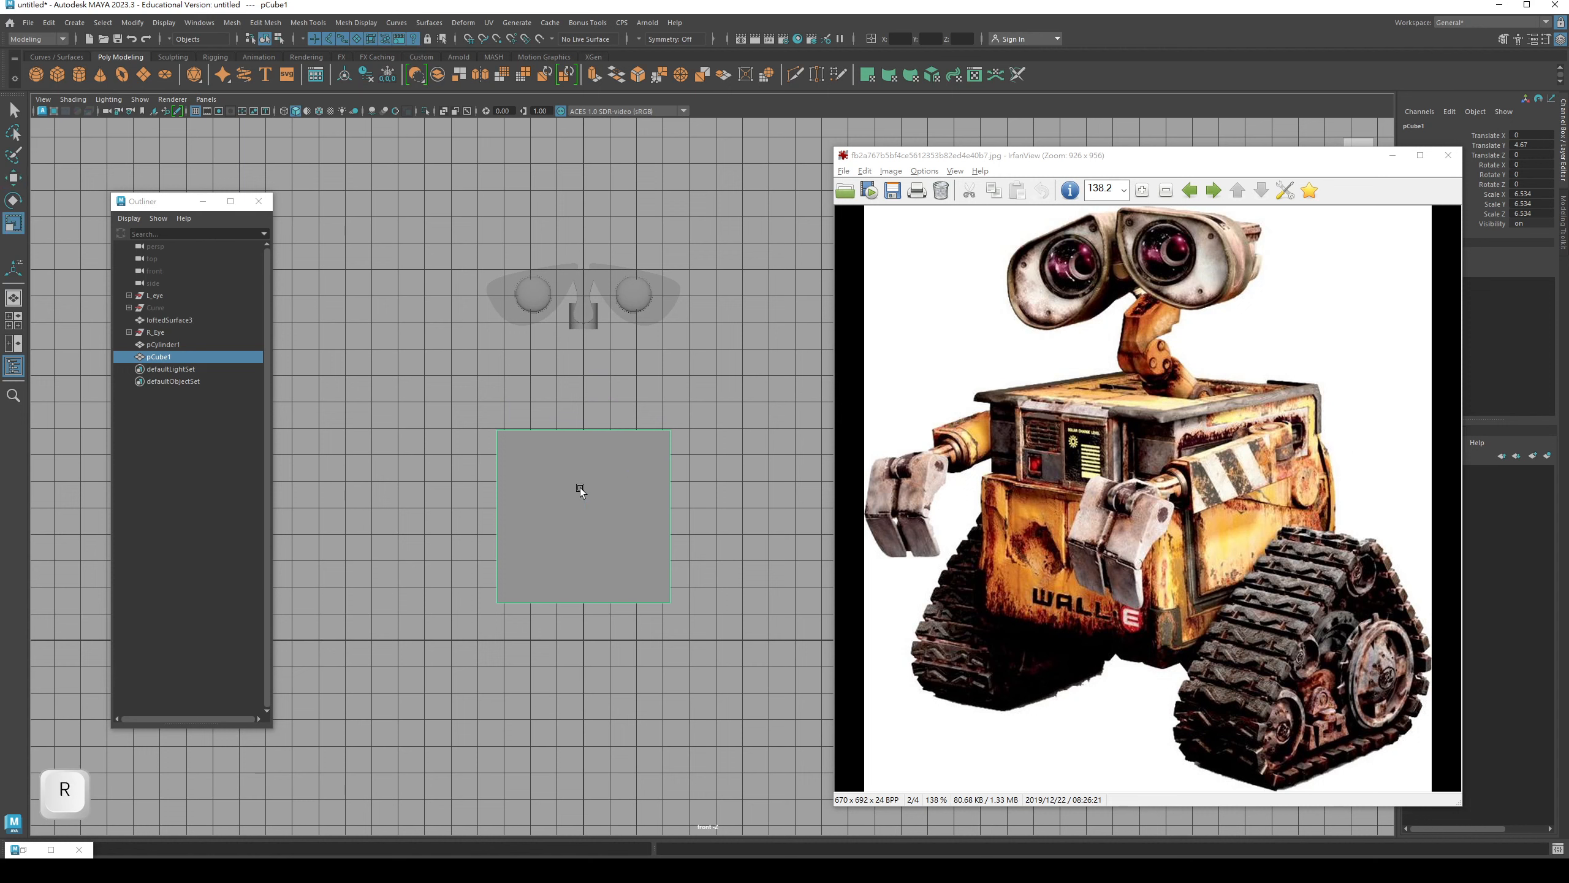
{"action": "left_click_drag", "start_coordinate": [585, 514], "coordinate": [593, 516]}
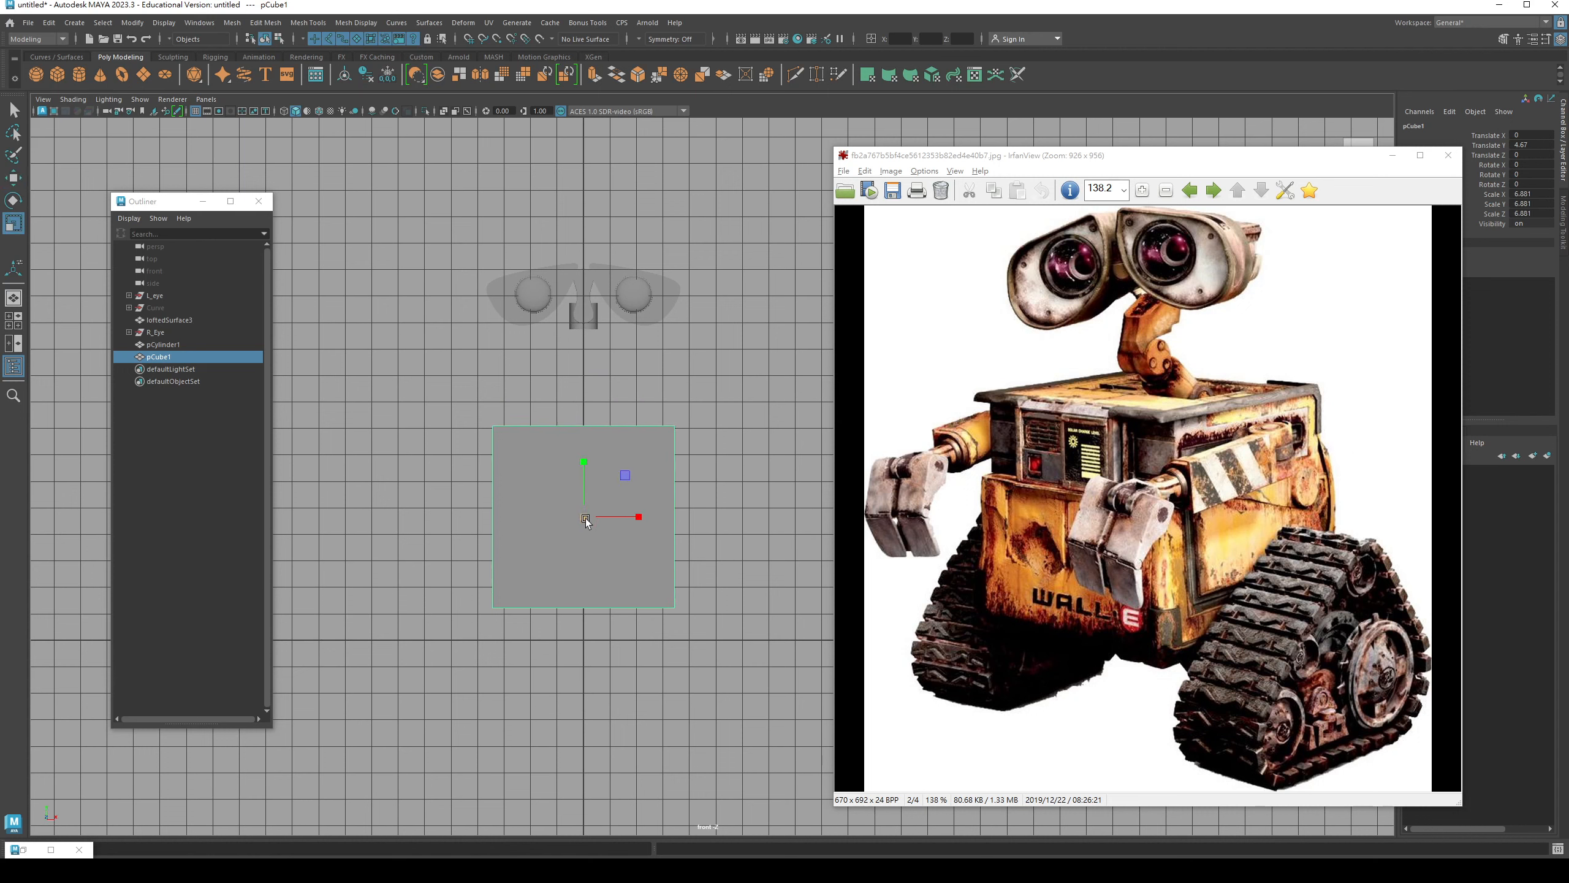
{"action": "key", "text": "w"}
{"action": "left_click_drag", "start_coordinate": [585, 461], "coordinate": [585, 466]}
{"action": "key", "text": "q"}
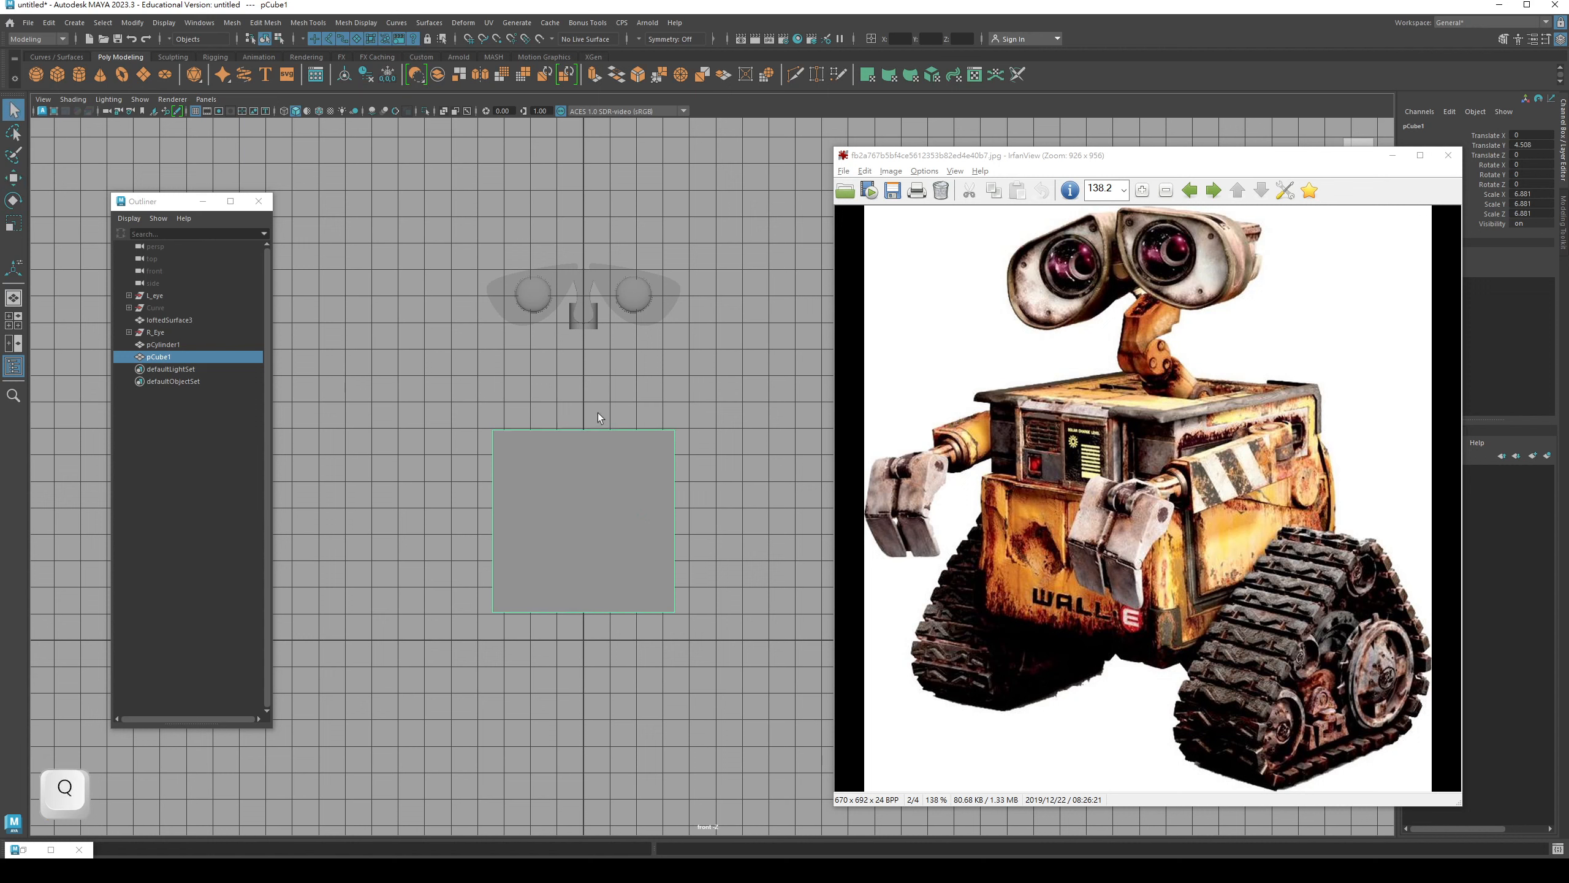
- Lower L_eye, loftedSurface3, R_Eye and pCylinder1 together toward the body cube, bringing the cylinder to about Y 9.722
{"action": "left_click", "coordinate": [177, 295]}
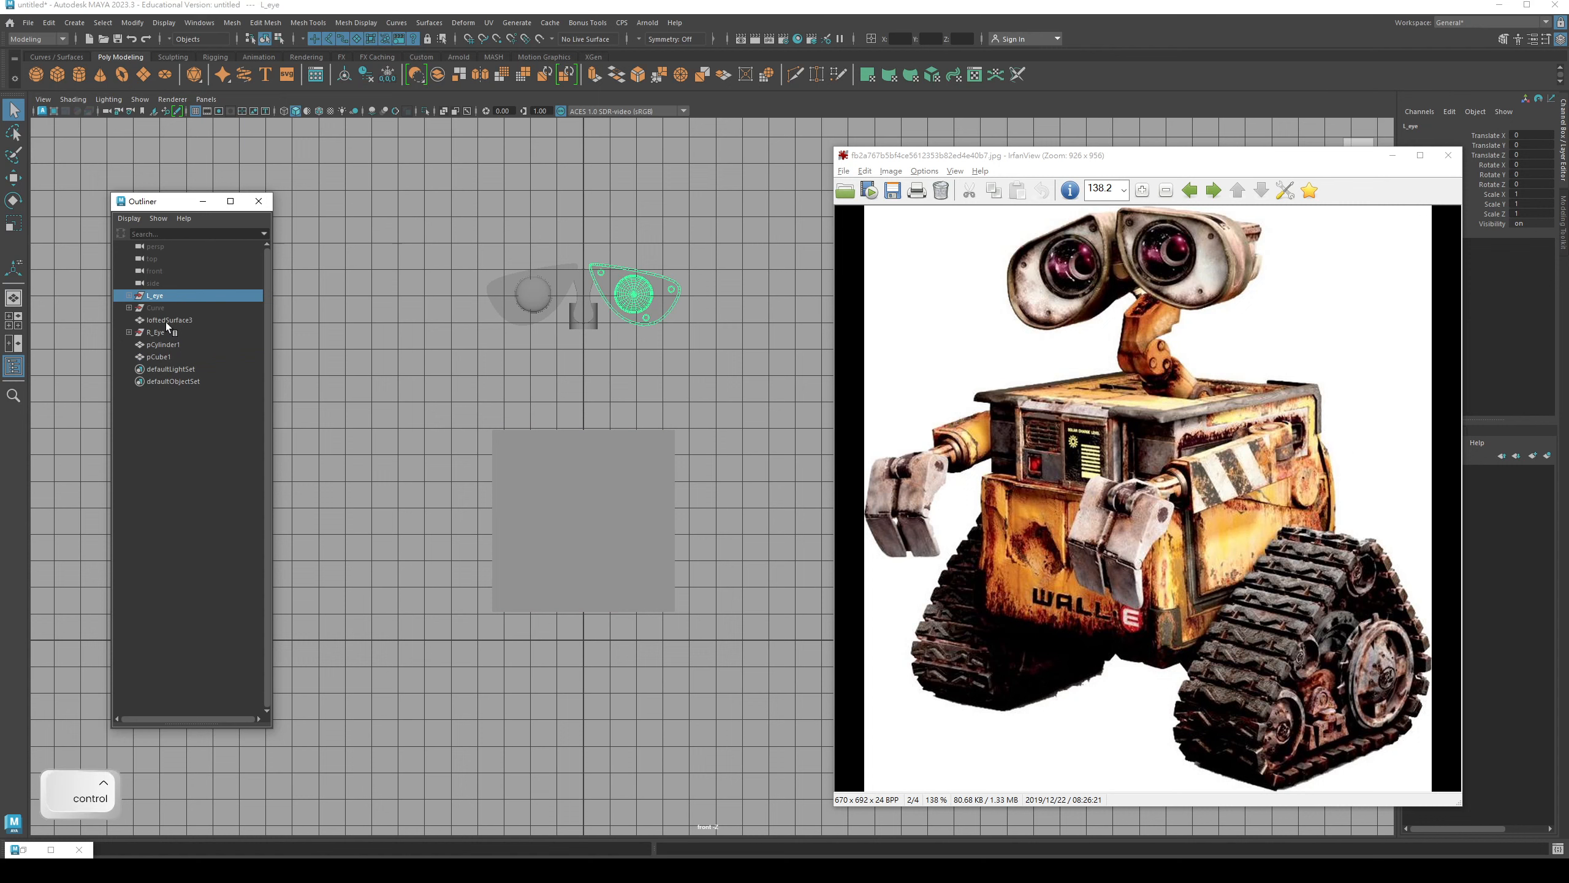
{"action": "left_click", "coordinate": [166, 321], "text": "ctrl"}
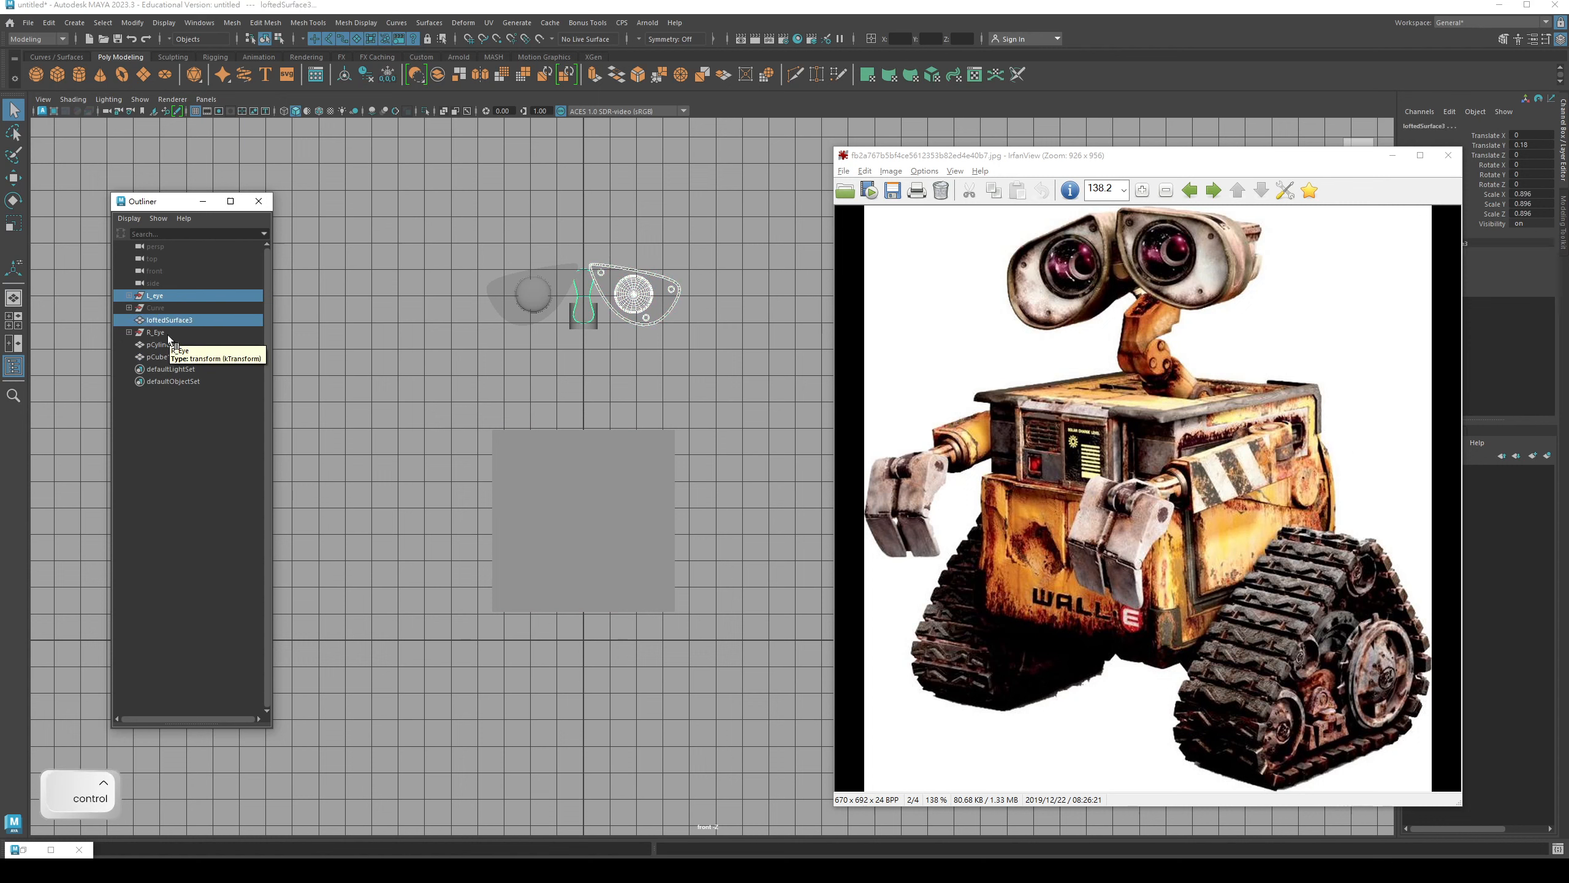
{"action": "left_click", "coordinate": [166, 334], "text": "ctrl"}
{"action": "left_click", "coordinate": [169, 345], "text": "ctrl"}
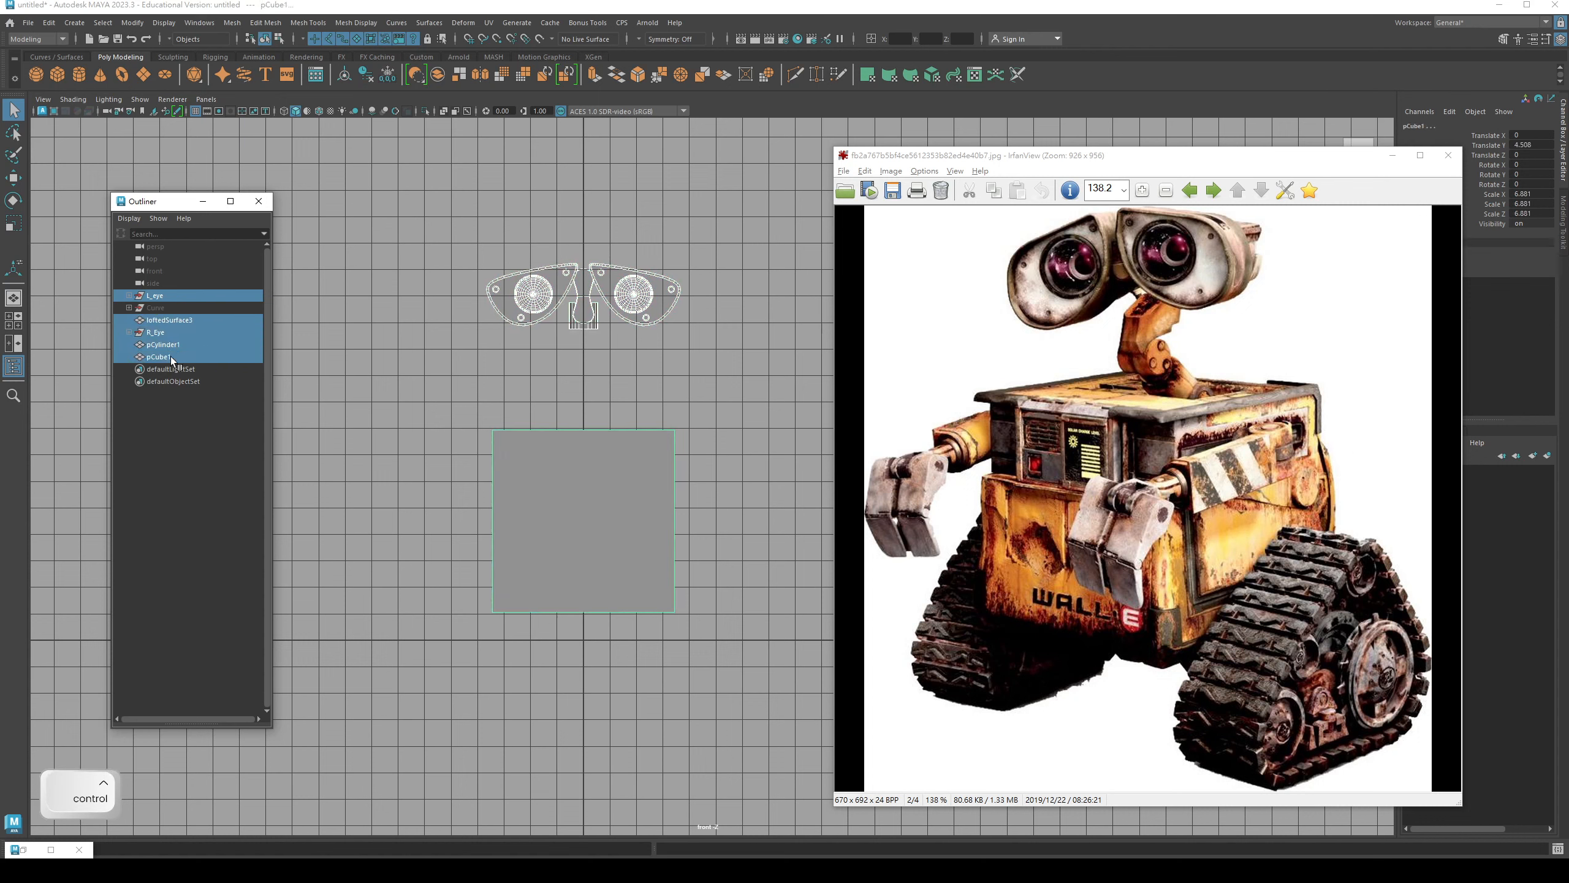
{"action": "key", "text": "w"}
{"action": "left_click_drag", "start_coordinate": [584, 270], "coordinate": [591, 337]}
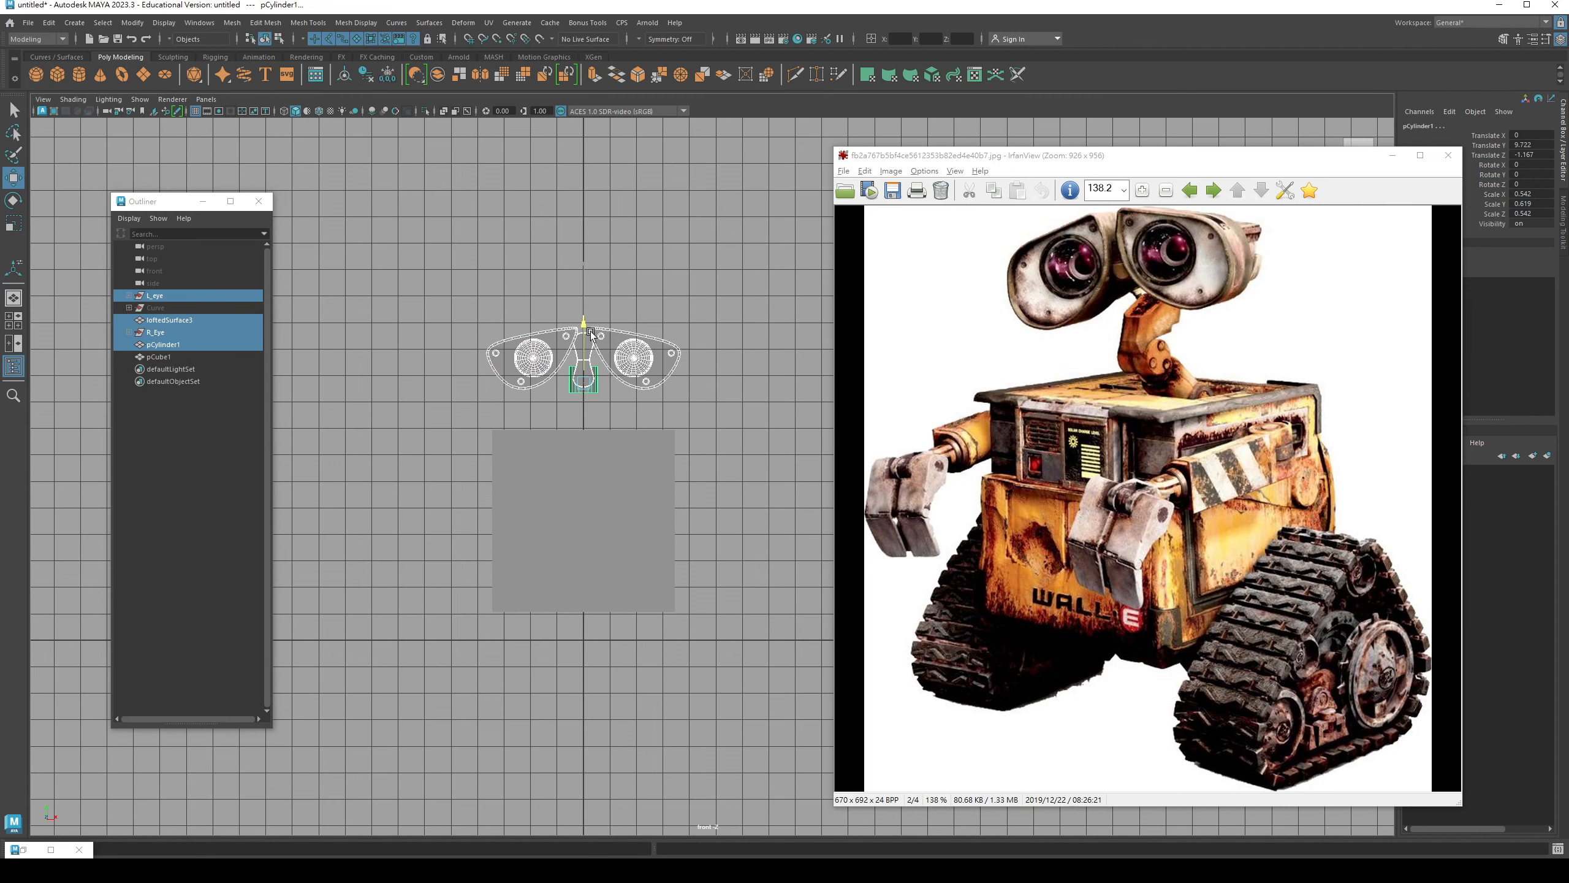
{"action": "middle_click_drag", "start_coordinate": [569, 289], "coordinate": [471, 281], "text": "alt"}
{"action": "left_click", "coordinate": [473, 282]}
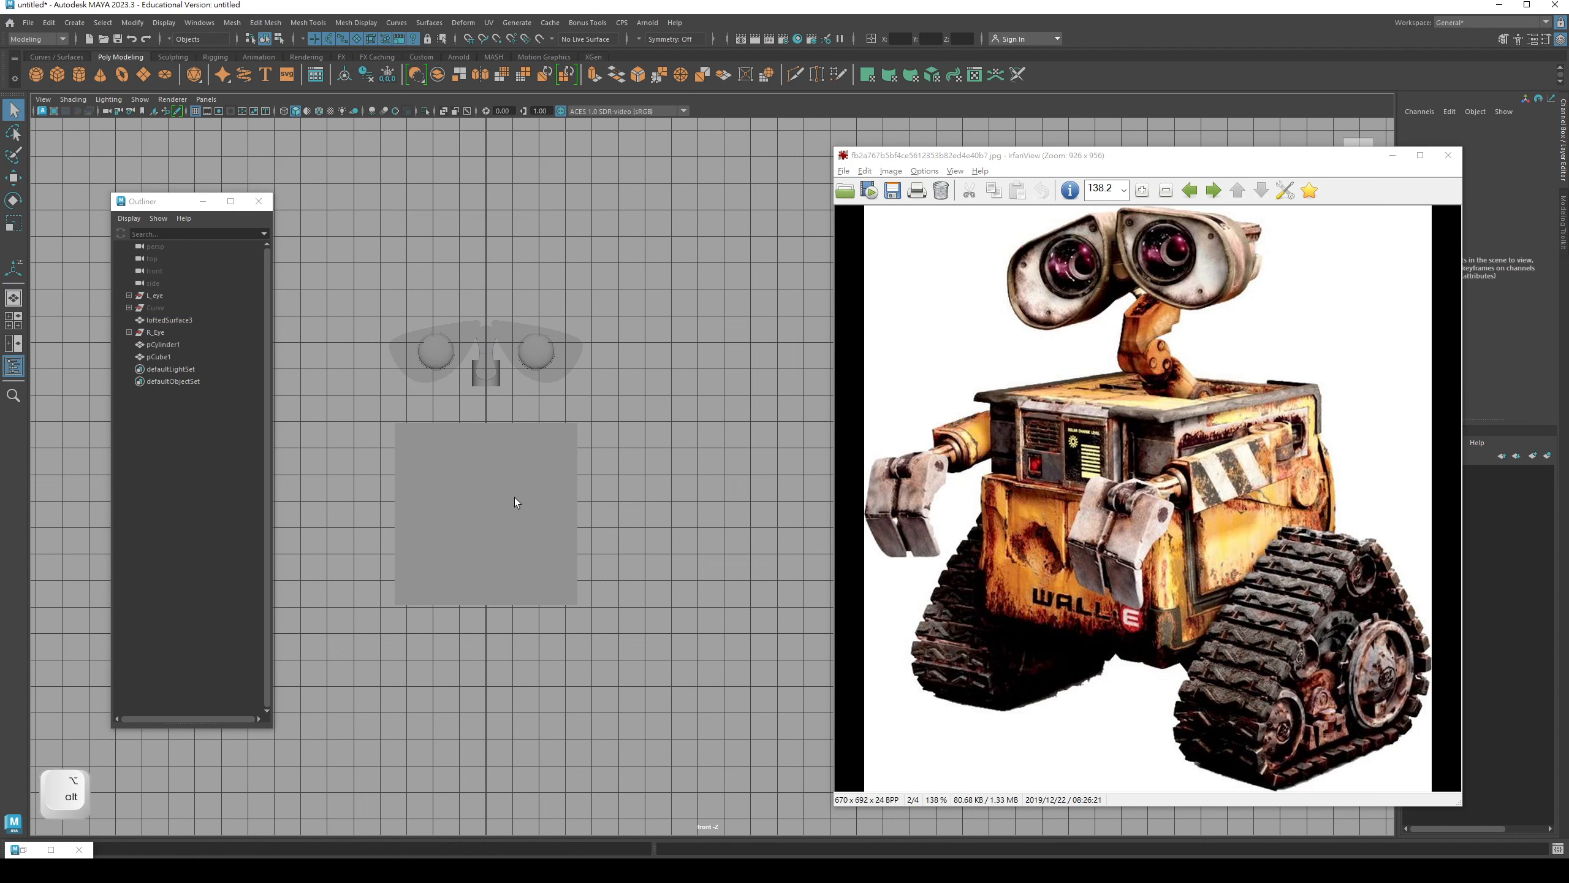
- In the side view, shift L_eye, loftedSurface3, R_Eye and pCylinder1 together over the body cube's middle, bringing pCylinder1 to about Z 0.047
{"action": "key", "text": "space"}
{"action": "left_click_drag", "start_coordinate": [508, 449], "coordinate": [561, 448]}
{"action": "middle_click_drag", "start_coordinate": [613, 439], "coordinate": [595, 179], "text": "alt"}
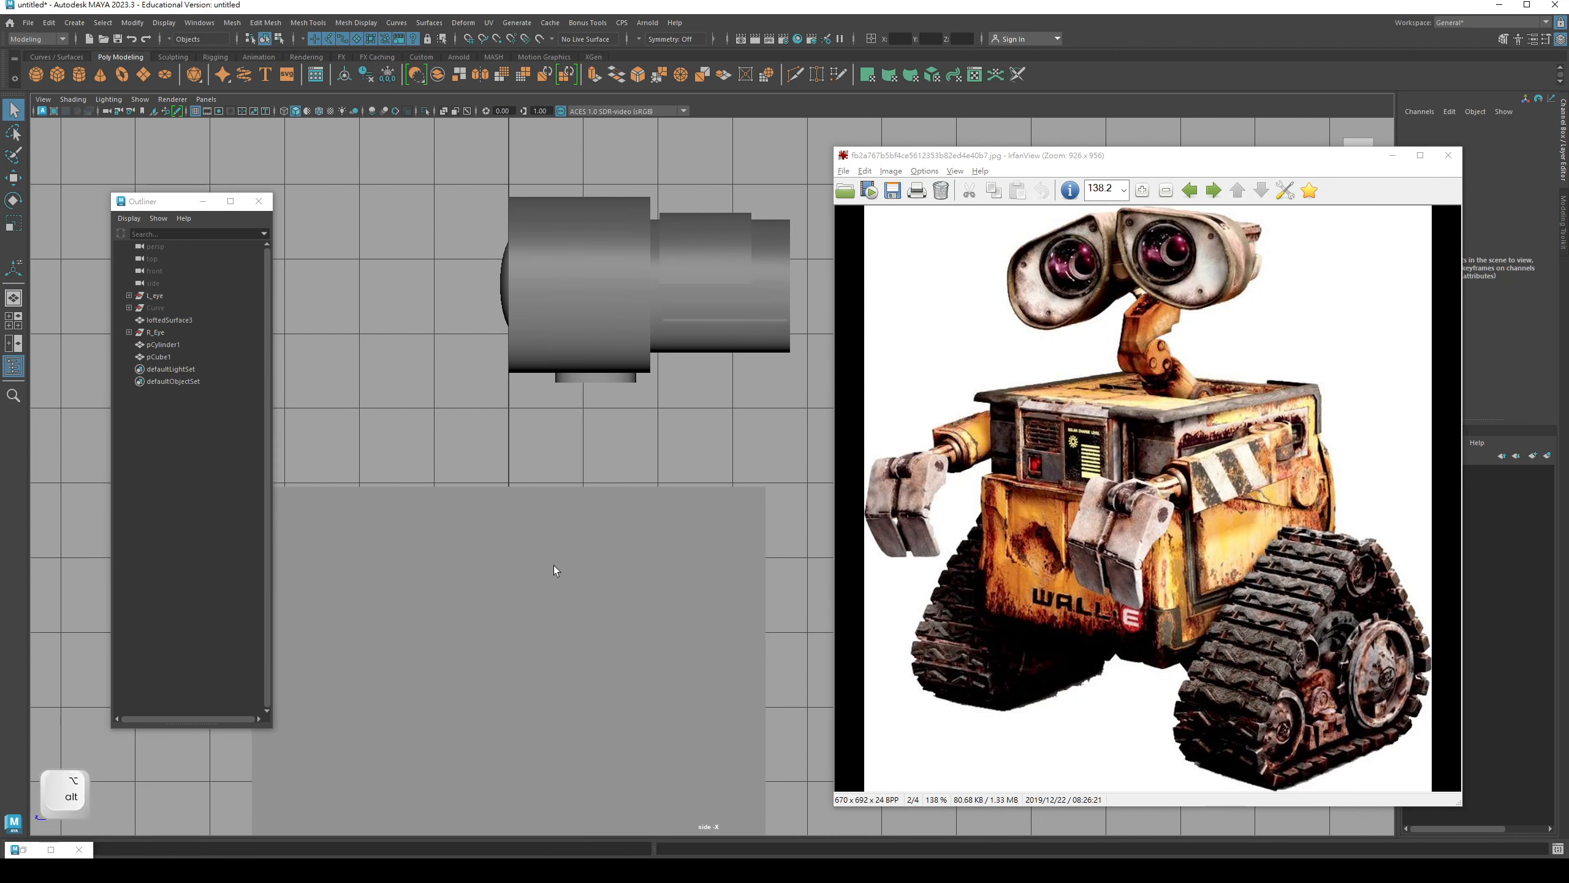
{"action": "scroll", "coordinate": [553, 534], "scroll_direction": "down", "scroll_amount": 4}
{"action": "left_click", "coordinate": [162, 296]}
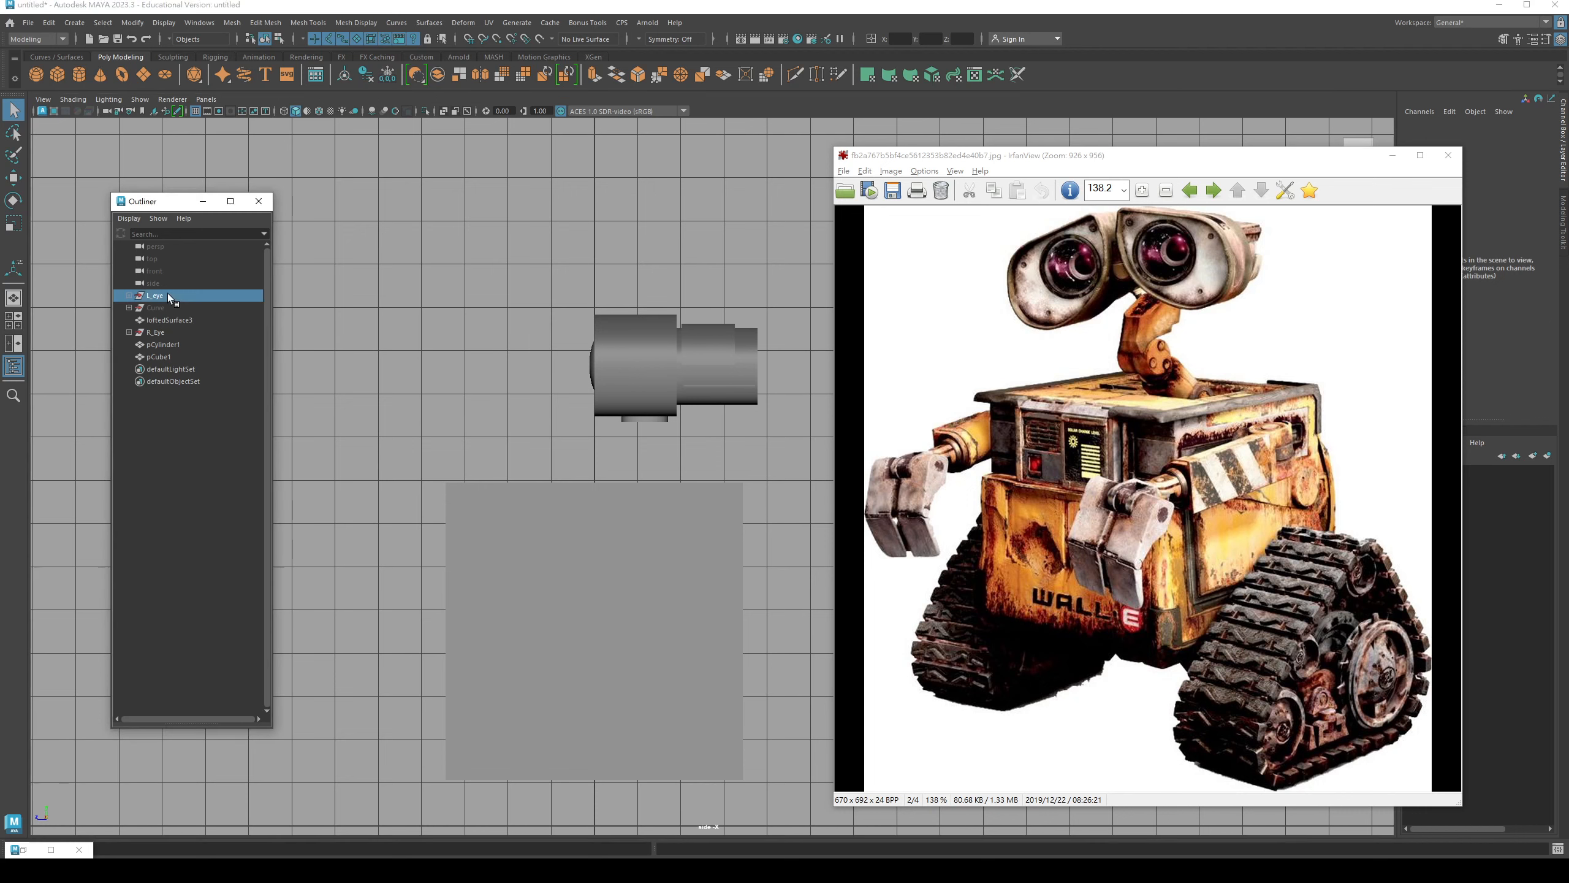
{"action": "left_click", "coordinate": [164, 343], "text": "shift"}
{"action": "key", "text": "w"}
{"action": "scroll", "coordinate": [639, 415], "scroll_direction": "down", "scroll_amount": 1}
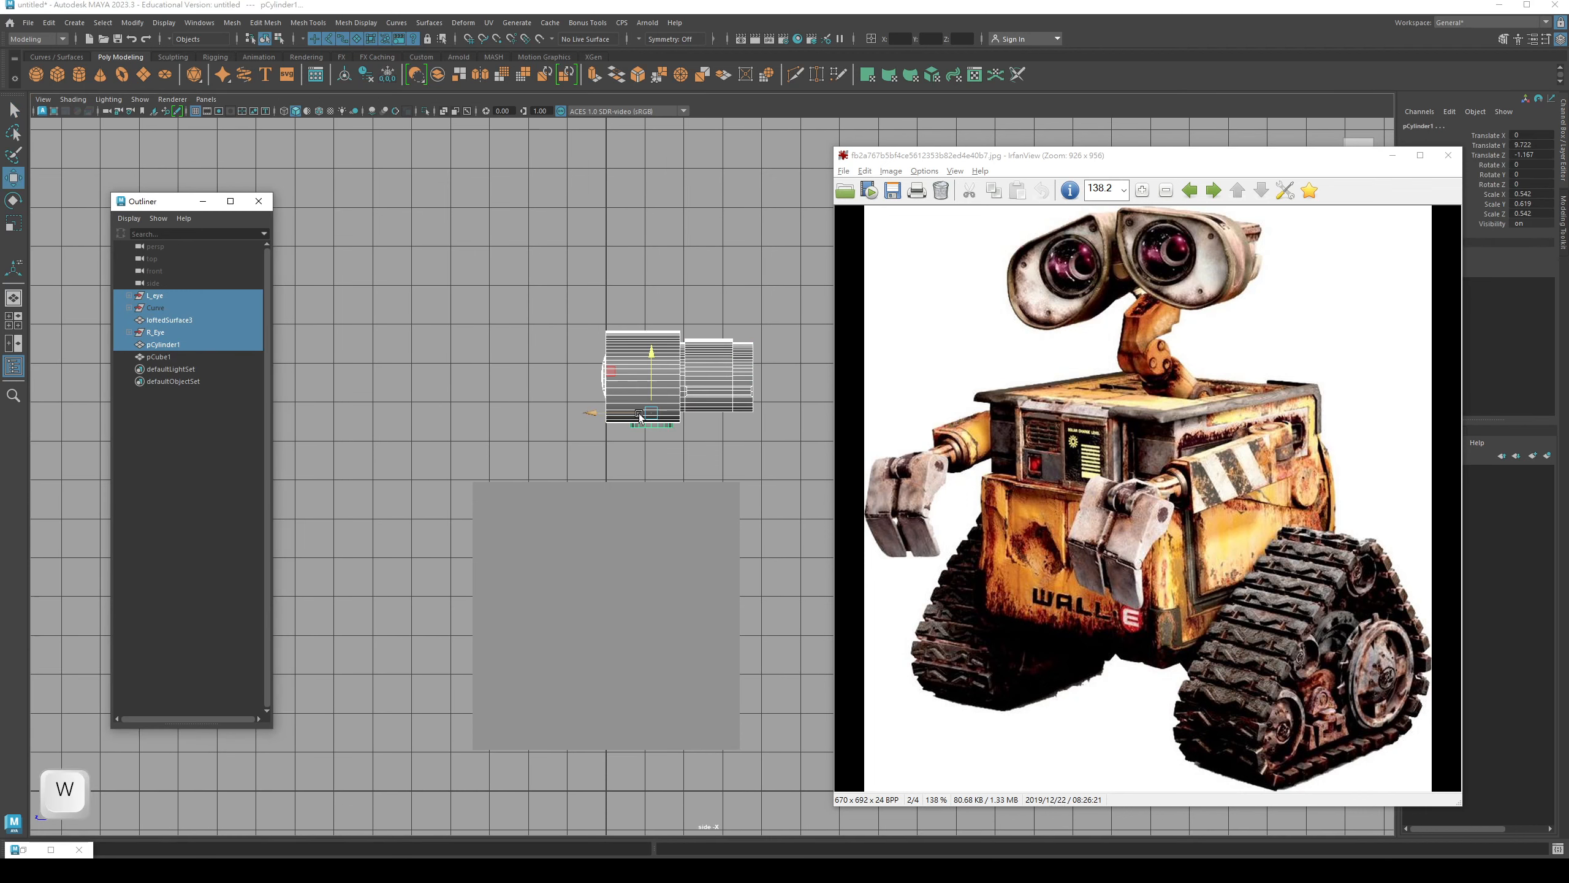
{"action": "left_click_drag", "start_coordinate": [606, 414], "coordinate": [558, 427]}
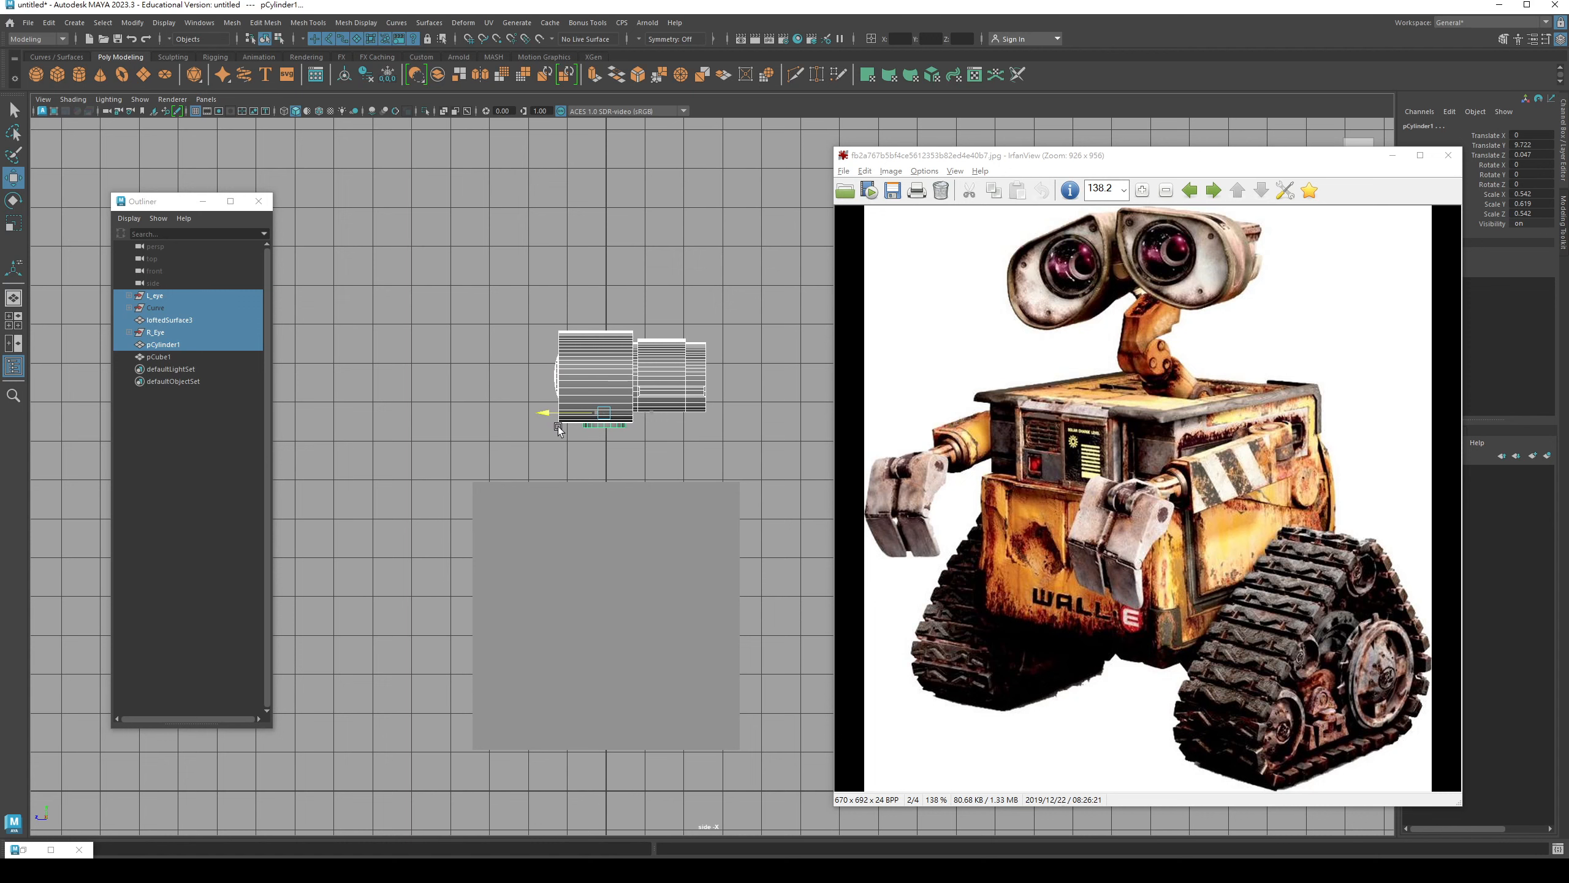
{"action": "key", "text": "q"}
{"action": "left_click", "coordinate": [535, 415]}
{"action": "scroll", "coordinate": [559, 401], "scroll_direction": "up", "scroll_amount": 2}
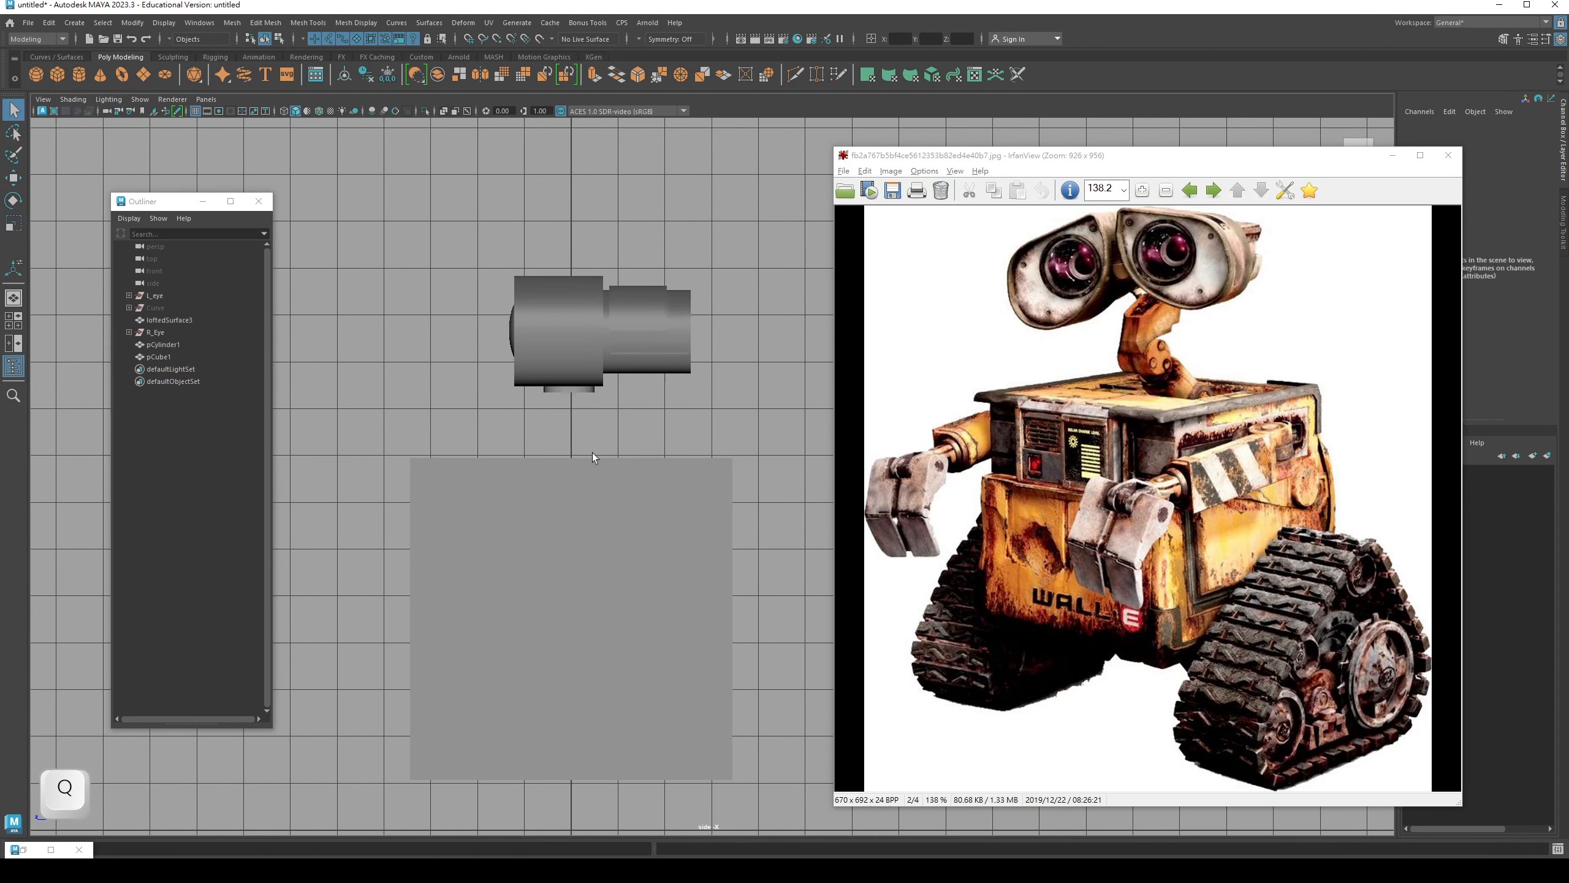
- Duplicate pCylinder1 under the eyes and lower the copy to about Y 8.098 at the top of the body cube
{"action": "left_click", "coordinate": [537, 366]}
{"action": "left_click", "coordinate": [455, 241]}
{"action": "left_click", "coordinate": [557, 390]}
{"action": "key", "text": "4"}
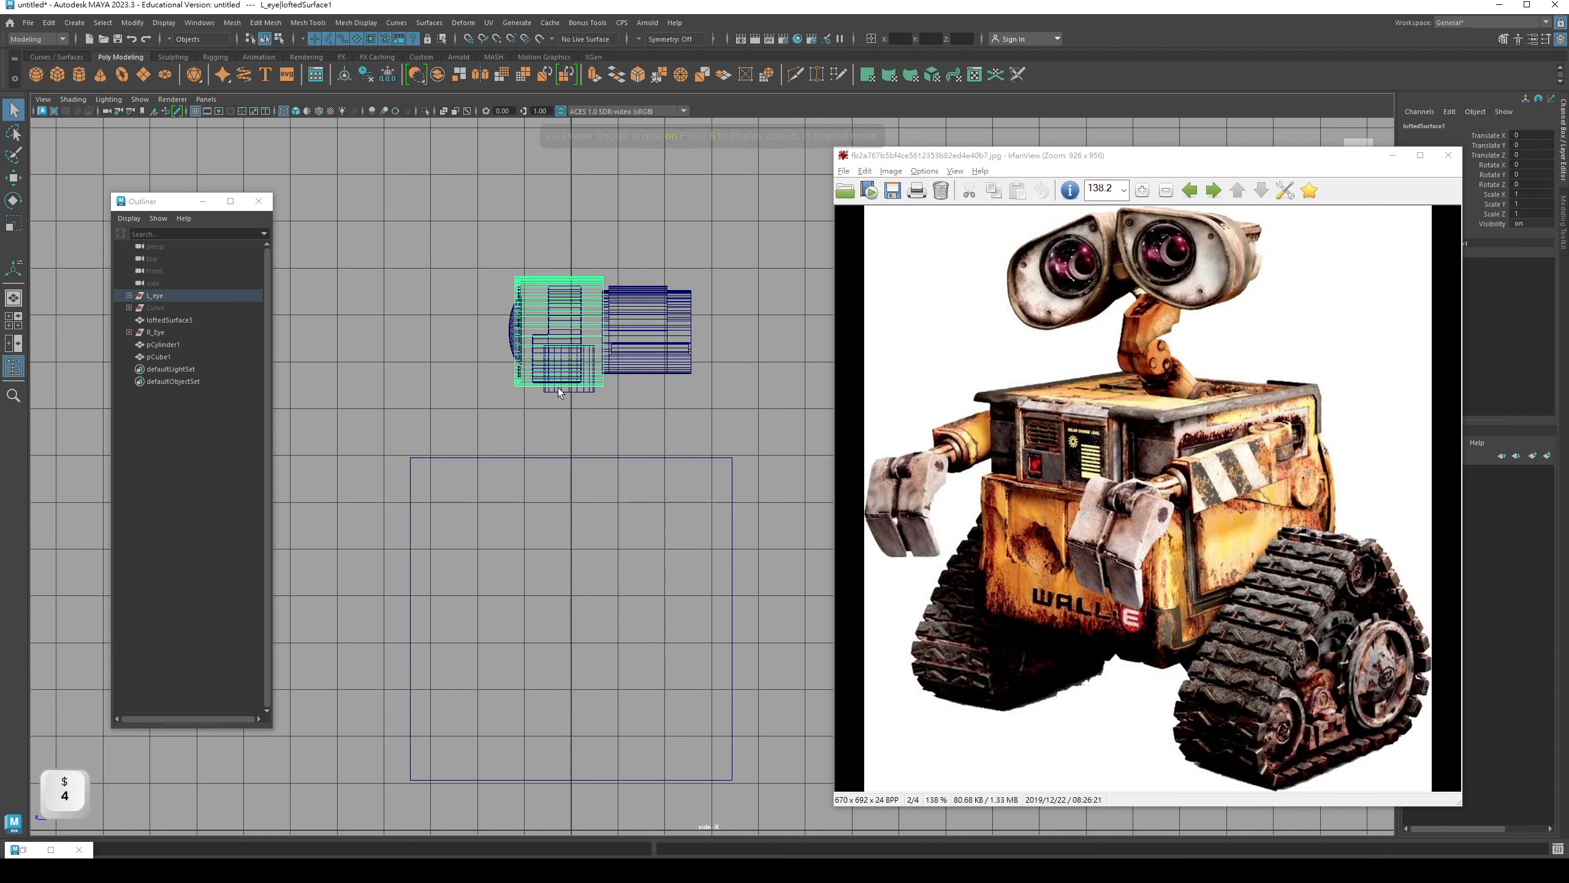
{"action": "key", "text": "5"}
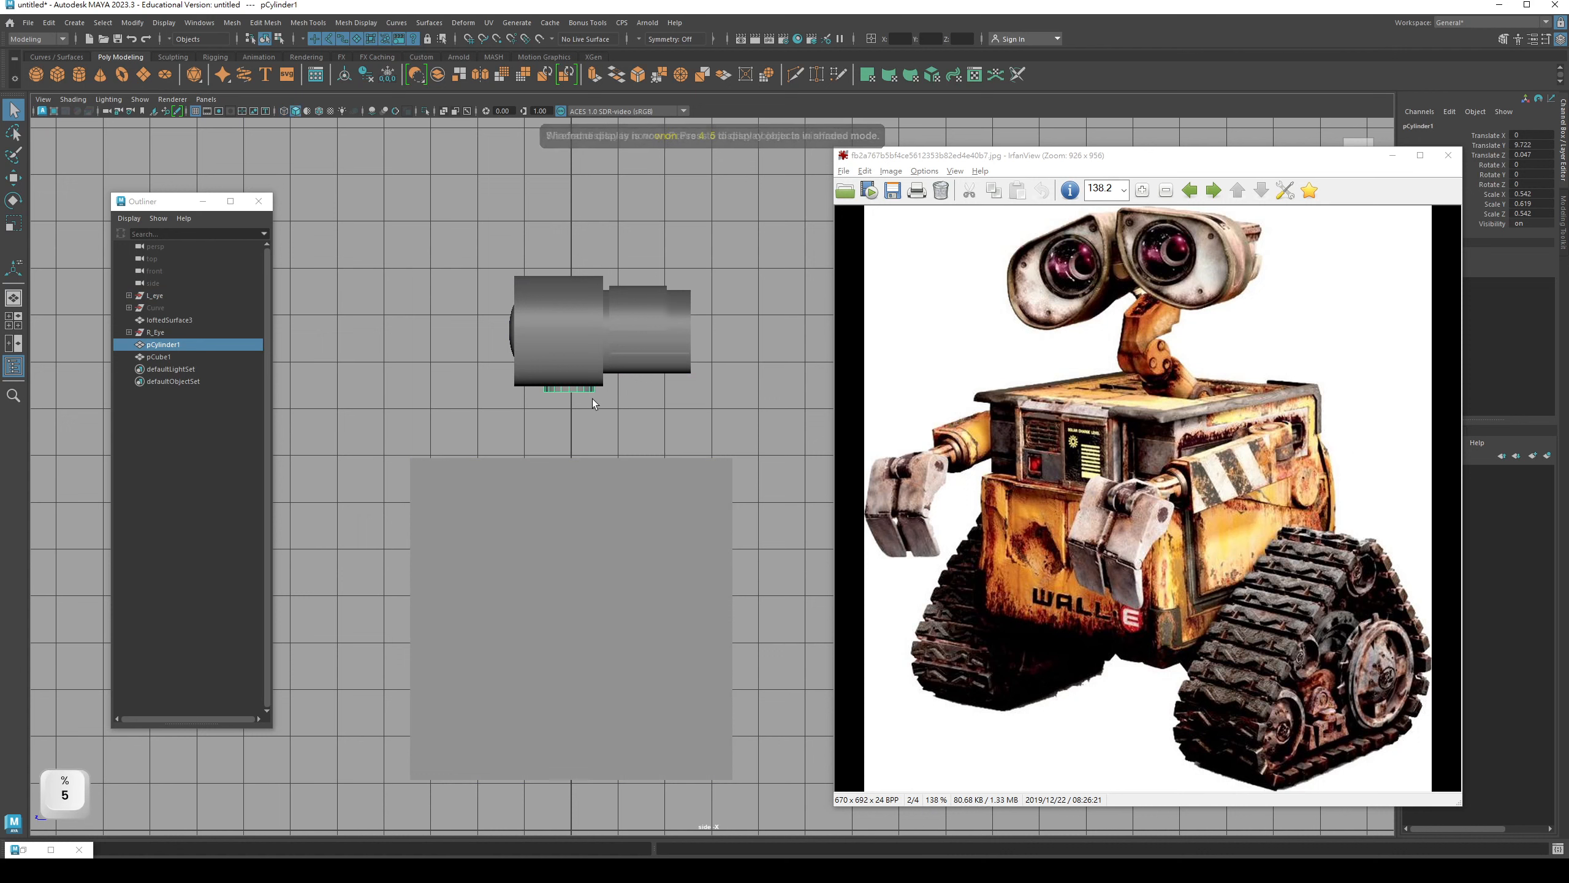
{"action": "key", "text": "ctrl+d"}
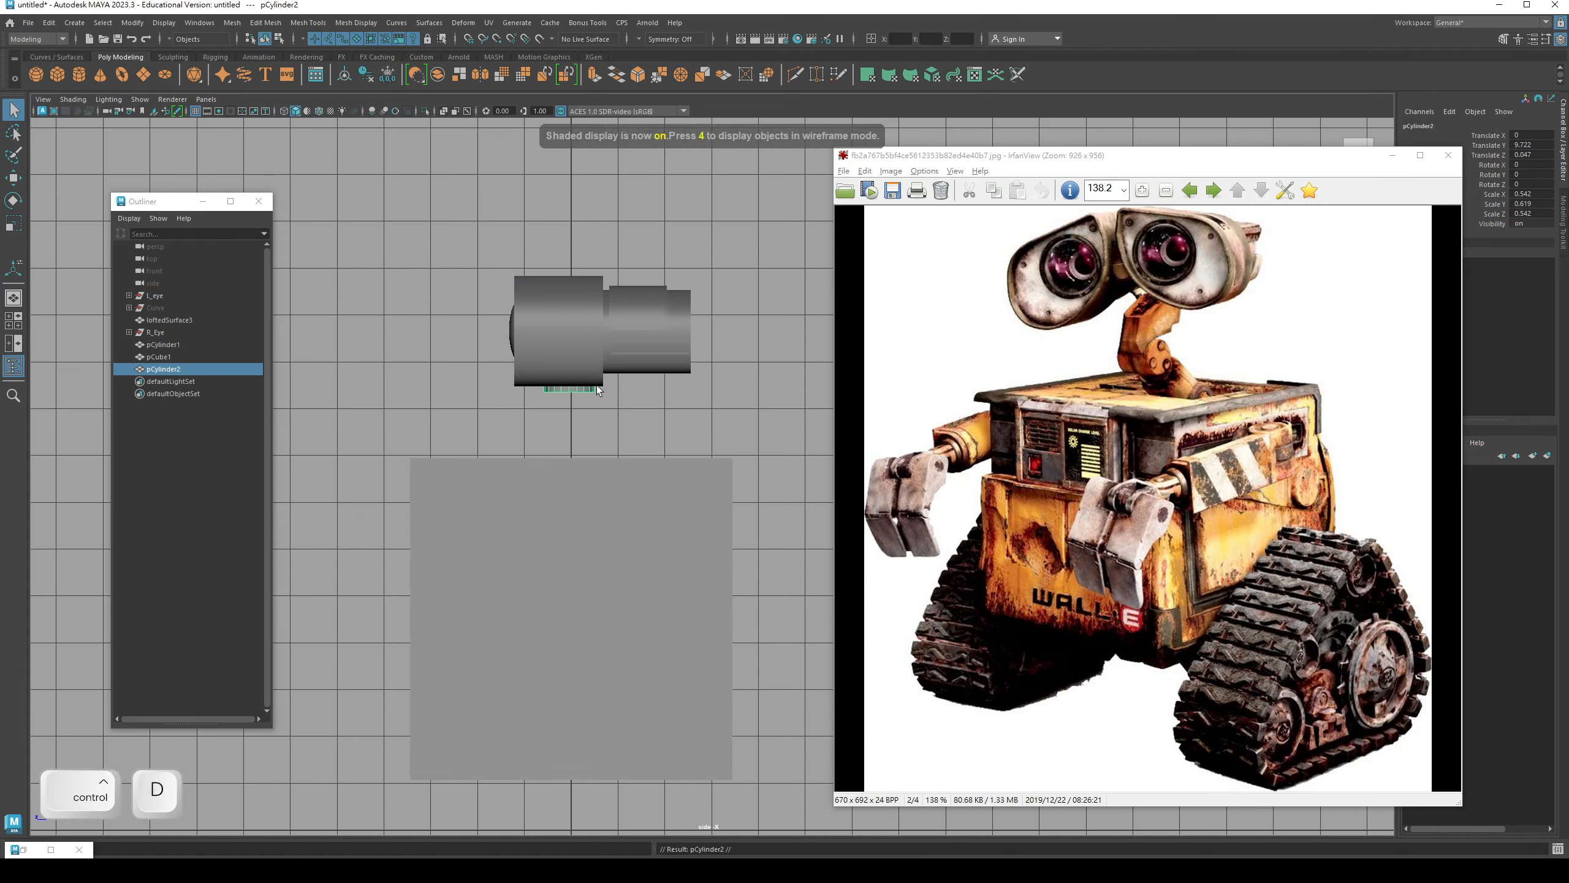
{"action": "key", "text": "w"}
{"action": "left_click_drag", "start_coordinate": [570, 321], "coordinate": [570, 394]}
- Shrink the duplicated cylinder proportionally to a scale of about 0.42 in X and Z and 0.479 in Y
{"action": "key", "text": "r"}
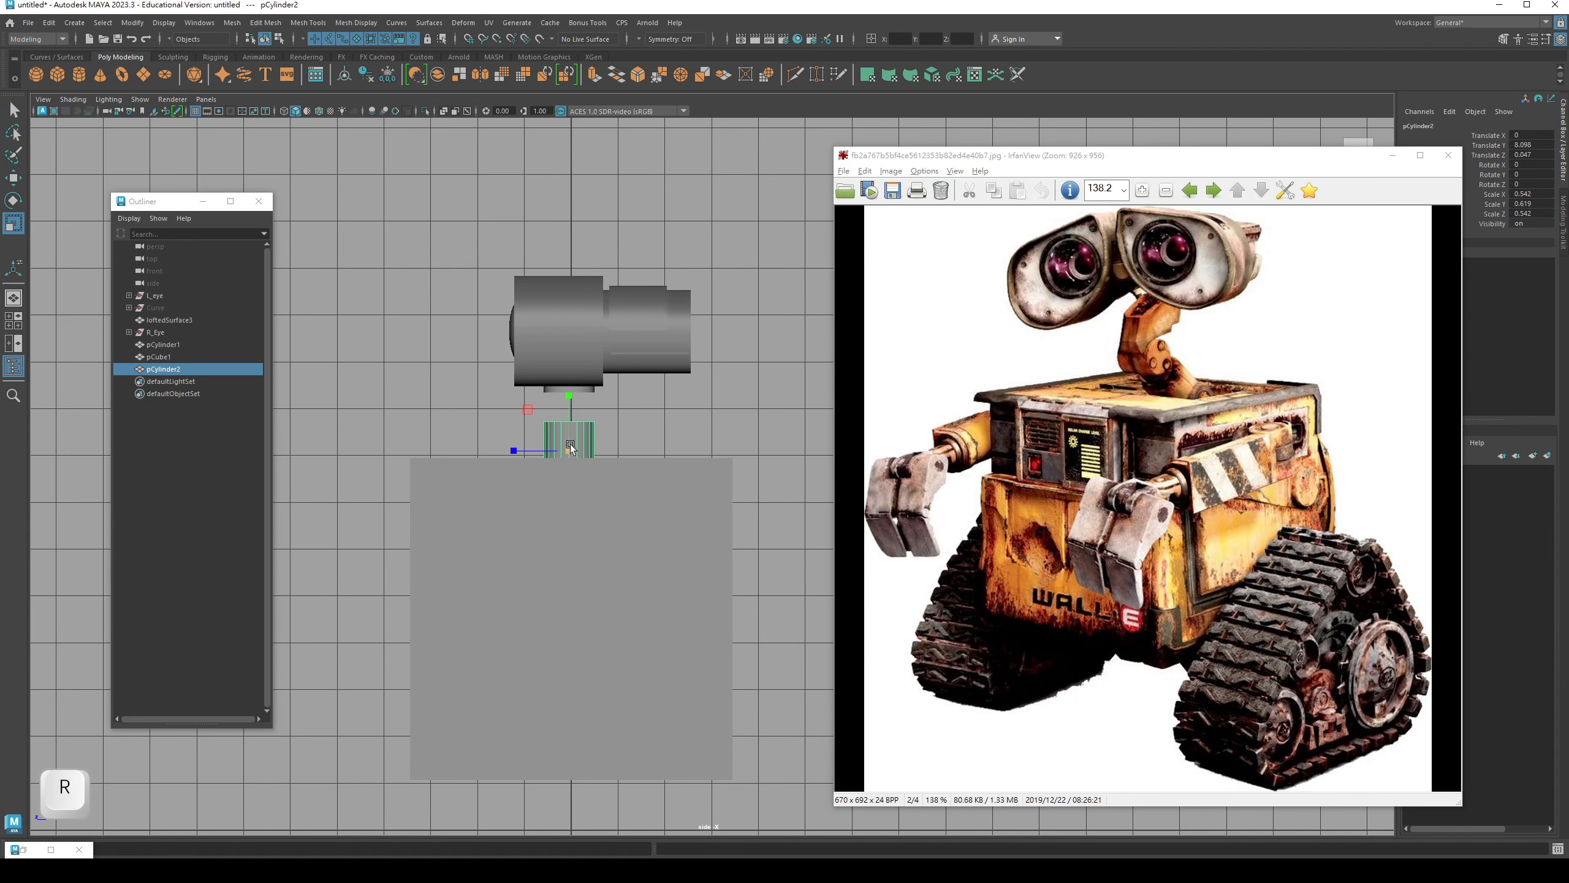
{"action": "key", "text": "w"}
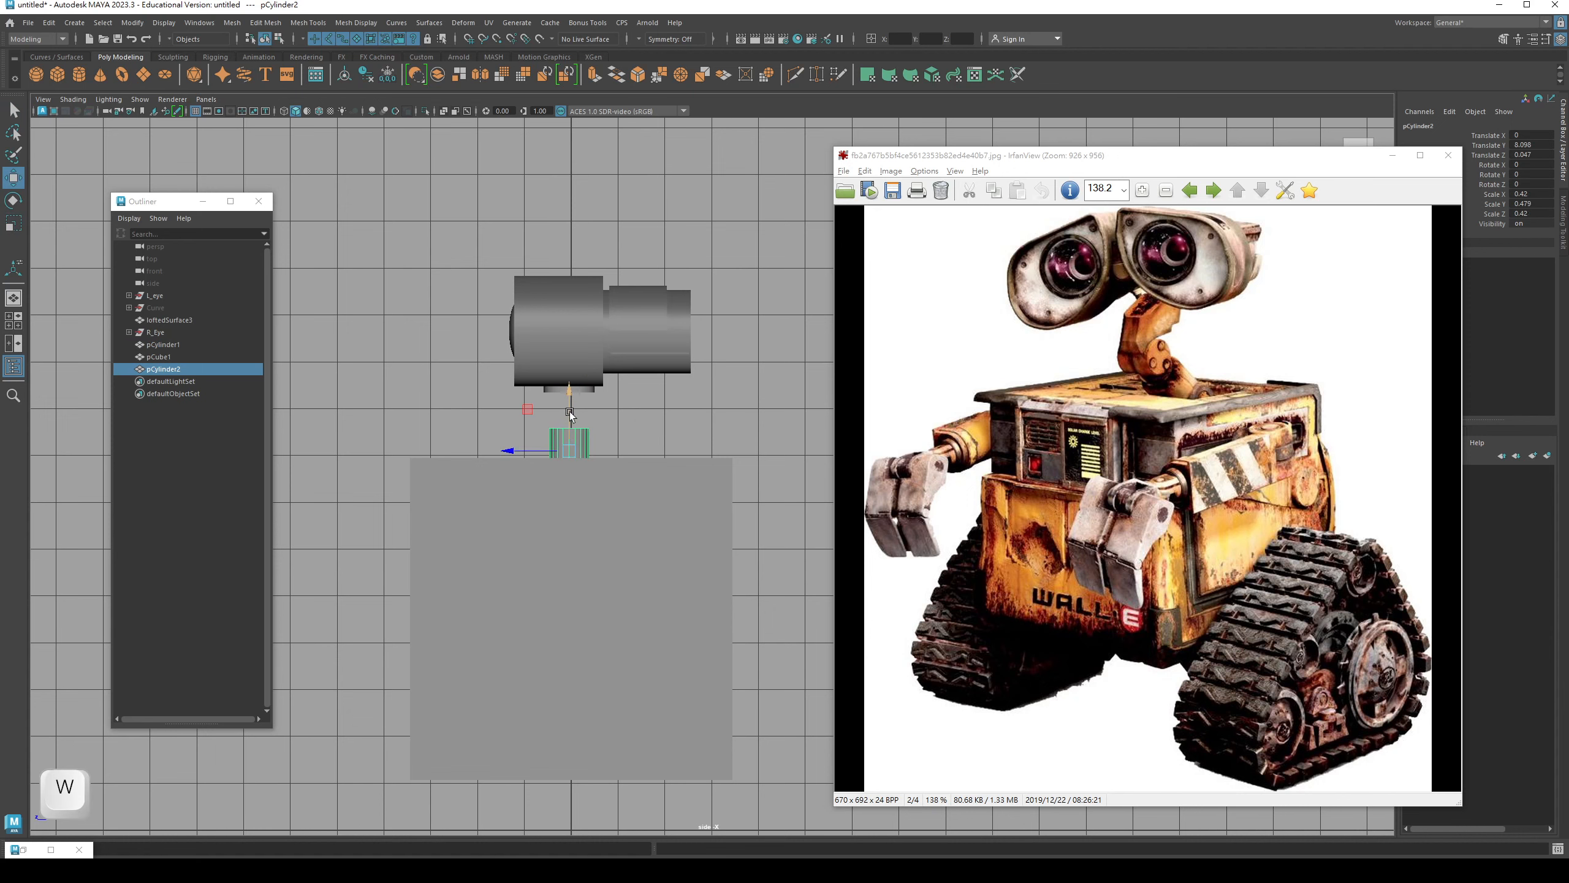
{"action": "key", "text": "q"}
- Delete the bottom cap faces of the duplicated cylinder in the perspective view
{"action": "key", "text": "space"}
{"action": "left_click_drag", "start_coordinate": [570, 412], "coordinate": [638, 417]}
{"action": "right_click_drag", "start_coordinate": [637, 417], "coordinate": [677, 442], "text": "alt"}
{"action": "middle_click_drag", "start_coordinate": [676, 442], "coordinate": [712, 468], "text": "alt"}
{"action": "left_click_drag", "start_coordinate": [712, 468], "coordinate": [632, 427], "text": "alt"}
{"action": "right_click", "coordinate": [631, 421]}
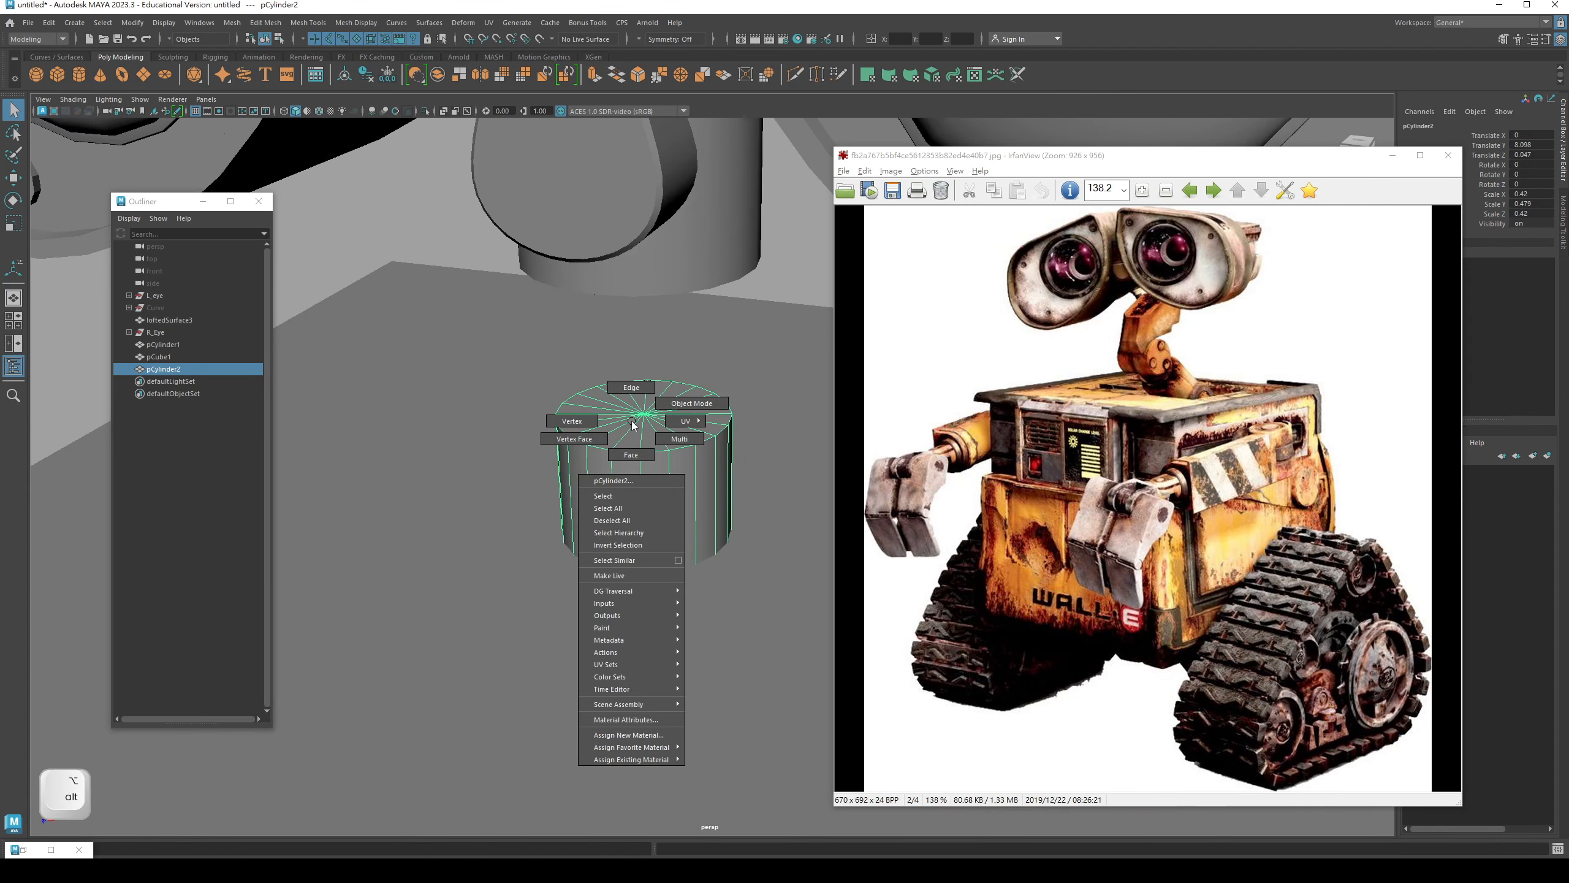
{"action": "left_click", "coordinate": [631, 455]}
{"action": "key", "text": "4"}
{"action": "right_click_drag", "start_coordinate": [631, 456], "coordinate": [571, 372], "text": "alt"}
{"action": "middle_click_drag", "start_coordinate": [571, 372], "coordinate": [573, 409], "text": "alt"}
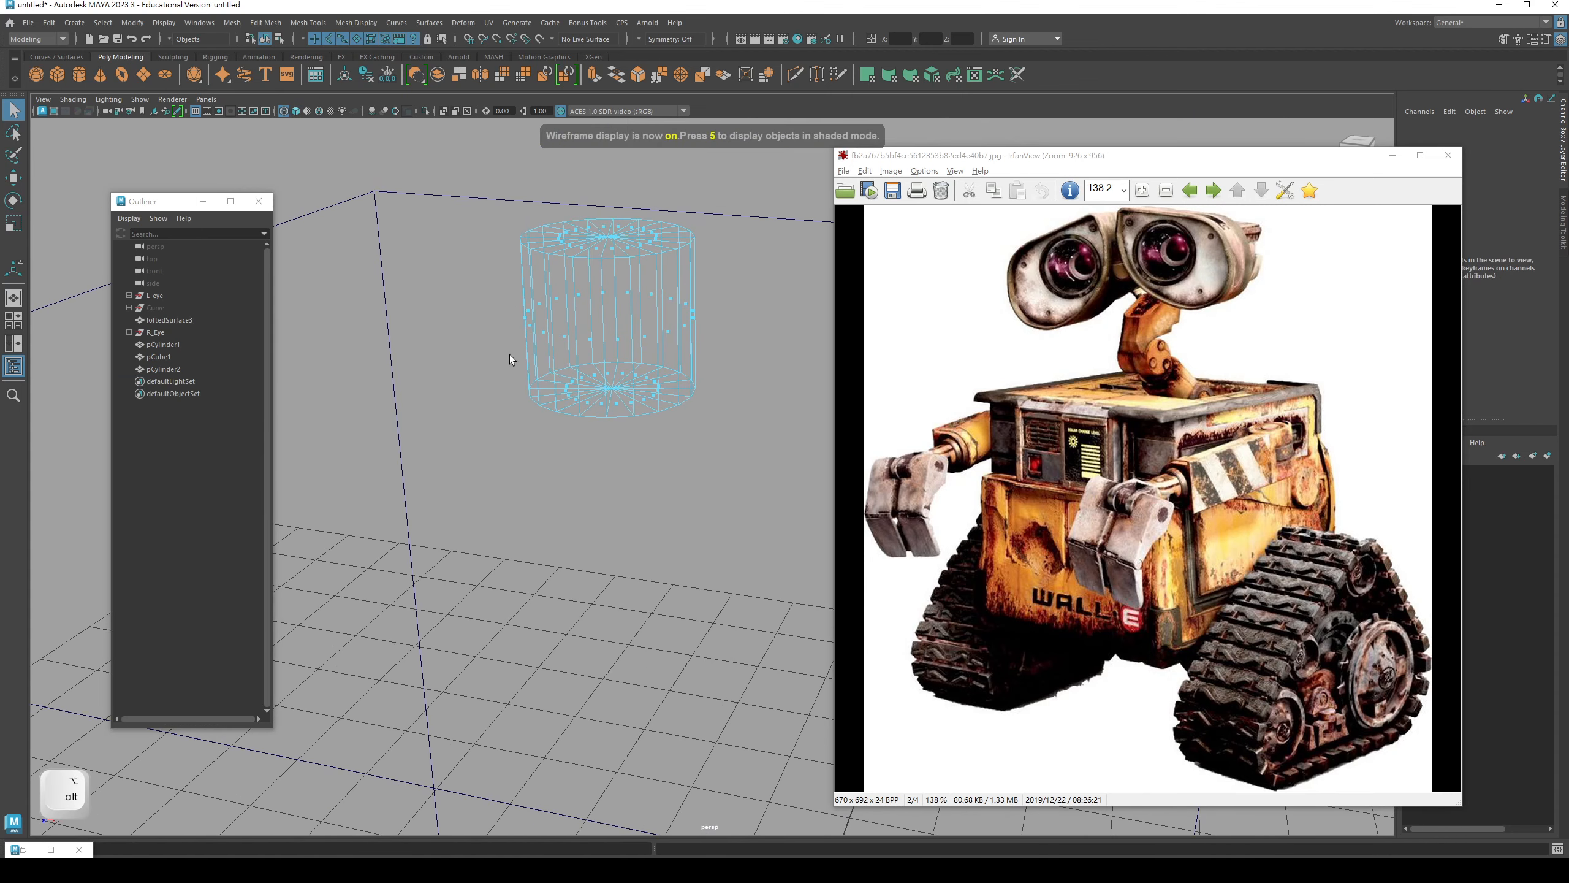
{"action": "left_click_drag", "start_coordinate": [510, 354], "coordinate": [826, 481]}
{"action": "left_click_drag", "start_coordinate": [556, 466], "coordinate": [565, 440], "text": "alt"}
{"action": "middle_click_drag", "start_coordinate": [566, 440], "coordinate": [574, 486], "text": "alt"}
{"action": "key", "text": "Delete"}
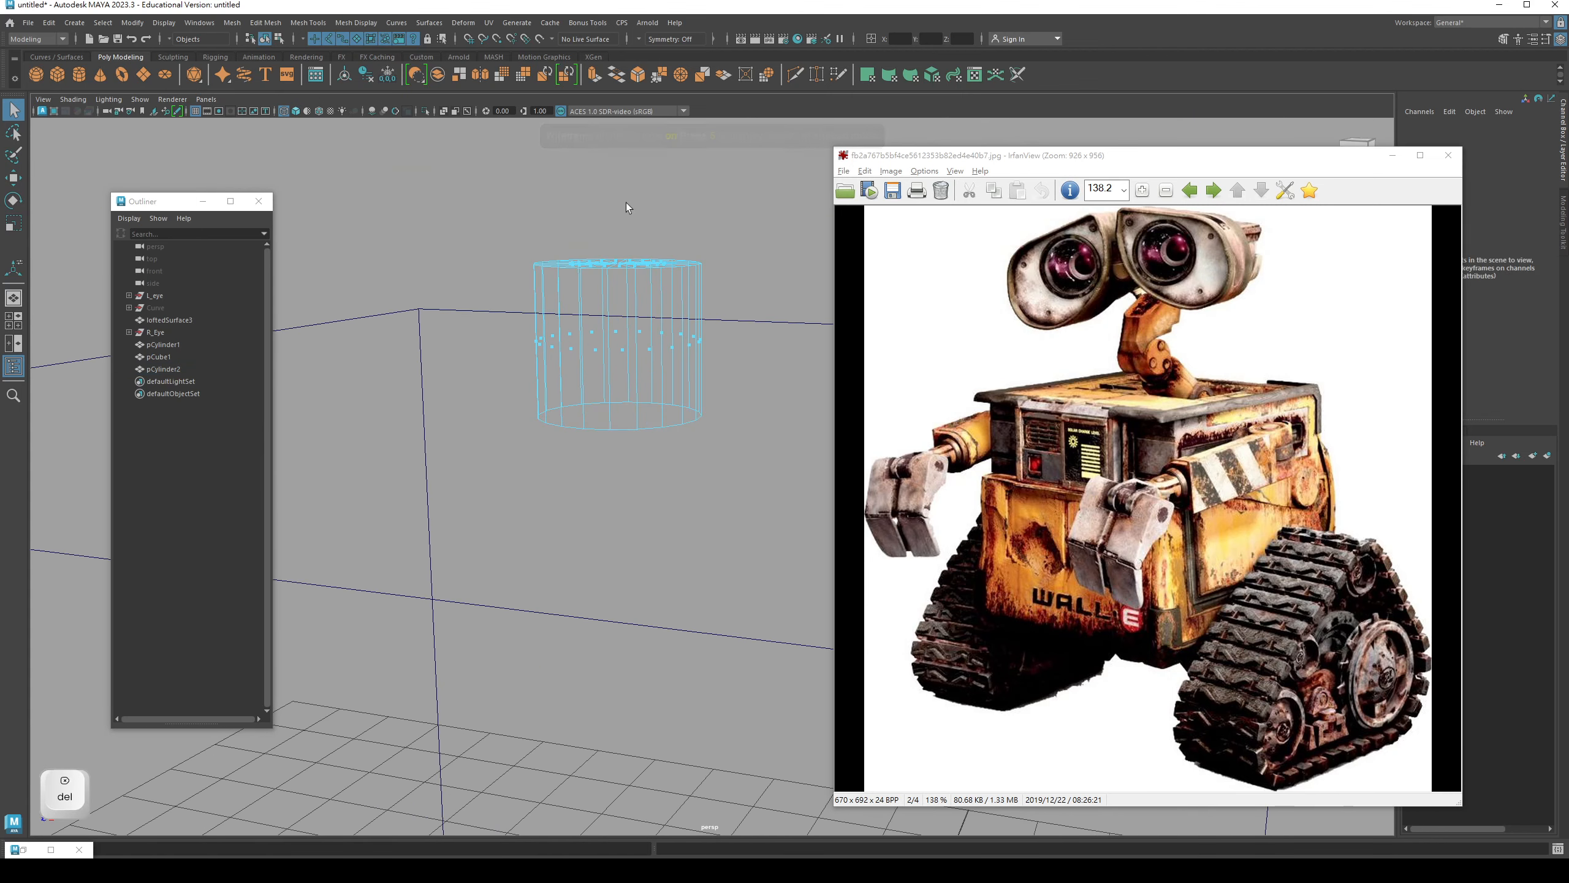
{"action": "mouse_move", "coordinate": [625, 337]}
{"action": "left_mouse_down", "text": "alt"}
{"action": "mouse_move", "coordinate": [627, 377]}
{"action": "mouse_move", "coordinate": [626, 360]}
{"action": "left_mouse_up", "text": "alt"}
{"action": "key", "text": "5"}
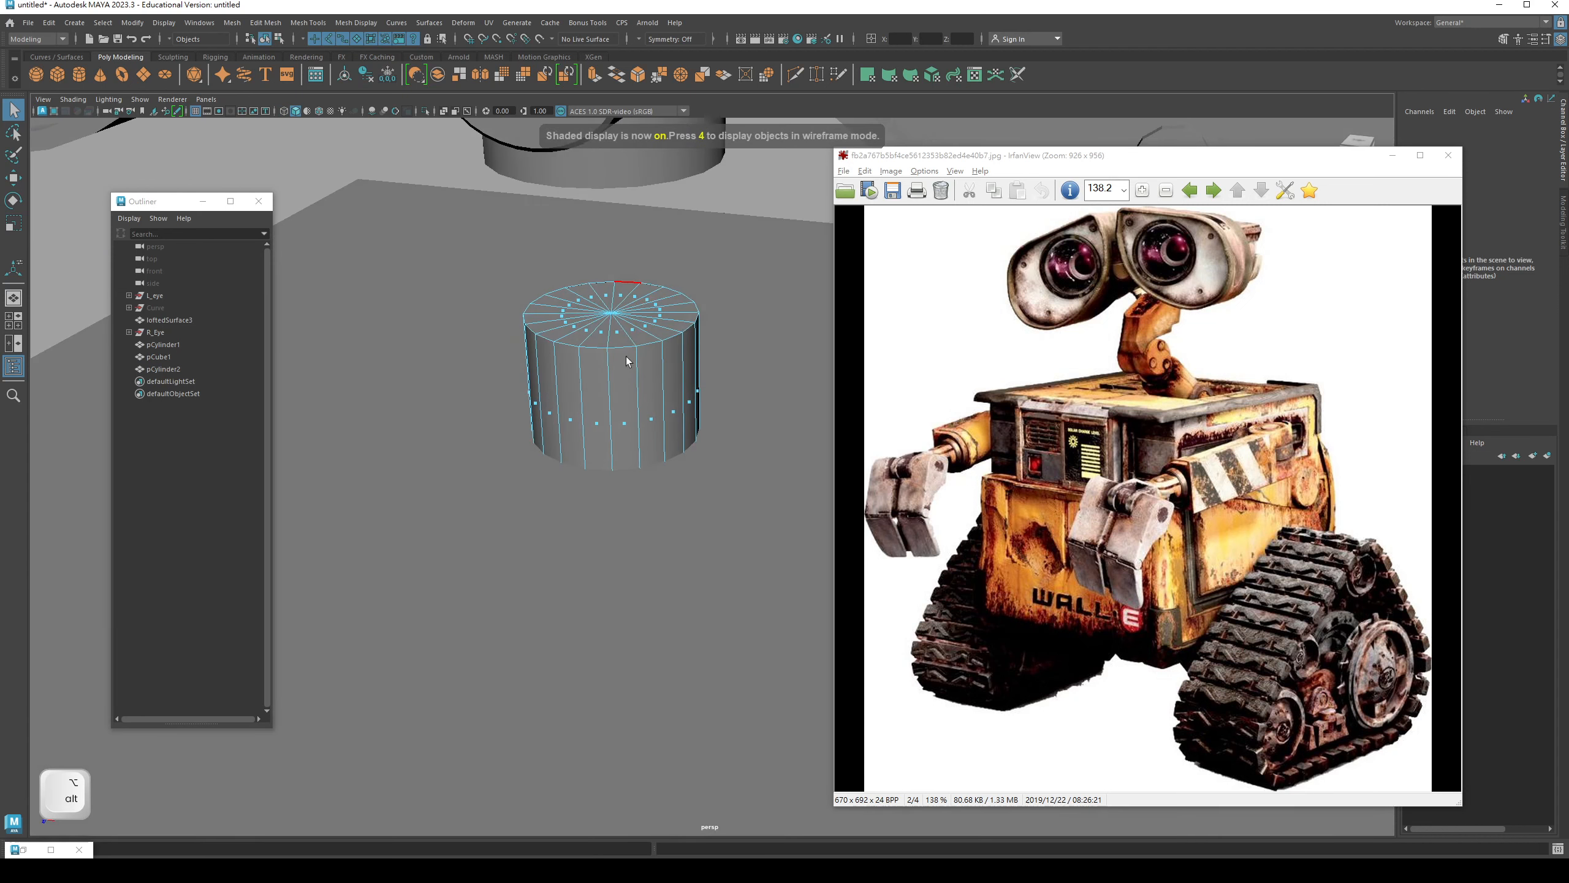
- Delete the radial edges on the duplicated cylinder's top cap so that it is one single face
{"action": "right_click_drag", "start_coordinate": [608, 316], "coordinate": [605, 282]}
{"action": "left_click_drag", "start_coordinate": [603, 285], "coordinate": [598, 346], "text": "alt"}
{"action": "right_click_drag", "start_coordinate": [667, 378], "coordinate": [856, 436], "text": "alt"}
{"action": "left_click_drag", "start_coordinate": [535, 328], "coordinate": [646, 459], "text": "alt"}
{"action": "key", "text": "4"}
{"action": "double_click", "coordinate": [557, 510]}
{"action": "key", "text": "5"}
{"action": "key", "text": "f"}
{"action": "middle_click_drag", "start_coordinate": [708, 467], "coordinate": [590, 423], "text": "alt"}
{"action": "left_click_drag", "start_coordinate": [590, 426], "coordinate": [534, 434], "text": "alt"}
{"action": "key", "text": "Delete"}
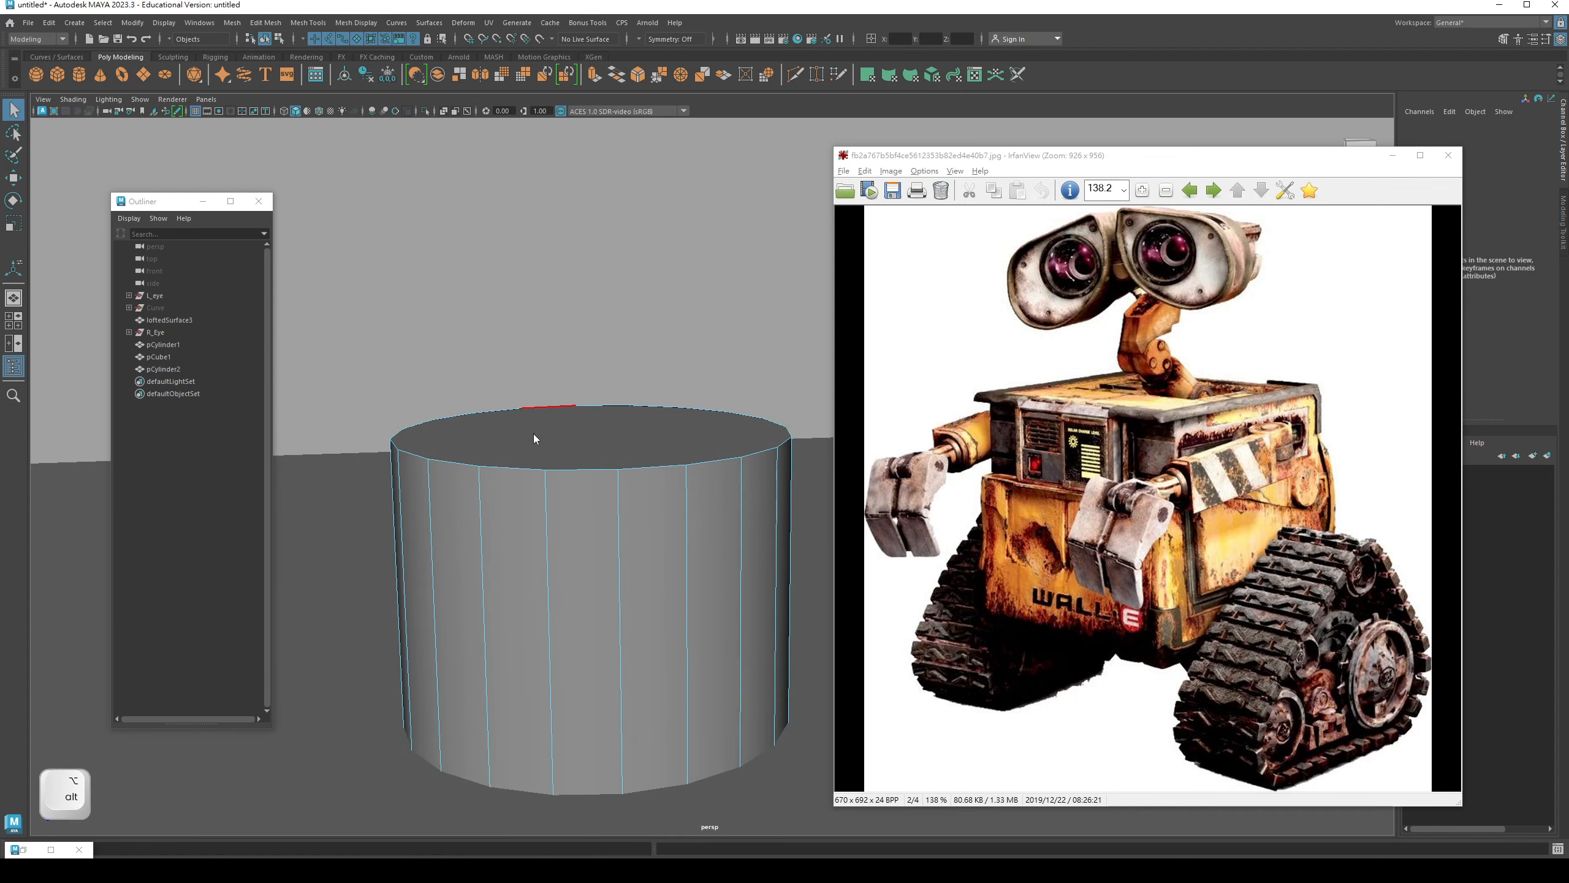
- Select only the 20 edges around the top rim of the duplicated cylinder, leaving out its vertical side edges
{"action": "left_click", "coordinate": [597, 438]}
{"action": "right_click_drag", "start_coordinate": [586, 449], "coordinate": [587, 376]}
{"action": "middle_click_drag", "start_coordinate": [584, 448], "coordinate": [578, 392], "text": "alt"}
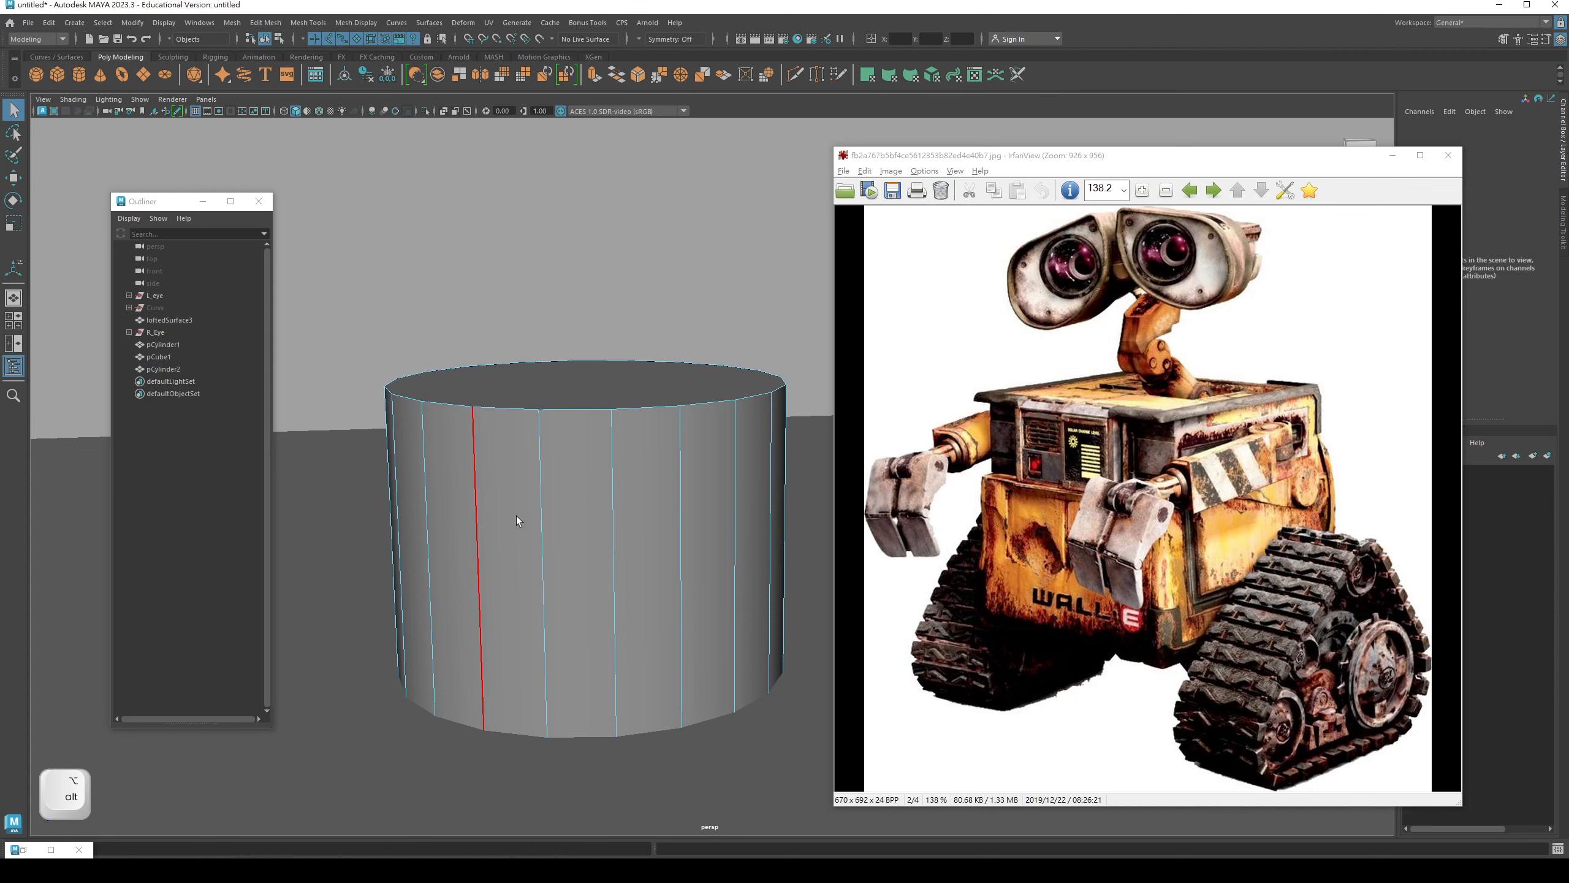
{"action": "left_click_drag", "start_coordinate": [541, 432], "coordinate": [504, 433], "text": "alt"}
{"action": "right_click_drag", "start_coordinate": [503, 423], "coordinate": [497, 369]}
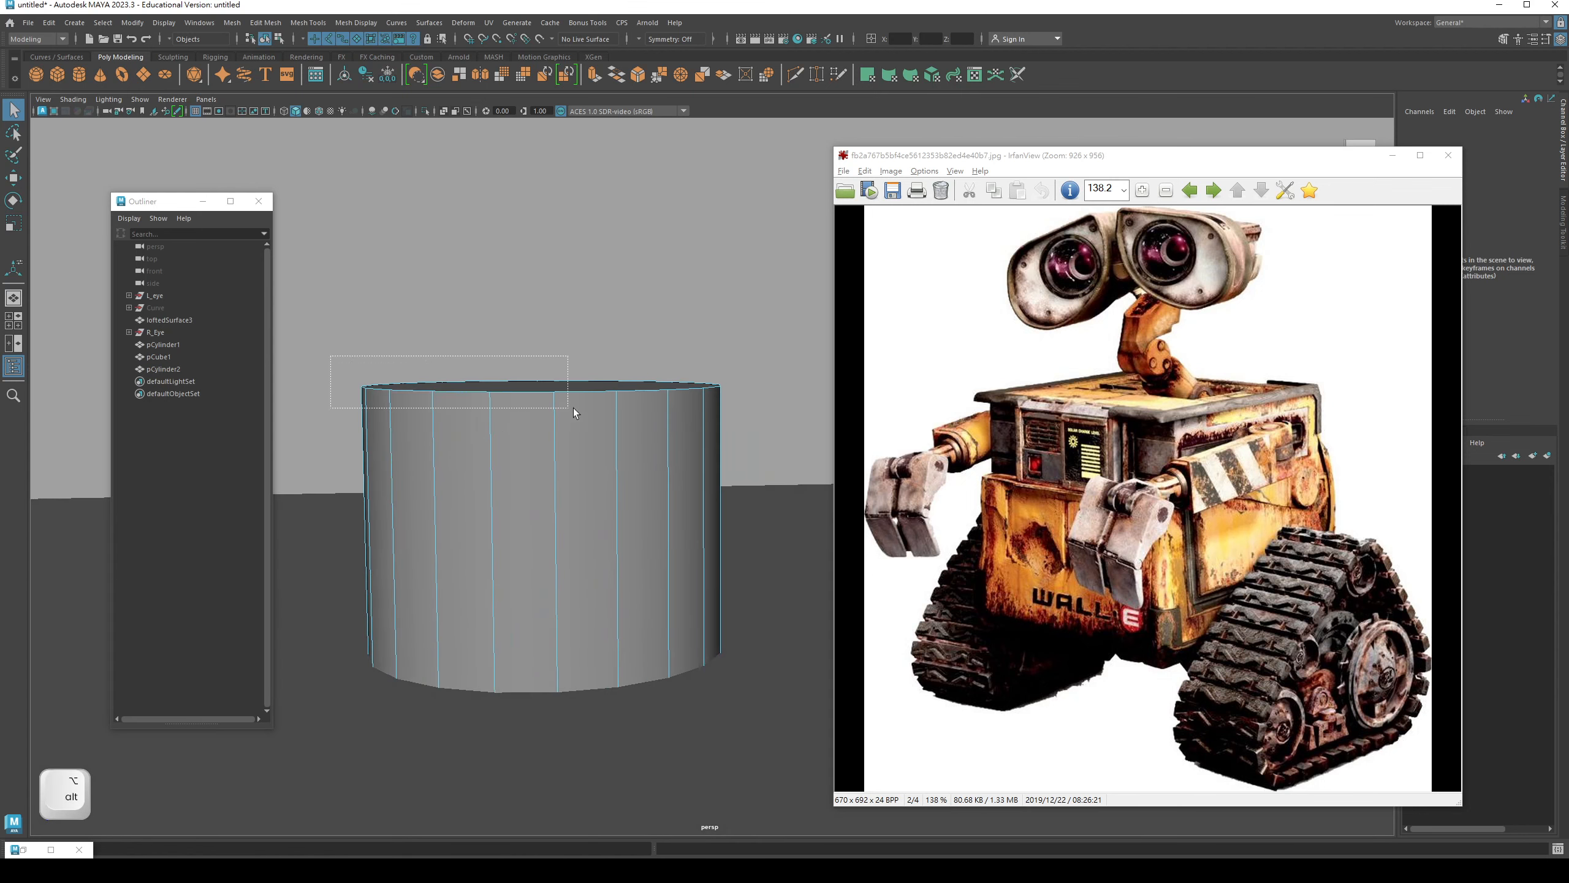
{"action": "left_click_drag", "start_coordinate": [573, 407], "coordinate": [738, 417]}
{"action": "left_click_drag", "start_coordinate": [627, 446], "coordinate": [551, 407], "text": "alt"}
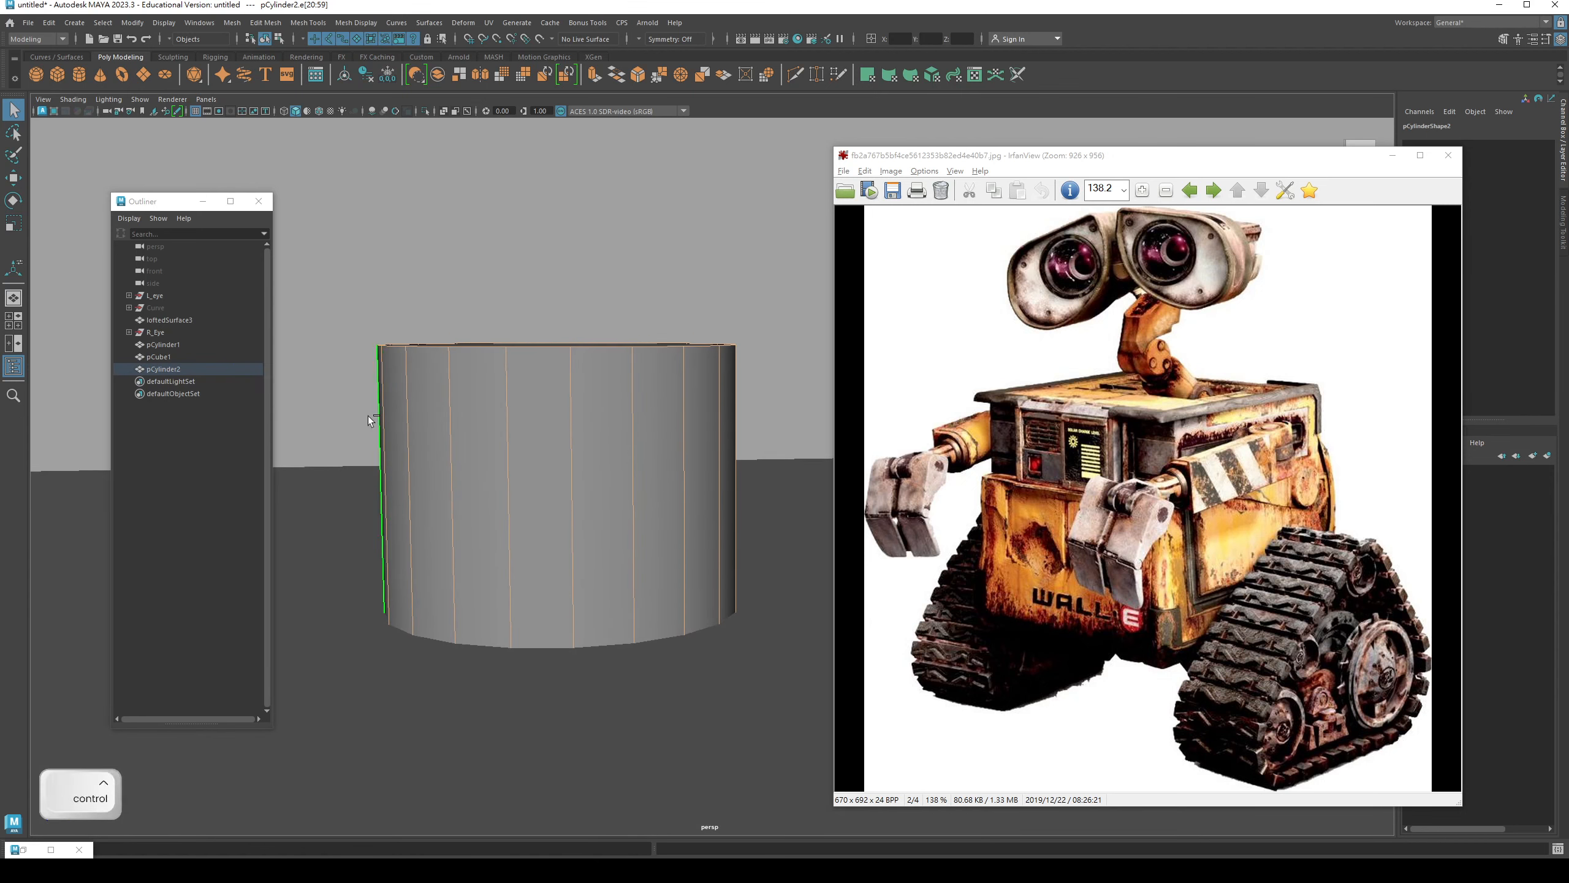
{"action": "left_click_drag", "start_coordinate": [608, 508], "coordinate": [771, 712], "text": "ctrl"}
{"action": "left_click_drag", "start_coordinate": [583, 356], "coordinate": [537, 334], "text": "alt"}
{"action": "key", "text": "4"}
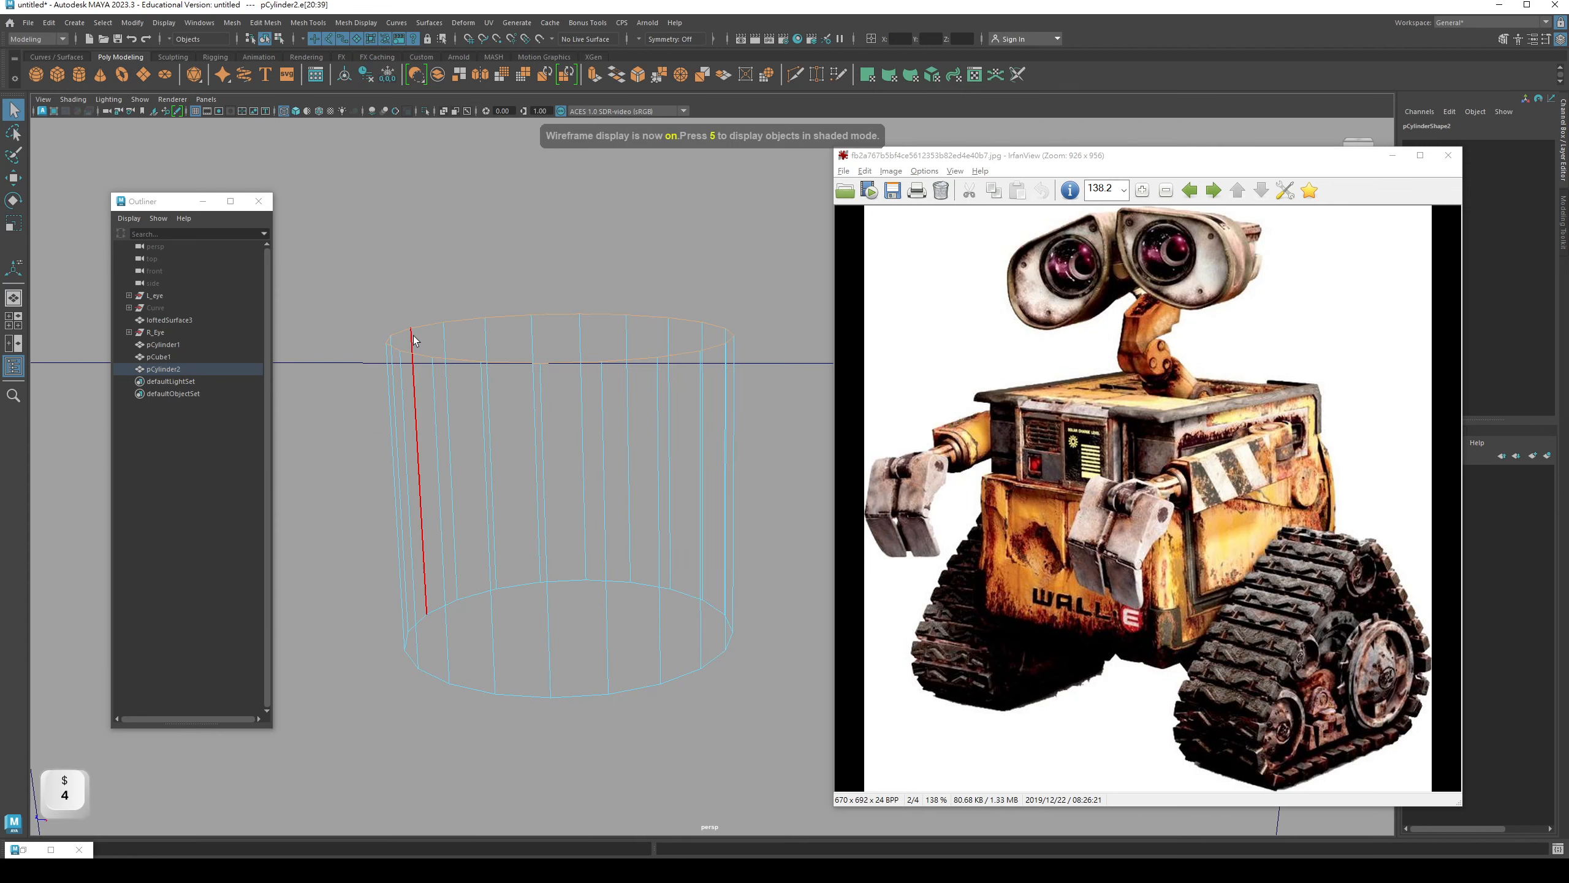
{"action": "key", "text": "5"}
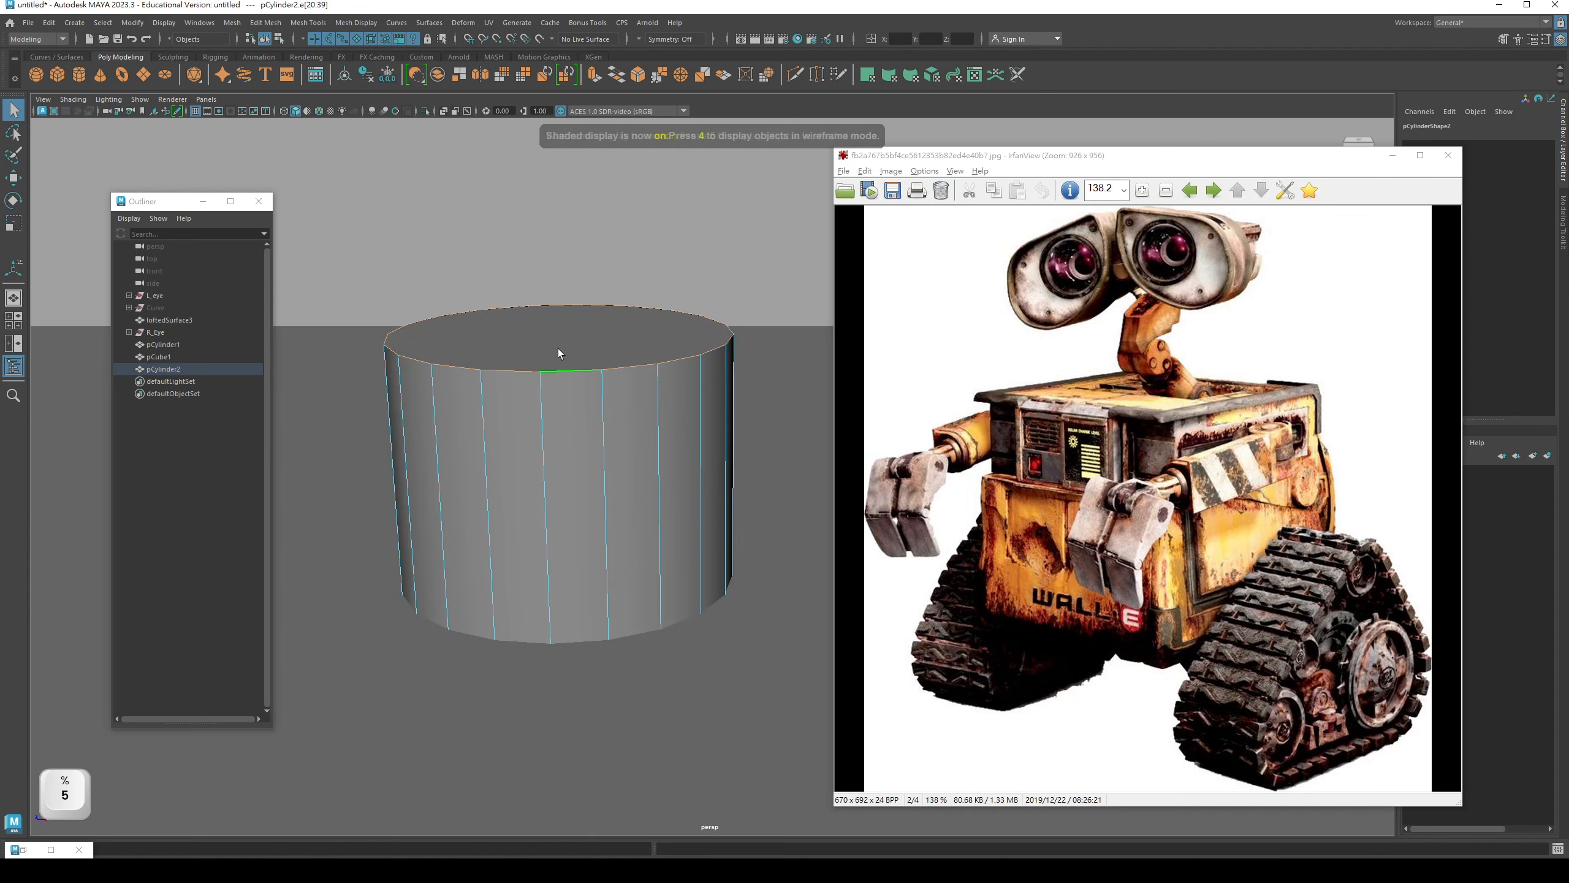
{"action": "left_click_drag", "start_coordinate": [557, 349], "coordinate": [735, 315], "text": "alt"}
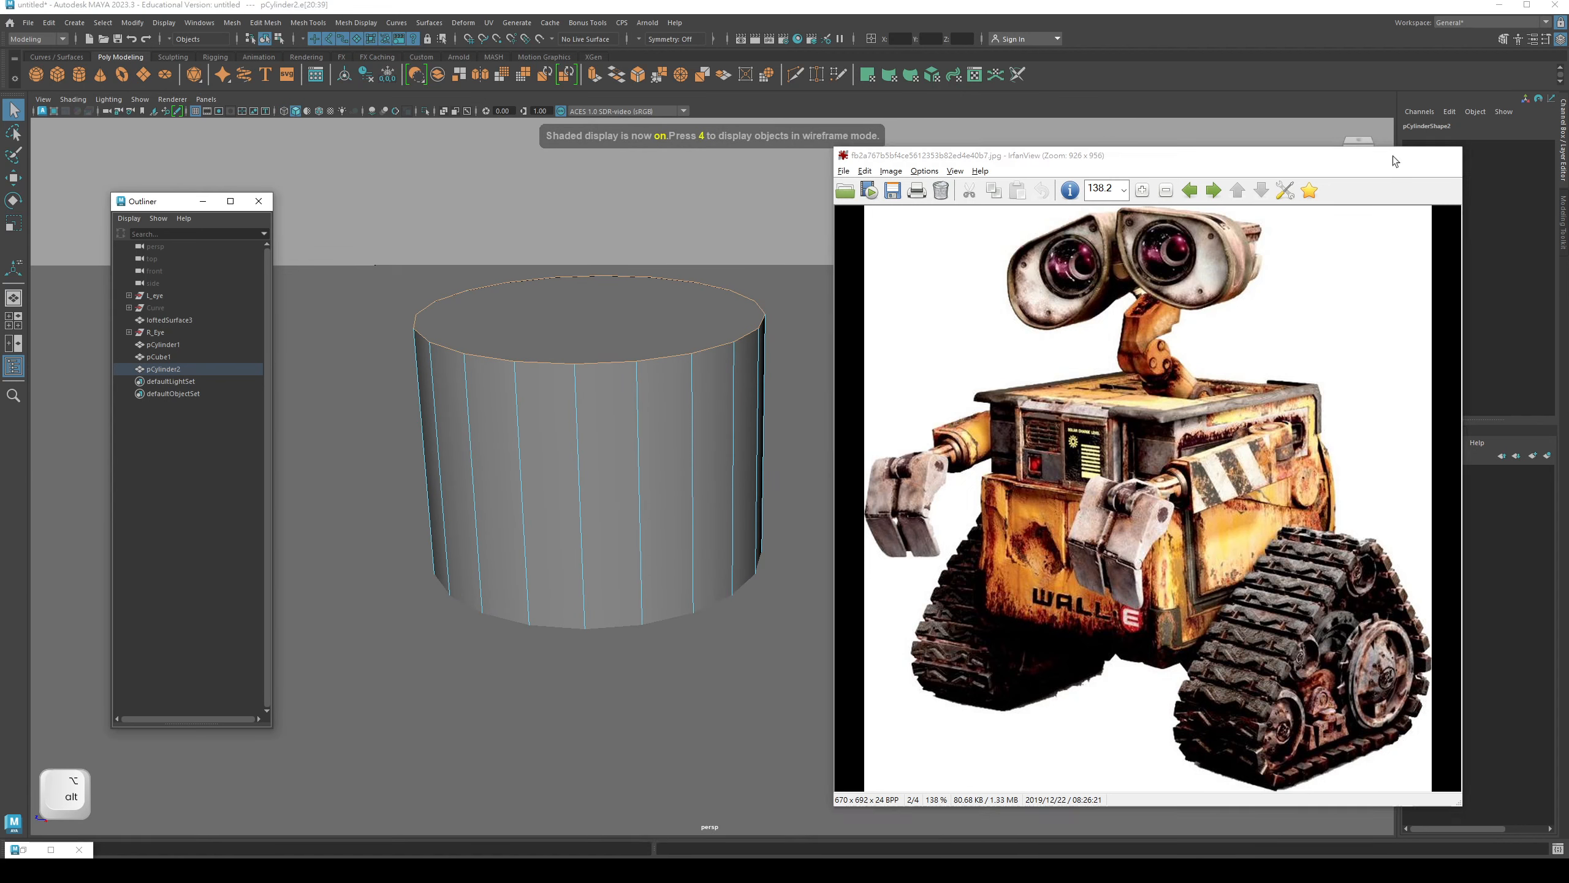
- Bevel the selected top rim edges with a reduced fraction and 4 segments, and return to object mode
{"action": "left_click", "coordinate": [1393, 155]}
{"action": "left_click", "coordinate": [1502, 39]}
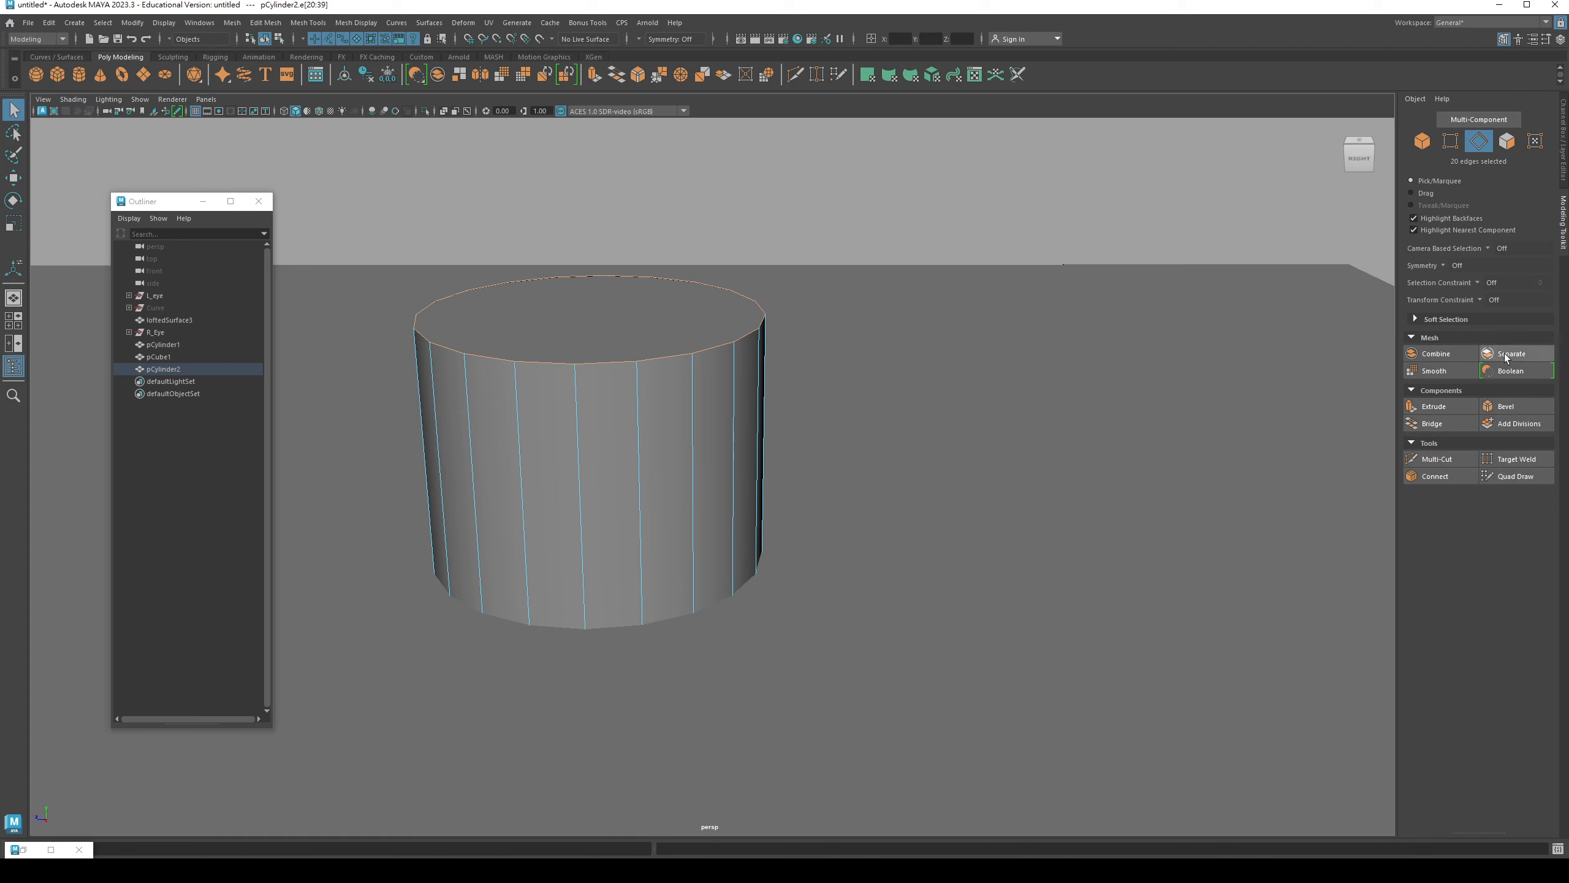
{"action": "left_click", "coordinate": [1505, 408]}
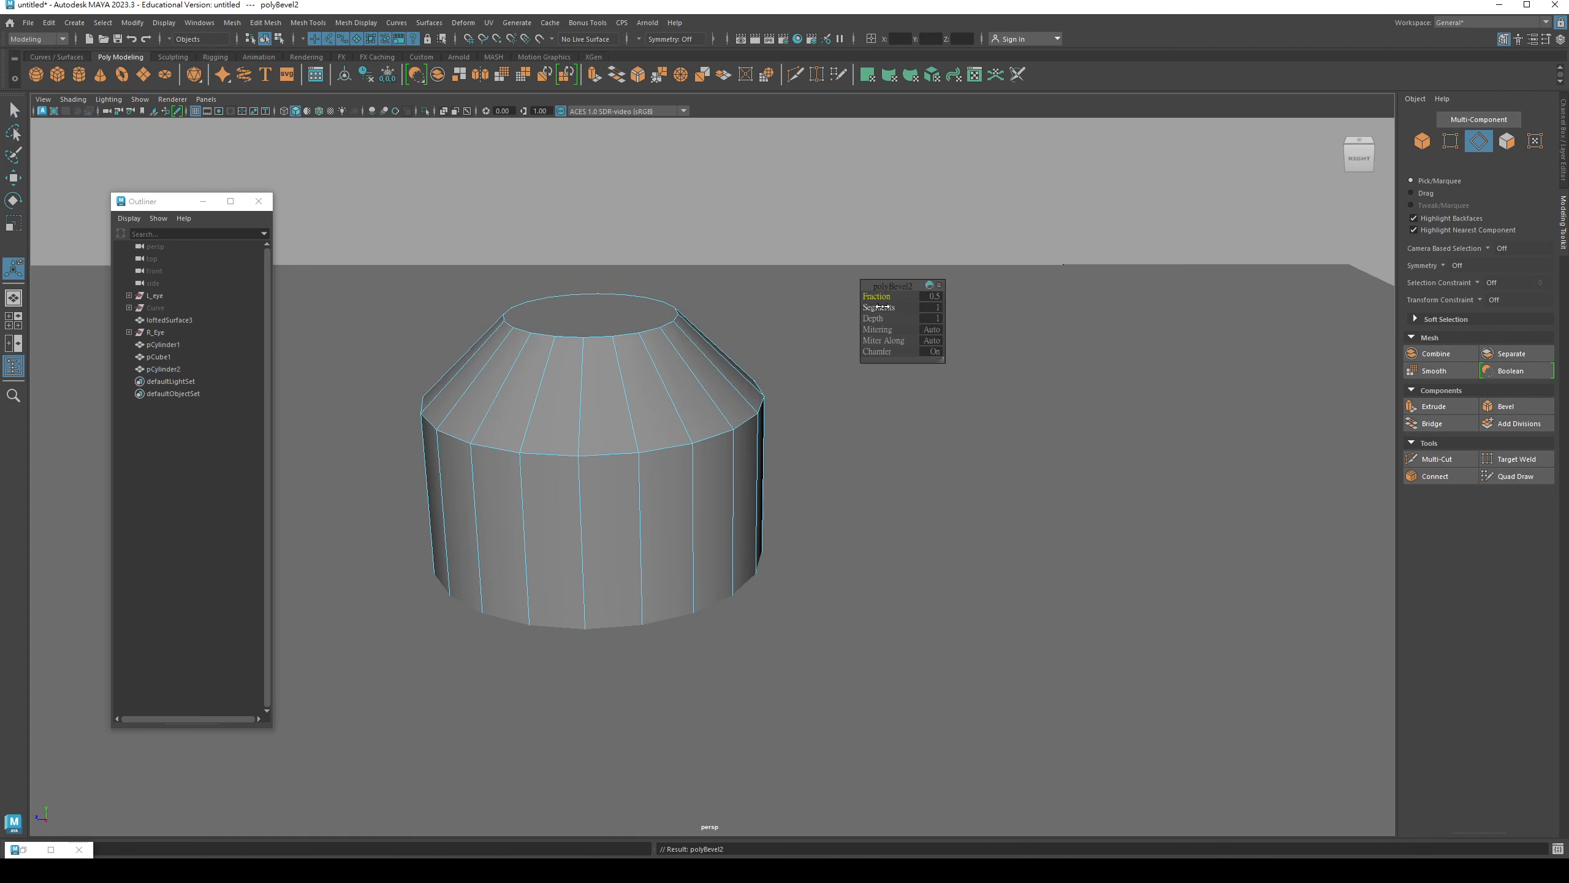
{"action": "left_click_drag", "start_coordinate": [877, 299], "coordinate": [876, 303]}
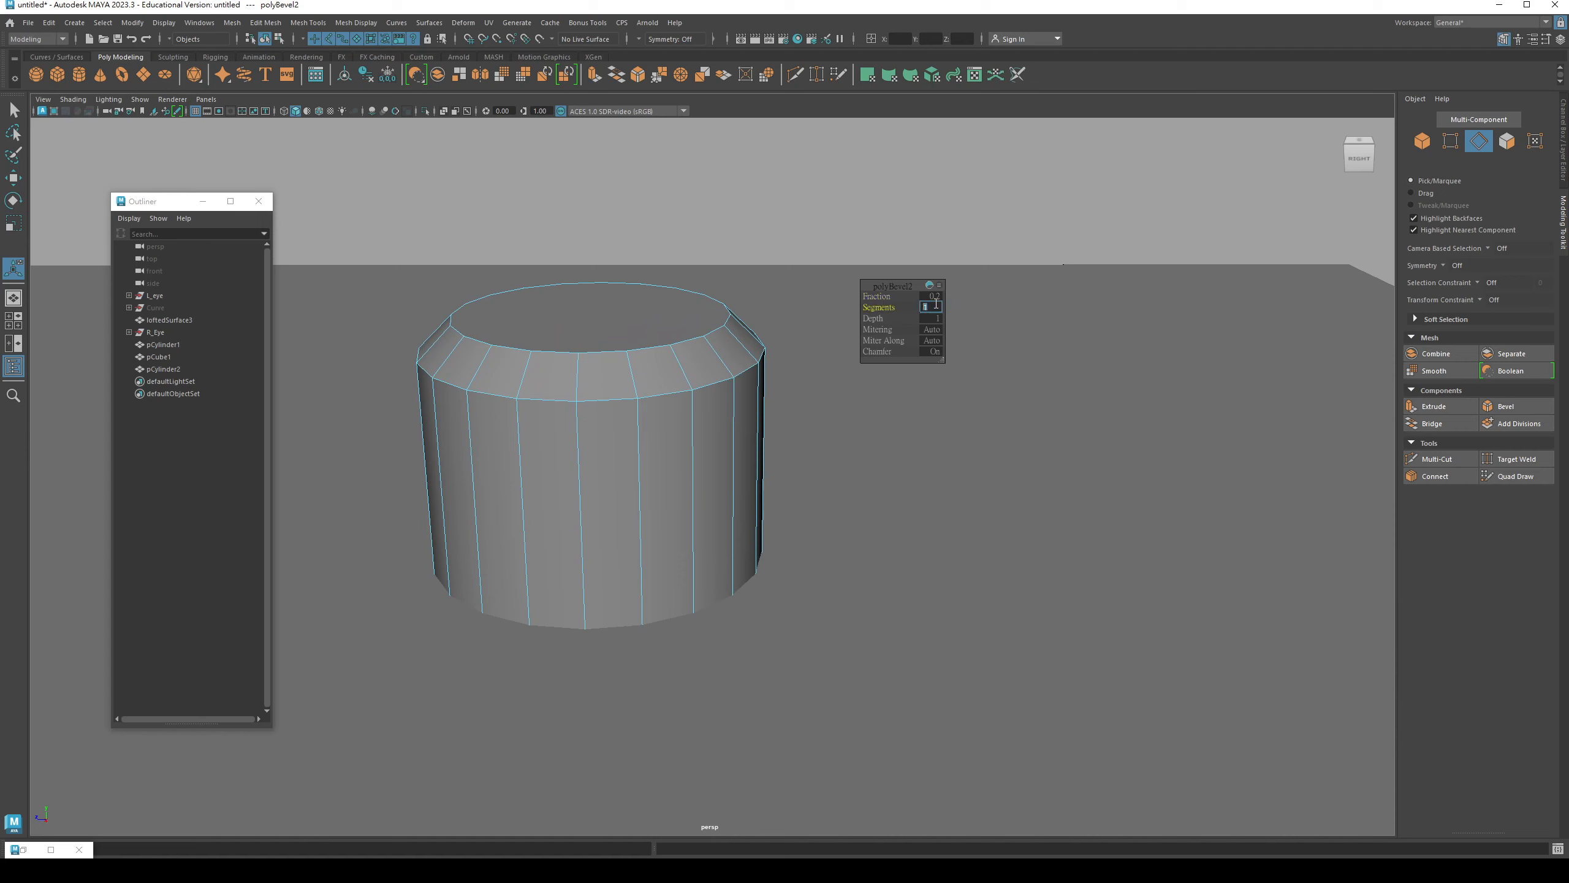
{"action": "type", "text": "4"}
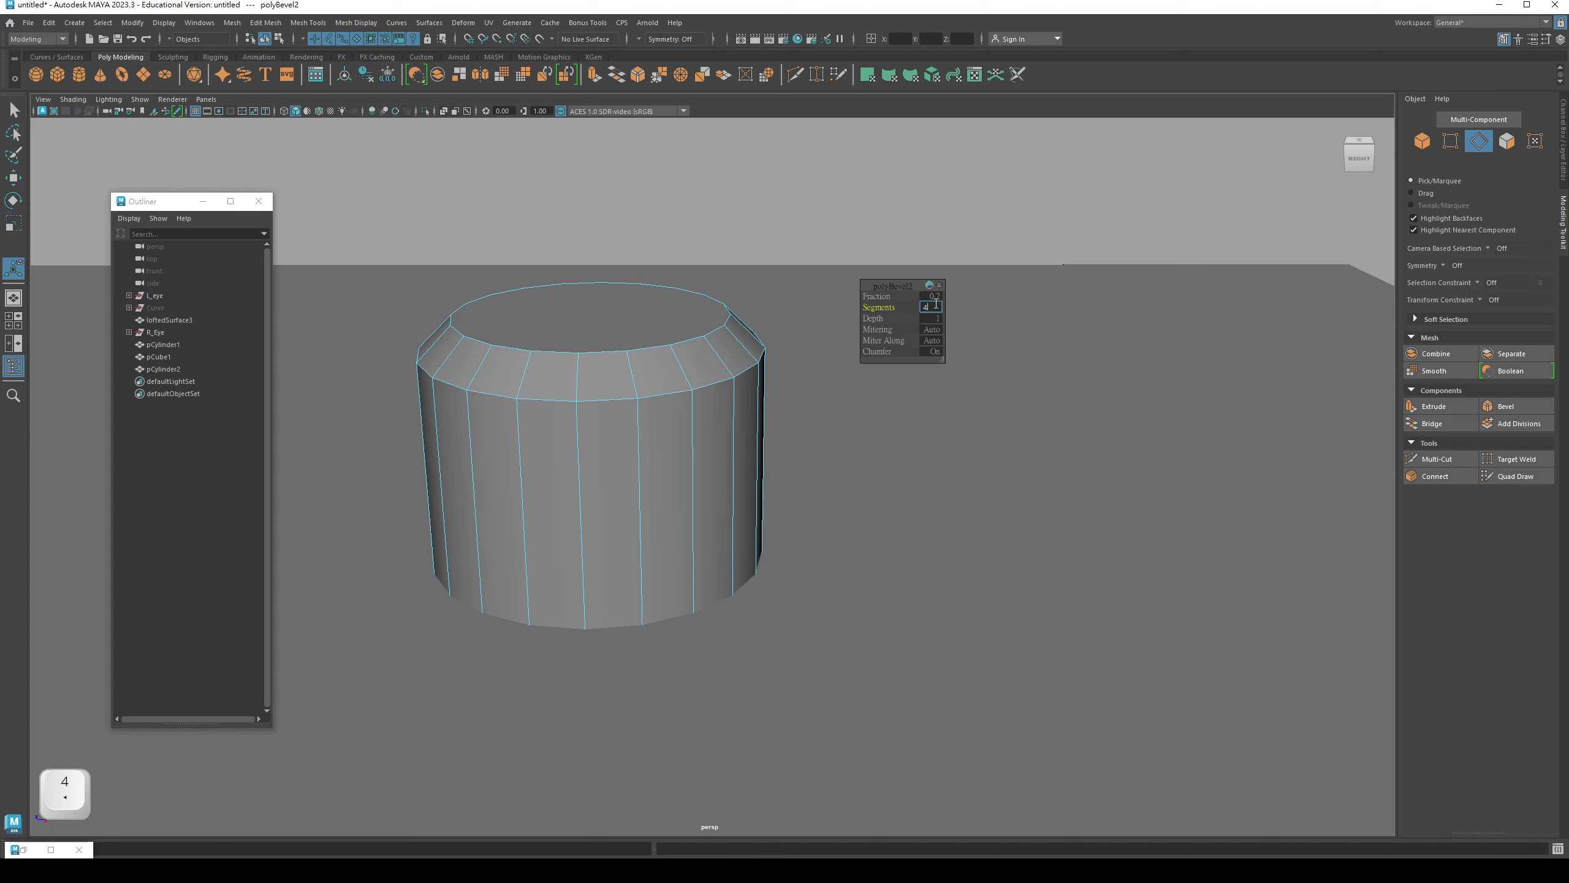
{"action": "key", "text": "Return"}
{"action": "right_click_drag", "start_coordinate": [526, 357], "coordinate": [553, 335]}
{"action": "key", "text": "q"}
{"action": "left_click", "coordinate": [545, 241]}
- Insert a horizontal edge loop near the bottom of the small cylinder with Multi-Cut
{"action": "left_click_drag", "start_coordinate": [544, 485], "coordinate": [702, 549], "text": "alt"}
{"action": "left_click", "coordinate": [682, 465]}
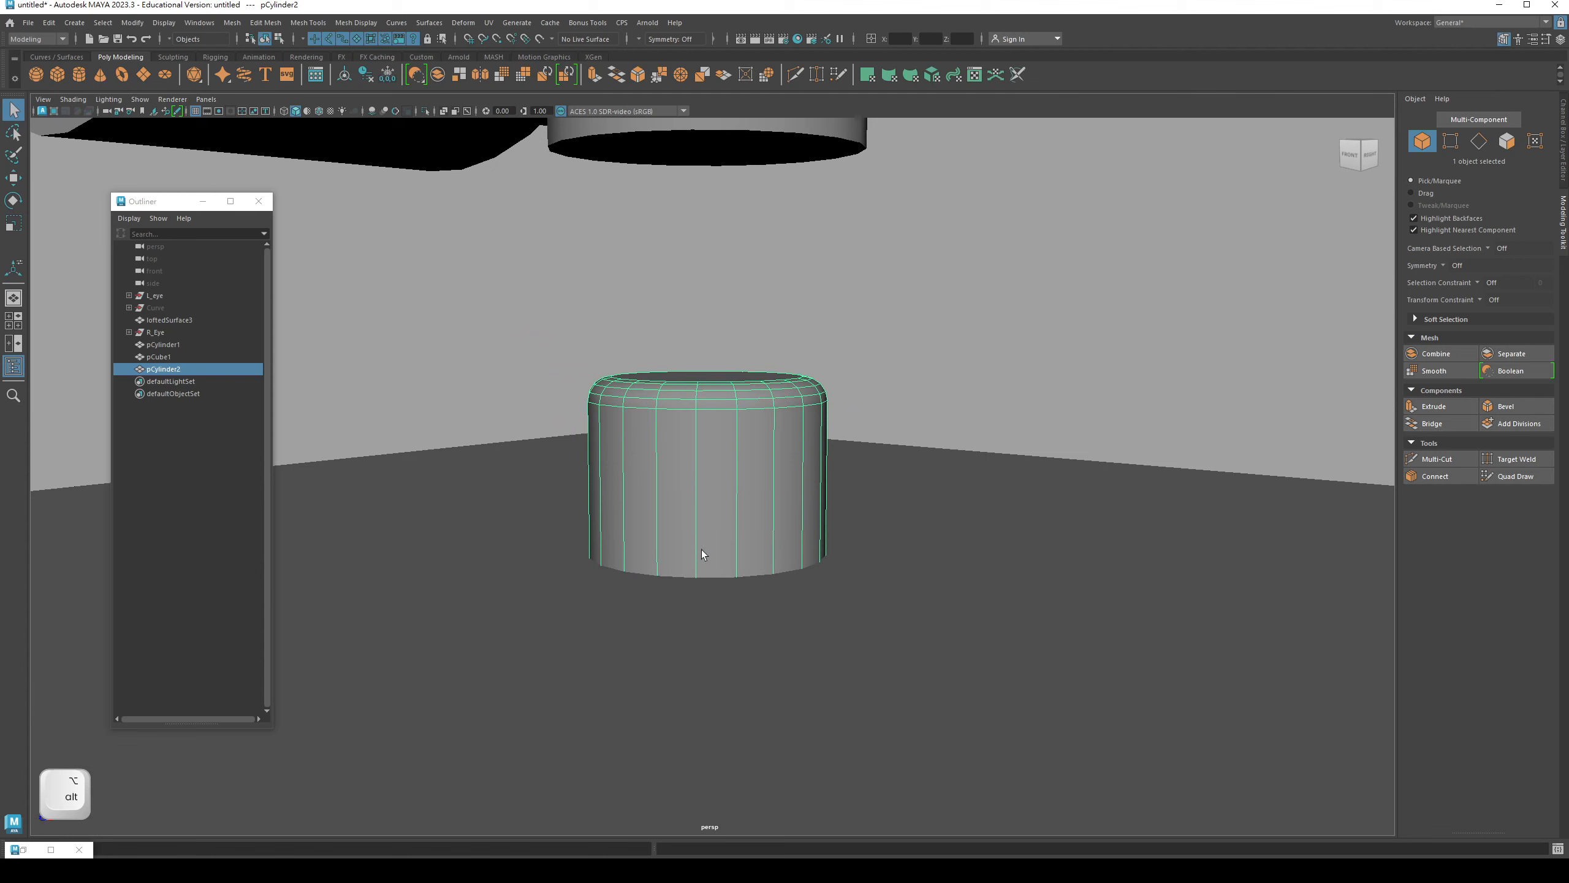
{"action": "left_click", "coordinate": [1425, 460]}
{"action": "key", "text": "ctrl"}
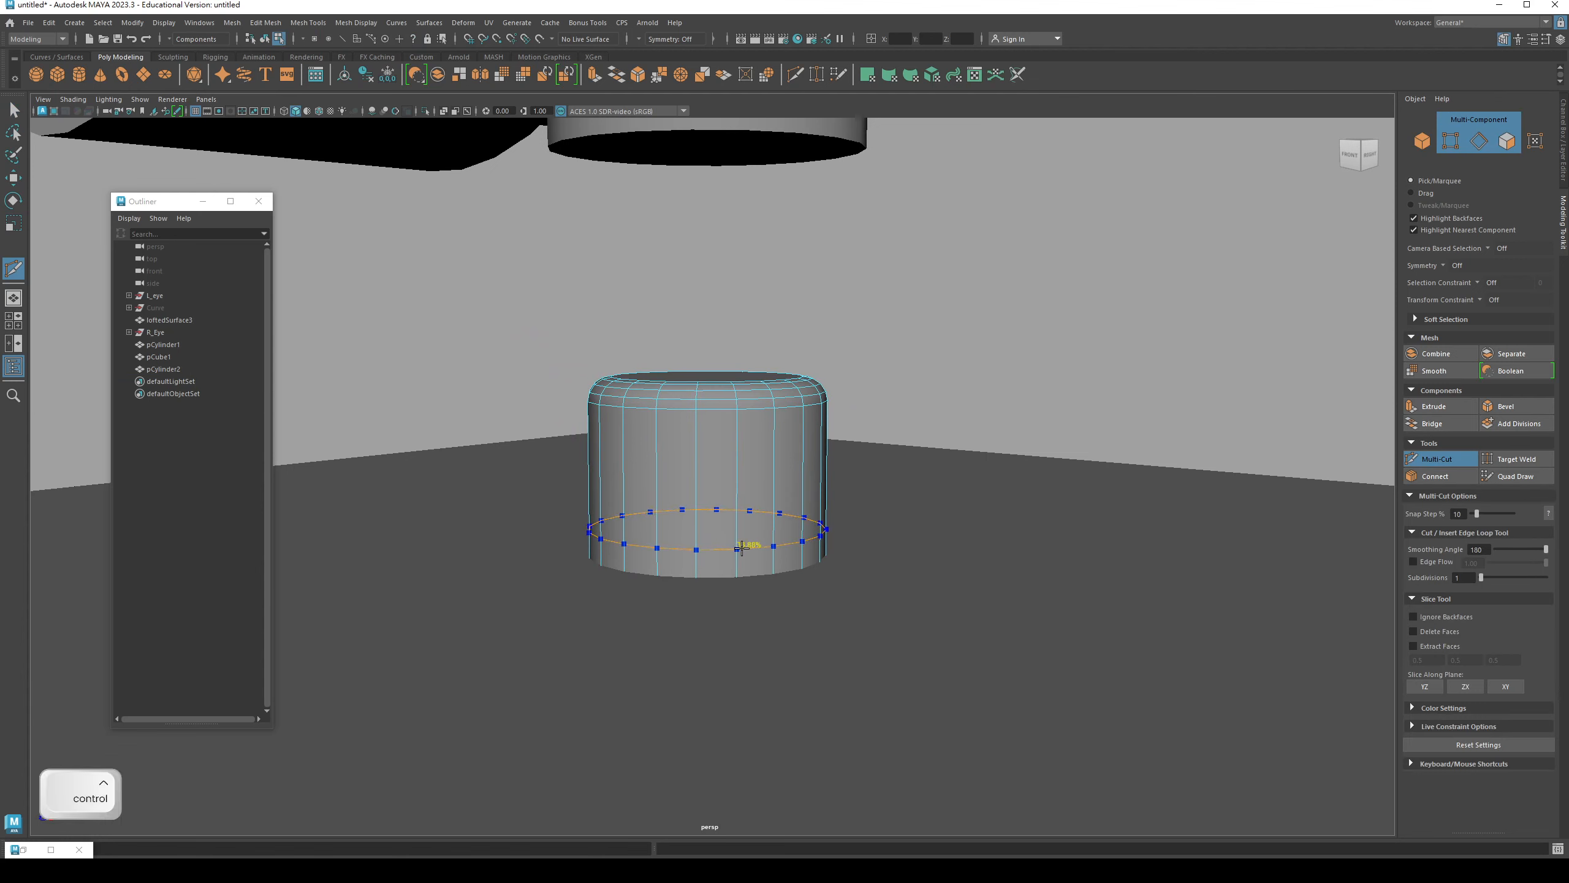
{"action": "key", "text": "q"}
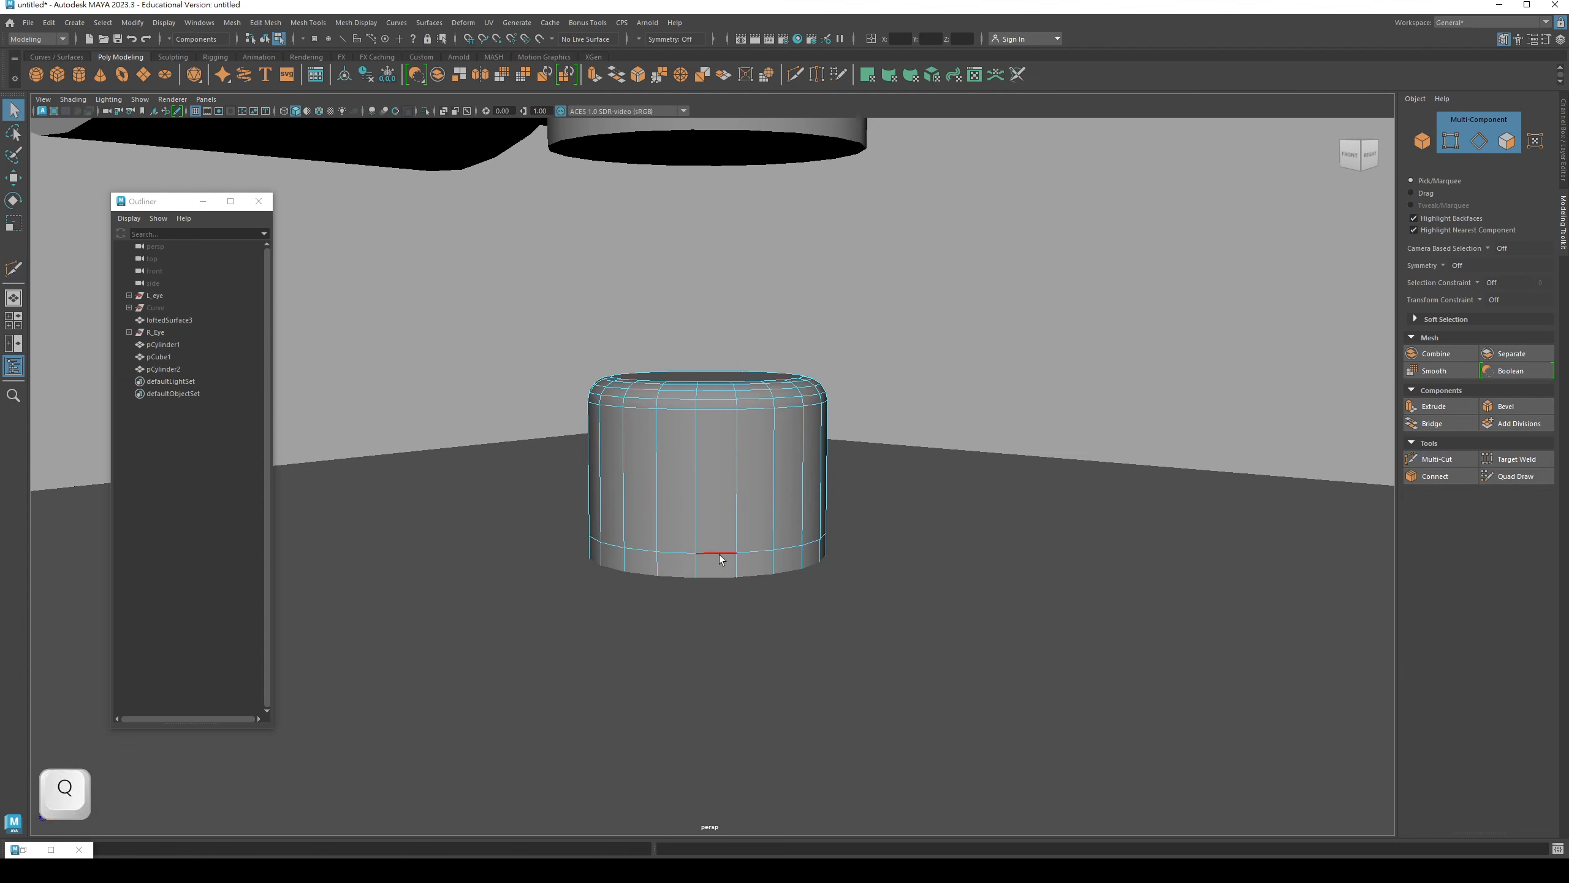
- Extrude the band of 20 faces around the small cylinder's bottom outward to form a thin base flange
{"action": "right_click", "coordinate": [719, 555]}
{"action": "left_click", "coordinate": [720, 543]}
{"action": "key", "text": "4"}
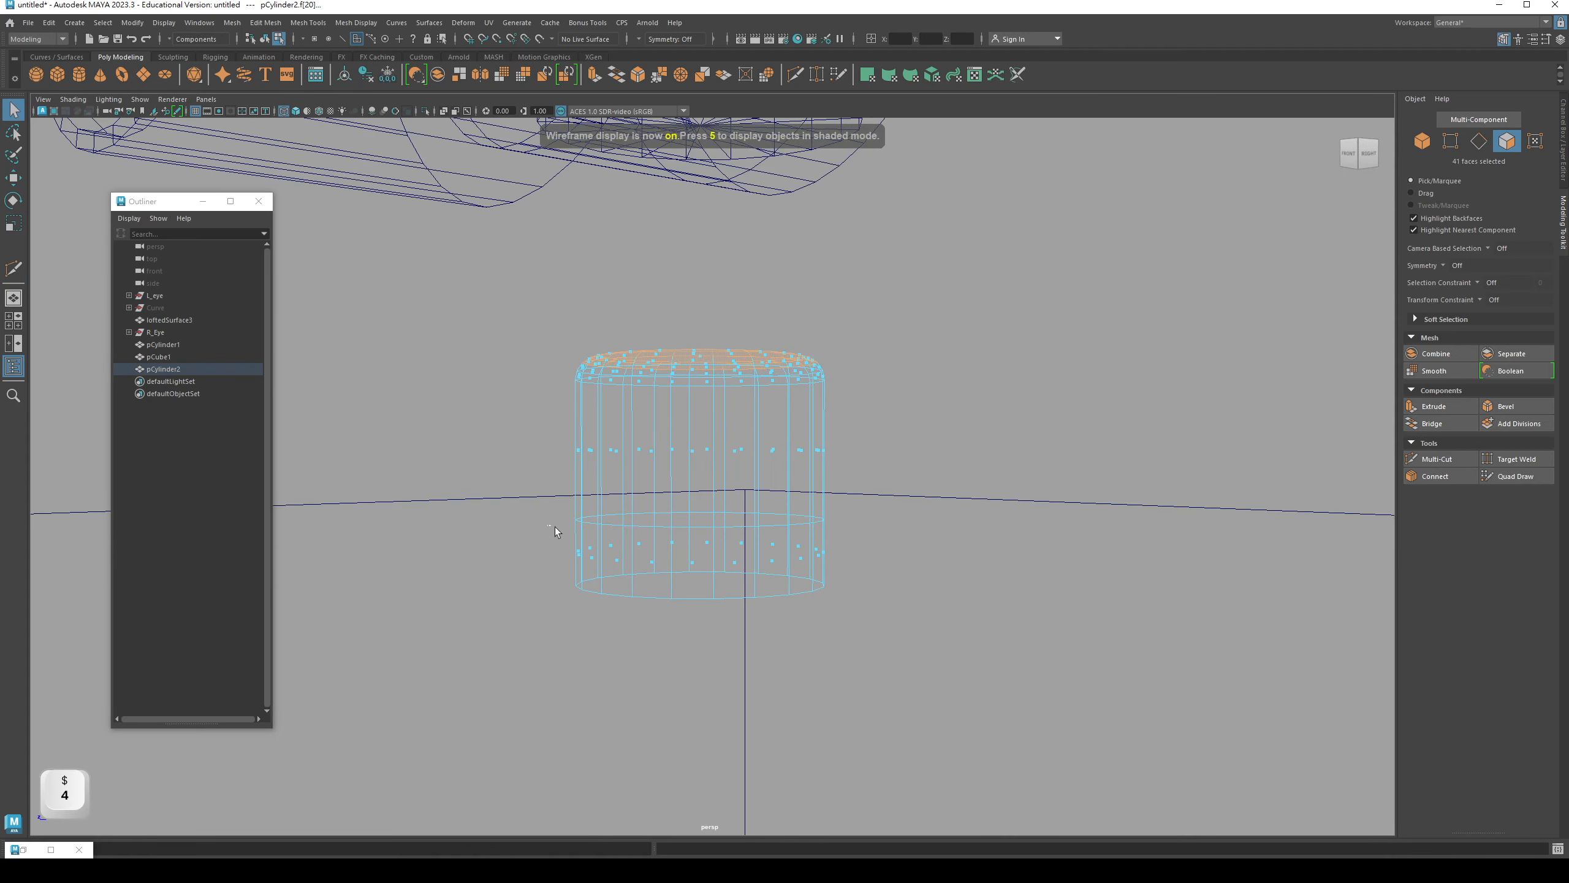
{"action": "key", "text": "5"}
{"action": "mouse_move", "coordinate": [804, 618]}
{"action": "left_mouse_down", "text": "alt"}
{"action": "mouse_move", "coordinate": [935, 483]}
{"action": "mouse_move", "coordinate": [902, 520]}
{"action": "mouse_move", "coordinate": [613, 524]}
{"action": "mouse_move", "coordinate": [732, 507]}
{"action": "left_mouse_up", "text": "alt"}
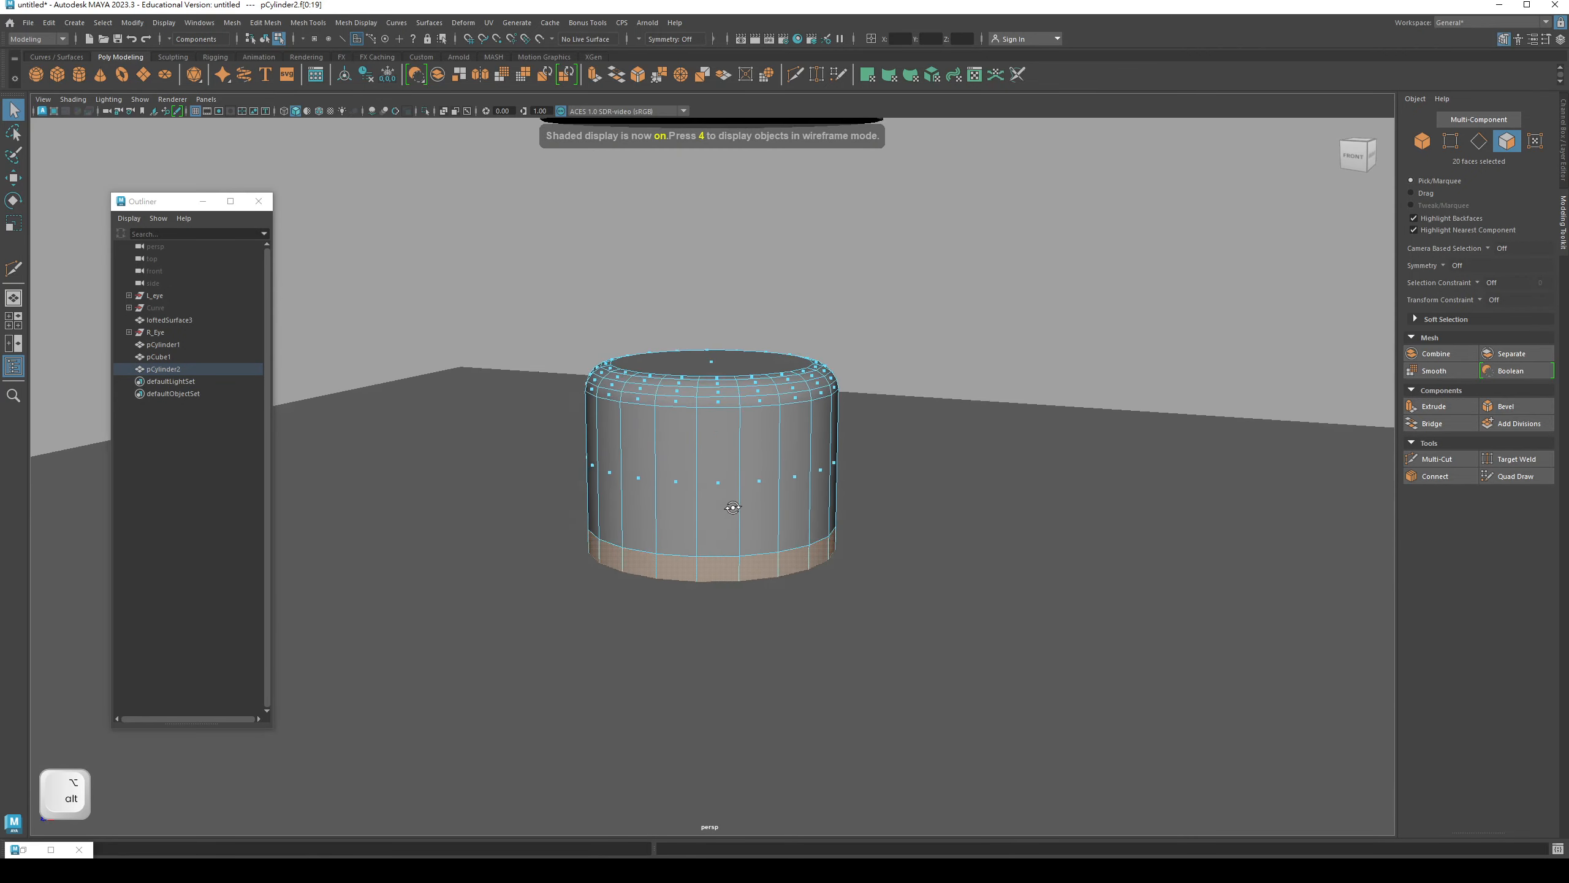
{"action": "left_click", "coordinate": [1411, 406]}
{"action": "left_click_drag", "start_coordinate": [878, 560], "coordinate": [789, 388]}
{"action": "key", "text": "q"}
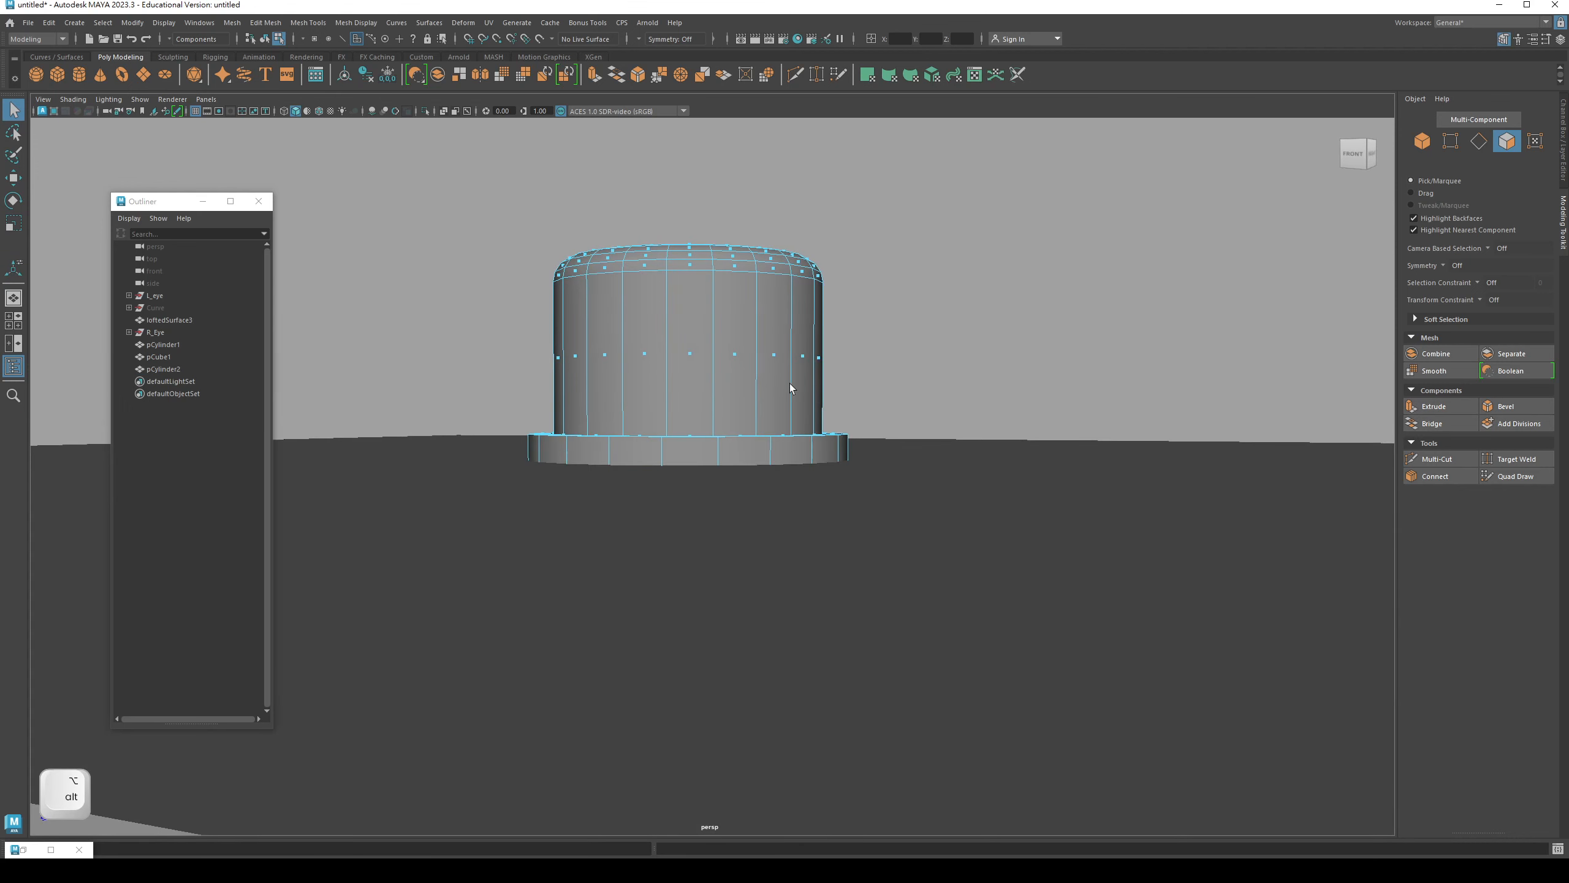
- In the side view, raise the flange's lowest 40 vertices to about Y 7.94, level with the top of the body cube
{"action": "right_click", "coordinate": [720, 370]}
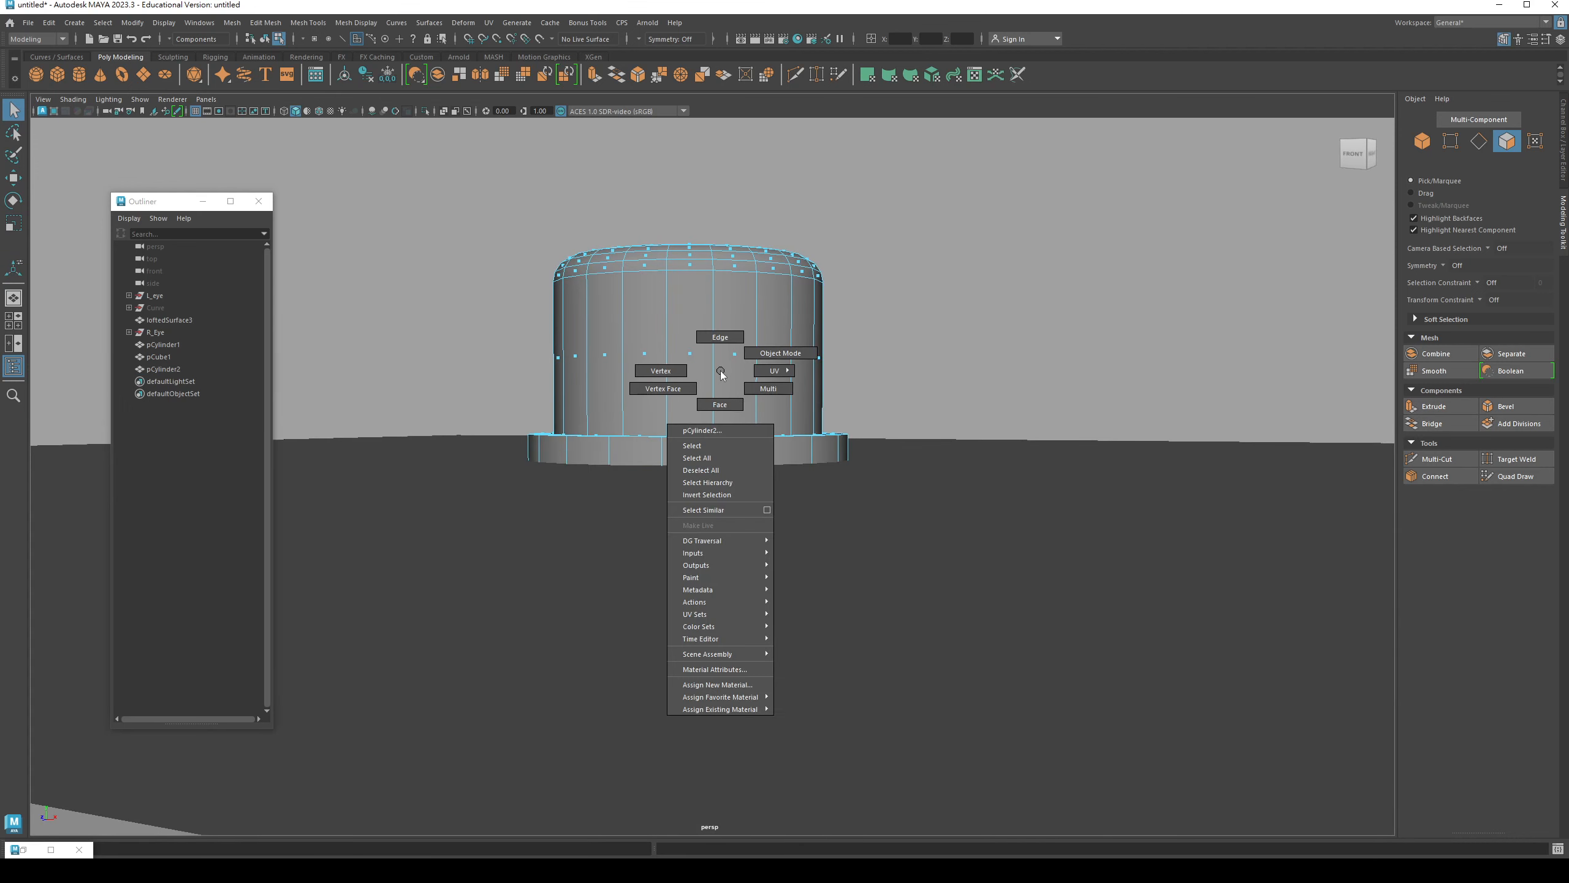
{"action": "left_click", "coordinate": [682, 377]}
{"action": "key", "text": "space"}
{"action": "left_click_drag", "start_coordinate": [682, 377], "coordinate": [799, 406]}
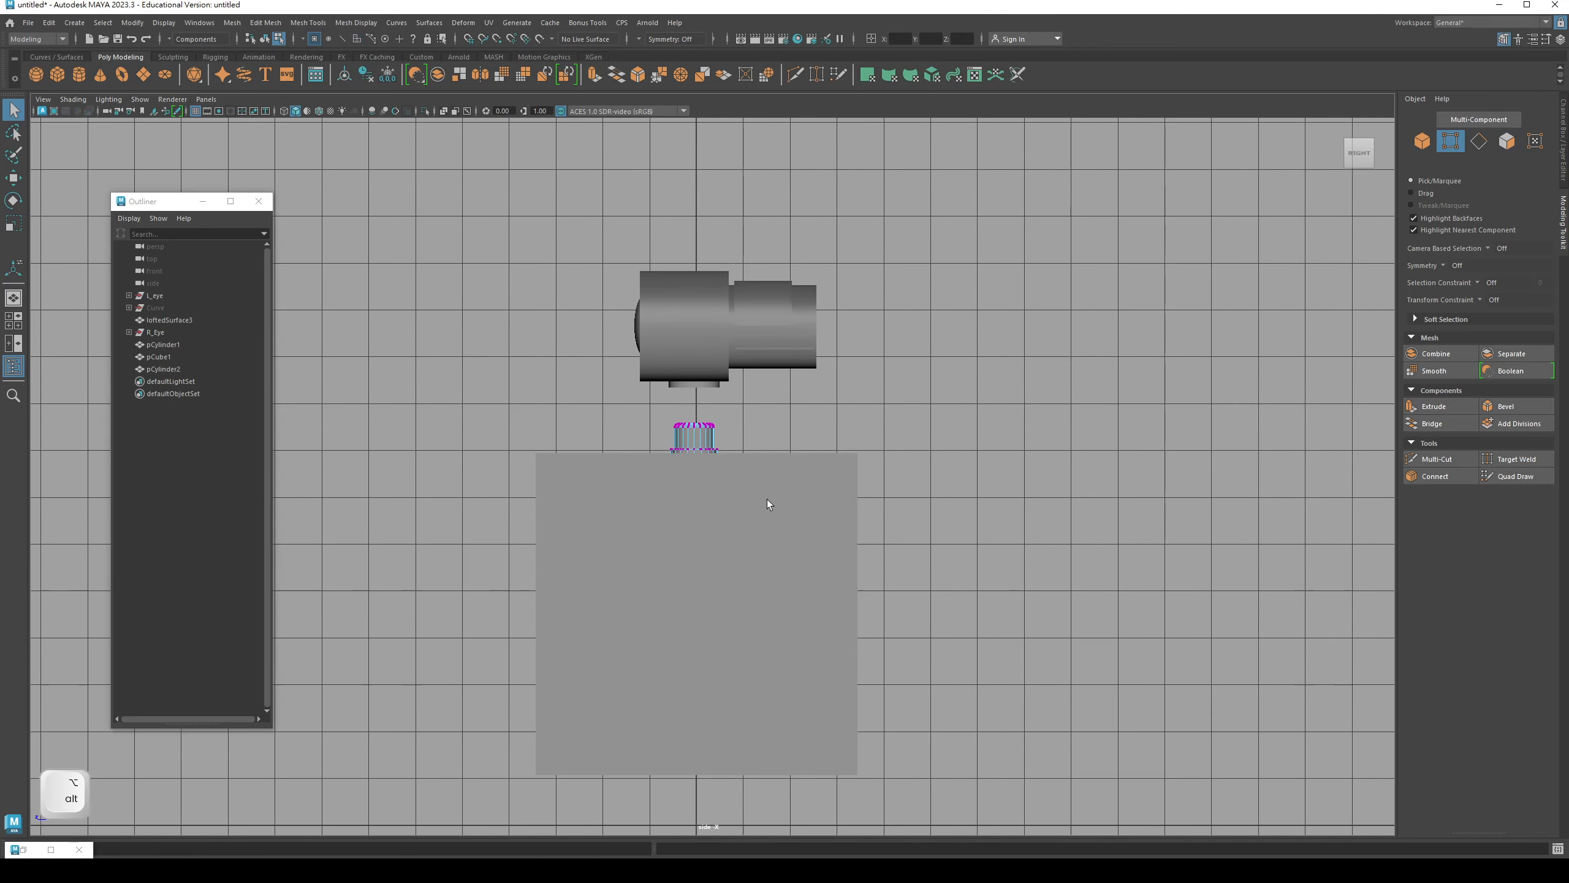
{"action": "key", "text": "4"}
{"action": "right_click_drag", "start_coordinate": [649, 469], "coordinate": [662, 420], "text": "alt"}
{"action": "key", "text": "q"}
{"action": "left_click_drag", "start_coordinate": [662, 420], "coordinate": [846, 459]}
{"action": "key", "text": "w"}
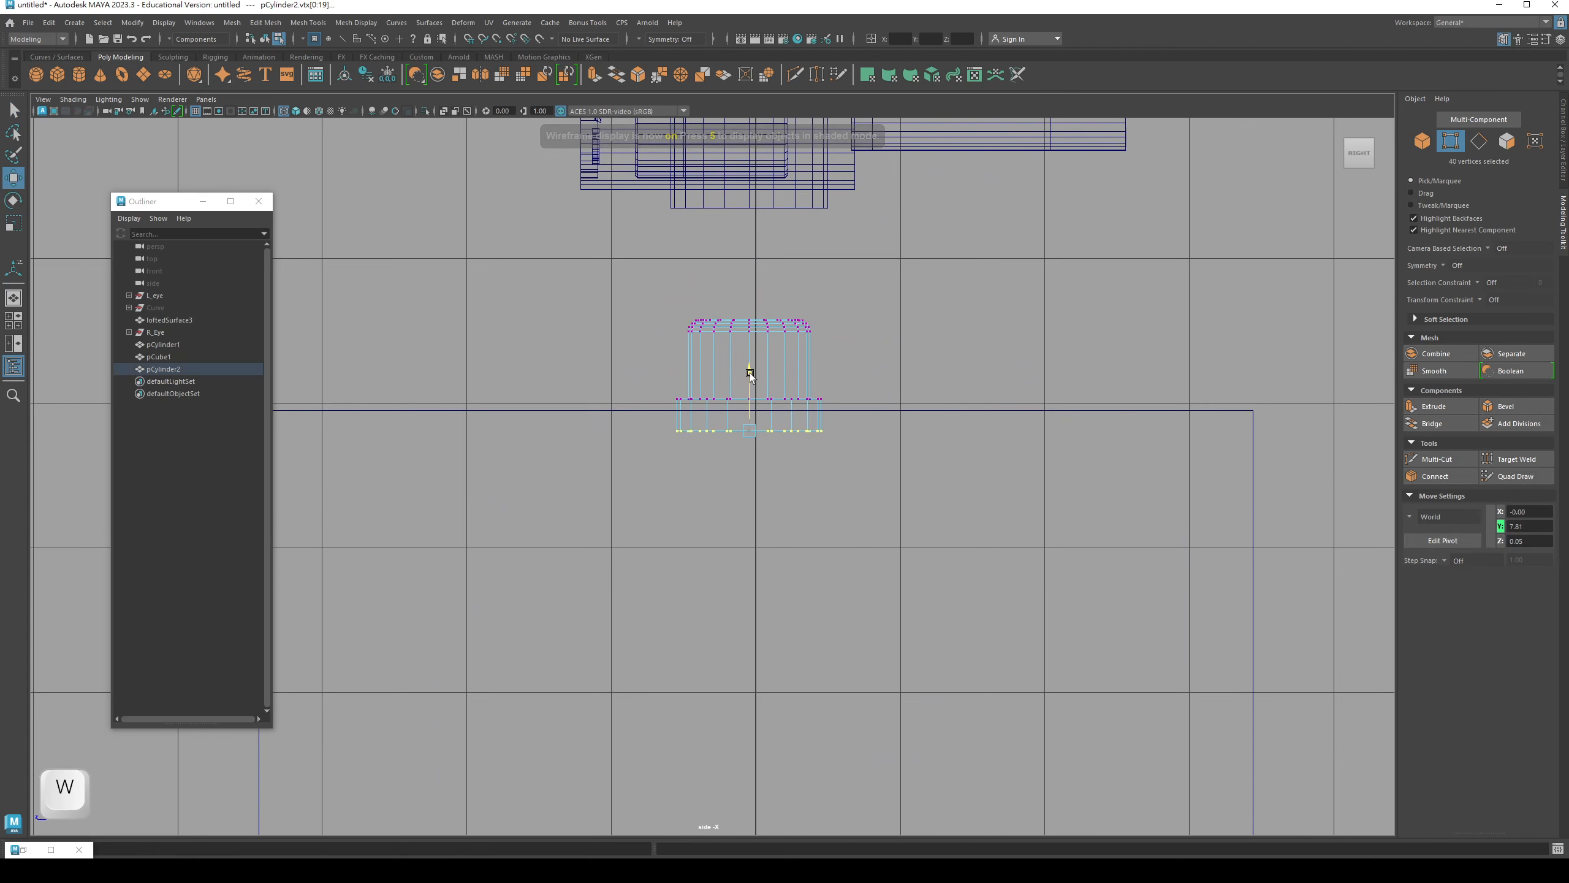
{"action": "left_click_drag", "start_coordinate": [749, 371], "coordinate": [748, 354]}
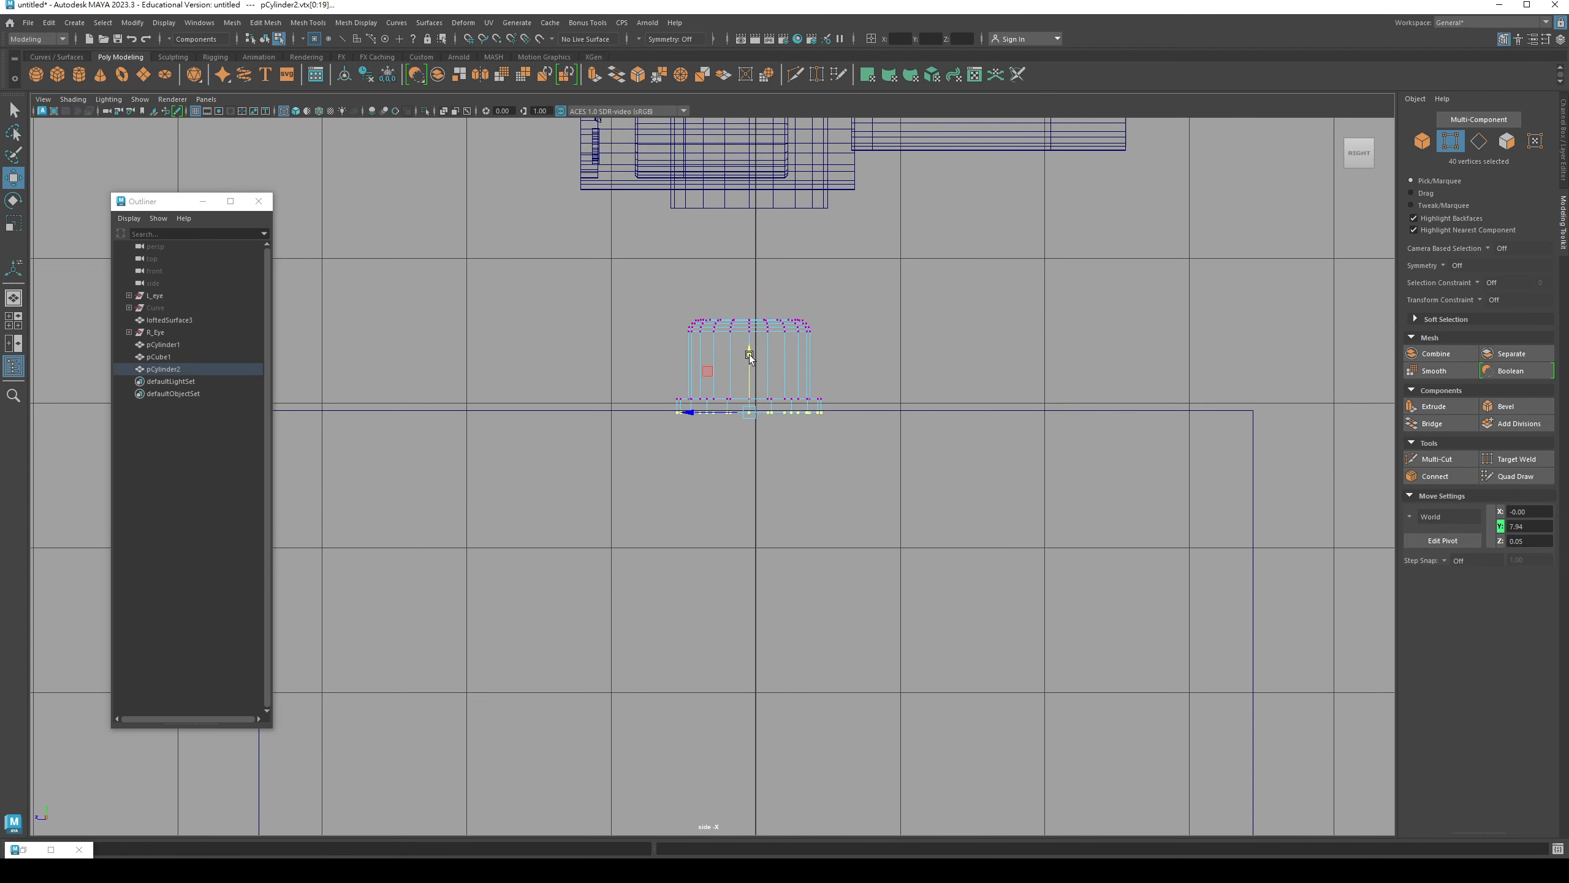
- Open the Wall-E reference photo beside the model and compare its neck with the gap between eyes and body in side view
{"action": "key", "text": "space"}
{"action": "left_click", "coordinate": [749, 356]}
{"action": "key", "text": "5"}
{"action": "mouse_move", "coordinate": [747, 291]}
{"action": "left_mouse_down", "text": "alt"}
{"action": "mouse_move", "coordinate": [767, 462]}
{"action": "mouse_move", "coordinate": [797, 445]}
{"action": "mouse_move", "coordinate": [760, 516]}
{"action": "mouse_move", "coordinate": [686, 505]}
{"action": "mouse_move", "coordinate": [742, 502]}
{"action": "left_mouse_up", "text": "alt"}
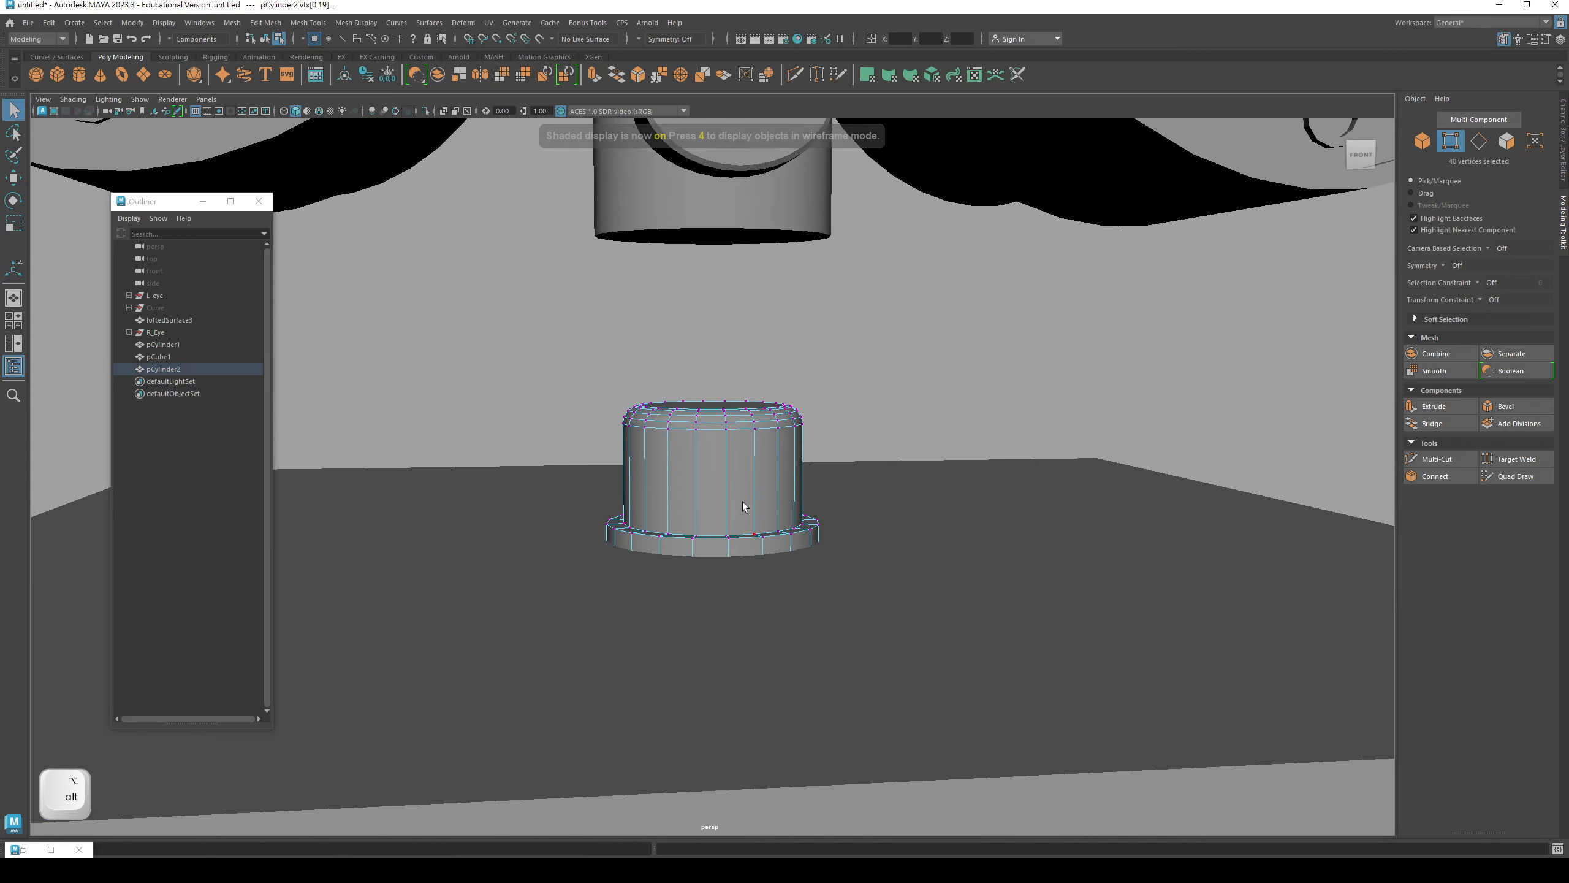
{"action": "scroll", "coordinate": [742, 502], "scroll_direction": "down", "scroll_amount": 6}
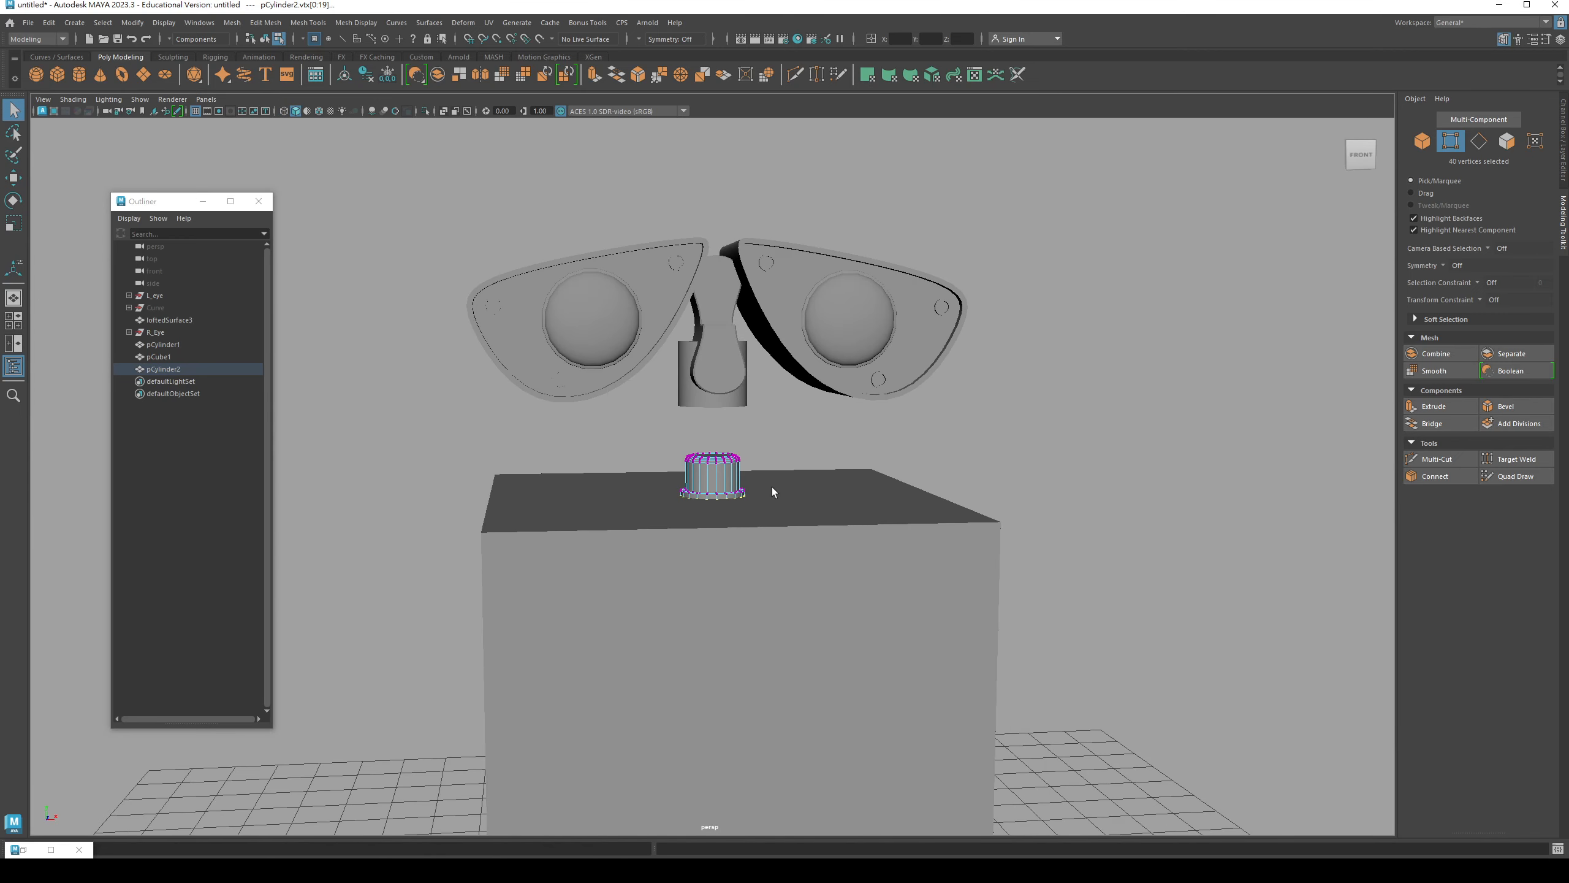
{"action": "key", "text": "alt+Tab"}
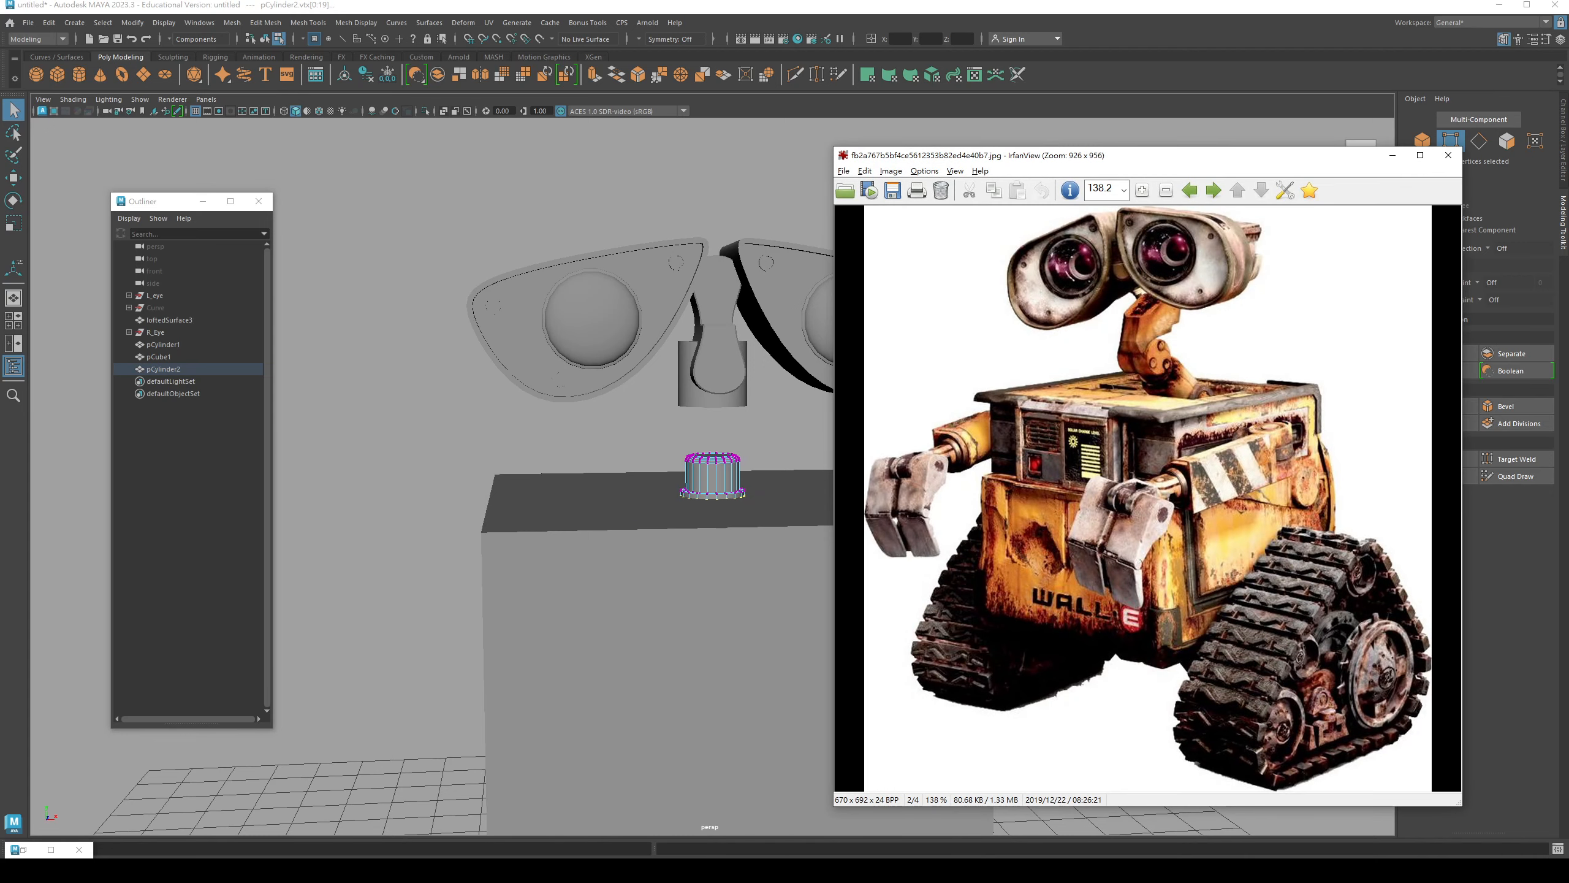
{"action": "left_click_drag", "start_coordinate": [600, 429], "coordinate": [659, 386], "text": "alt"}
{"action": "middle_click_drag", "start_coordinate": [658, 386], "coordinate": [440, 445], "text": "alt"}
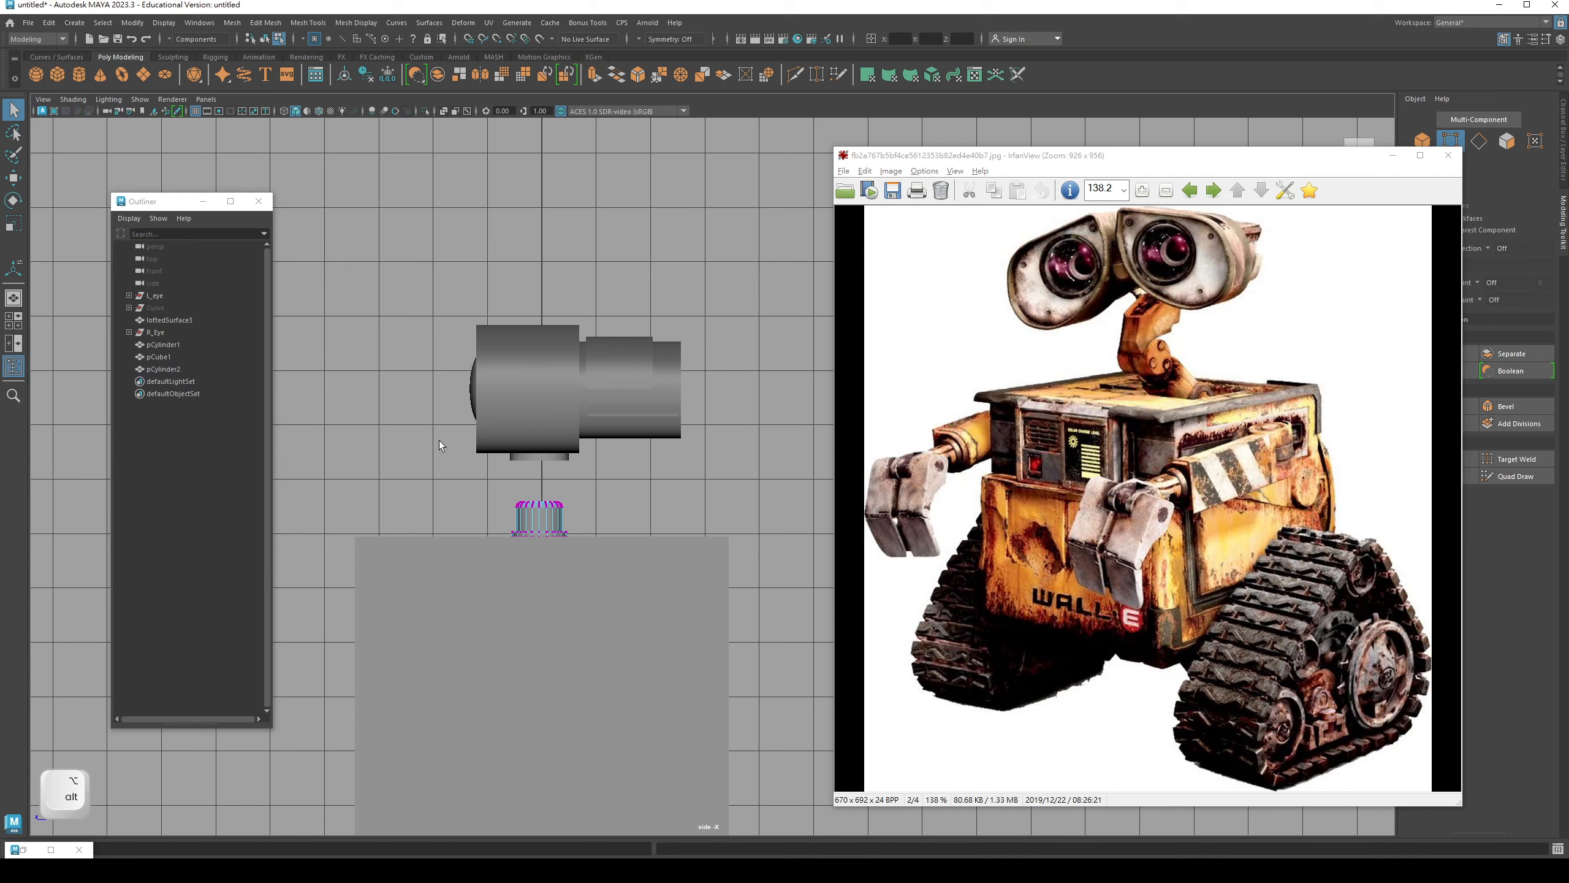
- Select both eye groups, the lofted surface and the cylinder beneath the eyes, and raise them together to about Y 11.10
{"action": "left_click", "coordinate": [164, 295]}
{"action": "left_click", "coordinate": [158, 332], "text": "shift"}
{"action": "key", "text": "w"}
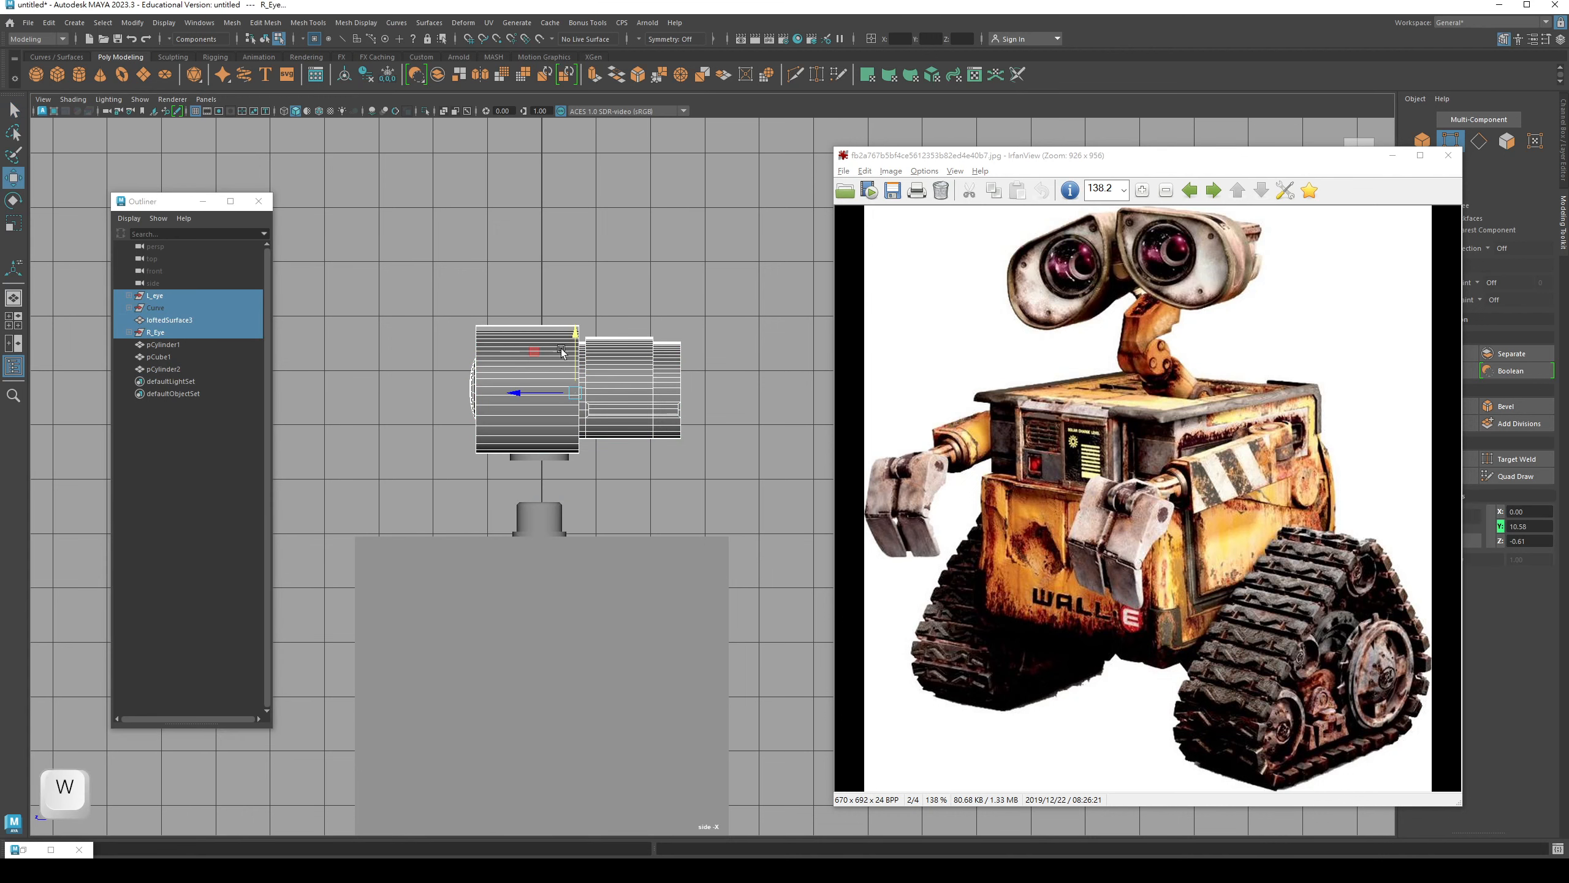
{"action": "left_click_drag", "start_coordinate": [574, 346], "coordinate": [583, 264]}
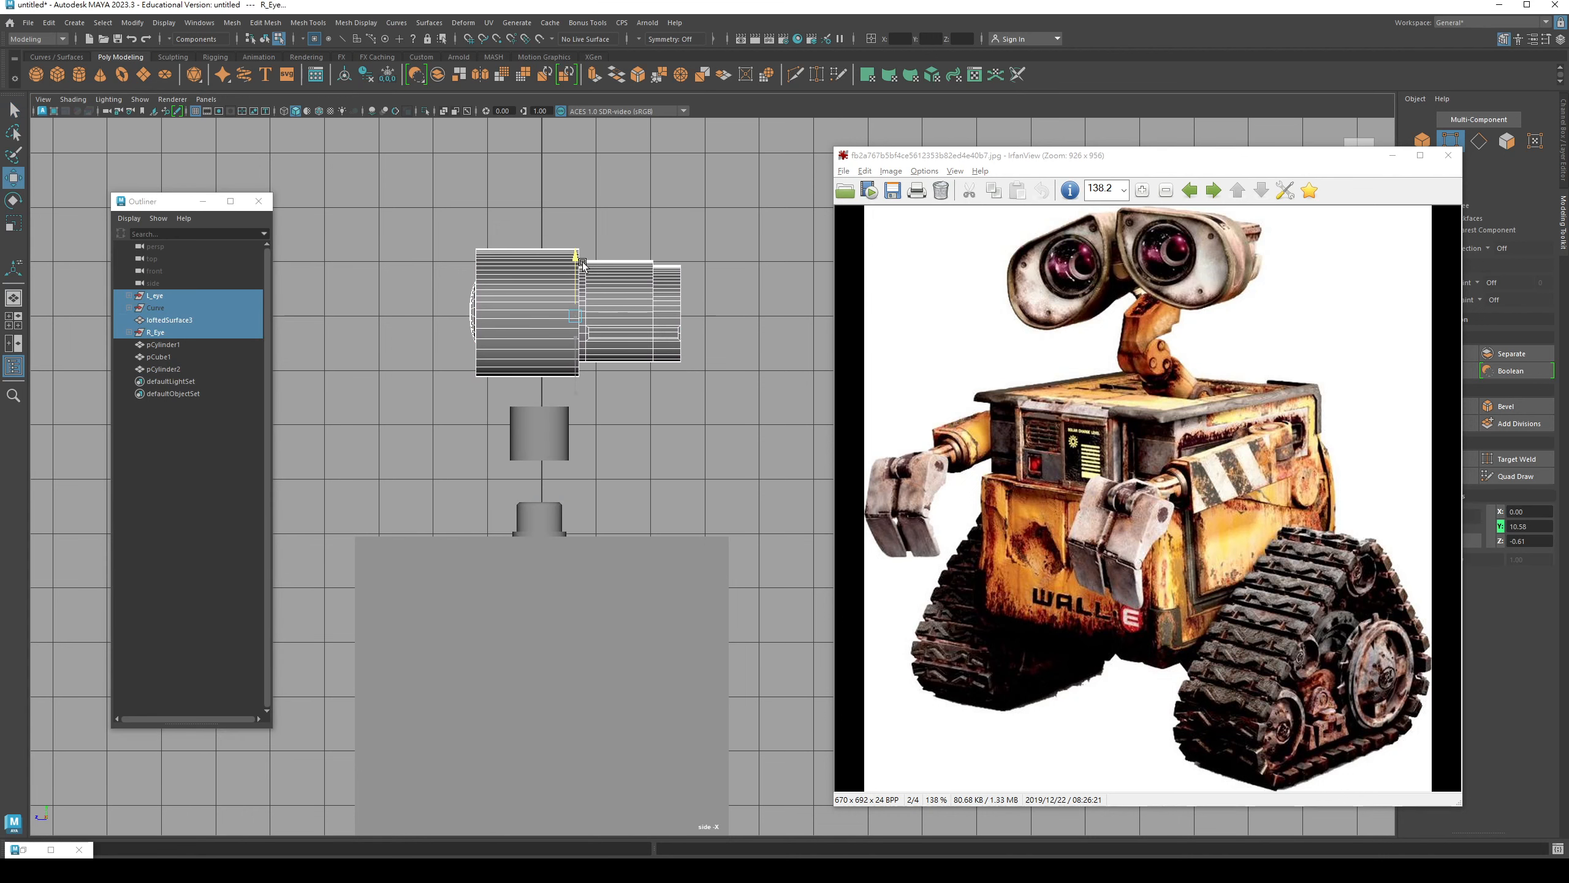
{"action": "key", "text": "ctrl+z"}
{"action": "left_click", "coordinate": [163, 345], "text": "ctrl"}
{"action": "key", "text": "w"}
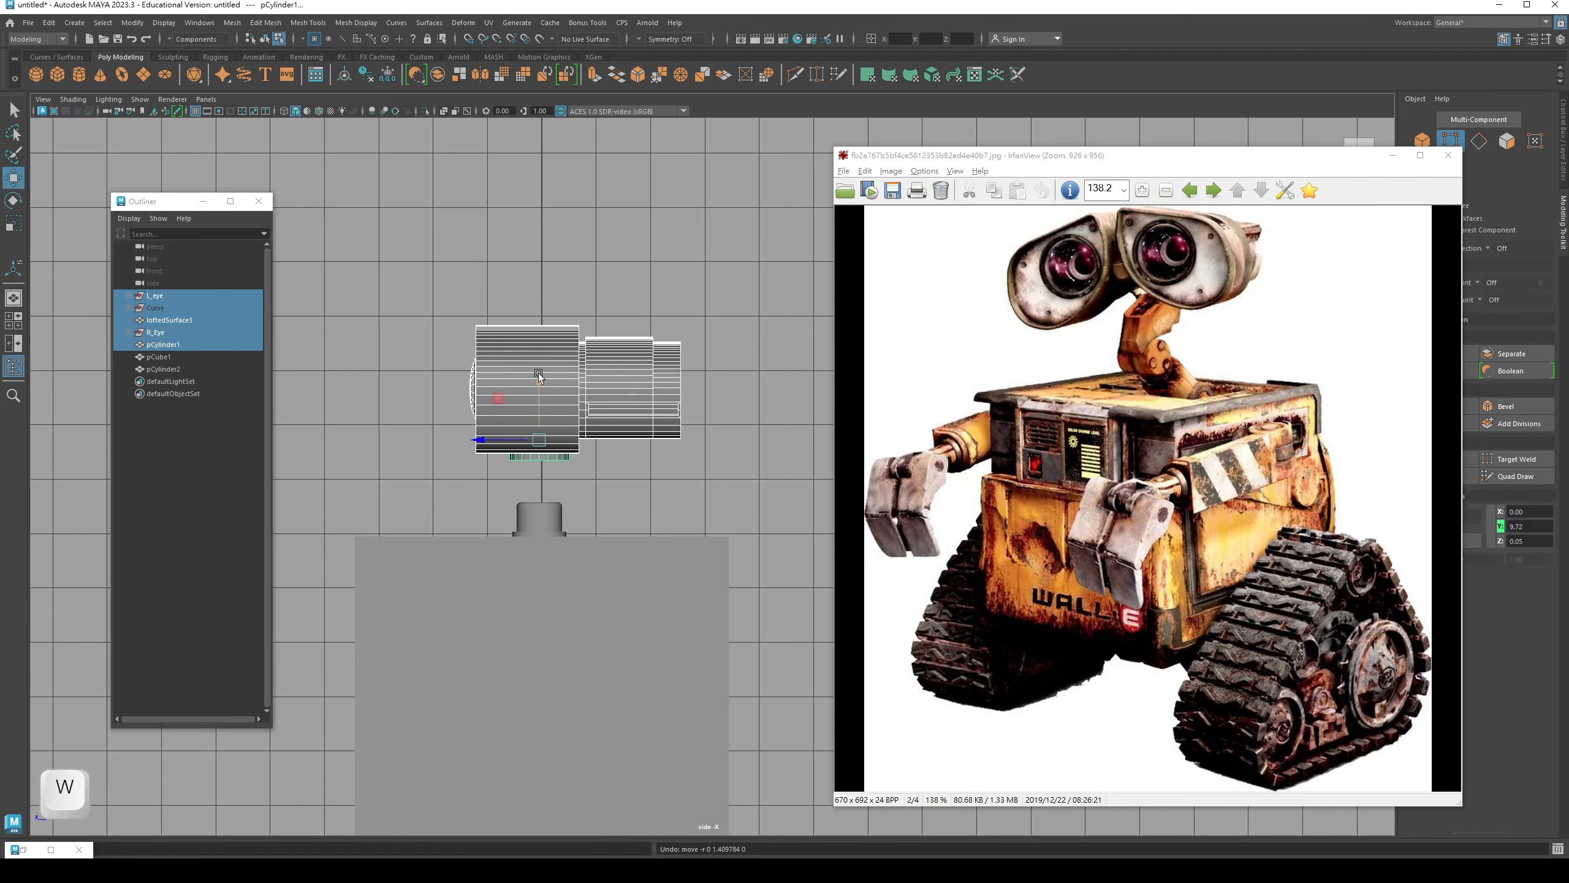
{"action": "left_click_drag", "start_coordinate": [538, 375], "coordinate": [546, 326]}
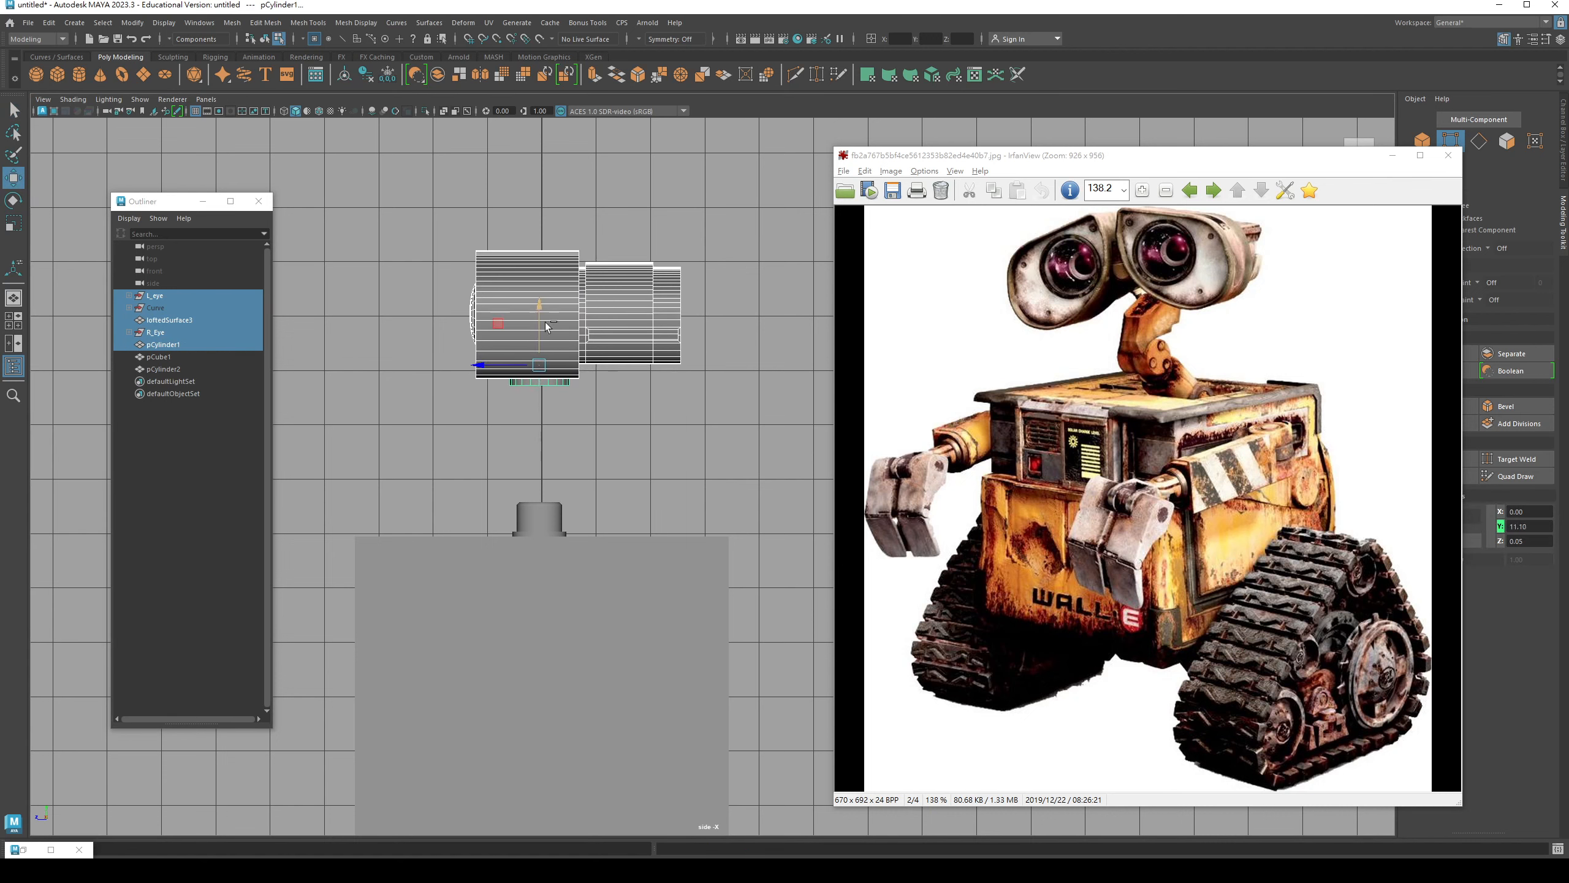
- Raise the upper vertices of the flanged neck base to make it slightly taller, return to object mode and clear the selection
{"action": "key", "text": "q"}
{"action": "right_click_drag", "start_coordinate": [530, 507], "coordinate": [467, 502]}
{"action": "key", "text": "q"}
{"action": "left_click_drag", "start_coordinate": [497, 487], "coordinate": [590, 516]}
{"action": "key", "text": "w"}
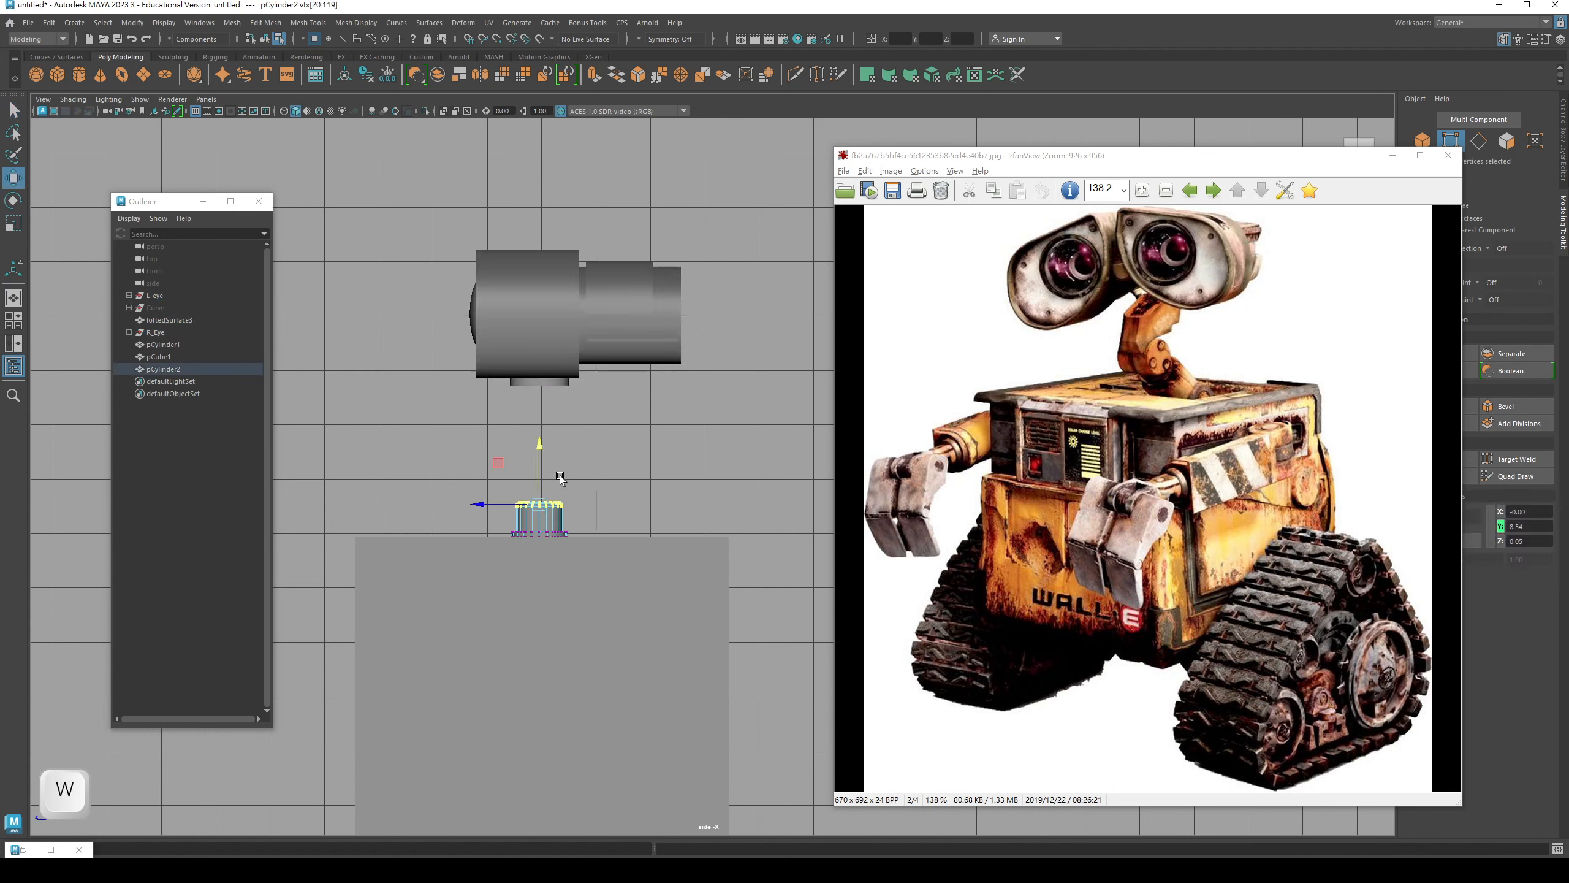
{"action": "left_click_drag", "start_coordinate": [538, 445], "coordinate": [538, 434]}
{"action": "key", "text": "q"}
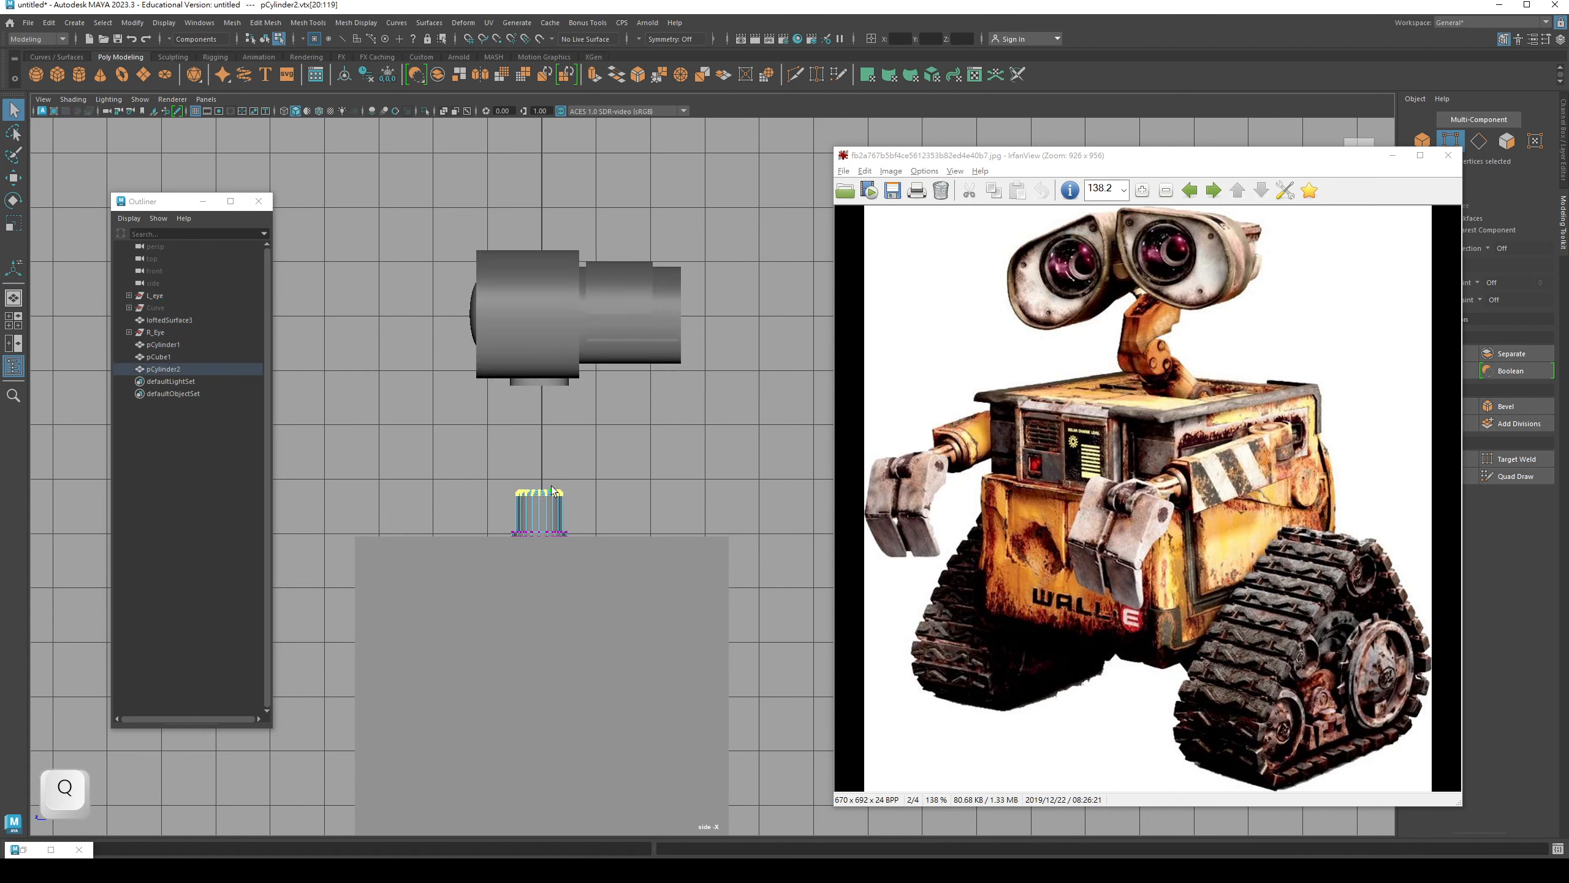
{"action": "key", "text": "F8"}
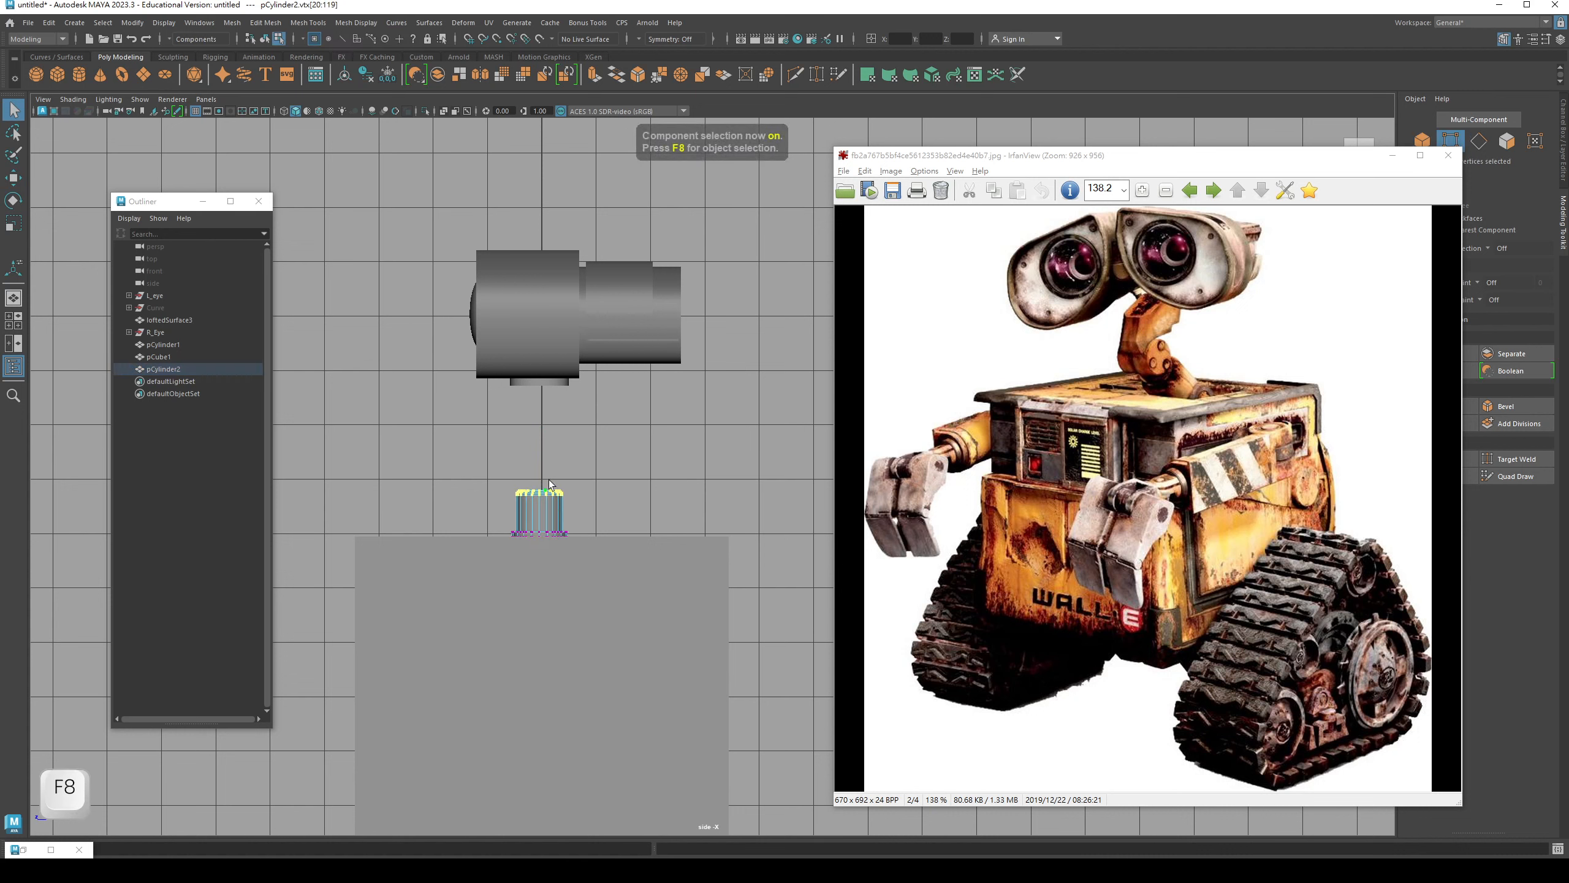
{"action": "key", "text": "F8"}
{"action": "left_click", "coordinate": [506, 452]}
- Duplicate the cylinder under the eyes and lower the copy to about Y 9.41, just above the neck base
{"action": "key", "text": "q"}
{"action": "left_click", "coordinate": [547, 383]}
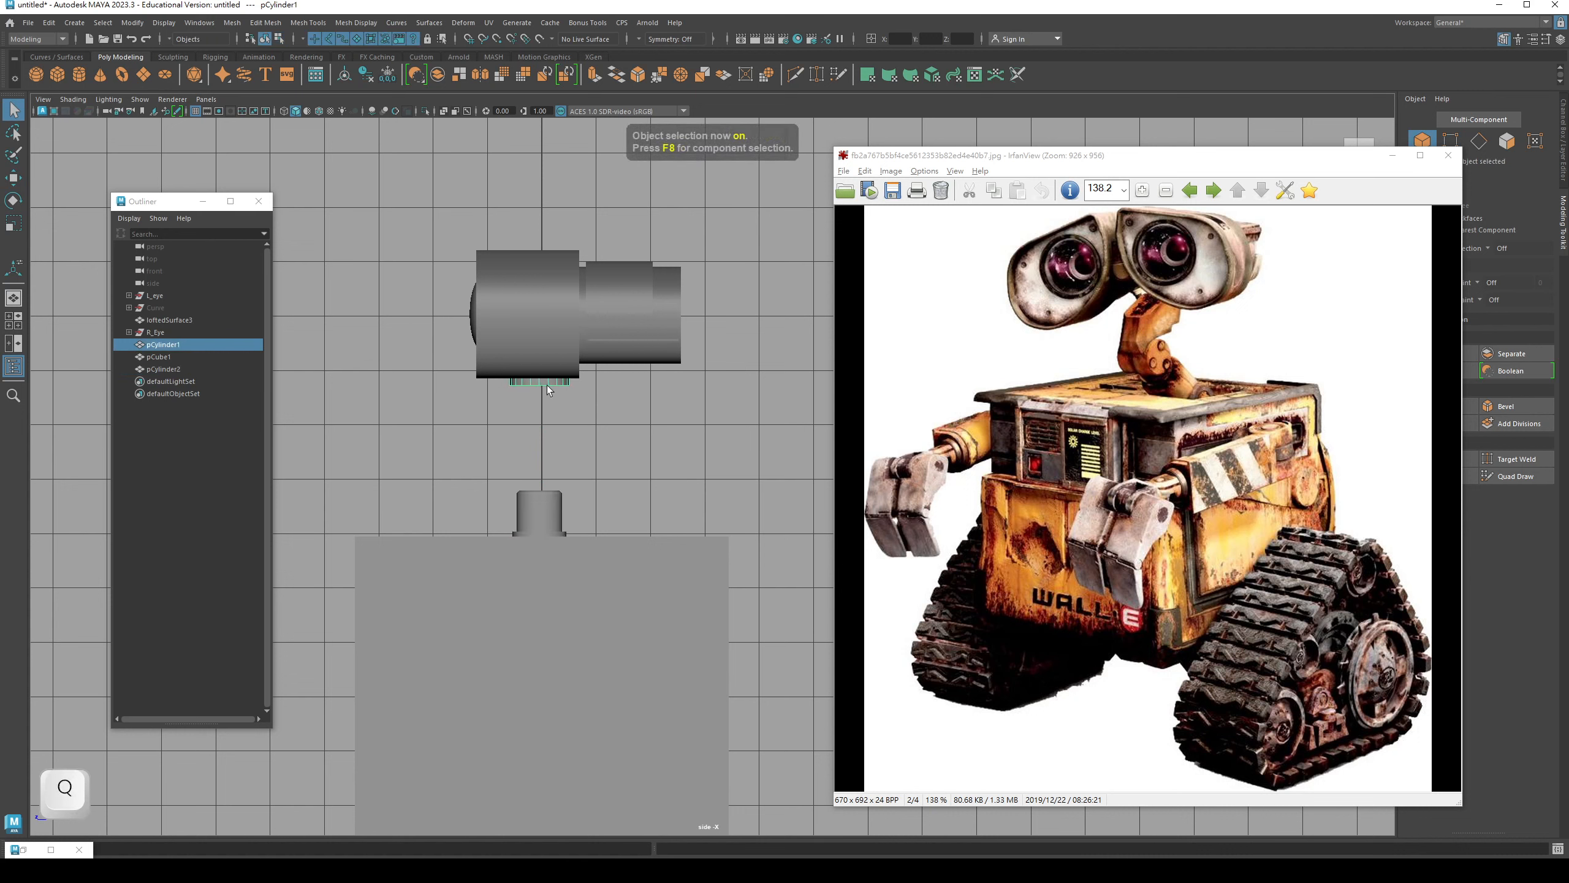
{"action": "key", "text": "ctrl+d"}
{"action": "key", "text": "w"}
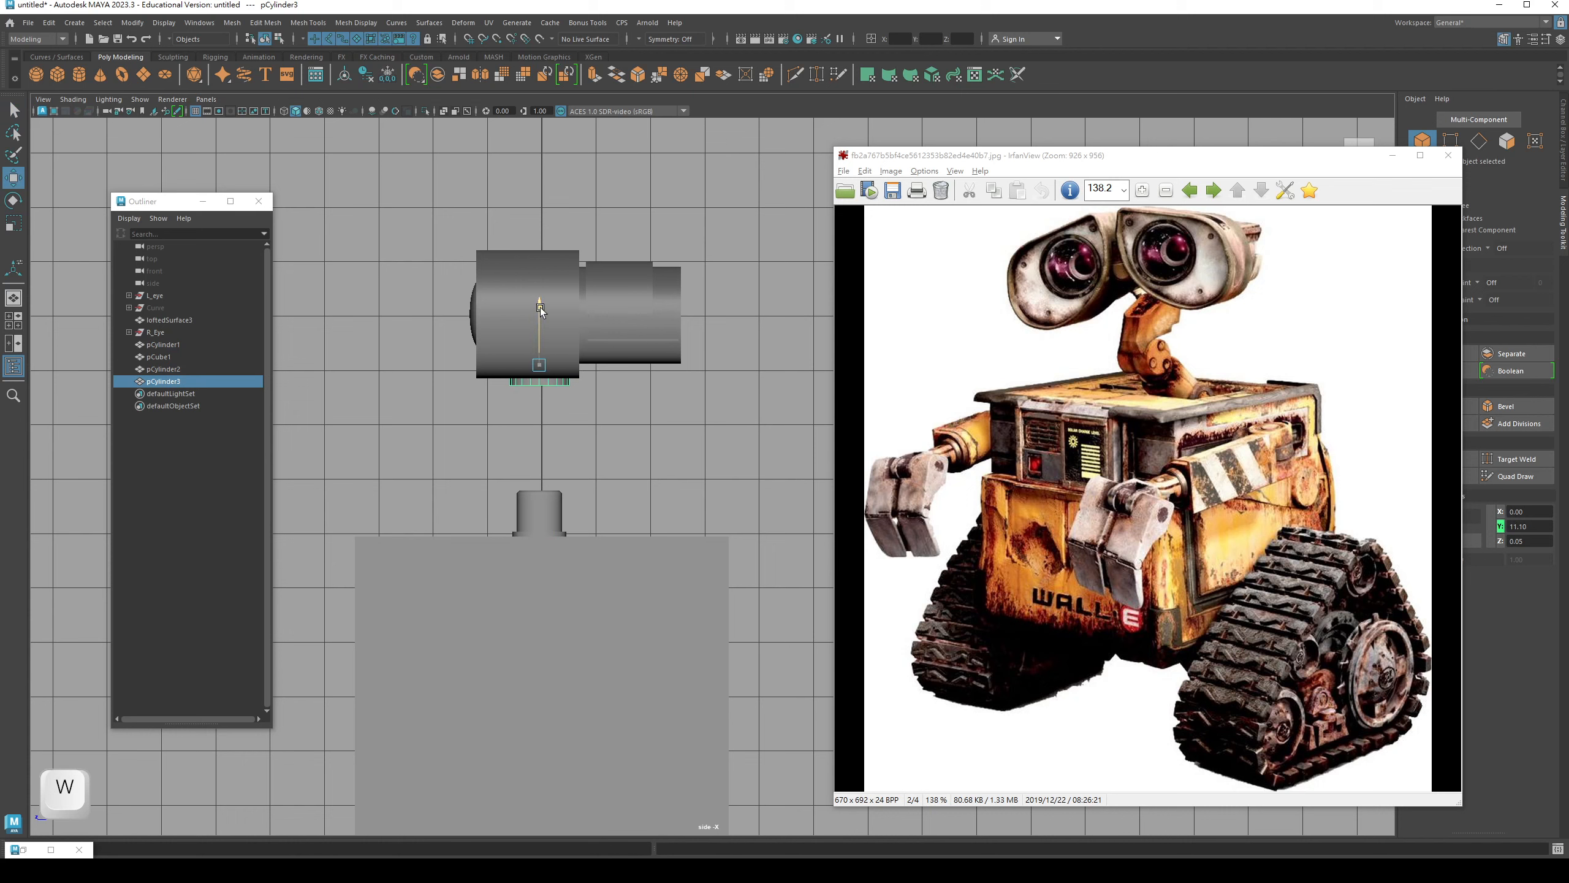
{"action": "left_click_drag", "start_coordinate": [540, 307], "coordinate": [540, 439]}
- Rotate the duplicated cylinder onto its side by setting Rotate Z to 90
{"action": "key", "text": "e"}
{"action": "left_click", "coordinate": [1561, 152]}
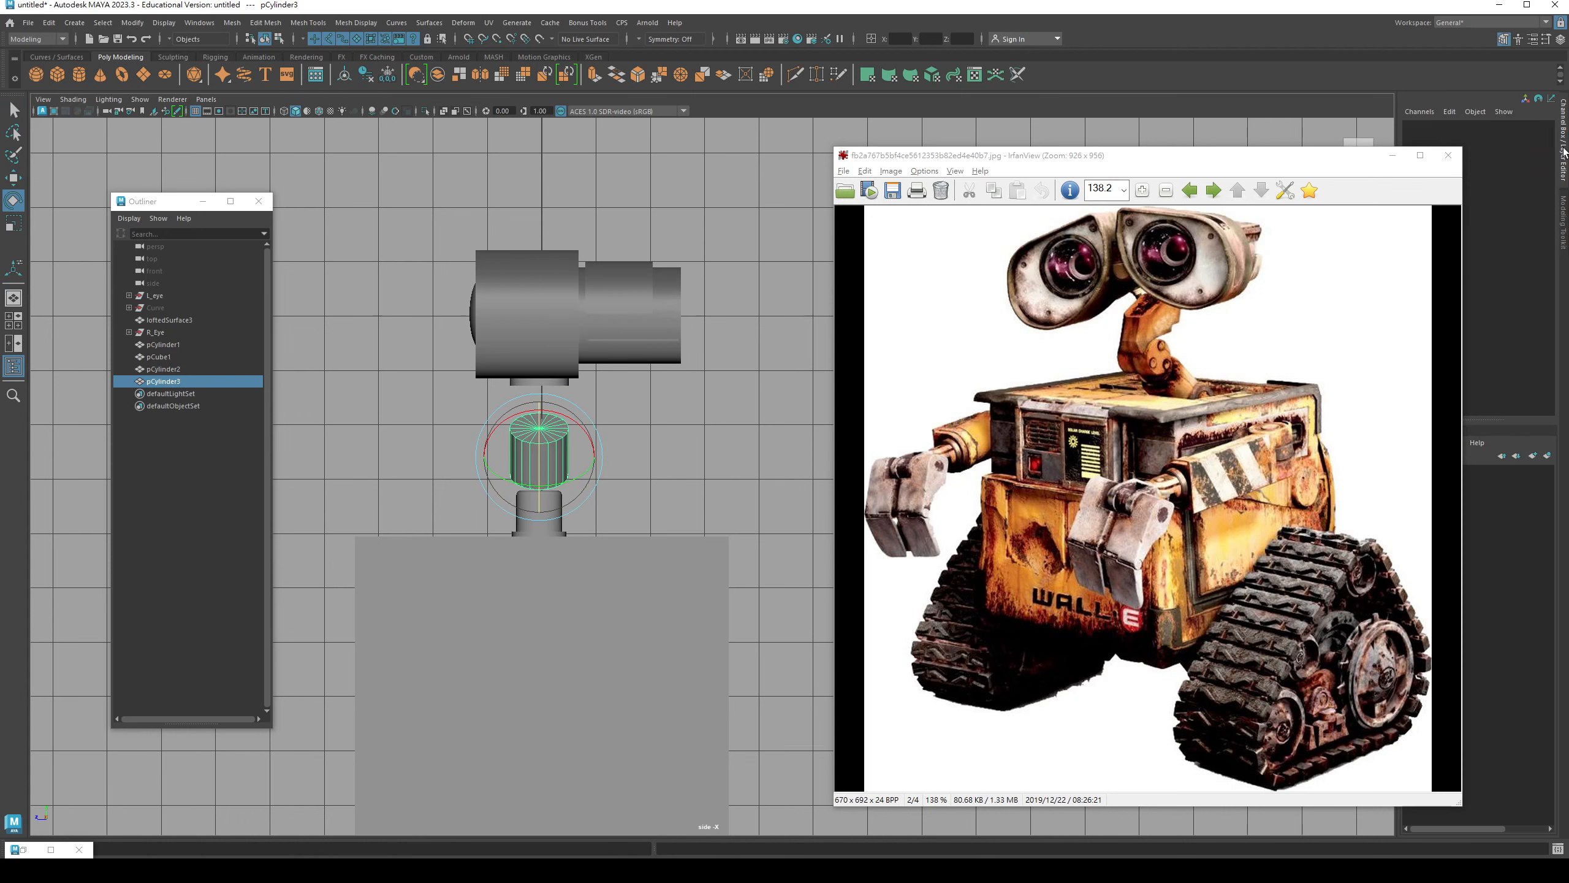
{"action": "left_click", "coordinate": [1392, 156]}
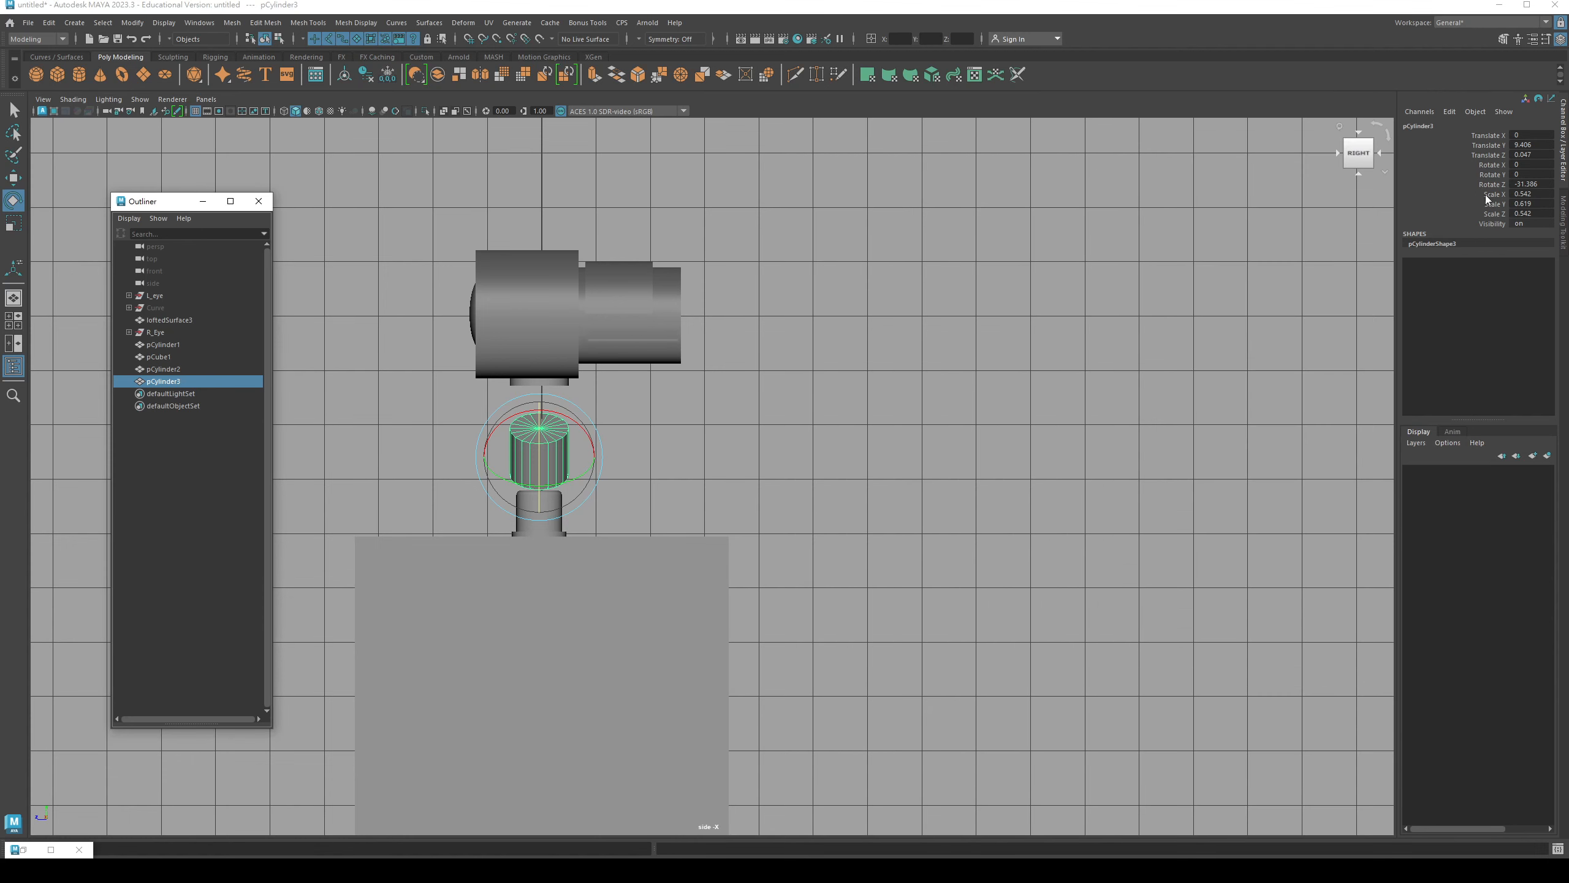
{"action": "double_click", "coordinate": [1547, 185]}
{"action": "type", "text": "9"}
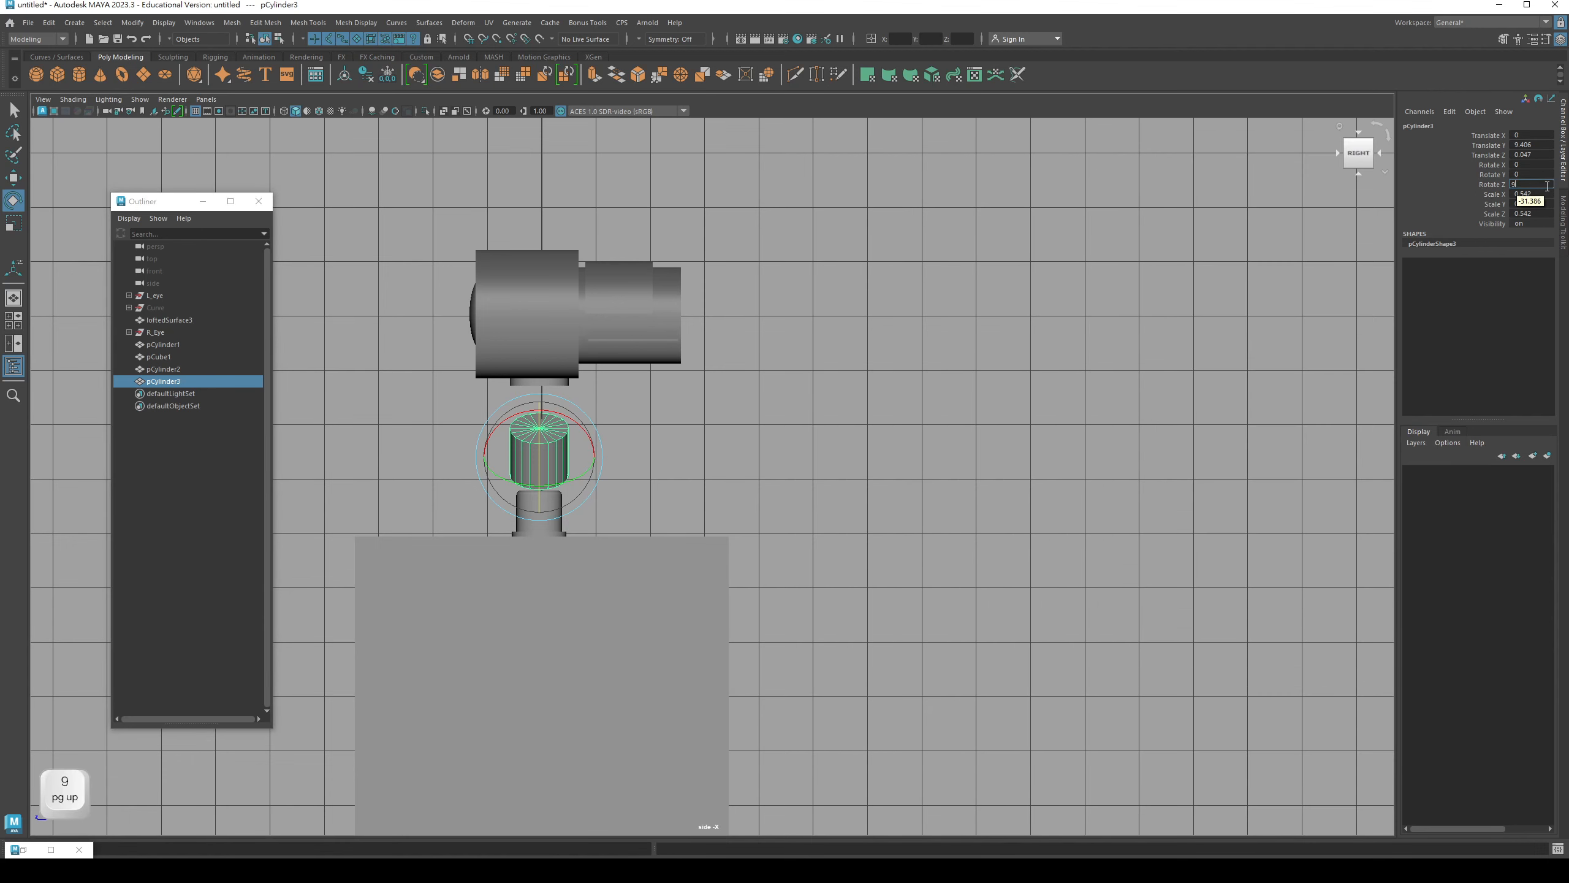
{"action": "type", "text": "0"}
{"action": "key", "text": "Return"}
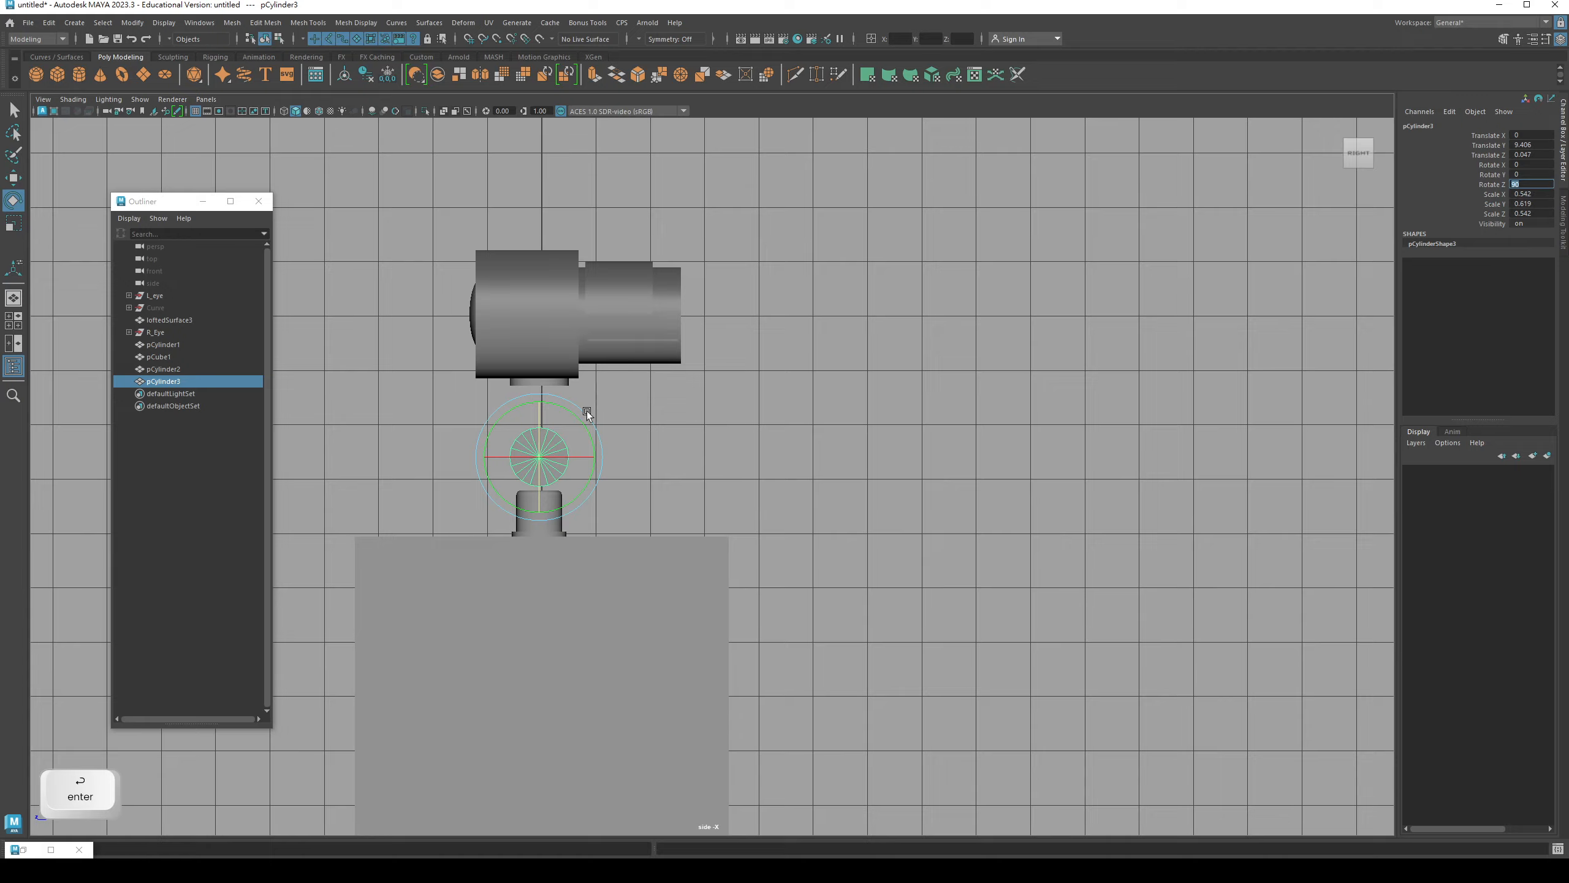
- Scale the horizontal cylinder down to about 0.512 in X and Z and lower it to Y 9.27 onto the neck base
{"action": "middle_click_drag", "start_coordinate": [584, 410], "coordinate": [690, 410], "text": "alt"}
{"action": "right_click_drag", "start_coordinate": [689, 414], "coordinate": [821, 506], "text": "alt"}
{"action": "key", "text": "w"}
{"action": "key", "text": "r"}
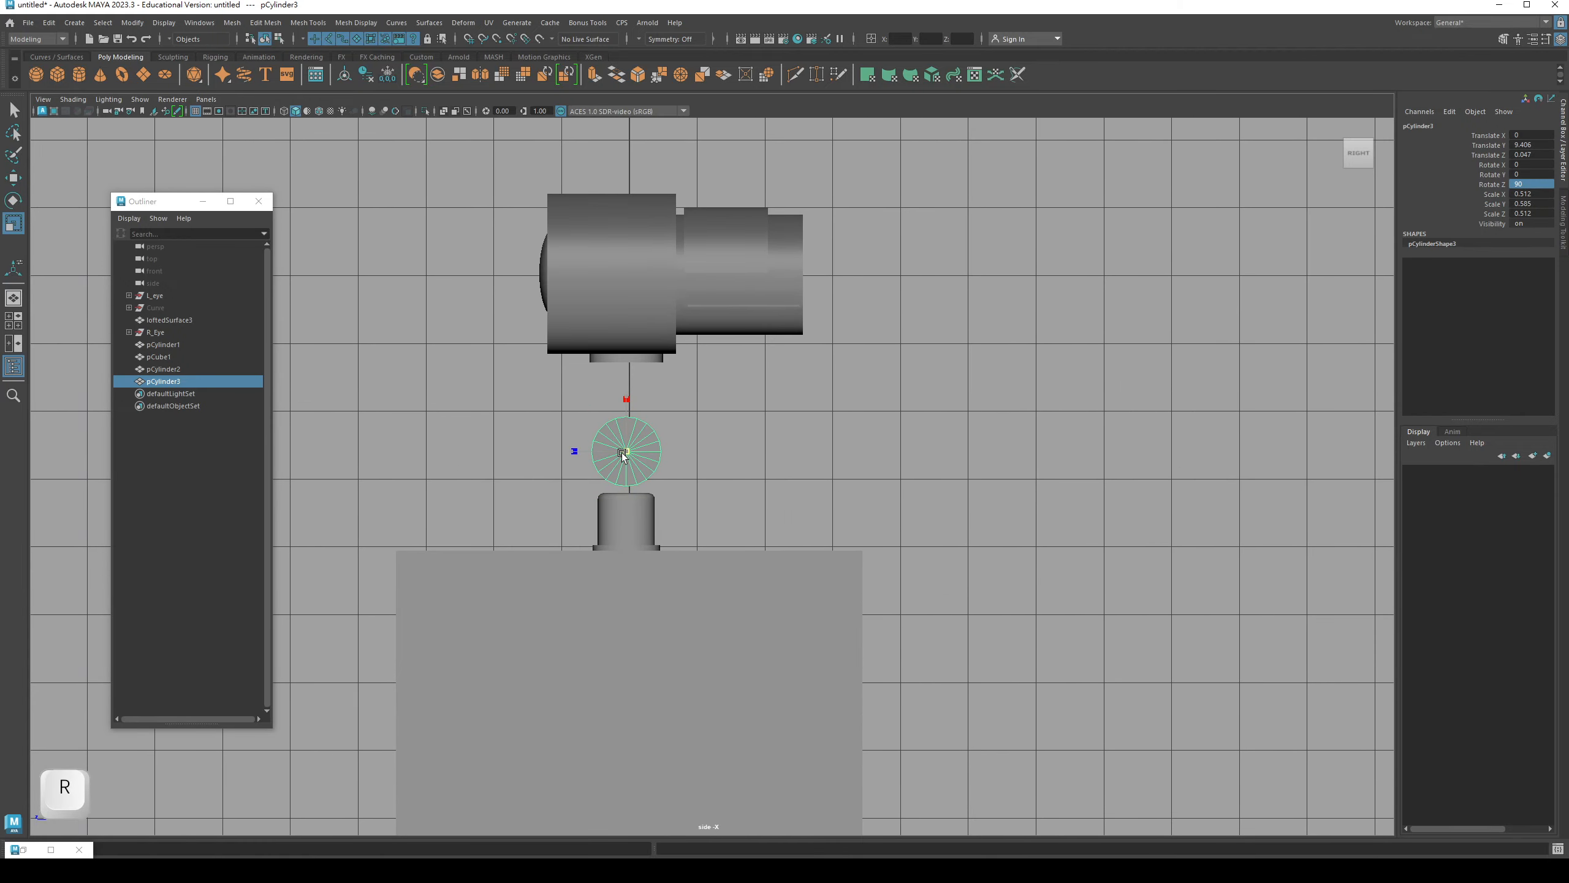
{"action": "key", "text": "w"}
{"action": "left_click_drag", "start_coordinate": [628, 399], "coordinate": [629, 406]}
{"action": "key", "text": "q"}
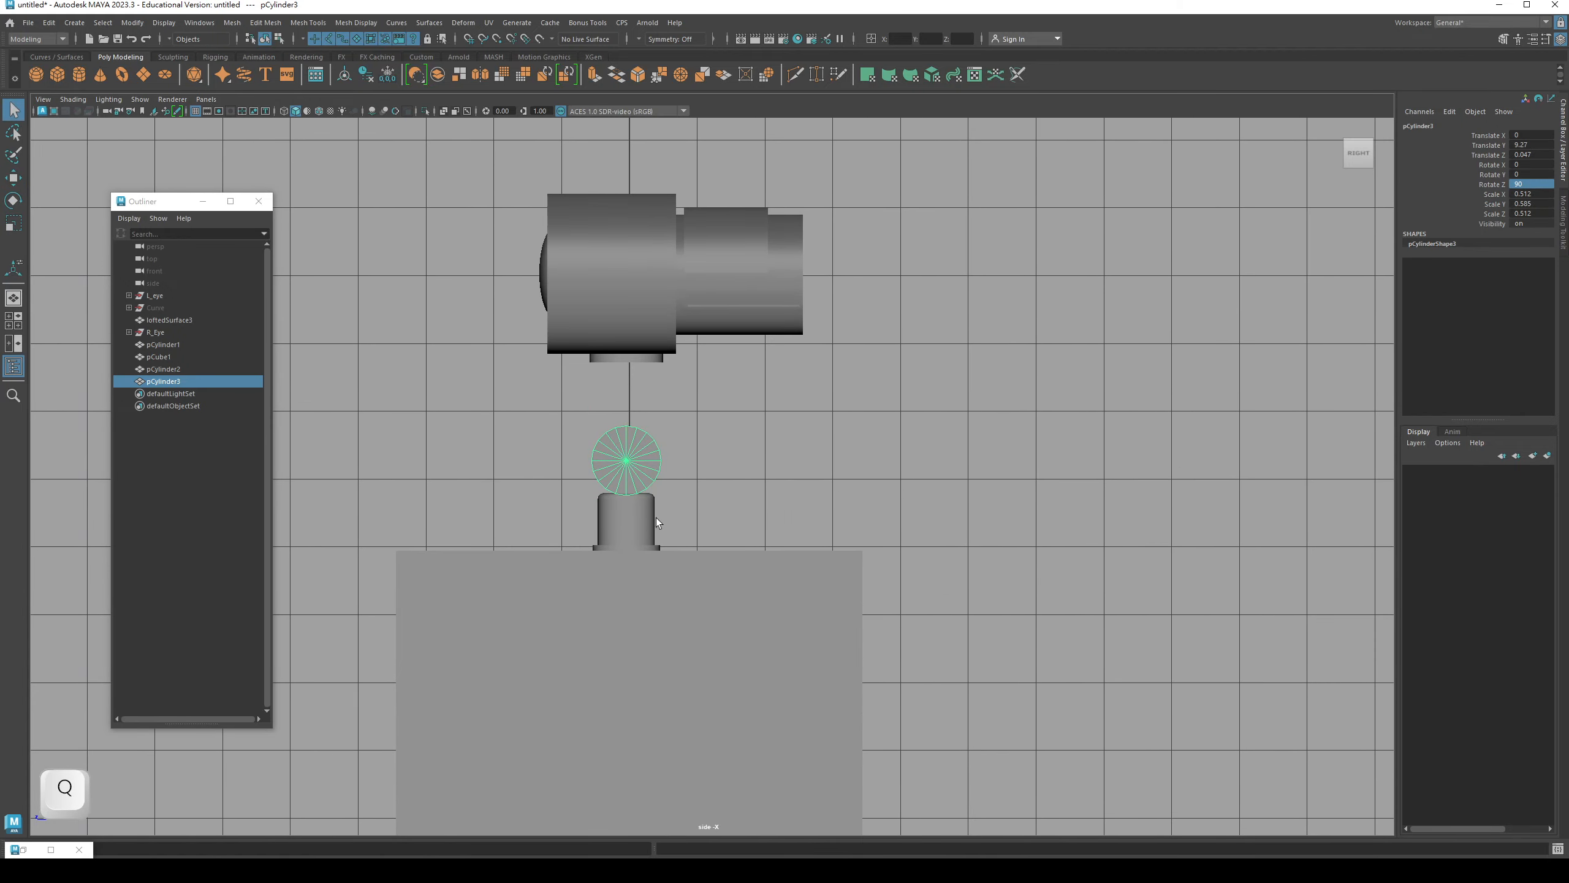
- In the front view, center the horizontal cylinder's pivot and grid-snap it along X to the robot's center line
{"action": "key", "text": "space"}
{"action": "mouse_move", "coordinate": [656, 517]}
{"action": "left_mouse_down"}
{"action": "mouse_move", "coordinate": [648, 462]}
{"action": "mouse_move", "coordinate": [710, 496]}
{"action": "mouse_move", "coordinate": [651, 490]}
{"action": "mouse_move", "coordinate": [641, 534]}
{"action": "left_mouse_up"}
{"action": "key", "text": "space"}
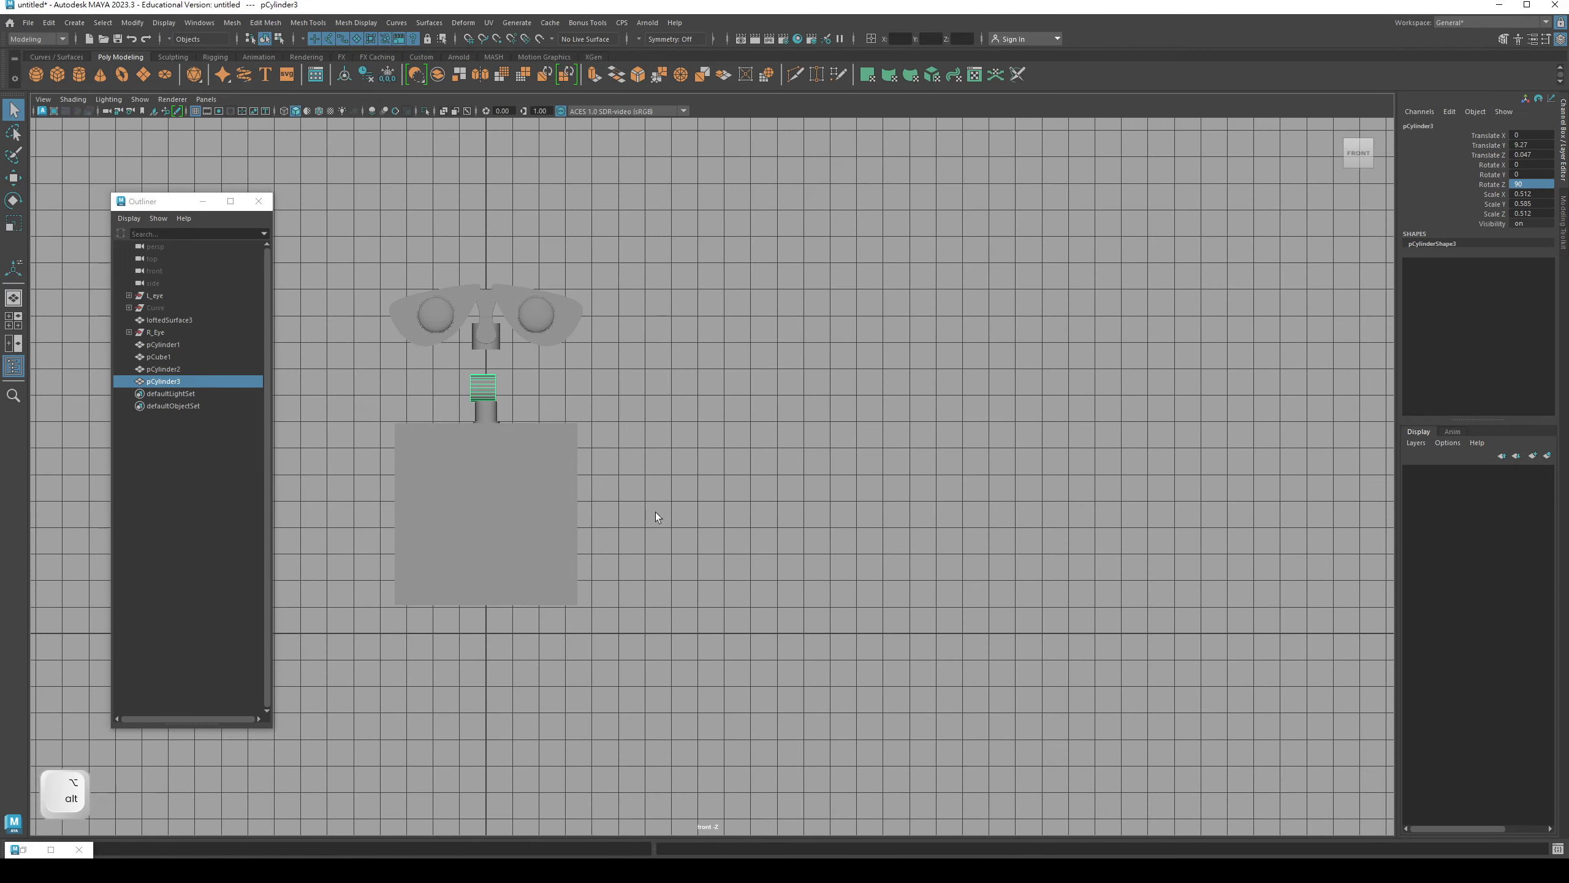
{"action": "middle_click_drag", "start_coordinate": [654, 512], "coordinate": [888, 574], "text": "alt"}
{"action": "right_click_drag", "start_coordinate": [888, 574], "coordinate": [1242, 546], "text": "alt"}
{"action": "key", "text": "q"}
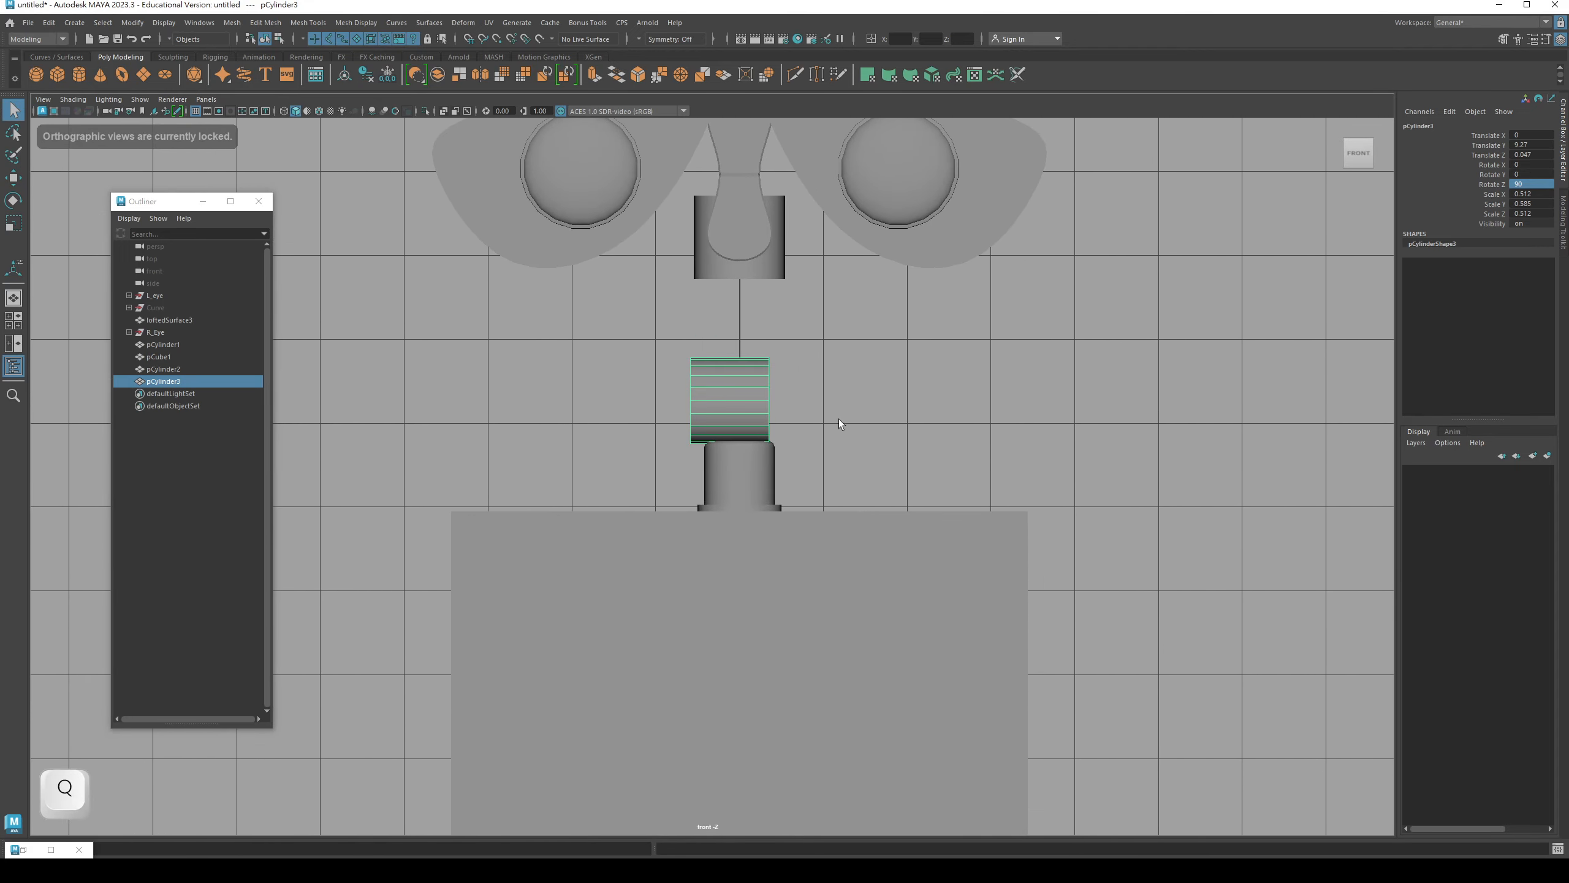
{"action": "key", "text": "w"}
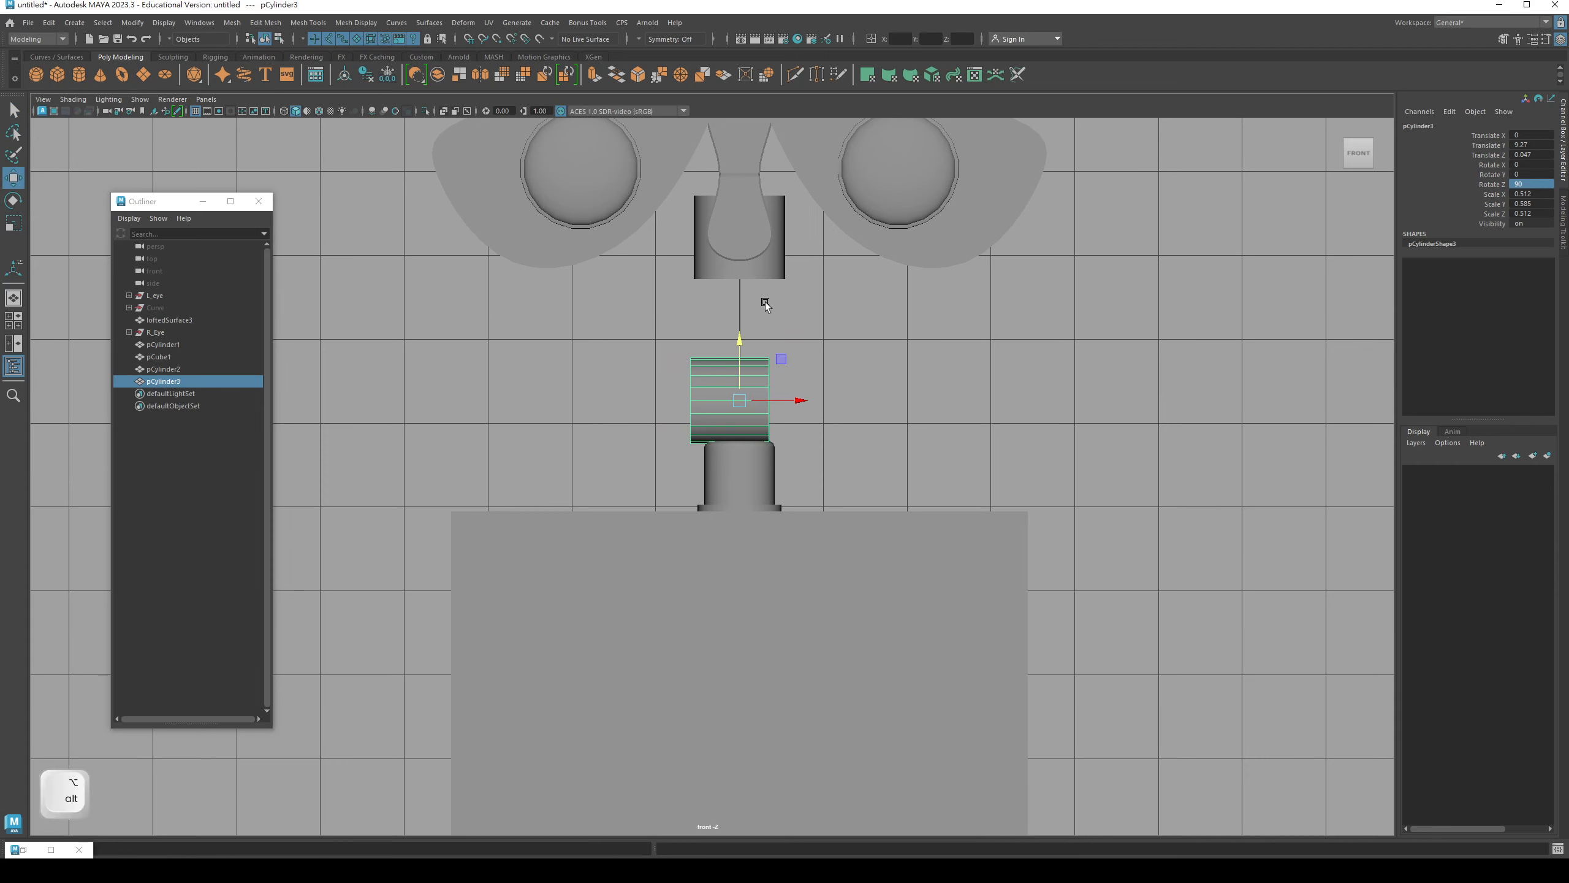
{"action": "middle_click_drag", "start_coordinate": [765, 302], "coordinate": [748, 371], "text": "alt"}
{"action": "key", "text": "q"}
{"action": "key", "text": "w"}
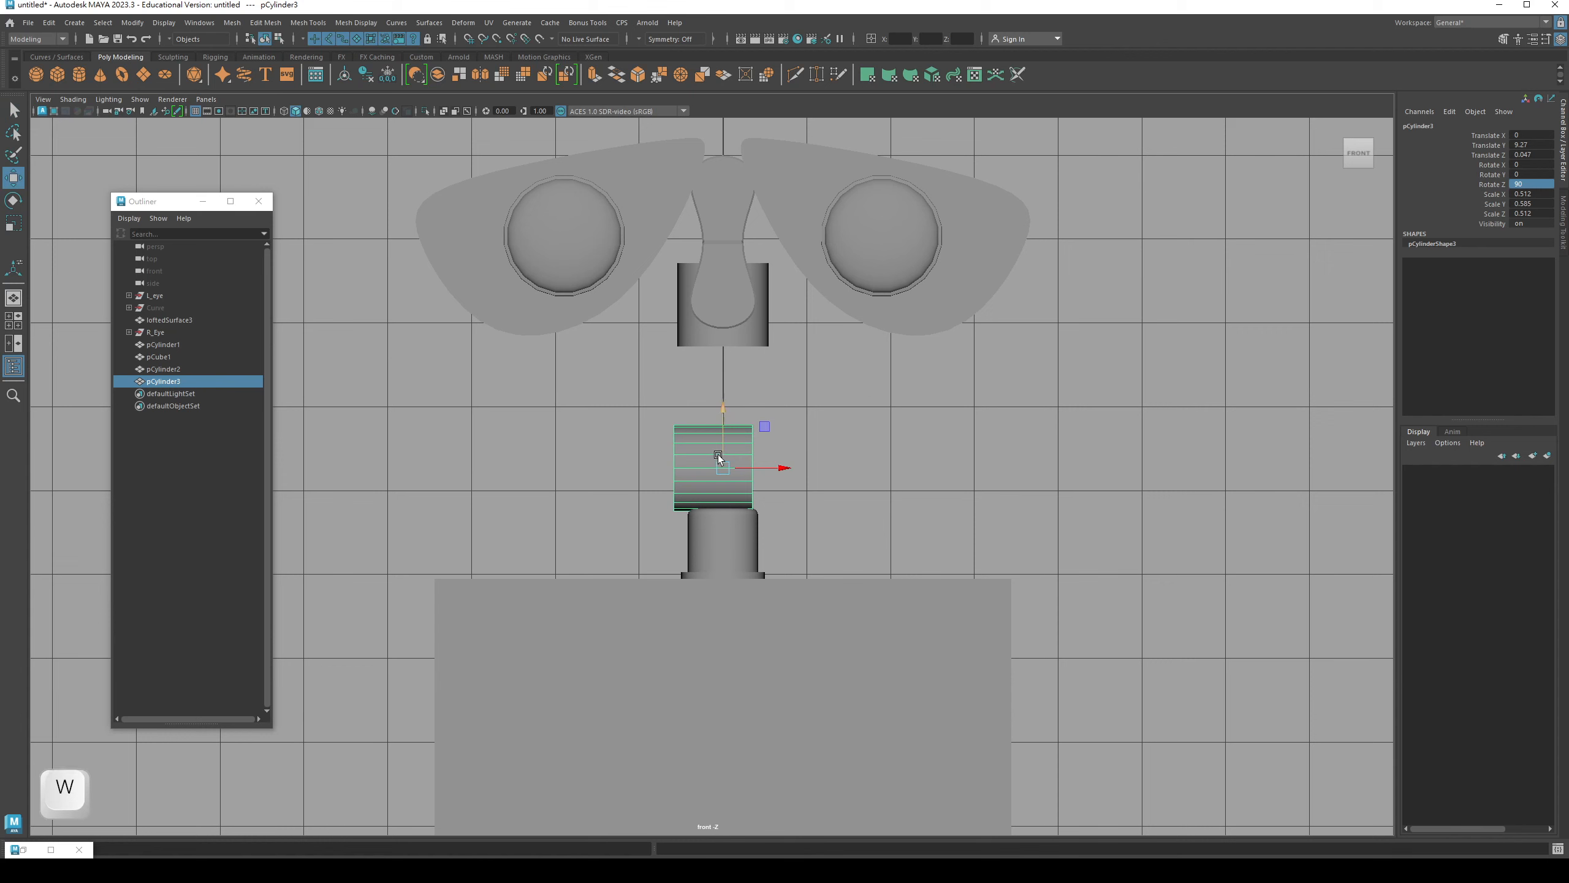
{"action": "left_click", "coordinate": [132, 22]}
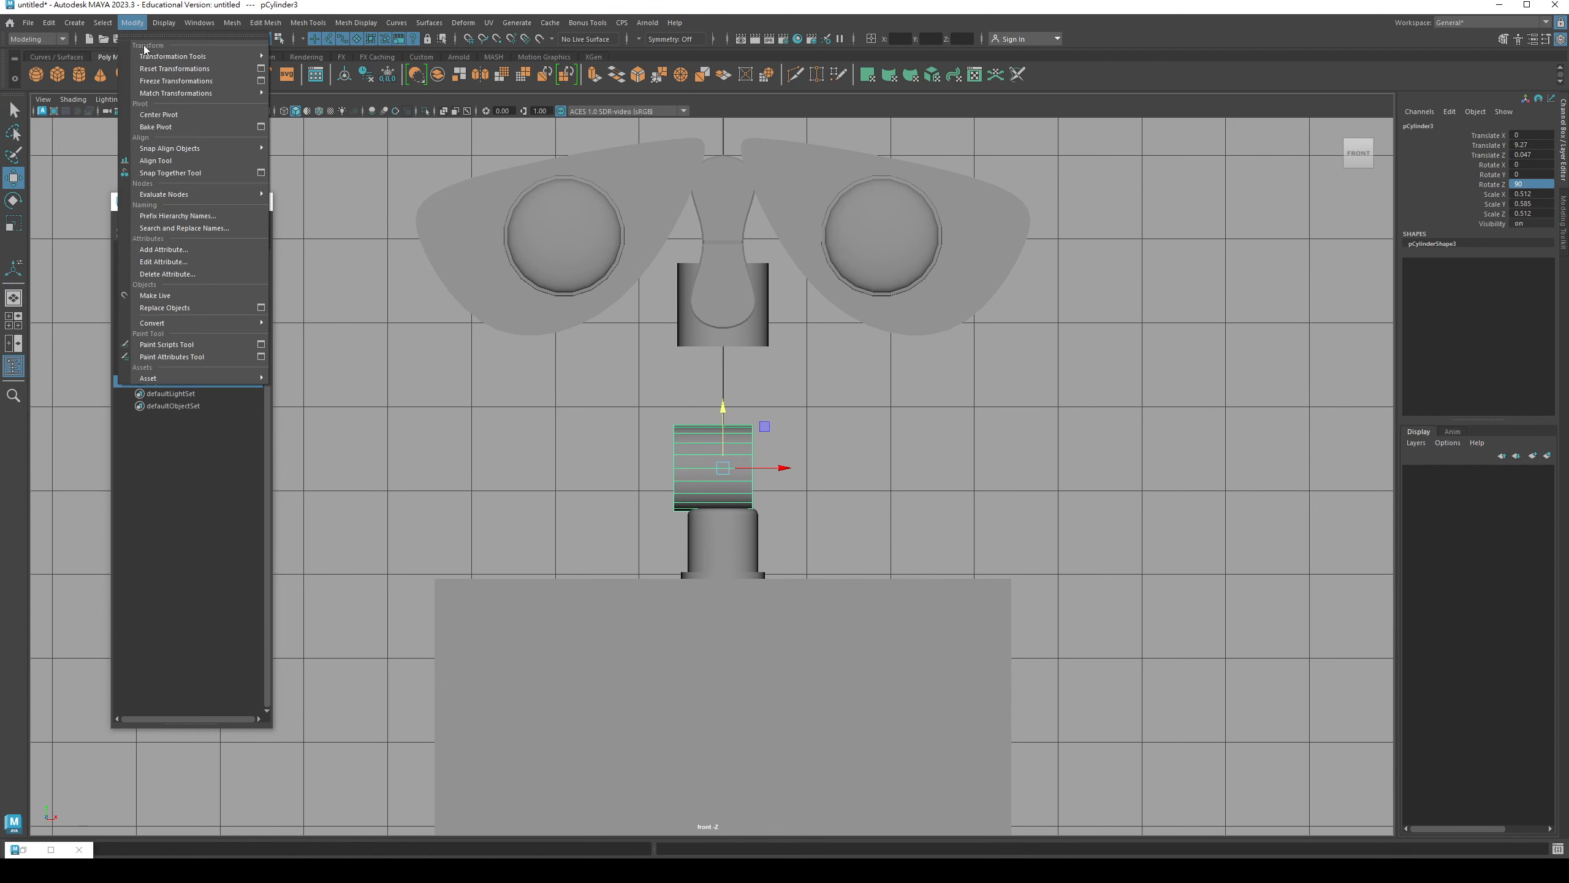
{"action": "left_click", "coordinate": [163, 116]}
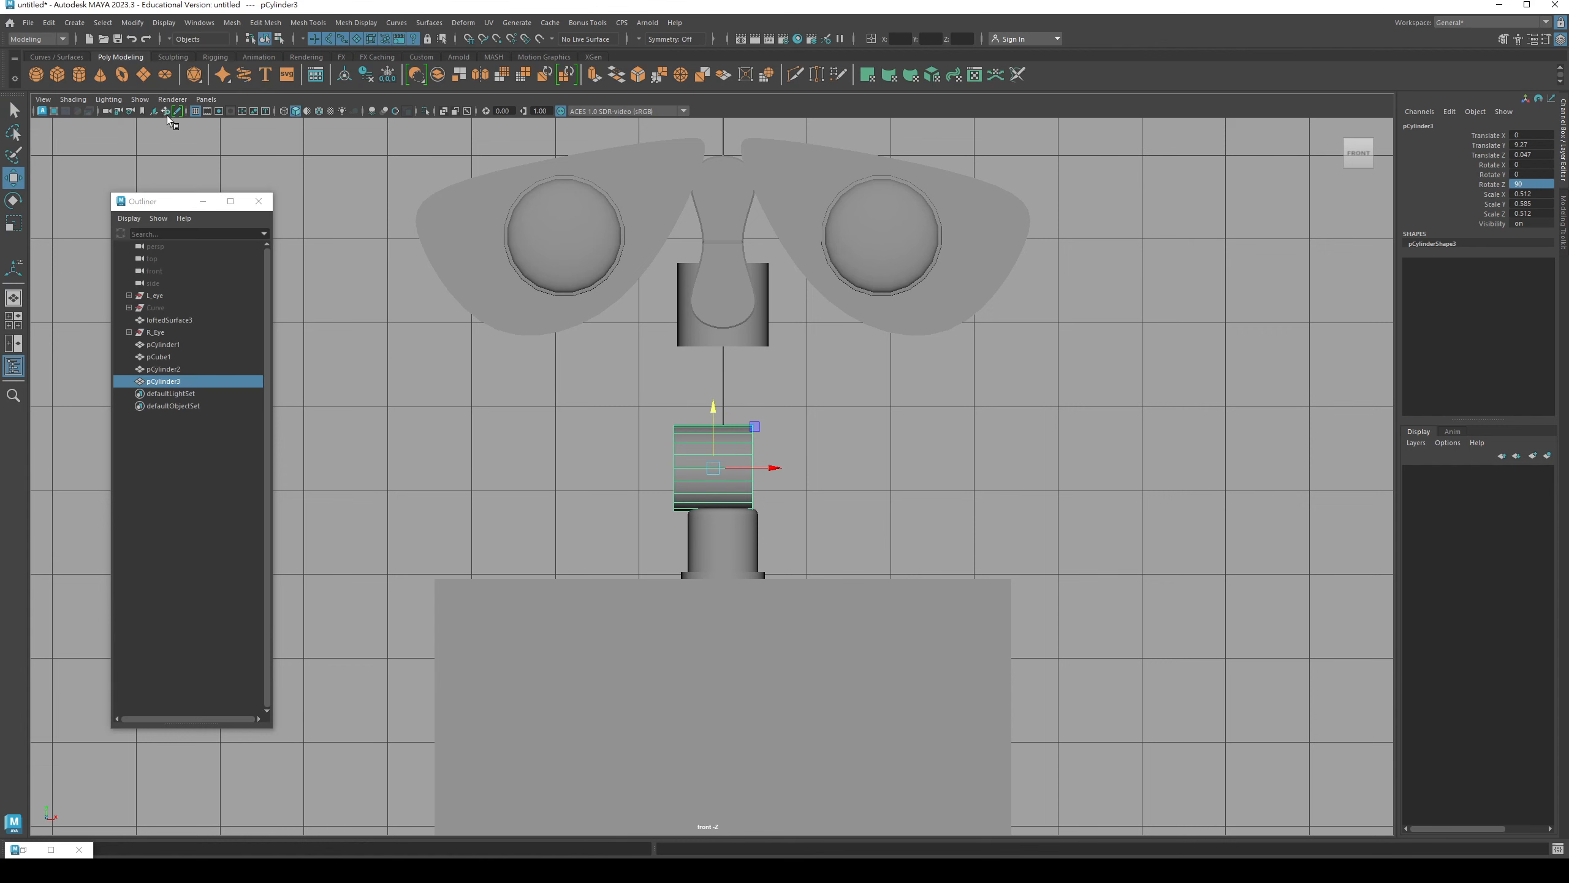
{"action": "key", "text": "x"}
{"action": "left_click", "coordinate": [772, 467]}
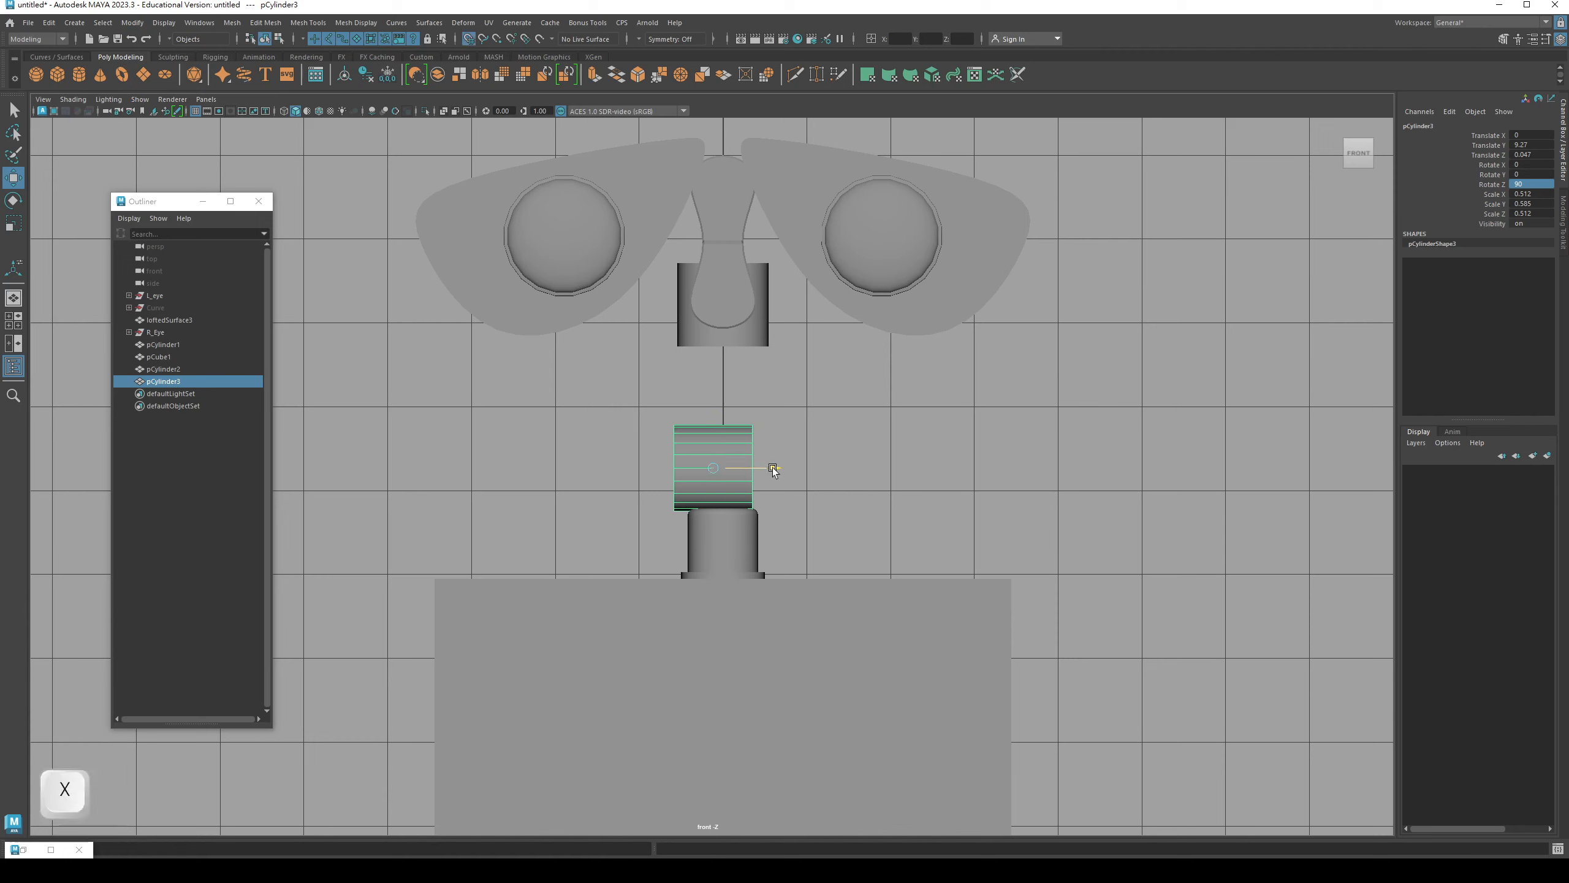
{"action": "mouse_move", "coordinate": [772, 467]}
{"action": "left_mouse_down"}
{"action": "mouse_move", "coordinate": [864, 466]}
{"action": "mouse_move", "coordinate": [778, 467]}
{"action": "left_mouse_up"}
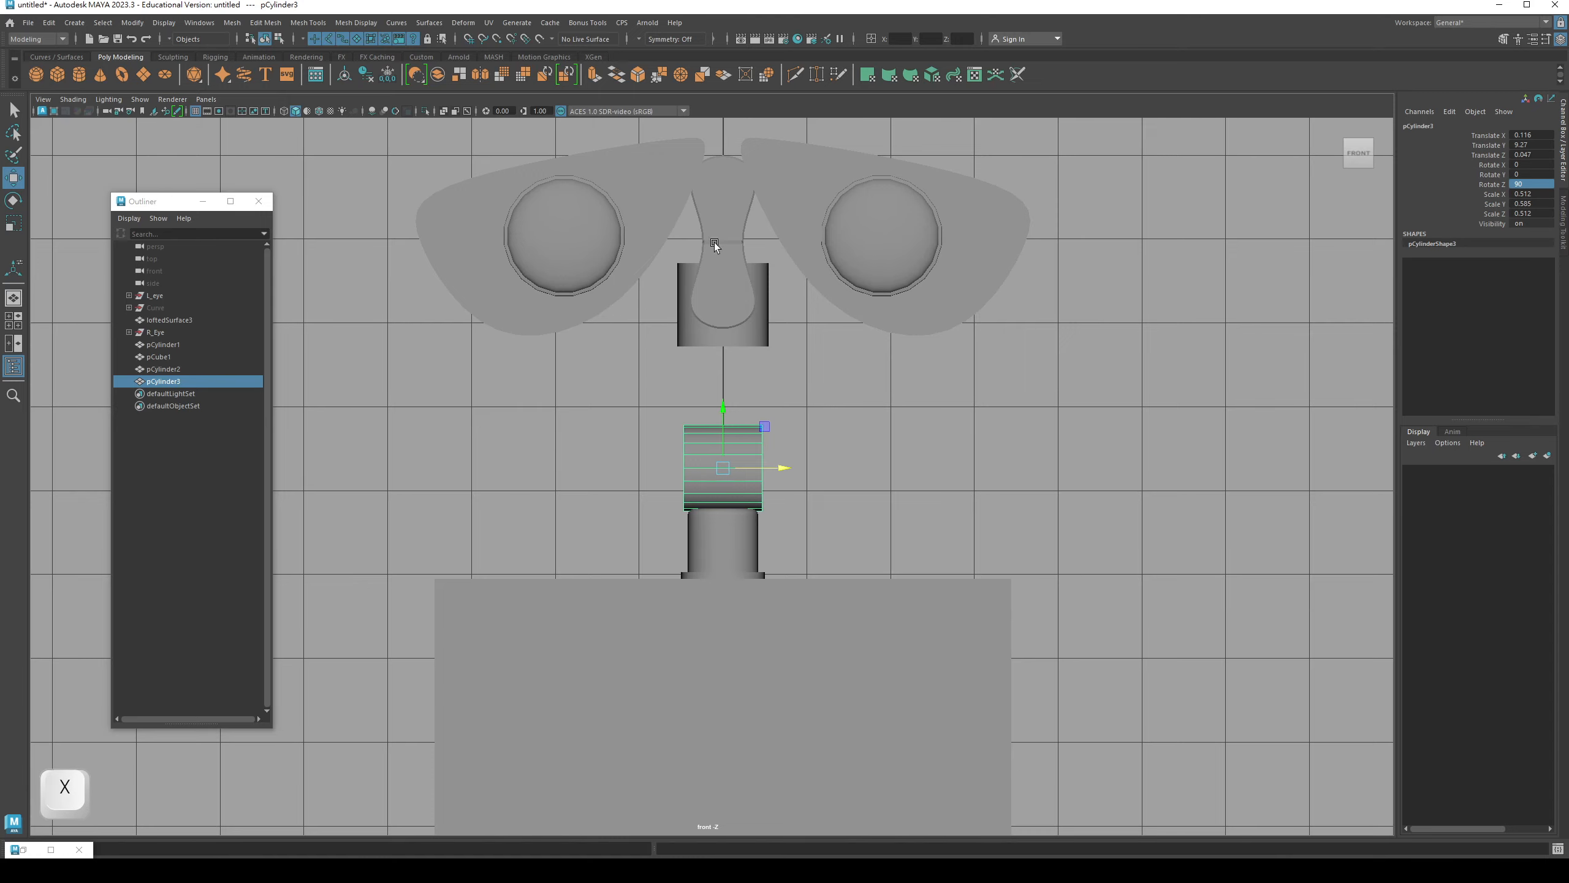
- Examine the neck joint and its round bolted end closely in the reference photo against the model in perspective view
{"action": "key", "text": "q"}
{"action": "key", "text": "space"}
{"action": "left_click_drag", "start_coordinate": [719, 494], "coordinate": [612, 443]}
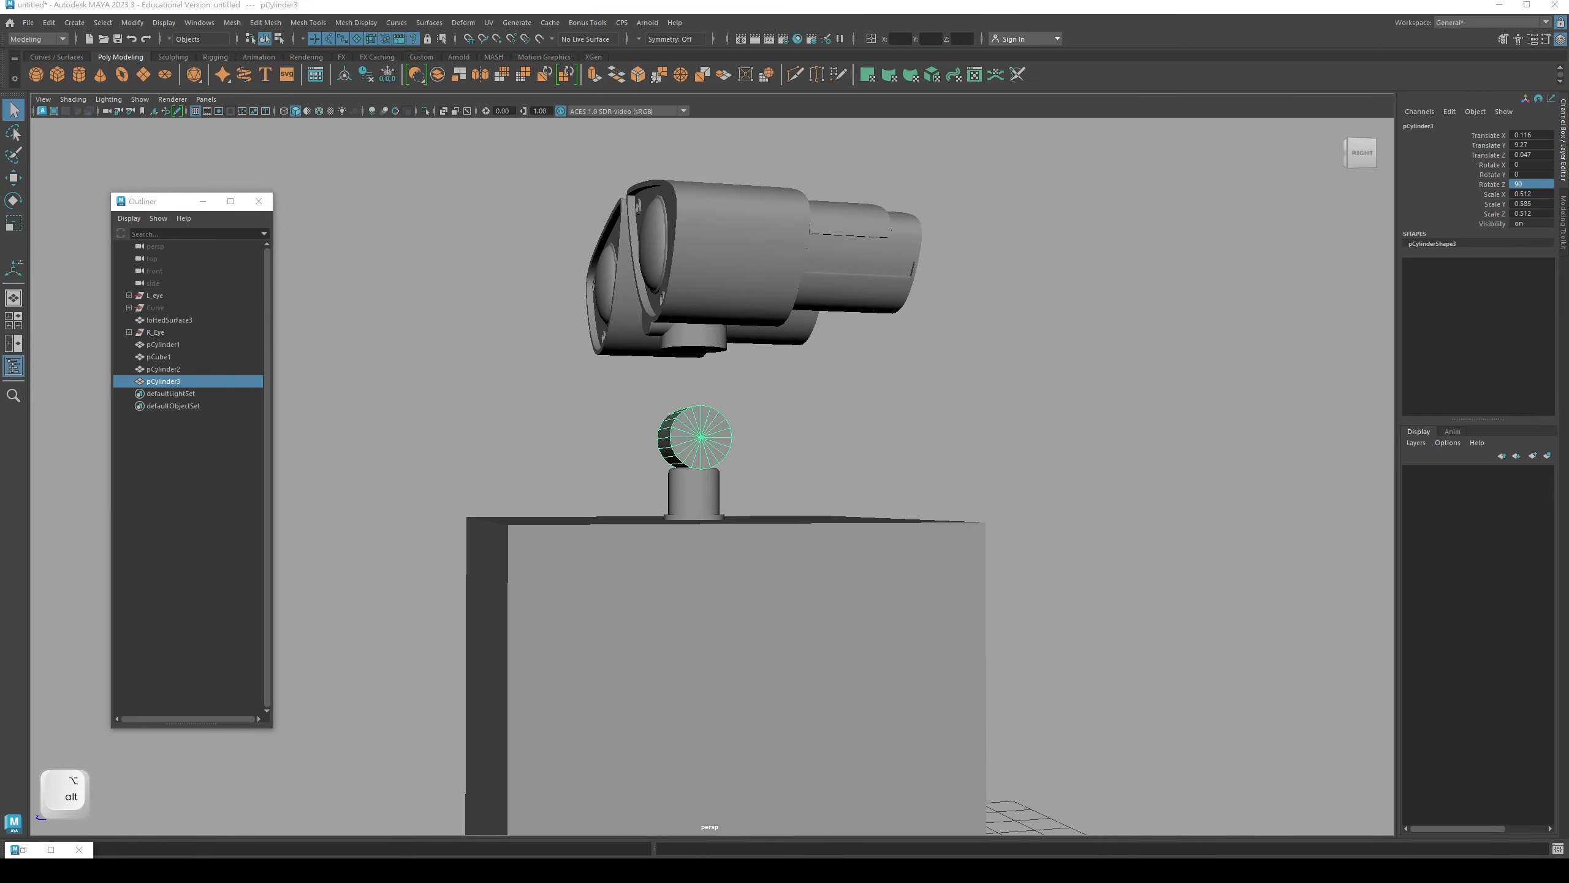
{"action": "key", "text": "alt+Tab"}
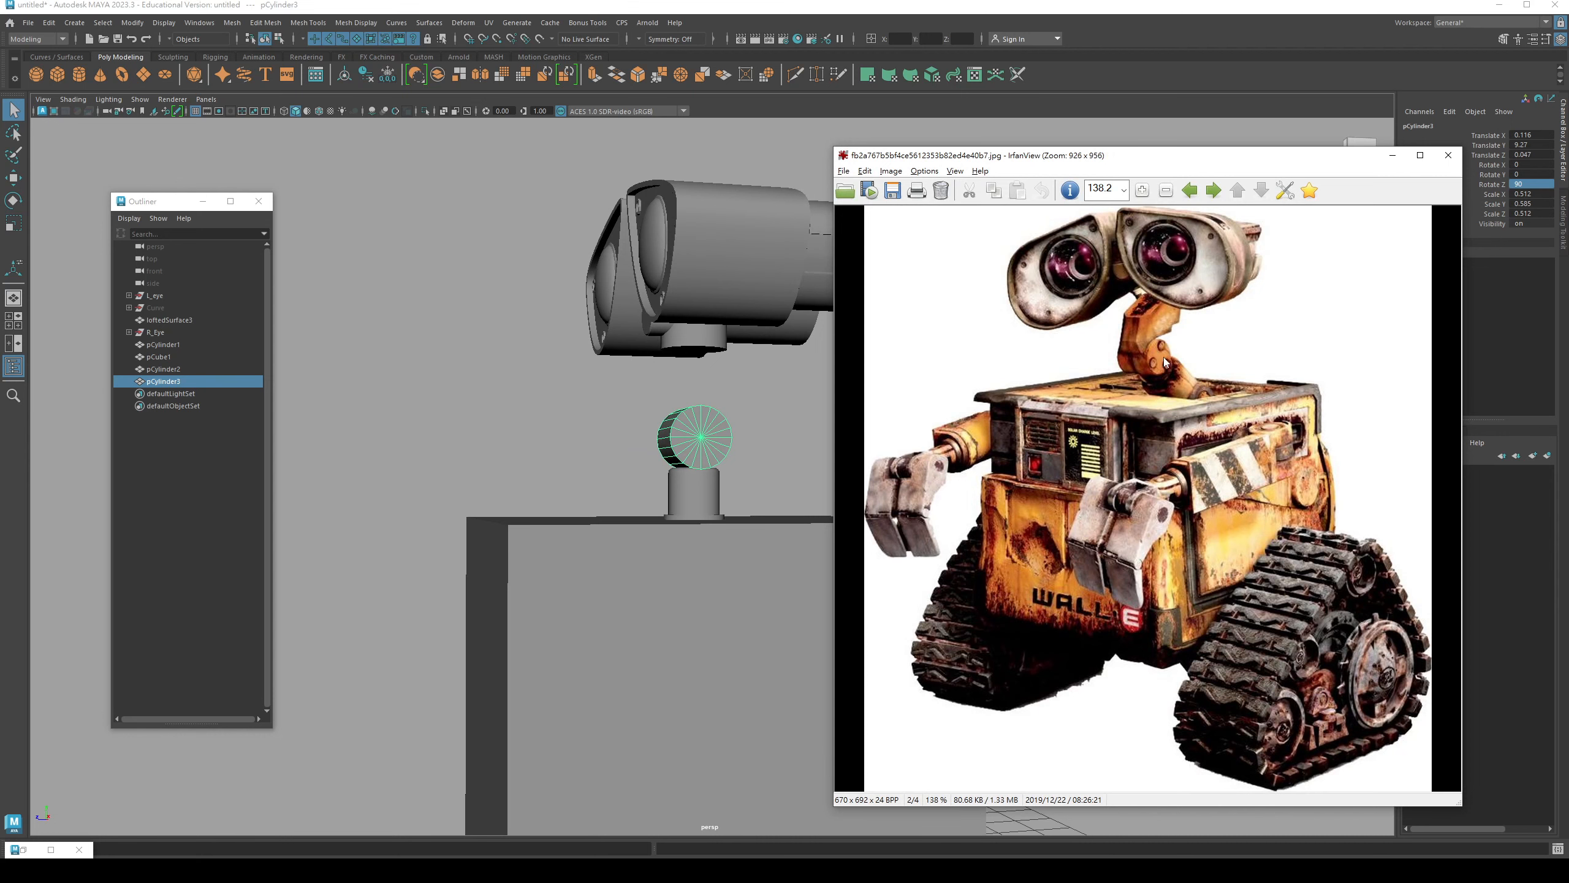
{"action": "left_click", "coordinate": [679, 460]}
{"action": "left_click_drag", "start_coordinate": [679, 460], "coordinate": [518, 433], "text": "alt"}
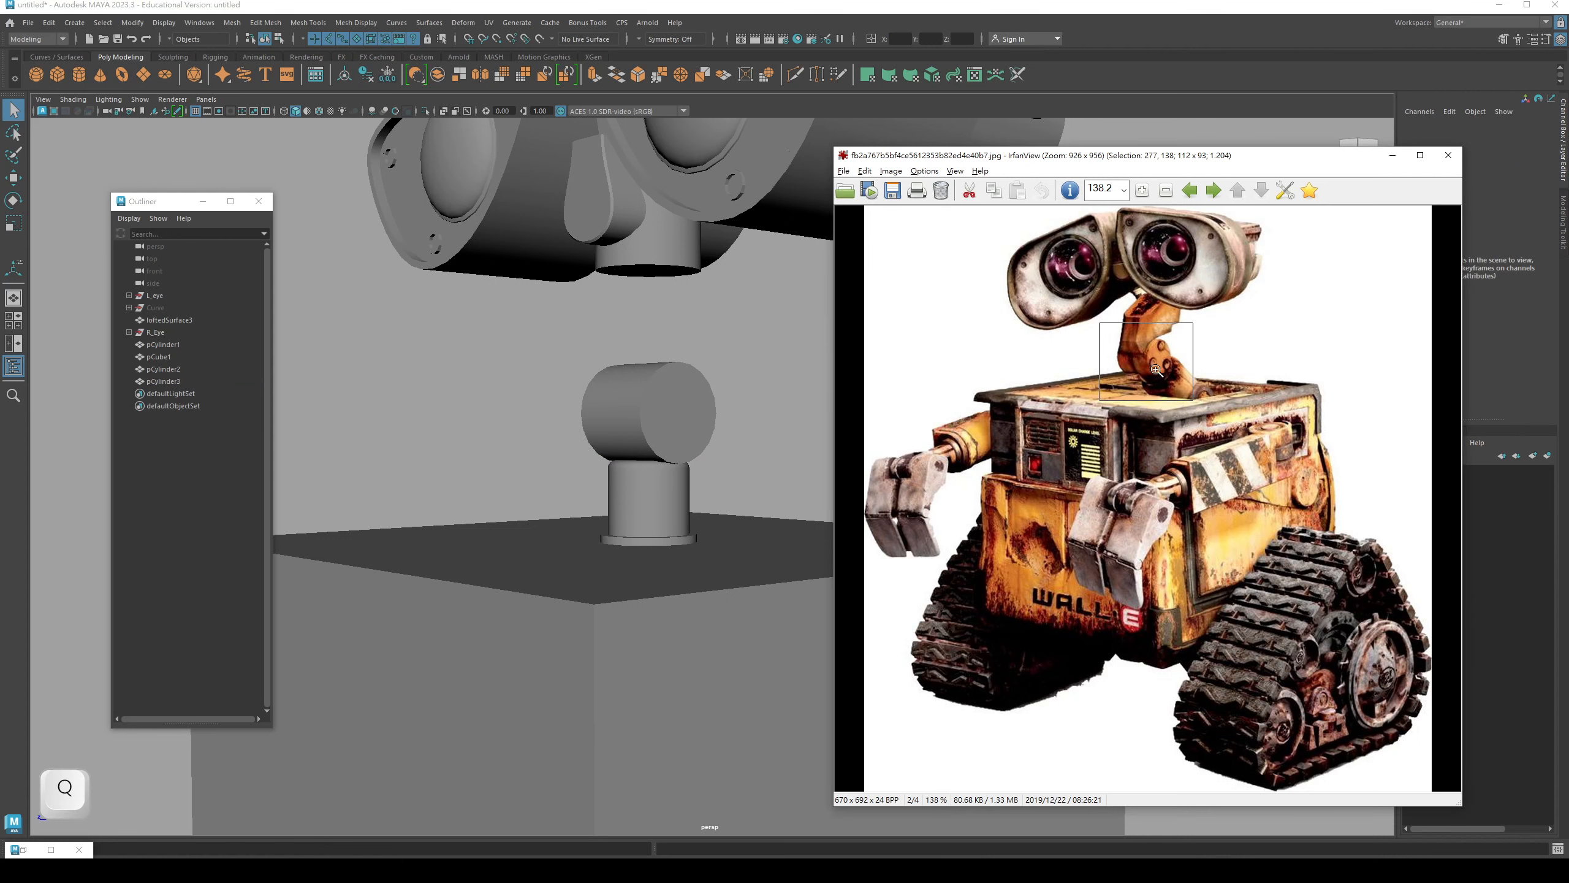
{"action": "scroll", "coordinate": [1157, 370], "scroll_direction": "up", "scroll_amount": 8}
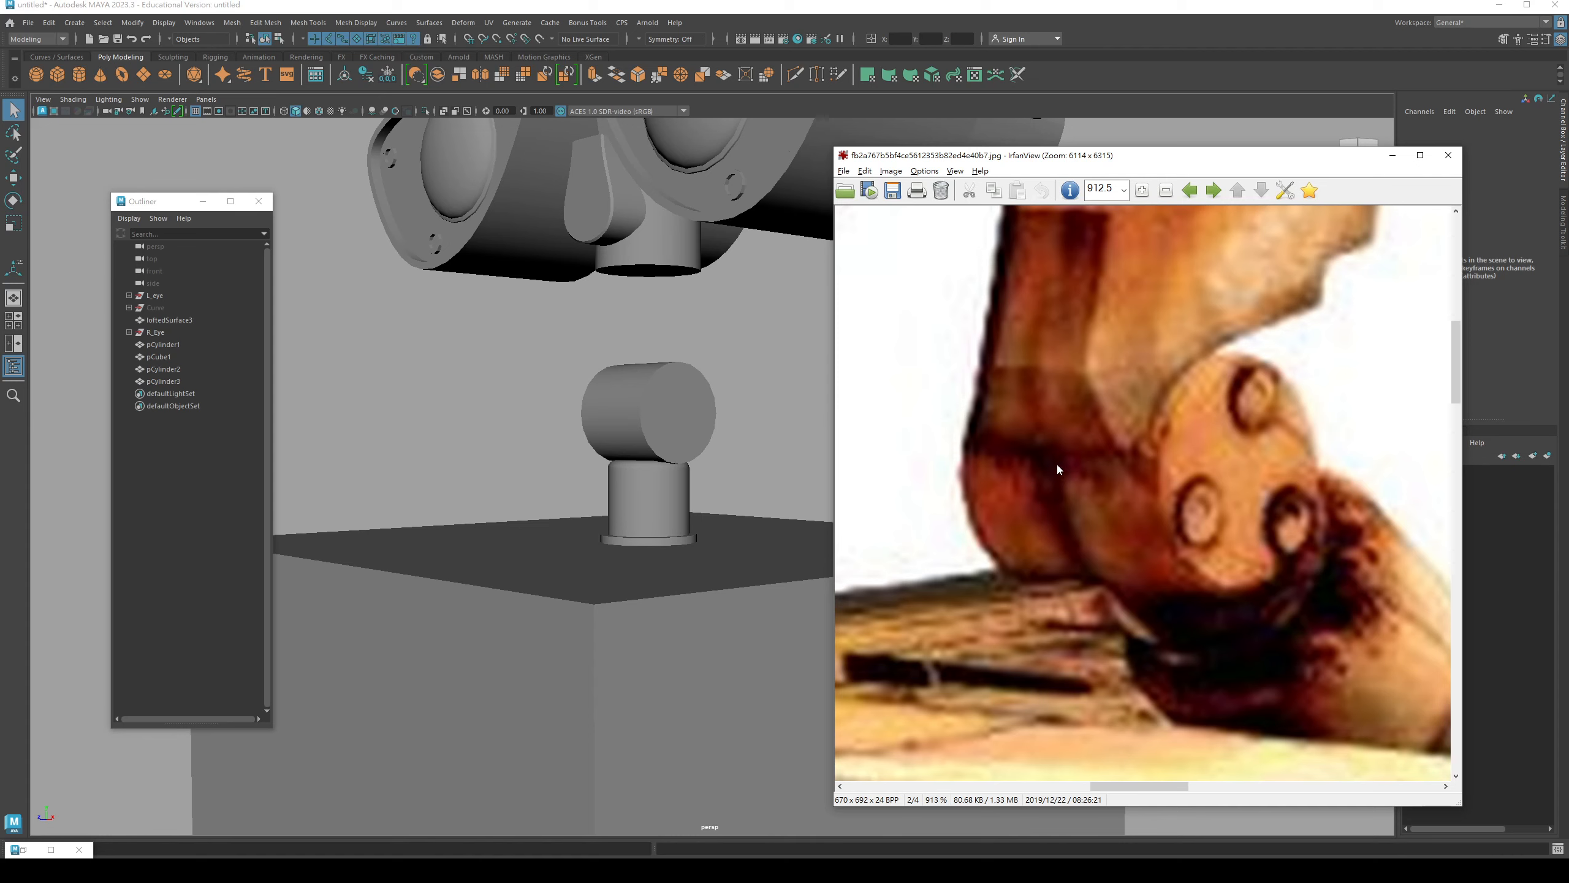
{"action": "left_click", "coordinate": [1392, 156]}
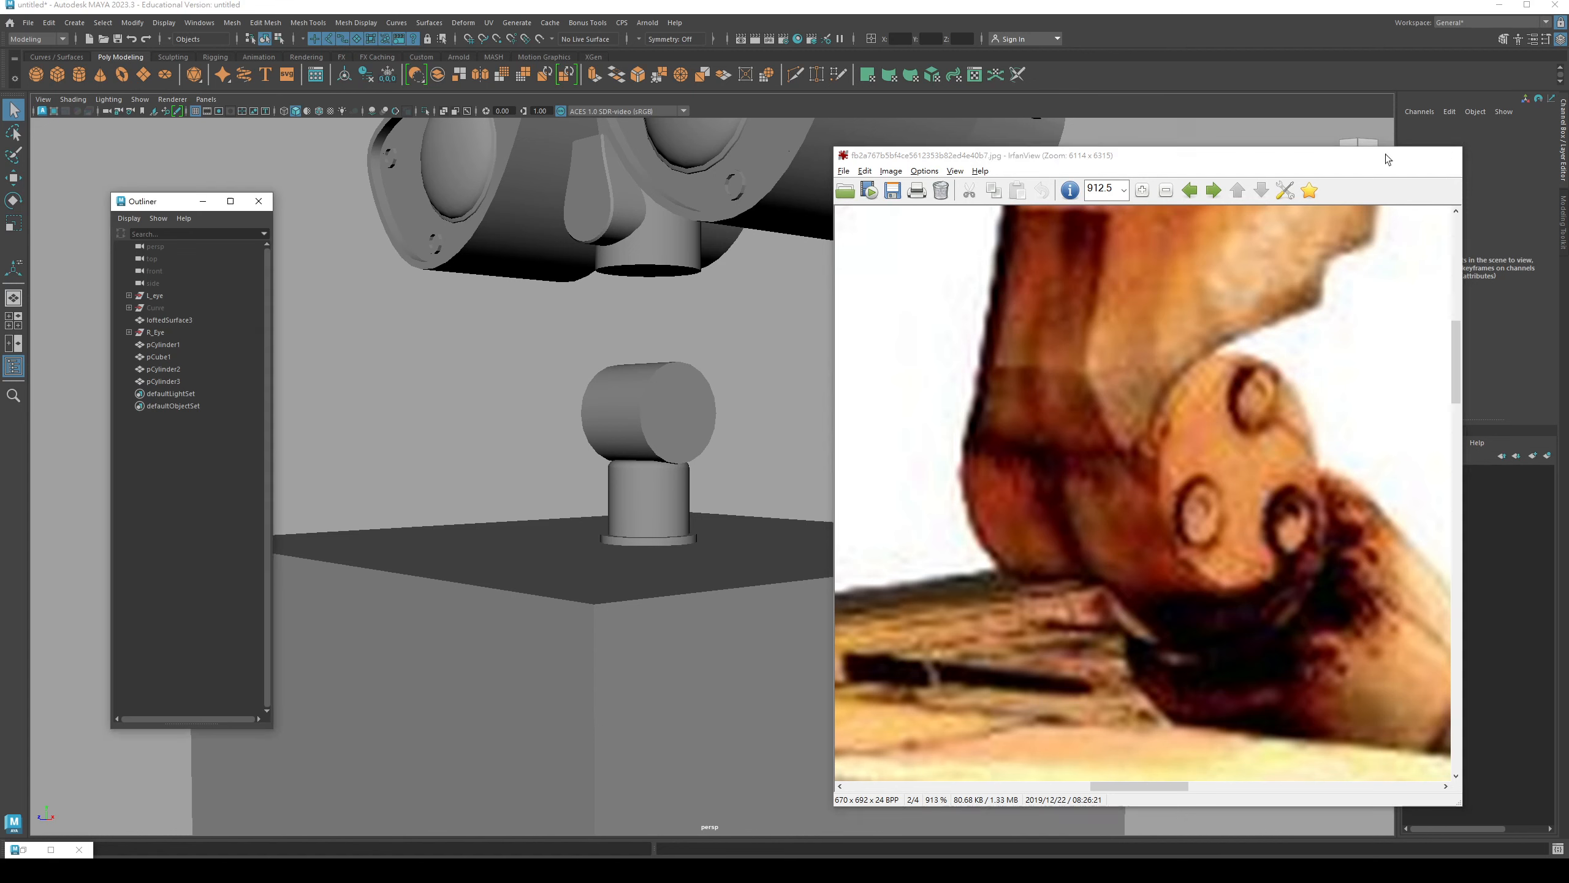
- Duplicate the horizontal joint cylinder and move the copy away to the side
{"action": "left_click", "coordinate": [641, 431]}
{"action": "right_click_drag", "start_coordinate": [642, 431], "coordinate": [723, 421], "text": "alt"}
{"action": "middle_click_drag", "start_coordinate": [723, 420], "coordinate": [754, 420], "text": "alt"}
{"action": "left_click_drag", "start_coordinate": [755, 420], "coordinate": [786, 427], "text": "alt"}
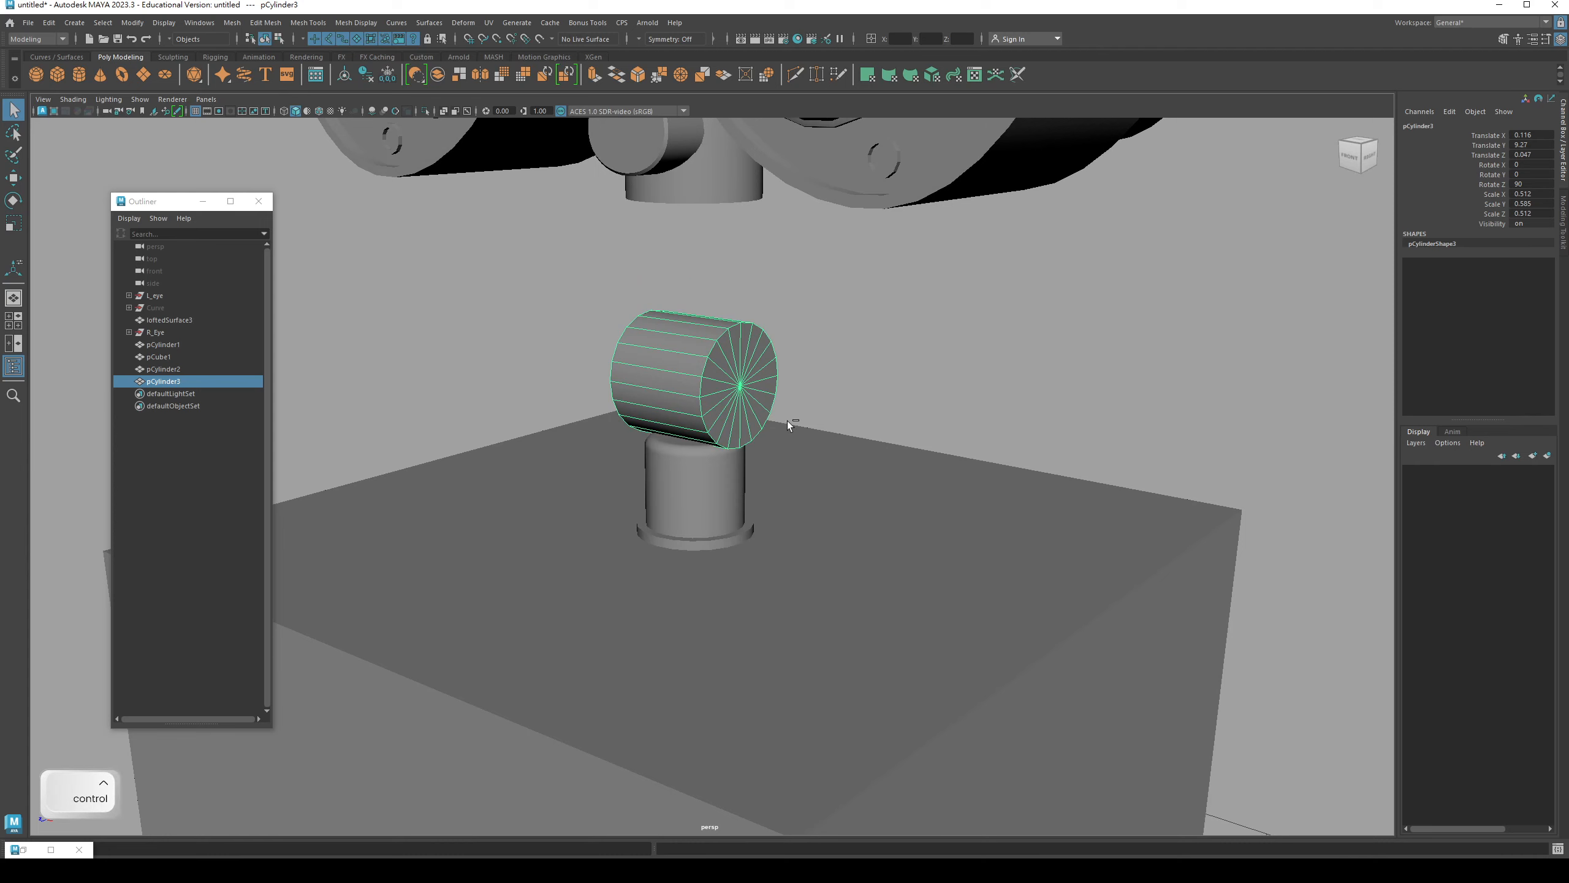
{"action": "key", "text": "ctrl+d"}
{"action": "key", "text": "w"}
{"action": "left_click_drag", "start_coordinate": [750, 400], "coordinate": [1447, 587]}
{"action": "left_click_drag", "start_coordinate": [904, 415], "coordinate": [834, 473], "text": "alt"}
{"action": "key", "text": "q"}
- Insert an edge loop with Multi-Cut around the middle of the horizontal joint cylinder's length
{"action": "left_click", "coordinate": [731, 489]}
{"action": "left_click_drag", "start_coordinate": [731, 488], "coordinate": [664, 430], "text": "alt"}
{"action": "key", "text": "q"}
{"action": "right_click", "coordinate": [666, 430]}
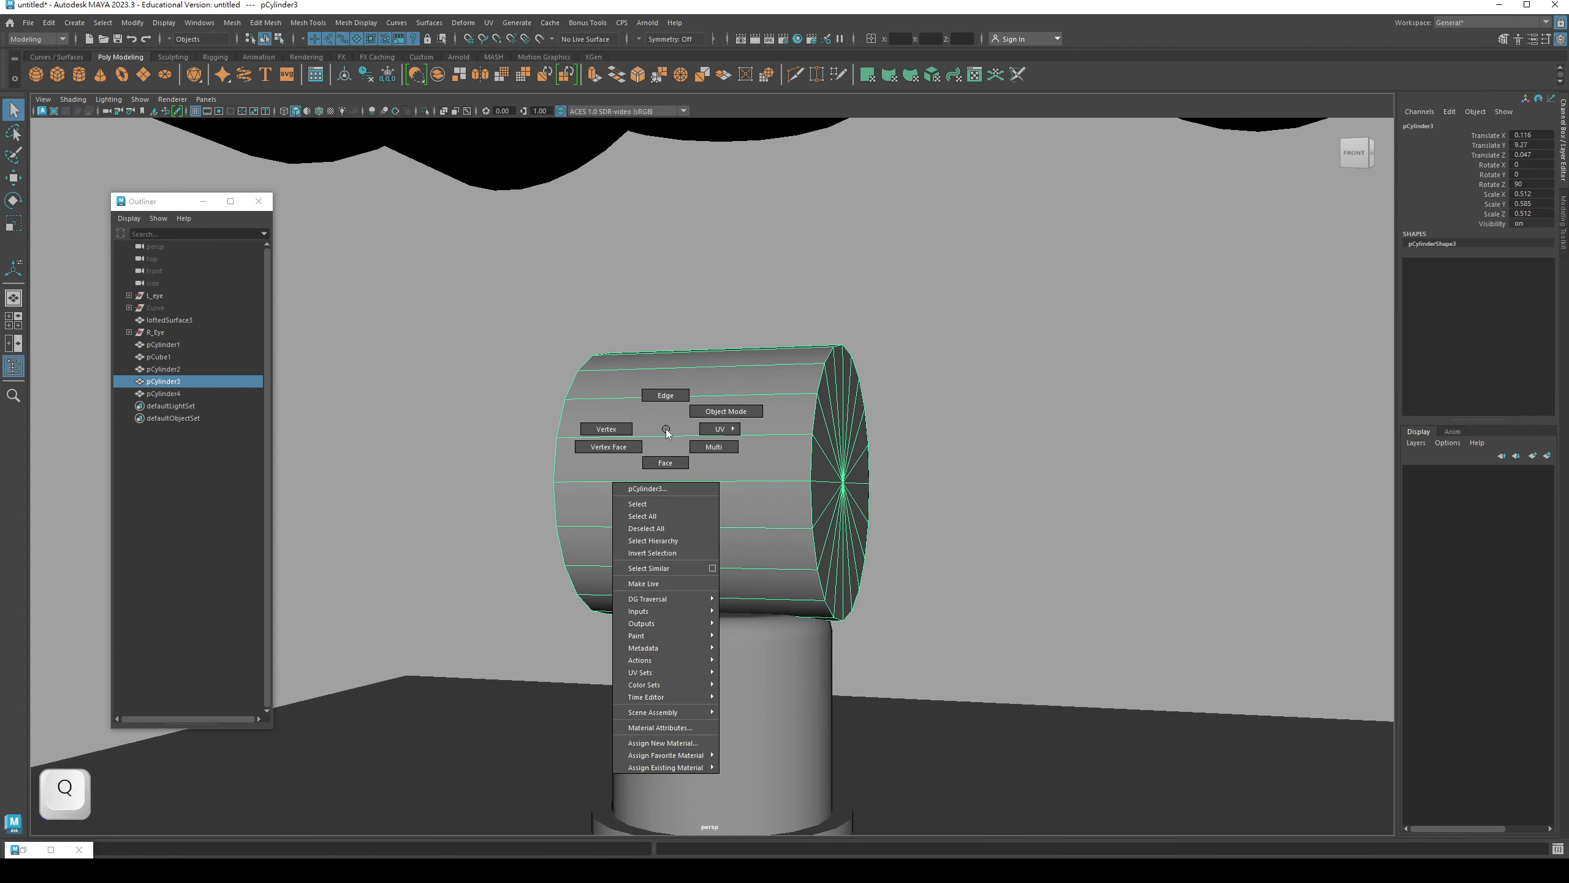
{"action": "left_click", "coordinate": [1504, 39]}
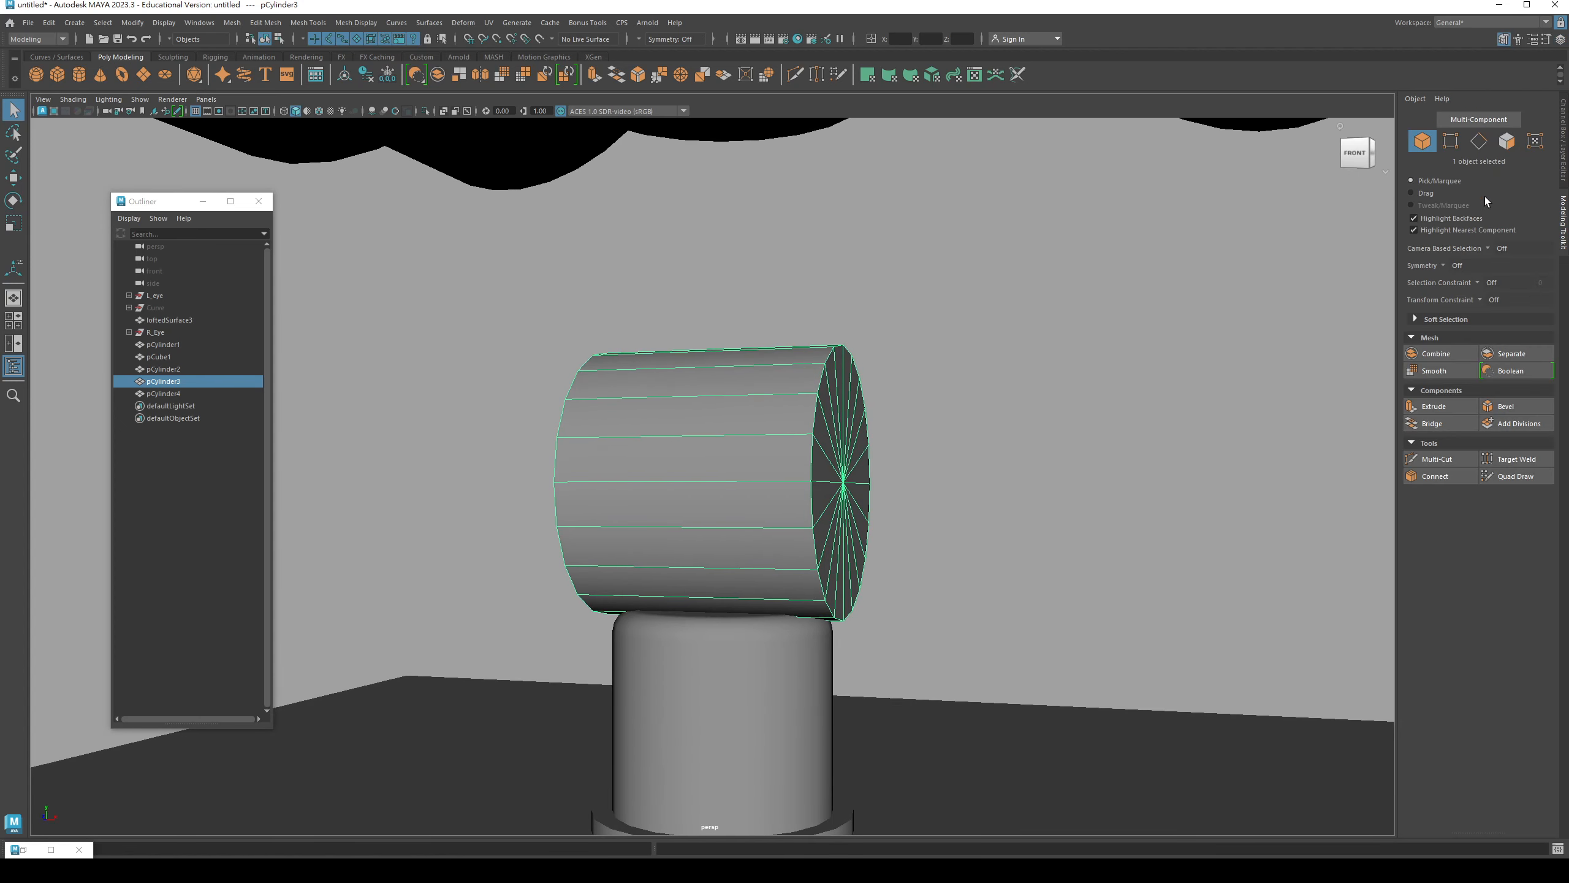
{"action": "left_click", "coordinate": [1434, 459]}
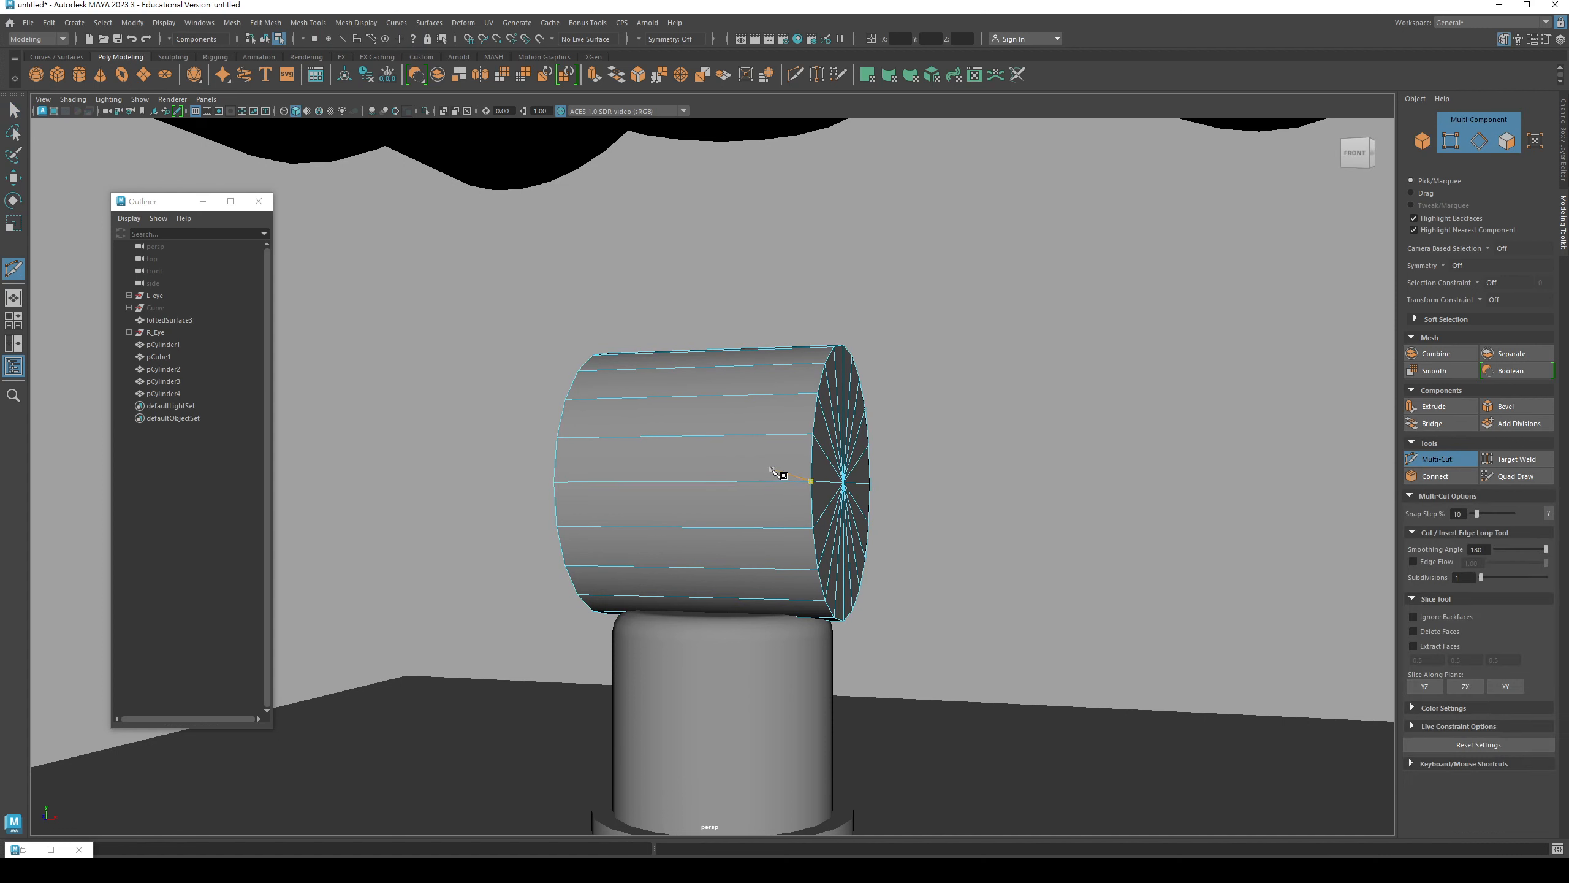
{"action": "key", "text": "ctrl"}
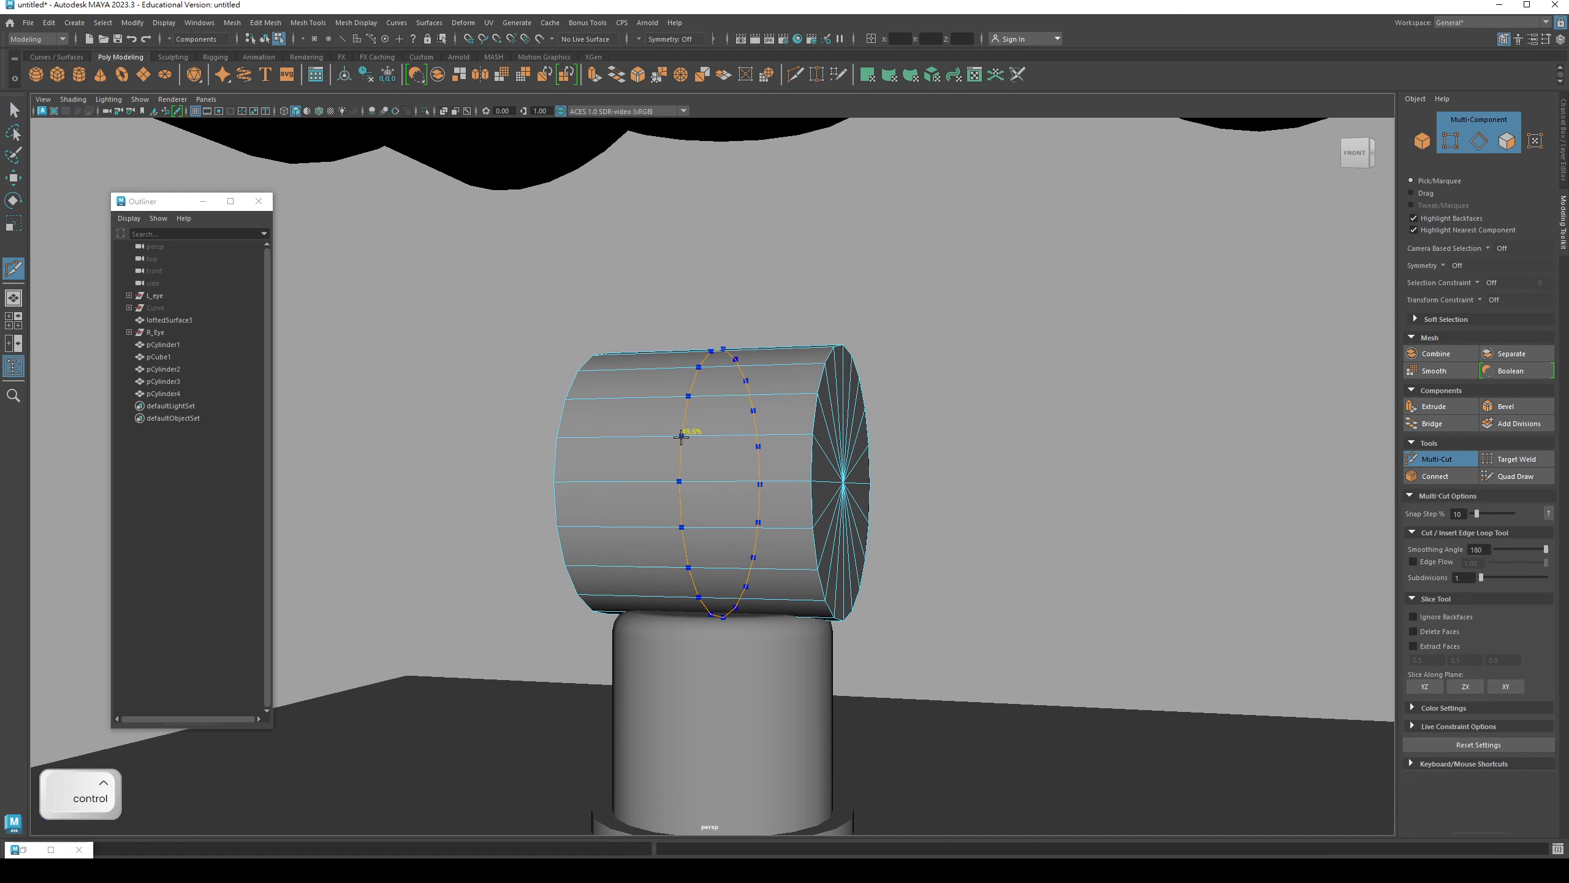
{"action": "left_click", "coordinate": [681, 436], "text": "ctrl"}
{"action": "key", "text": "q"}
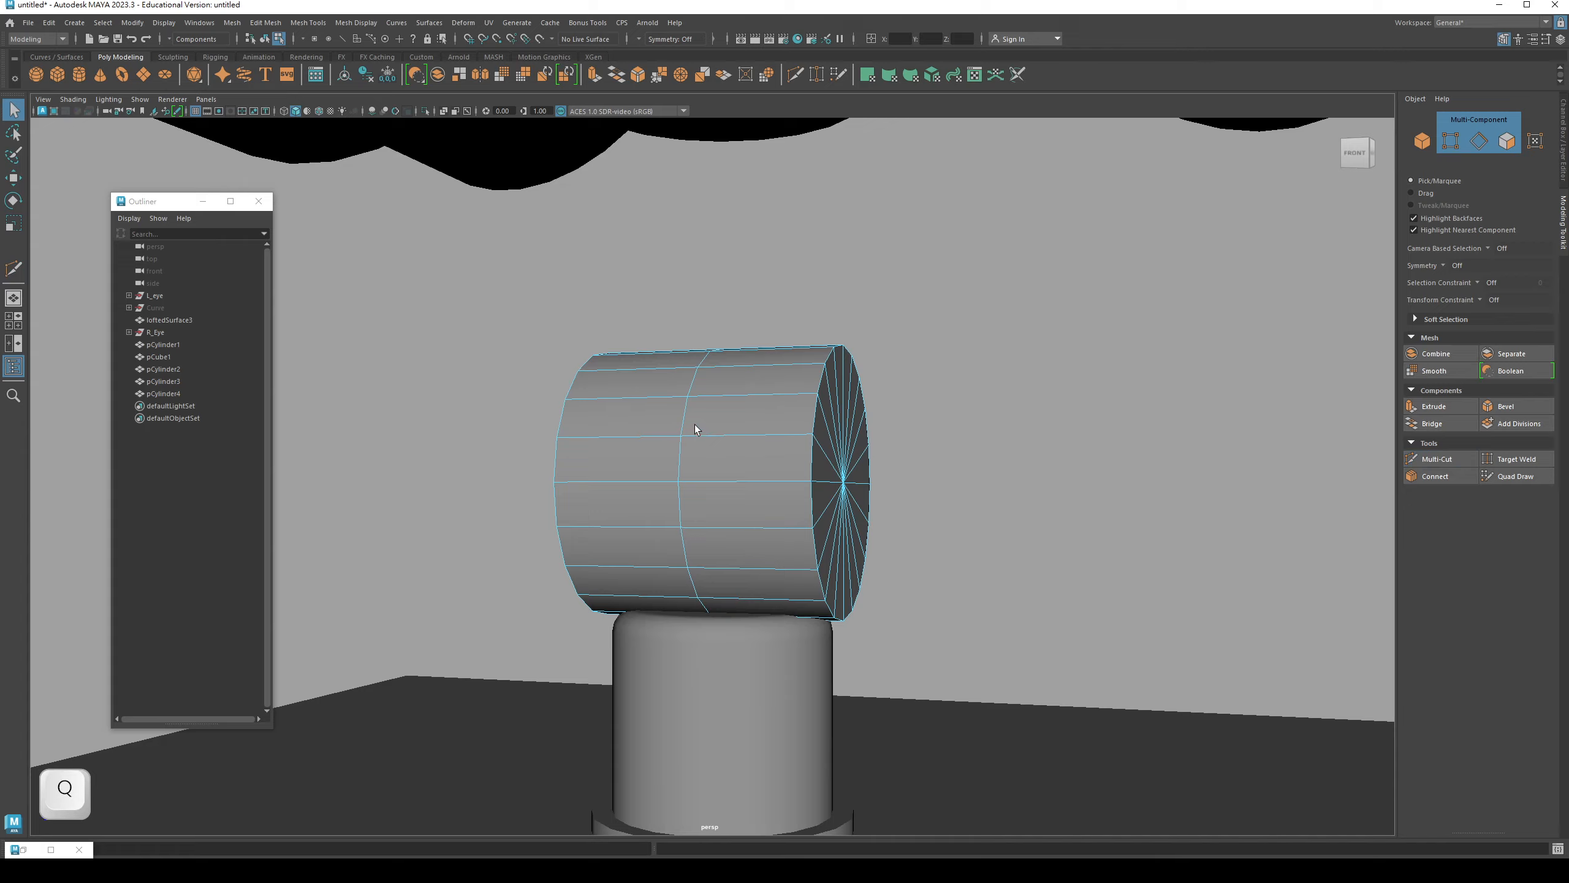
- Bevel the joint cylinder's middle edge loop with 2 segments and a small fraction, producing a narrow band of three loops
{"action": "left_click_drag", "start_coordinate": [689, 475], "coordinate": [741, 433], "text": "alt"}
{"action": "double_click", "coordinate": [681, 419]}
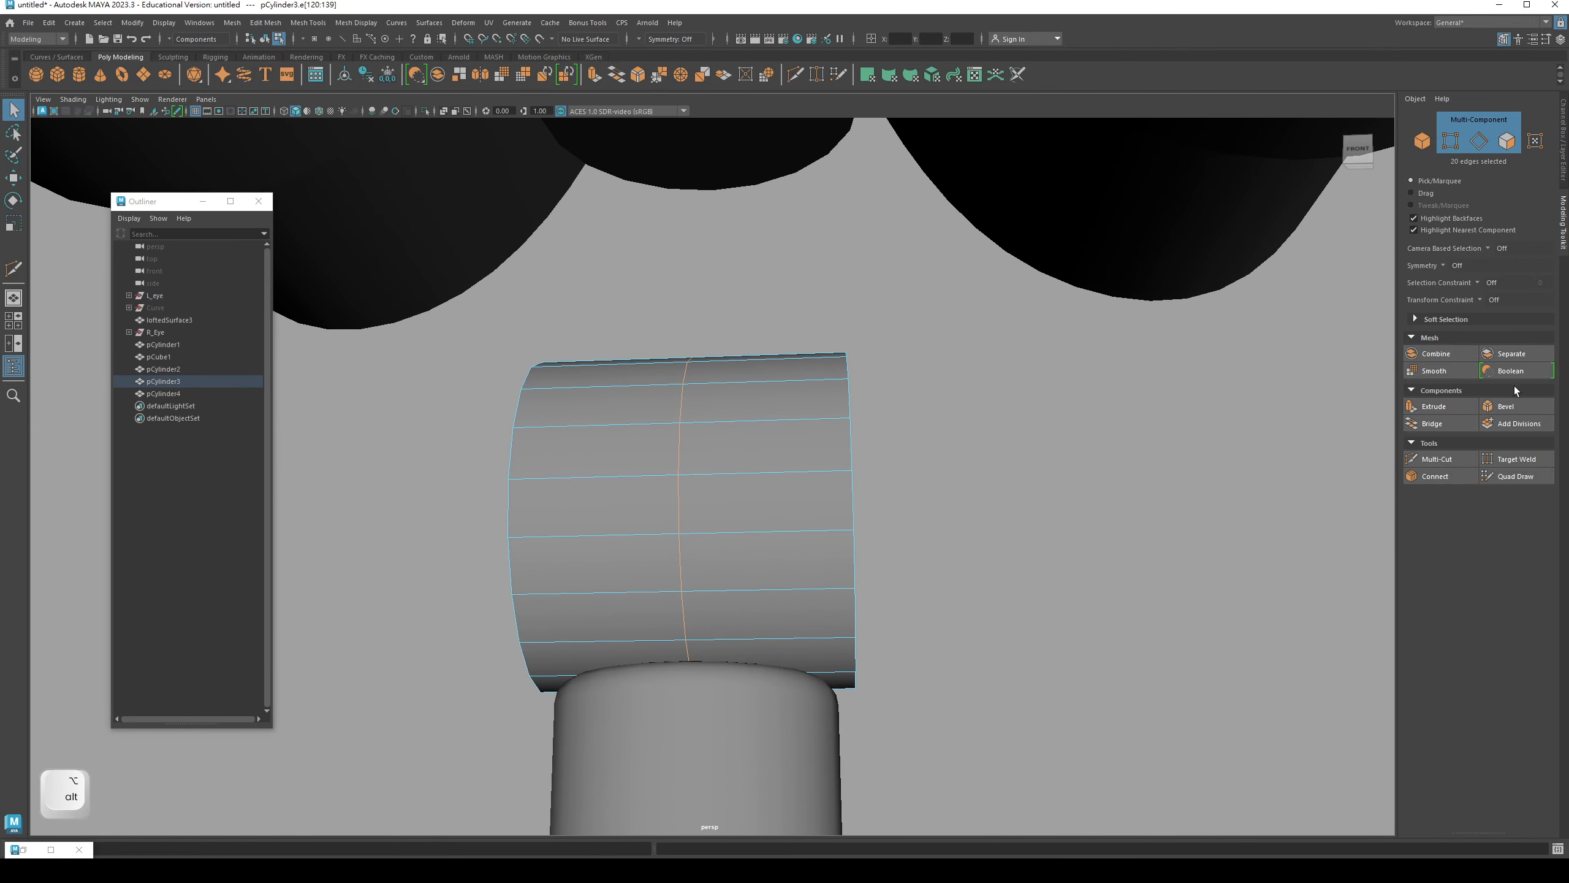
{"action": "left_click", "coordinate": [1516, 406]}
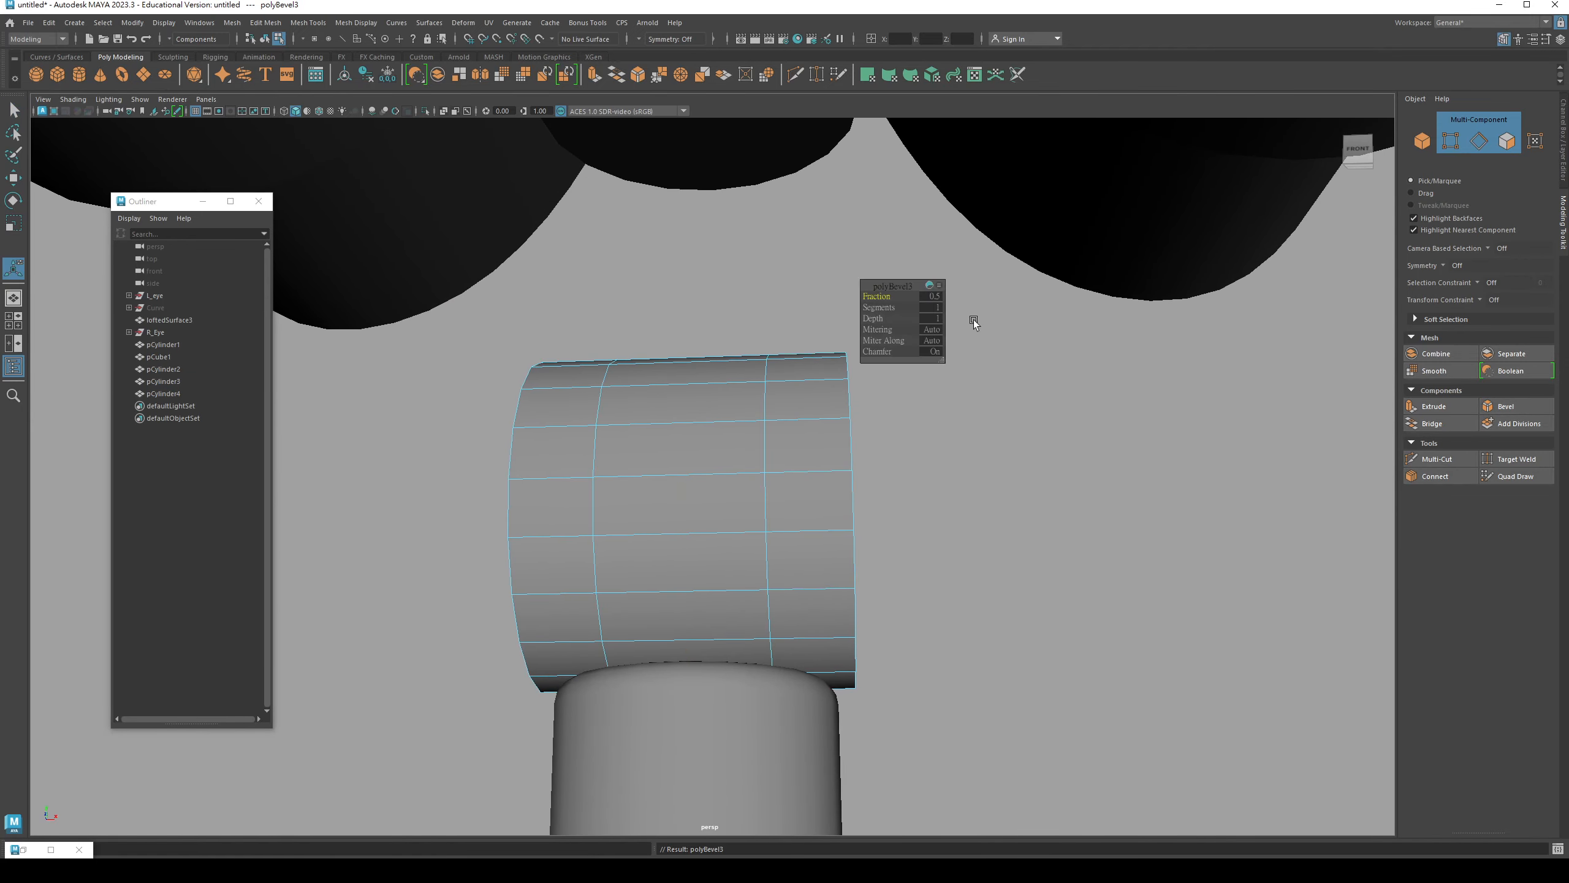
{"action": "left_click", "coordinate": [931, 297]}
{"action": "type", "text": "2"}
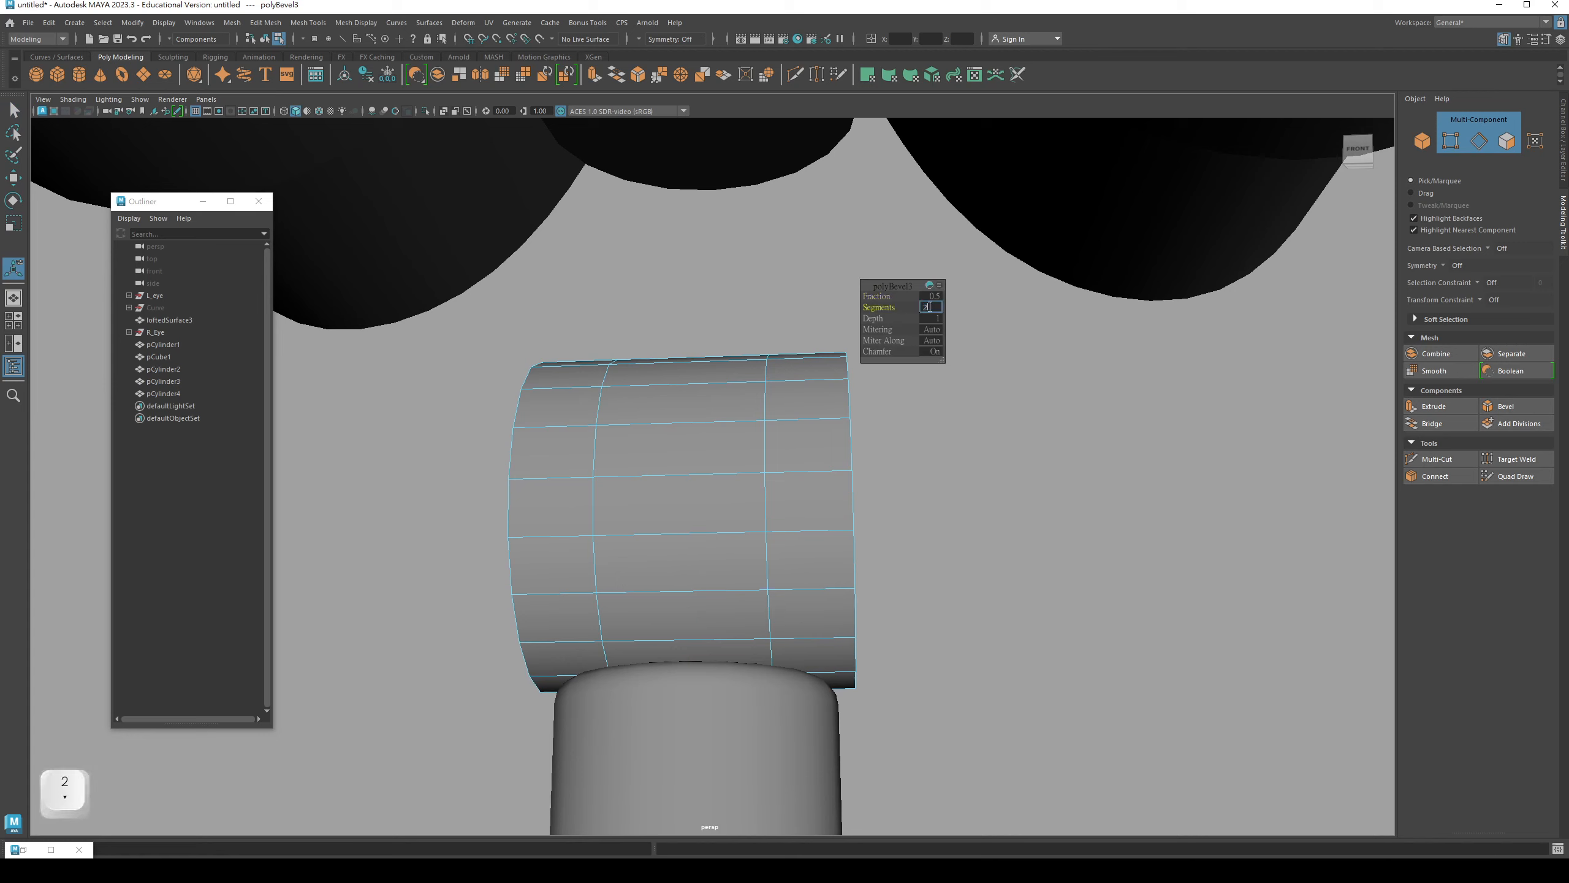
{"action": "key", "text": "Return"}
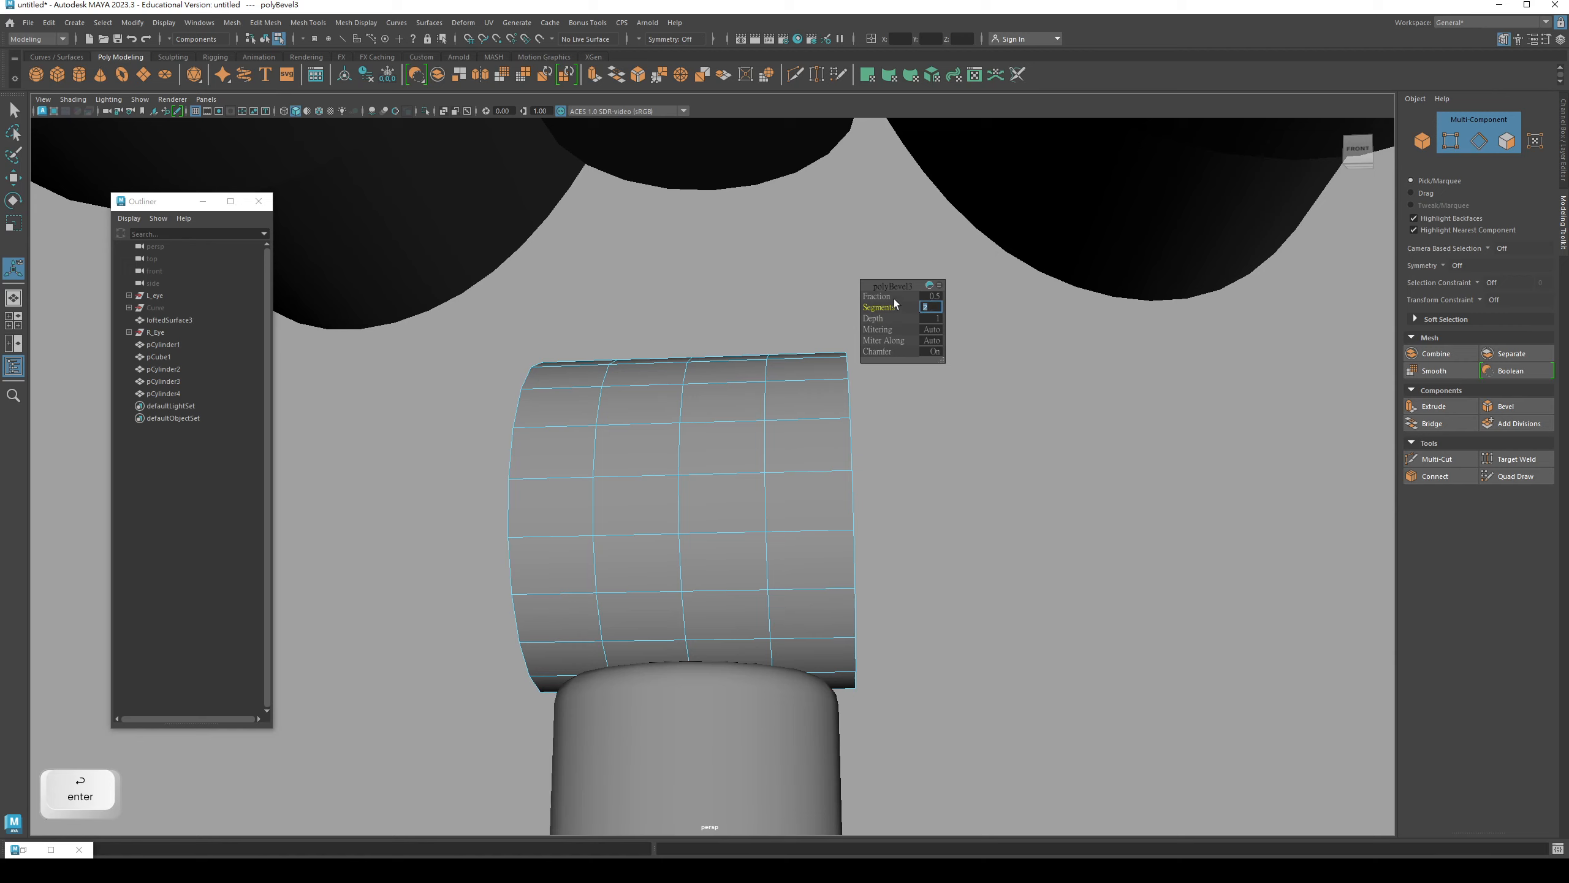
{"action": "type", "text": ".2"}
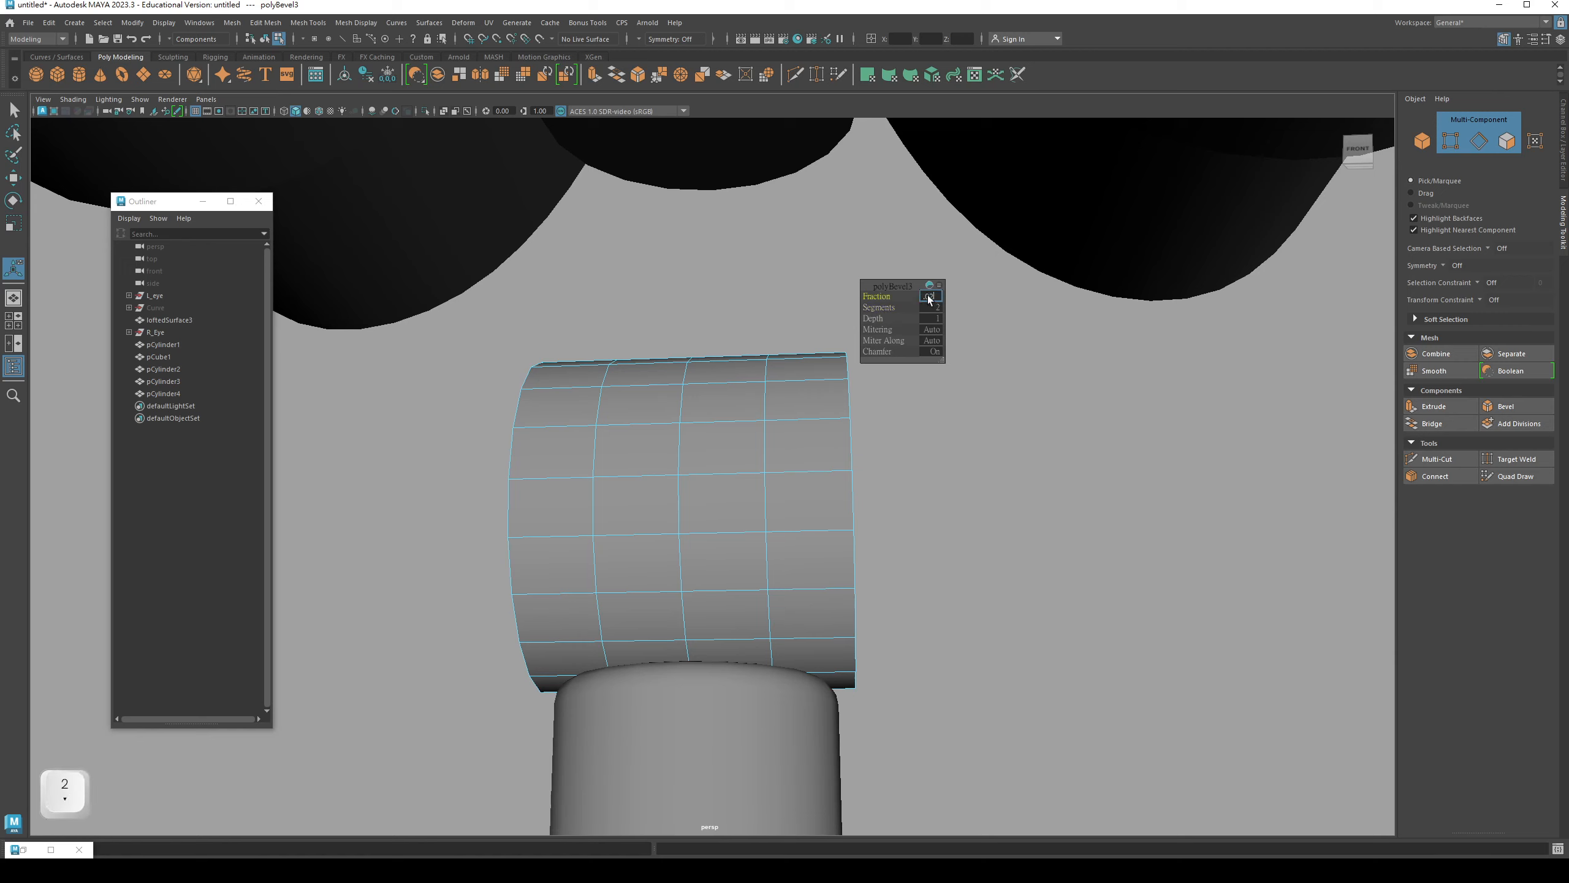
{"action": "key", "text": "Return"}
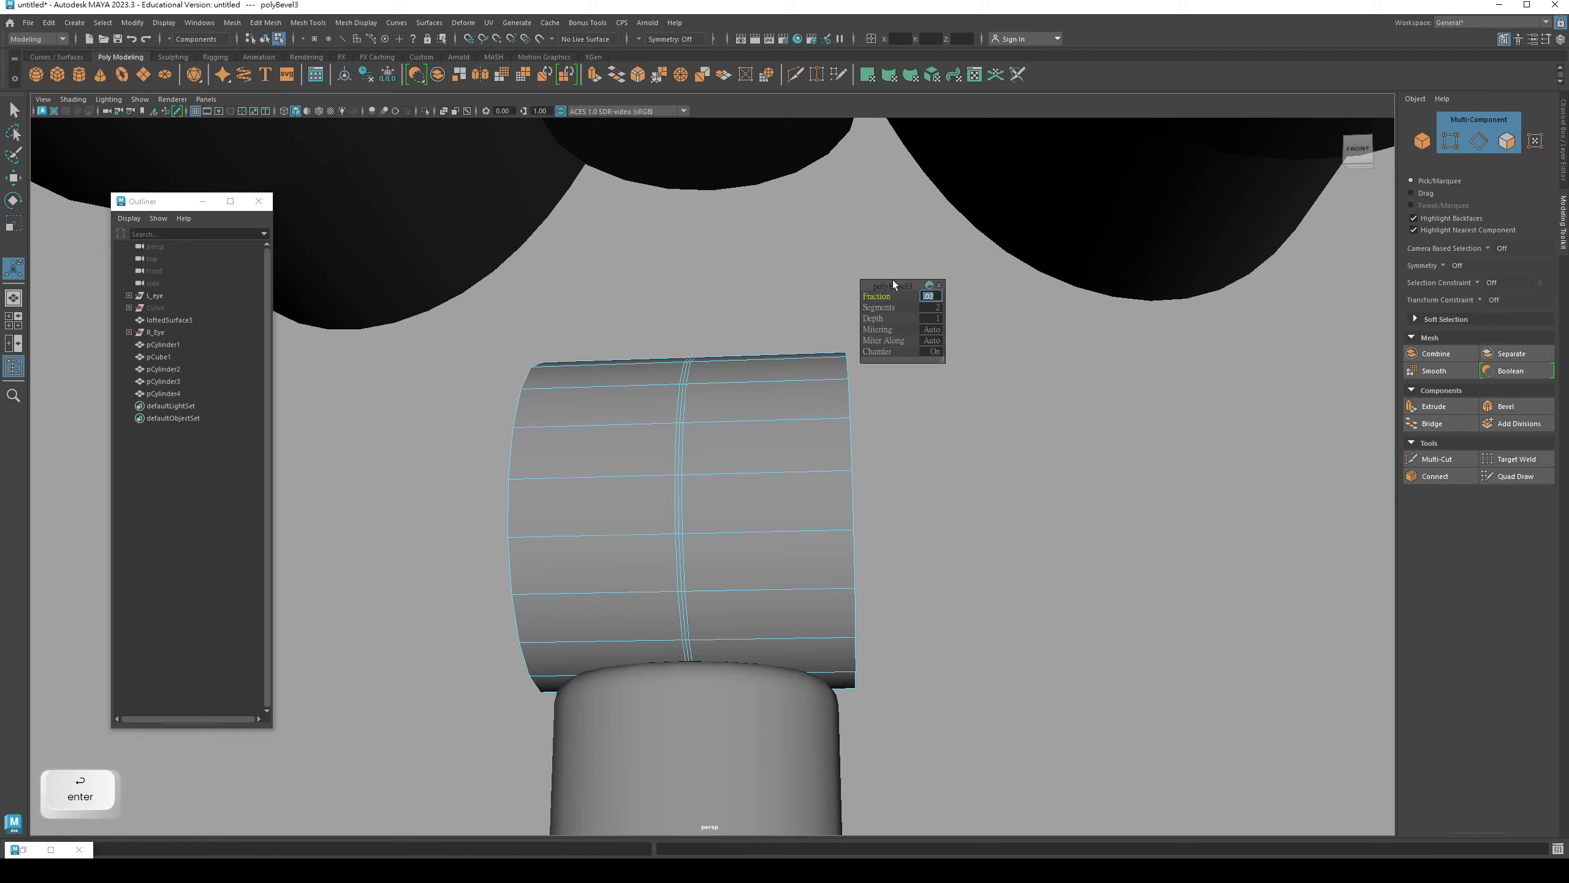
- Select the central loop of the beveled band and scale it inward to form a thin groove around the joint cylinder
{"action": "left_click_drag", "start_coordinate": [613, 392], "coordinate": [914, 460], "text": "alt"}
{"action": "key", "text": "q"}
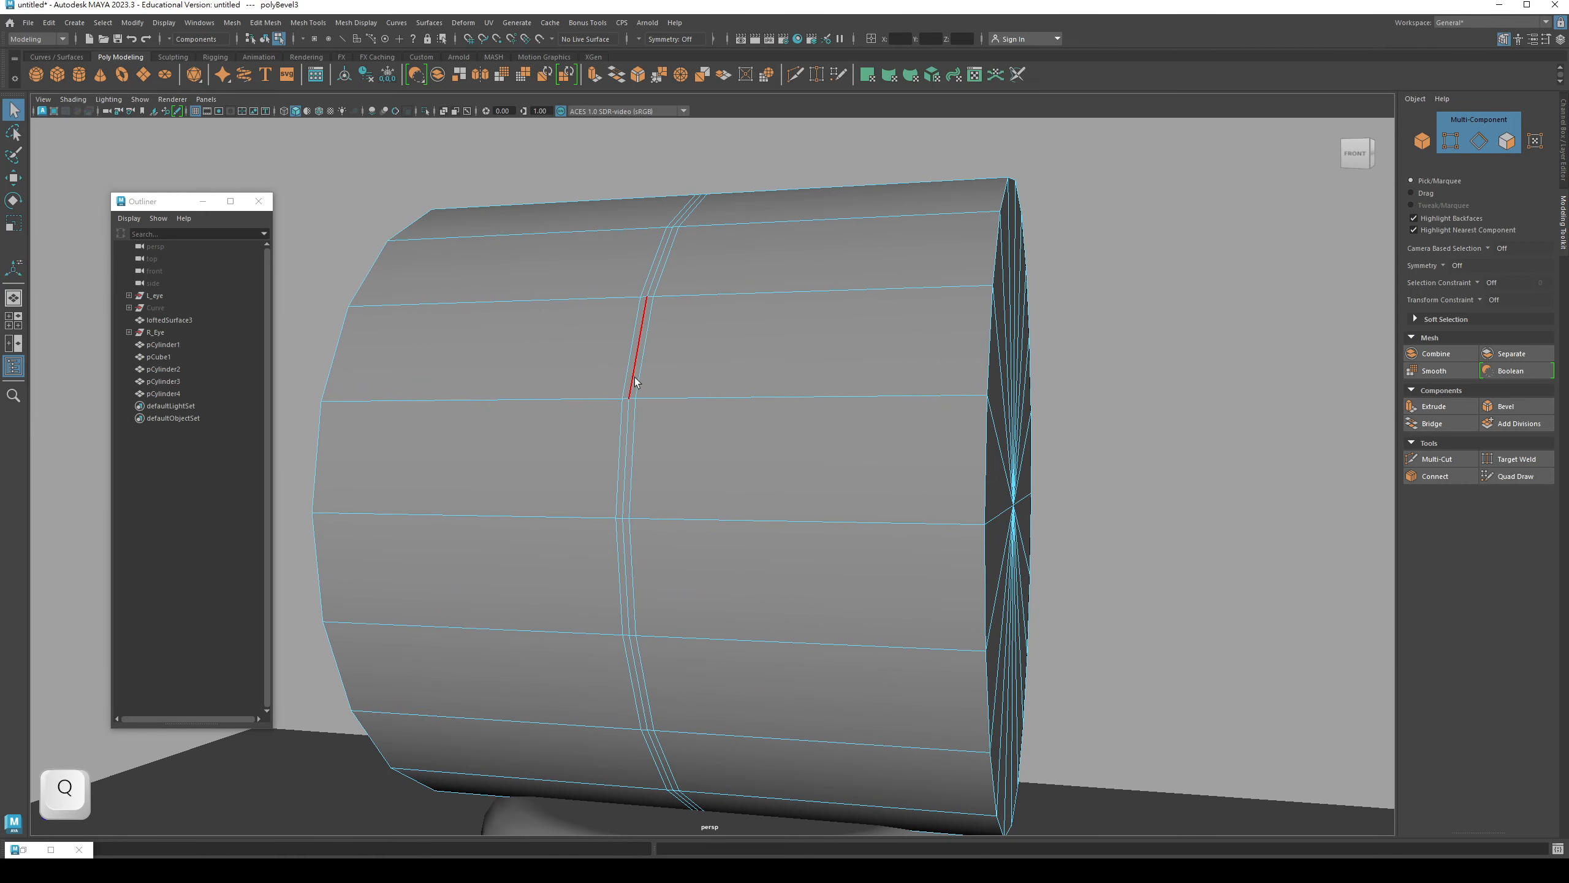
{"action": "double_click", "coordinate": [634, 382]}
{"action": "mouse_move", "coordinate": [690, 448]}
{"action": "left_mouse_down", "text": "alt"}
{"action": "mouse_move", "coordinate": [784, 420]}
{"action": "mouse_move", "coordinate": [715, 434]}
{"action": "left_mouse_up", "text": "alt"}
{"action": "key", "text": "r"}
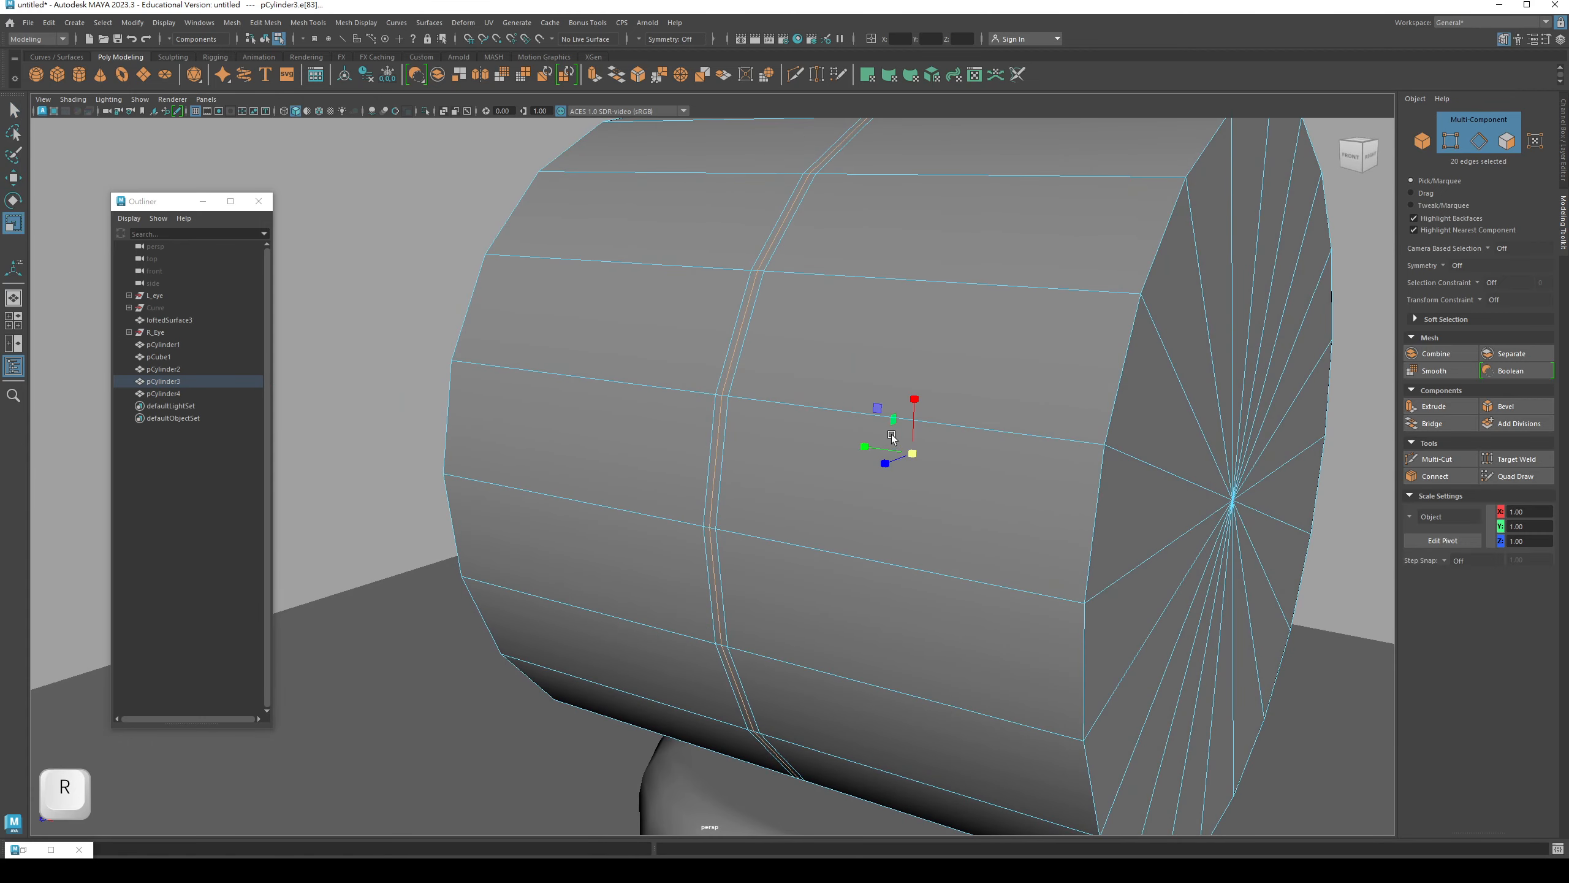
{"action": "mouse_move", "coordinate": [912, 456]}
{"action": "left_mouse_down"}
{"action": "mouse_move", "coordinate": [938, 456]}
{"action": "mouse_move", "coordinate": [934, 438]}
{"action": "left_mouse_up"}
{"action": "key", "text": "q"}
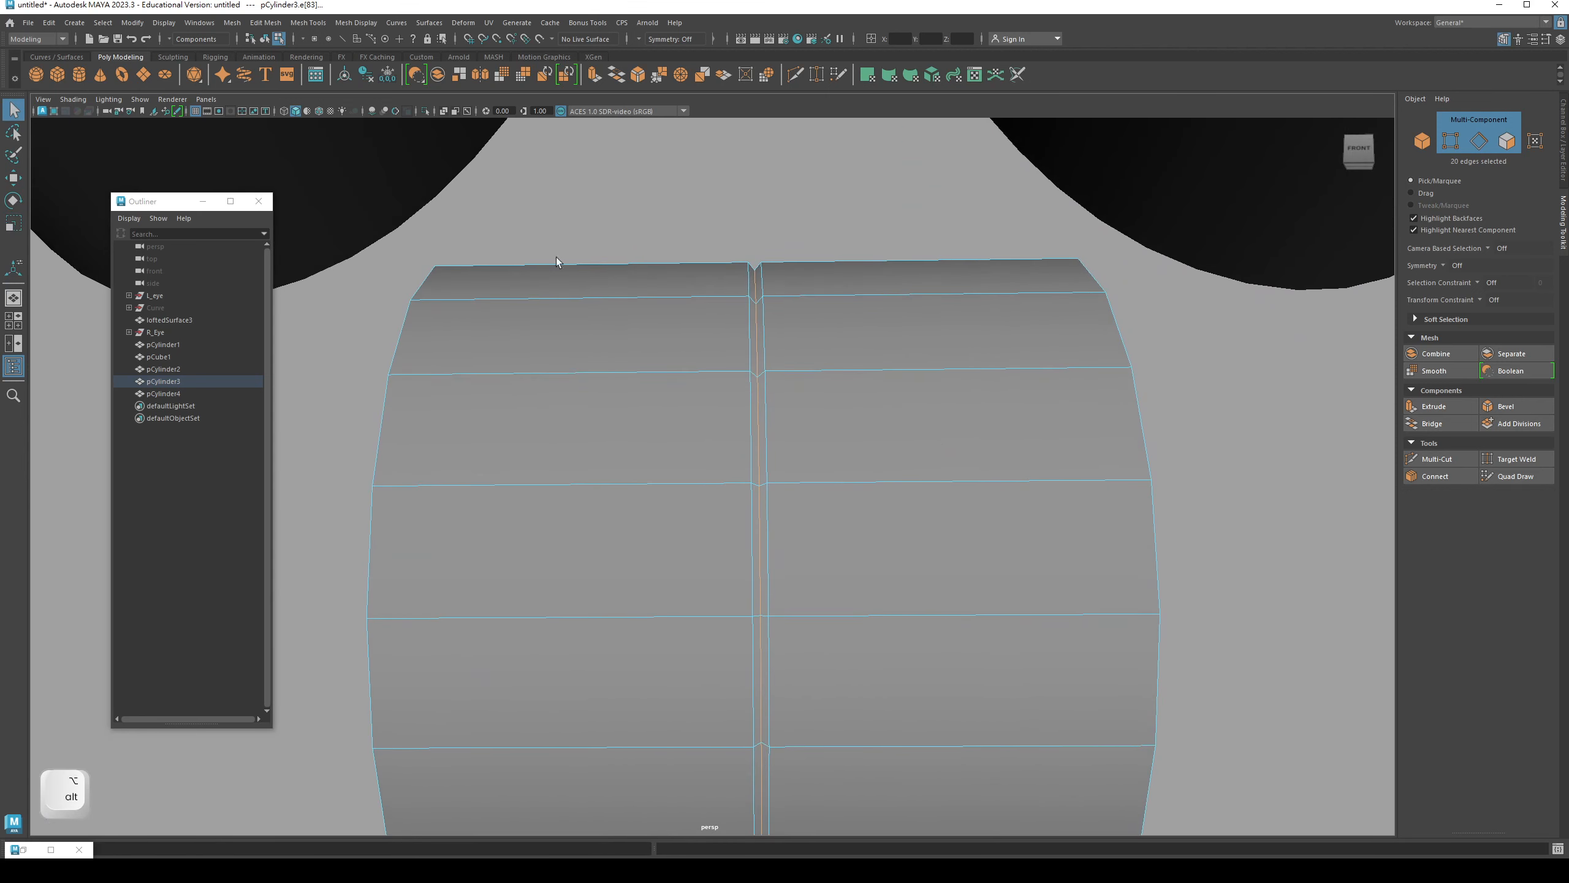
- Harden the groove's central edge loop and return the joint cylinder to object mode
{"action": "left_click", "coordinate": [354, 23]}
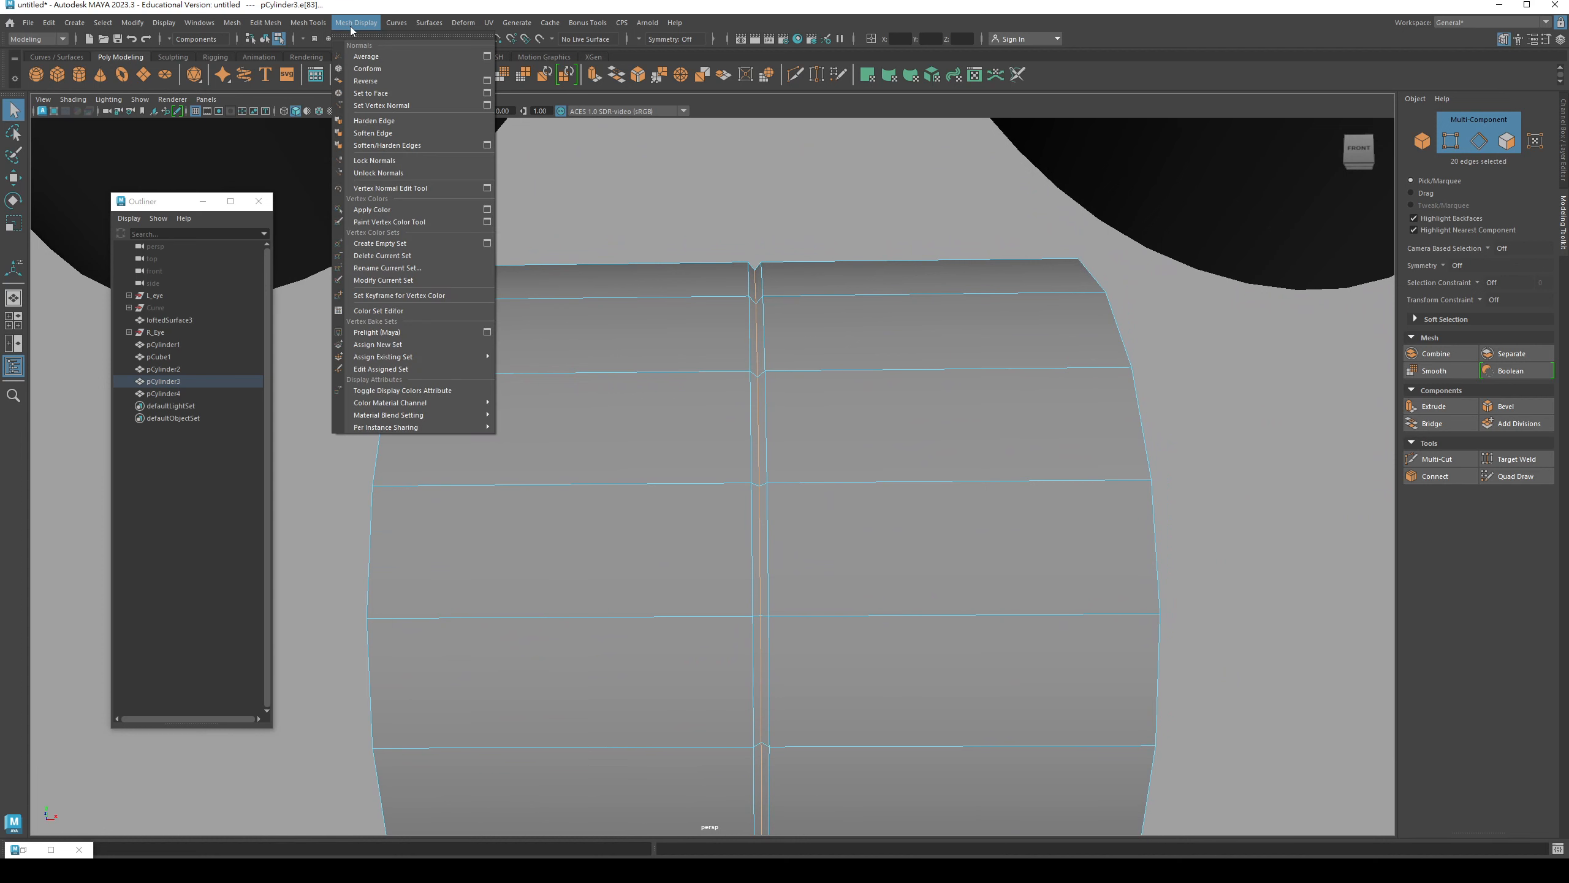
{"action": "left_click", "coordinate": [405, 120]}
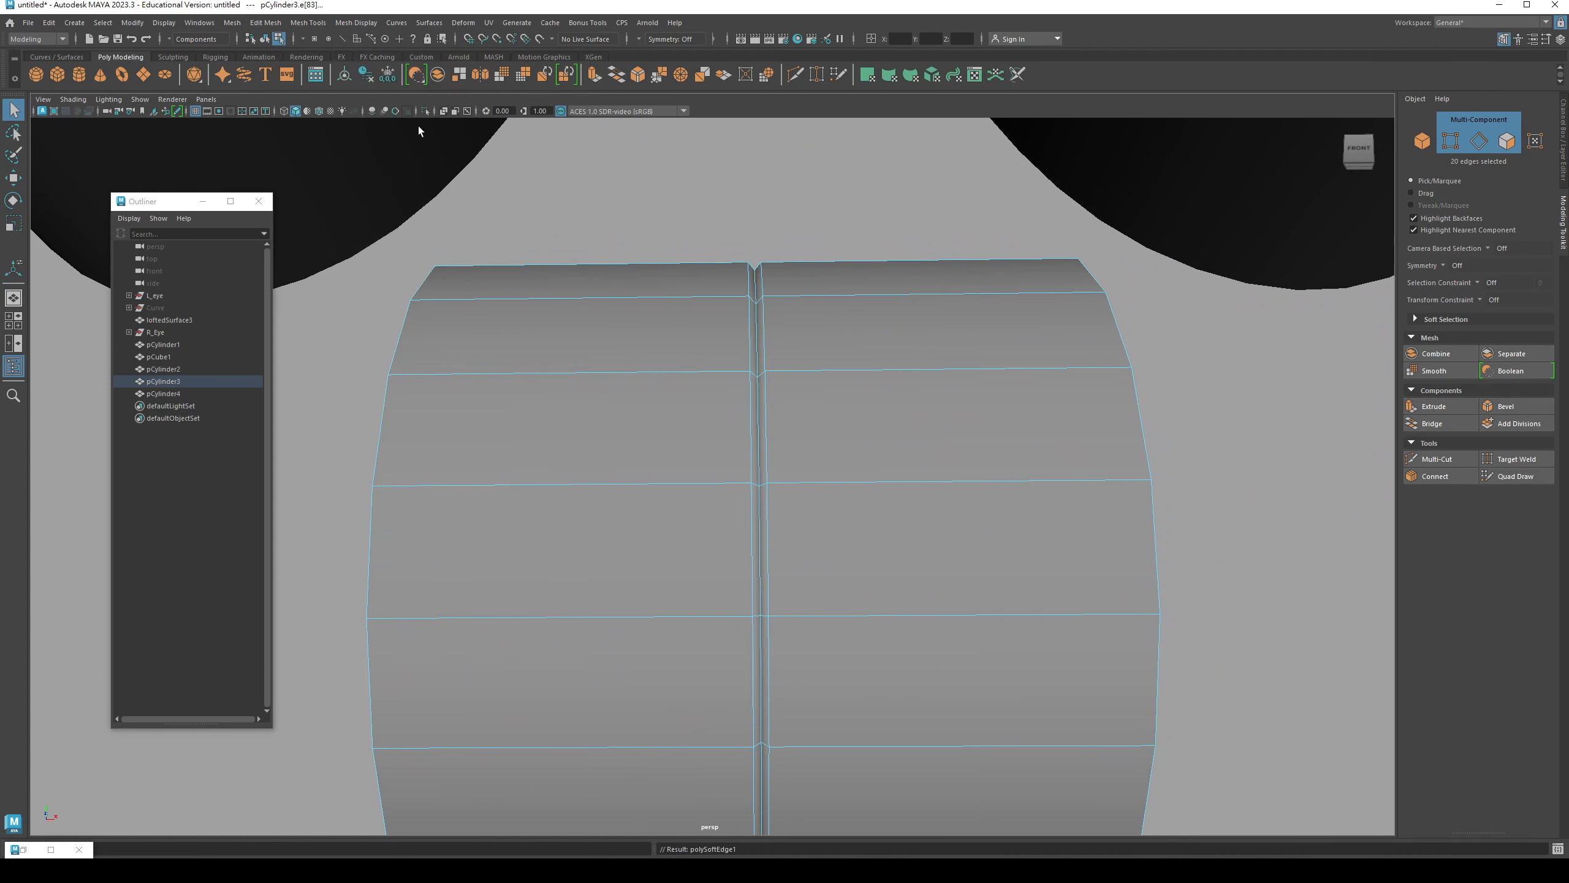
{"action": "left_click_drag", "start_coordinate": [710, 402], "coordinate": [751, 356], "text": "alt"}
{"action": "right_click", "coordinate": [751, 356]}
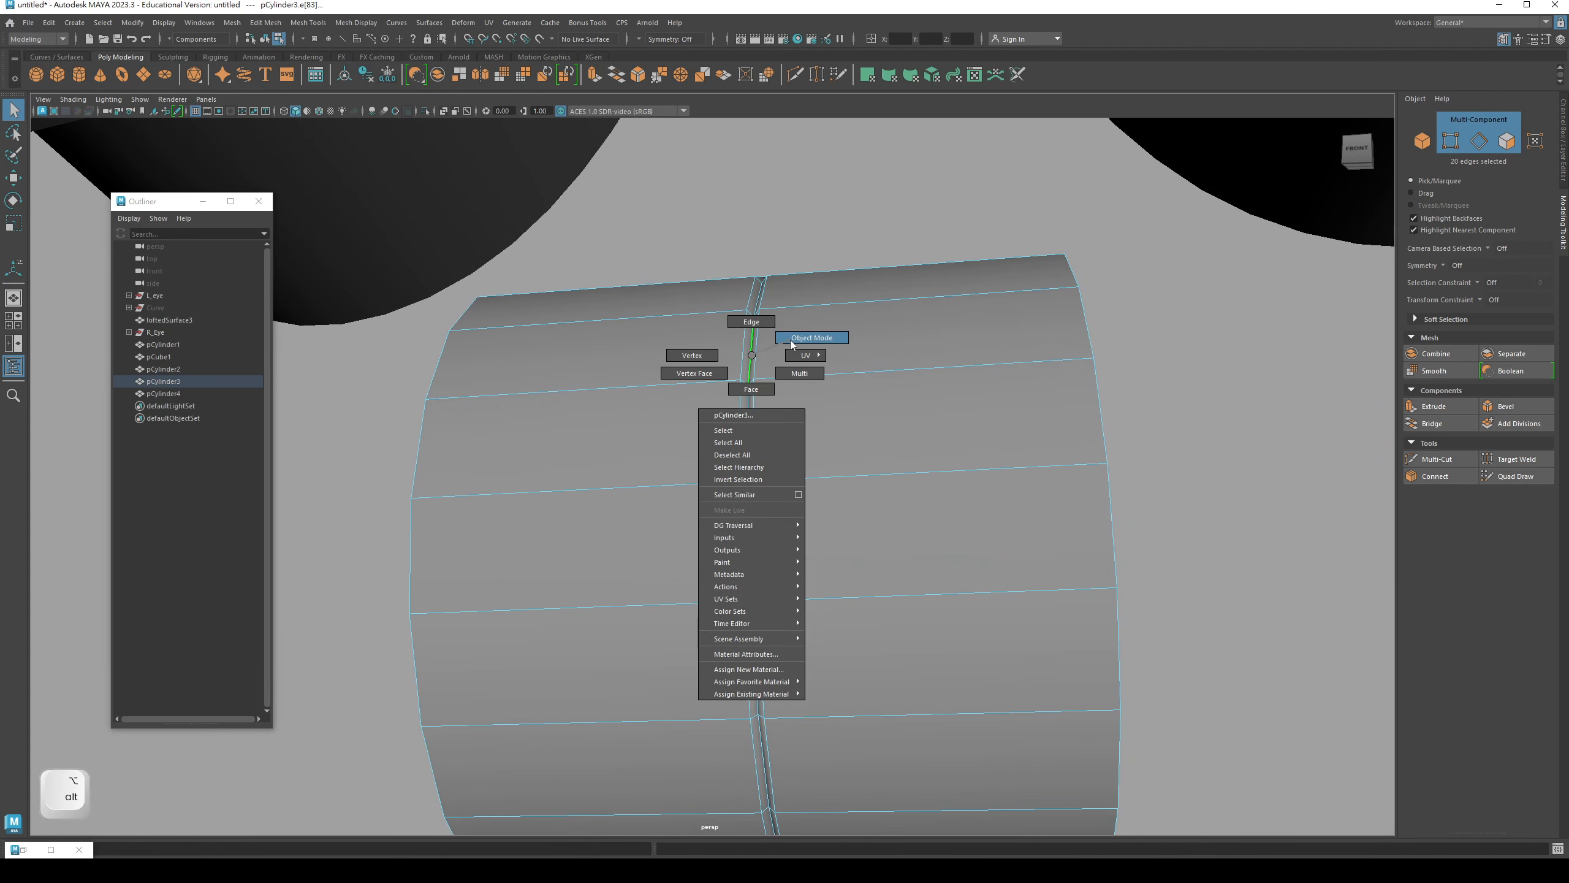
{"action": "left_click", "coordinate": [809, 337]}
{"action": "right_click_drag", "start_coordinate": [777, 221], "coordinate": [651, 345], "text": "alt"}
{"action": "left_click_drag", "start_coordinate": [651, 345], "coordinate": [791, 339], "text": "alt"}
{"action": "left_click", "coordinate": [793, 214]}
{"action": "left_click_drag", "start_coordinate": [726, 446], "coordinate": [678, 350], "text": "alt"}
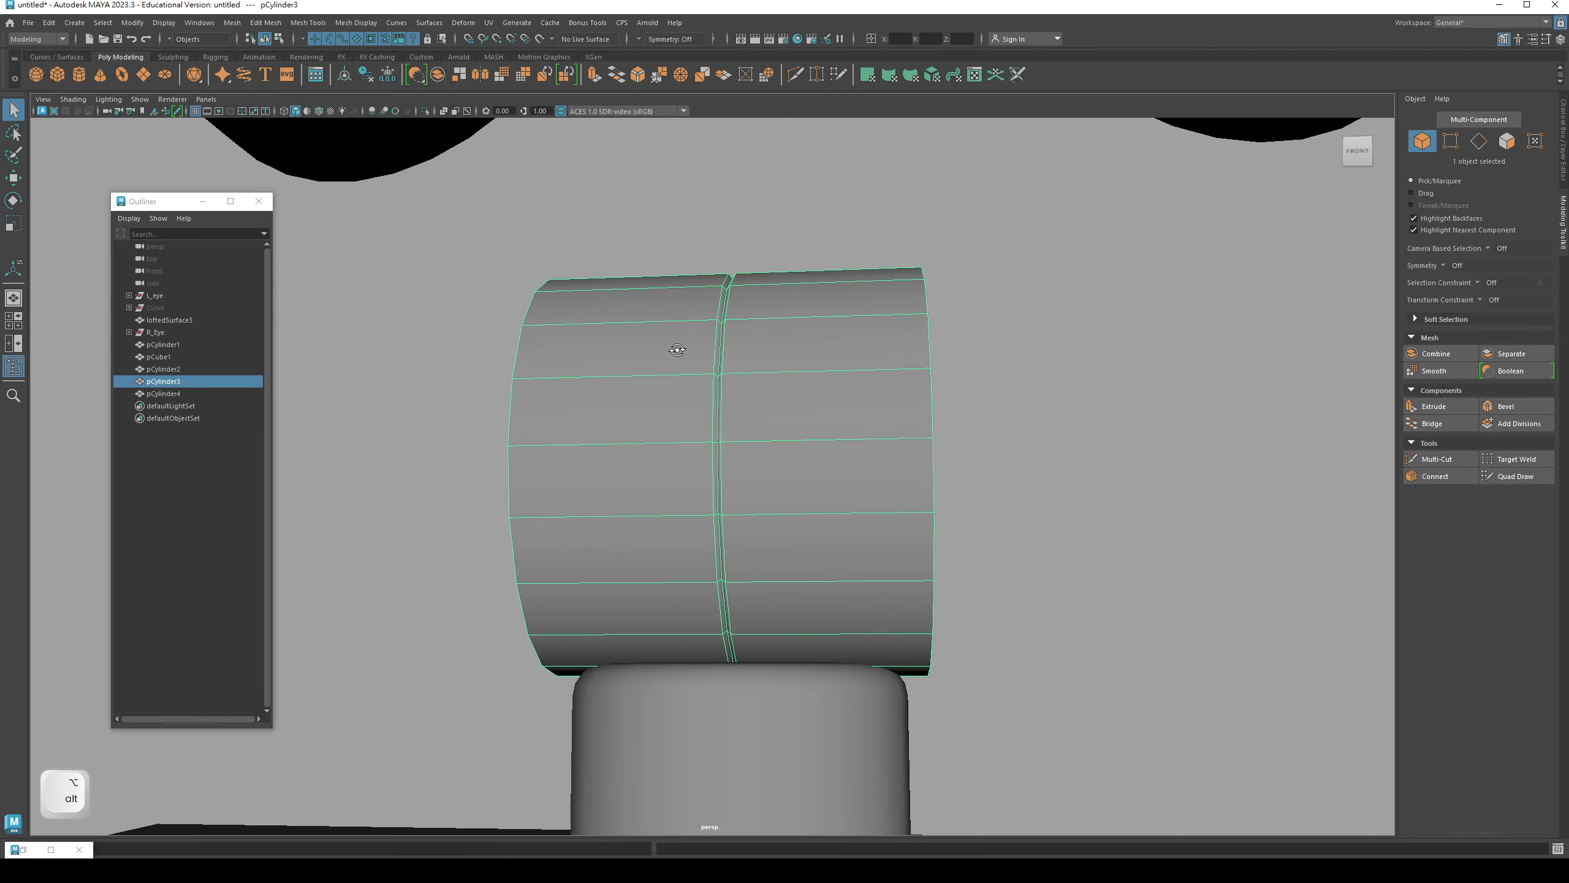
{"action": "left_click", "coordinate": [715, 271]}
{"action": "mouse_move", "coordinate": [715, 271]}
{"action": "left_mouse_down", "text": "alt"}
{"action": "mouse_move", "coordinate": [804, 367]}
{"action": "mouse_move", "coordinate": [756, 295]}
{"action": "mouse_move", "coordinate": [675, 326]}
{"action": "mouse_move", "coordinate": [734, 277]}
{"action": "left_mouse_up", "text": "alt"}
- Delete the radial edges on both end caps of the joint cylinder, leaving a single face on each end
{"action": "left_click", "coordinate": [662, 407]}
{"action": "left_click_drag", "start_coordinate": [662, 408], "coordinate": [844, 459], "text": "alt"}
{"action": "right_click", "coordinate": [845, 419]}
{"action": "left_click", "coordinate": [844, 386]}
{"action": "key", "text": "4"}
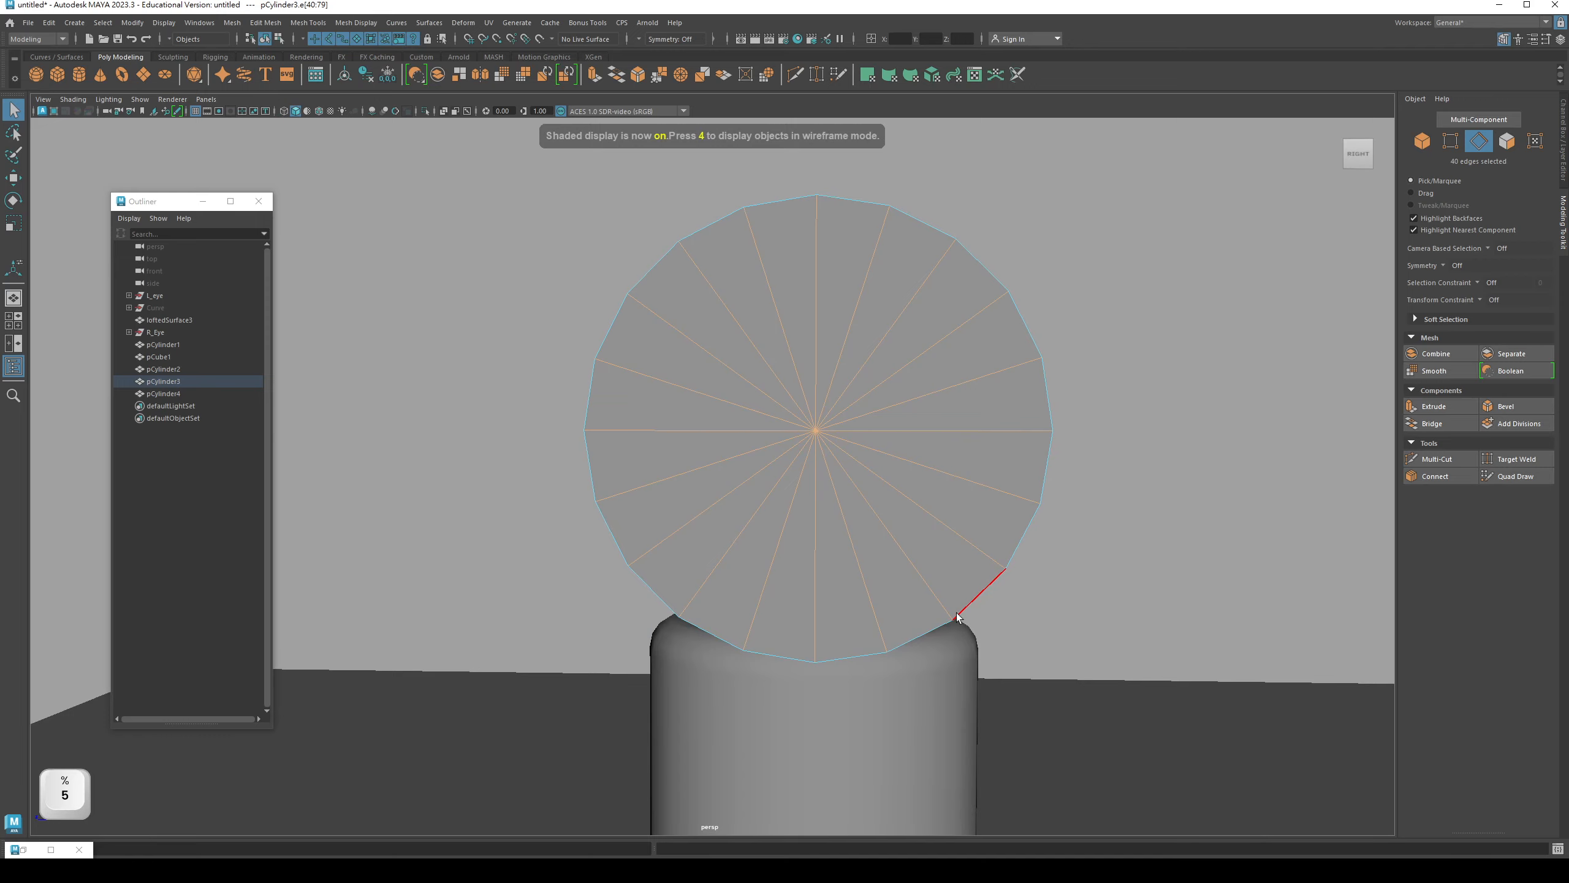
{"action": "left_click", "coordinate": [956, 615]}
{"action": "left_click_drag", "start_coordinate": [714, 430], "coordinate": [747, 380], "text": "alt"}
- Select both end faces of the joint cylinder and extrude them with an offset of 0.05
{"action": "right_click", "coordinate": [749, 380]}
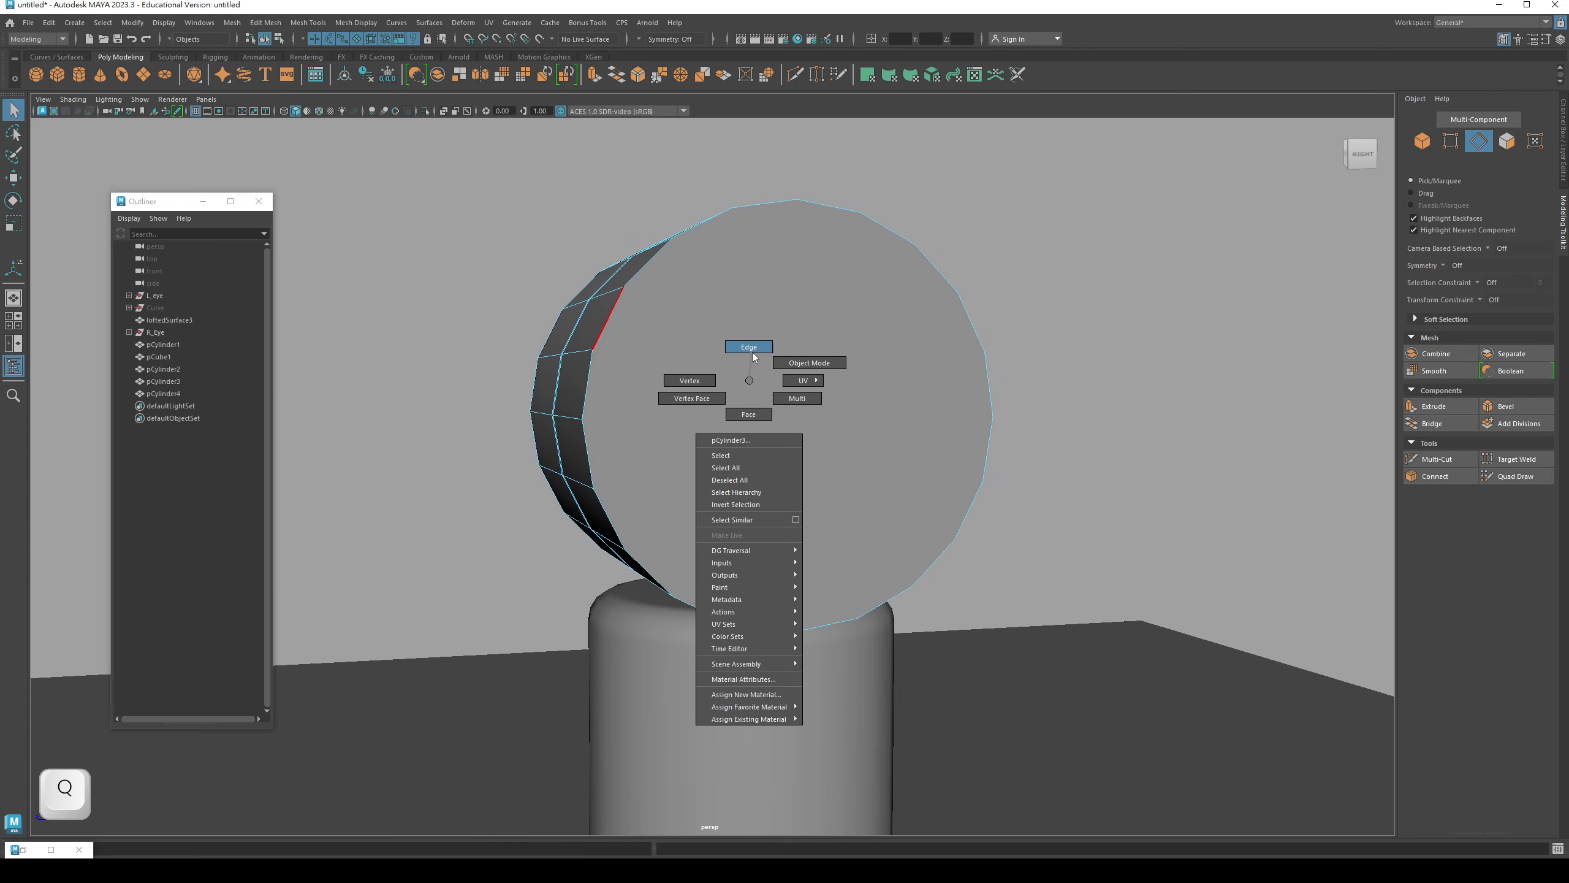
{"action": "left_click", "coordinate": [749, 415]}
{"action": "left_click", "coordinate": [761, 420]}
{"action": "left_click_drag", "start_coordinate": [761, 420], "coordinate": [577, 424], "text": "alt"}
{"action": "left_click", "coordinate": [560, 417], "text": "shift"}
{"action": "left_click_drag", "start_coordinate": [851, 396], "coordinate": [647, 405], "text": "alt"}
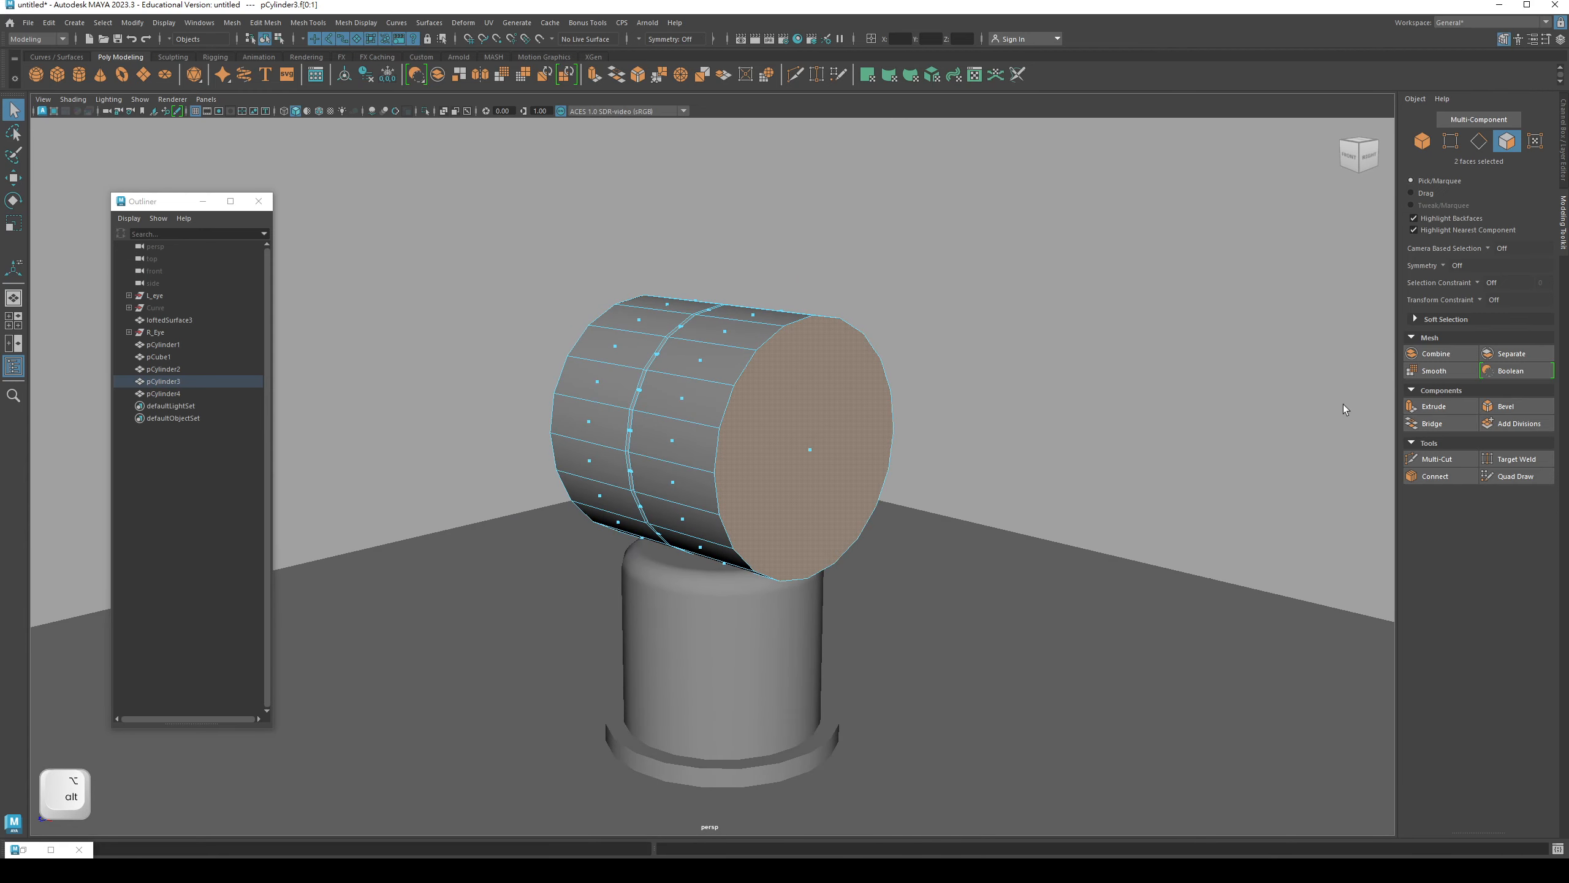
{"action": "left_click", "coordinate": [1453, 406]}
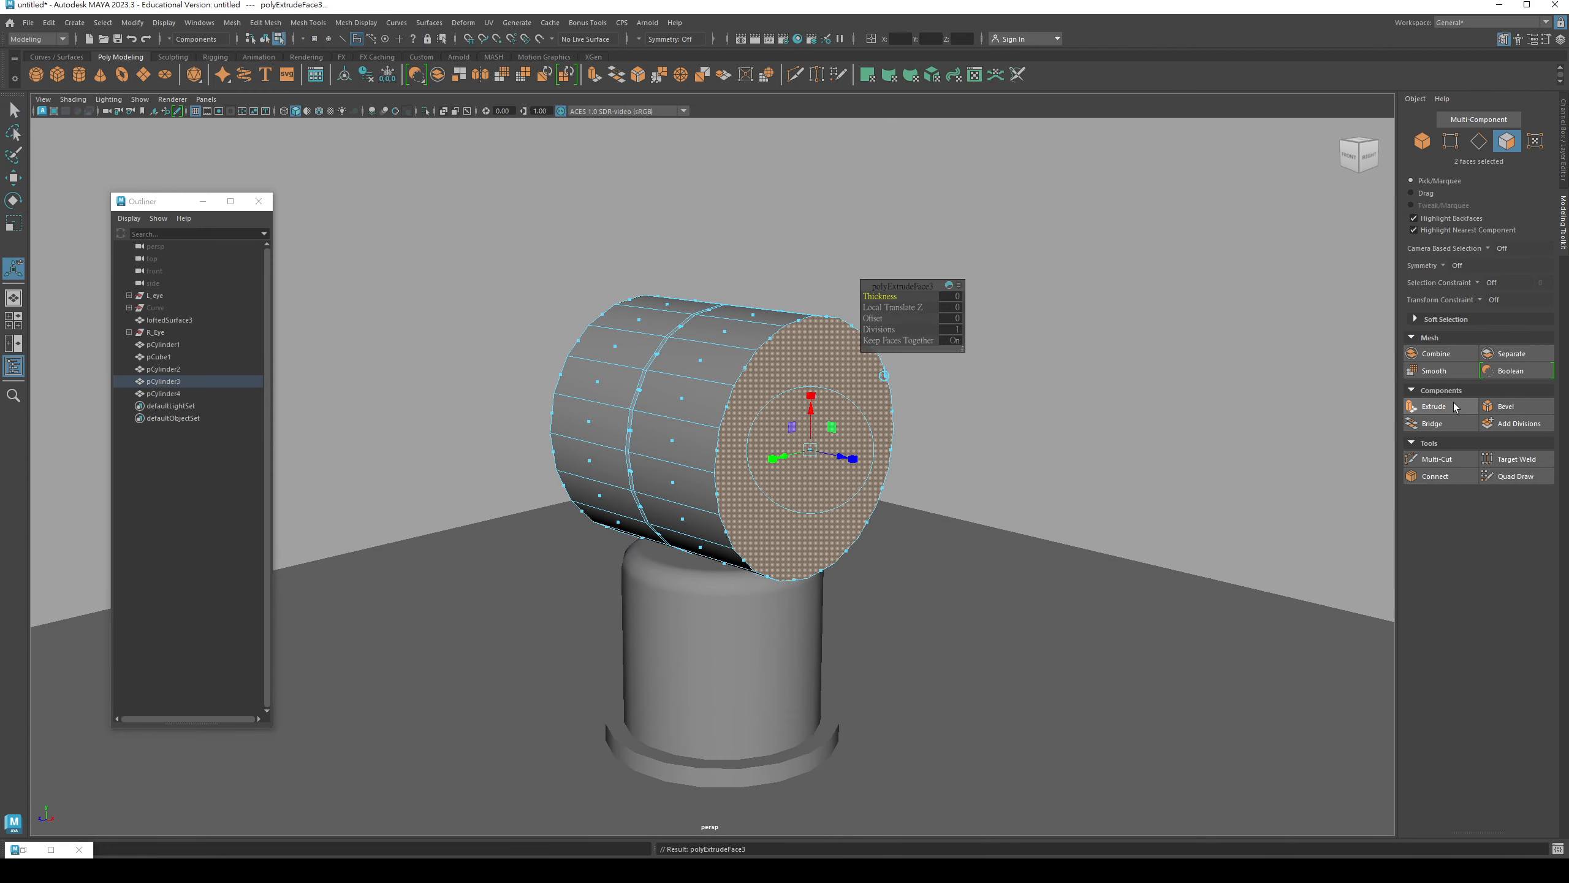
{"action": "left_click_drag", "start_coordinate": [880, 318], "coordinate": [884, 319]}
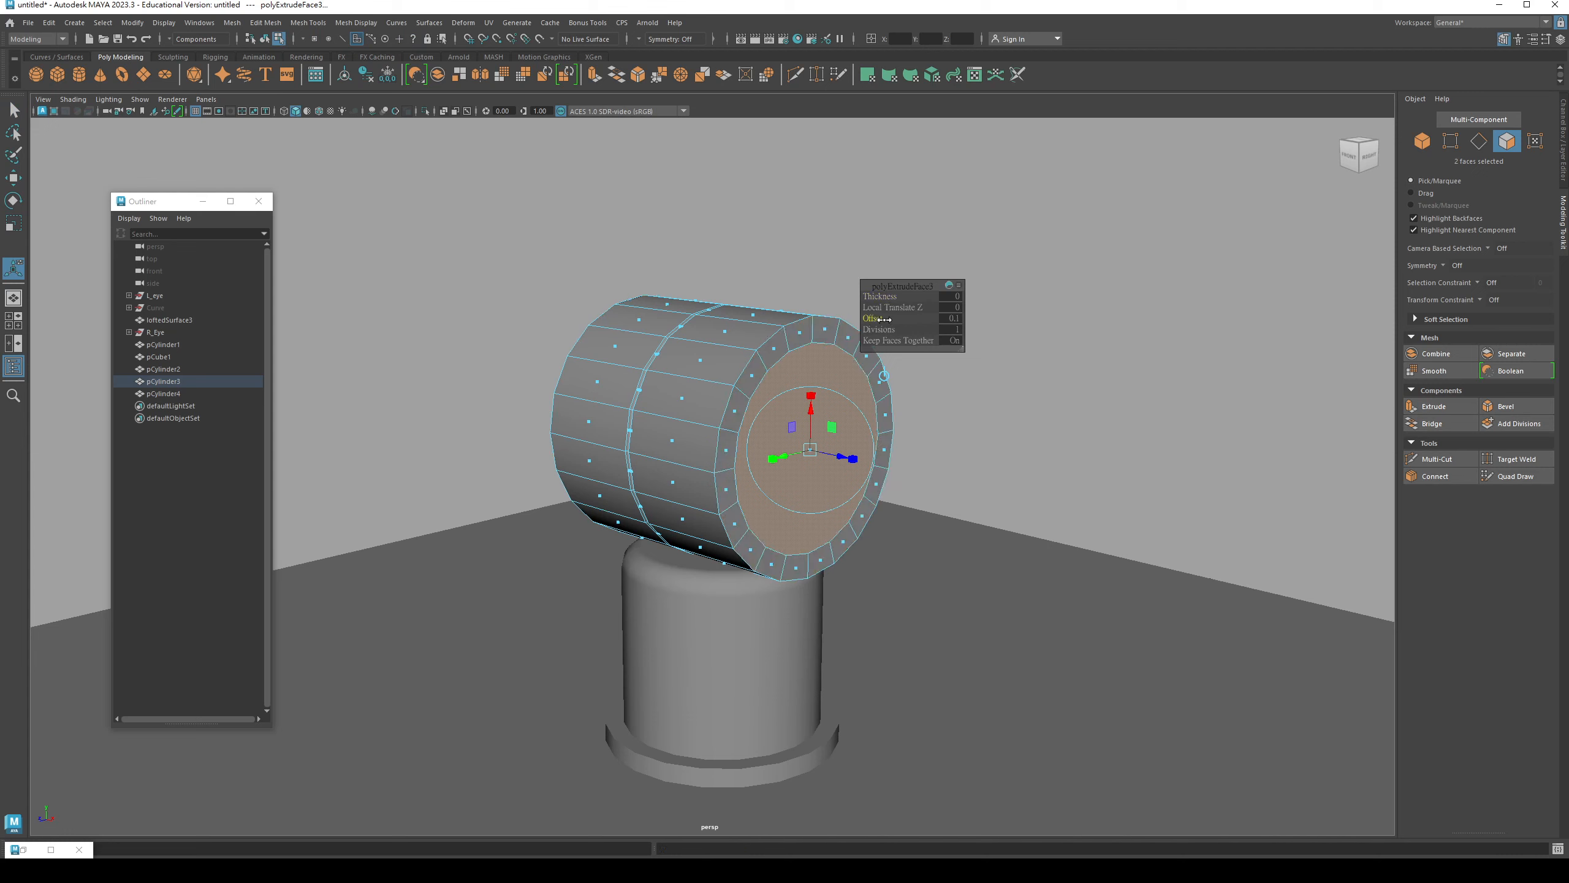
{"action": "key", "text": "ctrl+z"}
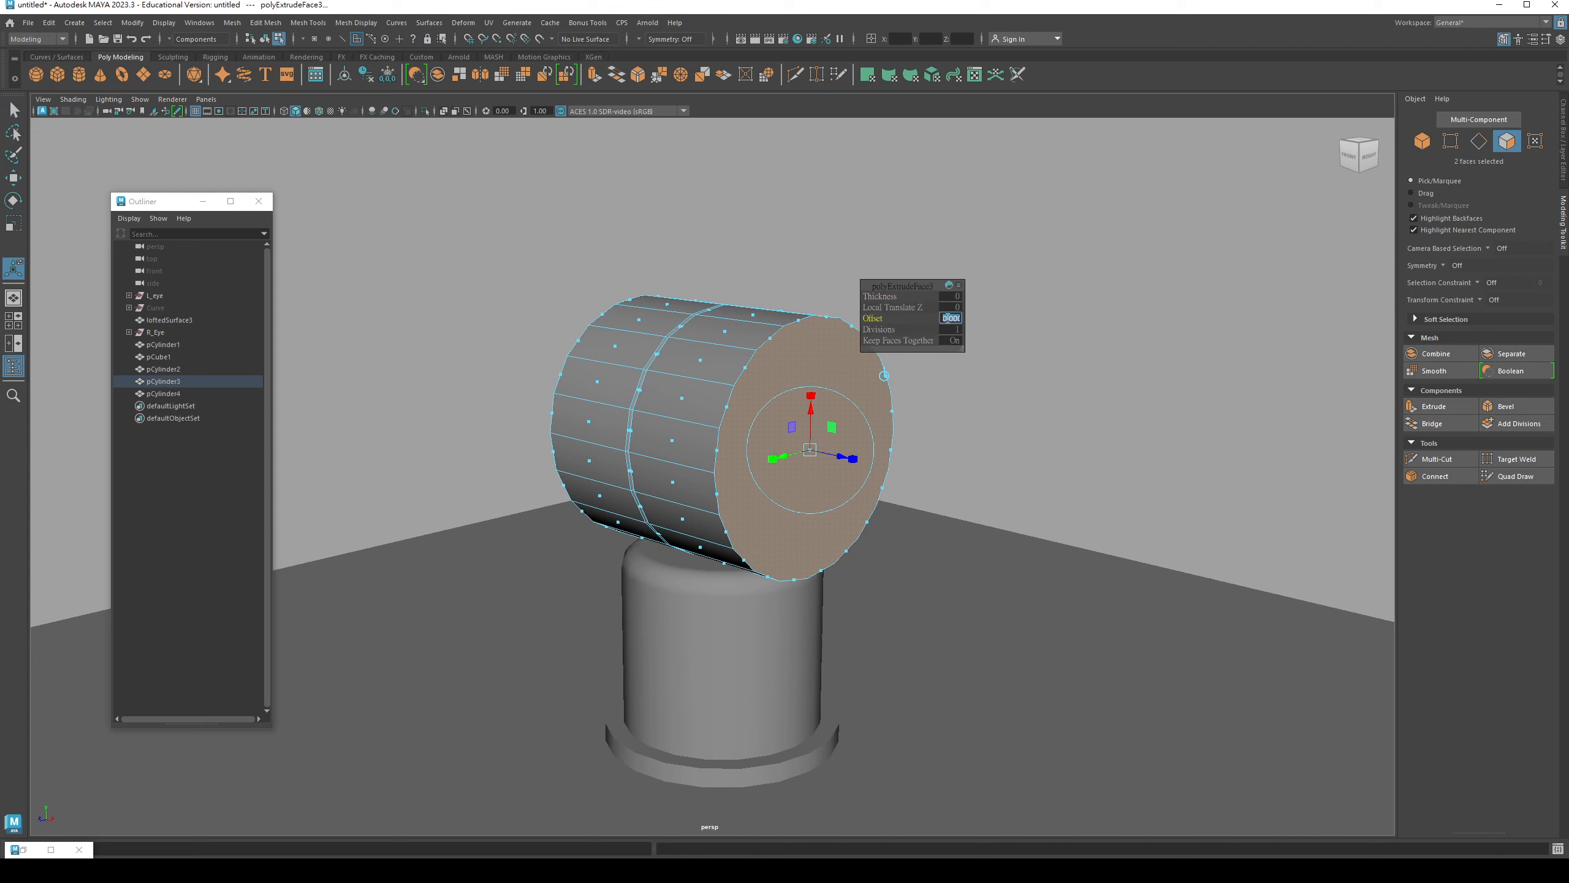
{"action": "type", "text": "0.1"}
{"action": "key", "text": "Return"}
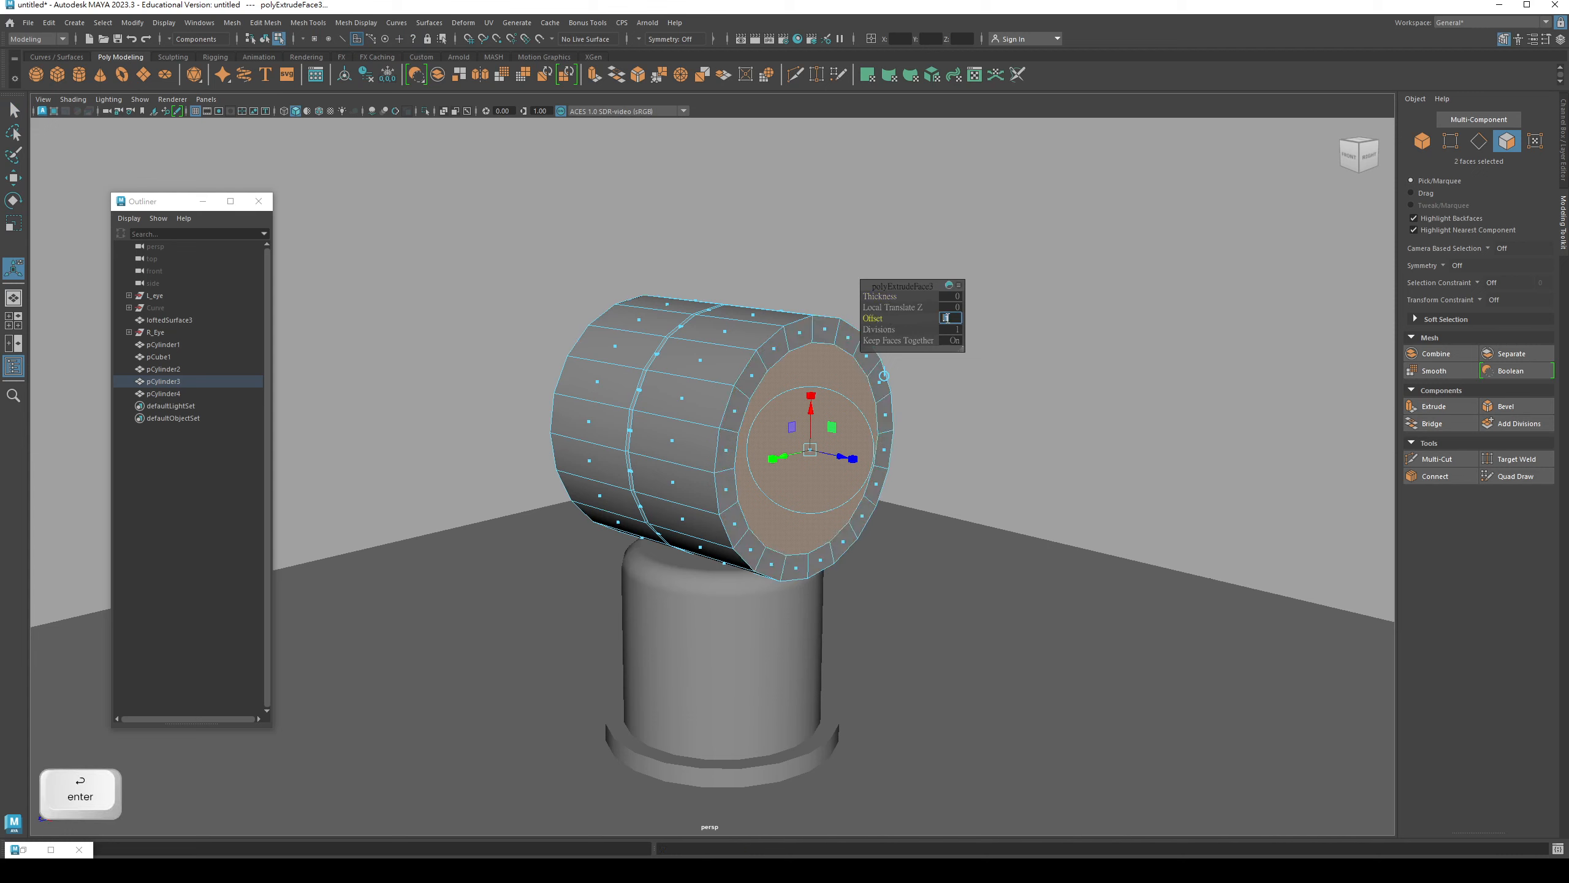
{"action": "type", "text": "0.05"}
{"action": "key", "text": "Return"}
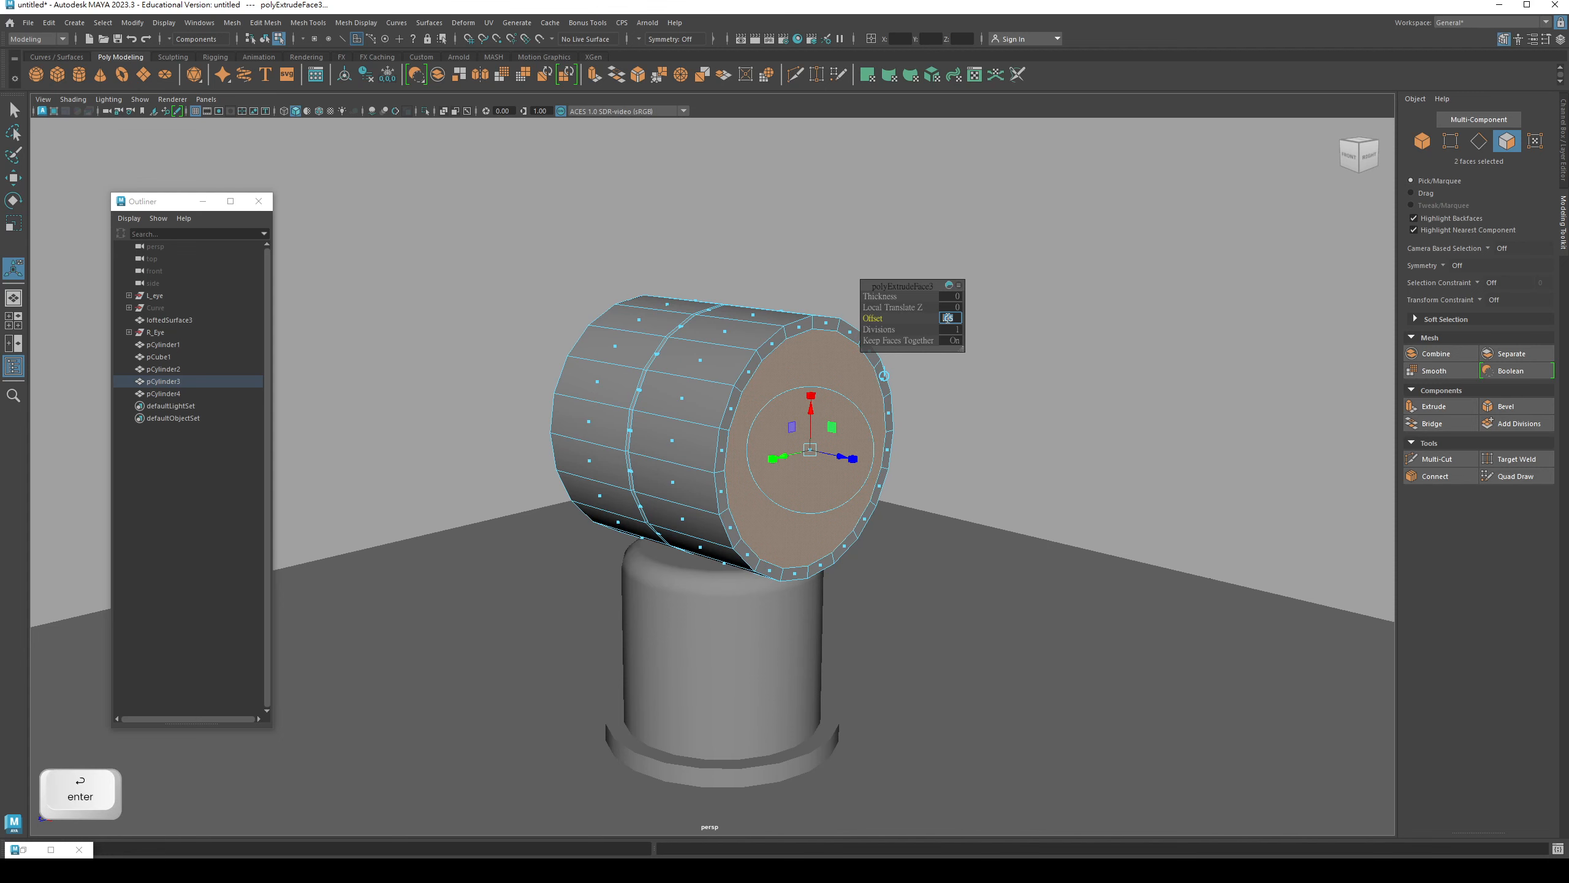
- Extrude the two inset end faces slightly inward to leave a raised rim, and return to object mode
{"action": "middle_click_drag", "start_coordinate": [693, 353], "coordinate": [595, 371], "text": "alt"}
{"action": "scroll", "coordinate": [596, 370], "scroll_direction": "up", "scroll_amount": 3}
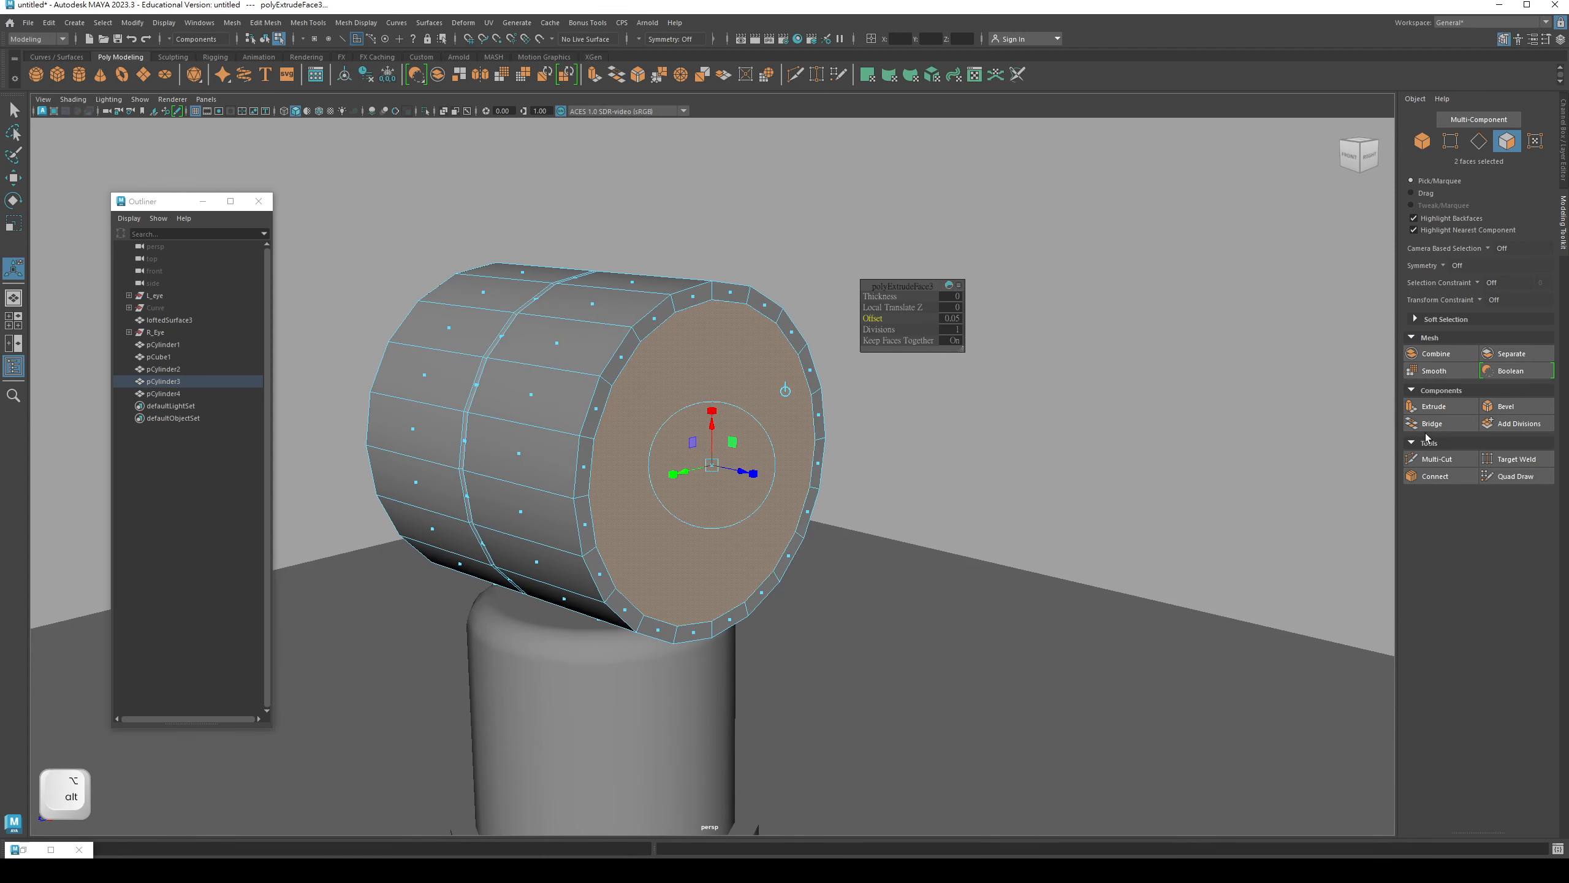
{"action": "left_click", "coordinate": [1429, 408]}
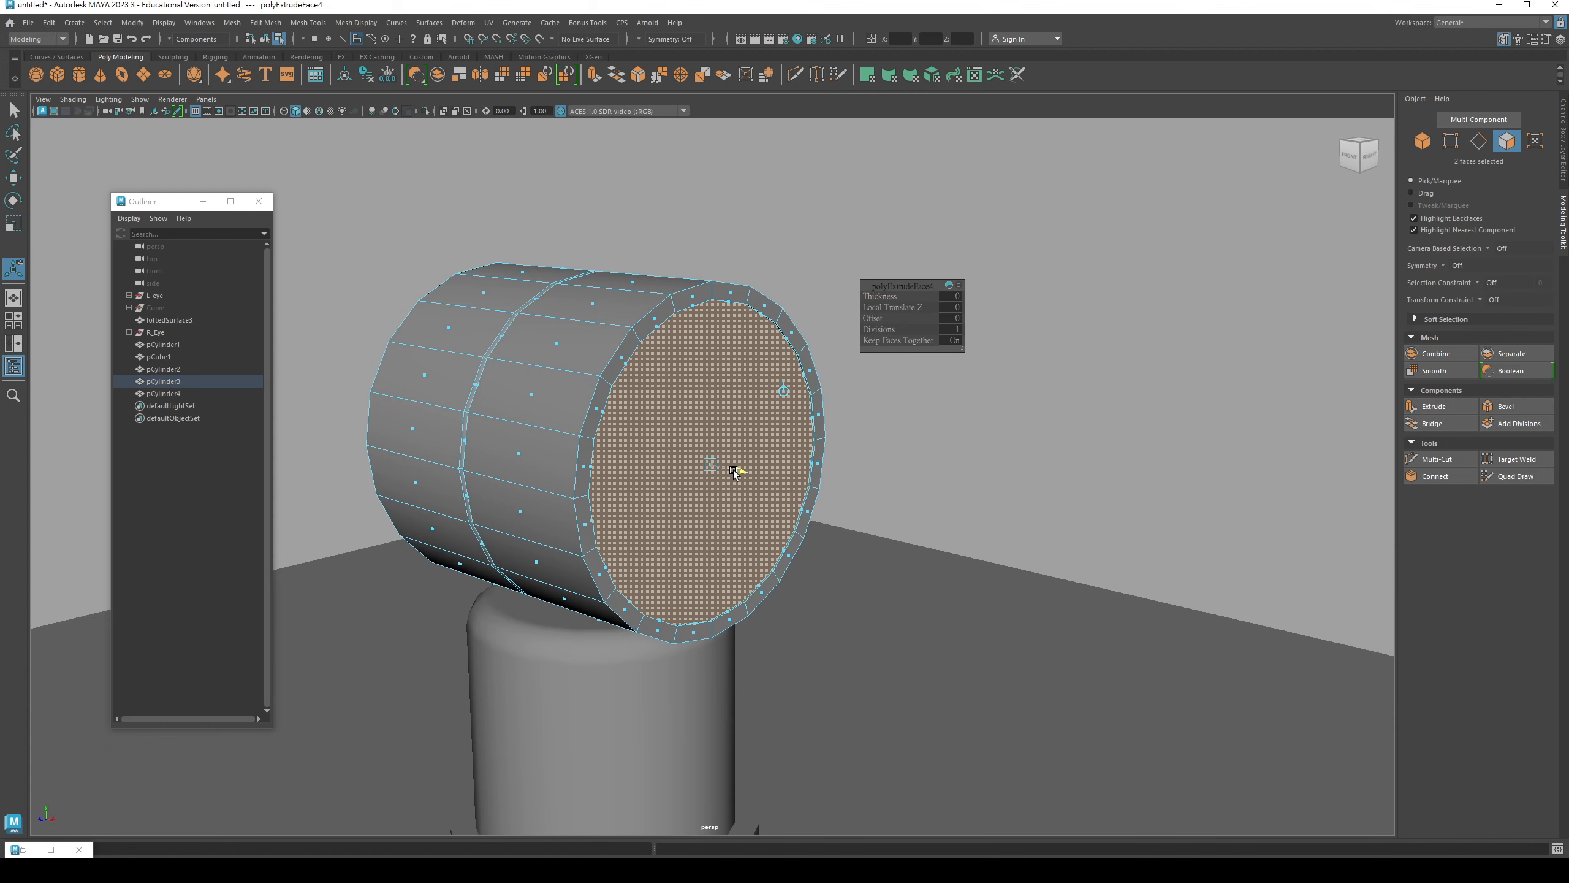
{"action": "left_click_drag", "start_coordinate": [736, 475], "coordinate": [720, 475]}
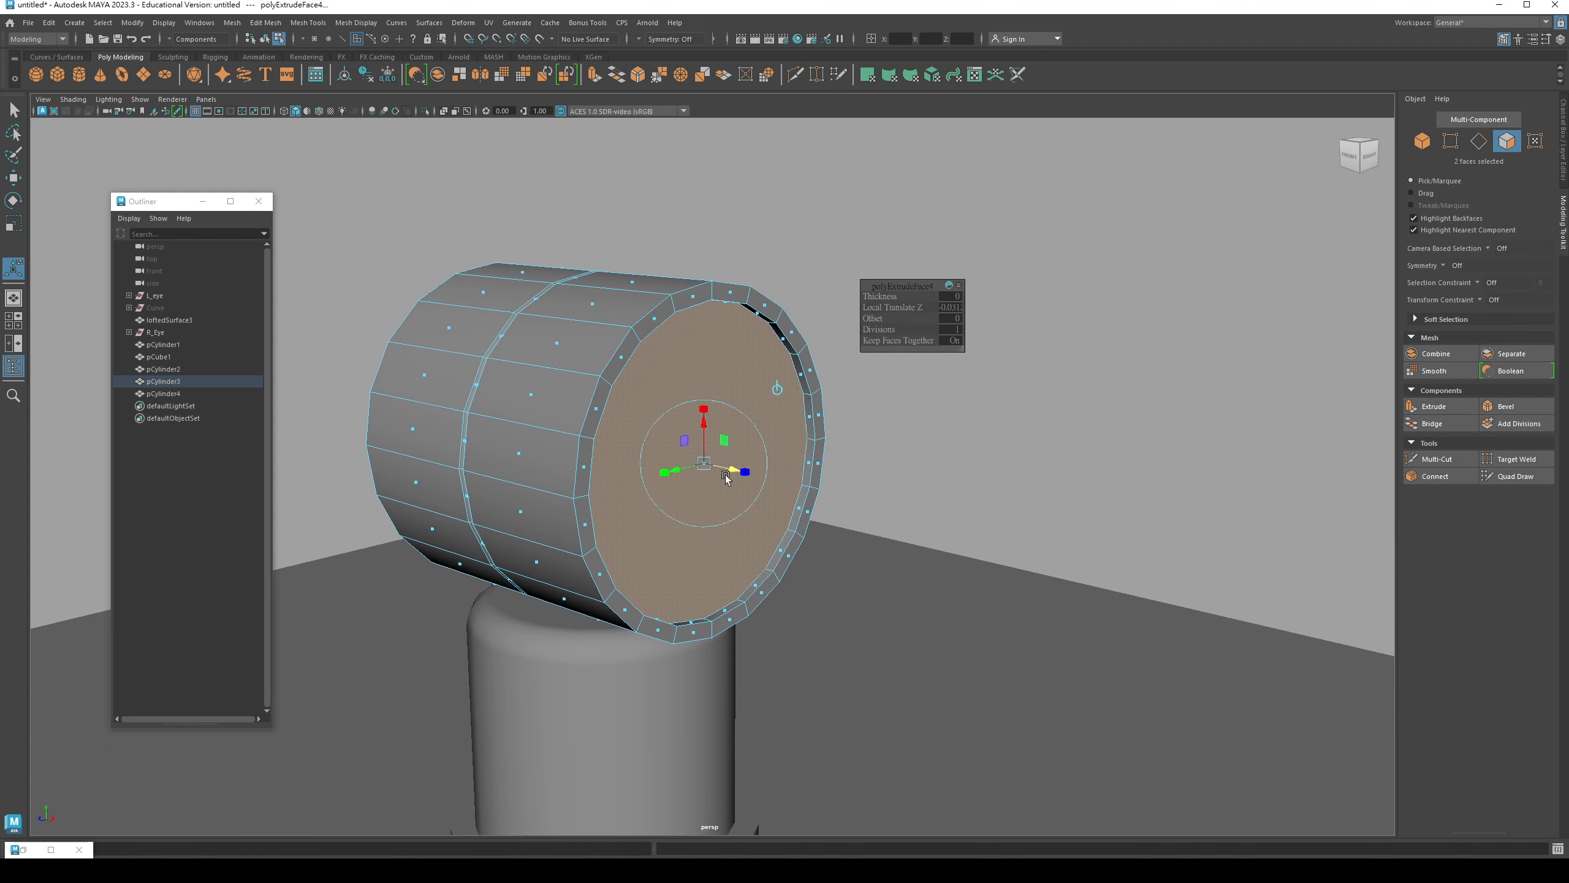
{"action": "key", "text": "q"}
{"action": "right_click_drag", "start_coordinate": [667, 372], "coordinate": [728, 353]}
{"action": "left_click", "coordinate": [882, 263]}
{"action": "left_click_drag", "start_coordinate": [711, 461], "coordinate": [725, 407], "text": "alt"}
{"action": "scroll", "coordinate": [746, 443], "scroll_direction": "down", "scroll_amount": 3}
{"action": "key", "text": "q"}
{"action": "scroll", "coordinate": [889, 464], "scroll_direction": "down", "scroll_amount": 7}
- Move the copied cylinder beside the joint to X 1.69 and scale it to about 0.22 in X and Z and 0.05 in Y
{"action": "left_click", "coordinate": [1219, 459]}
{"action": "key", "text": "w"}
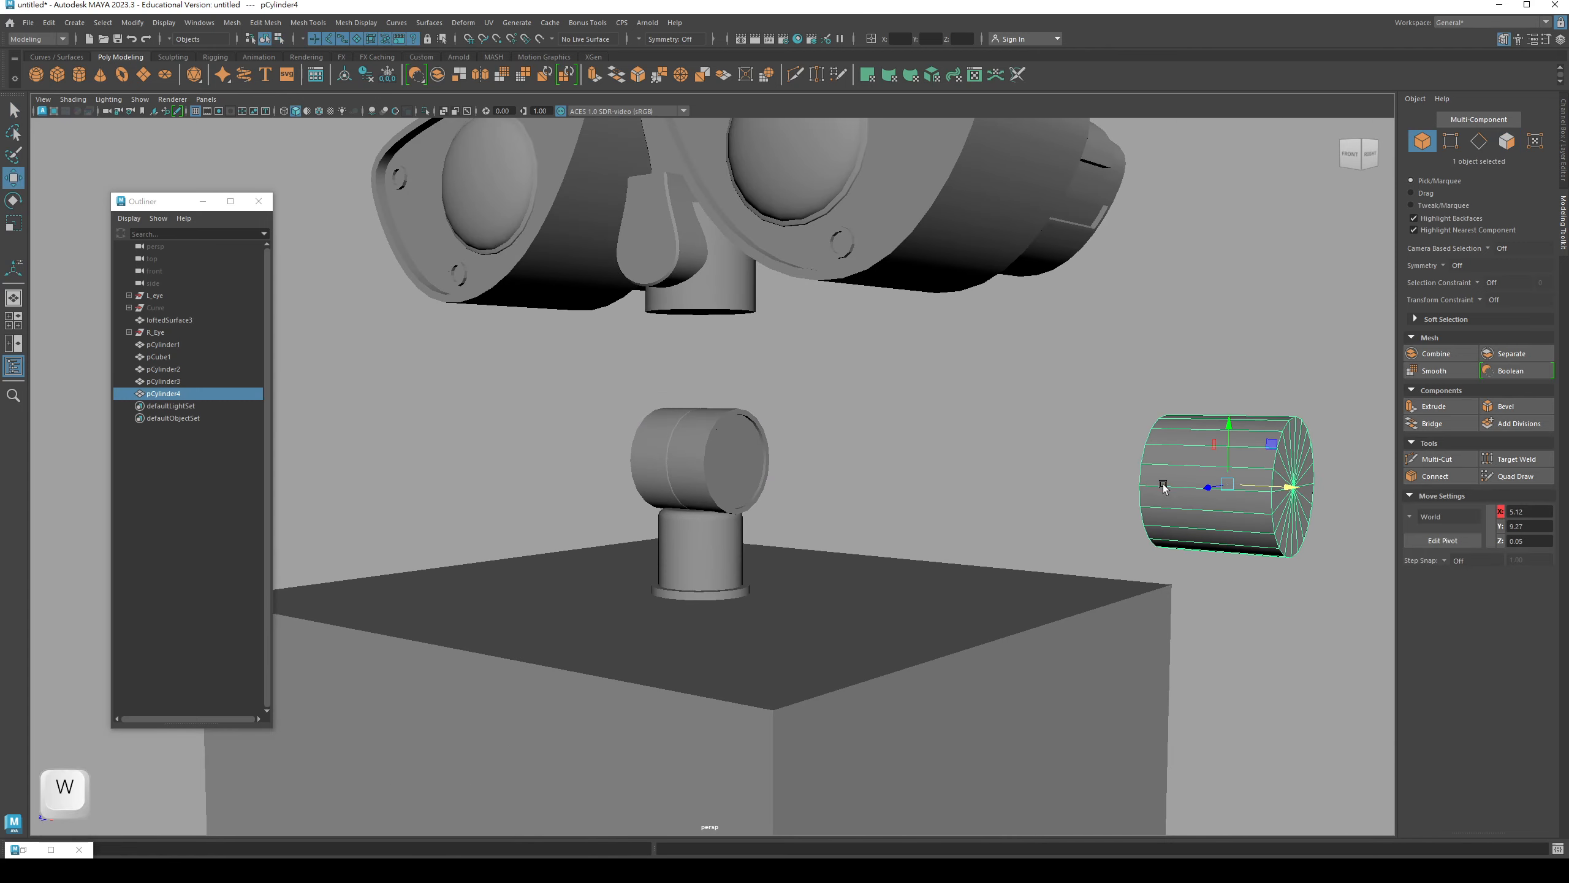
{"action": "left_click_drag", "start_coordinate": [1219, 459], "coordinate": [861, 524], "text": "alt"}
{"action": "key", "text": "r"}
{"action": "key", "text": "f"}
{"action": "key", "text": "w"}
{"action": "key", "text": "space"}
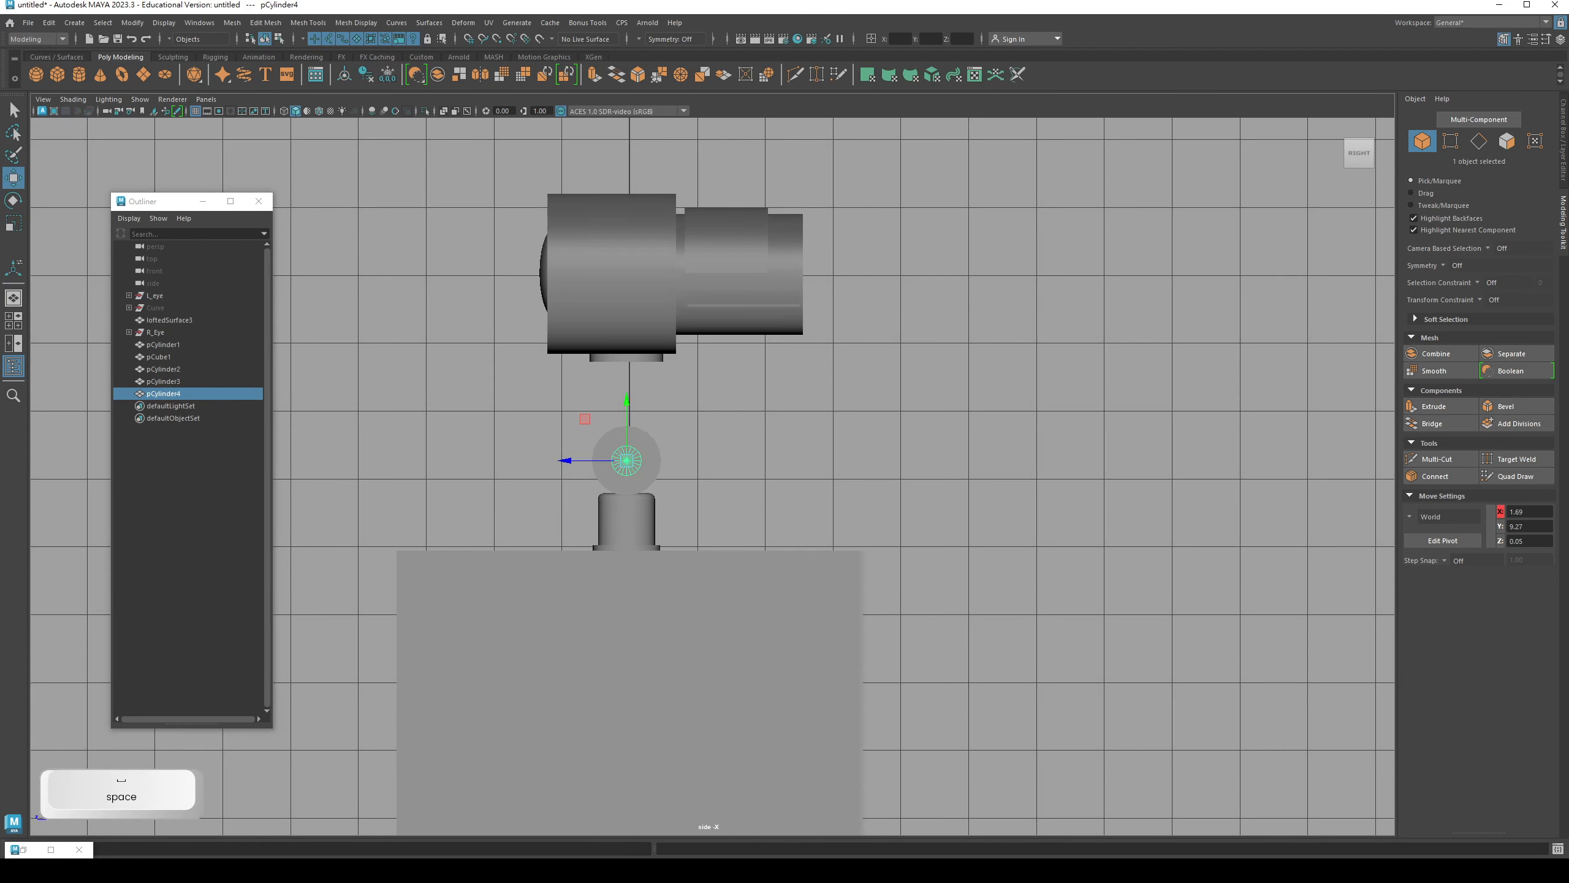
- In the side view, scale the bolt disc down further against the reference photo and show wireframe on the shaded models
{"action": "key", "text": "alt+Tab"}
{"action": "scroll", "coordinate": [644, 390], "scroll_direction": "up", "scroll_amount": 5}
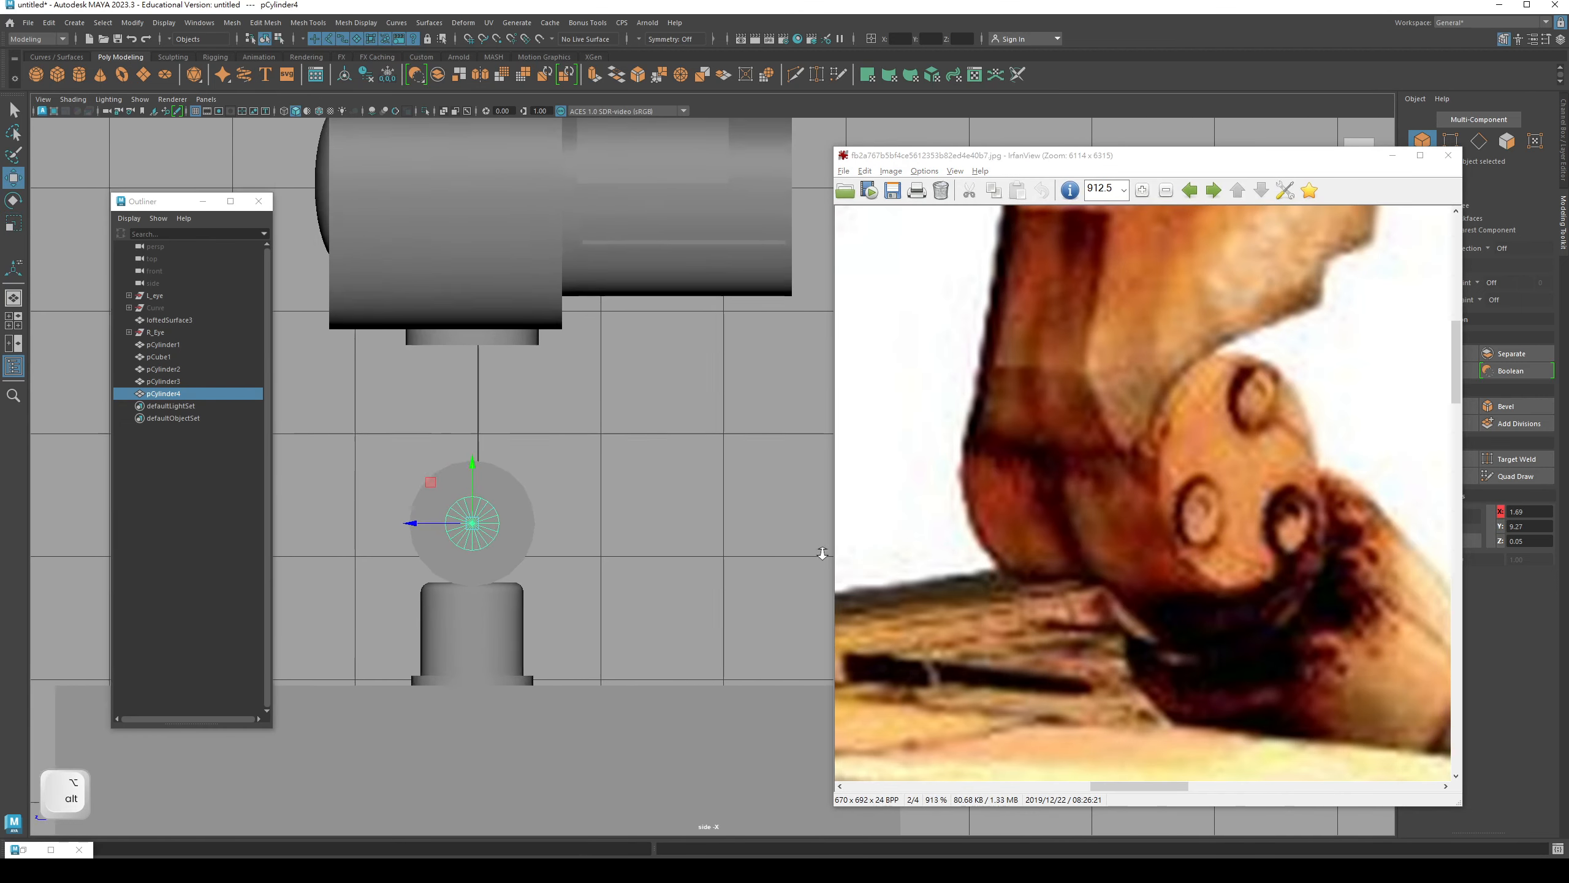
{"action": "key", "text": "r"}
{"action": "left_click_drag", "start_coordinate": [451, 521], "coordinate": [447, 532]}
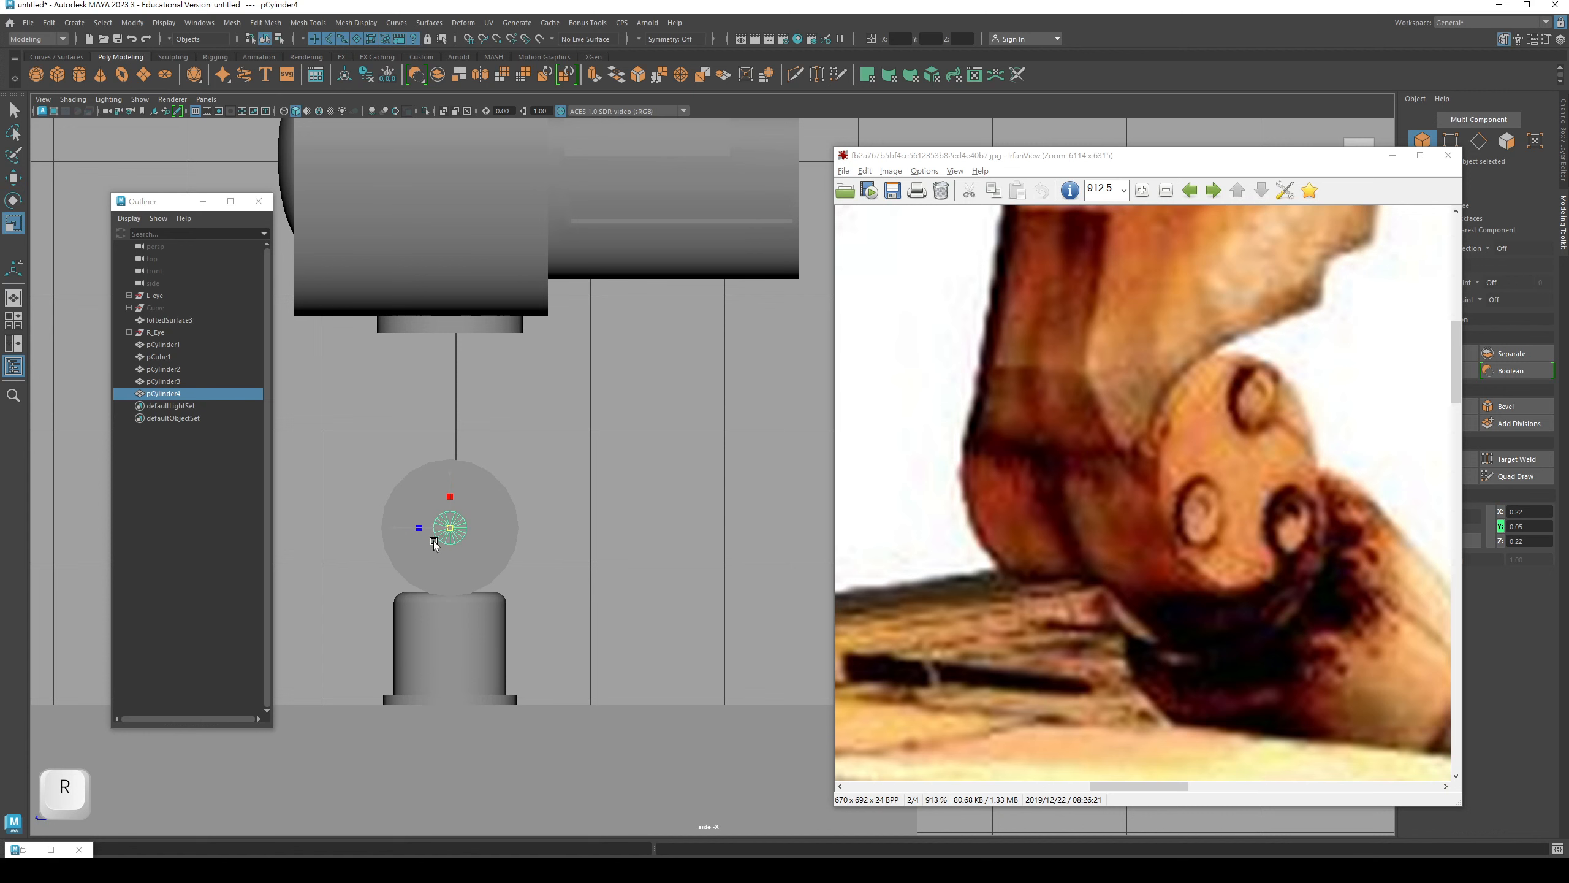
{"action": "key", "text": "q"}
{"action": "left_click", "coordinate": [319, 110]}
{"action": "scroll", "coordinate": [337, 488], "scroll_direction": "up", "scroll_amount": 2}
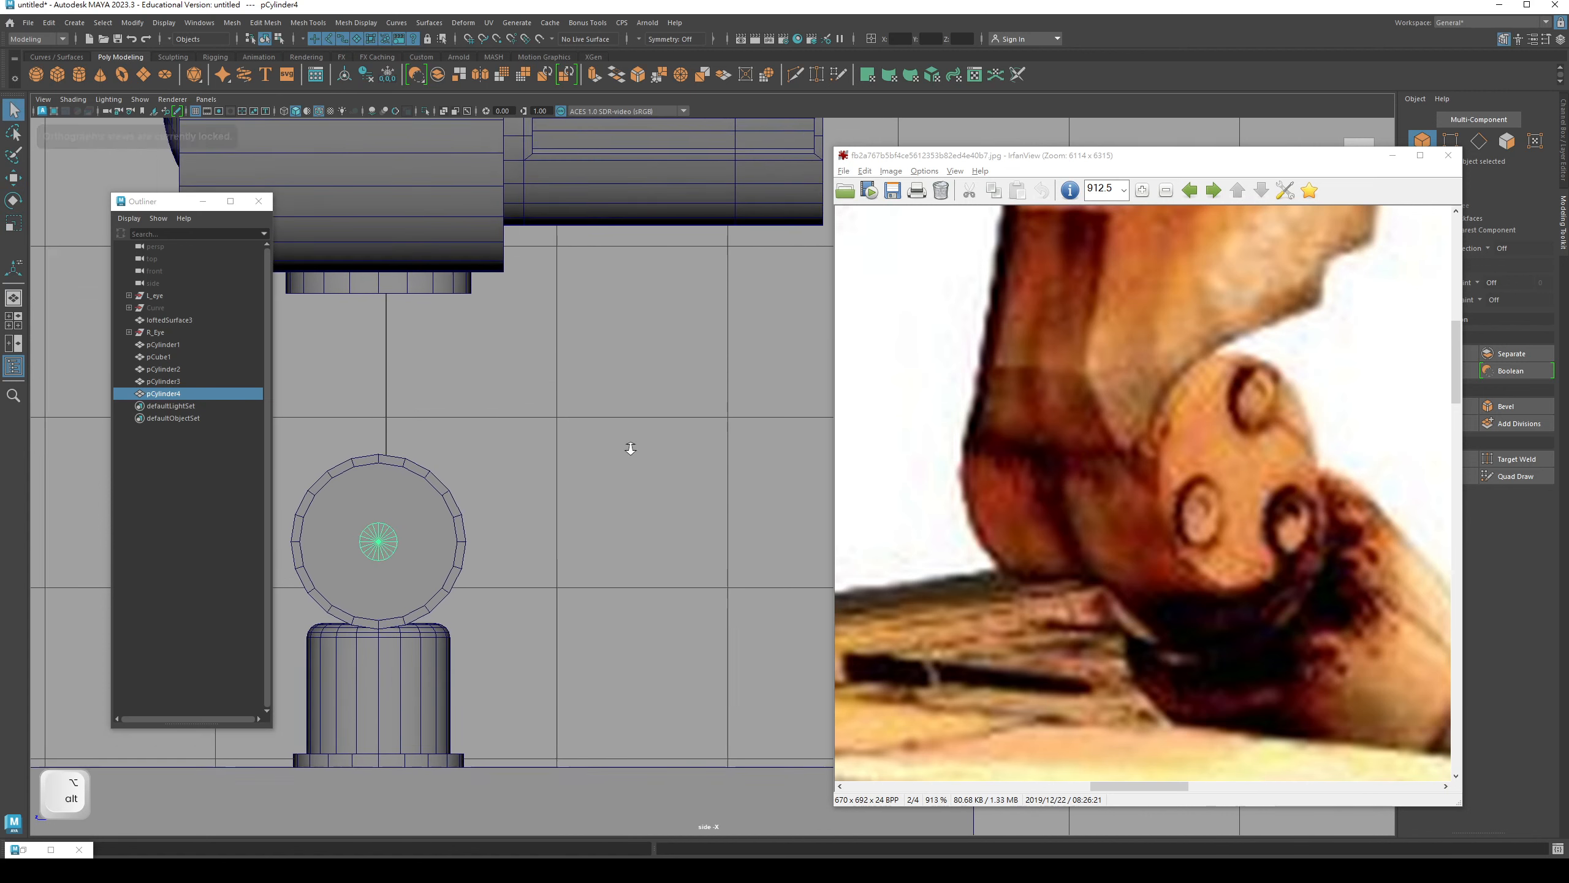
- Position the bolt disc near the joint's upper edge and duplicate it twice to form a triangle with two lower bolts
{"action": "key", "text": "w"}
{"action": "left_click_drag", "start_coordinate": [363, 489], "coordinate": [363, 436]}
{"action": "middle_click_drag", "start_coordinate": [348, 487], "coordinate": [604, 422], "text": "alt"}
{"action": "key", "text": "ctrl+d"}
{"action": "left_click_drag", "start_coordinate": [604, 422], "coordinate": [610, 508]}
{"action": "key", "text": "ctrl+d"}
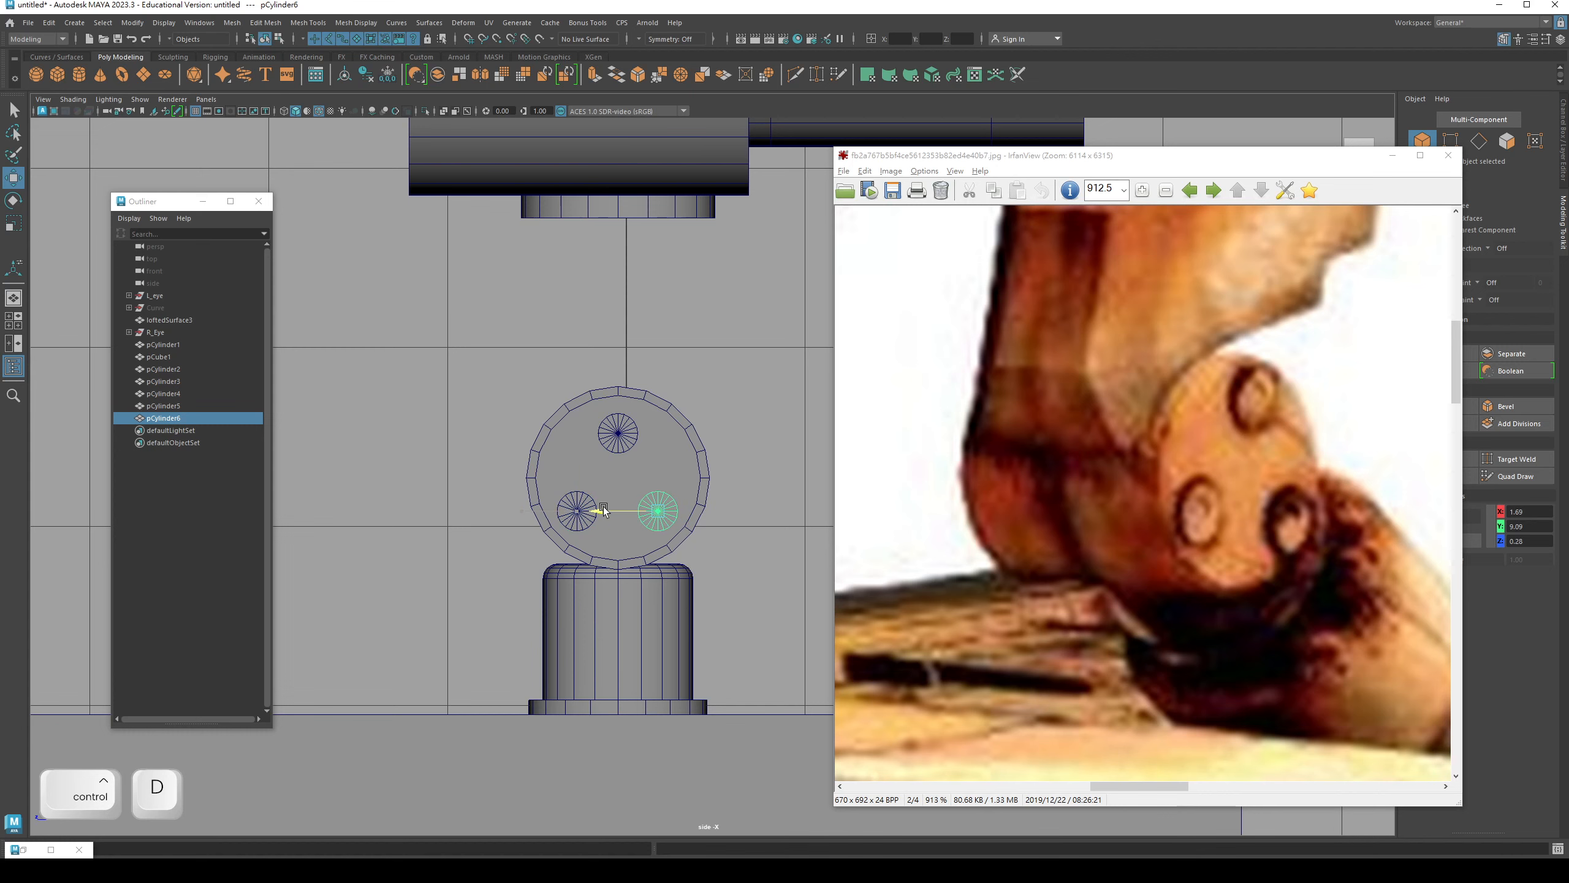
{"action": "key", "text": "q"}
{"action": "left_click", "coordinate": [660, 475]}
{"action": "key", "text": "space"}
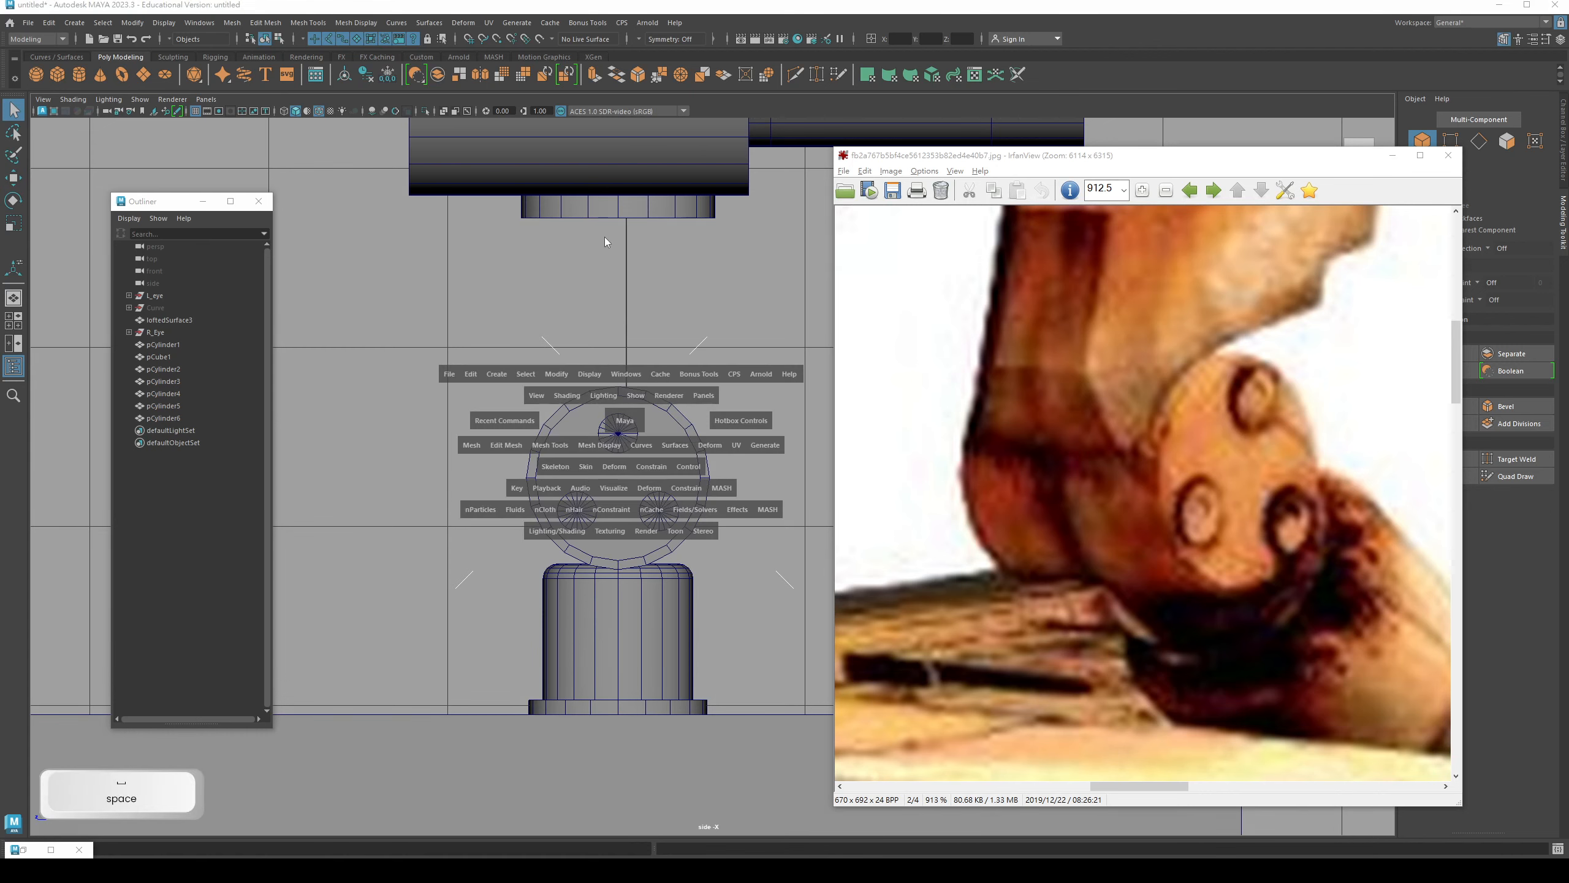
{"action": "left_click_drag", "start_coordinate": [624, 421], "coordinate": [604, 237]}
{"action": "left_click_drag", "start_coordinate": [608, 395], "coordinate": [627, 428], "text": "alt"}
{"action": "right_click_drag", "start_coordinate": [627, 427], "coordinate": [446, 371], "text": "alt"}
{"action": "key", "text": "q"}
{"action": "left_click_drag", "start_coordinate": [722, 320], "coordinate": [795, 626]}
{"action": "middle_click_drag", "start_coordinate": [693, 432], "coordinate": [669, 421], "text": "alt"}
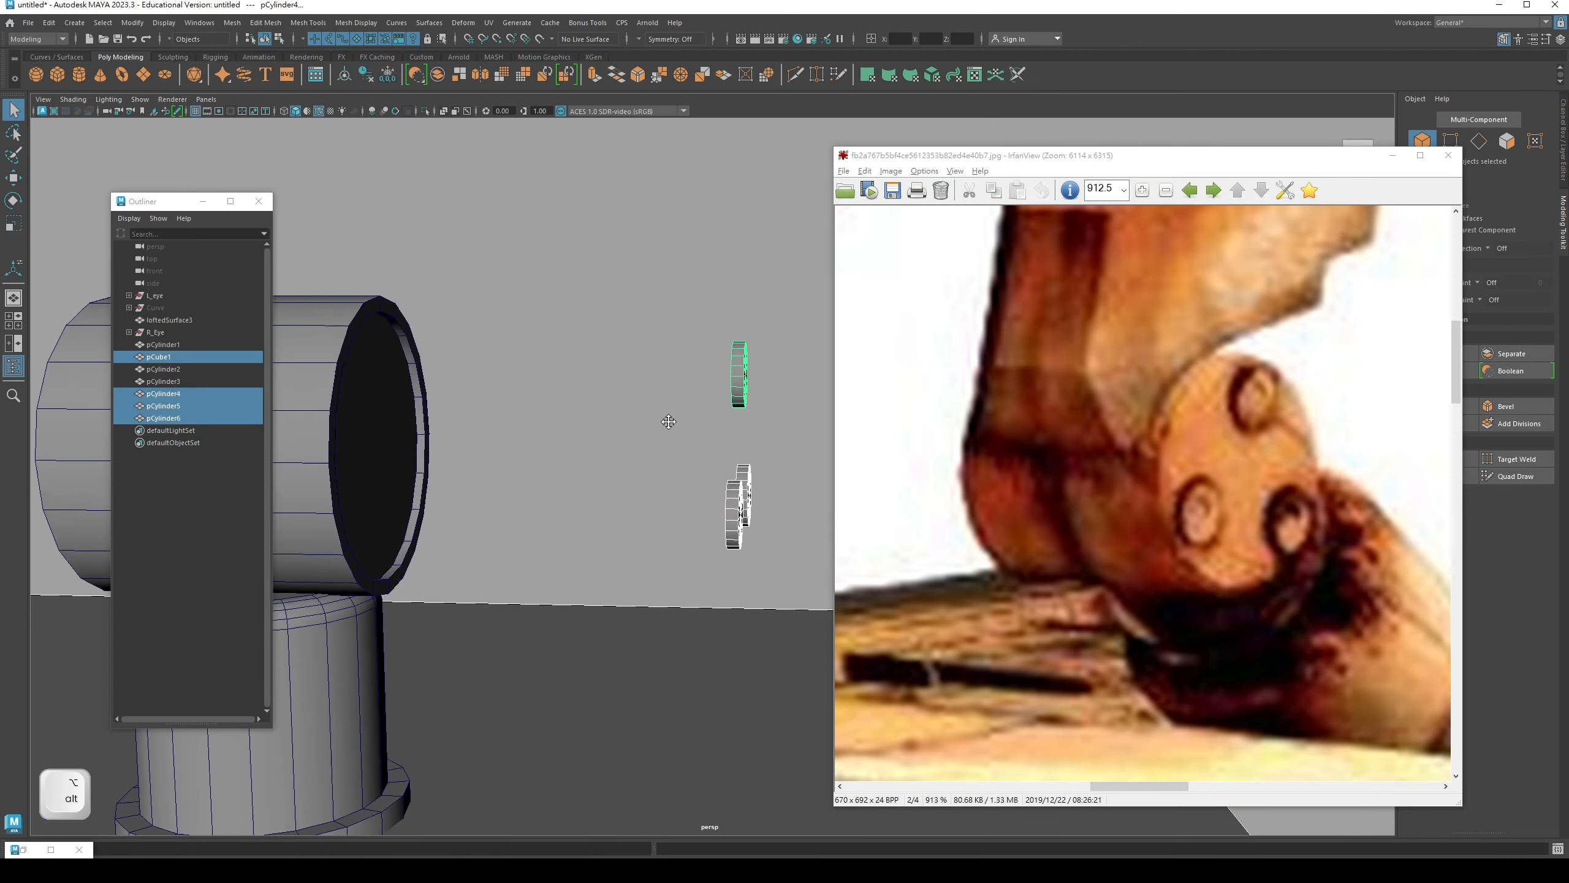
{"action": "left_click_drag", "start_coordinate": [669, 422], "coordinate": [707, 440], "text": "alt"}
{"action": "key", "text": "w"}
{"action": "left_click_drag", "start_coordinate": [801, 402], "coordinate": [536, 406]}
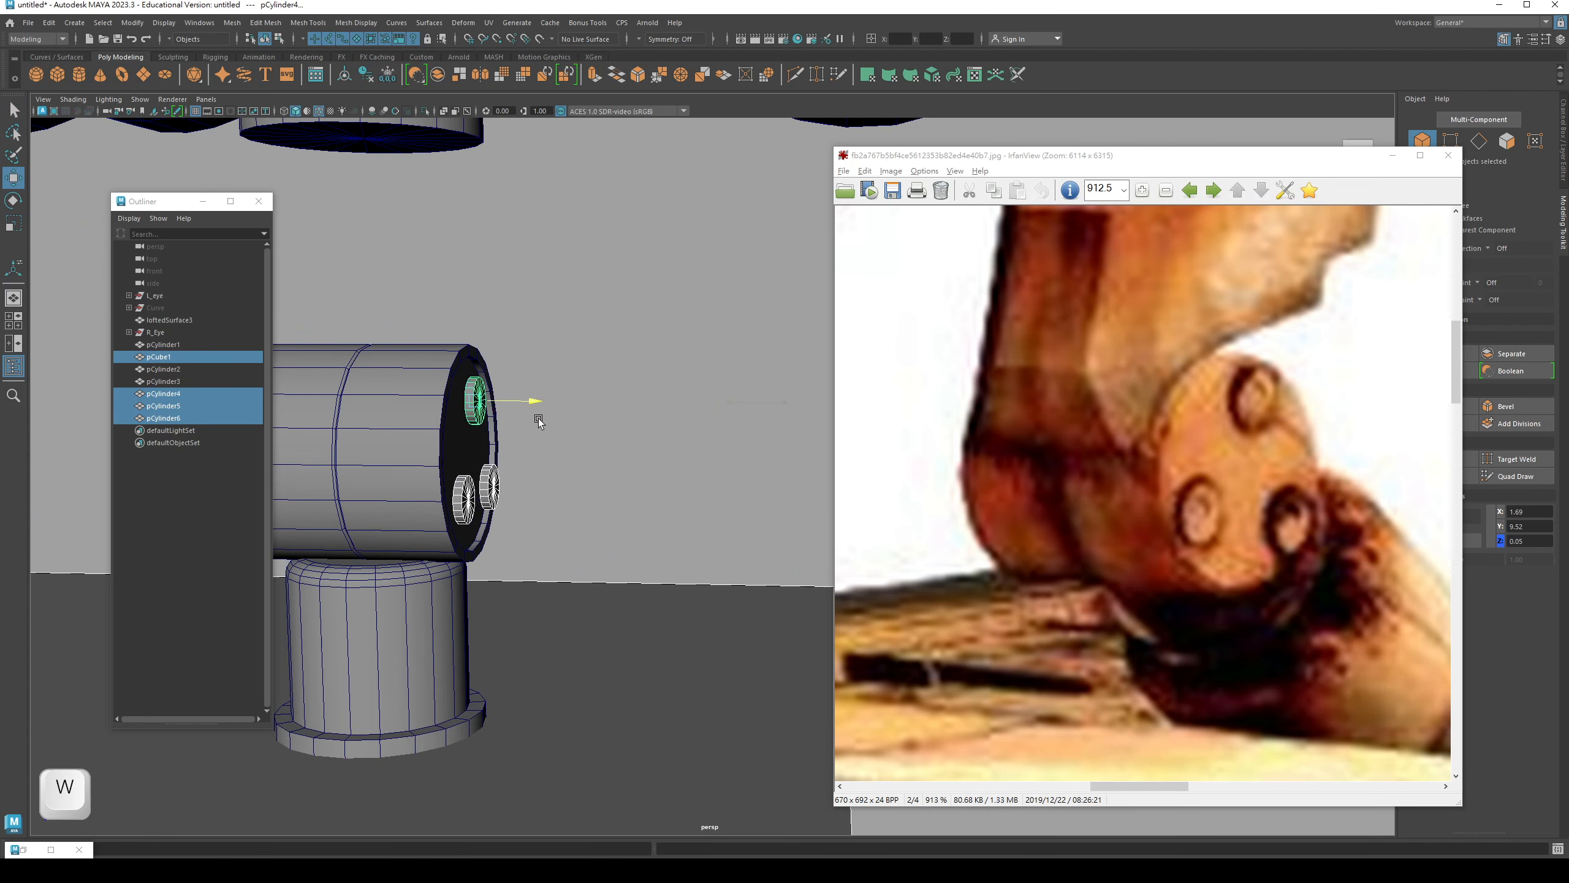
{"action": "key", "text": "ctrl+z"}
{"action": "key", "text": "ctrl+z"}
- Move only the three bolt discs along X until they sit in the joint's recessed end face
{"action": "left_click_drag", "start_coordinate": [792, 420], "coordinate": [385, 467]}
{"action": "key", "text": "q"}
{"action": "key", "text": "f"}
{"action": "left_click_drag", "start_coordinate": [723, 436], "coordinate": [651, 393], "text": "alt"}
{"action": "right_click_drag", "start_coordinate": [651, 392], "coordinate": [610, 414], "text": "alt"}
{"action": "left_click_drag", "start_coordinate": [609, 414], "coordinate": [604, 431], "text": "alt"}
{"action": "middle_click_drag", "start_coordinate": [604, 432], "coordinate": [627, 444], "text": "alt"}
{"action": "left_click_drag", "start_coordinate": [628, 444], "coordinate": [571, 436], "text": "alt"}
{"action": "key", "text": "q"}
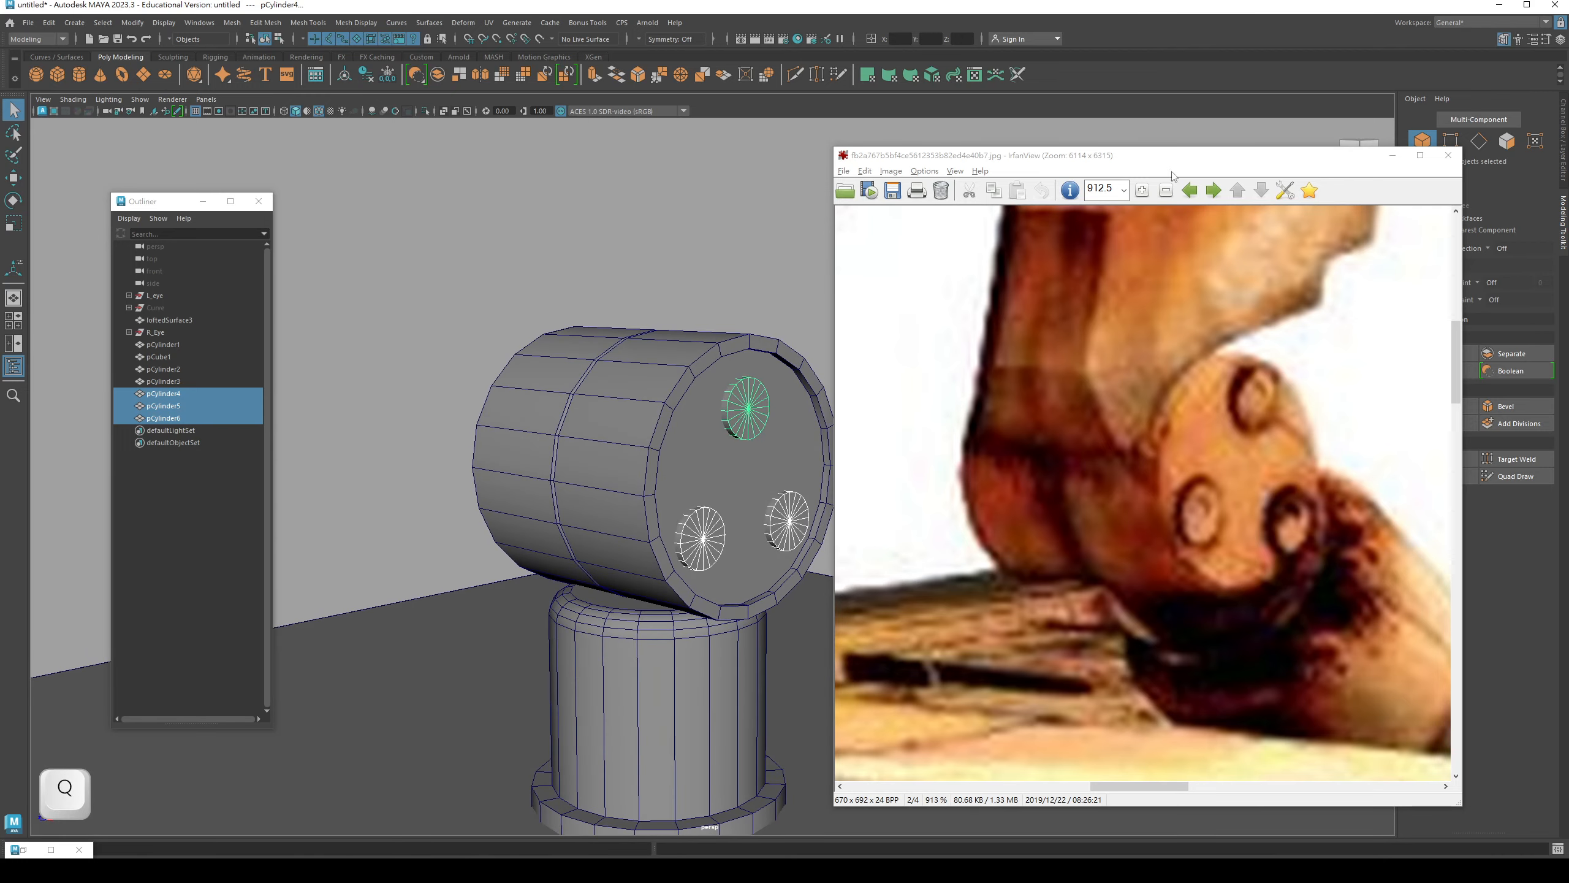
- Group the three bolts and duplicate the group
{"action": "left_click", "coordinate": [1392, 156]}
{"action": "left_click_drag", "start_coordinate": [720, 413], "coordinate": [769, 416], "text": "alt"}
{"action": "middle_click_drag", "start_coordinate": [769, 416], "coordinate": [873, 375], "text": "alt"}
{"action": "left_click_drag", "start_coordinate": [874, 375], "coordinate": [720, 376], "text": "alt"}
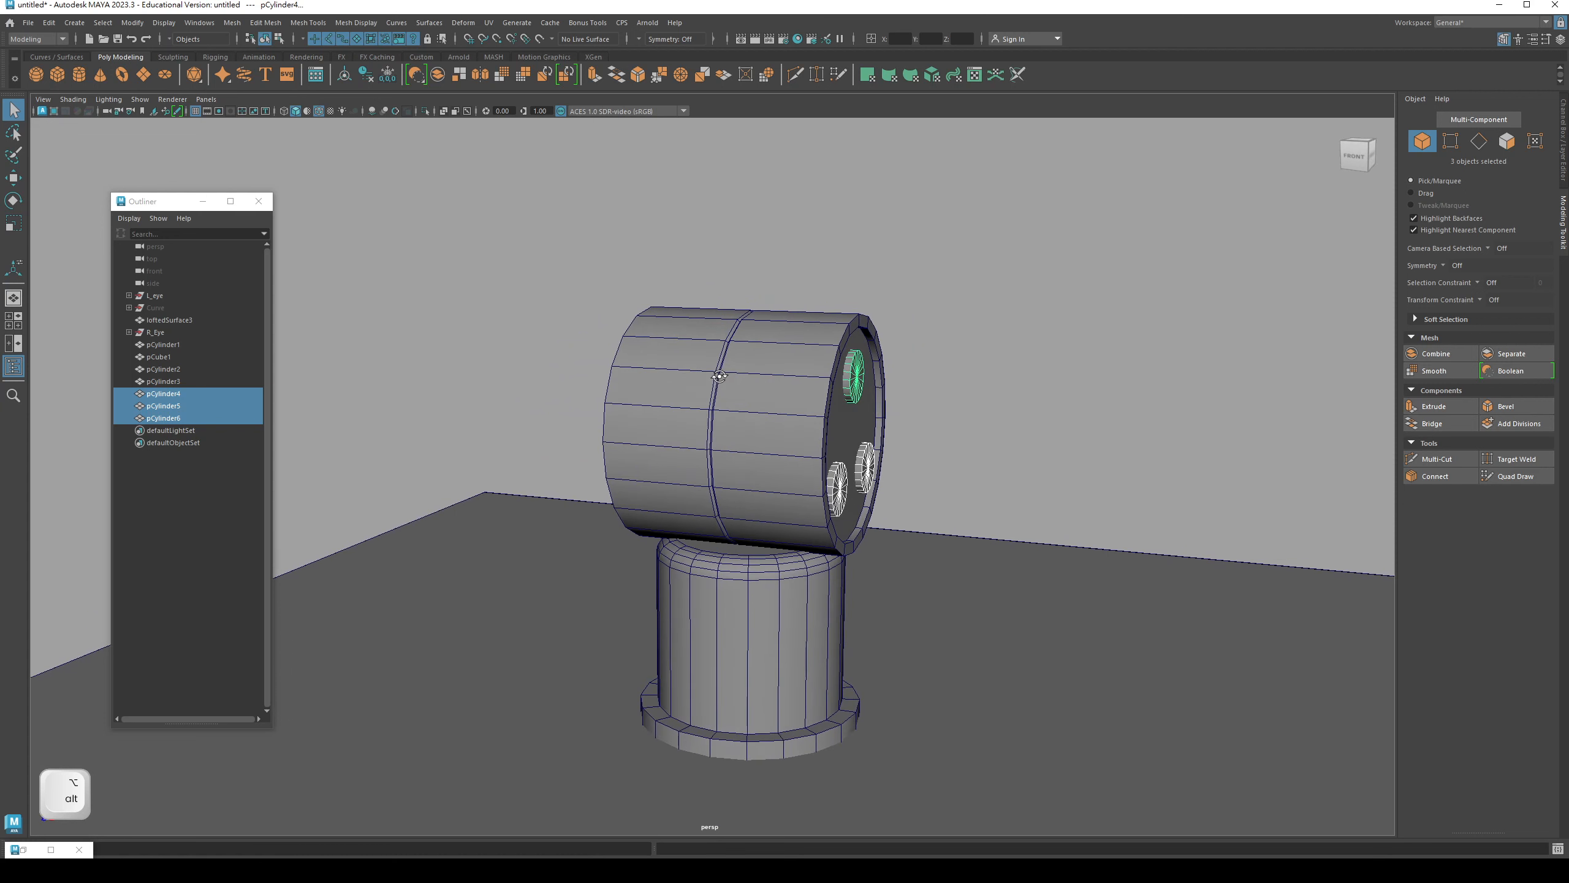
{"action": "left_click_drag", "start_coordinate": [782, 325], "coordinate": [707, 383], "text": "alt"}
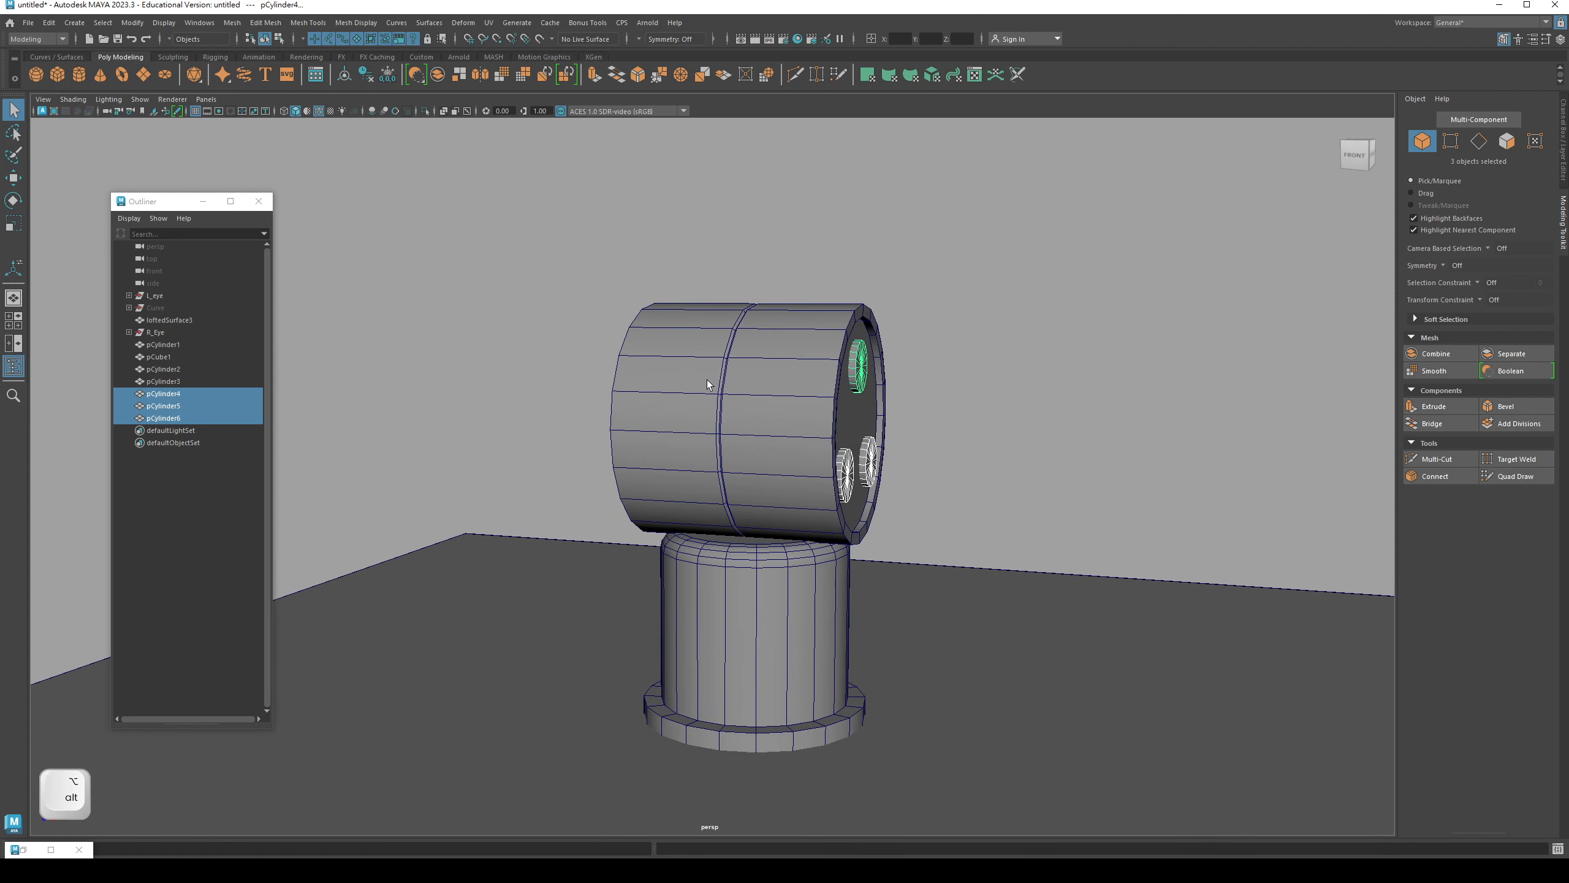
{"action": "key", "text": "ctrl"}
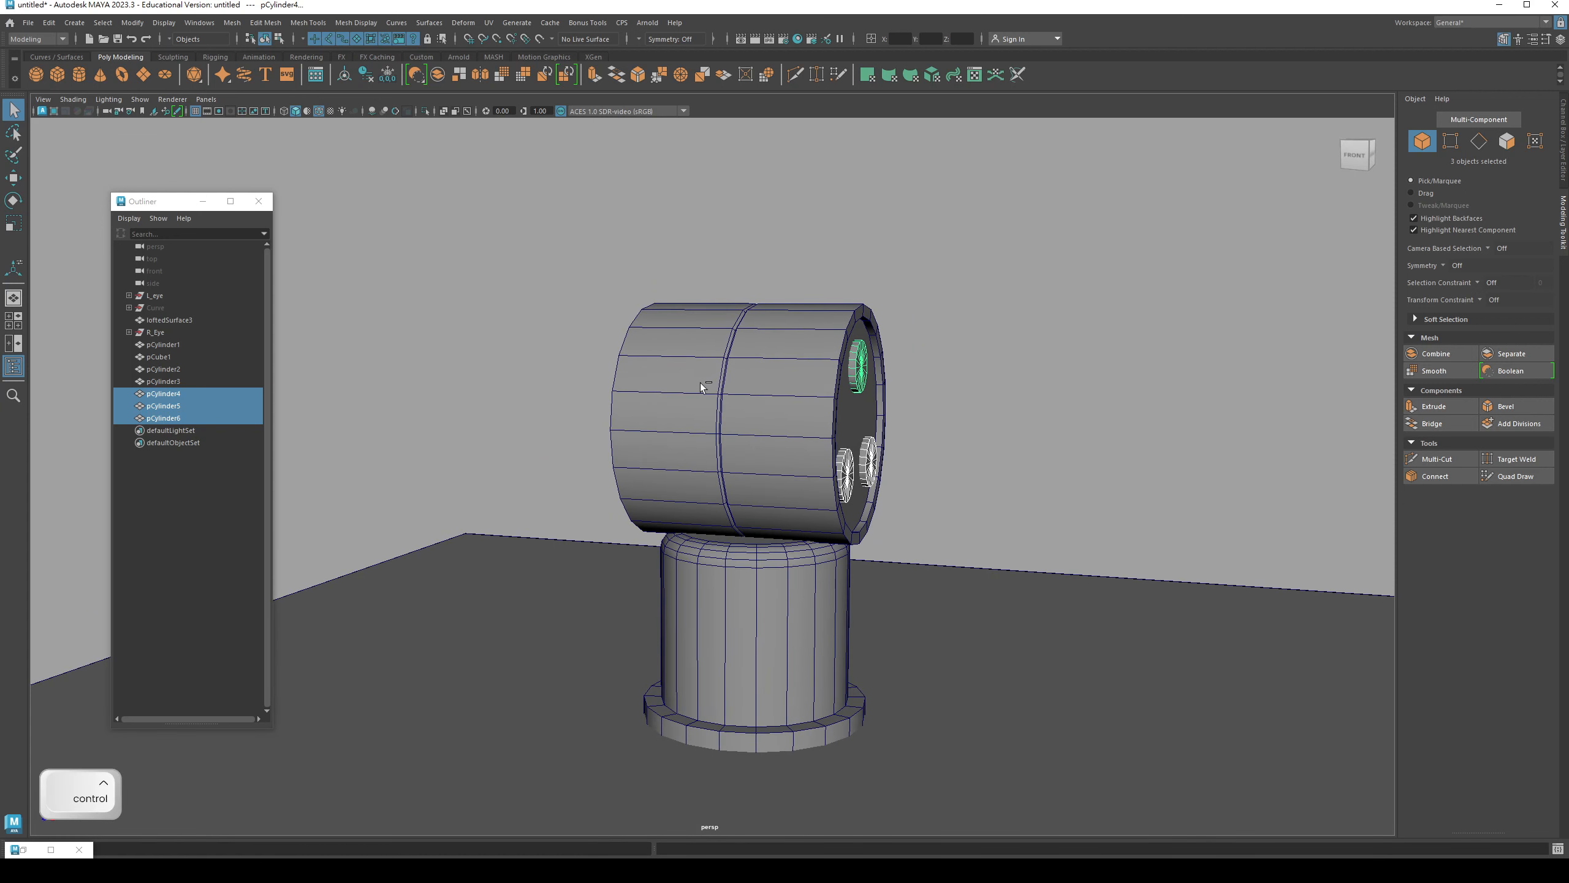
{"action": "key", "text": "ctrl+g"}
{"action": "key", "text": "w"}
{"action": "left_click_drag", "start_coordinate": [700, 365], "coordinate": [660, 392], "text": "alt"}
{"action": "key", "text": "ctrl+d"}
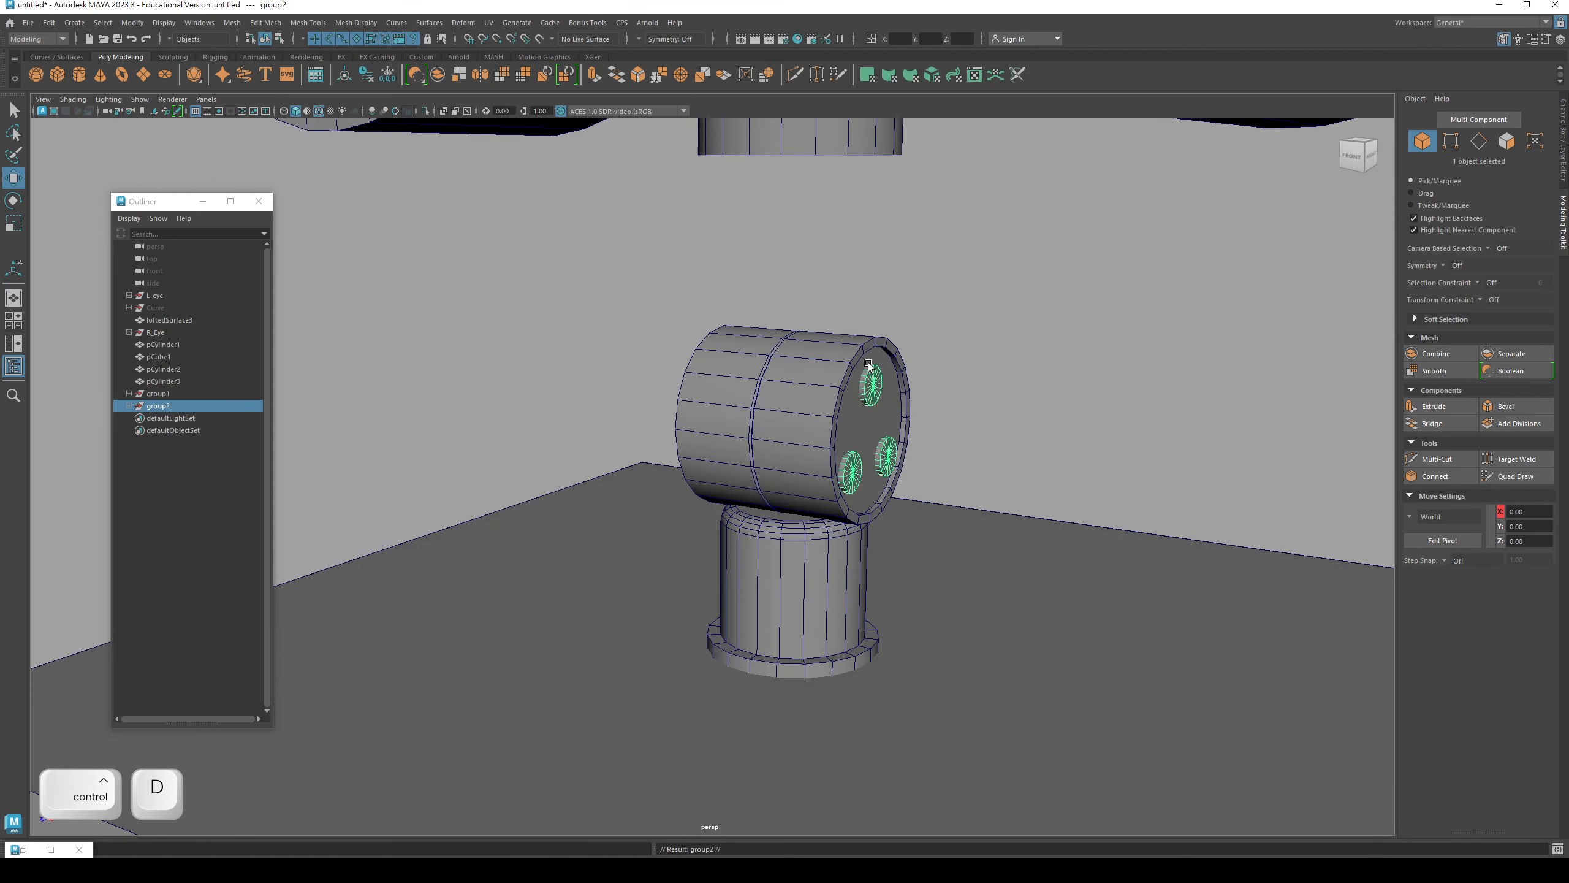
- Mirror the duplicated bolt group to the joint's opposite end by setting its Scale X to -1
{"action": "left_click", "coordinate": [1563, 139]}
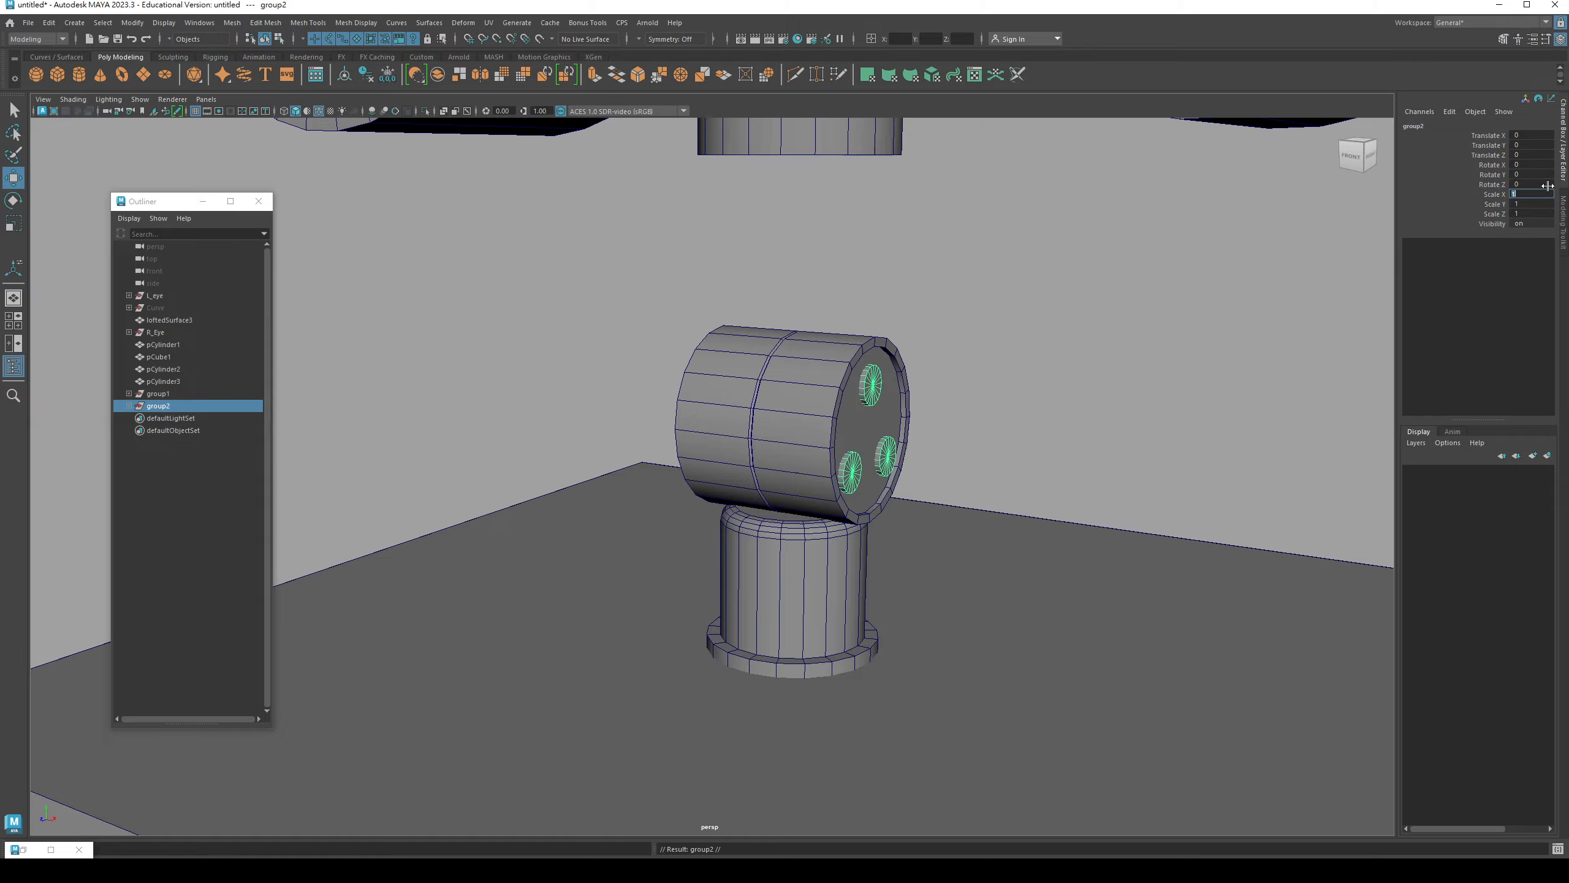
{"action": "type", "text": "-1"}
{"action": "key", "text": "Return"}
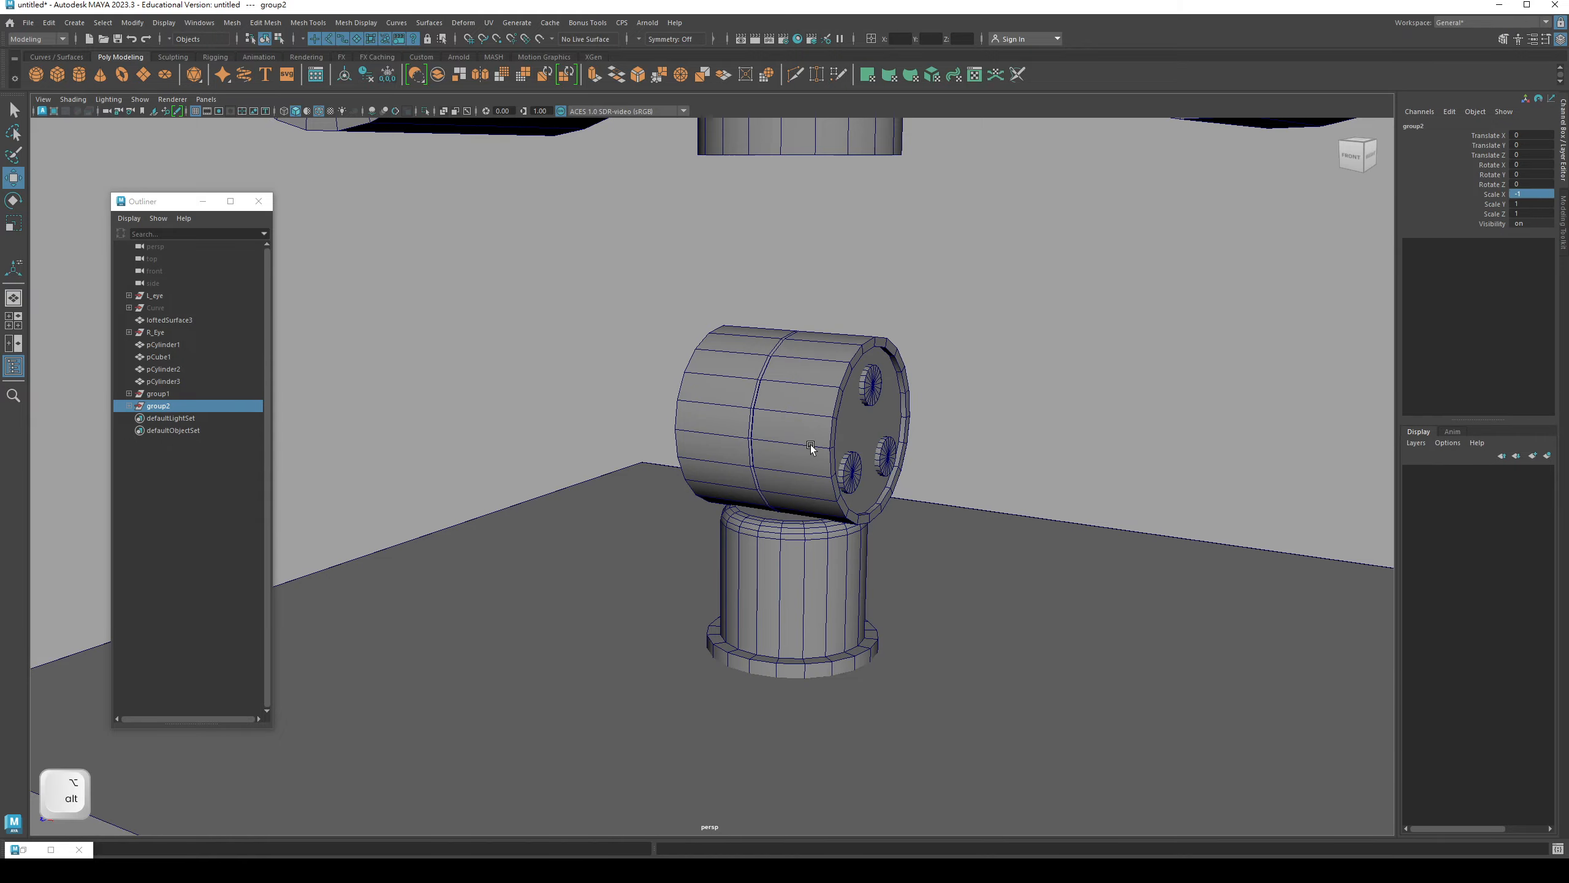
{"action": "left_click_drag", "start_coordinate": [810, 444], "coordinate": [759, 436], "text": "alt"}
{"action": "key", "text": "q"}
{"action": "left_click", "coordinate": [738, 316]}
{"action": "left_click_drag", "start_coordinate": [738, 358], "coordinate": [564, 477], "text": "alt"}
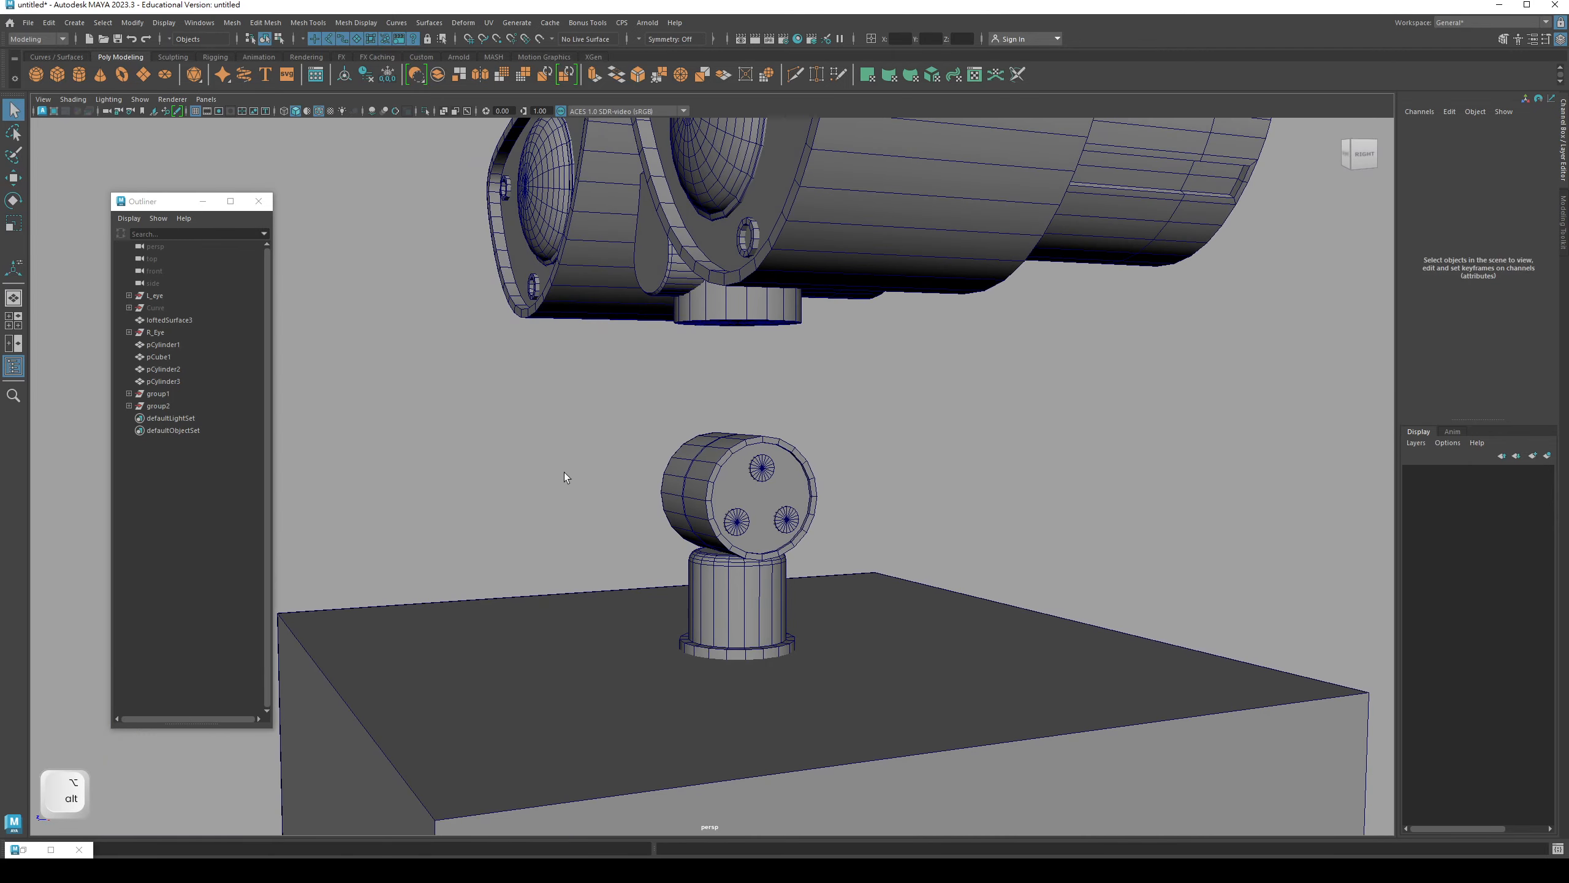
- Bring up the reference photo at the neck bracket and place it beside the model's side view
{"action": "key", "text": "alt+Tab"}
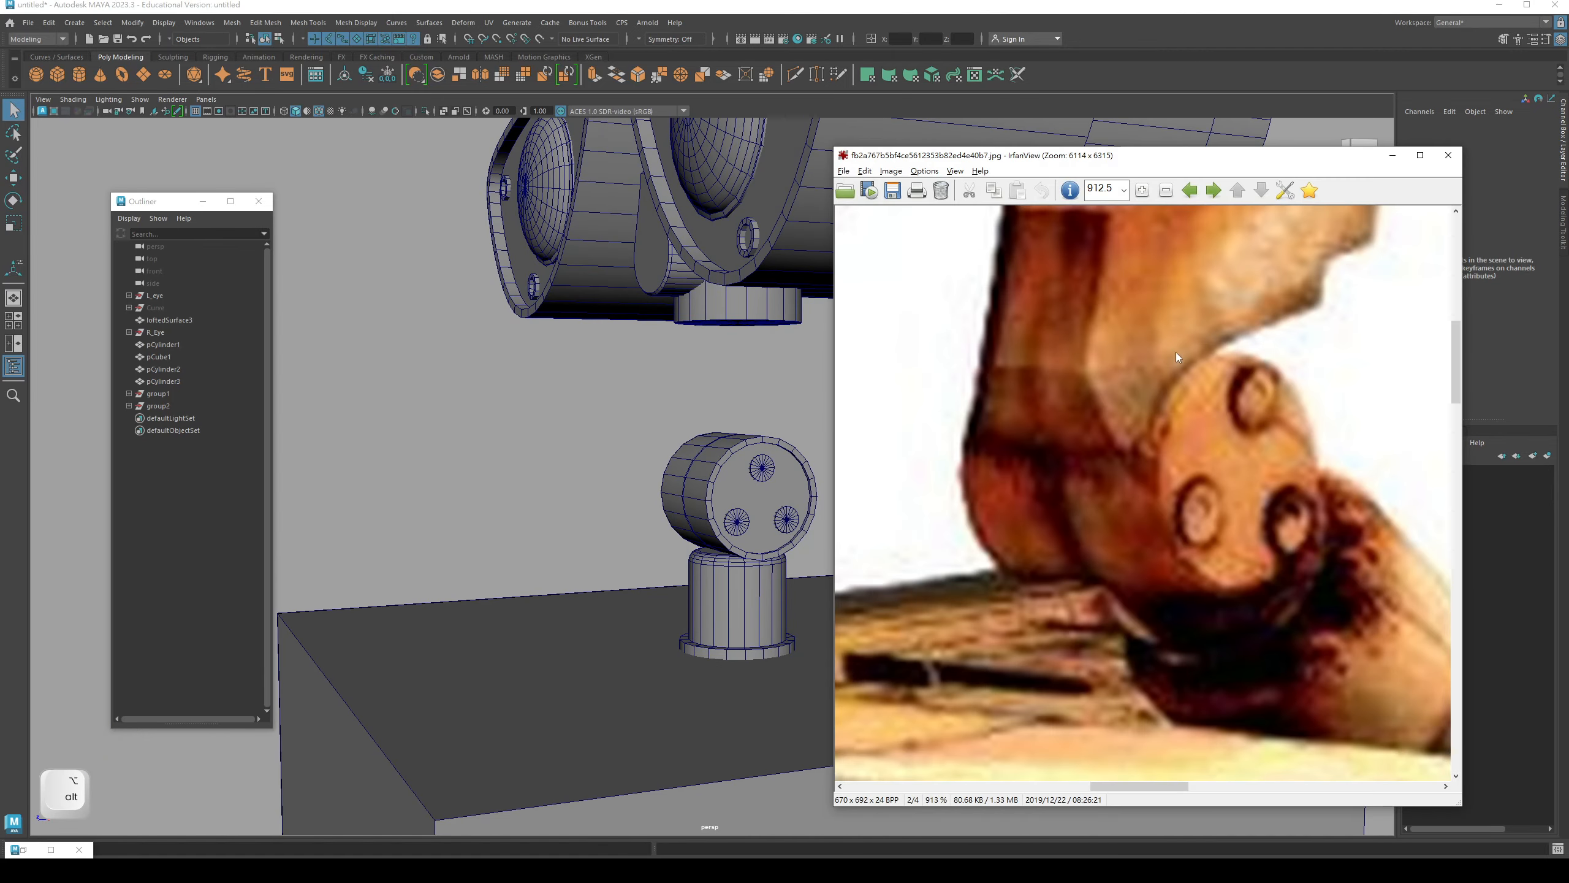
{"action": "left_click_drag", "start_coordinate": [1124, 451], "coordinate": [1008, 434]}
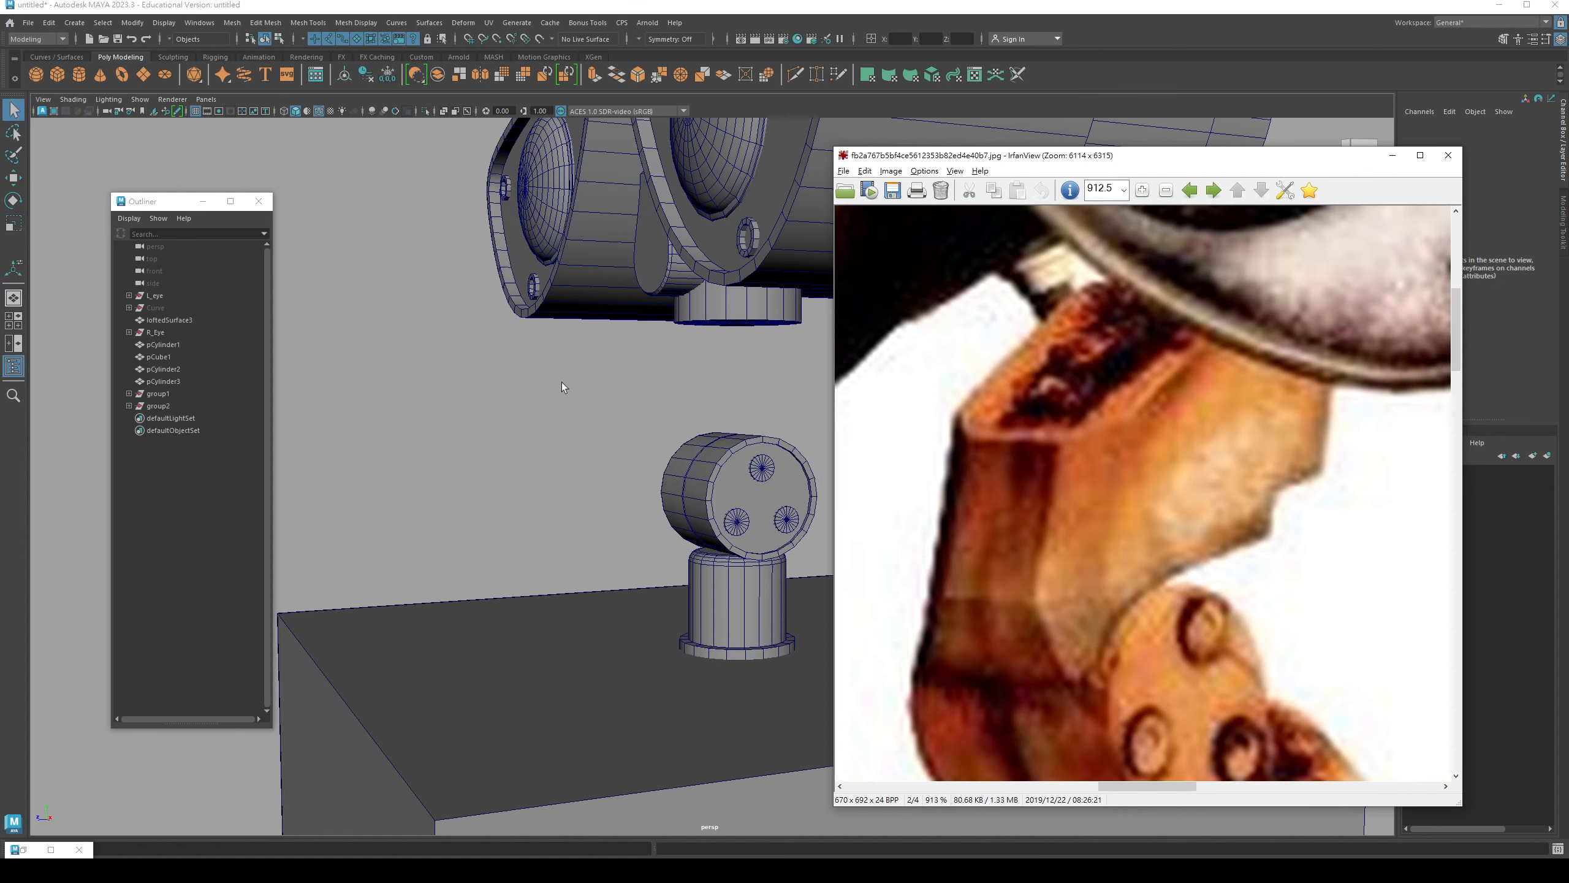
{"action": "left_click", "coordinate": [566, 400]}
{"action": "middle_click_drag", "start_coordinate": [627, 389], "coordinate": [448, 365], "text": "alt"}
{"action": "key", "text": "space"}
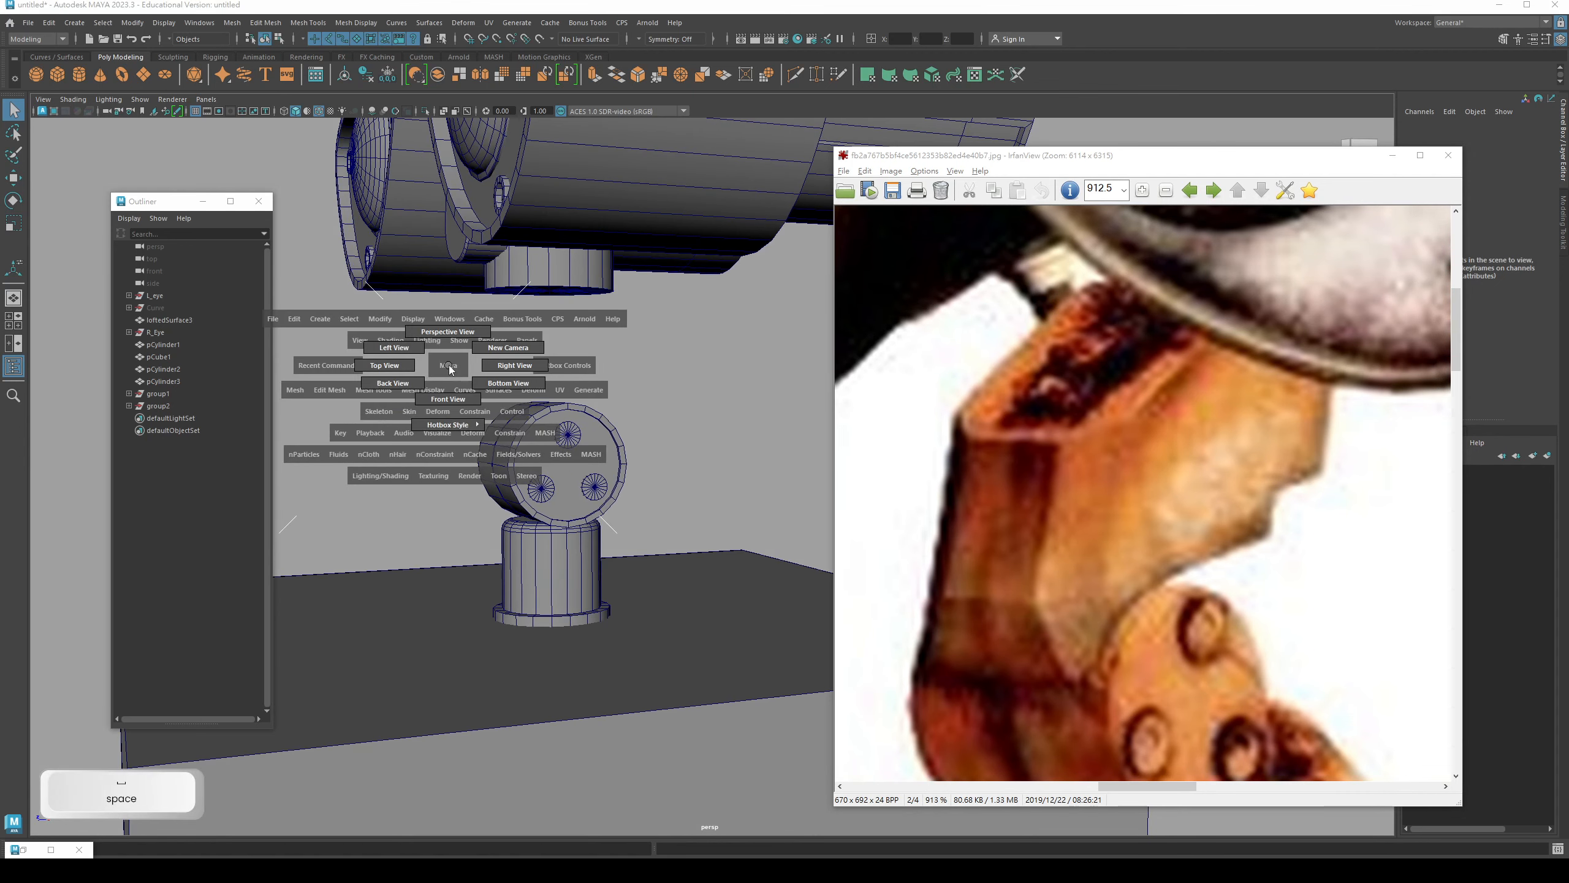
{"action": "left_click_drag", "start_coordinate": [449, 365], "coordinate": [498, 369]}
{"action": "left_click_drag", "start_coordinate": [967, 153], "coordinate": [1244, 191]}
- Draw the neck bracket's stepped profile with Create Polygon in the empty space above the head in the side view
{"action": "middle_click_drag", "start_coordinate": [759, 337], "coordinate": [786, 395], "text": "alt"}
{"action": "scroll", "coordinate": [786, 395], "scroll_direction": "down", "scroll_amount": 6}
{"action": "left_click_drag", "start_coordinate": [785, 395], "coordinate": [791, 402], "text": "alt"}
{"action": "middle_click_drag", "start_coordinate": [790, 402], "coordinate": [694, 467], "text": "alt"}
{"action": "key", "text": "q"}
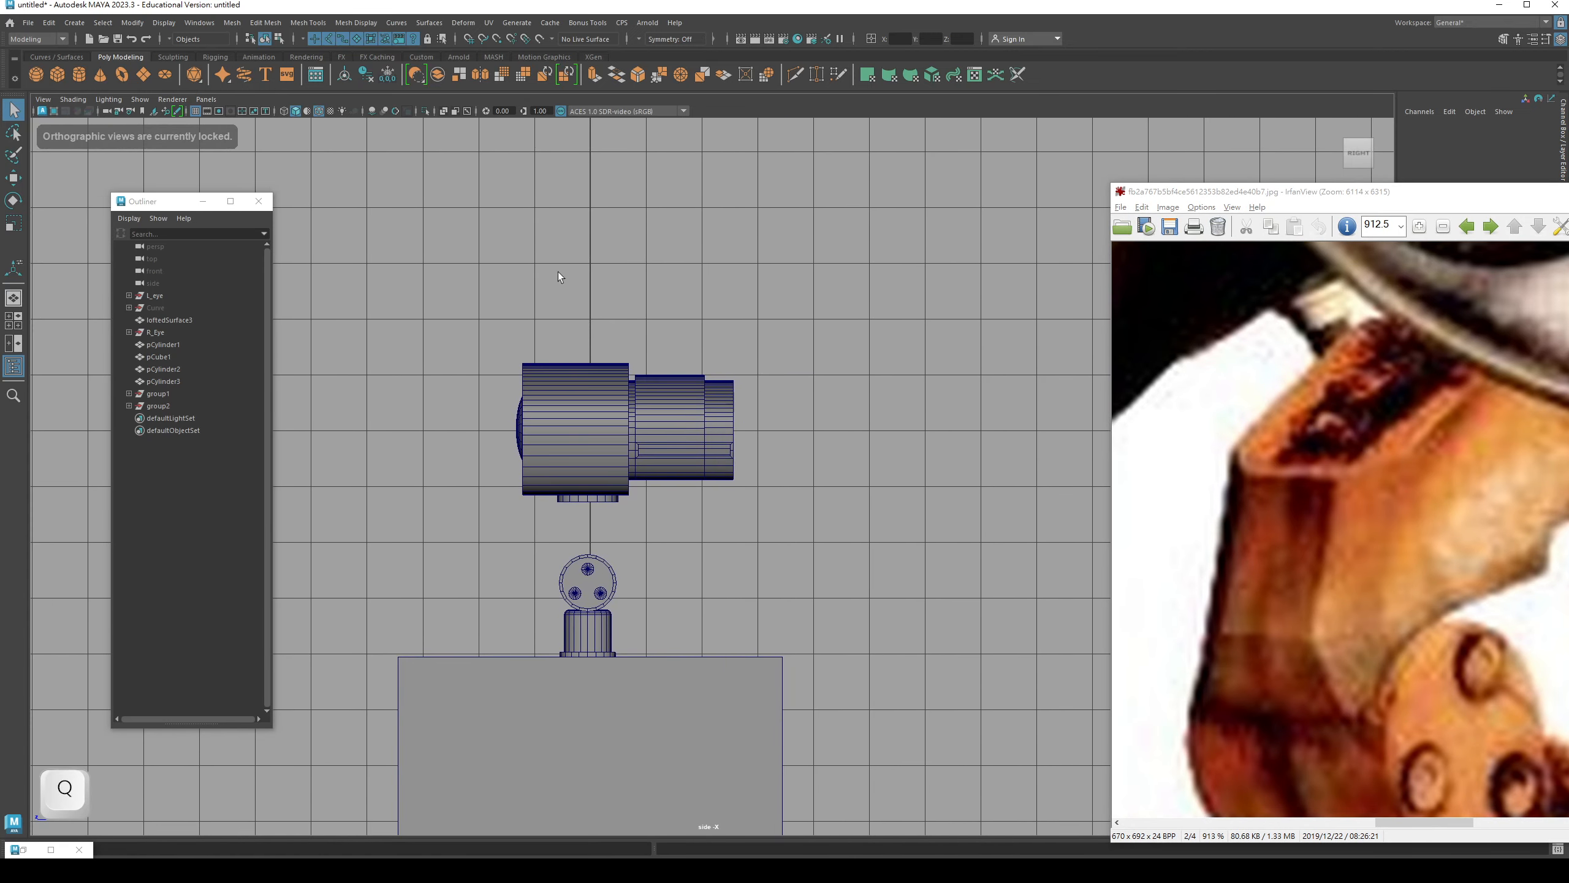
{"action": "left_click", "coordinate": [204, 202]}
{"action": "middle_click_drag", "start_coordinate": [618, 253], "coordinate": [486, 252], "text": "alt"}
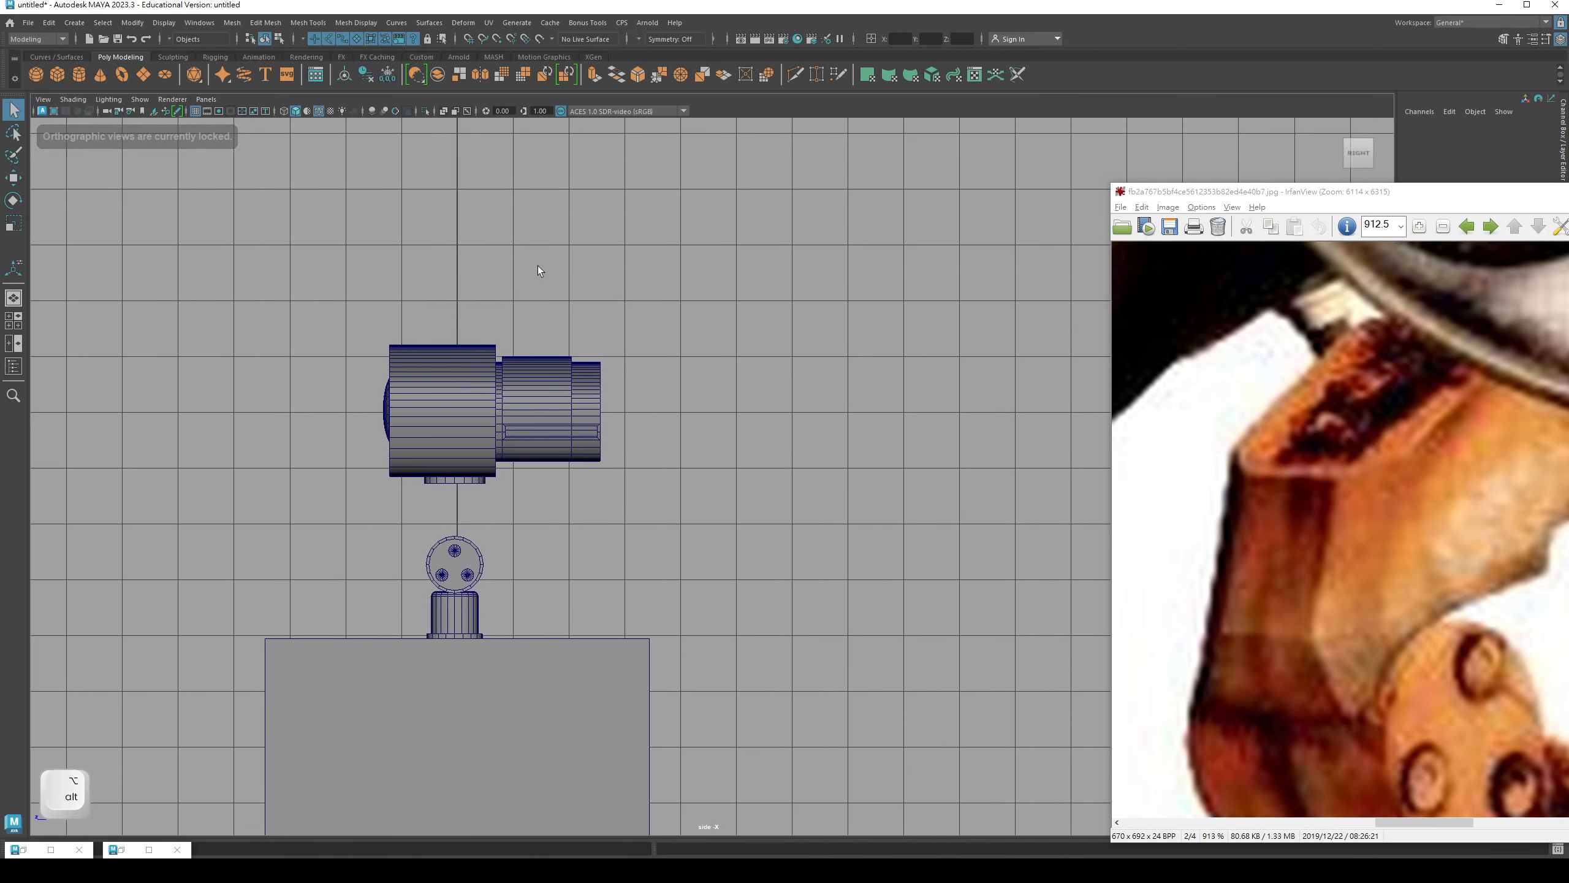
{"action": "left_click", "coordinate": [312, 28]}
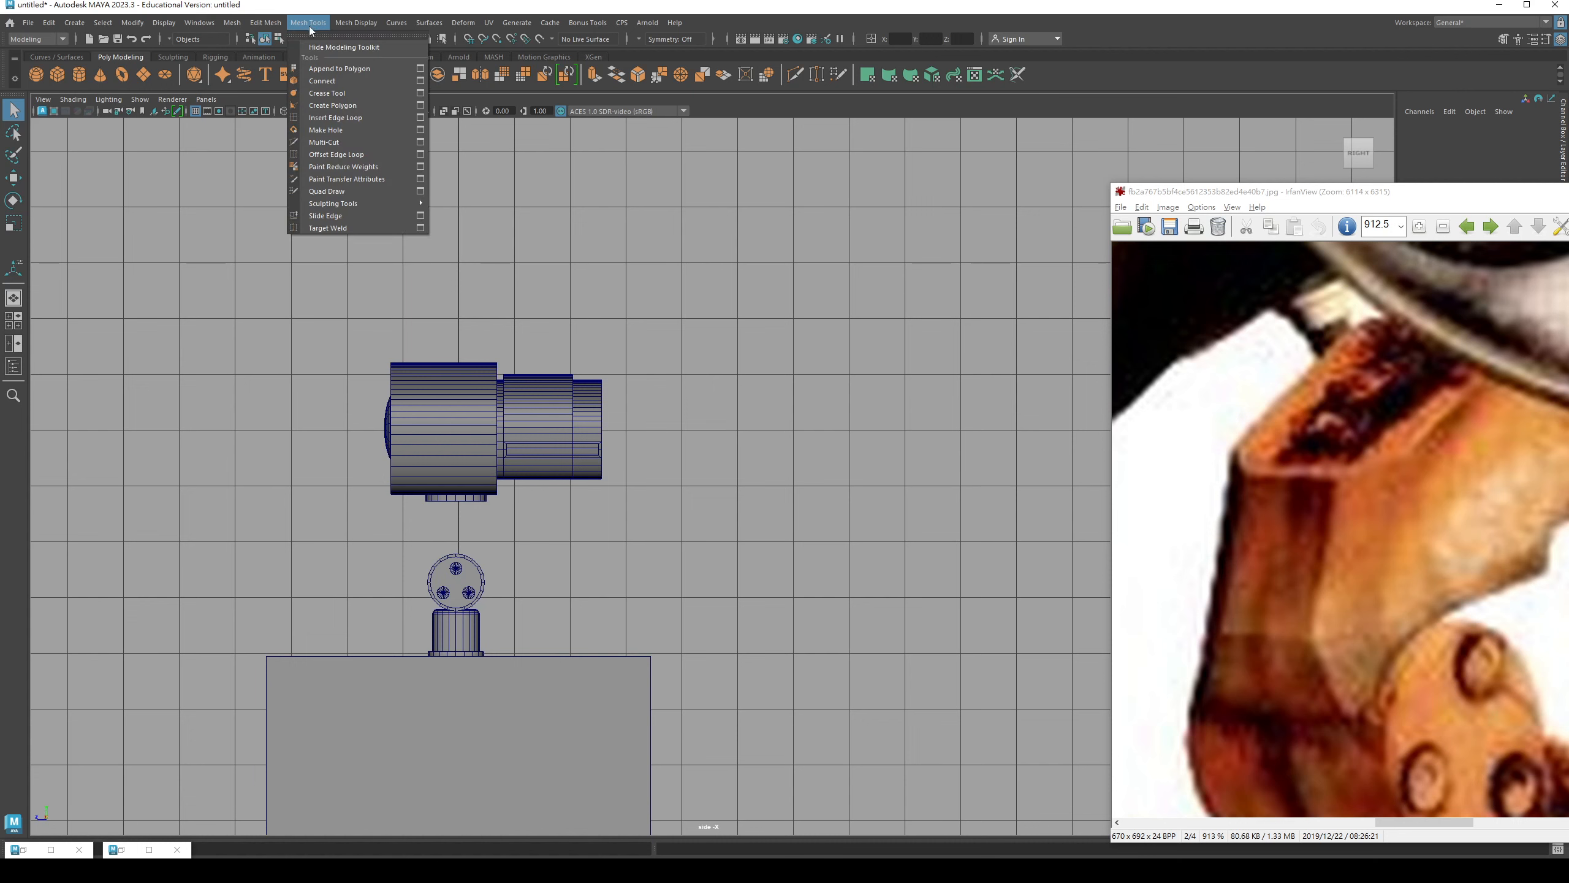
{"action": "left_click", "coordinate": [369, 105]}
{"action": "middle_click_drag", "start_coordinate": [651, 235], "coordinate": [634, 312], "text": "alt"}
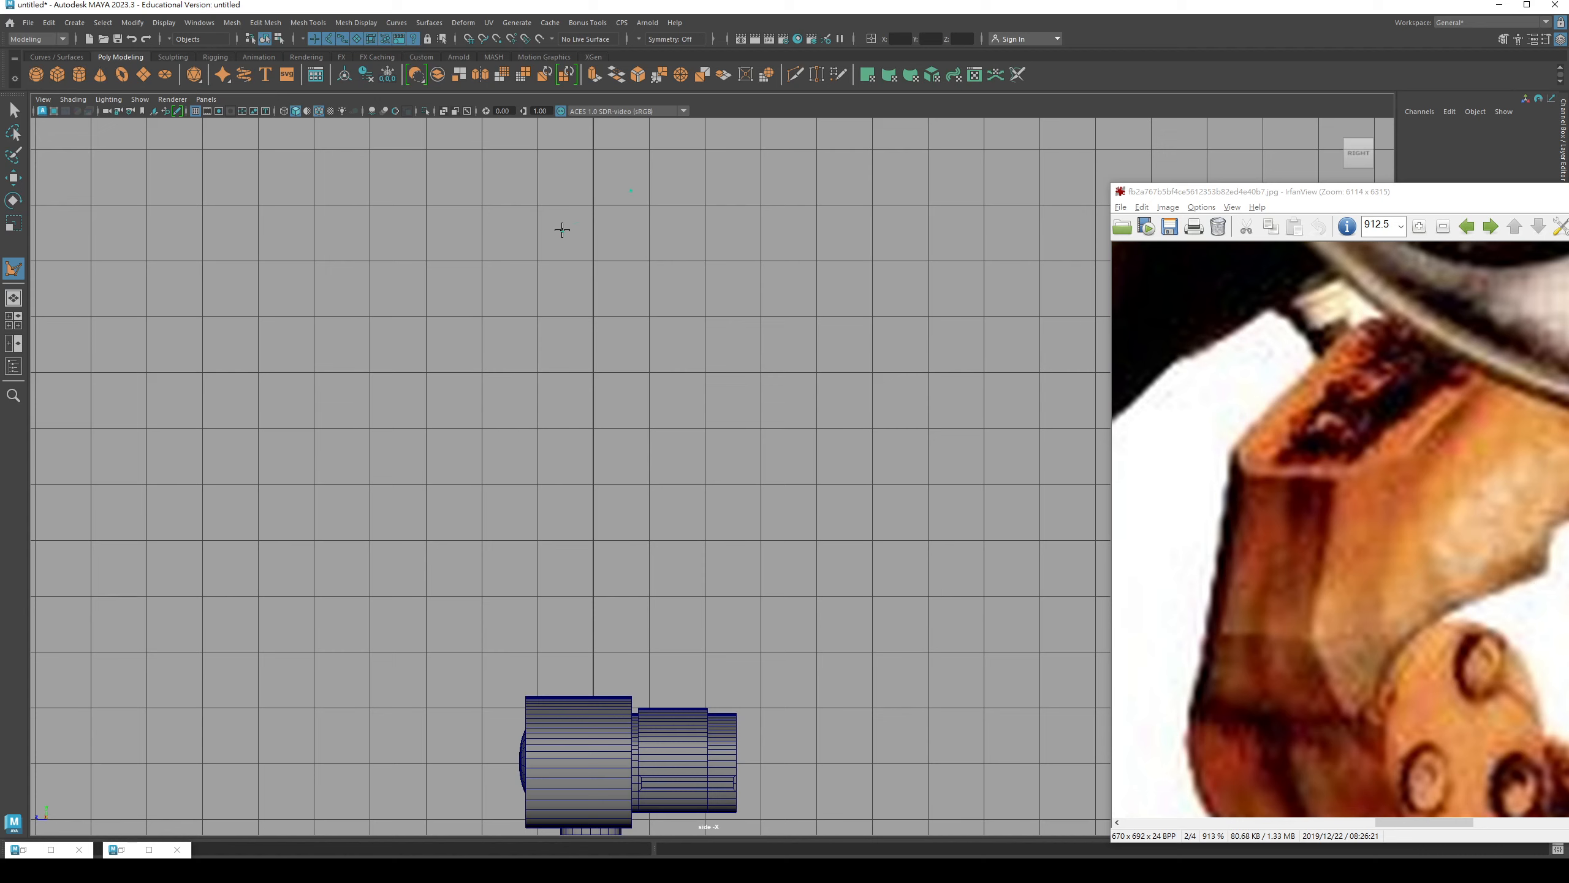
{"action": "left_click", "coordinate": [543, 260]}
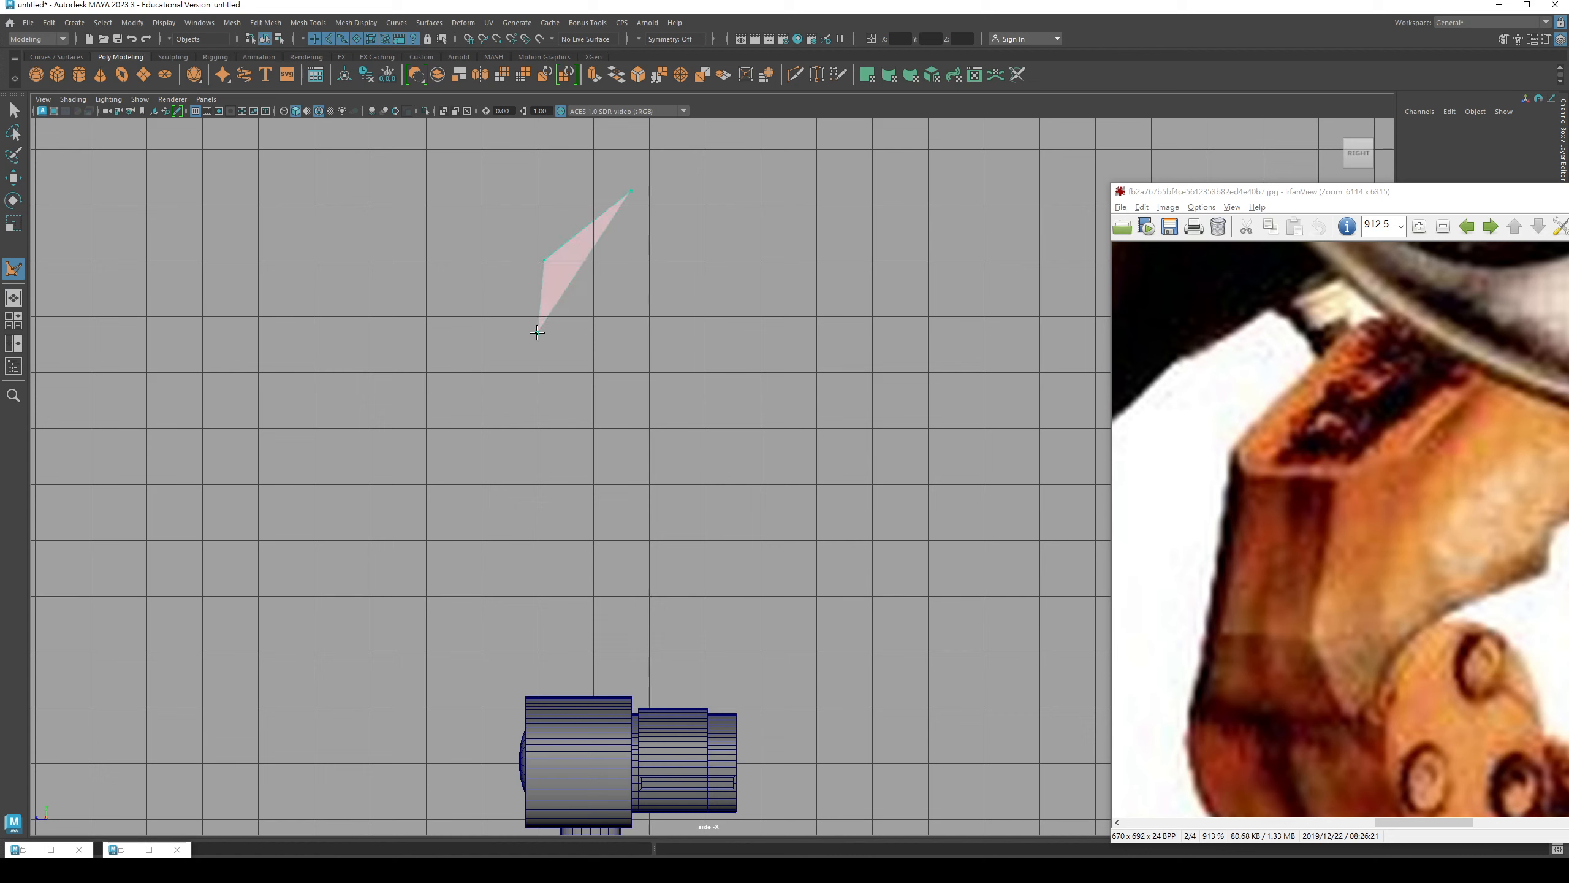
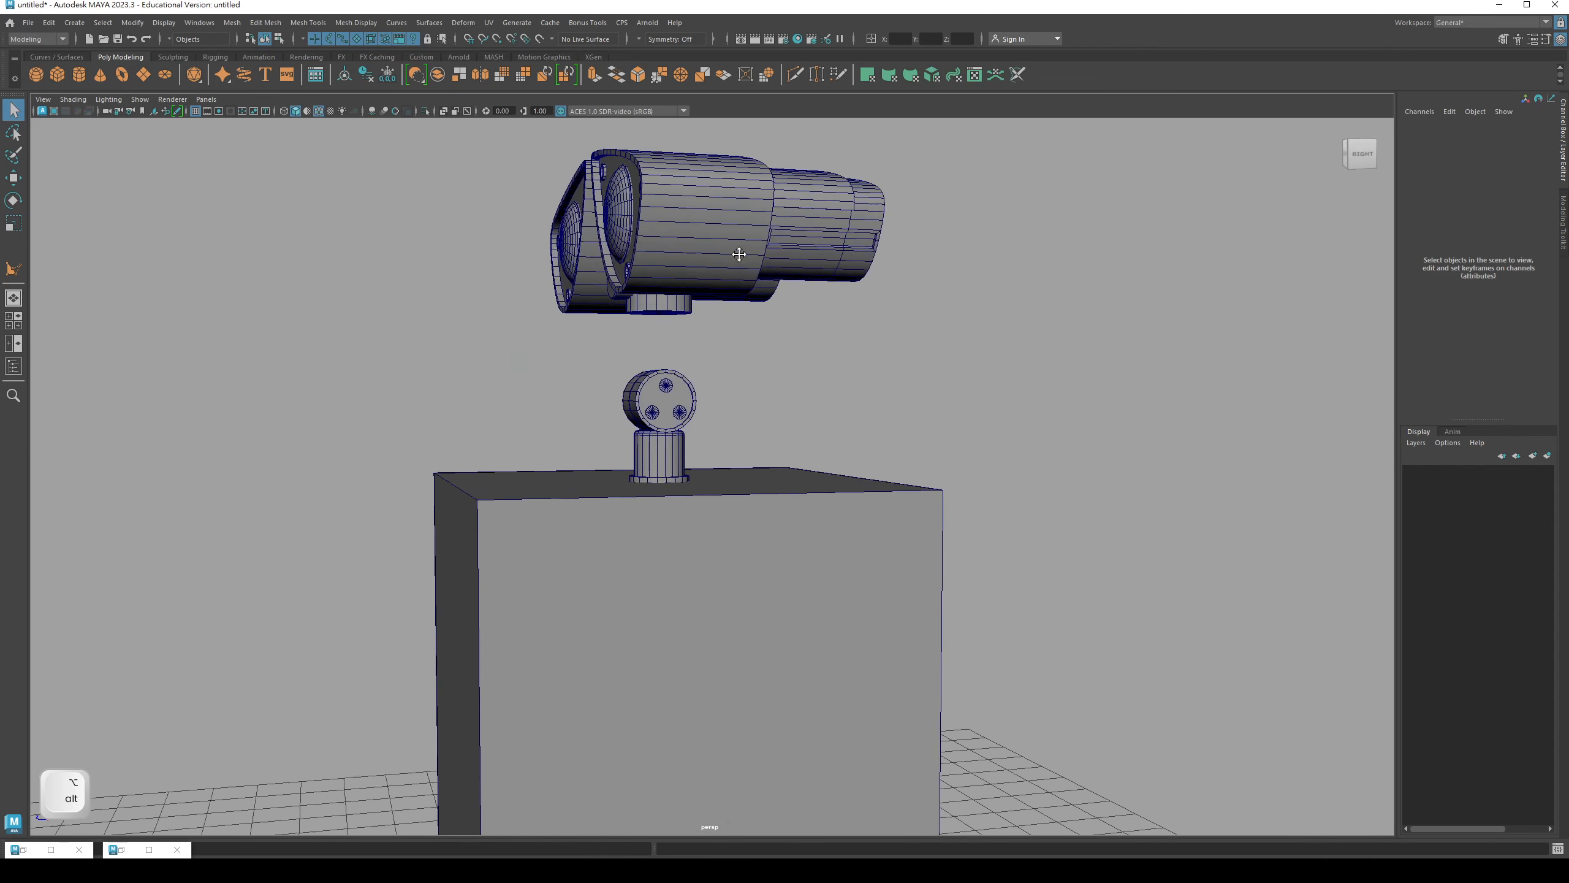
- Extrude the bracket profile sideways into a solid block and return to object mode
{"action": "right_click", "coordinate": [725, 249]}
{"action": "right_click_drag", "start_coordinate": [725, 247], "coordinate": [787, 230]}
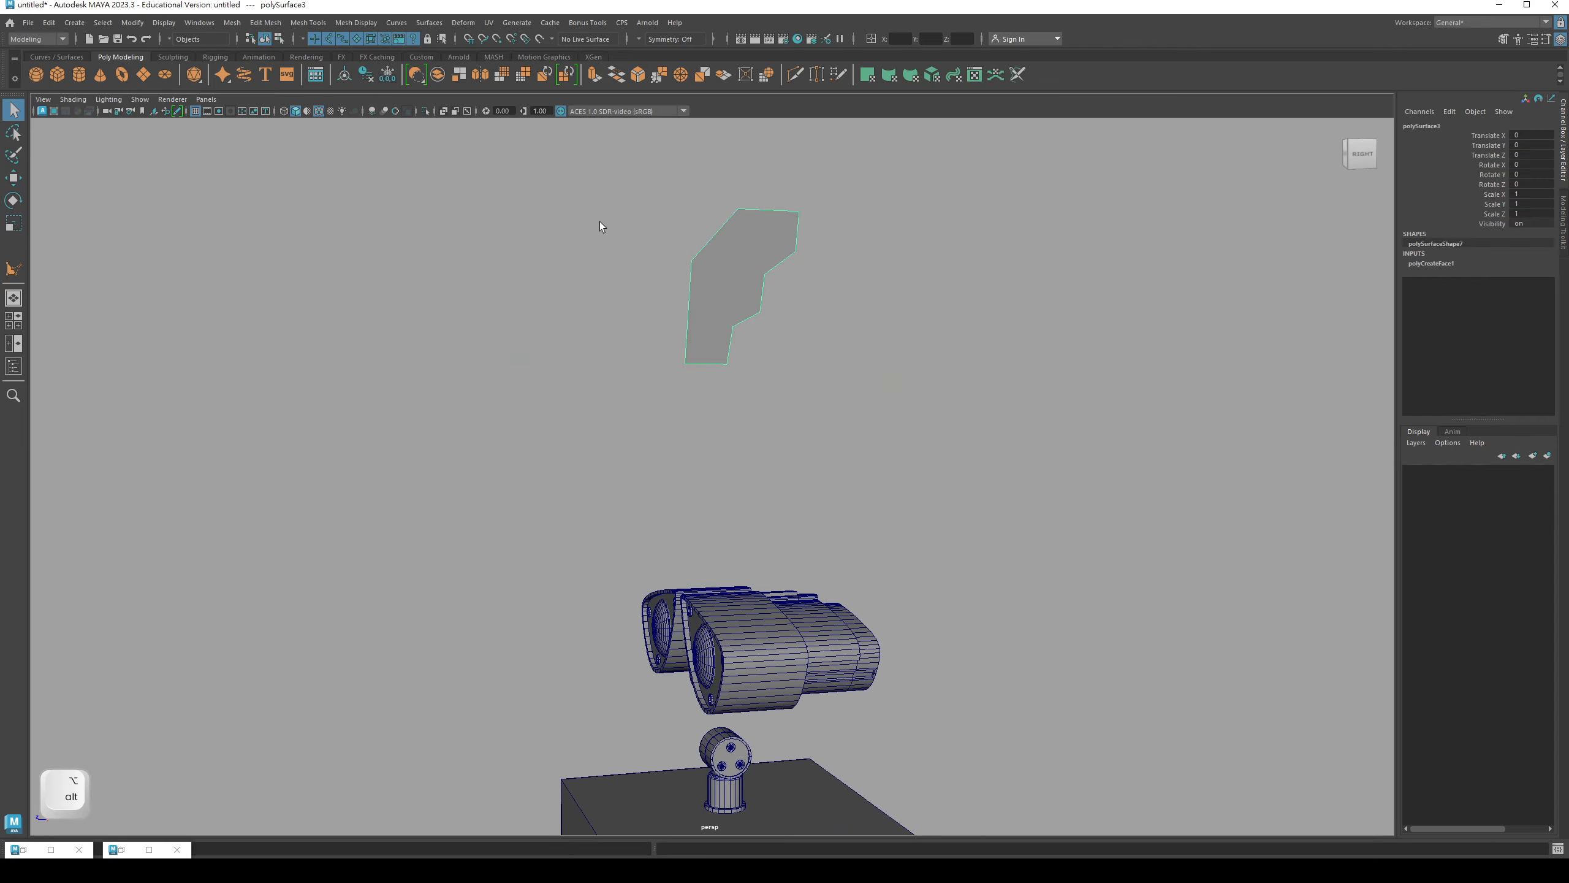
{"action": "left_click", "coordinate": [602, 222]}
{"action": "left_click", "coordinate": [718, 300]}
{"action": "left_click_drag", "start_coordinate": [718, 300], "coordinate": [797, 353], "text": "alt"}
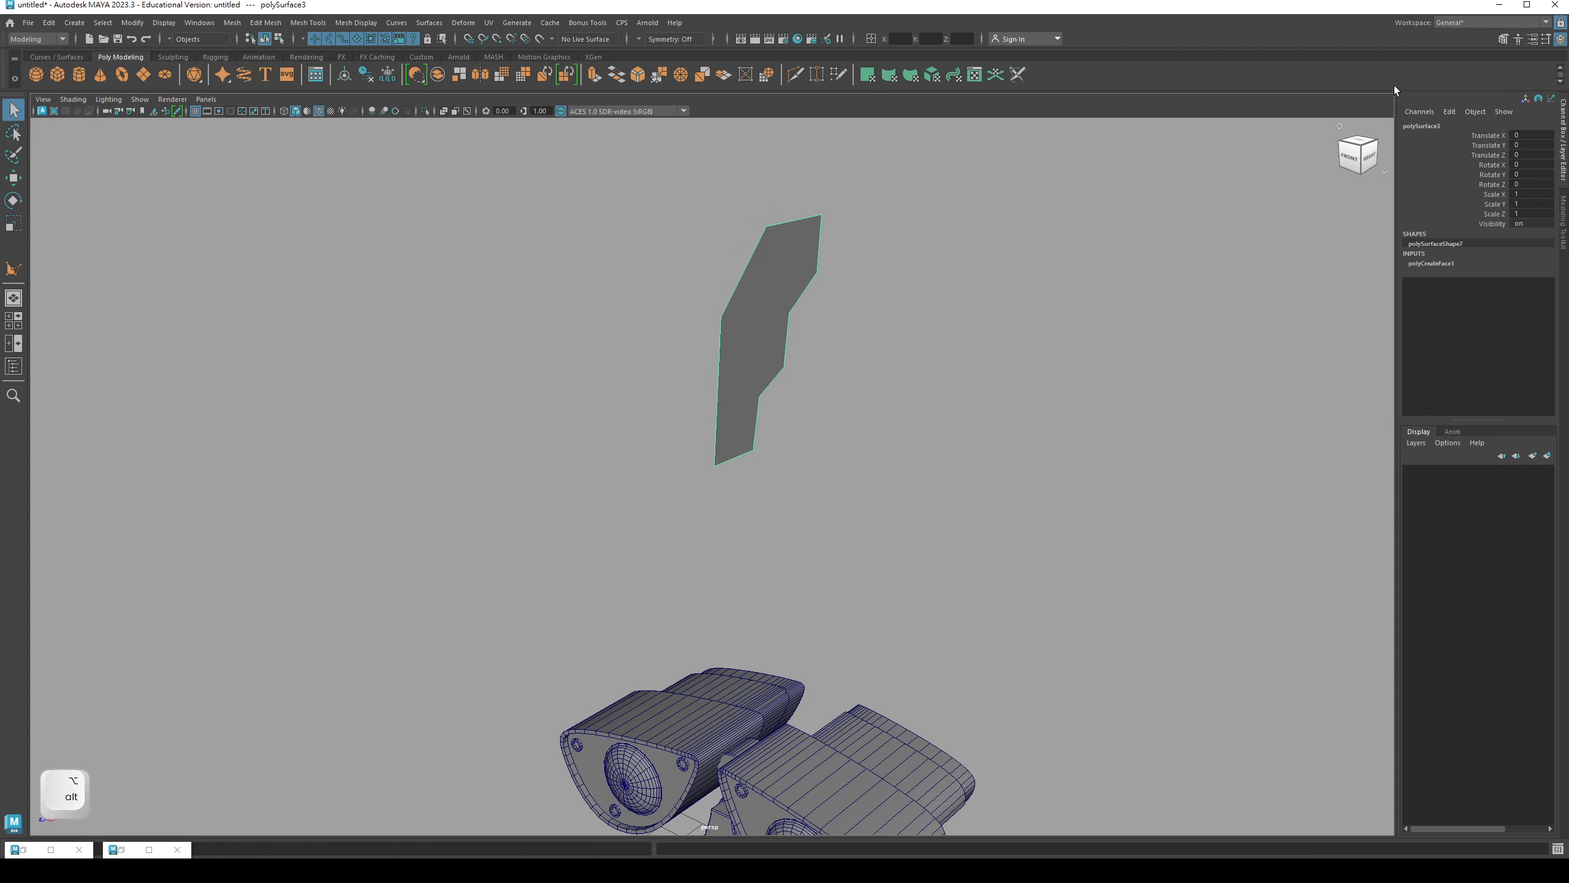
{"action": "left_click", "coordinate": [1501, 40]}
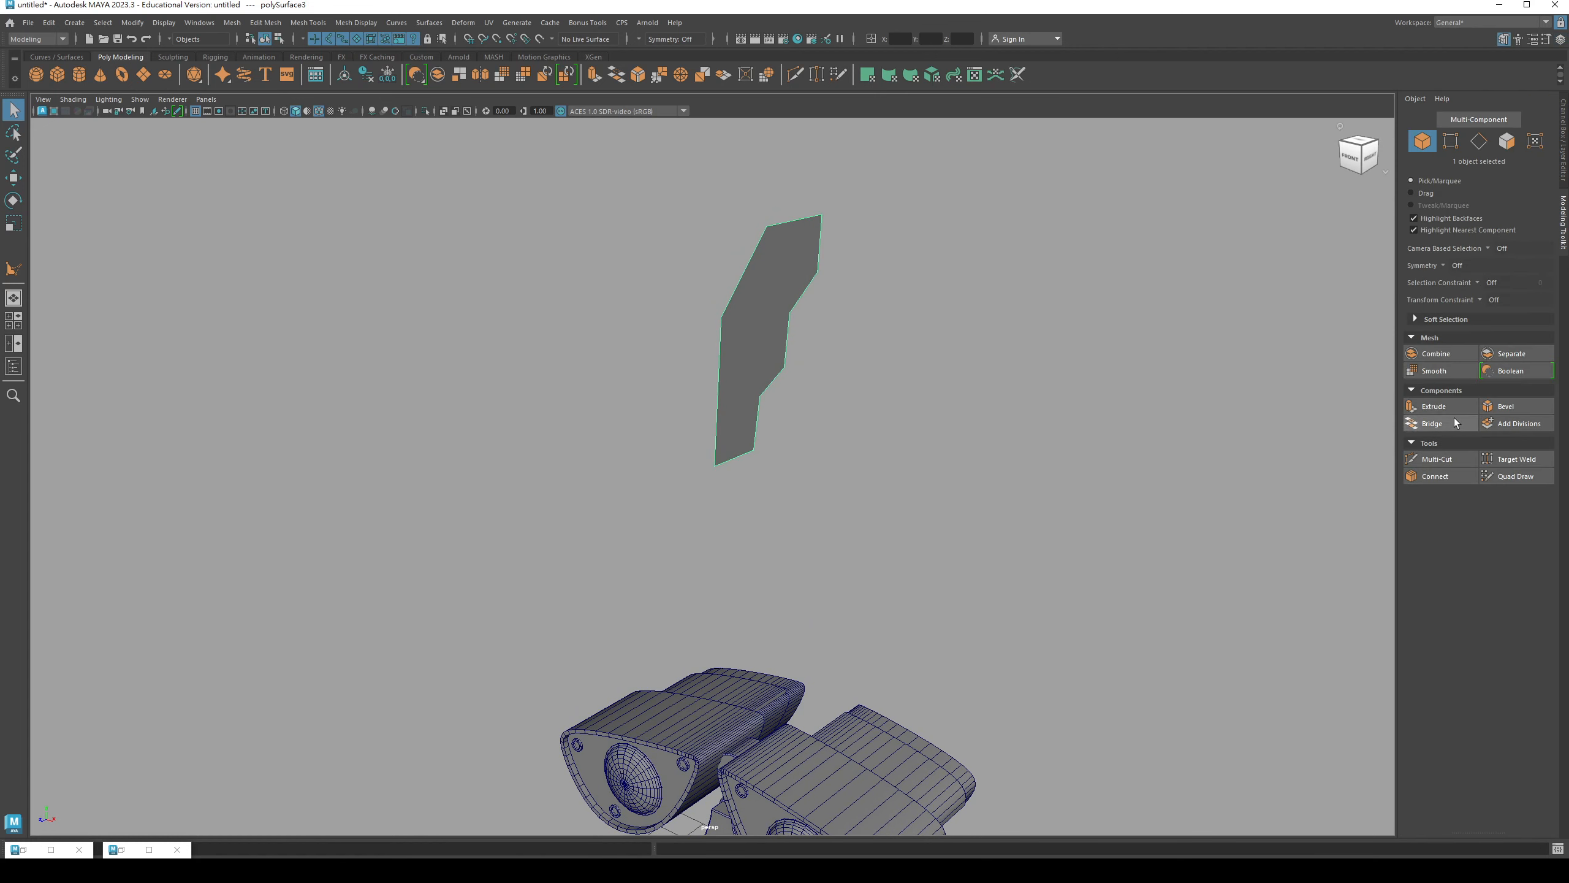
{"action": "left_click", "coordinate": [1433, 408]}
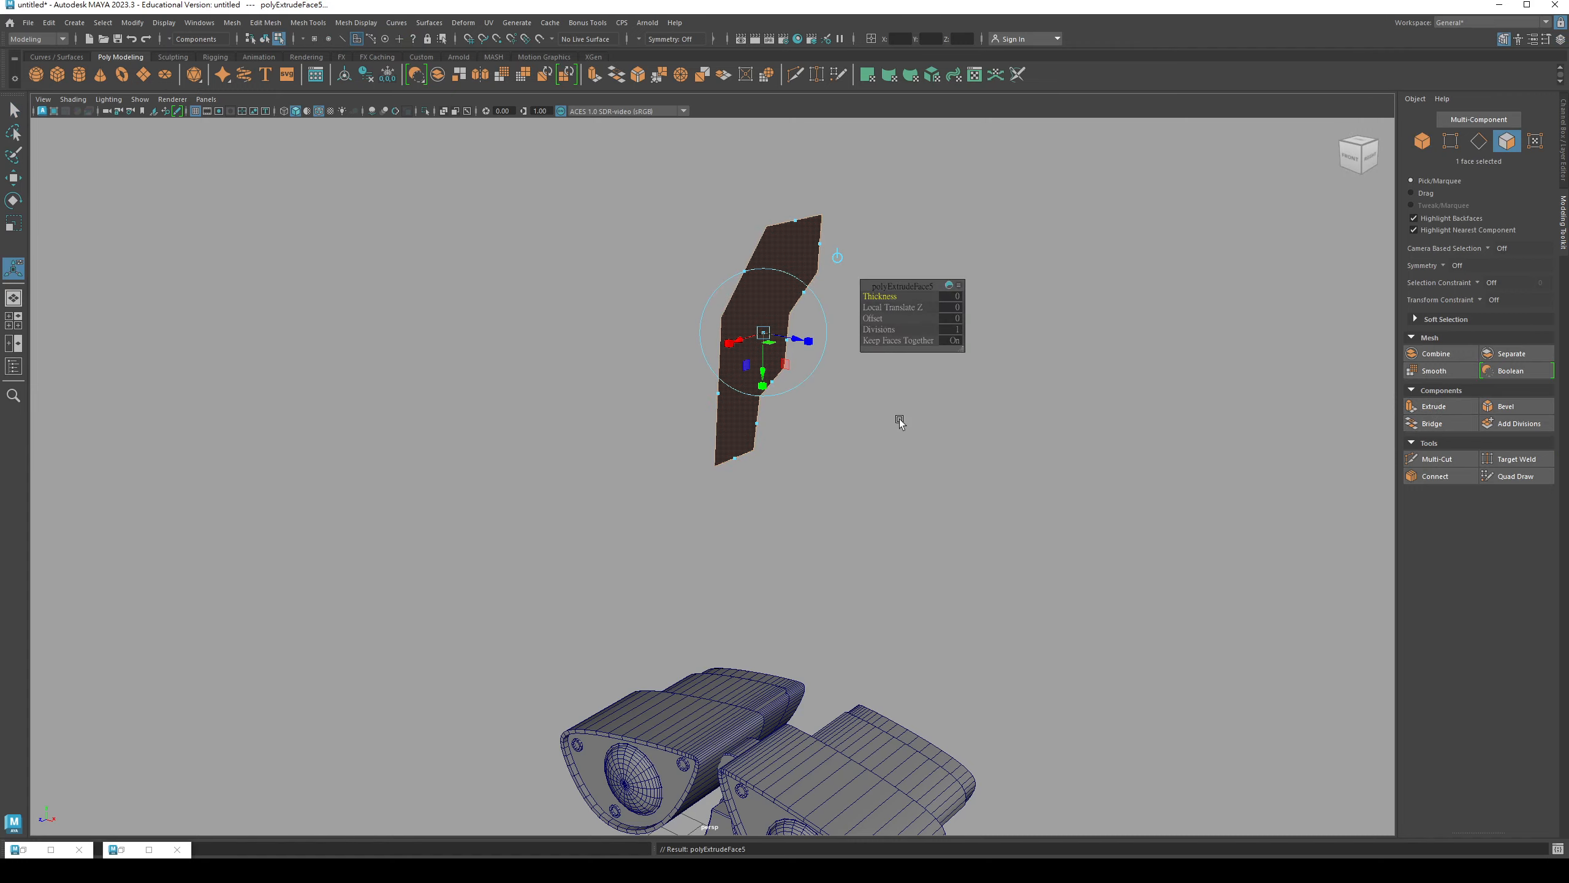
{"action": "left_click_drag", "start_coordinate": [793, 342], "coordinate": [733, 332]}
{"action": "right_click_drag", "start_coordinate": [733, 332], "coordinate": [803, 314]}
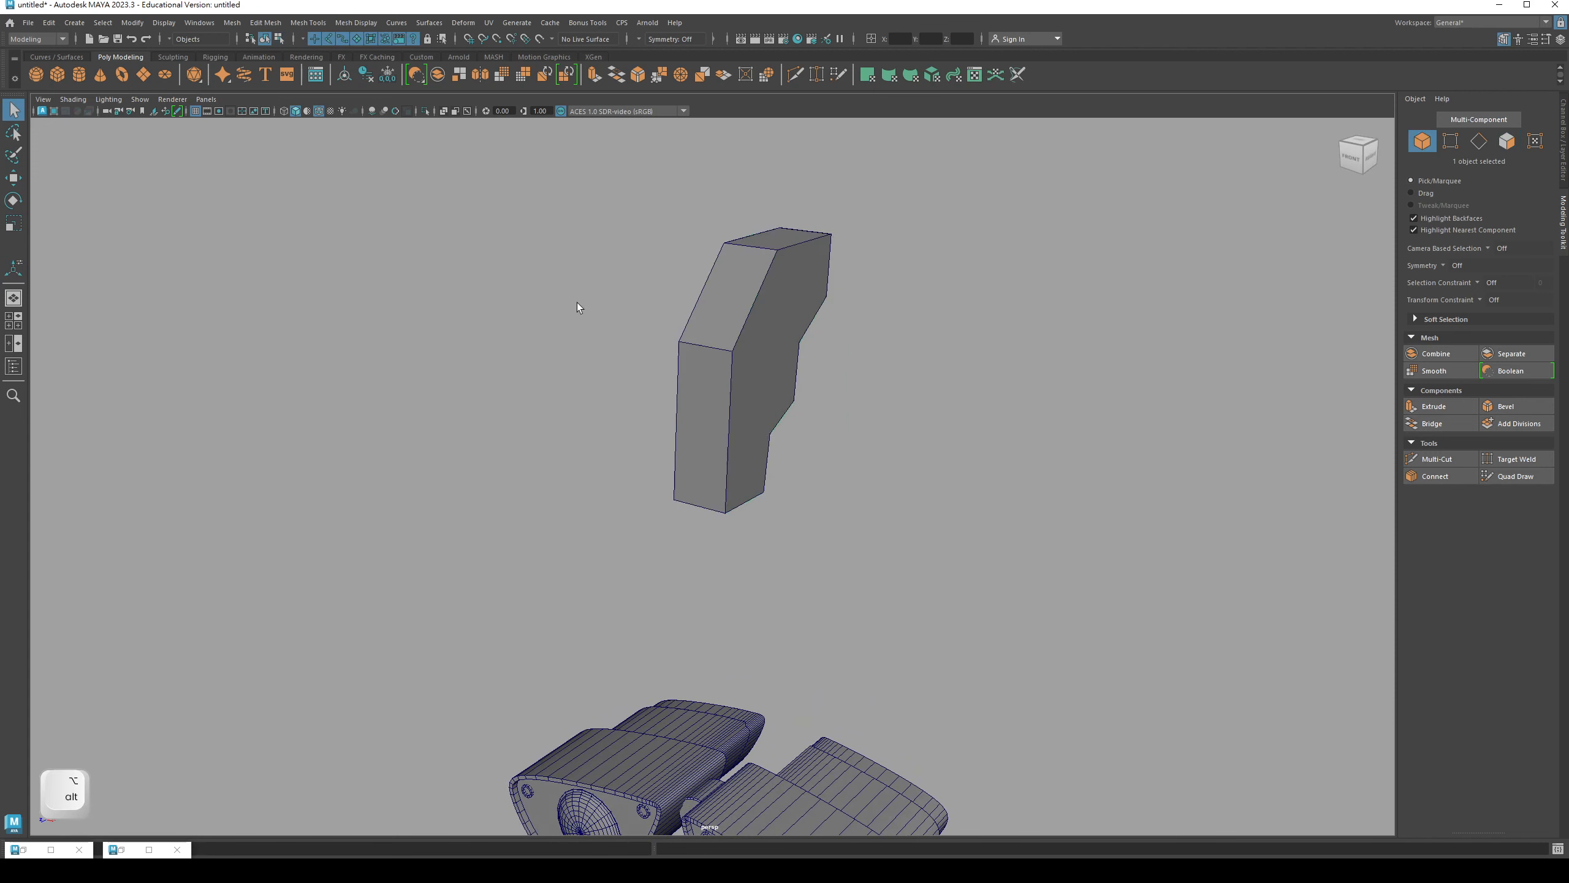
- Bevel the bracket's lowest inner corner edge with three segments to round it into a curve
{"action": "left_click_drag", "start_coordinate": [576, 301], "coordinate": [749, 385], "text": "alt"}
{"action": "key", "text": "q"}
{"action": "right_click", "coordinate": [731, 326]}
{"action": "left_click", "coordinate": [729, 294]}
{"action": "left_click_drag", "start_coordinate": [619, 211], "coordinate": [859, 473]}
{"action": "left_click_drag", "start_coordinate": [837, 367], "coordinate": [757, 395], "text": "alt"}
{"action": "right_click_drag", "start_coordinate": [757, 396], "coordinate": [806, 420], "text": "alt"}
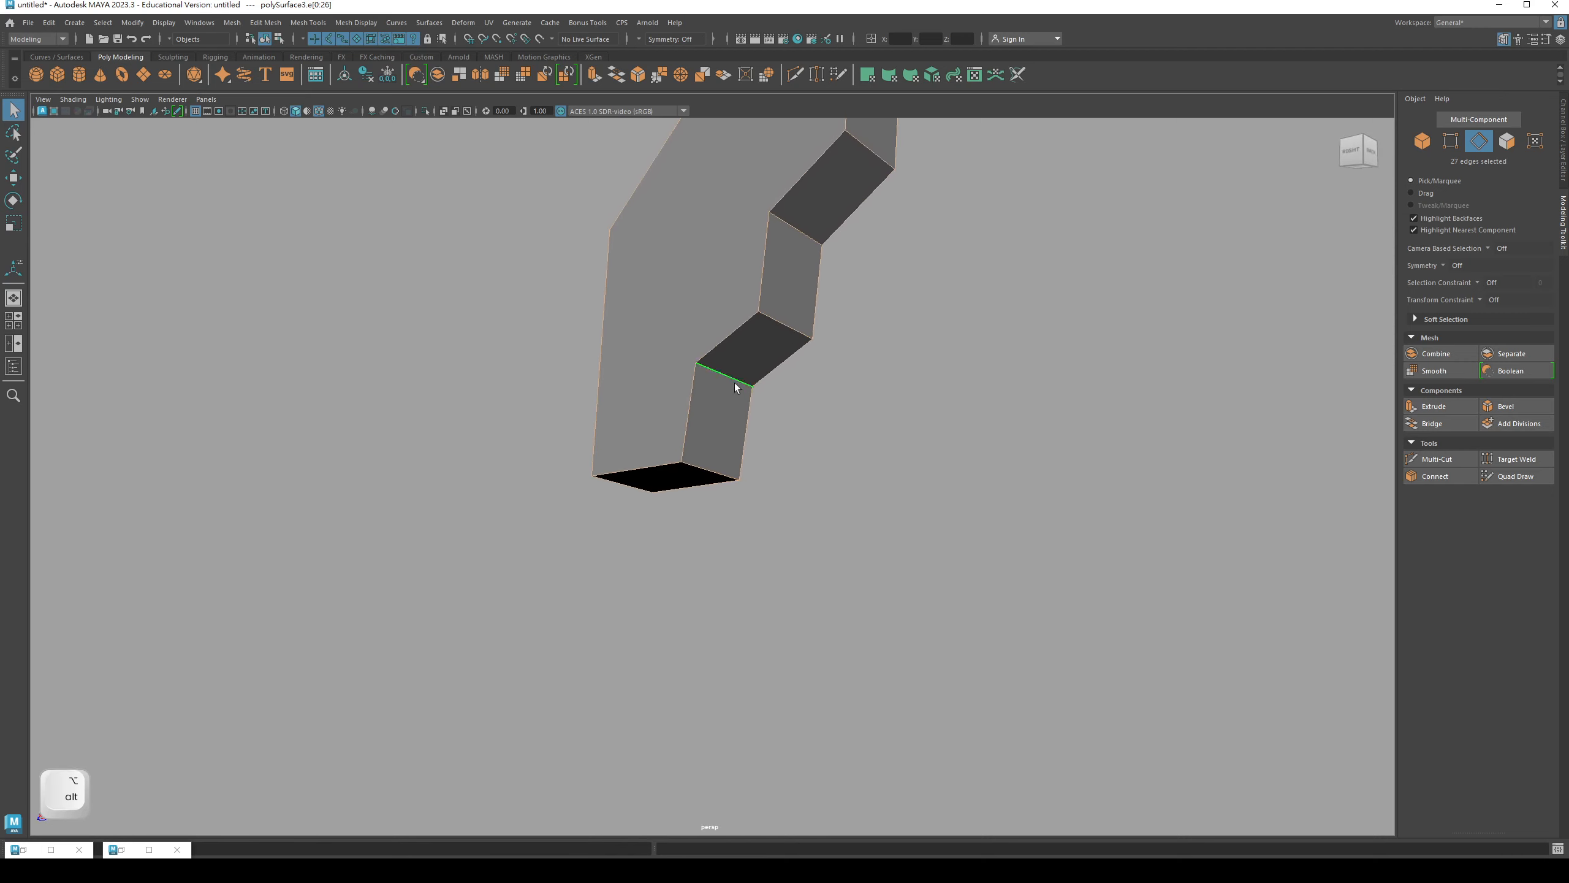
{"action": "left_click_drag", "start_coordinate": [855, 388], "coordinate": [884, 421], "text": "alt"}
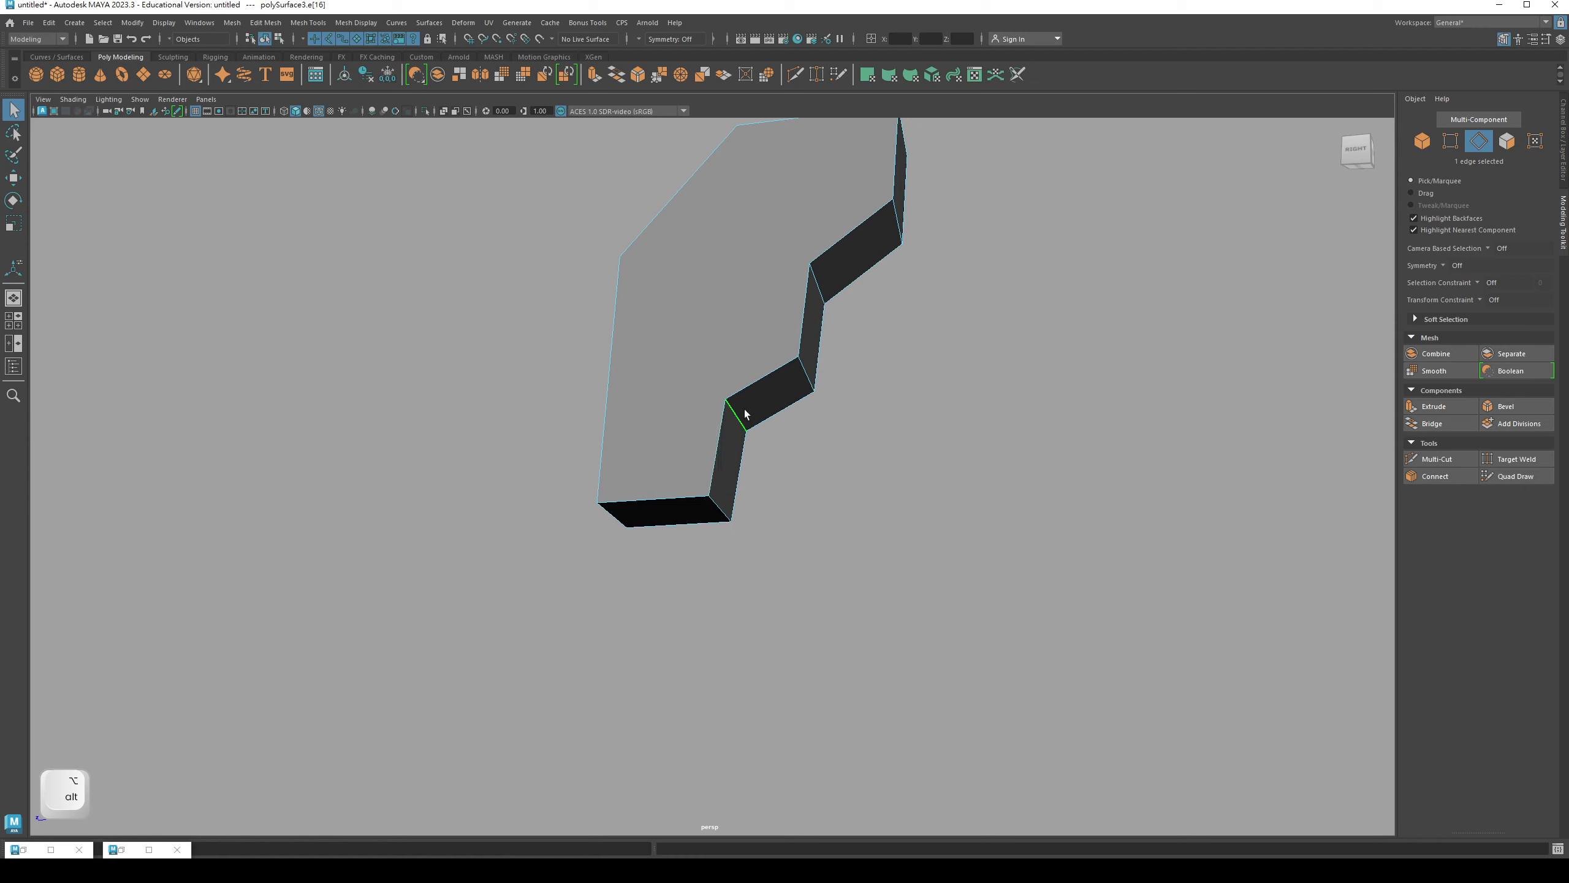
{"action": "left_click_drag", "start_coordinate": [745, 413], "coordinate": [730, 416], "text": "alt"}
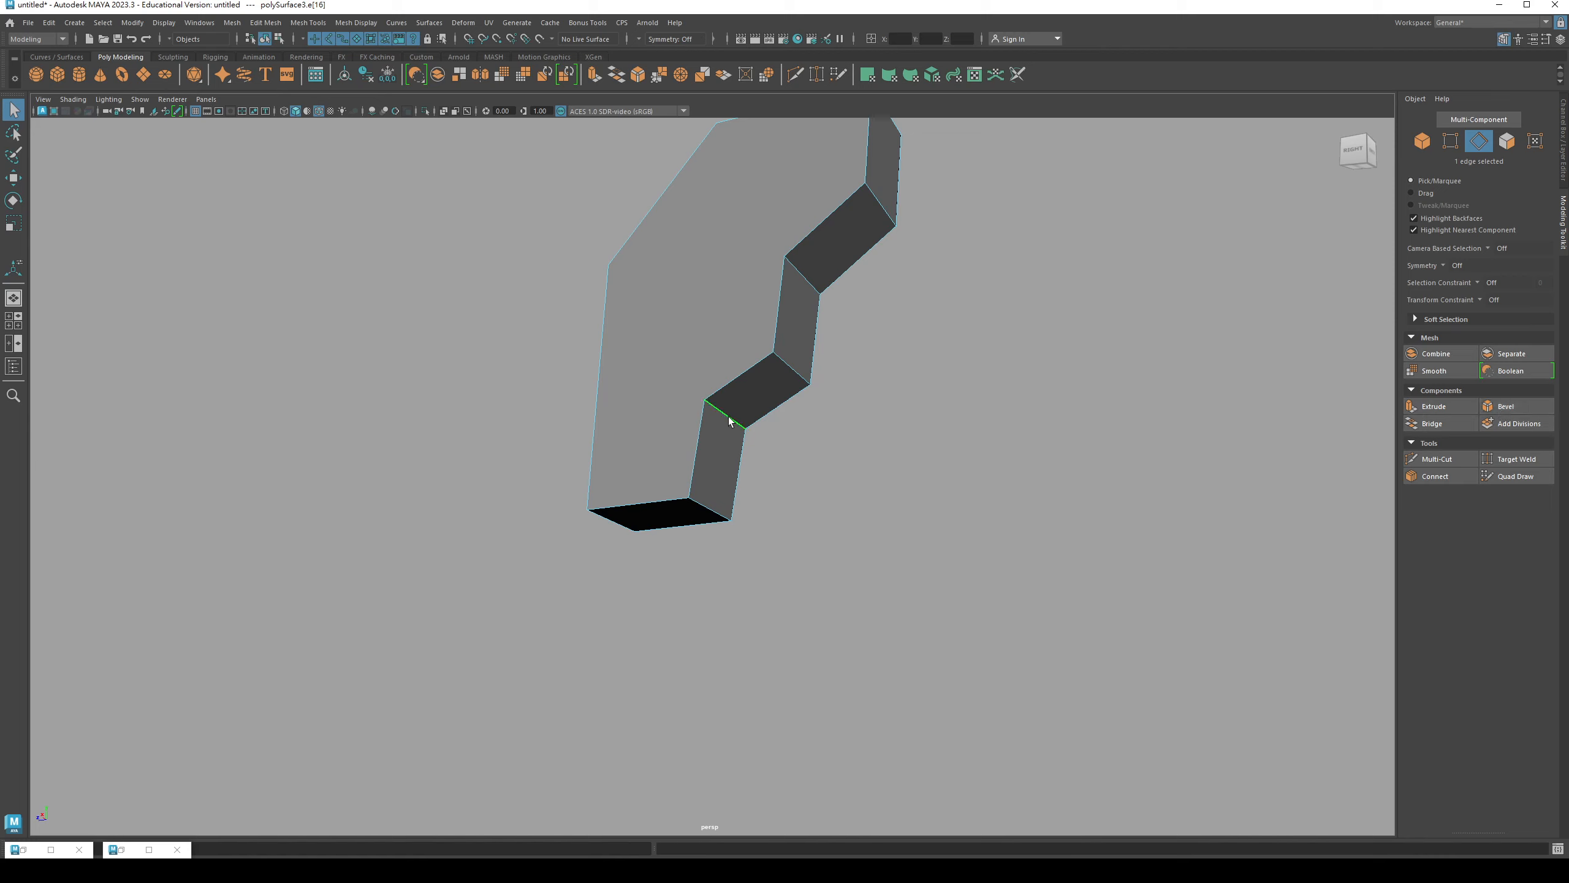
{"action": "left_click", "coordinate": [1504, 408]}
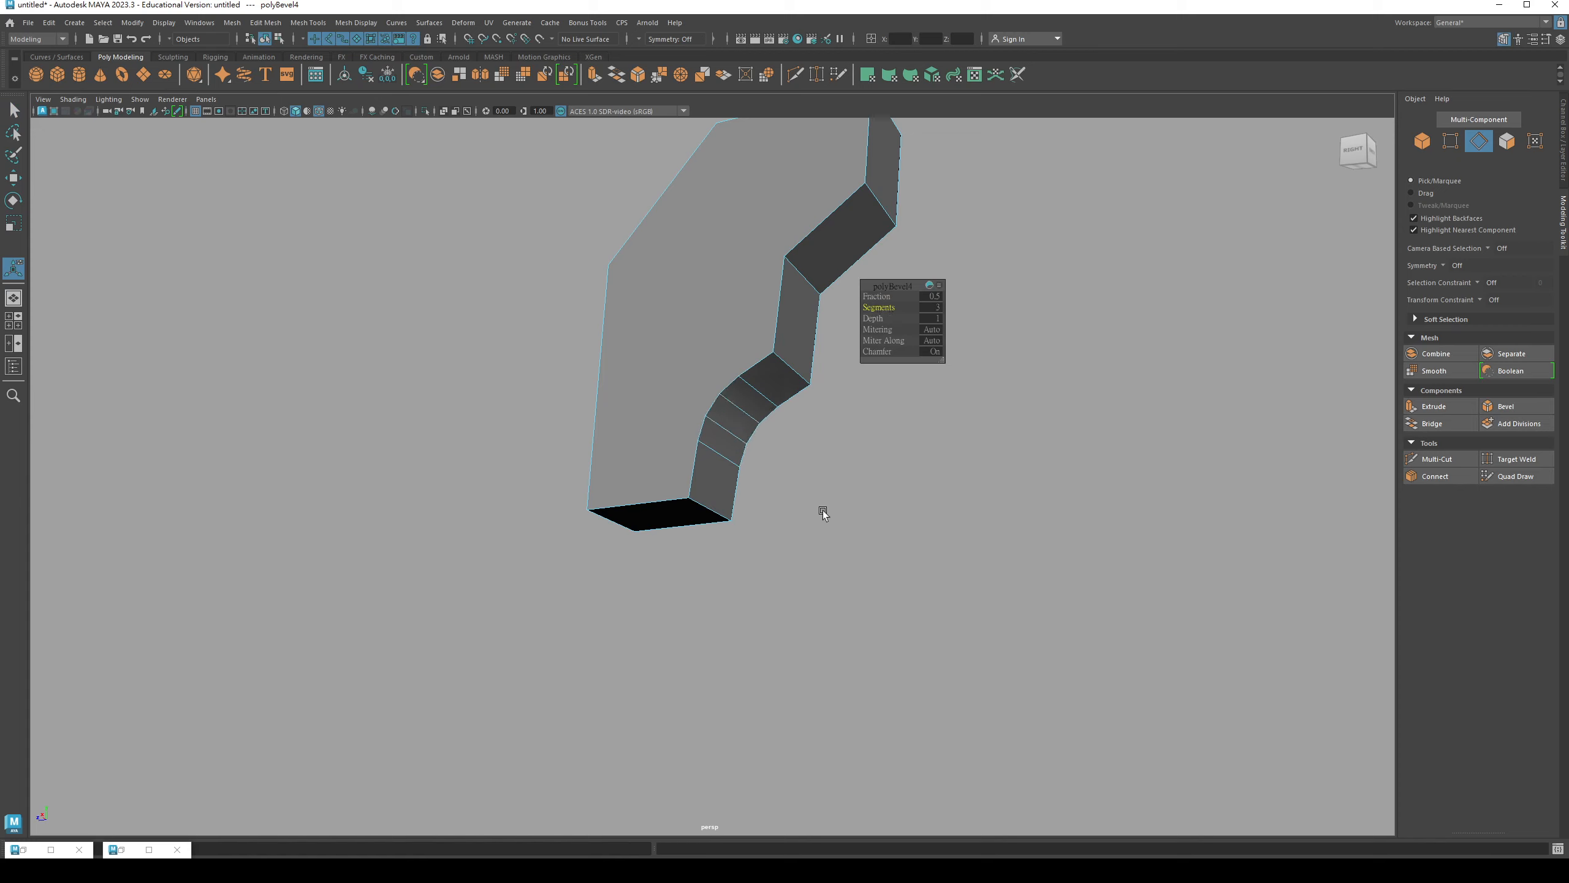
{"action": "left_click_drag", "start_coordinate": [823, 511], "coordinate": [690, 458], "text": "alt"}
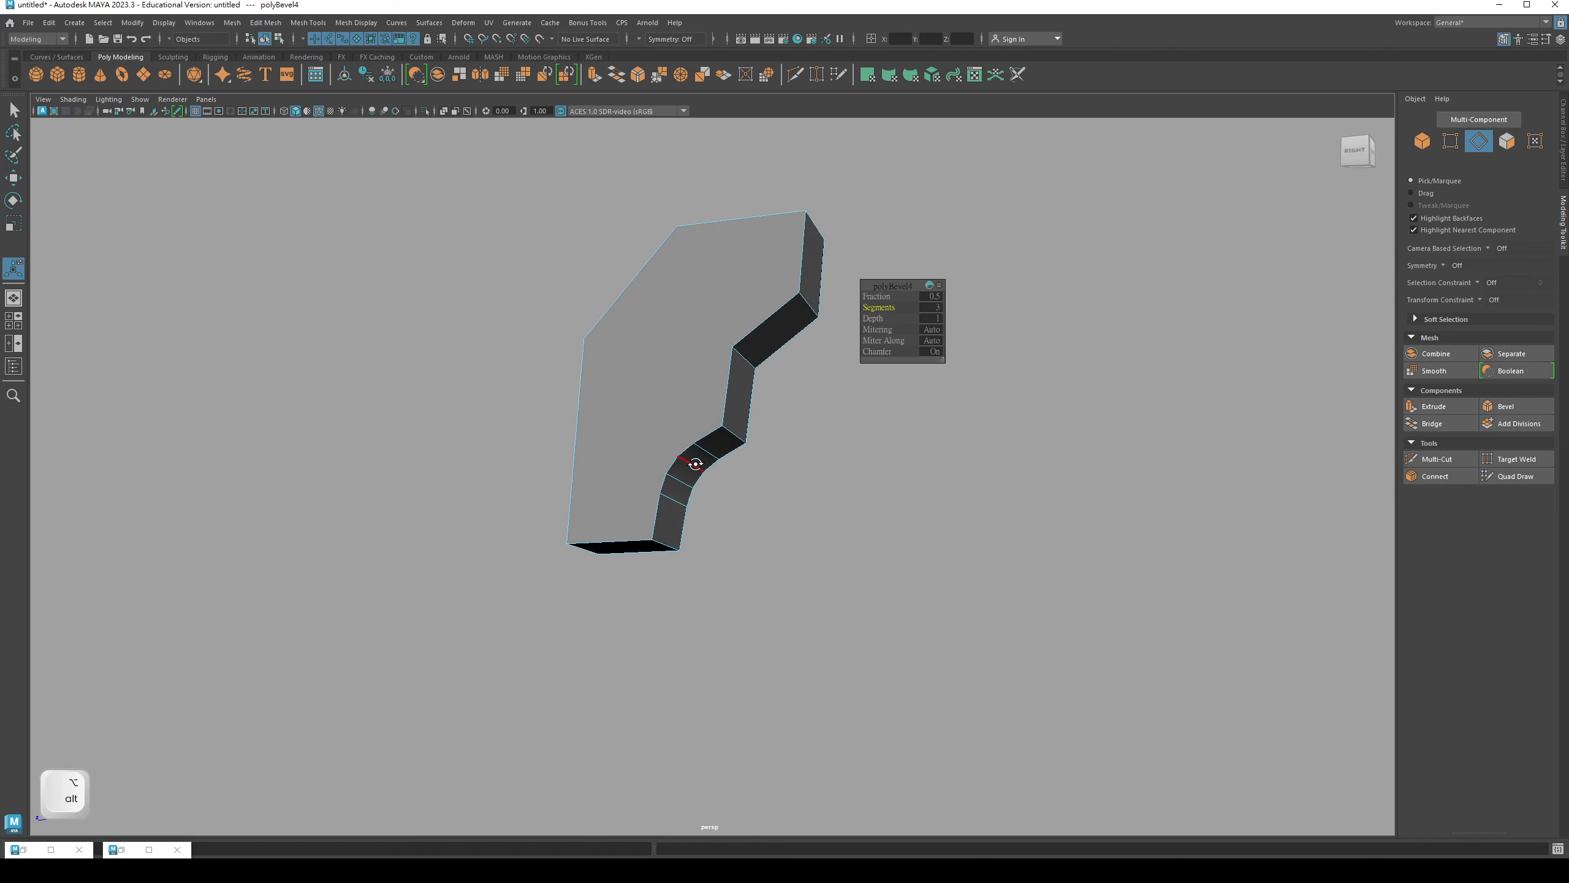
- Try to bevel all of the bracket's edges except the cross edges of the rounded corner
{"action": "key", "text": "q"}
{"action": "right_click_drag", "start_coordinate": [609, 310], "coordinate": [603, 270]}
{"action": "left_click_drag", "start_coordinate": [816, 584], "coordinate": [721, 466], "text": "alt"}
{"action": "left_click", "coordinate": [708, 450], "text": "ctrl"}
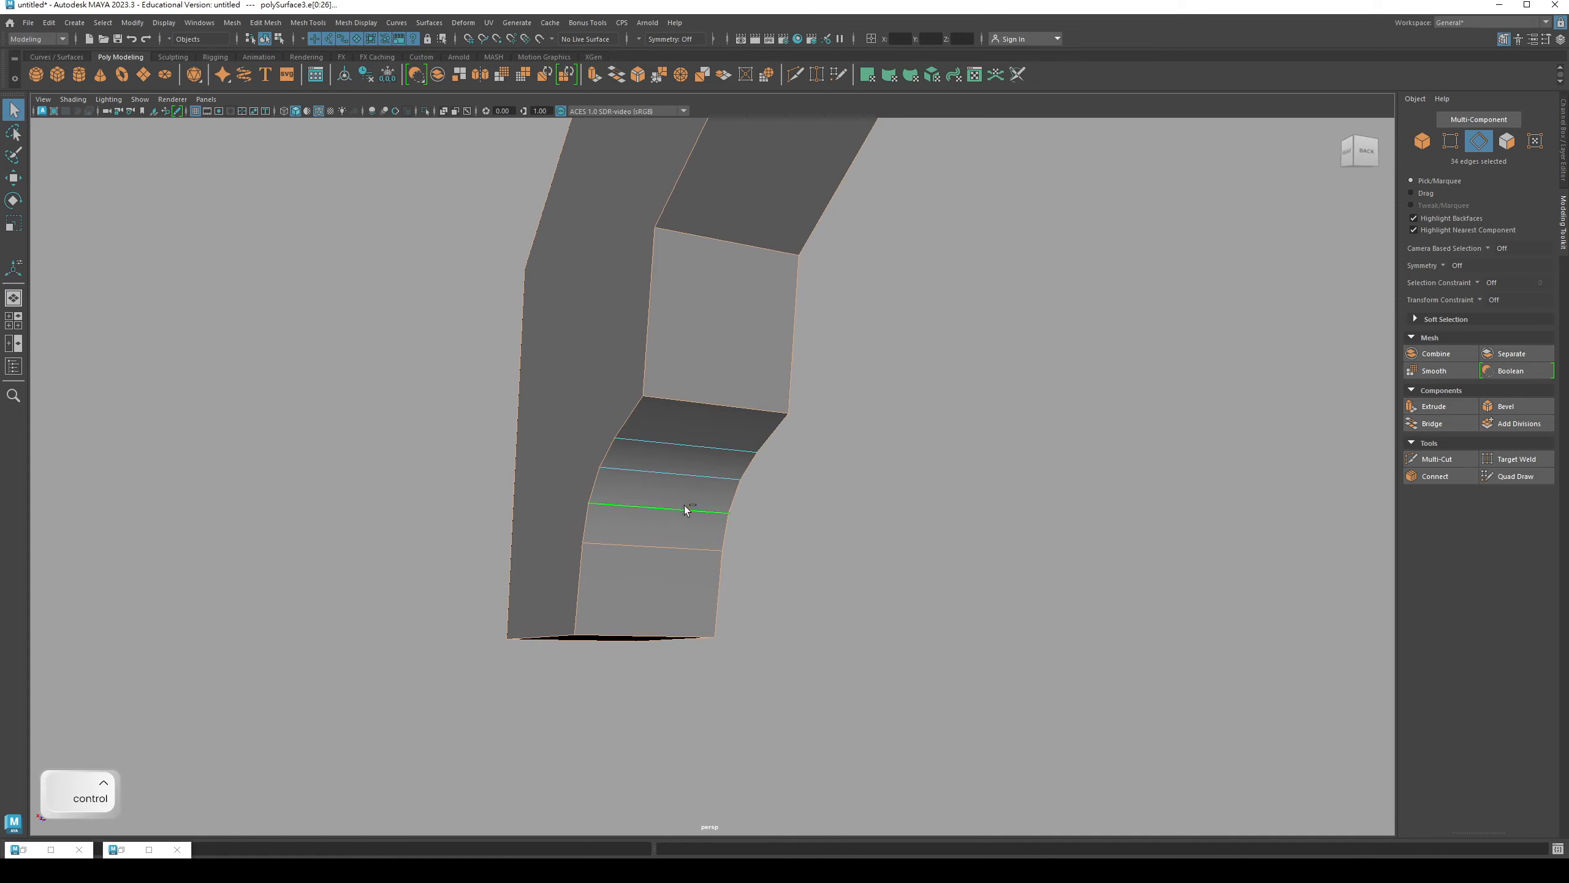
{"action": "left_click", "coordinate": [679, 546], "text": "ctrl"}
{"action": "left_click_drag", "start_coordinate": [676, 547], "coordinate": [664, 468], "text": "alt"}
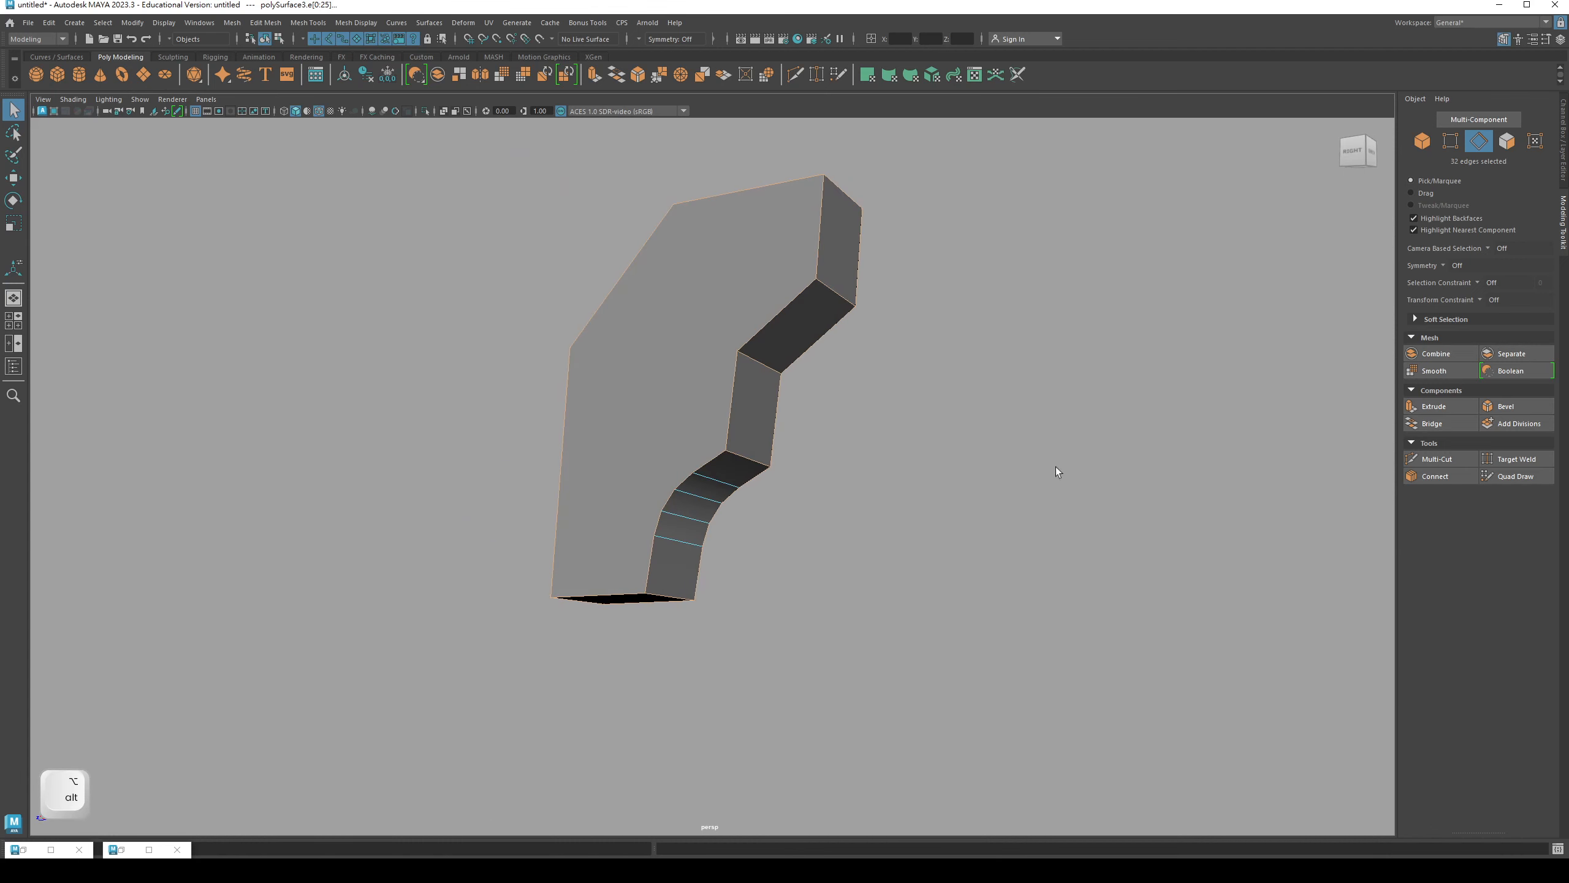
{"action": "left_click", "coordinate": [1499, 408]}
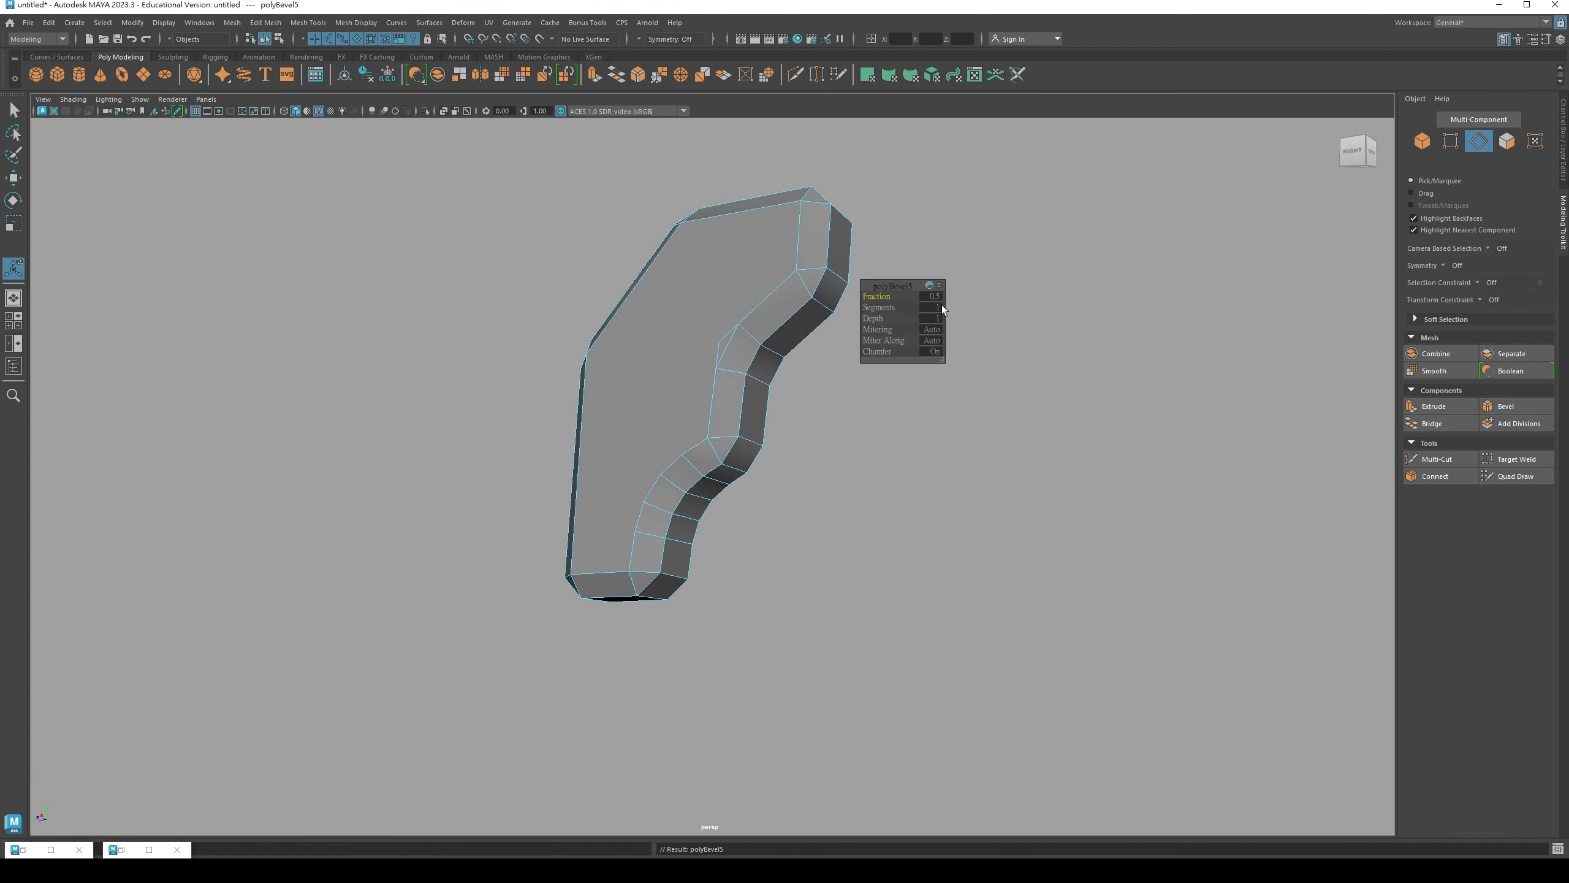
{"action": "left_click_drag", "start_coordinate": [822, 421], "coordinate": [719, 442], "text": "alt"}
{"action": "key", "text": "ctrl+z"}
{"action": "key", "text": "z"}
- Undo the bracket's edge bevel and try to move its middle inner corner vertex outward
{"action": "key", "text": "q"}
{"action": "right_click_drag", "start_coordinate": [697, 397], "coordinate": [695, 395]}
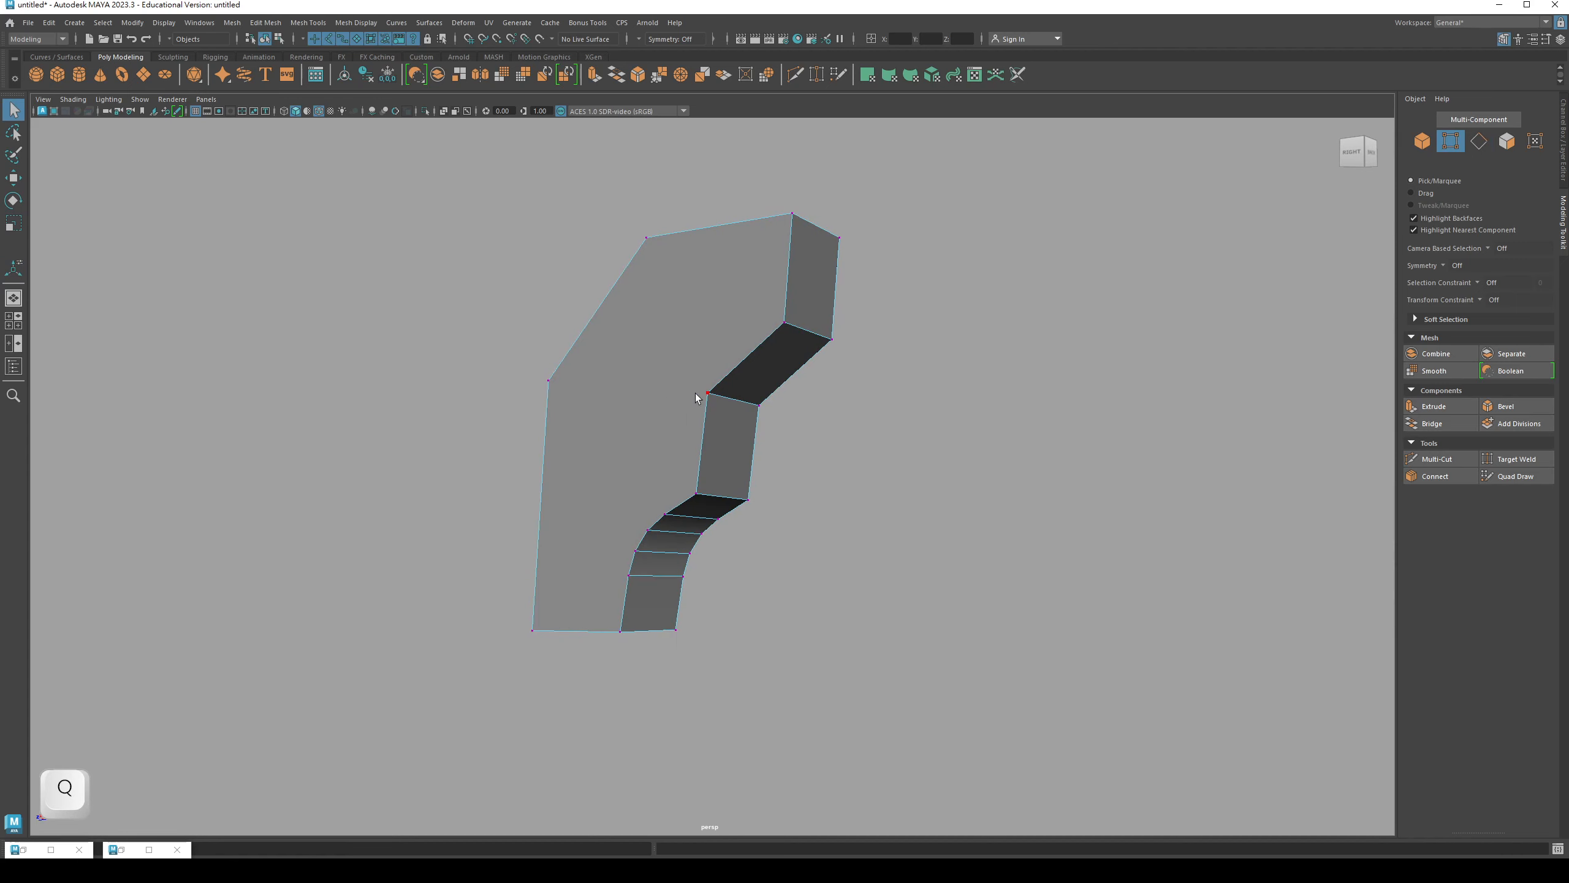
{"action": "key", "text": "w"}
{"action": "left_click_drag", "start_coordinate": [708, 393], "coordinate": [886, 449]}
{"action": "key", "text": "z"}
{"action": "key", "text": "q"}
{"action": "left_click", "coordinate": [1314, 528]}
{"action": "key", "text": "q"}
- Cut an edge with Multi-Cut from the upper inner corner to the top outer corner on both side faces of the bracket
{"action": "left_click", "coordinate": [1452, 468]}
{"action": "left_click", "coordinate": [702, 380]}
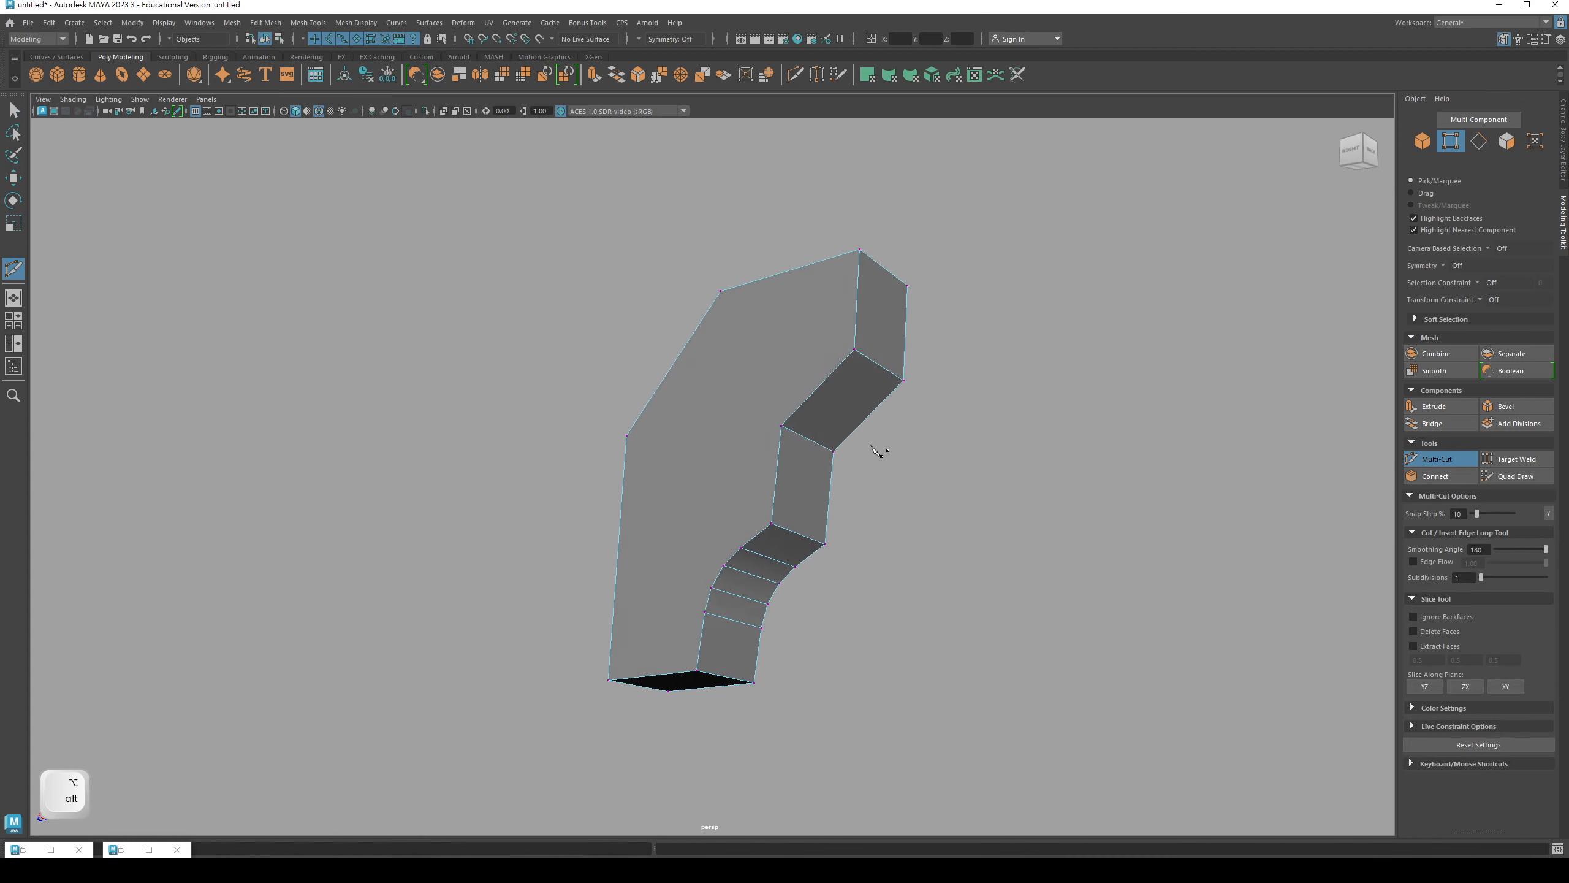
{"action": "scroll", "coordinate": [885, 448], "scroll_direction": "up", "scroll_amount": 3}
{"action": "left_click", "coordinate": [813, 402]}
{"action": "left_click_drag", "start_coordinate": [785, 361], "coordinate": [690, 283], "text": "alt"}
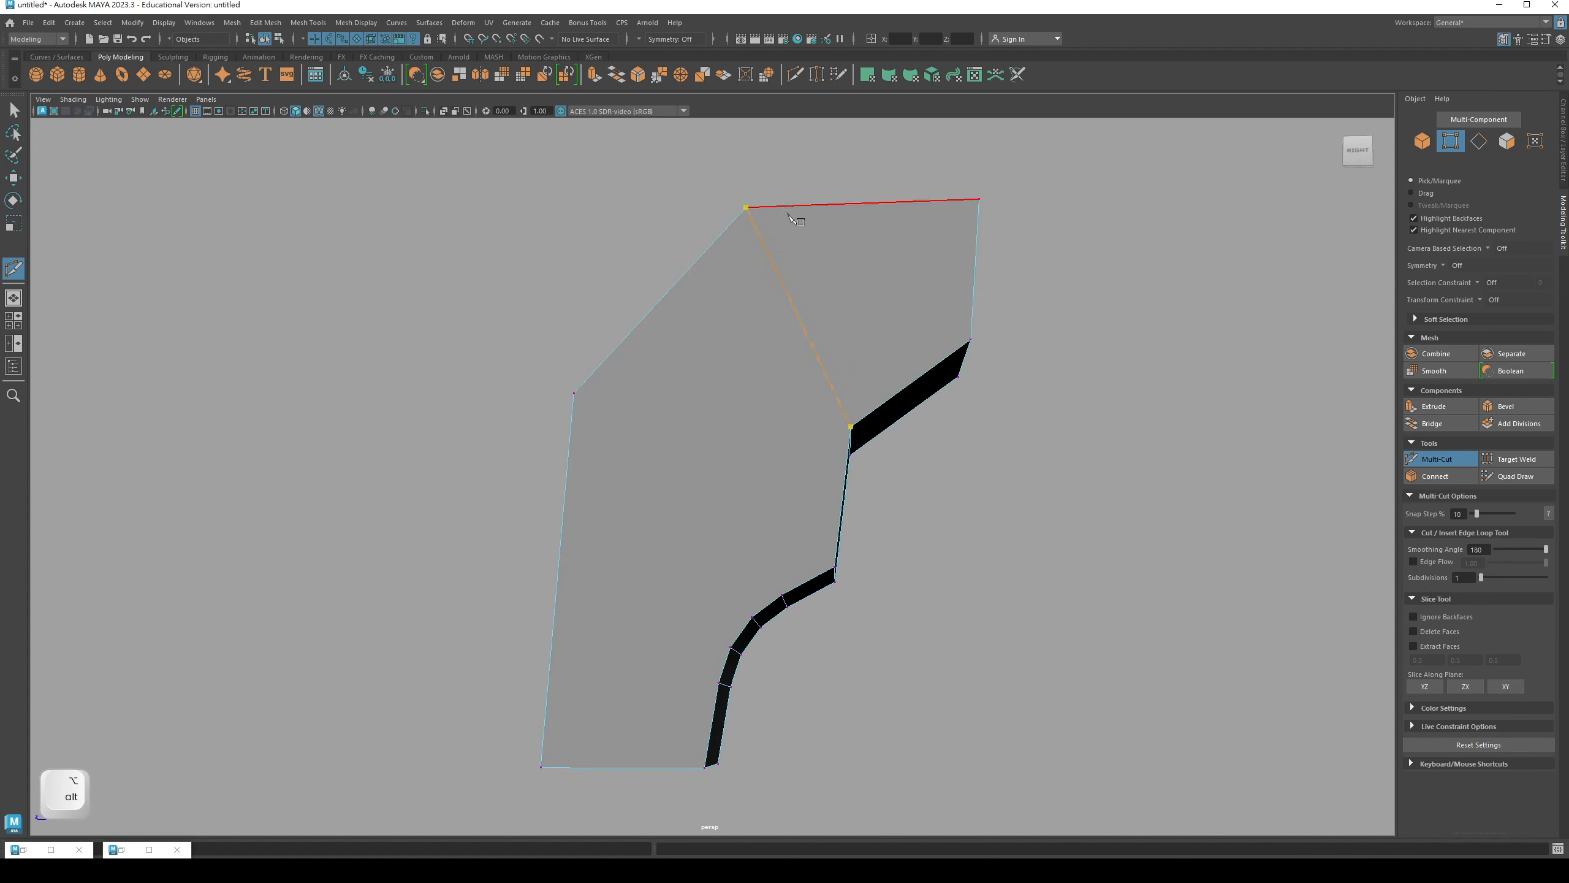
{"action": "left_click_drag", "start_coordinate": [819, 410], "coordinate": [656, 399], "text": "alt"}
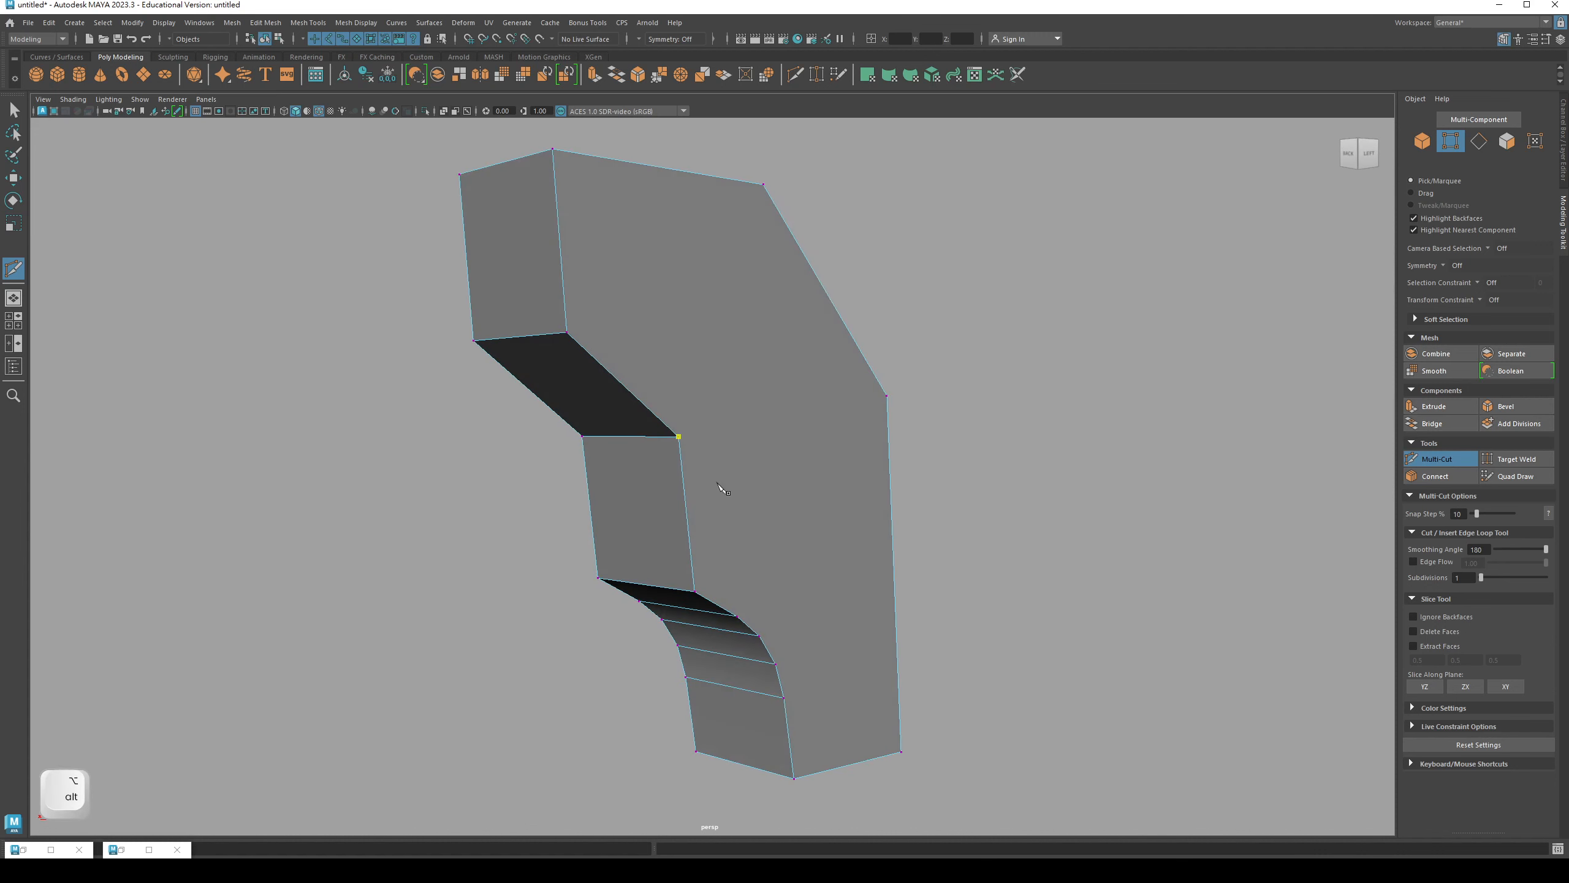
{"action": "left_click_drag", "start_coordinate": [718, 484], "coordinate": [687, 256], "text": "alt"}
{"action": "left_click", "coordinate": [733, 245]}
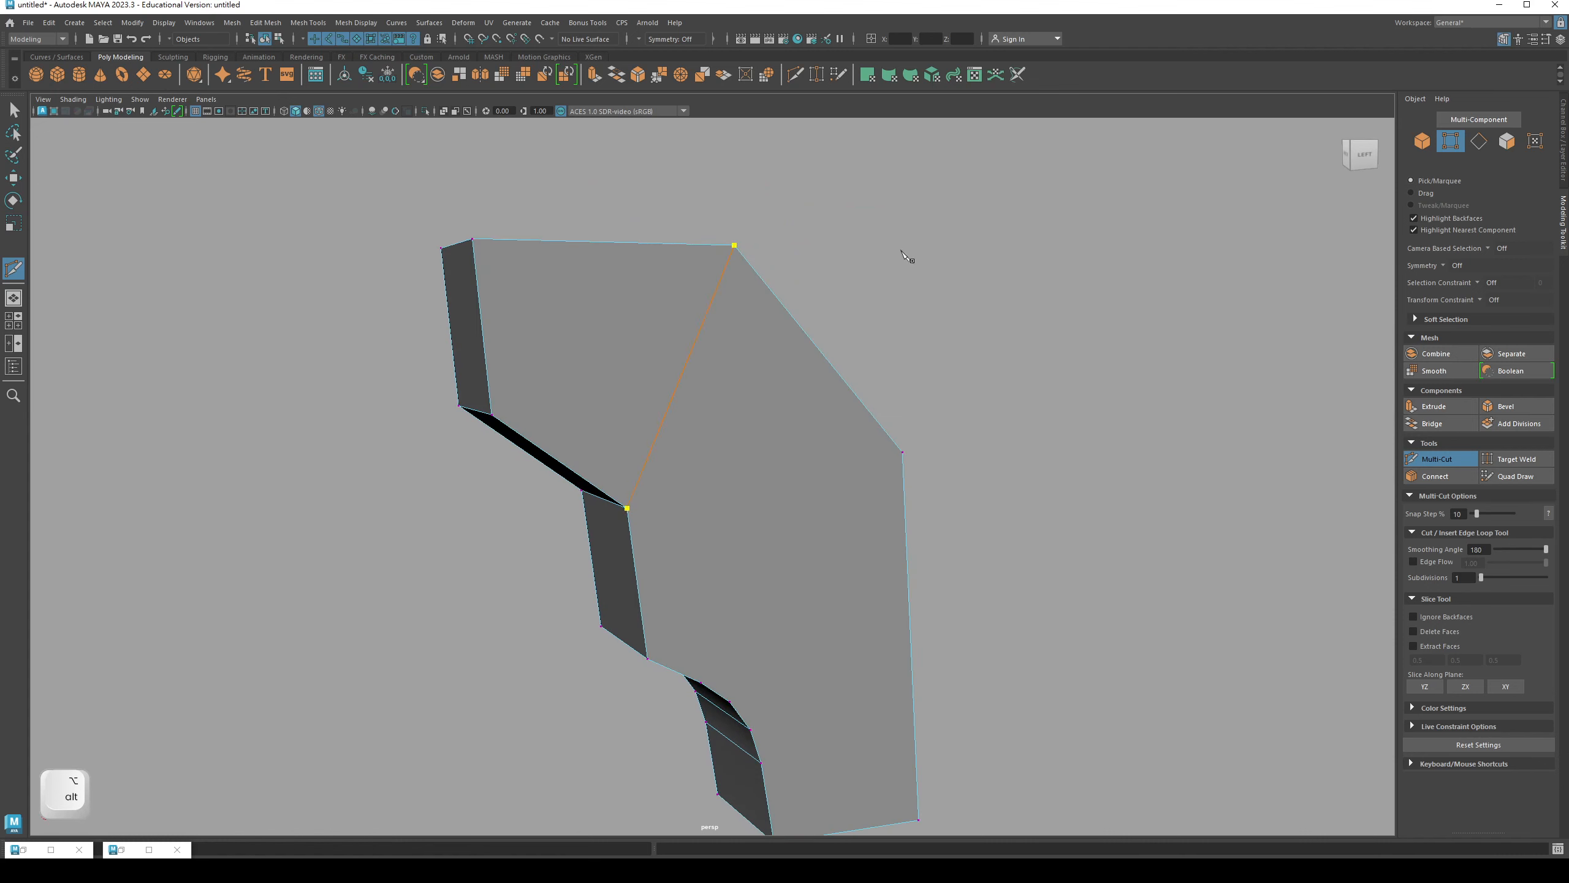
{"action": "key", "text": "Return"}
- Cut an edge from the lower inner corner to the outer back corner on both side faces of the bracket
{"action": "left_click_drag", "start_coordinate": [724, 519], "coordinate": [731, 461], "text": "alt"}
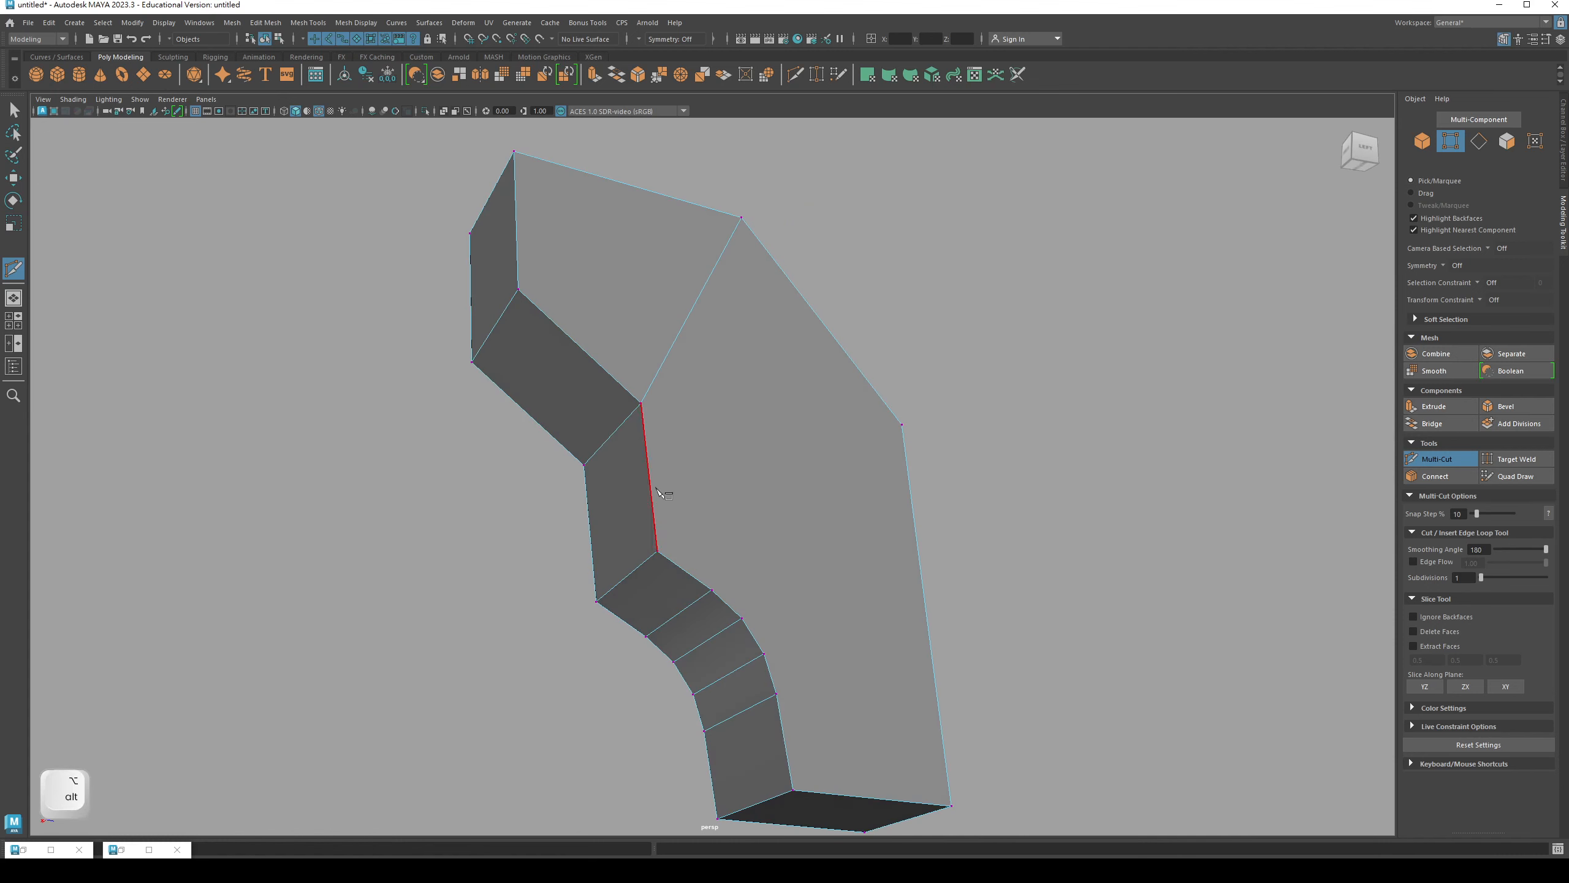
{"action": "left_click", "coordinate": [900, 423]}
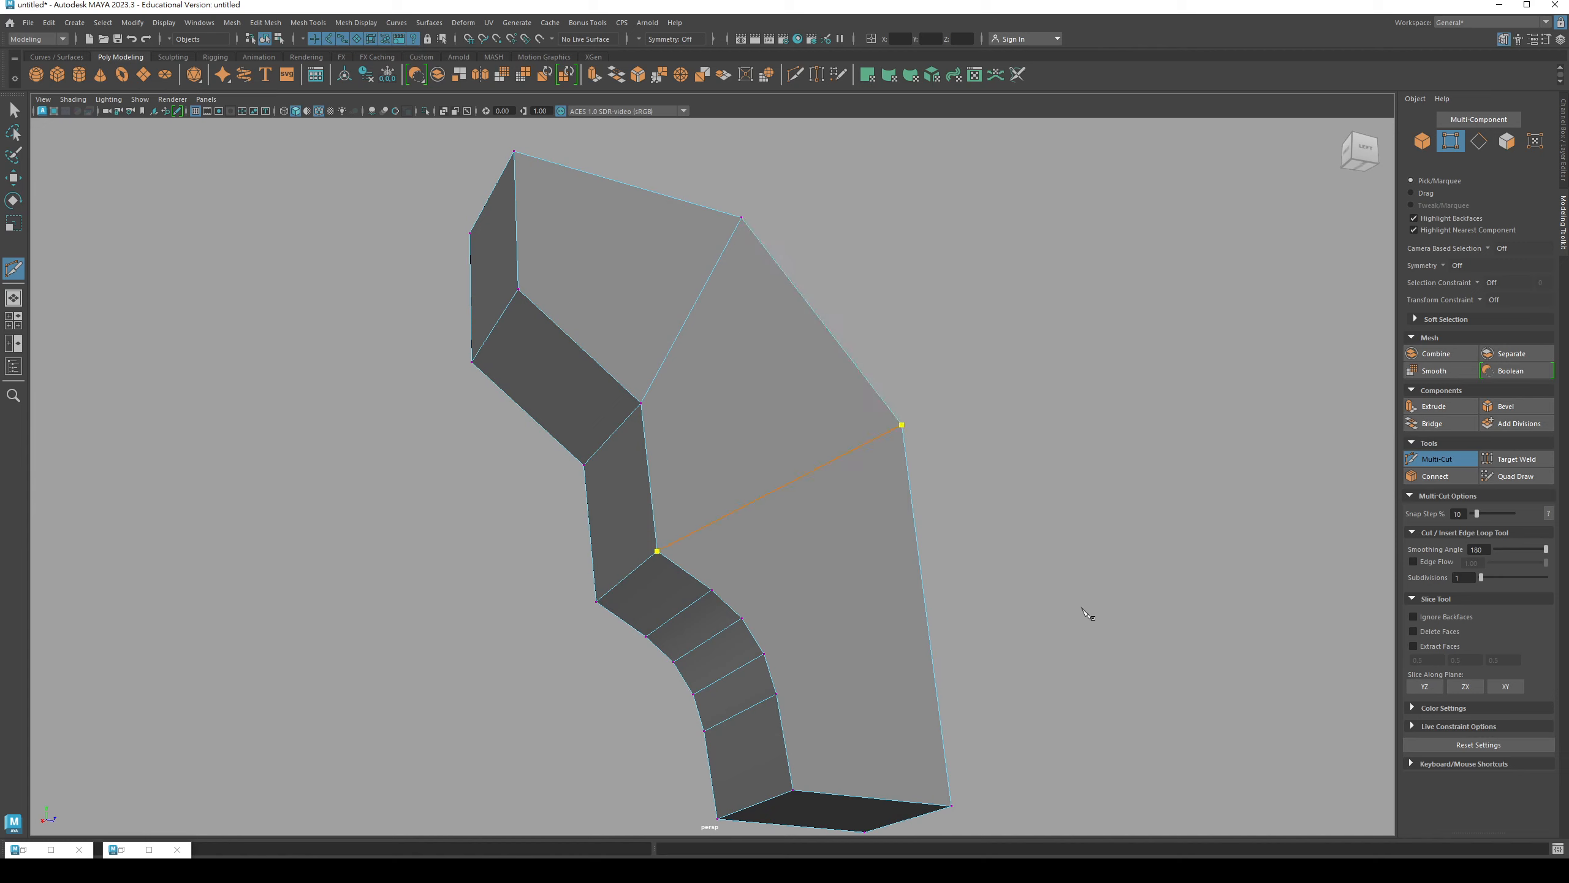
{"action": "key", "text": "Return"}
{"action": "left_click_drag", "start_coordinate": [868, 465], "coordinate": [823, 501], "text": "alt"}
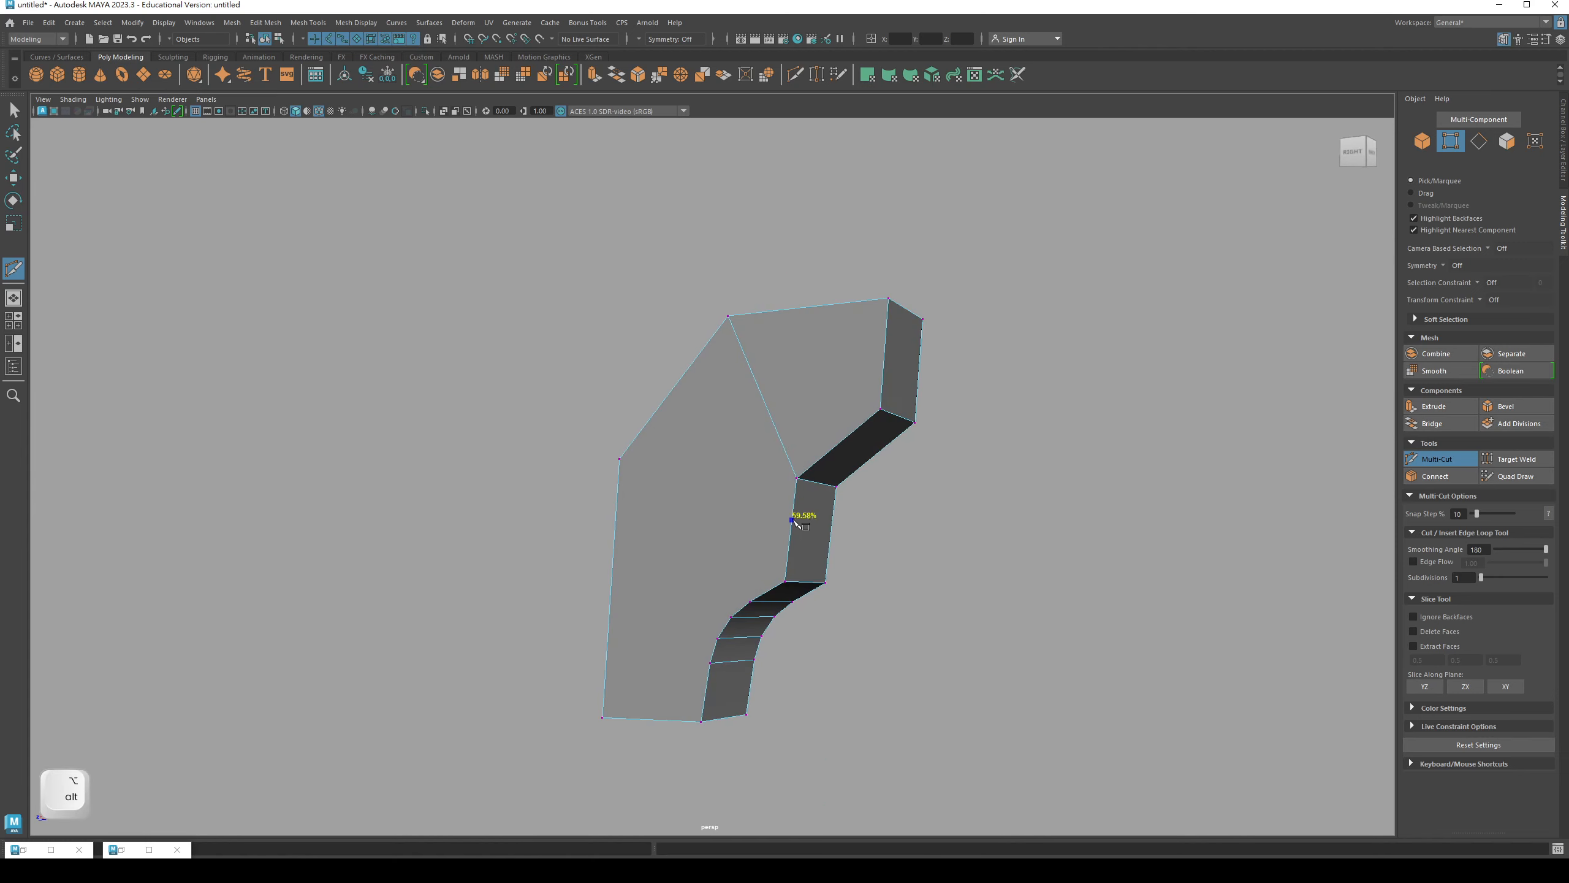
{"action": "left_click", "coordinate": [619, 458]}
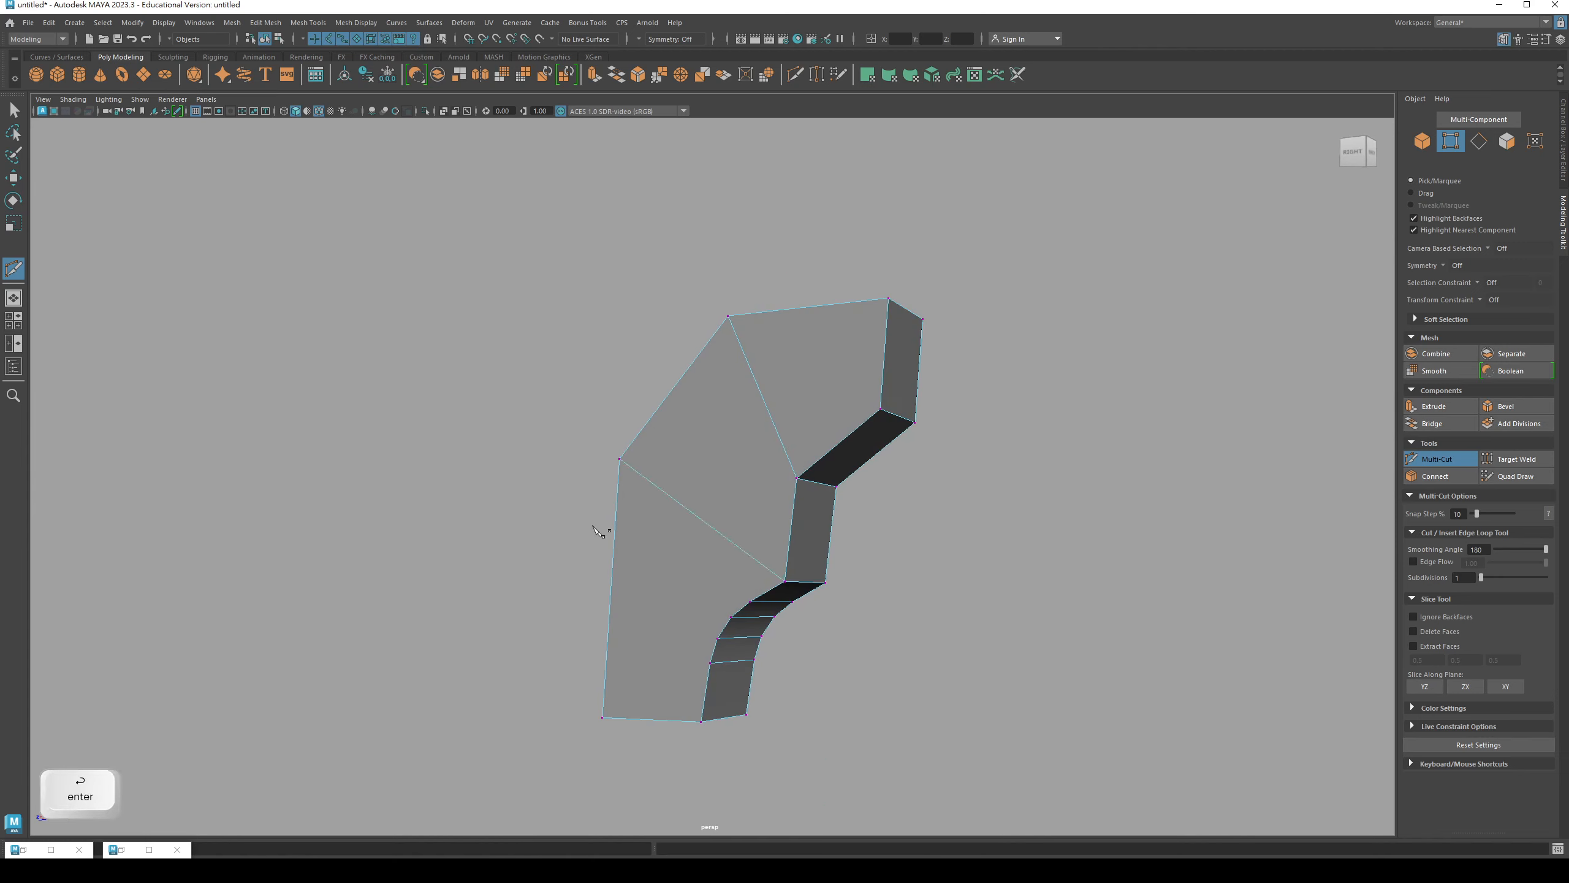
{"action": "left_click_drag", "start_coordinate": [602, 532], "coordinate": [747, 519], "text": "alt"}
{"action": "key", "text": "q"}
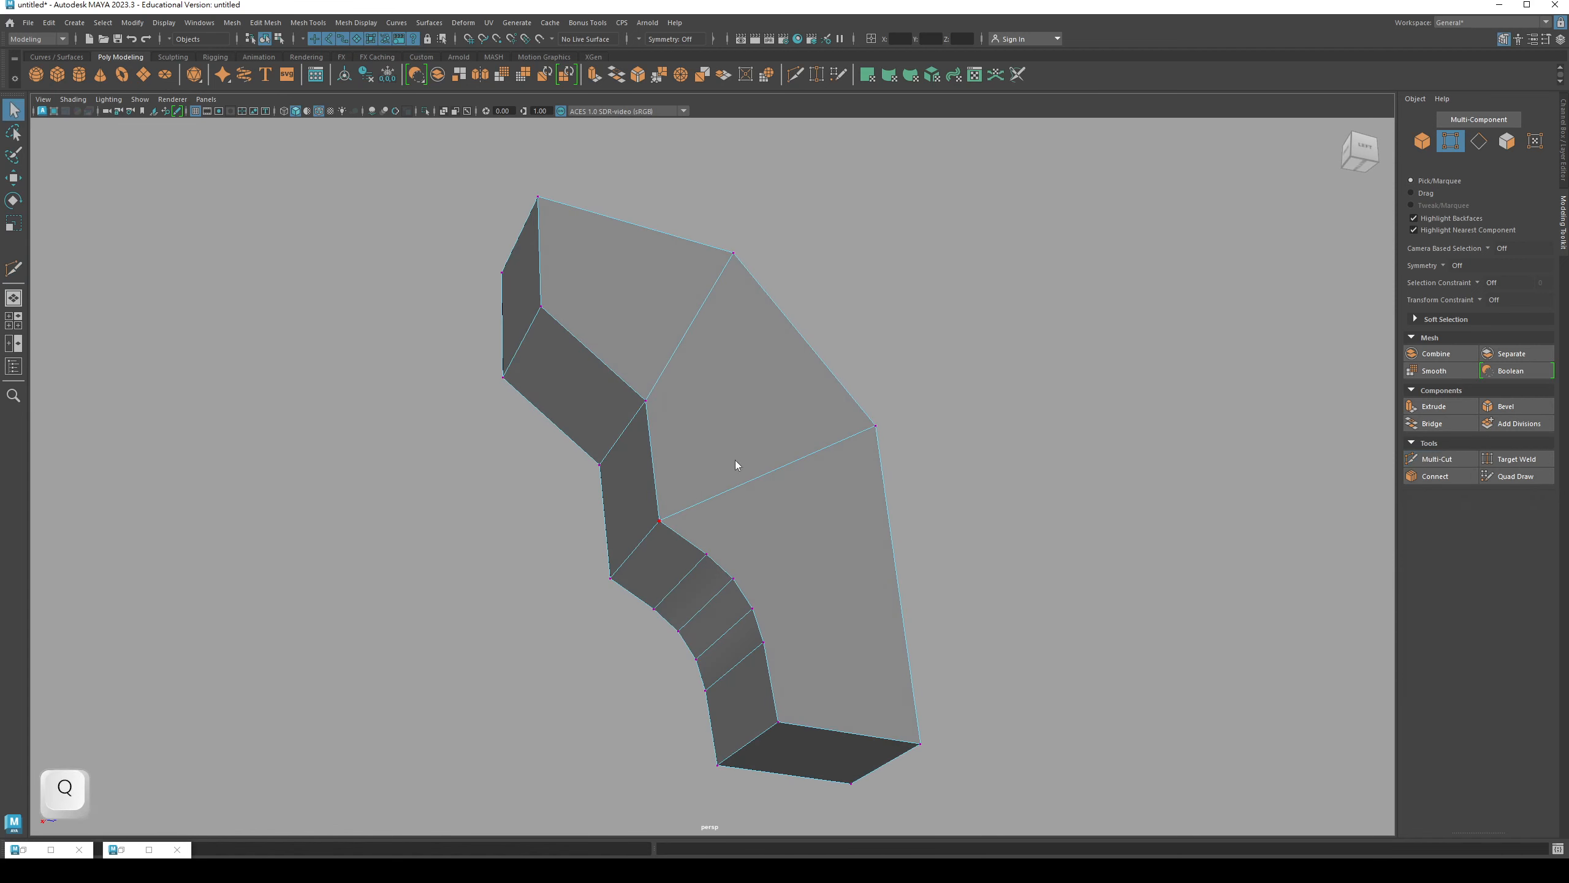
- Bevel all of the bracket's edges except the new side-face cuts and the cross edges of the rounded corner
{"action": "right_click_drag", "start_coordinate": [735, 460], "coordinate": [733, 397]}
{"action": "mouse_move", "coordinate": [733, 398]}
{"action": "left_mouse_down", "text": "alt"}
{"action": "mouse_move", "coordinate": [630, 358]}
{"action": "mouse_move", "coordinate": [709, 388]}
{"action": "left_mouse_up", "text": "alt"}
{"action": "left_click_drag", "start_coordinate": [581, 235], "coordinate": [735, 502]}
{"action": "key", "text": "4"}
{"action": "left_click_drag", "start_coordinate": [736, 502], "coordinate": [725, 622], "text": "alt"}
{"action": "mouse_move", "coordinate": [723, 636]}
{"action": "left_mouse_down", "text": "ctrl"}
{"action": "mouse_move", "coordinate": [790, 569]}
{"action": "mouse_move", "coordinate": [687, 517]}
{"action": "left_mouse_up", "text": "ctrl"}
{"action": "left_click", "coordinate": [725, 646], "text": "ctrl"}
{"action": "key", "text": "5"}
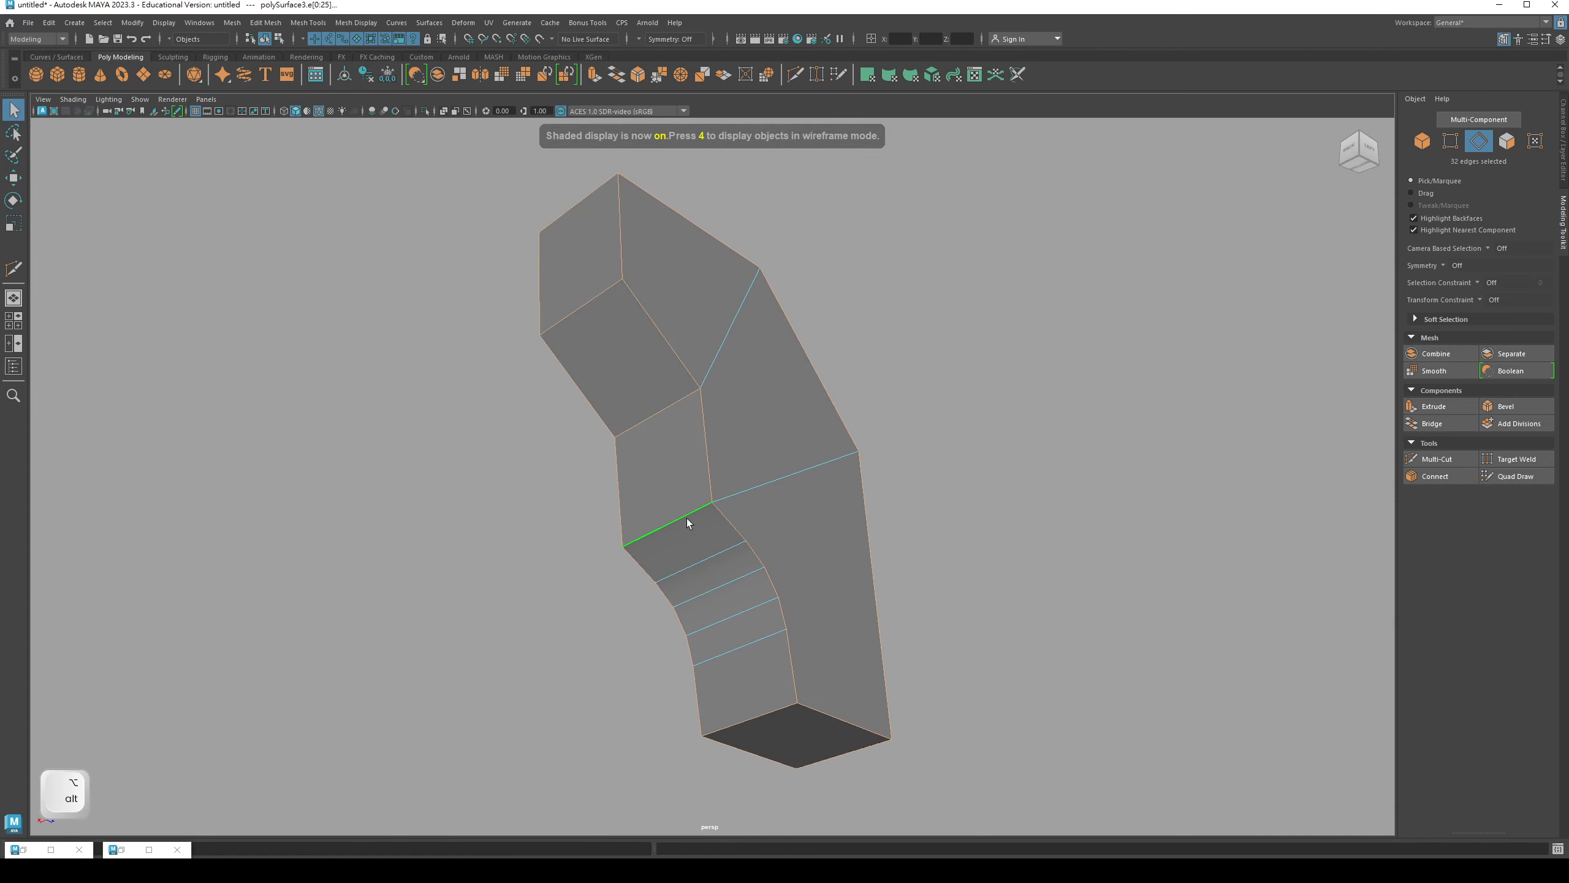
{"action": "left_click_drag", "start_coordinate": [677, 347], "coordinate": [932, 332], "text": "alt"}
{"action": "left_click", "coordinate": [1501, 408]}
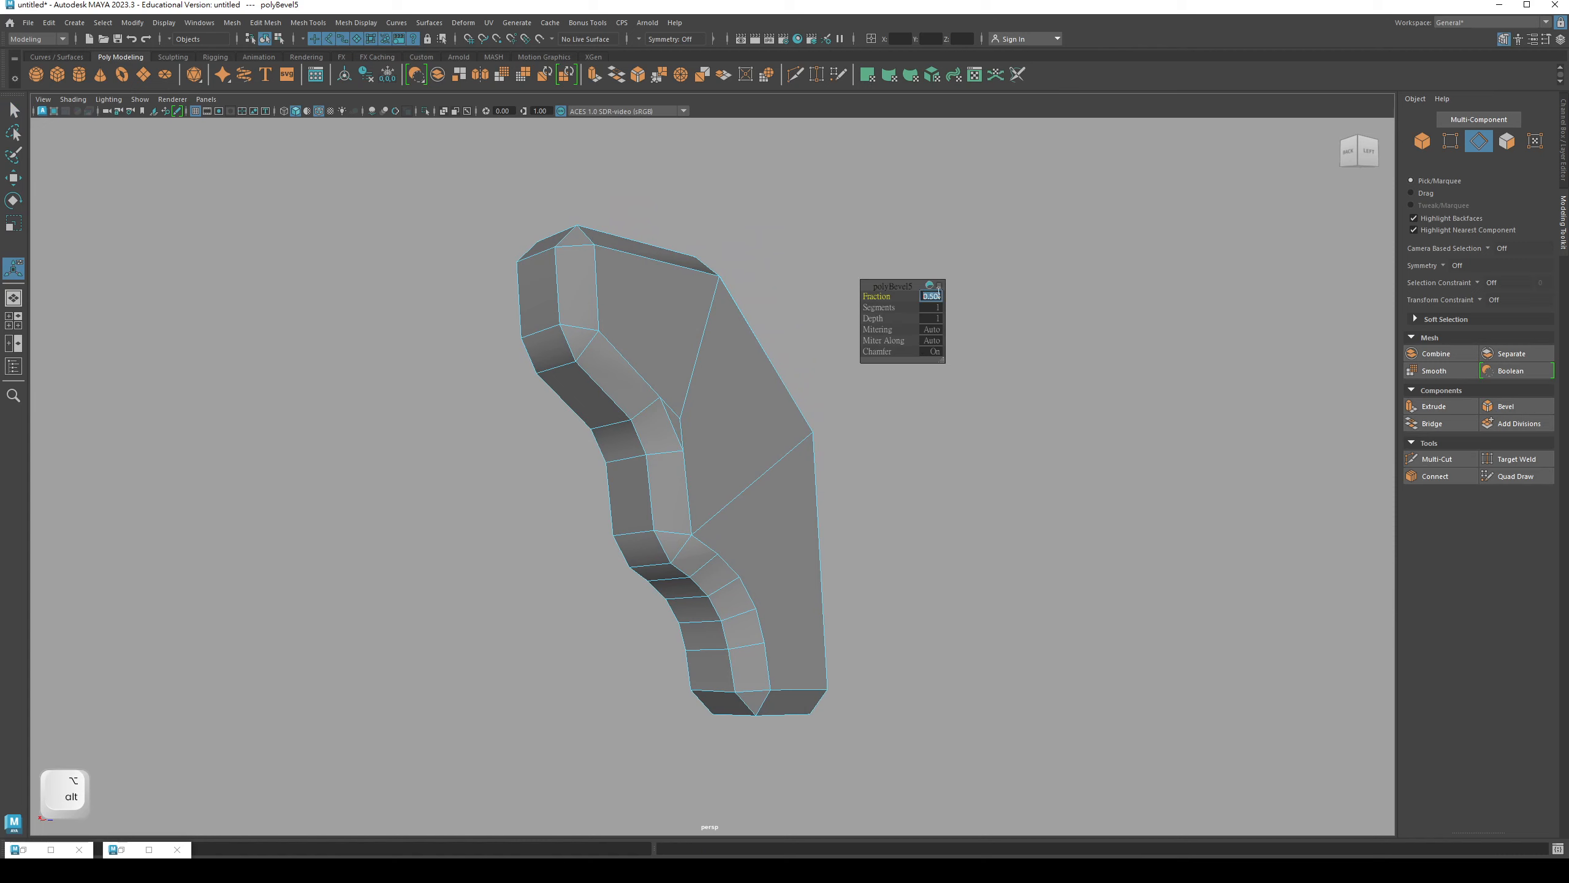
- Set the bevel fraction to 0.05, return to object mode and turn off the wireframe overlay on shaded objects
{"action": "type", "text": "1"}
{"action": "key", "text": "Return"}
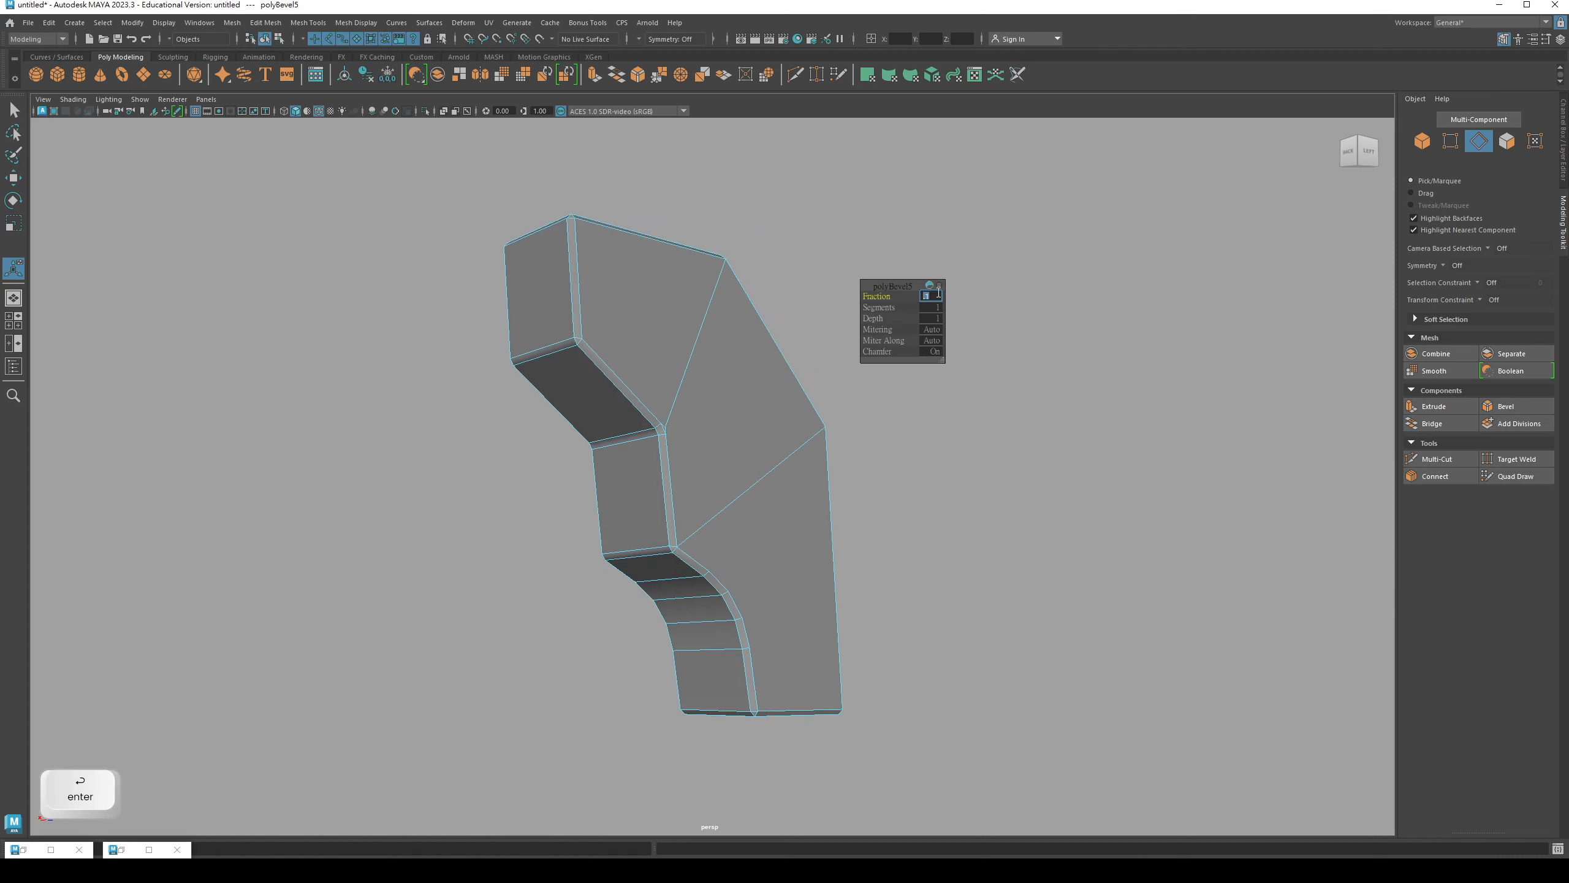
{"action": "type", "text": ".05"}
{"action": "key", "text": "Return"}
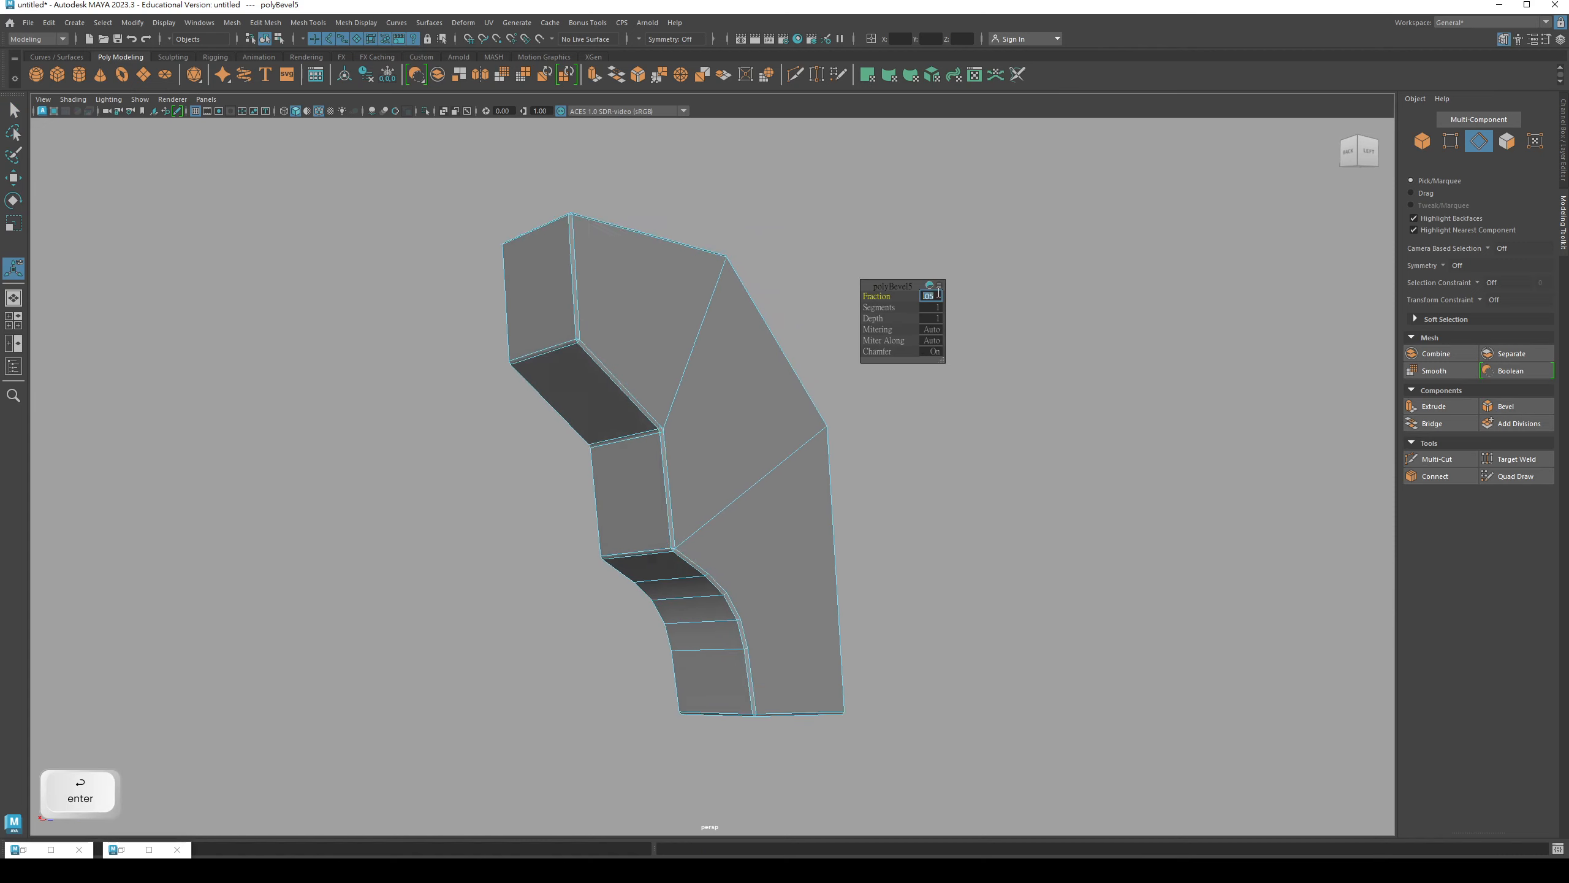
{"action": "right_click_drag", "start_coordinate": [623, 385], "coordinate": [680, 357]}
{"action": "left_click_drag", "start_coordinate": [506, 455], "coordinate": [453, 324], "text": "alt"}
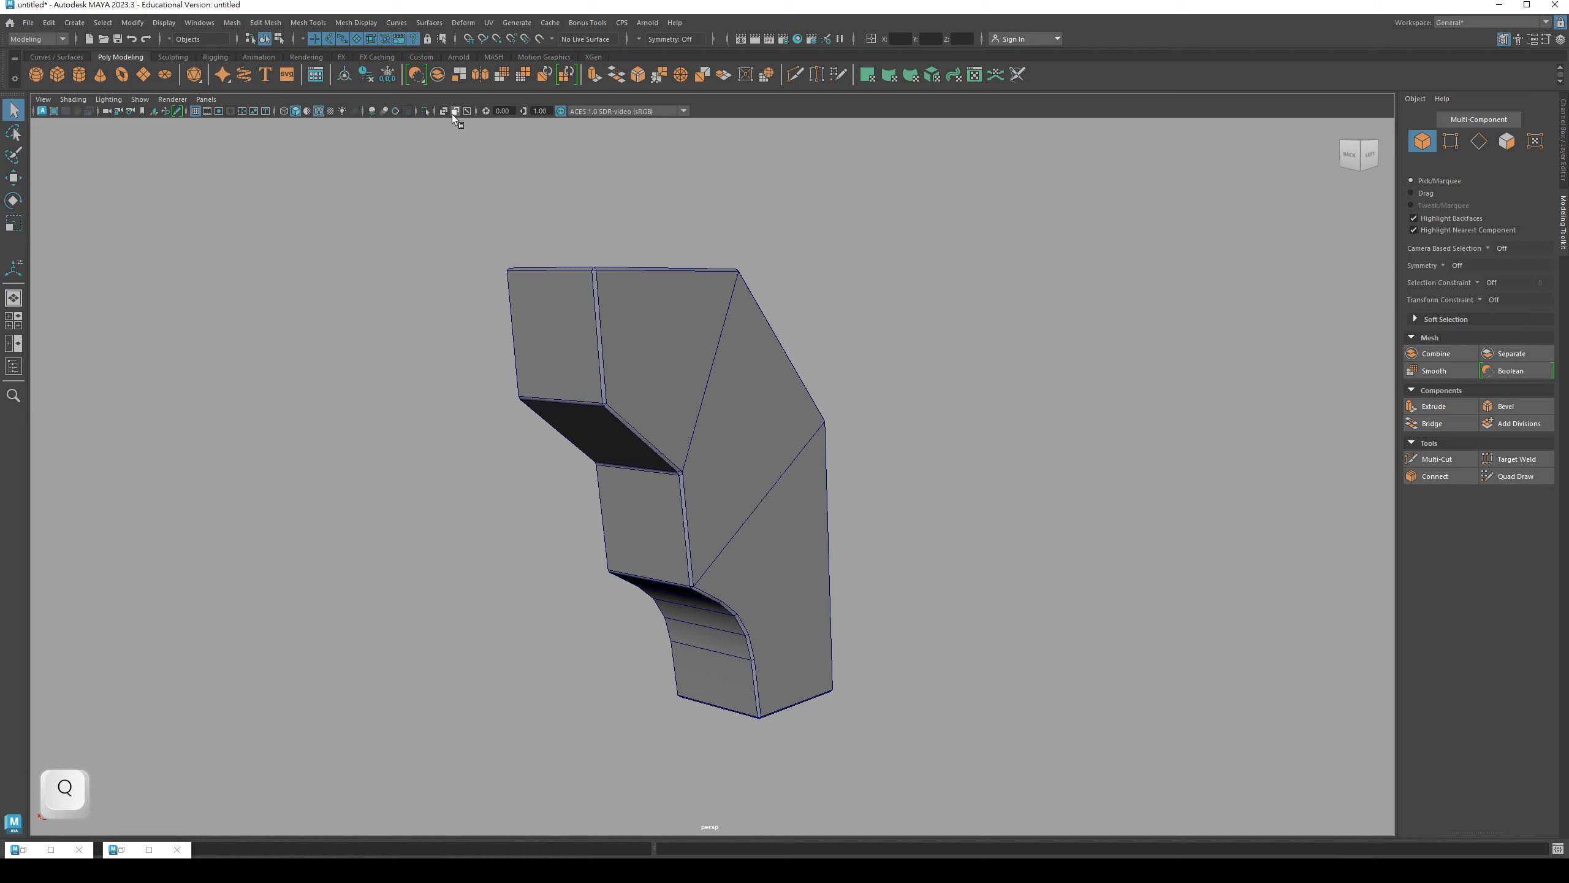
{"action": "left_click", "coordinate": [319, 111]}
{"action": "left_click_drag", "start_coordinate": [326, 278], "coordinate": [688, 497], "text": "alt"}
- Center the pivot of the bracket
{"action": "left_click", "coordinate": [733, 480]}
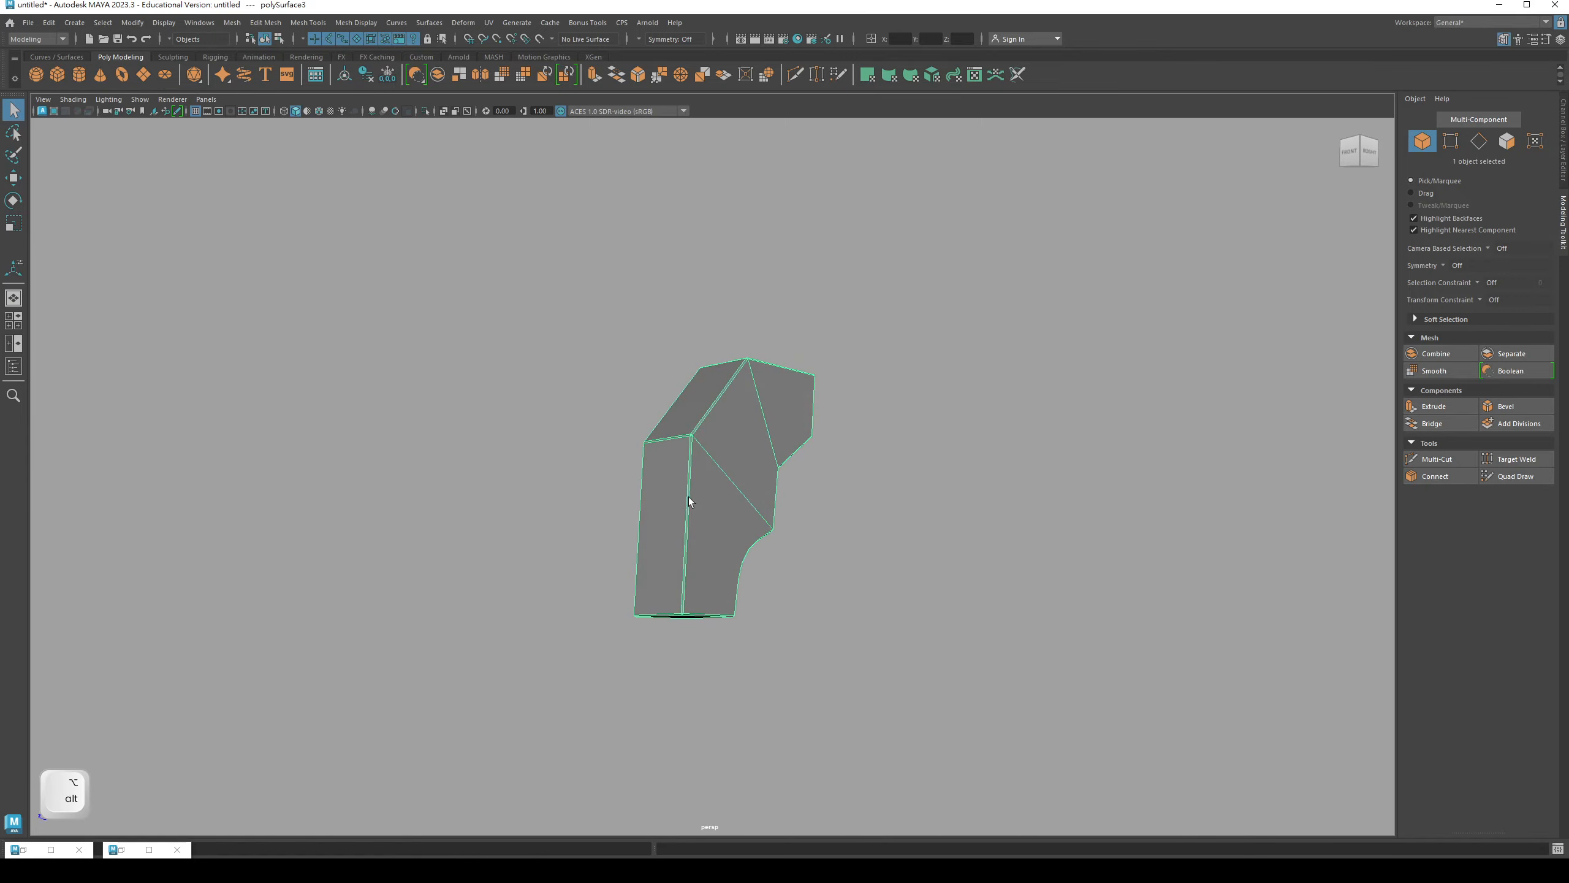
{"action": "key", "text": "w"}
{"action": "left_click", "coordinate": [124, 22]}
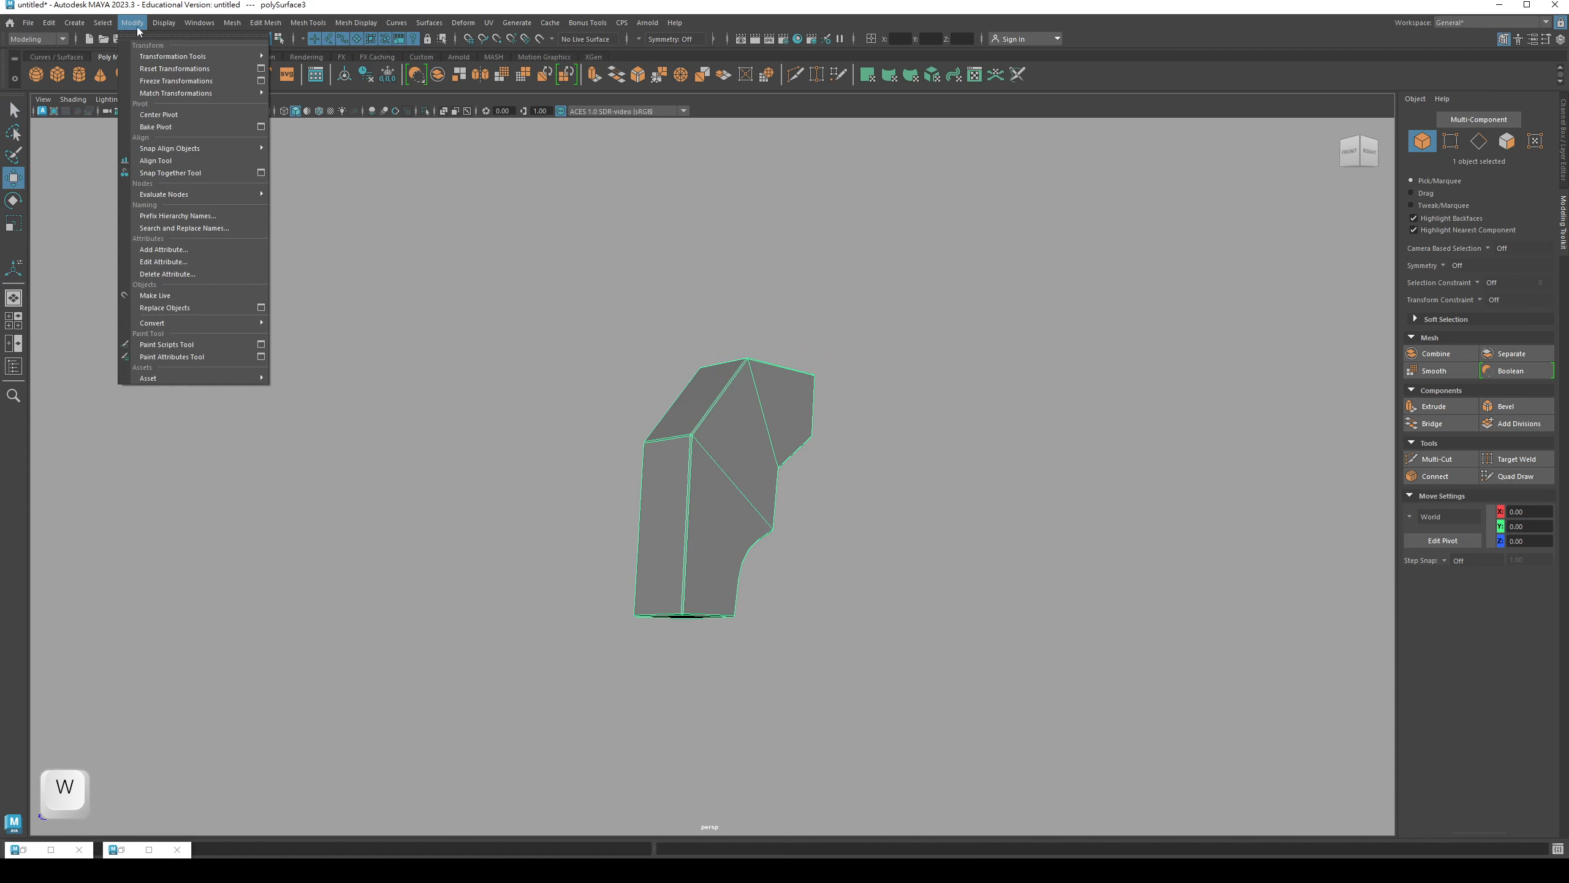
{"action": "left_click", "coordinate": [186, 117]}
- Move the bracket straight down in the side view so it sits between the head and the bolted neck joint
{"action": "middle_click_drag", "start_coordinate": [745, 511], "coordinate": [718, 448], "text": "alt"}
{"action": "key", "text": "space"}
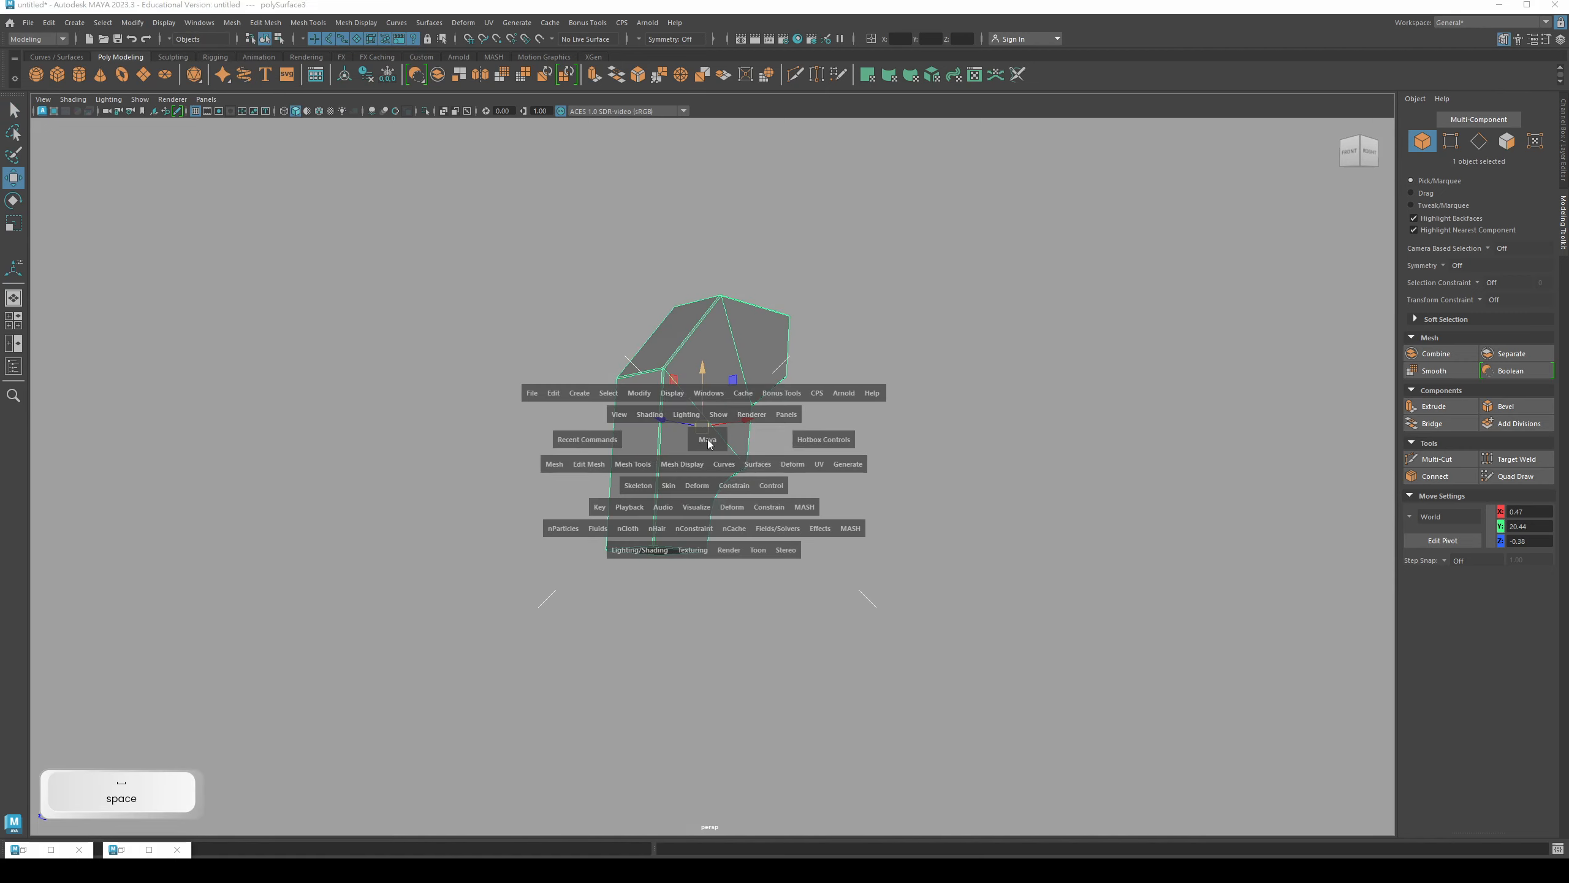
{"action": "left_click_drag", "start_coordinate": [707, 439], "coordinate": [766, 440]}
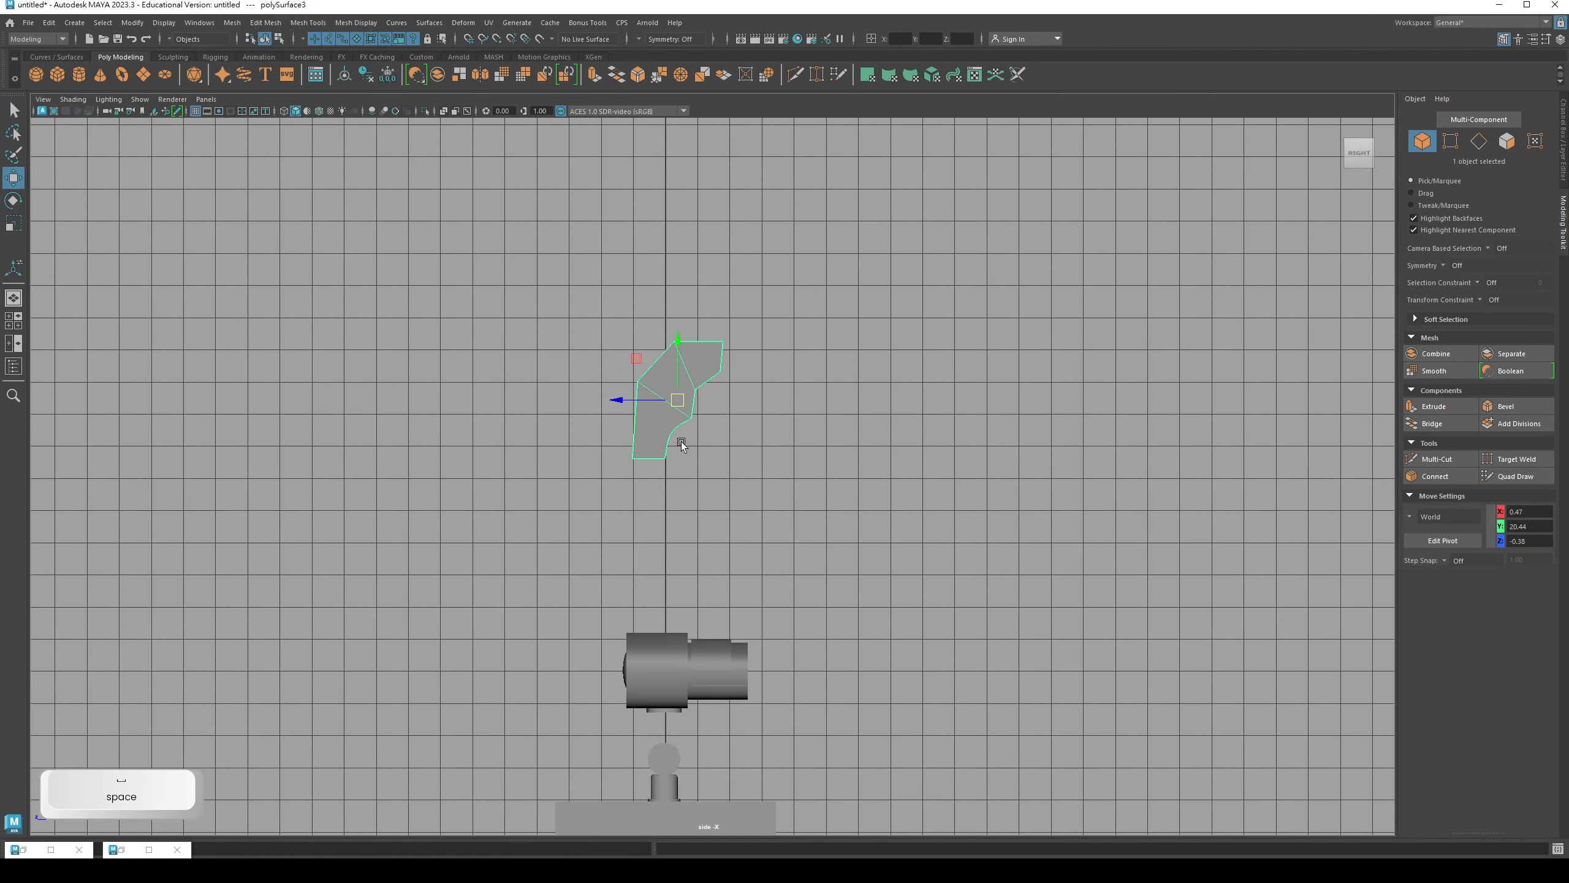
{"action": "key", "text": "w"}
{"action": "key", "text": "r"}
{"action": "key", "text": "w"}
{"action": "left_click_drag", "start_coordinate": [669, 408], "coordinate": [668, 749]}
{"action": "middle_click_drag", "start_coordinate": [668, 749], "coordinate": [662, 651], "text": "alt"}
{"action": "right_click_drag", "start_coordinate": [662, 651], "coordinate": [696, 663], "text": "alt"}
{"action": "middle_click_drag", "start_coordinate": [696, 662], "coordinate": [706, 557], "text": "alt"}
- Scale the bracket down slightly and uniformly in the side view, using wireframe display
{"action": "key", "text": "q"}
{"action": "key", "text": "4"}
{"action": "key", "text": "r"}
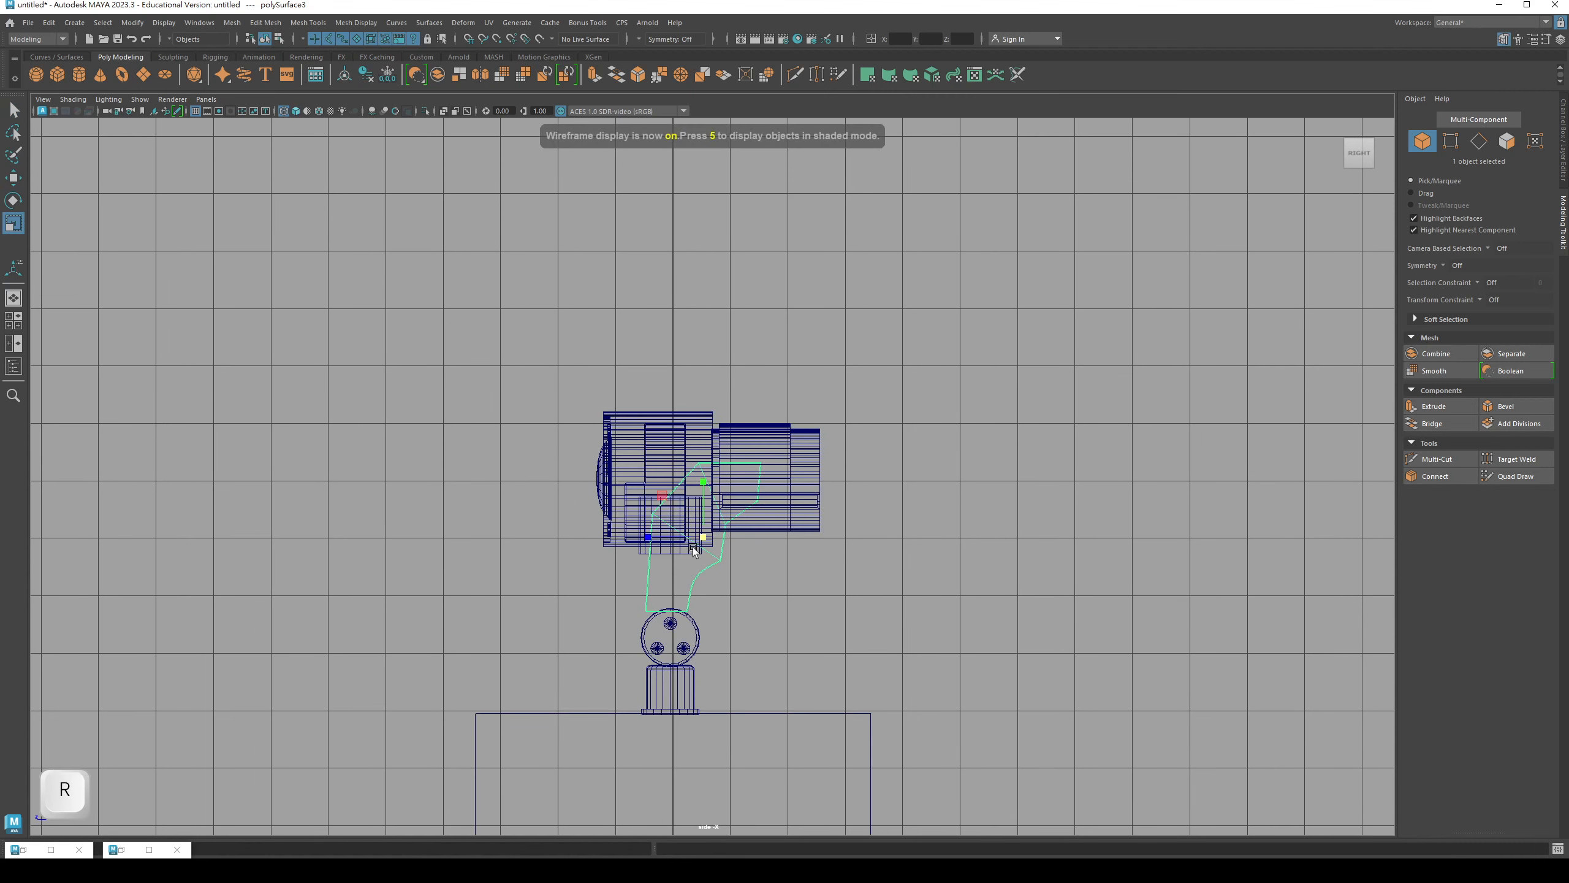
{"action": "left_click_drag", "start_coordinate": [704, 538], "coordinate": [696, 546]}
{"action": "key", "text": "w"}
{"action": "key", "text": "r"}
{"action": "key", "text": "q"}
- Center the bracket on the neck in the front view by snapping it sideways to the grid's middle line, and restore shaded display
{"action": "key", "text": "space"}
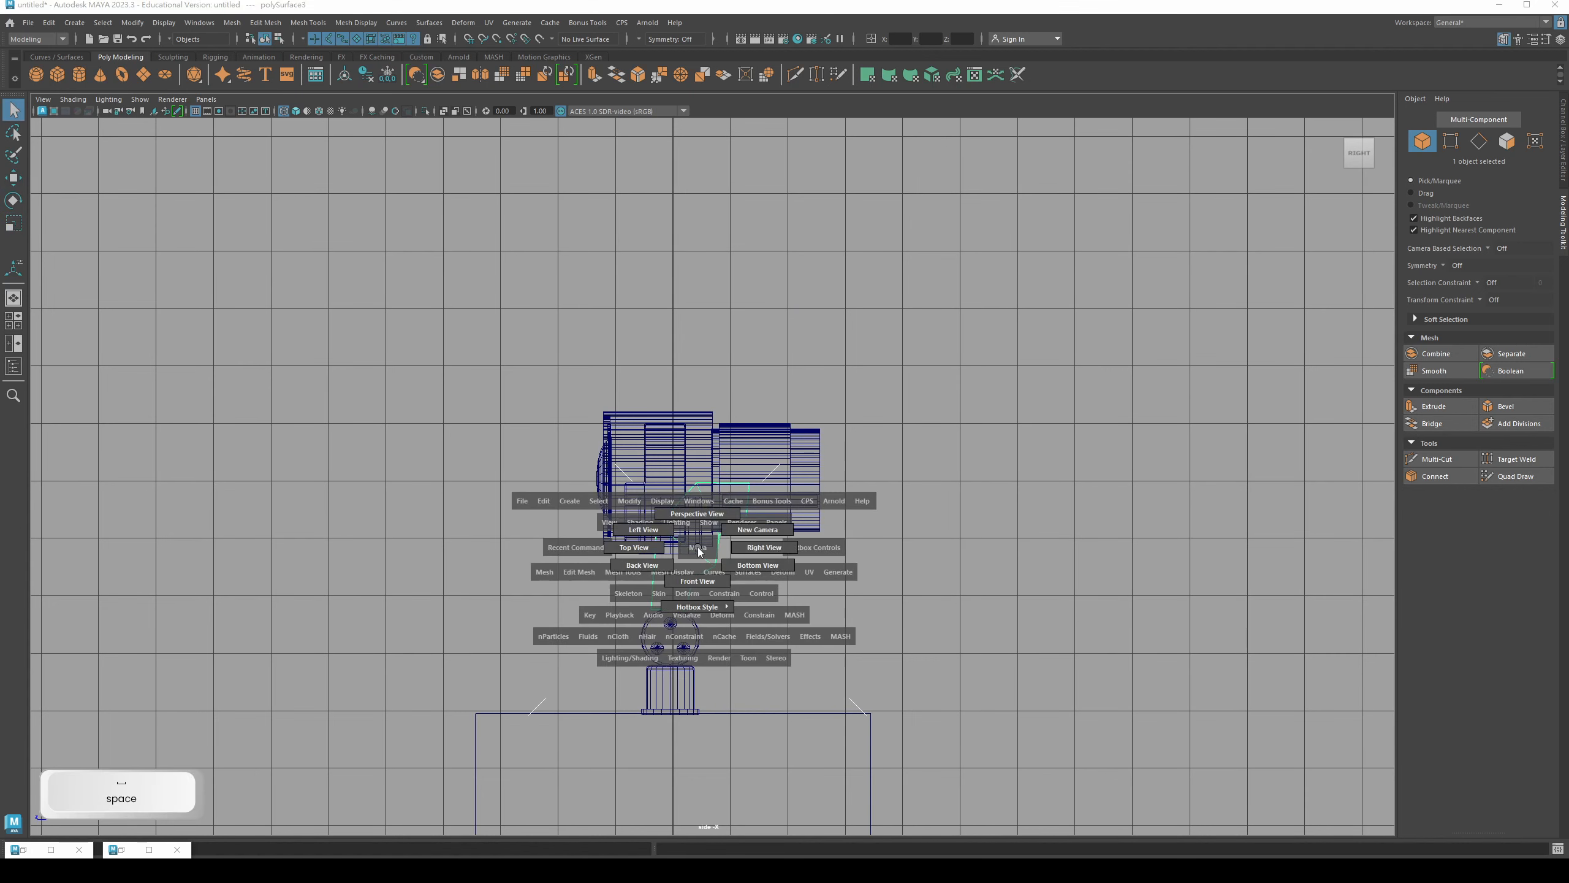
{"action": "left_click", "coordinate": [697, 580]}
{"action": "key", "text": "w"}
{"action": "middle_click_drag", "start_coordinate": [781, 396], "coordinate": [792, 468], "text": "alt"}
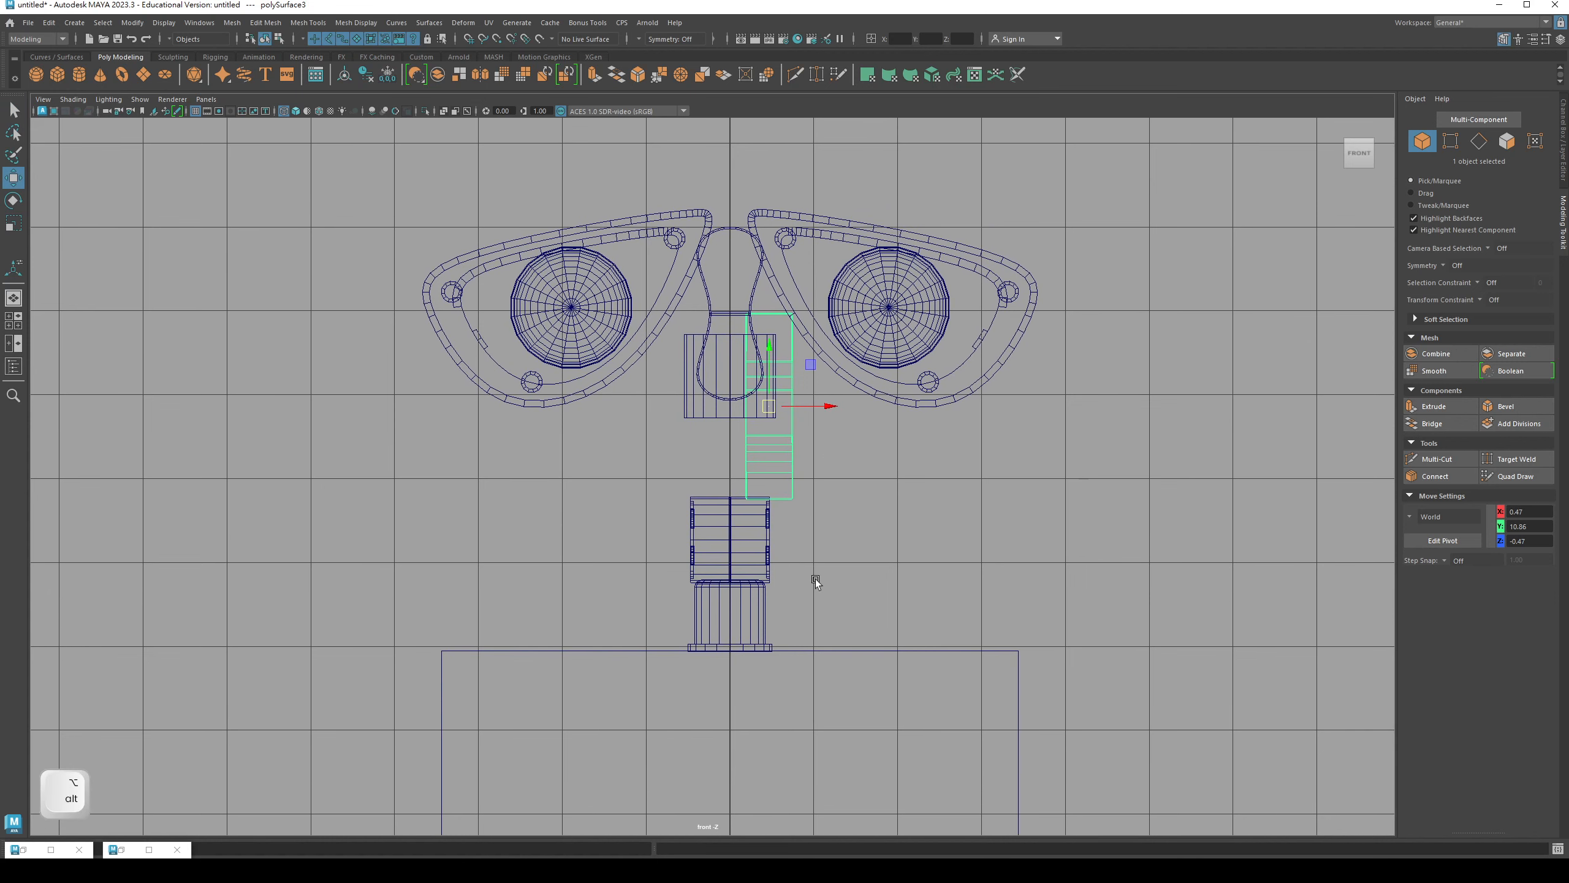
{"action": "middle_click_drag", "start_coordinate": [829, 415], "coordinate": [828, 382], "text": "alt"}
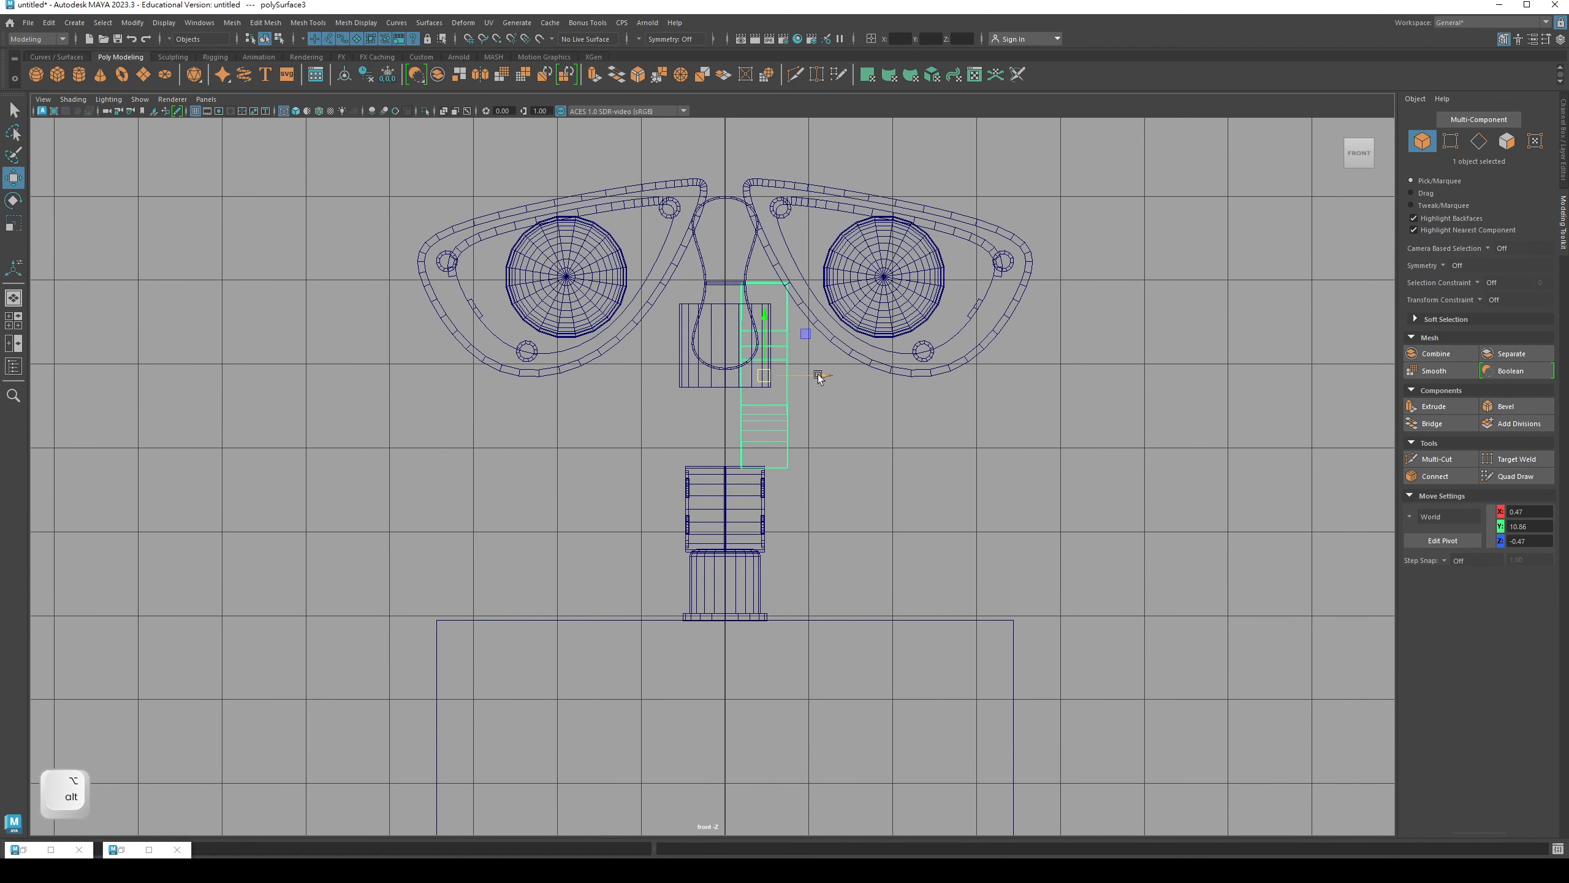
{"action": "left_click_drag", "start_coordinate": [820, 372], "coordinate": [750, 379]}
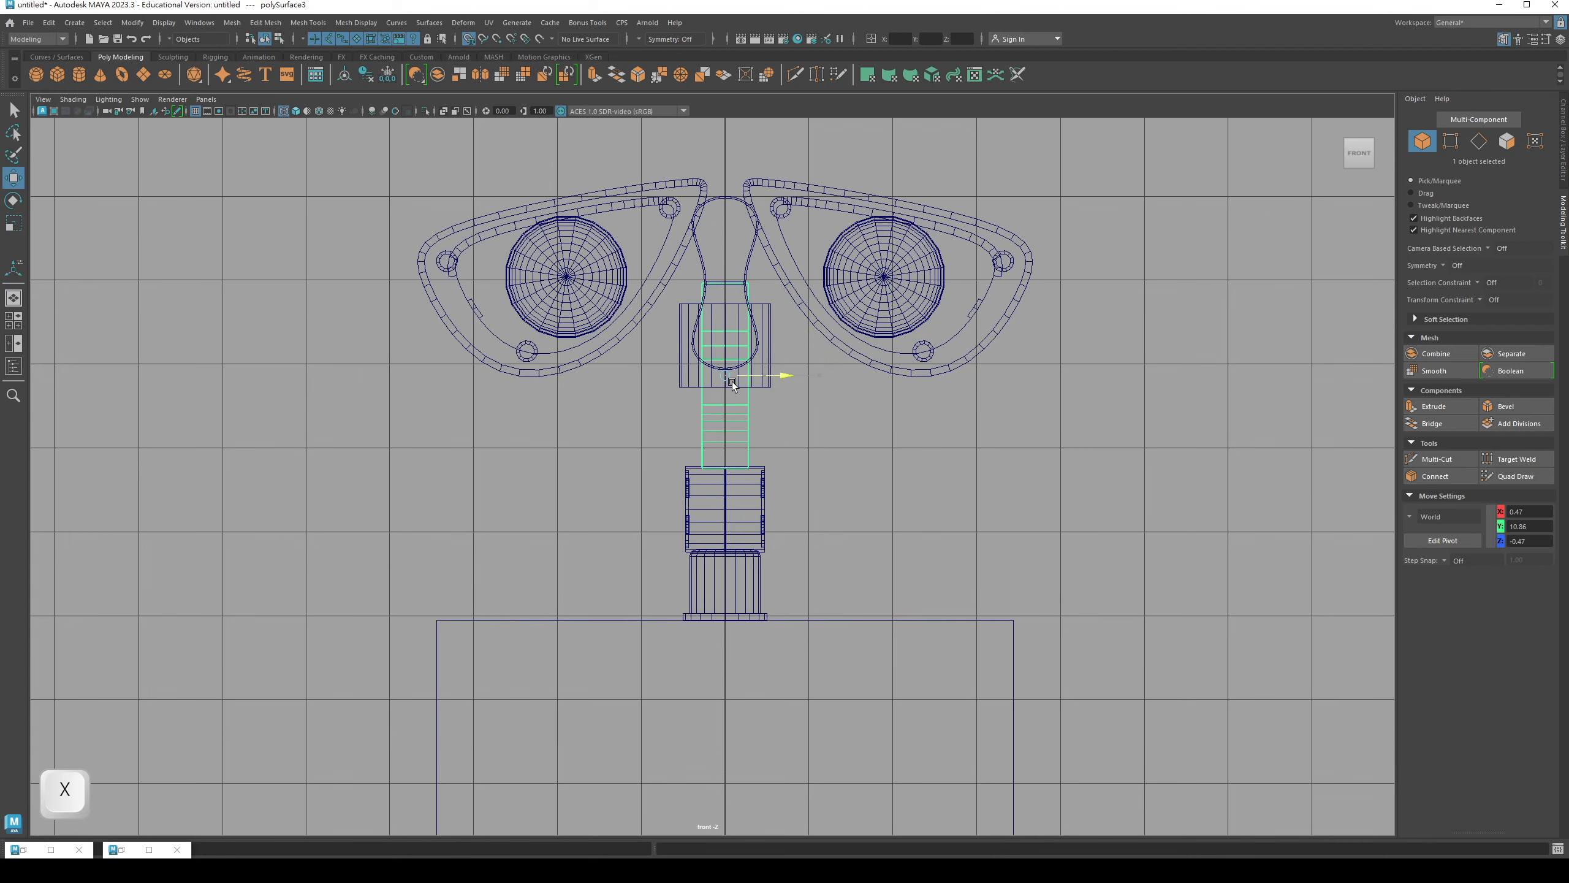
{"action": "key", "text": "q"}
{"action": "key", "text": "5"}
{"action": "middle_click_drag", "start_coordinate": [749, 348], "coordinate": [770, 390], "text": "alt"}
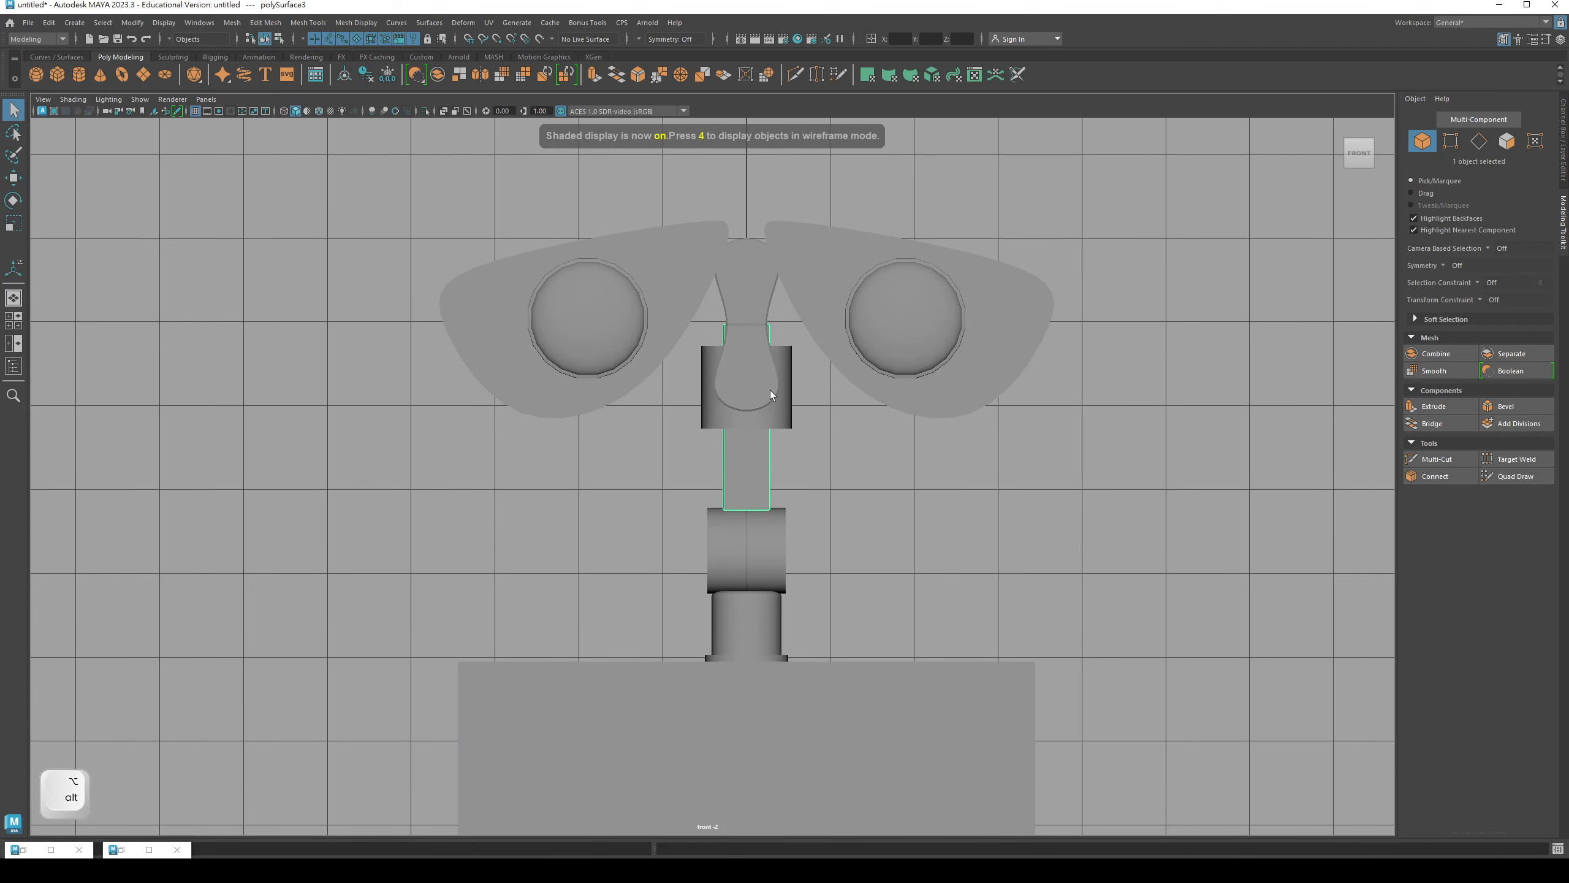
- Return to the perspective view framed on the neck and open the Outliner
{"action": "key", "text": "space"}
{"action": "left_click_drag", "start_coordinate": [770, 391], "coordinate": [877, 365]}
{"action": "key", "text": "f"}
{"action": "right_click_drag", "start_coordinate": [877, 365], "coordinate": [458, 535], "text": "alt"}
{"action": "right_click_drag", "start_coordinate": [686, 462], "coordinate": [657, 429], "text": "alt"}
{"action": "left_click_drag", "start_coordinate": [657, 430], "coordinate": [688, 468], "text": "alt"}
{"action": "key", "text": "q"}
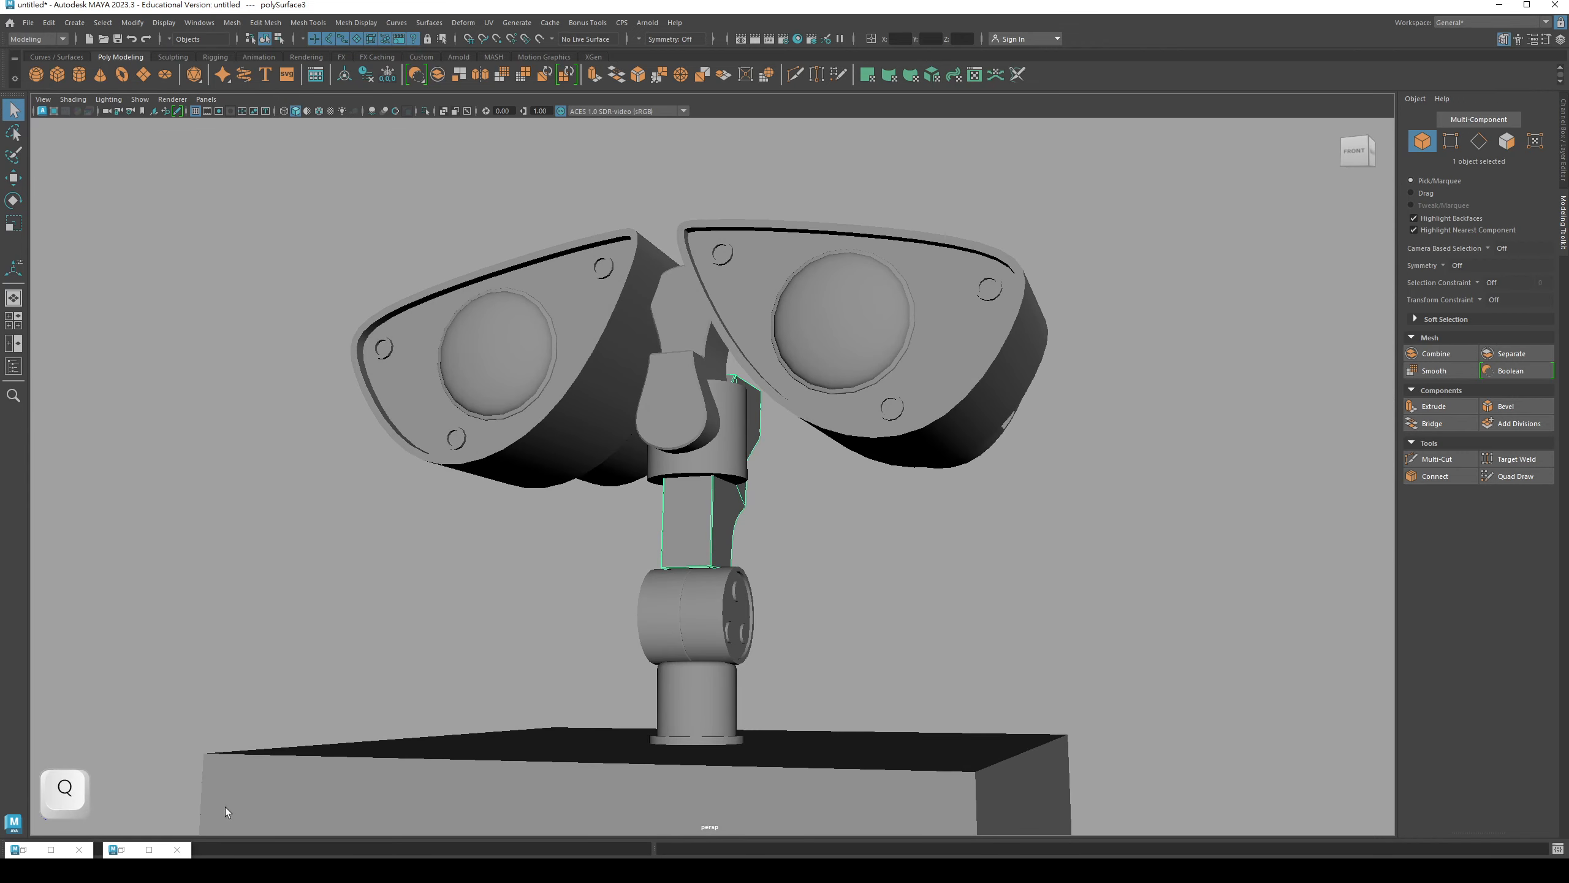
{"action": "left_click", "coordinate": [199, 22]}
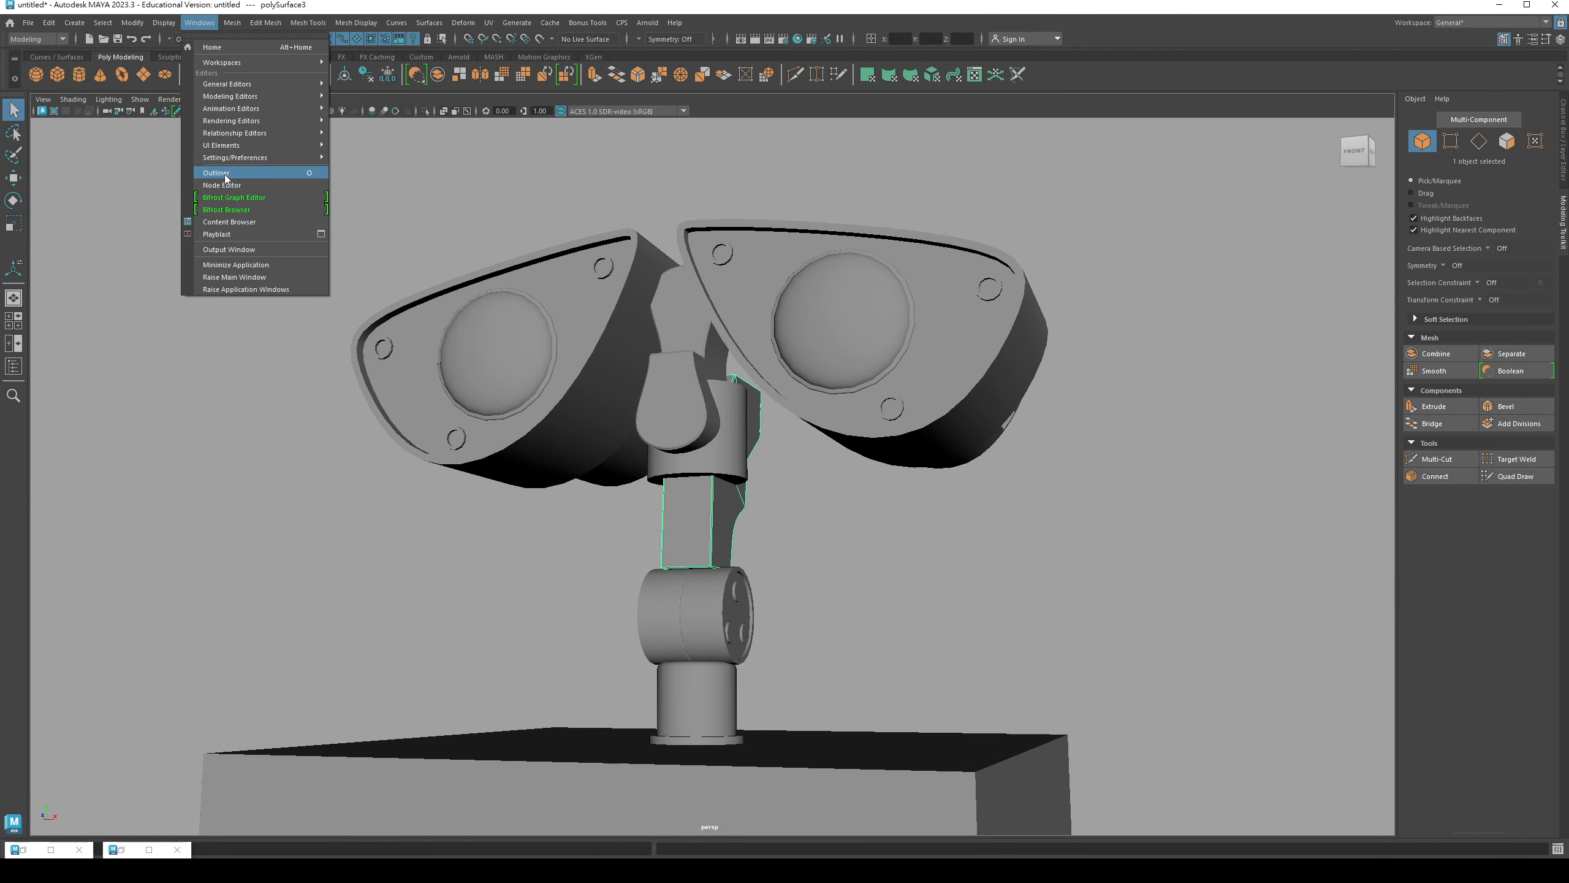
{"action": "left_click", "coordinate": [210, 164]}
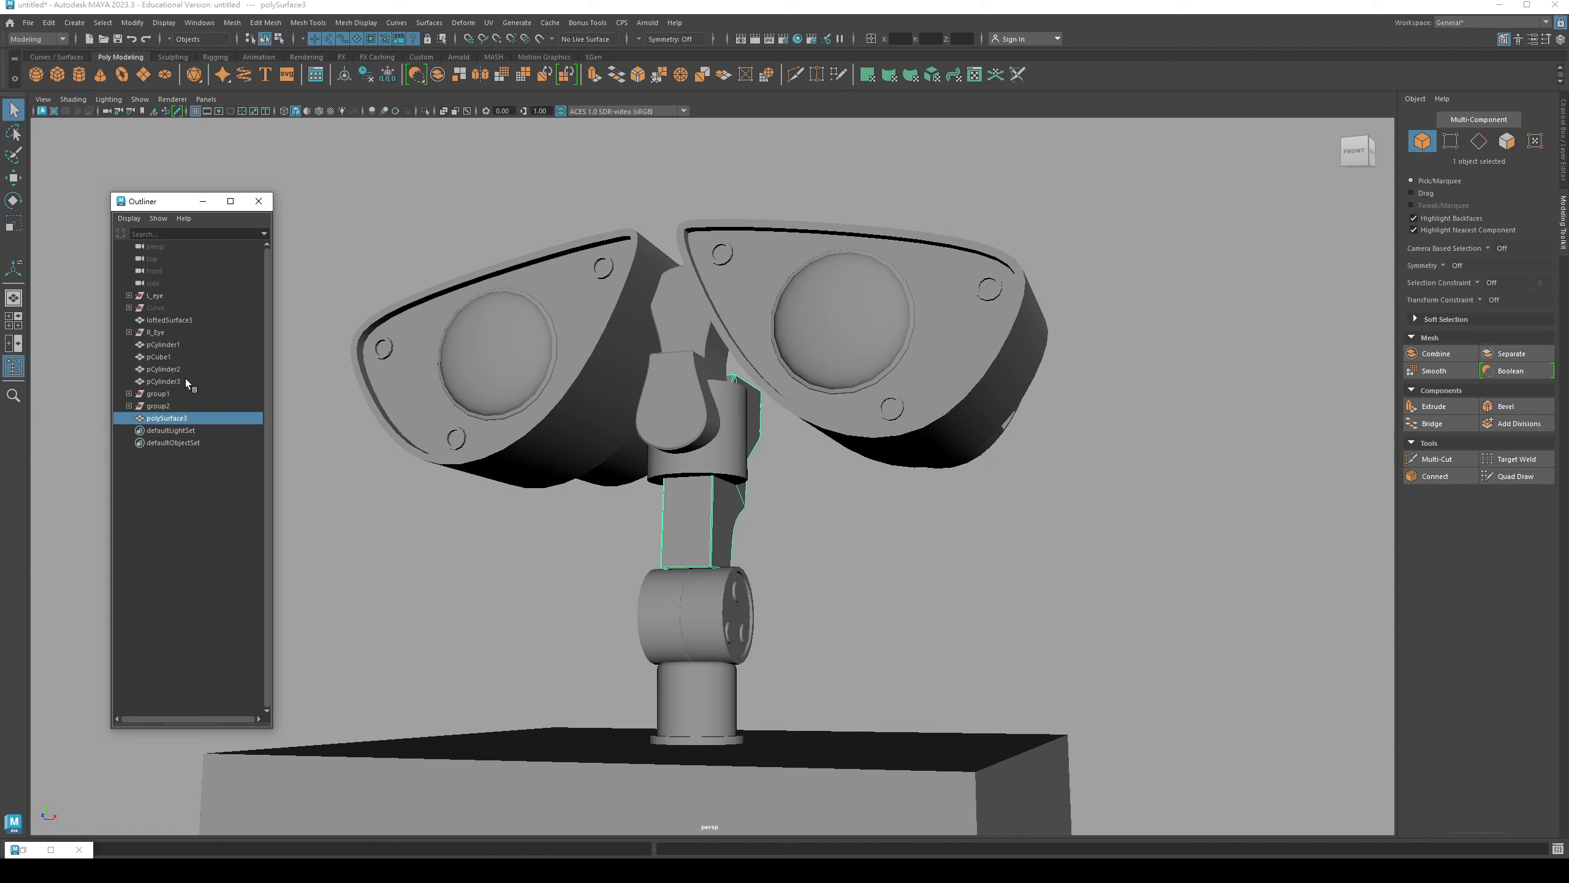
- Raise L_eye, R_Eye, the connector between the eyes and the cylinder below it together, and shift them back over the bracket's top
{"action": "left_click", "coordinate": [158, 298]}
{"action": "left_click", "coordinate": [165, 335], "text": "ctrl"}
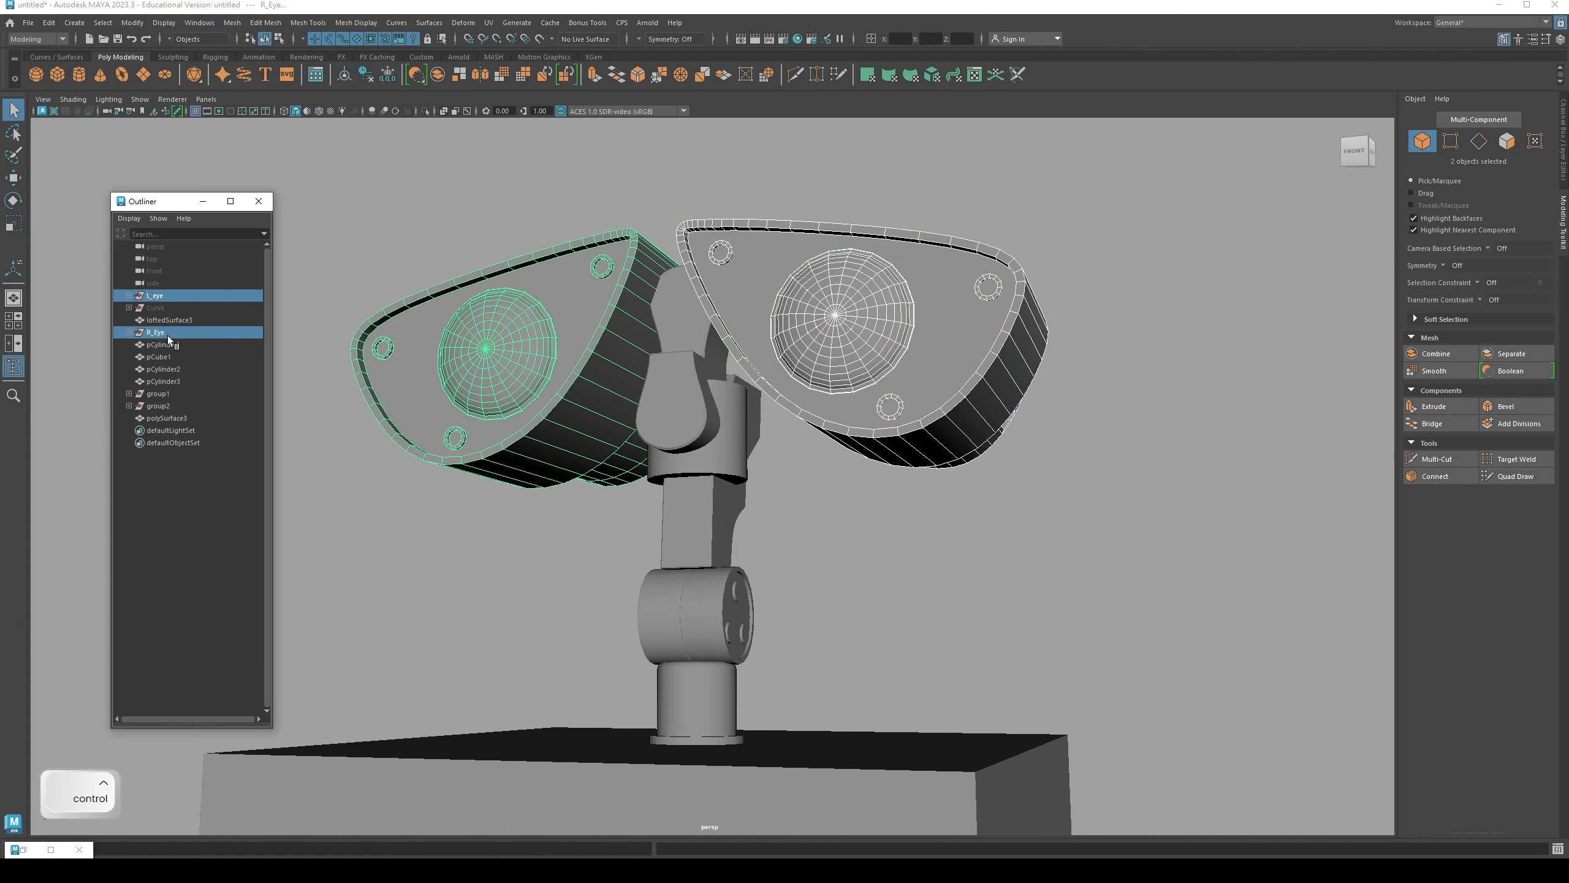
{"action": "left_click", "coordinate": [679, 385], "text": "shift"}
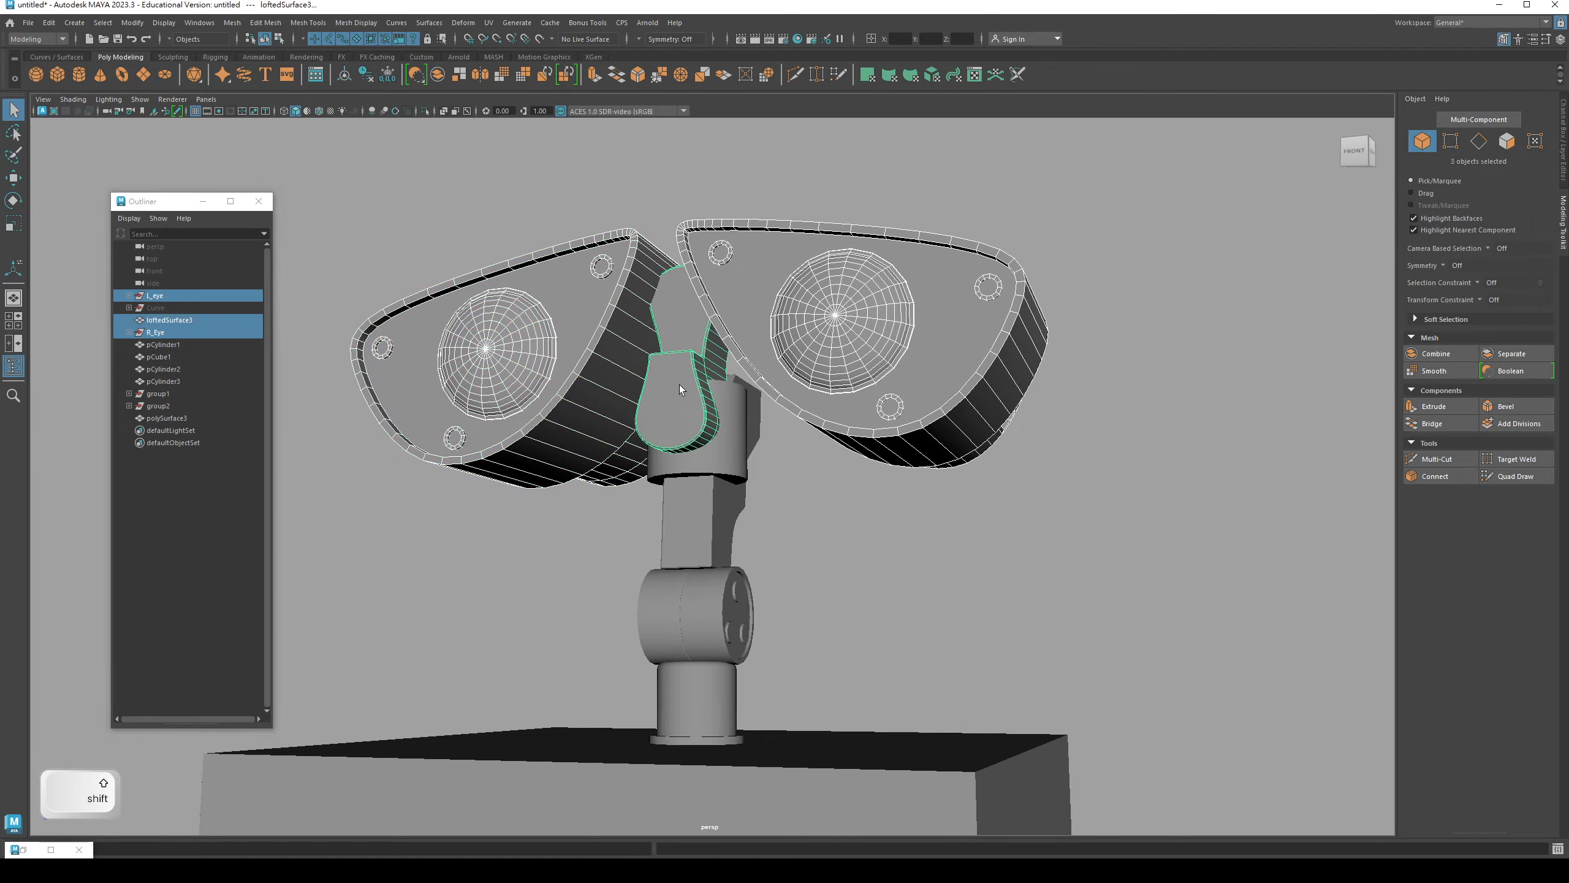
{"action": "left_click", "coordinate": [741, 435], "text": "shift"}
{"action": "left_click_drag", "start_coordinate": [670, 349], "coordinate": [613, 350], "text": "alt"}
{"action": "key", "text": "w"}
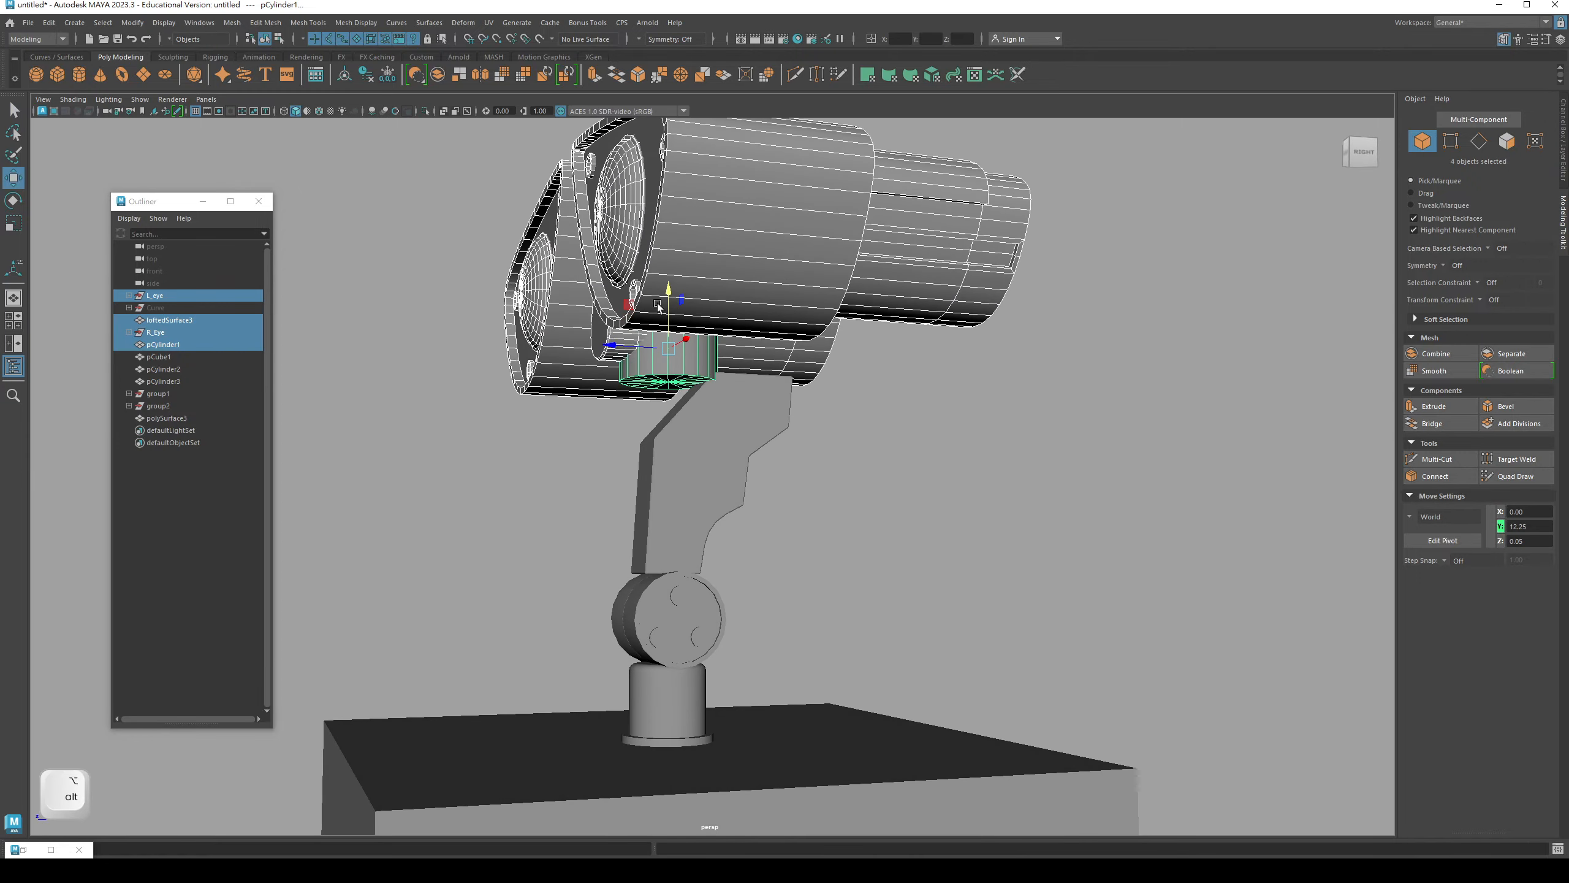
{"action": "left_click_drag", "start_coordinate": [666, 294], "coordinate": [665, 283]}
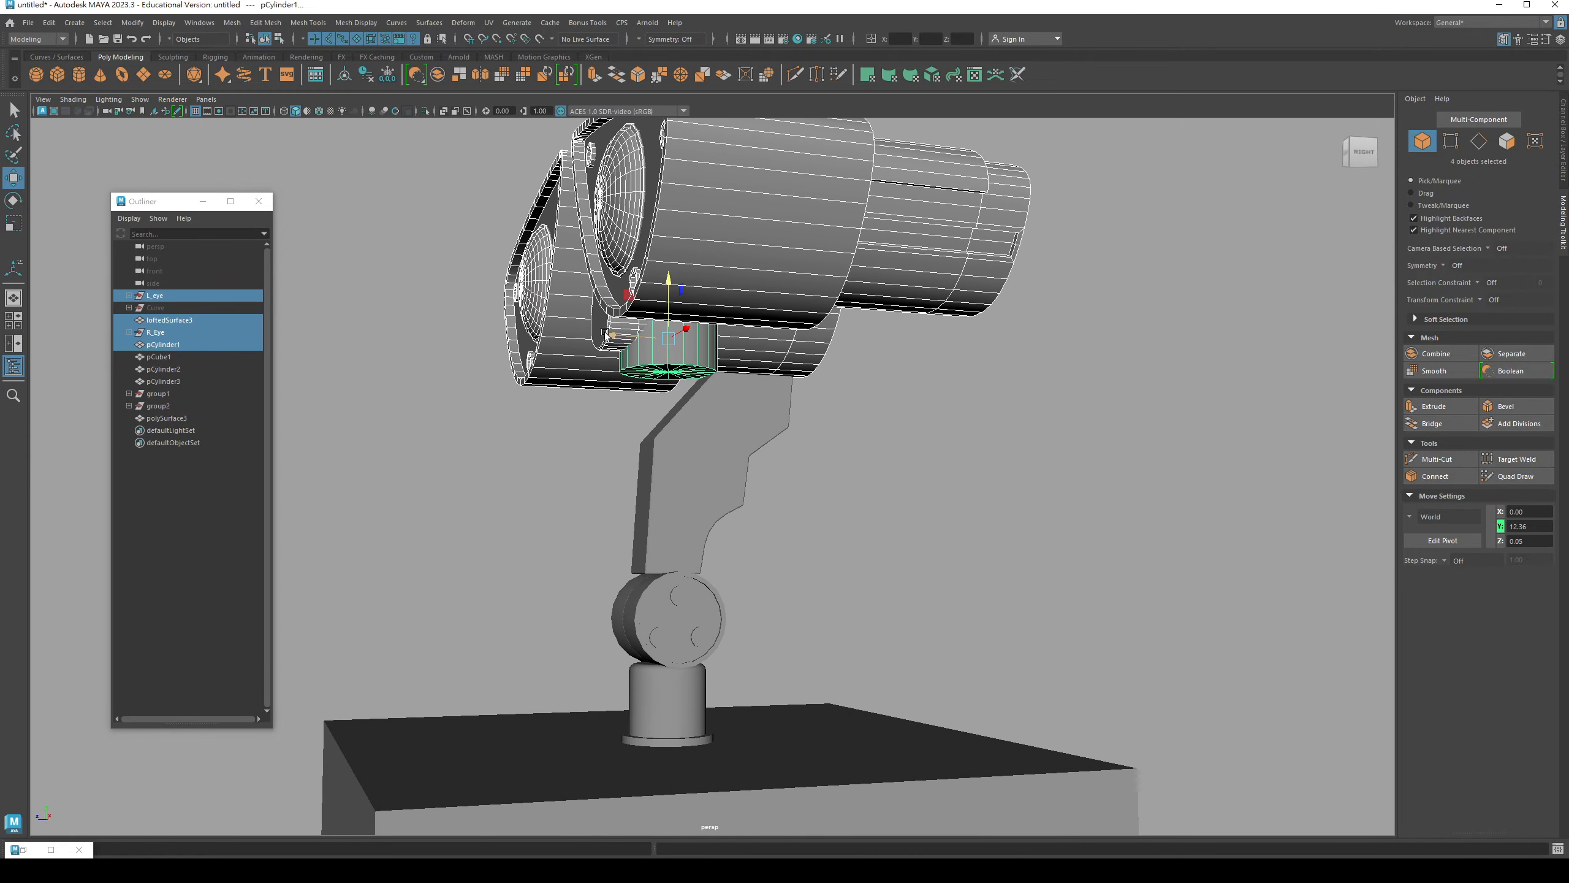
{"action": "left_click_drag", "start_coordinate": [609, 336], "coordinate": [718, 387]}
{"action": "left_click", "coordinate": [639, 433]}
{"action": "left_click_drag", "start_coordinate": [648, 440], "coordinate": [647, 396], "text": "alt"}
{"action": "scroll", "coordinate": [735, 460], "scroll_direction": "down", "scroll_amount": 4}
{"action": "key", "text": "q"}
- Switch to the IrfanView reference photo and zoom out to compare the whole head and neck with the model
{"action": "key", "text": "alt+Tab"}
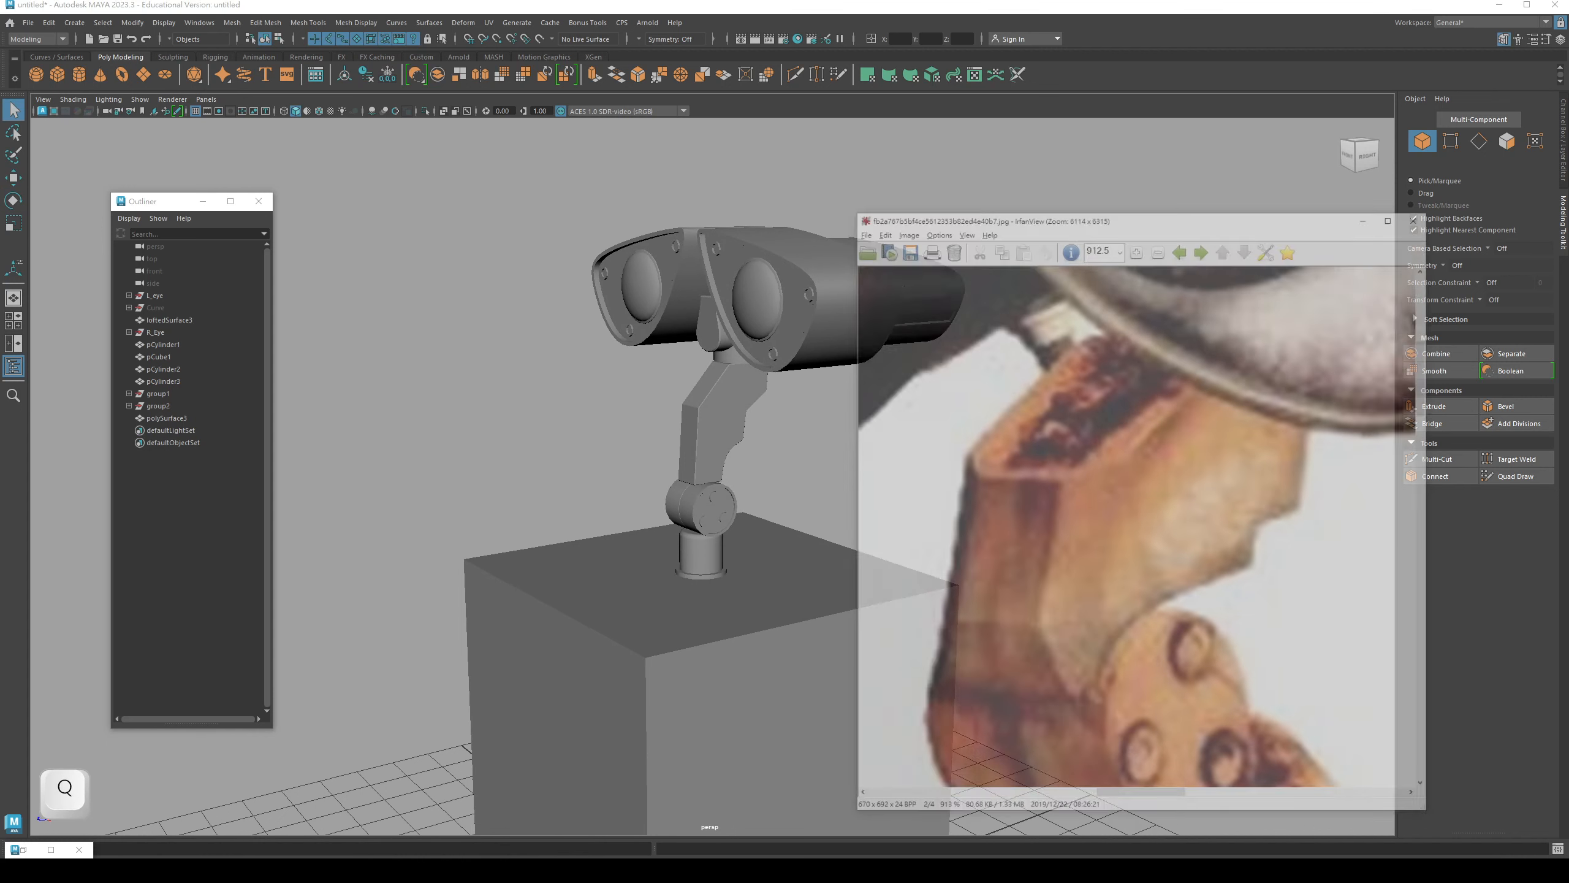
{"action": "key", "text": "minus"}
{"action": "key", "text": "minus"}
{"action": "key", "text": "minus"}
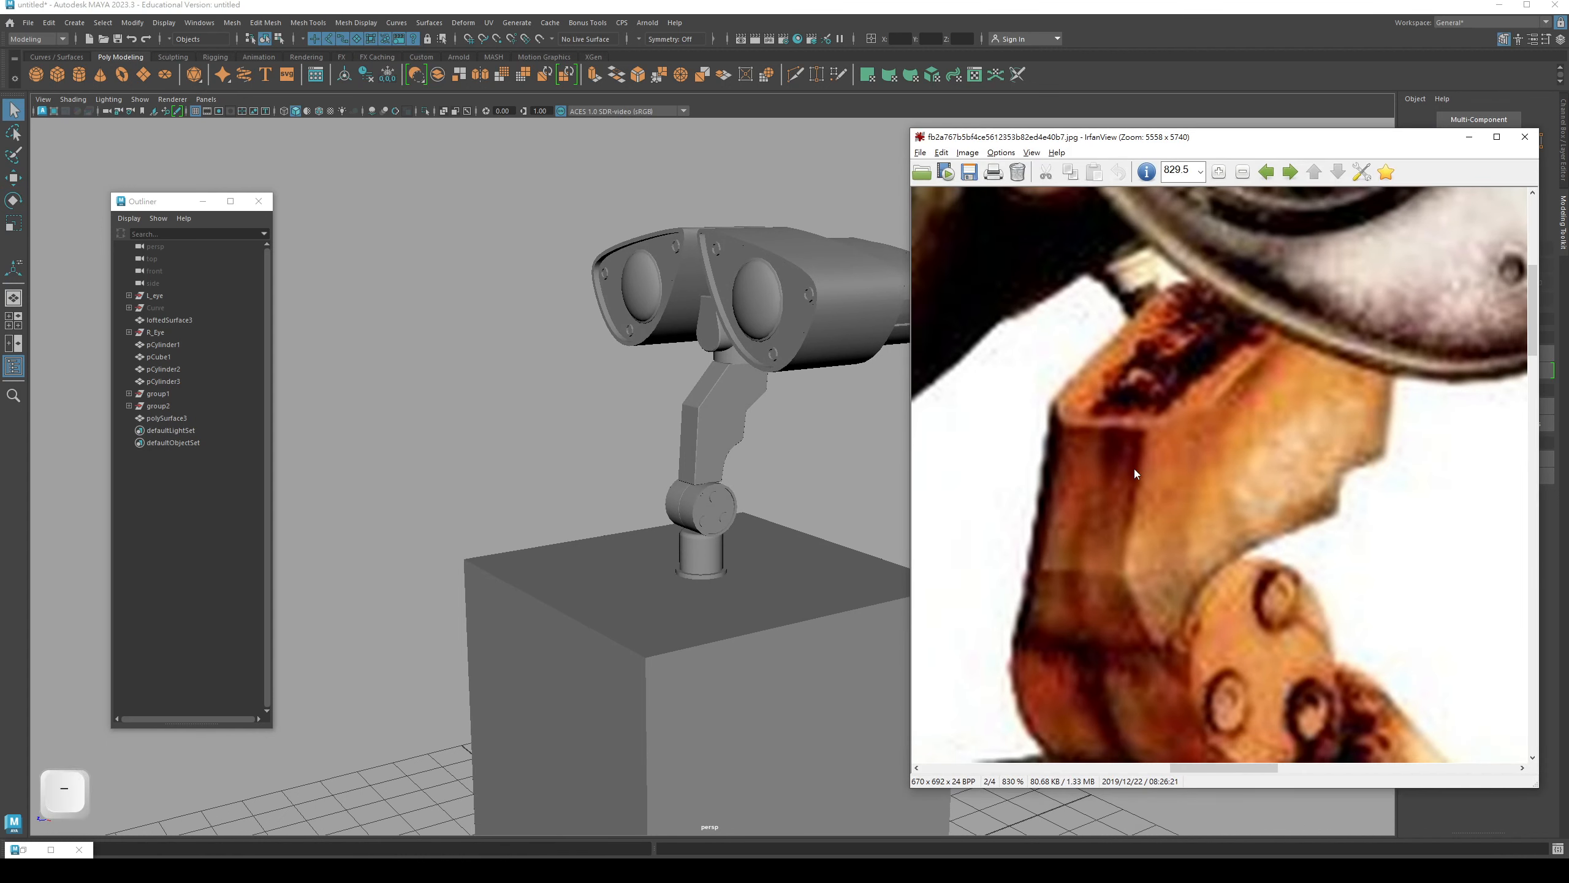
{"action": "key", "text": "minus"}
{"action": "key", "text": "minus"}
{"action": "key", "text": "minus"}
{"action": "key", "text": "minus"}
{"action": "key", "text": "minus"}
{"action": "key", "text": "minus"}
{"action": "key", "text": "minus"}
{"action": "key", "text": "minus"}
{"action": "key", "text": "minus"}
{"action": "key", "text": "minus"}
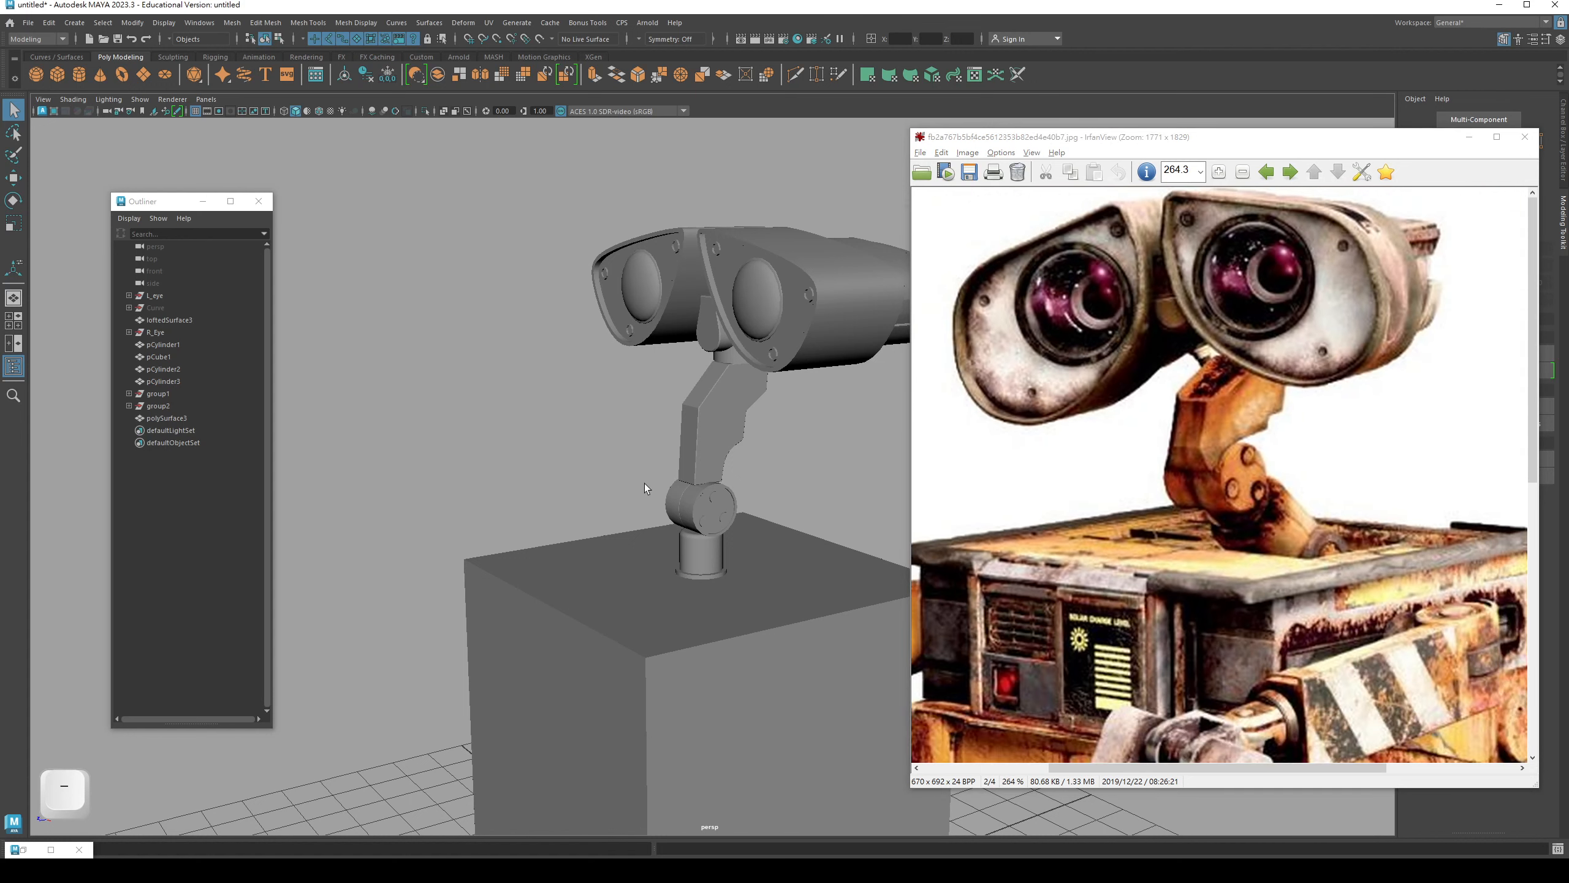
- Compare the neck bracket with the reference photo from another angle, and minimize the photo window
{"action": "left_click_drag", "start_coordinate": [645, 484], "coordinate": [759, 434], "text": "alt"}
{"action": "left_click", "coordinate": [697, 438]}
{"action": "key", "text": "r"}
{"action": "key", "text": "q"}
{"action": "left_click_drag", "start_coordinate": [768, 435], "coordinate": [692, 420], "text": "alt"}
{"action": "left_click", "coordinate": [1469, 140]}
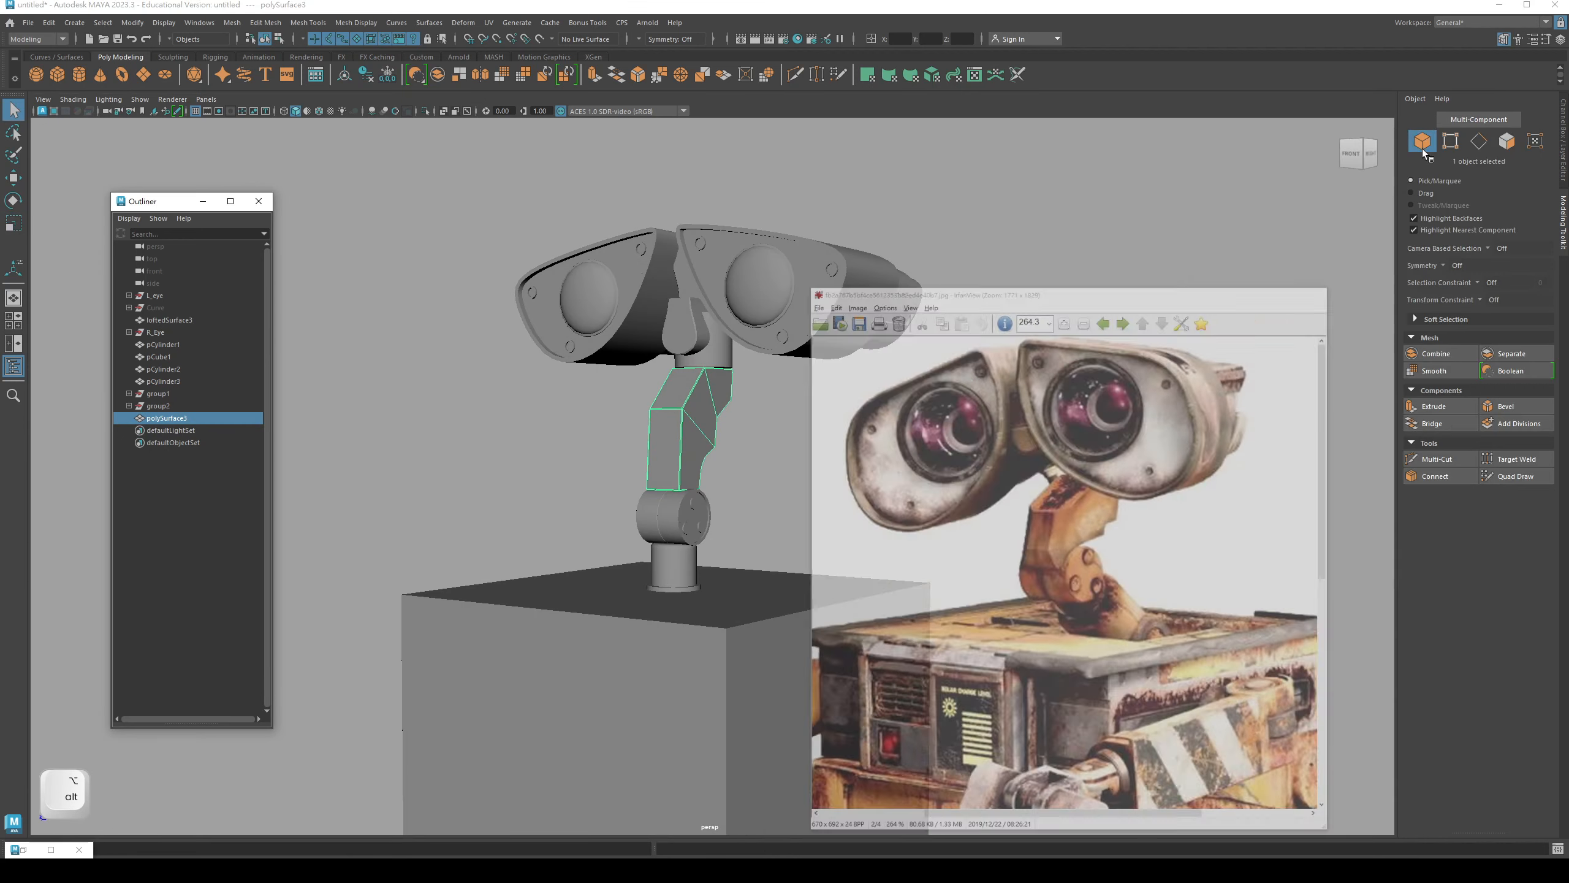
- Examine the fit of the neck joint, bracket and head from the front and side, close up and at full view
{"action": "scroll", "coordinate": [820, 458], "scroll_direction": "up", "scroll_amount": 5}
{"action": "left_click_drag", "start_coordinate": [820, 457], "coordinate": [851, 433], "text": "alt"}
{"action": "key", "text": "q"}
{"action": "left_click", "coordinate": [932, 476]}
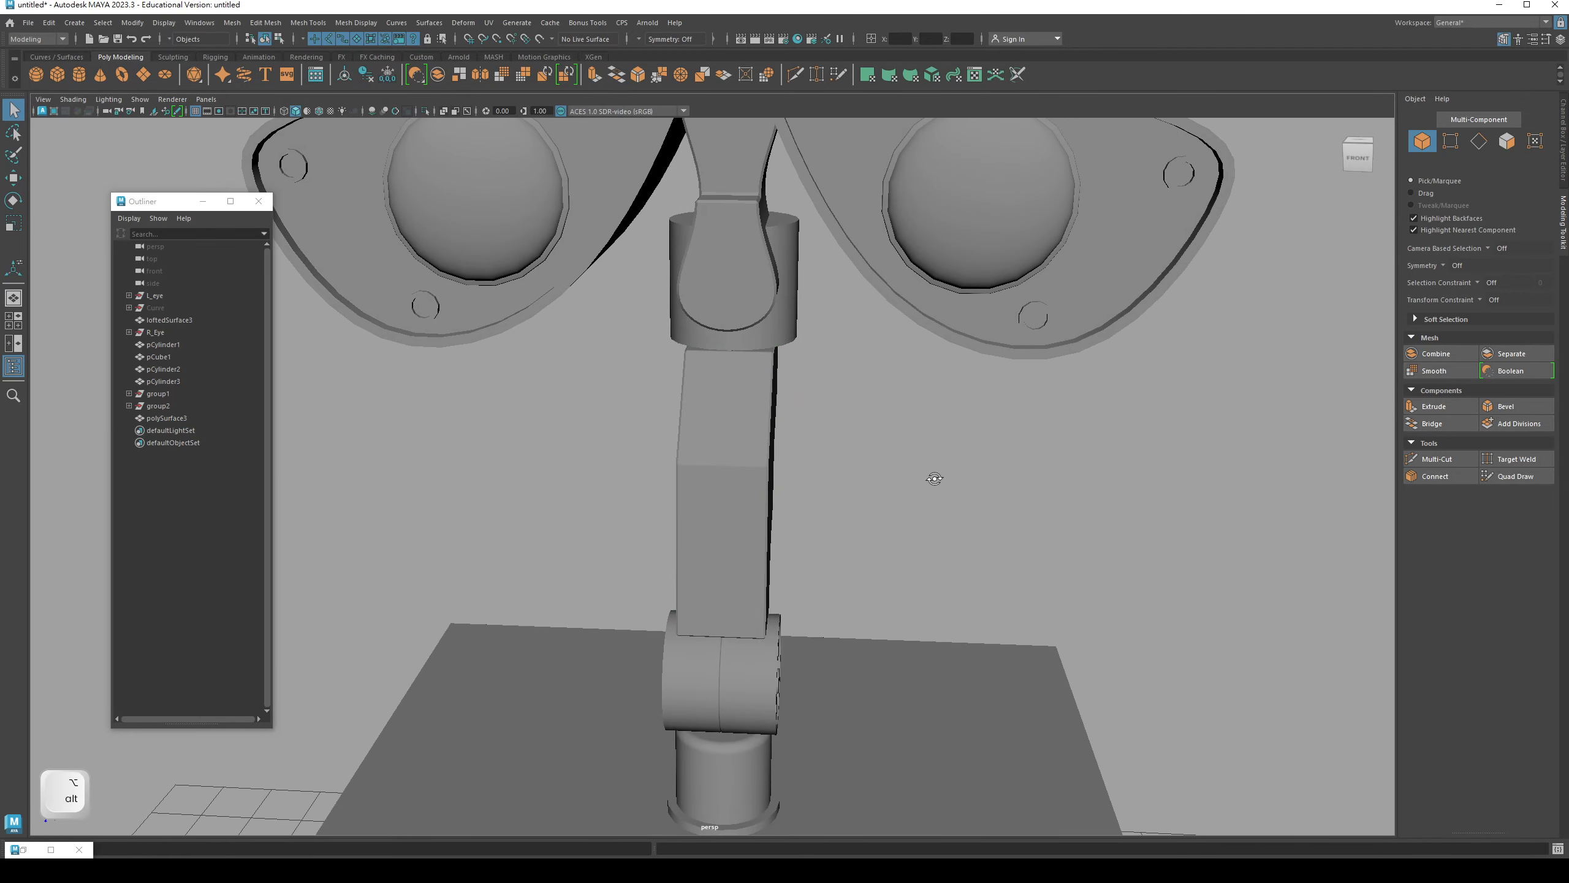
{"action": "left_click_drag", "start_coordinate": [932, 476], "coordinate": [733, 562], "text": "alt"}
{"action": "key", "text": "q"}
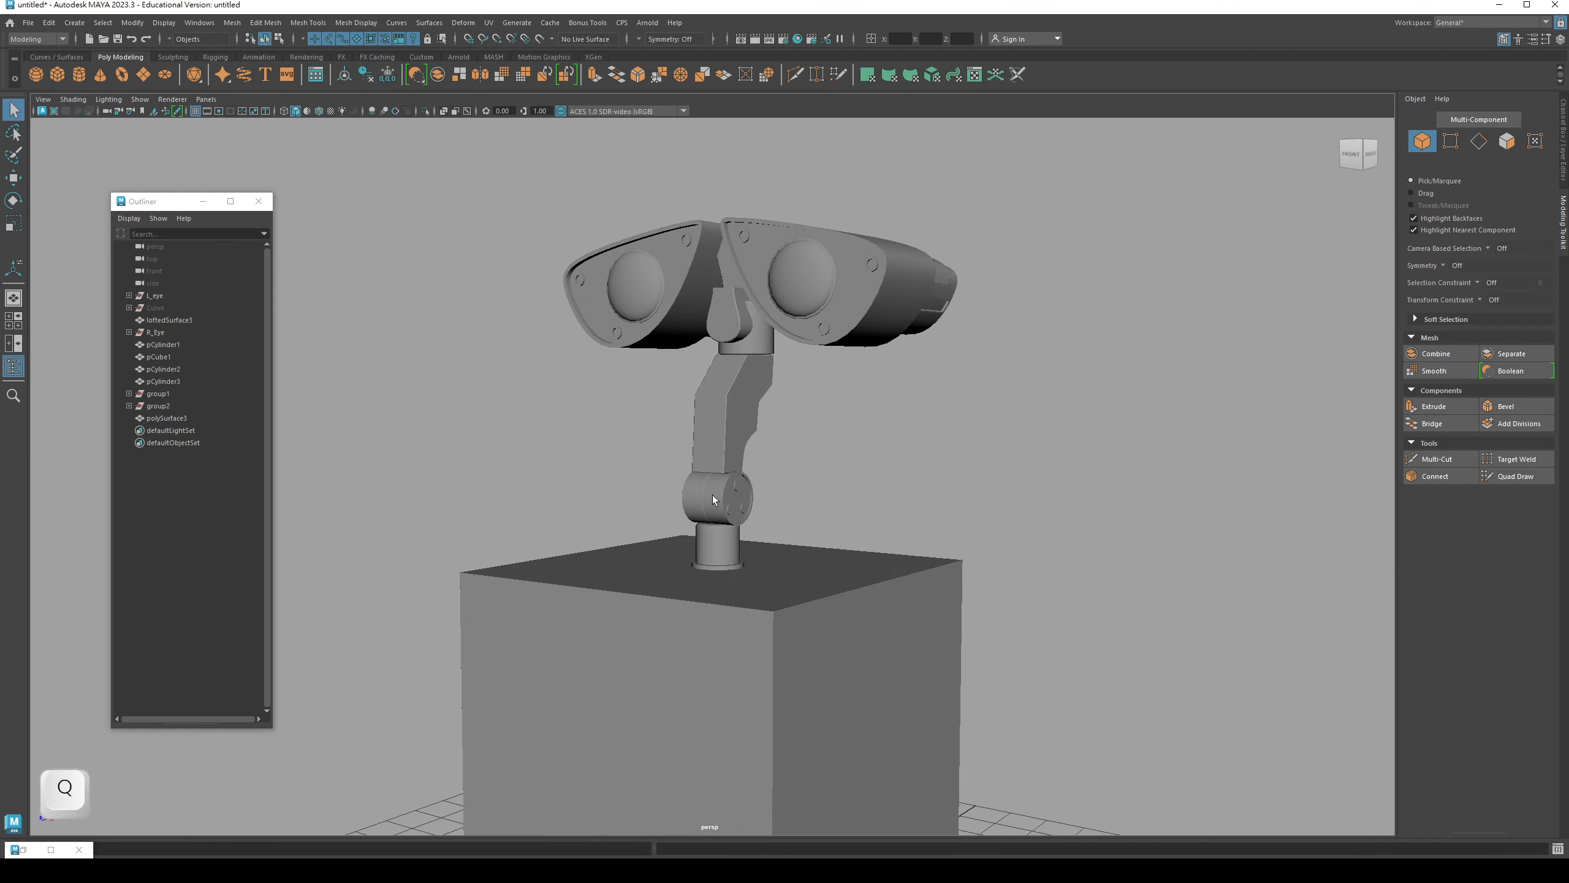
{"action": "left_click_drag", "start_coordinate": [713, 499], "coordinate": [734, 457], "text": "alt"}
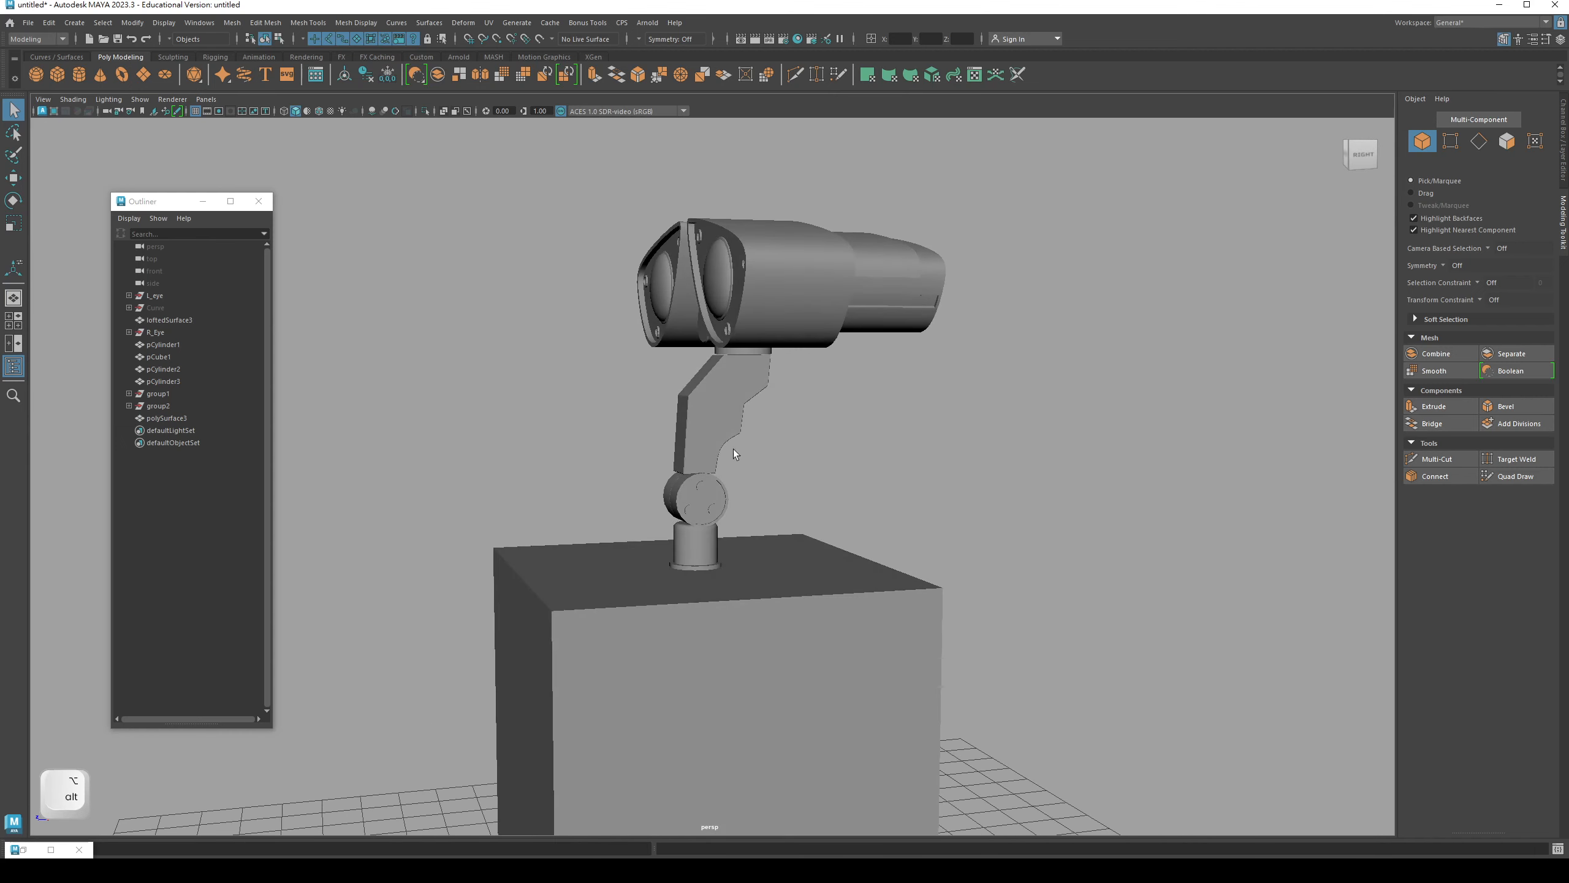
{"action": "left_click_drag", "start_coordinate": [835, 458], "coordinate": [769, 410], "text": "alt"}
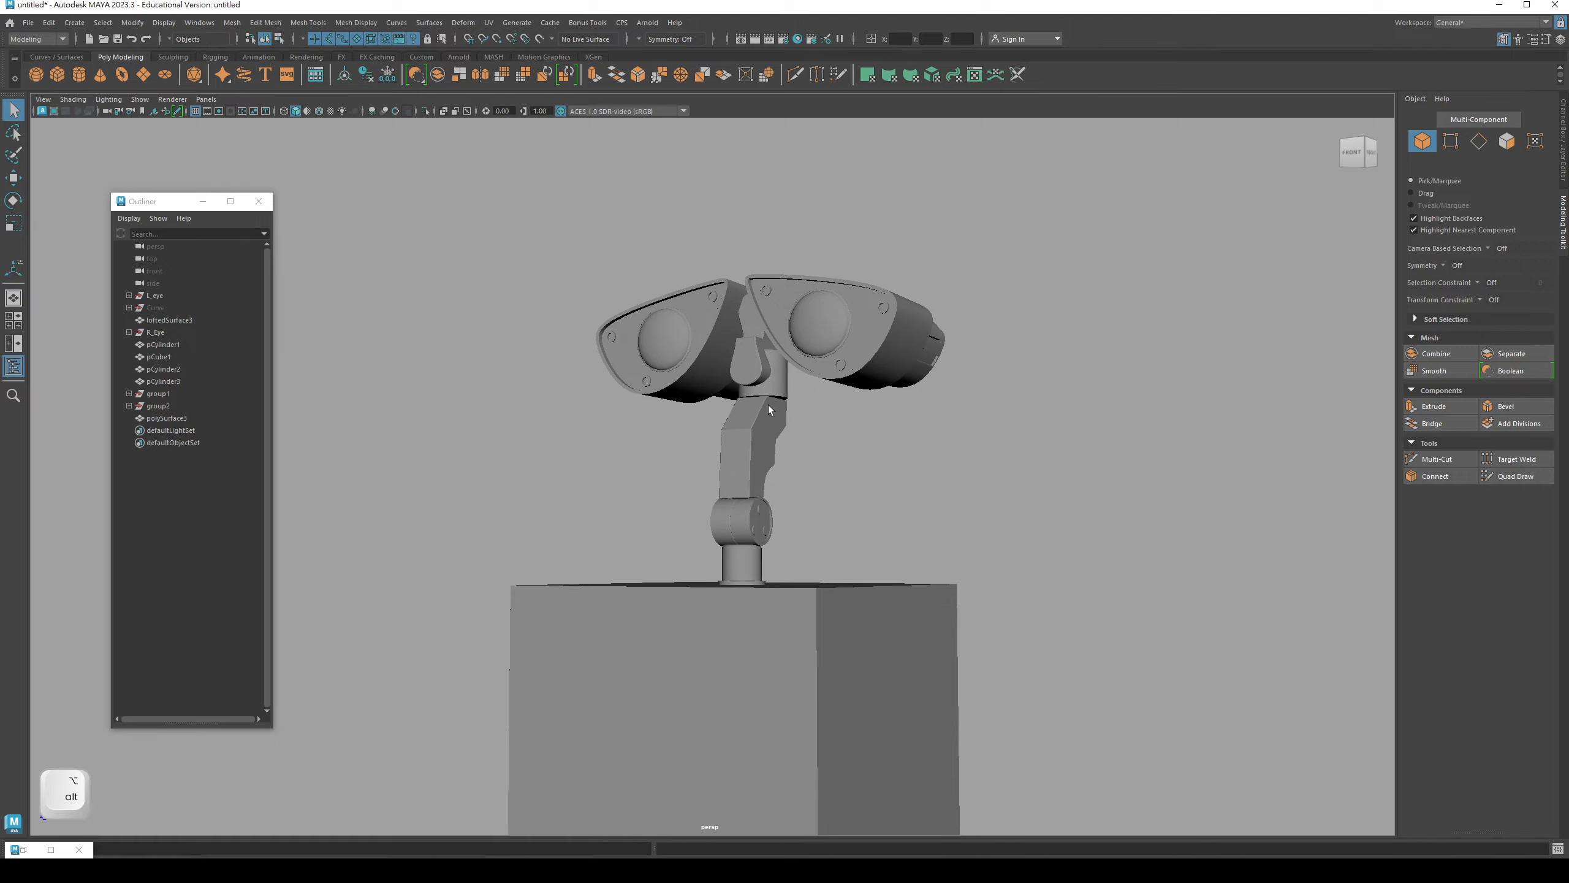
{"action": "mouse_move", "coordinate": [817, 502]}
{"action": "left_mouse_down", "text": "alt"}
{"action": "mouse_move", "coordinate": [790, 497]}
{"action": "mouse_move", "coordinate": [835, 494]}
{"action": "mouse_move", "coordinate": [790, 544]}
{"action": "mouse_move", "coordinate": [738, 485]}
{"action": "mouse_move", "coordinate": [595, 488]}
{"action": "mouse_move", "coordinate": [827, 501]}
{"action": "left_mouse_up", "text": "alt"}
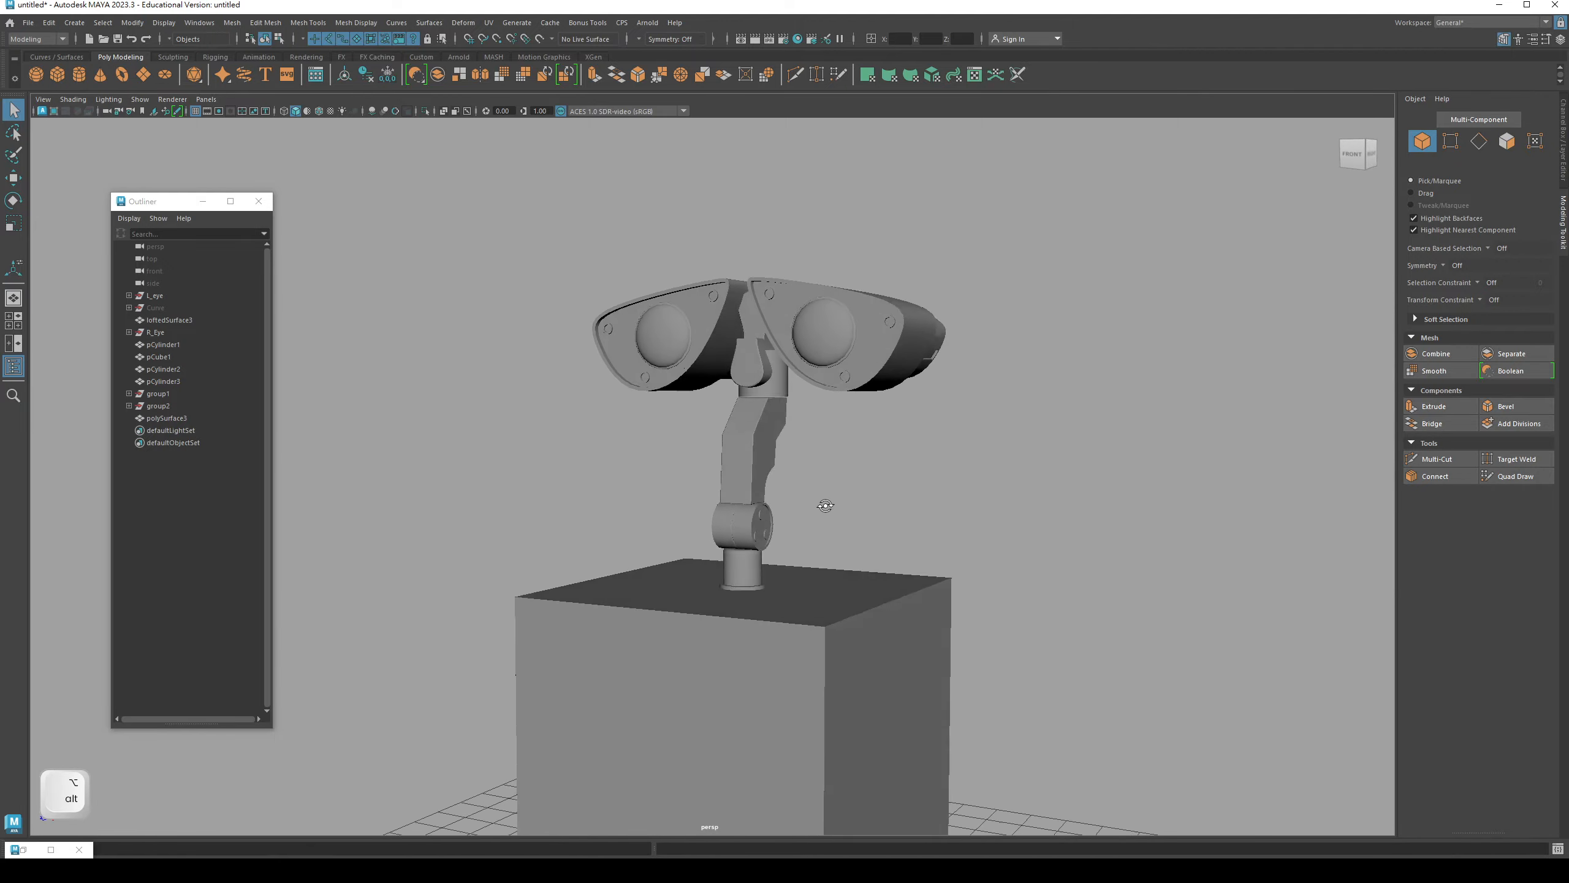
{"action": "right_click_drag", "start_coordinate": [827, 501], "coordinate": [697, 413], "text": "alt"}
{"action": "left_click_drag", "start_coordinate": [697, 413], "coordinate": [731, 446], "text": "alt"}
{"action": "middle_click_drag", "start_coordinate": [767, 408], "coordinate": [735, 449], "text": "alt"}
{"action": "left_click_drag", "start_coordinate": [736, 448], "coordinate": [690, 539], "text": "alt"}
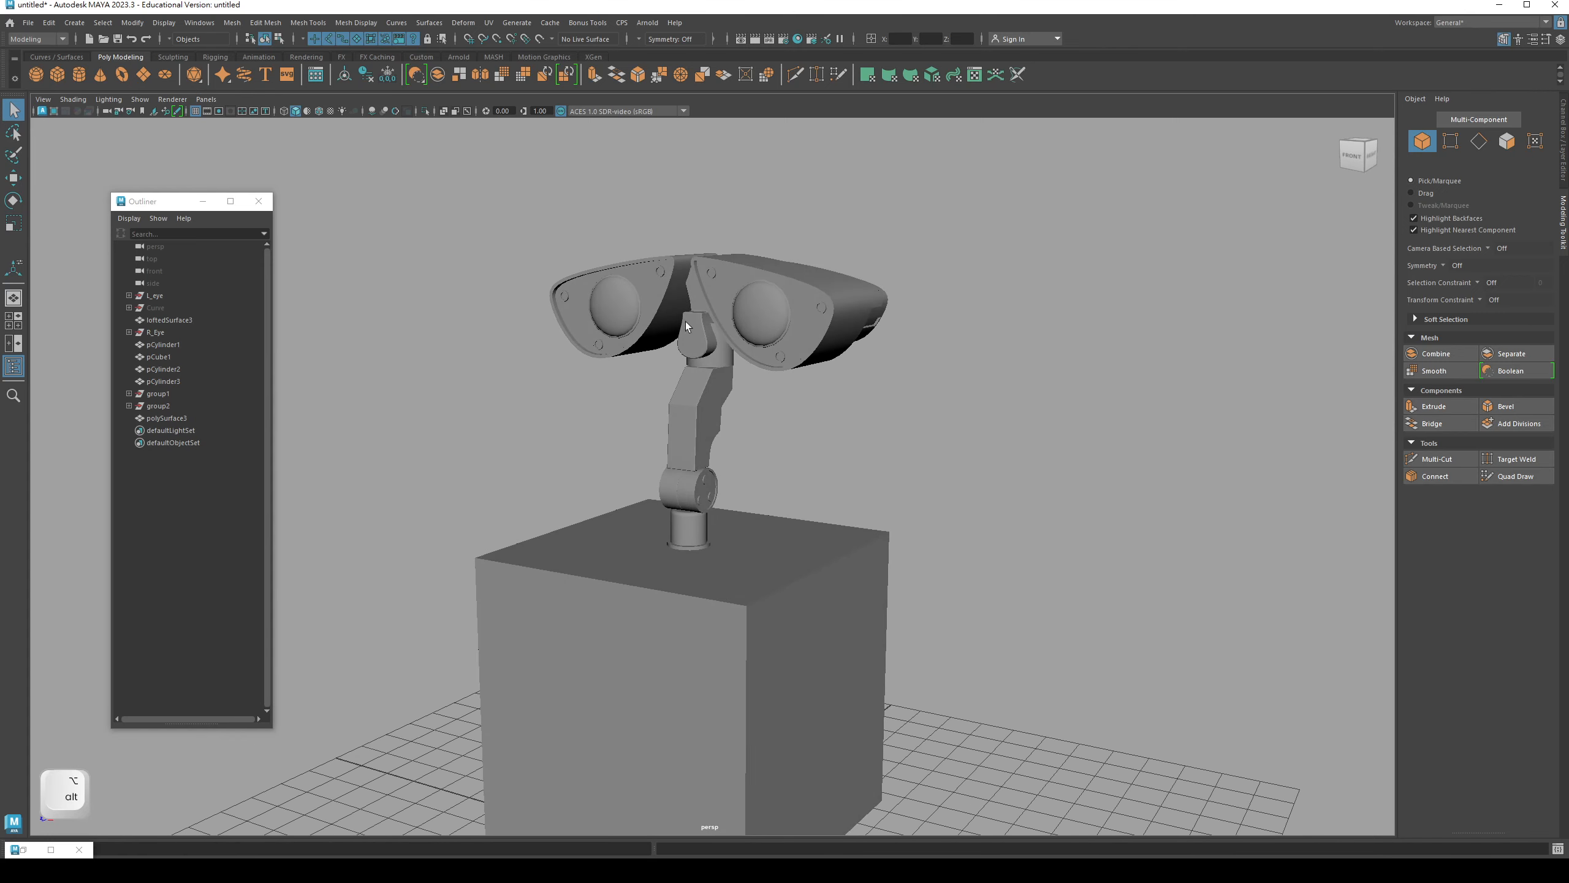
{"action": "left_click_drag", "start_coordinate": [687, 326], "coordinate": [865, 383], "text": "alt"}
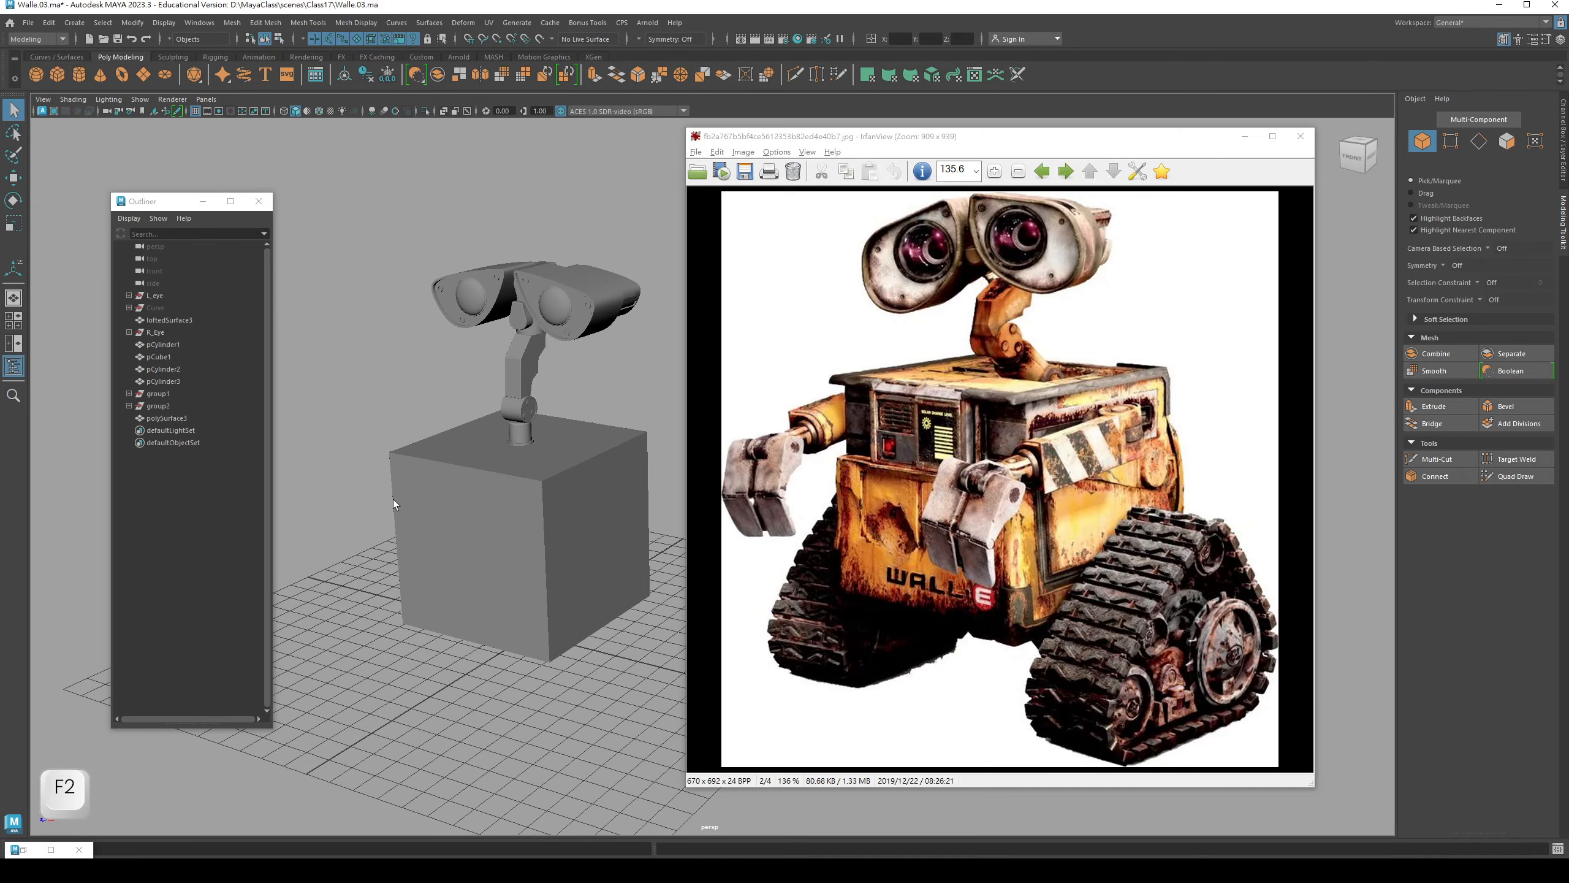
- Insert a horizontal edge loop around the body cube near mid-height with Multi-Cut
{"action": "left_click", "coordinate": [393, 501]}
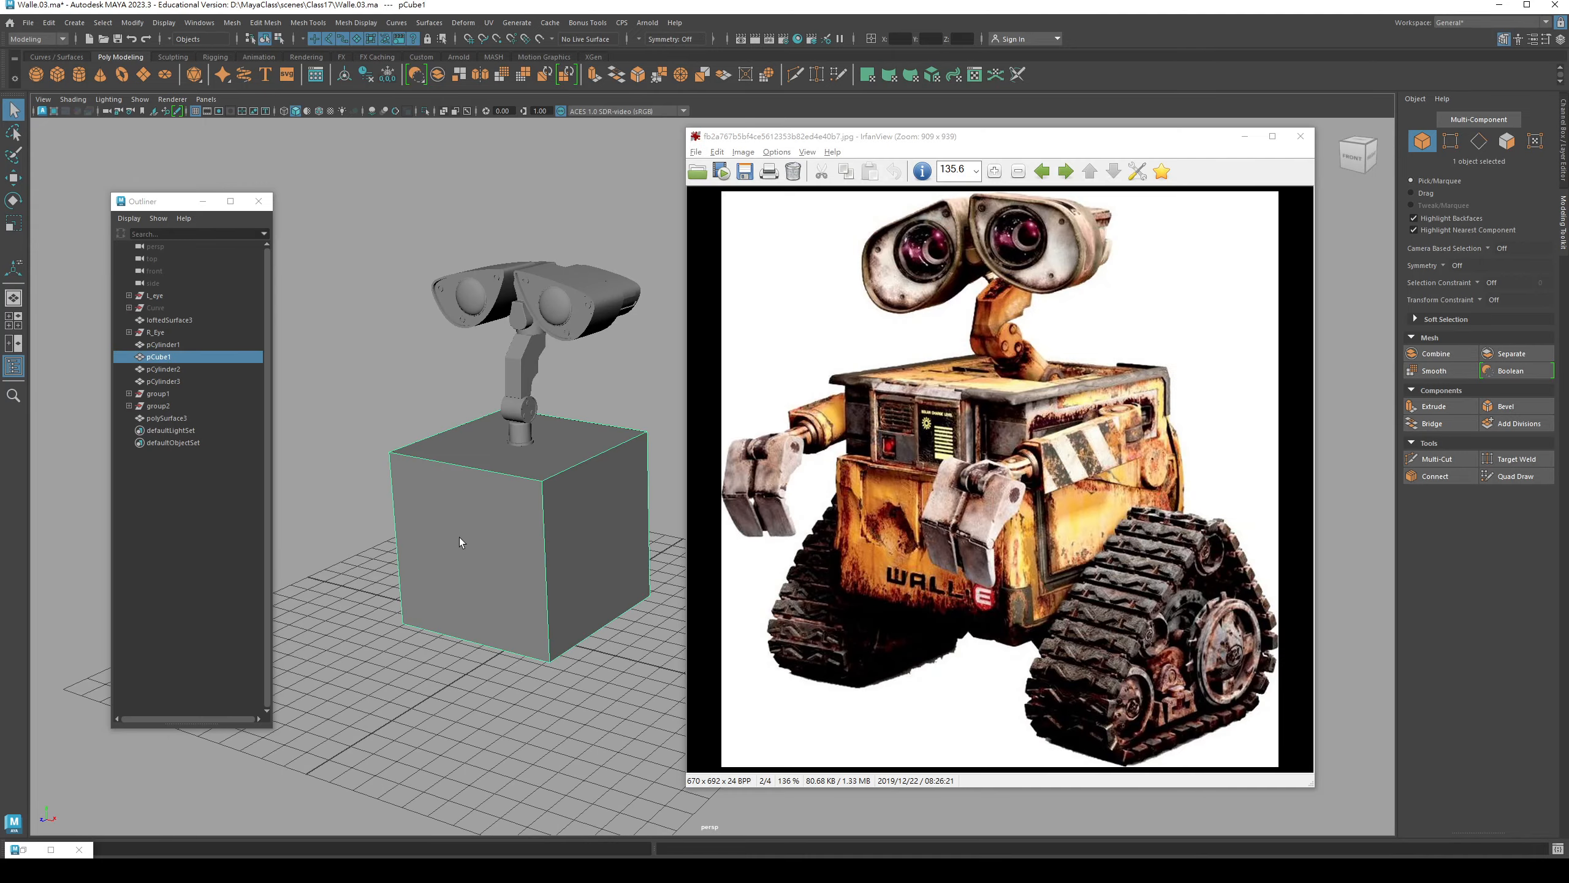
{"action": "left_click_drag", "start_coordinate": [458, 537], "coordinate": [451, 499], "text": "alt"}
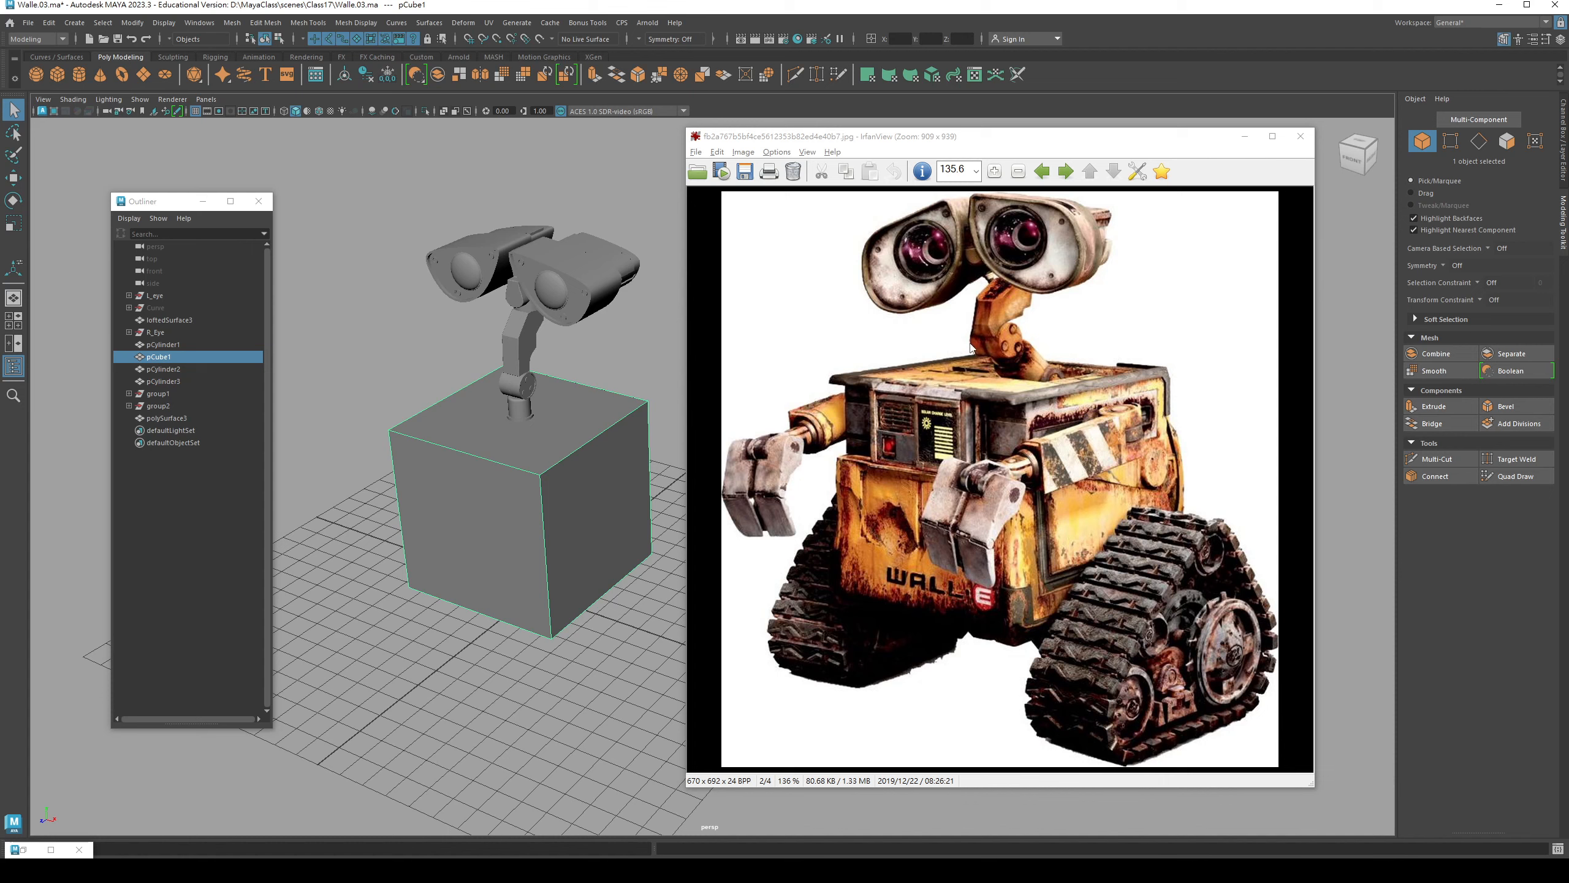
{"action": "mouse_move", "coordinate": [562, 521]}
{"action": "left_mouse_down", "text": "alt"}
{"action": "mouse_move", "coordinate": [538, 535]}
{"action": "mouse_move", "coordinate": [549, 544]}
{"action": "mouse_move", "coordinate": [544, 525]}
{"action": "left_mouse_up", "text": "alt"}
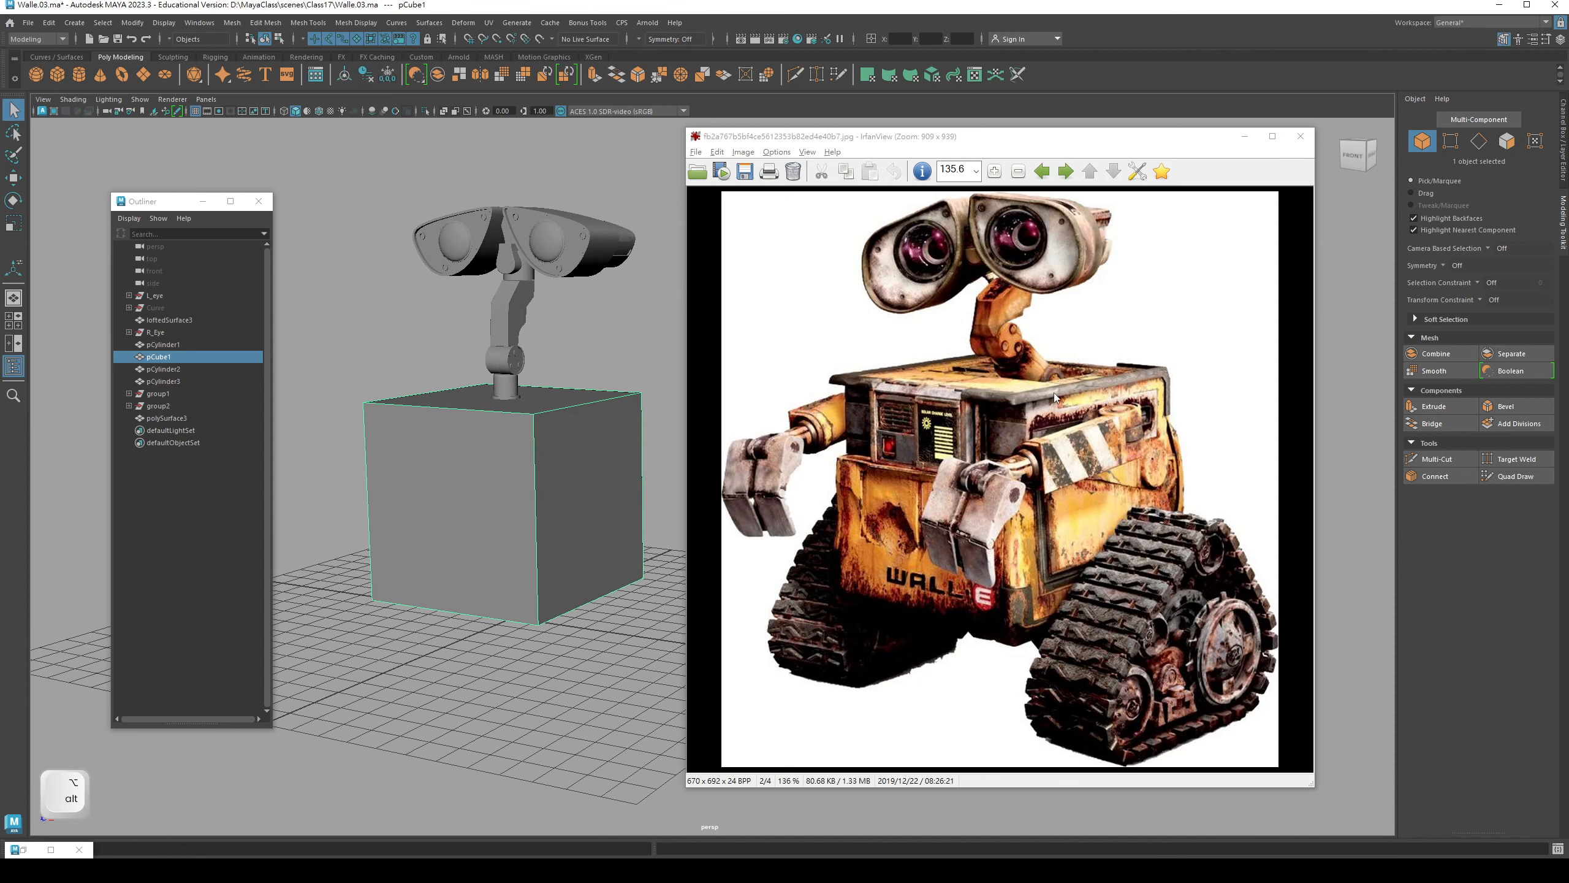
{"action": "left_click", "coordinate": [1425, 460]}
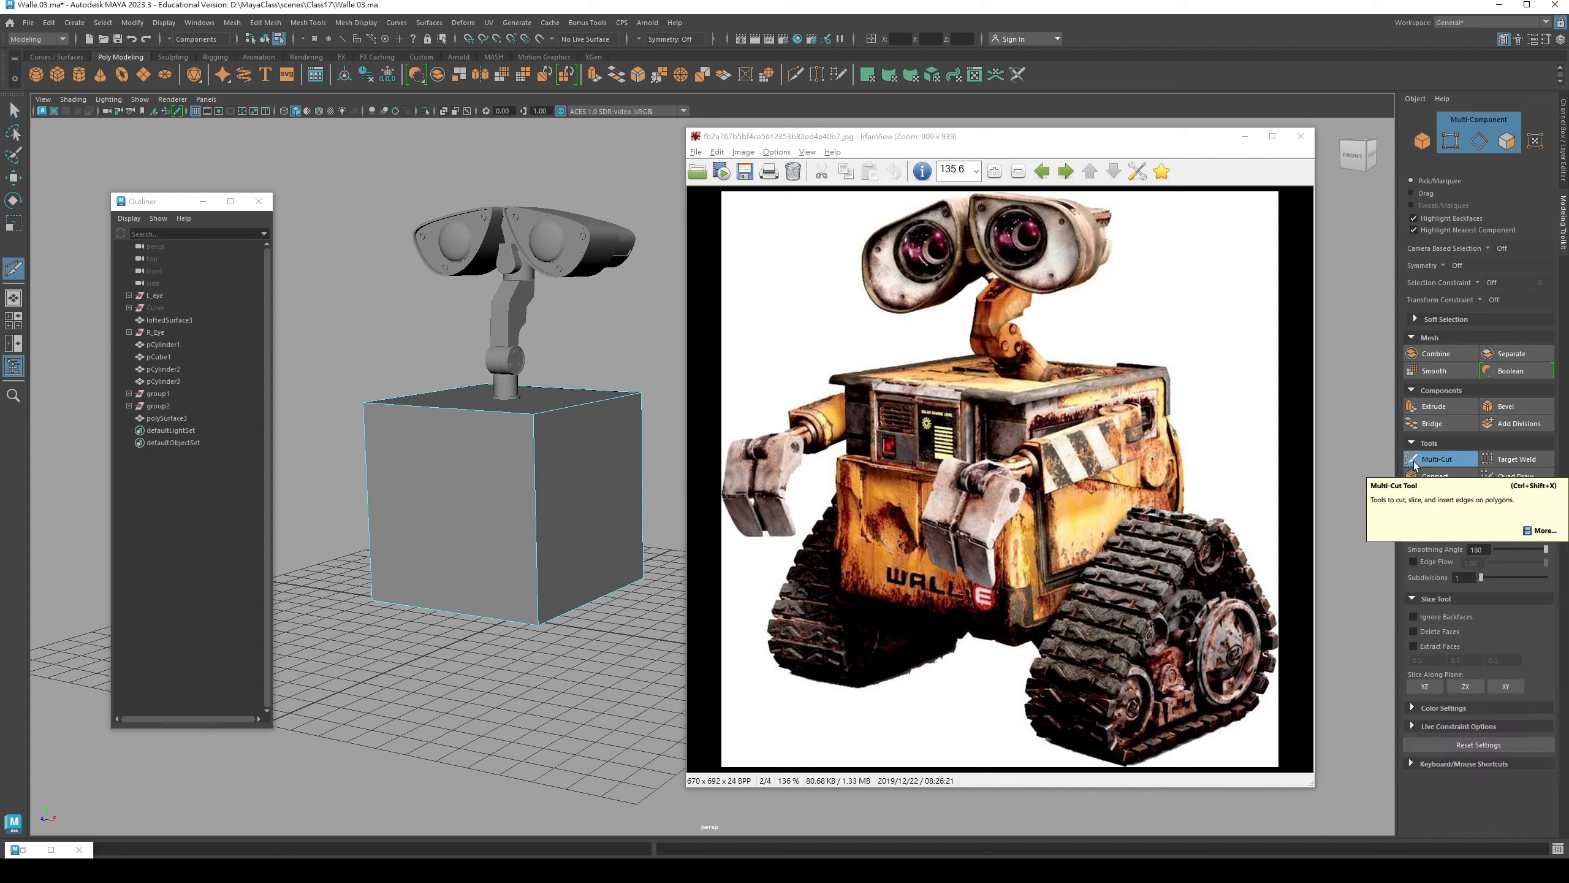
{"action": "mouse_move", "coordinate": [574, 538]}
{"action": "left_mouse_down", "text": "alt"}
{"action": "mouse_move", "coordinate": [543, 543]}
{"action": "mouse_move", "coordinate": [570, 547]}
{"action": "mouse_move", "coordinate": [559, 559]}
{"action": "left_mouse_up", "text": "alt"}
{"action": "key", "text": "ctrl"}
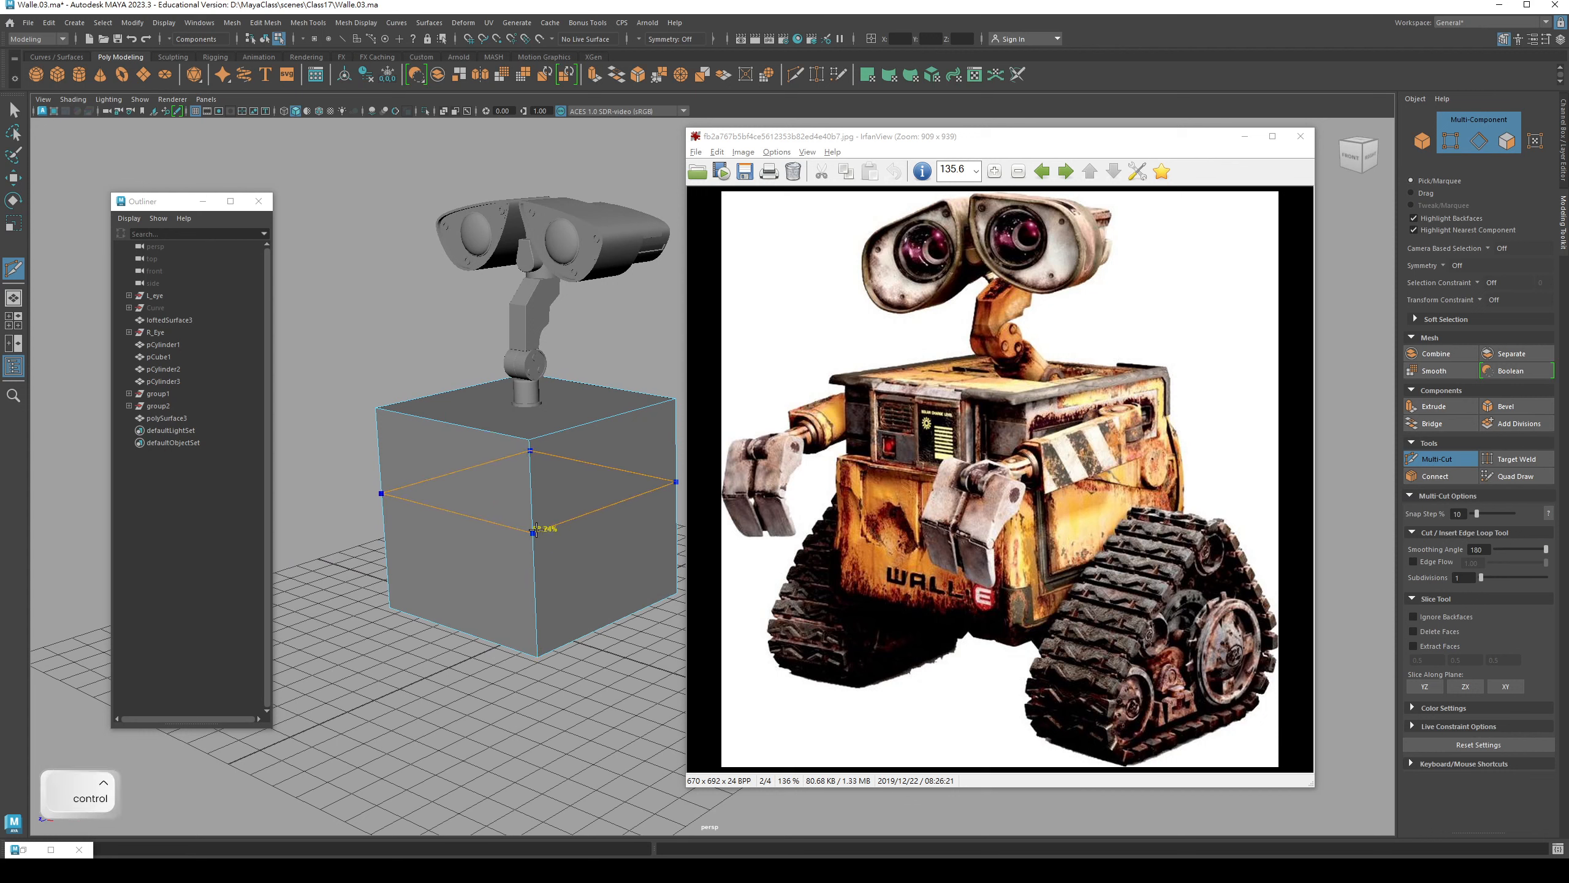
{"action": "left_click", "coordinate": [535, 529]}
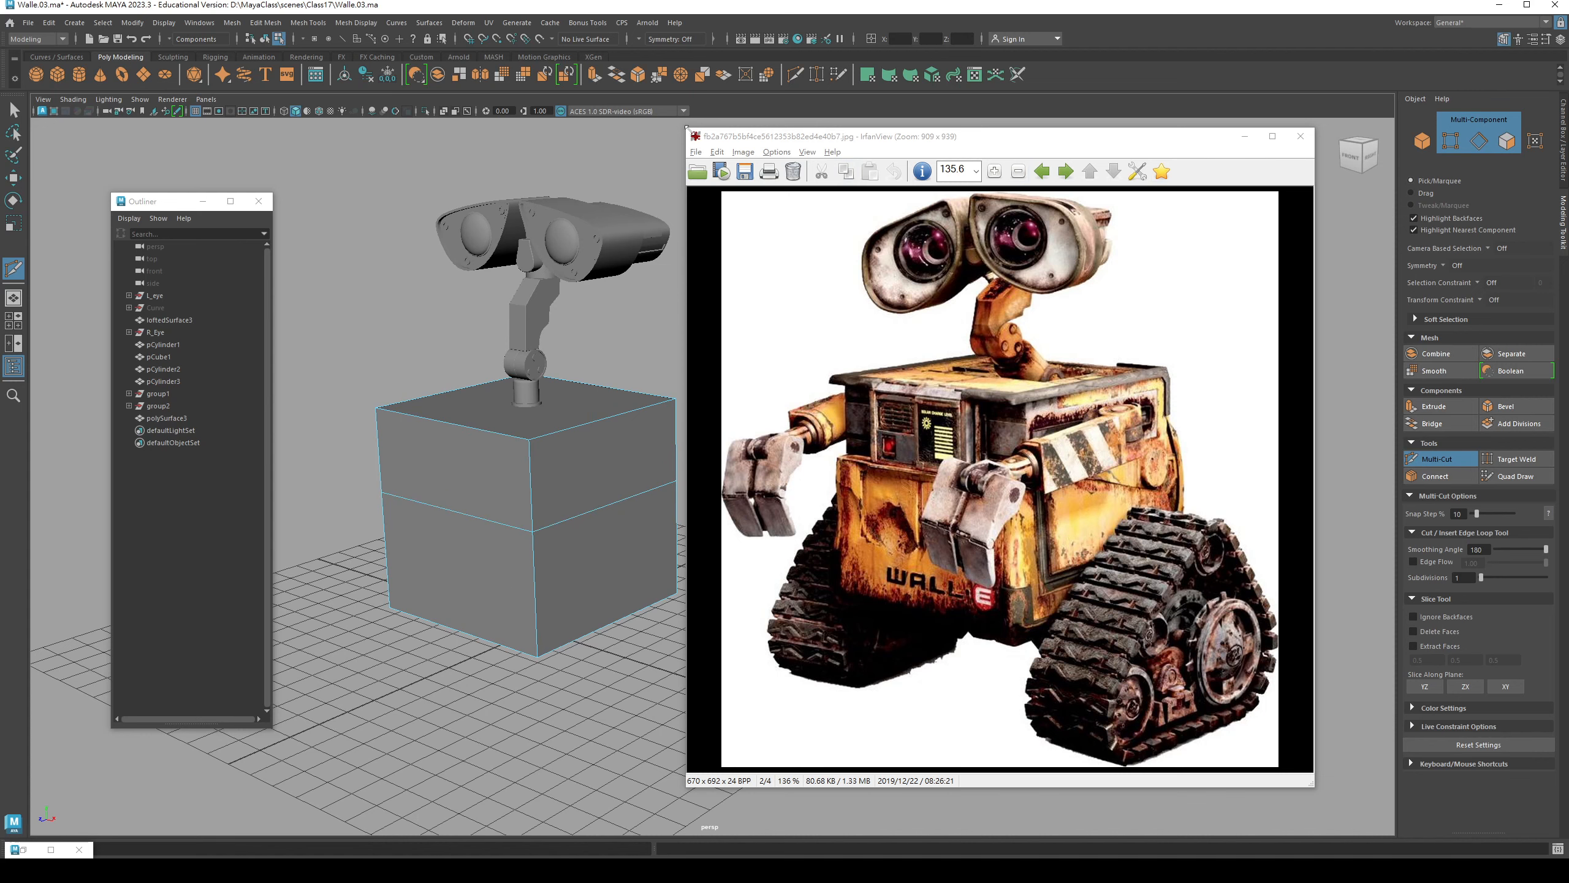
- Shrink the reference photo window to clear the model, and insert a vertical edge loop through the middle of the body's front
{"action": "left_click_drag", "start_coordinate": [687, 128], "coordinate": [873, 346]}
{"action": "left_click_drag", "start_coordinate": [967, 359], "coordinate": [1062, 405]}
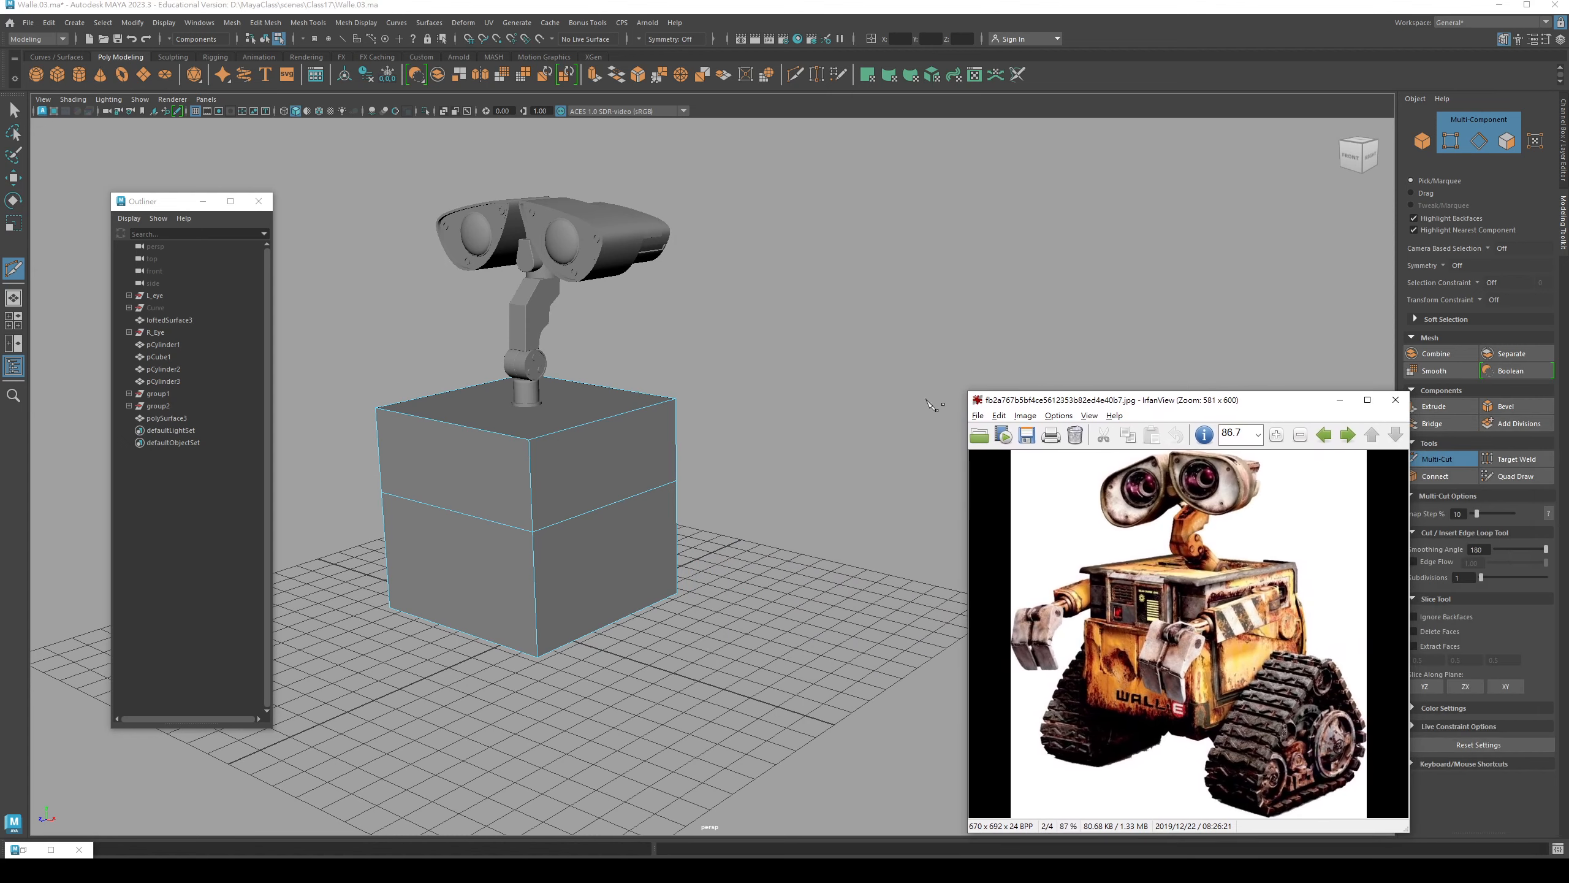
{"action": "left_click_drag", "start_coordinate": [575, 498], "coordinate": [637, 494], "text": "alt"}
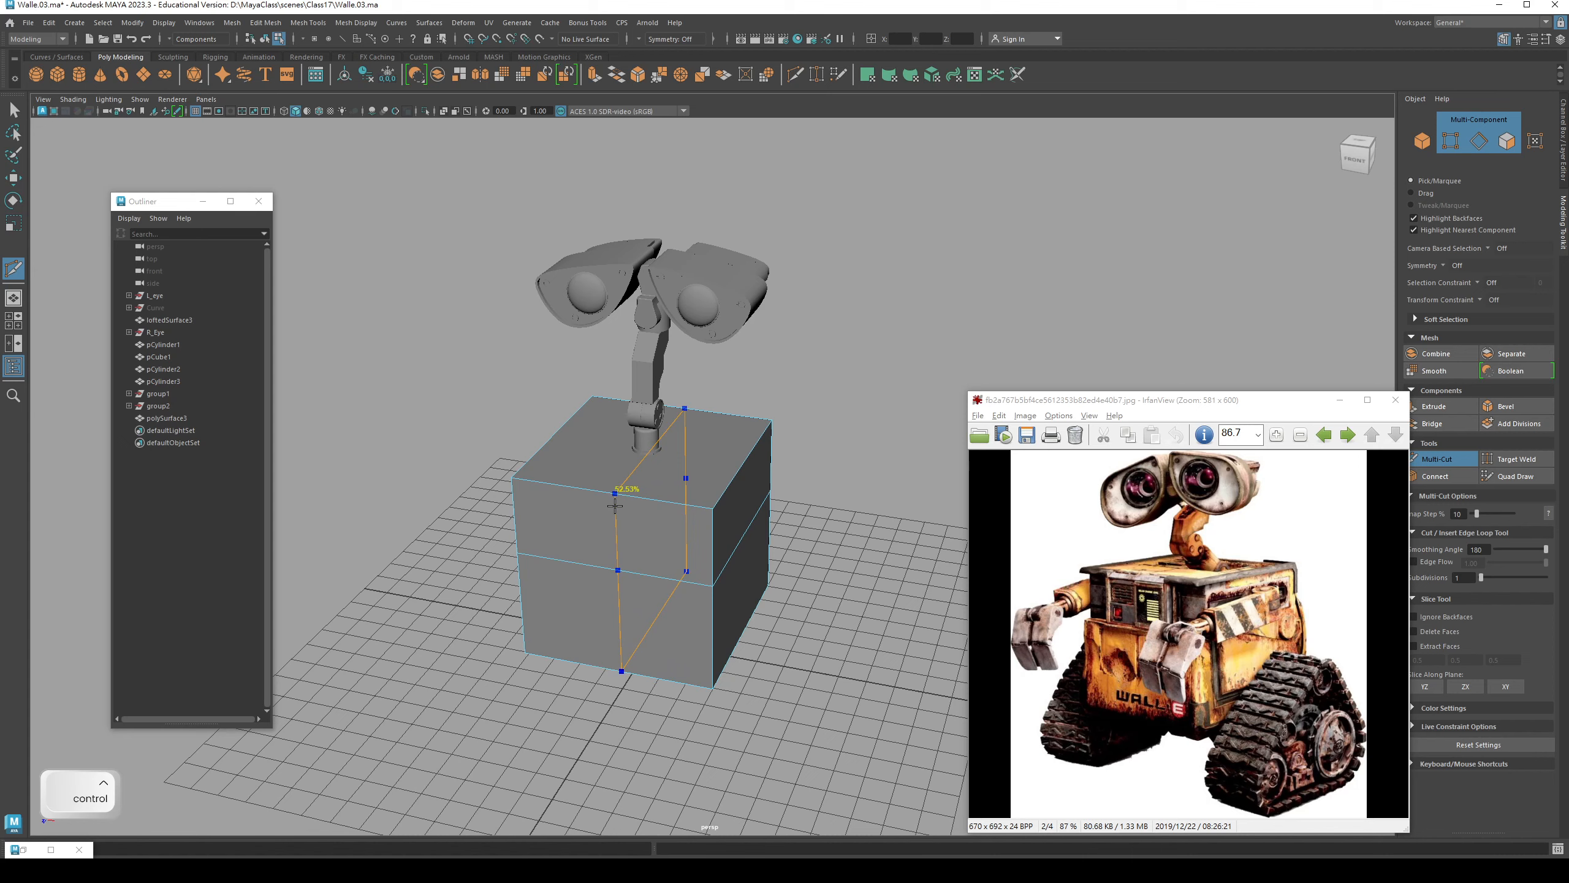
{"action": "left_click", "coordinate": [615, 506], "text": "ctrl"}
{"action": "left_click_drag", "start_coordinate": [615, 505], "coordinate": [700, 561], "text": "alt"}
{"action": "left_click", "coordinate": [640, 486]}
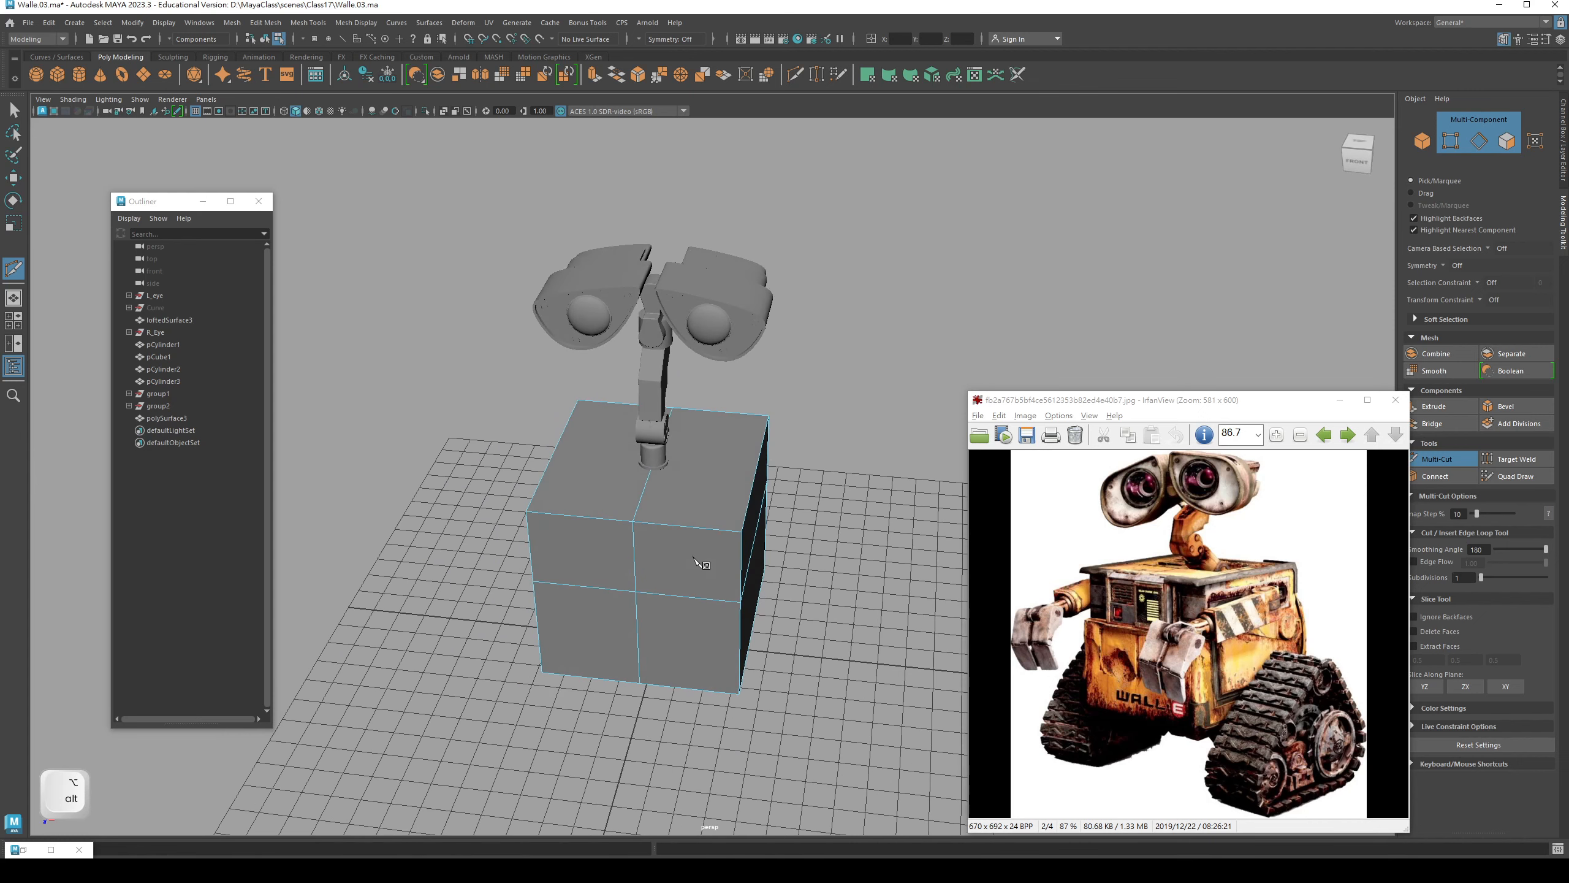
- Enlarge the reference photo on the robot's body, and insert a vertical edge loop midway on each side of the body's center loop
{"action": "scroll", "coordinate": [701, 561], "scroll_direction": "up", "scroll_amount": 3}
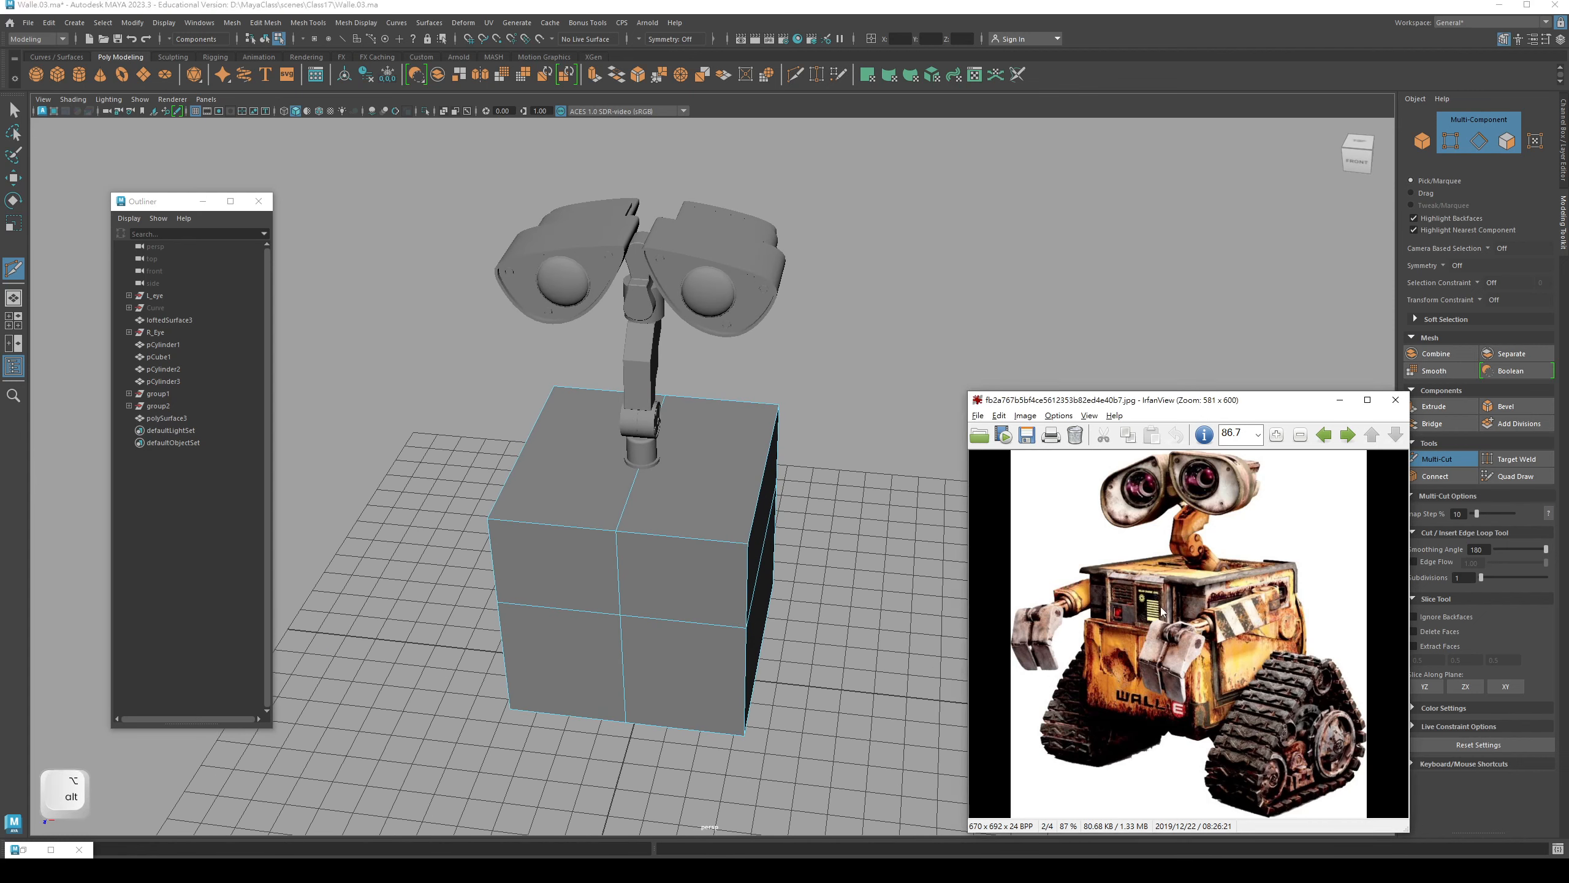
{"action": "key", "text": "plus"}
{"action": "key", "text": "plus"}
{"action": "key", "text": "plus"}
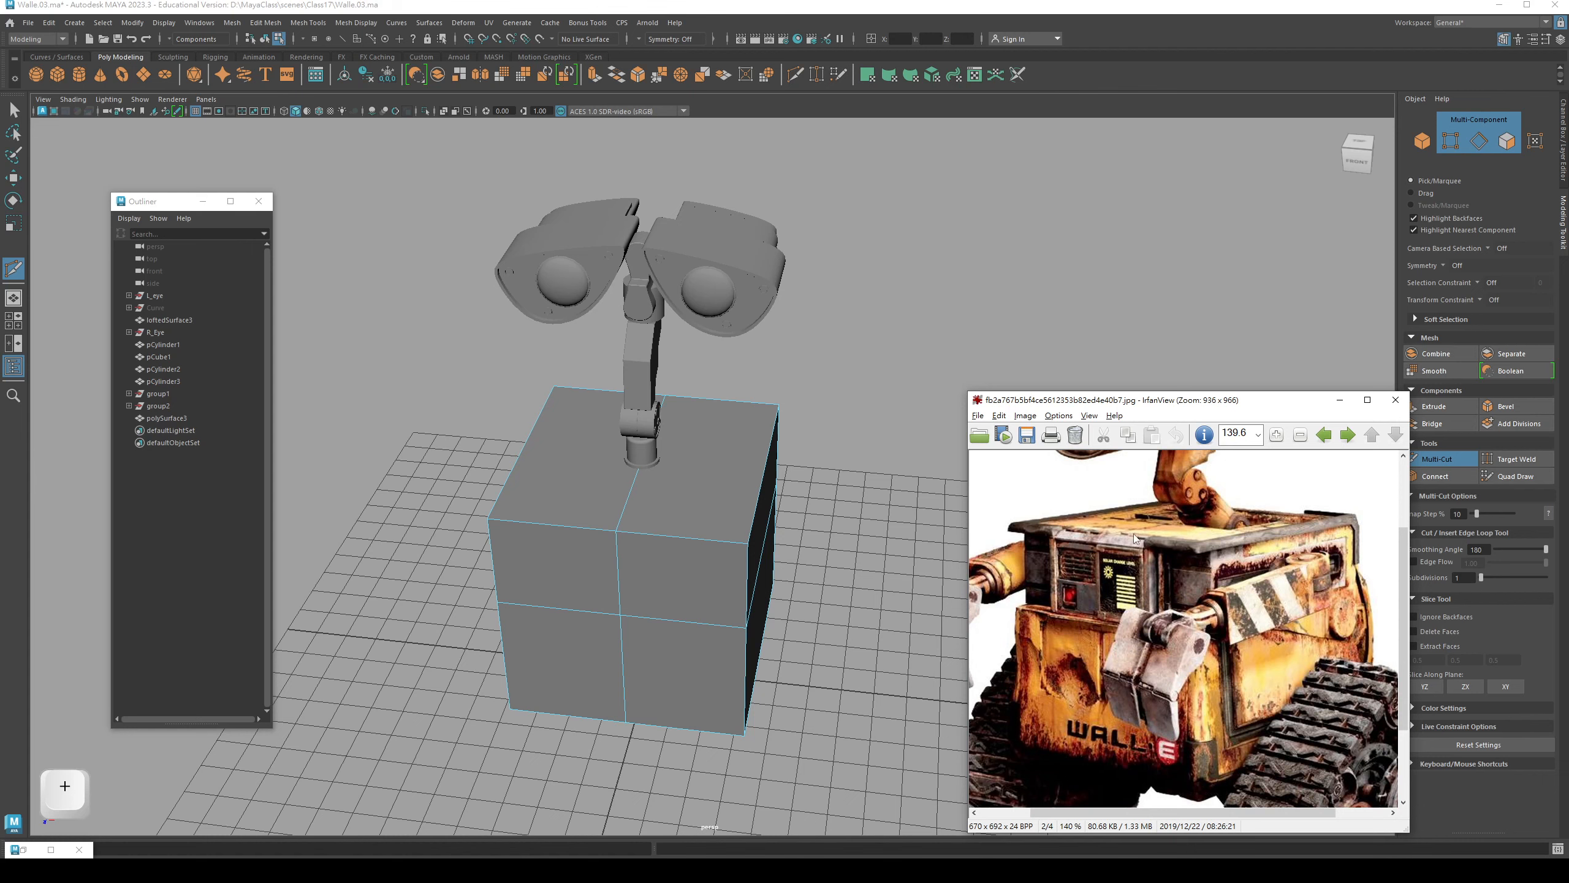
{"action": "middle_click_drag", "start_coordinate": [643, 575], "coordinate": [608, 580], "text": "alt"}
{"action": "mouse_move", "coordinate": [609, 579]}
{"action": "left_mouse_down", "text": "alt"}
{"action": "mouse_move", "coordinate": [588, 554]}
{"action": "mouse_move", "coordinate": [603, 561]}
{"action": "left_mouse_up", "text": "alt"}
{"action": "left_click", "coordinate": [420, 506]}
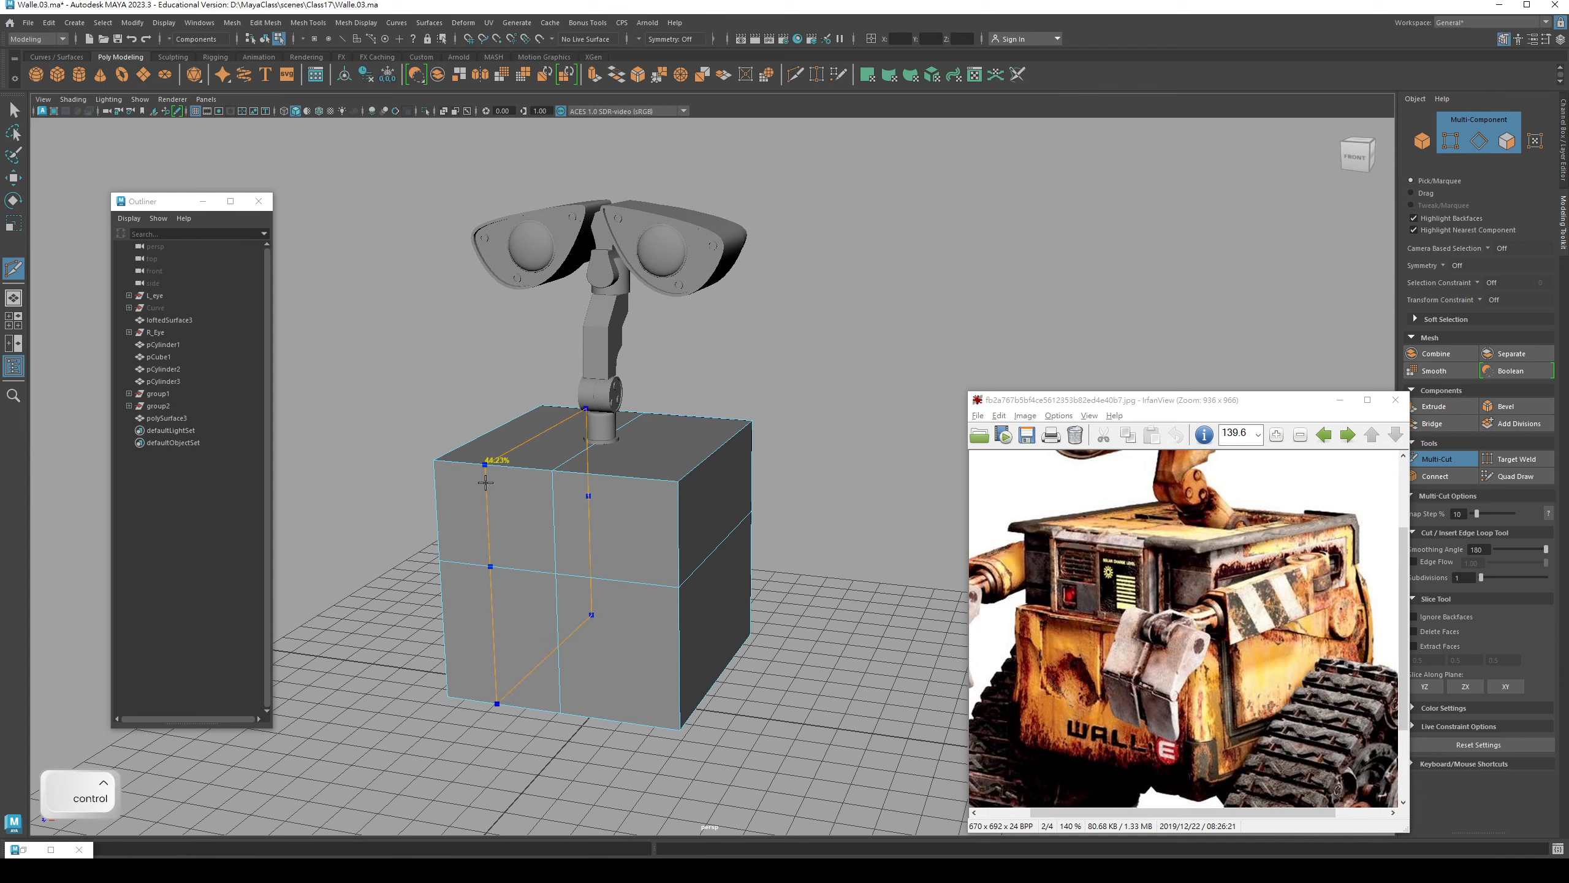
{"action": "left_click", "coordinate": [485, 482], "text": "ctrl"}
{"action": "left_click", "coordinate": [606, 557], "text": "ctrl"}
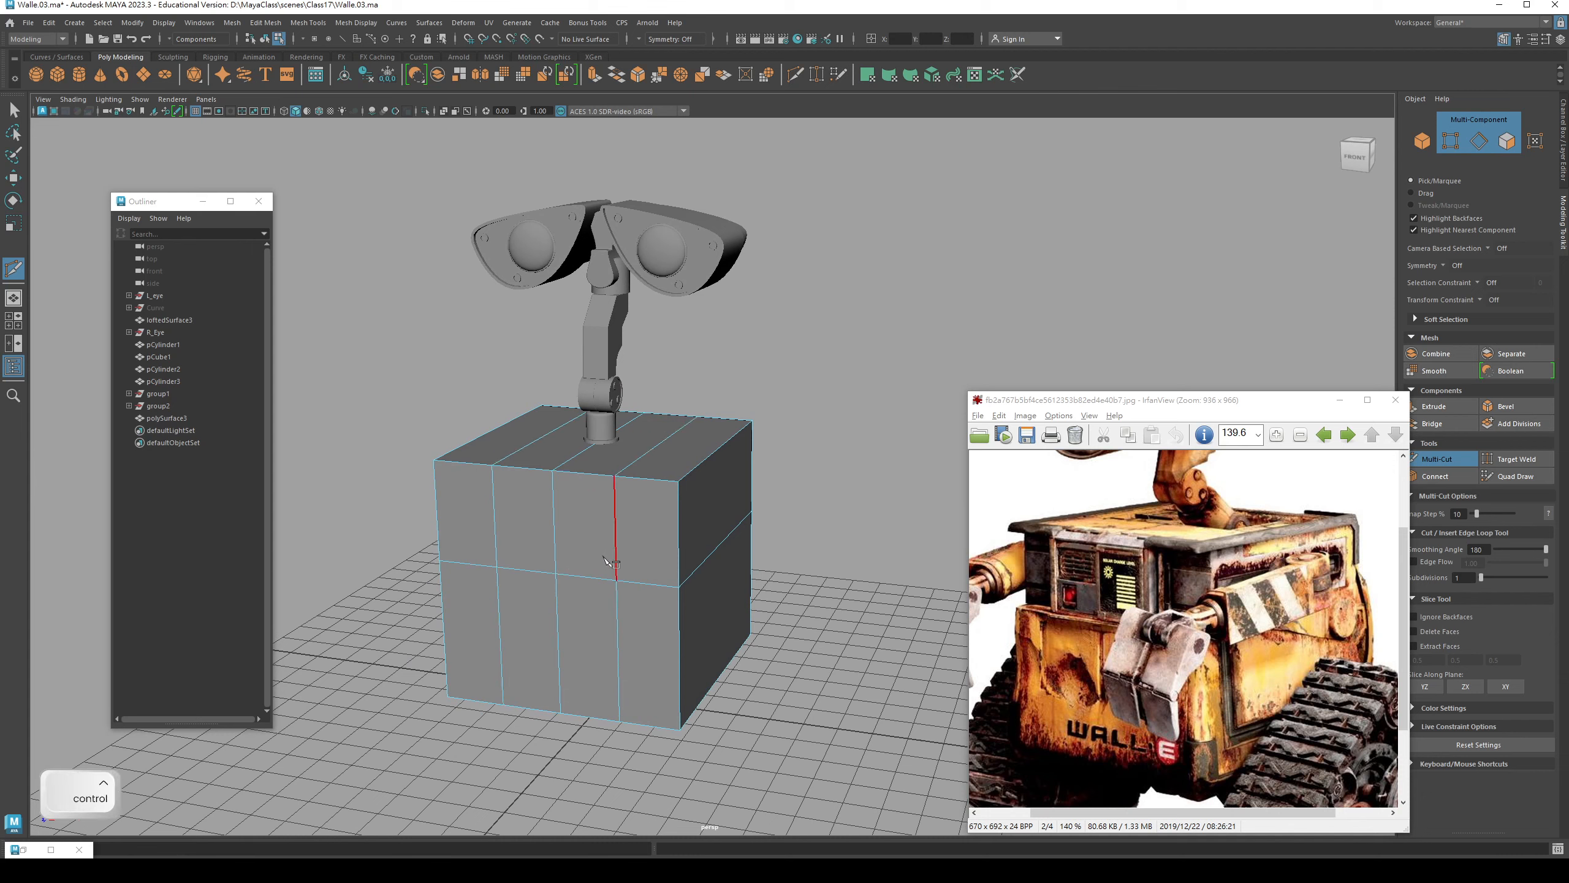
{"action": "left_click_drag", "start_coordinate": [606, 562], "coordinate": [613, 503], "text": "alt"}
- Select the two vertical edge loops flanking the body's center loop and scale them apart toward the cube's sides
{"action": "key", "text": "q"}
{"action": "right_click_drag", "start_coordinate": [614, 502], "coordinate": [620, 471]}
{"action": "double_click", "coordinate": [565, 519]}
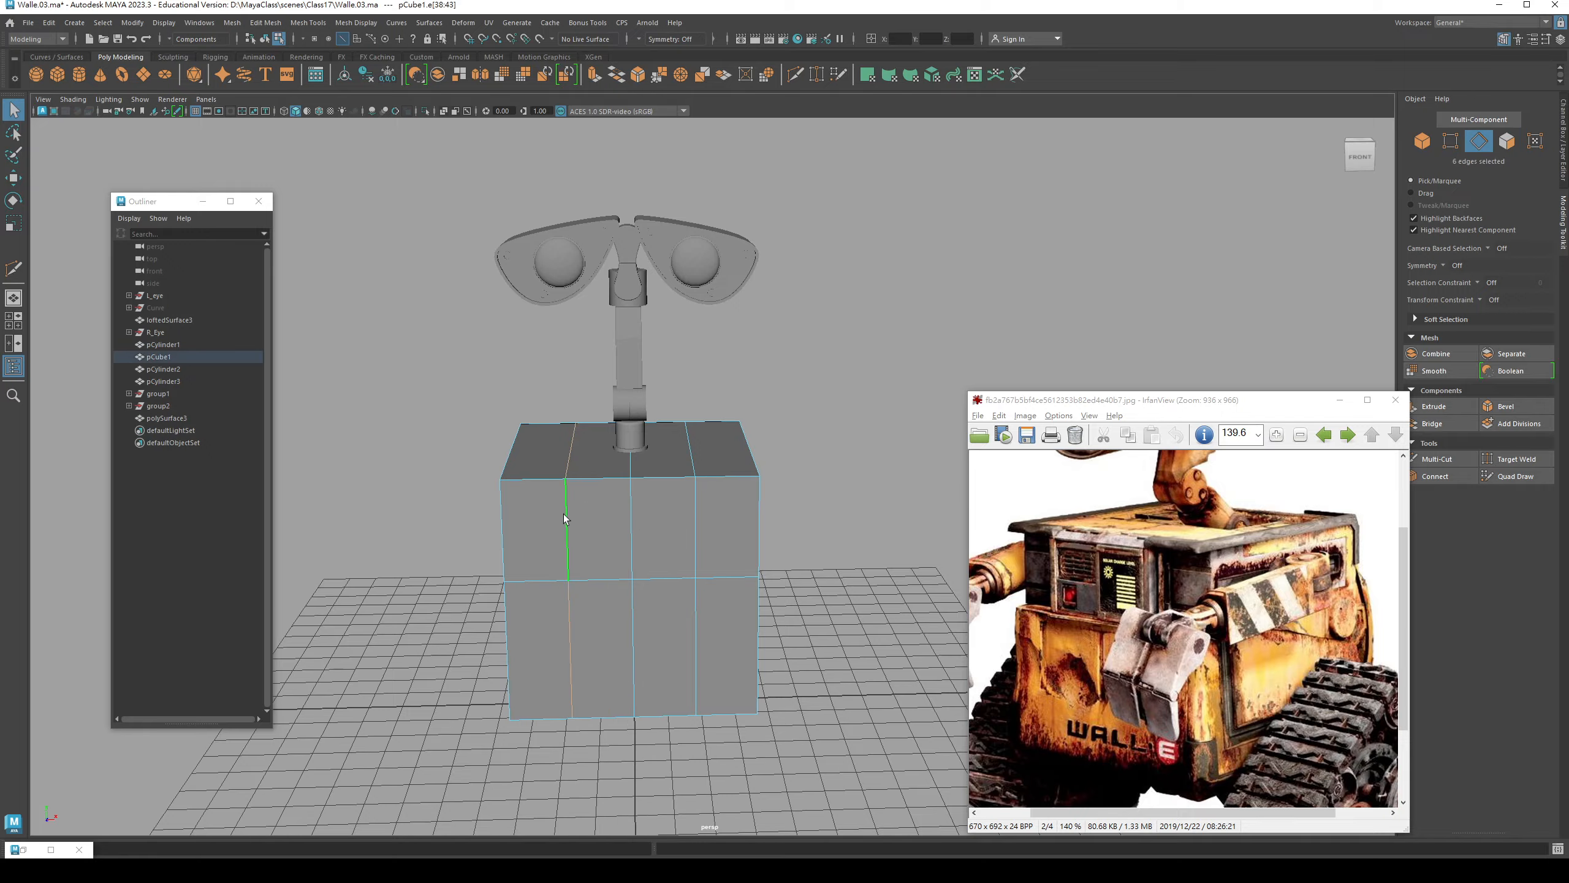
{"action": "double_click", "coordinate": [697, 531], "text": "shift"}
{"action": "left_click_drag", "start_coordinate": [699, 532], "coordinate": [523, 521], "text": "alt"}
{"action": "key", "text": "r"}
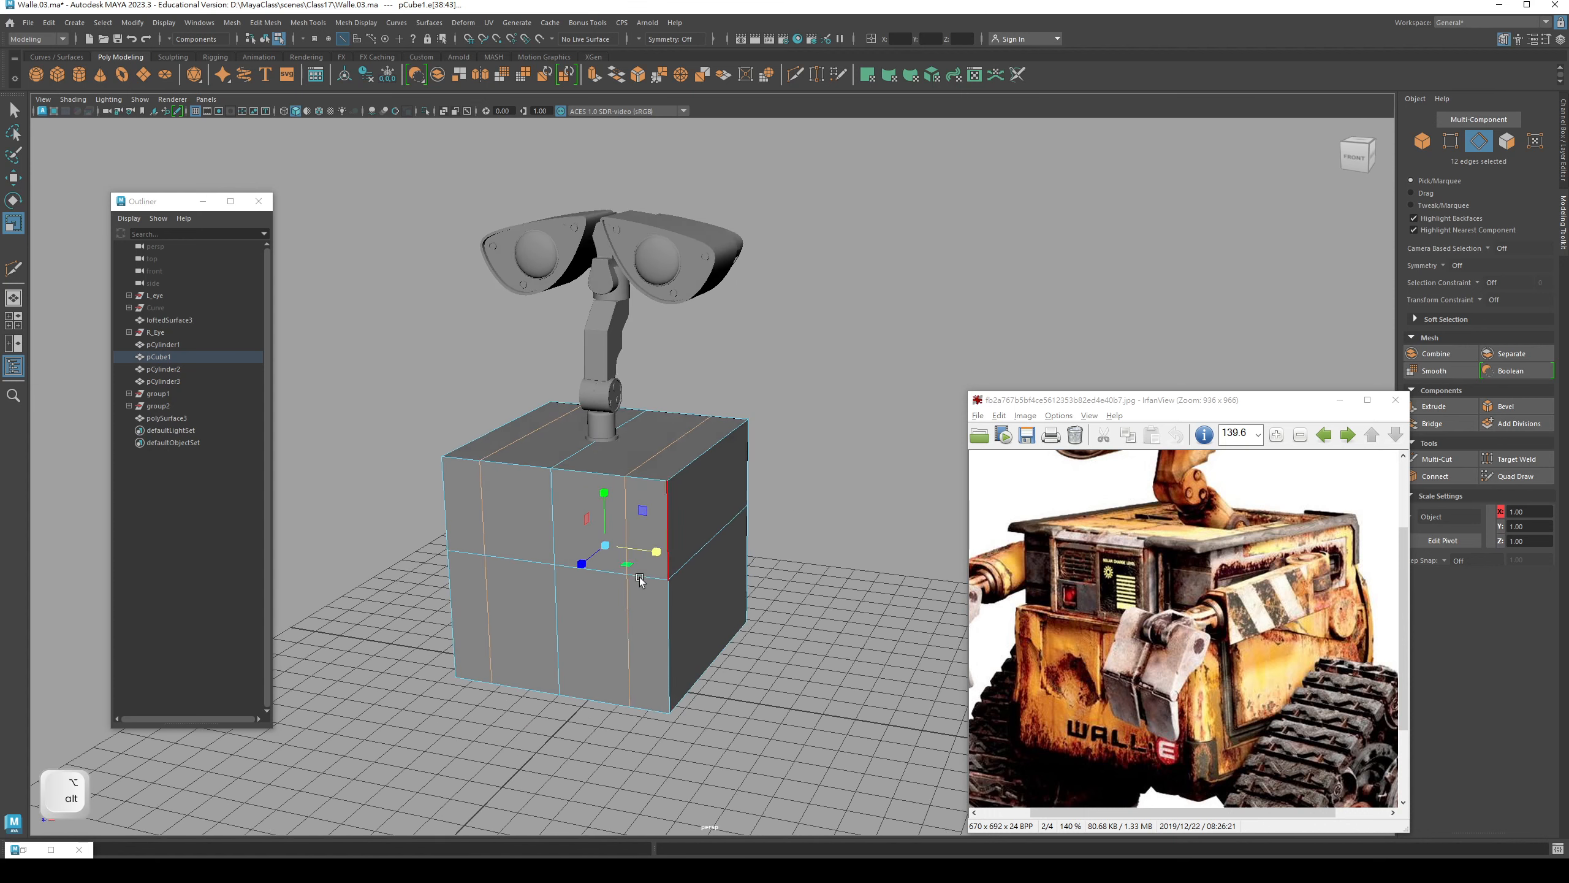
{"action": "right_click_drag", "start_coordinate": [518, 502], "coordinate": [521, 517]}
{"action": "left_click", "coordinate": [520, 517], "text": "shift"}
{"action": "left_click", "coordinate": [573, 525], "text": "shift"}
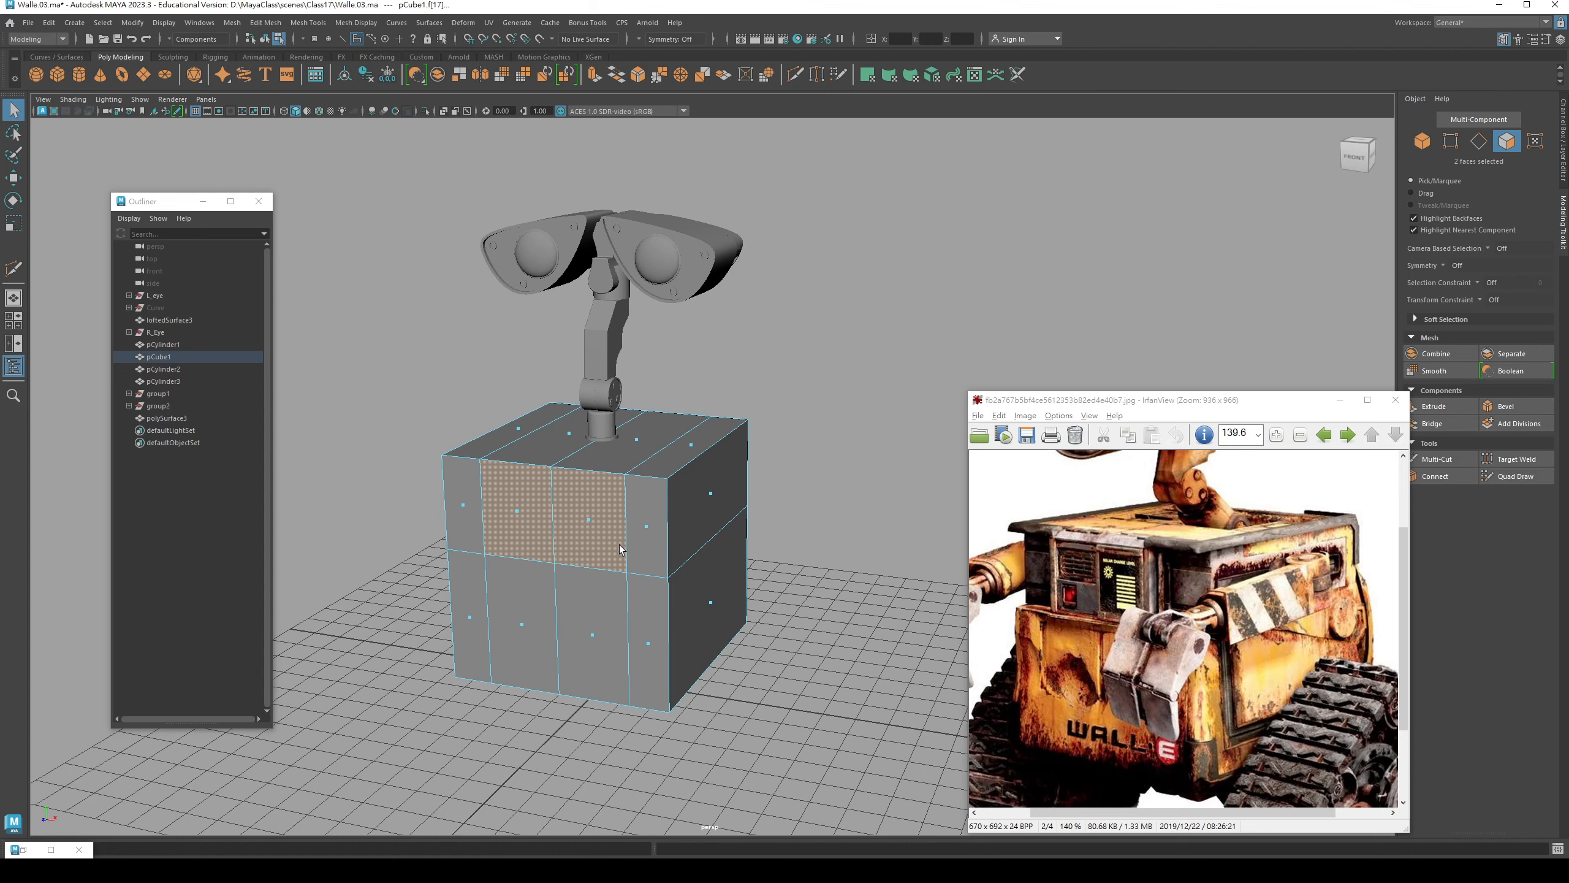
- Extrude all faces of the body cube's lower half outward with a thickness of 0.15
{"action": "left_click_drag", "start_coordinate": [619, 544], "coordinate": [766, 718], "text": "alt"}
{"action": "left_click", "coordinate": [426, 540]}
{"action": "mouse_move", "coordinate": [766, 719]}
{"action": "left_mouse_down", "text": "alt"}
{"action": "mouse_move", "coordinate": [771, 772]}
{"action": "mouse_move", "coordinate": [763, 711]}
{"action": "left_mouse_up", "text": "alt"}
{"action": "left_click", "coordinate": [1444, 409]}
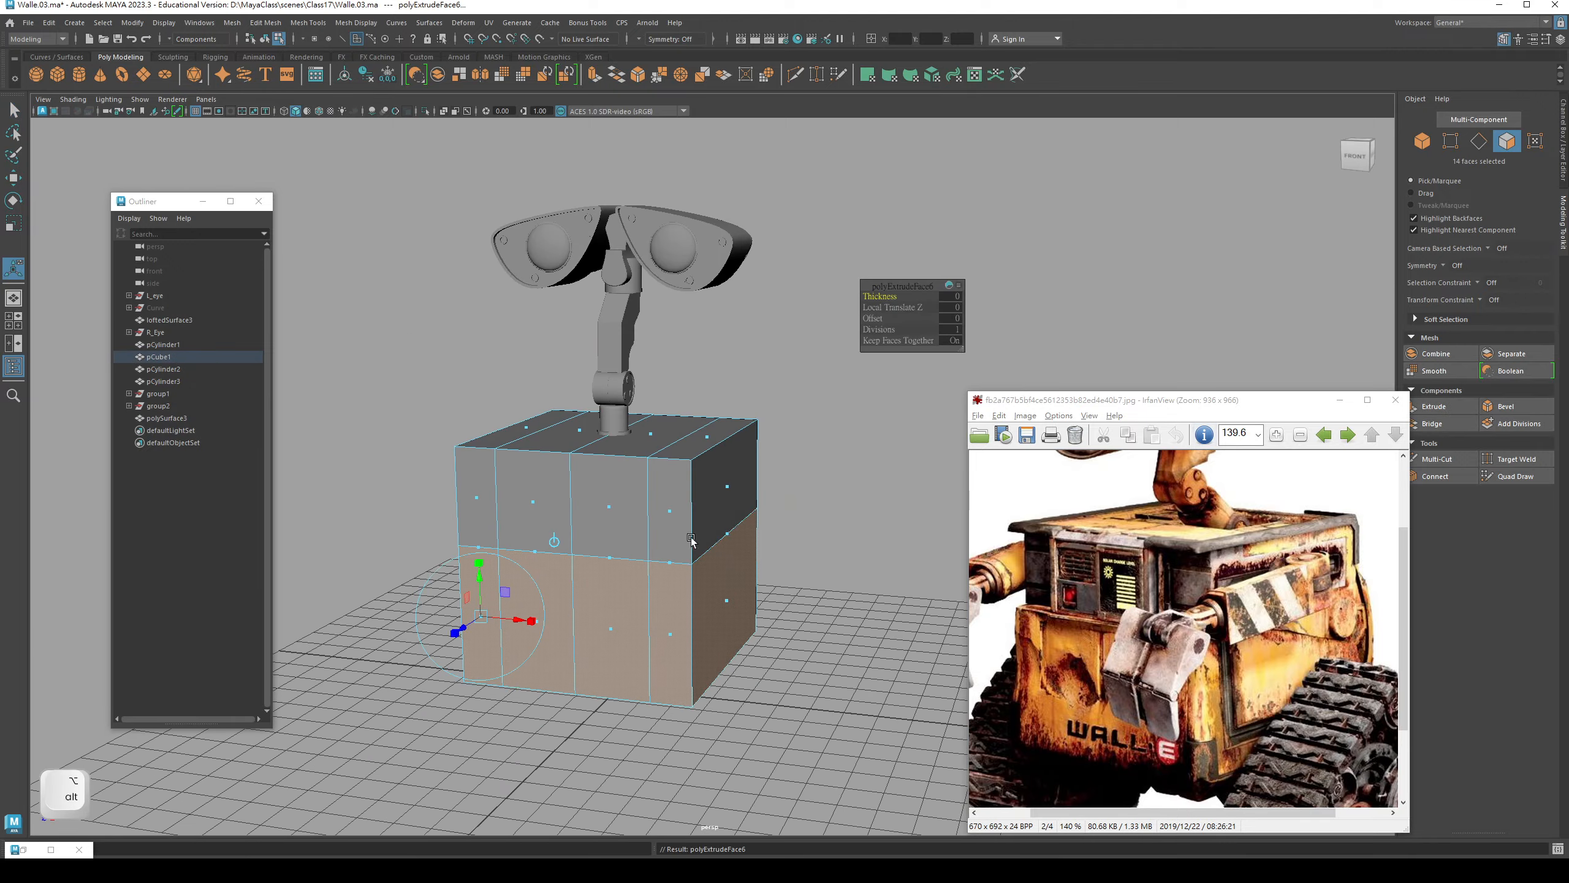
{"action": "left_click_drag", "start_coordinate": [689, 537], "coordinate": [690, 556], "text": "alt"}
{"action": "right_click_drag", "start_coordinate": [637, 544], "coordinate": [686, 525], "text": "alt"}
{"action": "middle_click_drag", "start_coordinate": [636, 499], "coordinate": [688, 484], "text": "alt"}
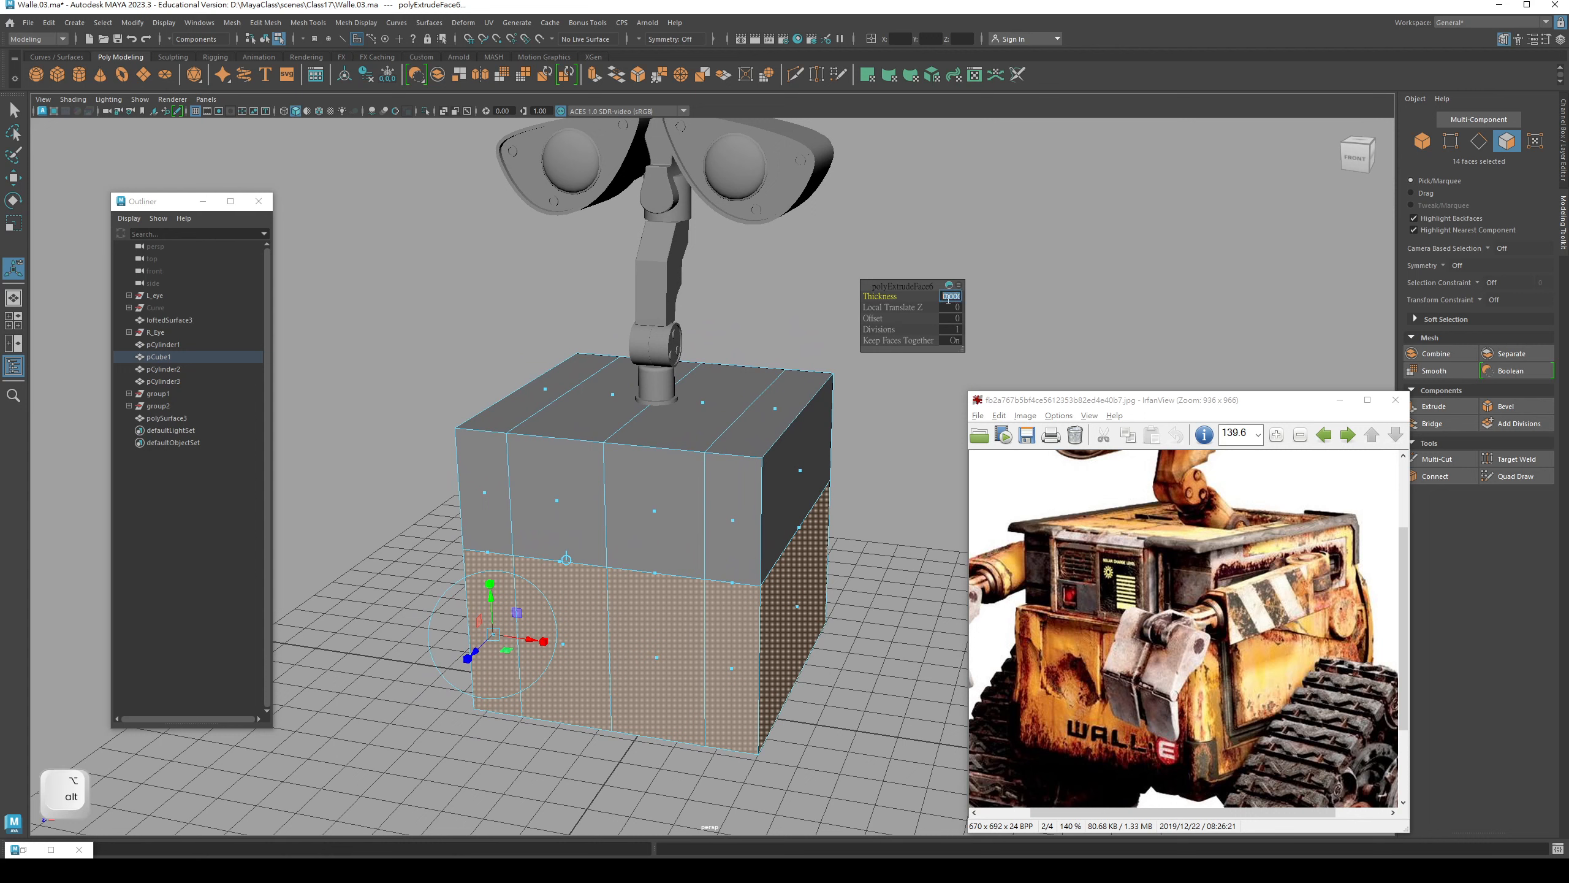
{"action": "type", "text": "."}
{"action": "key", "text": "Return"}
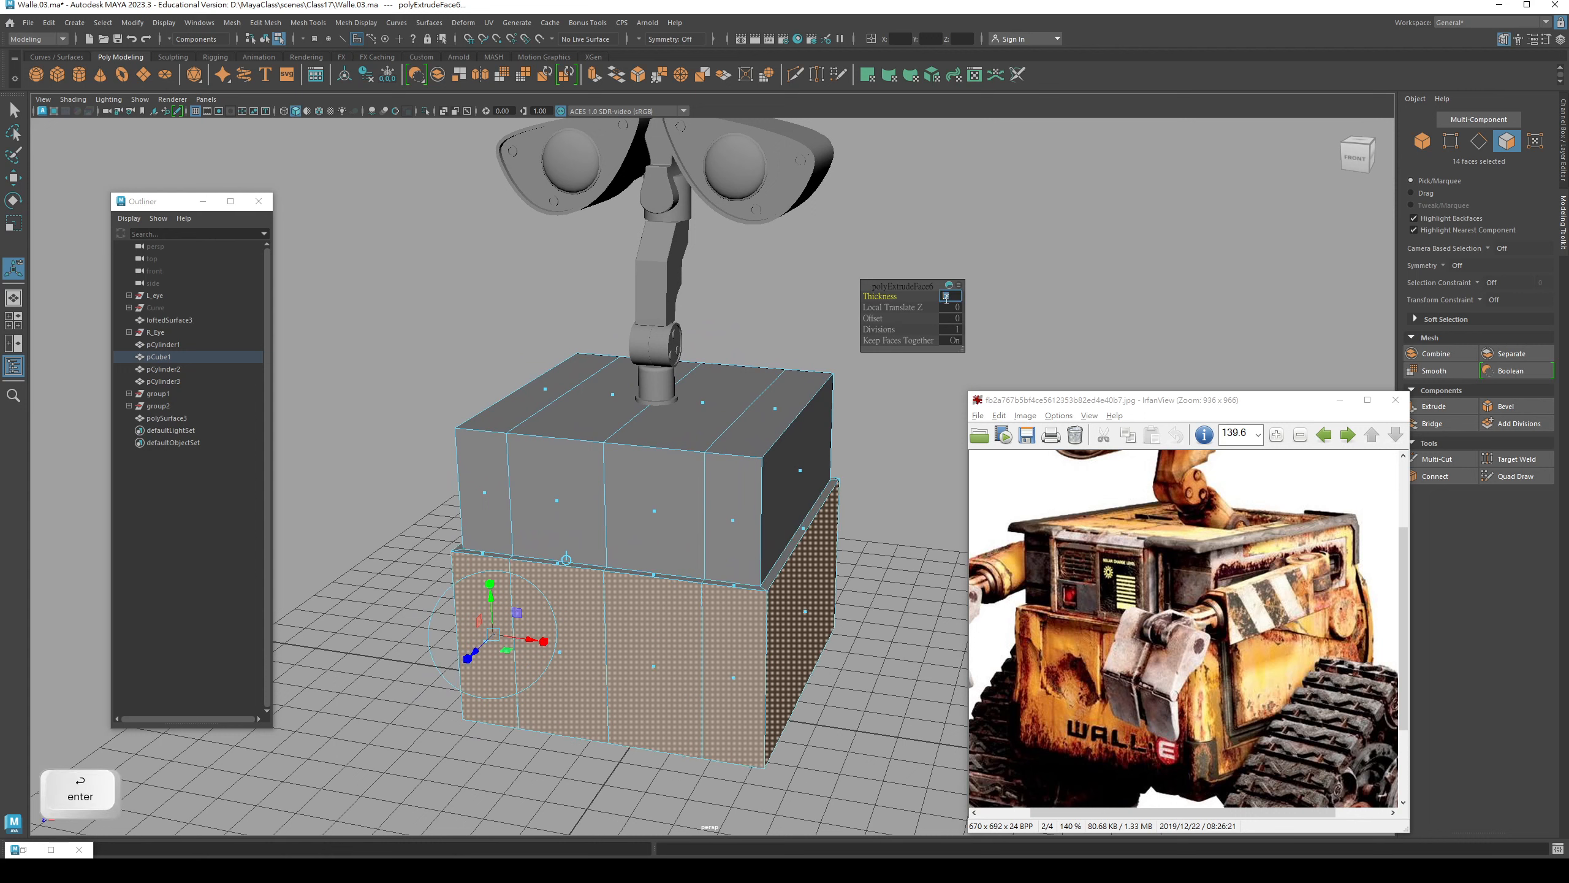
{"action": "type", "text": ".1"}
{"action": "key", "text": "Return"}
{"action": "type", "text": ".15"}
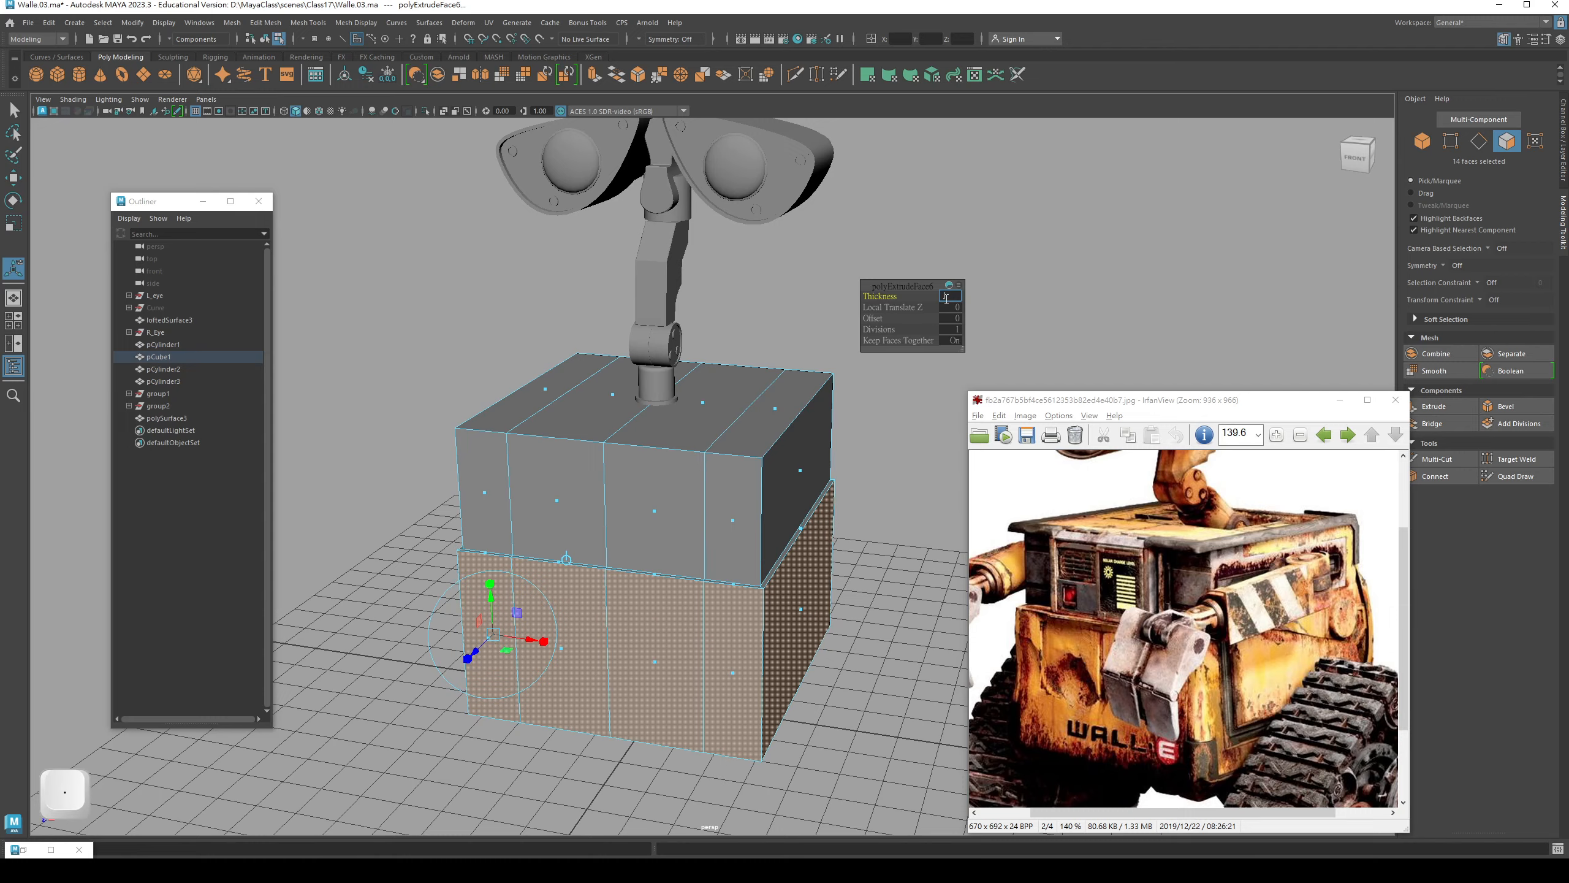
{"action": "key", "text": "Return"}
{"action": "left_click_drag", "start_coordinate": [577, 384], "coordinate": [530, 414], "text": "alt"}
{"action": "right_click_drag", "start_coordinate": [530, 413], "coordinate": [700, 496], "text": "alt"}
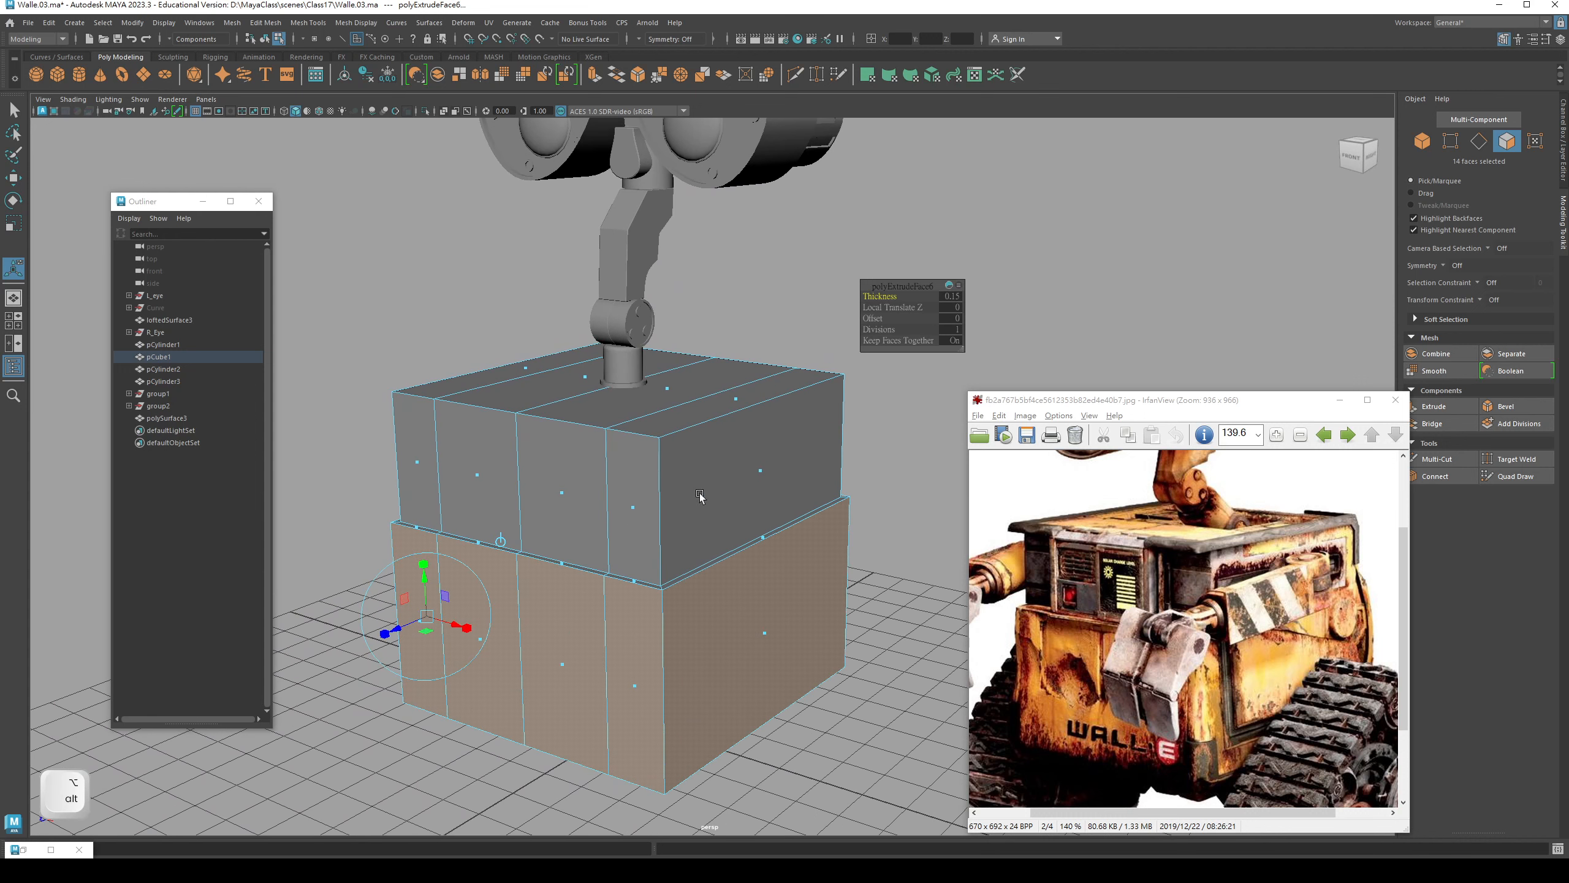
{"action": "left_click", "coordinate": [299, 360]}
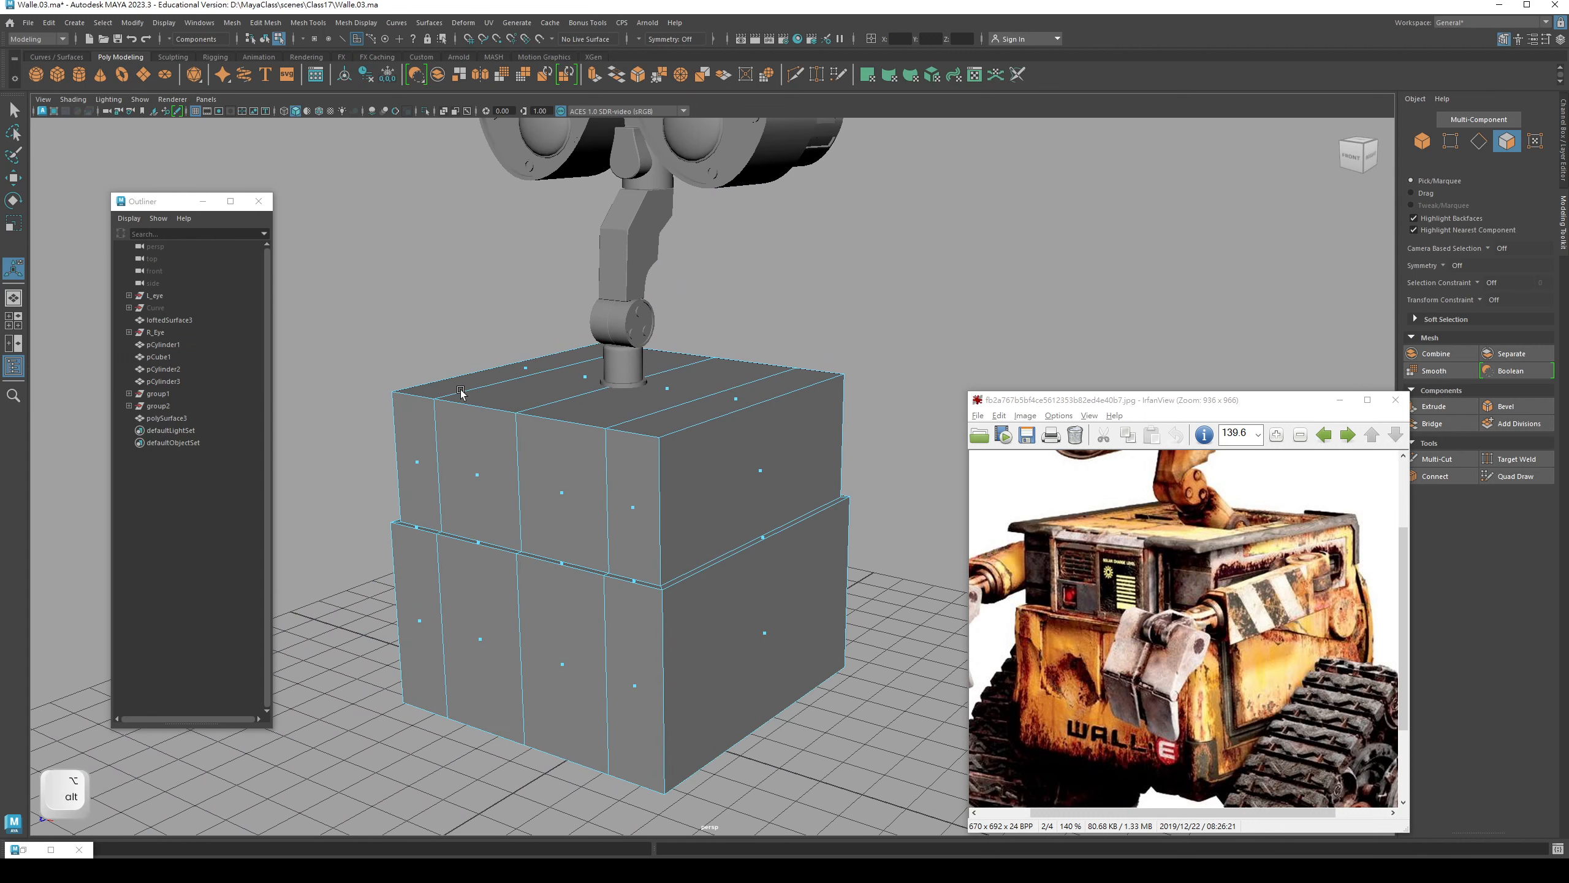
- Insert a horizontal edge loop just below the body's top edge with Multi-Cut to form a thin rim band
{"action": "key", "text": "q"}
{"action": "left_click", "coordinate": [1432, 459]}
{"action": "left_click_drag", "start_coordinate": [803, 457], "coordinate": [772, 399], "text": "alt"}
{"action": "right_click_drag", "start_coordinate": [772, 398], "coordinate": [800, 424], "text": "alt"}
{"action": "middle_click_drag", "start_coordinate": [801, 424], "coordinate": [855, 462], "text": "alt"}
{"action": "key", "text": "ctrl"}
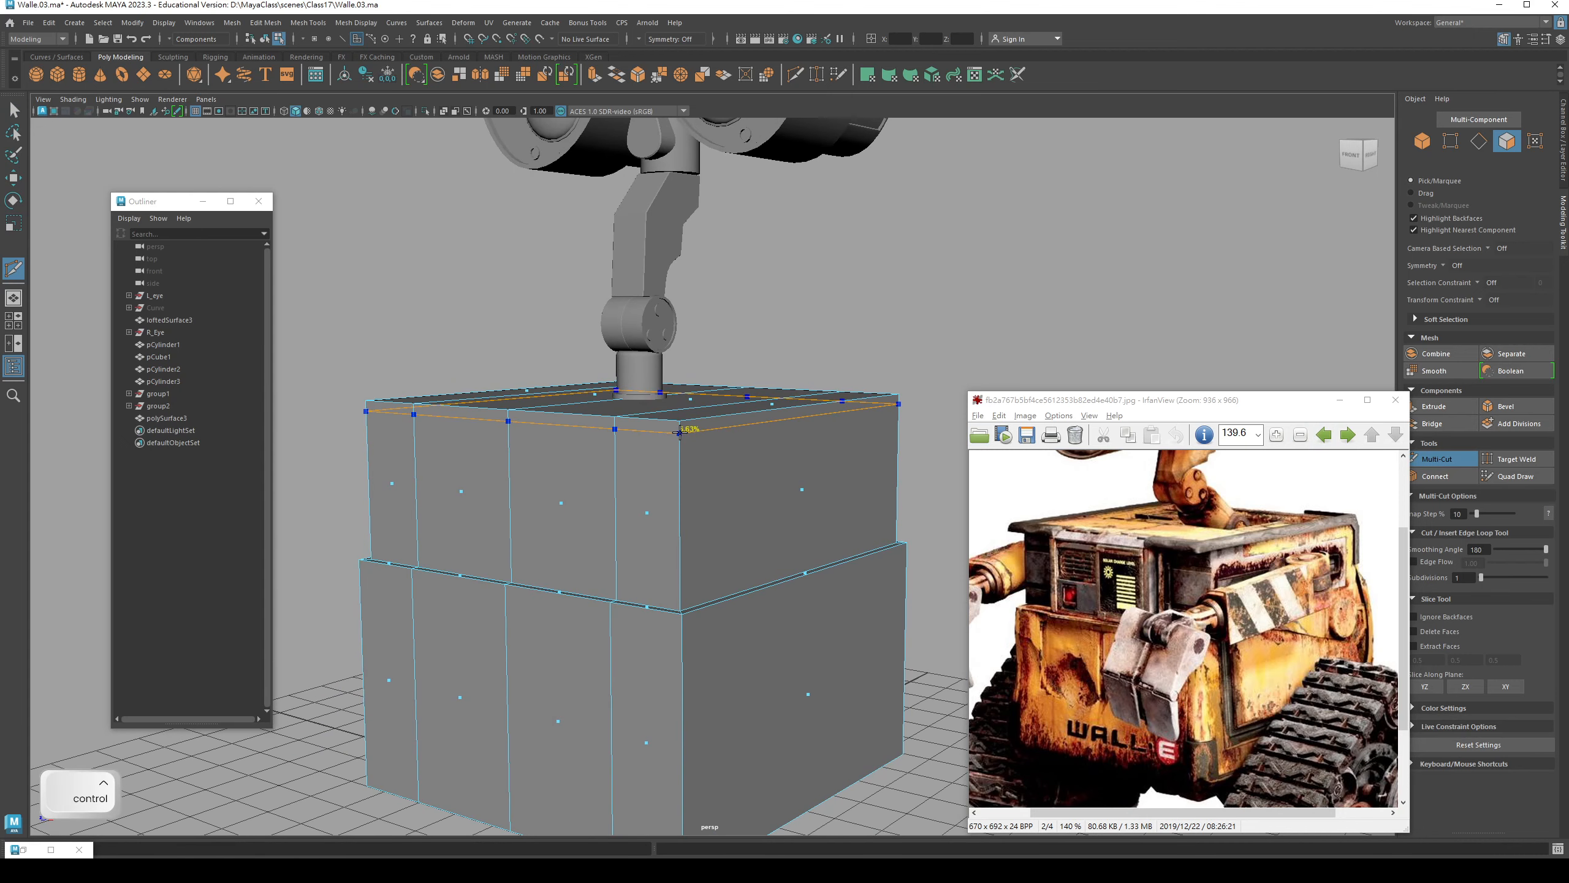
{"action": "left_click", "coordinate": [679, 431], "text": "ctrl"}
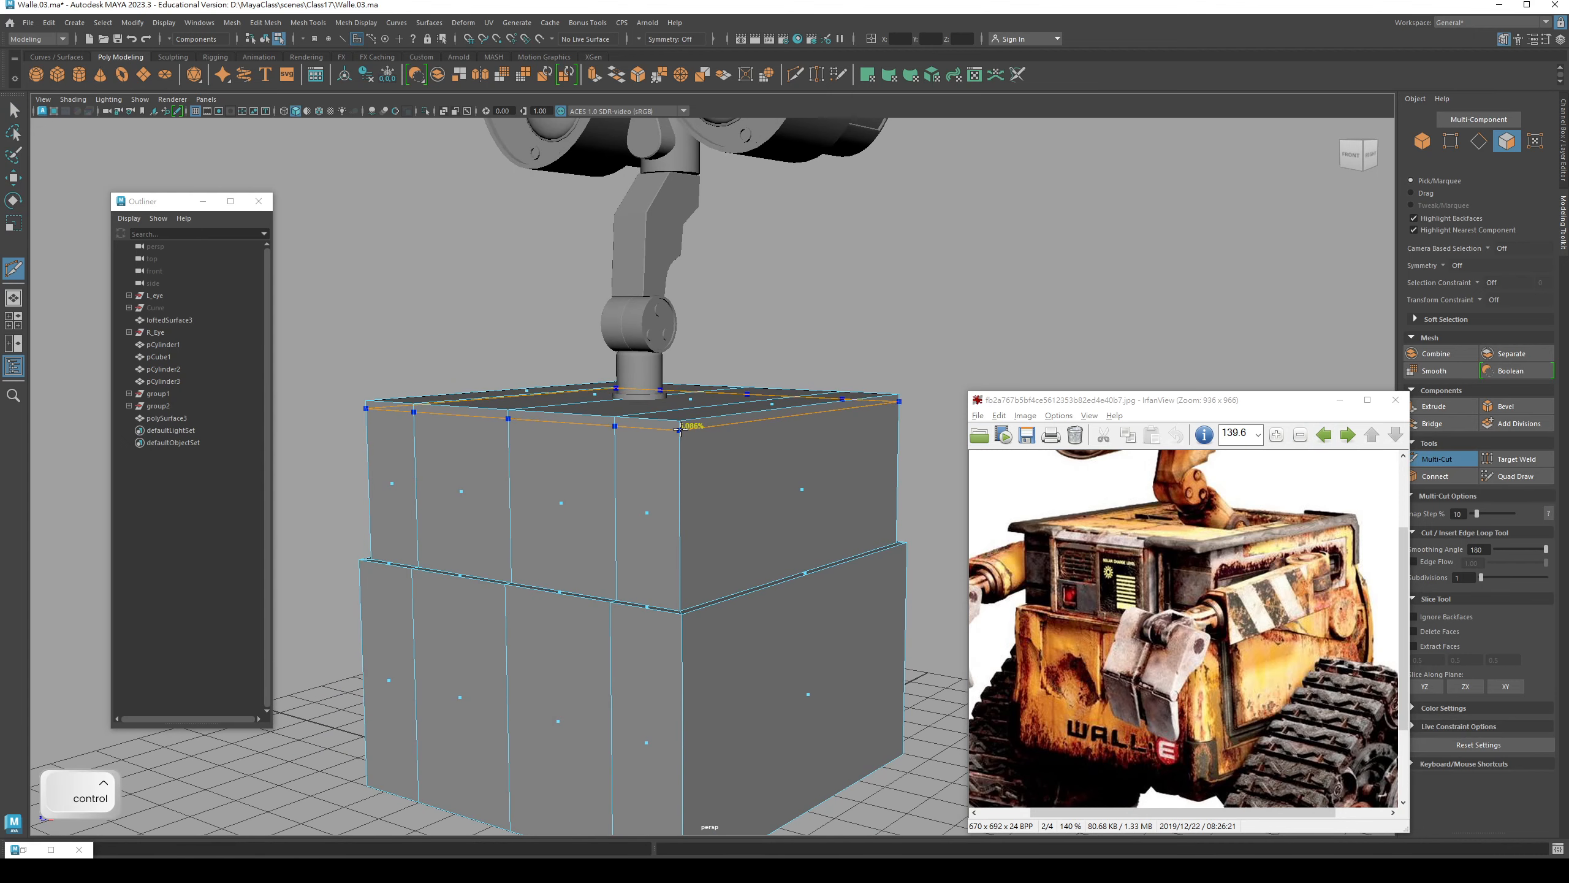
{"action": "left_click_drag", "start_coordinate": [648, 468], "coordinate": [692, 476], "text": "alt"}
{"action": "key", "text": "q"}
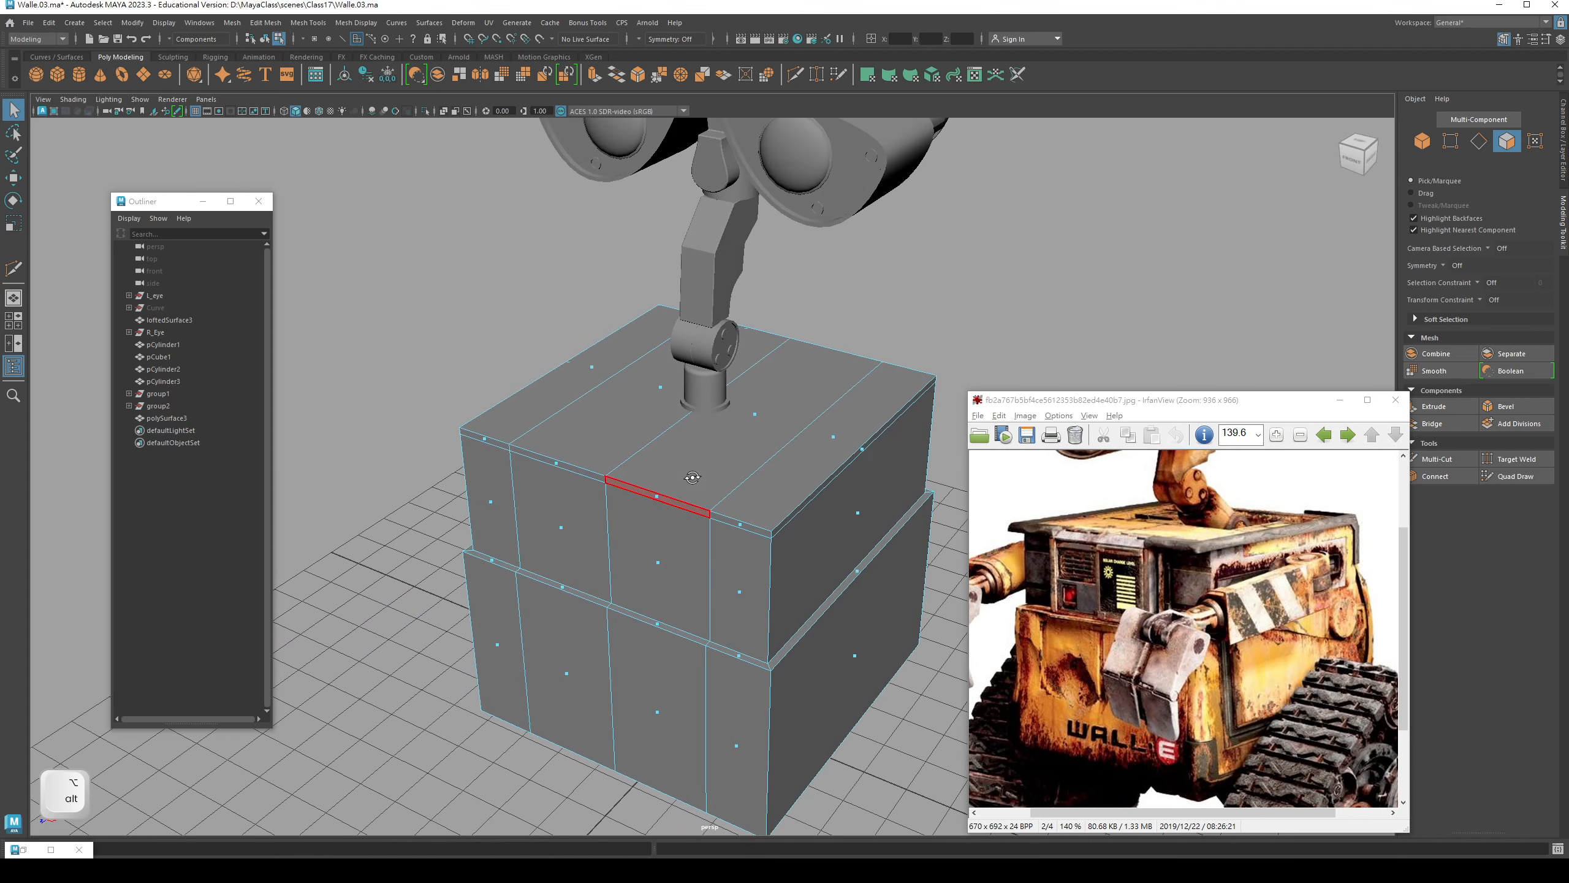
{"action": "left_click", "coordinate": [741, 525]}
{"action": "left_click_drag", "start_coordinate": [742, 525], "coordinate": [726, 382], "text": "alt"}
{"action": "left_click", "coordinate": [701, 448], "text": "shift"}
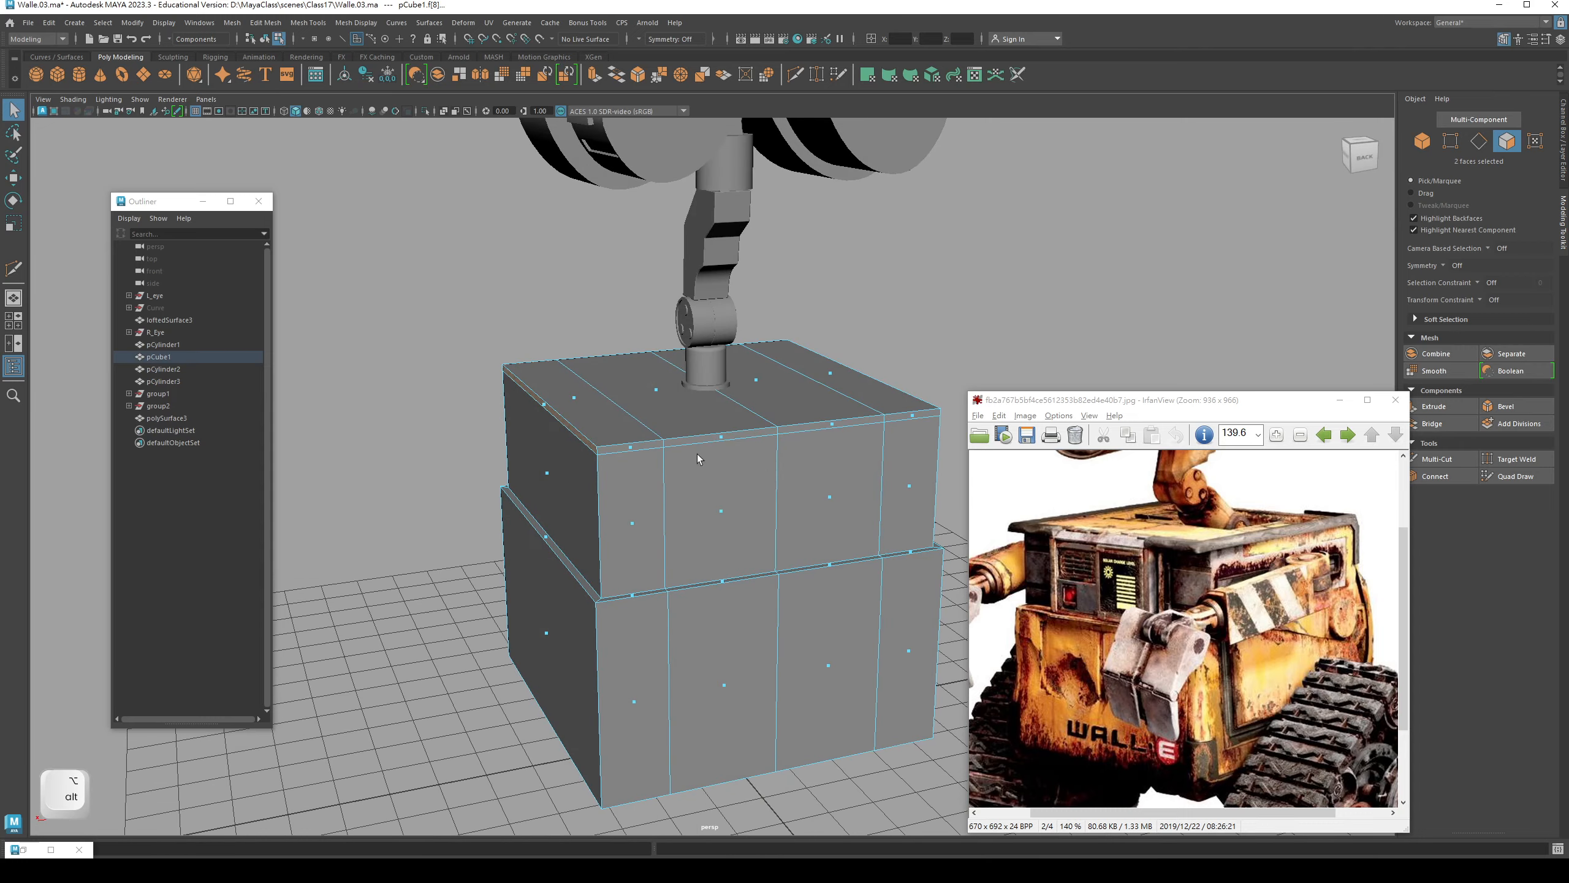
{"action": "left_click", "coordinate": [640, 450], "text": "shift"}
{"action": "left_click_drag", "start_coordinate": [662, 463], "coordinate": [714, 455], "text": "alt"}
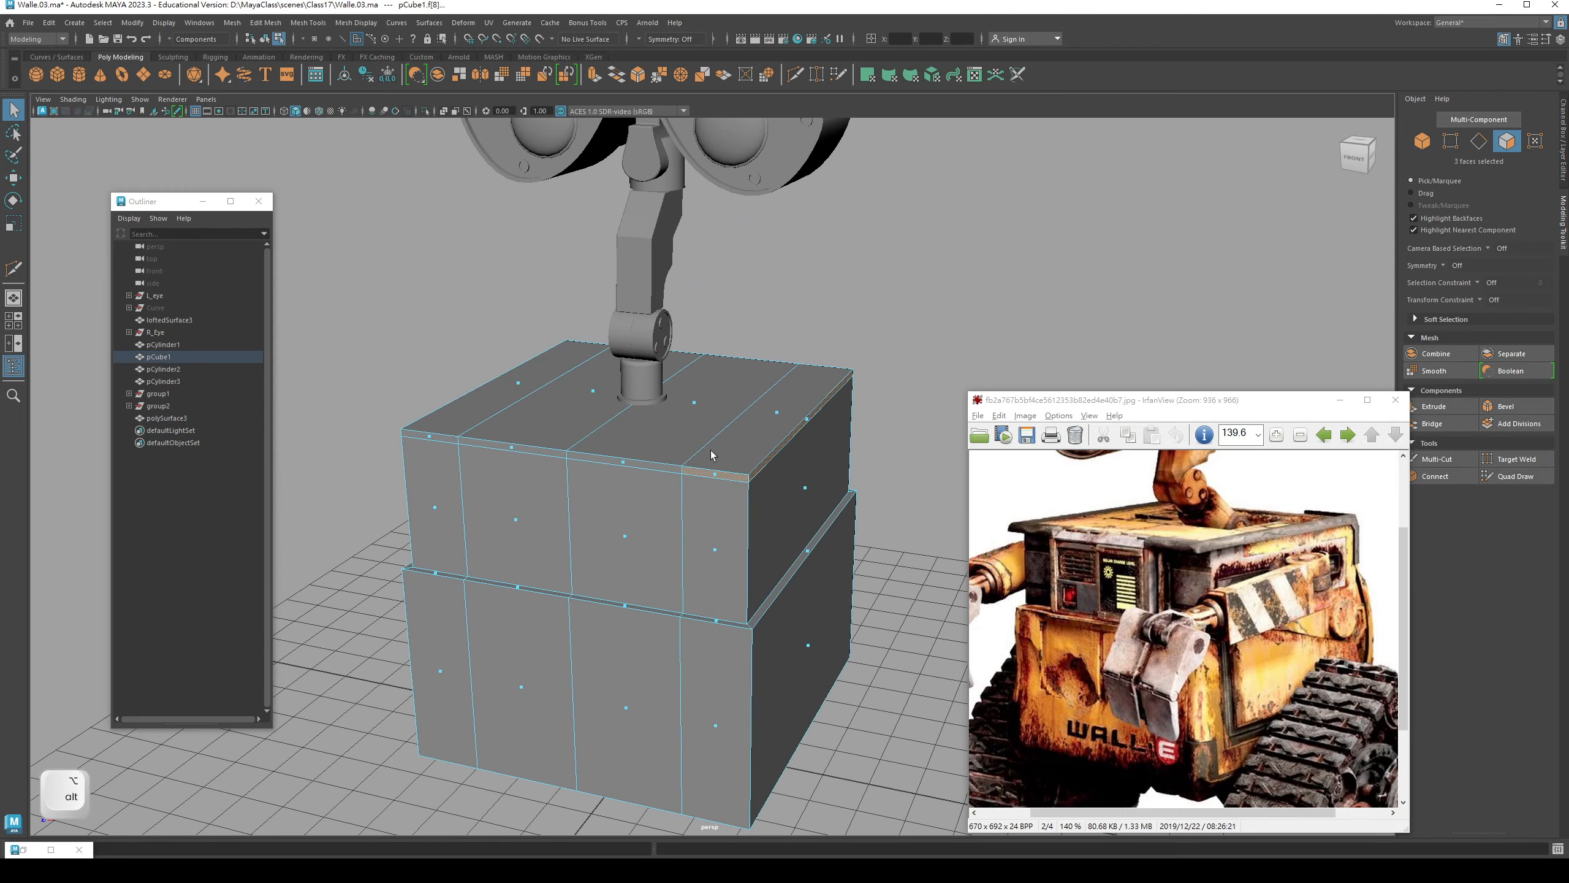
- Select the four top faces of the body cube and extrude them inward with an offset of 0.15
{"action": "left_click", "coordinate": [777, 420], "text": "shift"}
{"action": "left_click", "coordinate": [694, 405], "text": "shift"}
{"action": "left_click", "coordinate": [593, 393], "text": "shift"}
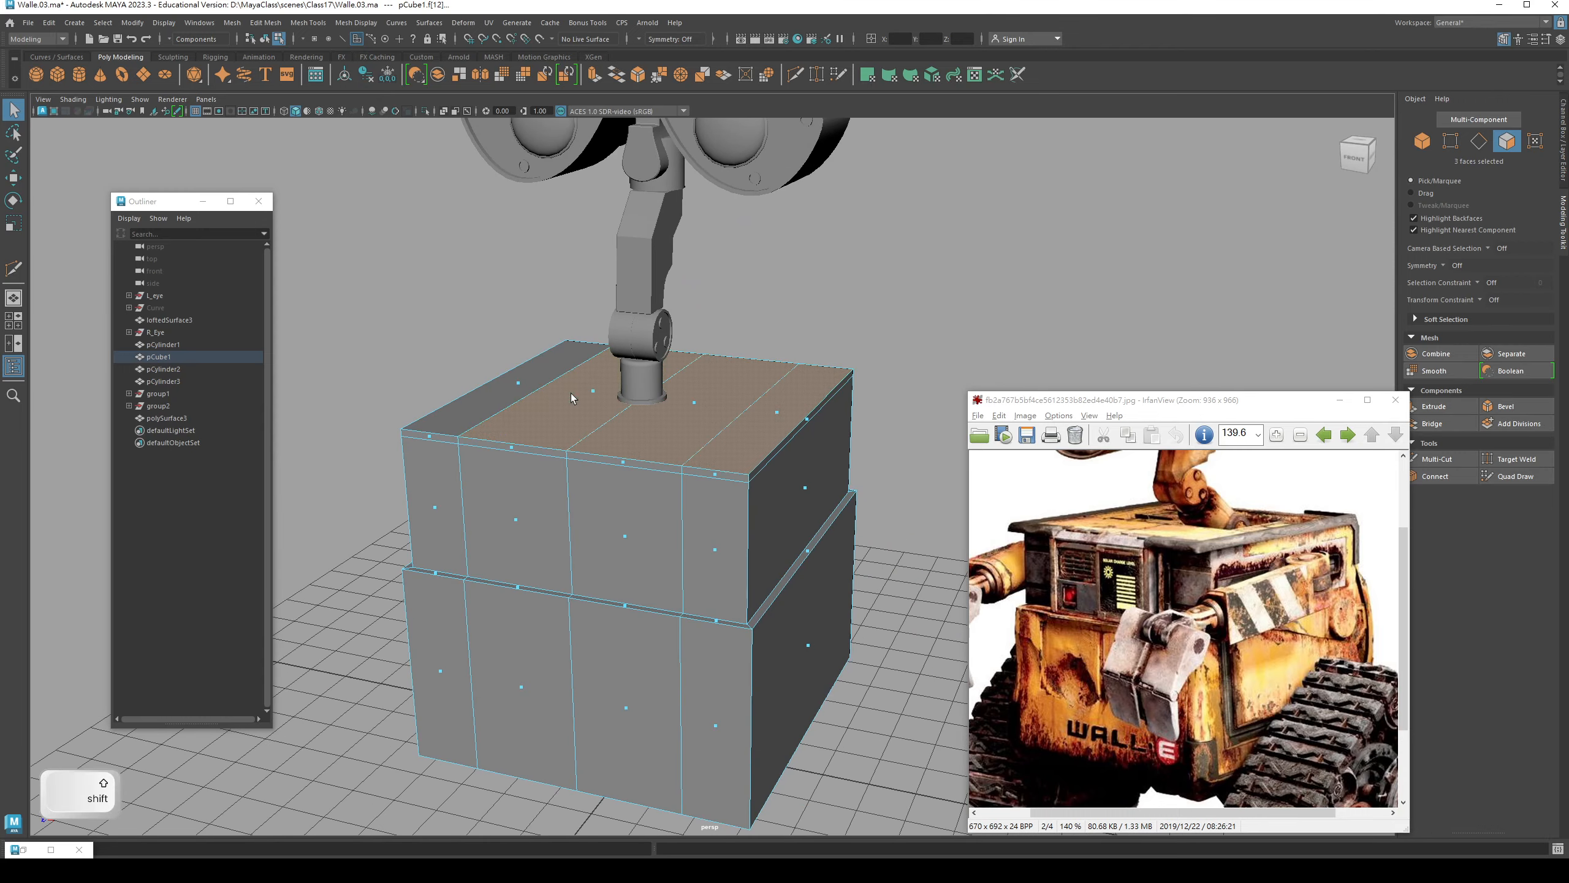
{"action": "left_click", "coordinate": [524, 386], "text": "shift"}
{"action": "left_click_drag", "start_coordinate": [524, 386], "coordinate": [562, 492], "text": "alt"}
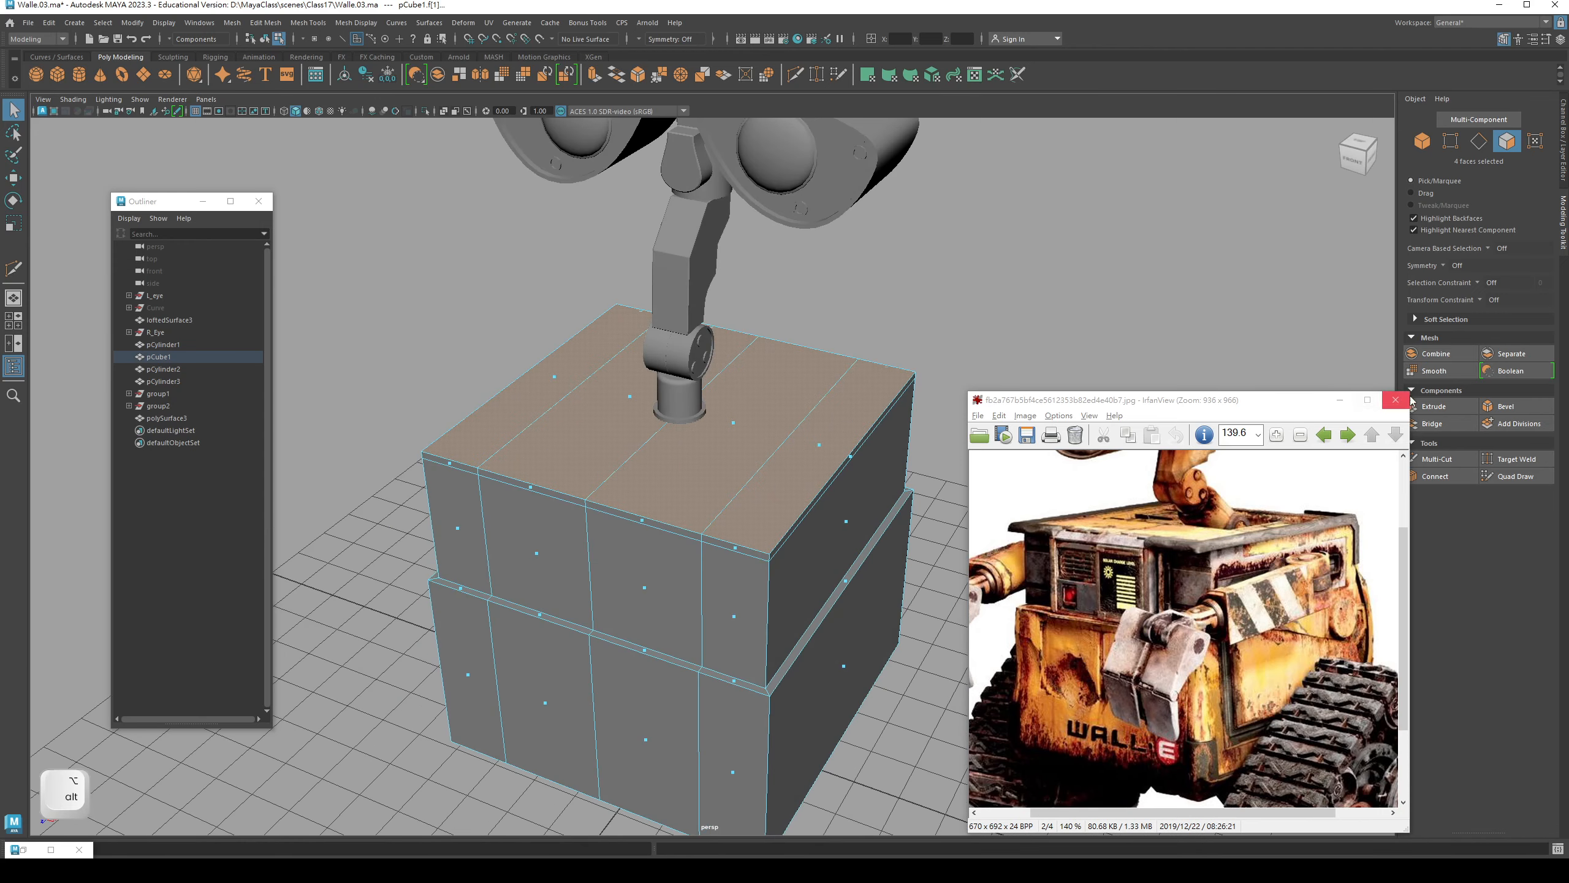
{"action": "left_click", "coordinate": [1433, 406]}
{"action": "left_click_drag", "start_coordinate": [915, 346], "coordinate": [880, 325], "text": "alt"}
{"action": "left_click", "coordinate": [951, 318]}
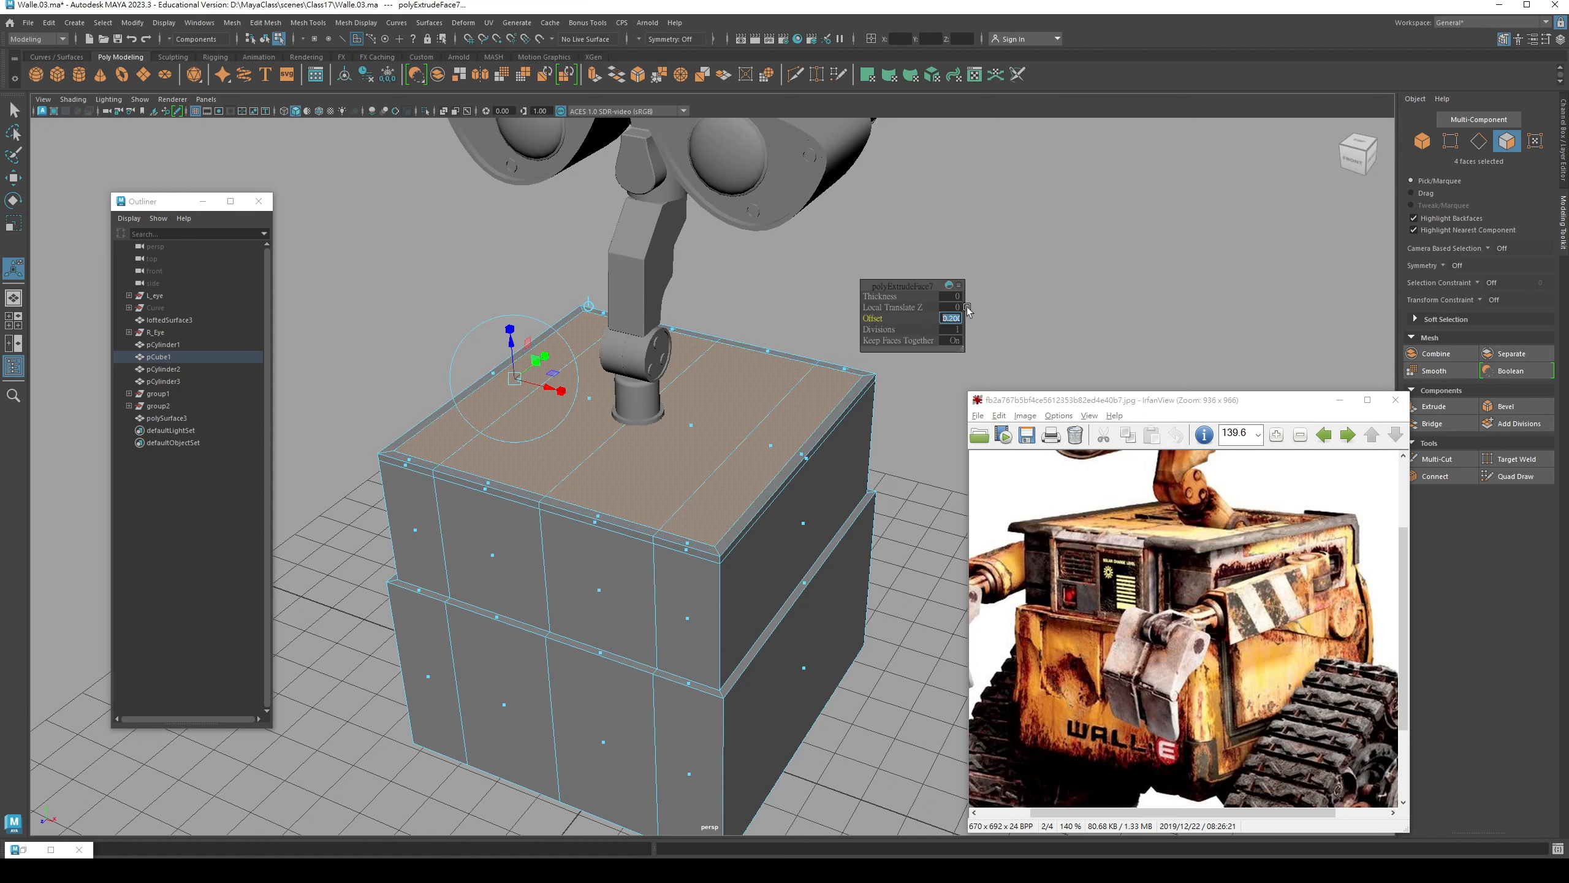
{"action": "type", "text": ".15"}
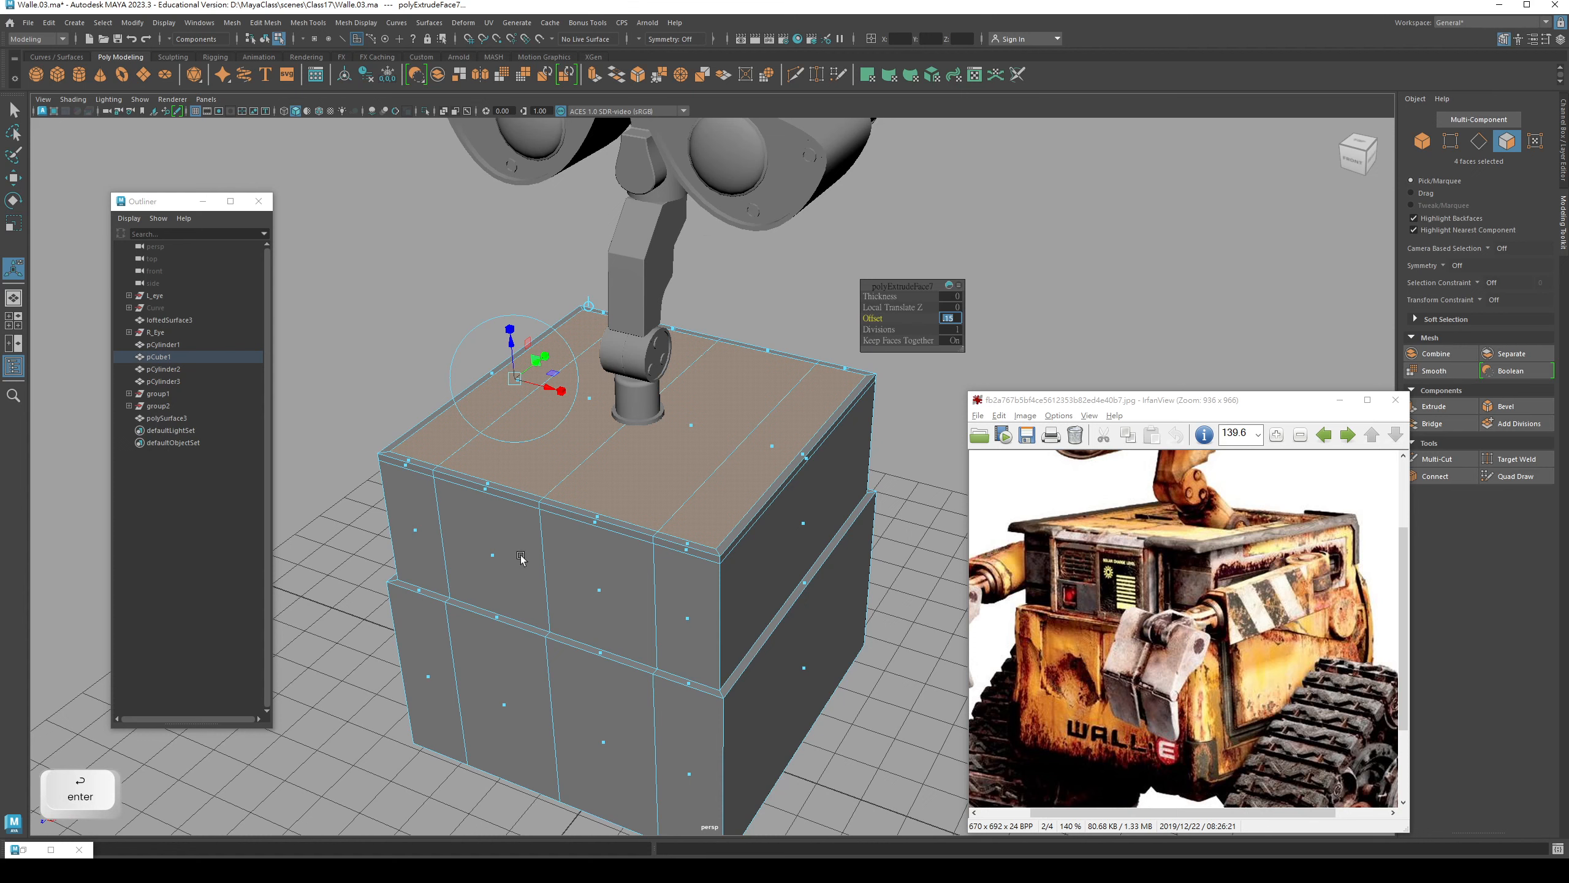
{"action": "left_click_drag", "start_coordinate": [521, 557], "coordinate": [553, 552], "text": "alt"}
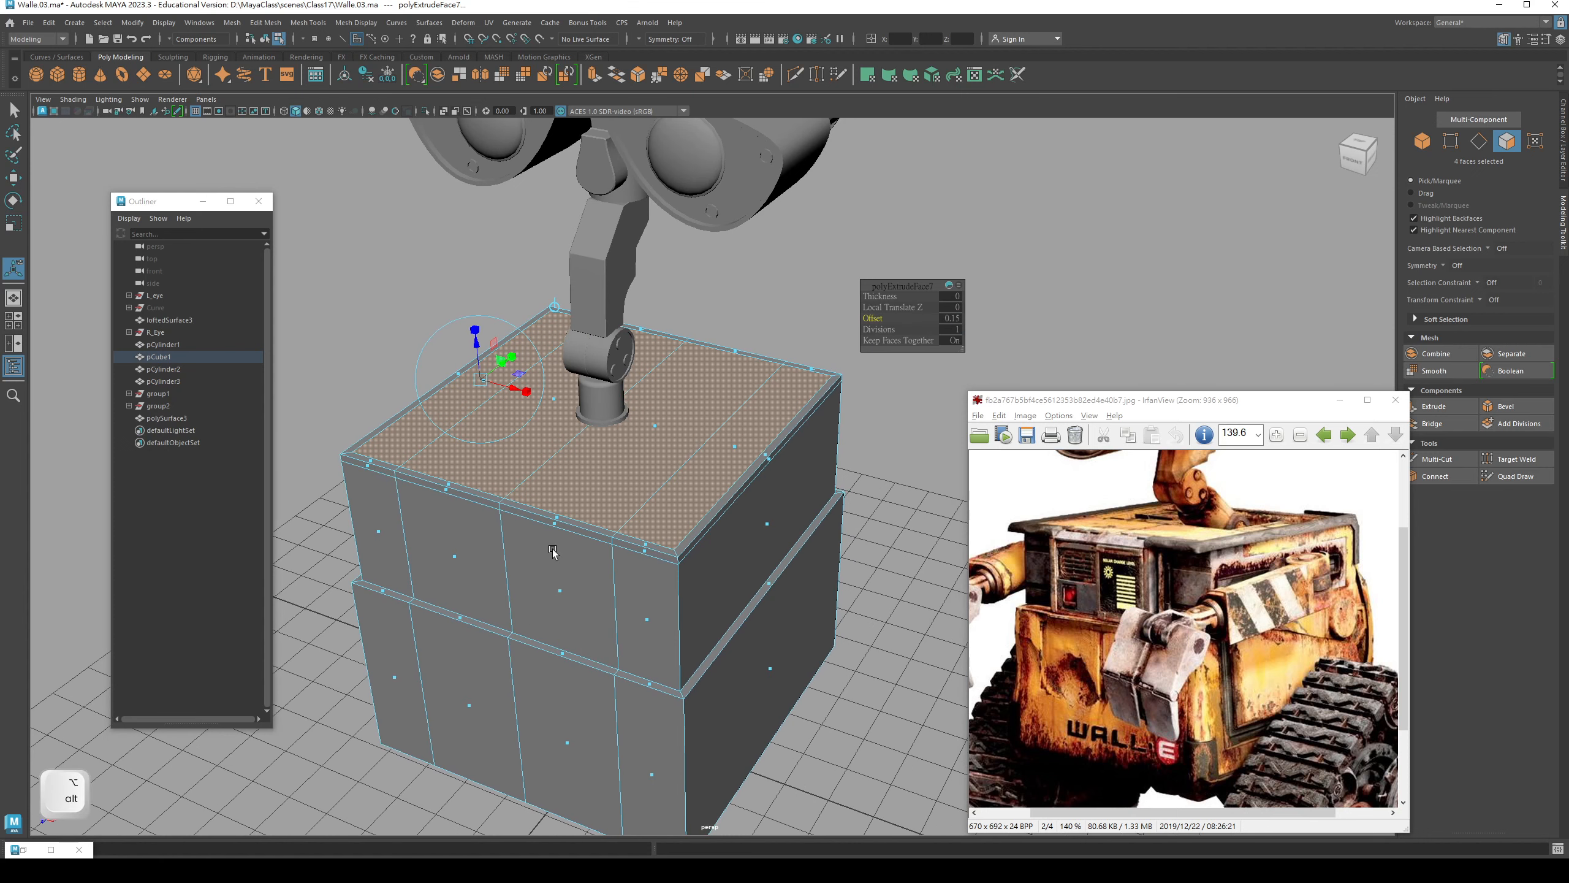
- Extrude the body's inset top faces slightly downward to recess them inside the rim
{"action": "left_click", "coordinate": [1424, 413]}
{"action": "left_click_drag", "start_coordinate": [483, 346], "coordinate": [482, 351]}
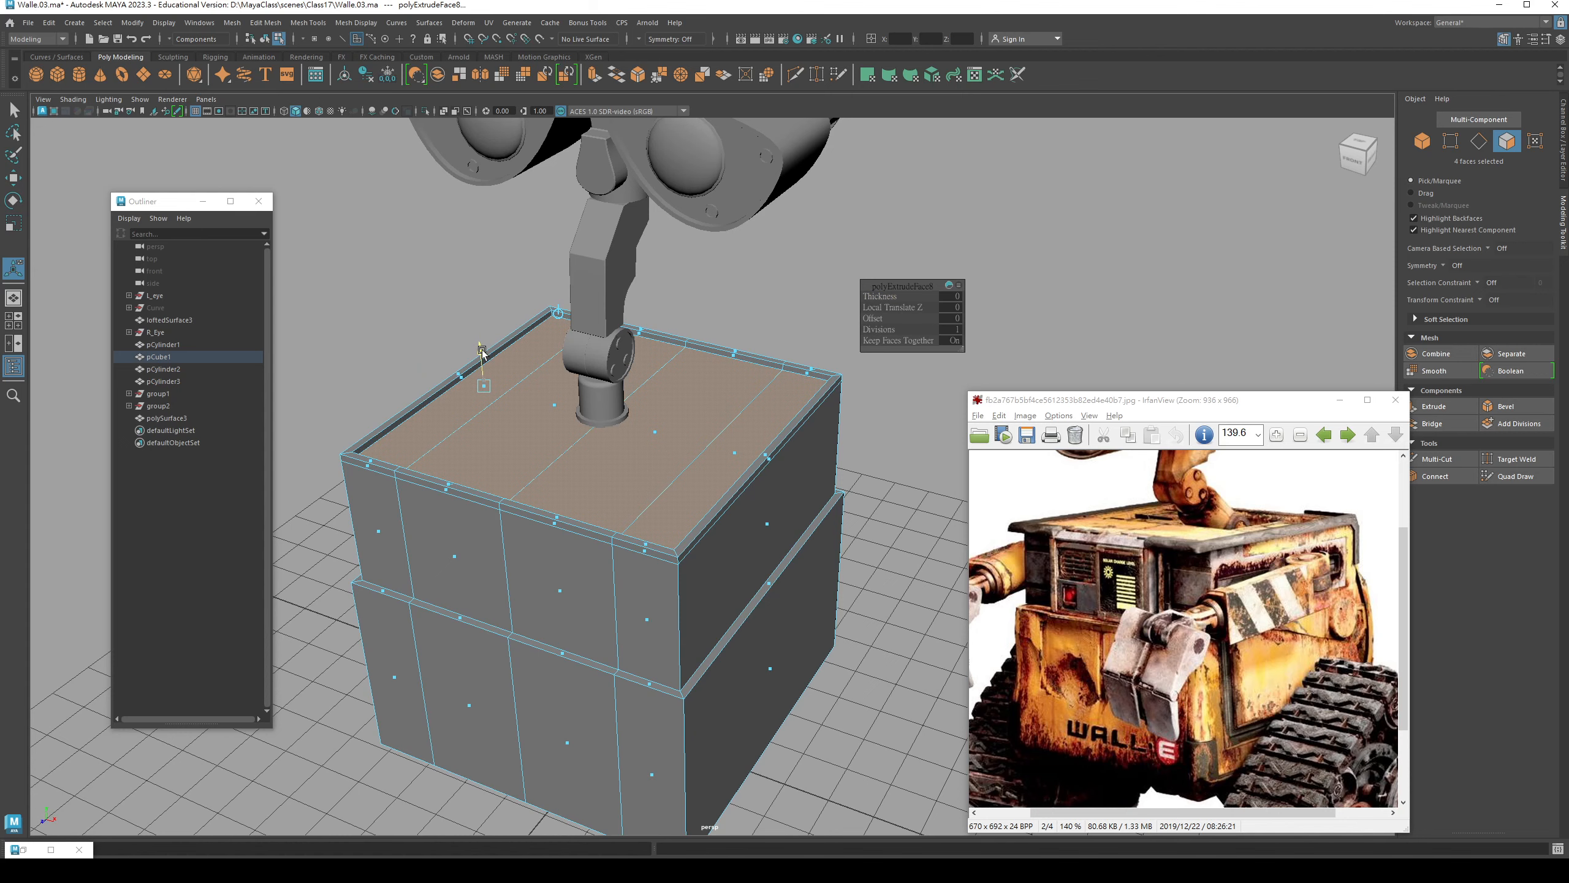
{"action": "key", "text": "q"}
{"action": "left_click", "coordinate": [413, 347]}
- Extract the rim faces along one side of the body, including the short front and back corner segments, as a separate piece
{"action": "left_click_drag", "start_coordinate": [413, 365], "coordinate": [574, 389], "text": "alt"}
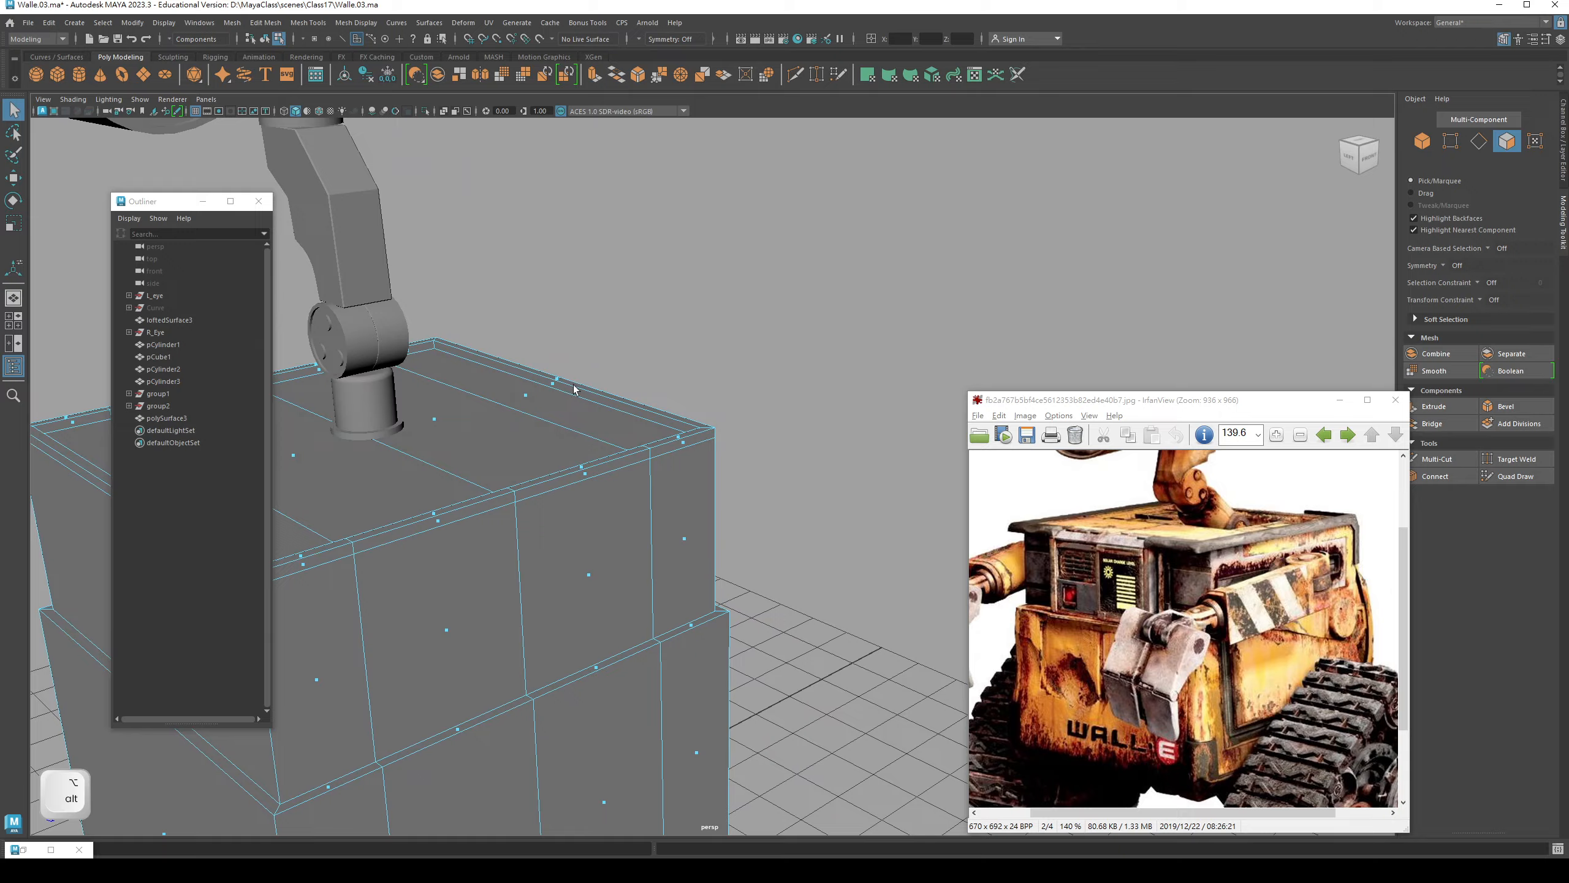
{"action": "left_click", "coordinate": [679, 455]}
{"action": "left_click", "coordinate": [683, 446], "text": "shift"}
{"action": "left_click_drag", "start_coordinate": [679, 455], "coordinate": [602, 380], "text": "alt"}
{"action": "left_click", "coordinate": [677, 260], "text": "shift"}
{"action": "left_click", "coordinate": [738, 347], "text": "shift"}
{"action": "left_click", "coordinate": [703, 397], "text": "shift"}
{"action": "left_click", "coordinate": [783, 371], "text": "shift"}
{"action": "left_click", "coordinate": [785, 365], "text": "shift"}
{"action": "left_click", "coordinate": [710, 365], "text": "shift"}
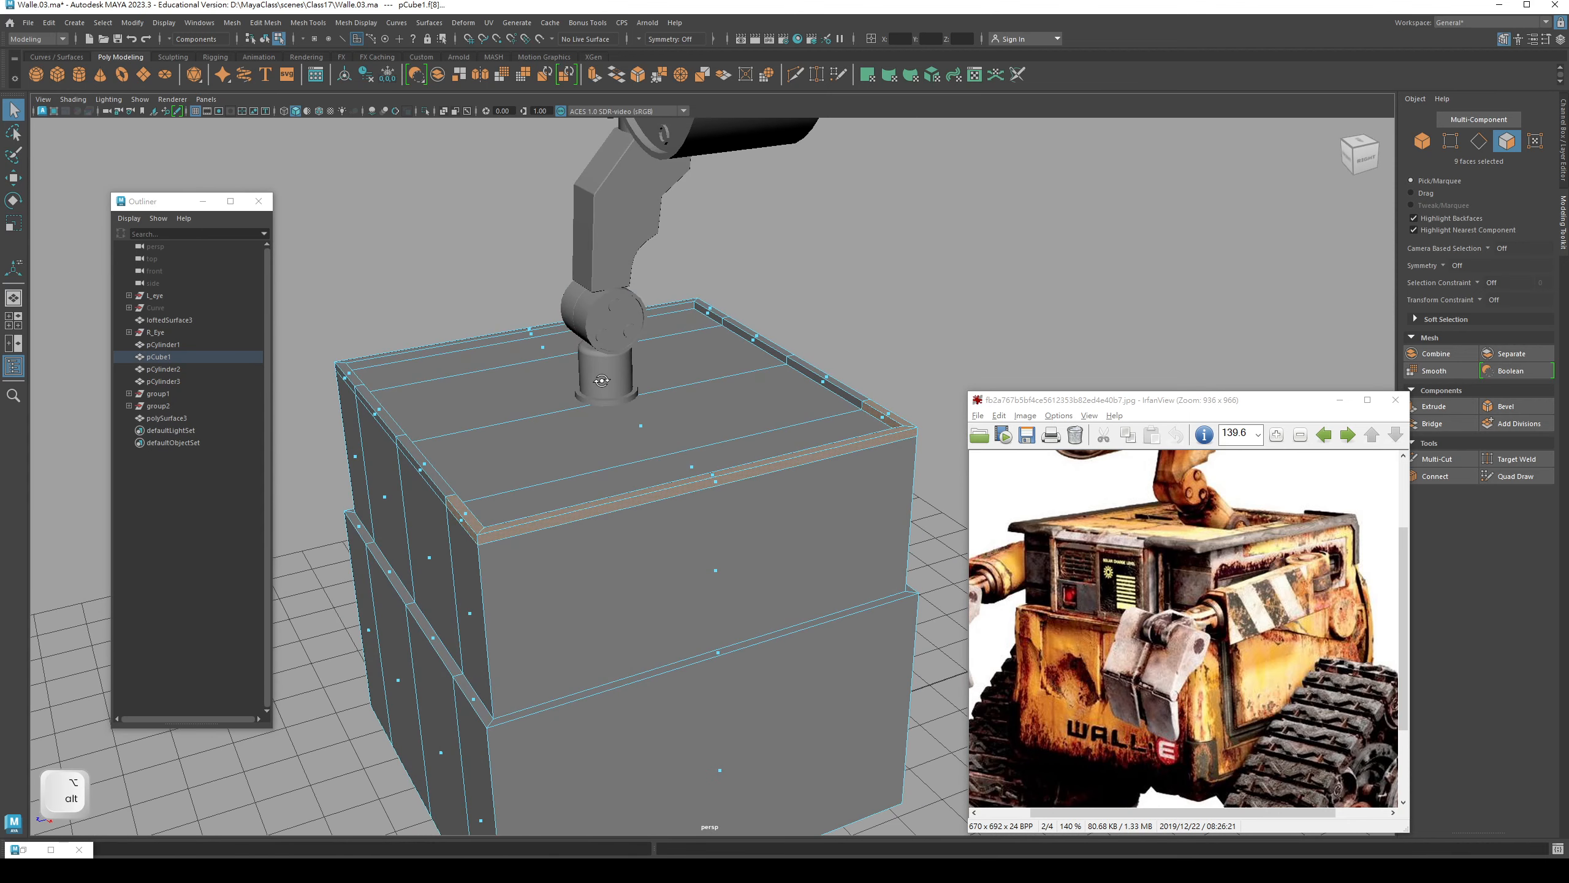
{"action": "right_click", "coordinate": [871, 297], "text": "shift"}
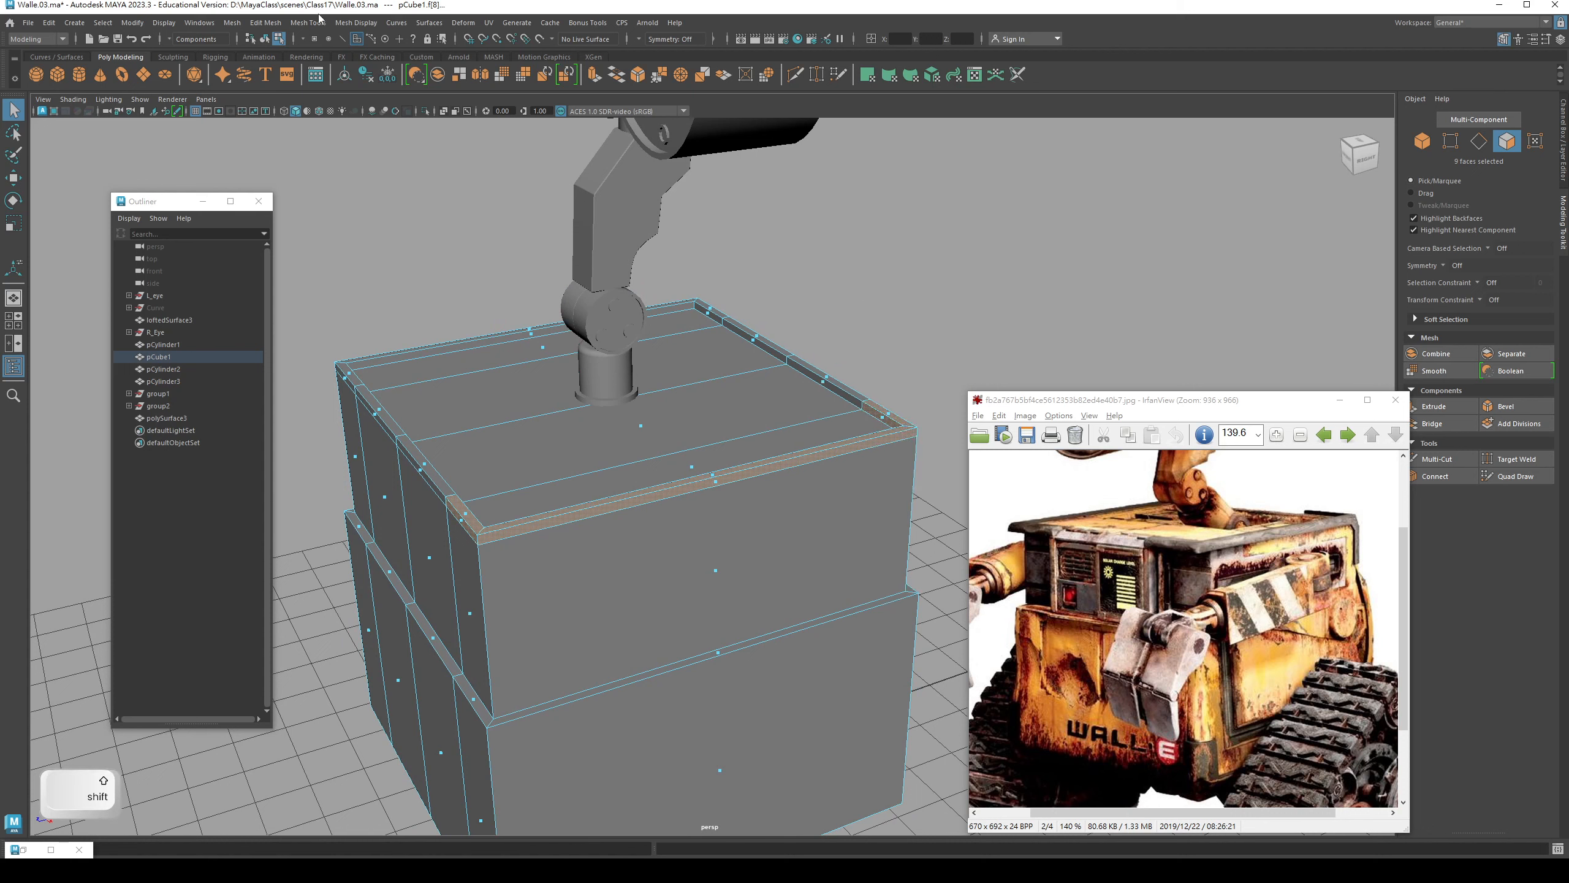
{"action": "left_click", "coordinate": [270, 25]}
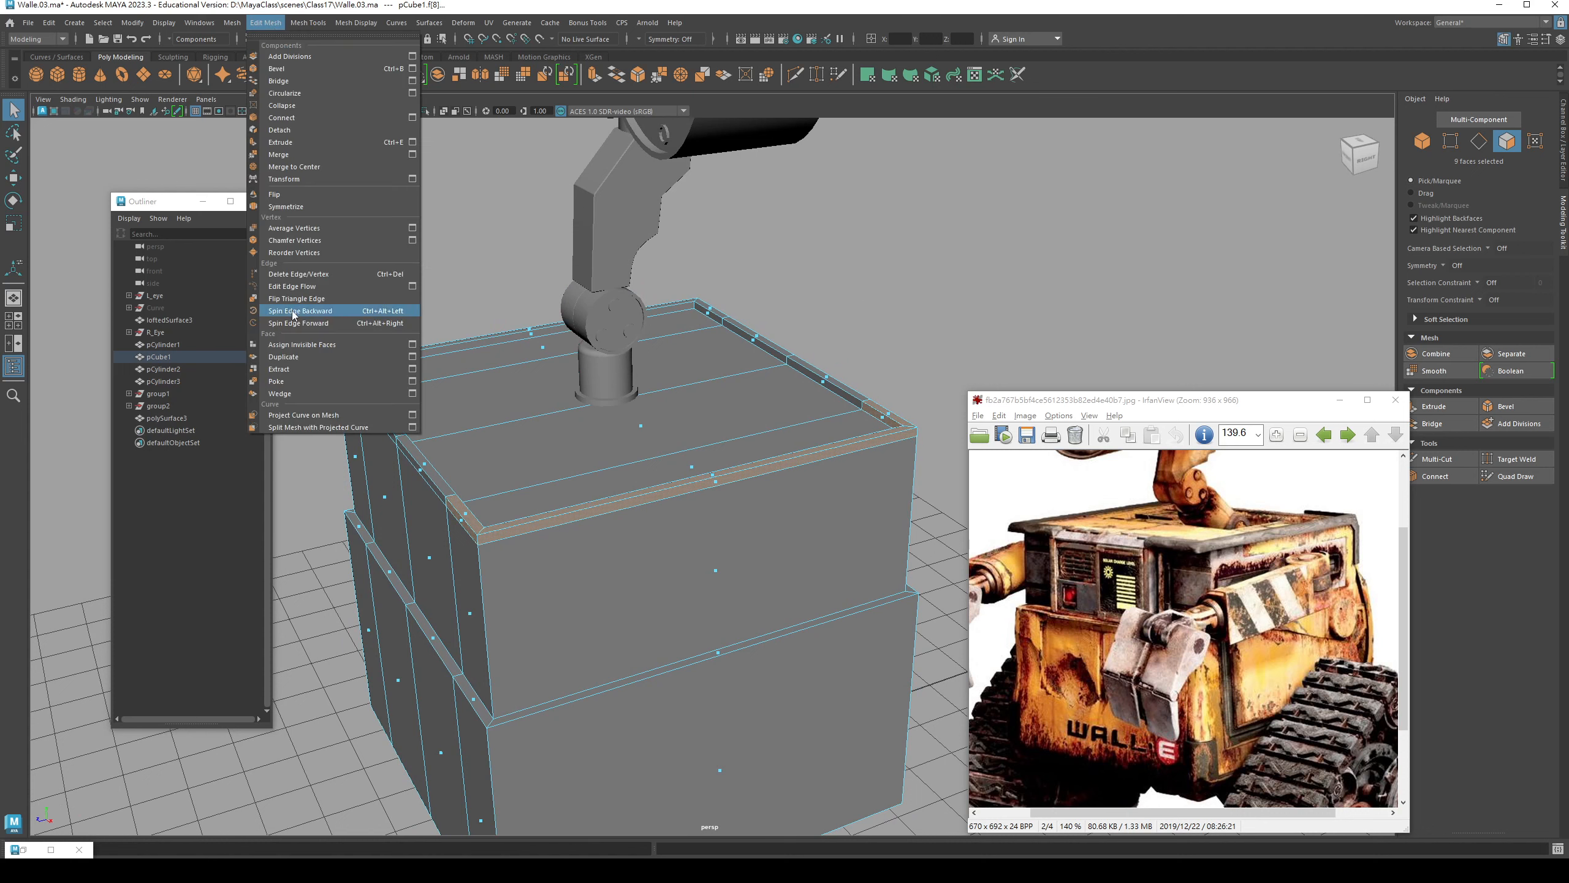
{"action": "left_click", "coordinate": [301, 368]}
{"action": "key", "text": "q"}
{"action": "left_click", "coordinate": [852, 326]}
{"action": "left_click", "coordinate": [904, 429]}
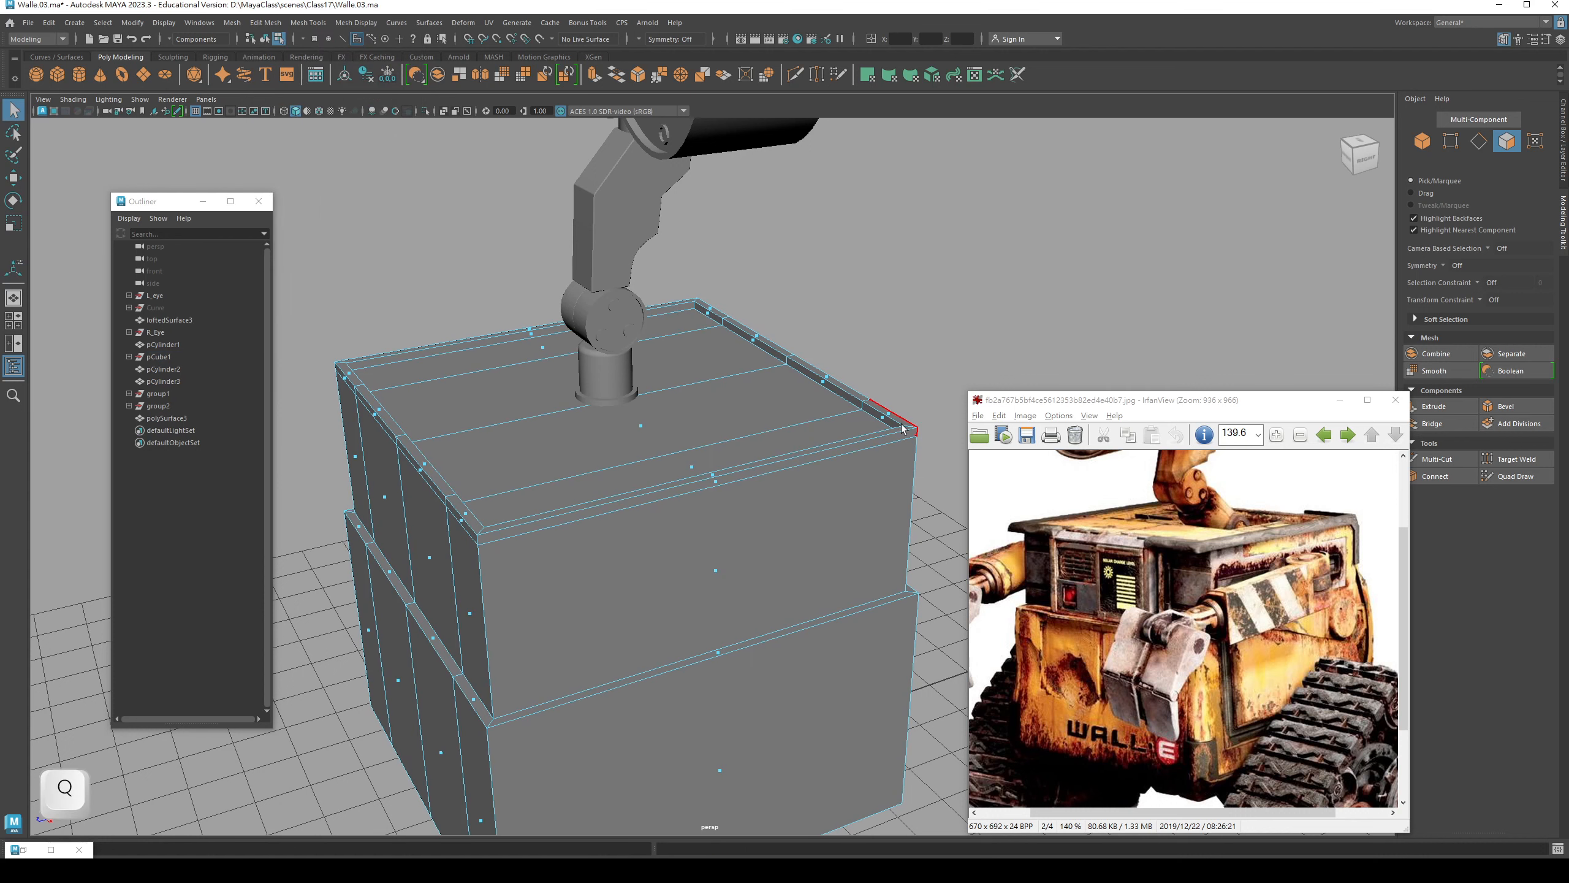
- Extrude the extracted corner rim piece outward with a thickness of 0.05
{"action": "key", "text": "F8"}
{"action": "left_click", "coordinate": [895, 389]}
{"action": "left_click_drag", "start_coordinate": [895, 389], "coordinate": [755, 378], "text": "alt"}
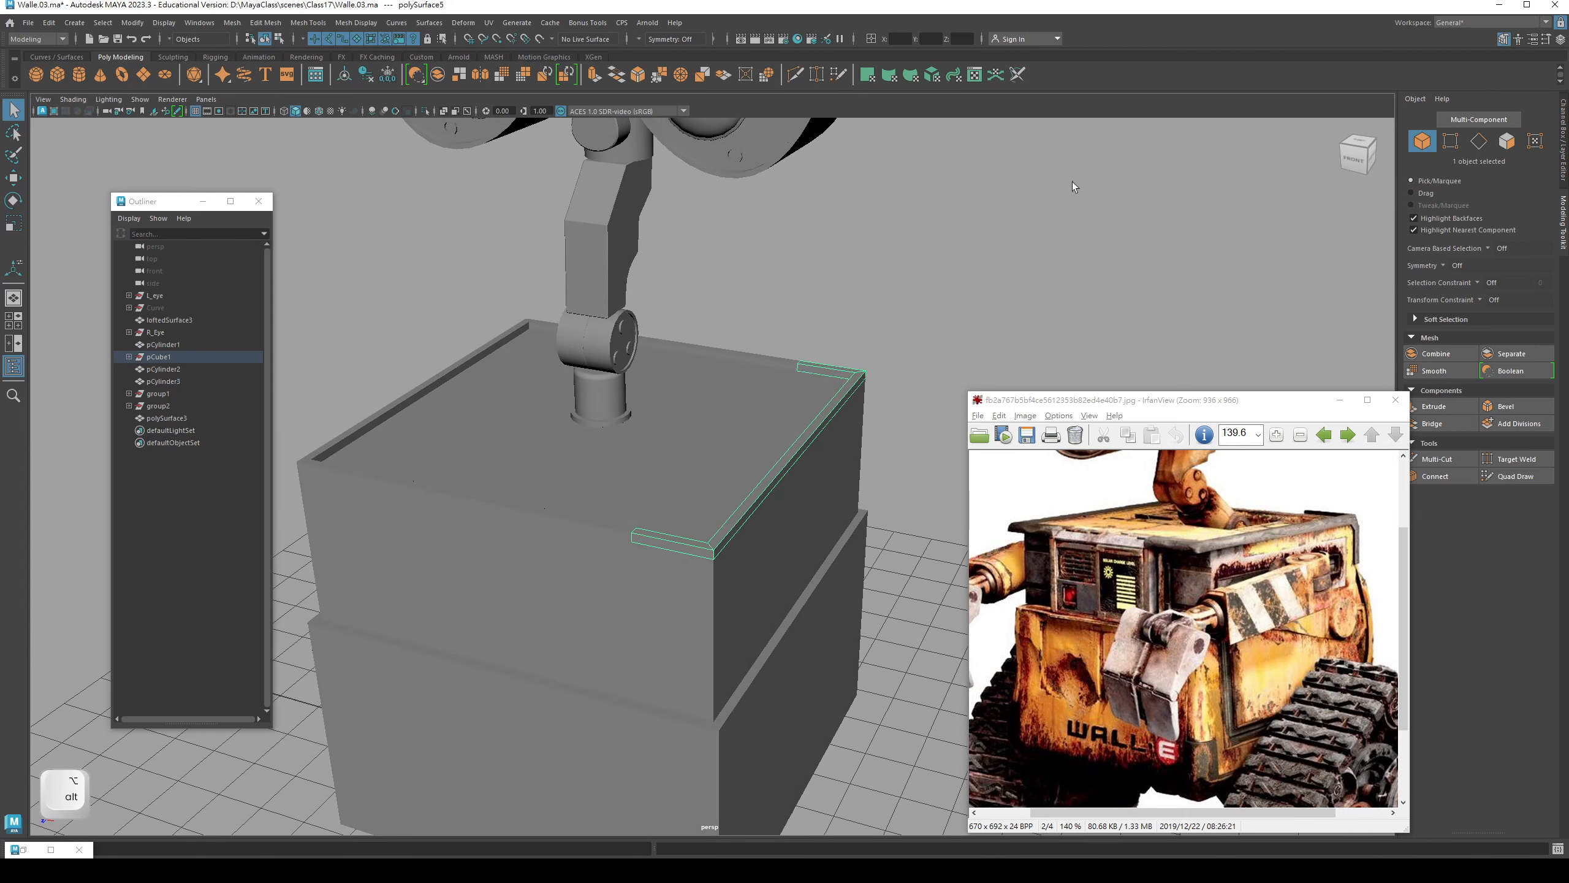
{"action": "left_click_drag", "start_coordinate": [1049, 371], "coordinate": [1087, 396], "text": "alt"}
{"action": "left_click", "coordinate": [1433, 407]}
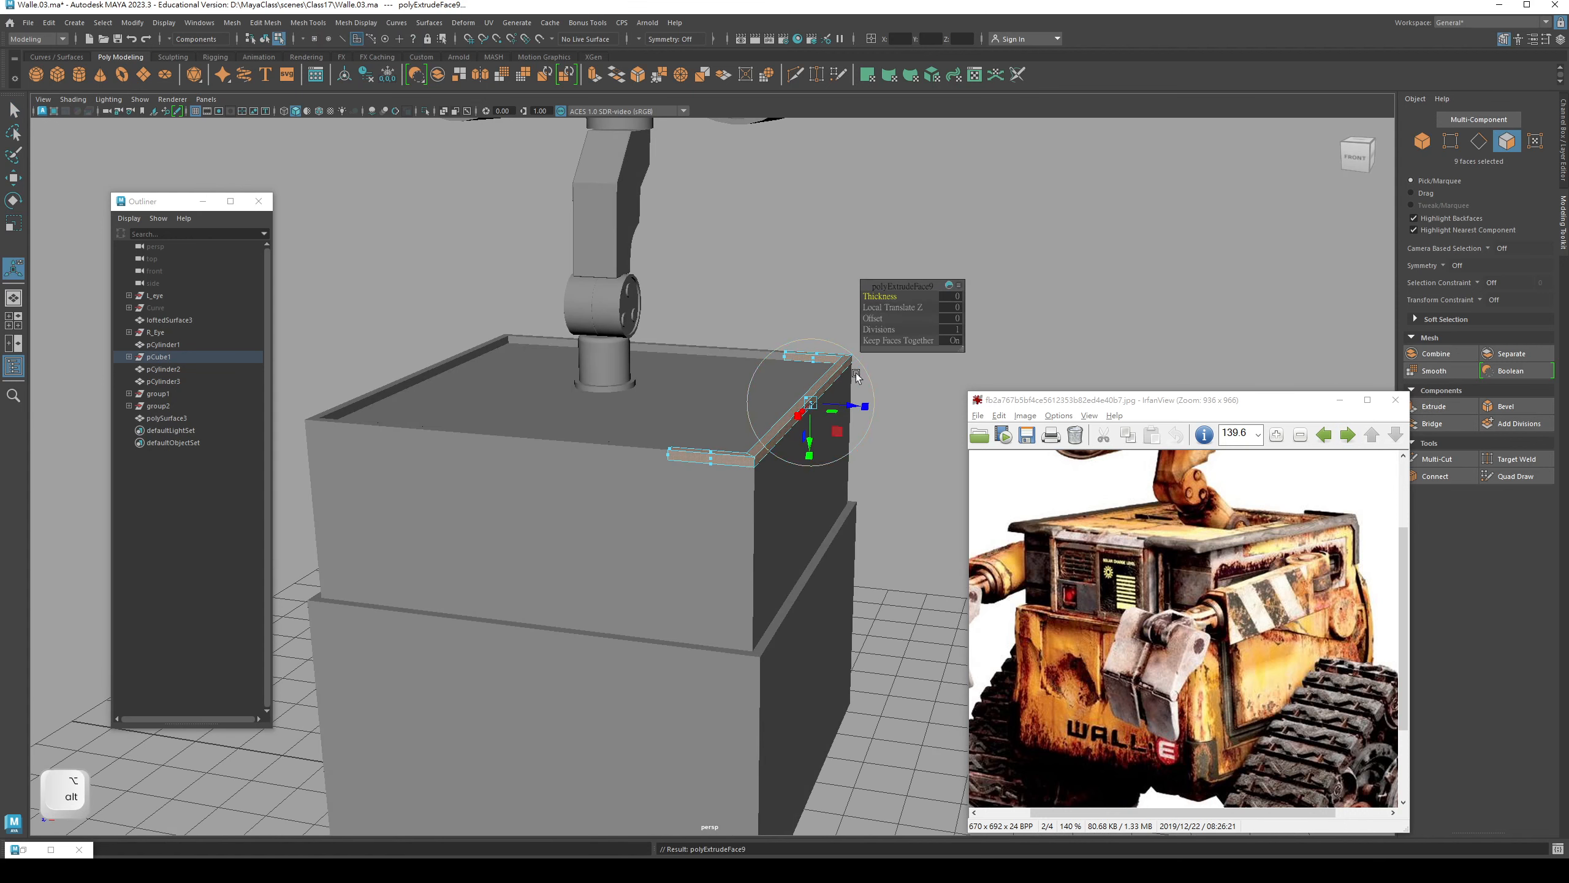
{"action": "left_click_drag", "start_coordinate": [851, 407], "coordinate": [857, 413]}
{"action": "key", "text": "z"}
{"action": "right_click_drag", "start_coordinate": [766, 426], "coordinate": [821, 493], "text": "alt"}
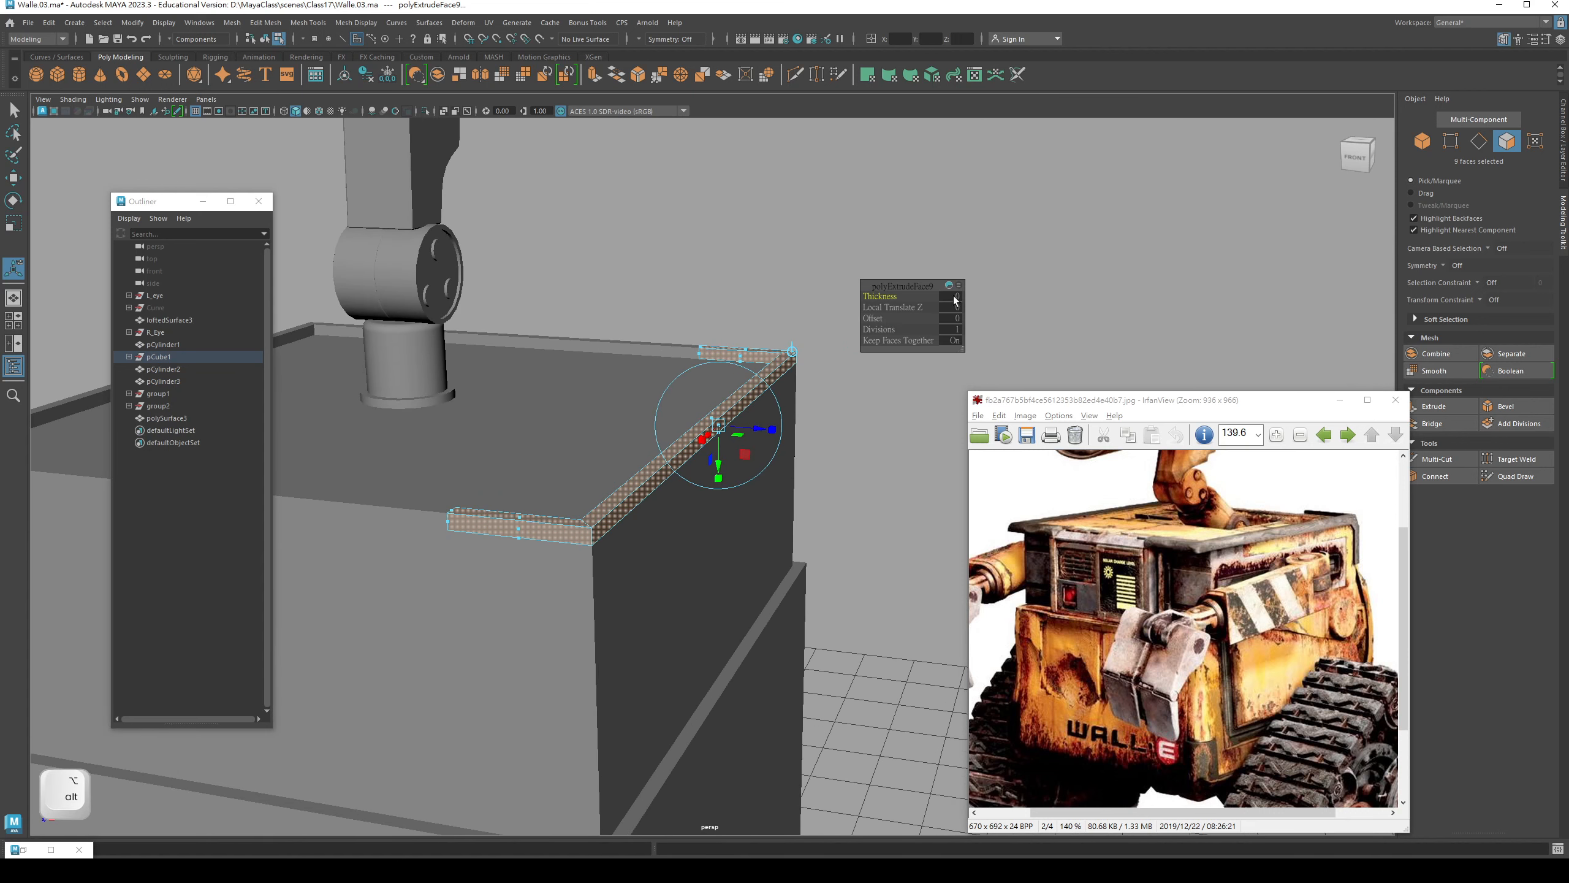
{"action": "type", "text": "1"}
{"action": "key", "text": "Return"}
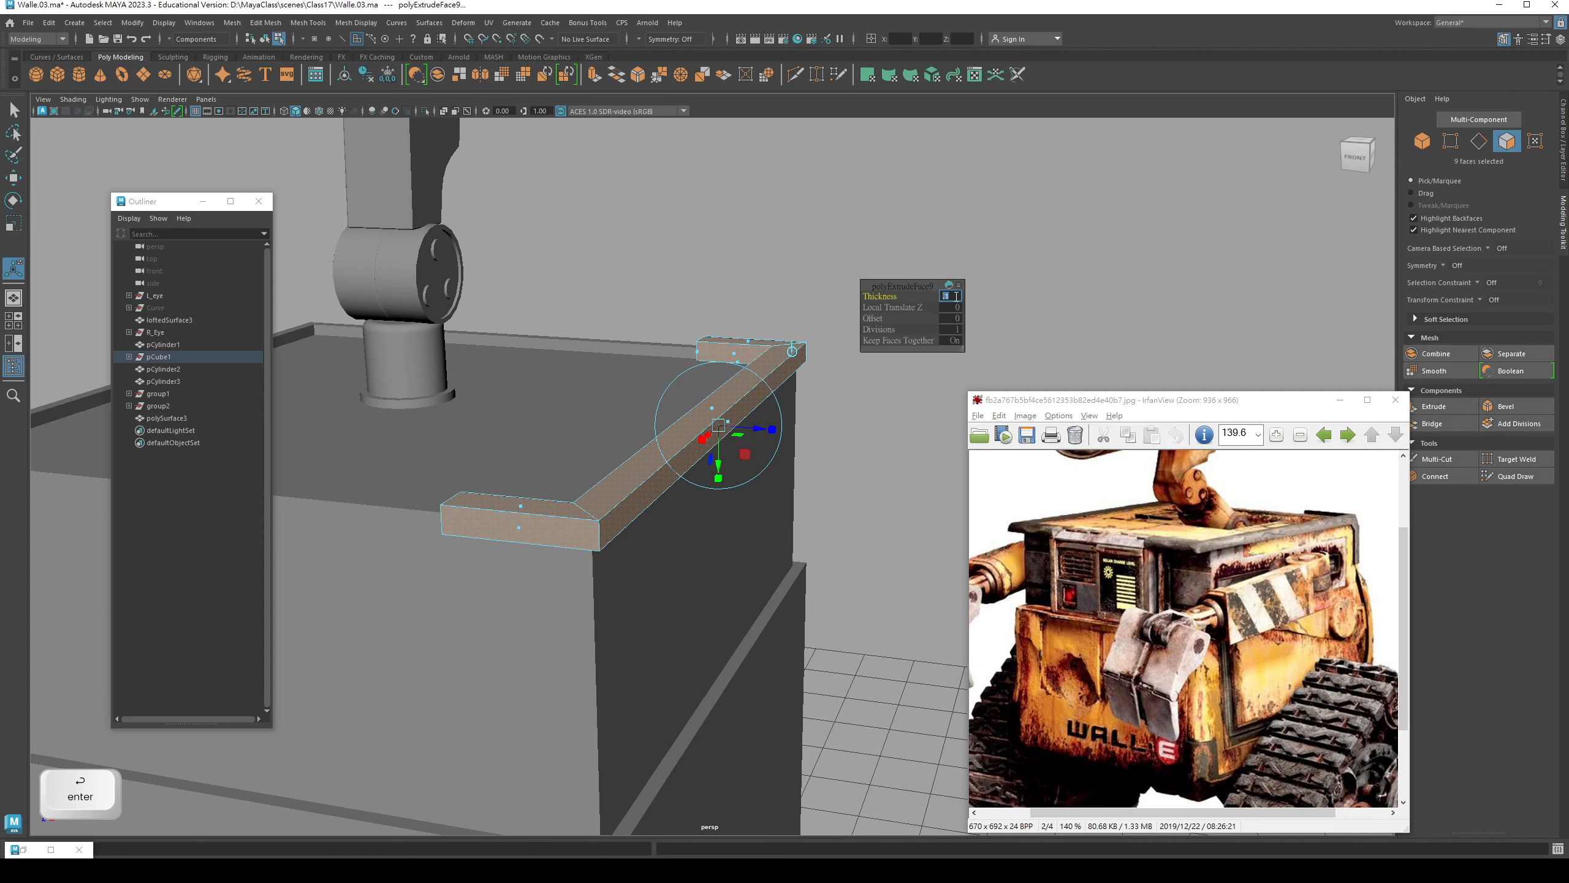
{"action": "type", "text": ".05"}
{"action": "key", "text": "Return"}
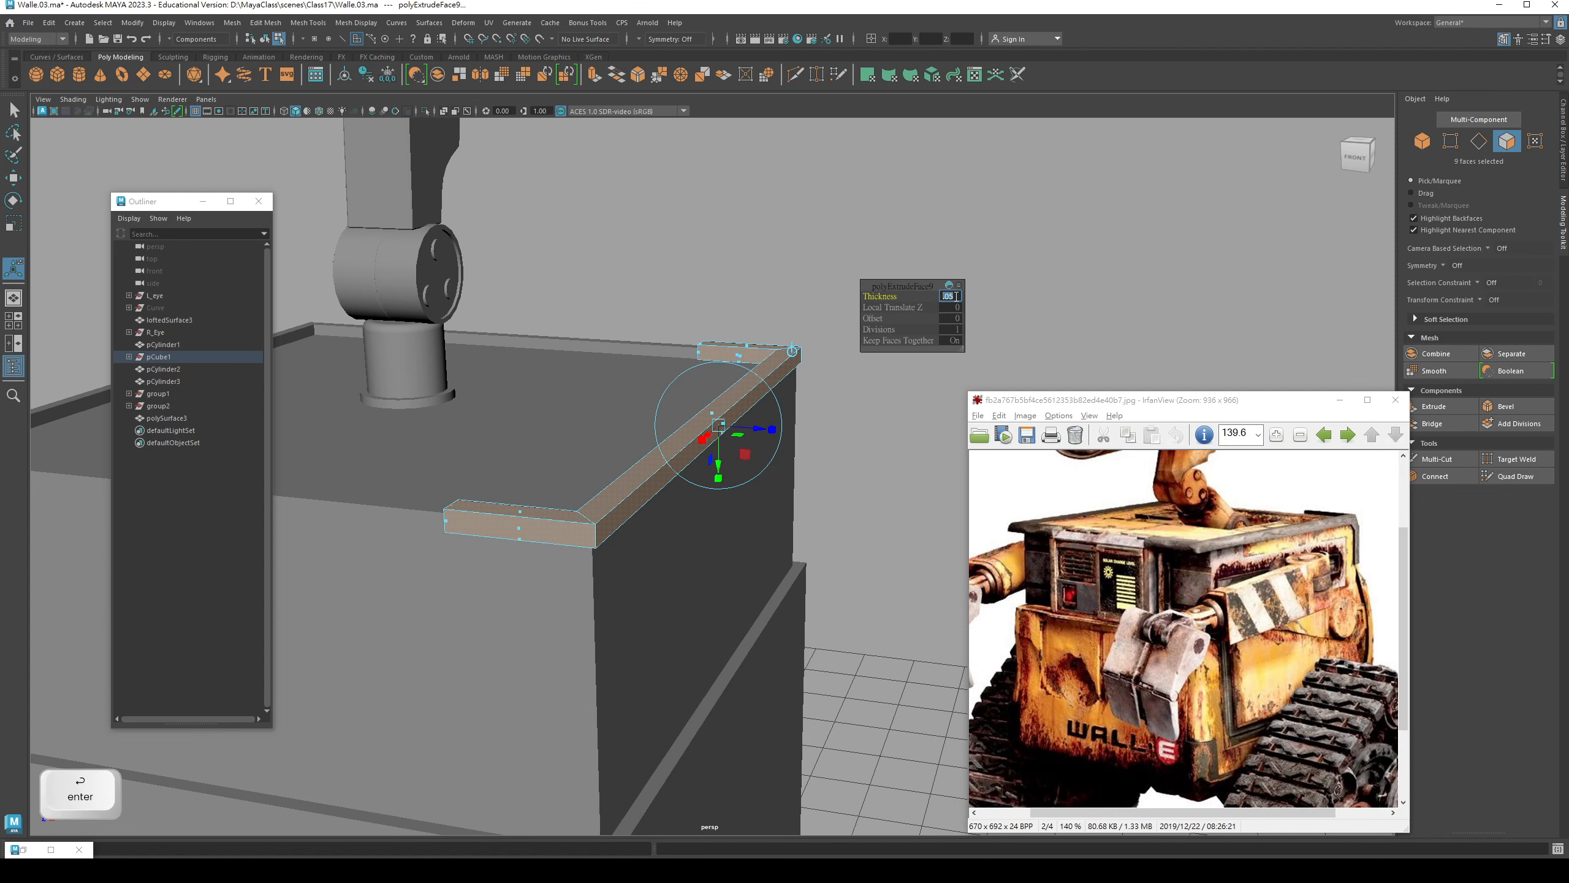
{"action": "left_click_drag", "start_coordinate": [519, 424], "coordinate": [809, 366], "text": "alt"}
{"action": "key", "text": "q"}
{"action": "key", "text": "F8"}
{"action": "left_click", "coordinate": [769, 298]}
- Duplicate the thickened rim piece and mirror the copy to the body's opposite side with Scale X set to -1
{"action": "right_click_drag", "start_coordinate": [809, 366], "coordinate": [772, 395], "text": "alt"}
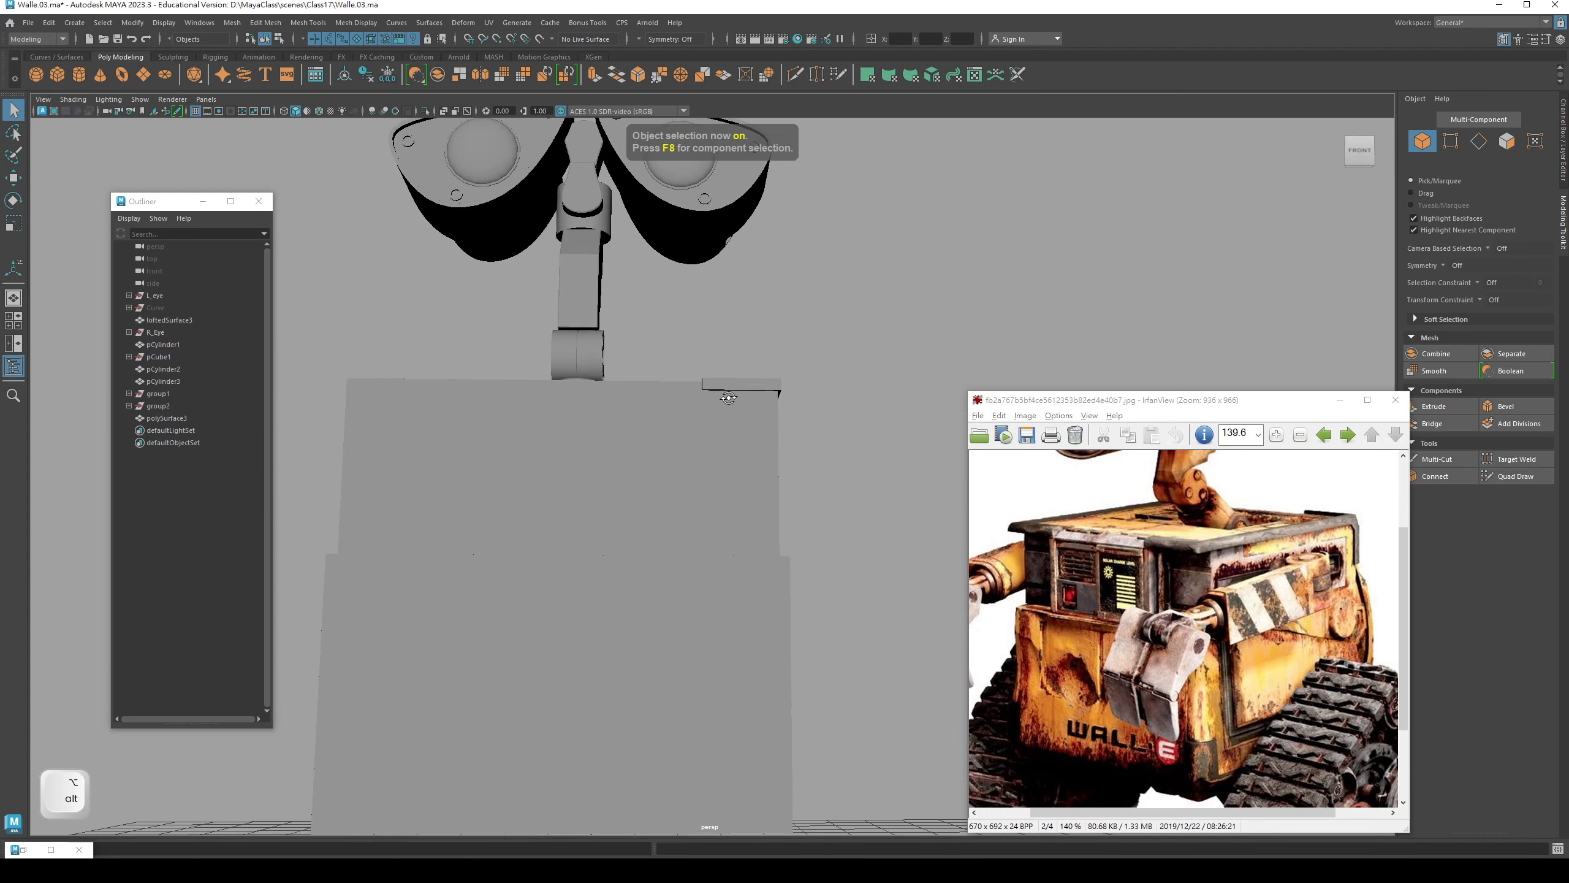
{"action": "left_click_drag", "start_coordinate": [772, 395], "coordinate": [698, 461], "text": "alt"}
{"action": "key", "text": "q"}
{"action": "left_click", "coordinate": [697, 461]}
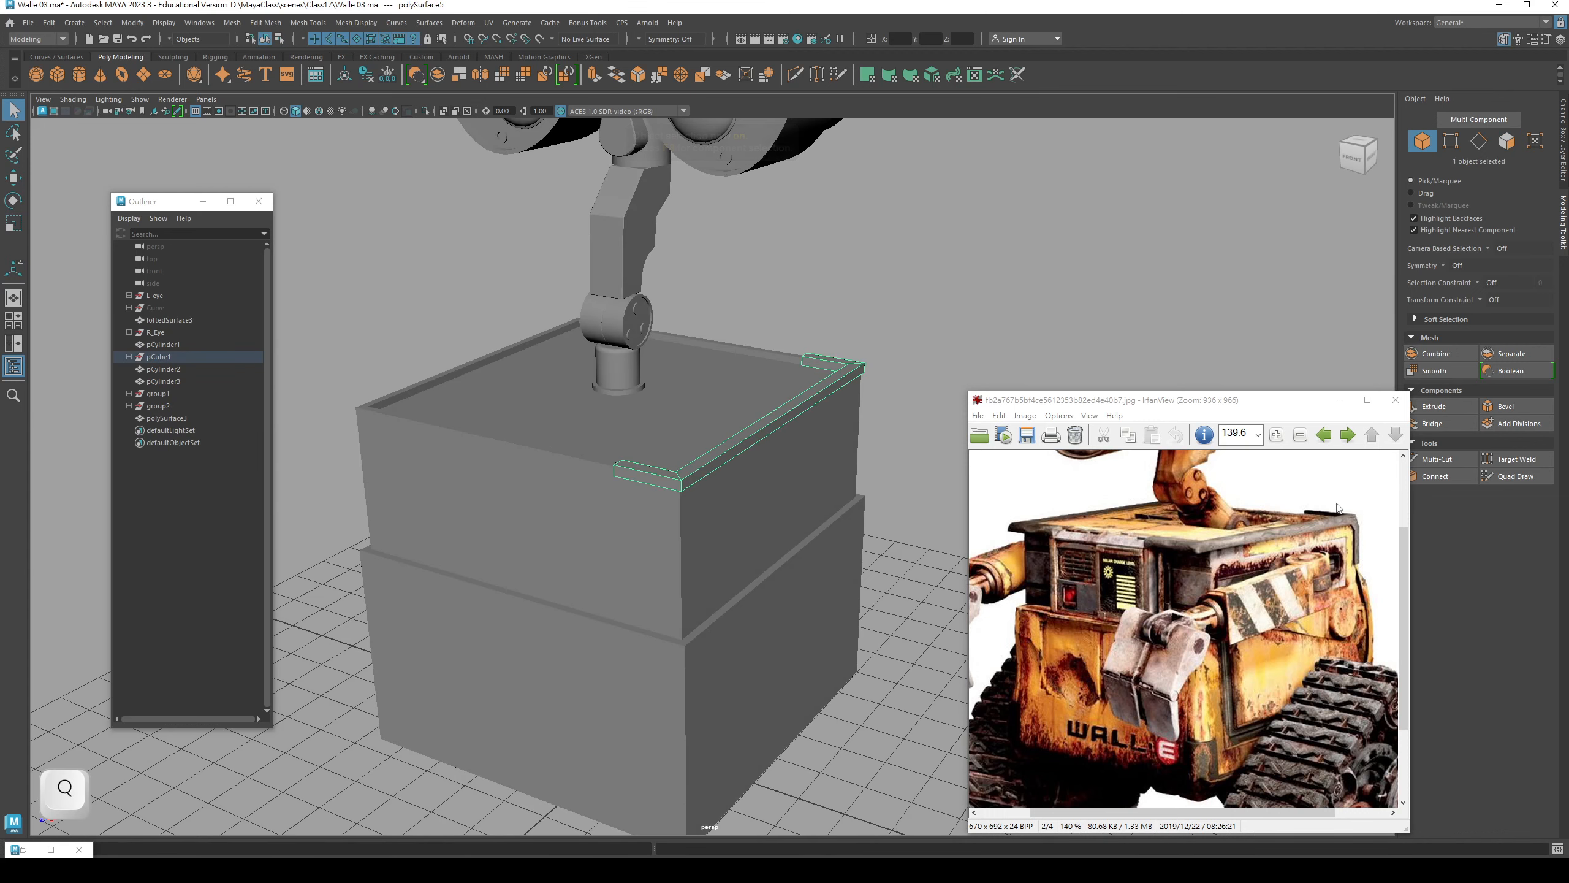
{"action": "left_click_drag", "start_coordinate": [793, 439], "coordinate": [841, 432], "text": "alt"}
{"action": "key", "text": "w"}
{"action": "left_click_drag", "start_coordinate": [691, 424], "coordinate": [653, 430], "text": "alt"}
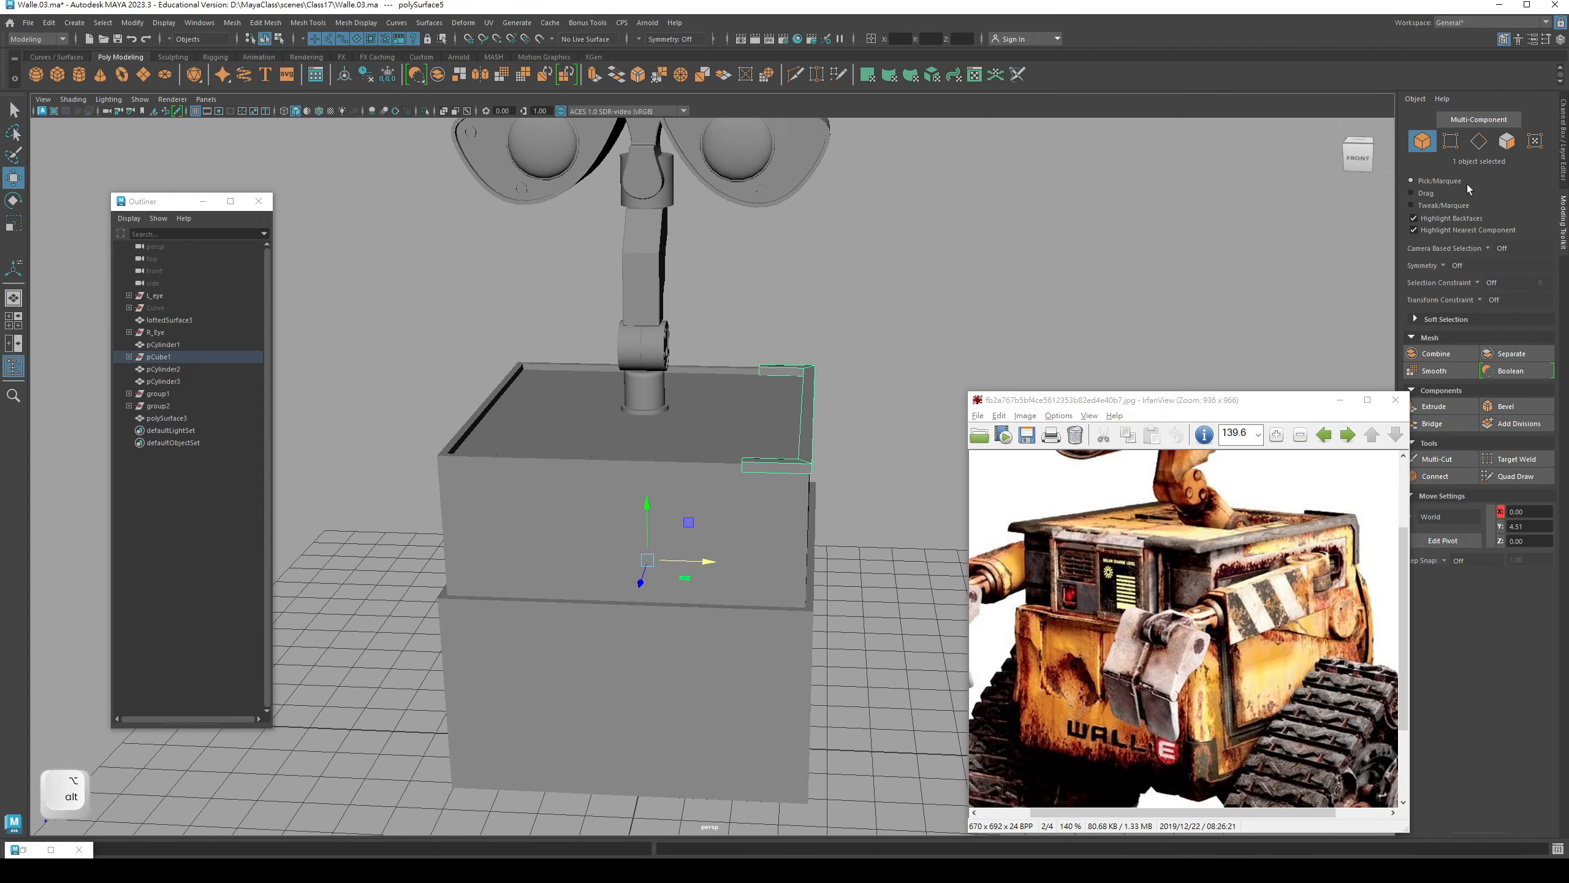
{"action": "left_click", "coordinate": [1566, 168]}
{"action": "mouse_move", "coordinate": [896, 341]}
{"action": "left_mouse_down", "text": "alt"}
{"action": "mouse_move", "coordinate": [879, 340]}
{"action": "mouse_move", "coordinate": [910, 325]}
{"action": "left_mouse_up", "text": "alt"}
{"action": "key", "text": "ctrl+d"}
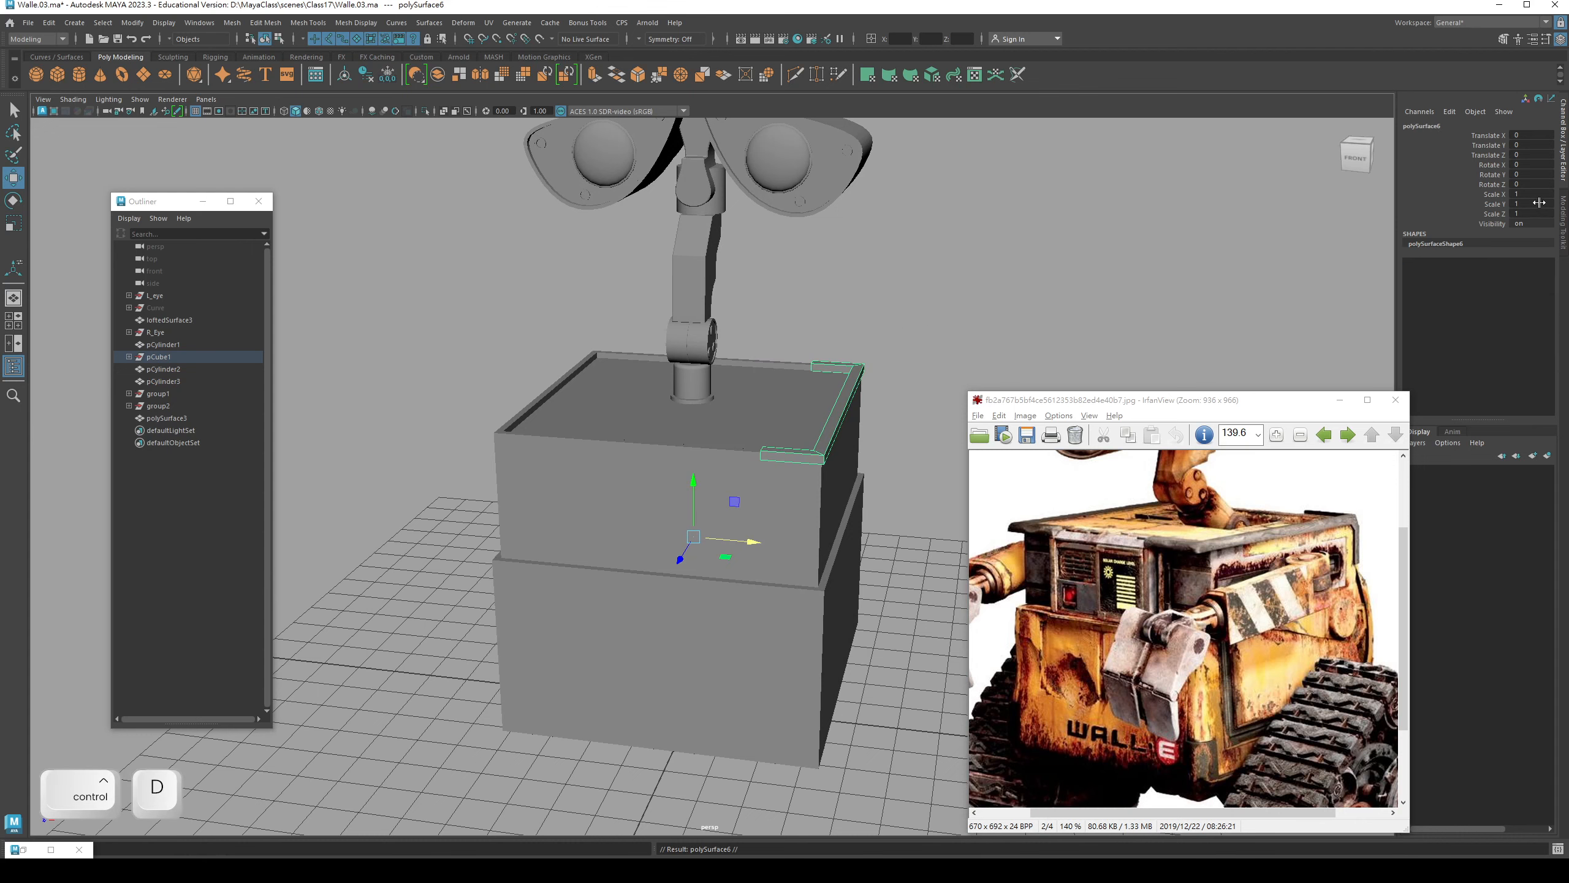
{"action": "type", "text": "-1"}
{"action": "key", "text": "Return"}
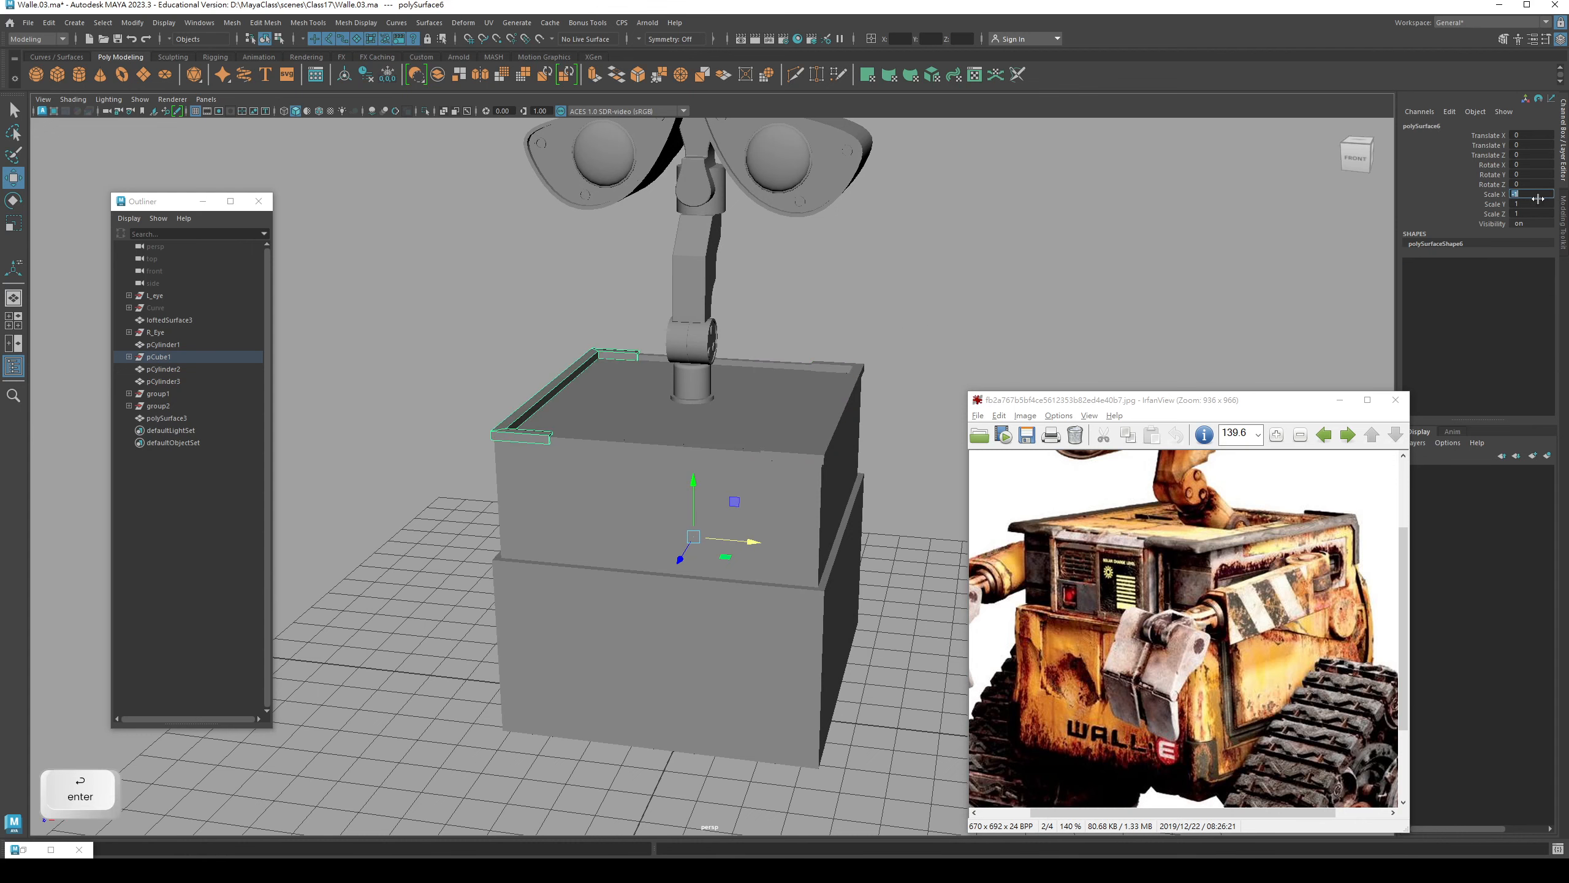
{"action": "left_click", "coordinate": [536, 306]}
{"action": "left_click_drag", "start_coordinate": [710, 435], "coordinate": [662, 441], "text": "alt"}
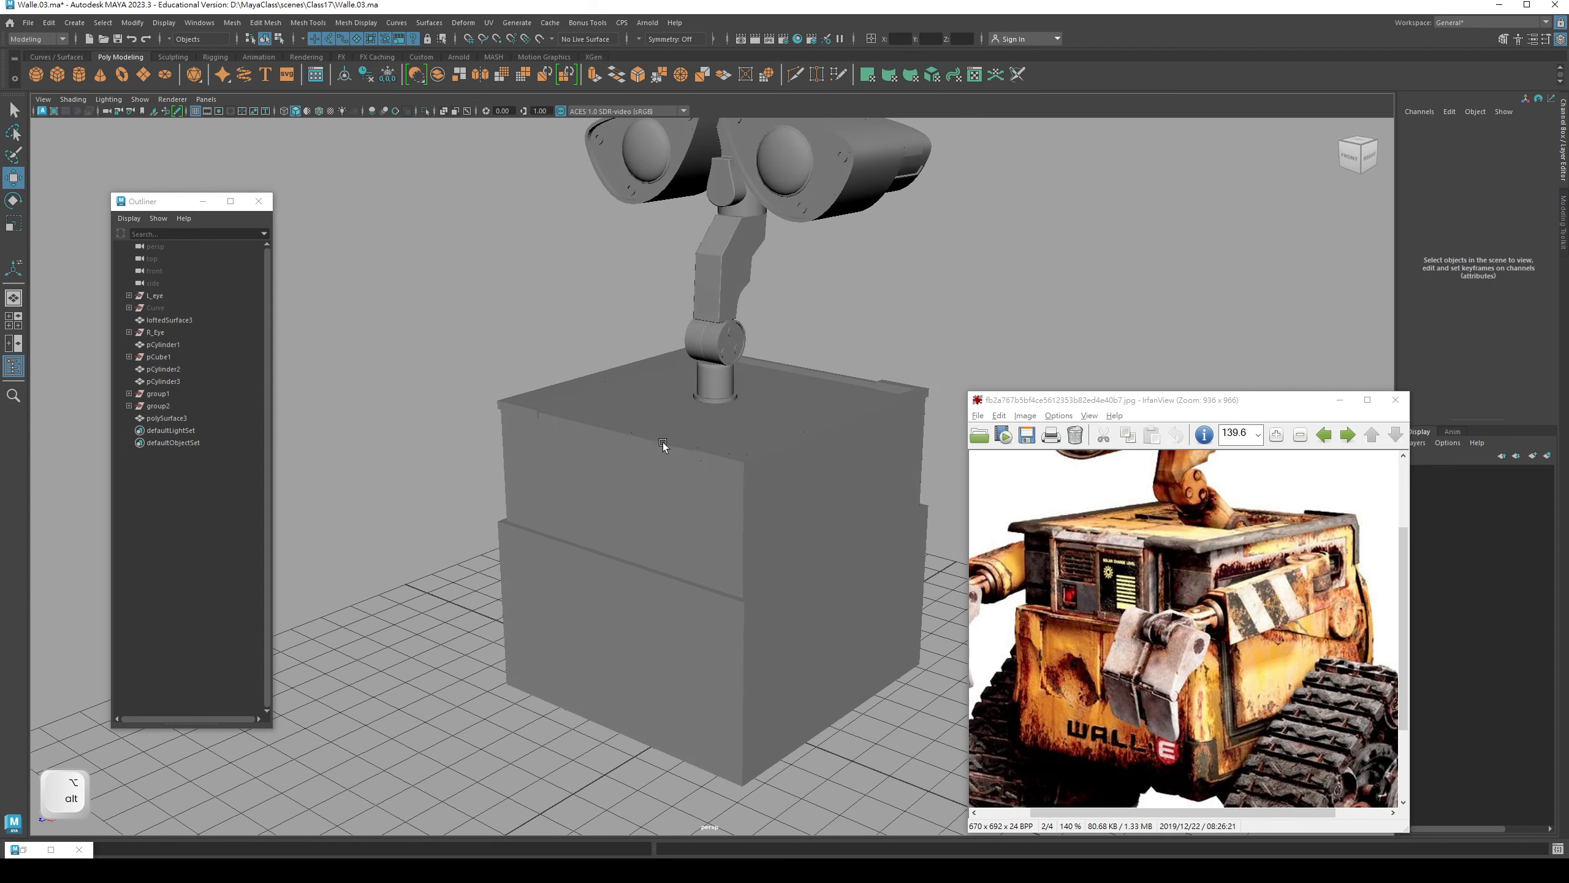
- Duplicate the two middle faces of the body's upper front as a separate panel mesh
{"action": "key", "text": "q"}
{"action": "left_click", "coordinate": [593, 521]}
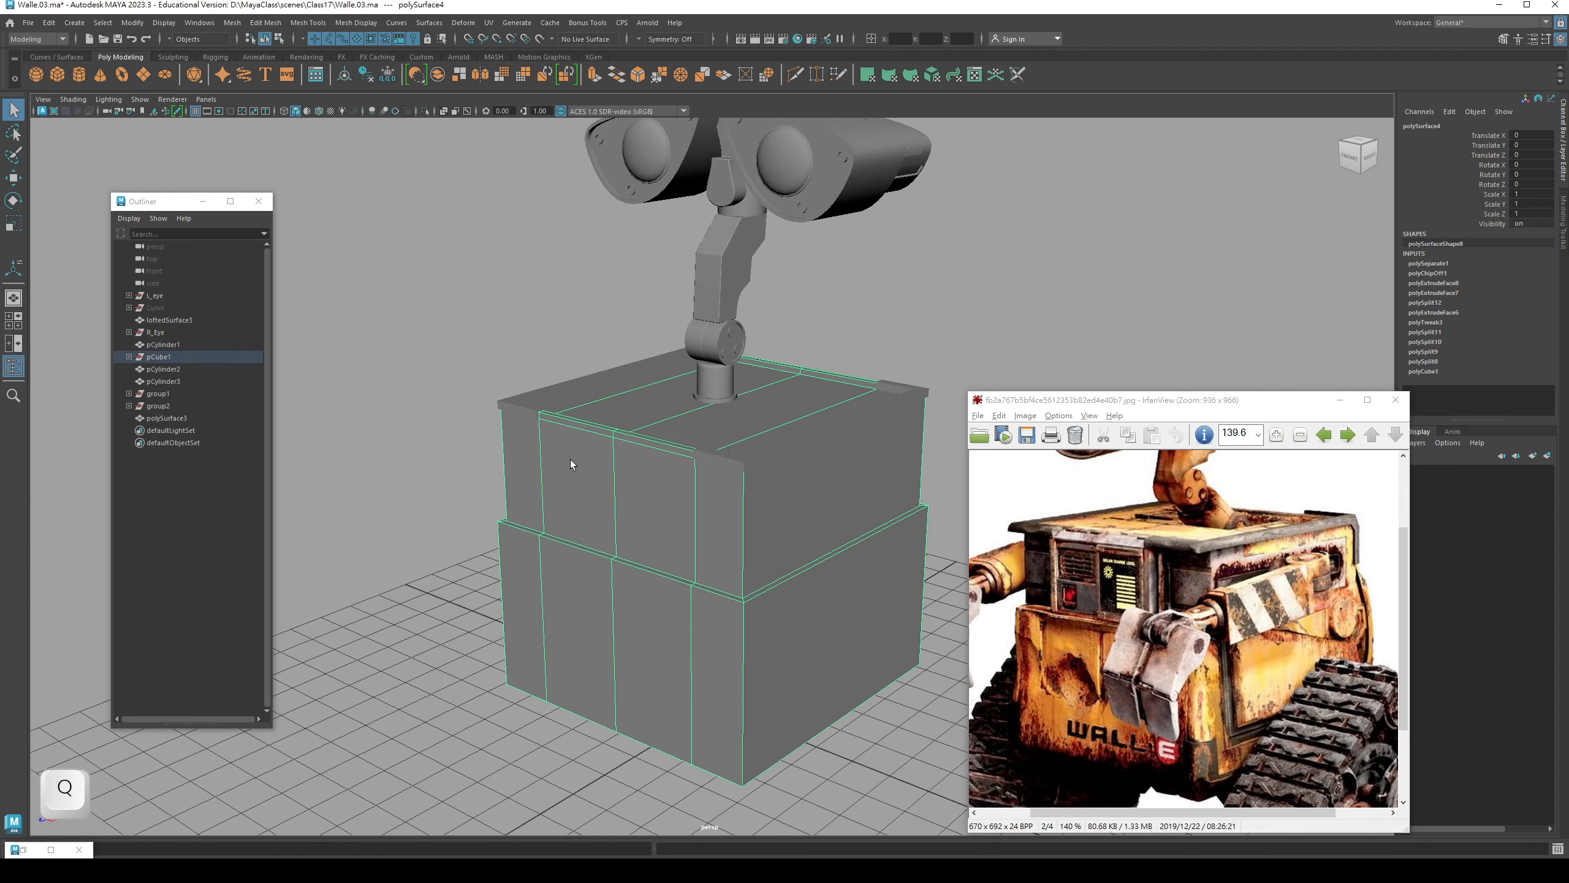
{"action": "right_click_drag", "start_coordinate": [581, 471], "coordinate": [646, 486], "text": "alt"}
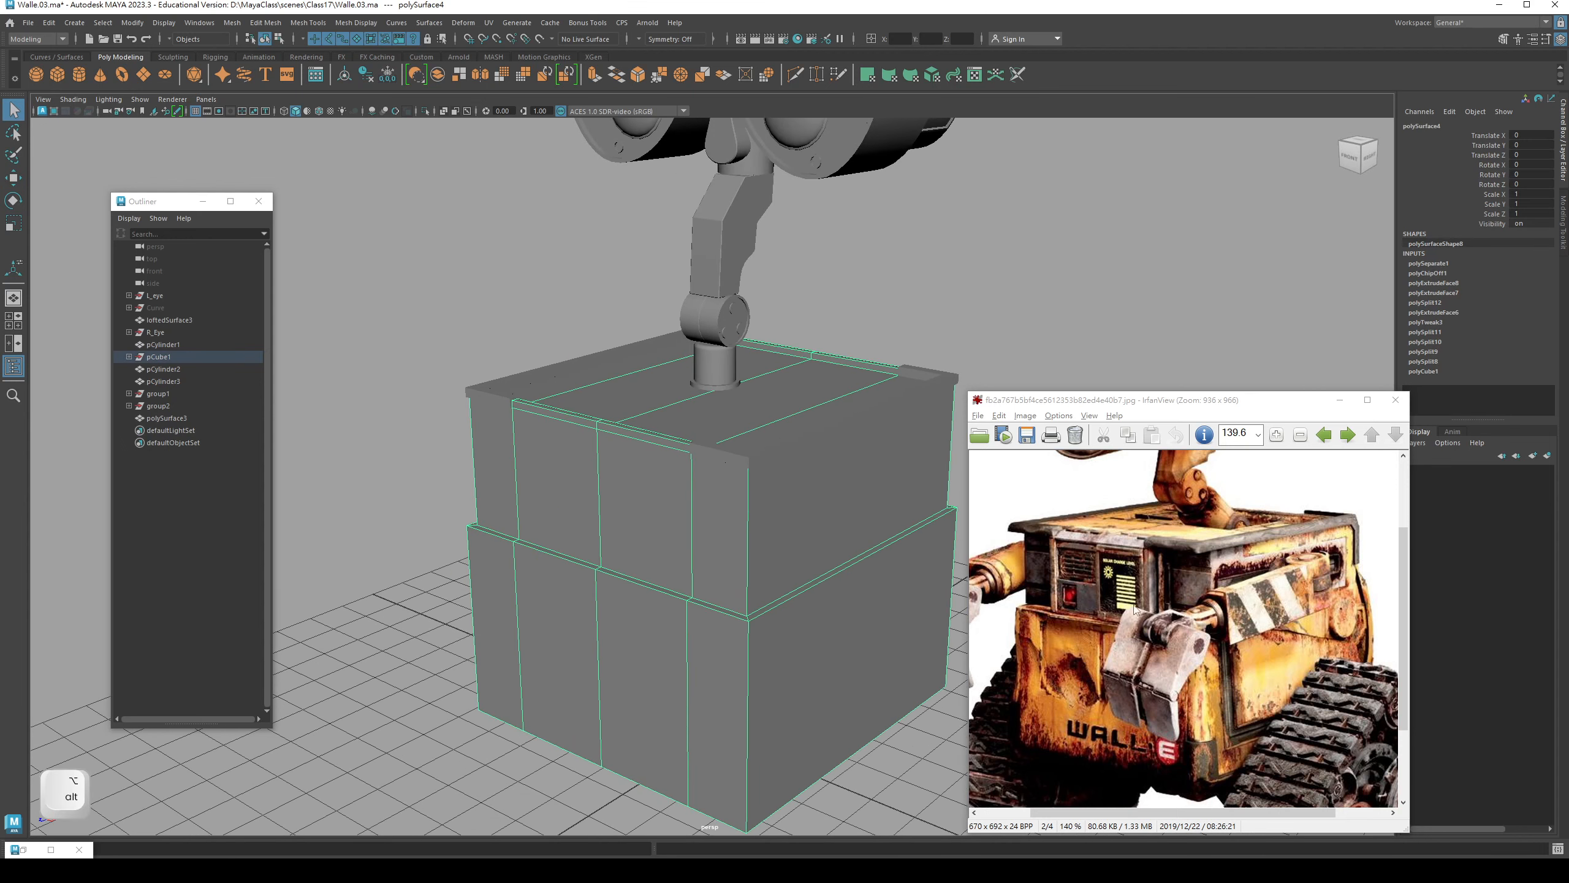
{"action": "left_click_drag", "start_coordinate": [655, 544], "coordinate": [618, 541], "text": "alt"}
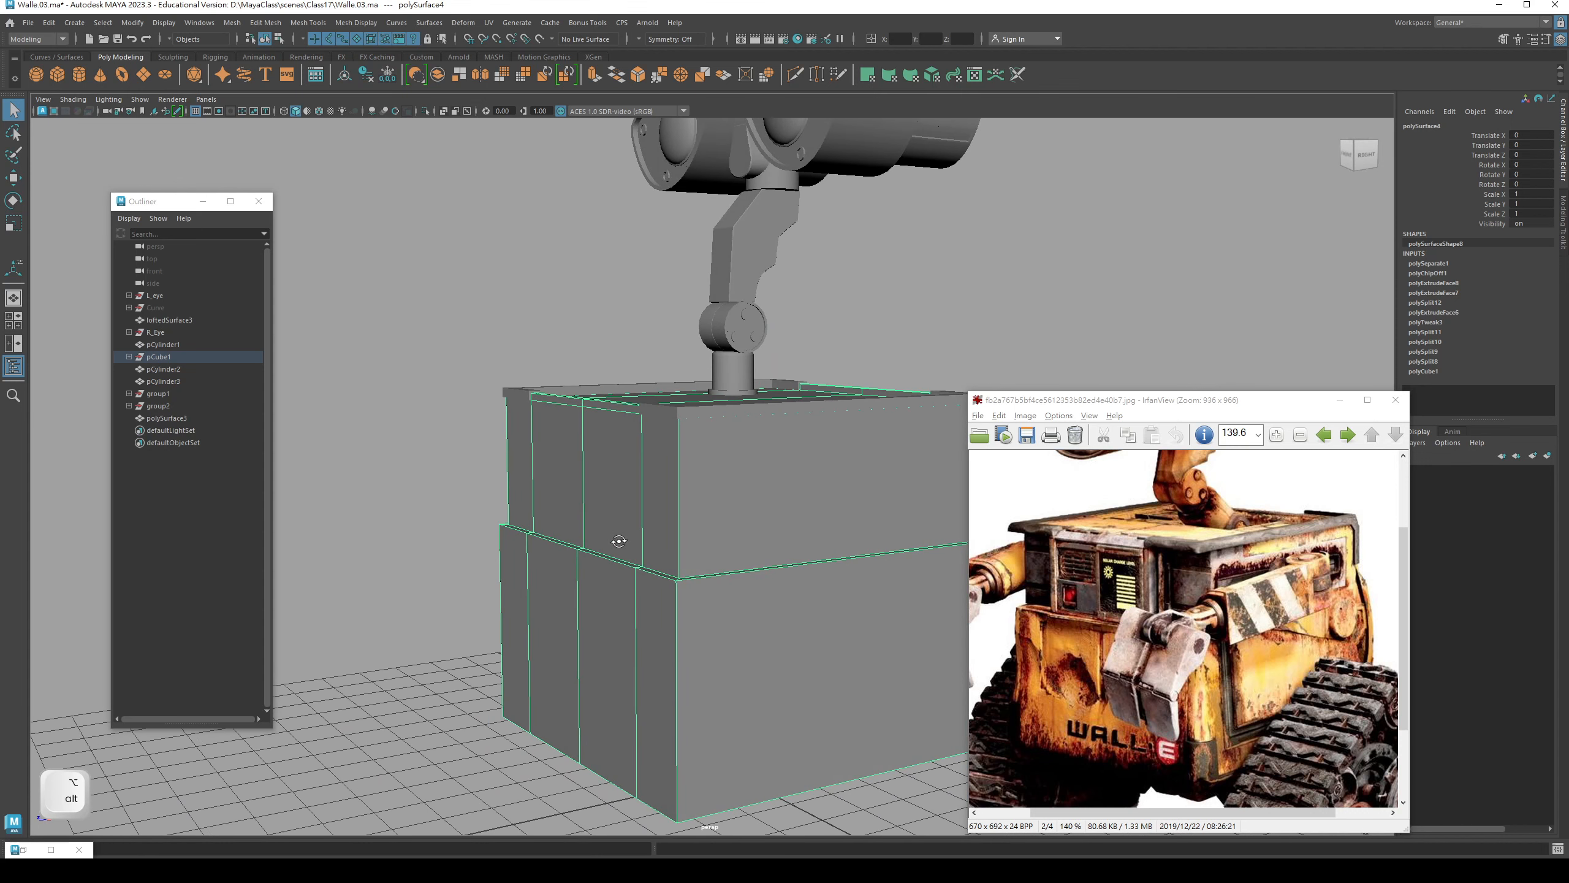
{"action": "right_click_drag", "start_coordinate": [579, 499], "coordinate": [579, 538]}
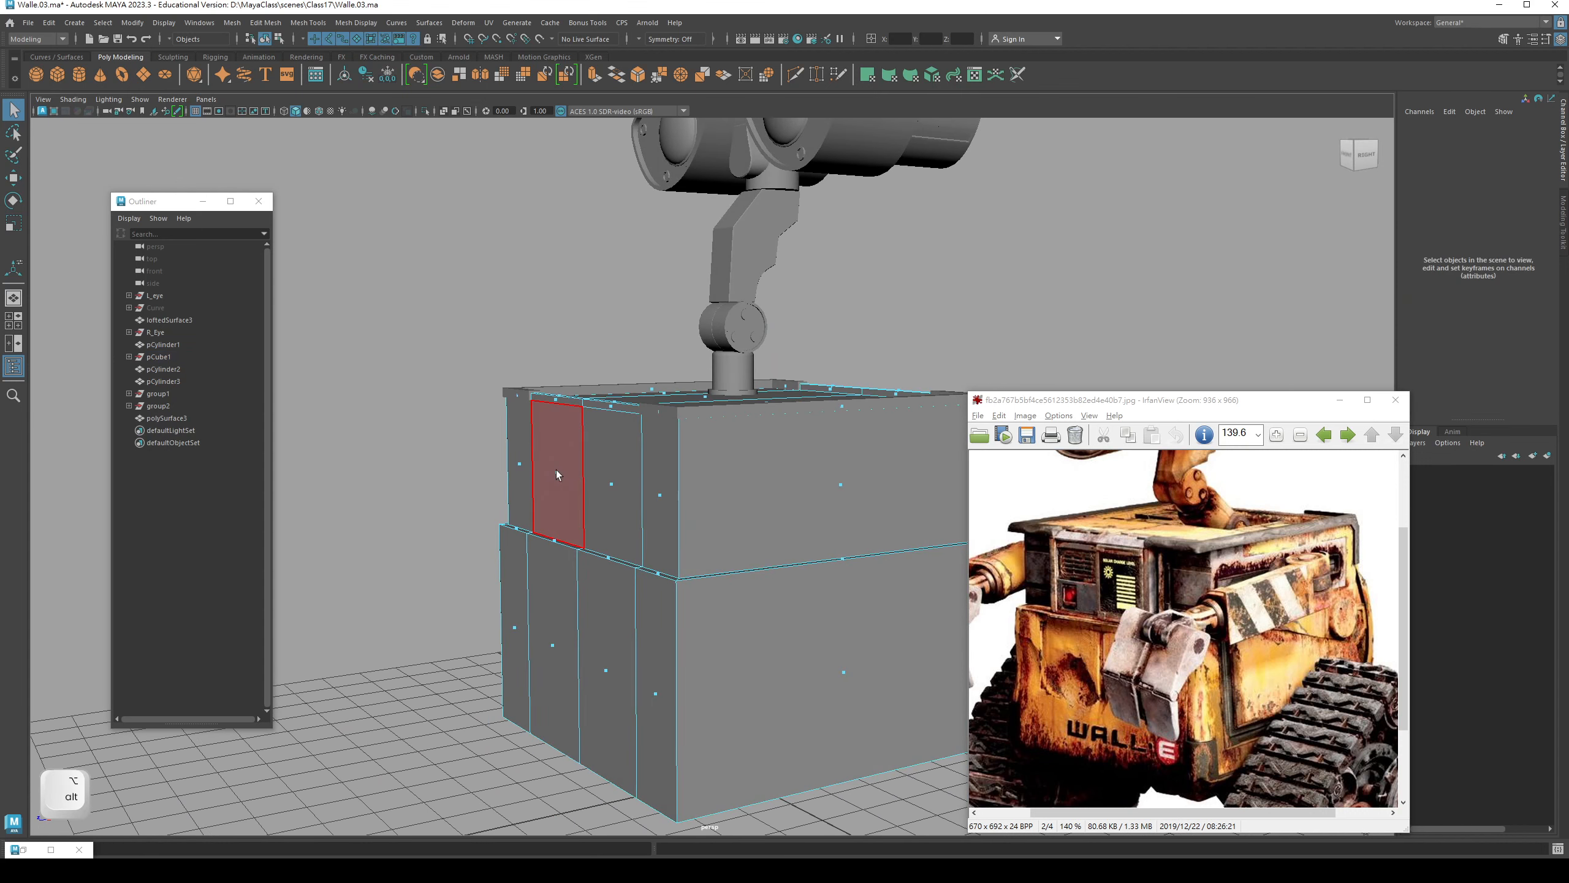
{"action": "left_click", "coordinate": [557, 469]}
{"action": "left_click", "coordinate": [614, 486], "text": "shift"}
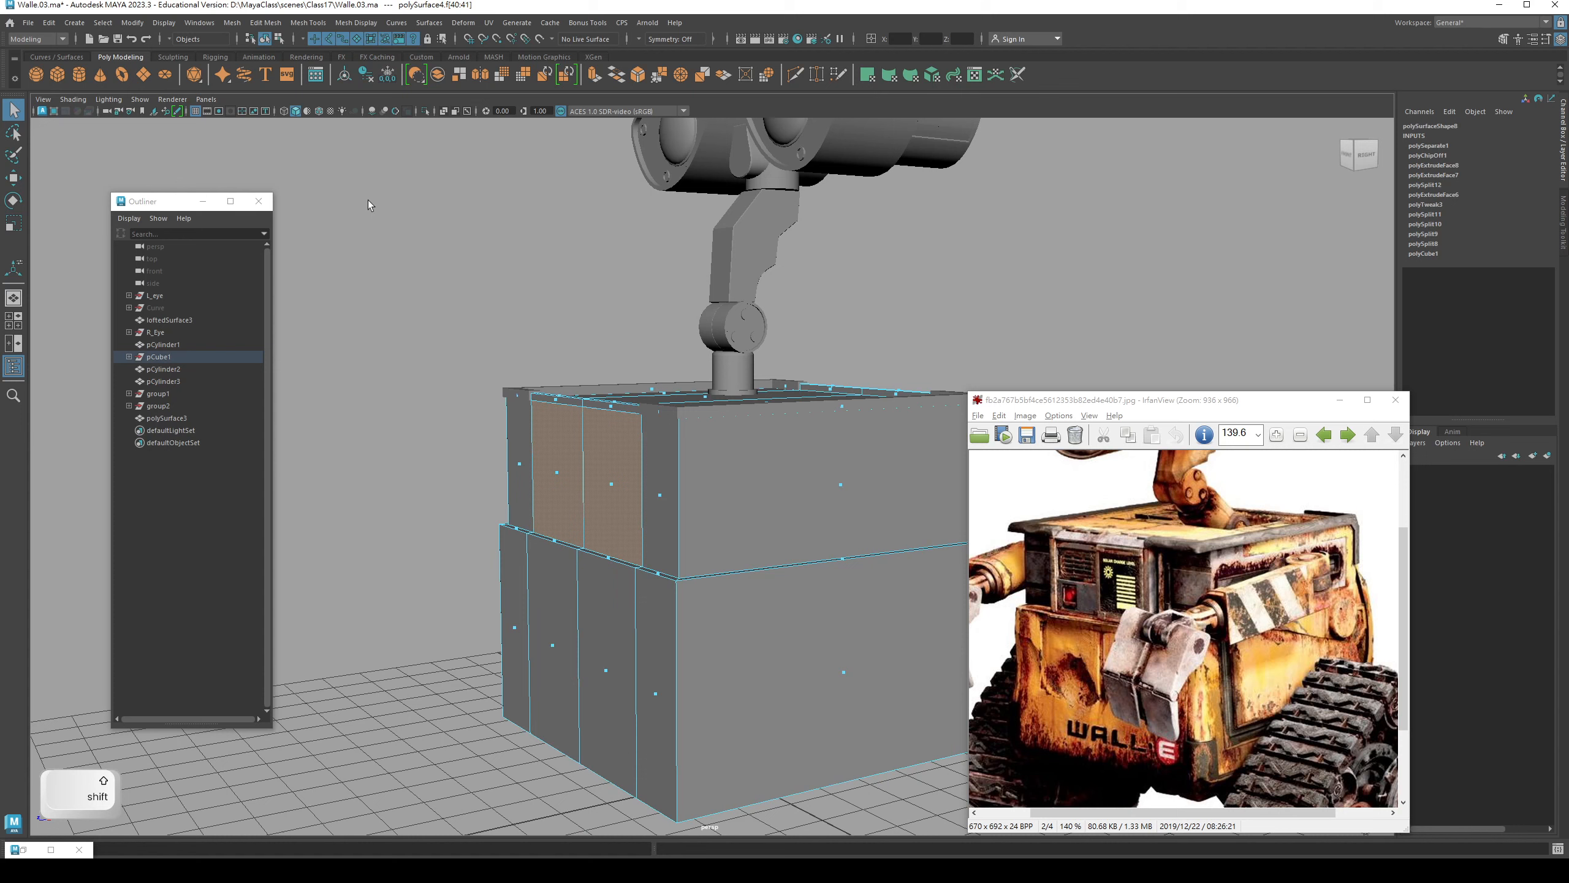
{"action": "left_click", "coordinate": [231, 23]}
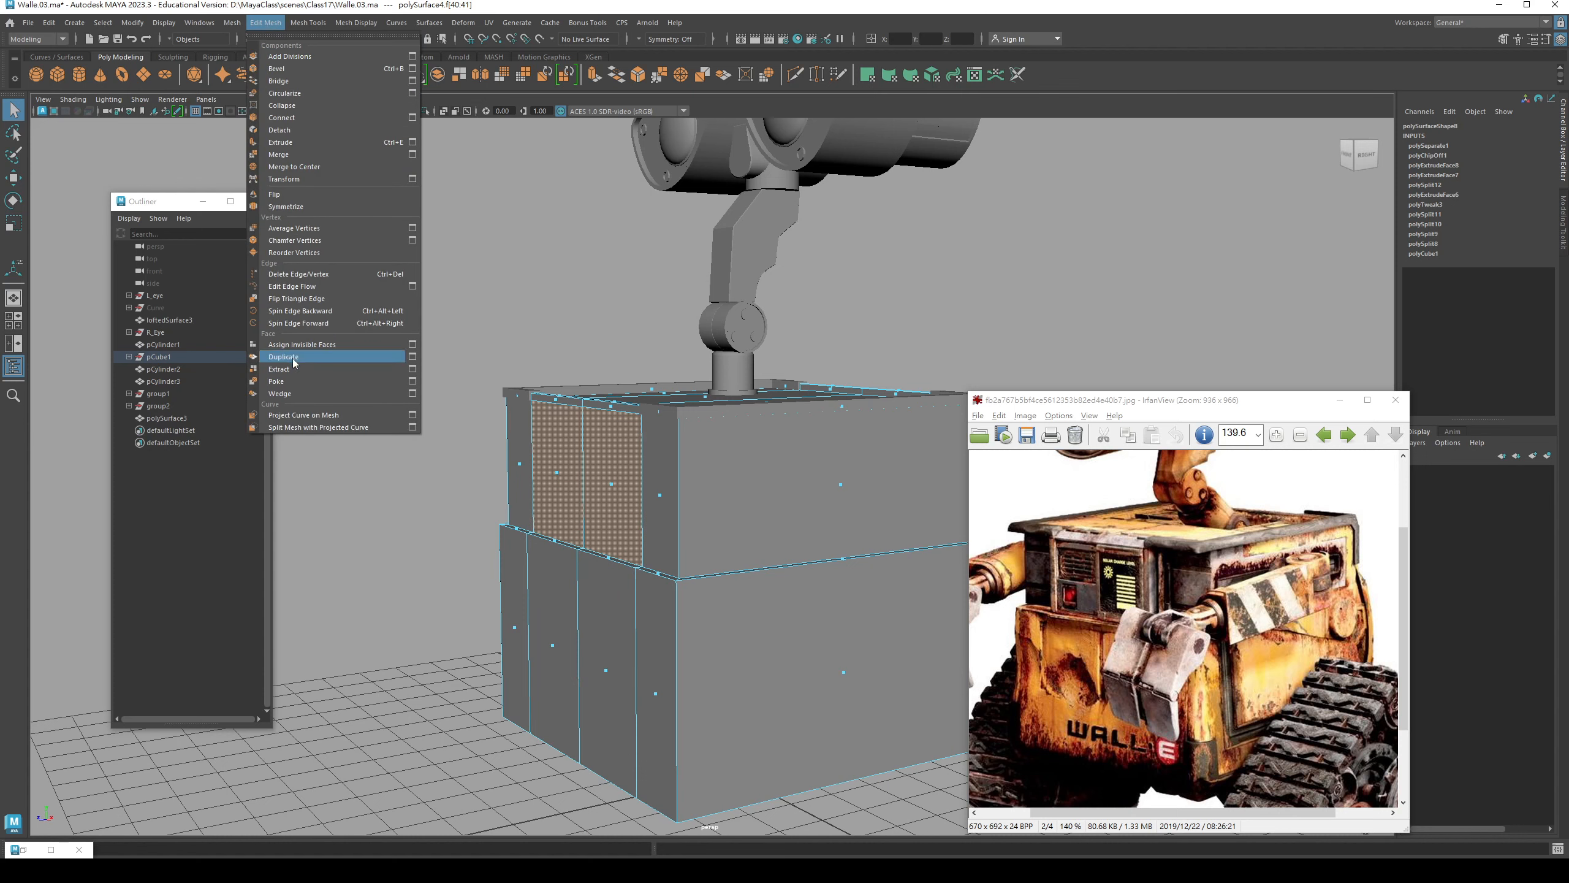
{"action": "left_click", "coordinate": [283, 357]}
{"action": "key", "text": "F8"}
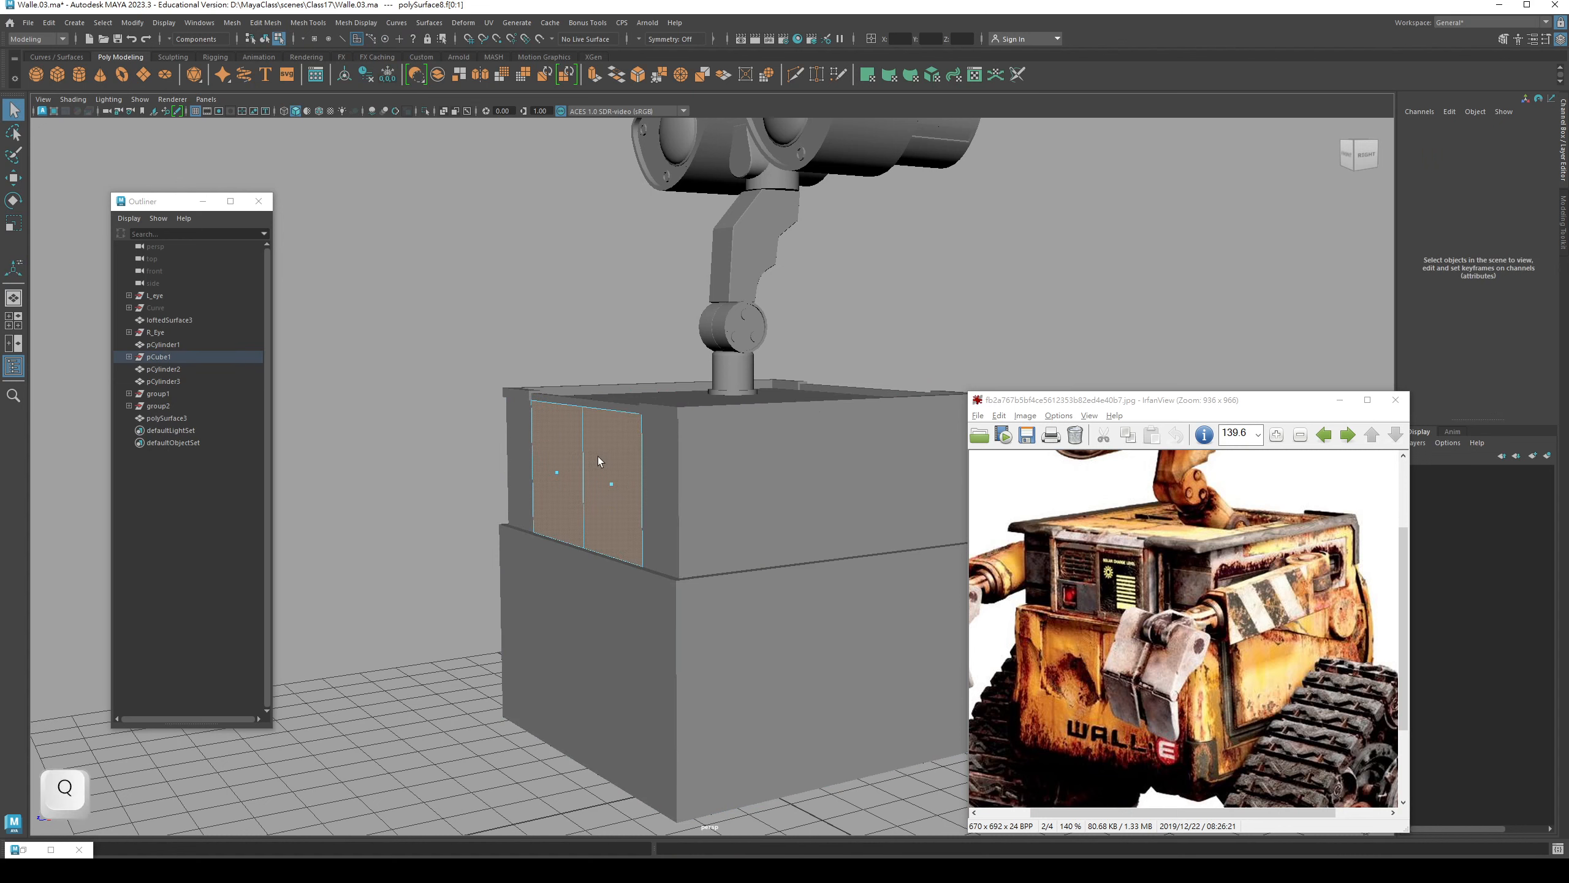
- Extrude the duplicated front panel outward from the body by about 0.24 in local Z
{"action": "left_click", "coordinate": [598, 456]}
{"action": "right_click_drag", "start_coordinate": [615, 434], "coordinate": [695, 491], "text": "alt"}
{"action": "middle_click_drag", "start_coordinate": [584, 463], "coordinate": [645, 448], "text": "alt"}
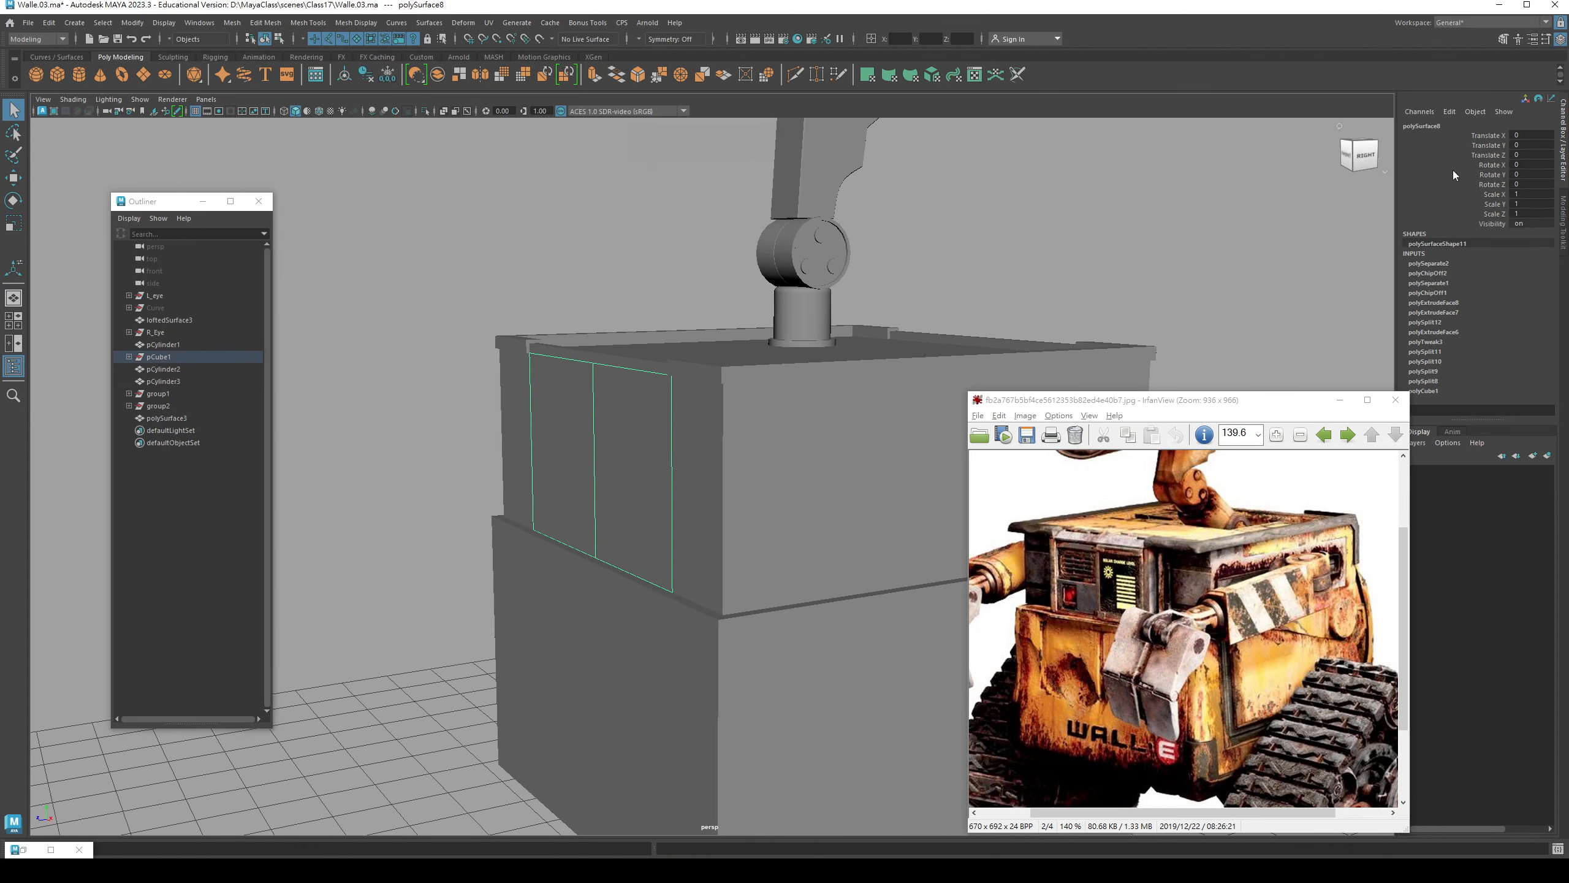
{"action": "left_click", "coordinate": [1503, 40]}
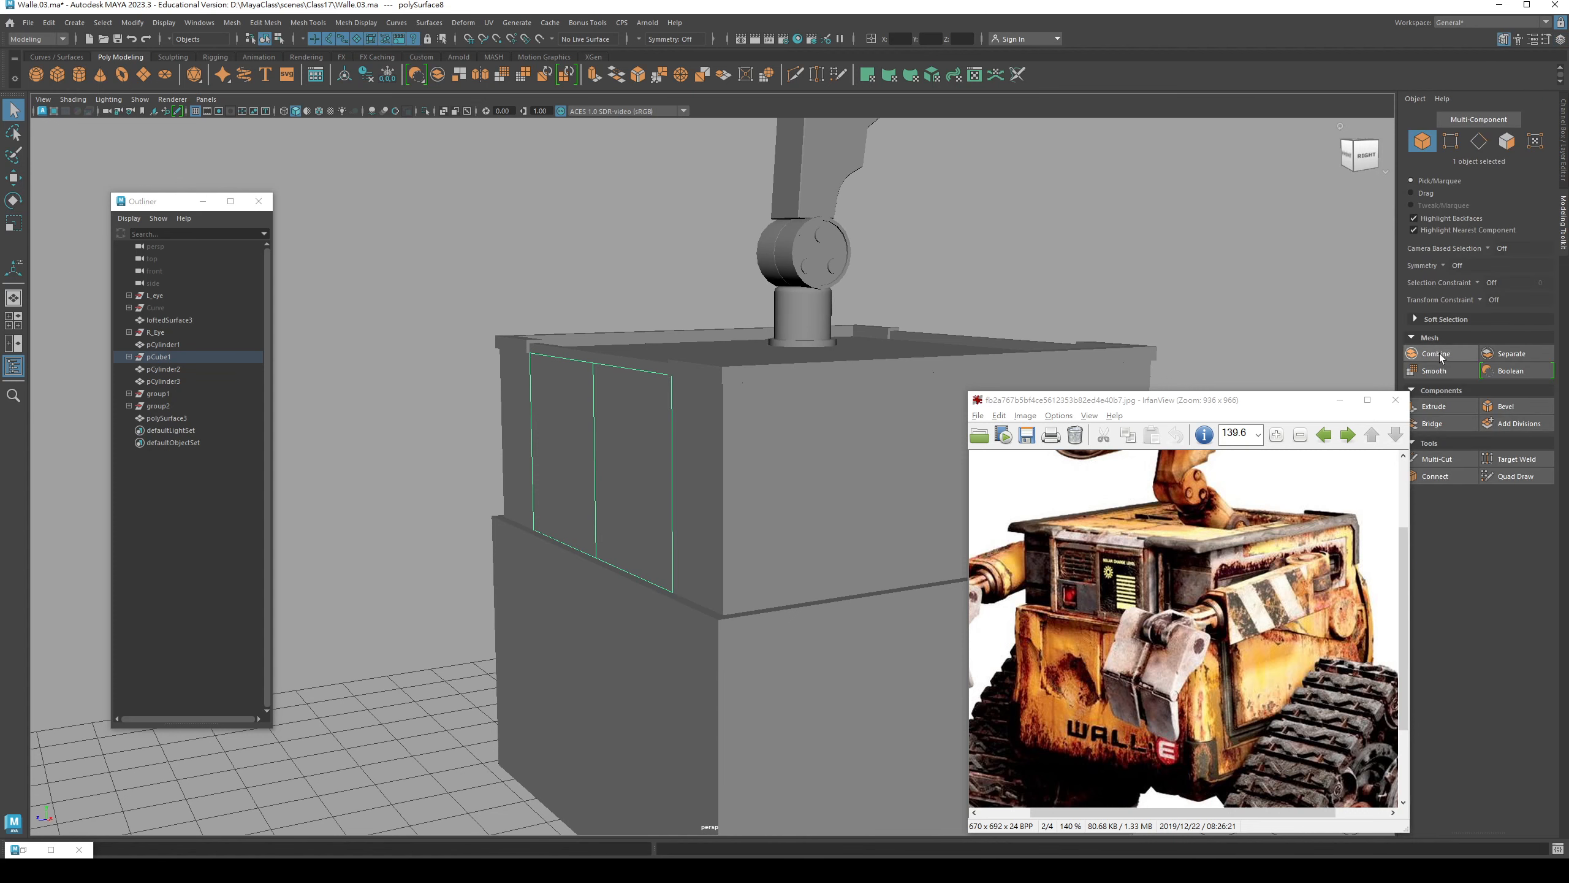
{"action": "left_click", "coordinate": [1441, 407]}
{"action": "left_click_drag", "start_coordinate": [527, 455], "coordinate": [511, 464]}
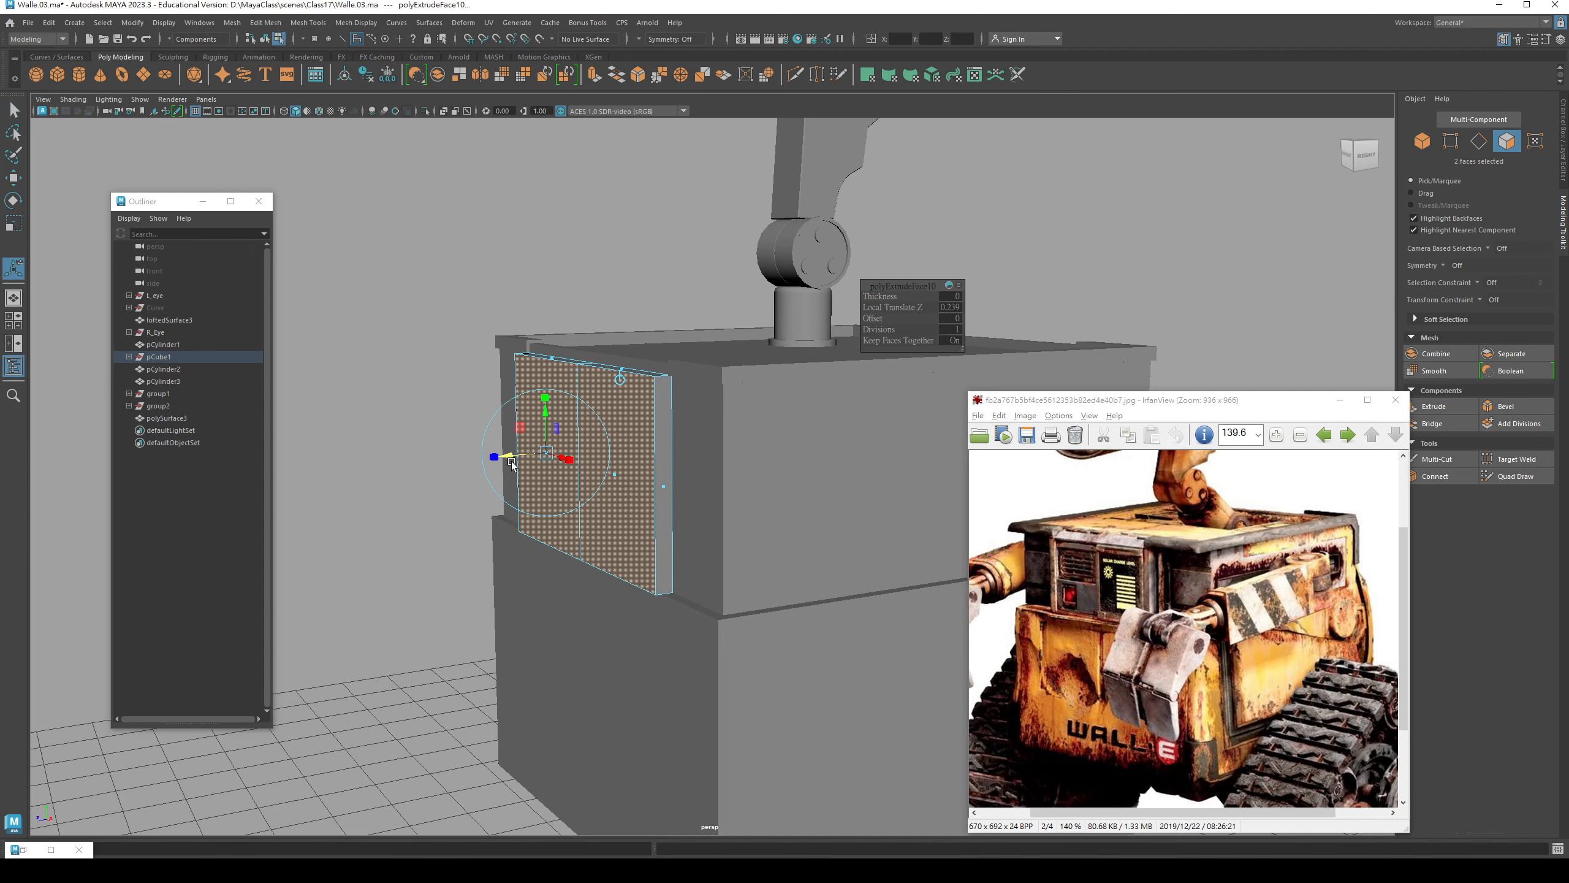
- Insert a horizontal edge loop across the raised front panel, slightly below its mid-height, with the Multi-Cut tool
{"action": "key", "text": "r"}
{"action": "left_click_drag", "start_coordinate": [576, 413], "coordinate": [647, 496]}
{"action": "key", "text": "q"}
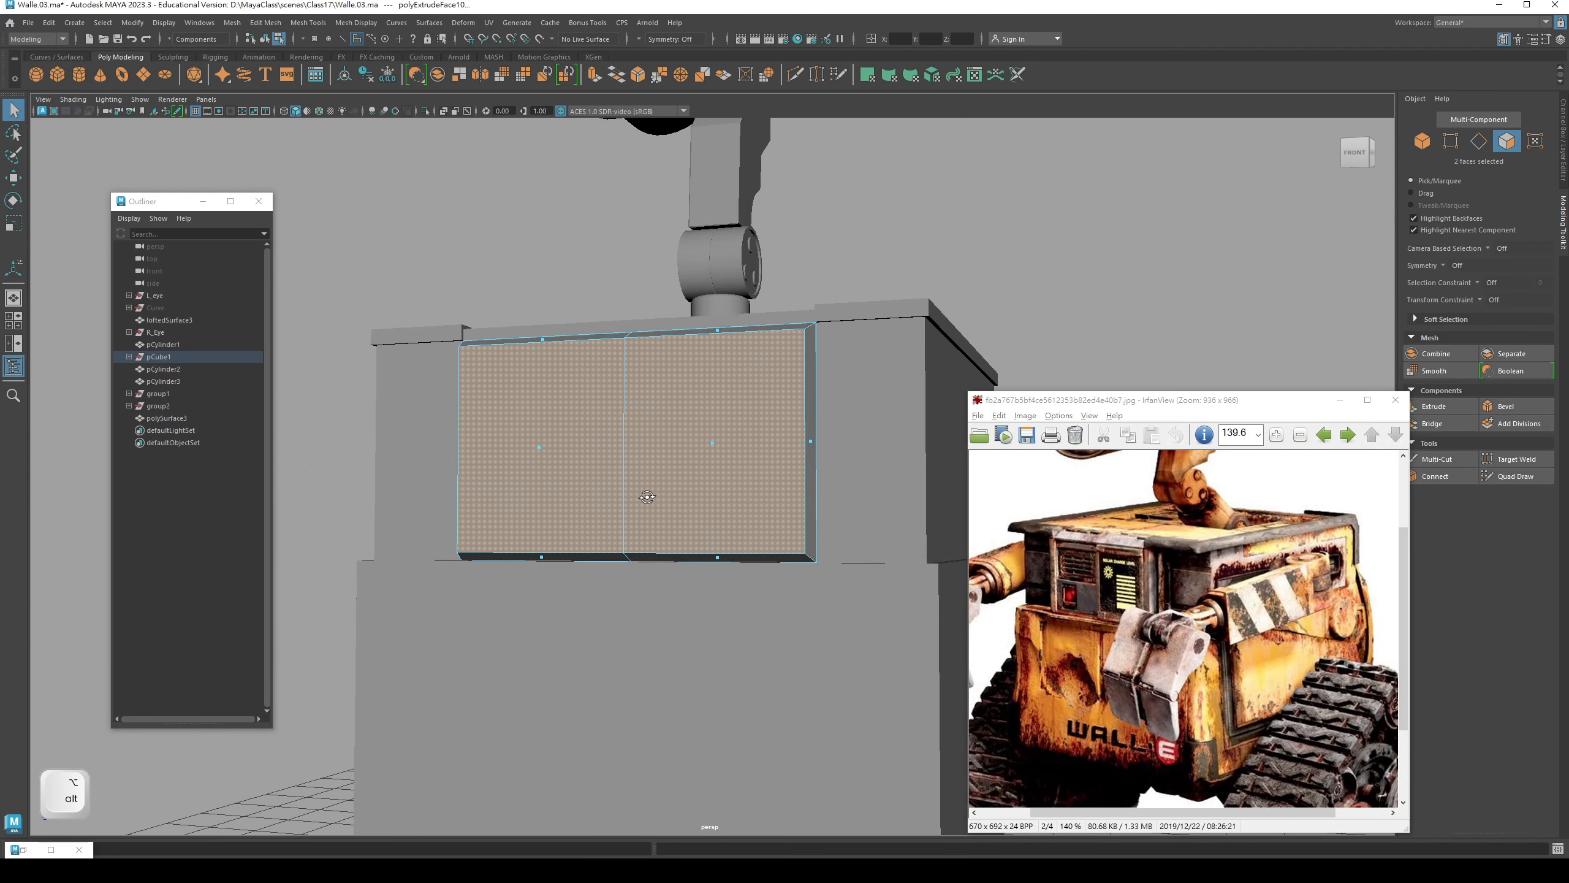
{"action": "left_click", "coordinate": [550, 307]}
{"action": "left_click", "coordinate": [1426, 460]}
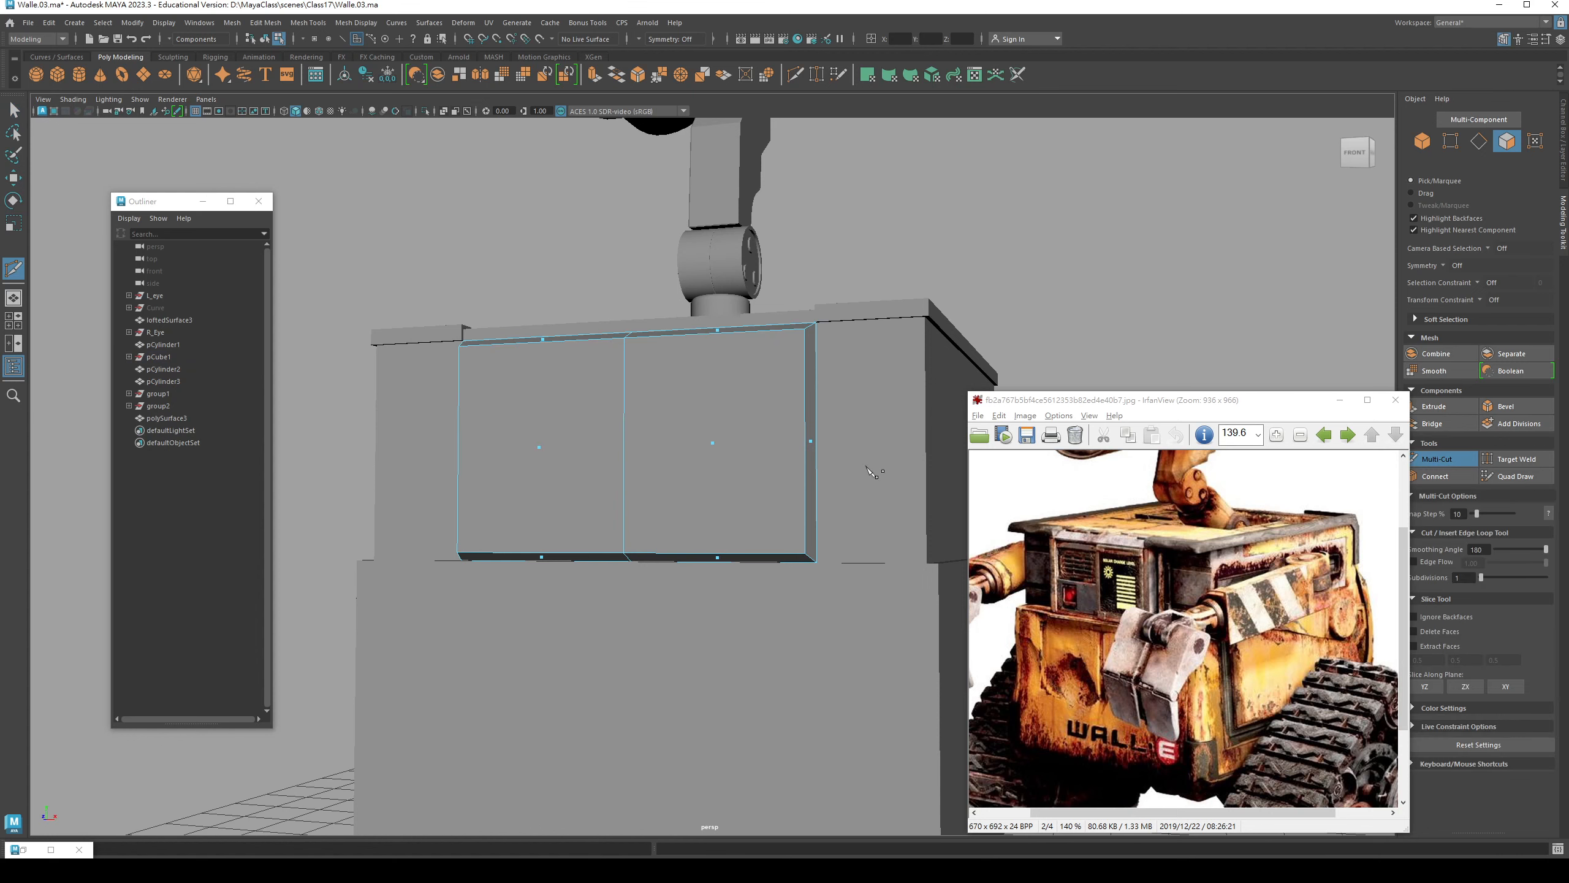
{"action": "left_click_drag", "start_coordinate": [565, 486], "coordinate": [491, 482], "text": "alt"}
{"action": "key", "text": "ctrl"}
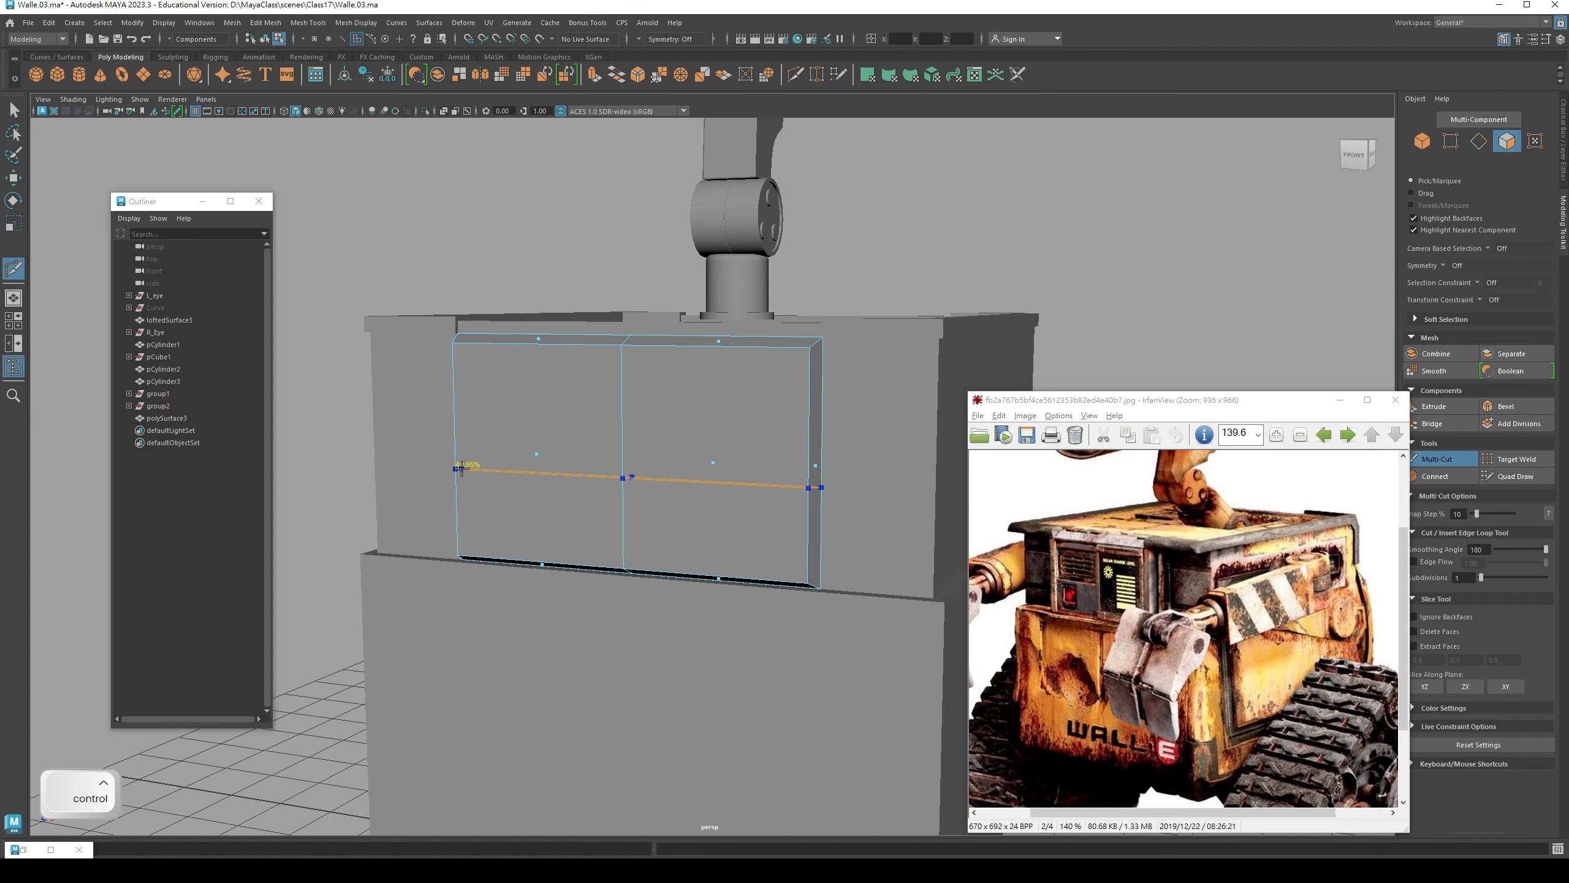
{"action": "key", "text": "q"}
- Extrude the front panel's lower-left face into a small inset rectangle and extrude that rectangle inward as a recess
{"action": "left_click", "coordinate": [535, 526]}
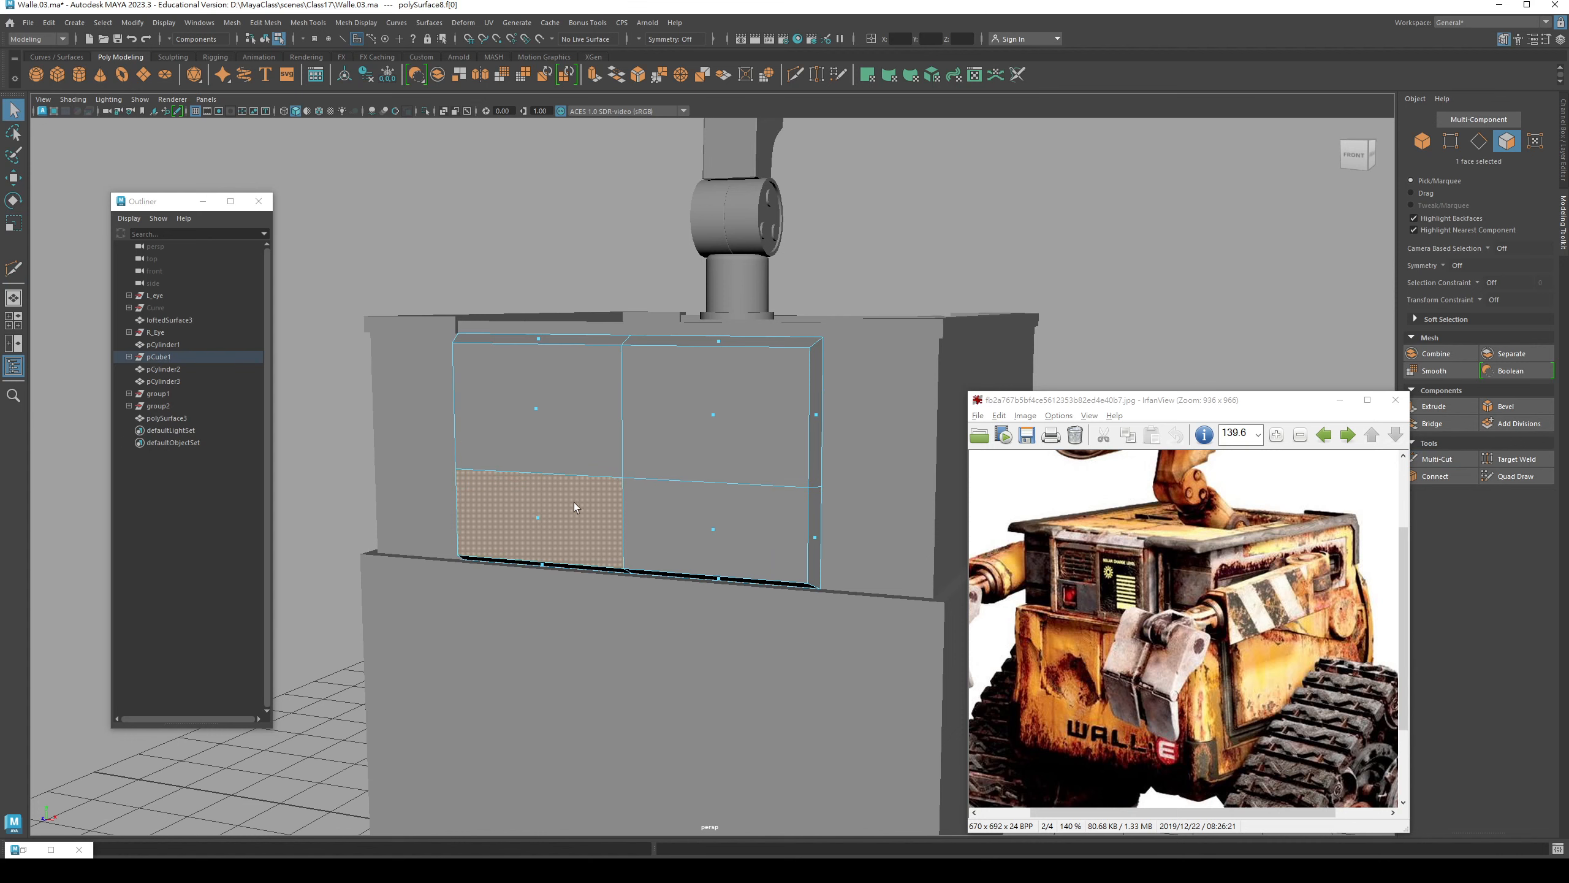
{"action": "left_click_drag", "start_coordinate": [574, 503], "coordinate": [1078, 576], "text": "alt"}
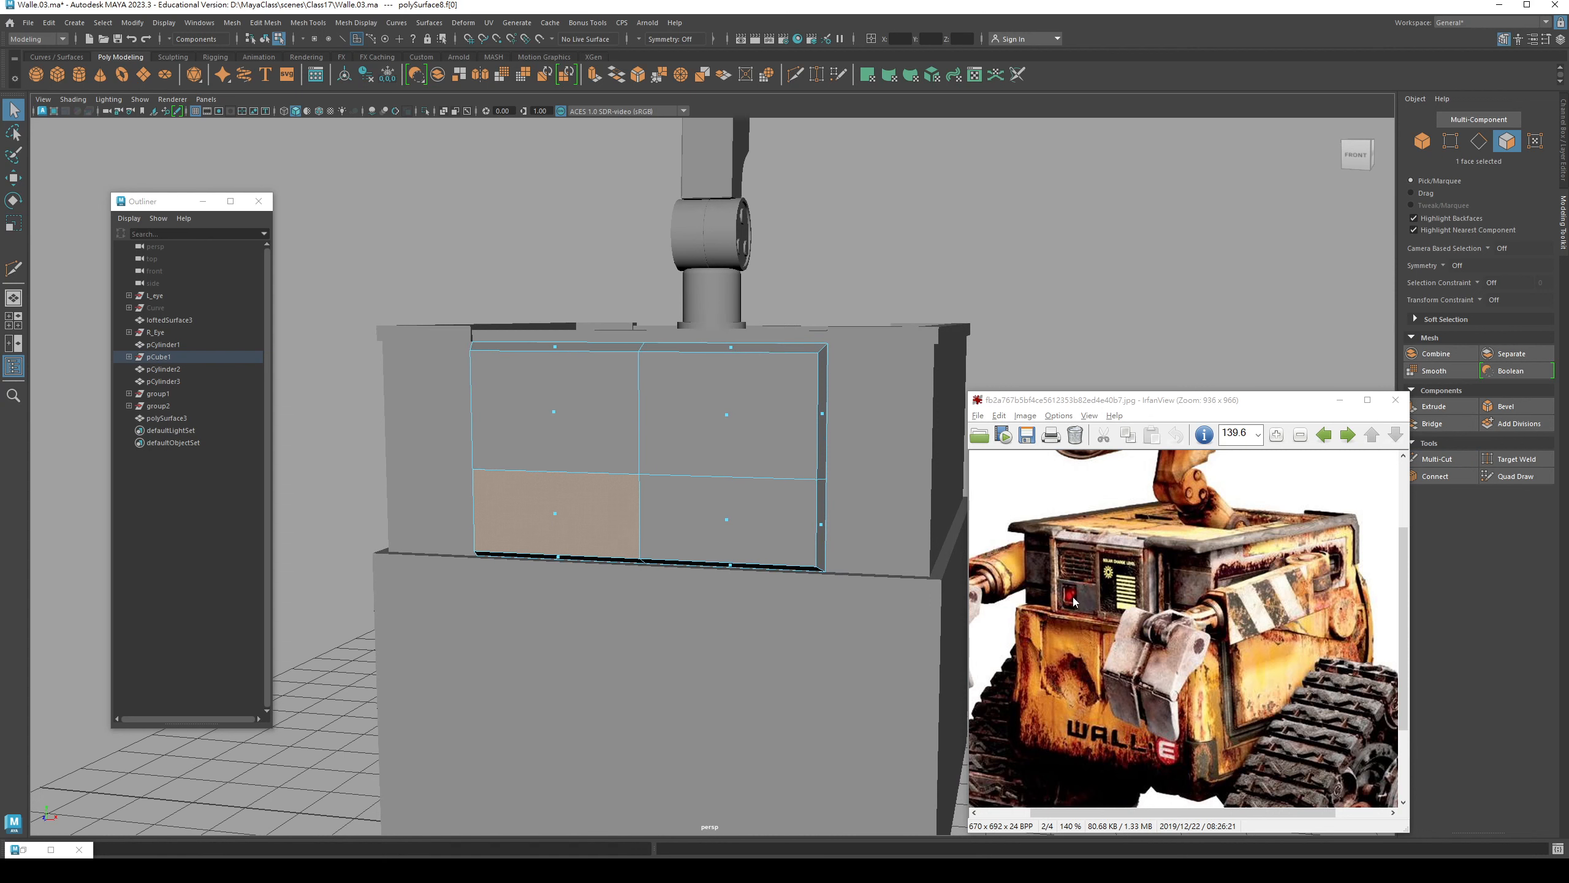
{"action": "left_click_drag", "start_coordinate": [555, 515], "coordinate": [1118, 471], "text": "alt"}
{"action": "left_click", "coordinate": [1433, 406]}
{"action": "key", "text": "w"}
{"action": "left_click", "coordinate": [1434, 406]}
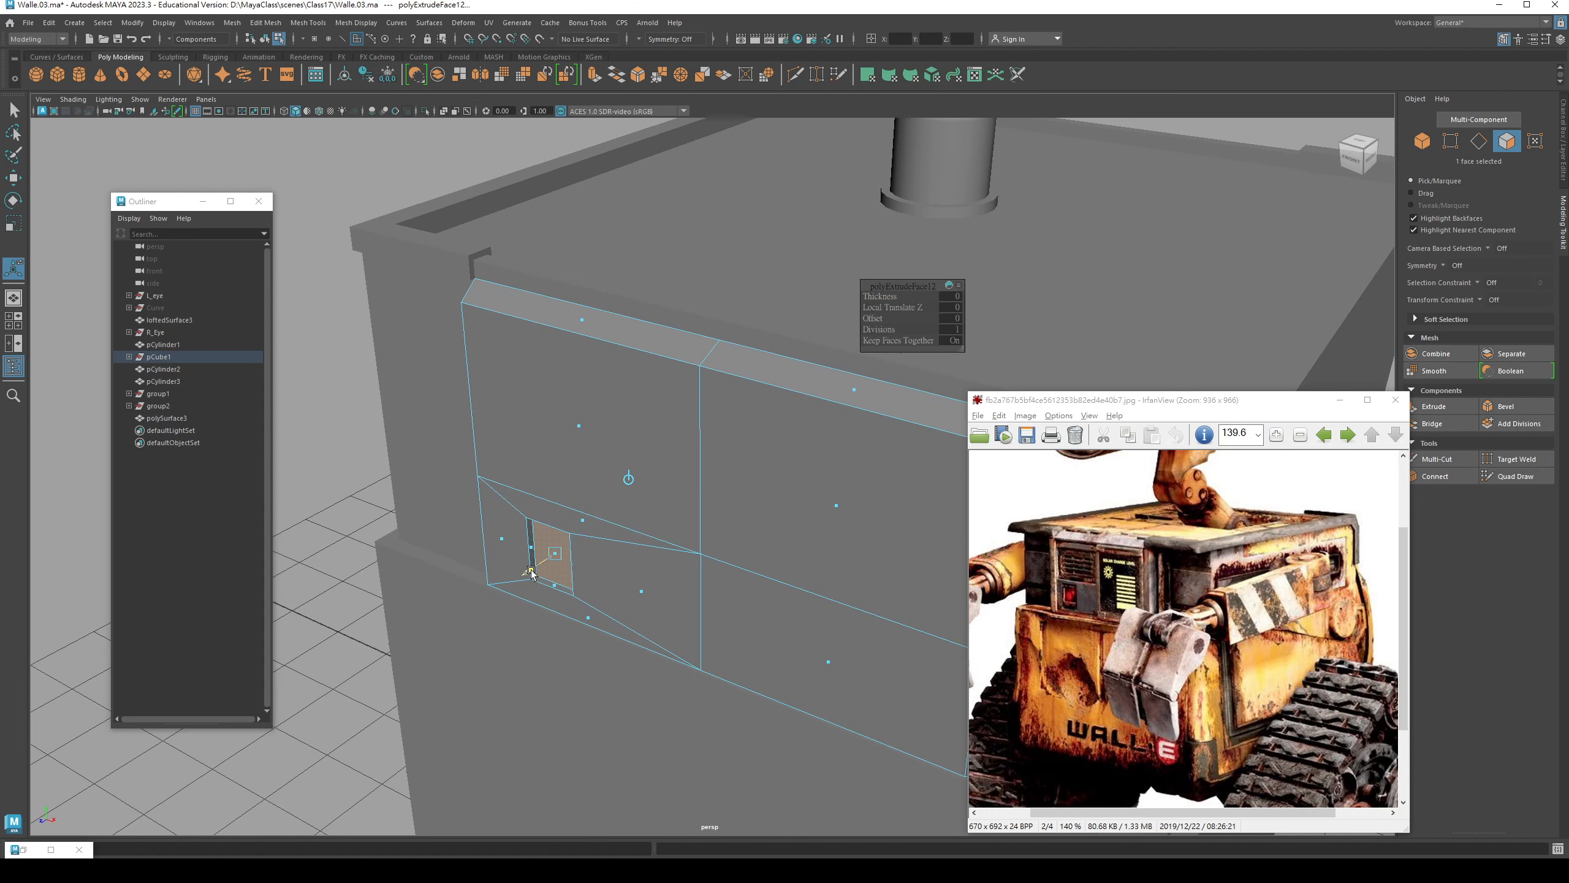
{"action": "key", "text": "q"}
{"action": "left_click_drag", "start_coordinate": [618, 572], "coordinate": [584, 535], "text": "alt"}
{"action": "right_click_drag", "start_coordinate": [559, 510], "coordinate": [618, 491]}
{"action": "left_click", "coordinate": [341, 439]}
{"action": "left_click_drag", "start_coordinate": [340, 439], "coordinate": [592, 507], "text": "alt"}
{"action": "left_click", "coordinate": [605, 525]}
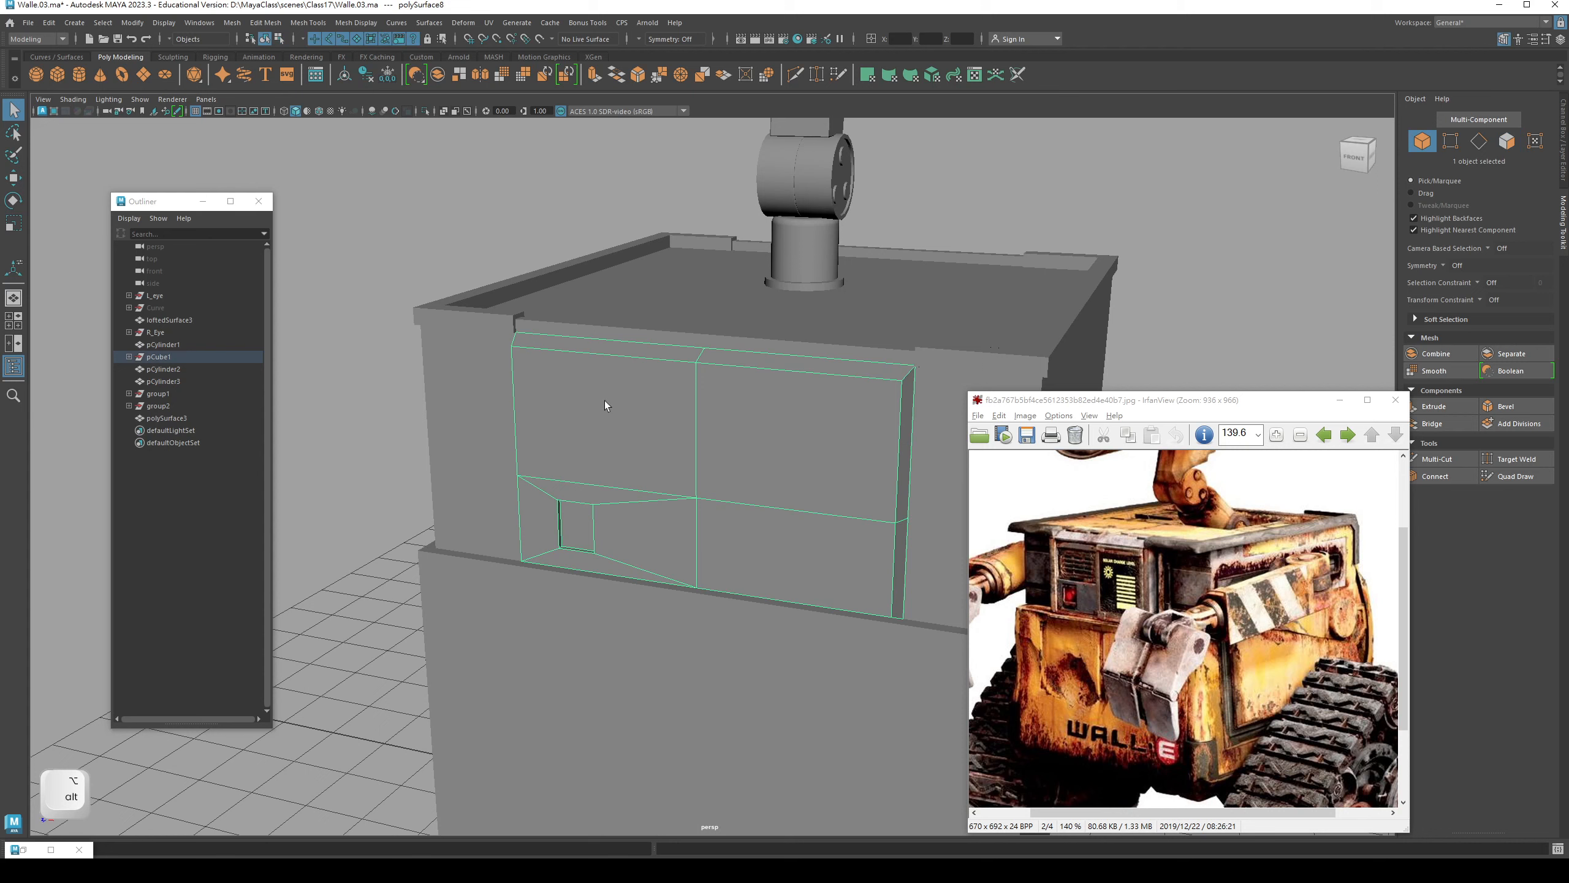
- Insert a vertical edge loop through the middle of the front panel's left half with Multi-Cut
{"action": "right_click_drag", "start_coordinate": [603, 396], "coordinate": [600, 411]}
{"action": "left_click", "coordinate": [601, 421]}
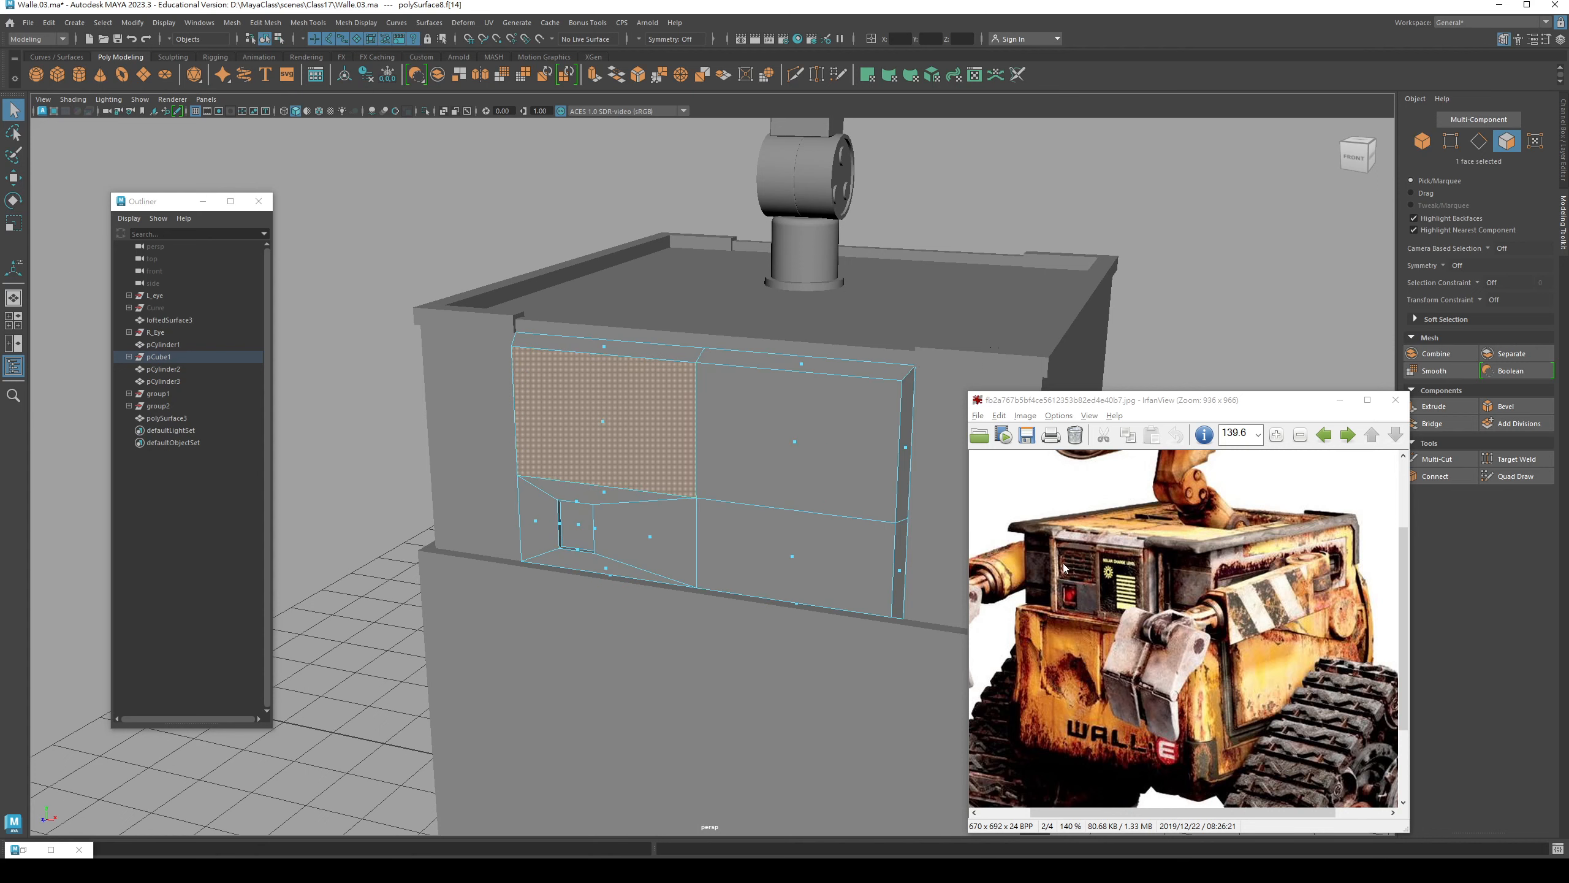
{"action": "left_click_drag", "start_coordinate": [605, 493], "coordinate": [695, 526], "text": "alt"}
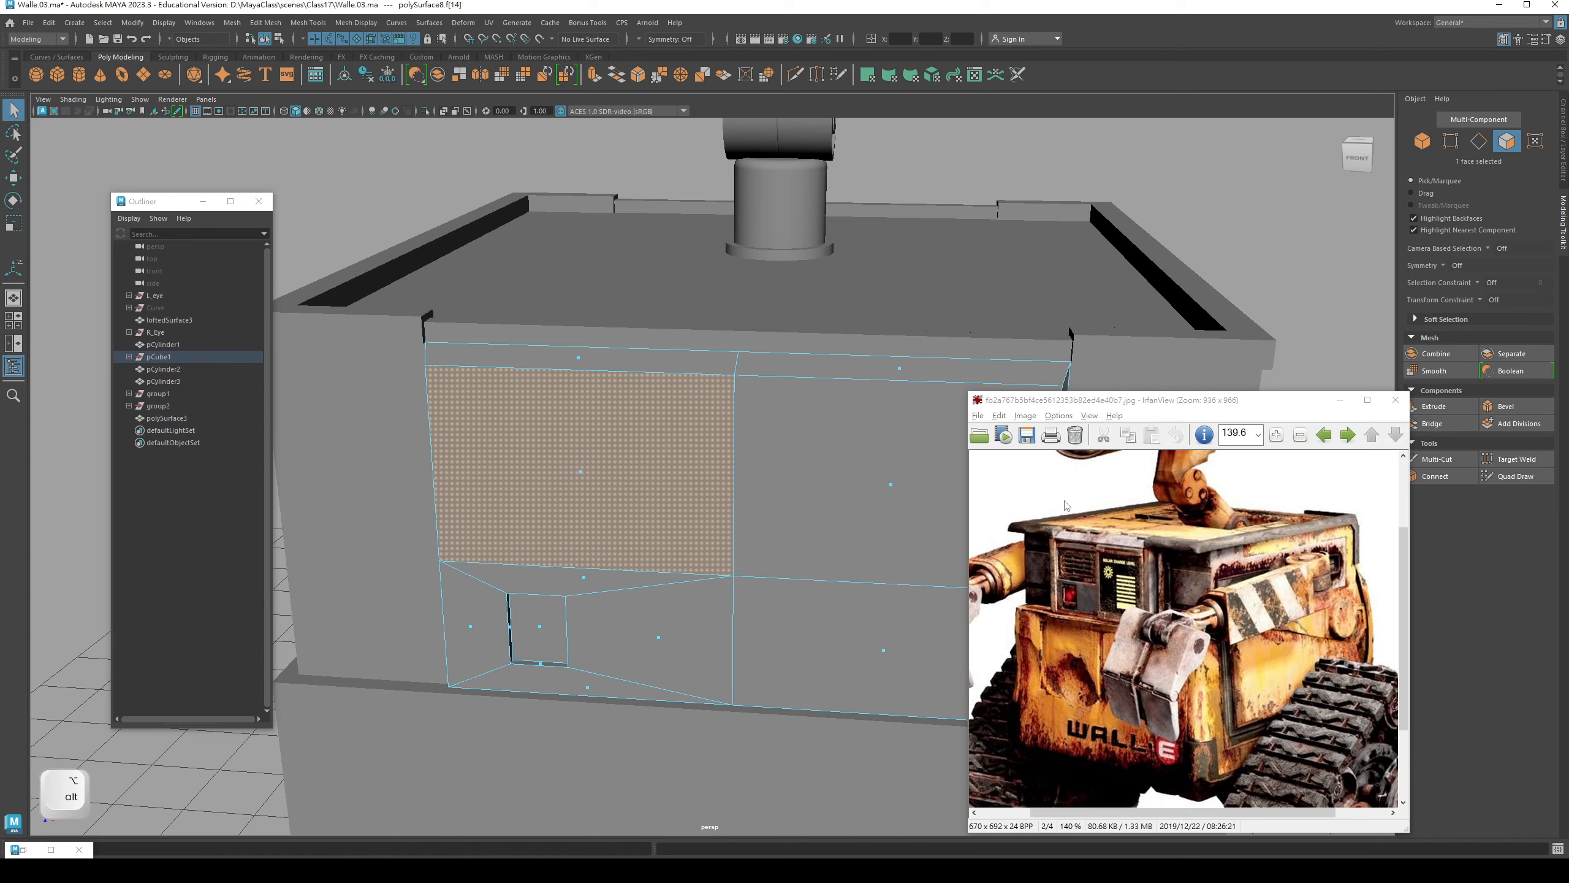
{"action": "left_click_drag", "start_coordinate": [554, 507], "coordinate": [692, 469], "text": "alt"}
{"action": "left_click", "coordinate": [1436, 458]}
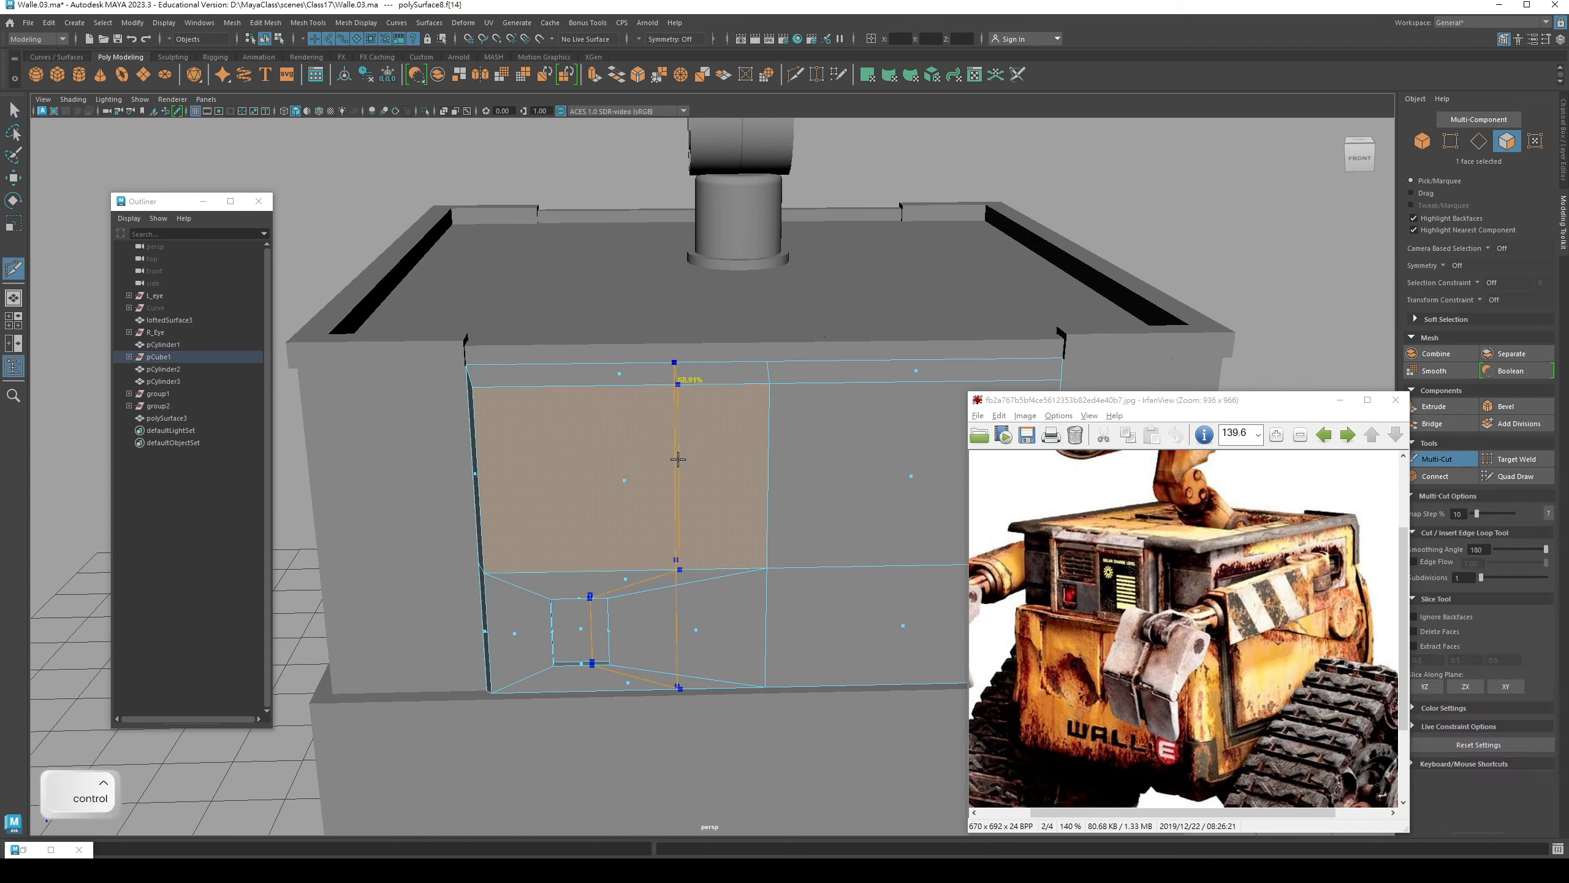
{"action": "key", "text": "q"}
{"action": "right_click_drag", "start_coordinate": [616, 485], "coordinate": [645, 467]}
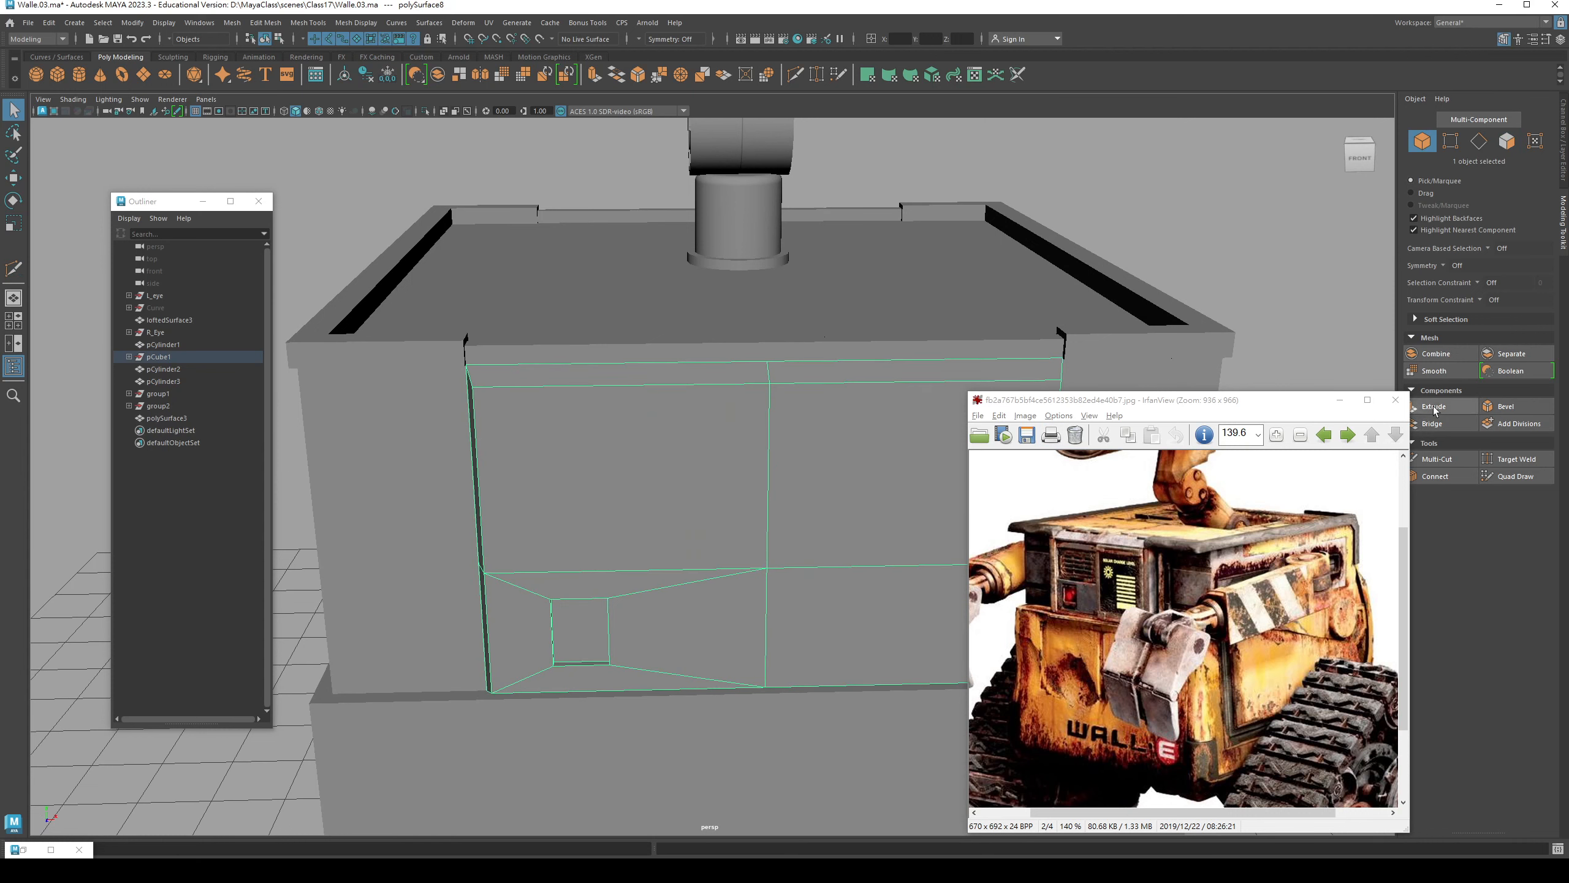
{"action": "left_click", "coordinate": [1436, 459]}
{"action": "left_click", "coordinate": [766, 567]}
{"action": "left_click_drag", "start_coordinate": [911, 481], "coordinate": [580, 311], "text": "alt"}
{"action": "left_click", "coordinate": [637, 367], "text": "ctrl"}
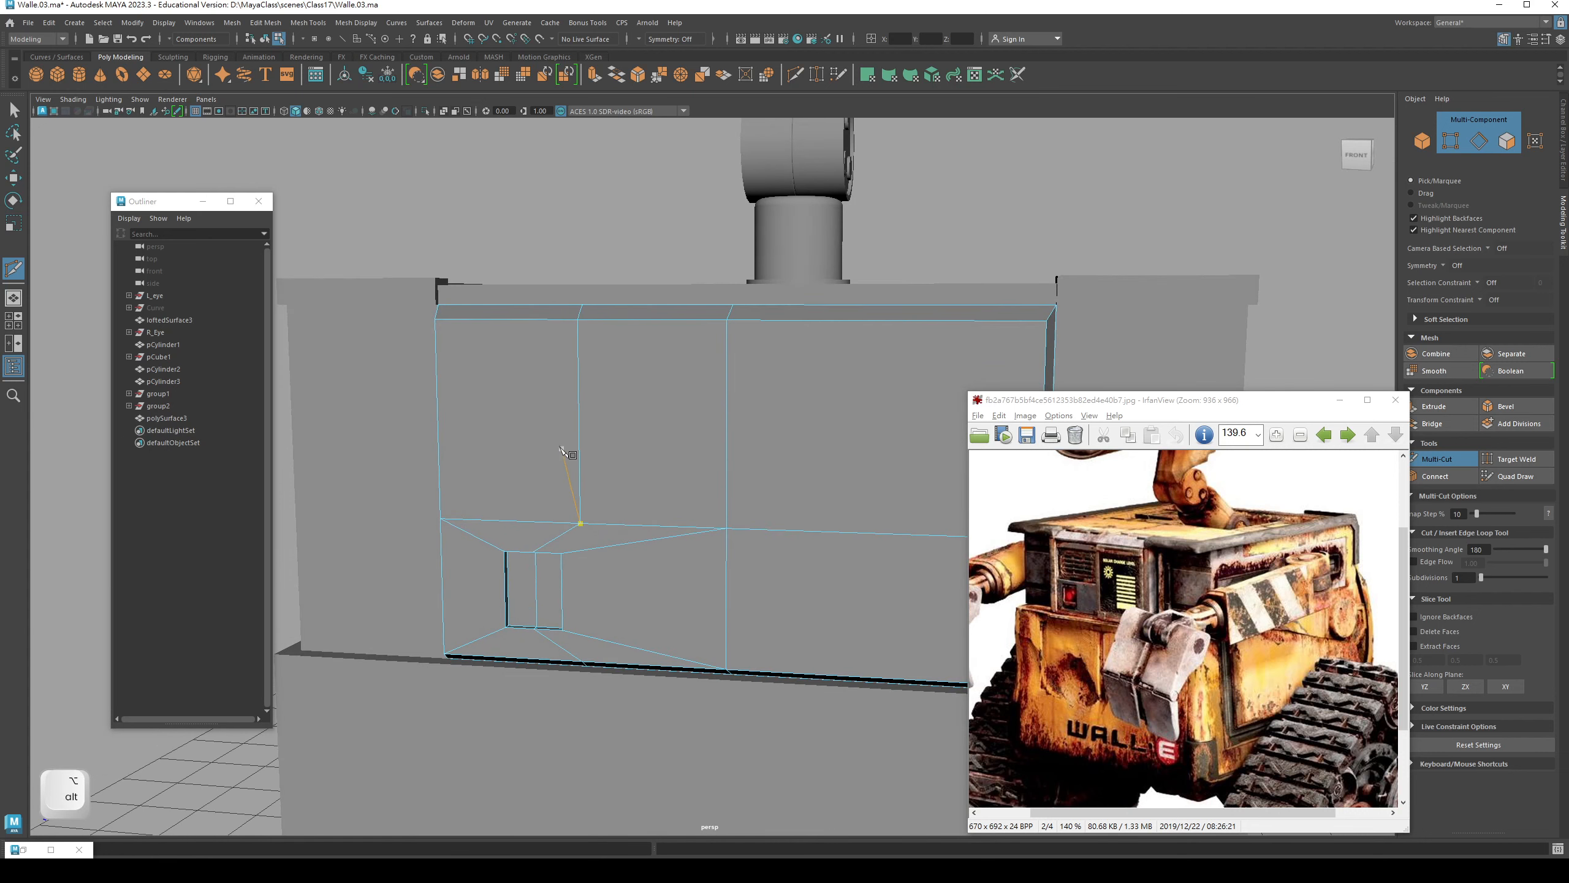
- Insert three horizontal edge loops across the panel's upper section to split it into four roughly equal rows
{"action": "left_click_drag", "start_coordinate": [560, 449], "coordinate": [617, 395], "text": "alt"}
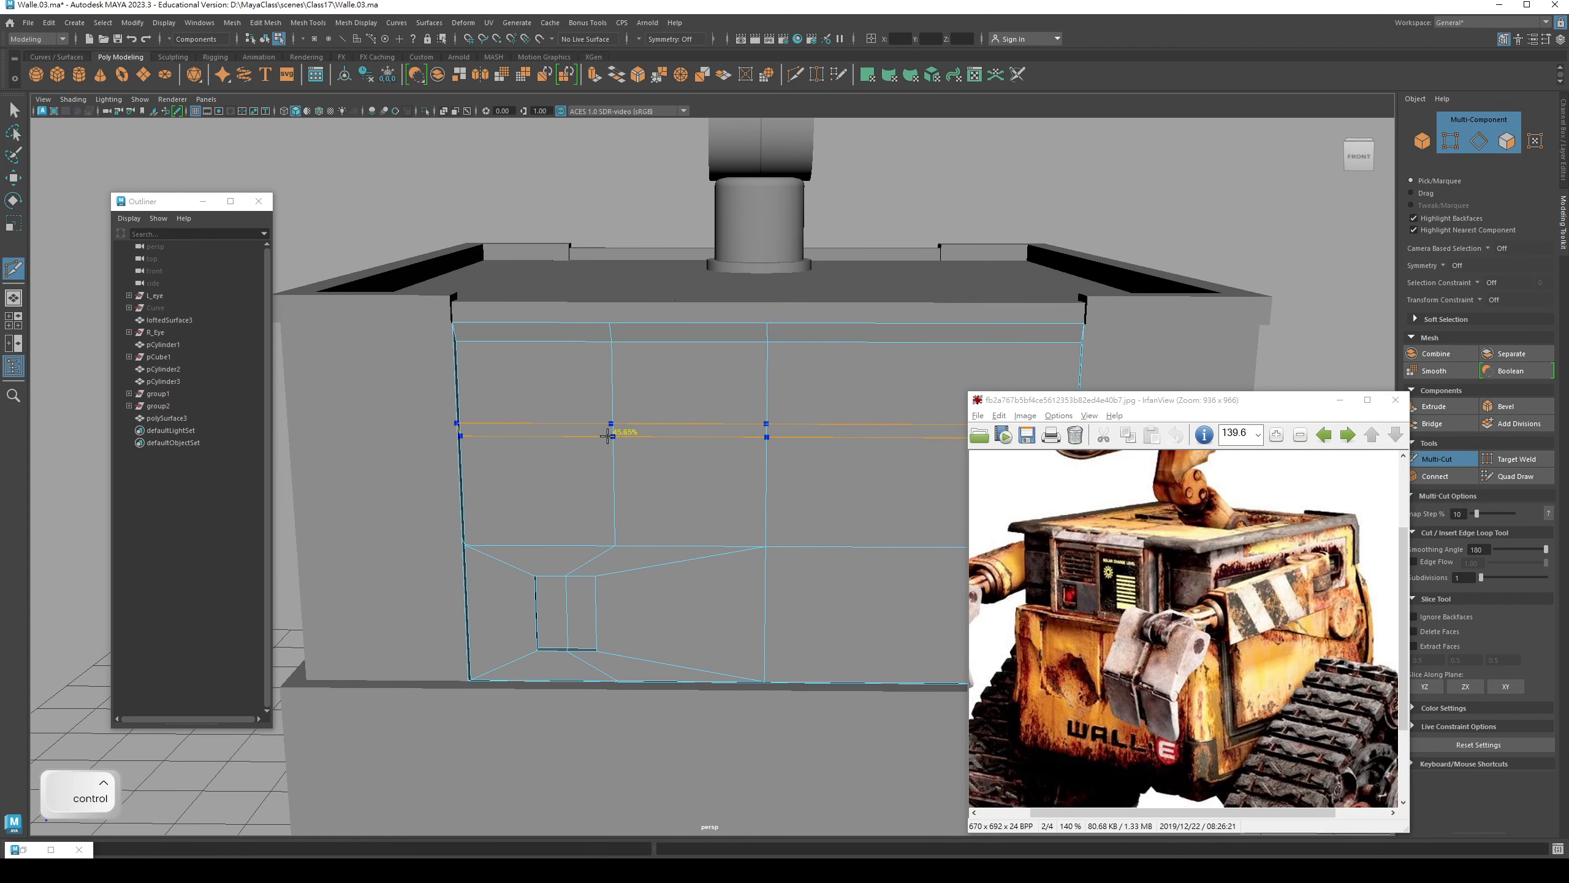
{"action": "left_click", "coordinate": [608, 437], "text": "ctrl"}
{"action": "left_click", "coordinate": [610, 393], "text": "ctrl"}
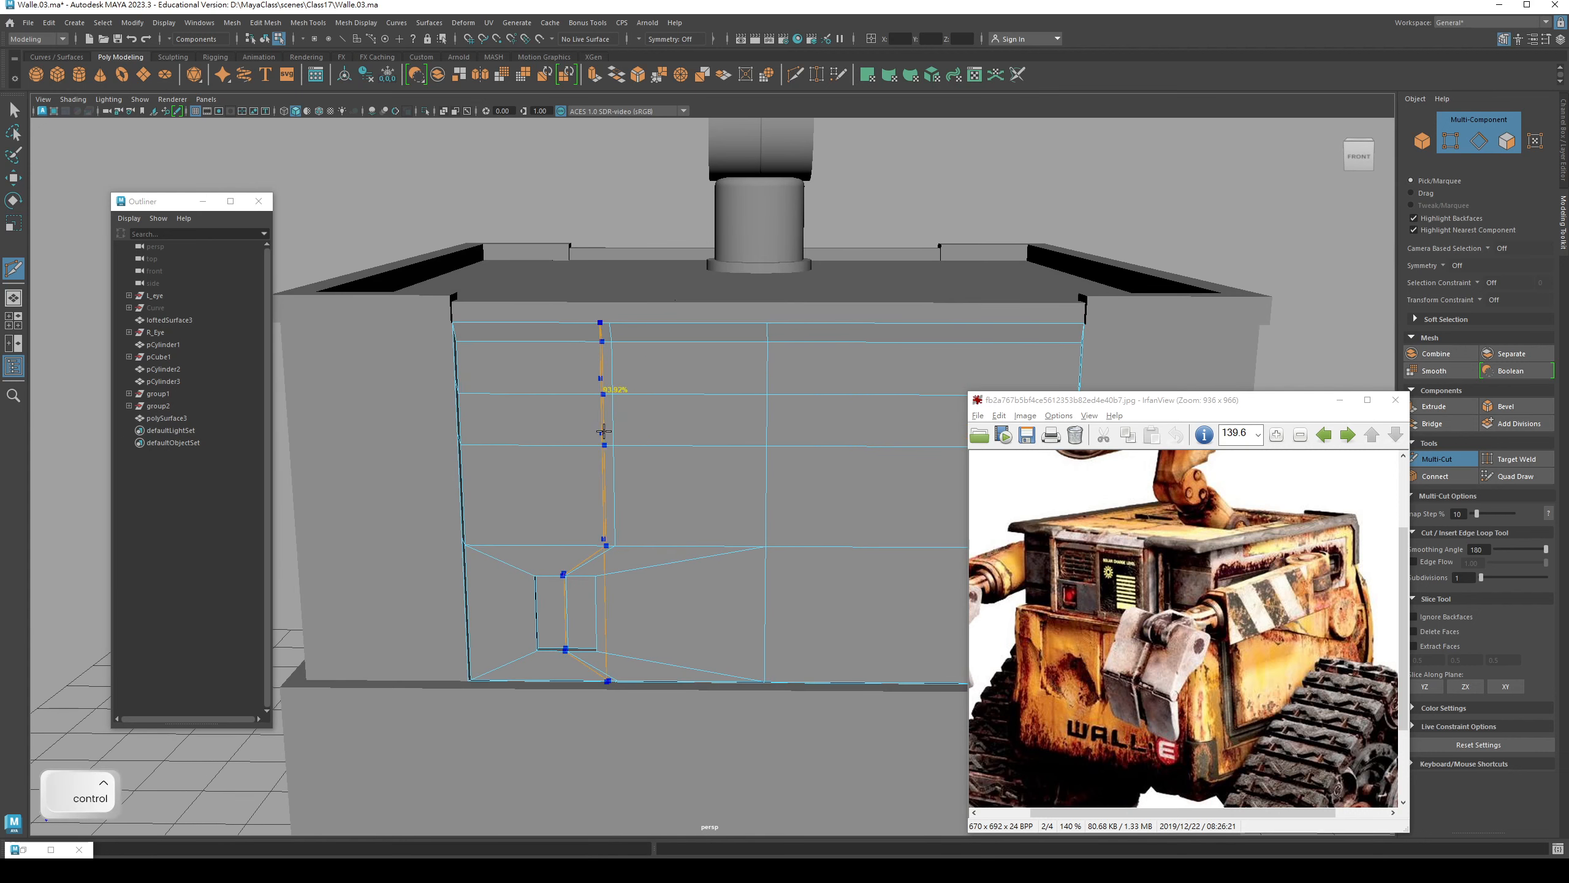
{"action": "left_click", "coordinate": [613, 488], "text": "ctrl"}
{"action": "key", "text": "q"}
{"action": "left_click_drag", "start_coordinate": [658, 473], "coordinate": [599, 442], "text": "alt"}
- Extrude the eight faces in the panel's upper-left section as separate insets, with Keep Faces Together off and Offset 0.05
{"action": "right_click_drag", "start_coordinate": [586, 402], "coordinate": [586, 434]}
{"action": "double_click", "coordinate": [586, 397]}
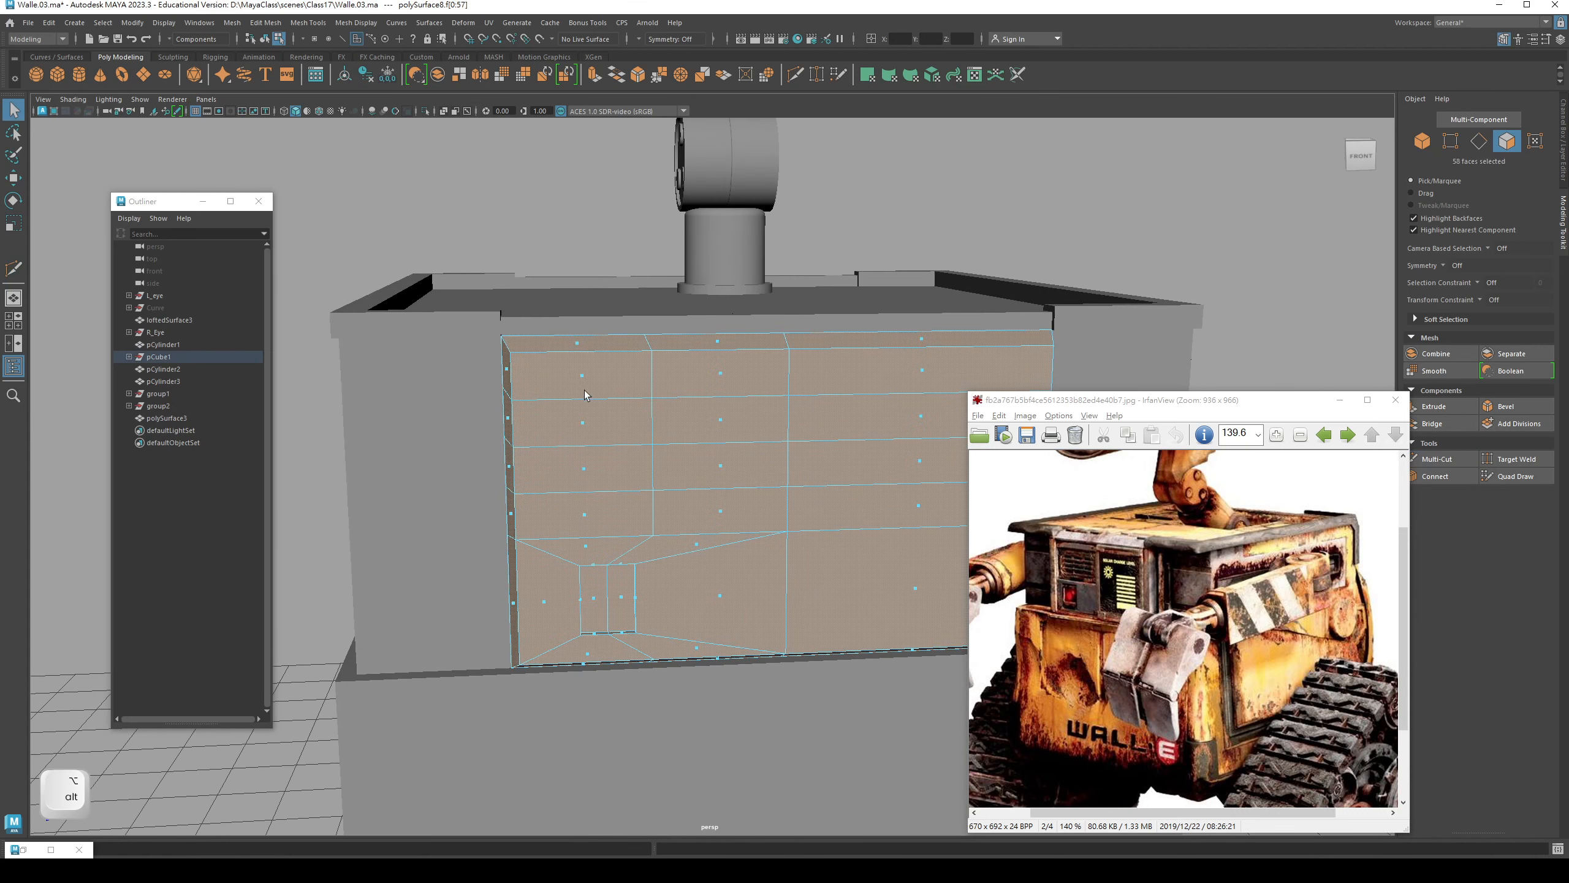
{"action": "left_click", "coordinate": [591, 389]}
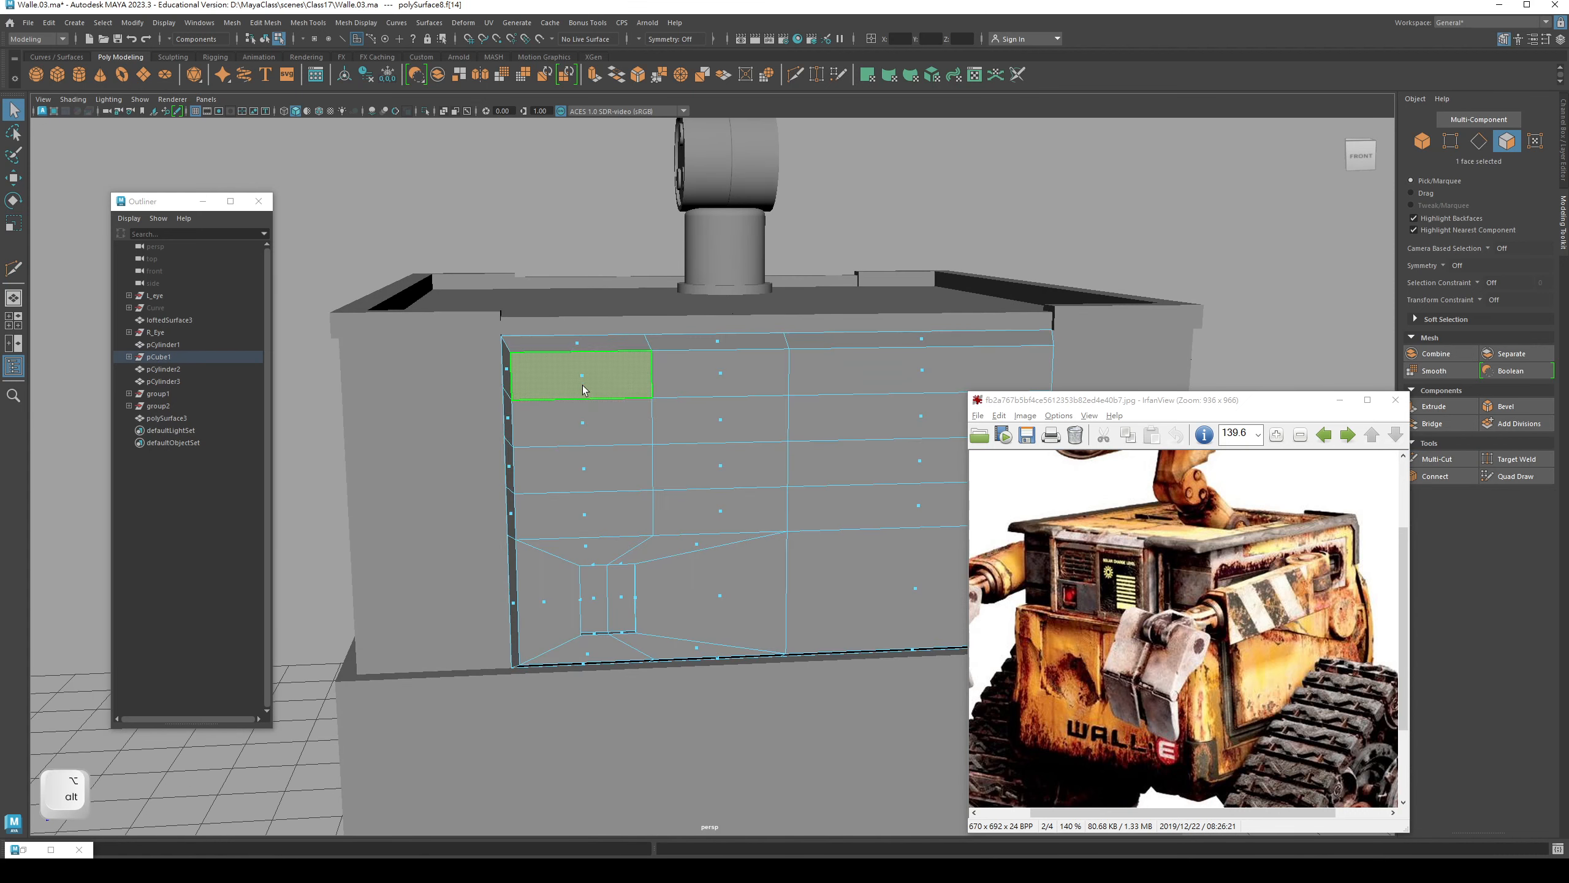
{"action": "left_click", "coordinate": [586, 428], "text": "shift"}
{"action": "left_click", "coordinate": [592, 467], "text": "shift"}
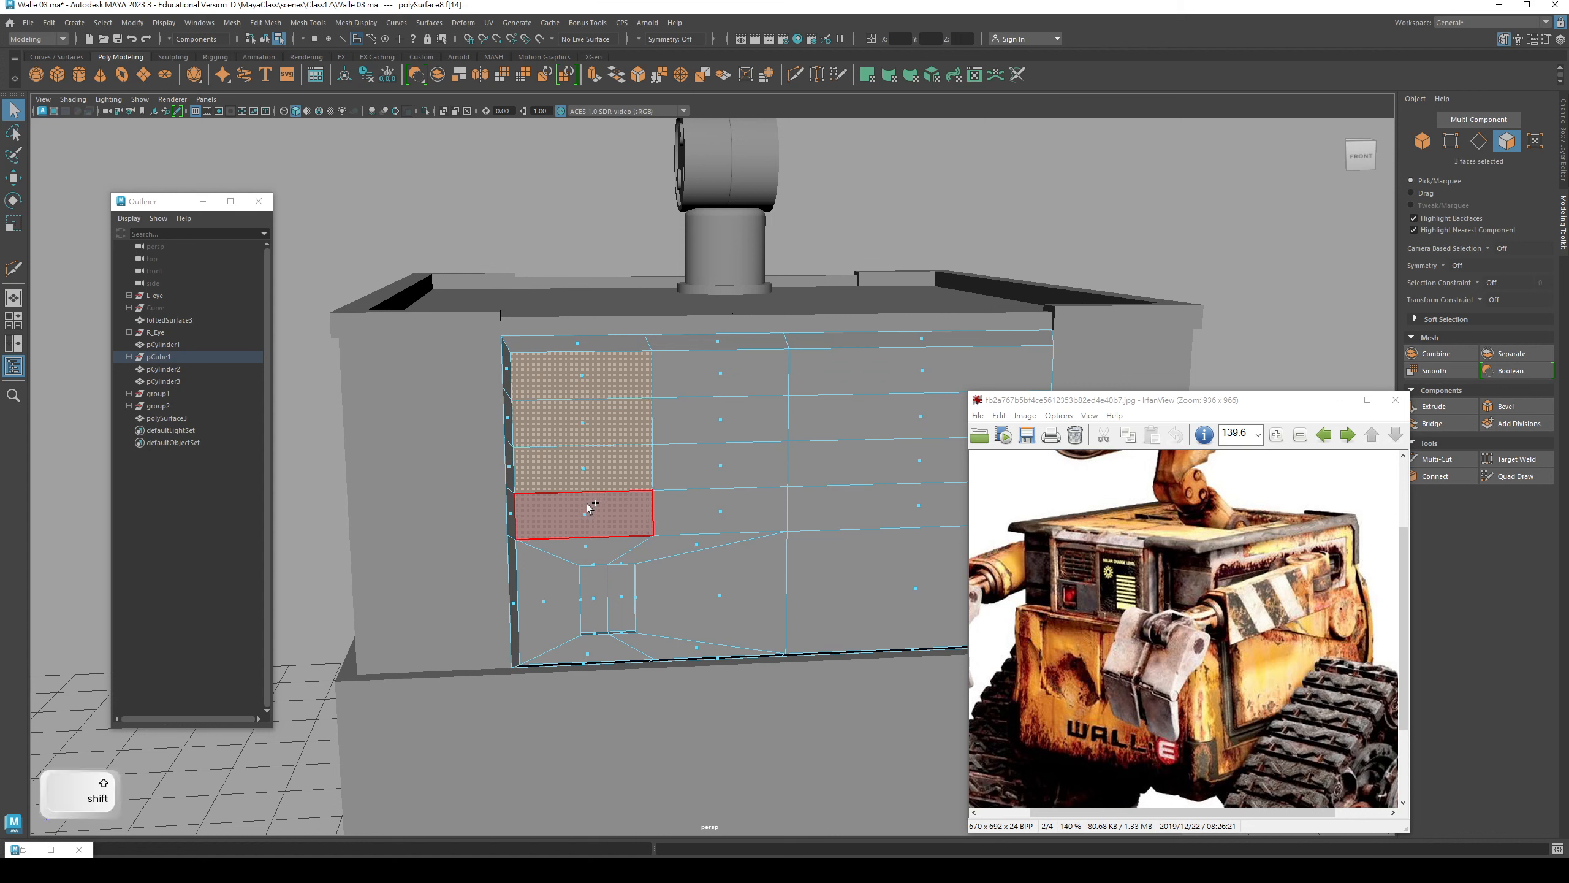
{"action": "left_click", "coordinate": [587, 513], "text": "shift"}
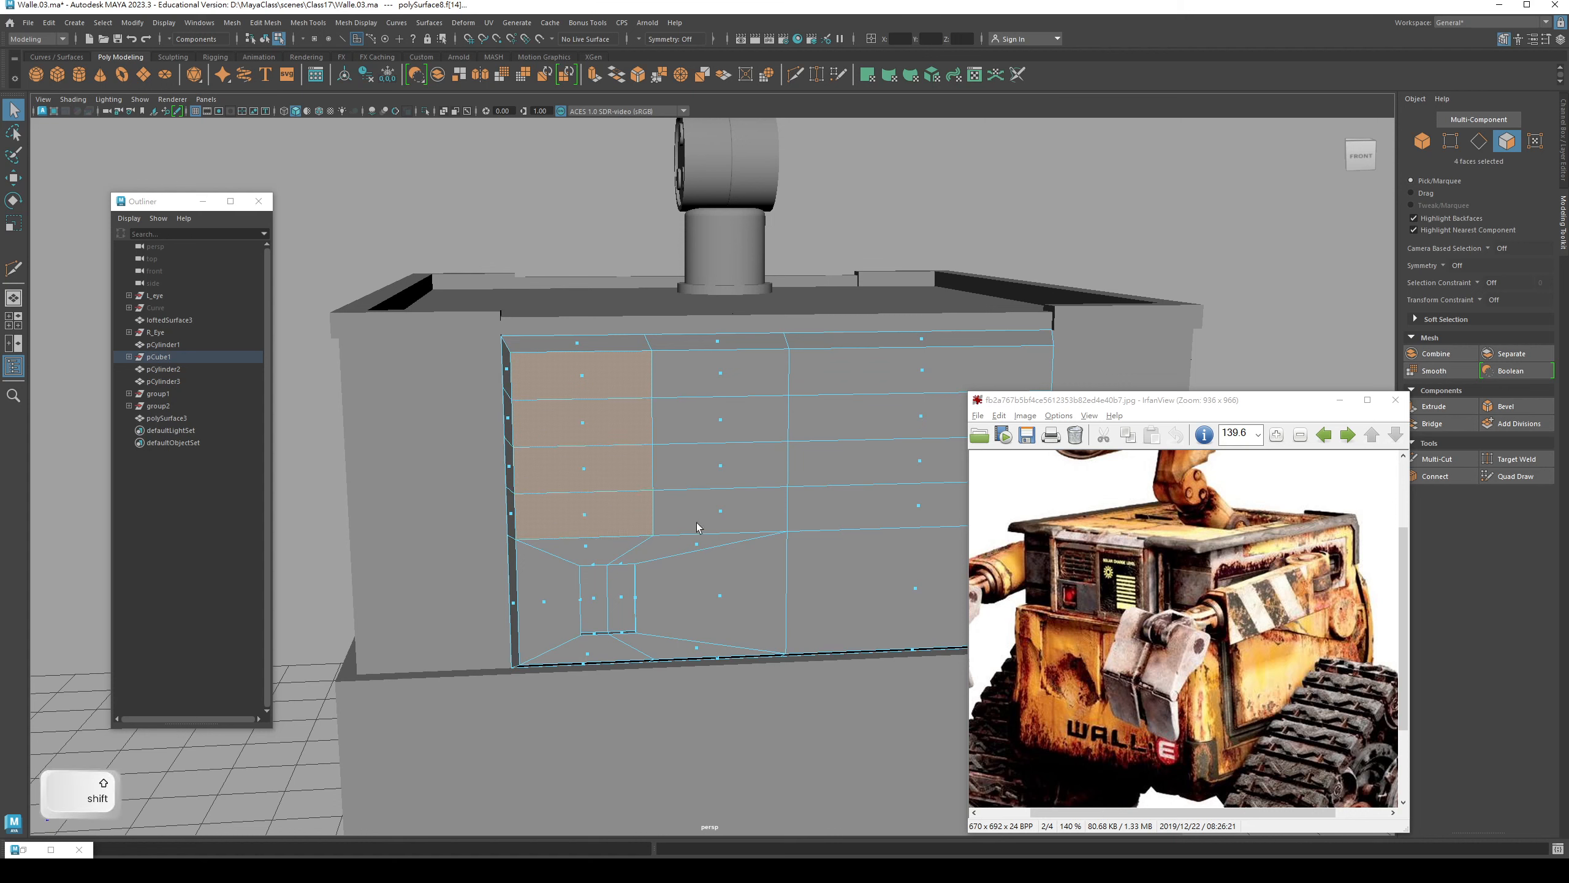
{"action": "left_click", "coordinate": [725, 495], "text": "shift"}
{"action": "left_click", "coordinate": [729, 470], "text": "shift"}
{"action": "left_click", "coordinate": [726, 426], "text": "shift"}
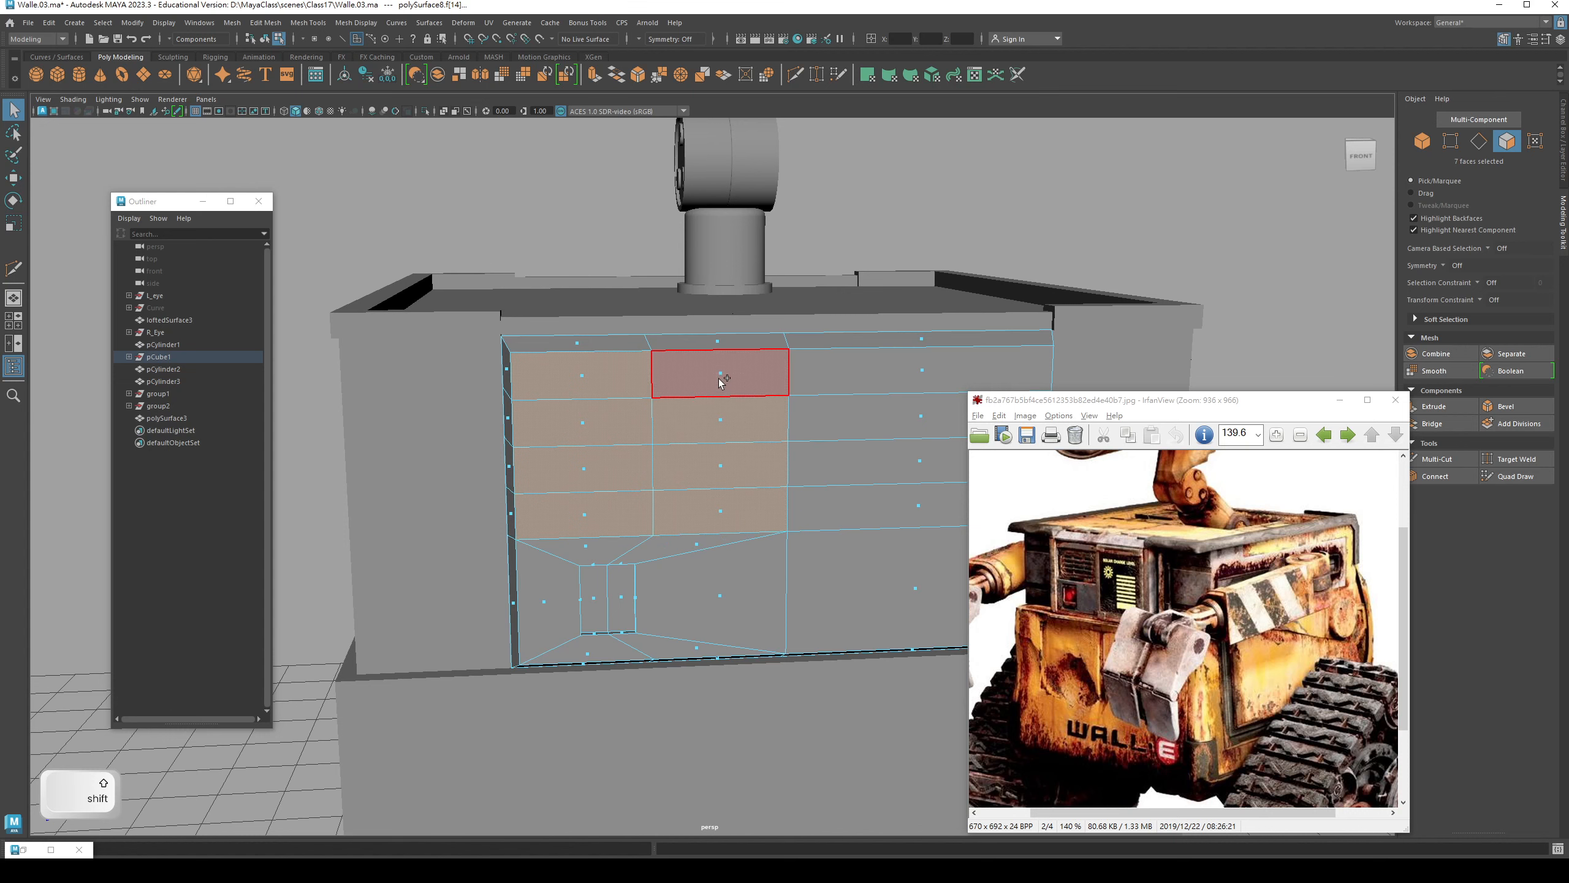
{"action": "left_click", "coordinate": [720, 377], "text": "shift"}
{"action": "left_click_drag", "start_coordinate": [705, 394], "coordinate": [544, 401], "text": "alt"}
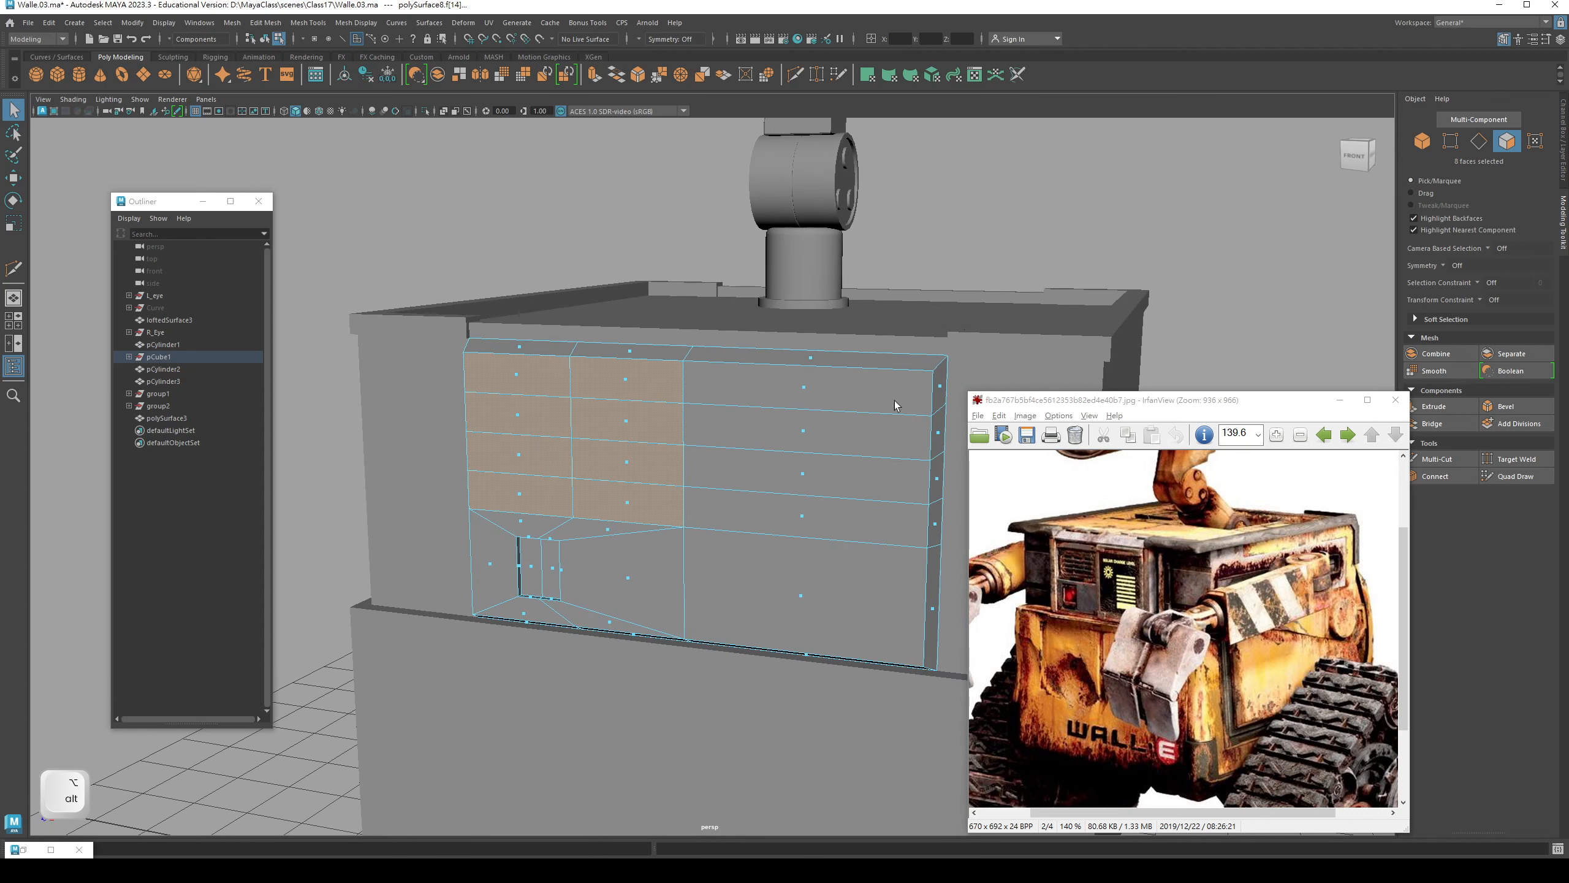
{"action": "left_click", "coordinate": [1433, 406]}
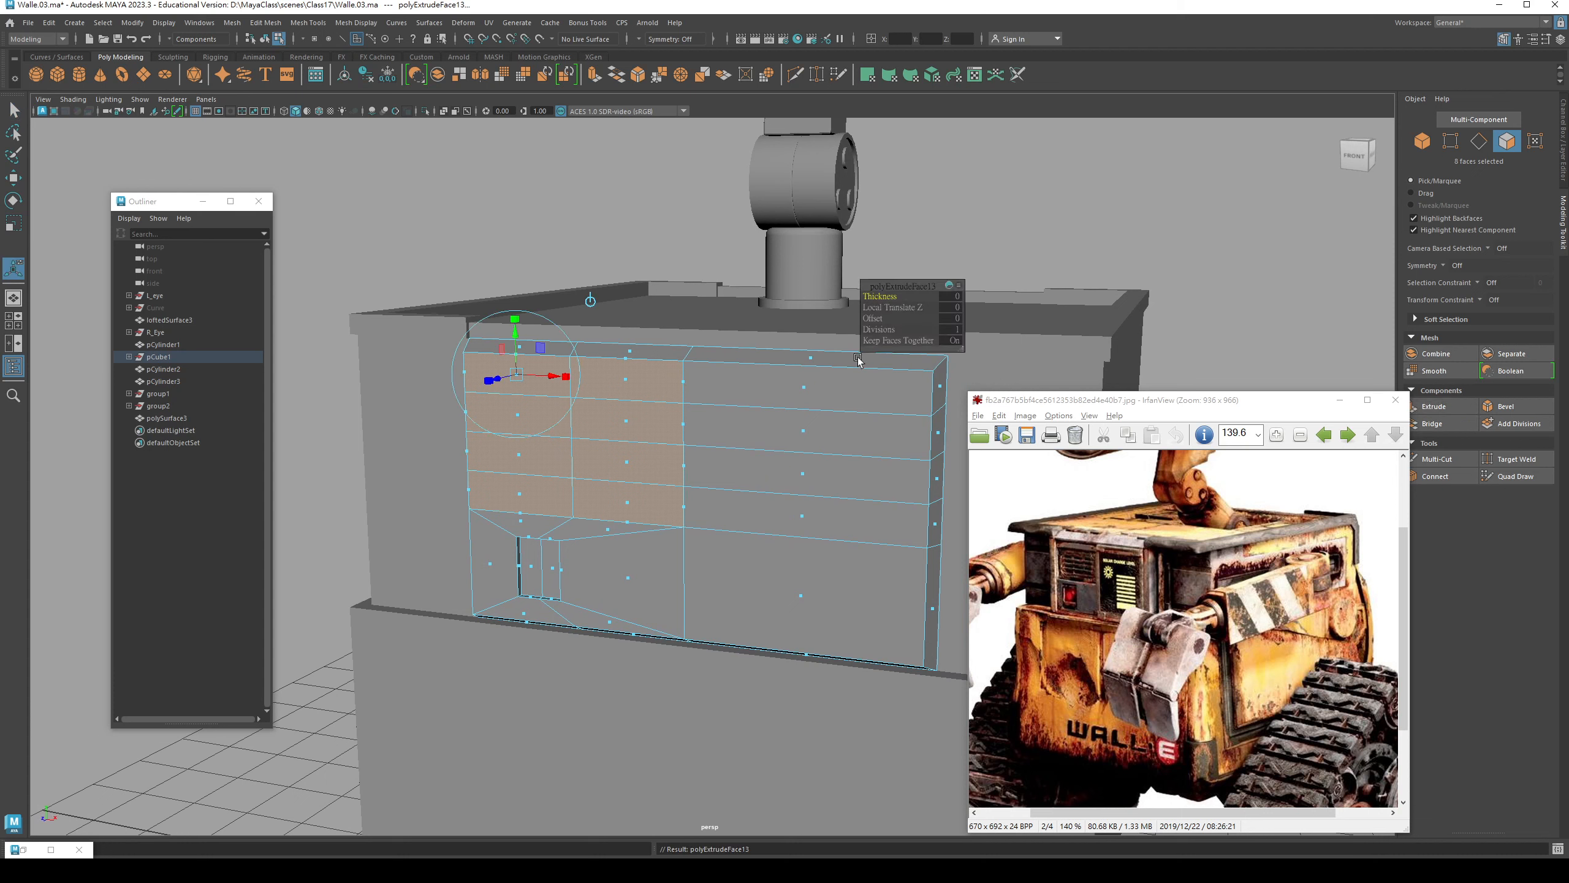
{"action": "left_click", "coordinate": [951, 344]}
{"action": "type", "text": ".05"}
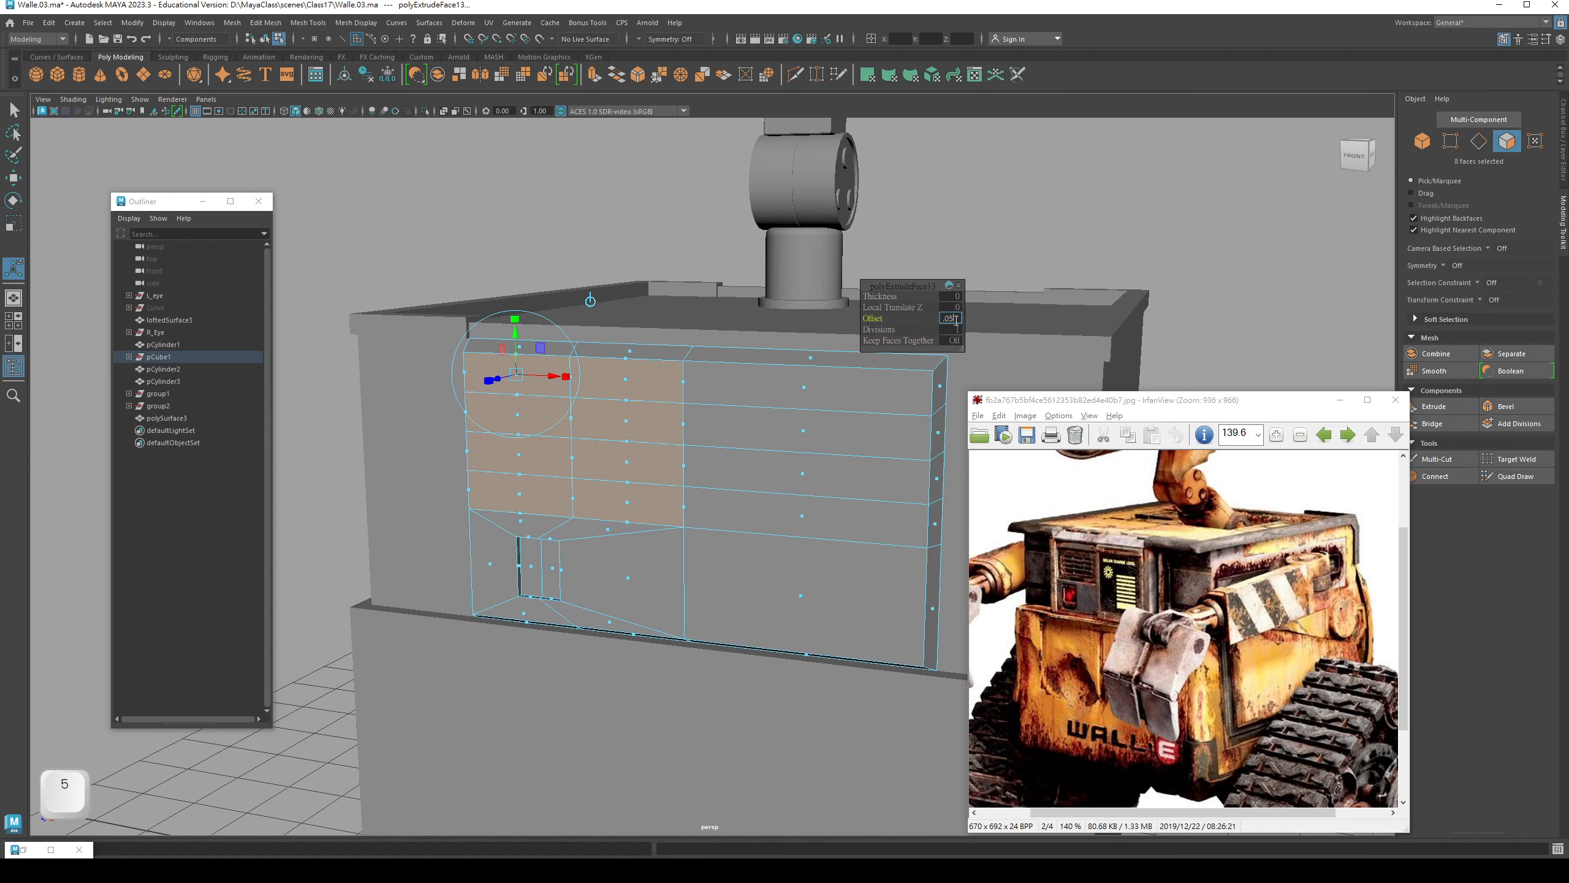
{"action": "key", "text": "Return"}
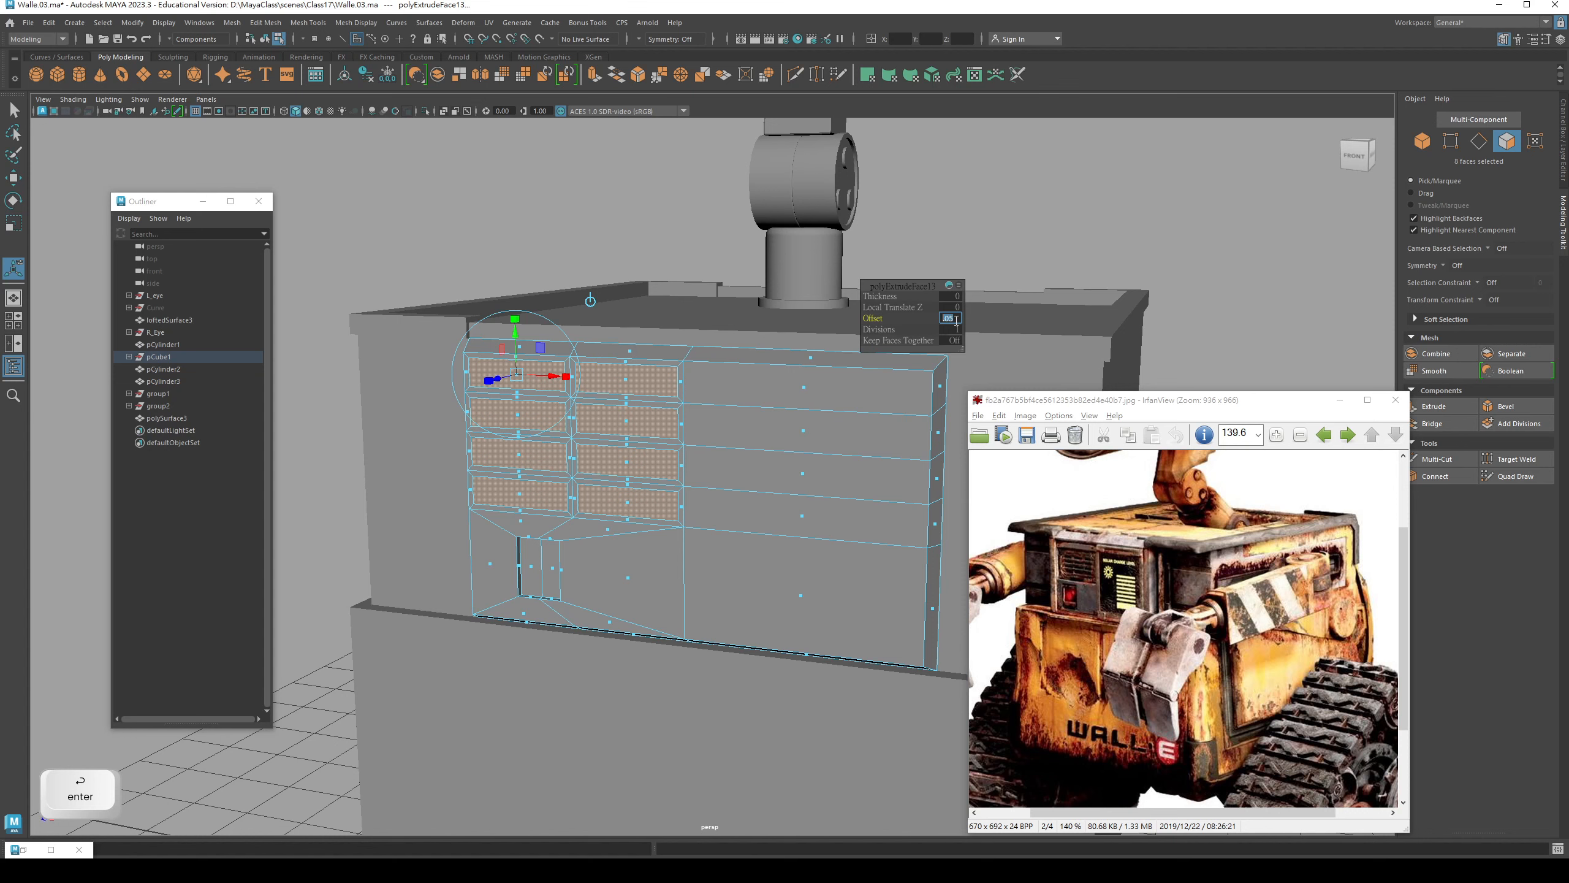
{"action": "left_click", "coordinate": [516, 322]}
{"action": "left_click_drag", "start_coordinate": [515, 330], "coordinate": [515, 325]}
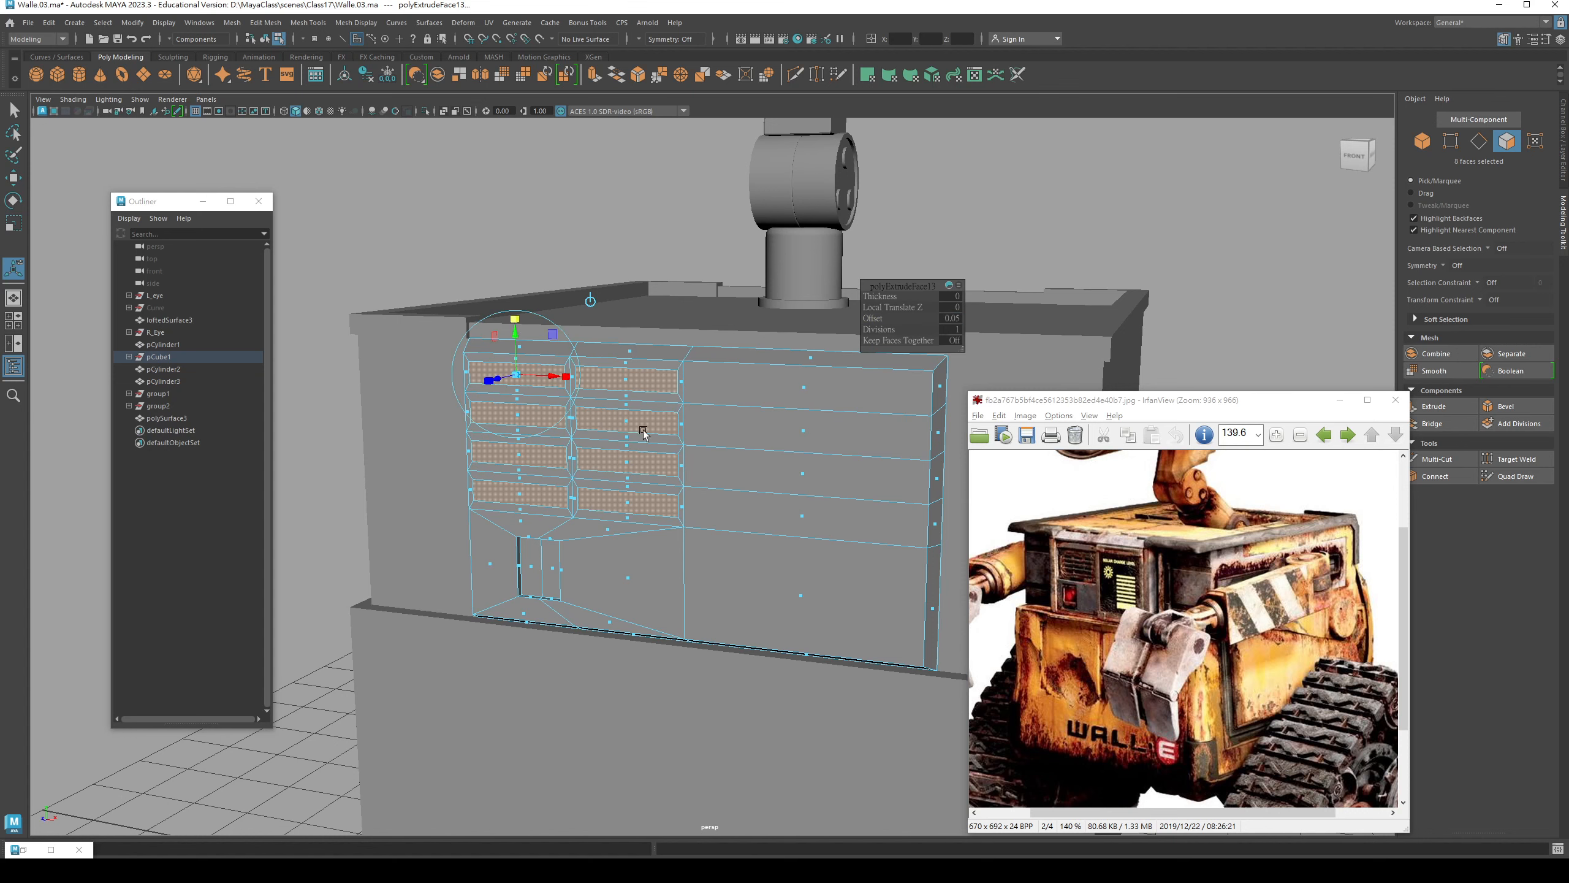
{"action": "middle_click_drag", "start_coordinate": [644, 435], "coordinate": [617, 425], "text": "alt"}
- Extrude the eight inset faces inward to form recessed vent slots and return to object selection
{"action": "left_click", "coordinate": [1442, 414]}
{"action": "left_click_drag", "start_coordinate": [488, 365], "coordinate": [469, 431], "text": "alt"}
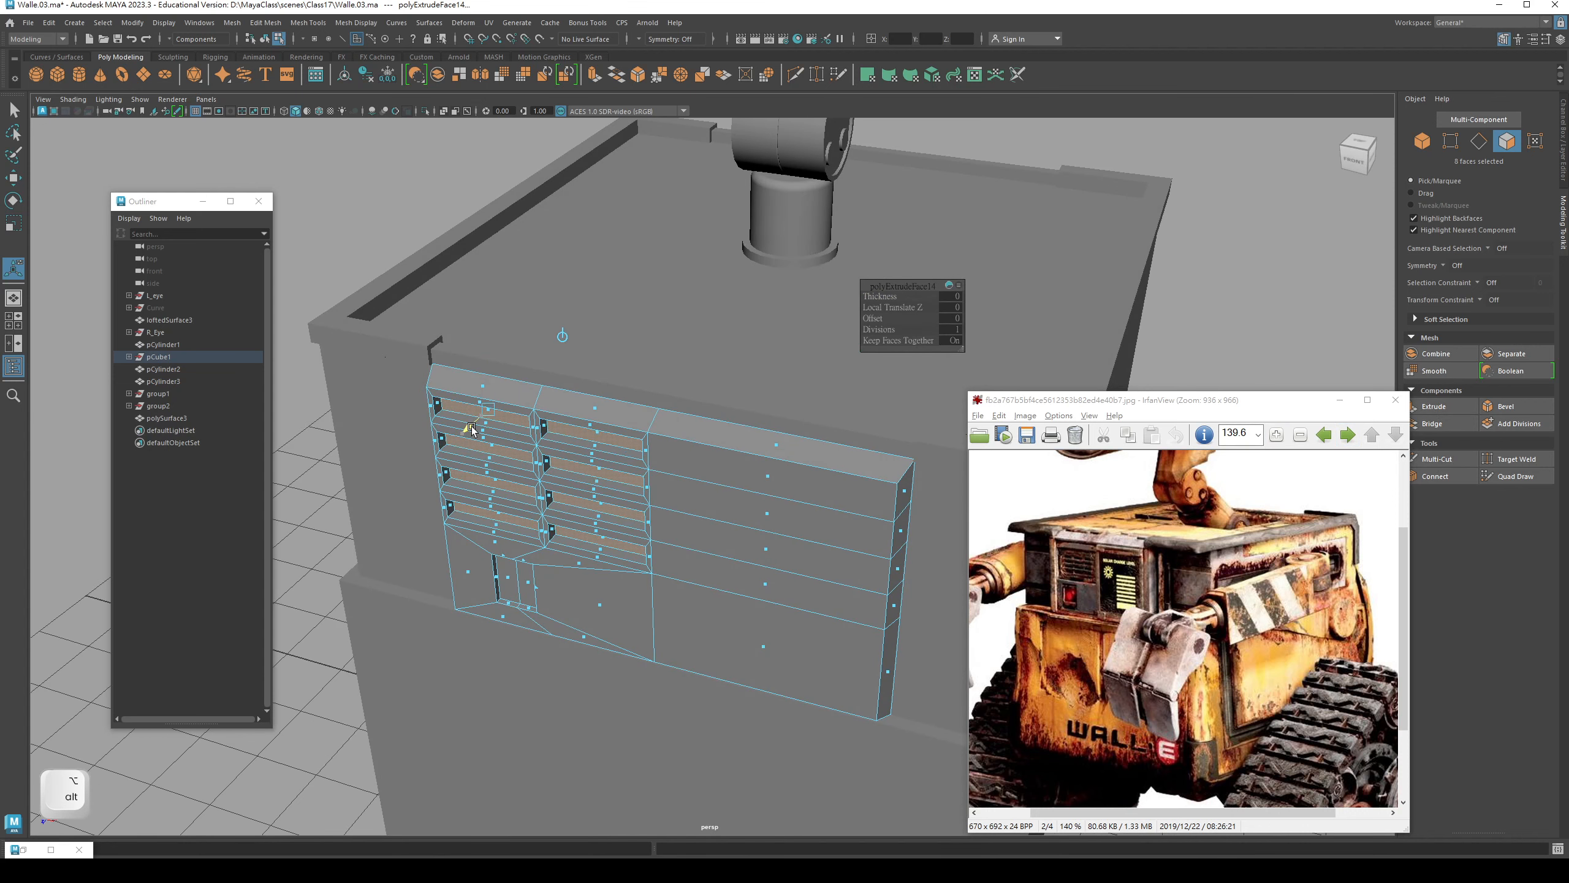
{"action": "key", "text": "q"}
{"action": "key", "text": "F8"}
{"action": "mouse_move", "coordinate": [511, 486]}
{"action": "left_mouse_down", "text": "alt"}
{"action": "mouse_move", "coordinate": [491, 445]}
{"action": "mouse_move", "coordinate": [522, 486]}
{"action": "mouse_move", "coordinate": [527, 445]}
{"action": "mouse_move", "coordinate": [461, 487]}
{"action": "mouse_move", "coordinate": [508, 502]}
{"action": "left_mouse_up", "text": "alt"}
{"action": "left_click", "coordinate": [527, 445]}
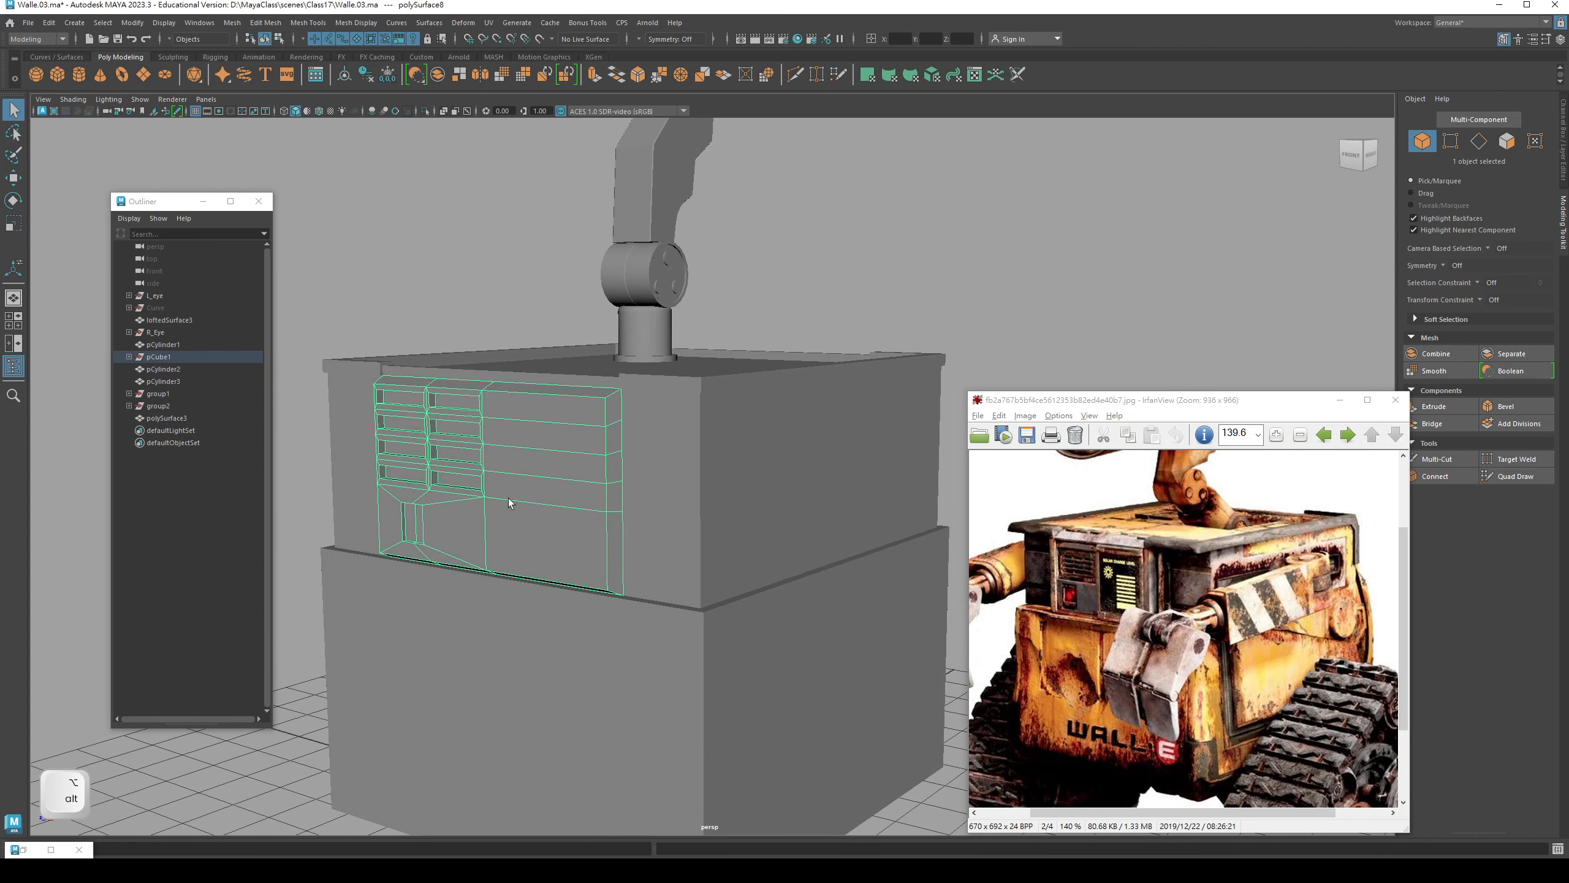
- Extrude the five faces of the front panel's right half together with an Offset of 0.1
{"action": "left_click_drag", "start_coordinate": [718, 557], "coordinate": [744, 570], "text": "alt"}
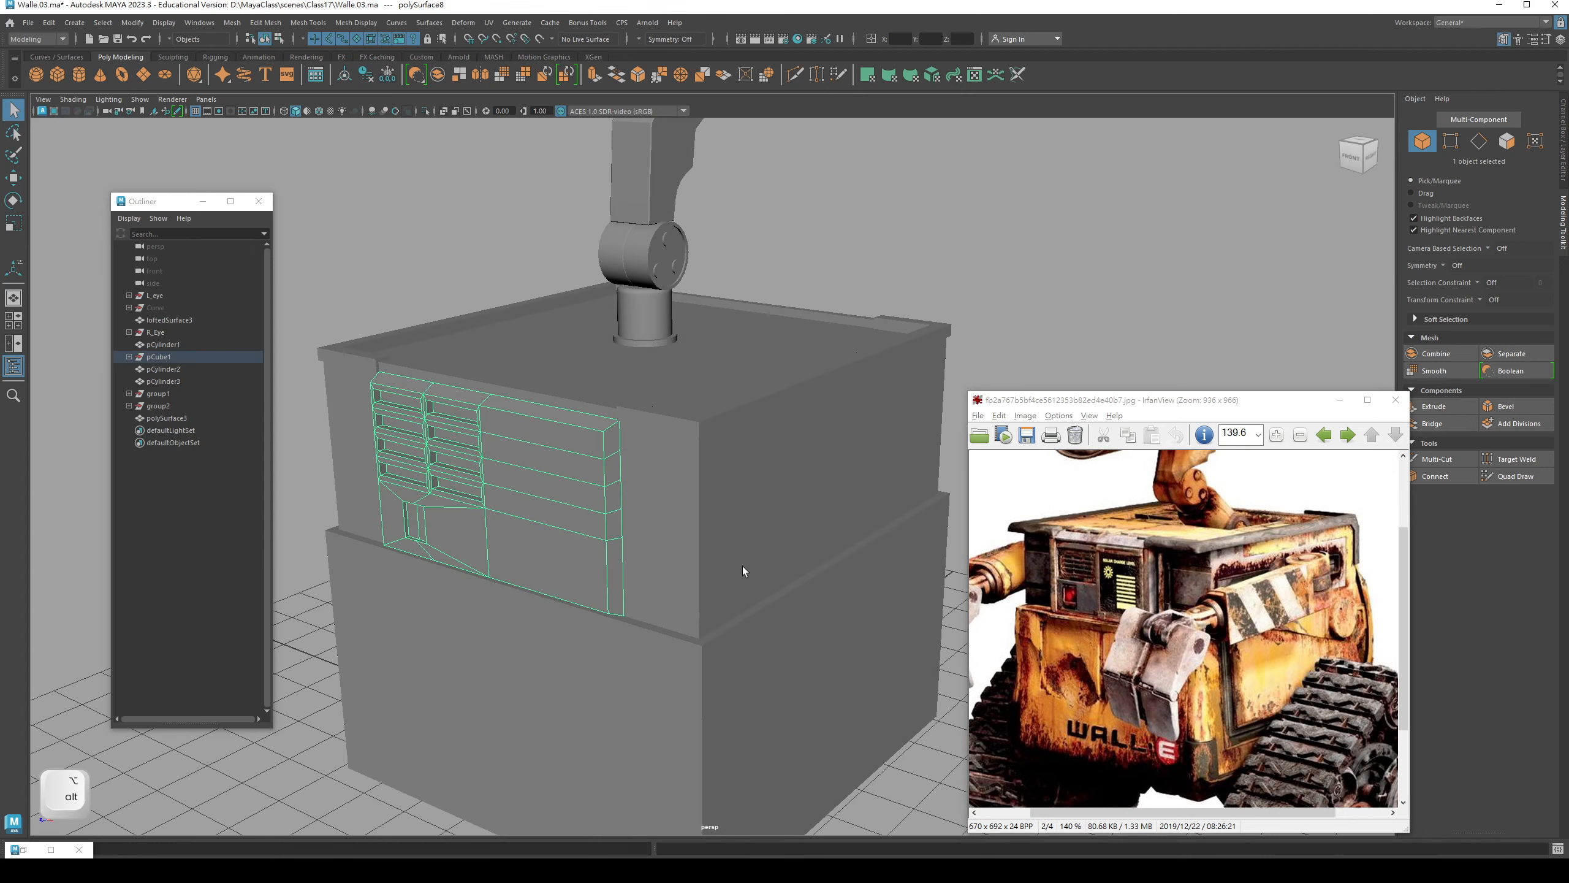
{"action": "right_click_drag", "start_coordinate": [583, 497], "coordinate": [583, 525]}
{"action": "double_click", "coordinate": [583, 525]}
{"action": "left_click_drag", "start_coordinate": [583, 524], "coordinate": [626, 519], "text": "alt"}
{"action": "left_click", "coordinate": [599, 449]}
{"action": "left_click", "coordinate": [602, 474], "text": "shift"}
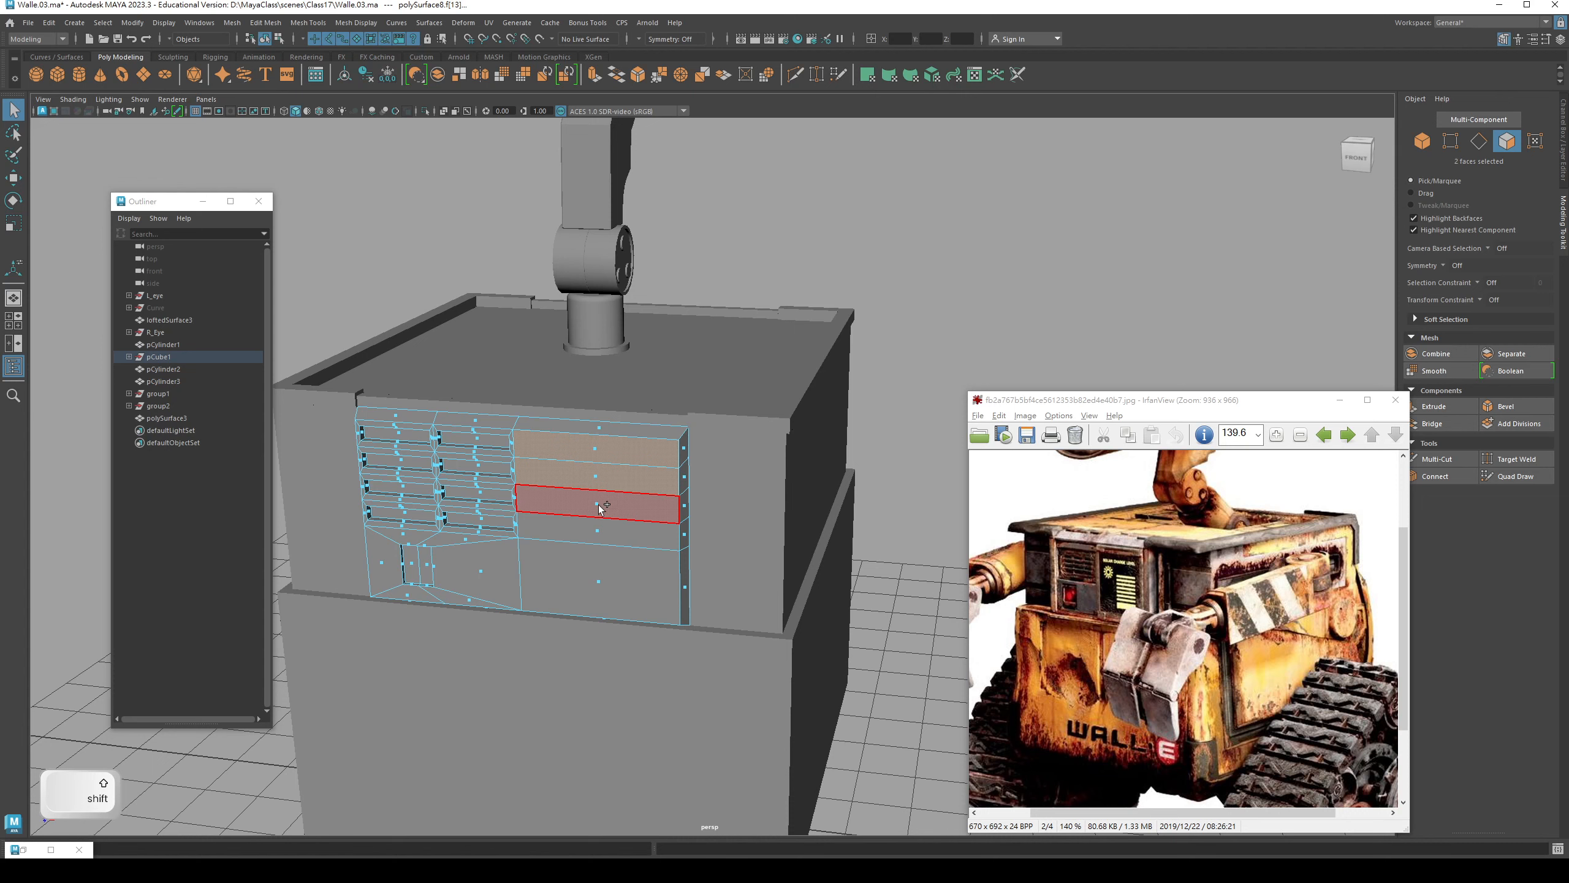
{"action": "left_click", "coordinate": [599, 504], "text": "shift"}
{"action": "left_click", "coordinate": [597, 529], "text": "shift"}
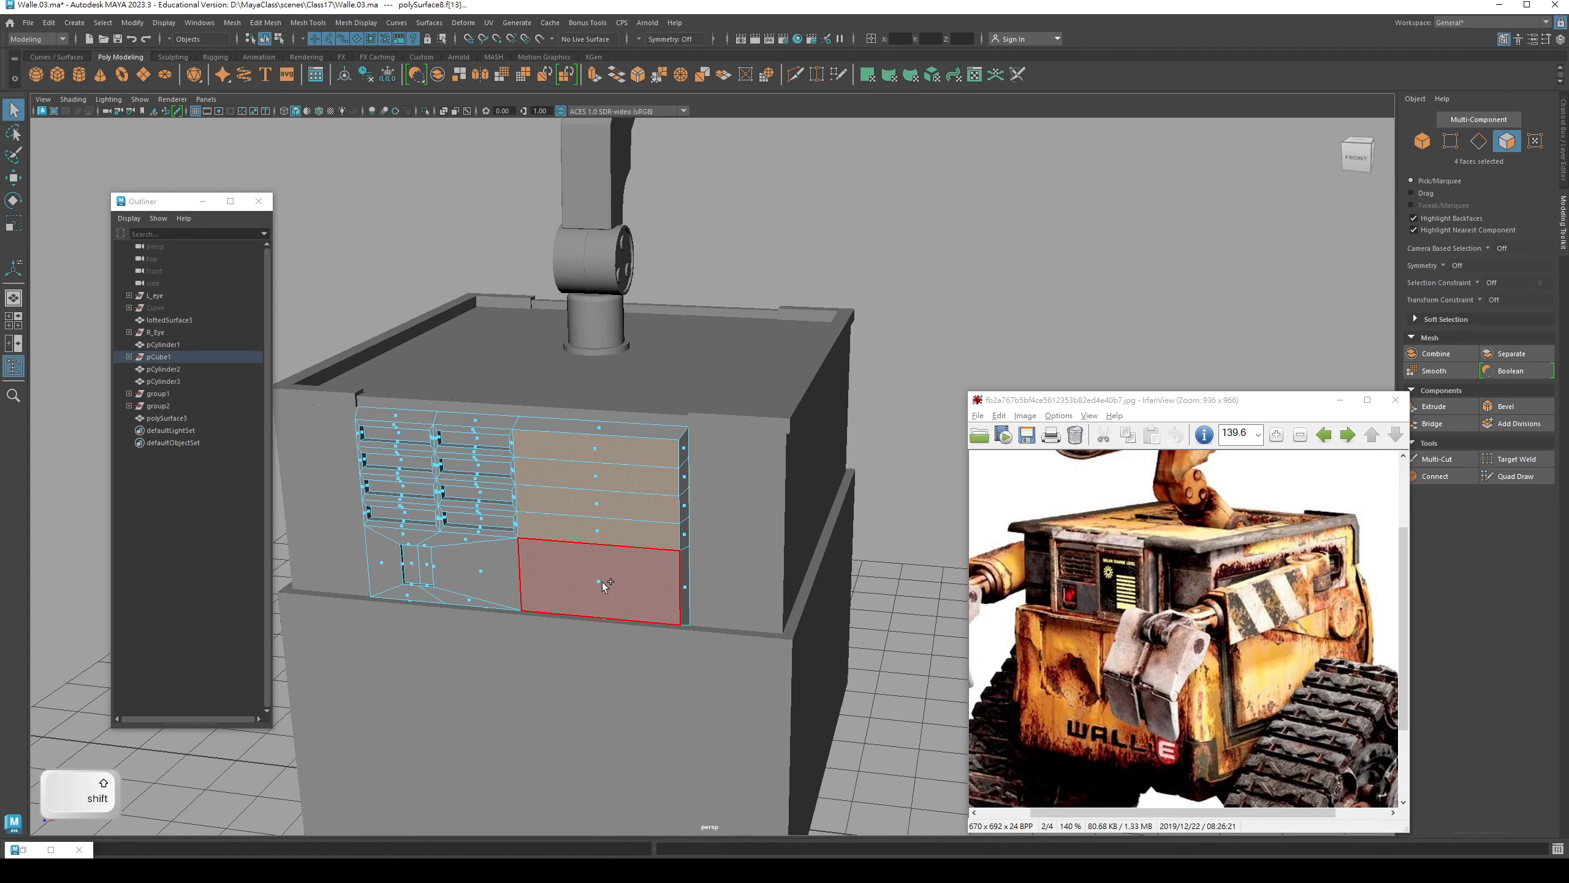
{"action": "left_click", "coordinate": [602, 582], "text": "shift"}
{"action": "left_click_drag", "start_coordinate": [602, 582], "coordinate": [683, 448], "text": "alt"}
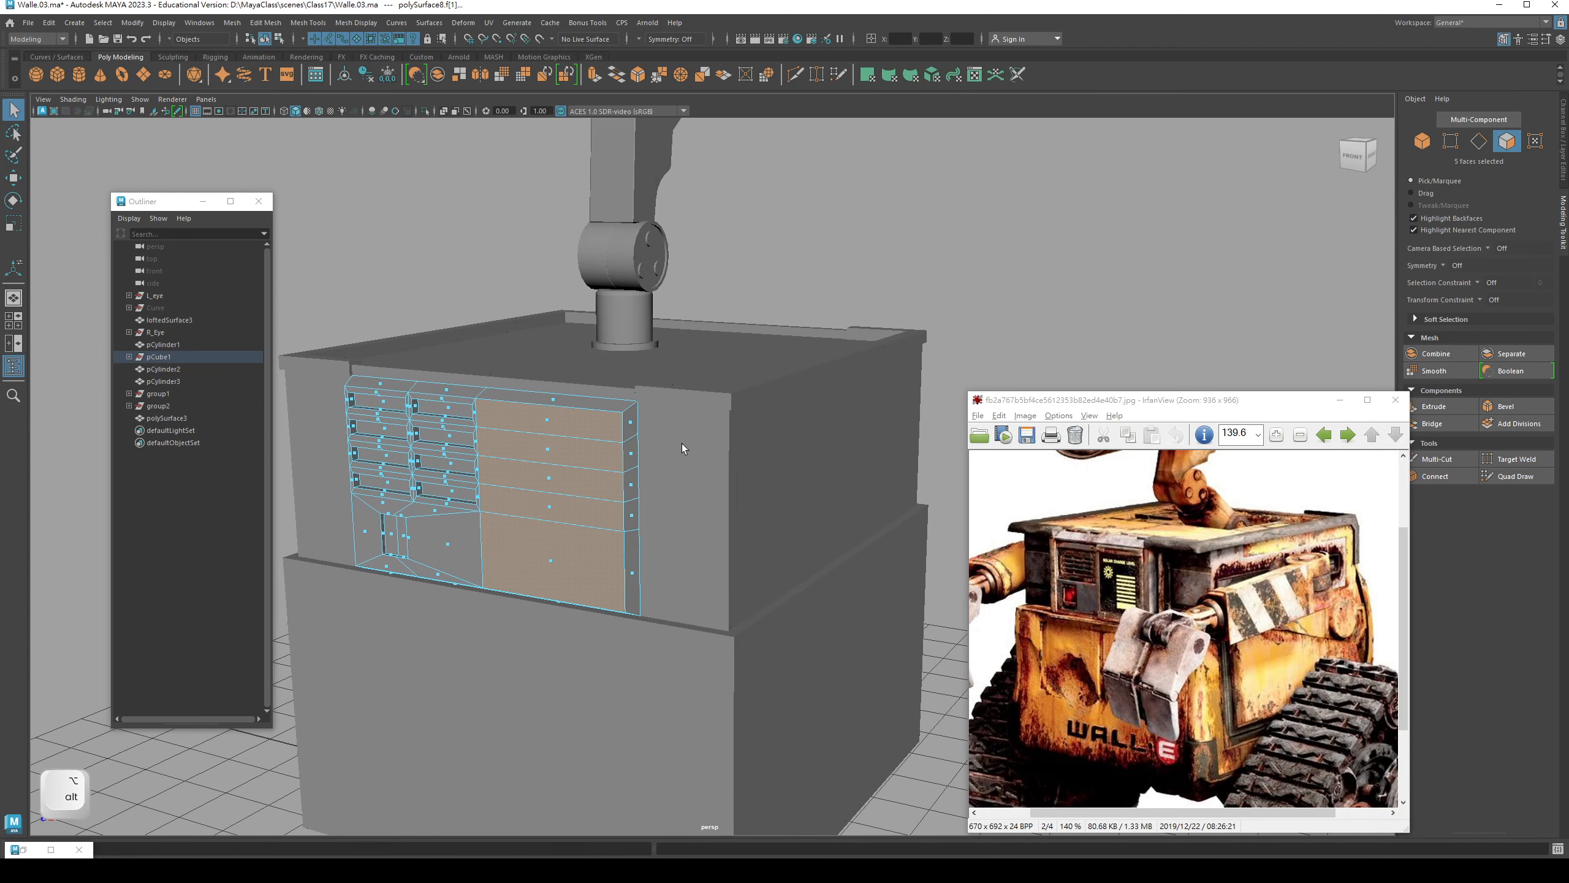
{"action": "left_click", "coordinate": [1433, 407]}
{"action": "left_click_drag", "start_coordinate": [876, 316], "coordinate": [895, 323]}
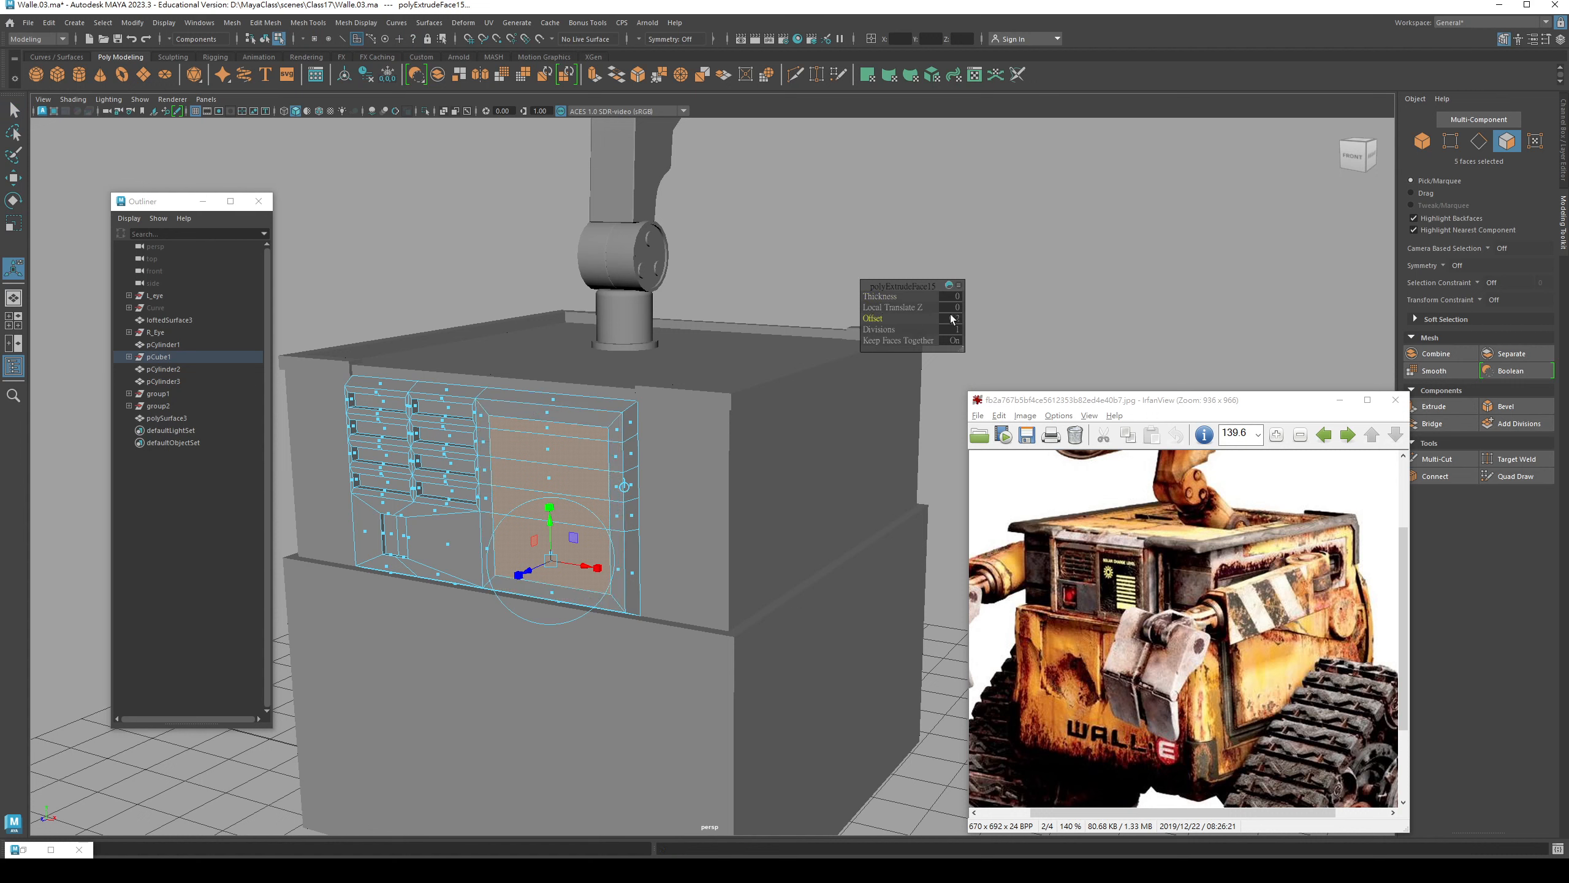
{"action": "type", "text": ".1"}
{"action": "key", "text": "Return"}
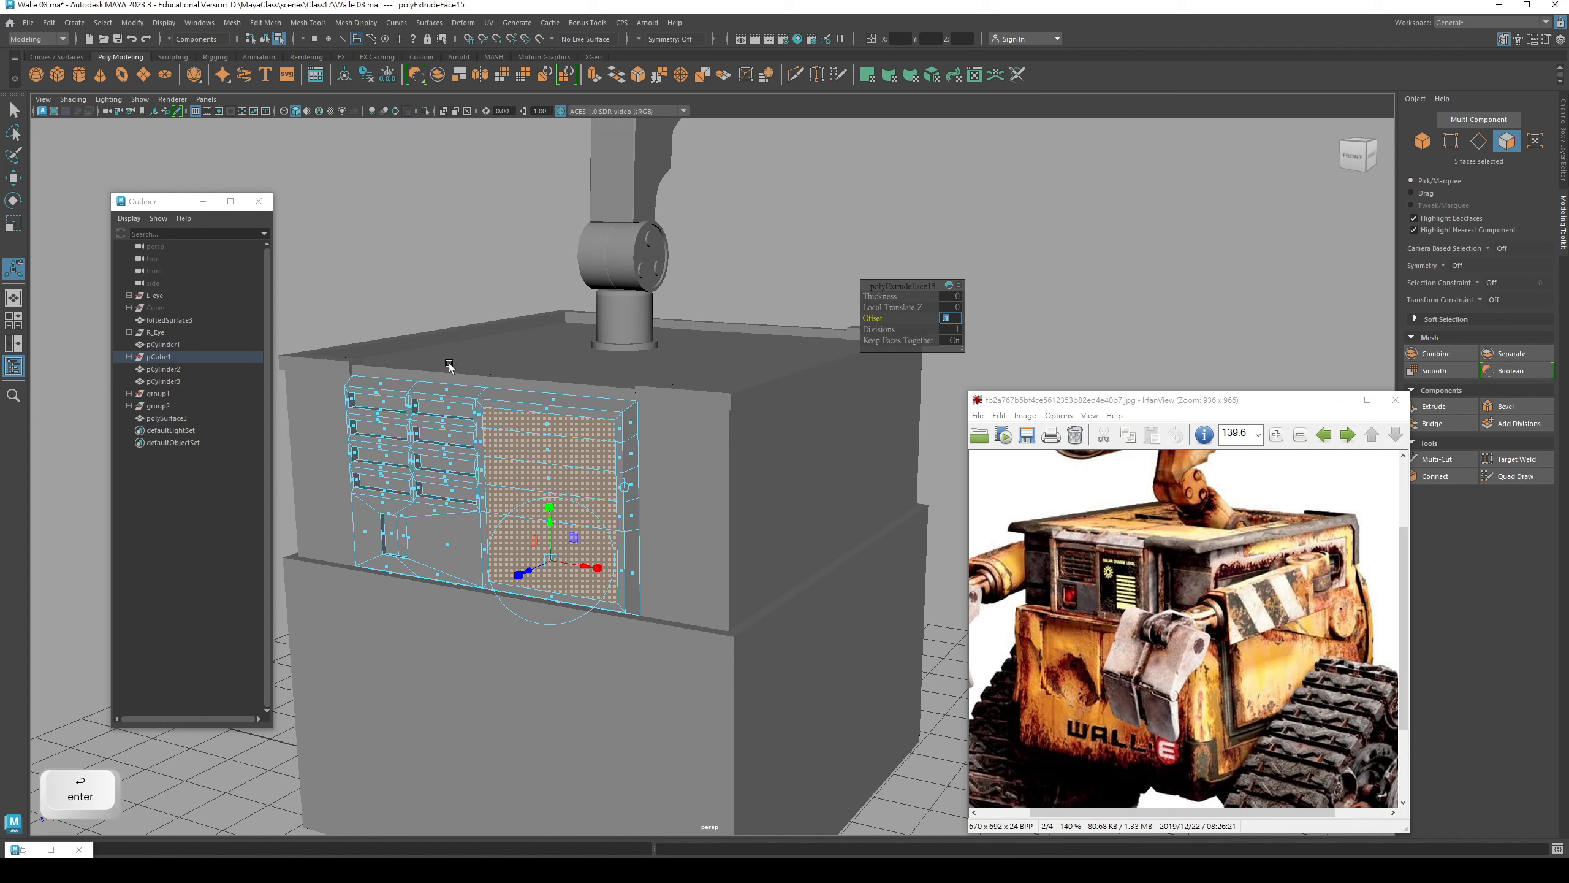
{"action": "right_click_drag", "start_coordinate": [449, 366], "coordinate": [544, 380], "text": "alt"}
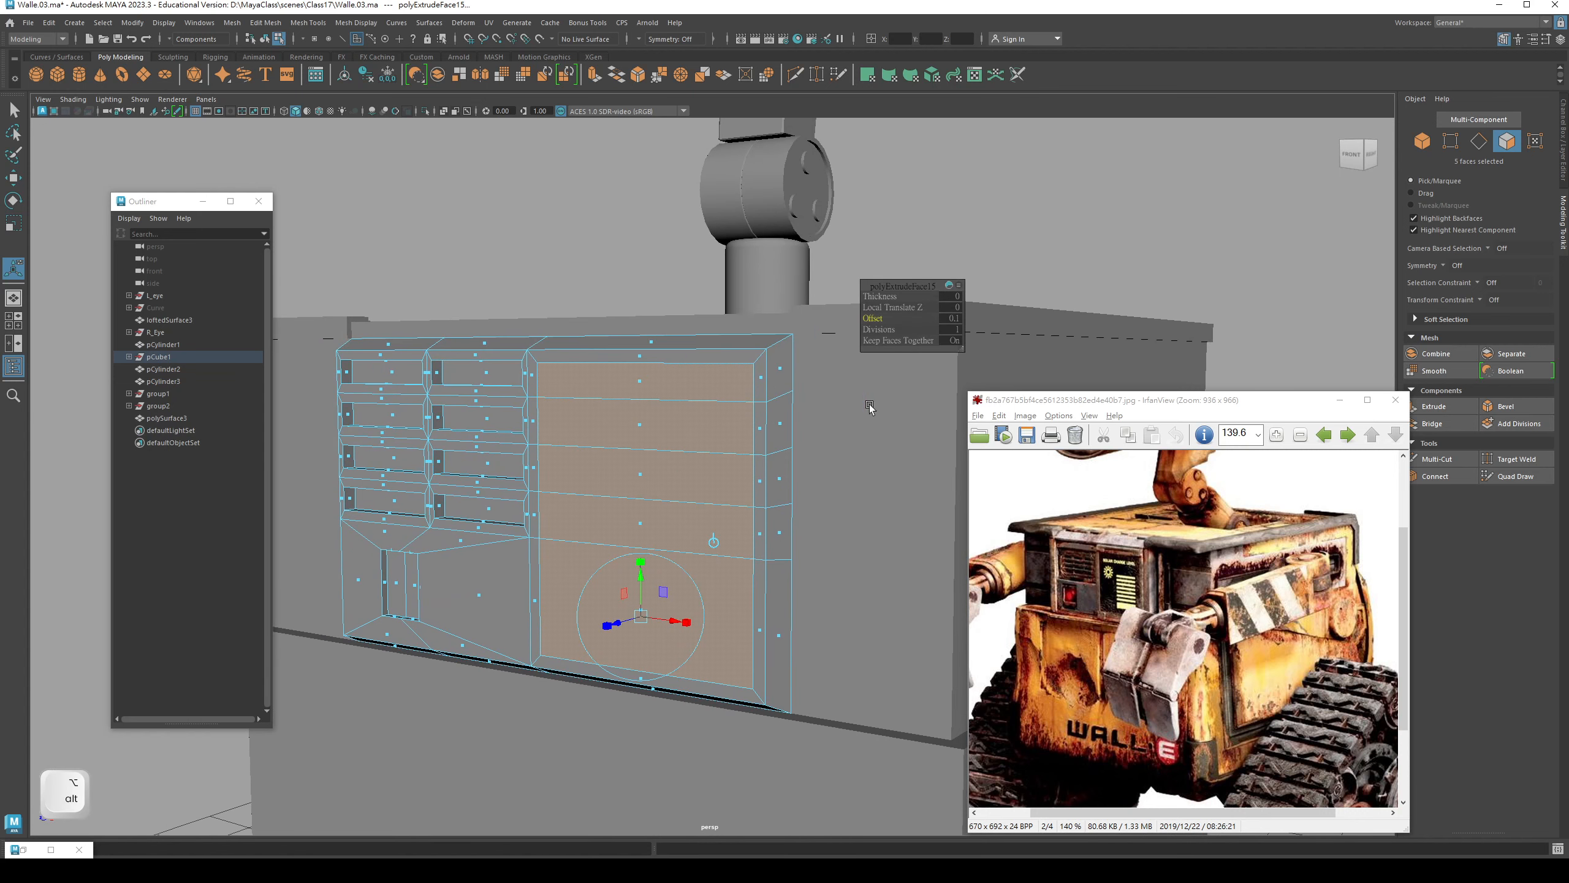
- Extrude the inset right-half faces slightly inward to recess them, and return to object selection on the panel
{"action": "left_click", "coordinate": [1470, 413]}
{"action": "left_click_drag", "start_coordinate": [624, 618], "coordinate": [630, 615]}
{"action": "key", "text": "q"}
{"action": "left_click_drag", "start_coordinate": [620, 474], "coordinate": [526, 309], "text": "alt"}
{"action": "key", "text": "F8"}
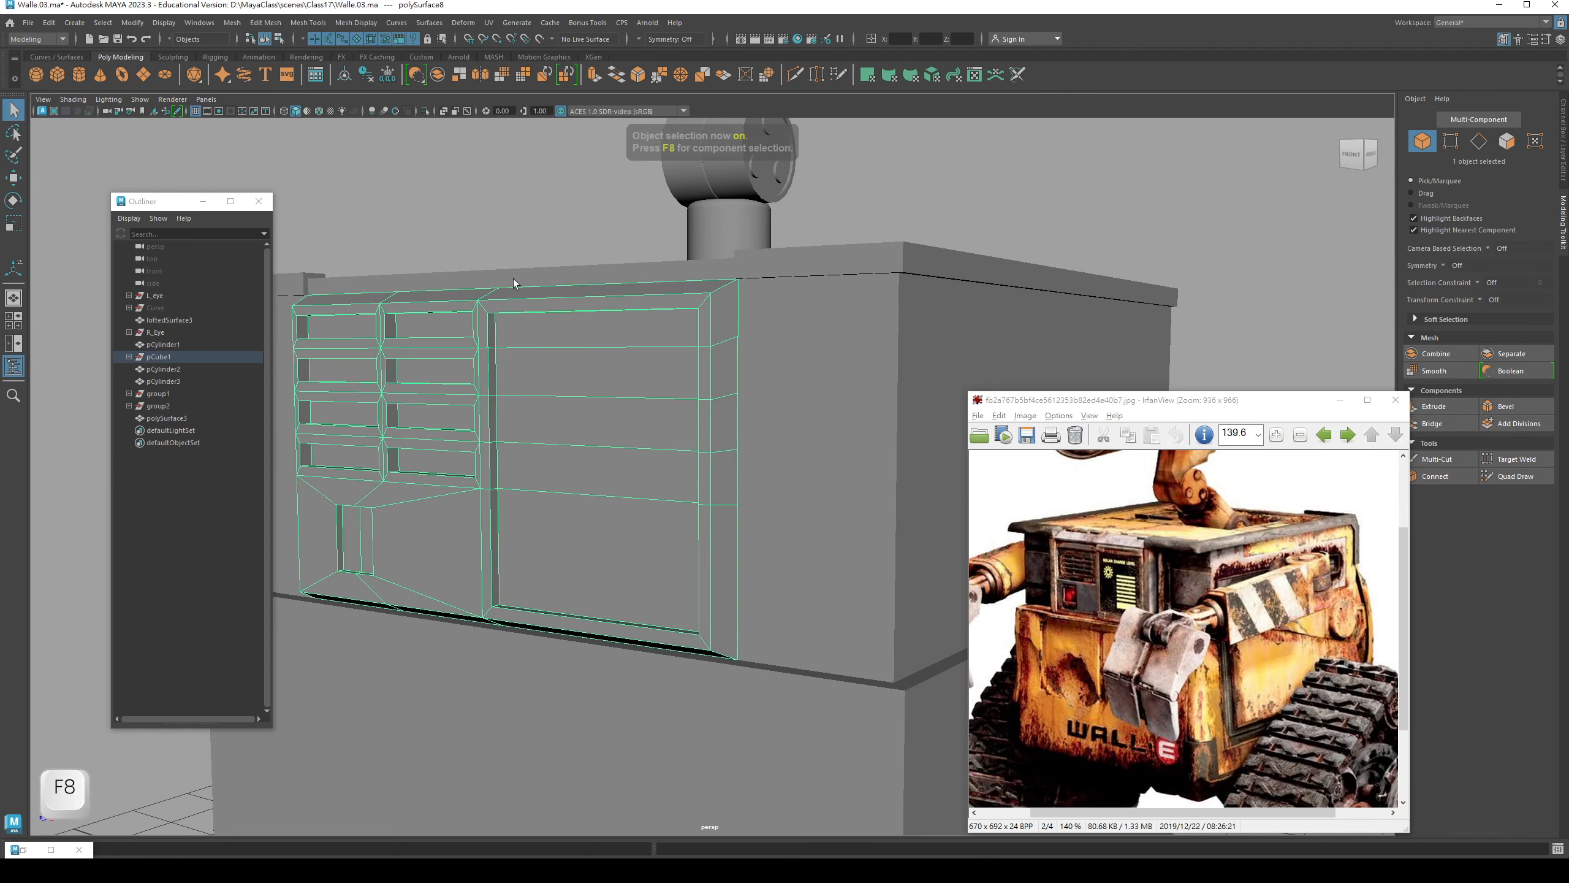
{"action": "left_click_drag", "start_coordinate": [522, 405], "coordinate": [635, 660], "text": "alt"}
{"action": "left_click", "coordinate": [598, 480]}
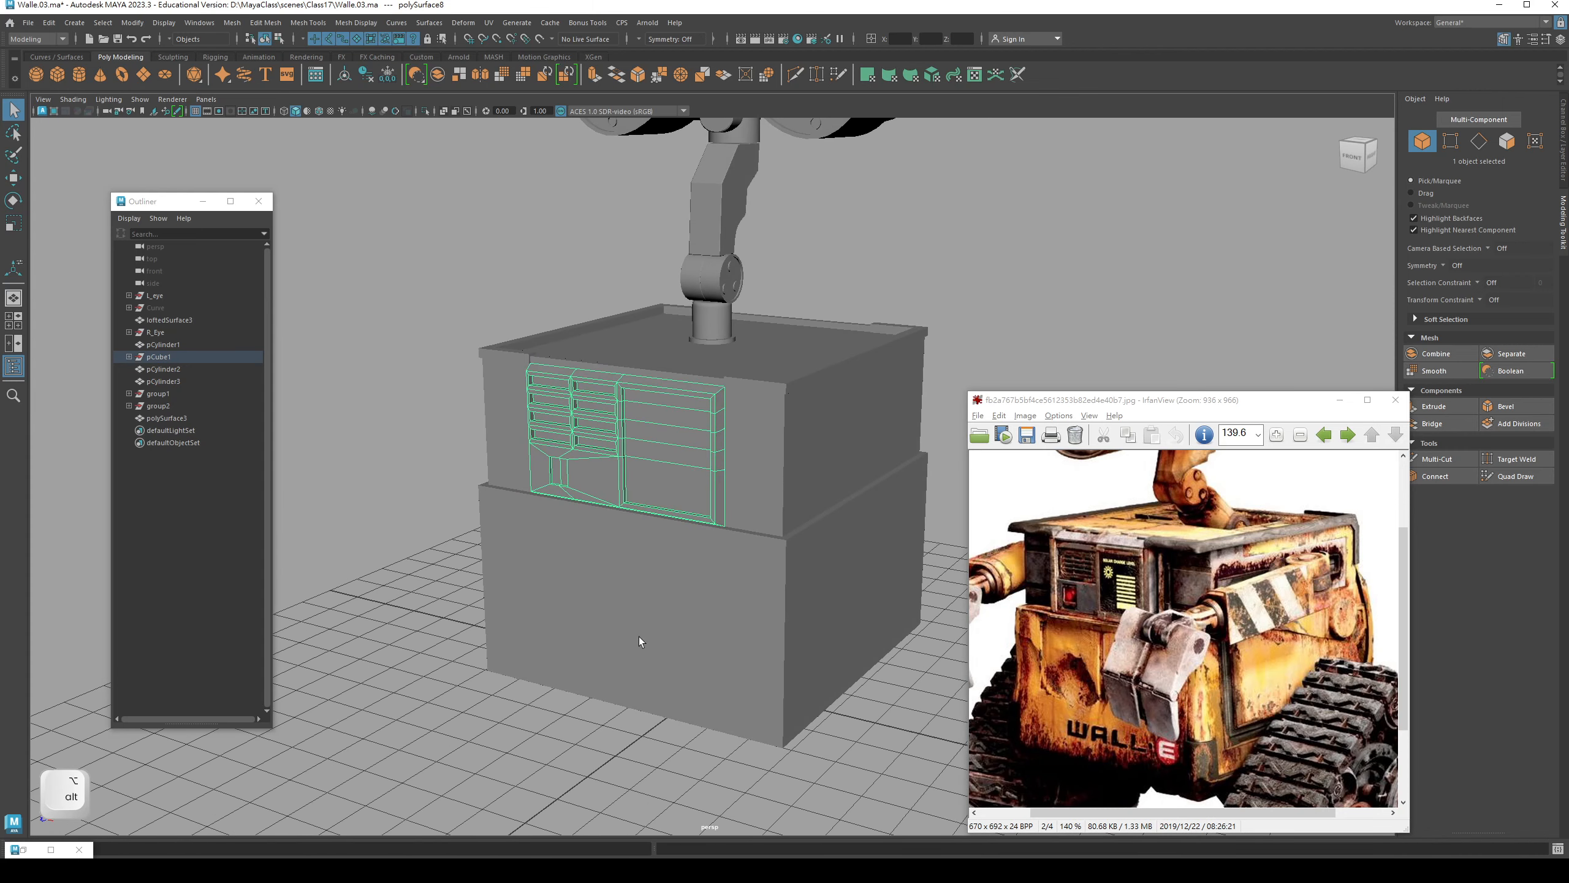
- Group the front panel, the body box and its two side rim pieces together, viewing the model in wireframe
{"action": "left_click", "coordinate": [741, 509]}
{"action": "left_click_drag", "start_coordinate": [741, 508], "coordinate": [641, 456], "text": "alt"}
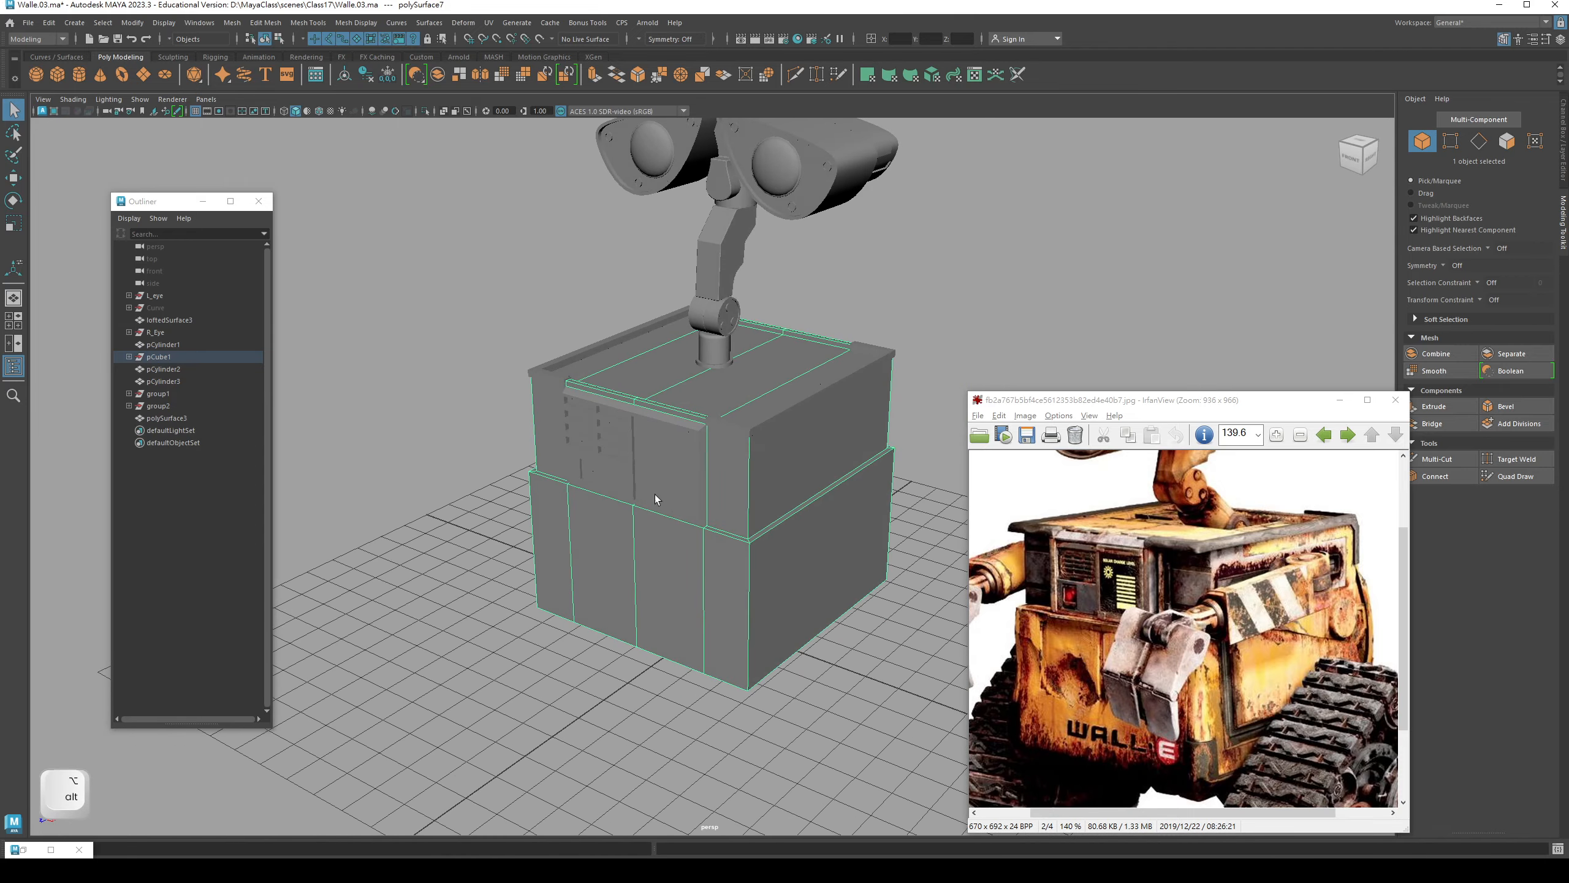
{"action": "left_click", "coordinate": [566, 389]}
{"action": "left_click_drag", "start_coordinate": [566, 390], "coordinate": [546, 452], "text": "alt"}
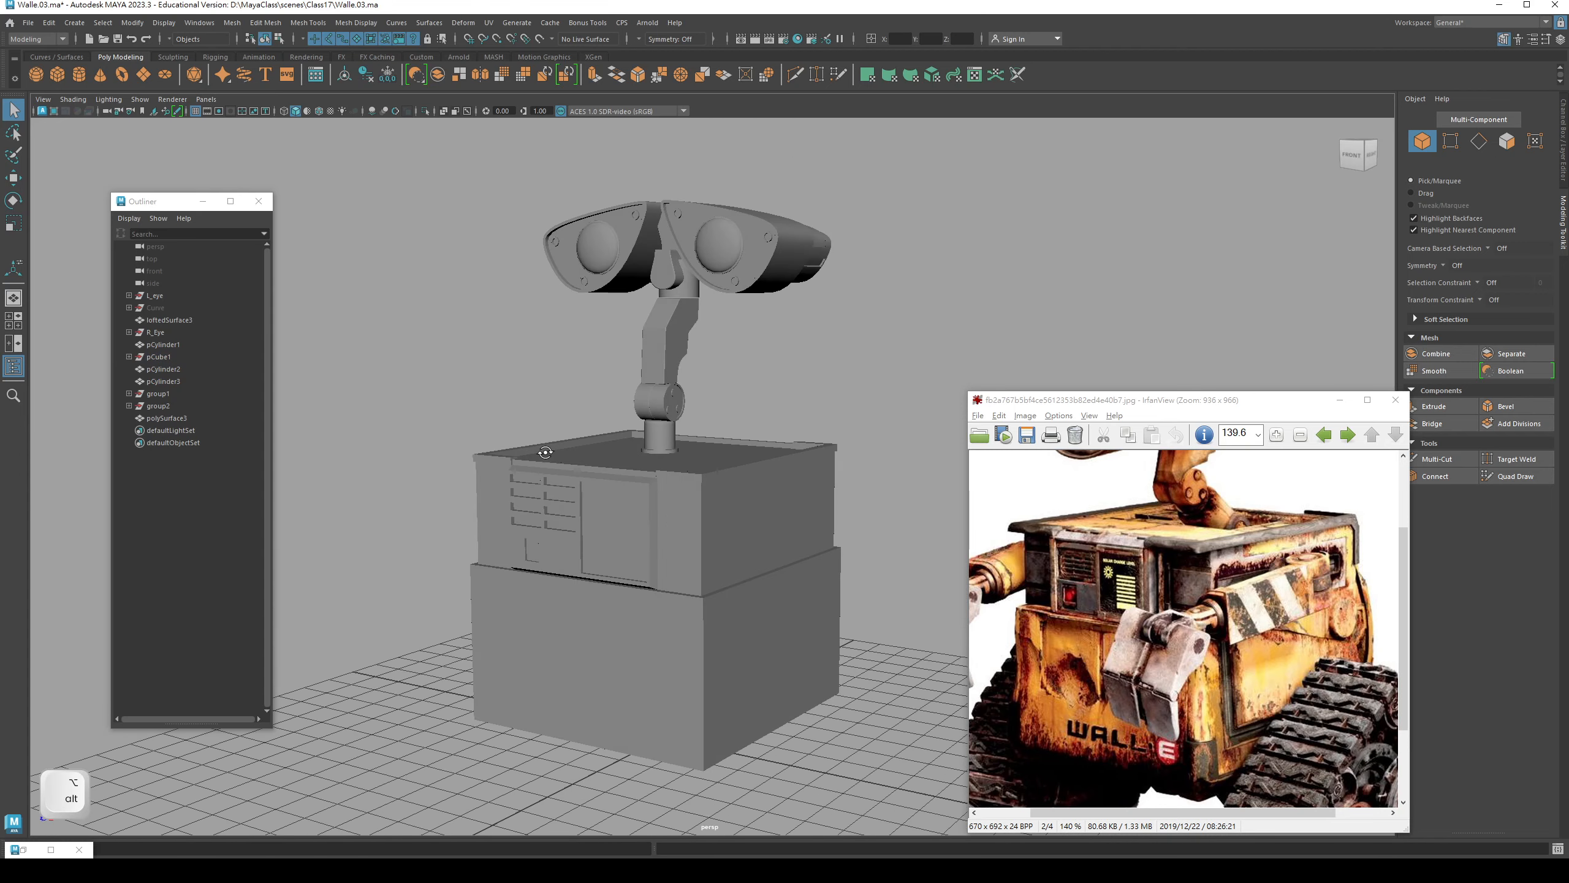
{"action": "left_click", "coordinate": [566, 592]}
{"action": "left_click_drag", "start_coordinate": [586, 595], "coordinate": [562, 549], "text": "alt"}
{"action": "left_click", "coordinate": [563, 549]}
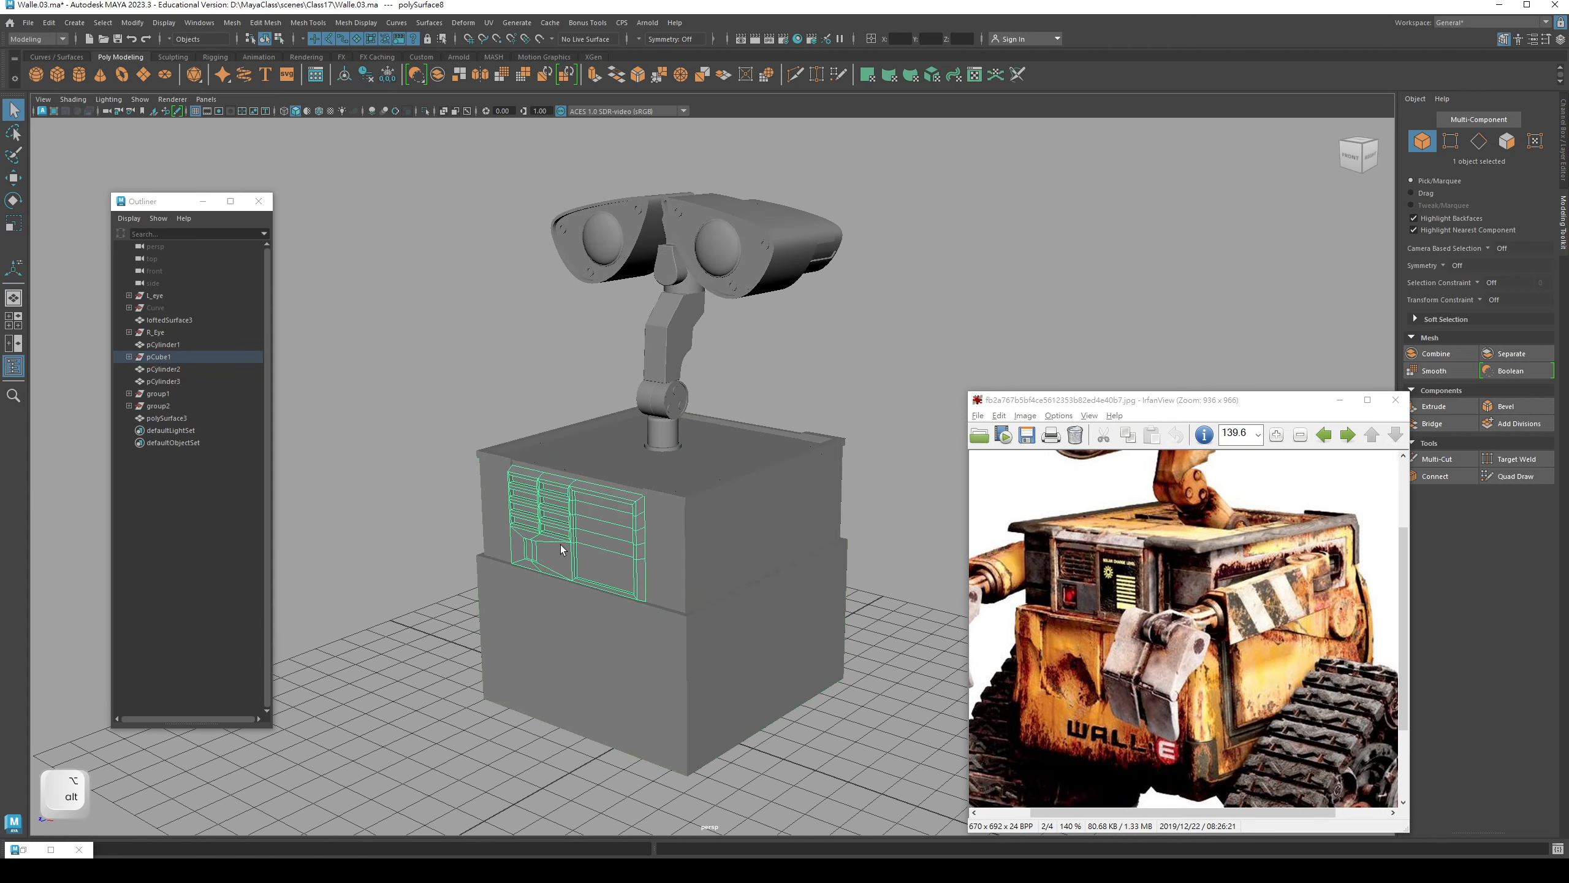
{"action": "left_click", "coordinate": [677, 568], "text": "shift"}
{"action": "left_click", "coordinate": [790, 468], "text": "shift"}
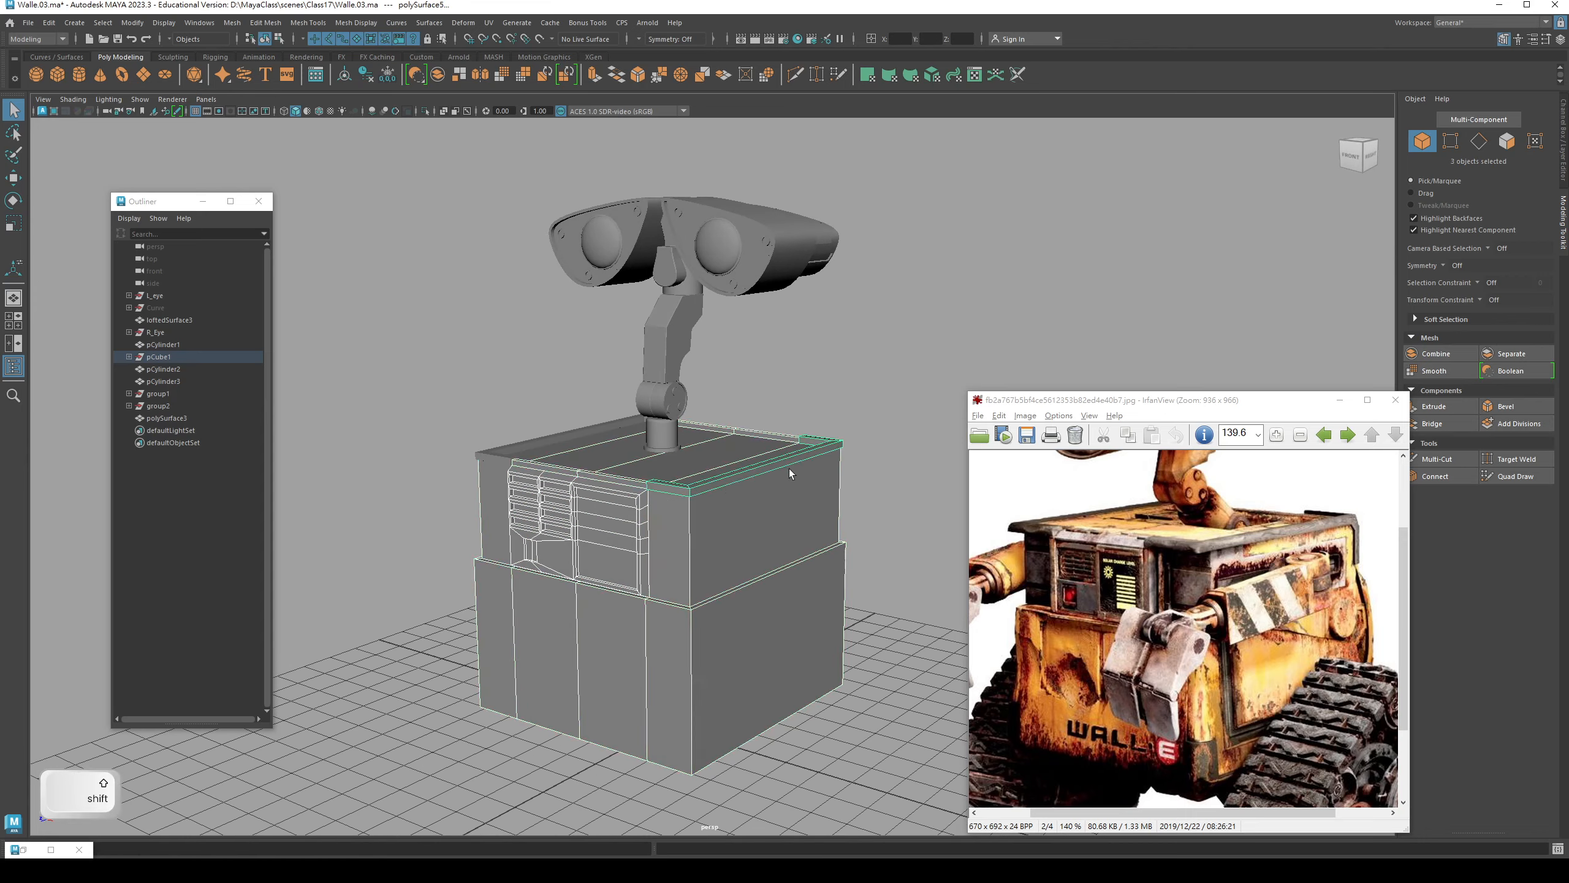
{"action": "left_click", "coordinate": [623, 425], "text": "shift"}
{"action": "left_click_drag", "start_coordinate": [623, 425], "coordinate": [640, 479], "text": "alt"}
{"action": "key", "text": "4"}
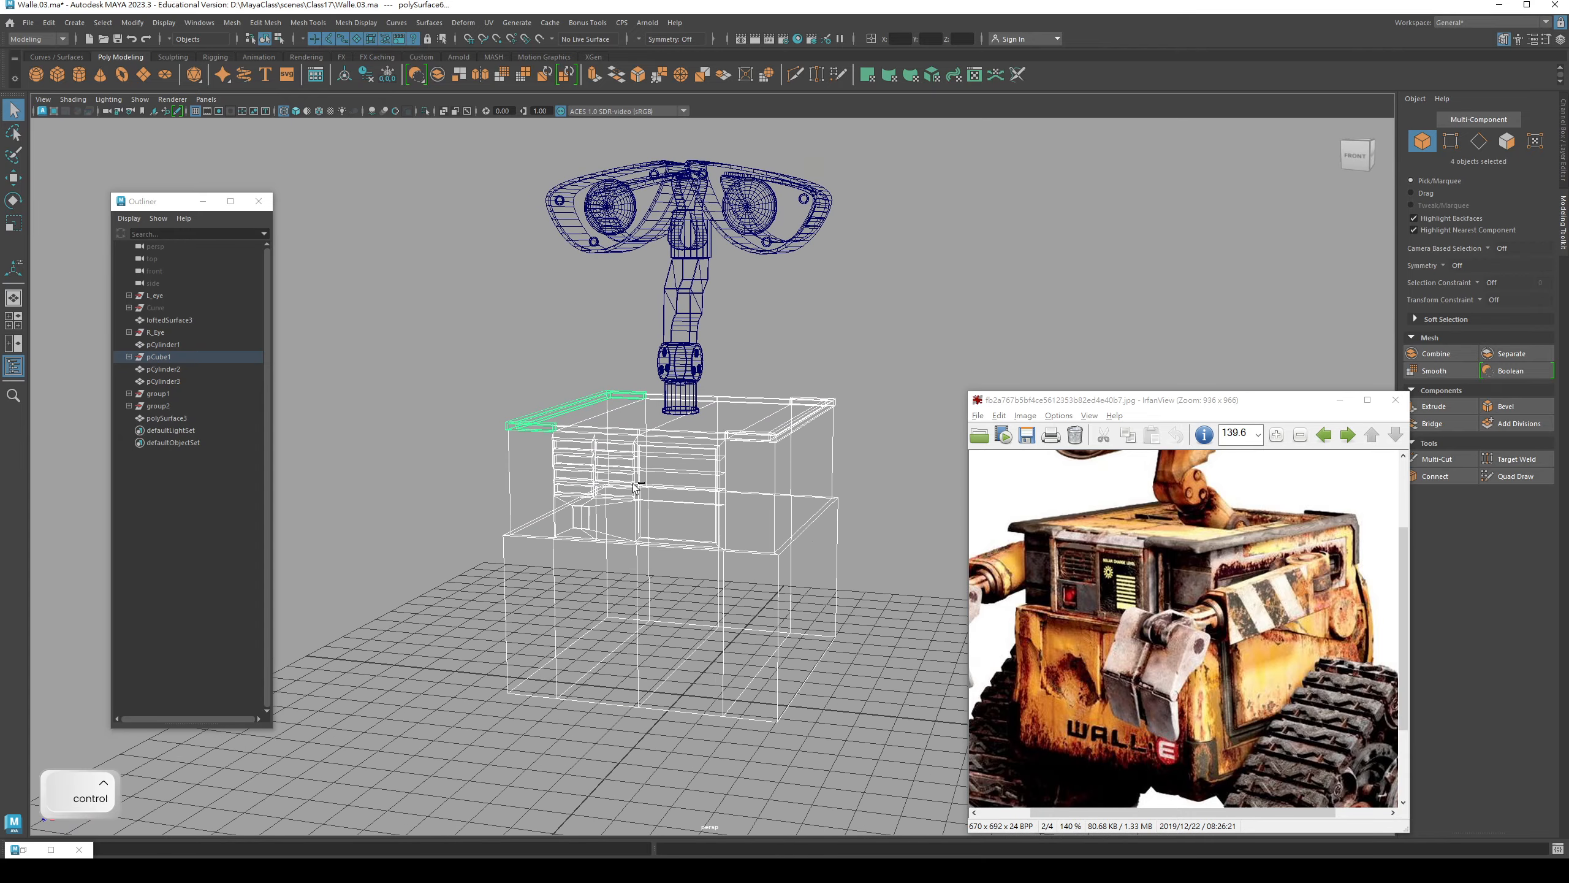
{"action": "key", "text": "ctrl+g"}
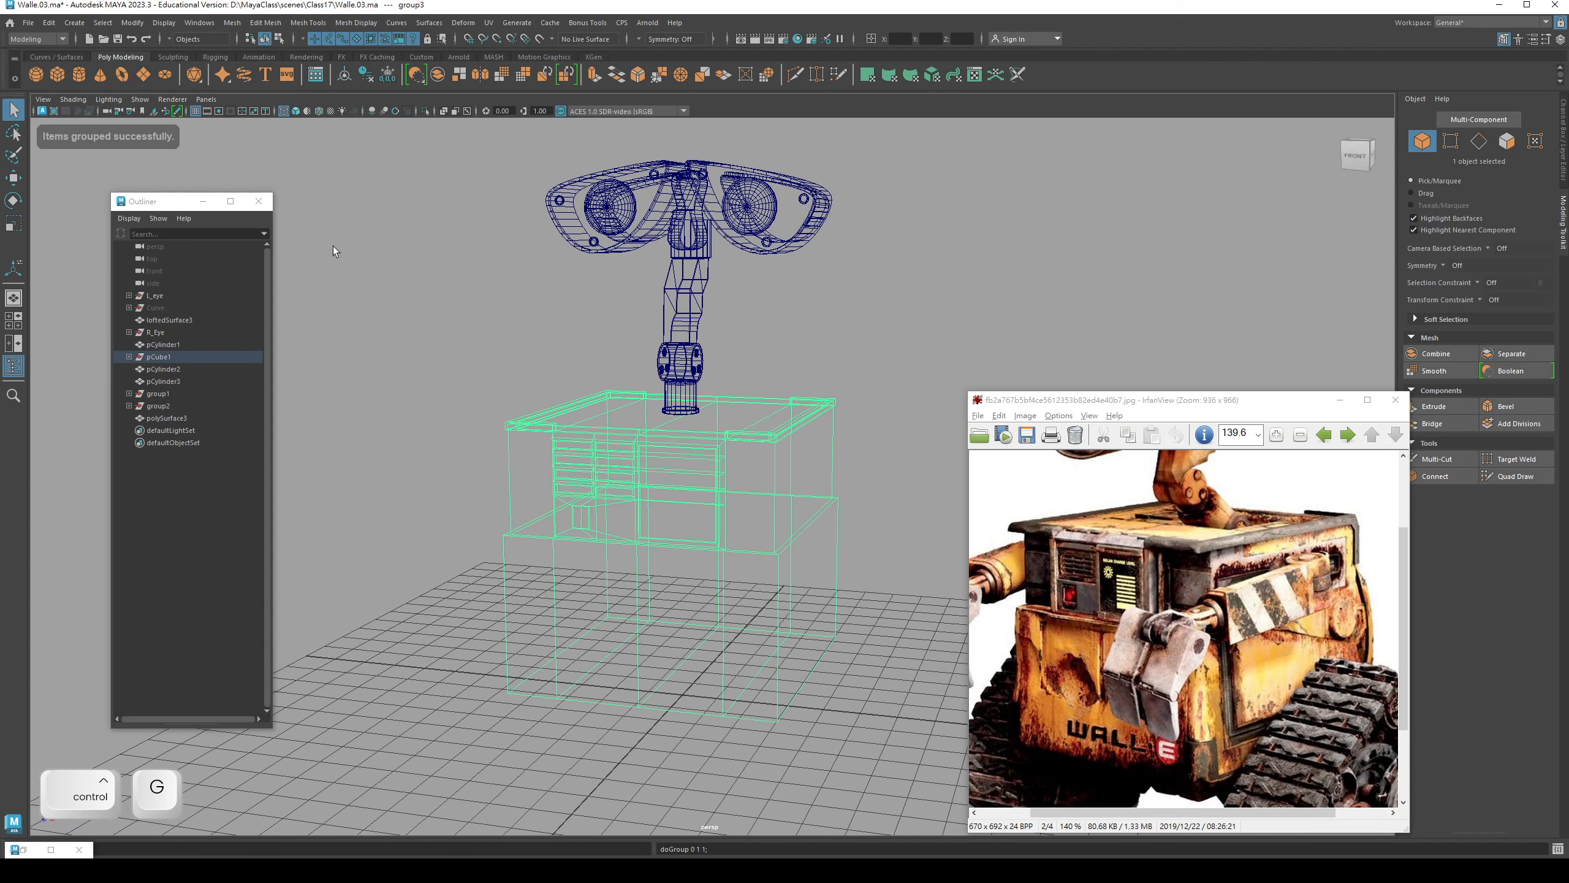
- Rename the new body group as Body and unparent it from pCube1 to the top level of the Outliner
{"action": "left_click_drag", "start_coordinate": [164, 201], "coordinate": [207, 199]}
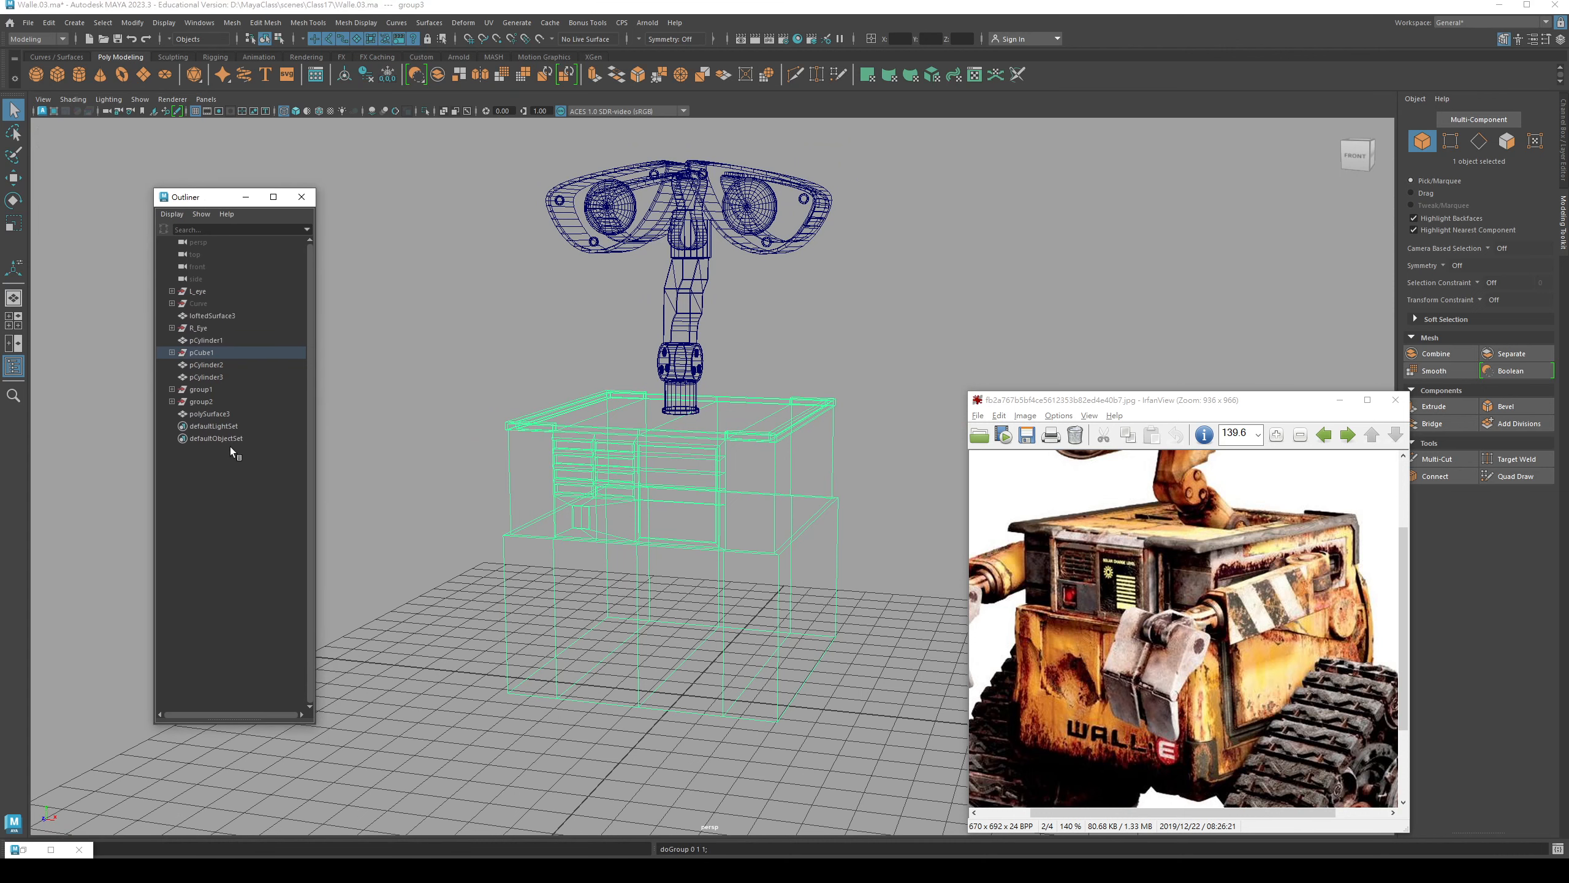
{"action": "key", "text": "f"}
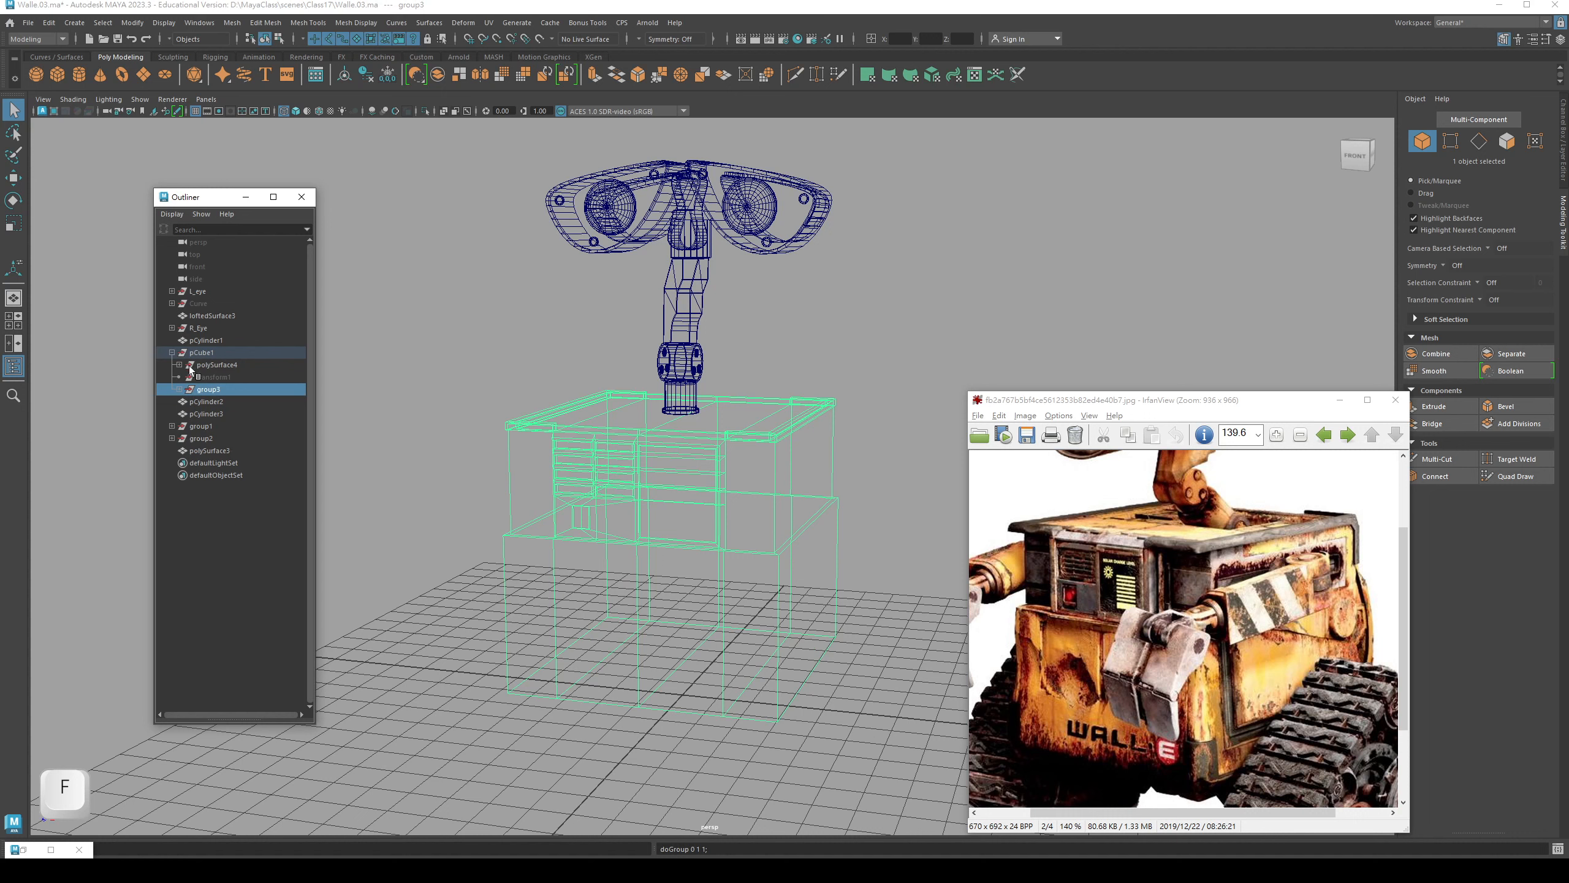
{"action": "double_click", "coordinate": [209, 390]}
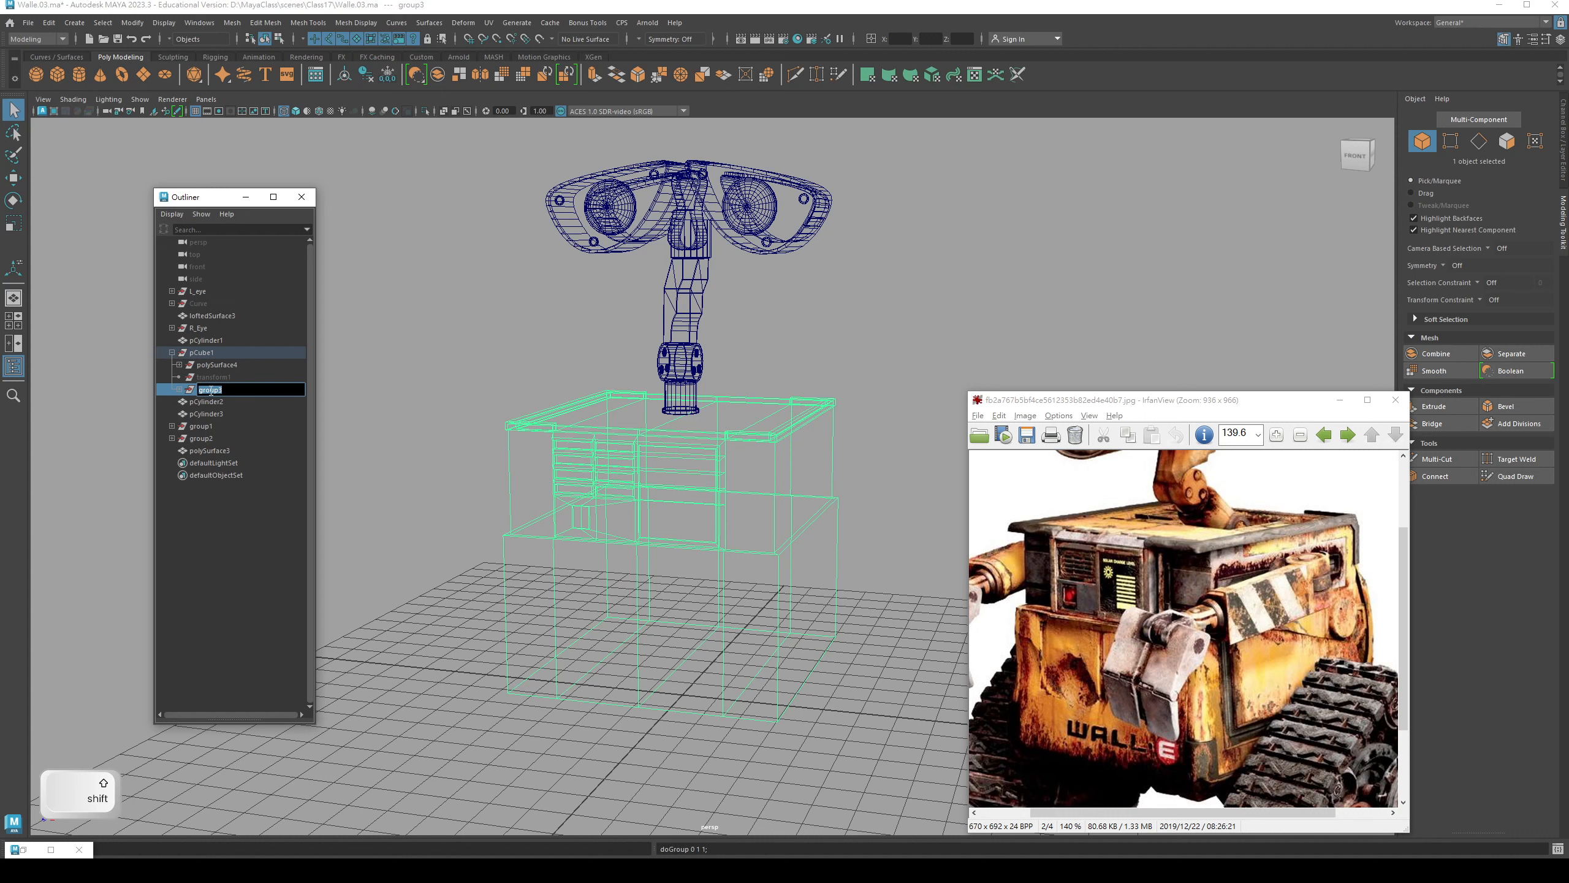
{"action": "type", "text": "Body"}
{"action": "key", "text": "Return"}
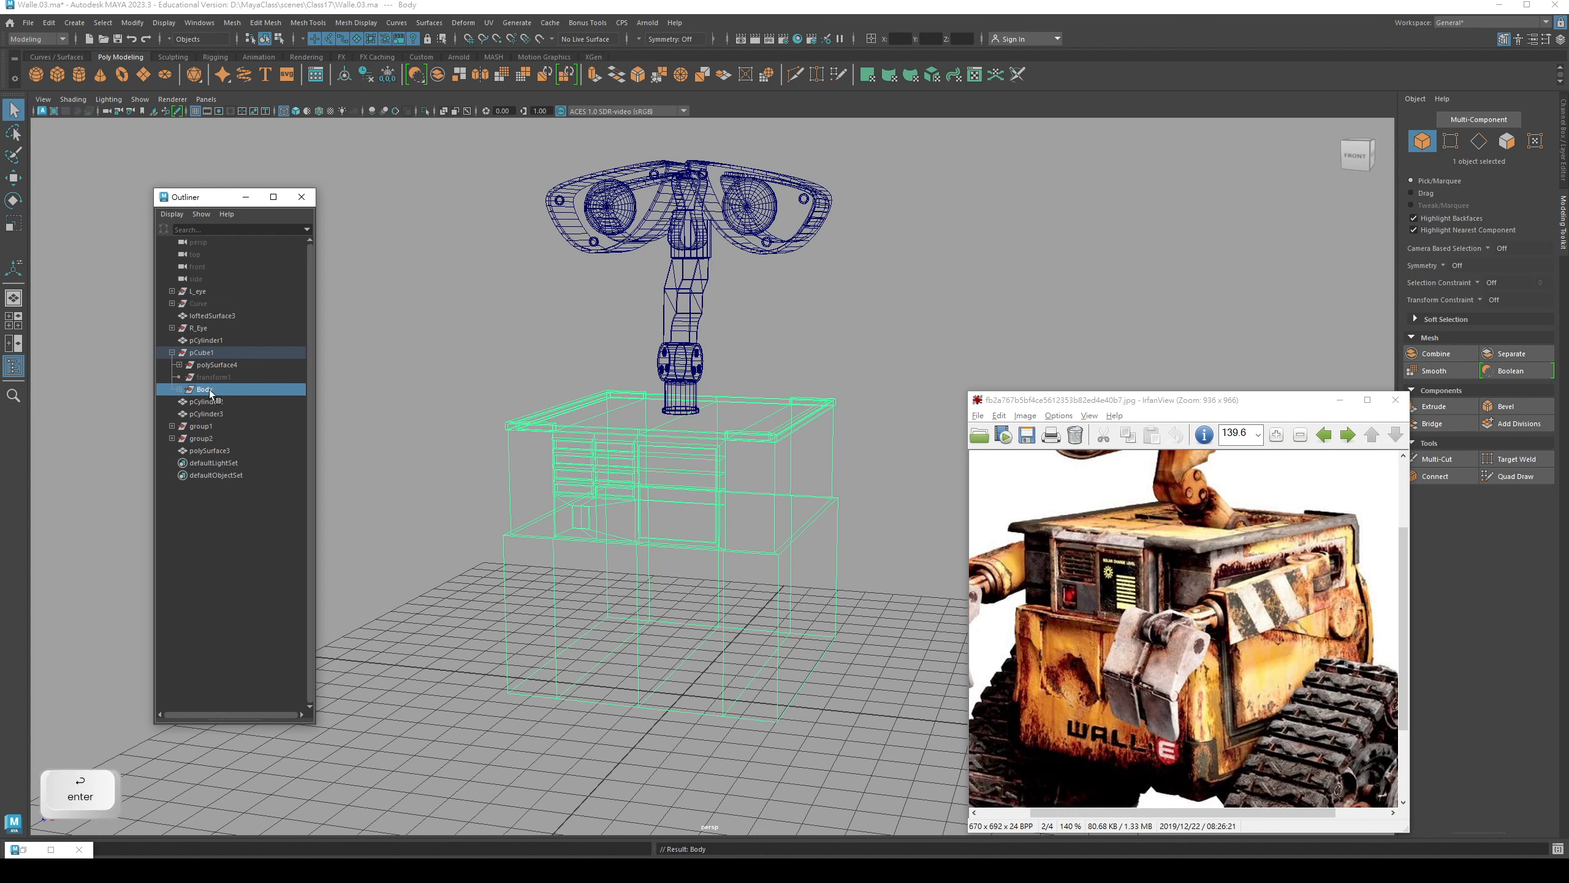
{"action": "key", "text": "shift+p"}
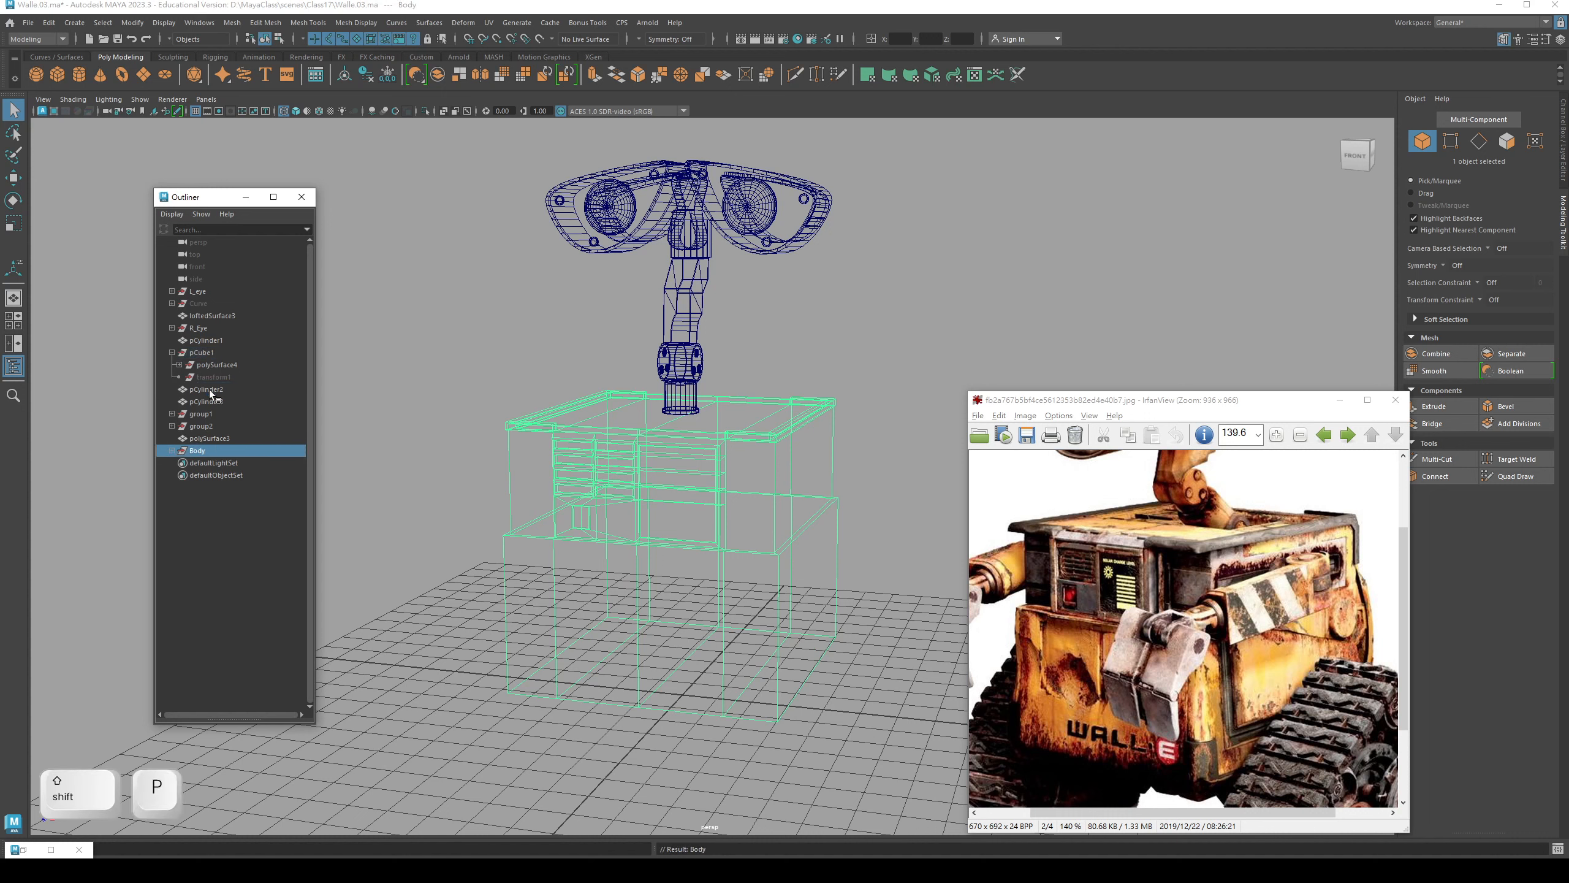
- Delete the leftover pCube1 group from the Outliner and return to shaded display
{"action": "left_click", "coordinate": [197, 352]}
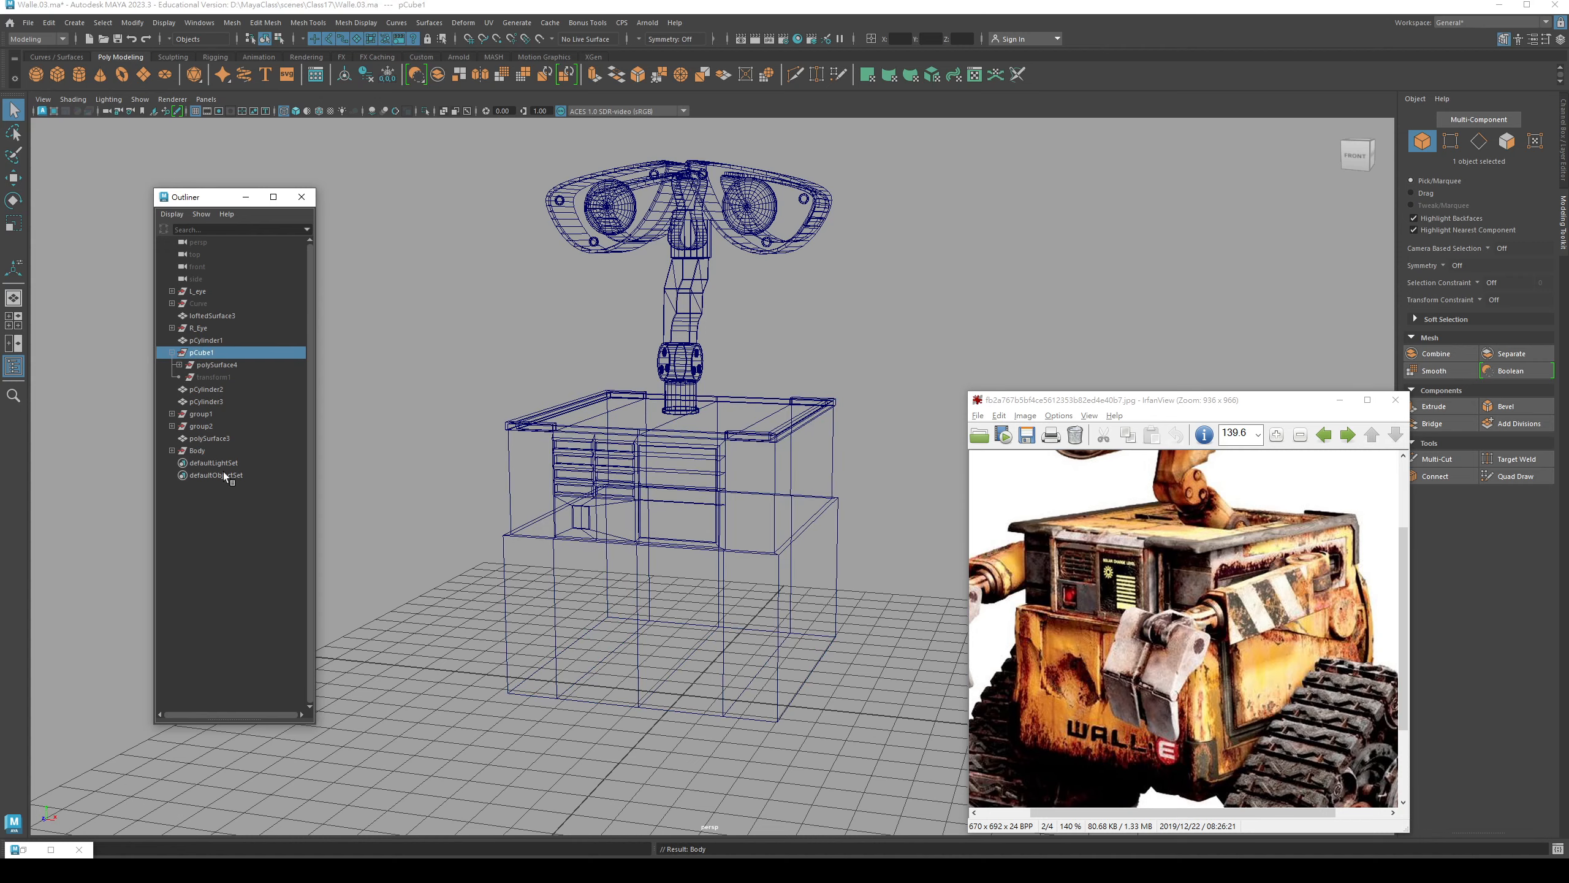
{"action": "left_click_drag", "start_coordinate": [432, 455], "coordinate": [330, 483], "text": "alt"}
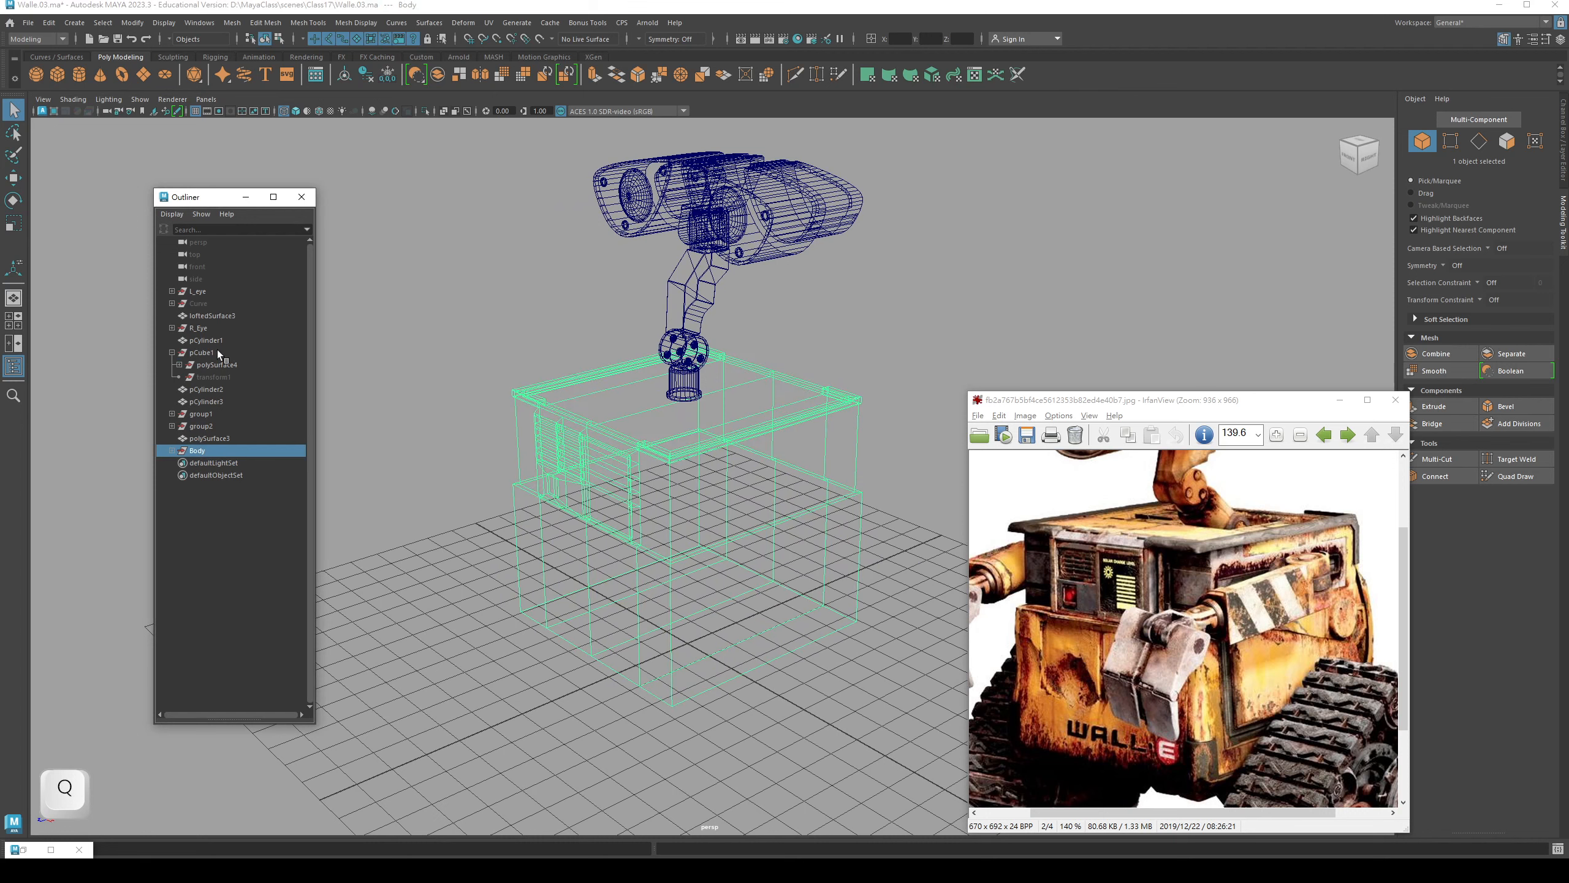
{"action": "left_click_drag", "start_coordinate": [517, 410], "coordinate": [668, 418], "text": "alt"}
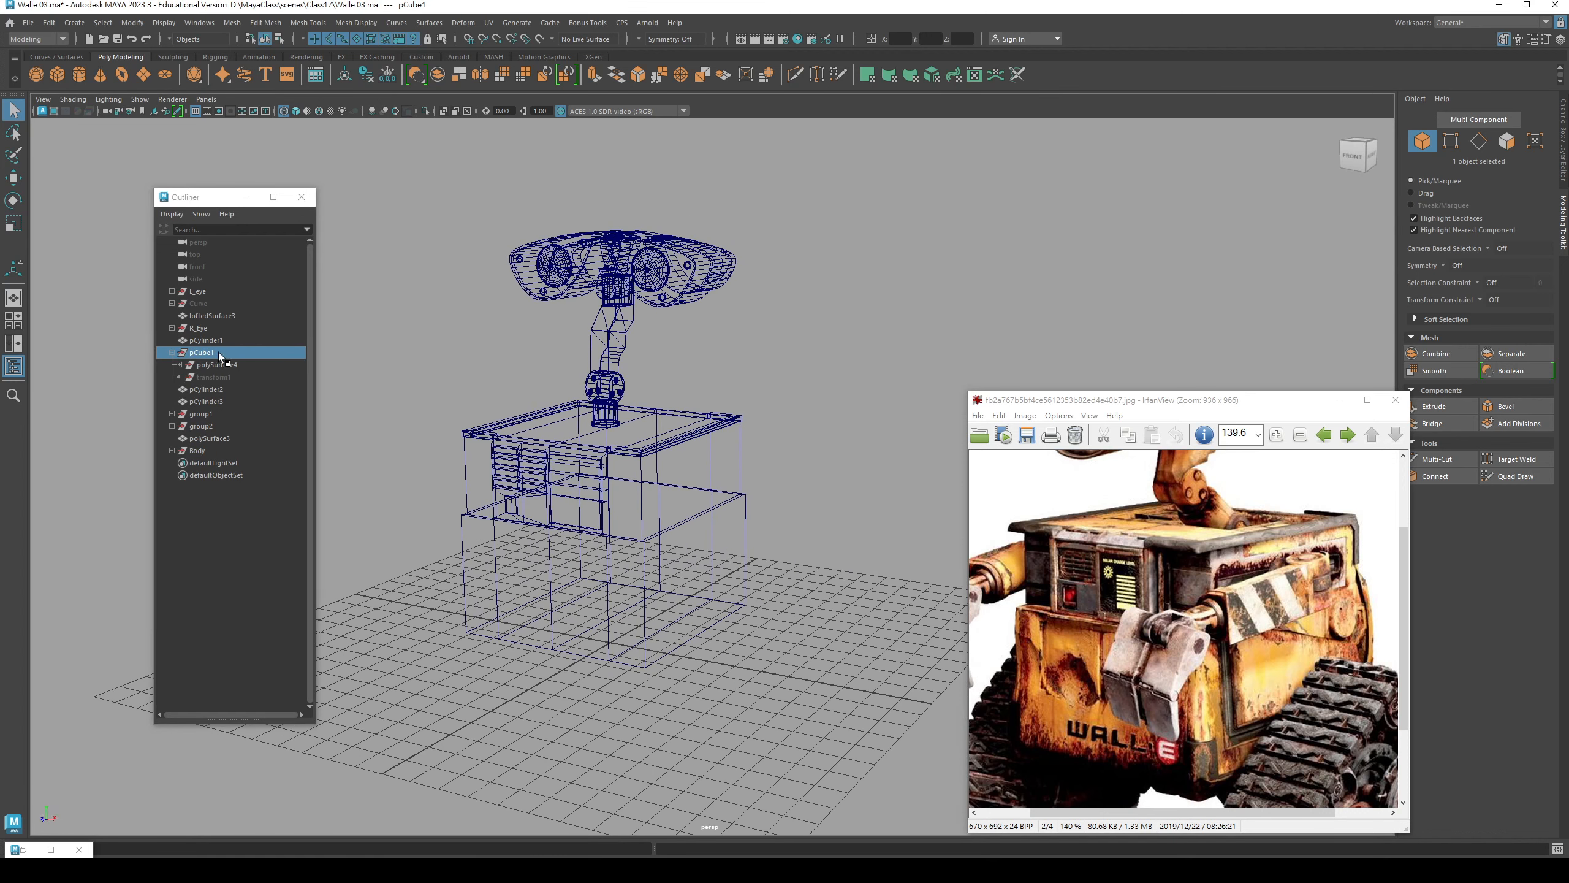
{"action": "left_click", "coordinate": [239, 355]}
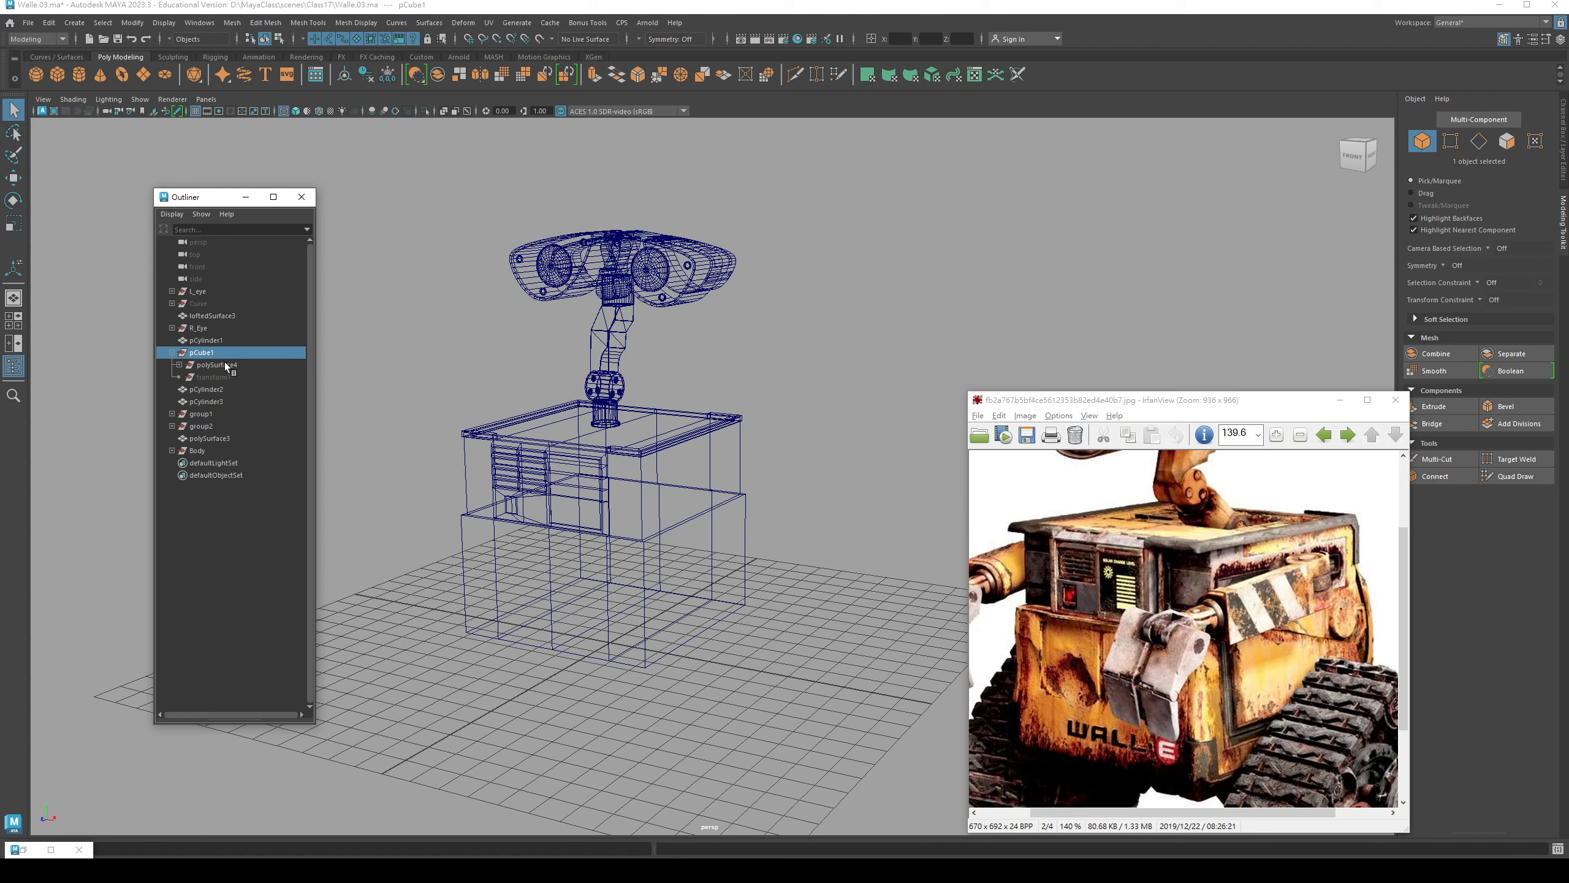
{"action": "key", "text": "Delete"}
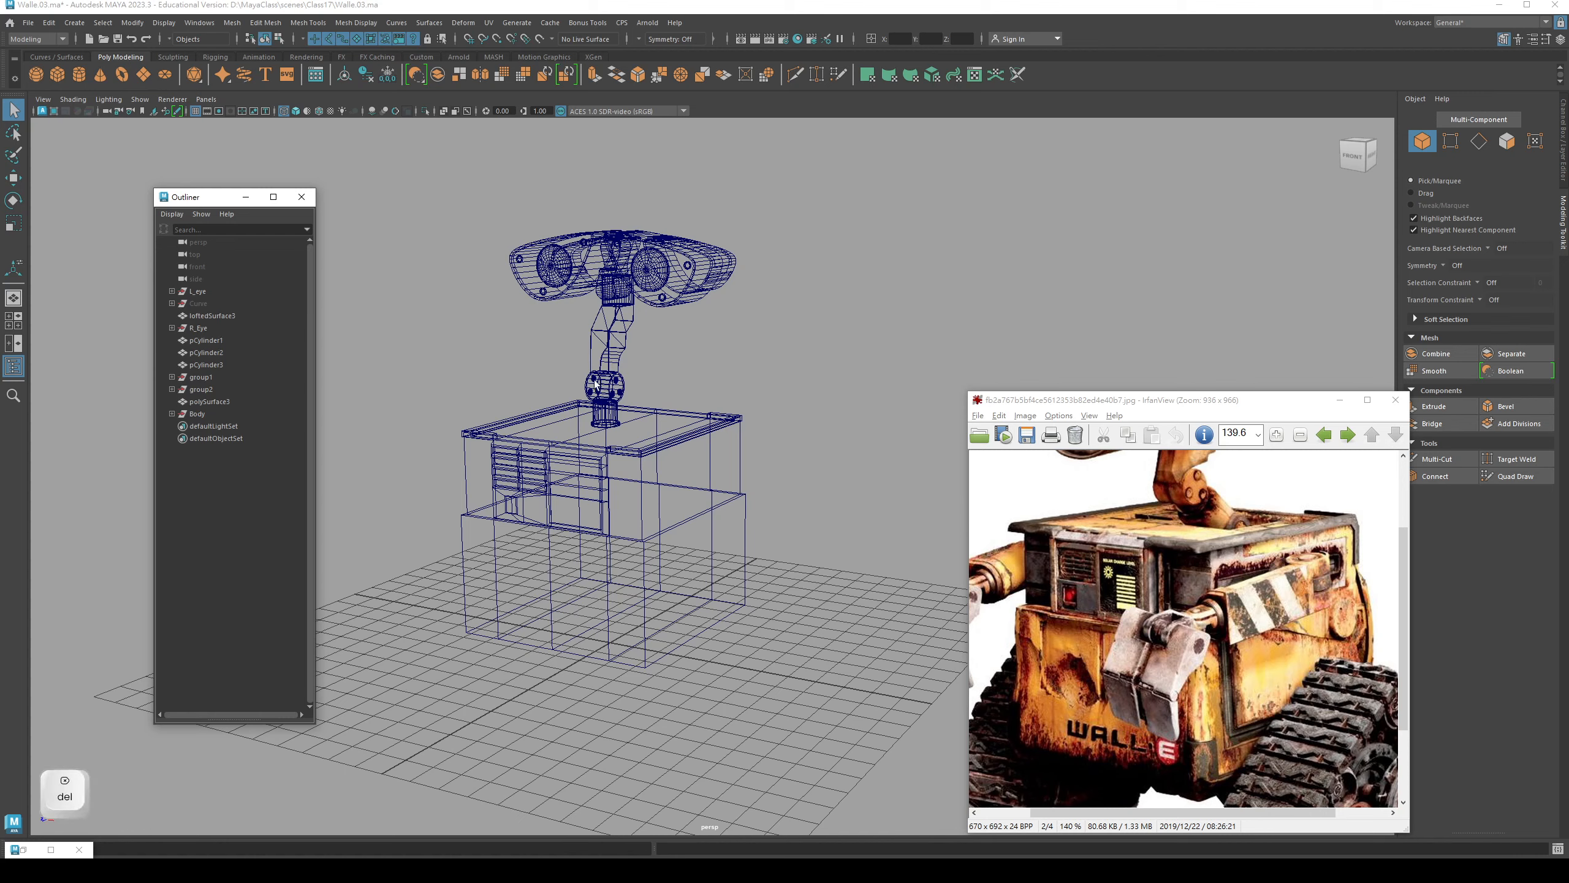
{"action": "key", "text": "5"}
- Group the neck parts: group1, group2, the joint cylinder, the base cylinder and the bent neck piece
{"action": "mouse_move", "coordinate": [636, 457]}
{"action": "left_mouse_down", "text": "alt"}
{"action": "mouse_move", "coordinate": [678, 461]}
{"action": "mouse_move", "coordinate": [603, 466]}
{"action": "mouse_move", "coordinate": [613, 421]}
{"action": "mouse_move", "coordinate": [771, 428]}
{"action": "mouse_move", "coordinate": [582, 414]}
{"action": "left_mouse_up", "text": "alt"}
{"action": "left_click", "coordinate": [211, 377]}
{"action": "left_click", "coordinate": [209, 388]}
{"action": "left_click", "coordinate": [205, 377]}
{"action": "left_click", "coordinate": [255, 402]}
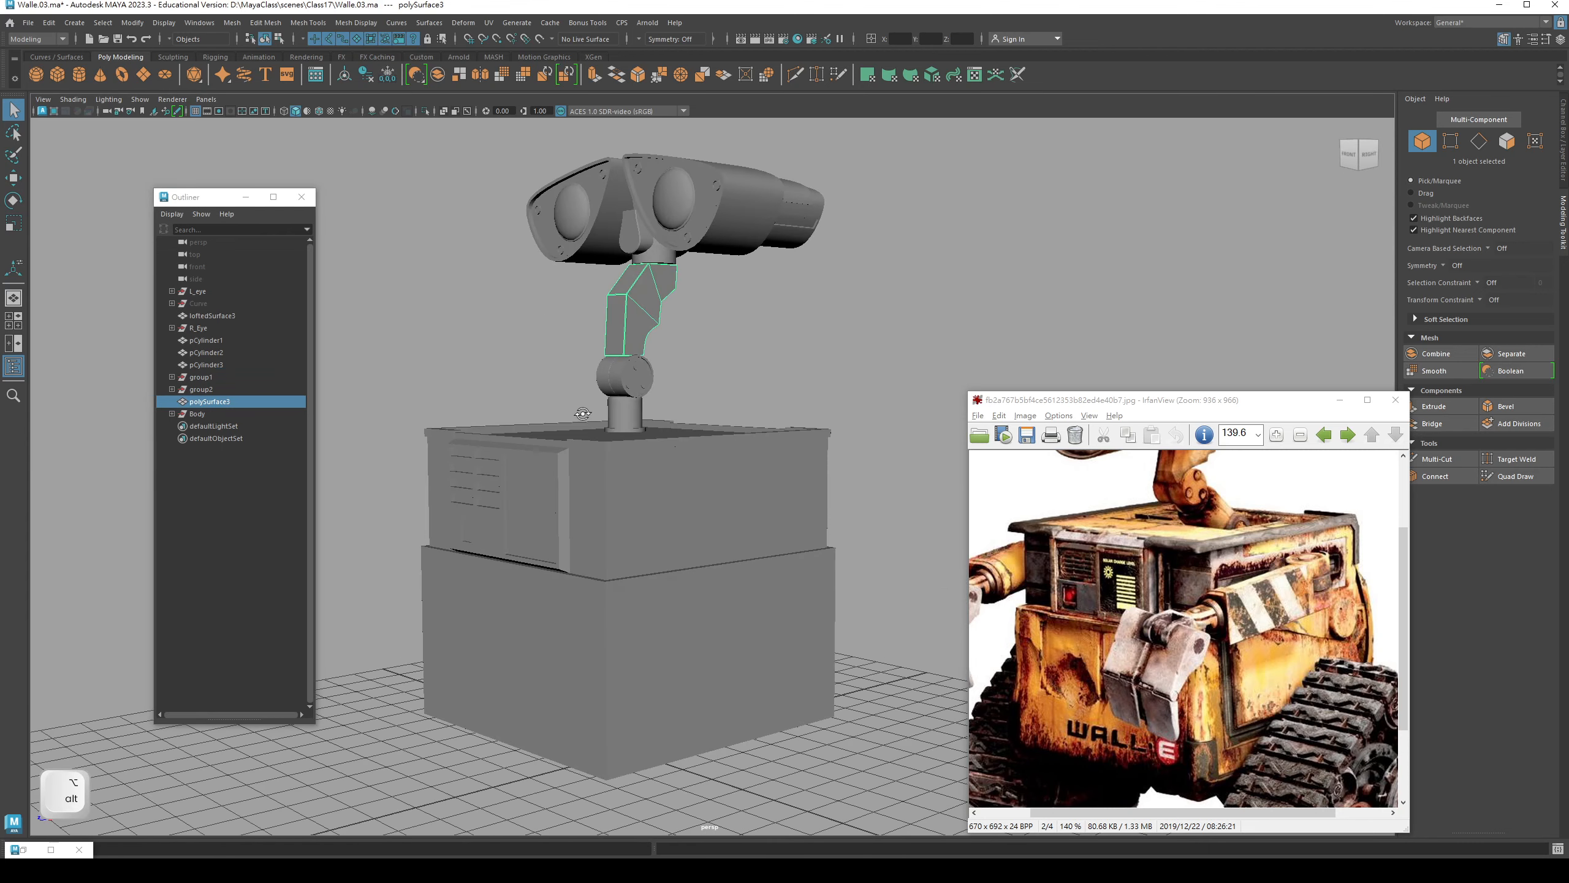
{"action": "left_click", "coordinate": [215, 389]}
{"action": "left_click", "coordinate": [206, 378], "text": "shift"}
{"action": "left_click_drag", "start_coordinate": [494, 394], "coordinate": [659, 406], "text": "alt"}
{"action": "left_click", "coordinate": [660, 388], "text": "shift"}
{"action": "right_click_drag", "start_coordinate": [659, 388], "coordinate": [723, 391], "text": "alt"}
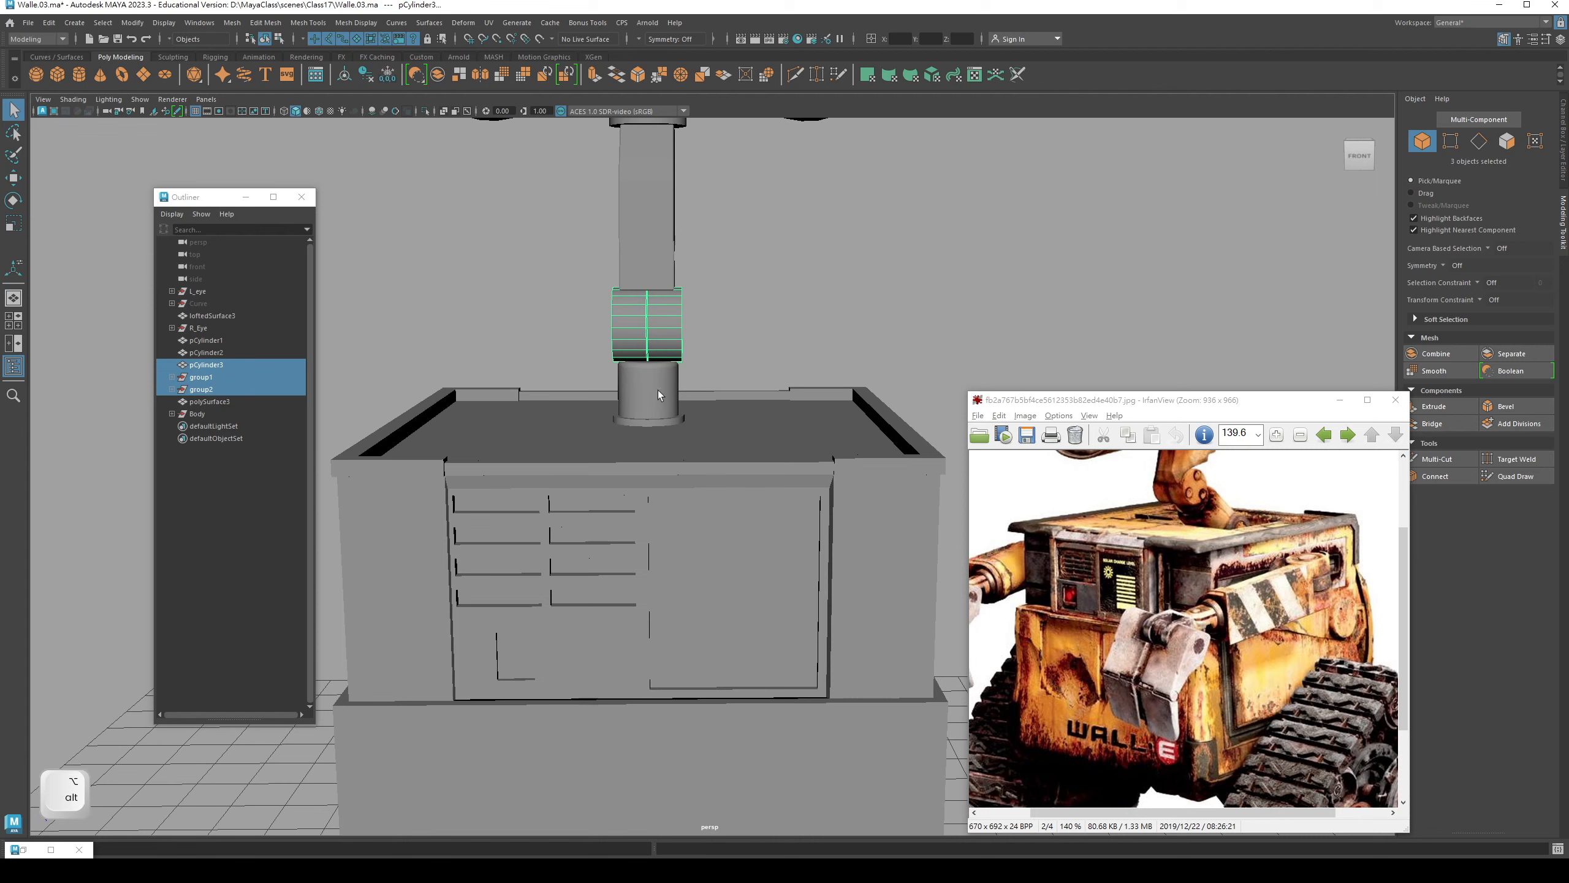
{"action": "left_click", "coordinate": [657, 391], "text": "shift"}
{"action": "left_click_drag", "start_coordinate": [731, 386], "coordinate": [659, 361], "text": "alt"}
{"action": "left_click", "coordinate": [633, 294], "text": "shift"}
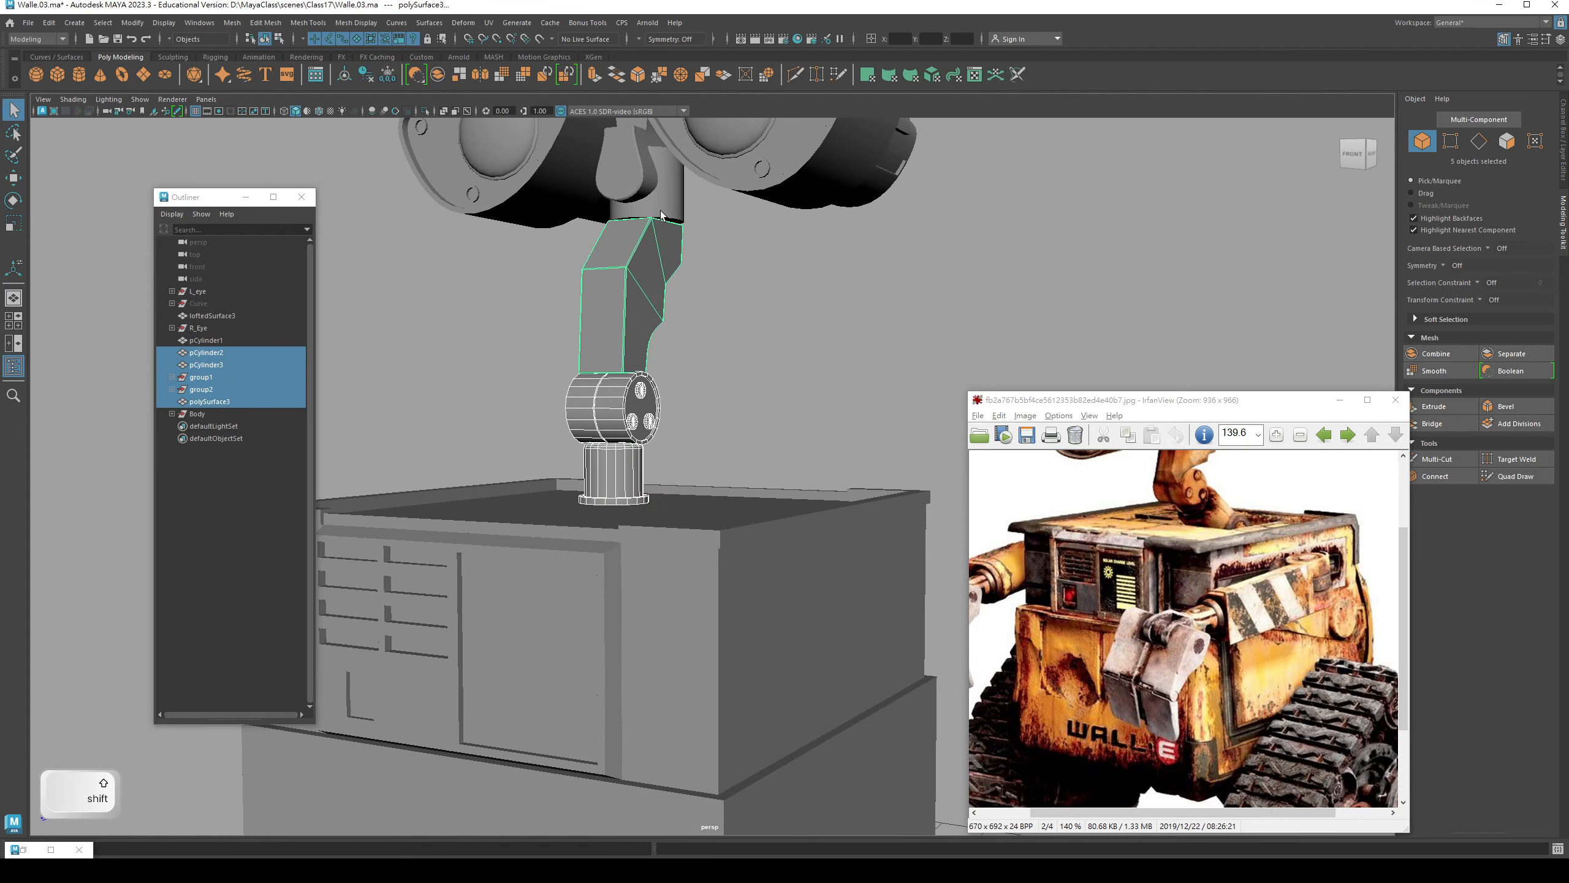
{"action": "left_click_drag", "start_coordinate": [691, 264], "coordinate": [674, 302], "text": "alt"}
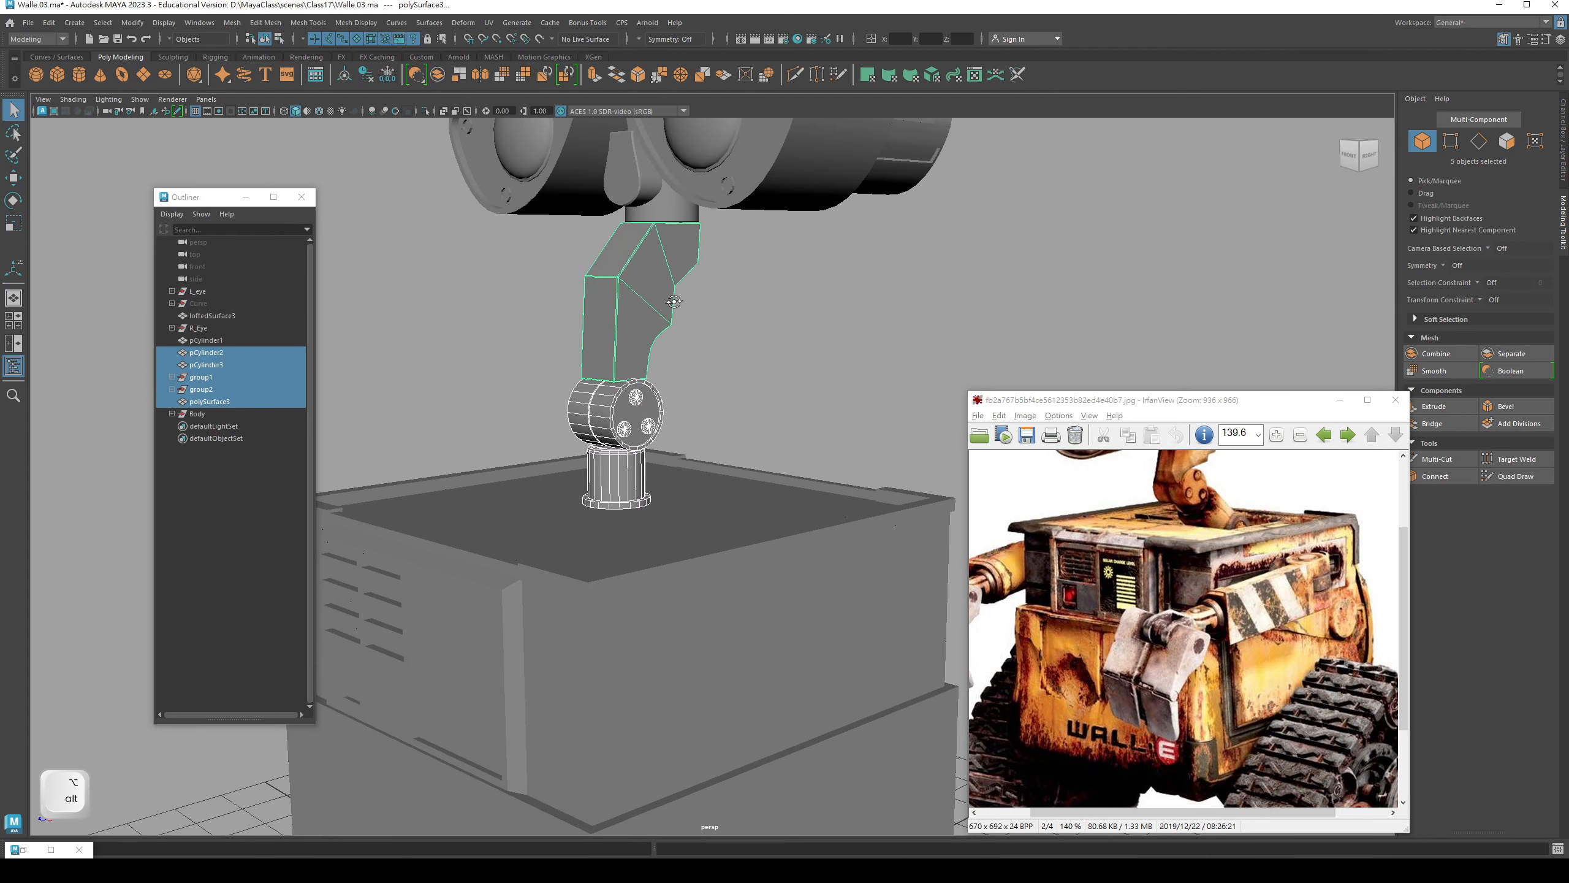
{"action": "key", "text": "ctrl+g"}
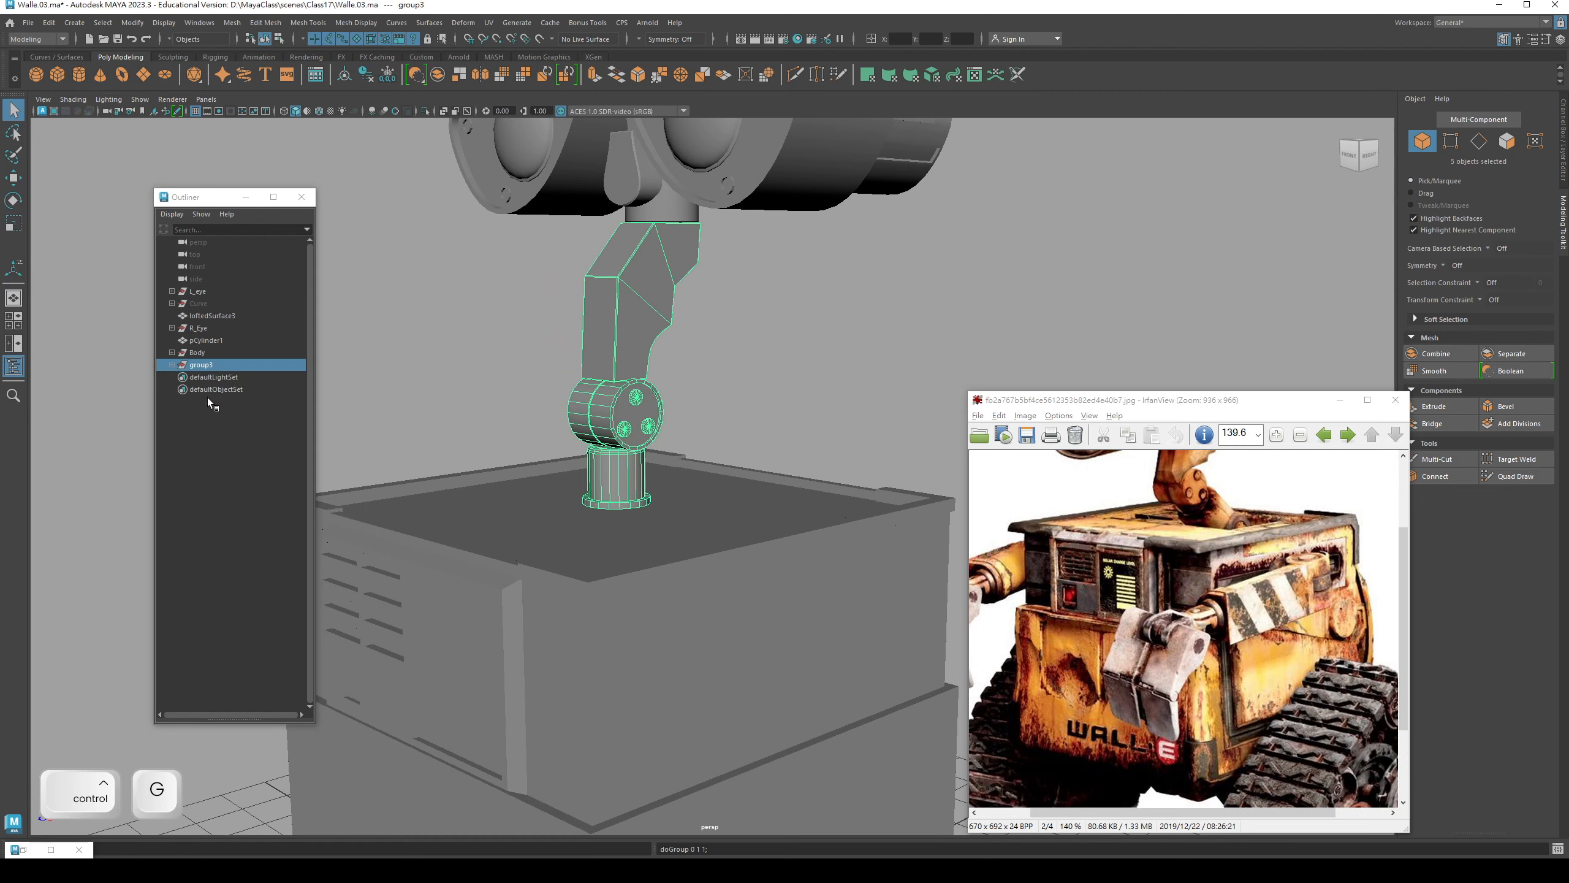
- Rename the new neck group as Neck
{"action": "double_click", "coordinate": [208, 366]}
{"action": "type", "text": "Neck"}
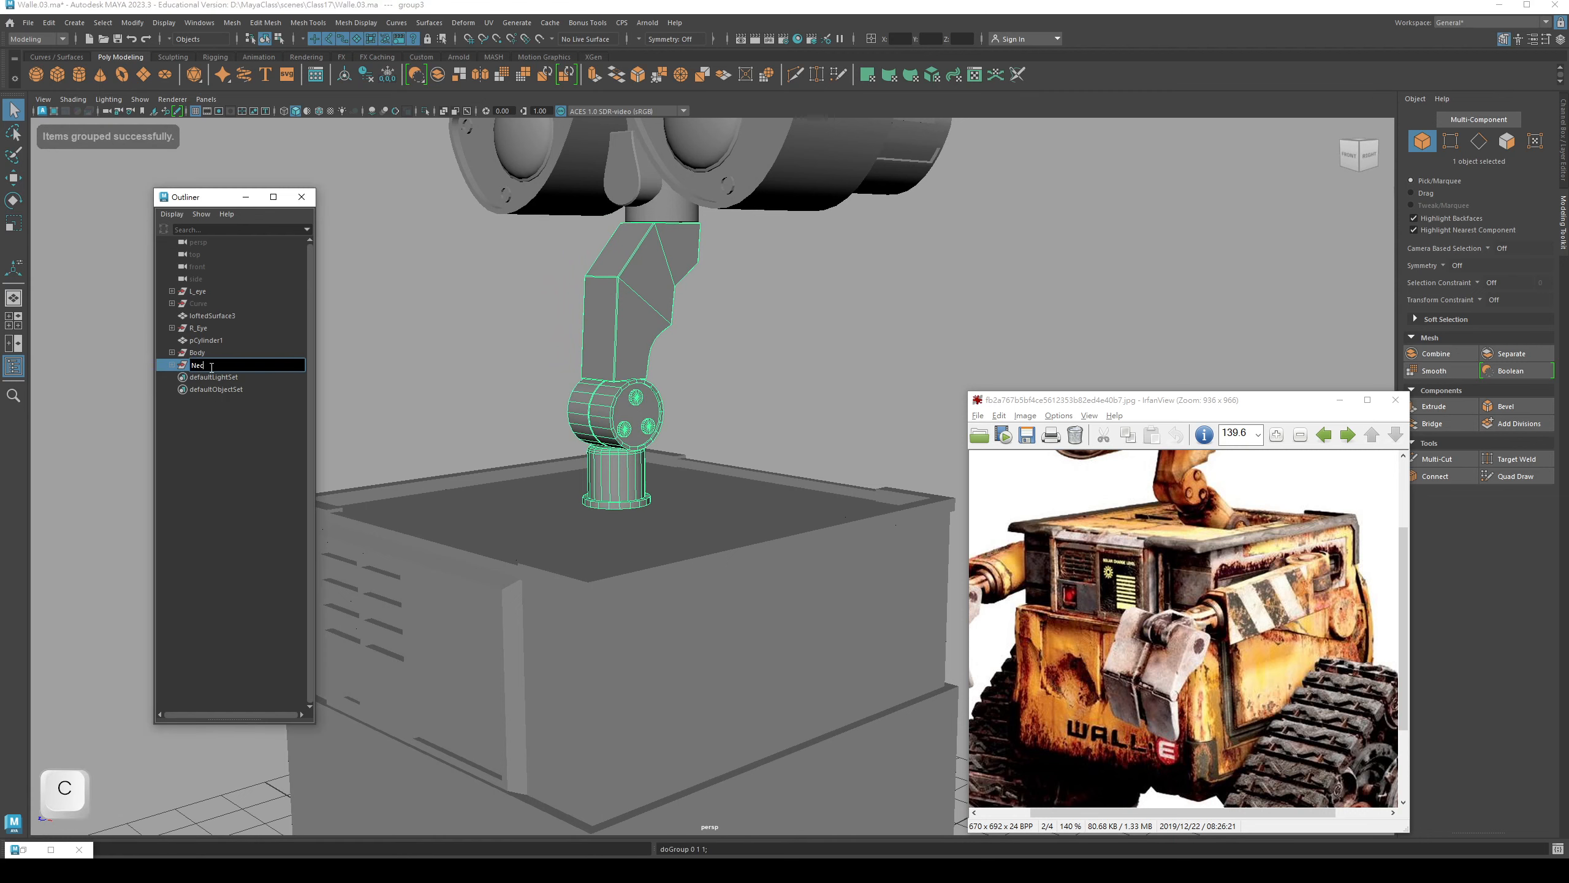
{"action": "key", "text": "Return"}
- Group the teardrop piece between the eyes with the short cylinder behind it, and name the group Nose
{"action": "middle_click_drag", "start_coordinate": [613, 269], "coordinate": [583, 386], "text": "alt"}
{"action": "key", "text": "q"}
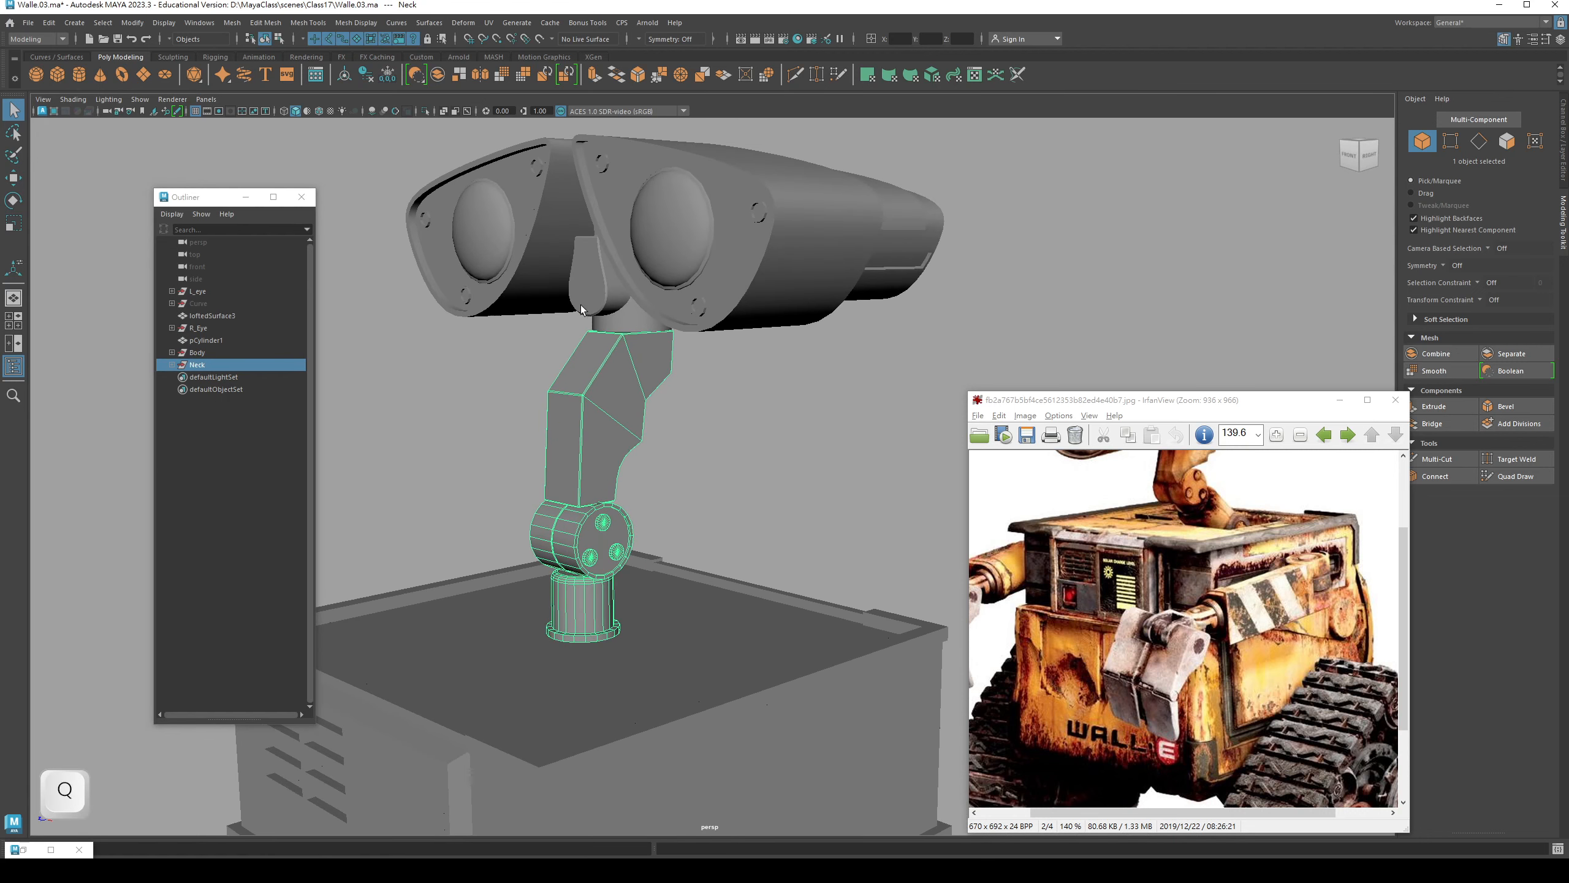
{"action": "left_click", "coordinate": [584, 301]}
{"action": "left_click_drag", "start_coordinate": [584, 301], "coordinate": [595, 250], "text": "alt"}
{"action": "left_click", "coordinate": [655, 289], "text": "shift"}
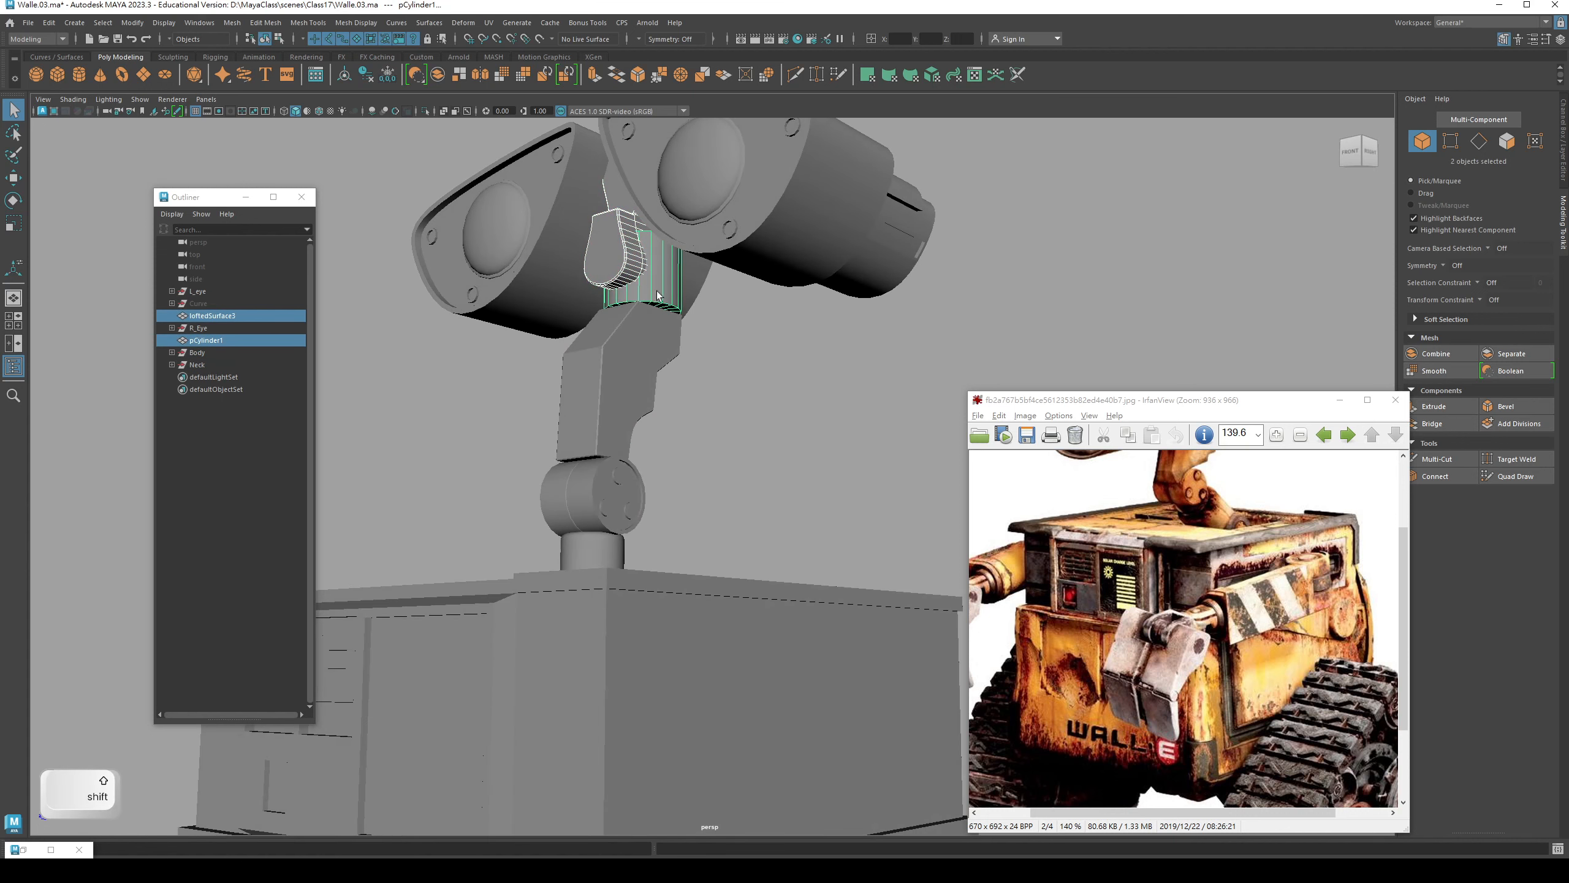
{"action": "key", "text": "ctrl+g"}
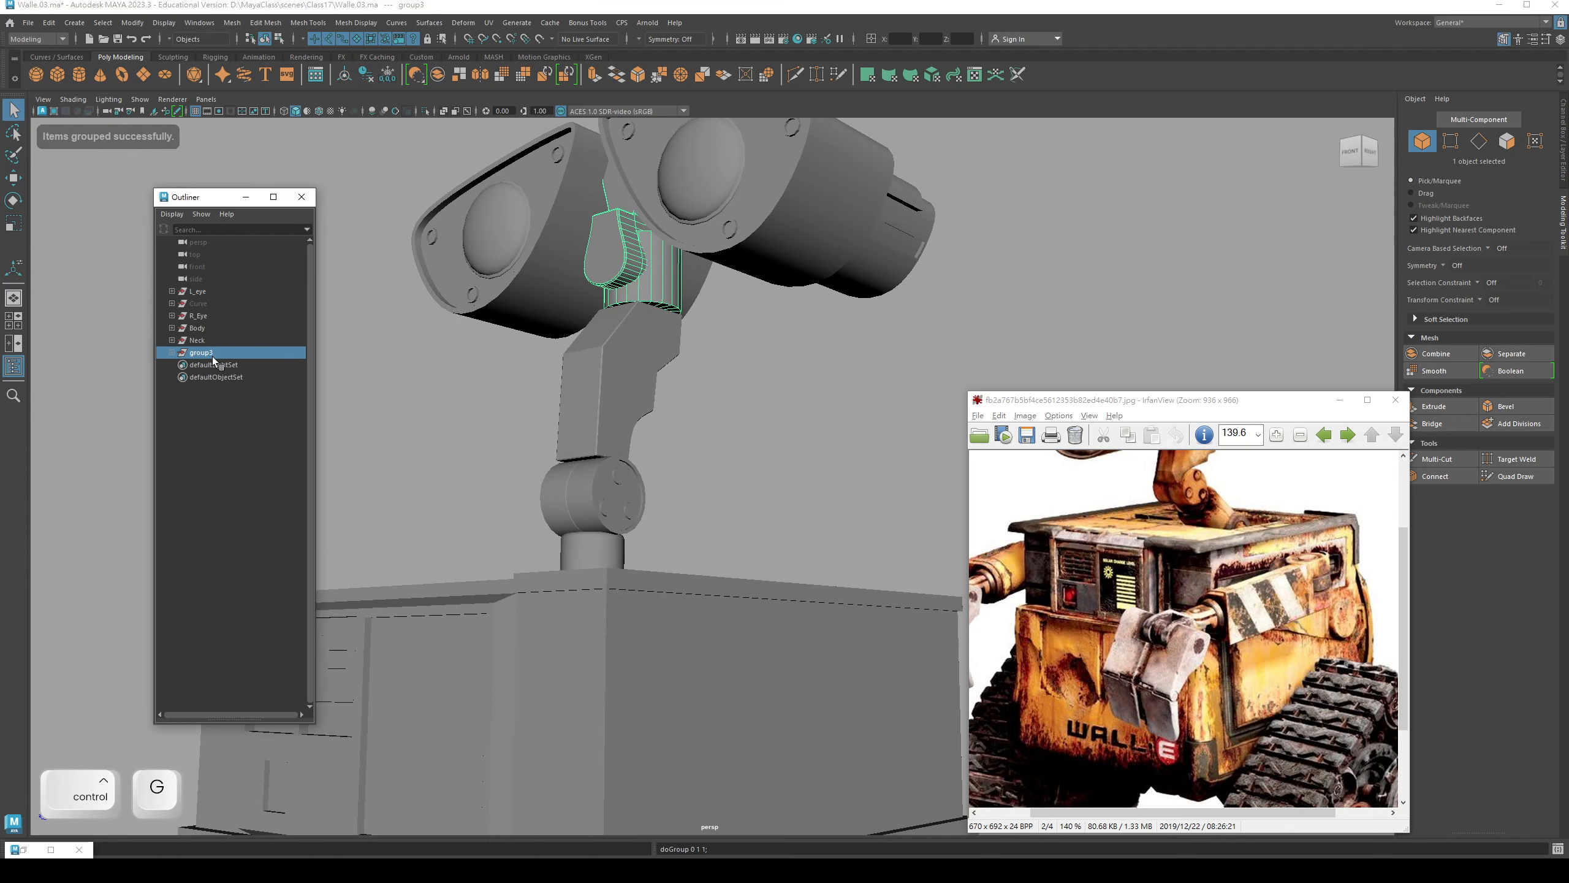
{"action": "double_click", "coordinate": [210, 353]}
{"action": "type", "text": "Nose"}
{"action": "key", "text": "Return"}
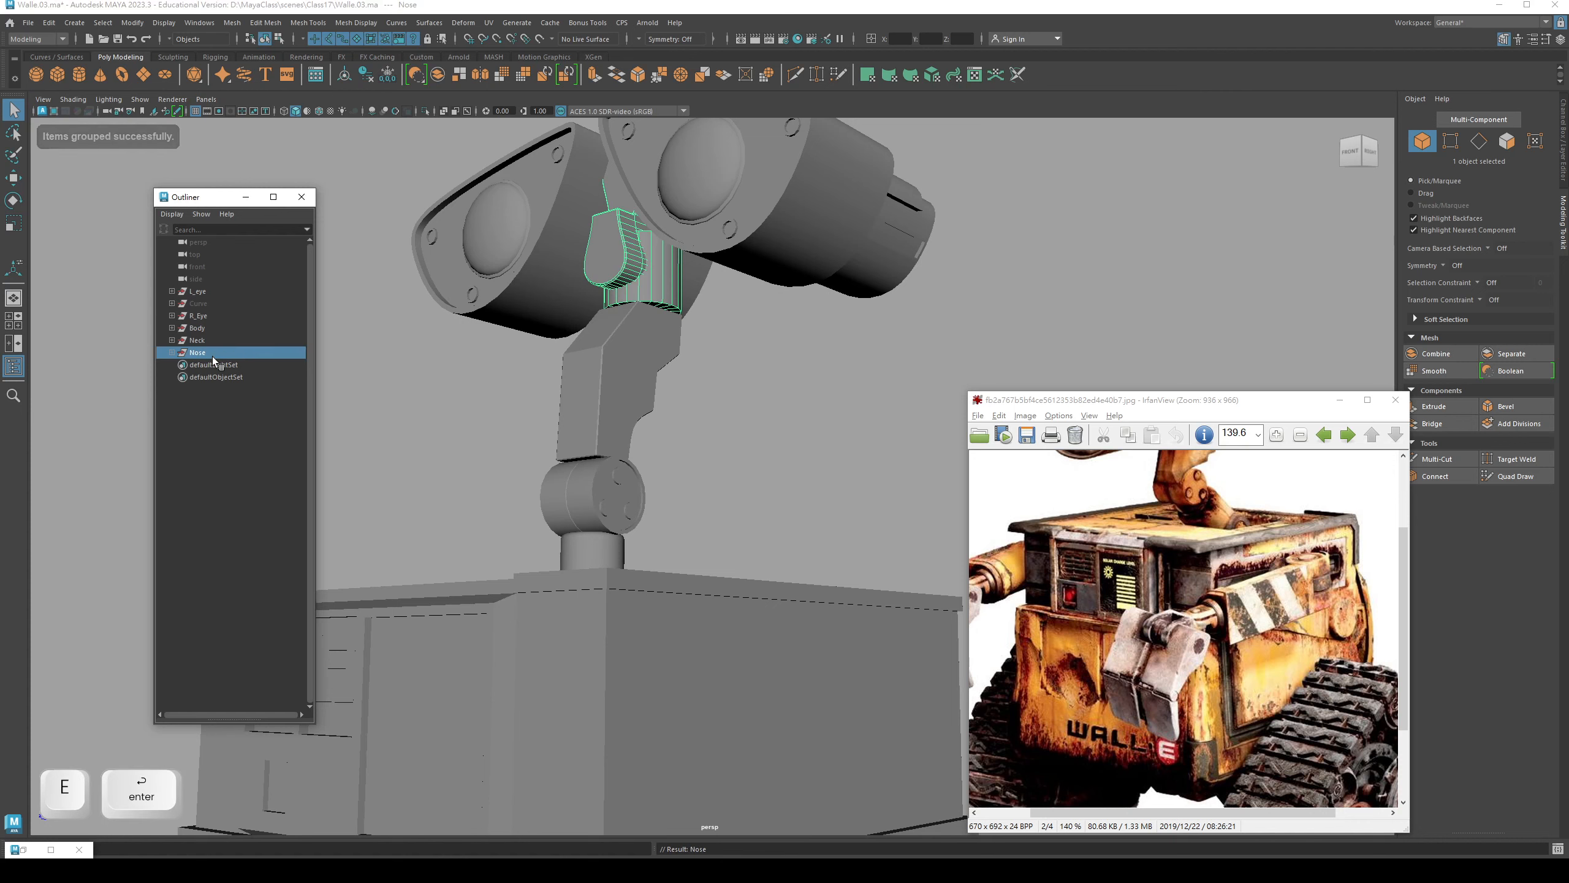
- Minimize the Outliner and clear the selection to view the whole head and body
{"action": "left_click", "coordinate": [245, 199]}
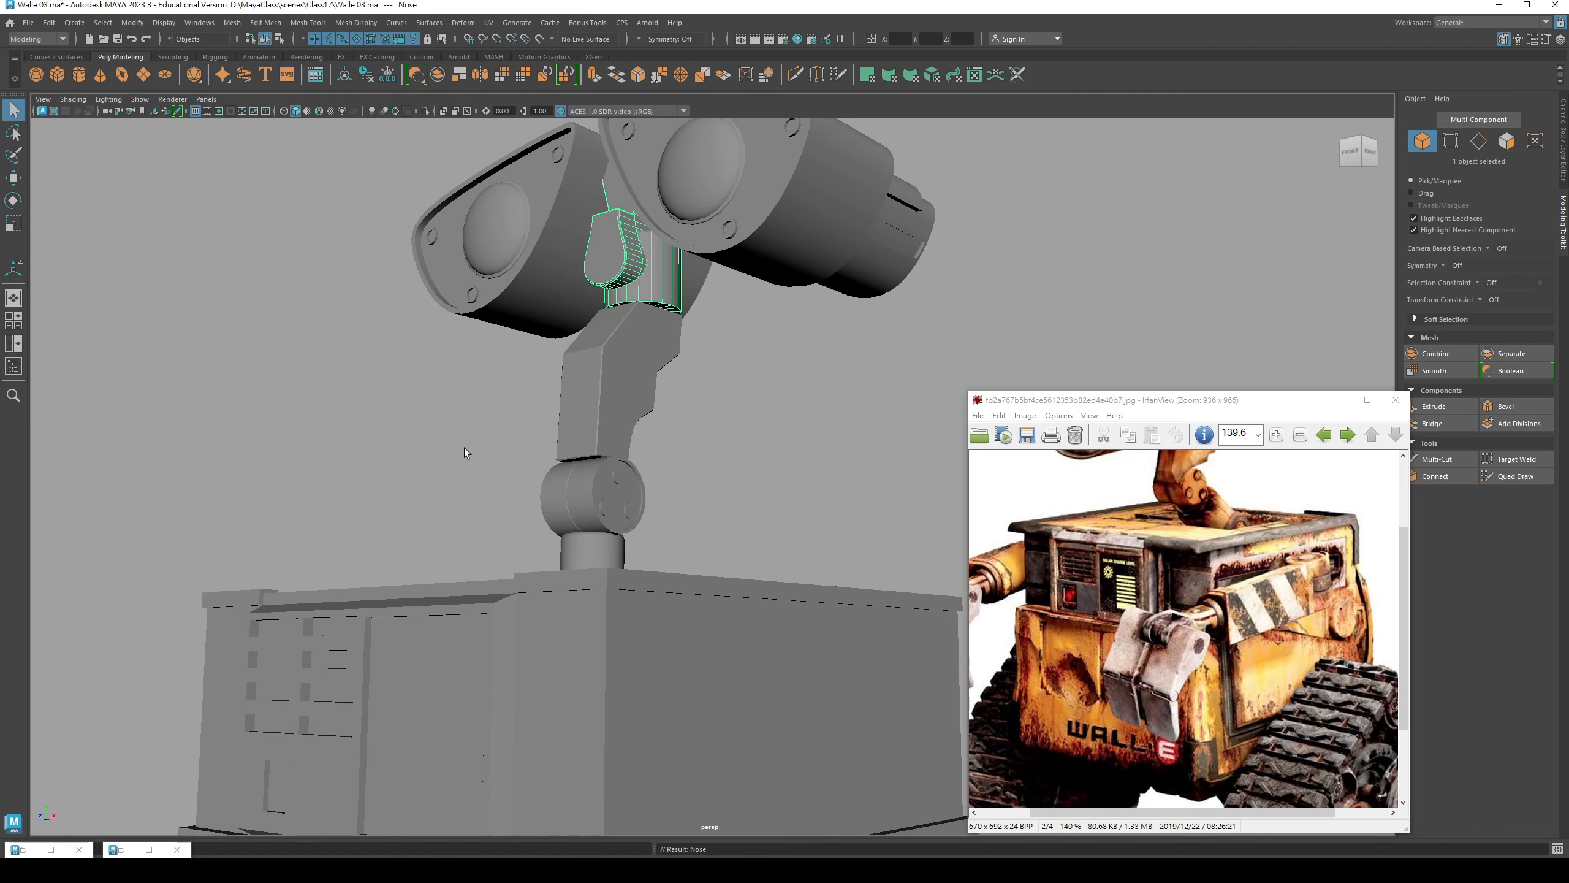
{"action": "left_click", "coordinate": [464, 447]}
{"action": "right_click_drag", "start_coordinate": [577, 420], "coordinate": [543, 394], "text": "alt"}
{"action": "mouse_move", "coordinate": [543, 394]}
{"action": "left_mouse_down", "text": "alt"}
{"action": "mouse_move", "coordinate": [612, 420]}
{"action": "mouse_move", "coordinate": [540, 411]}
{"action": "left_mouse_up", "text": "alt"}
{"action": "right_click_drag", "start_coordinate": [540, 410], "coordinate": [543, 453], "text": "alt"}
{"action": "left_click_drag", "start_coordinate": [543, 452], "coordinate": [532, 424], "text": "alt"}
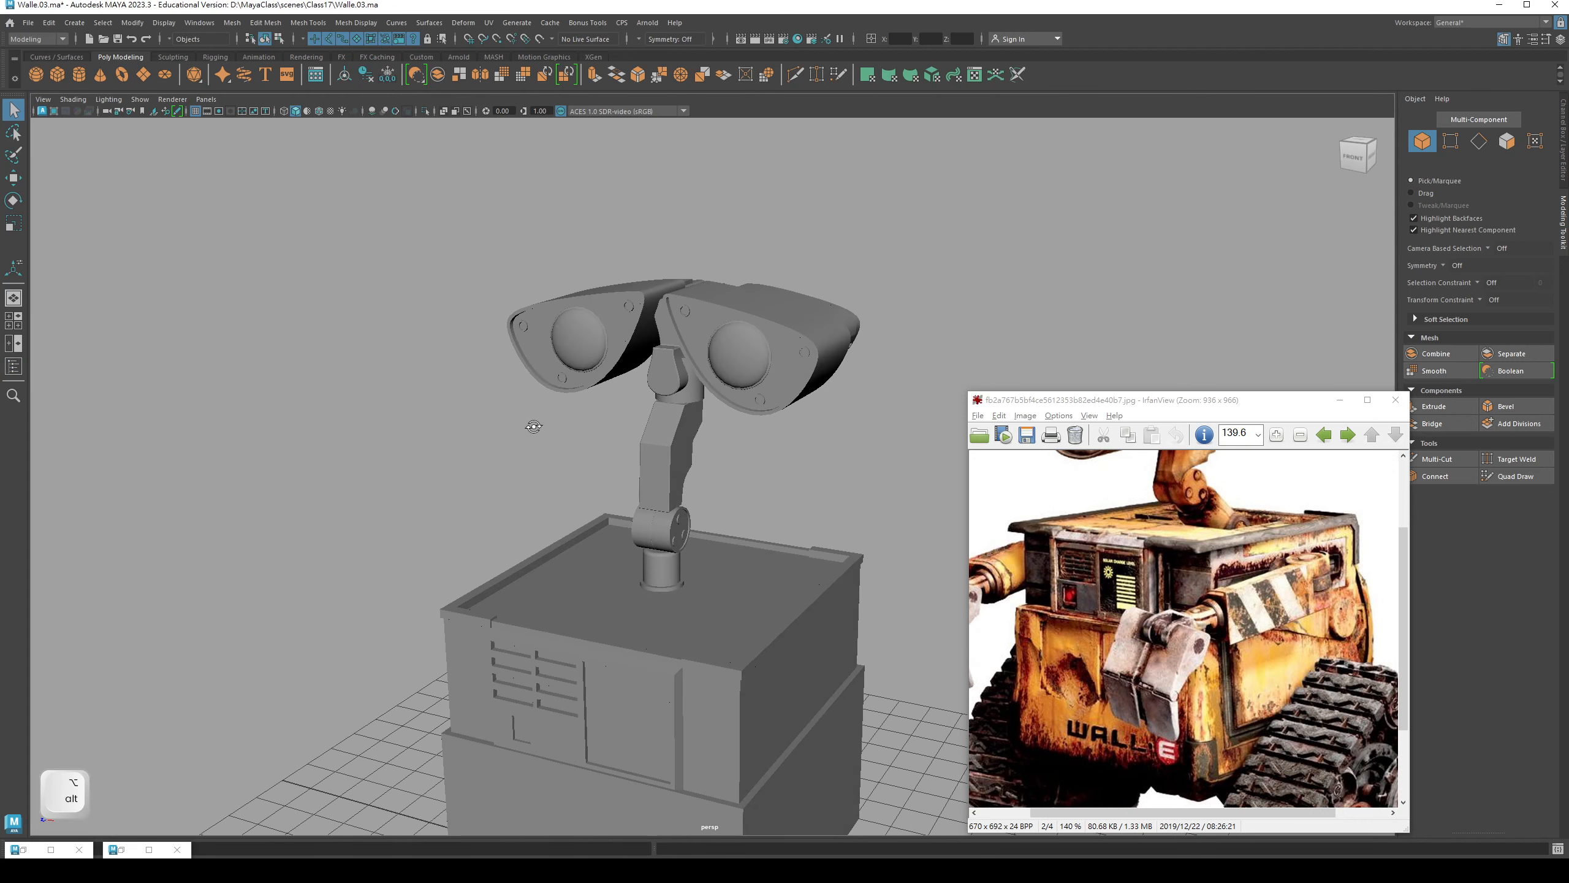